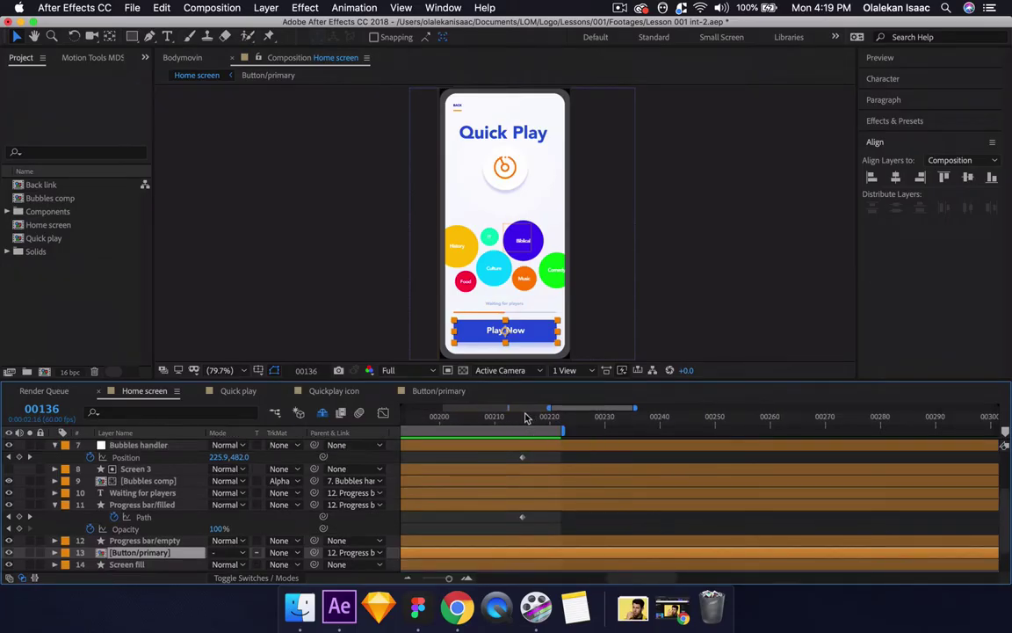
- Keyframe the Button/primary layer's Scale at its current value at frame 215 and at 90% at frame 220
drag(530, 418, 524, 418)
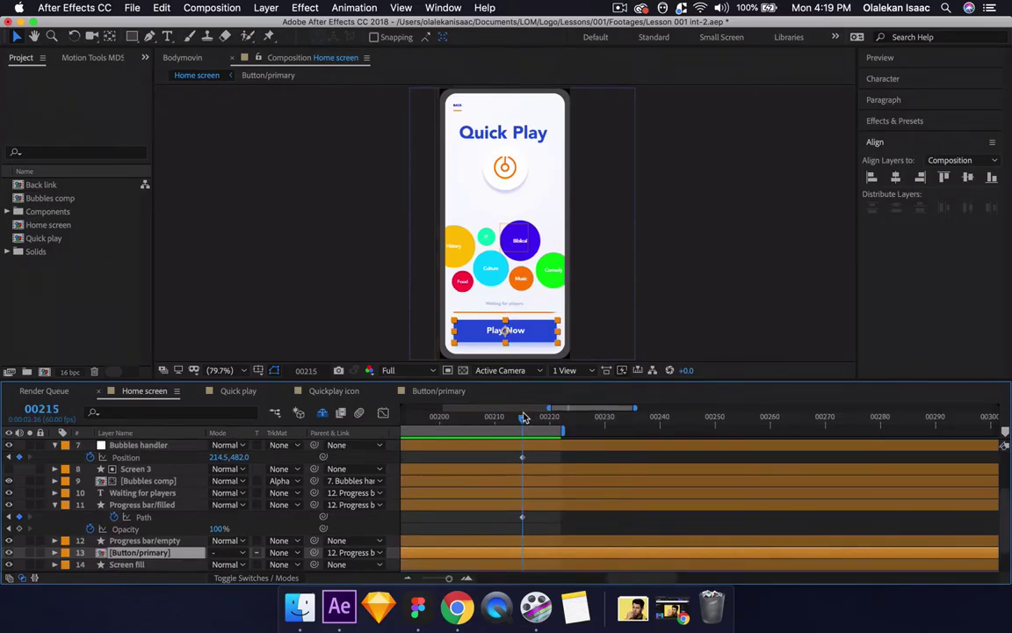
key(s)
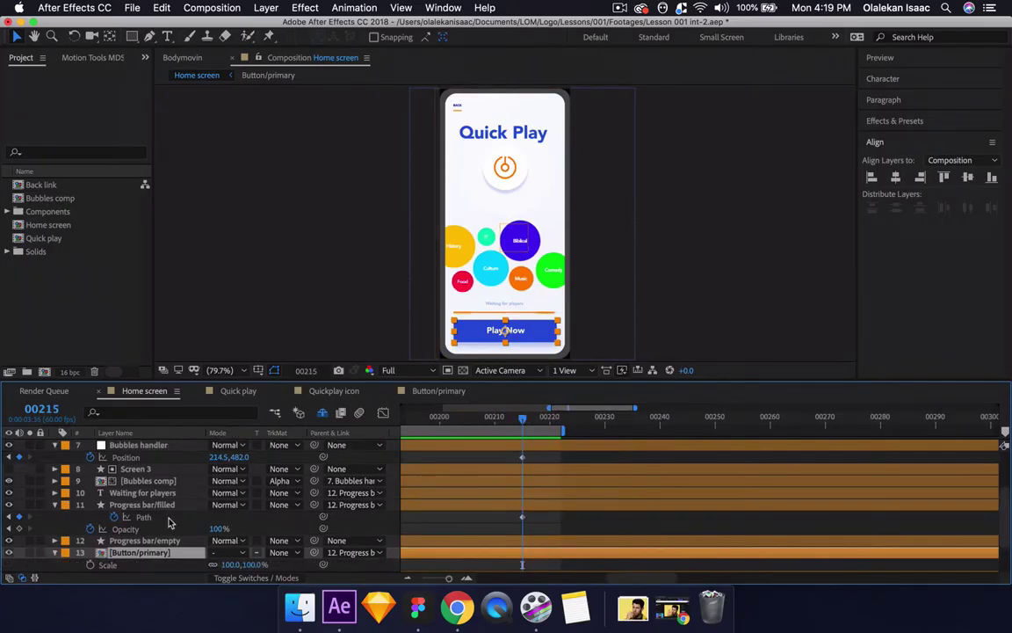
click(91, 565)
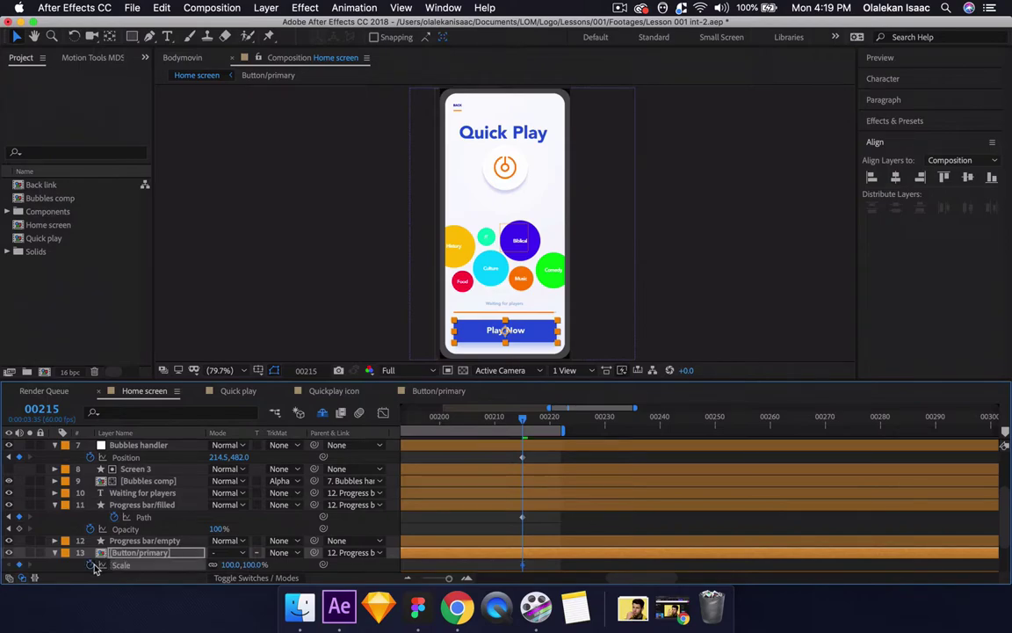
click(551, 420)
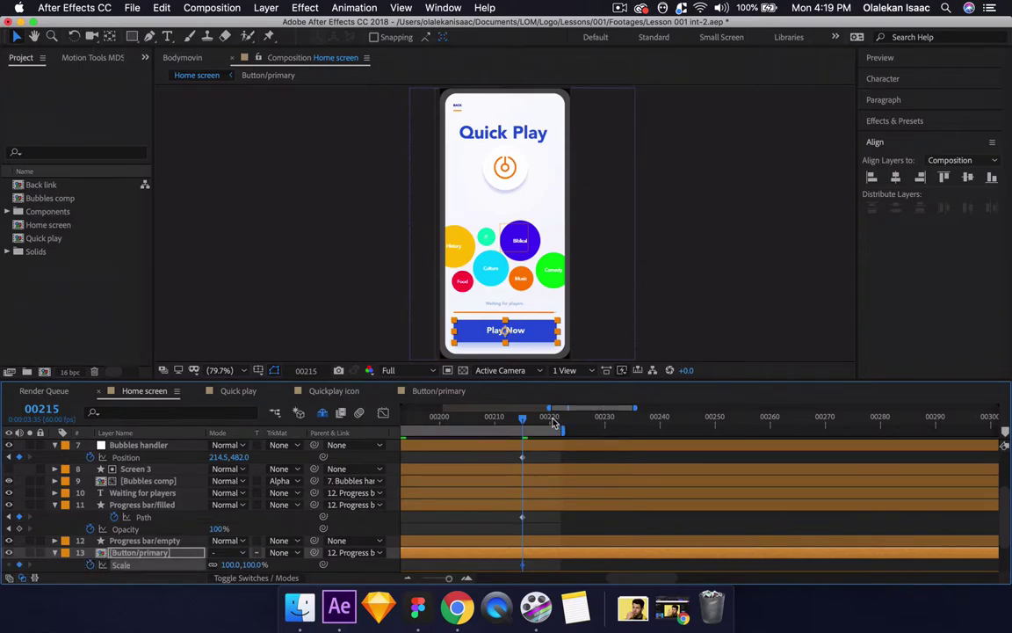
click(232, 565)
key(Return)
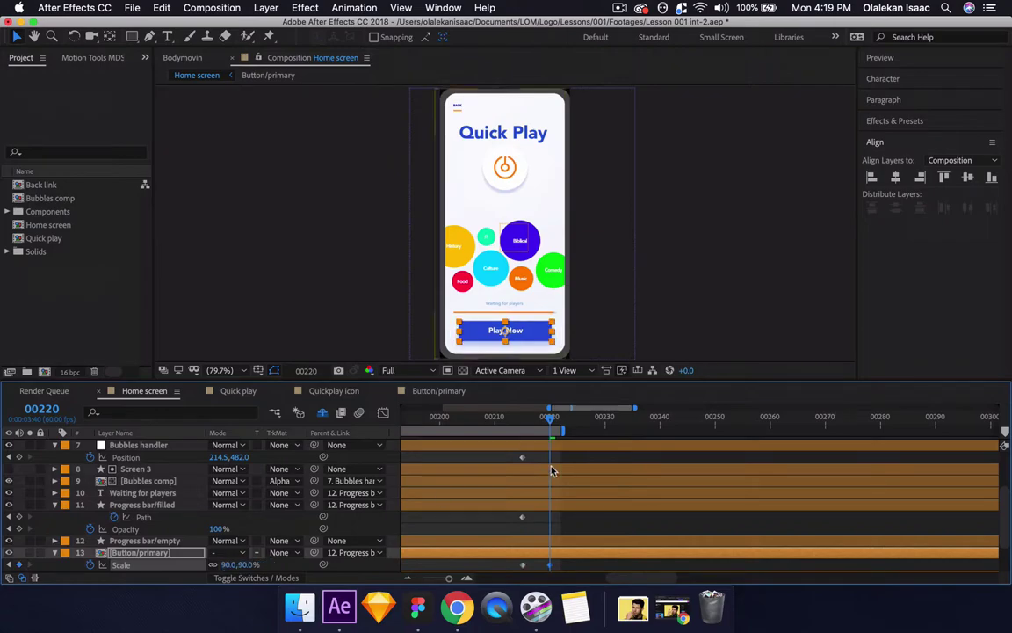
- Add a Scale keyframe of 110% to the Button/primary layer at frame 226
click(583, 421)
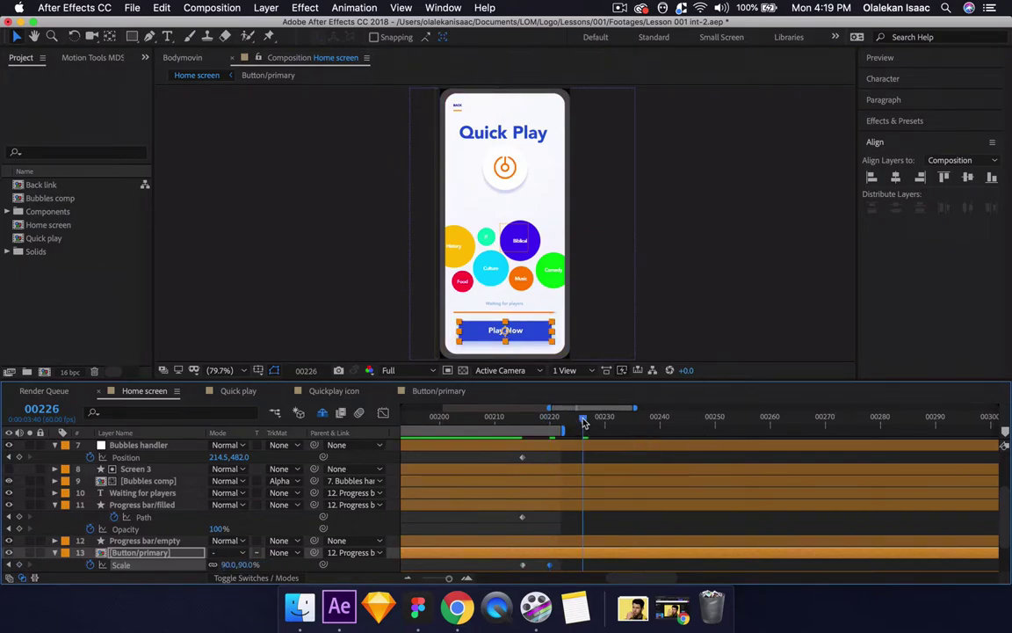
click(230, 565)
text(110)
key(Return)
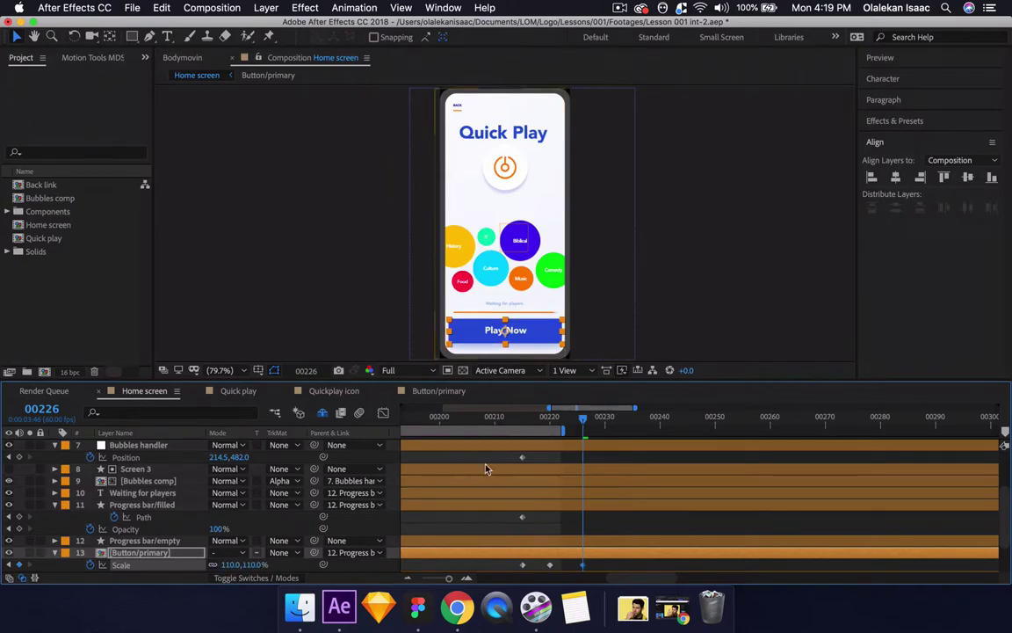
- Extend the end of the work area past the button's three Scale keyframes
click(494, 422)
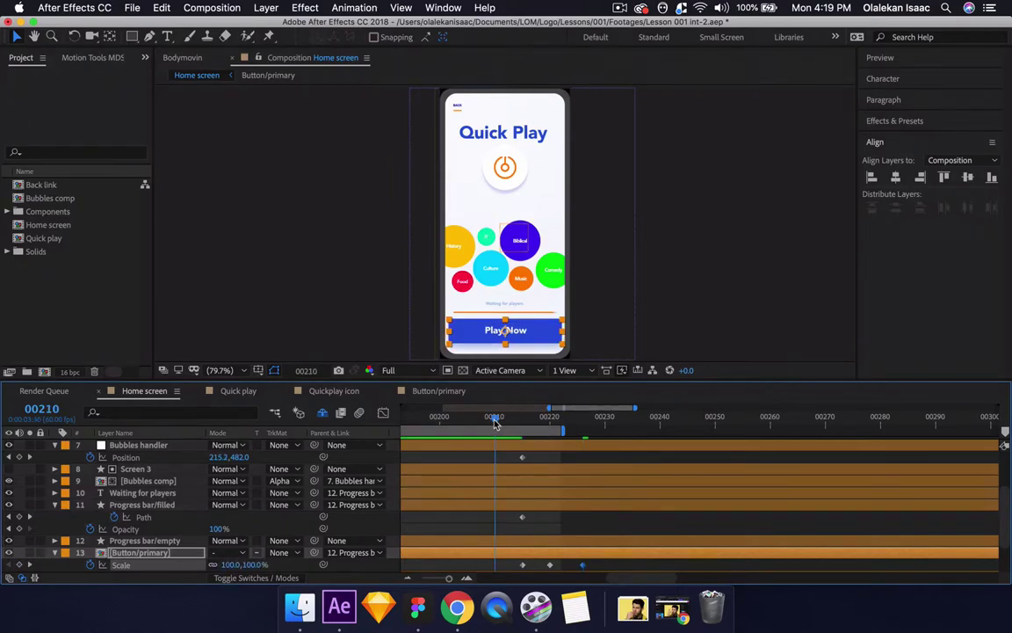
click(695, 421)
key(n)
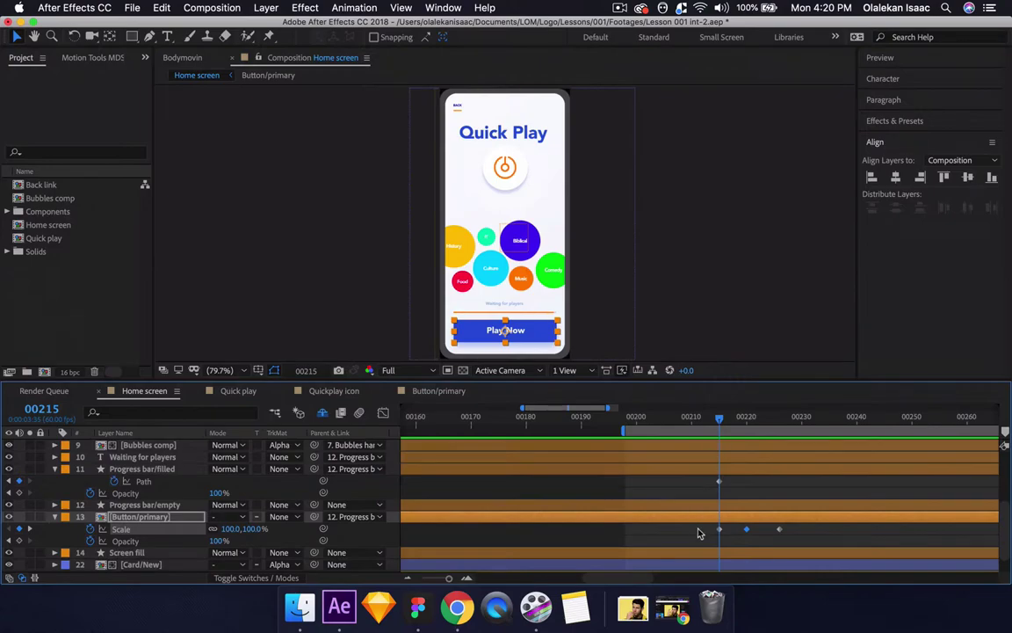
- Set the button's Scale keyframe at frame 226 to 100% and preview the animation
key(k)
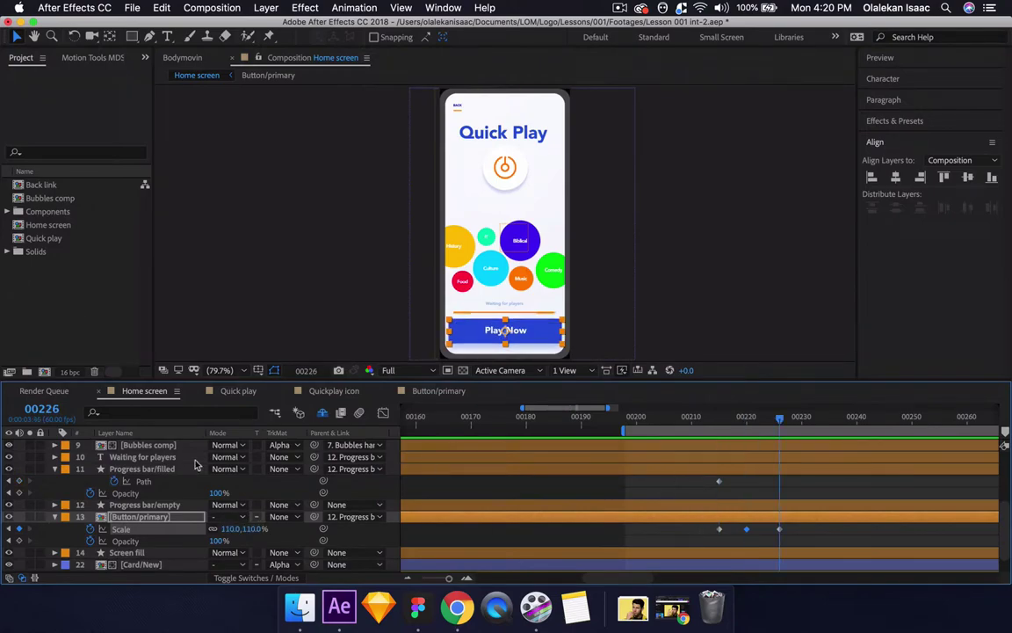
key(XF86MonBrightnessDown)
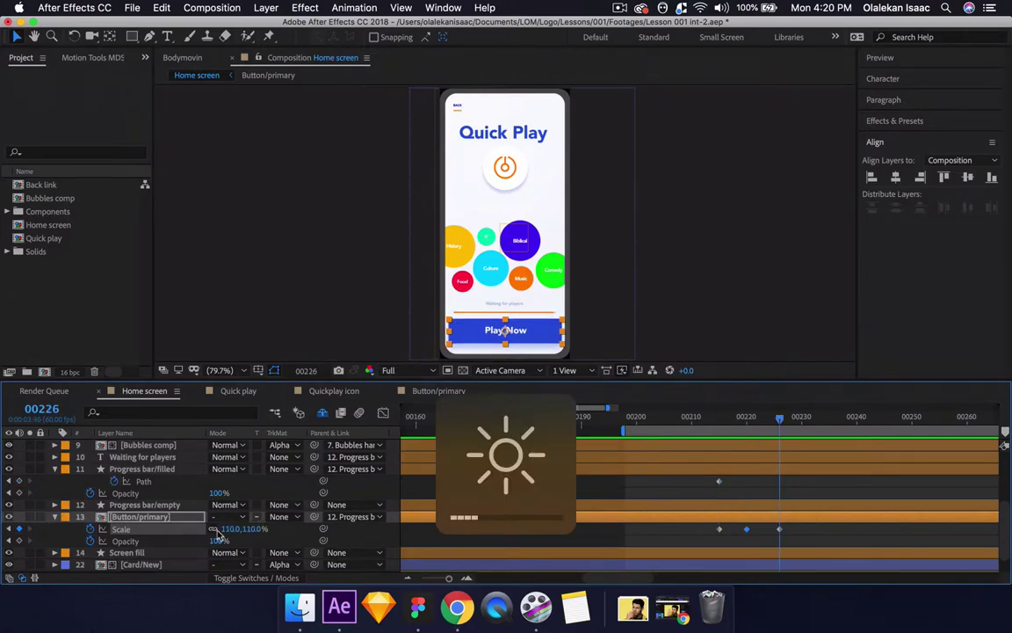
click(225, 528)
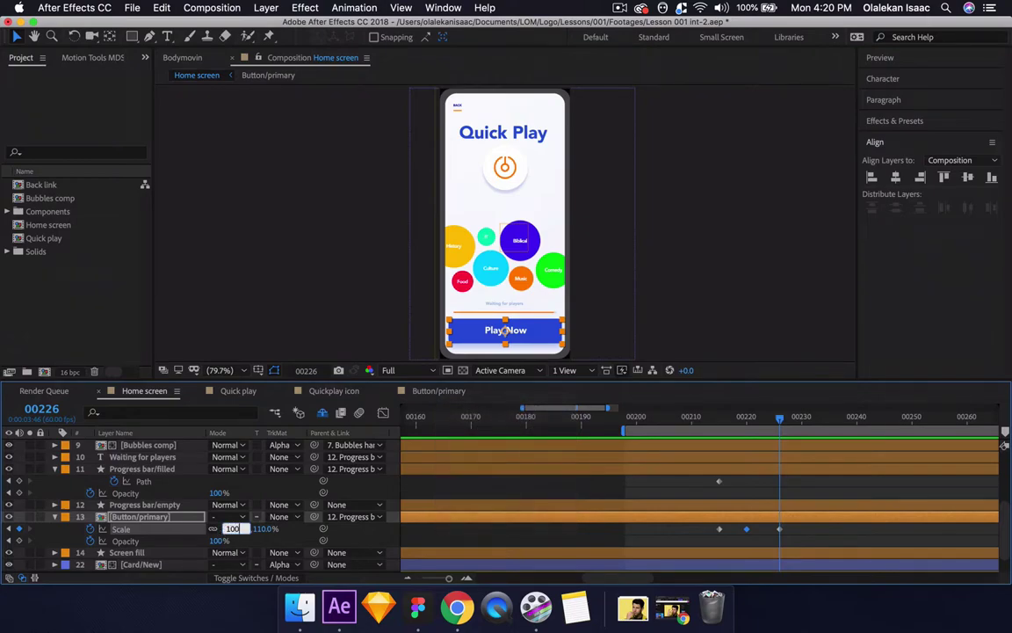
key(Return)
key(space)
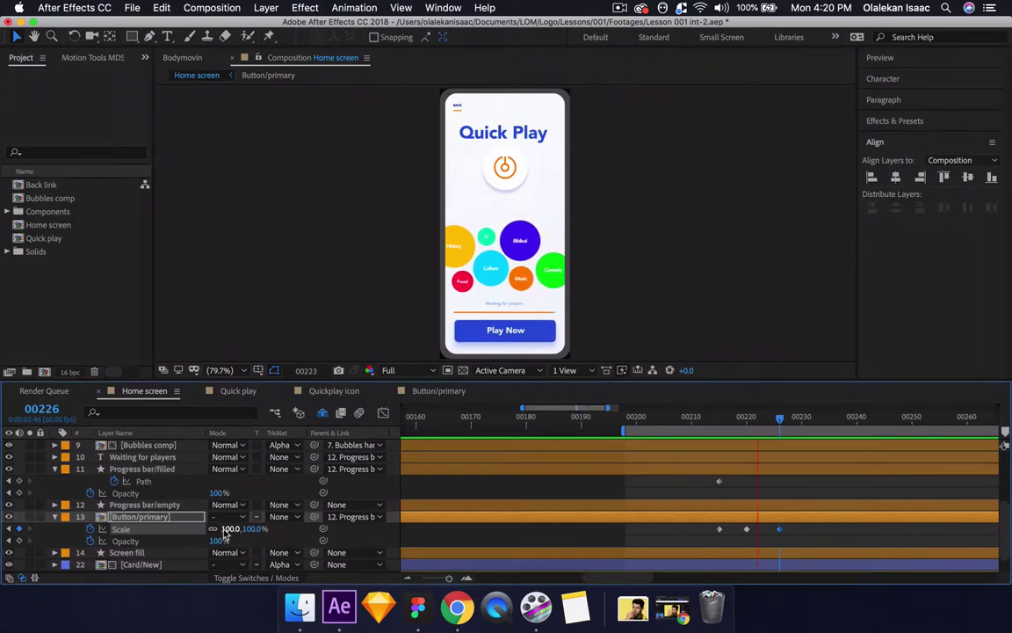
key(space)
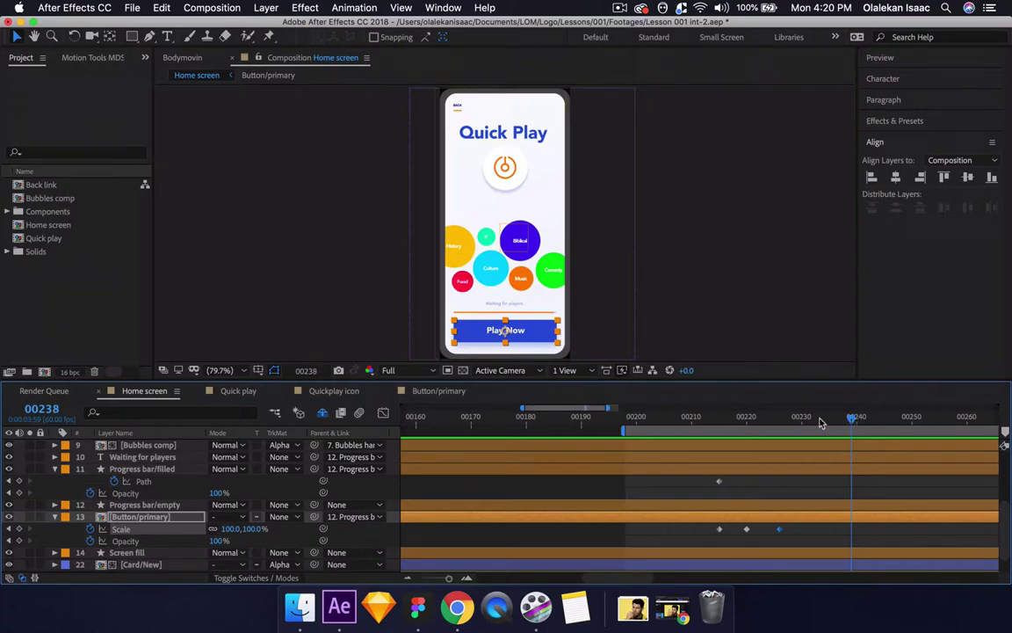
- Set the work area to run from frame 213 to frame 301 and preview the button's scale animation
drag(723, 421, 864, 428)
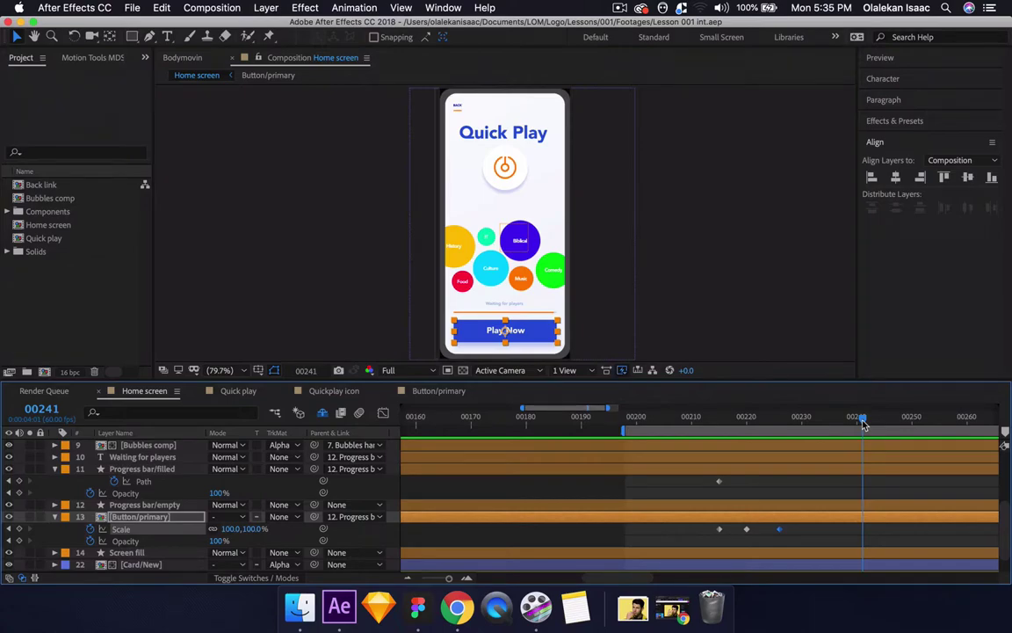
drag(863, 425, 769, 423)
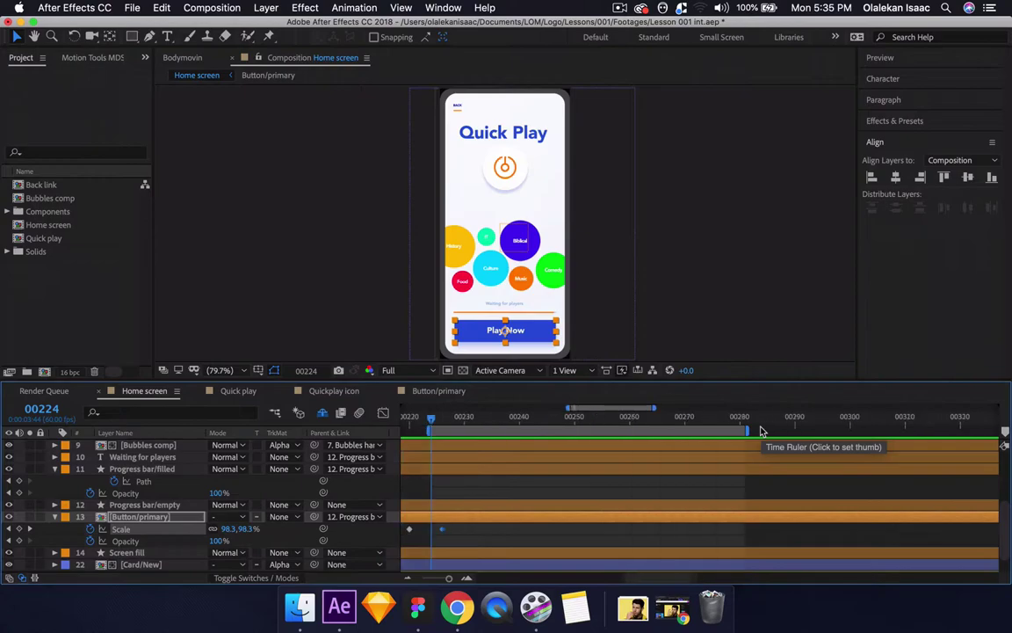
scroll(763, 430, right, 5)
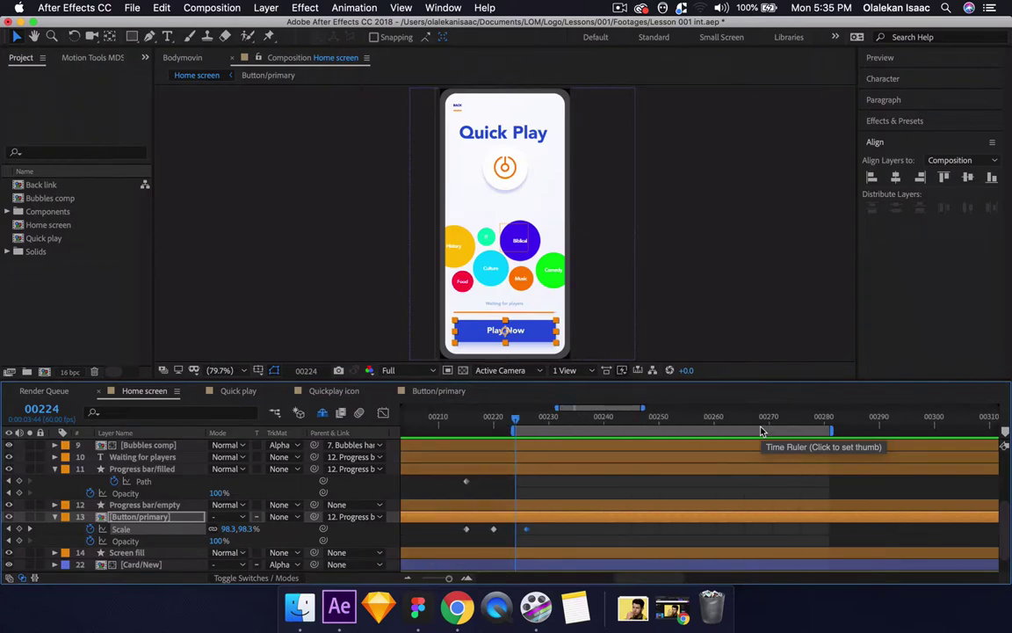
click(939, 418)
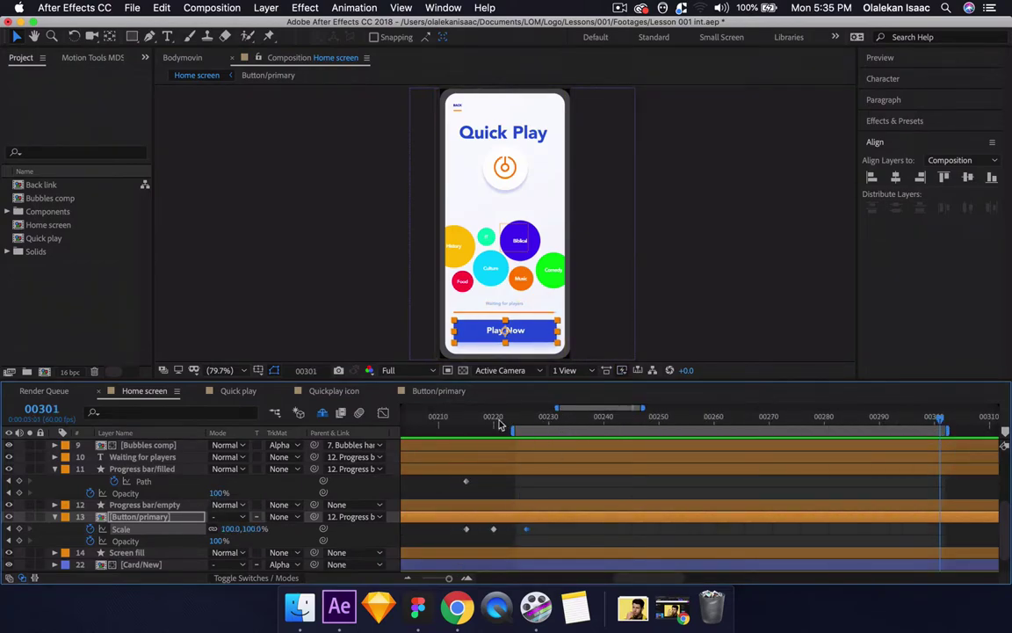
click(454, 418)
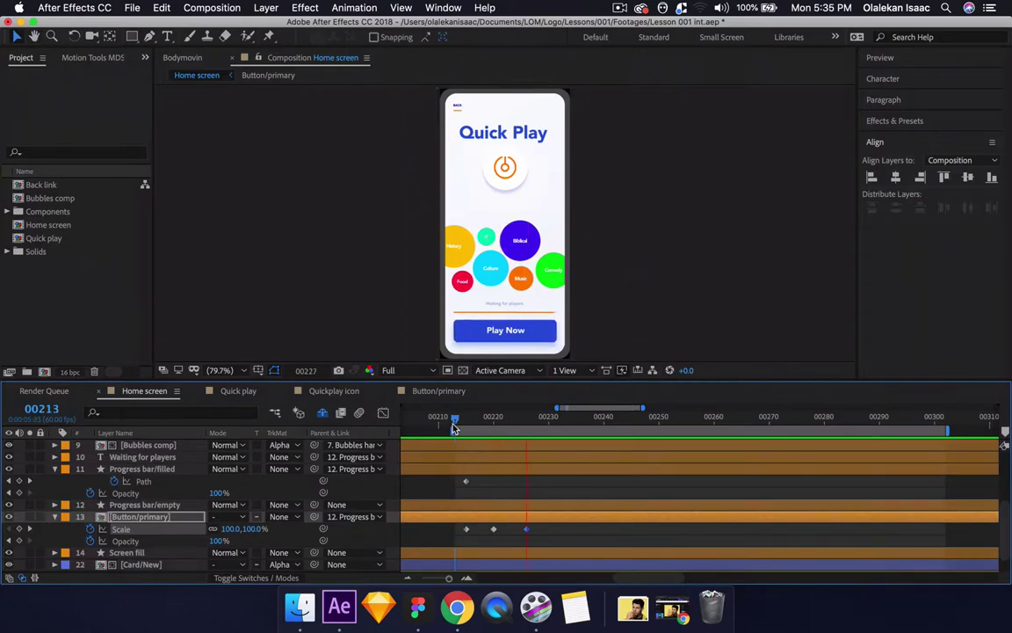
- Keyframe the button's Position at its current value at frame 222 and with a vertical value of -137.3 at frame 238
drag(456, 428, 505, 435)
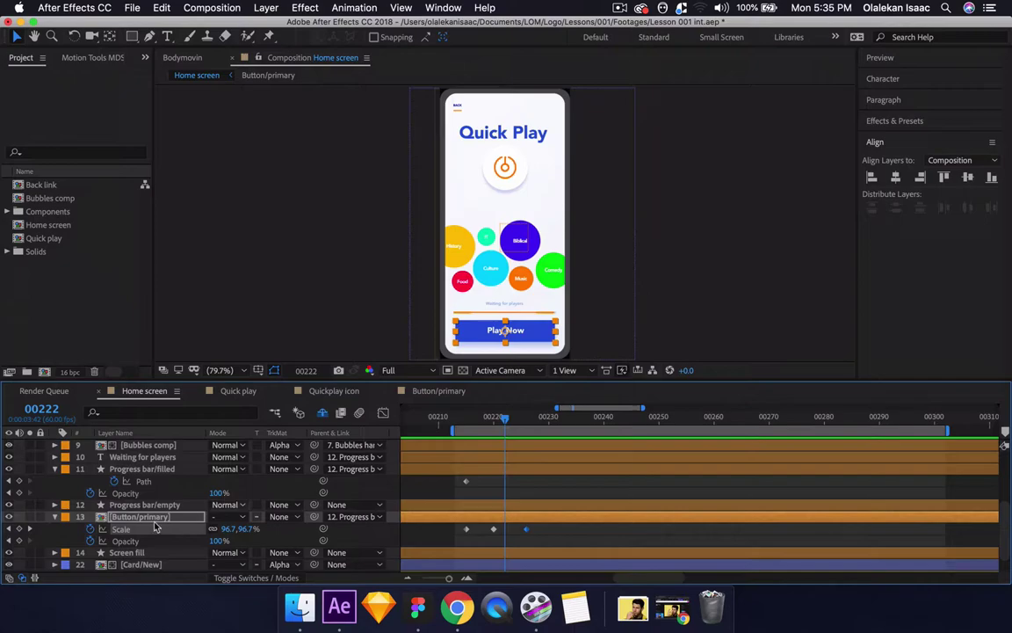
key(shift+p)
click(89, 528)
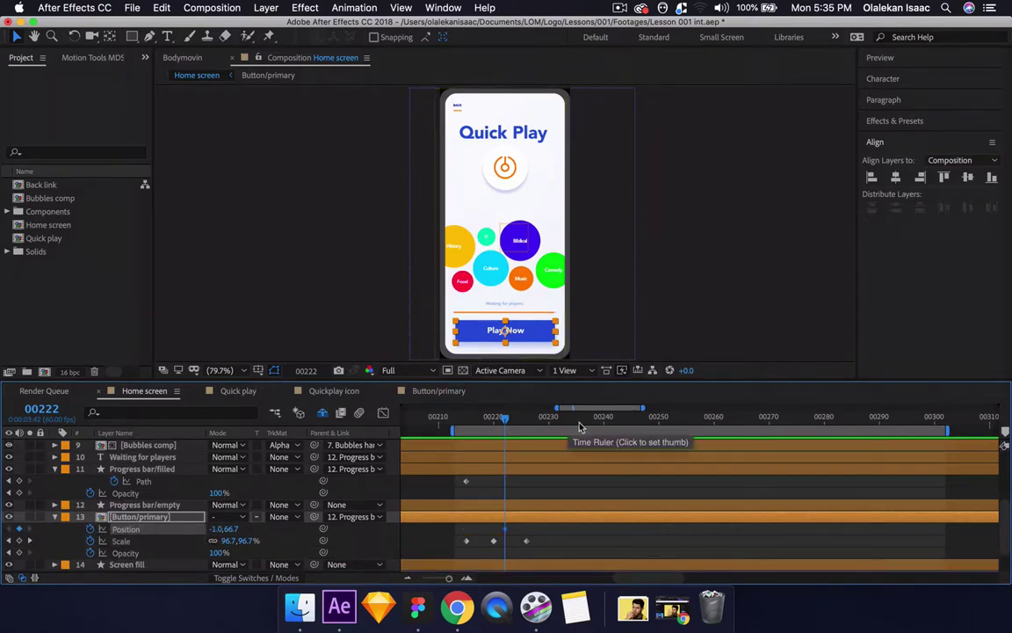
drag(589, 423, 593, 424)
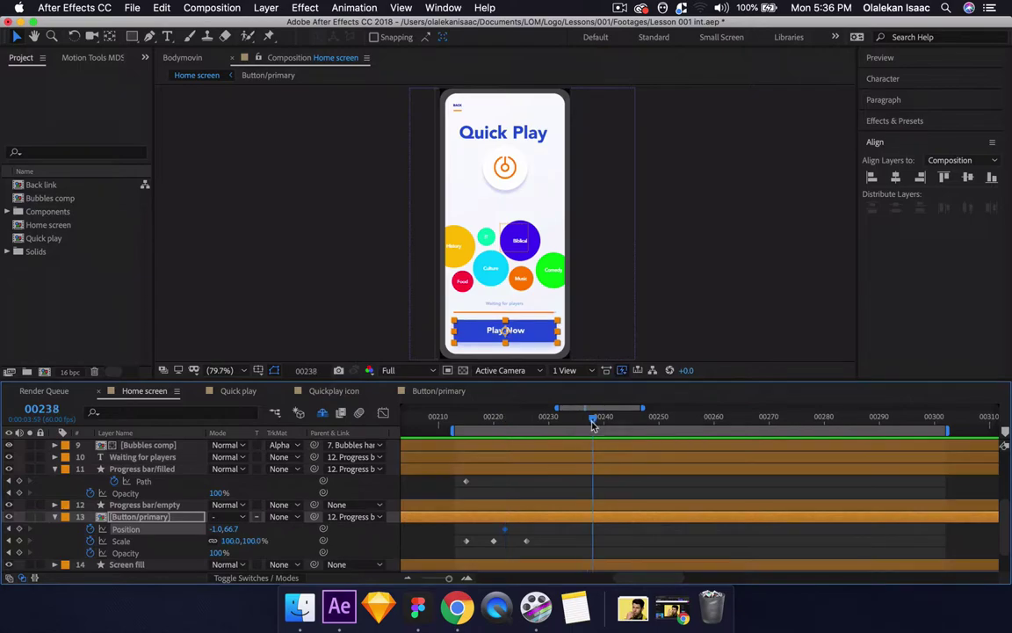
drag(224, 528, 144, 472)
- Play back and scrub the button's press and upward movement from the start of the work area
key(space)
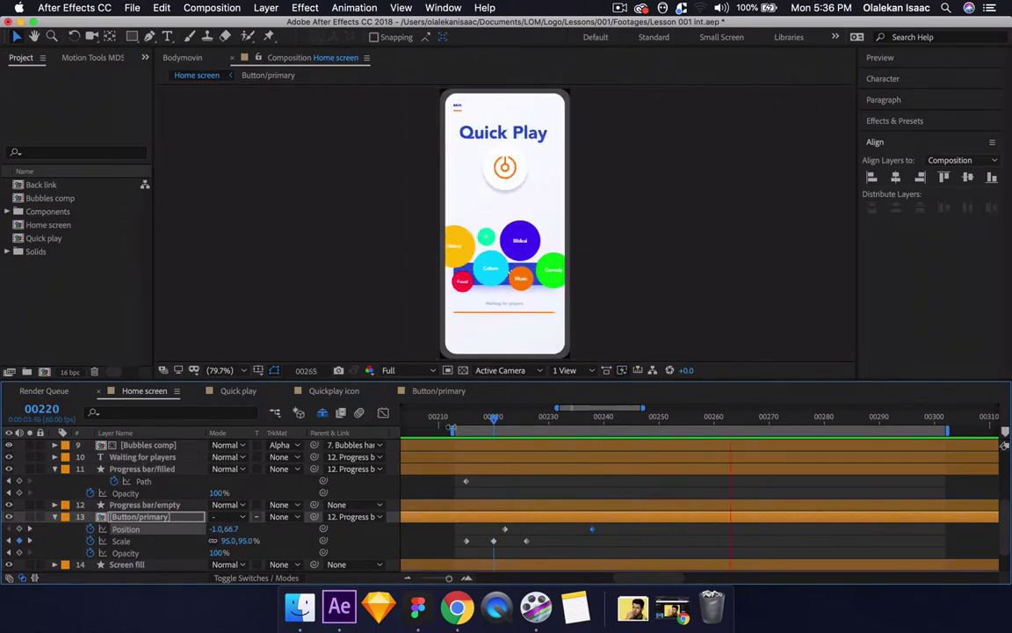
click(454, 425)
key(space)
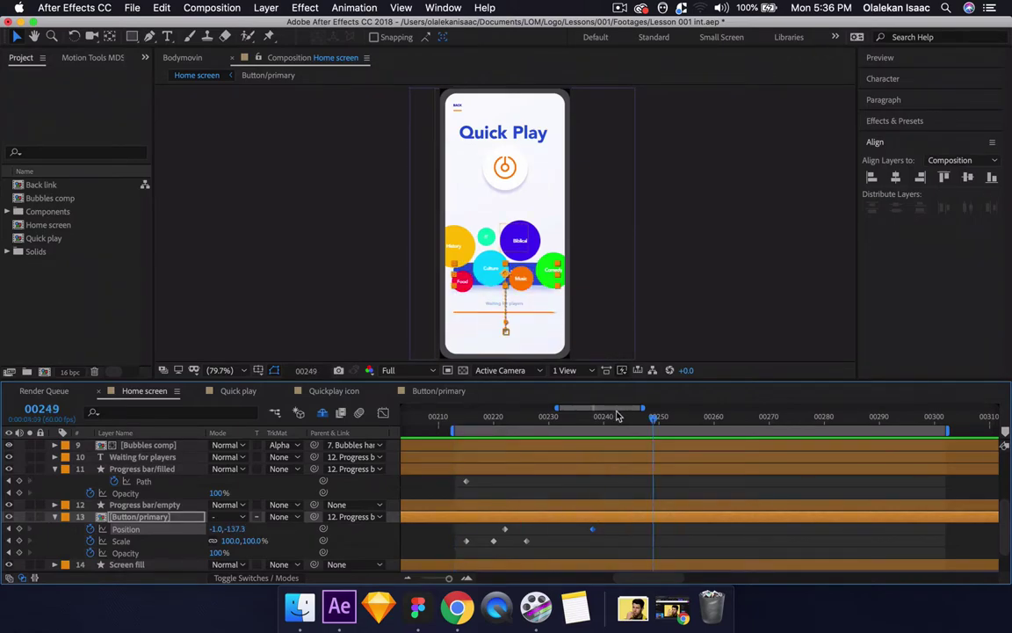
click(452, 419)
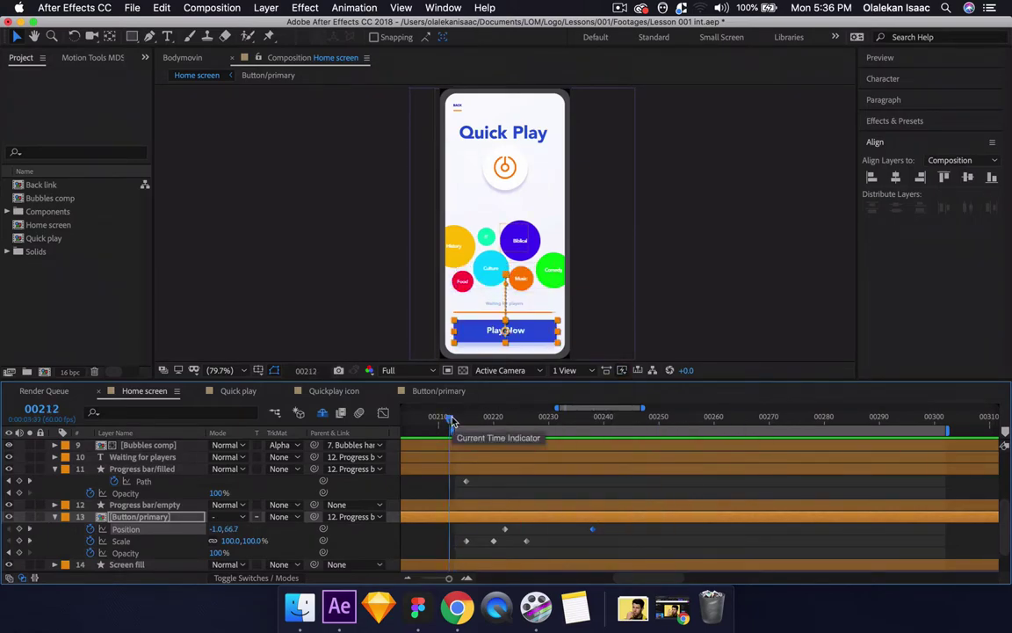
drag(452, 418, 456, 420)
key(space)
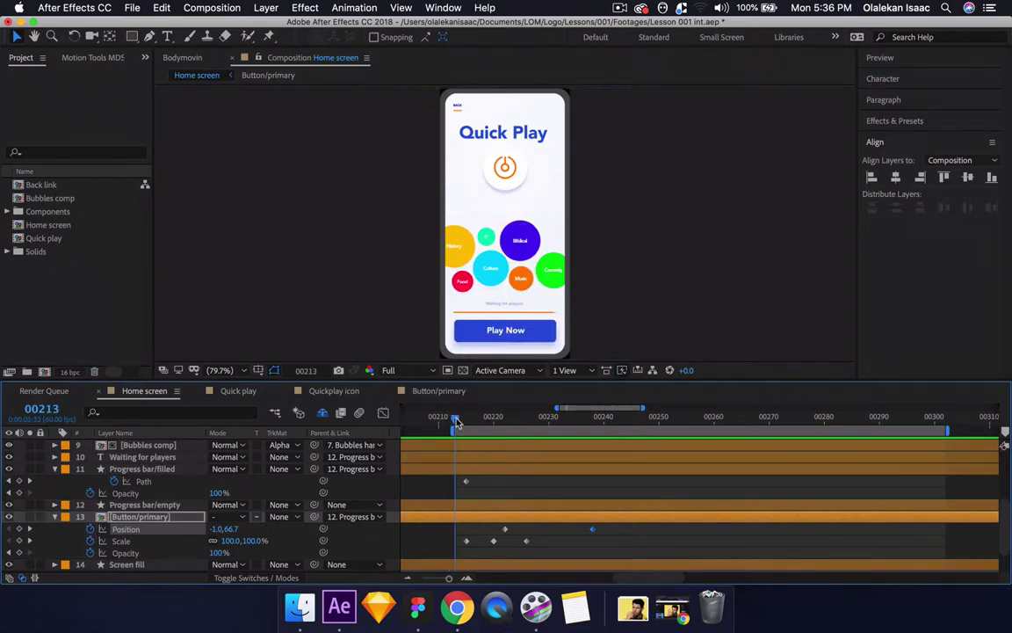
key(space)
drag(585, 428, 471, 431)
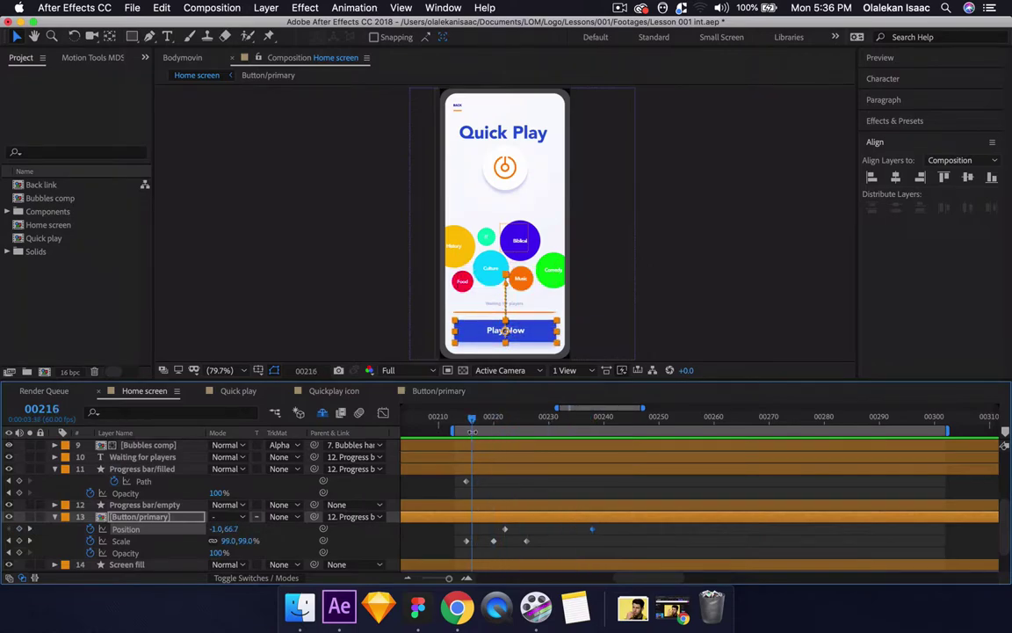
- Apply Easy Ease to all of the button's Position and Scale keyframes and preview the motion
drag(457, 531, 614, 543)
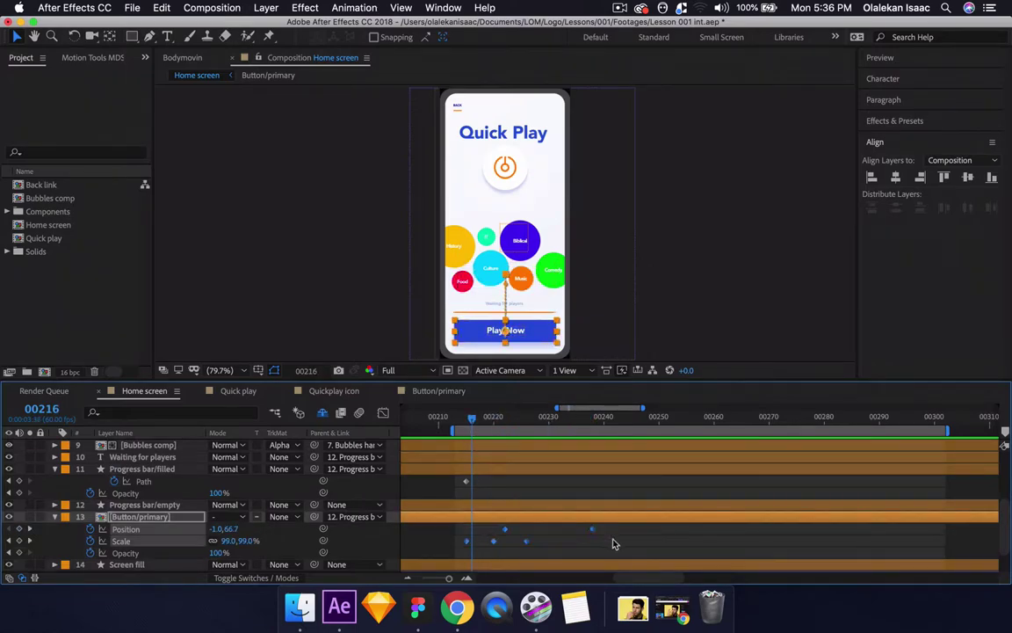
key(F9)
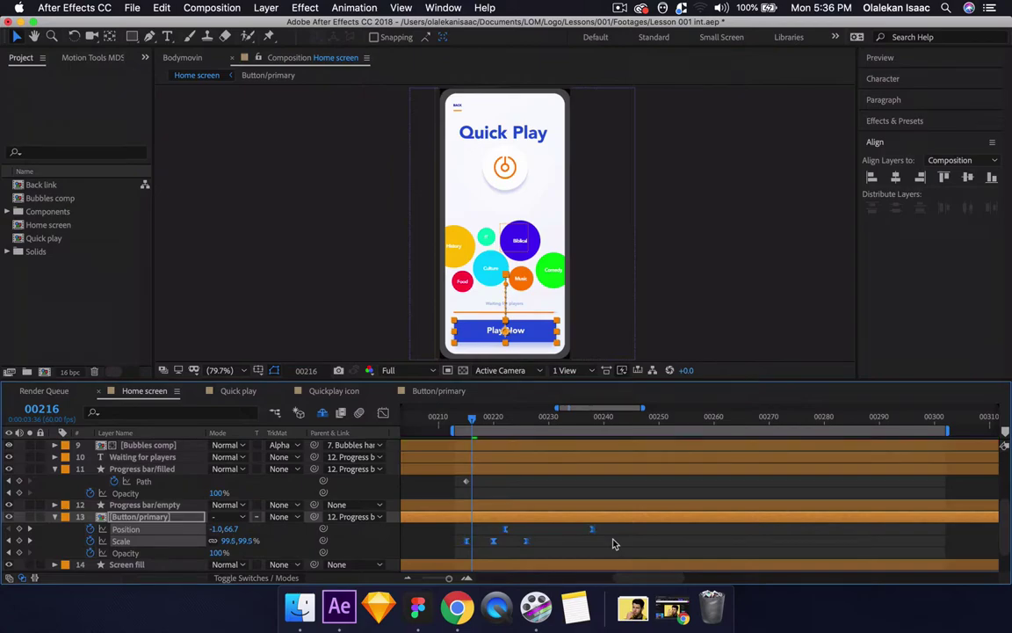
key(space)
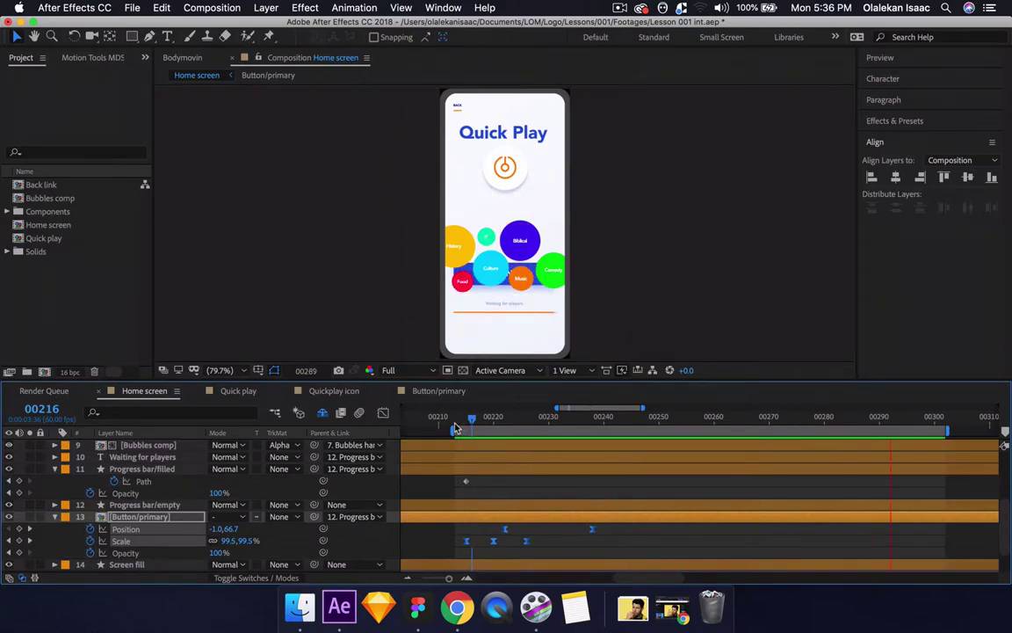
key(space)
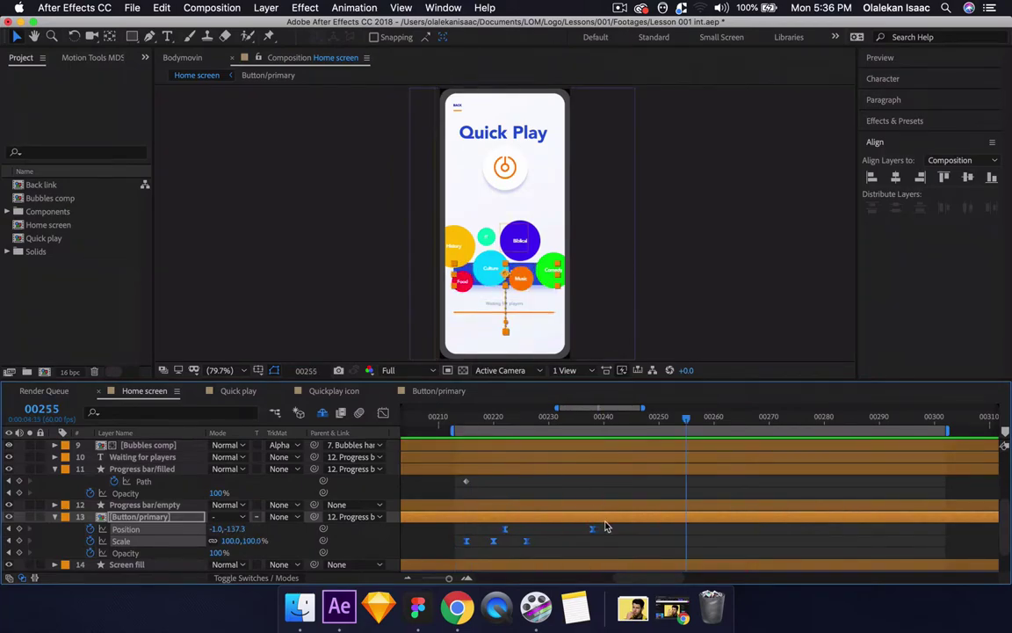
- Move the button's last Position keyframe to about frame 244 and preview the slower upward movement
drag(593, 529, 622, 533)
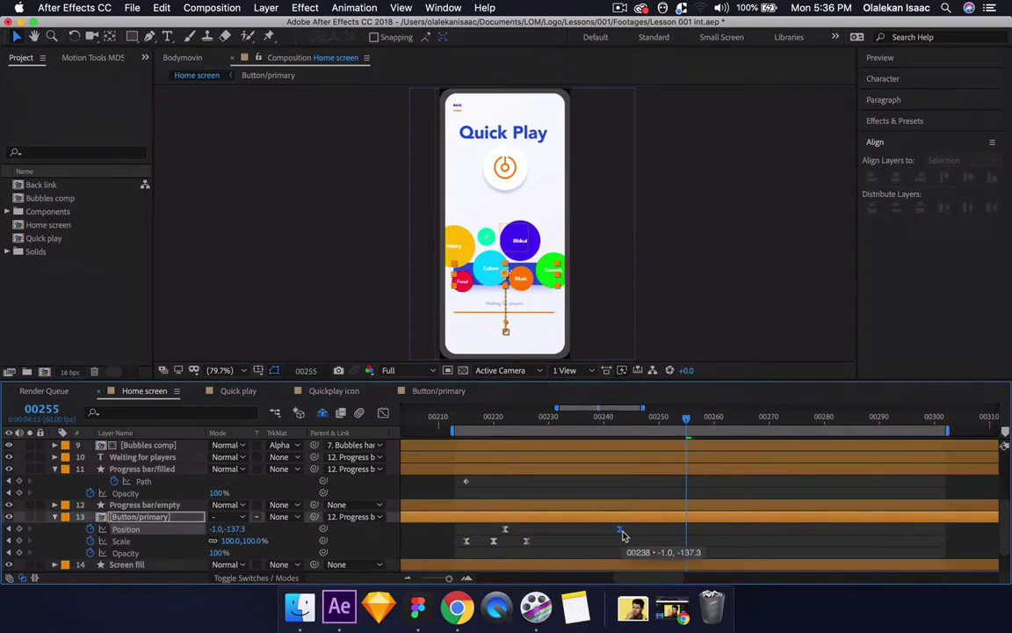
key(space)
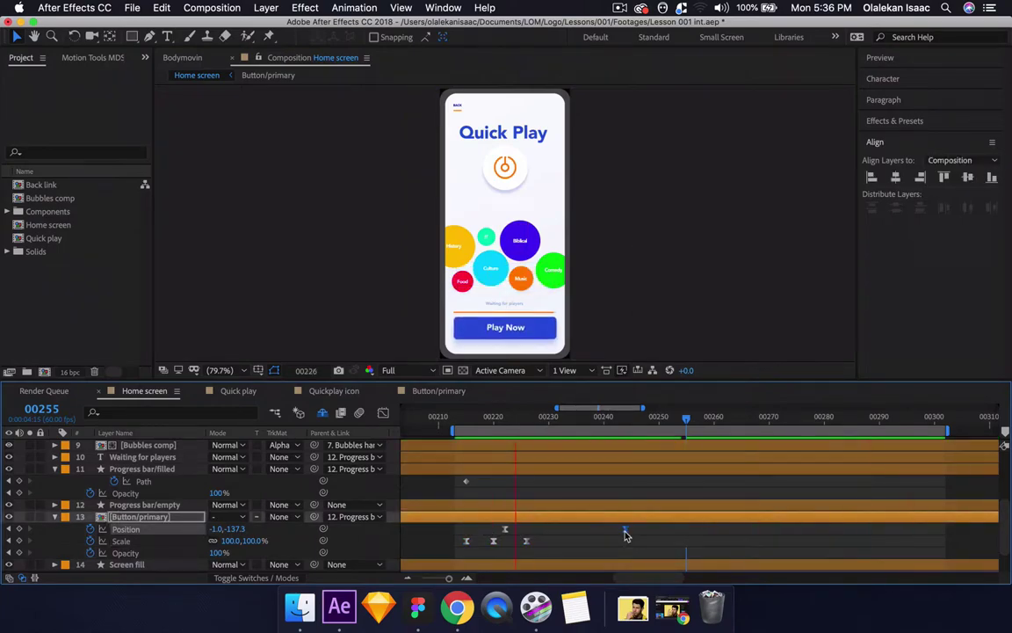
key(space)
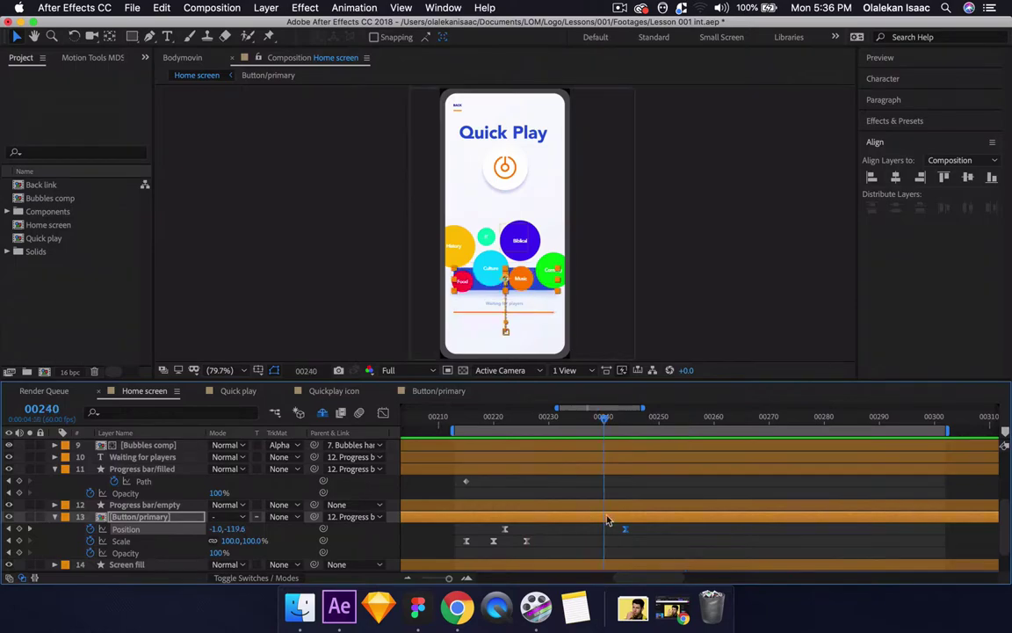
click(560, 420)
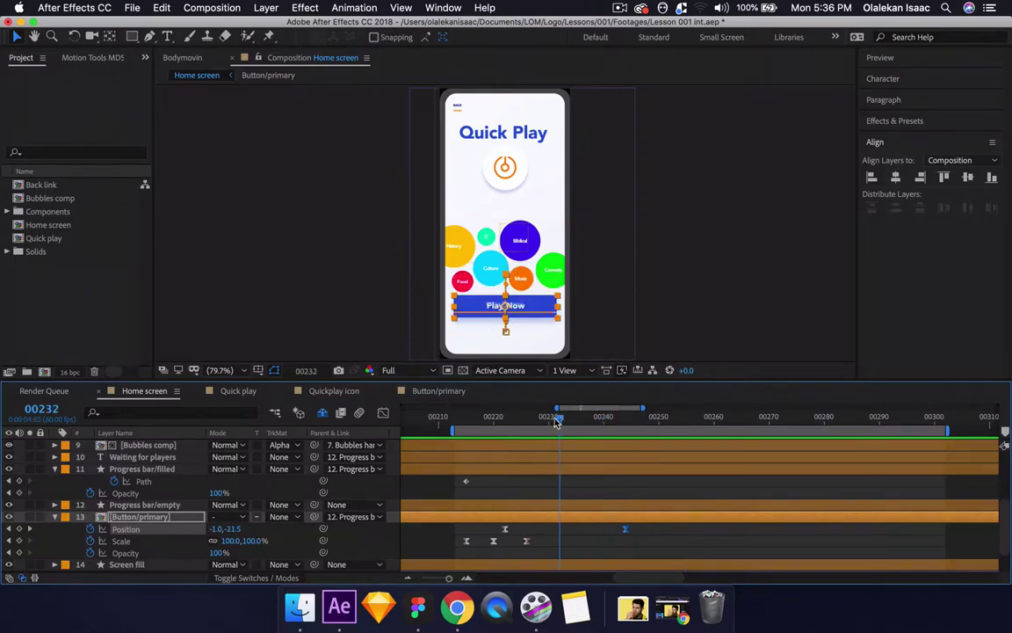
- Open the Button/primary composition and resize it to 930 by 930 px with the aspect ratio unlocked
double_click(140, 516)
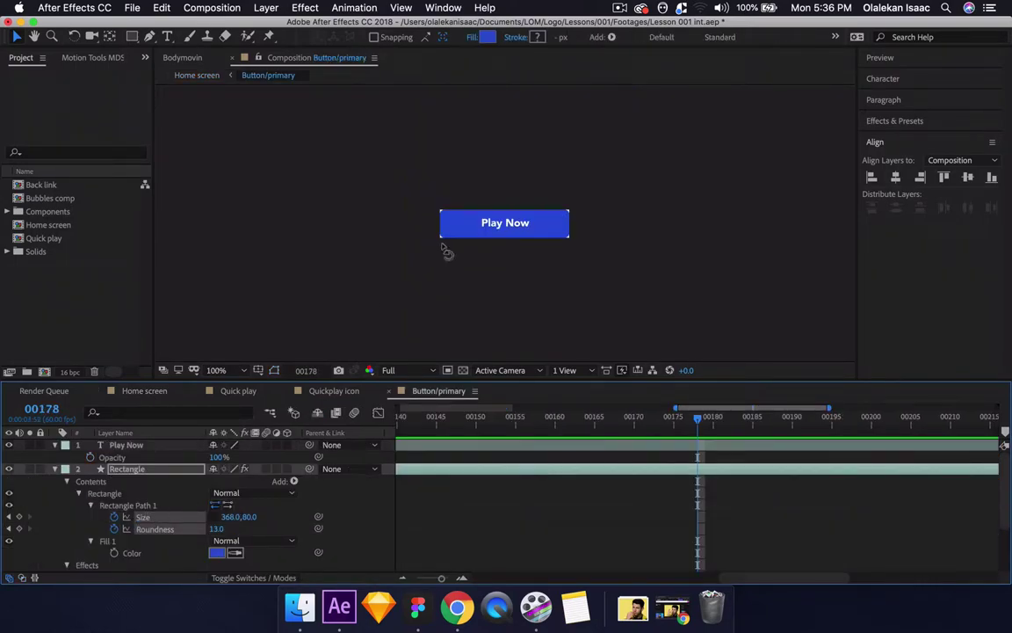
key(super+k)
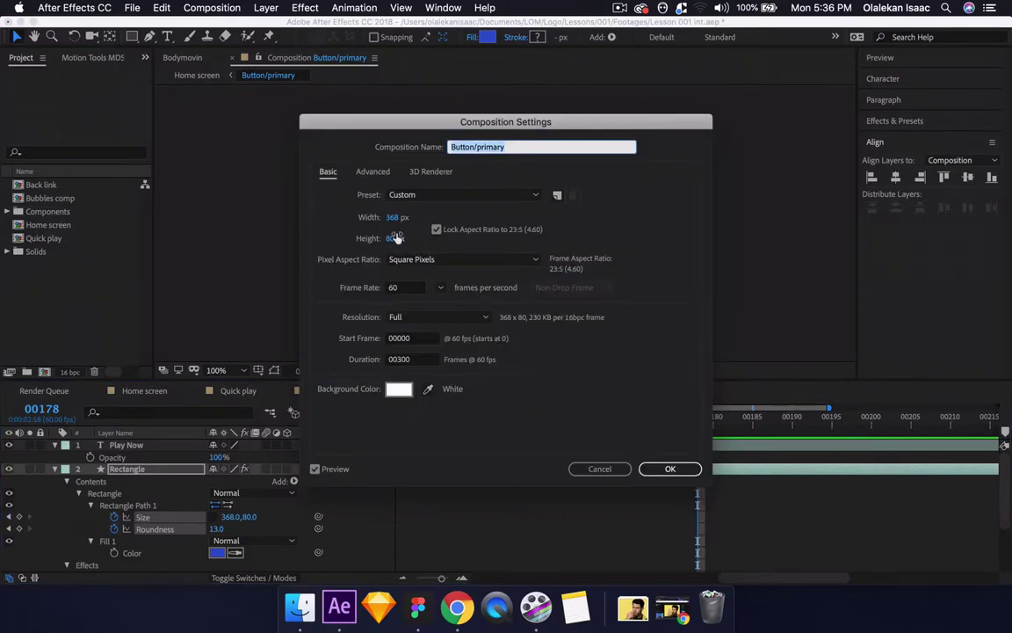
click(436, 230)
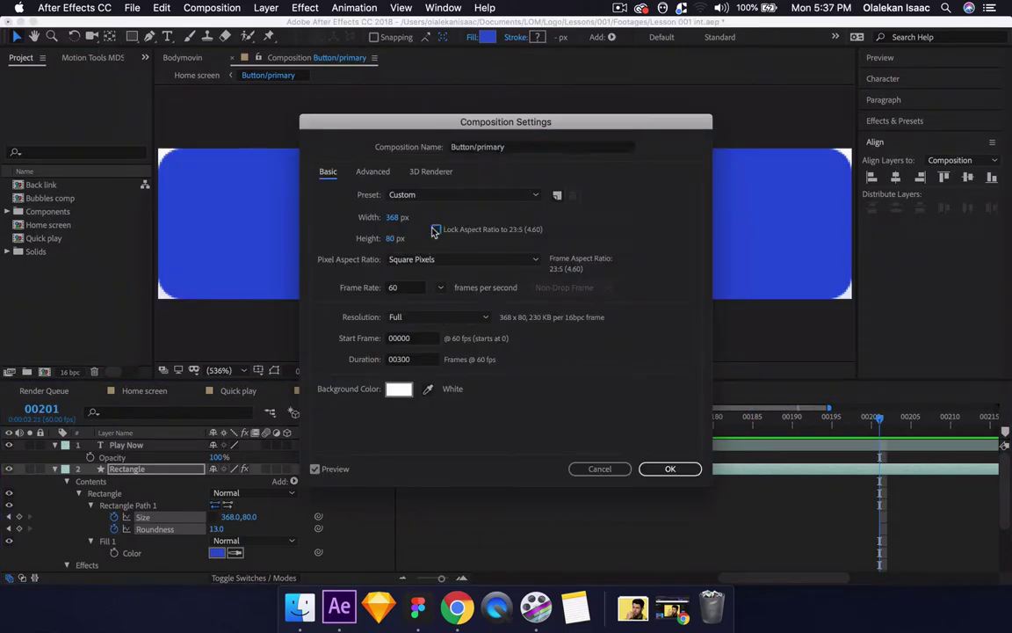
click(395, 239)
text(930)
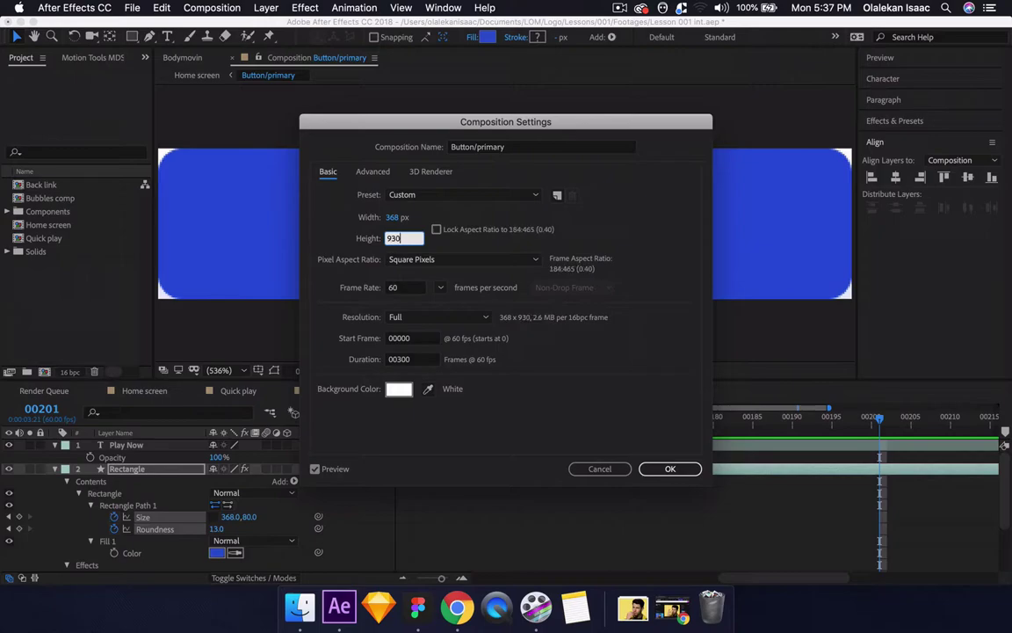
click(393, 220)
text(930)
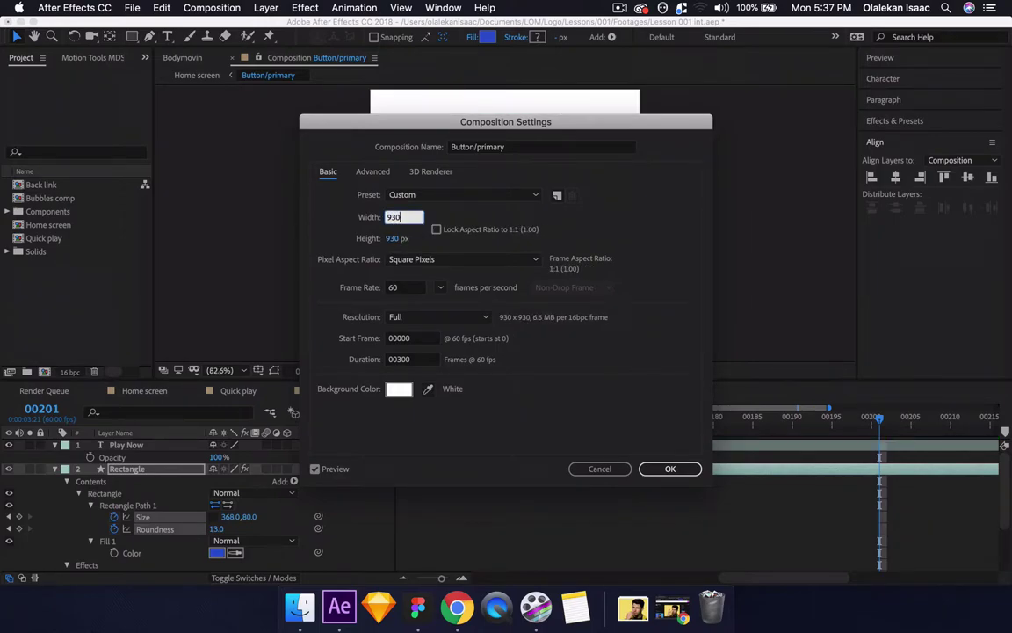
key(Return)
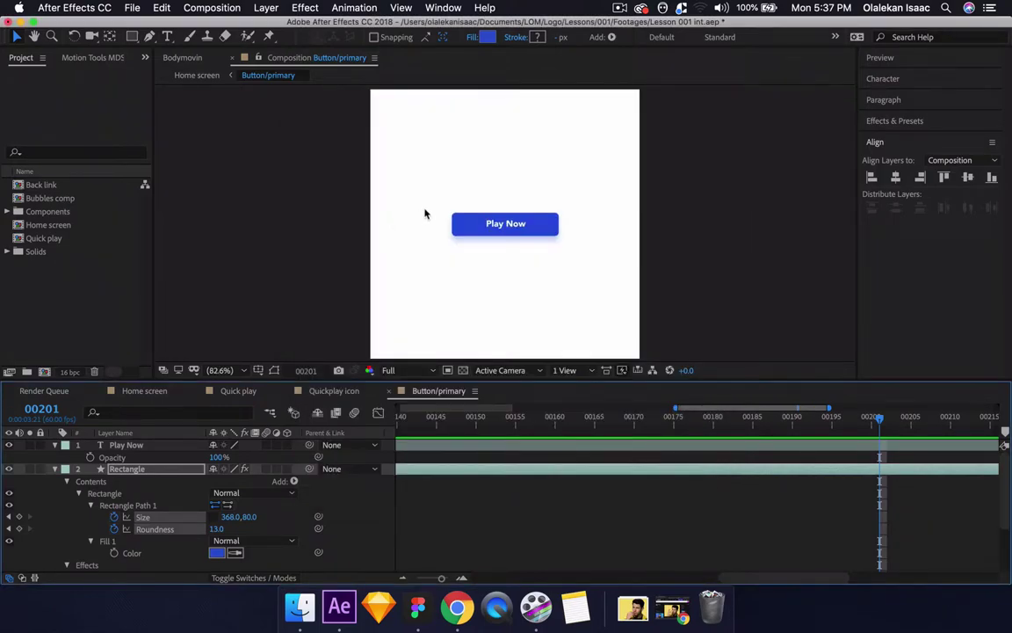
- Close the Quick play and Quickplay icon timelines from the Home screen timeline
click(151, 396)
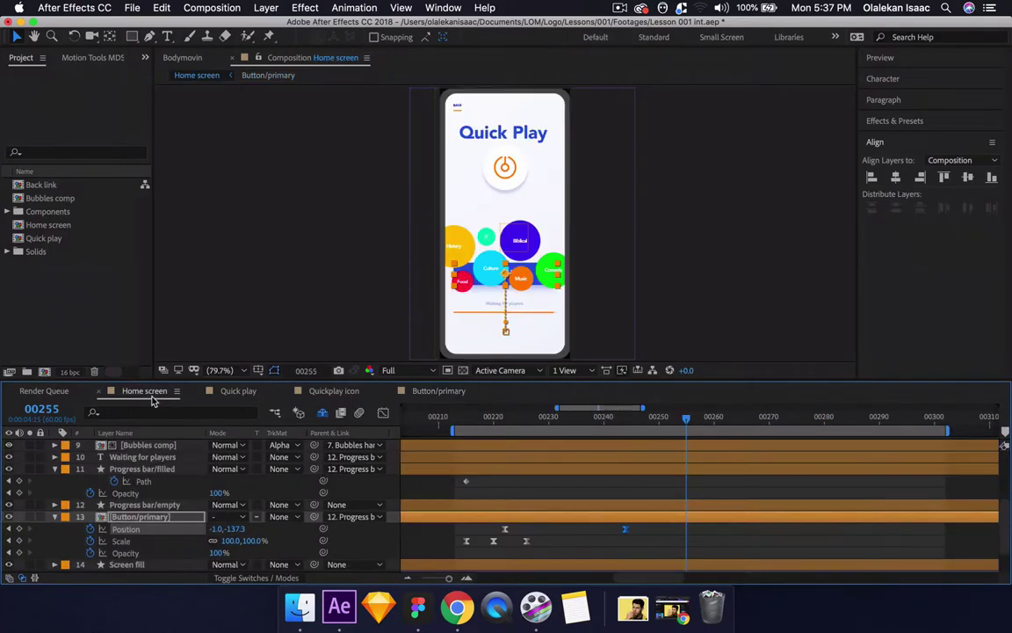
click(197, 392)
click(198, 392)
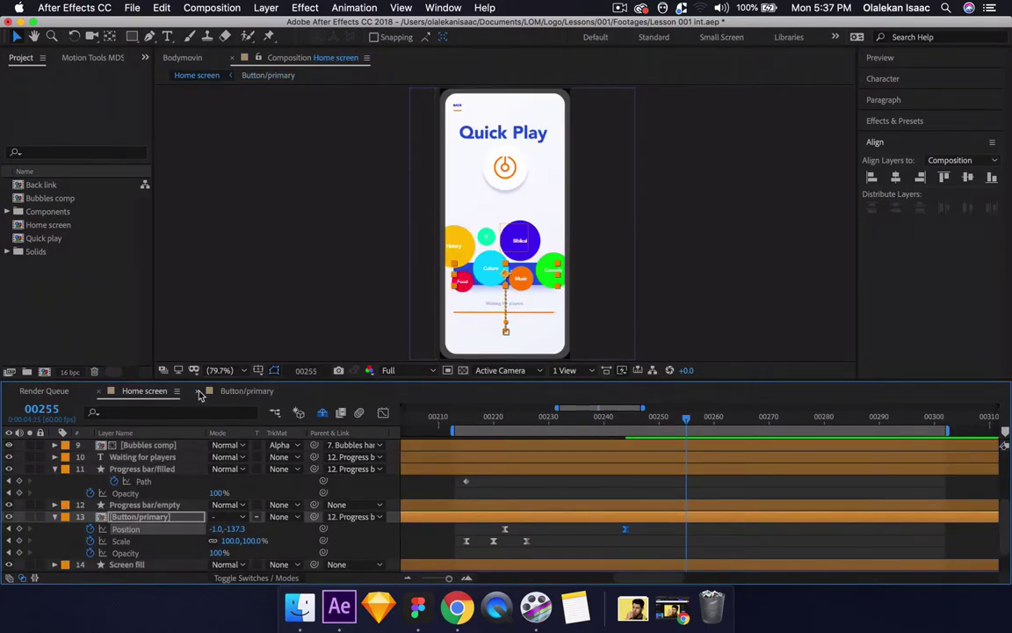
- In Button/primary, keyframe the rectangle's Size and Roundness at their current values at frame 201
click(261, 392)
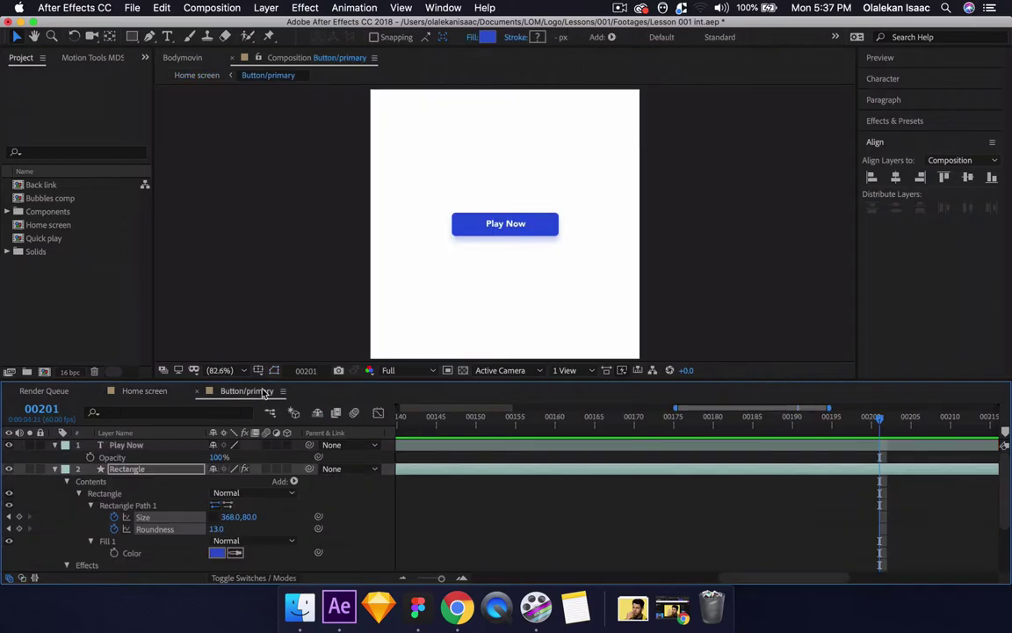
click(398, 579)
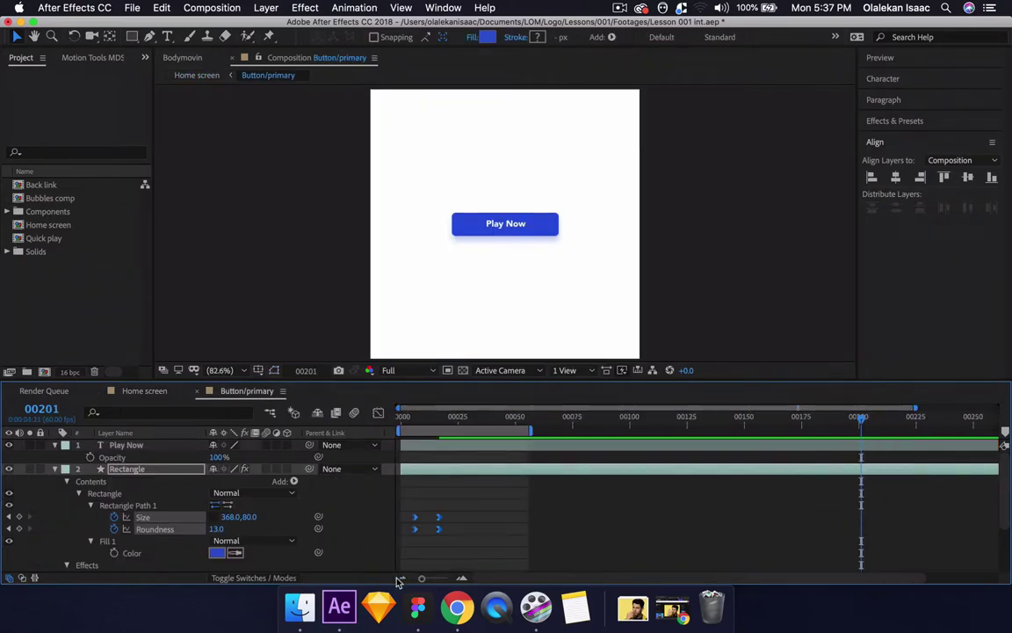
click(398, 579)
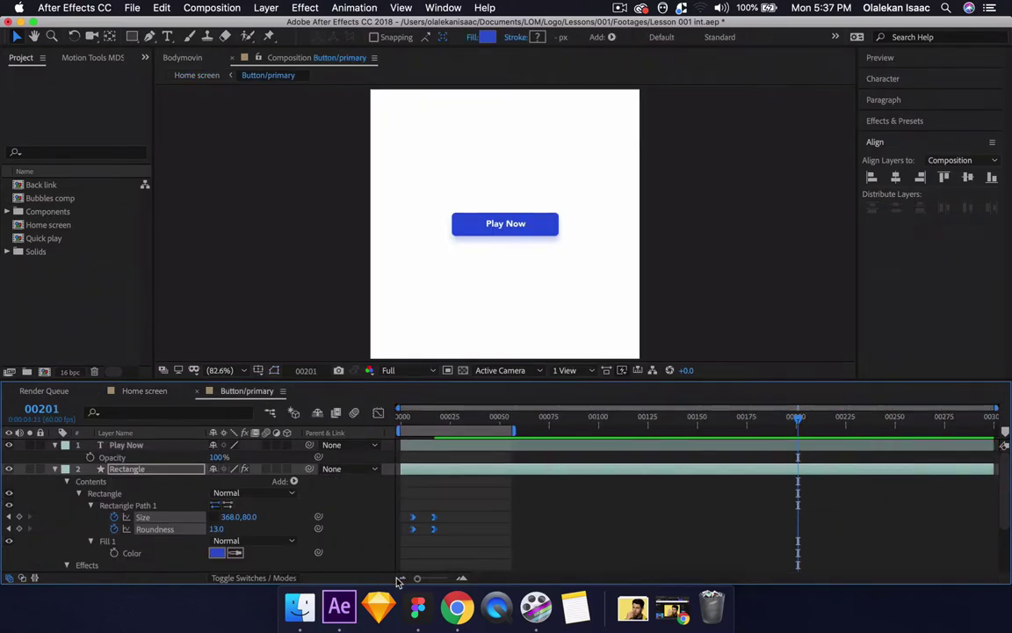
click(19, 517)
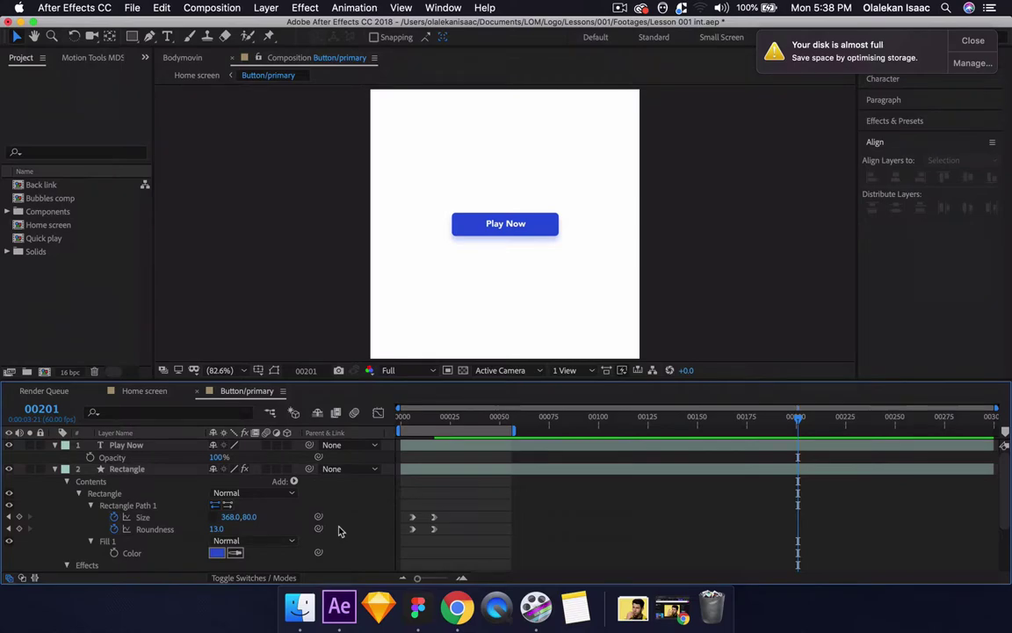
click(19, 517)
click(19, 528)
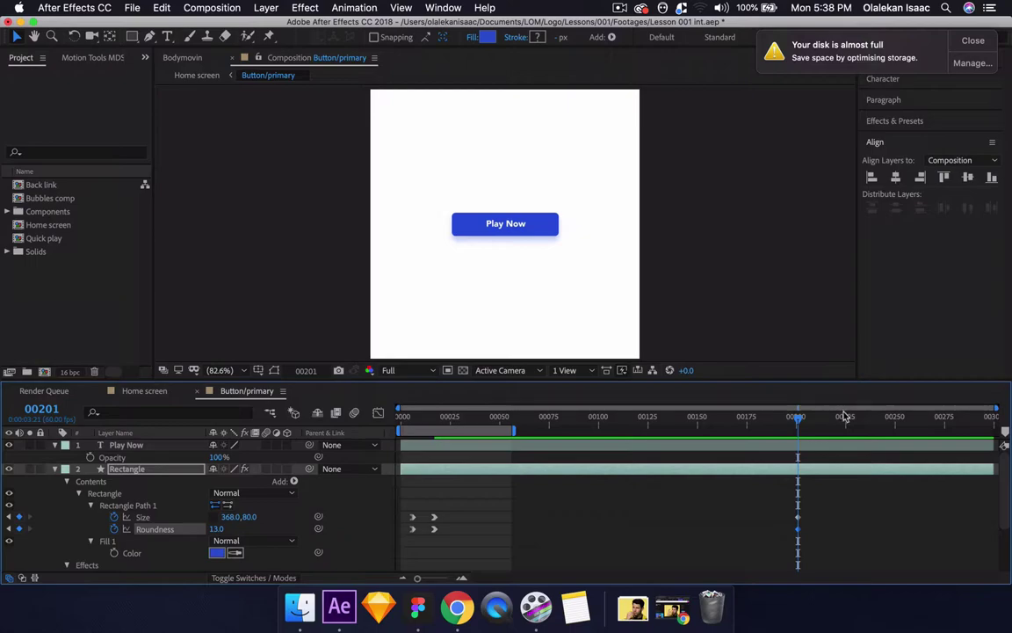
- Keyframe the rectangle's Size at 744 by 744 at frame 225
drag(852, 421, 847, 418)
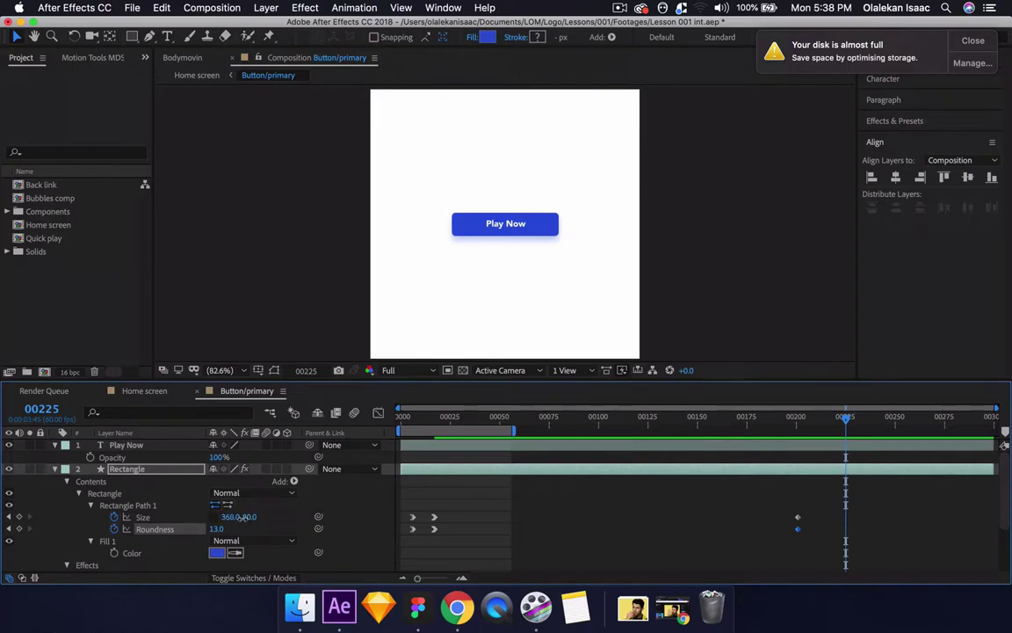
click(250, 517)
text(80)
key(Return)
drag(253, 517, 481, 508)
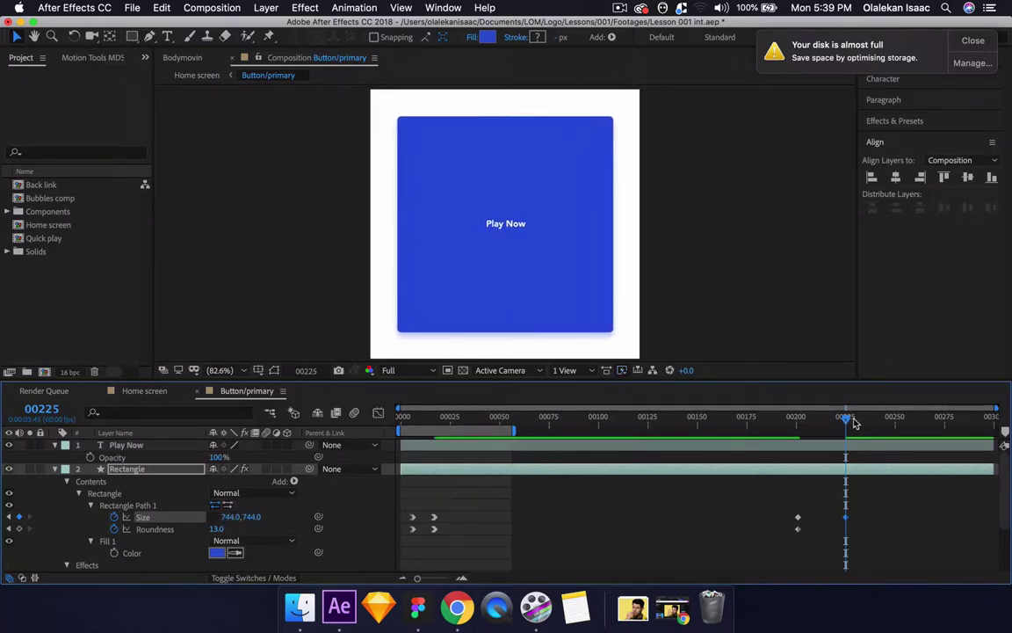
- Preview the button's expansion in Button/primary and Home screen, leaving the Home screen time at frame 233
drag(776, 426, 801, 434)
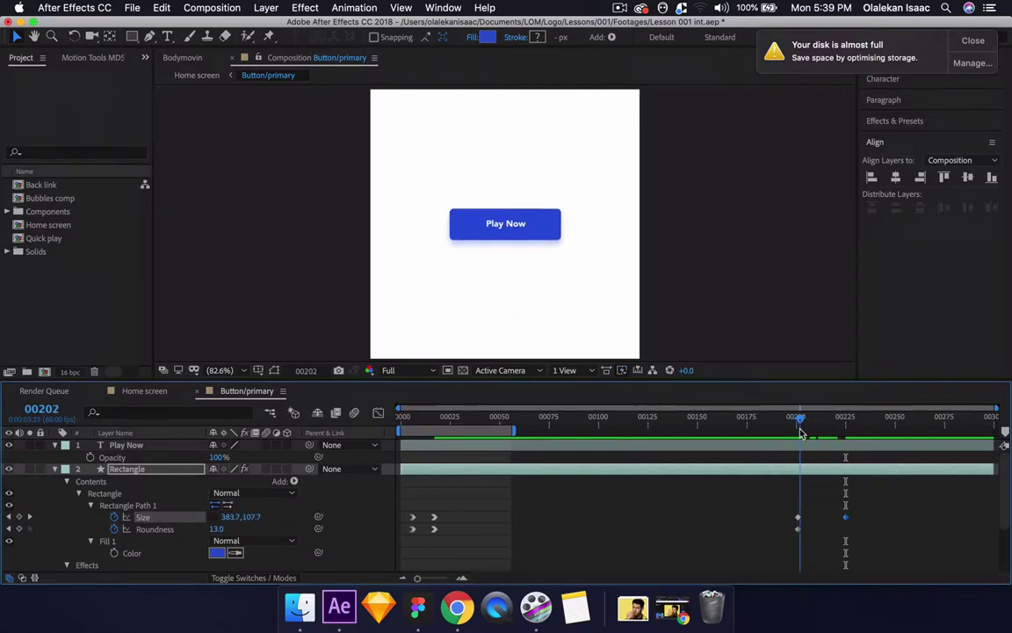
click(142, 390)
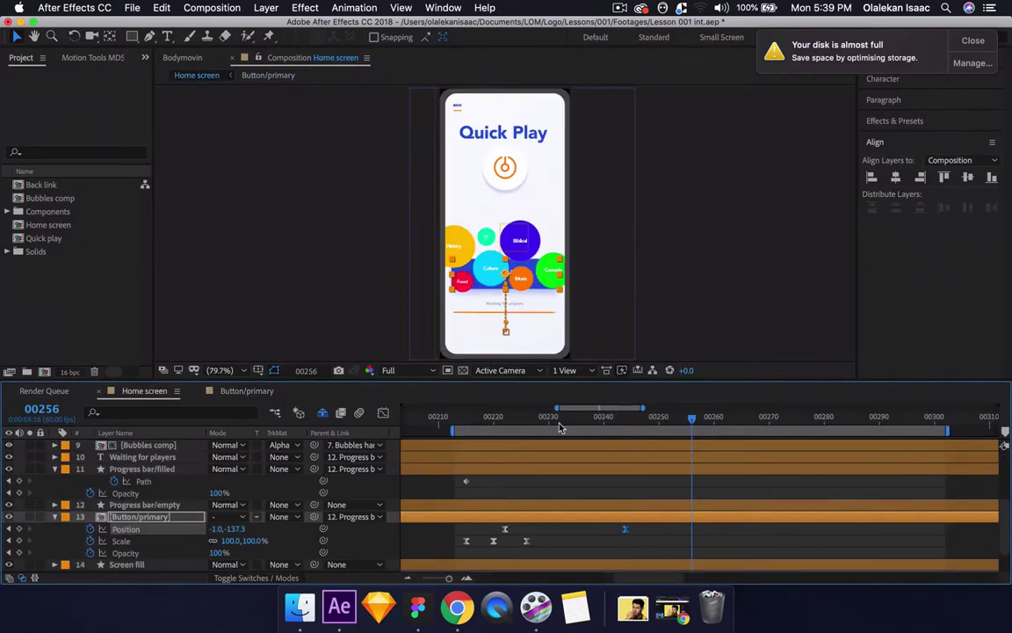
click(559, 427)
key(space)
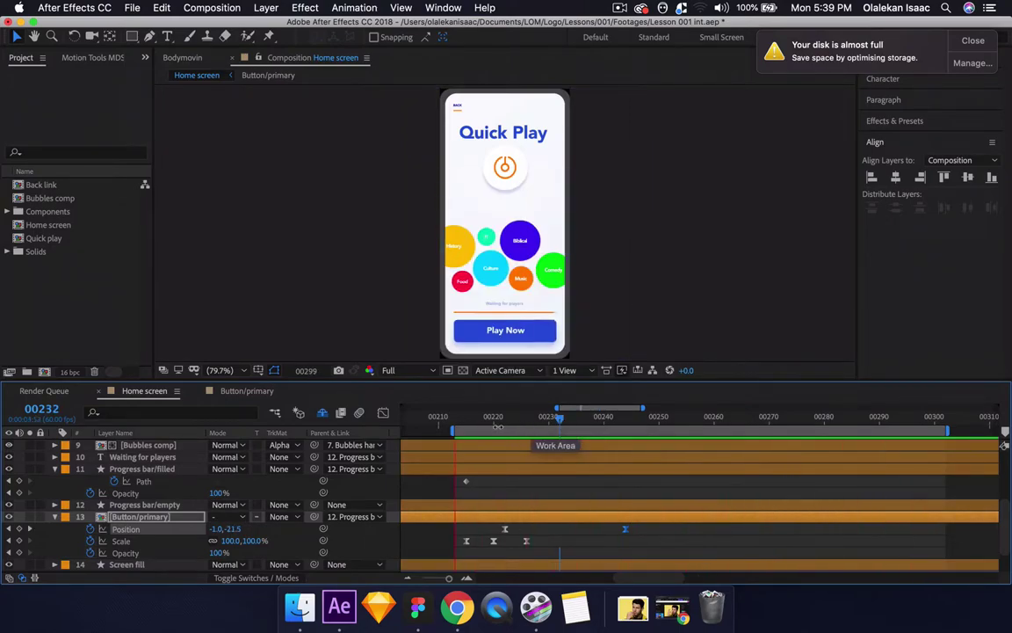
drag(498, 421, 564, 431)
- Shift the rectangle's expansion keyframes to start at frame 179, delete the added Roundness keyframe, and preview the result in Home screen
click(249, 391)
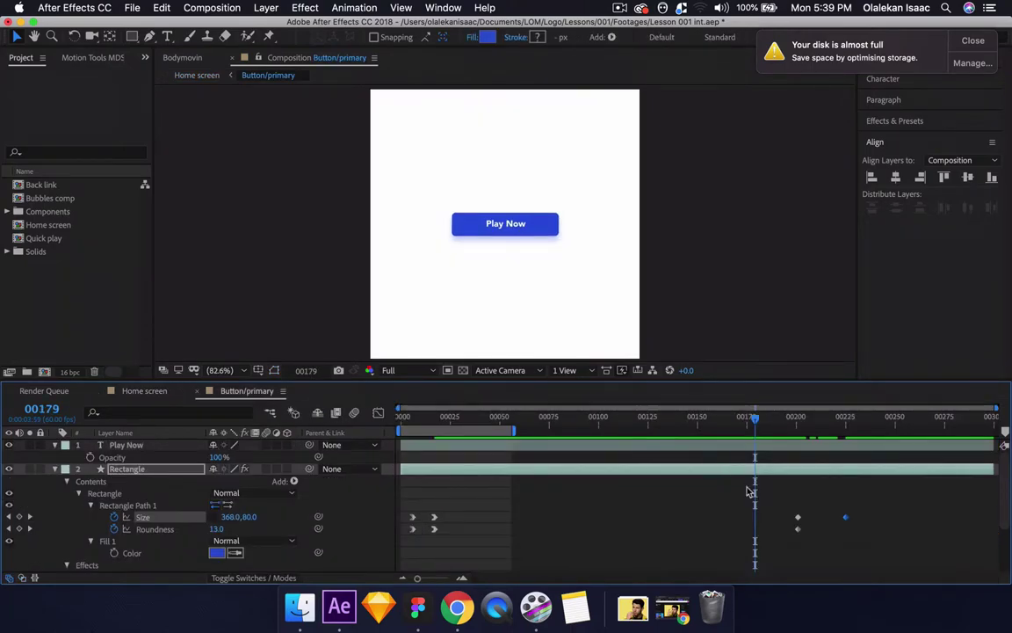
drag(763, 497, 866, 542)
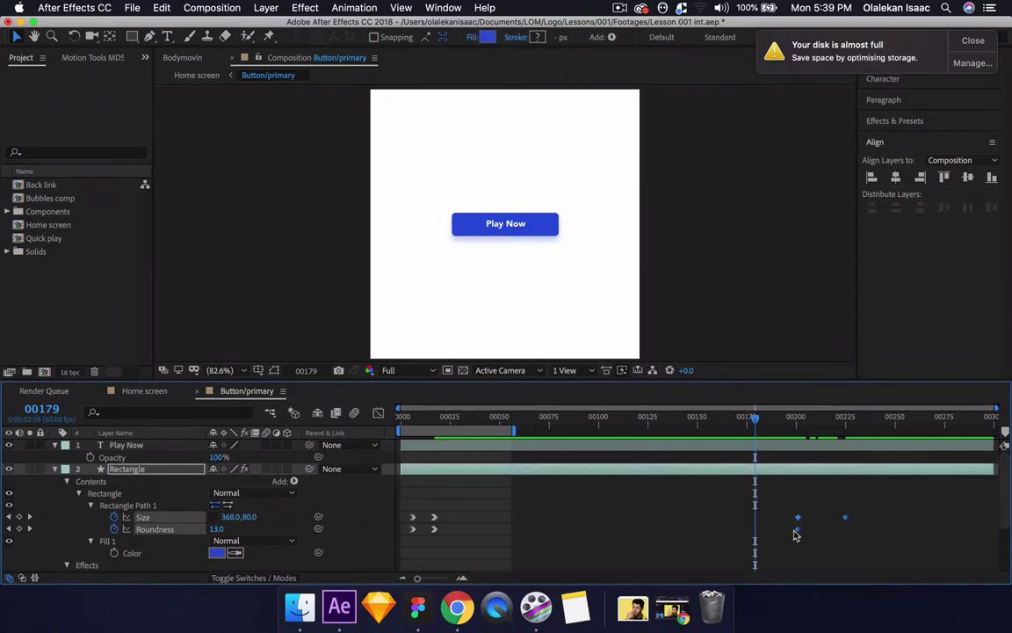
mouse_move(795, 535)
mouse_down()
mouse_move(753, 532)
mouse_move(777, 528)
mouse_up()
key(Delete)
click(138, 391)
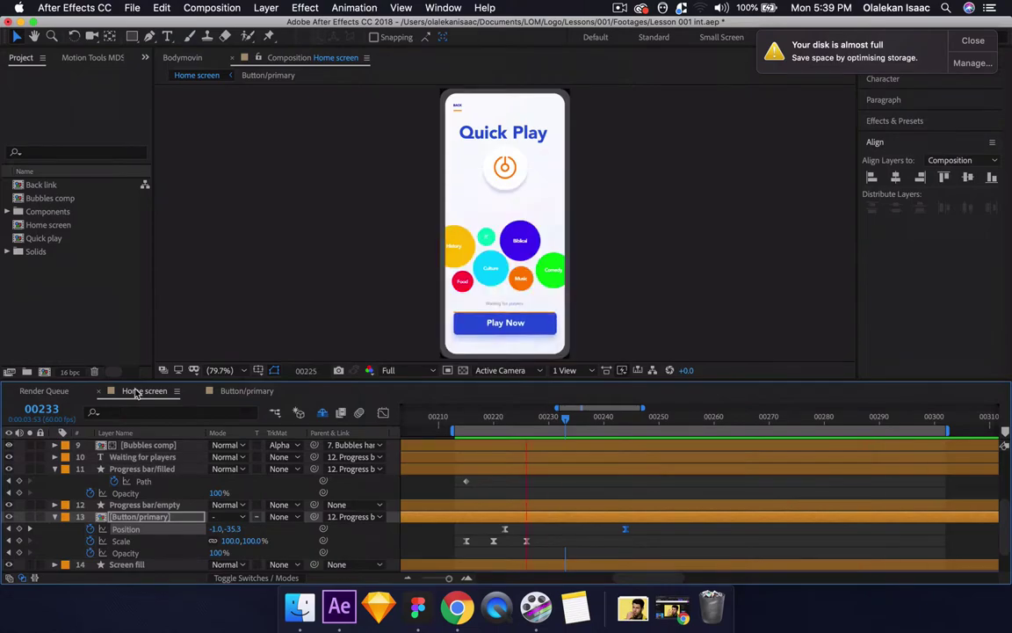
key(space)
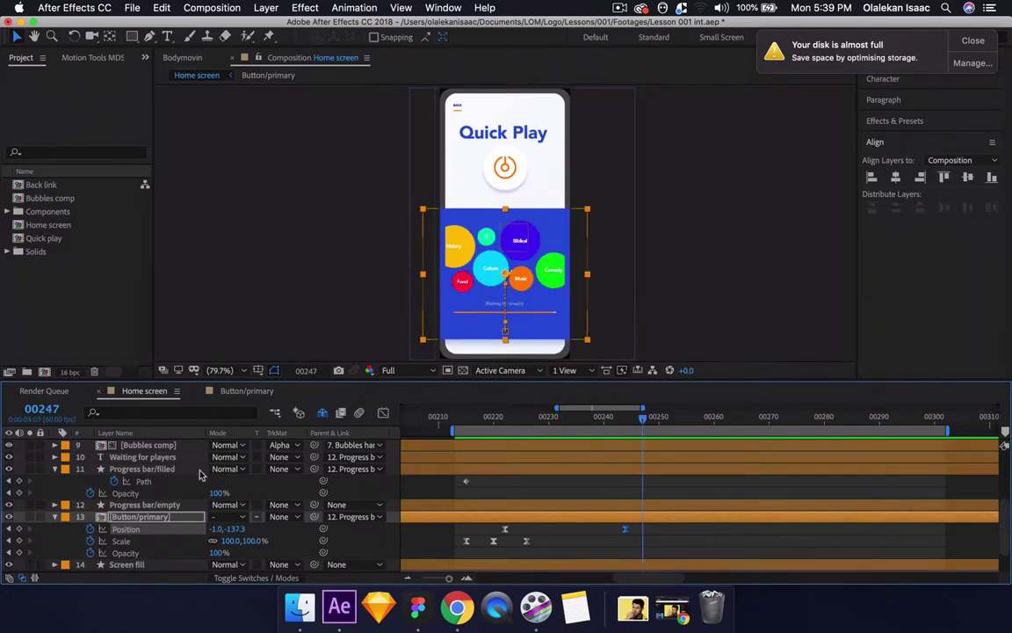
- With Home screen at frame 244, keyframe the Button/primary rectangle's Position at its current value at frame 190
click(243, 391)
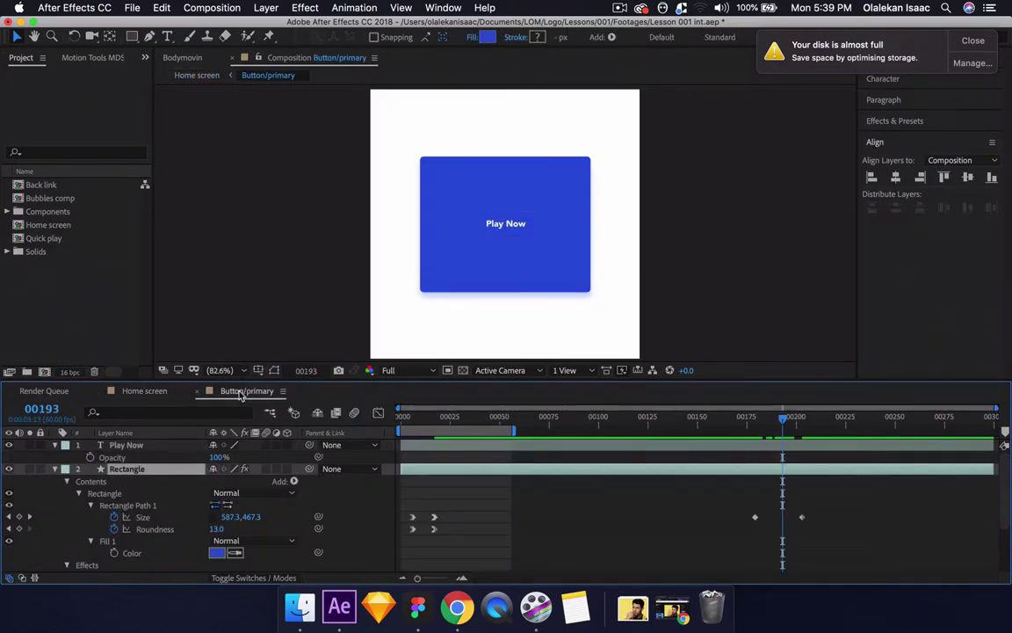
click(142, 391)
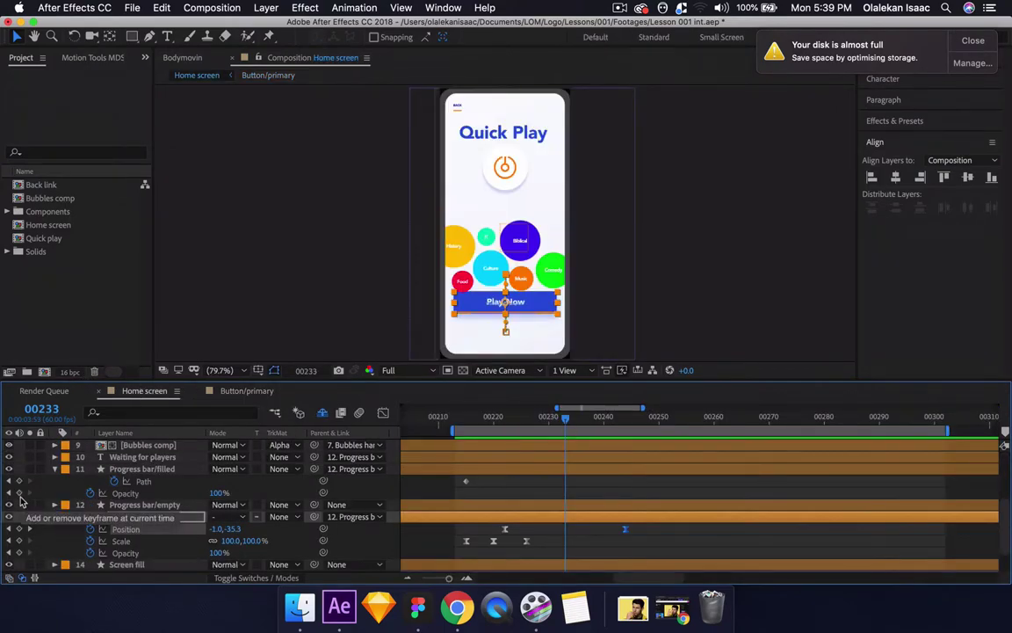
drag(565, 417, 623, 428)
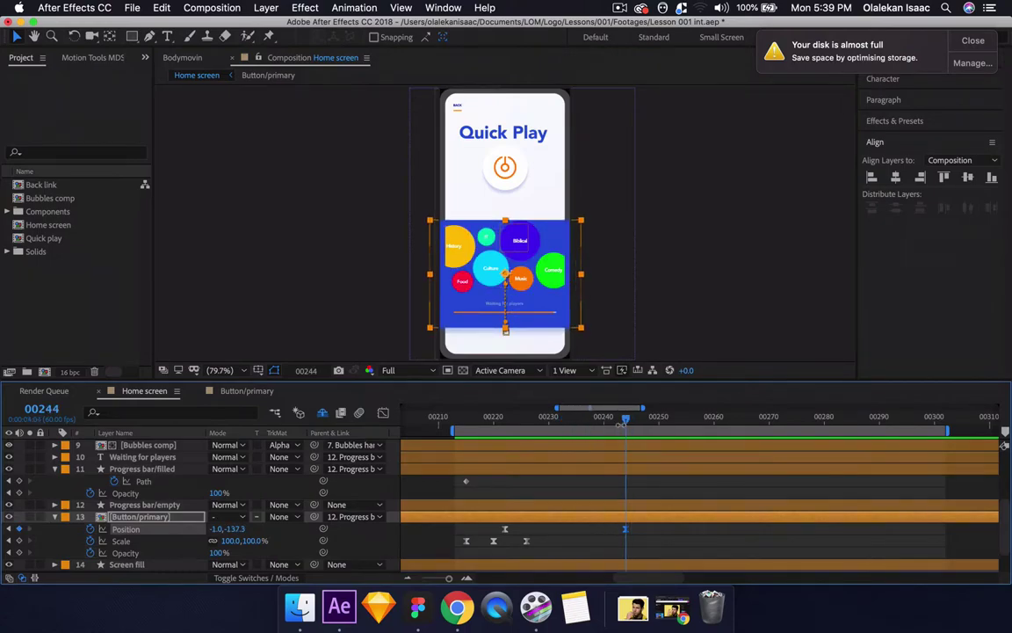
click(247, 391)
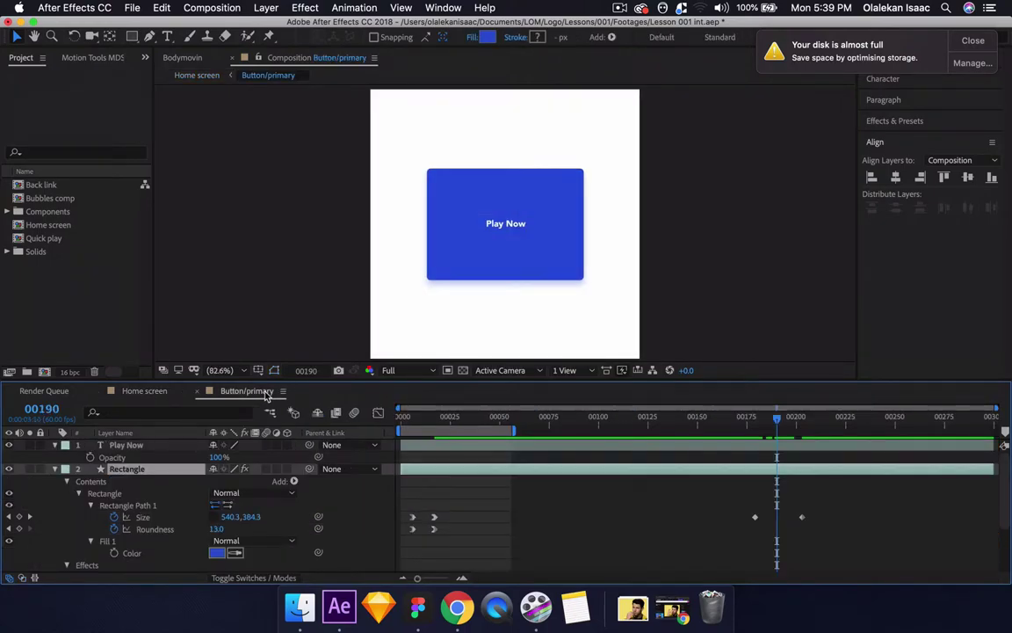
scroll(180, 463, down, 1)
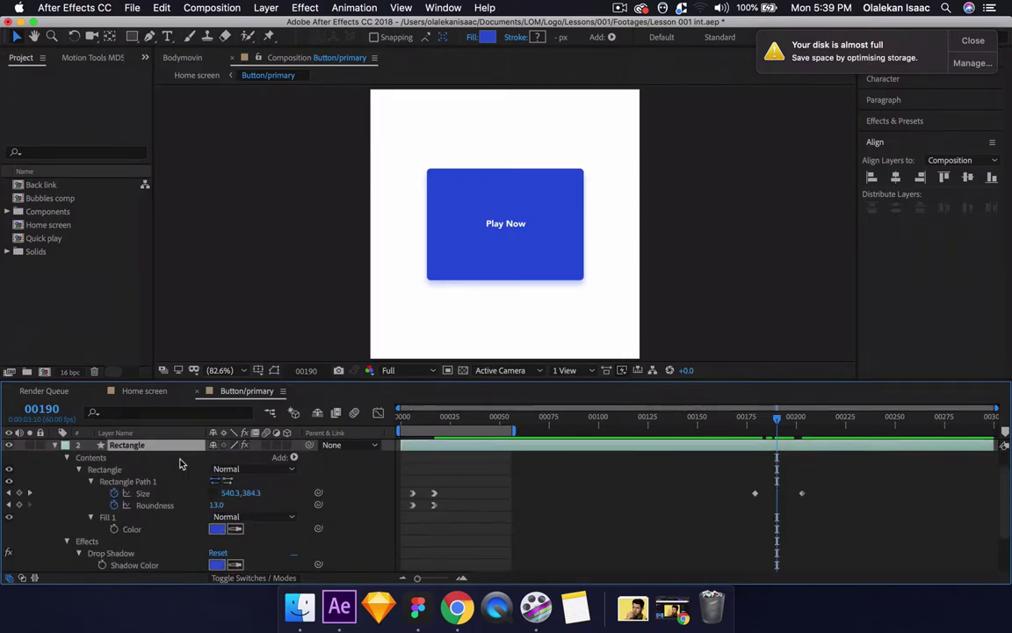
scroll(180, 463, down, 5)
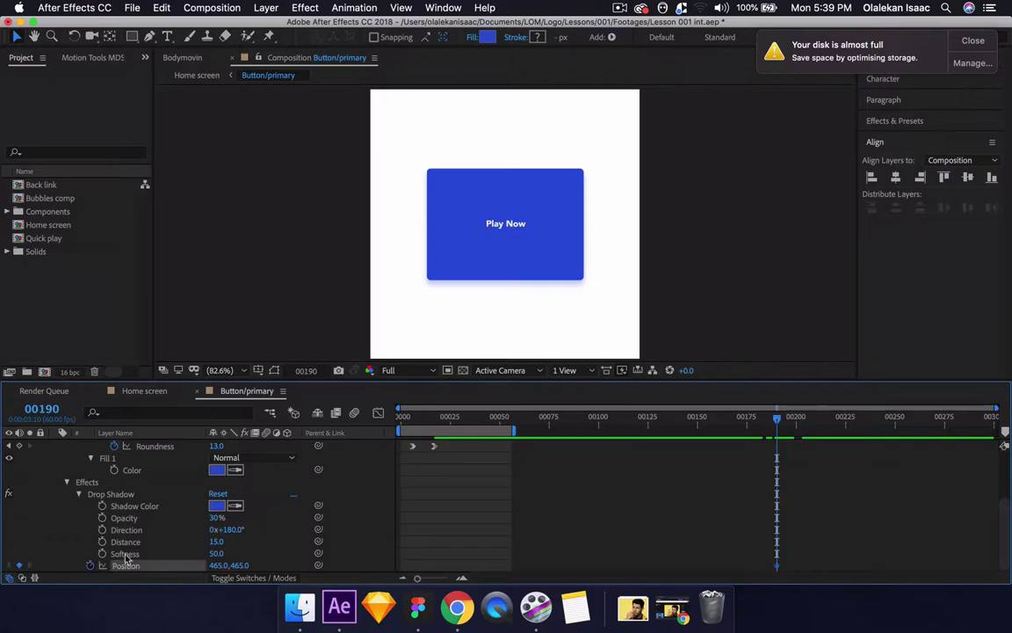
scroll(197, 527, up, 5)
- With Home screen at frame 260, keyframe the rectangle's Position with a vertical value of 317 at frame 206 in Button/primary
click(139, 391)
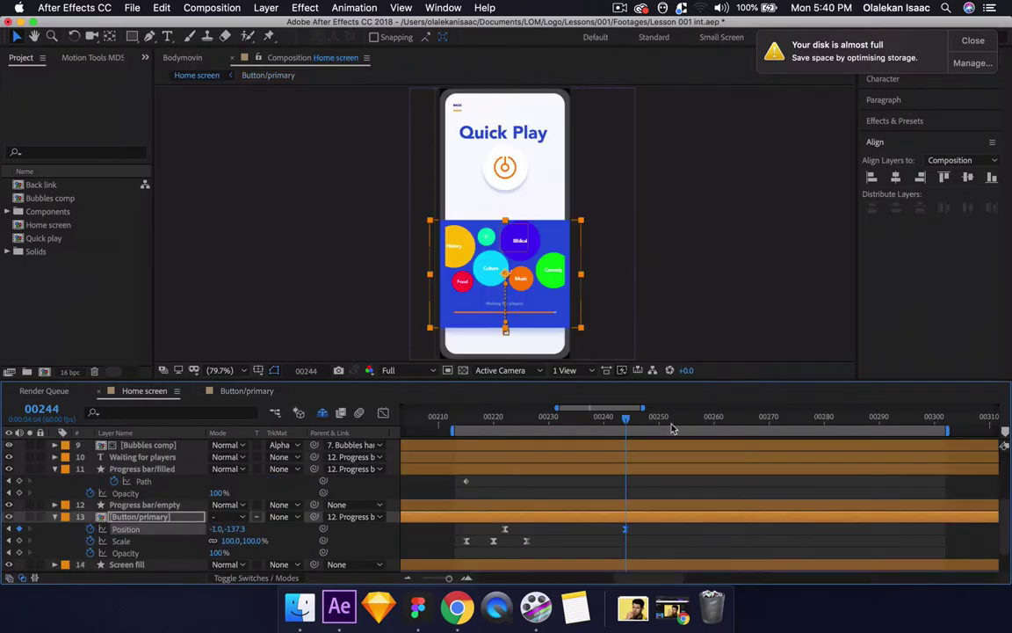
drag(628, 423, 713, 425)
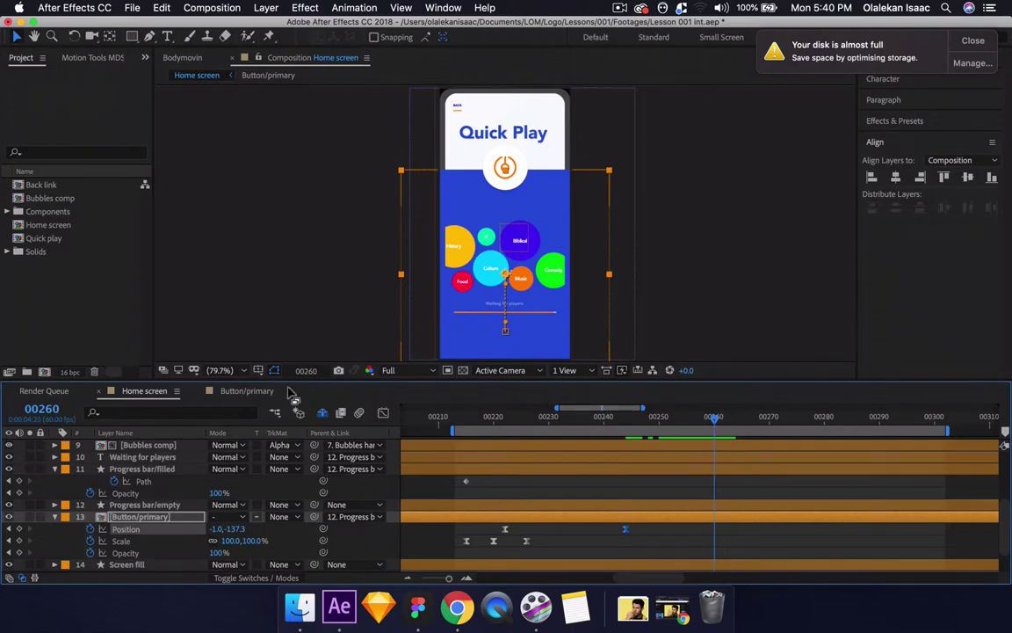
click(247, 391)
scroll(193, 519, down, 3)
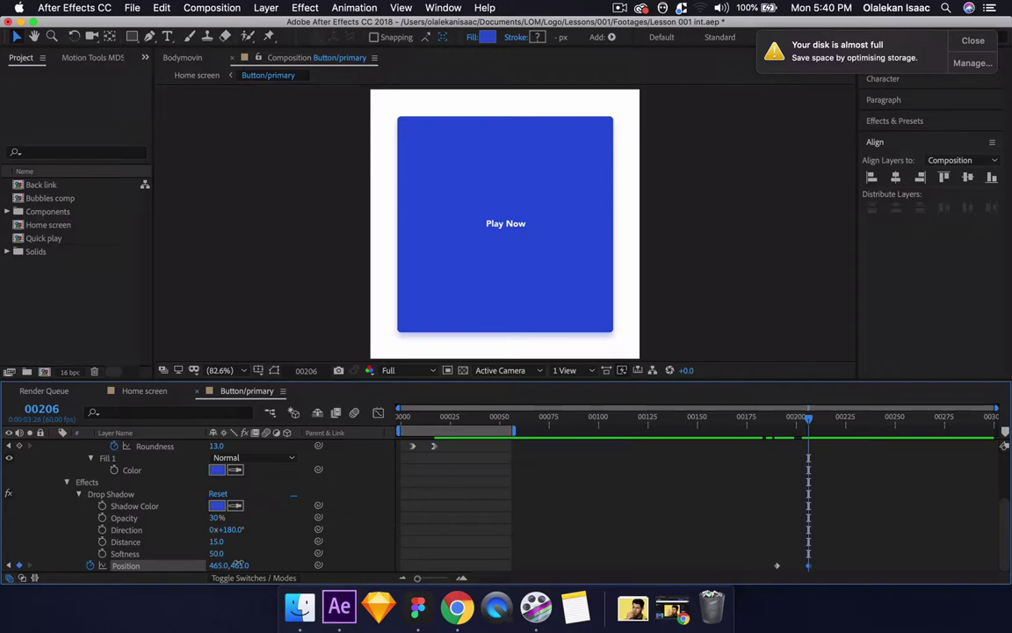
drag(238, 564, 114, 386)
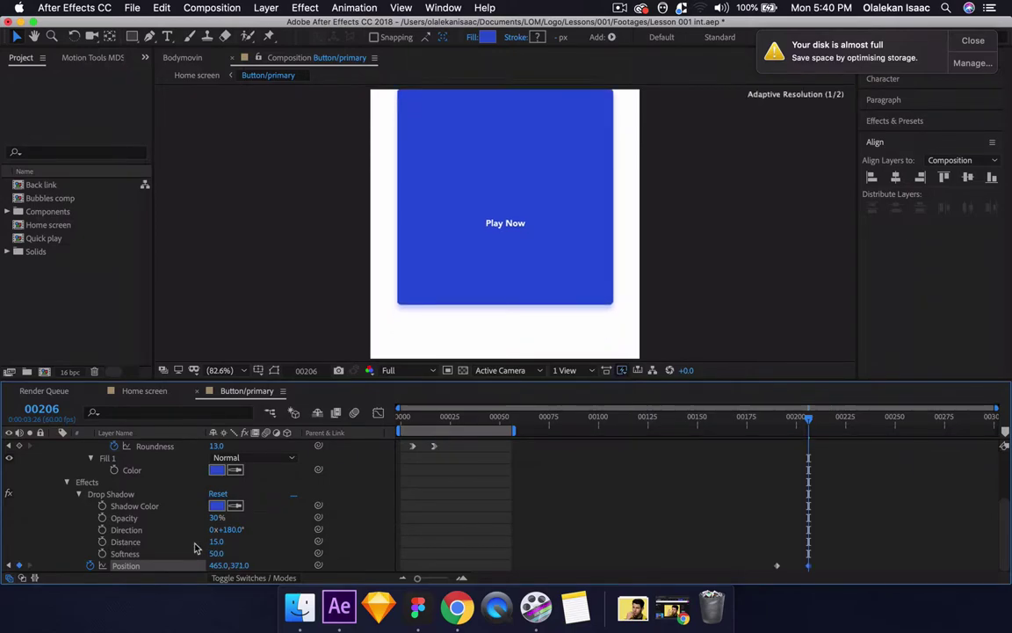
- Check how the raised, expanded rectangle sits in the Home screen and return to Button/primary
click(137, 390)
click(248, 391)
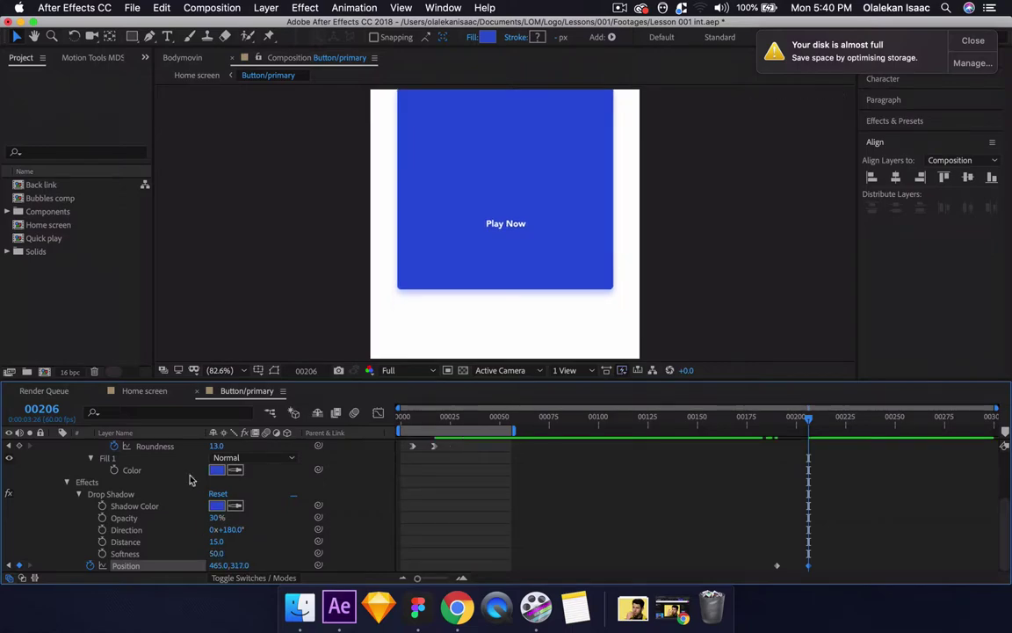
click(149, 392)
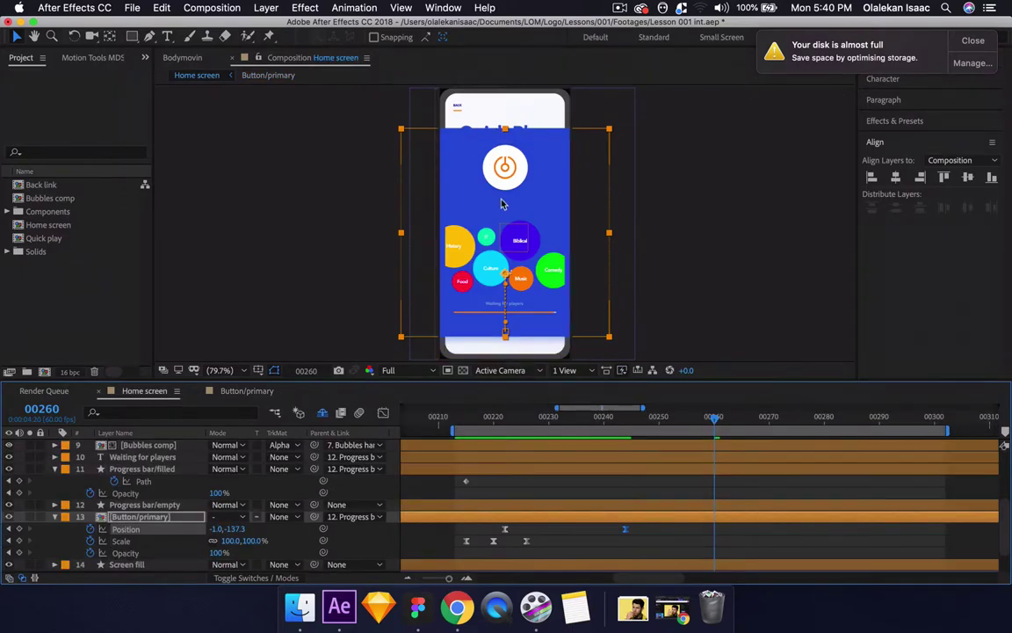
click(250, 391)
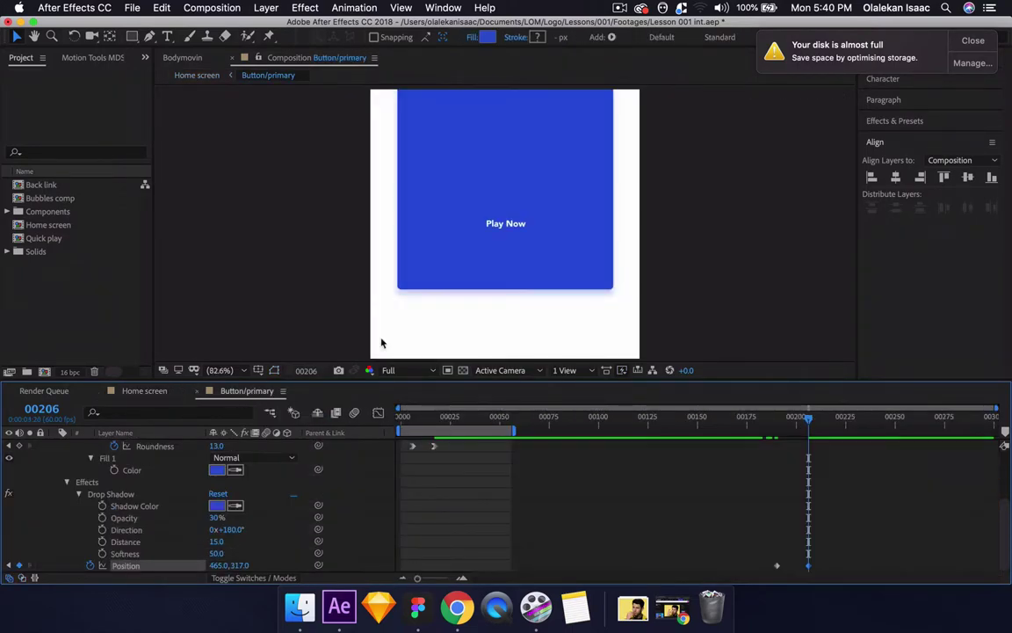
- In Button/primary, set the rectangle's Size keyframe at frame 203 to 744 by 1306
scroll(461, 221, down, 2)
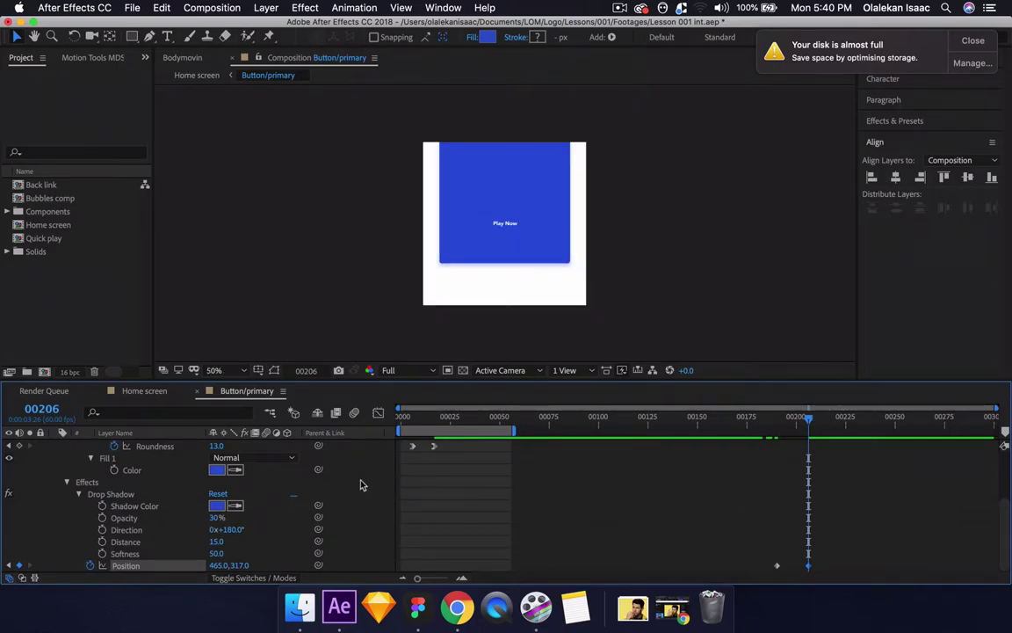
scroll(208, 532, up, 4)
click(181, 517)
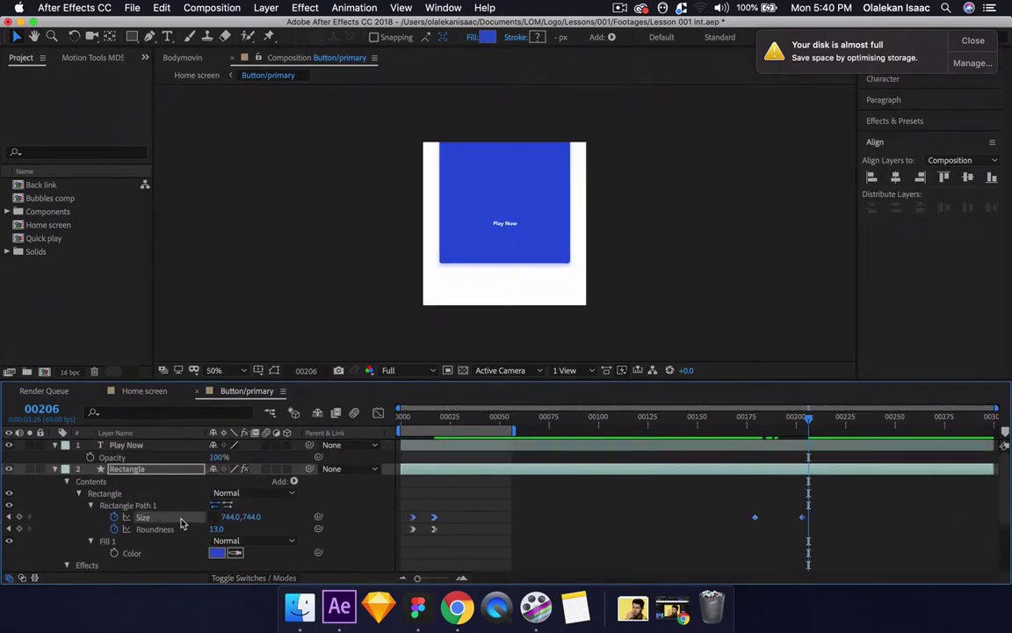
key(Page_Up)
key(Page_Up)
key(Page_Up)
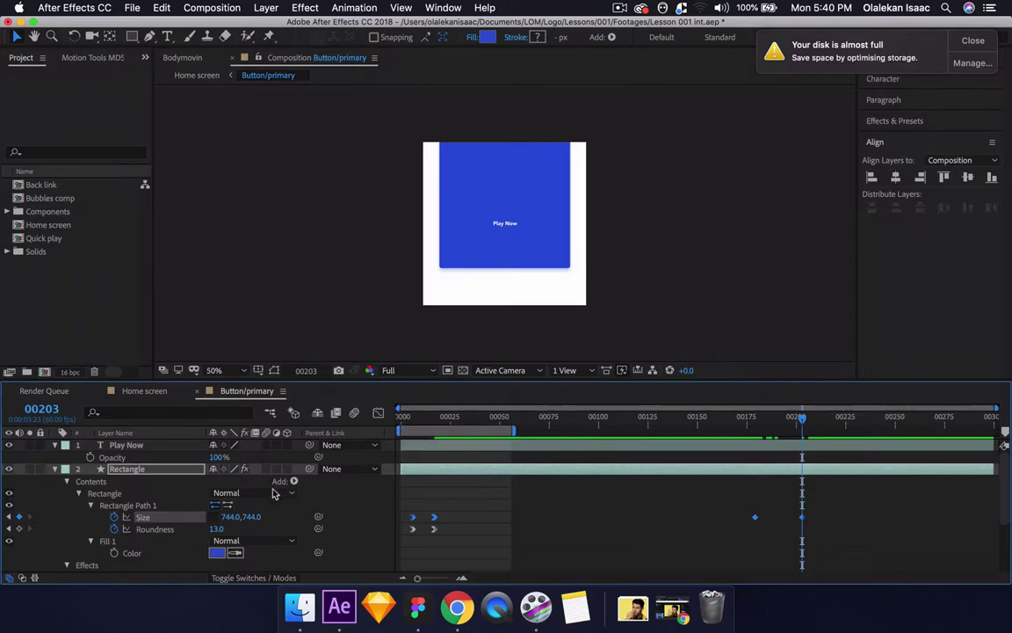
click(267, 518)
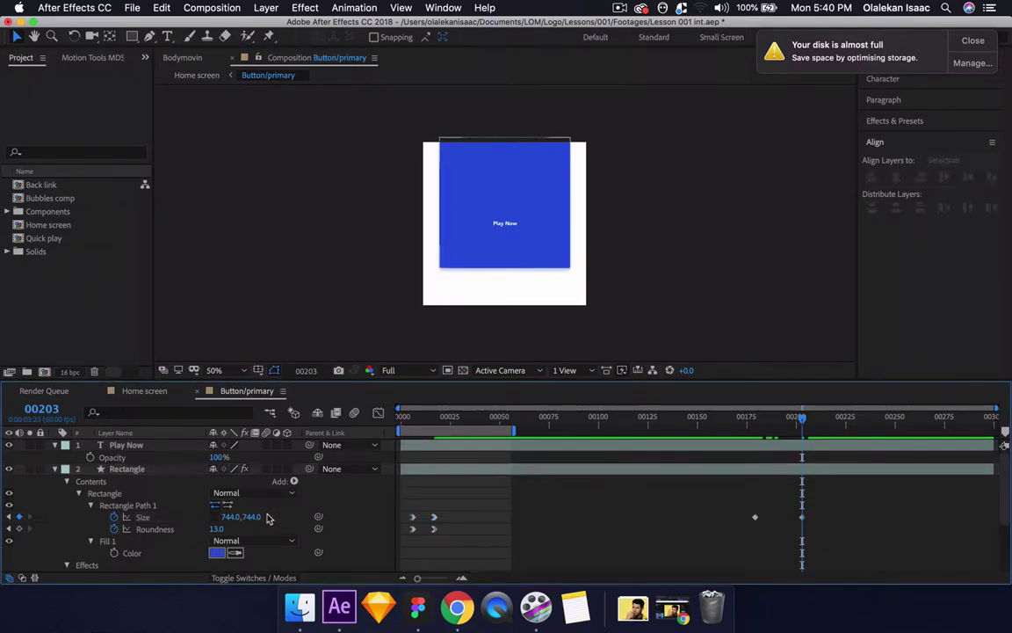
drag(253, 520, 617, 485)
- Preview the taller rectangle expansion in the Home screen composition from frame 220
click(163, 392)
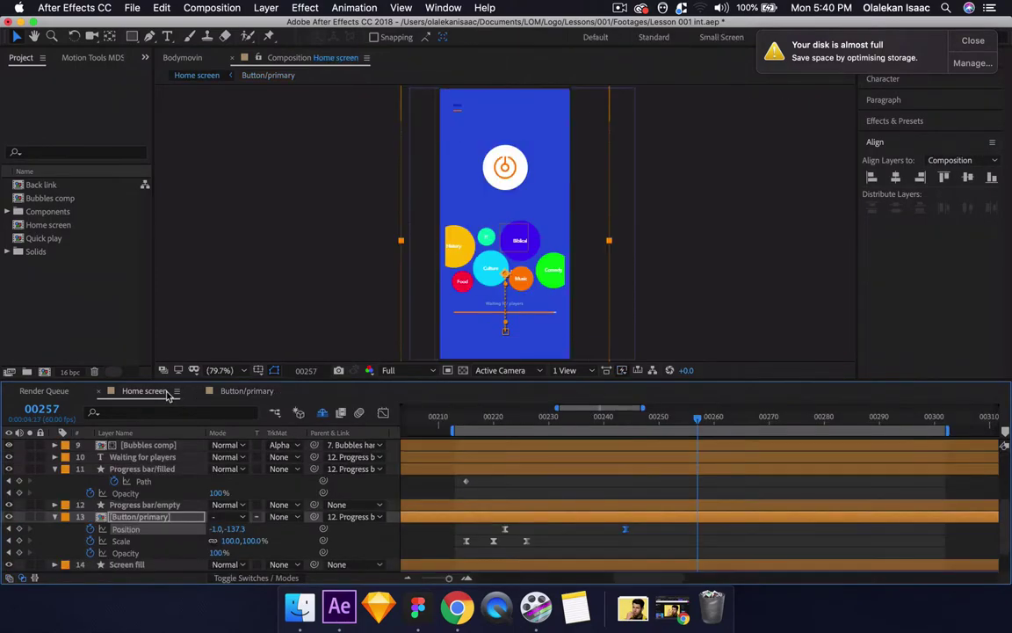
click(493, 419)
key(space)
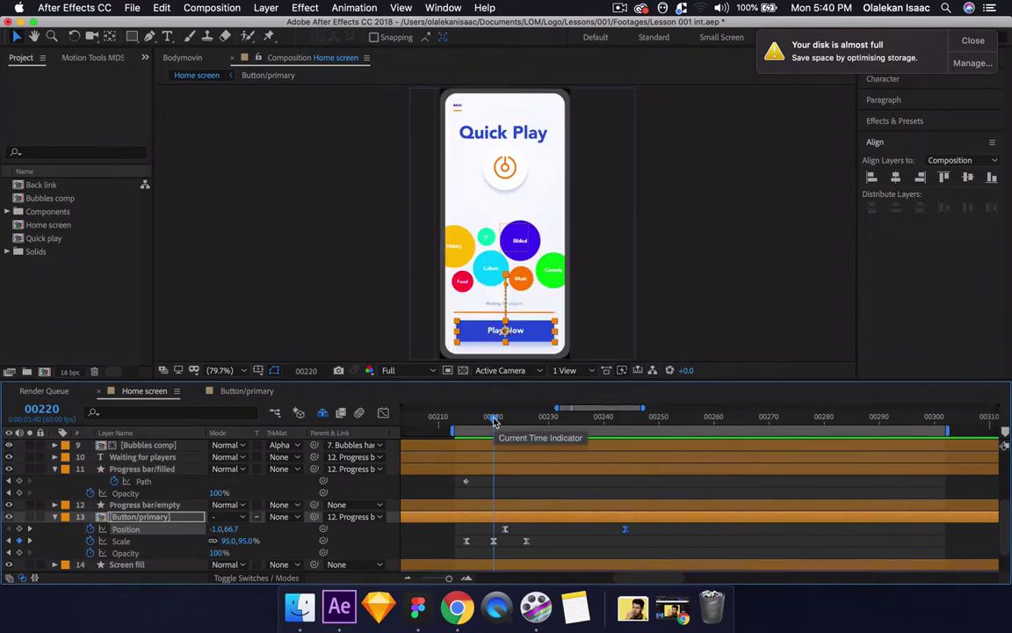
key(space)
key(space)
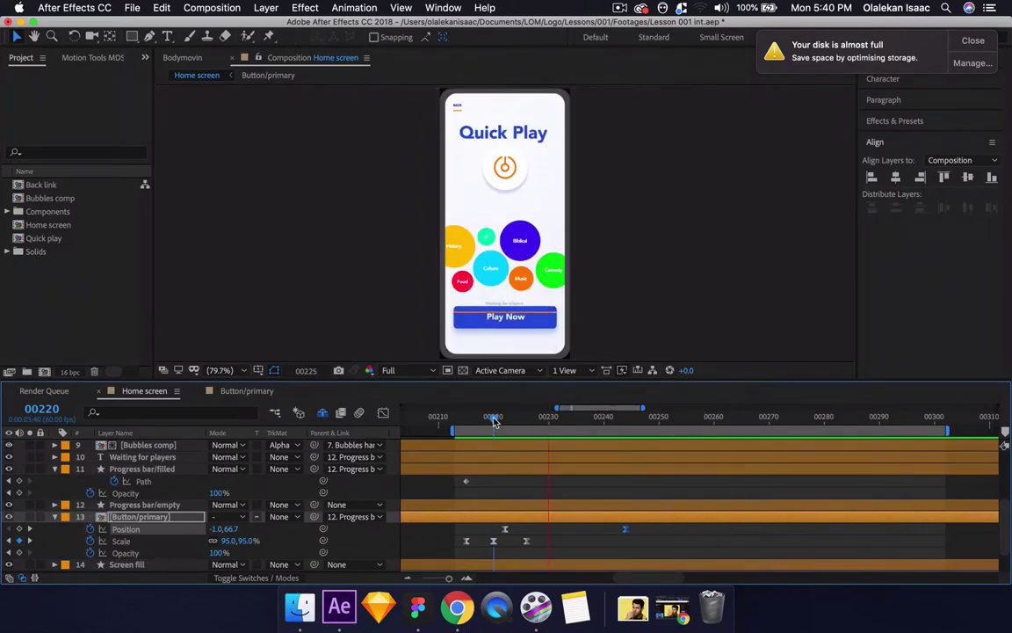
key(space)
- Apply Easy Ease In to the rectangle's last two Size keyframes and both Position keyframes in Button/primary
click(258, 393)
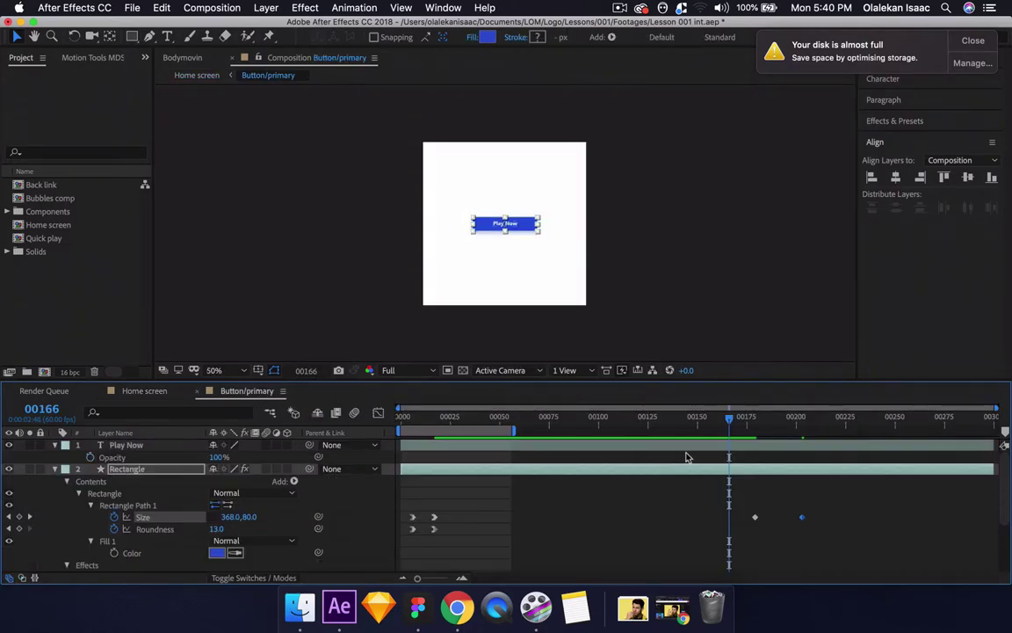
scroll(734, 499, down, 1)
key(grave)
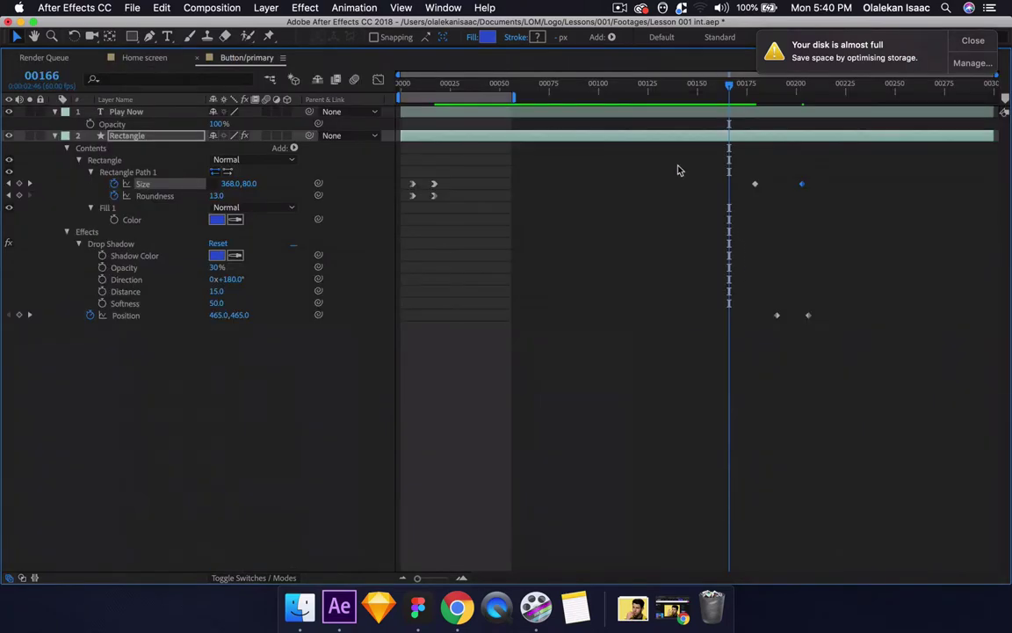
drag(677, 169, 818, 327)
right_click(810, 319)
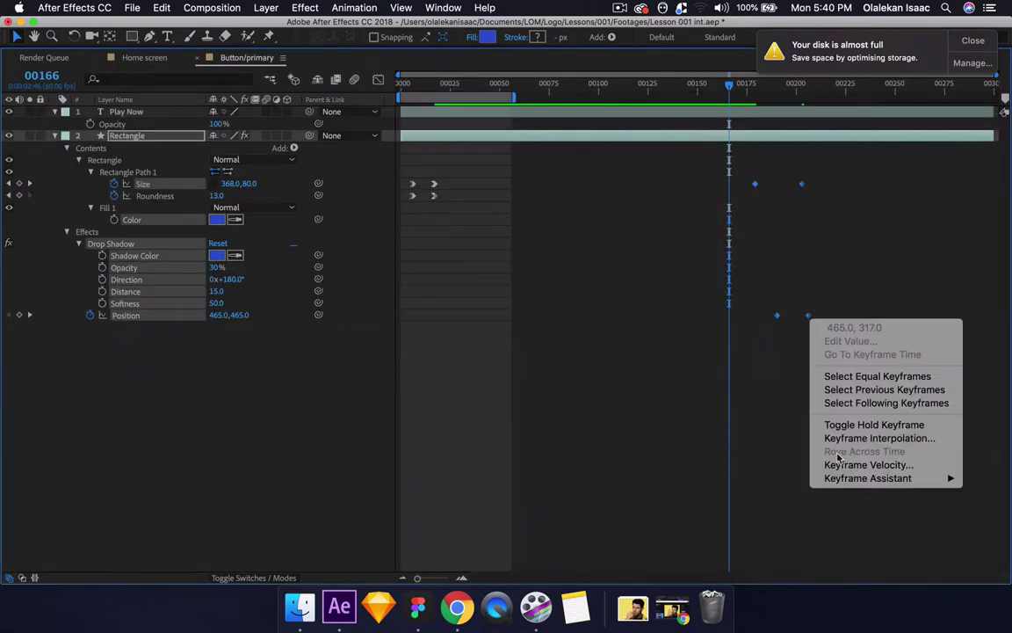
mouse_move(870, 478)
click(738, 506)
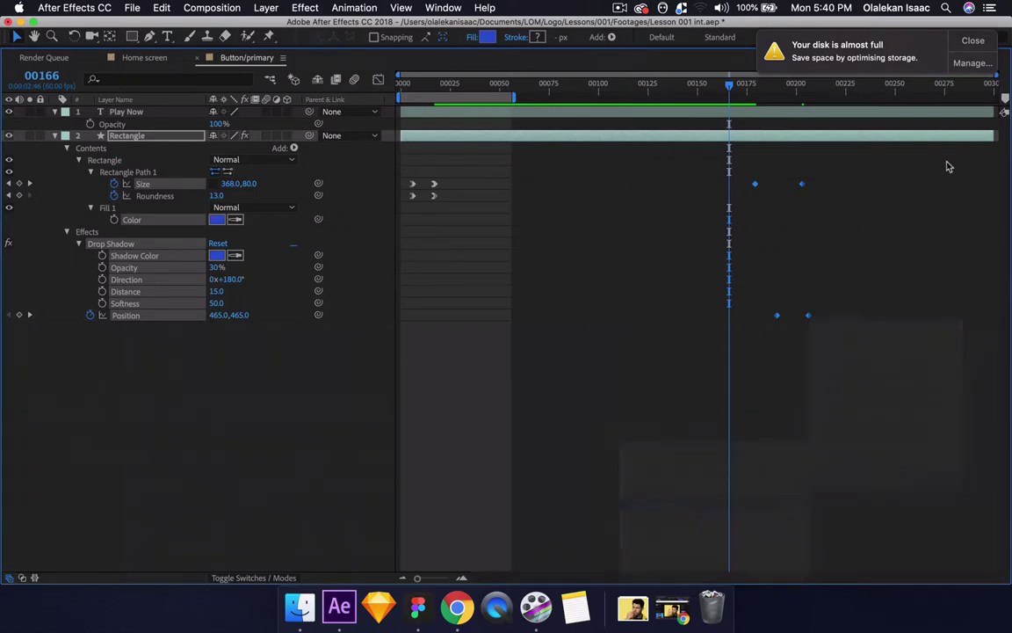
key(grave)
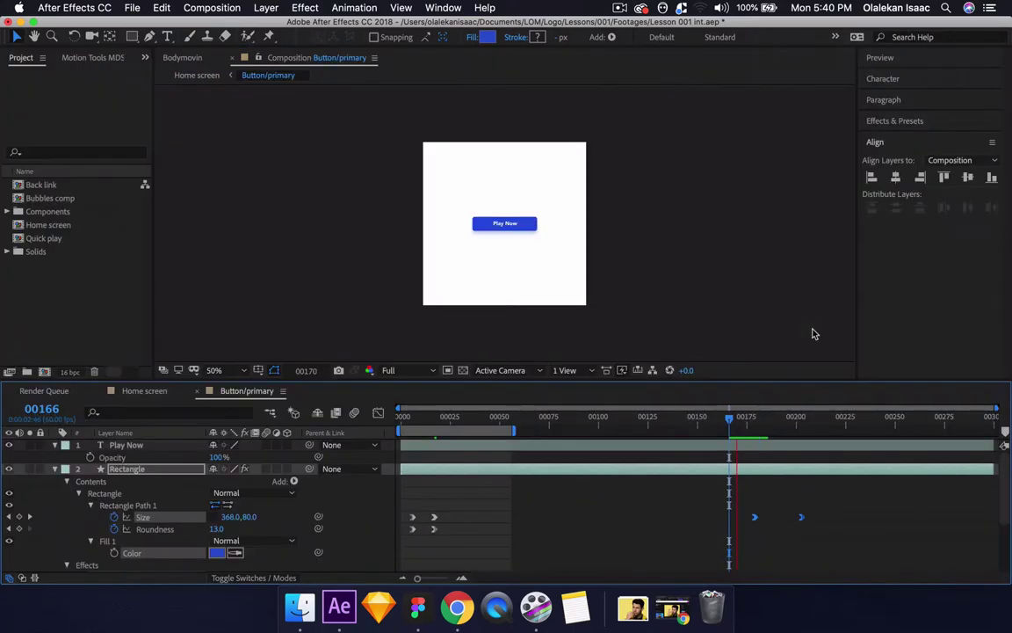
- Set Button/primary's work area from frame 132 to frame 247 and preview the eased expansion
key(space)
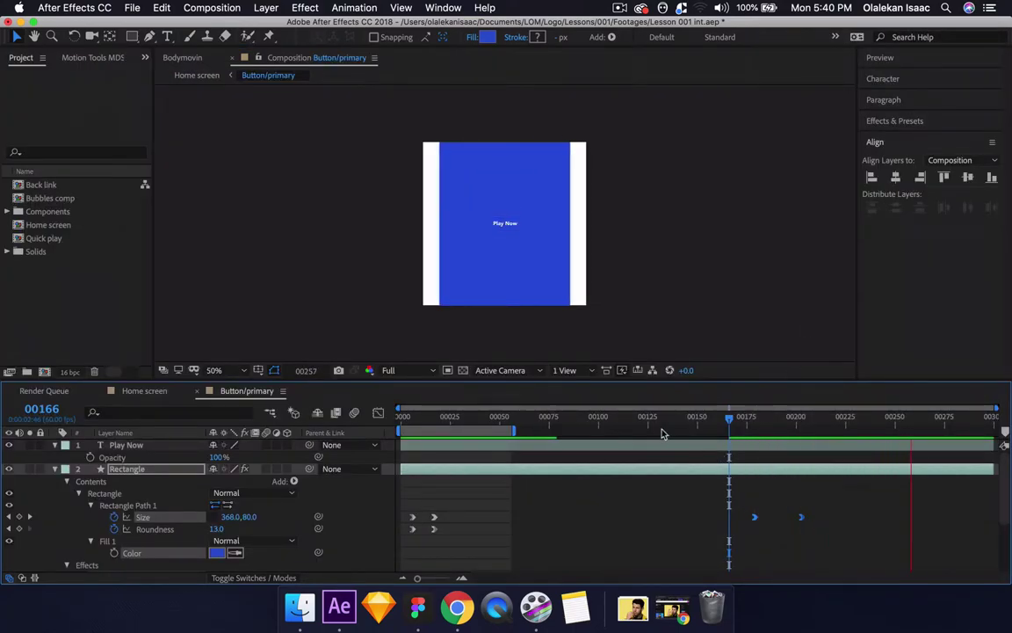
key(space)
drag(402, 430, 663, 431)
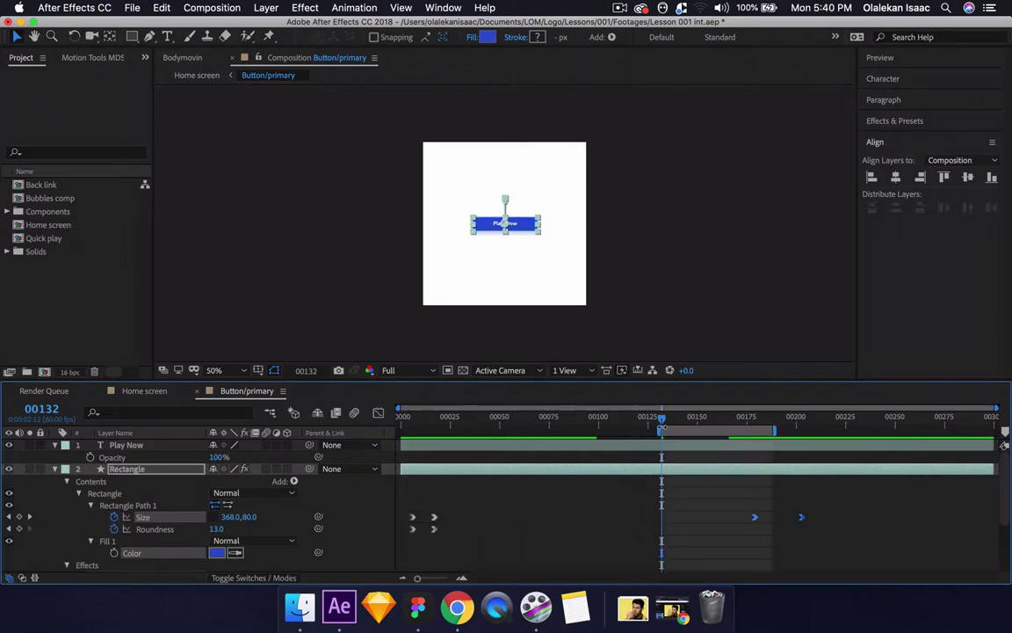
click(889, 421)
key(n)
key(space)
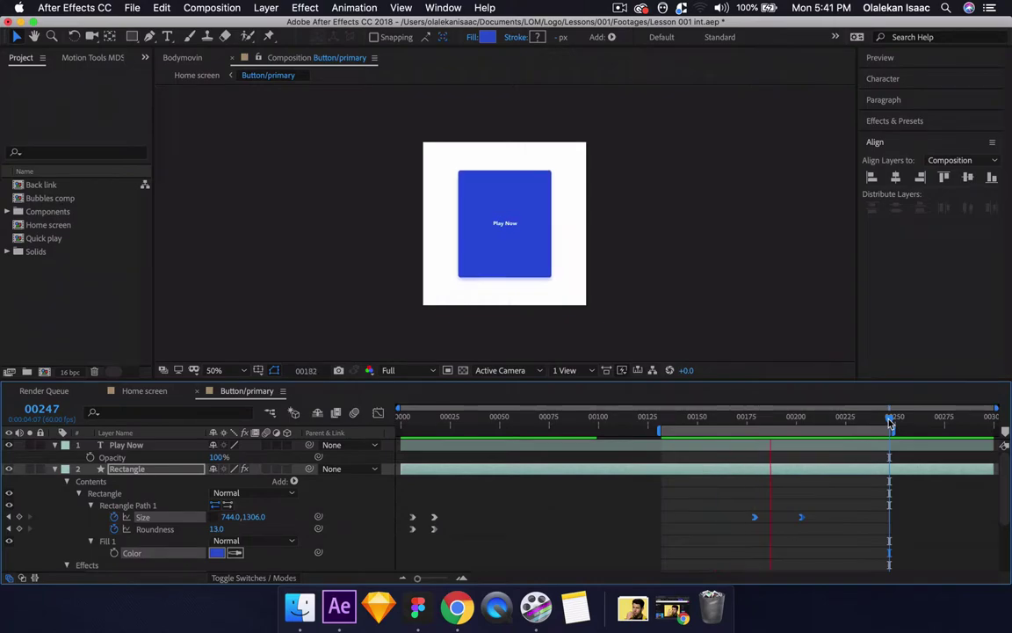
key(space)
- Fade out the Play Now text in Button/primary with Opacity keyframes from 100% at frame 174 to fully transparent at frame 185
click(145, 391)
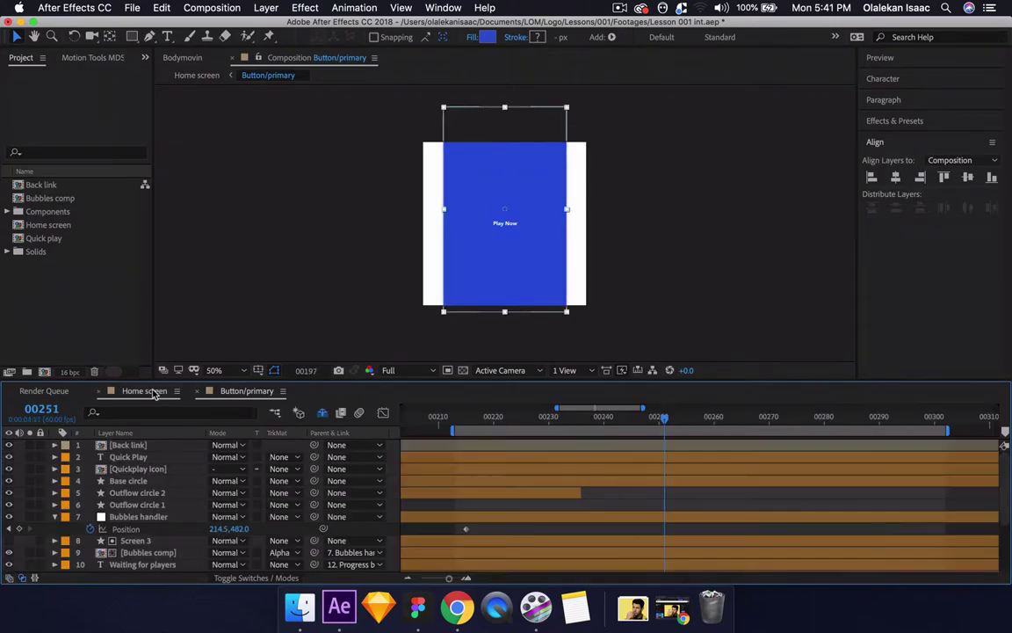
drag(664, 421, 542, 445)
click(255, 392)
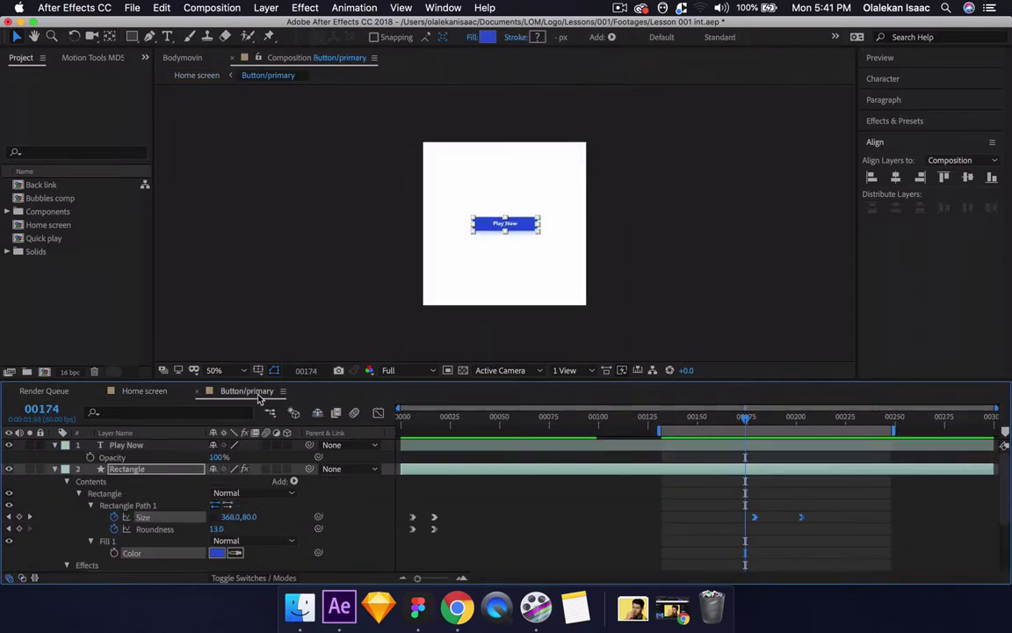
click(135, 458)
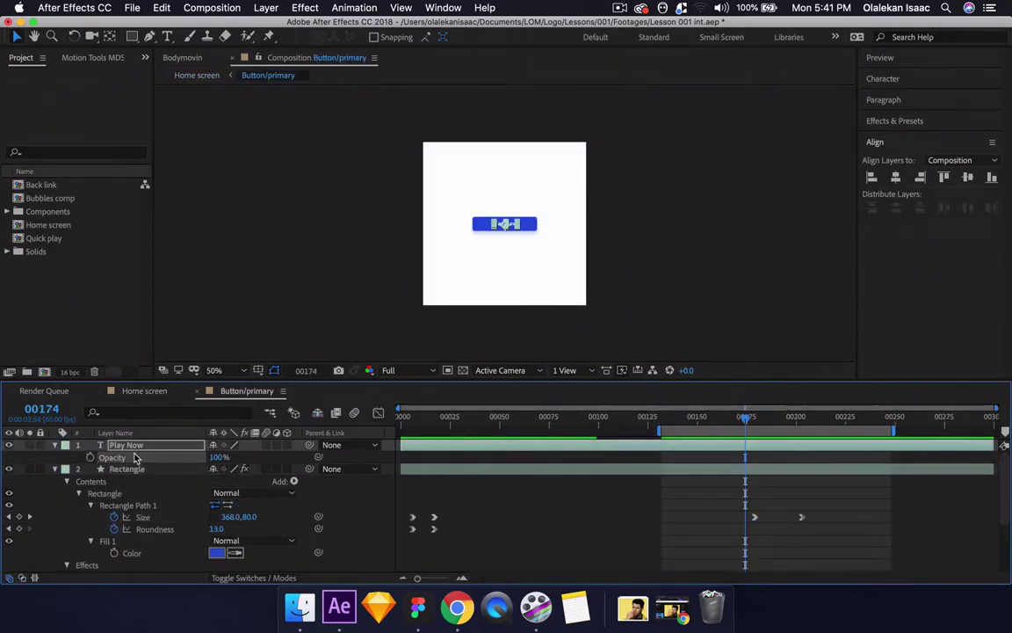
click(90, 457)
drag(773, 421, 766, 419)
click(215, 458)
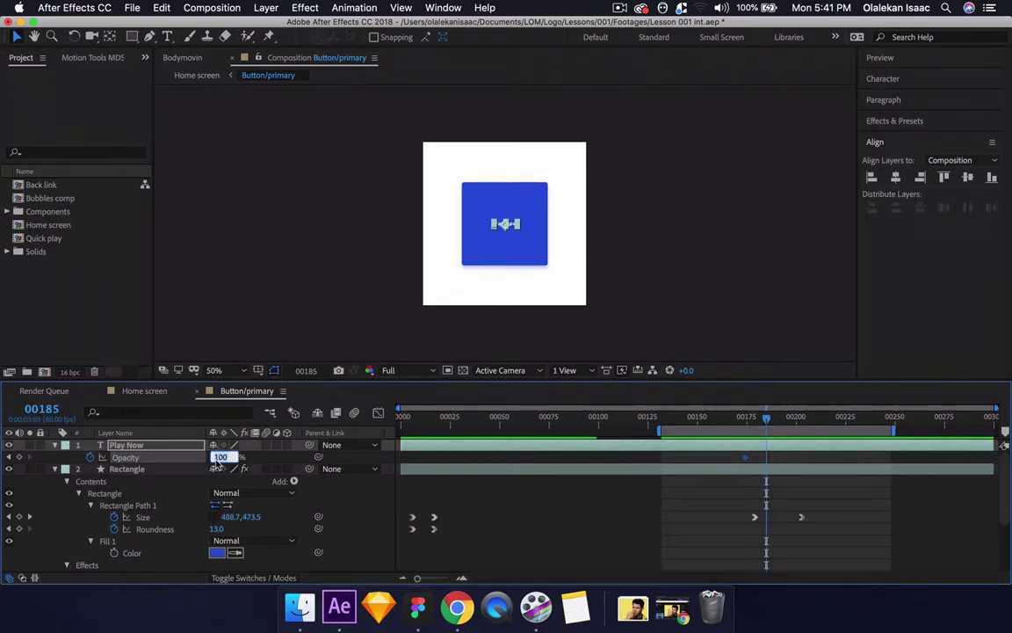
- Preview the text fade and button expansion in Home screen, then inspect the panel's layering at frame 237 with nothing selected
click(141, 391)
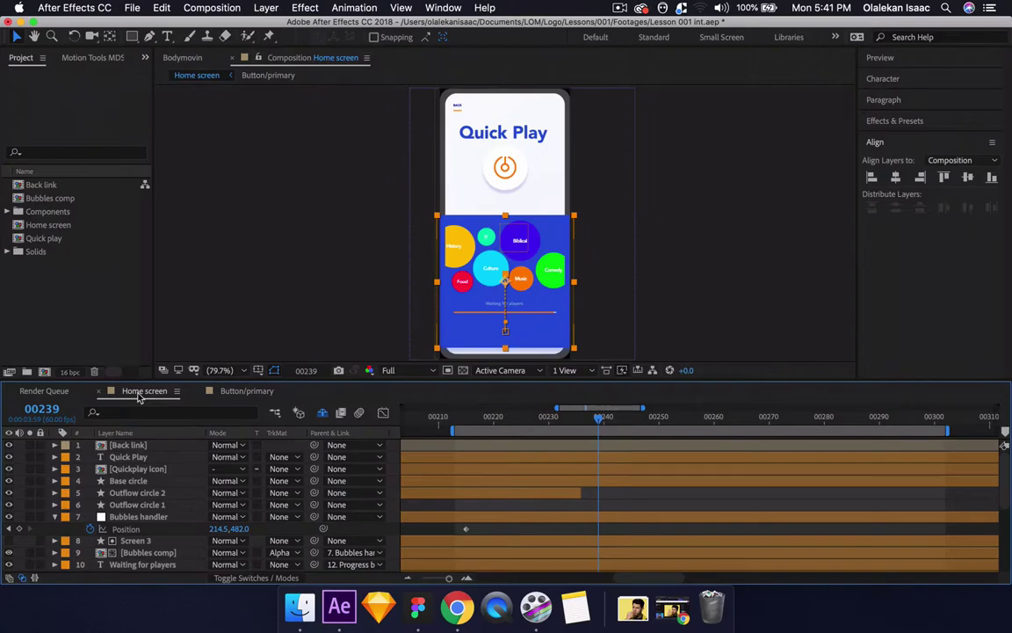
key(space)
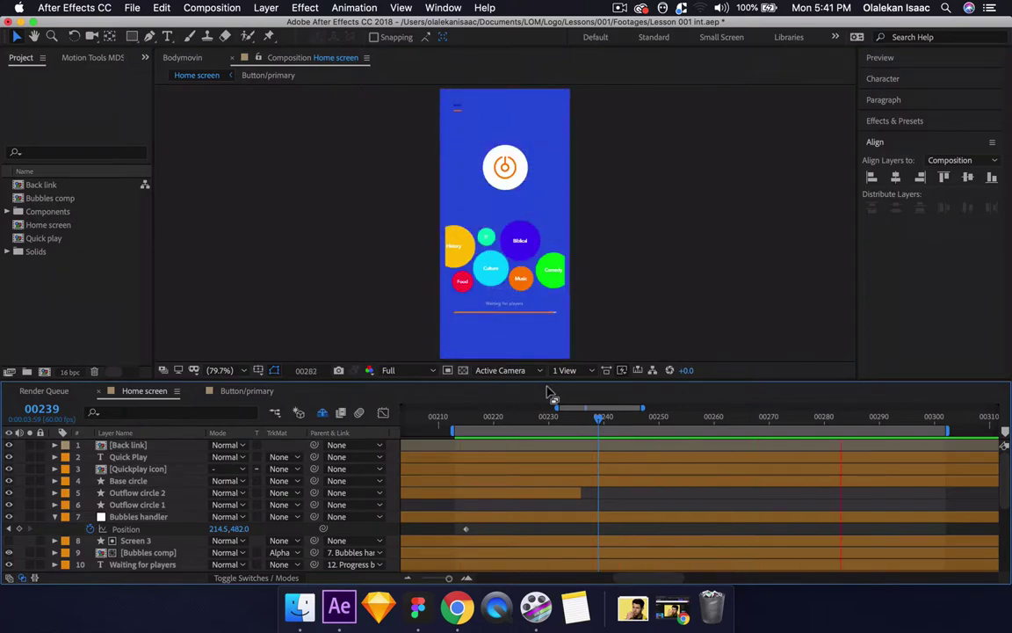
key(space)
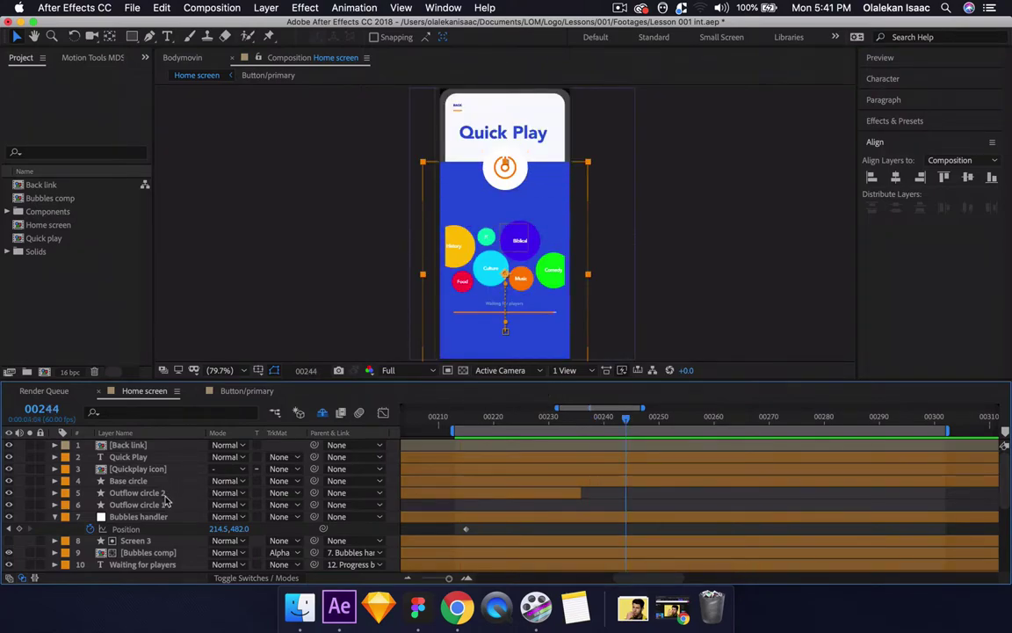
scroll(164, 499, down, 2)
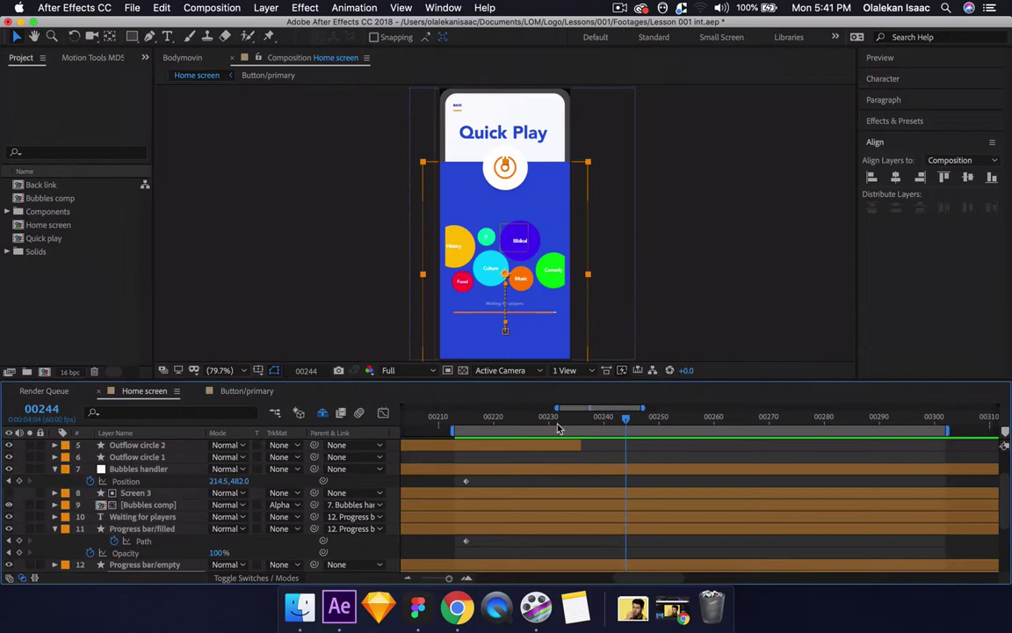
click(466, 423)
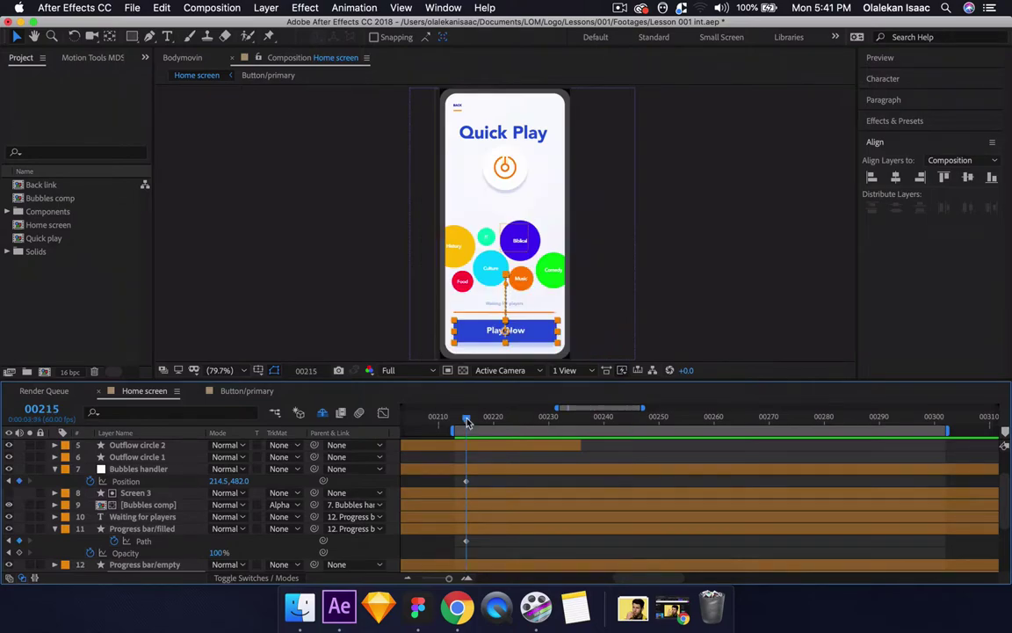
key(space)
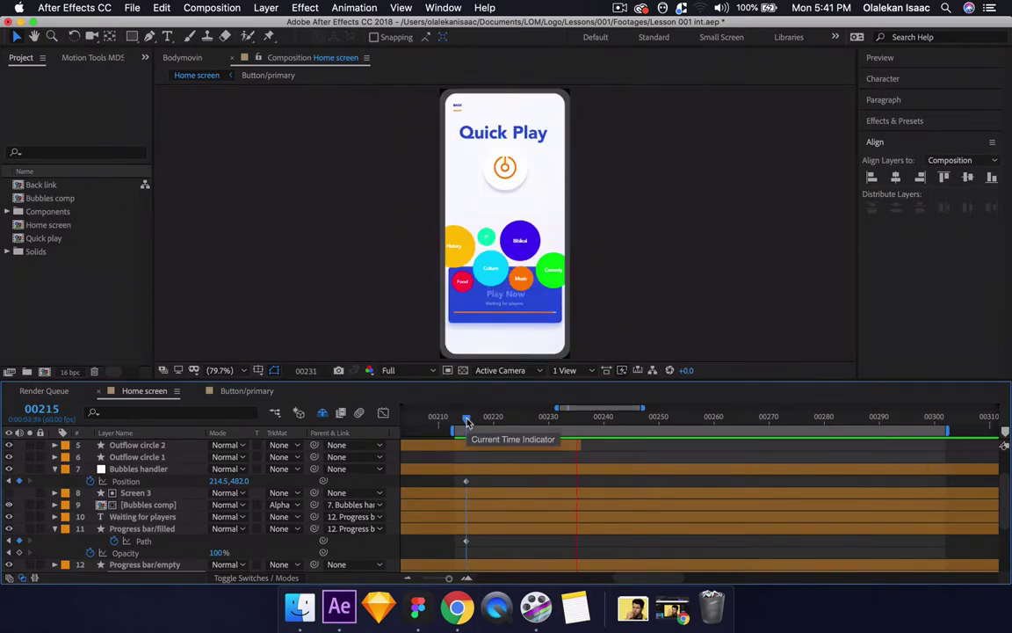
key(space)
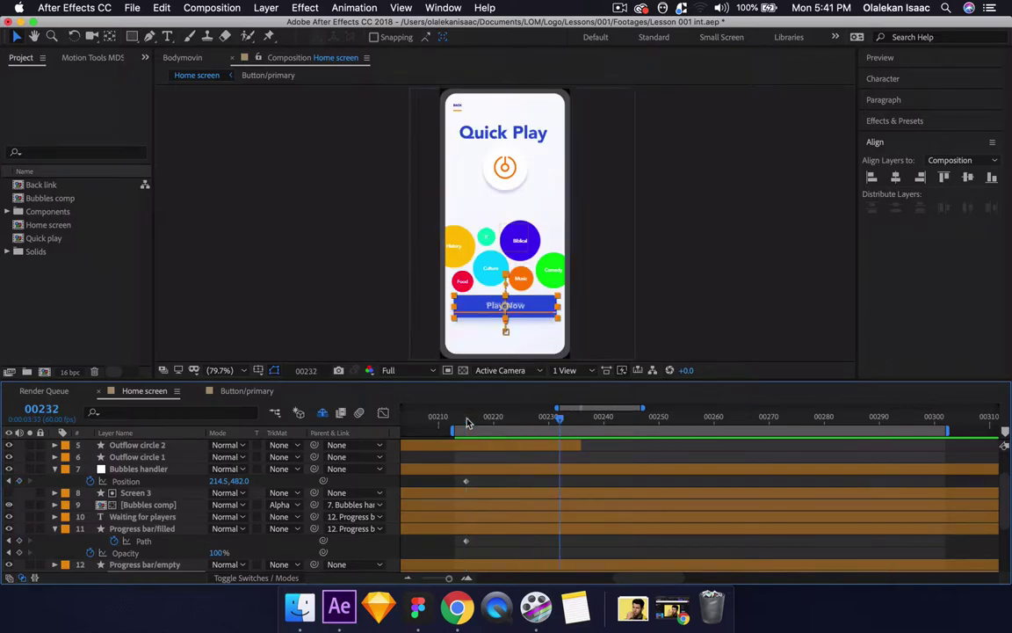
drag(467, 423, 590, 429)
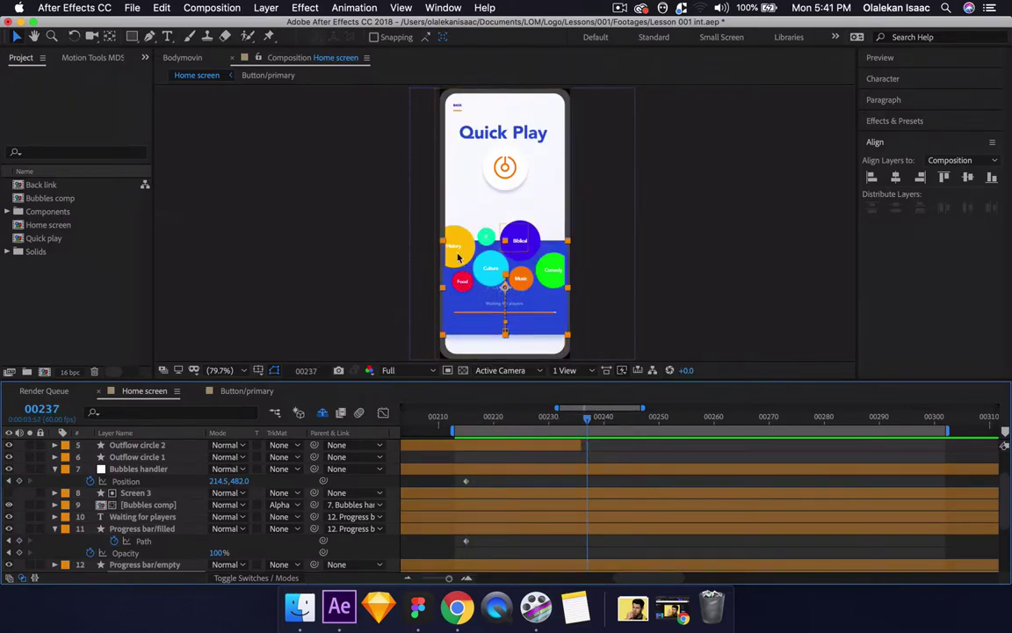
key(super+shift+a)
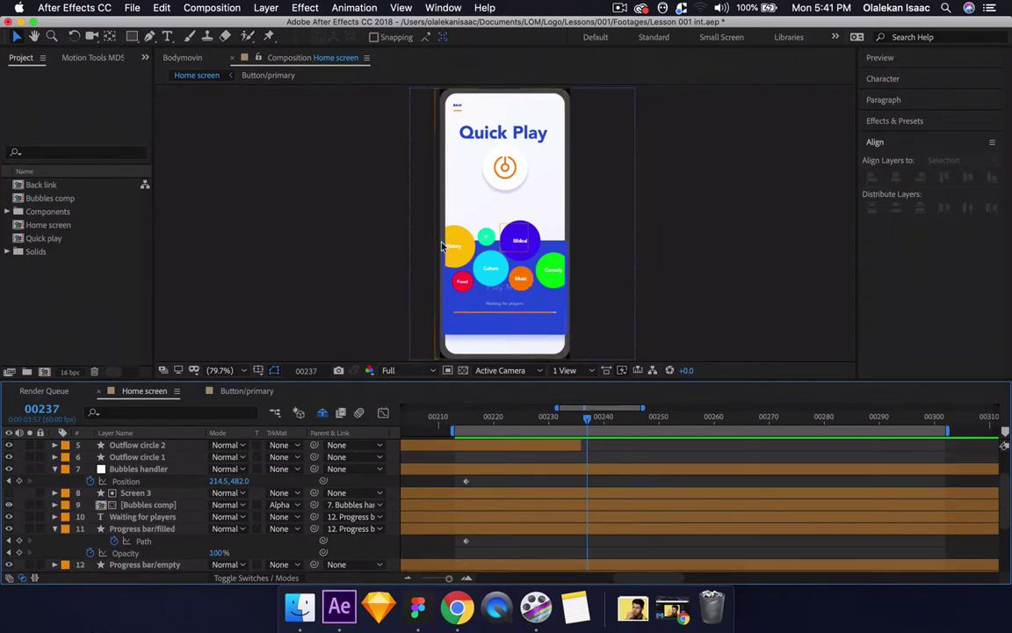
- With Home screen at frame 215, move the Button/primary layer to the top of the layer stack
click(468, 427)
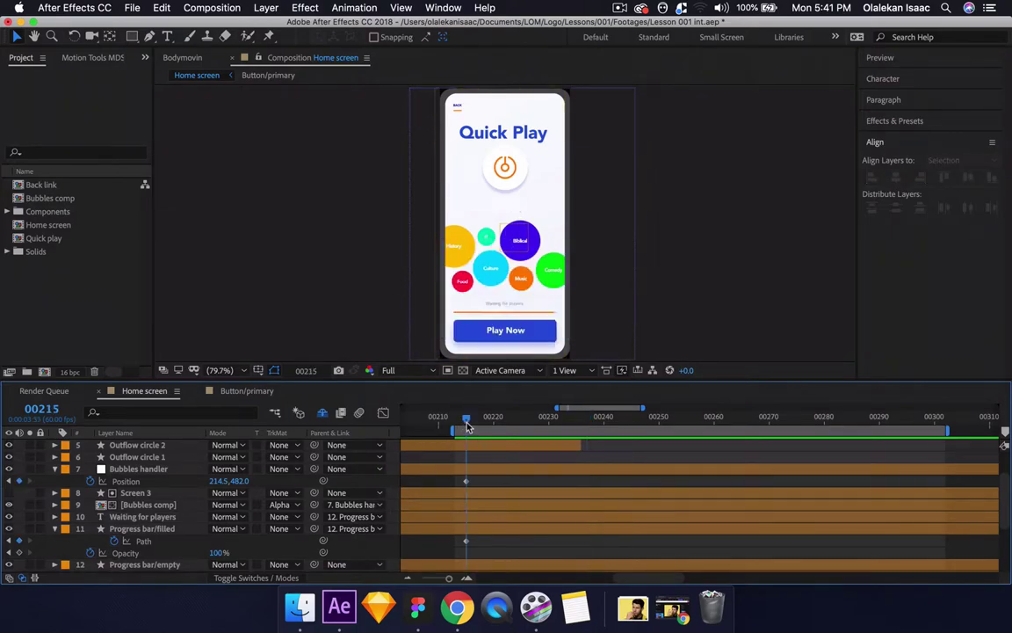
scroll(64, 539, down, 2)
click(135, 554)
key(u)
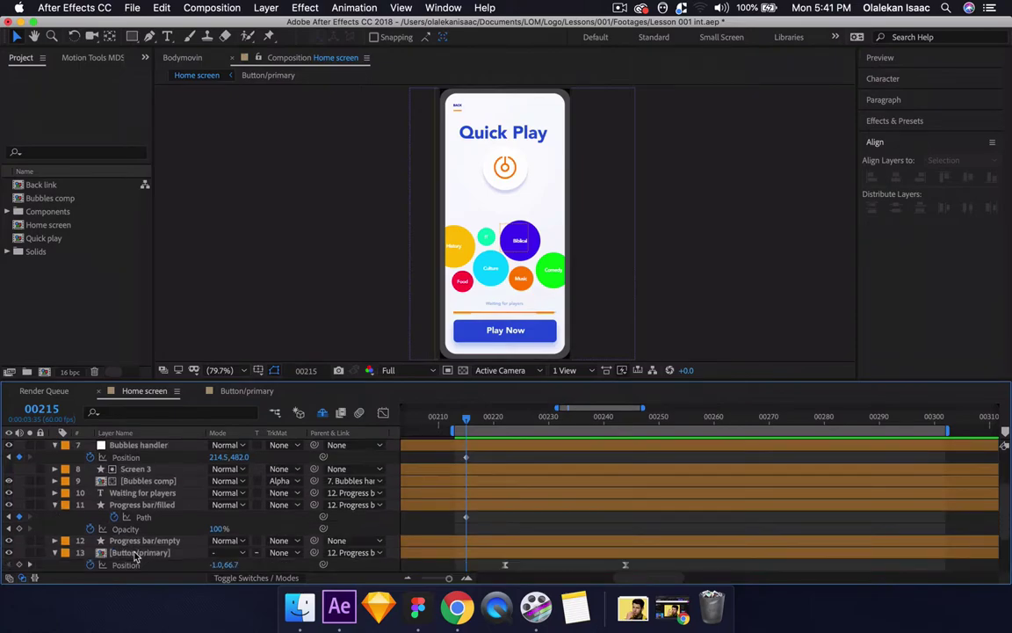
key(super+bracketright)
key(super+bracketright)
key(super+bracketright)
key(super+bracketright)
key(super+bracketright)
key(super+bracketright)
key(super+bracketright)
key(super+bracketright)
key(super+bracketright)
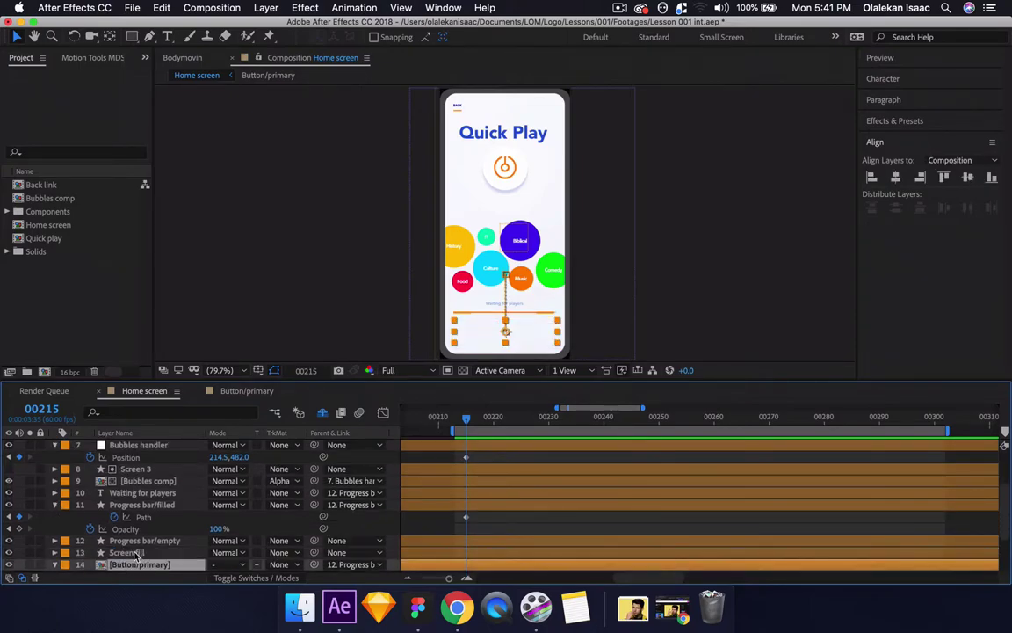
key(super+bracketright)
key(super+bracketright)
key(super+bracketright)
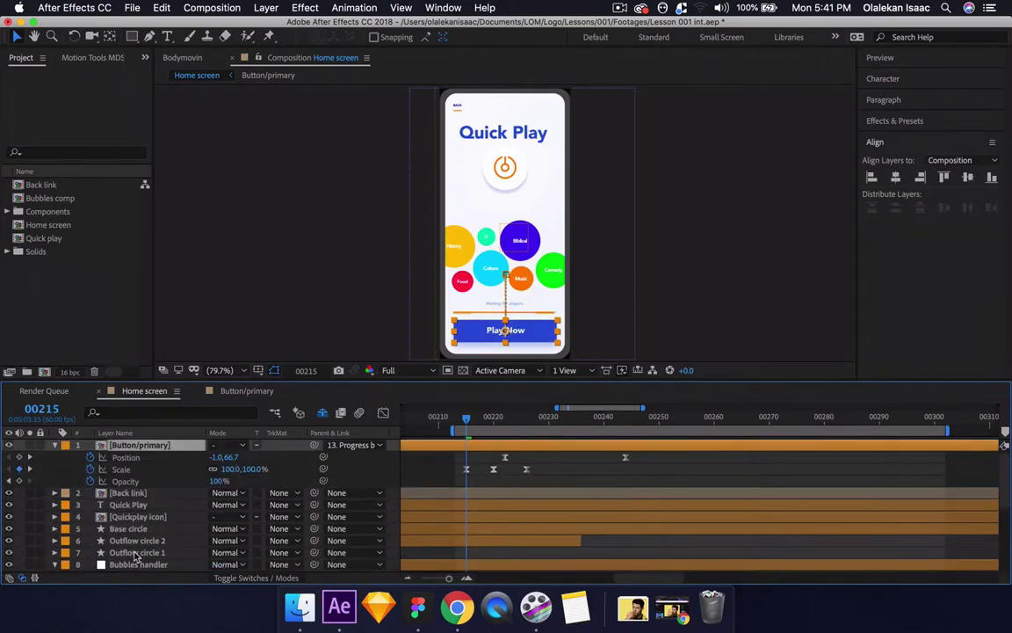
- Preview the expansion above the other layers from frame 215 and scrub the Home screen to frame 226
key(space)
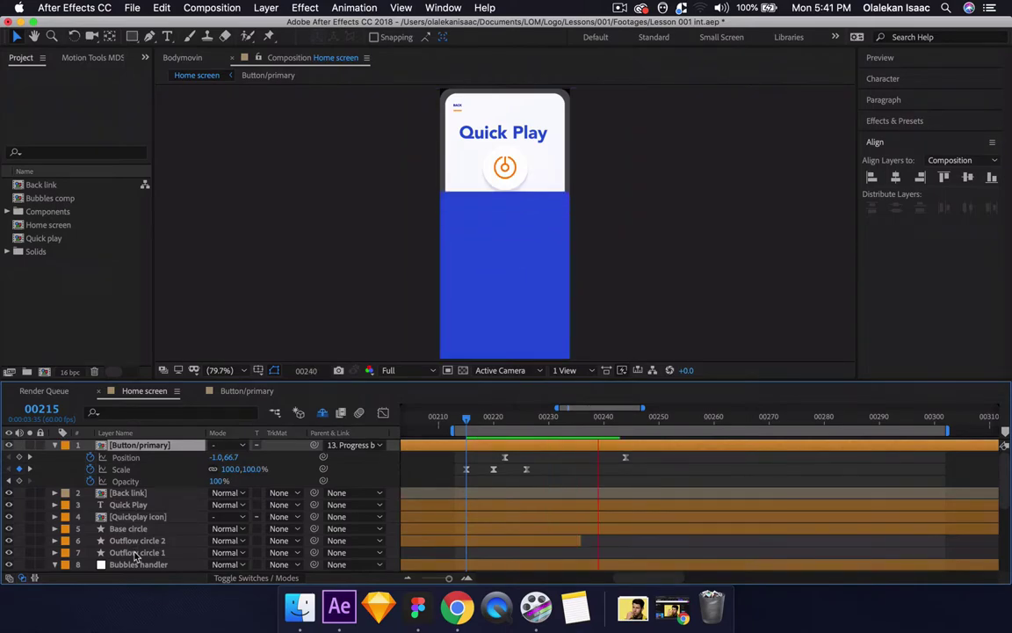
key(space)
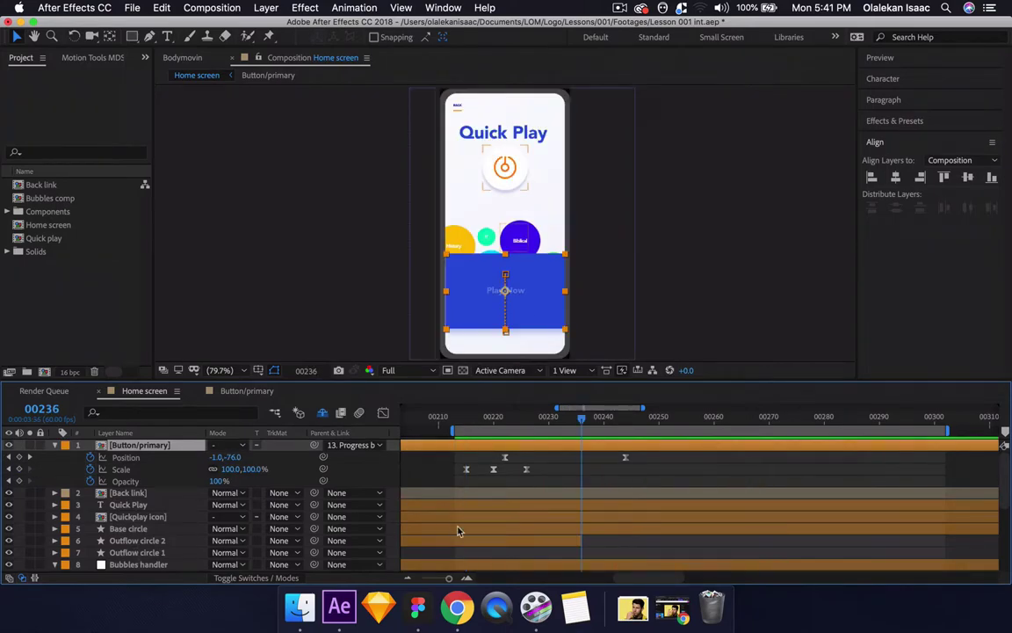
drag(468, 422, 530, 436)
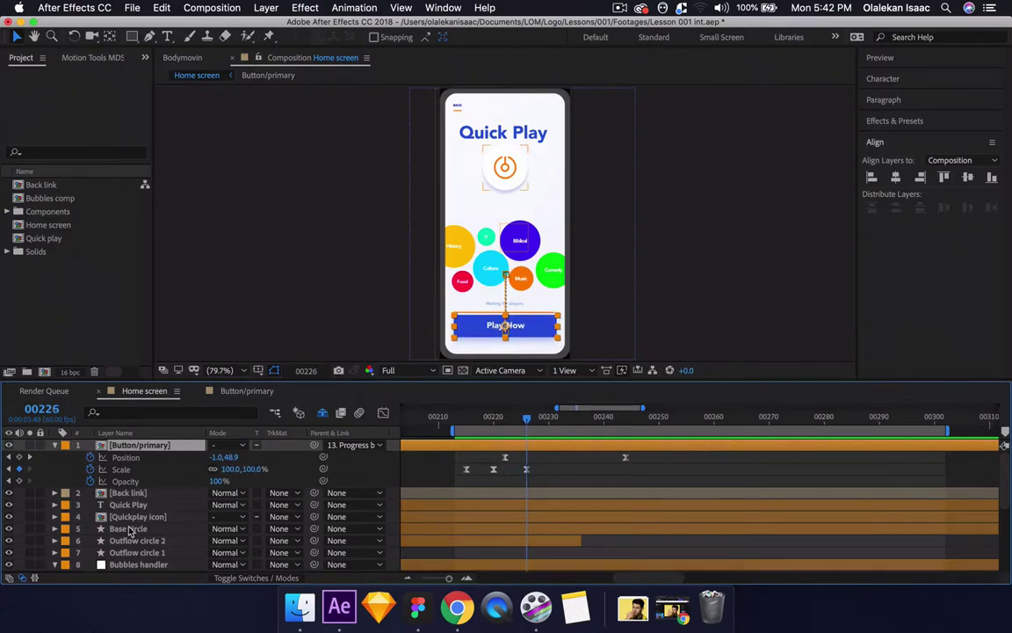
- With Home screen at frame 230, open the Bubbles comp and extend its work area's end to about frame 310
scroll(129, 531, down, 1)
scroll(129, 530, down, 1)
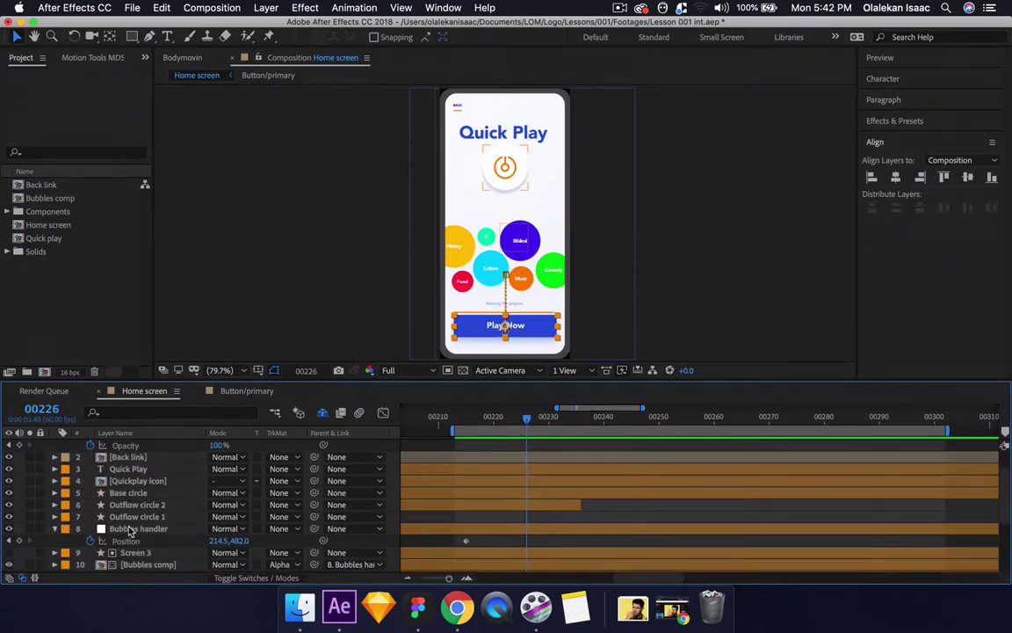
scroll(422, 461, up, 3)
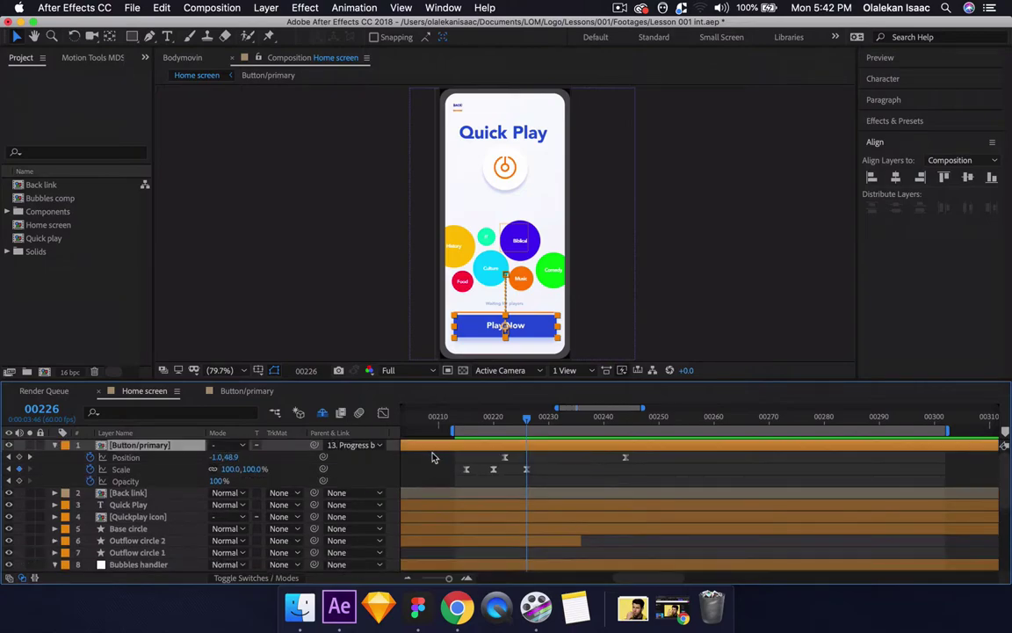
drag(527, 418, 556, 434)
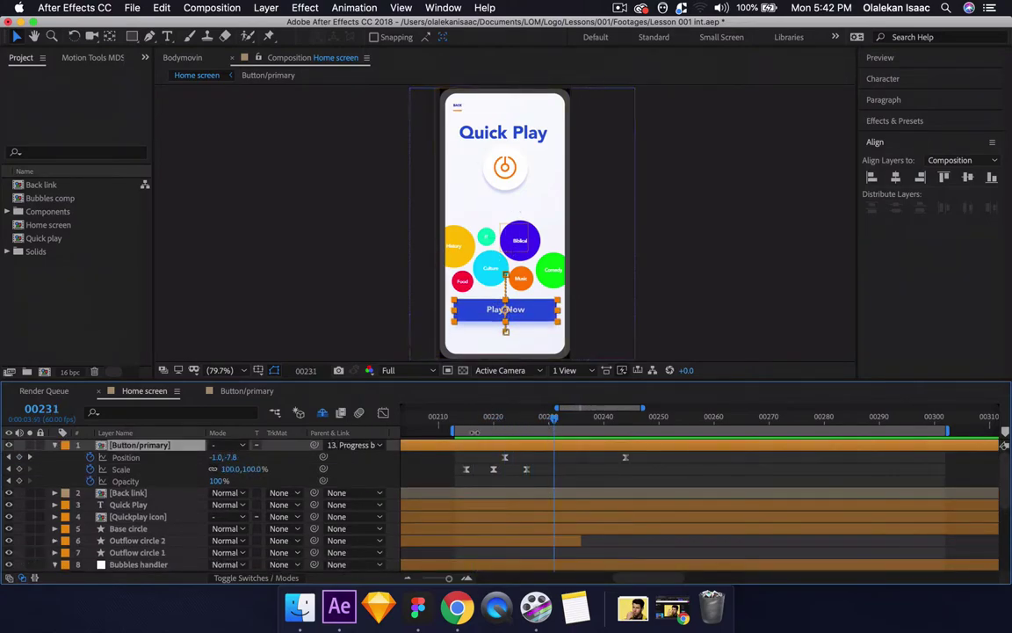
drag(479, 425, 549, 437)
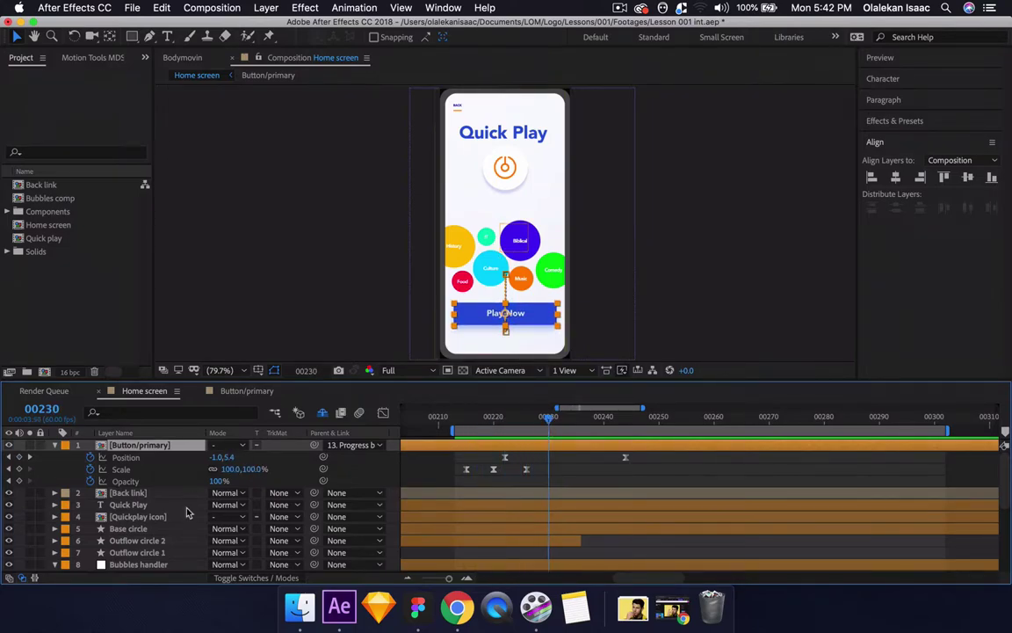
scroll(173, 542, down, 3)
scroll(173, 542, down, 1)
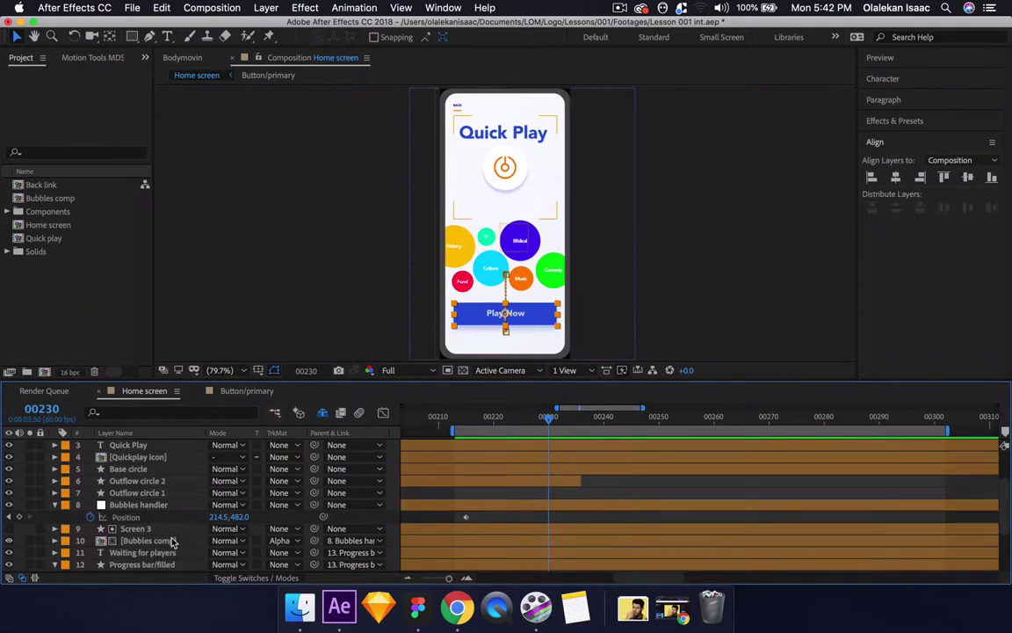
double_click(173, 541)
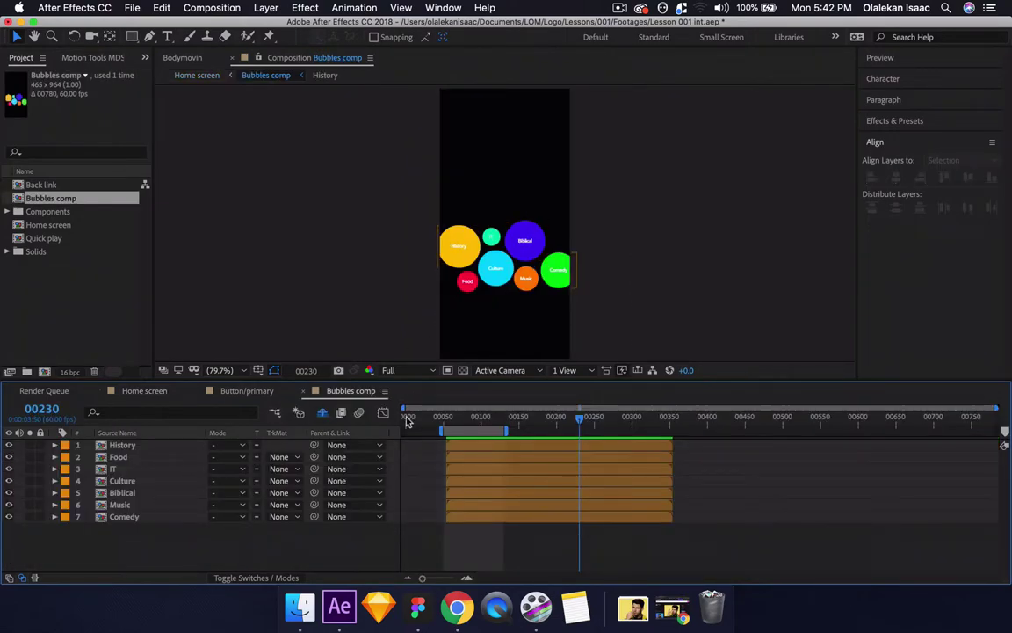
drag(514, 430, 640, 430)
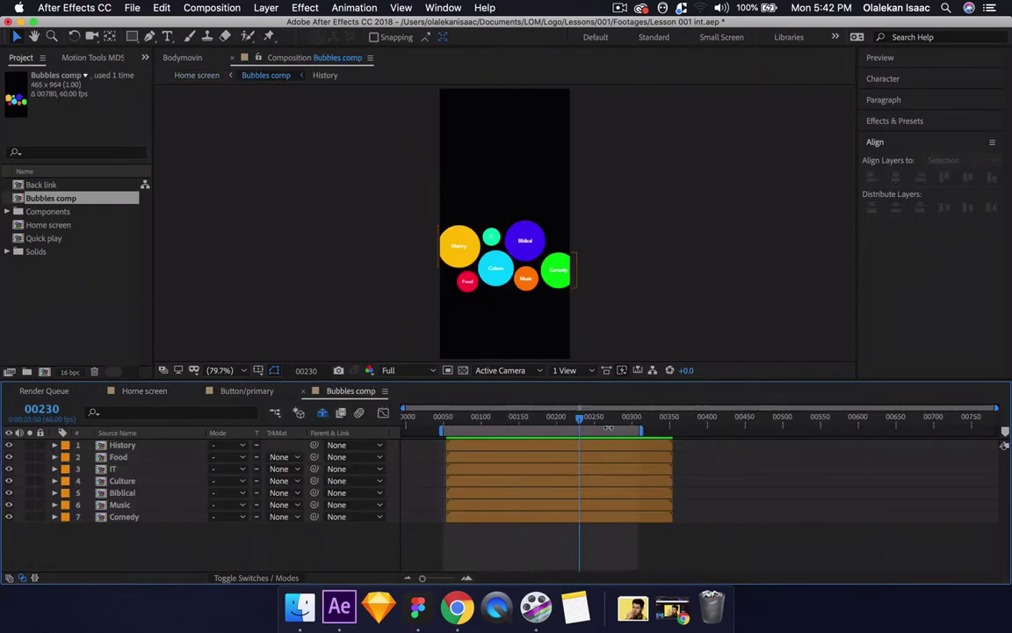
- Keyframe the History layer's Position at 68, 564 on frame 230 and at -92, 564 on frame 262
click(148, 448)
key(u)
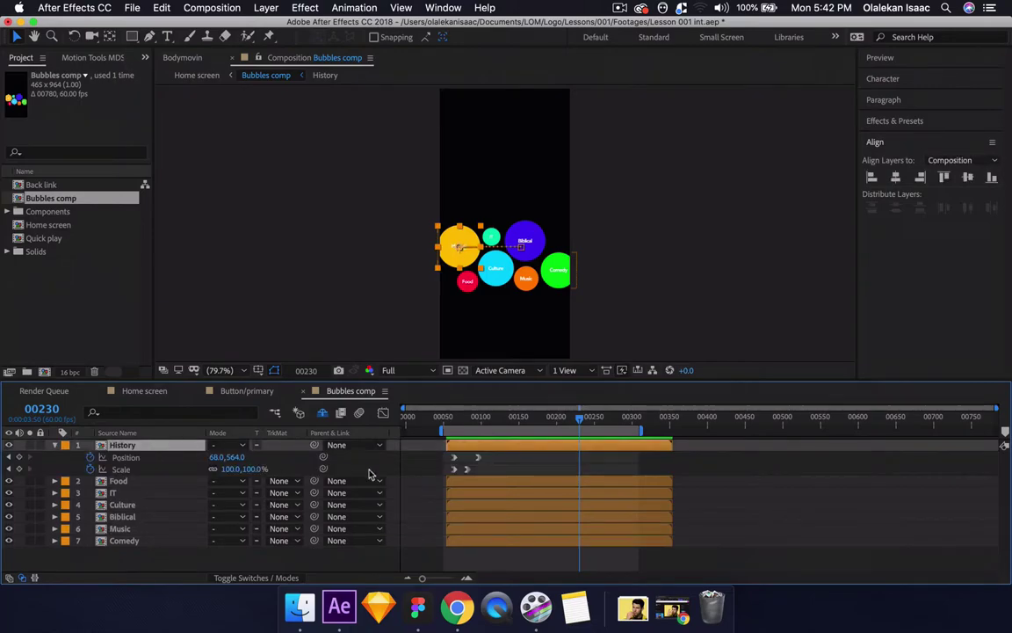
drag(448, 460, 461, 471)
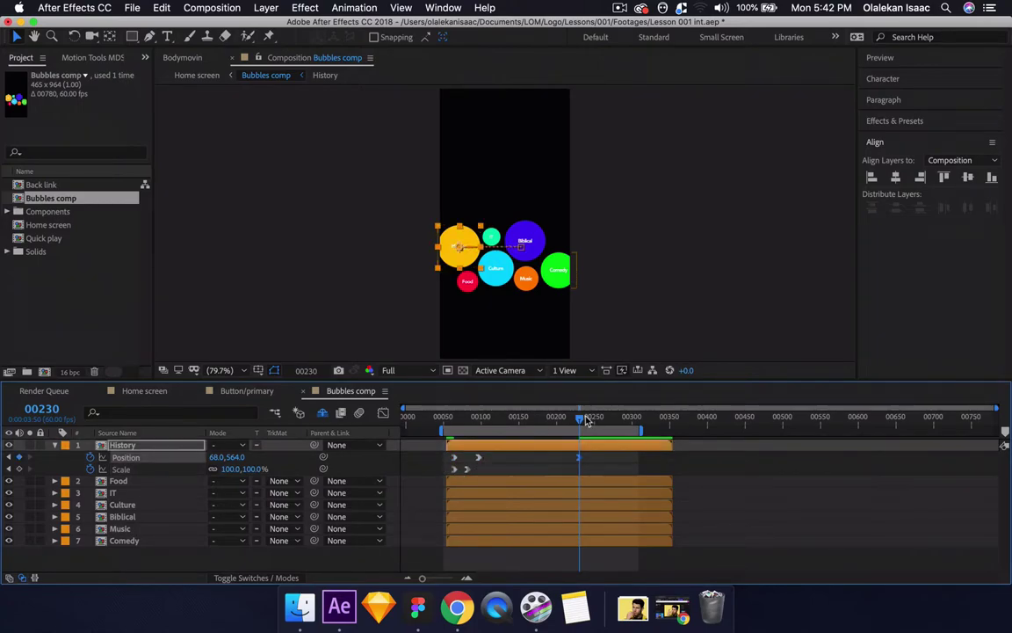
drag(583, 422, 604, 425)
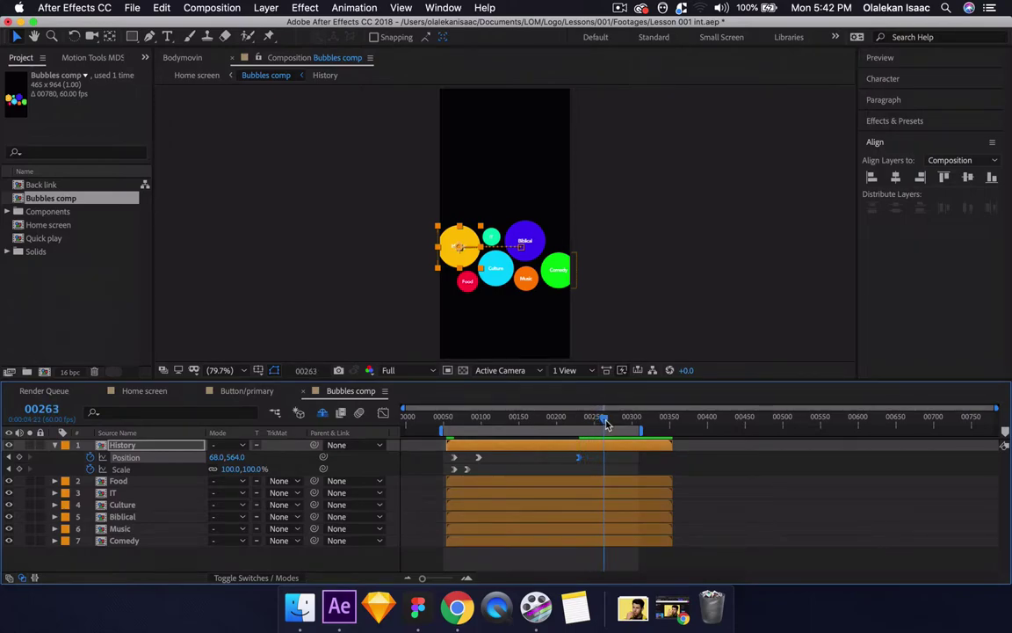
drag(440, 455, 462, 457)
key(super+v)
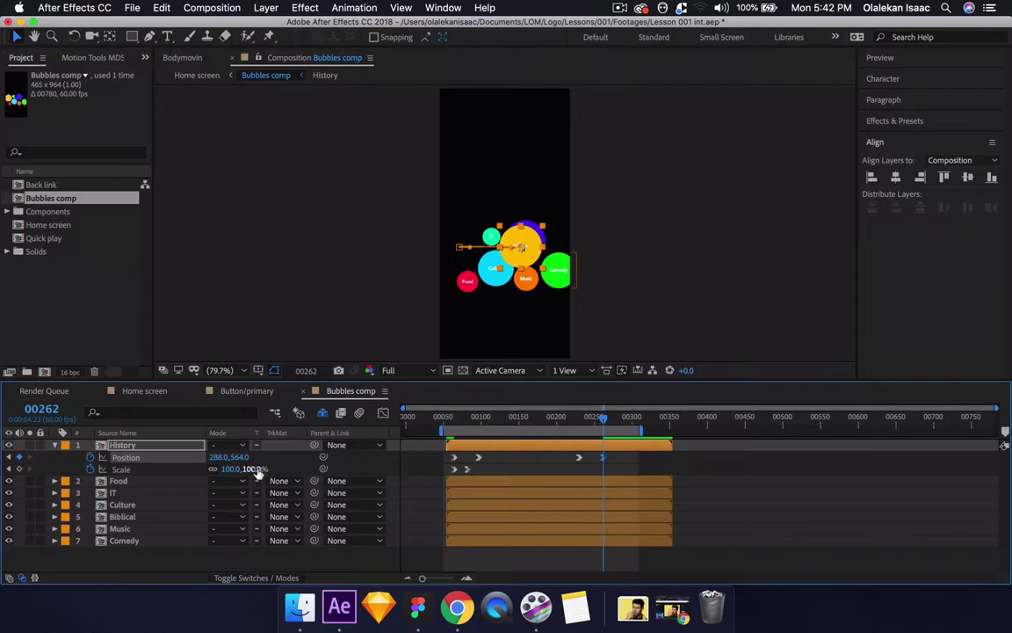
drag(218, 465, 123, 458)
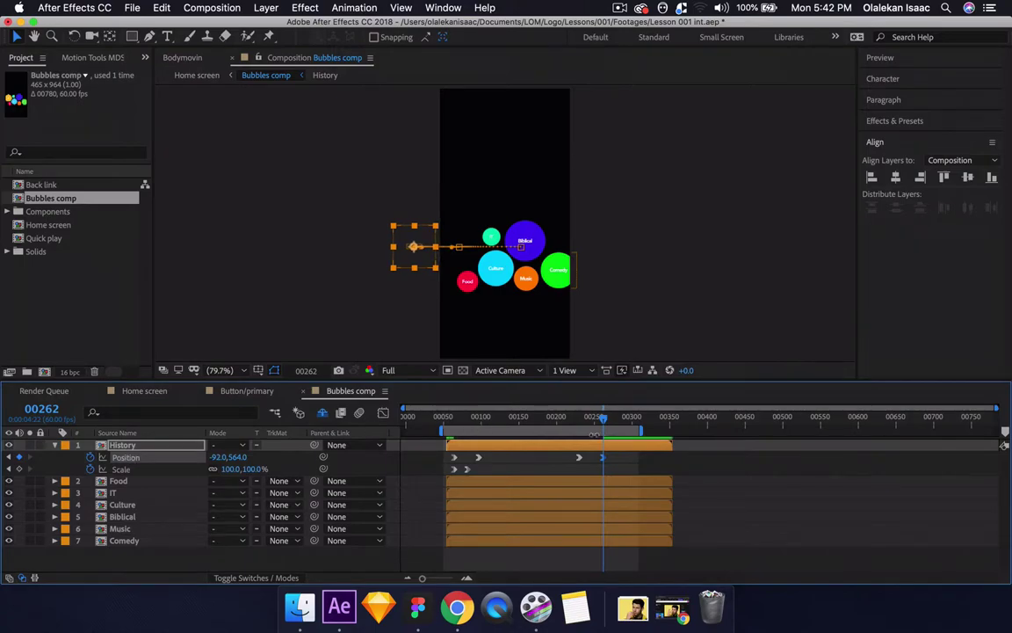
- Keyframe the History layer's Scale at 100% on frame 243 and 5% on frame 262, and preview the shrink
click(580, 422)
drag(581, 422, 591, 425)
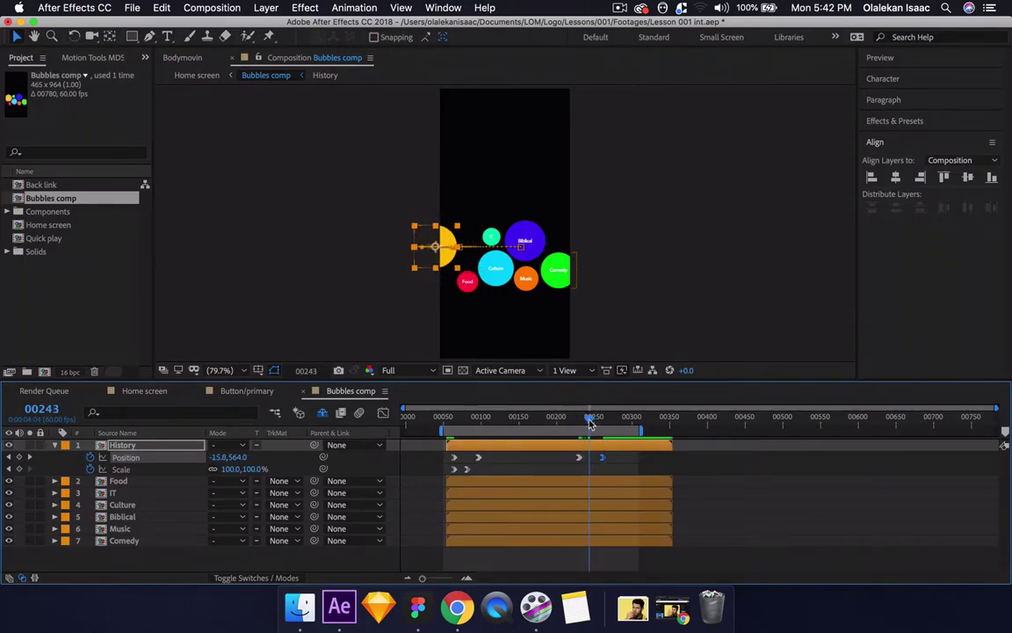
click(466, 469)
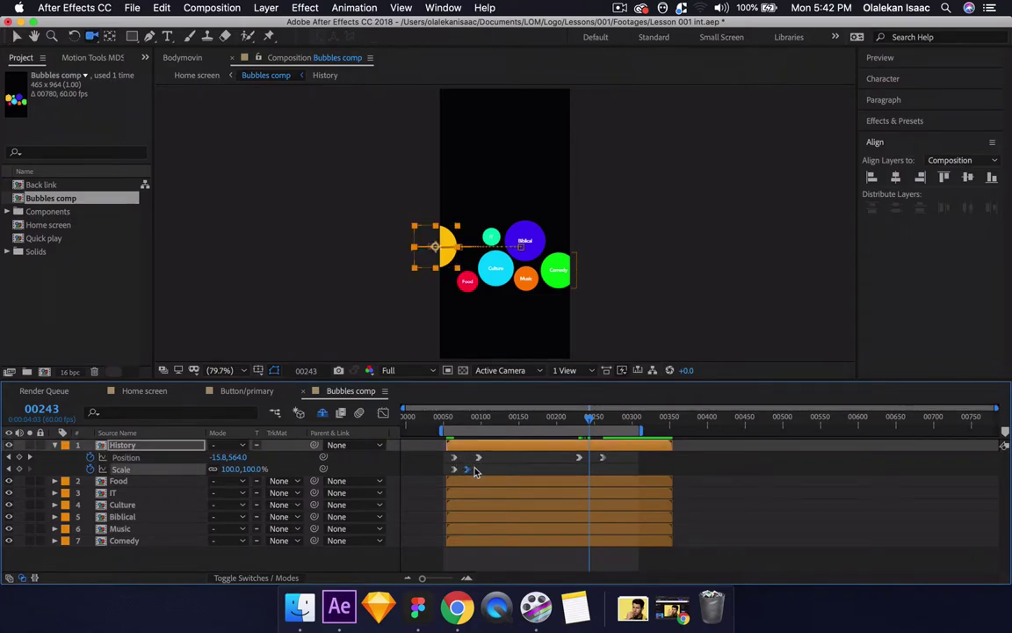
key(alt+shift+s)
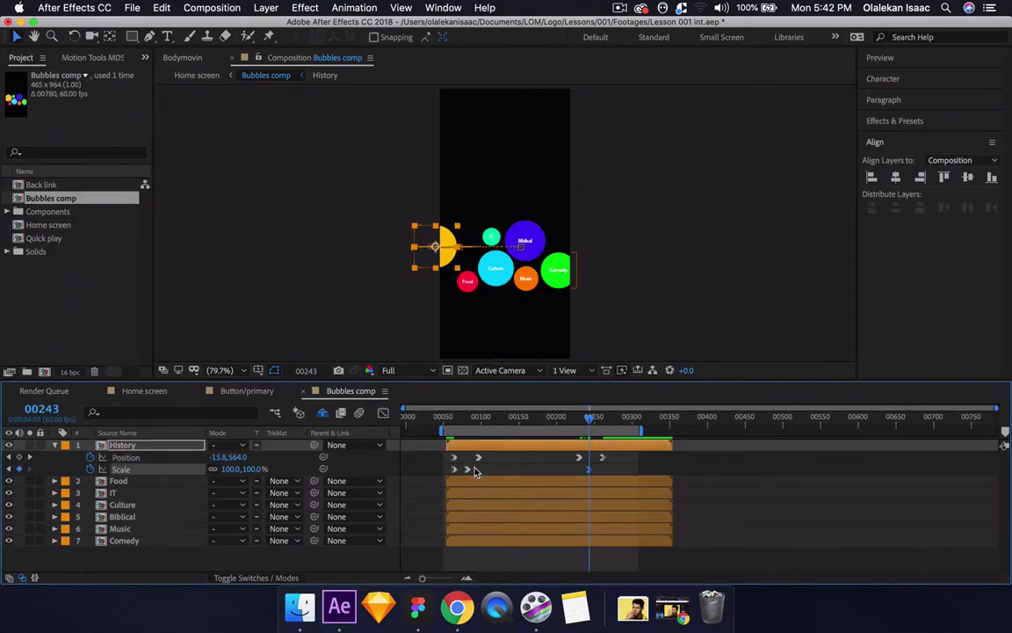
click(602, 423)
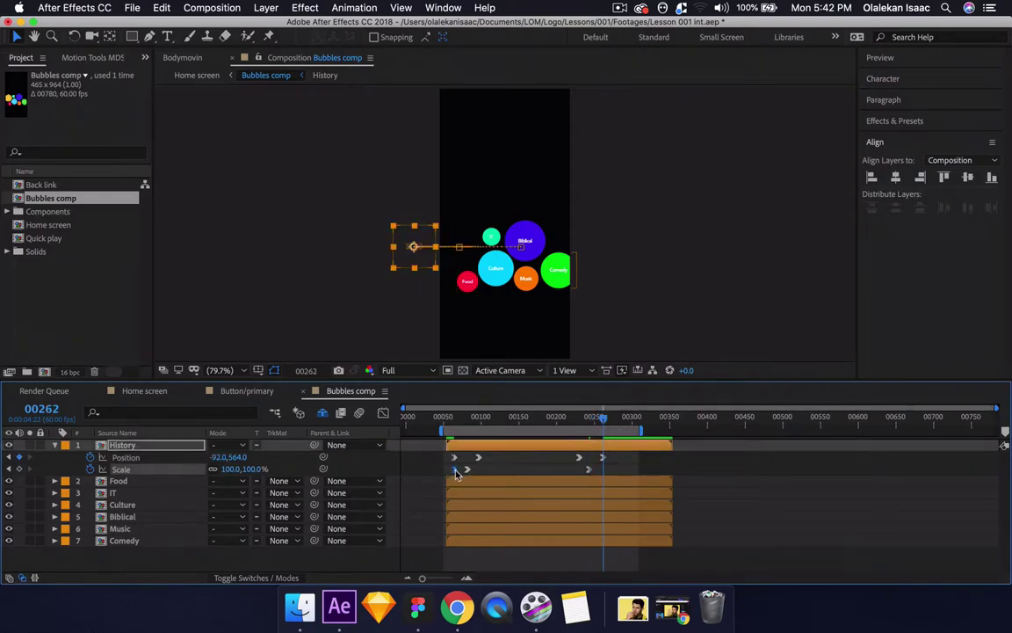
key(super+c)
key(super+v)
key(space)
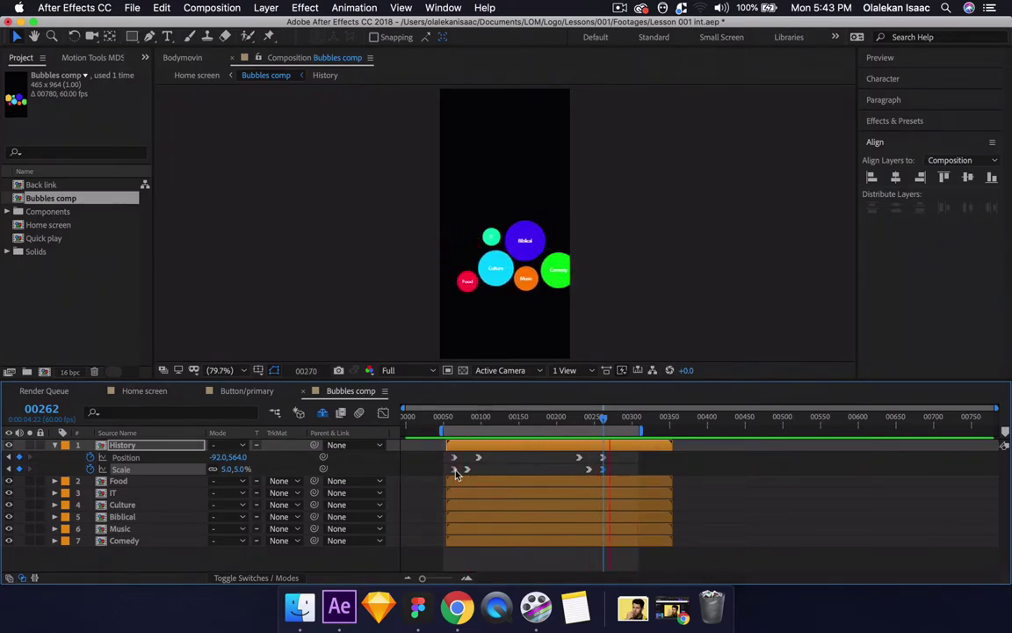
key(space)
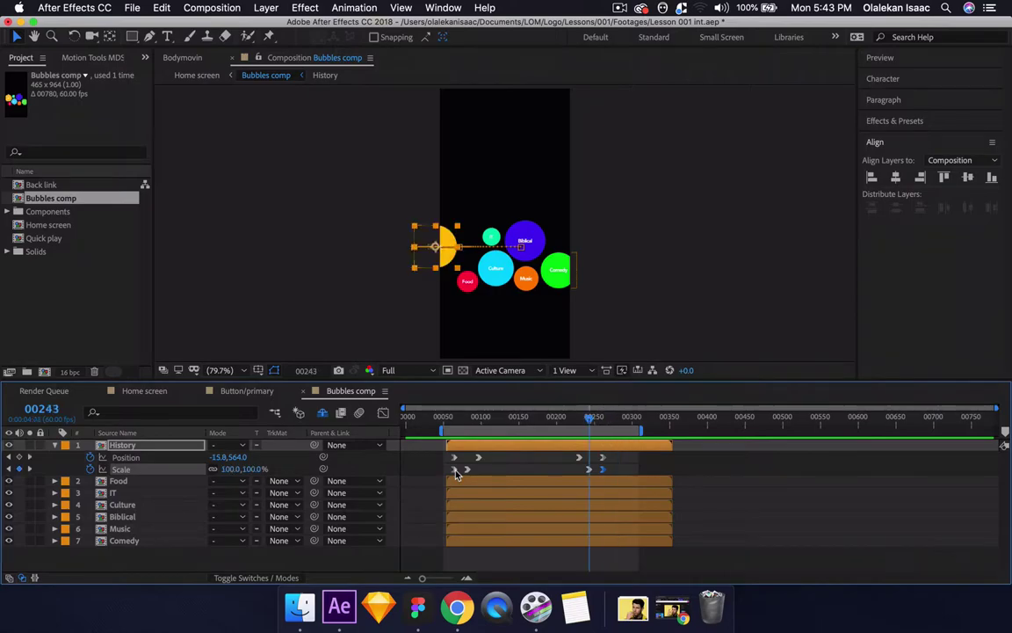
- Shift the History layer's two exit Scale keyframes earlier together, so the 5% keyframe sits at frame 247
key(k)
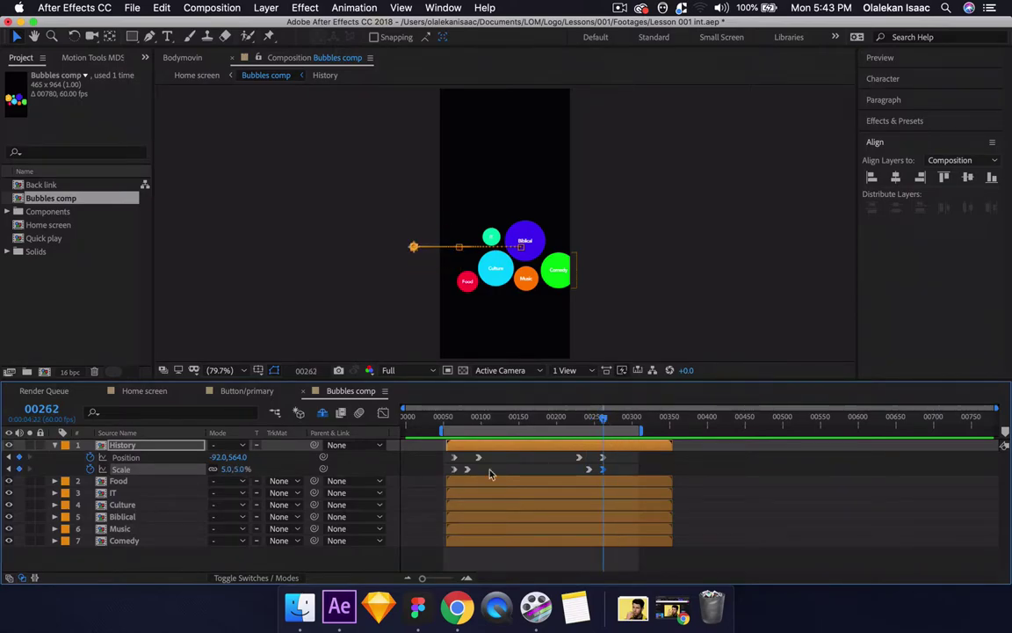
click(528, 473)
click(587, 469)
drag(602, 470, 592, 470)
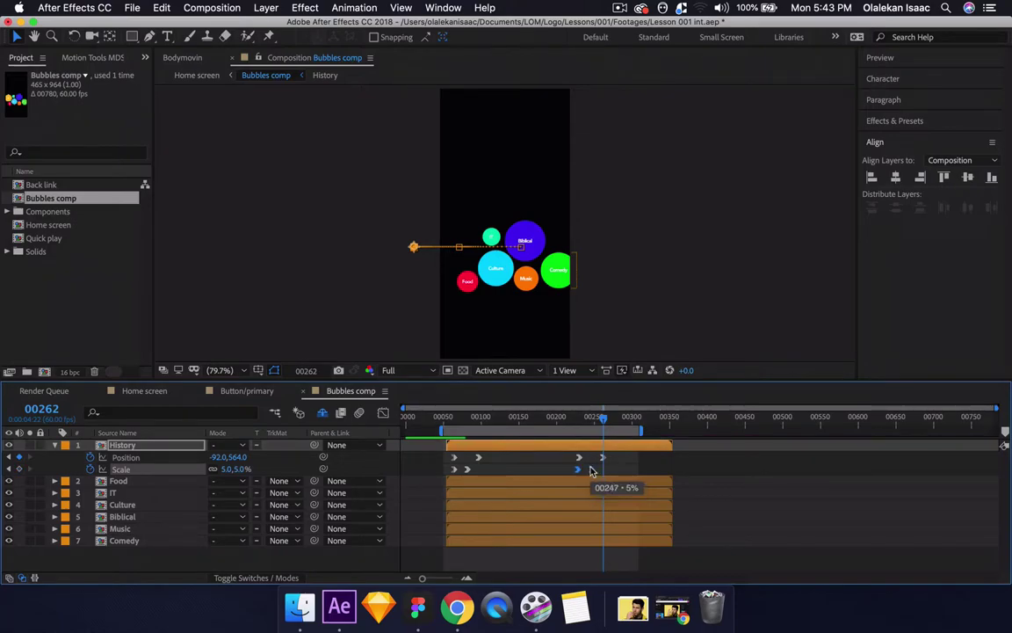
- Preview the History bubble's exit with playback and the work area starting at frame 201
key(space)
click(557, 423)
key(space)
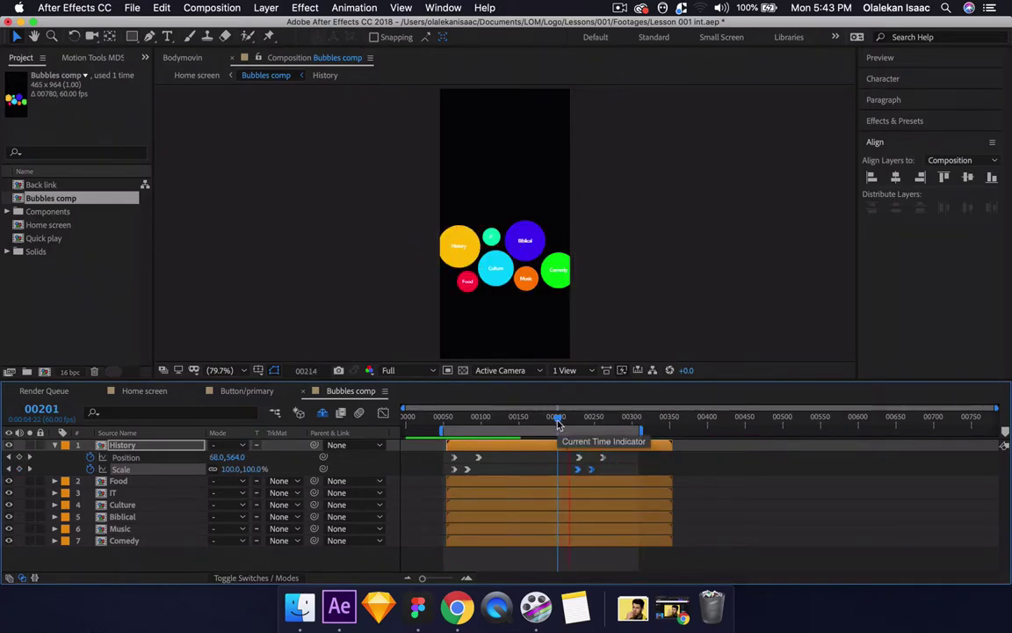
key(space)
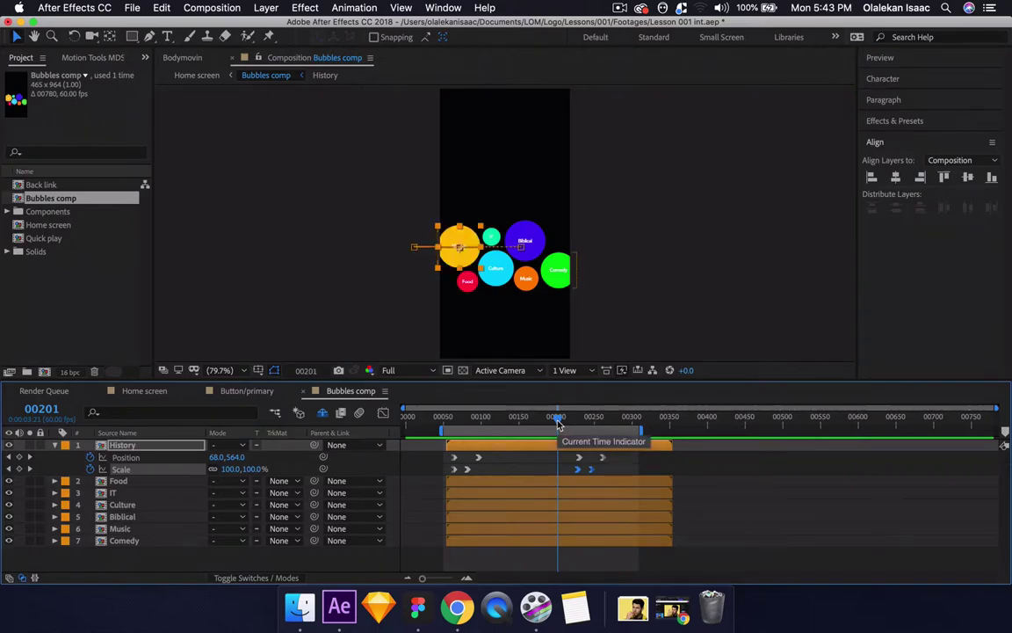
key(b)
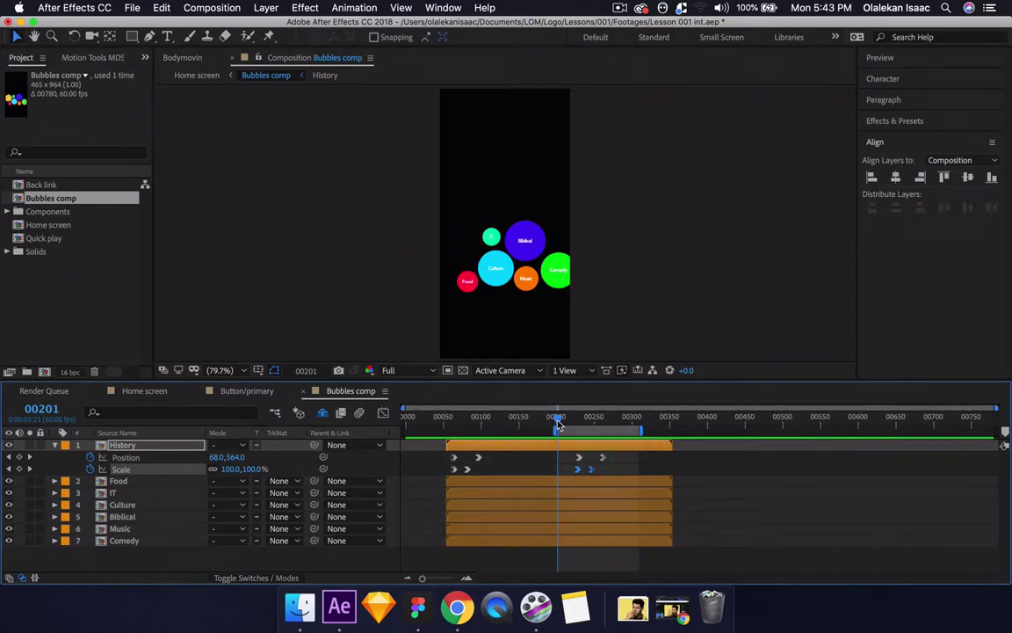
key(space)
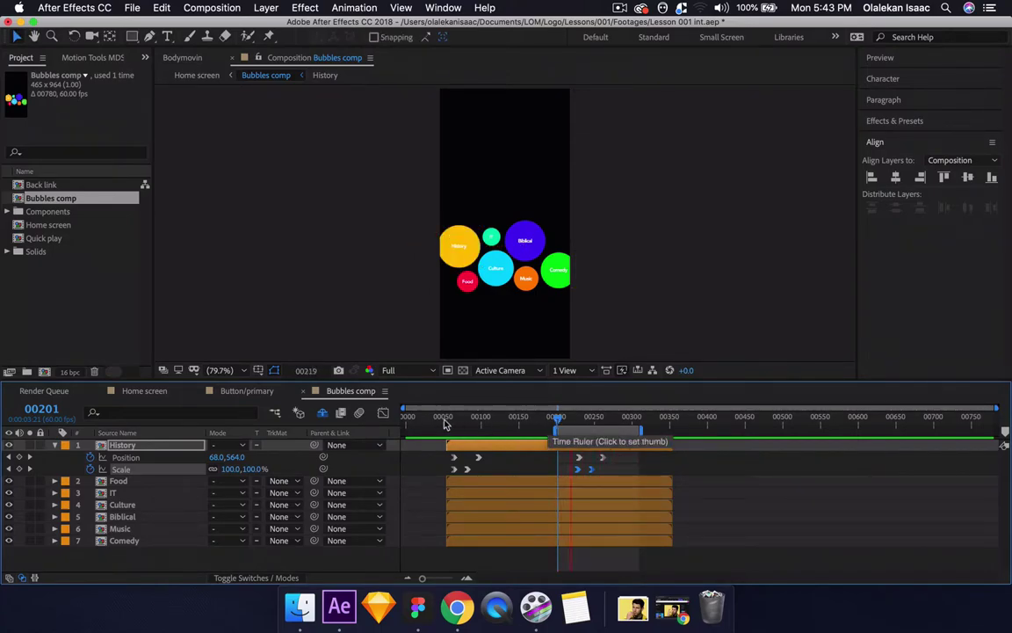
- Extend the work area's start back to about frame 54, go to frame 220, and save the project
click(445, 422)
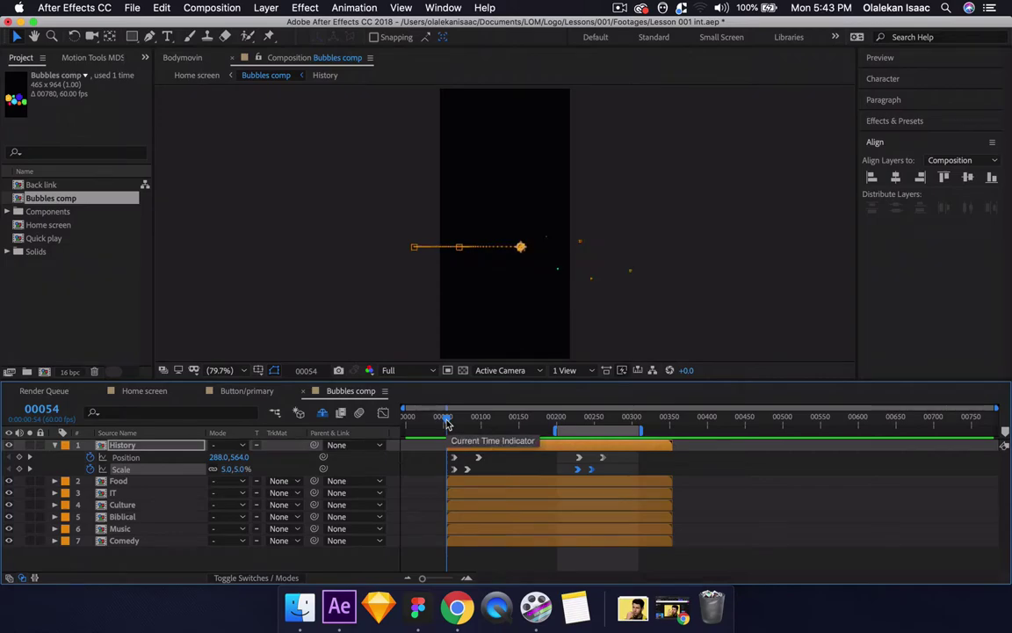
drag(446, 423, 571, 423)
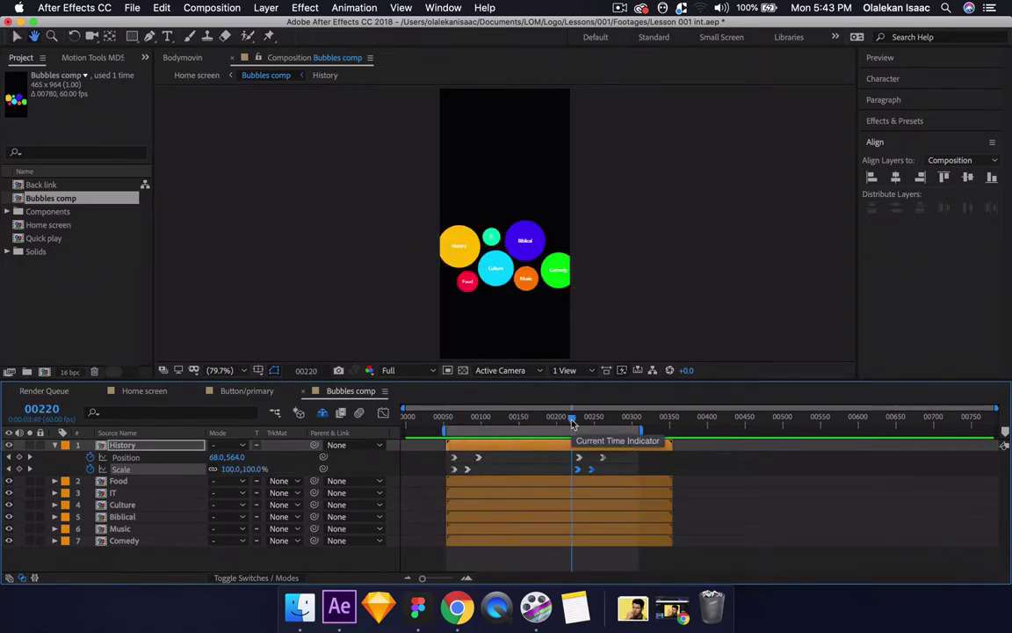
key(space)
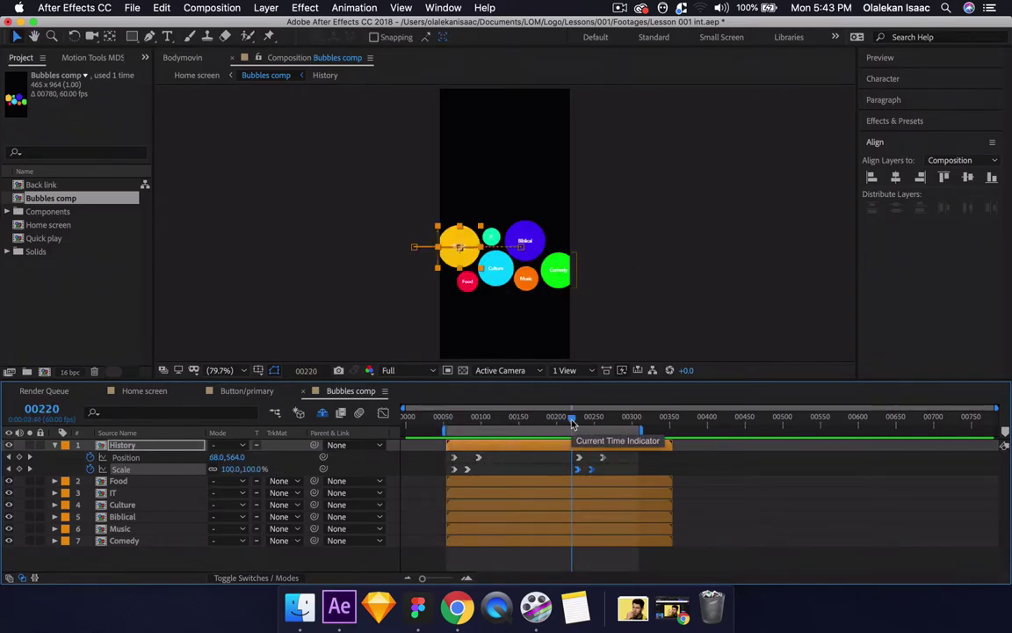
key(super+s)
- Add a Position keyframe on the Food layer at frame 262, moving it off the screen's left edge to -64, 688
click(162, 482)
key(u)
key(k)
mouse_move(467, 488)
mouse_down()
mouse_move(497, 498)
mouse_move(463, 496)
mouse_up()
key(k)
key(k)
key(k)
key(super+c)
key(super+v)
drag(220, 493, 4, 501)
- Paste History's exit Scale keyframes onto the Food layer at frame 230 and hold its Position there at 99, 688
drag(567, 465, 596, 473)
key(super+c)
key(j)
key(j)
key(j)
key(k)
click(172, 509)
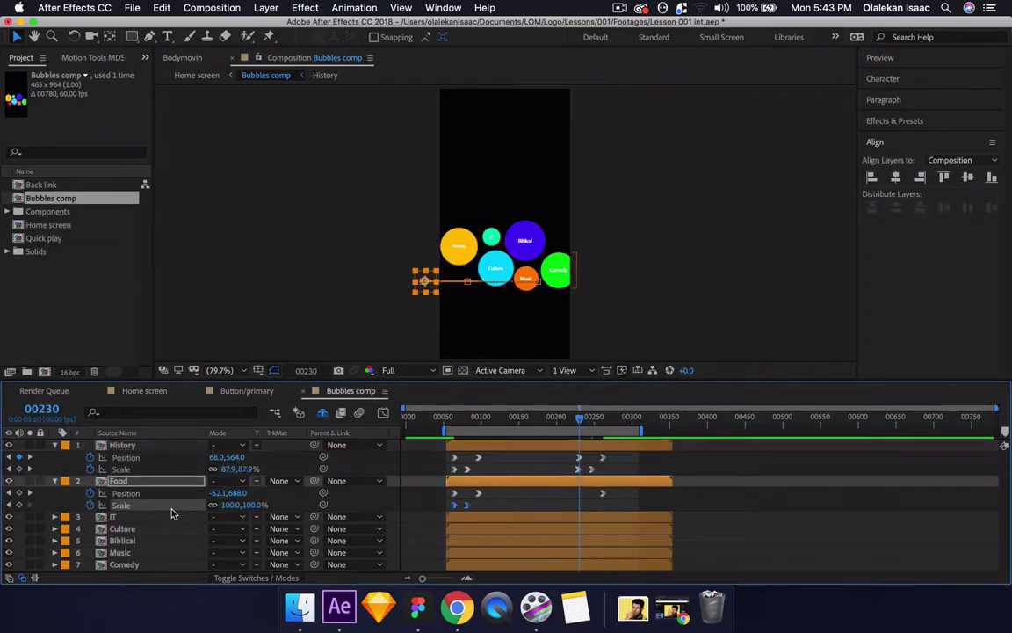
key(super+v)
key(space)
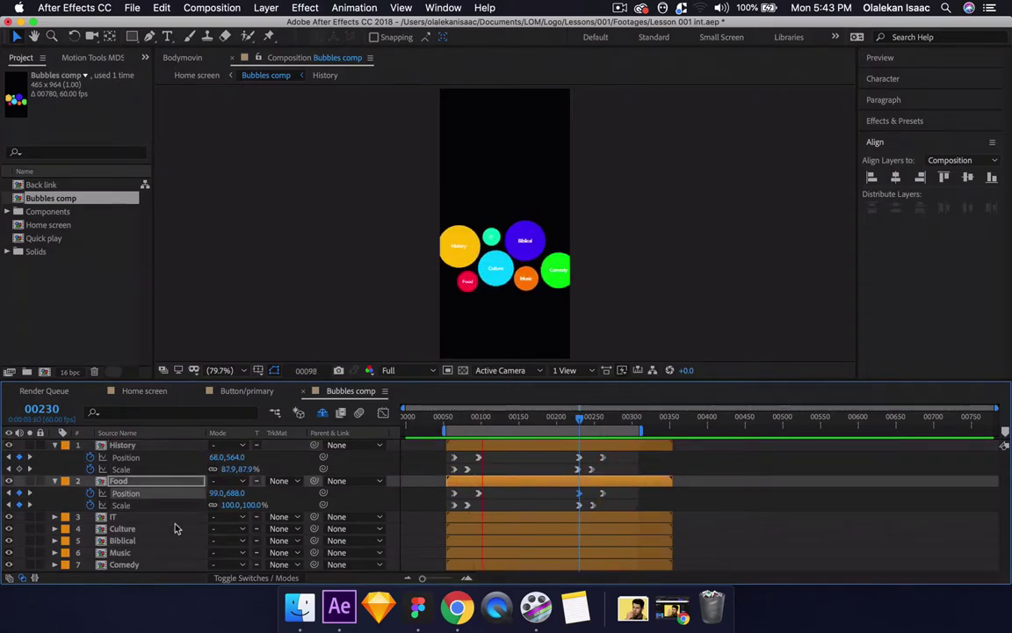
- Paste copies of the IT layer's entrance Position keyframes at about frame 229 and at frame 262, ending at 380, 528
click(164, 519)
key(u)
key(k)
key(k)
key(j)
drag(466, 524, 553, 533)
key(super+c)
key(super+v)
key(k)
key(k)
key(k)
key(k)
key(super+c)
key(super+v)
- Copy the Food layer's two exit Scale keyframes onto the IT layer's Scale at frame 230
key(=)
scroll(499, 540, left, 3)
drag(738, 489, 788, 495)
key(super+c)
key(j)
key(j)
key(j)
click(185, 529)
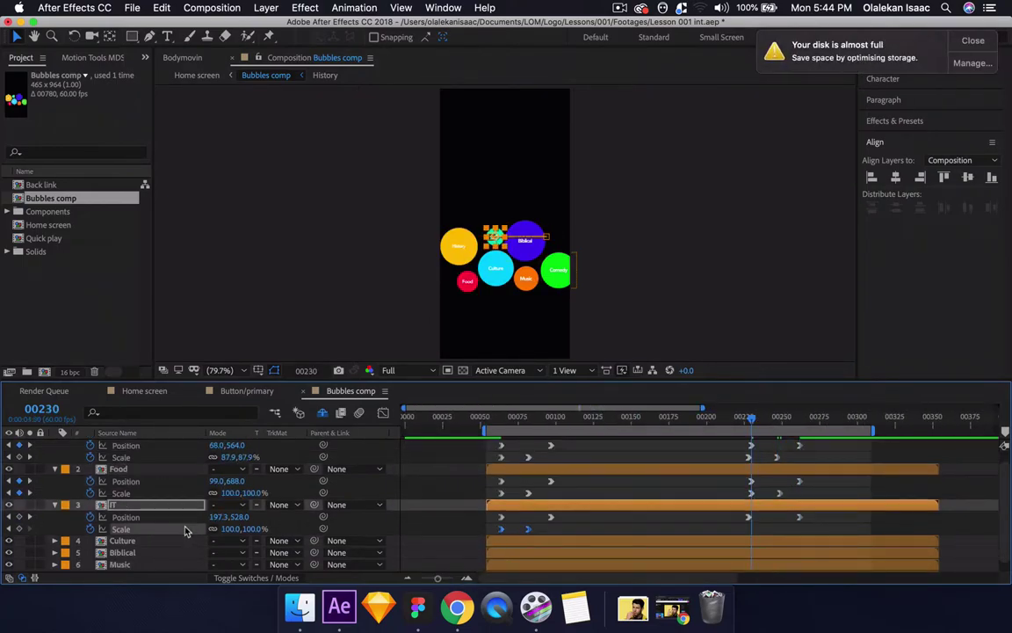
key(super+v)
- Duplicate the Culture layer's resting Position keyframe of 200, 643 to frames 230 and 262
key(super+Down)
key(u)
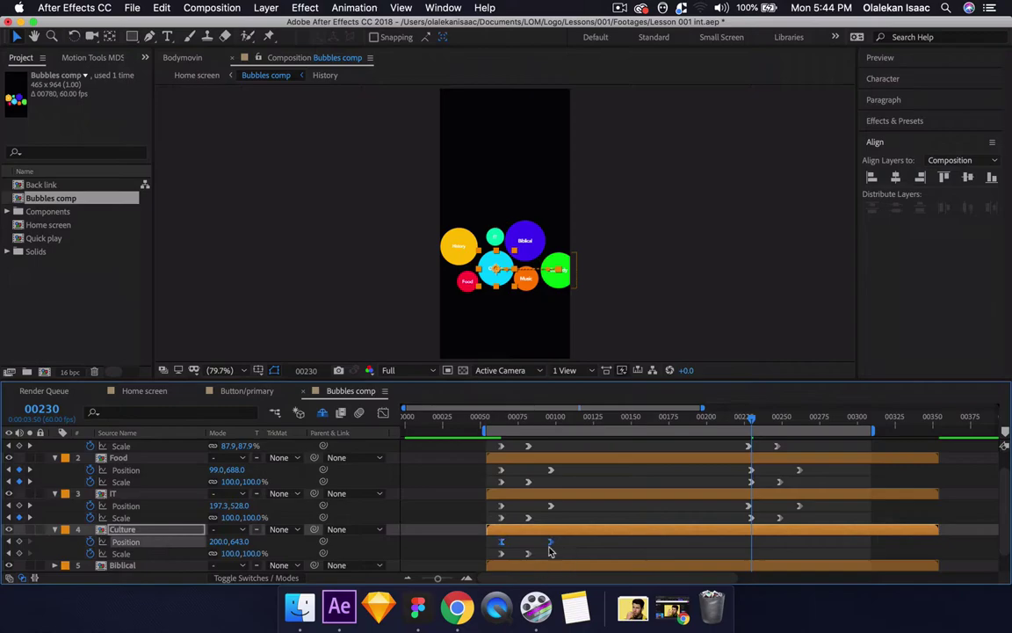
key(k)
- Change the IT layer's Position at frame 262 so the bubble exits just beyond the screen's left edge
click(180, 509)
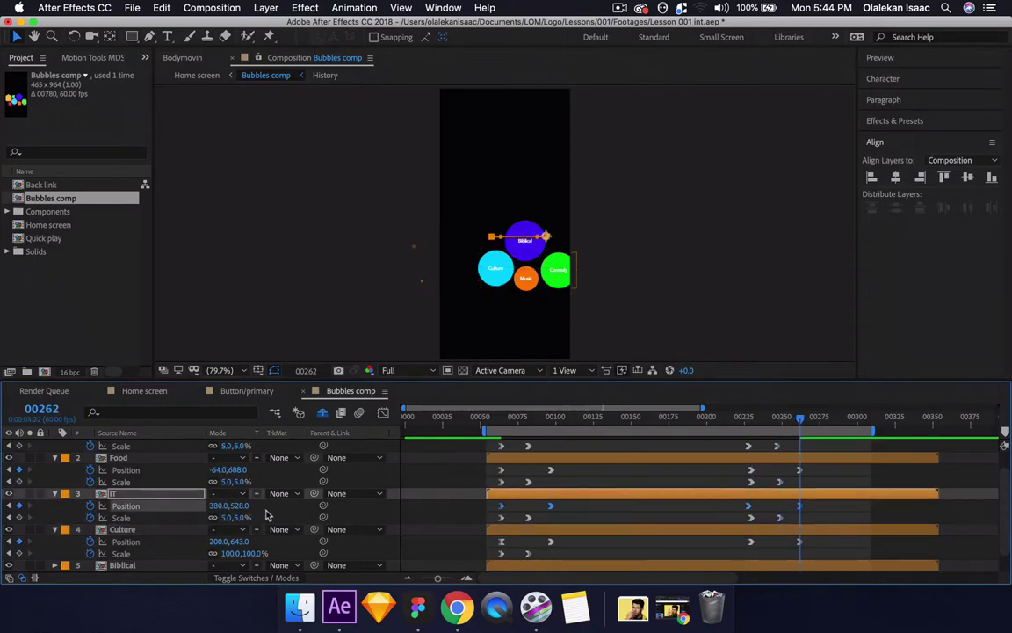
click(267, 515)
drag(220, 505, 93, 506)
drag(257, 515, 0, 509)
drag(226, 506, 129, 508)
- Move the Culture layer horizontally beyond the screen's left edge in its Position keyframe at frame 262
click(253, 529)
click(263, 542)
drag(248, 541, 26, 542)
key(super+z)
- Copy the Culture layer's two entrance Scale keyframes and paste them at frame 230
drag(496, 551, 539, 554)
key(super+c)
key(j)
key(j)
key(j)
key(super+v)
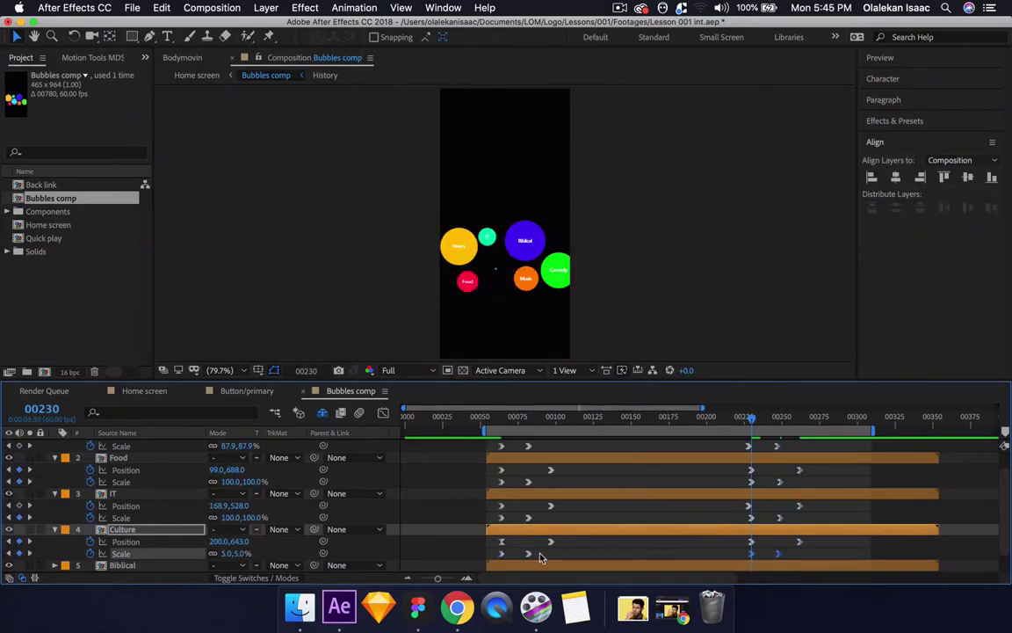
key(k)
key(k)
key(k)
key(j)
key(j)
key(j)
drag(735, 522, 797, 516)
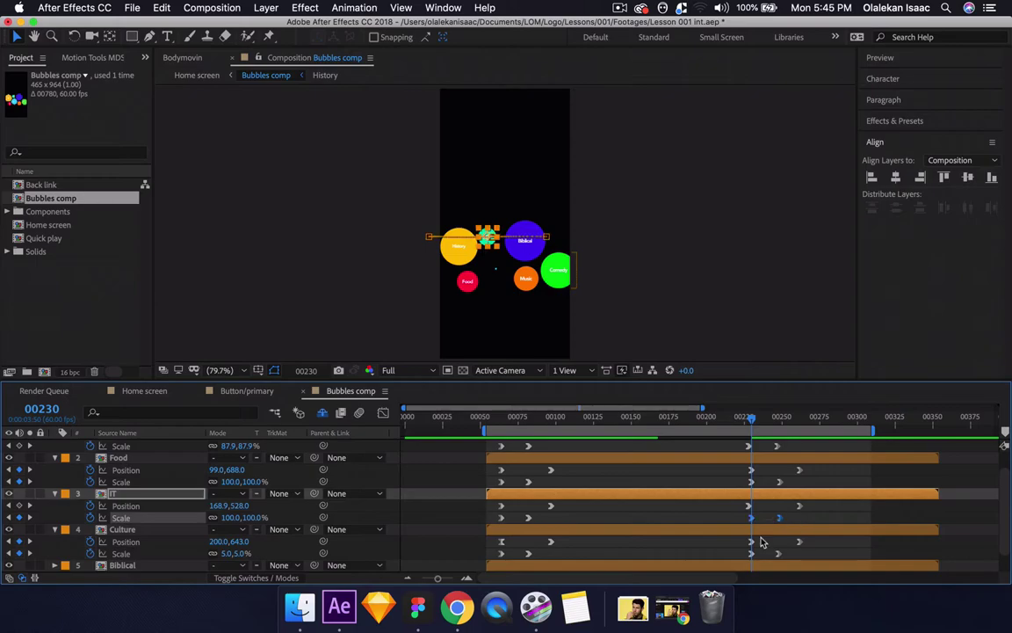
drag(730, 560, 802, 552)
key(super+shift+r)
key(super+z)
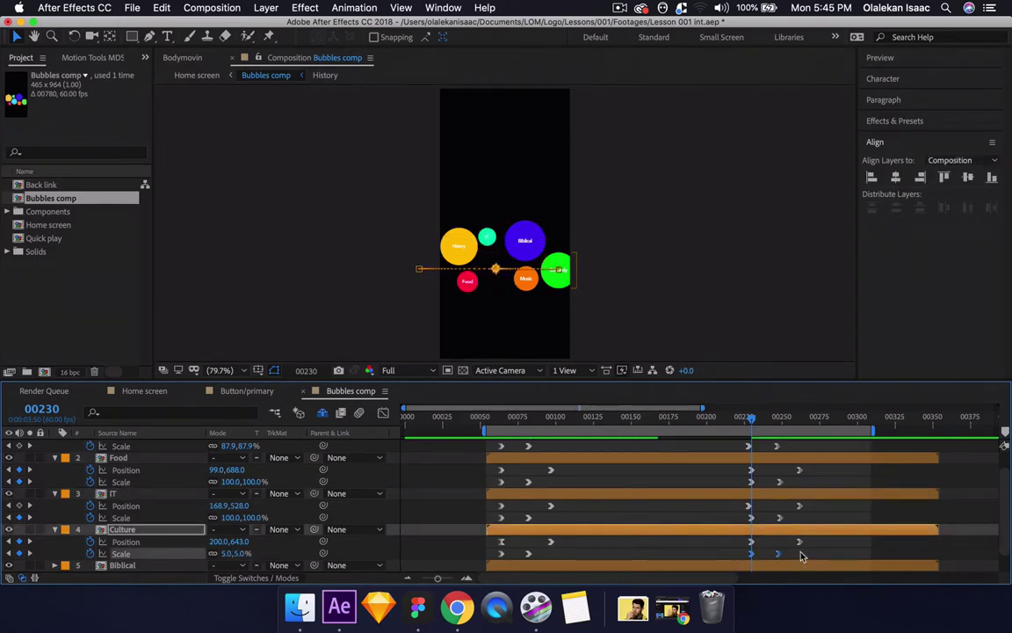
key(super+shift+z)
key(cmd+z)
- Set the Culture layer's Scale to 100% at frame 230 and 5% at frame 248
click(228, 553)
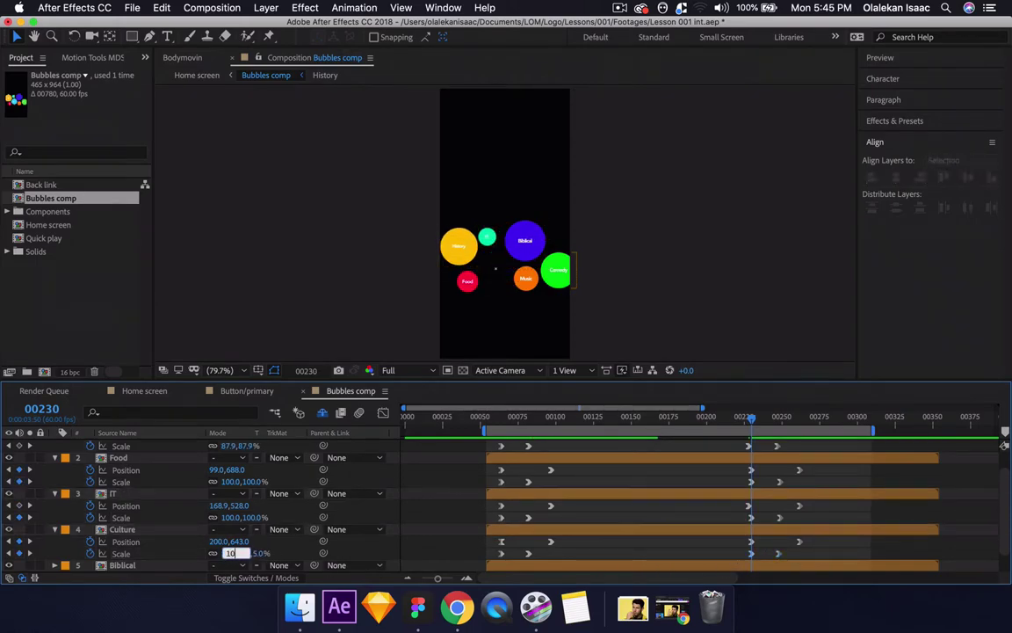
text(100)
key(Return)
key(k)
key(k)
click(252, 553)
text(5)
key(Return)
- Reveal the Biblical layer's keyframed properties
scroll(453, 513, down, 2)
click(161, 542)
key(u)
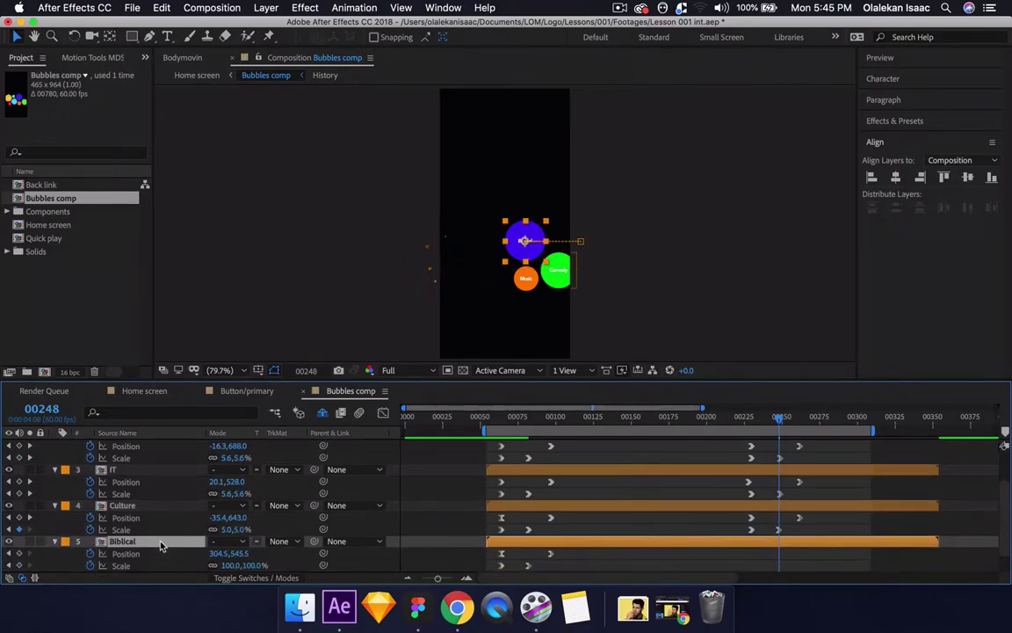
- Try to reuse the Culture layer's exit keyframes on the Biblical layer at frame 230
key(j)
drag(833, 522, 745, 525)
click(176, 555)
key(super+v)
key(super+c)
scroll(491, 527, down, 2)
click(182, 543)
key(super+v)
key(space)
key(space)
key(super+z)
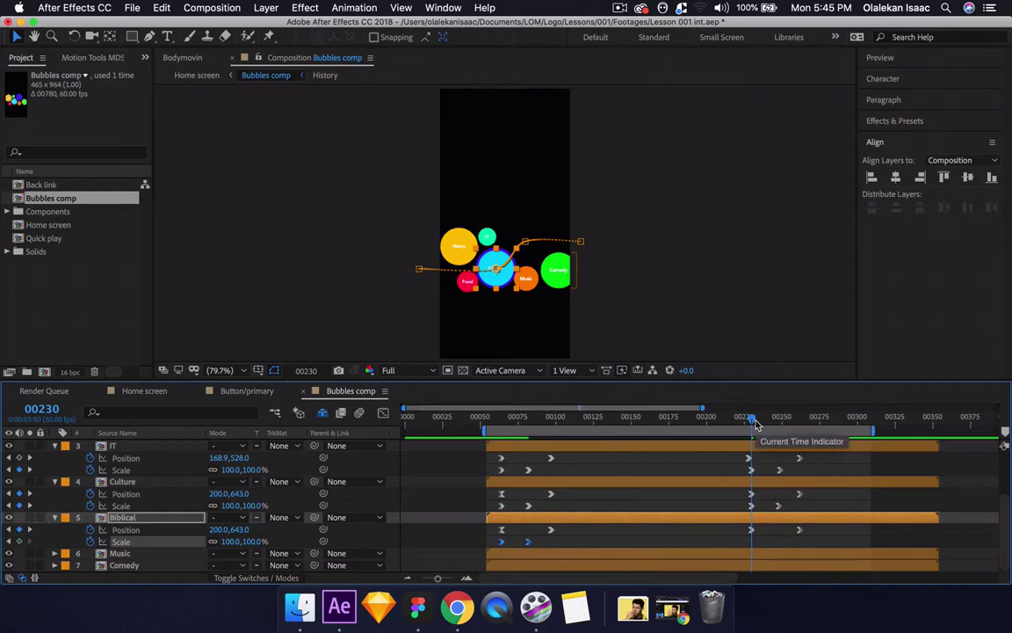
key(super+z)
- Keyframe the Biblical layer's Position at frame 230 and set its X value to -81.5 at frame 262
click(20, 530)
key(k)
key(k)
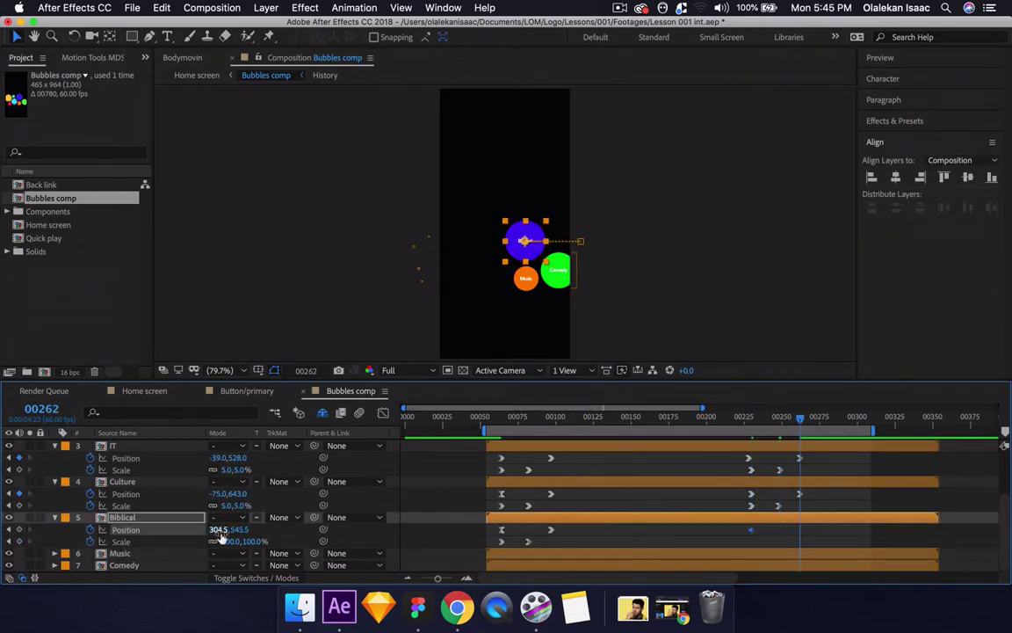
drag(219, 533, 16, 532)
- Copy the Culture layer's two exit Scale keyframes to the Biblical layer at frame 230 and preview the motion
key(j)
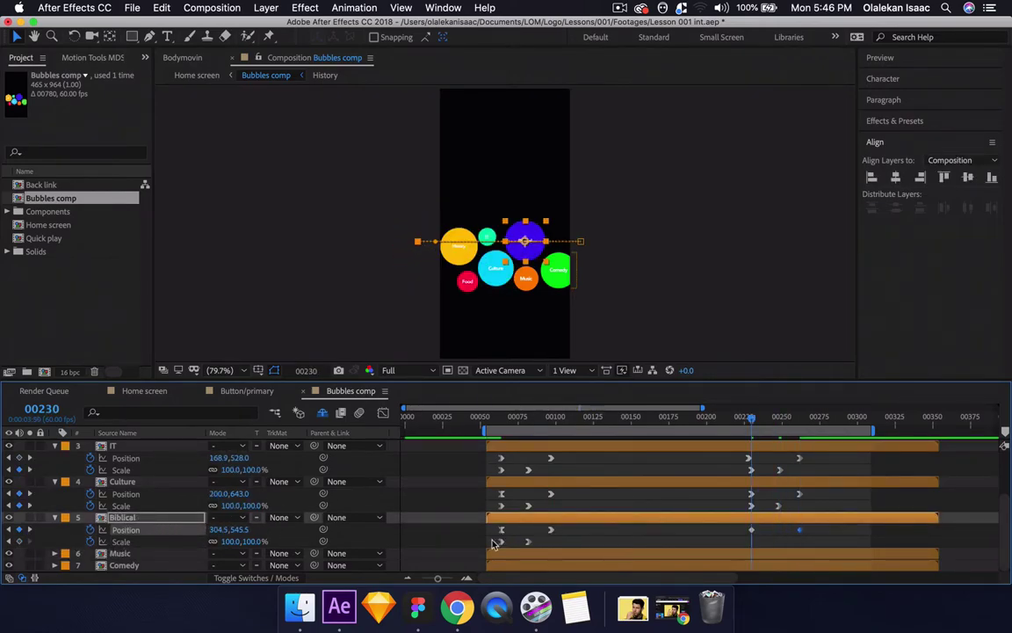
drag(733, 500, 794, 512)
key(super+c)
click(188, 544)
key(super+v)
key(space)
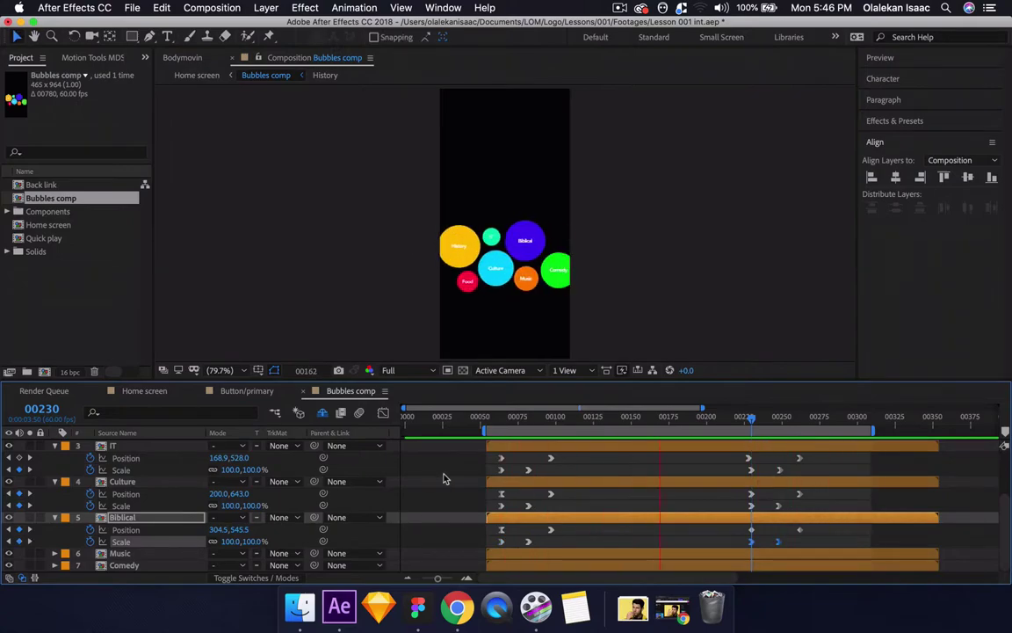
key(space)
- Keyframe the Music layer's Position at frame 230 and set its X value to -43 at frame 262
click(571, 553)
key(u)
key(j)
key(j)
key(j)
key(j)
key(j)
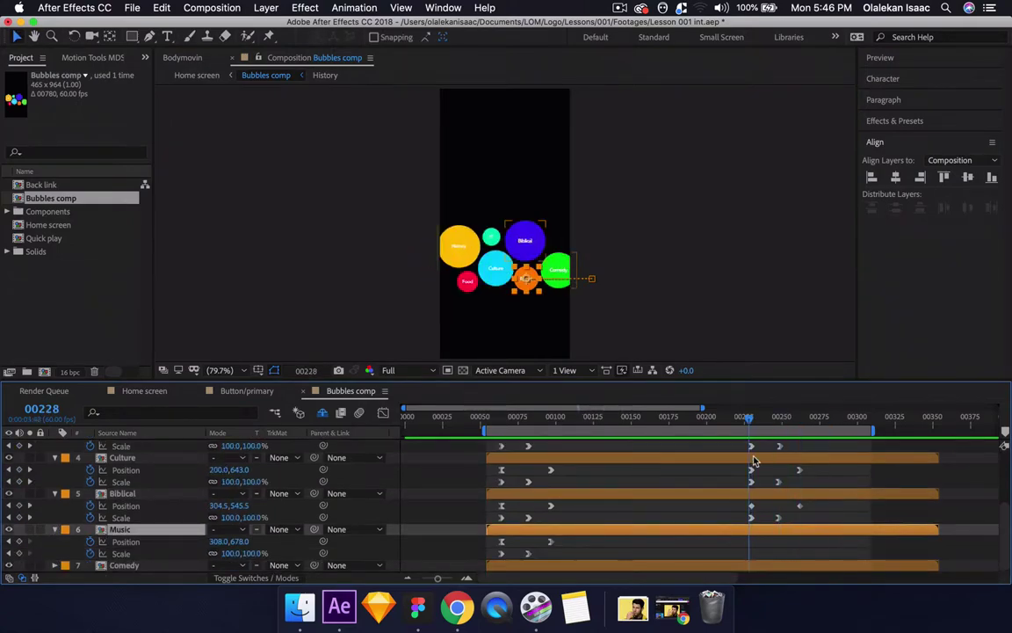
key(k)
click(20, 541)
key(k)
key(k)
key(k)
drag(224, 542, 162, 536)
- Copy the Biblical layer's two exit Scale keyframes to the Music layer at frame 230 and preview the motion
drag(735, 516, 791, 525)
key(j)
key(j)
key(j)
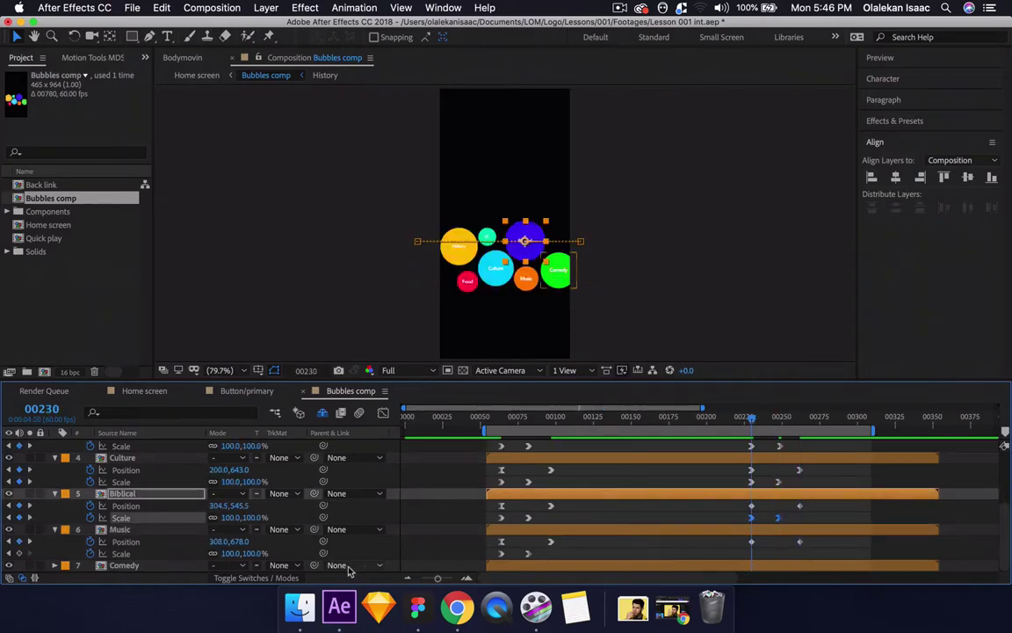
click(301, 557)
click(193, 557)
key(super+v)
key(space)
key(space)
- Reveal the Comedy layer's keyframes and add Position keyframes at its resting place on frames 230 and 262
click(133, 567)
key(u)
scroll(147, 571, down, 2)
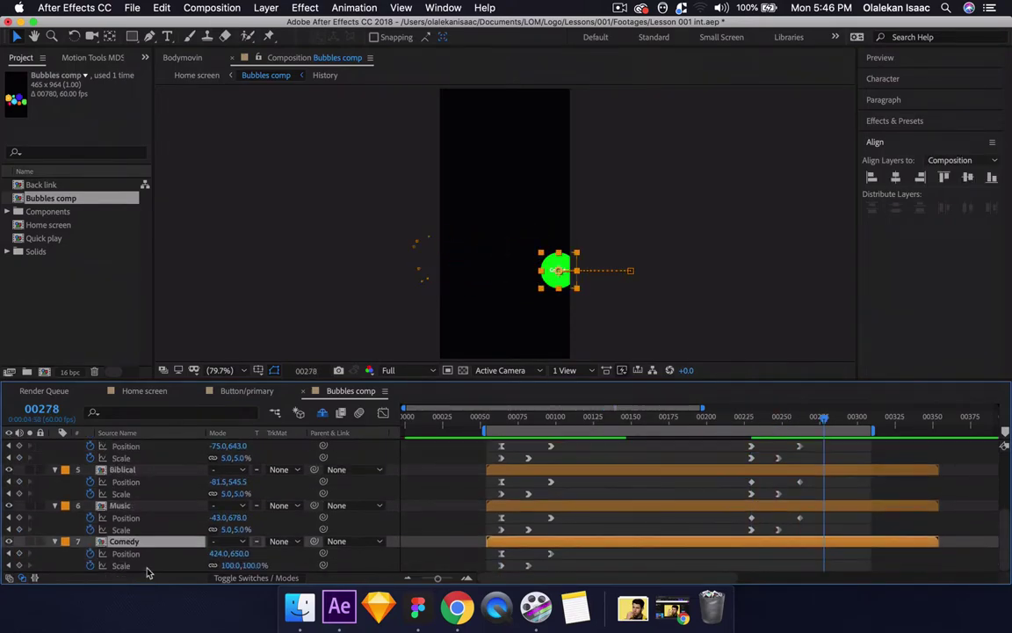
key(j)
key(j)
key(j)
click(19, 554)
key(k)
key(k)
click(19, 554)
- Copy the Music layer's two exit Scale keyframes and paste them on the Comedy layer's Scale at frame 230
key(j)
key(j)
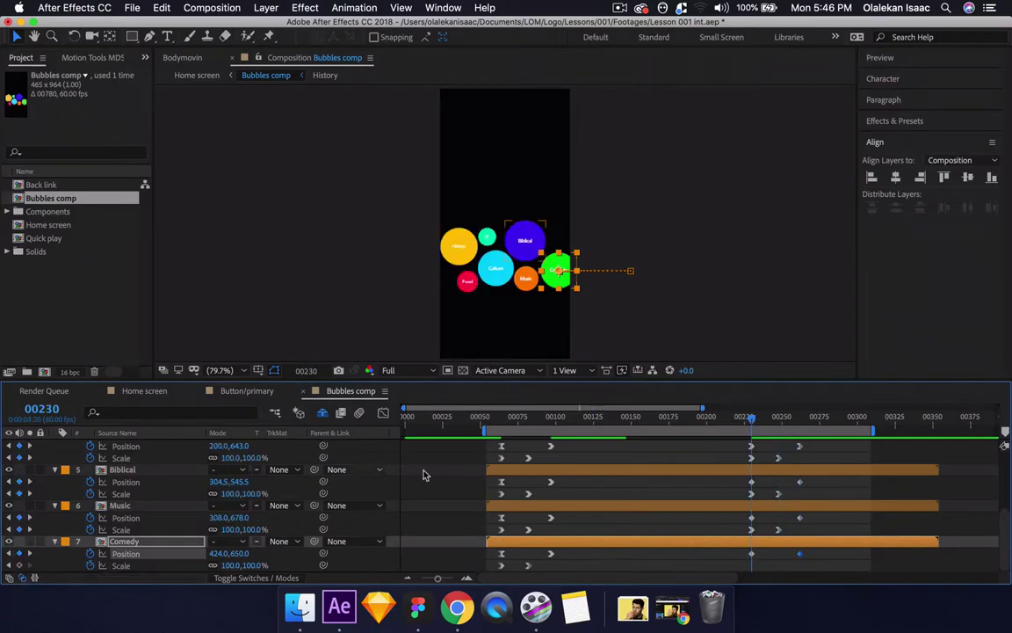
drag(733, 525, 791, 534)
key(super+c)
click(301, 565)
click(171, 565)
key(super+v)
- Set the Comedy layer's Position X value to -27 at frame 262 and play back the bubbles' exit
key(k)
key(k)
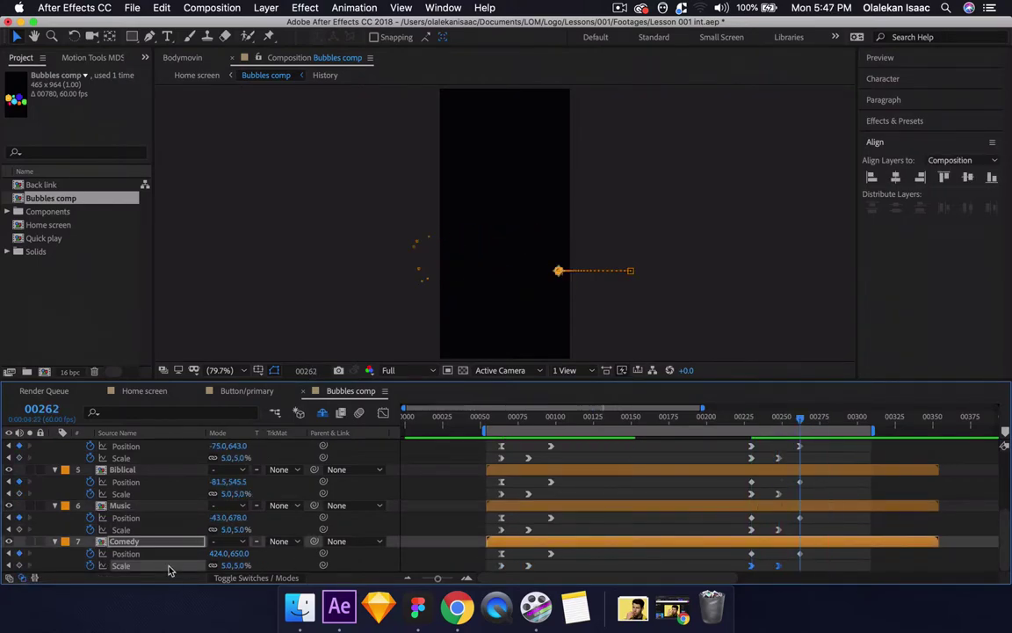
drag(224, 554, 113, 553)
key(space)
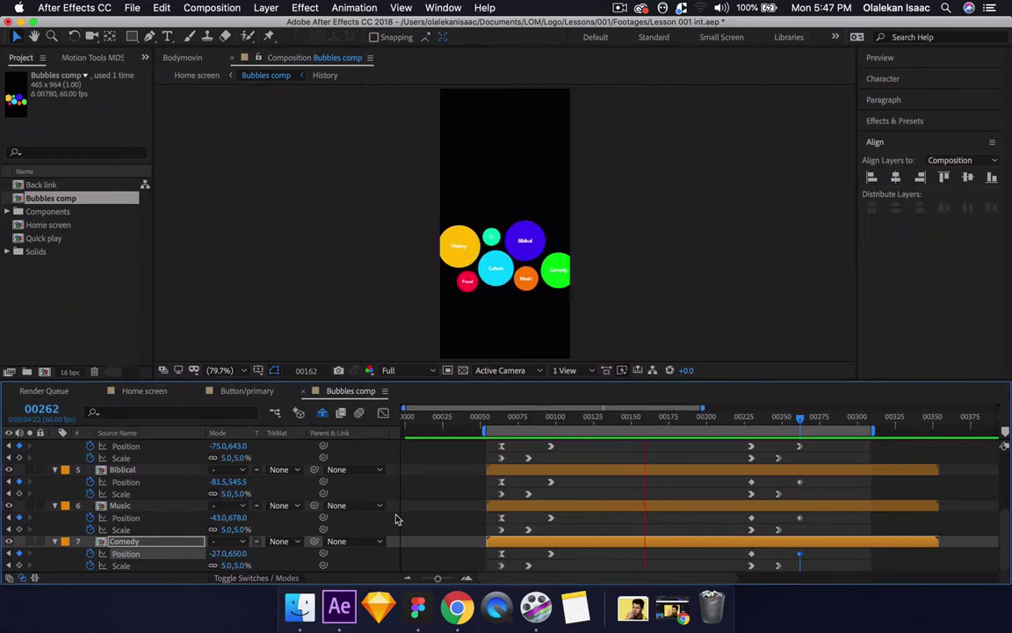
key(space)
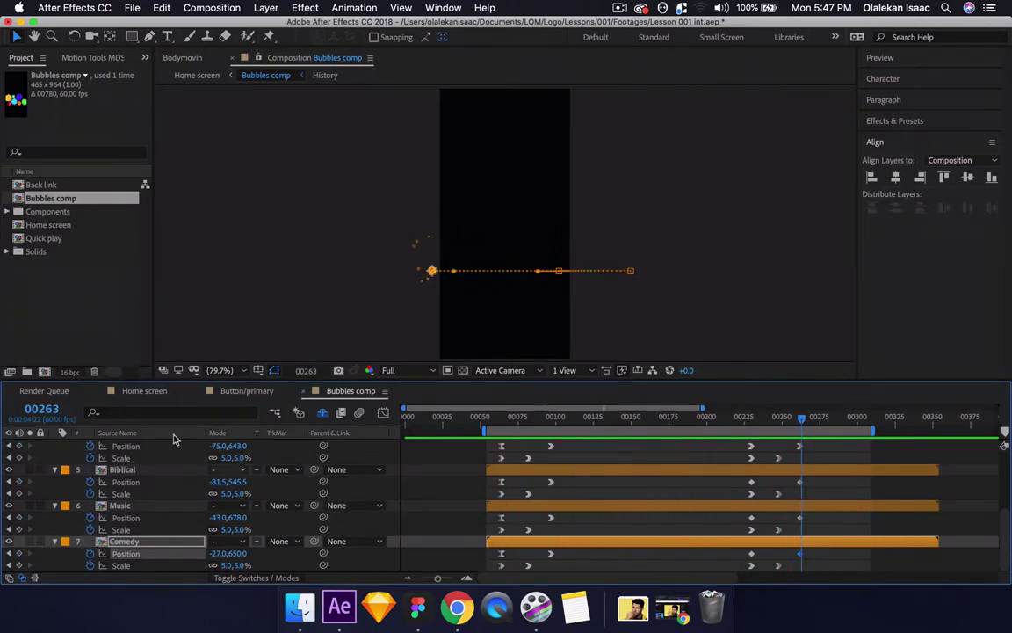
- Play the Home screen composition from frame 214 and check the bubbles' exit timing around frame 224
click(145, 391)
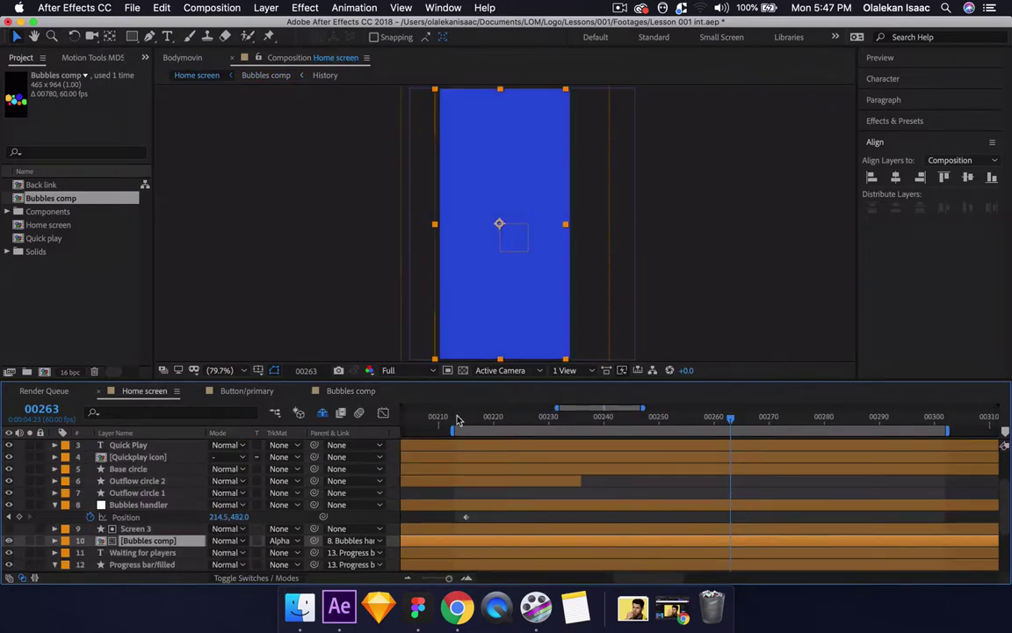
click(456, 420)
key(space)
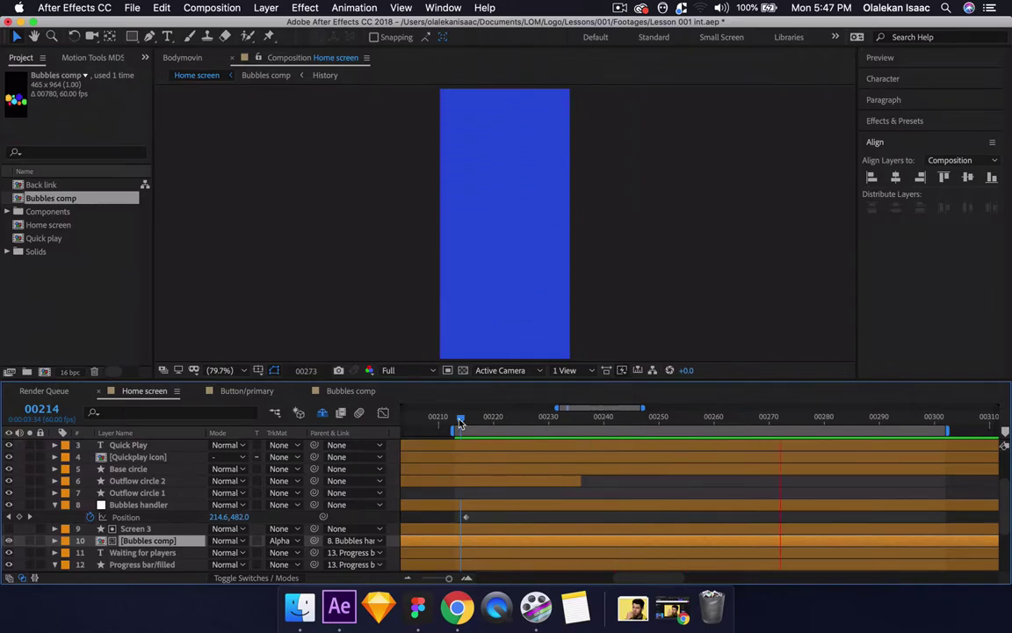
key(space)
drag(471, 425, 515, 436)
click(458, 430)
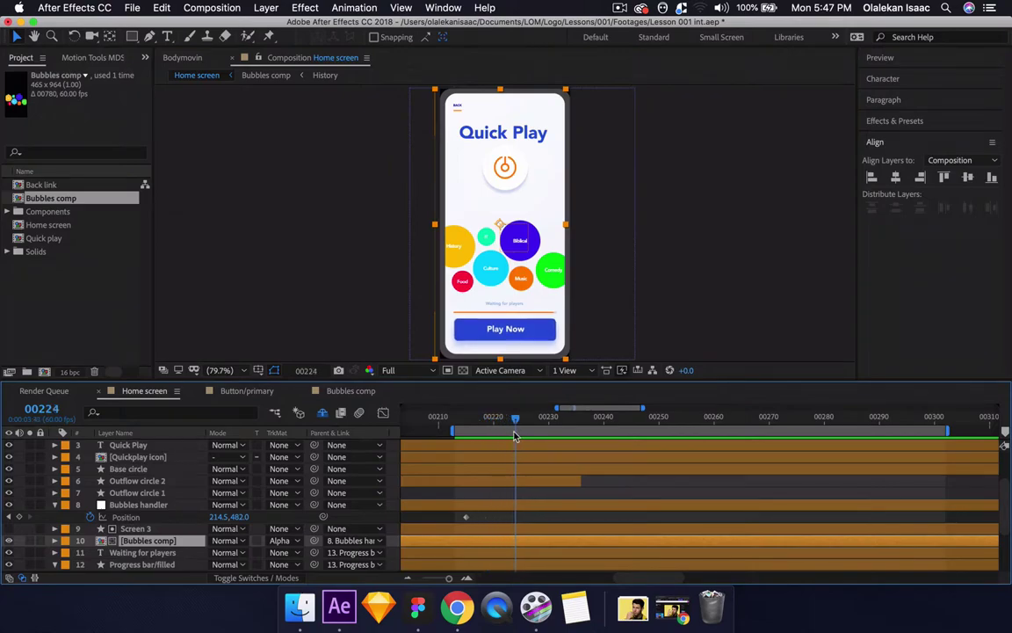
- Shift all exit Position and Scale keyframes in Bubbles comp about 8 frames earlier, starting near frame 222
click(360, 391)
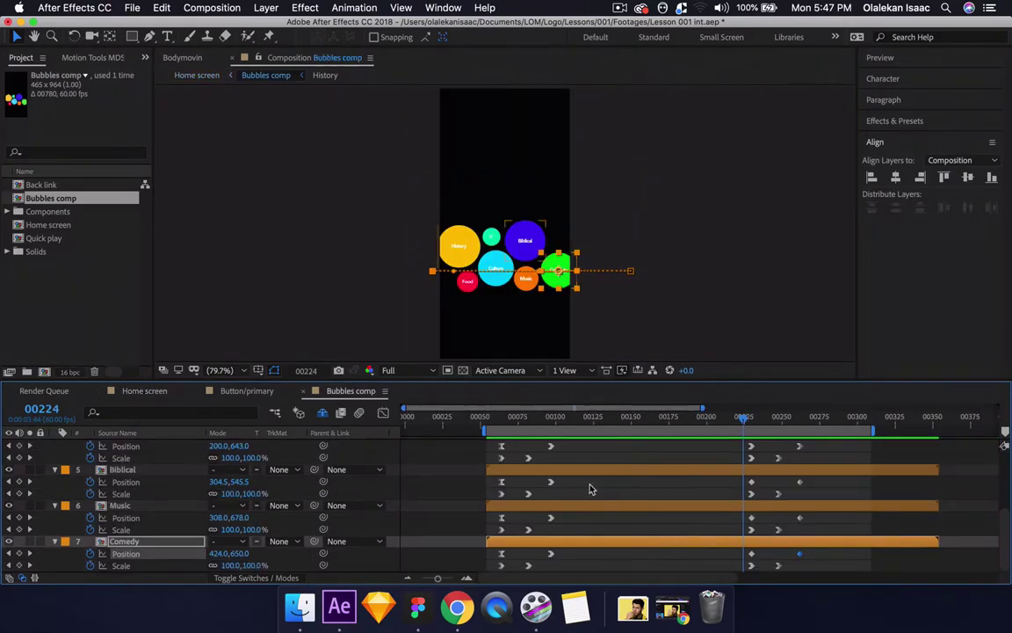
key(grave)
drag(851, 407, 738, 129)
key(grave)
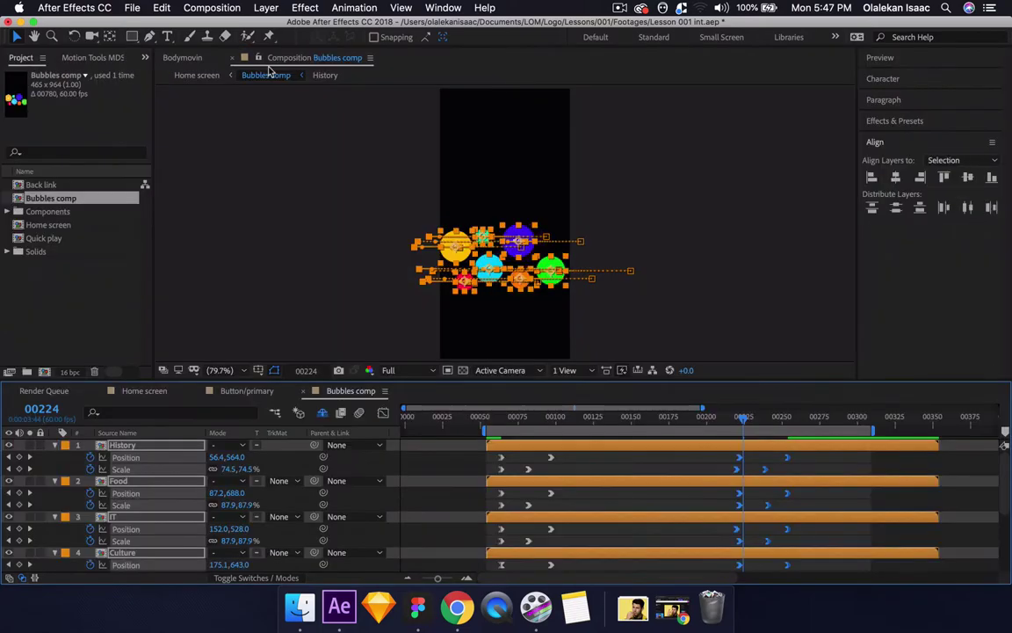
- Play back the Home screen composition and inspect the bubbles' exit against the Play Now button around frame 225
click(145, 391)
key(space)
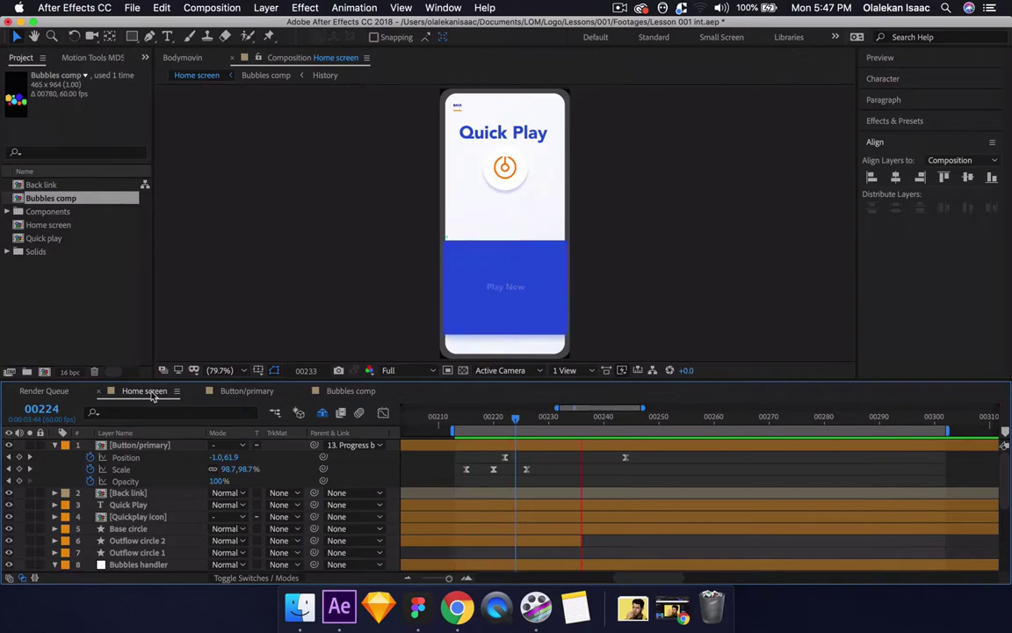
key(space)
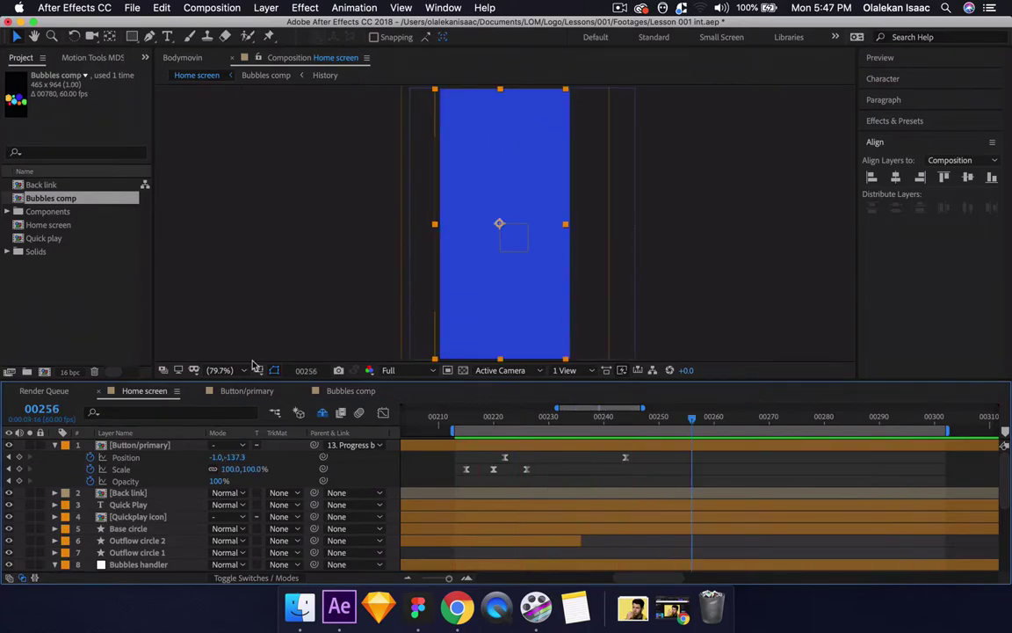
drag(496, 417, 520, 418)
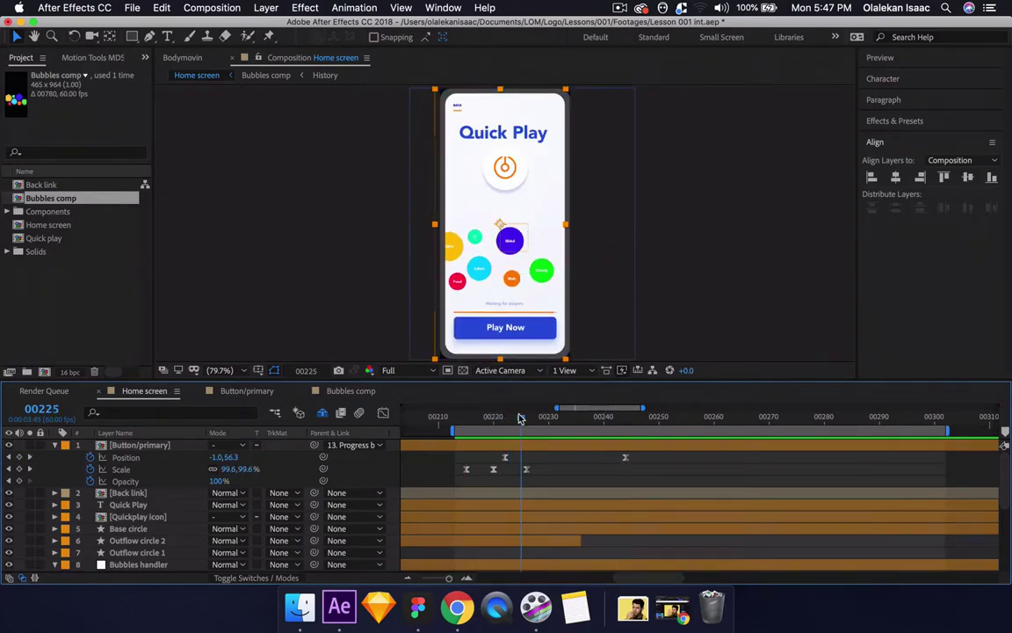
- Add Opacity keyframes at frames 221 and 225 to the Waiting for players, Progress bar/filled and Progress bar/empty layers
scroll(180, 505, down, 4)
click(172, 517)
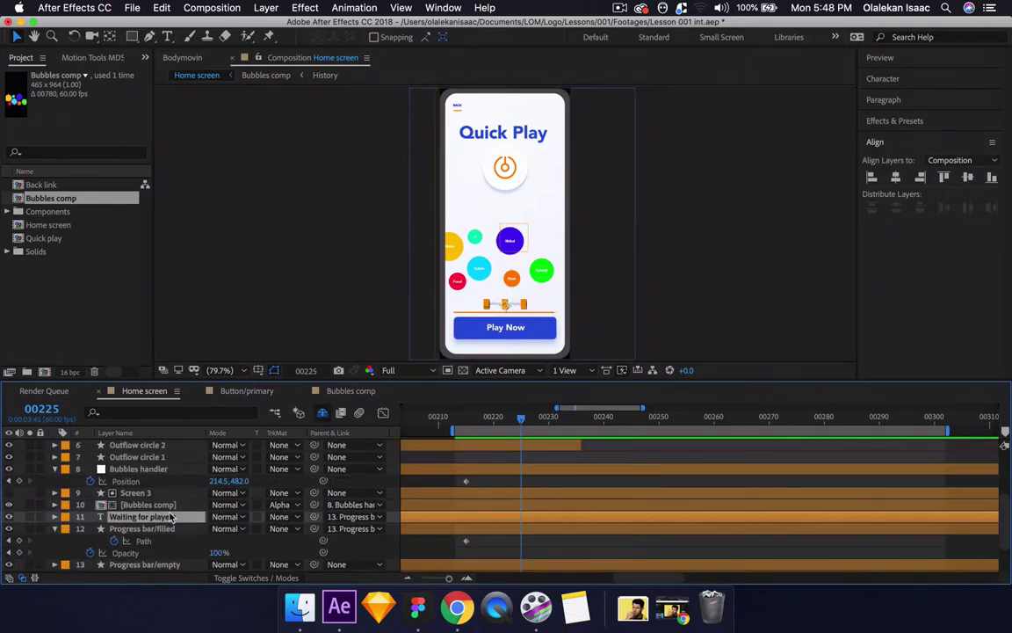
shift+click(145, 528)
shift+click(149, 564)
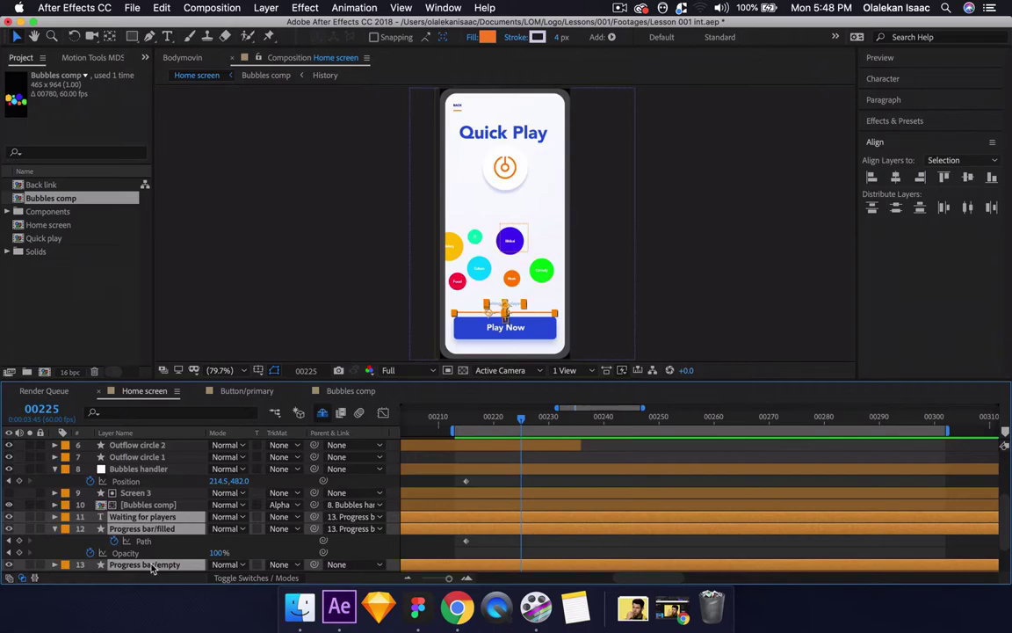
key(t)
scroll(68, 540, down, 2)
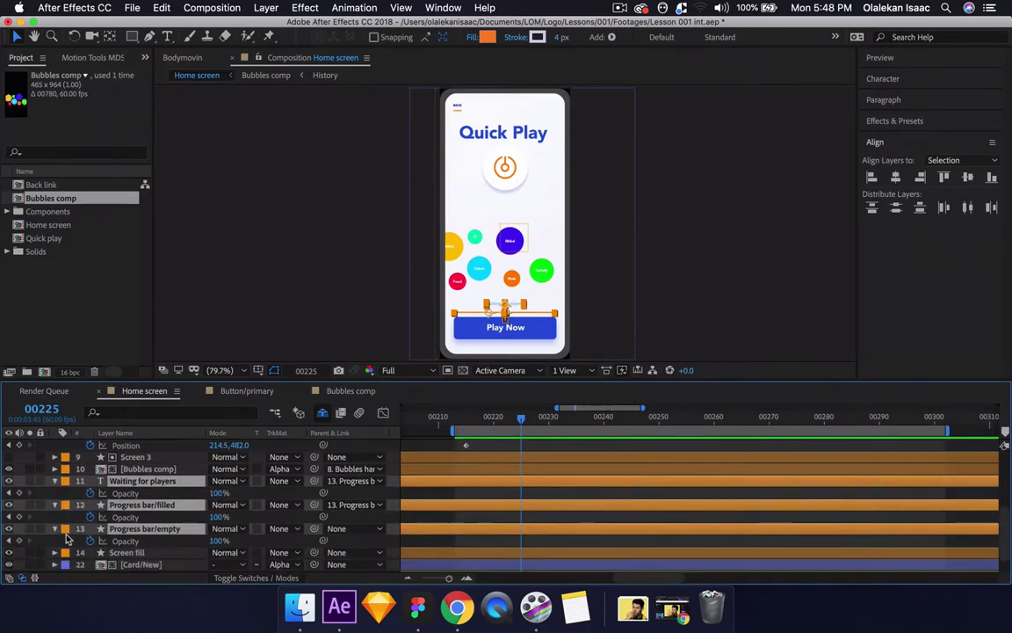
click(19, 494)
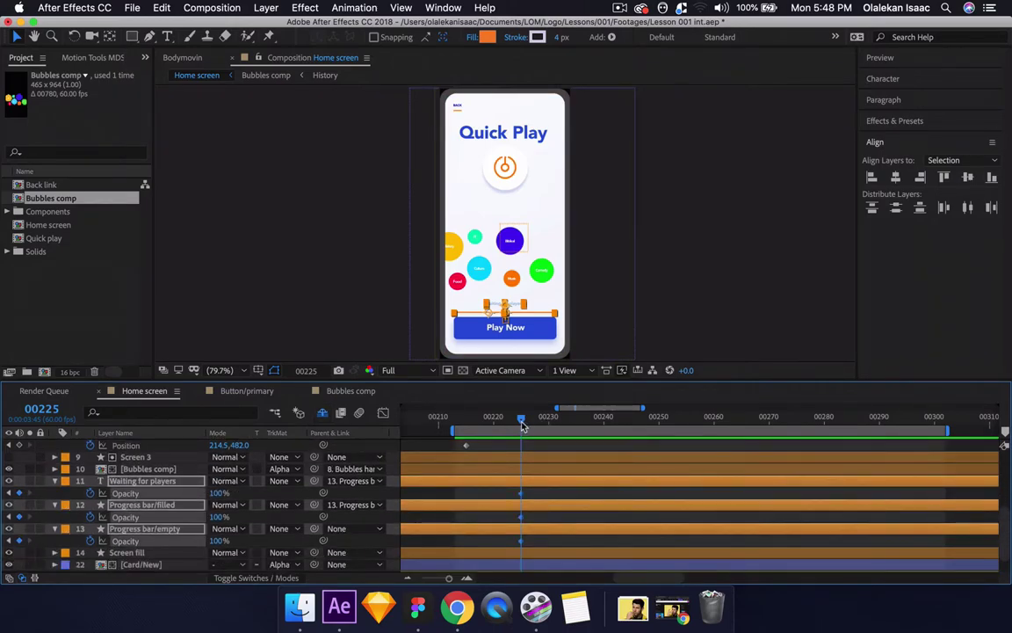
drag(519, 424, 500, 423)
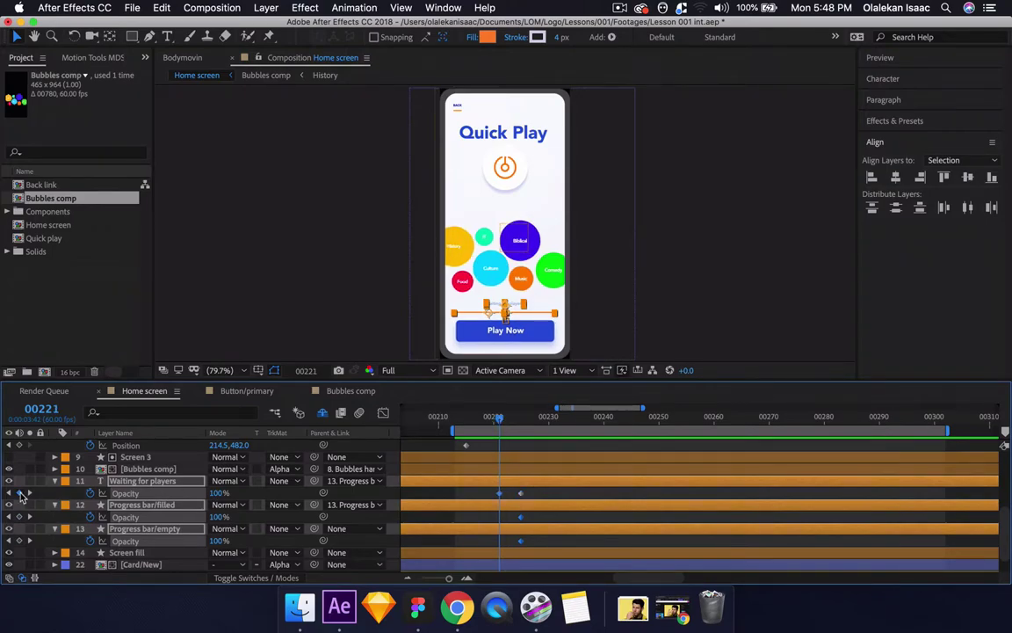
- Set the Opacity of the waiting text and both progress bar layers to 0% at frame 225
key(k)
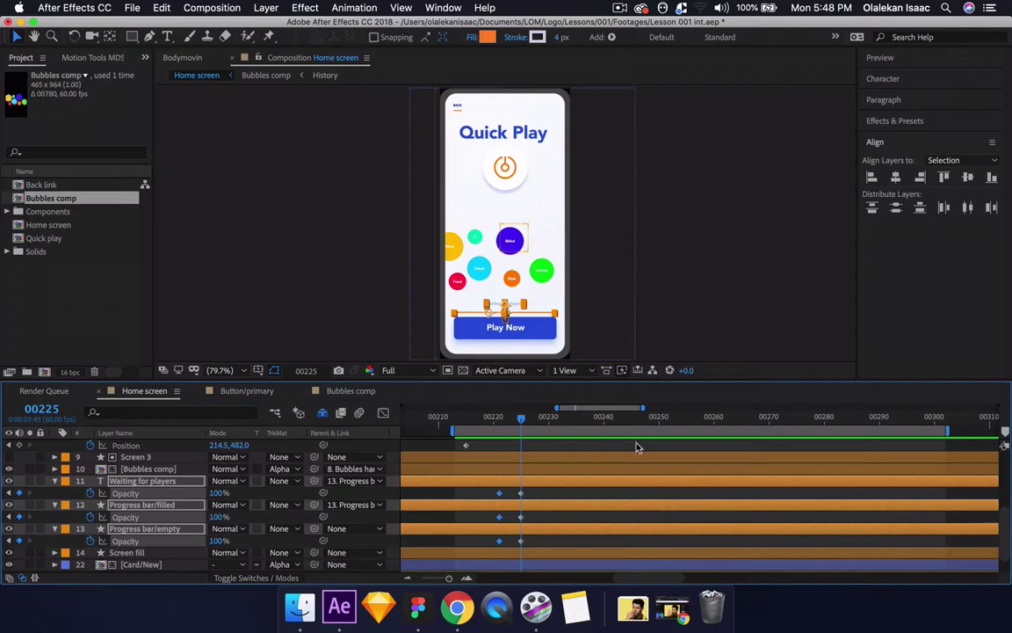
drag(530, 487, 524, 545)
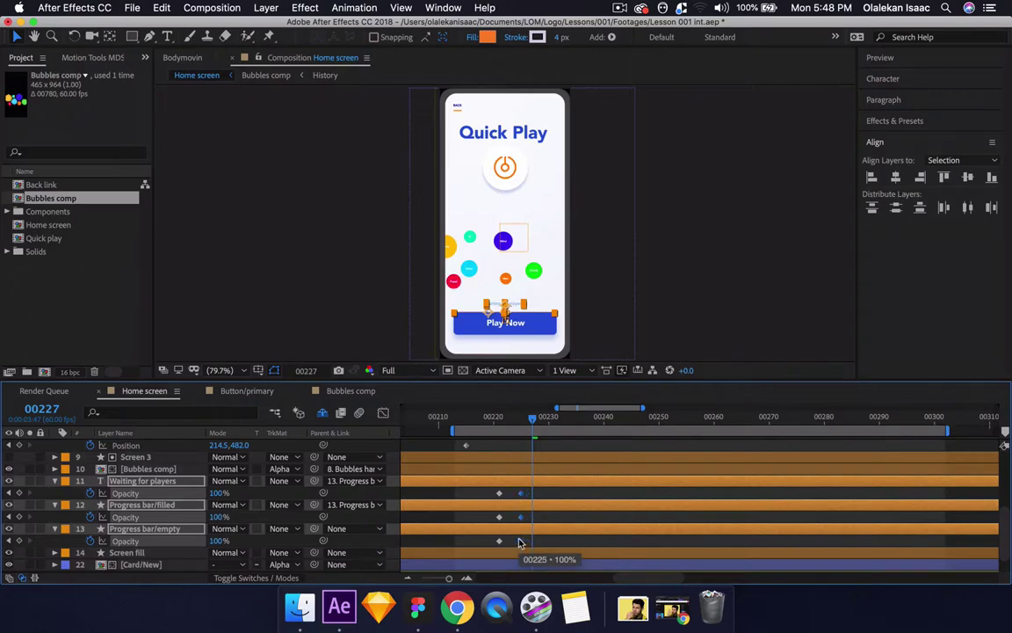
key(j)
click(221, 493)
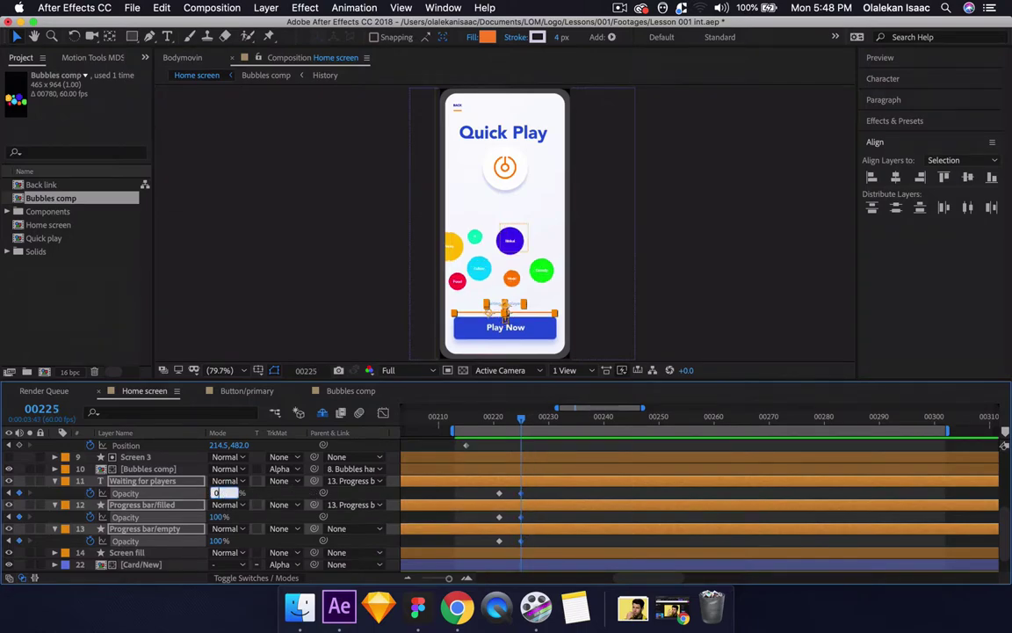
key(Return)
- End the Home screen work area at about frame 272 and play back the transition
key(j)
key(j)
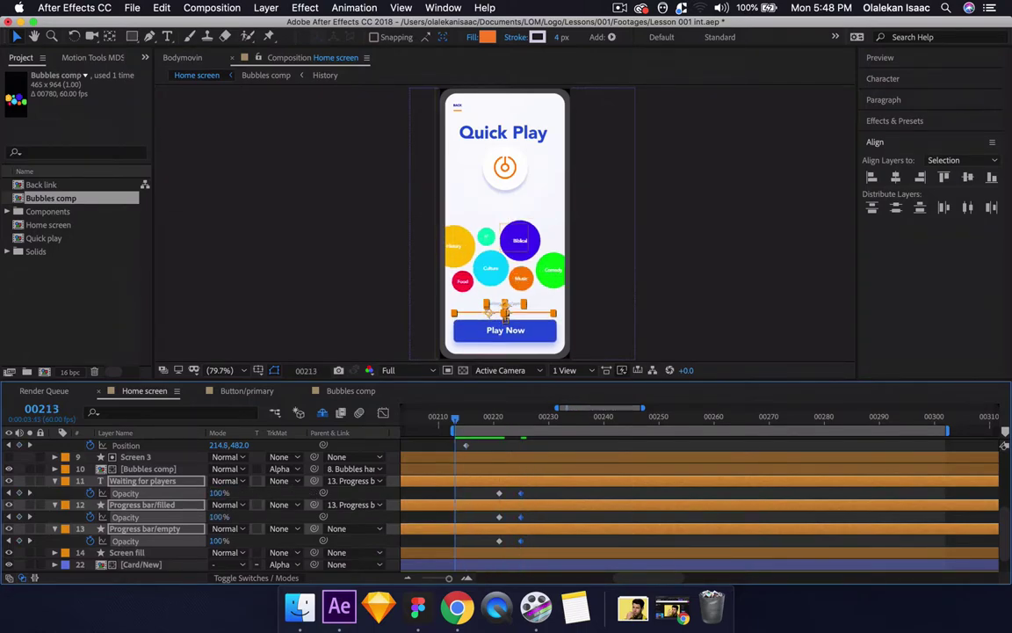
key(space)
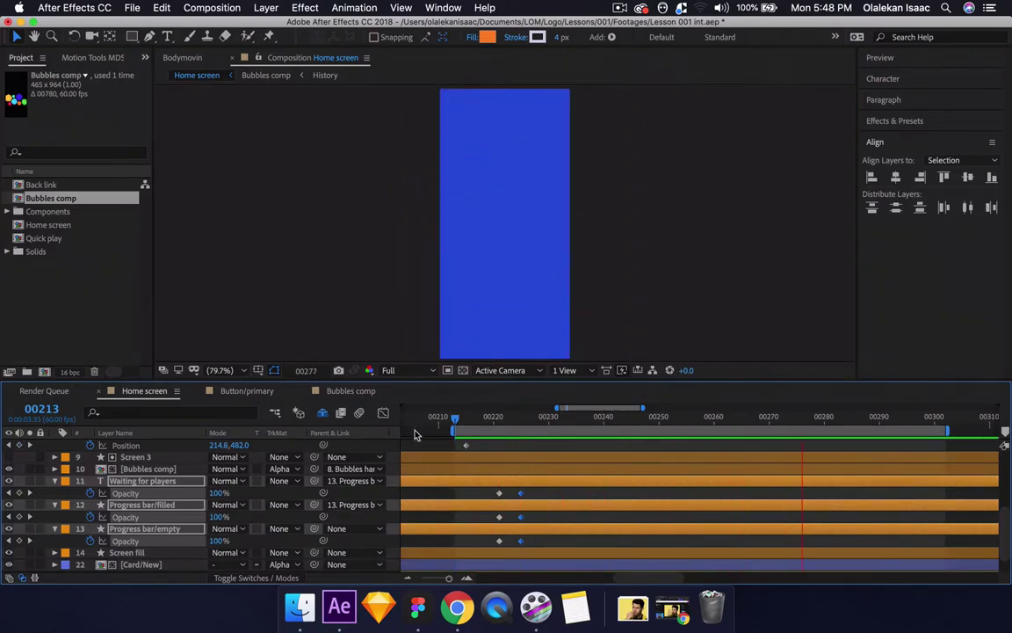
key(space)
click(774, 428)
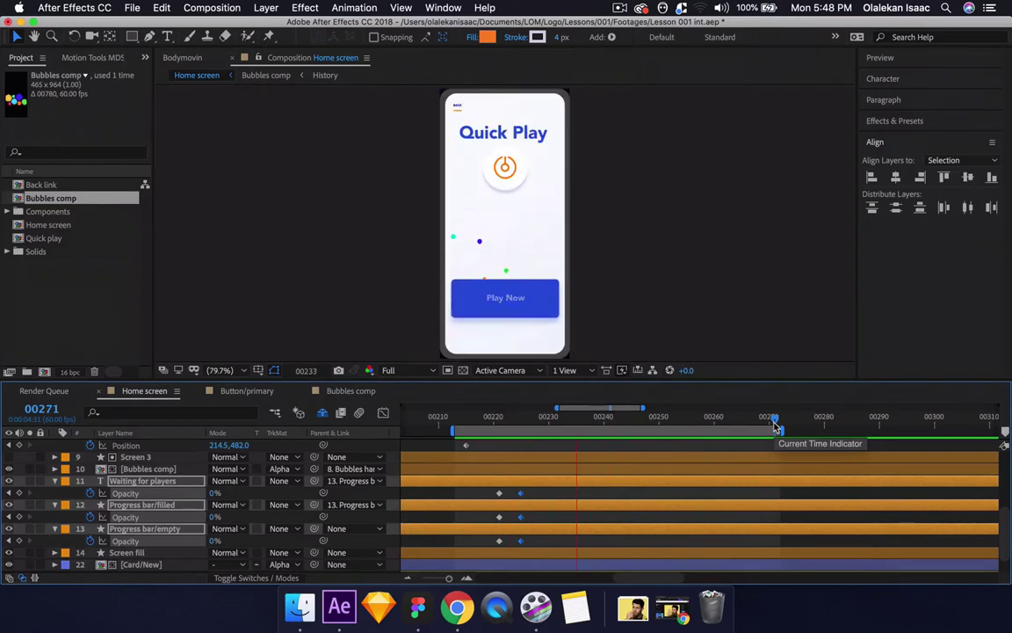
key(space)
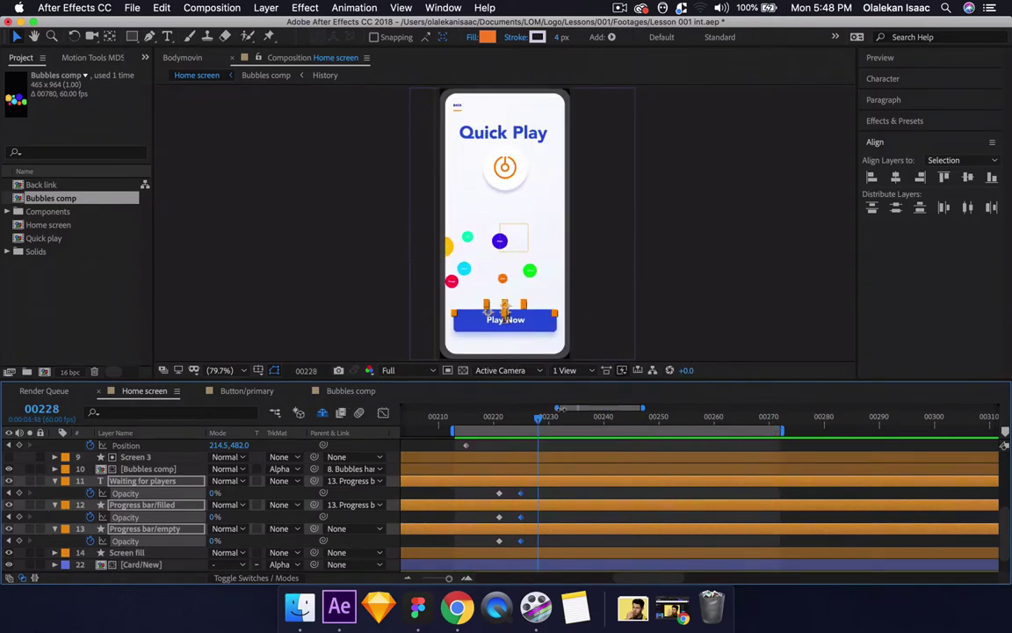
- Step back through the waiting text and progress bar fade to examine its Opacity keyframes around frames 221 to 224
drag(542, 423, 520, 425)
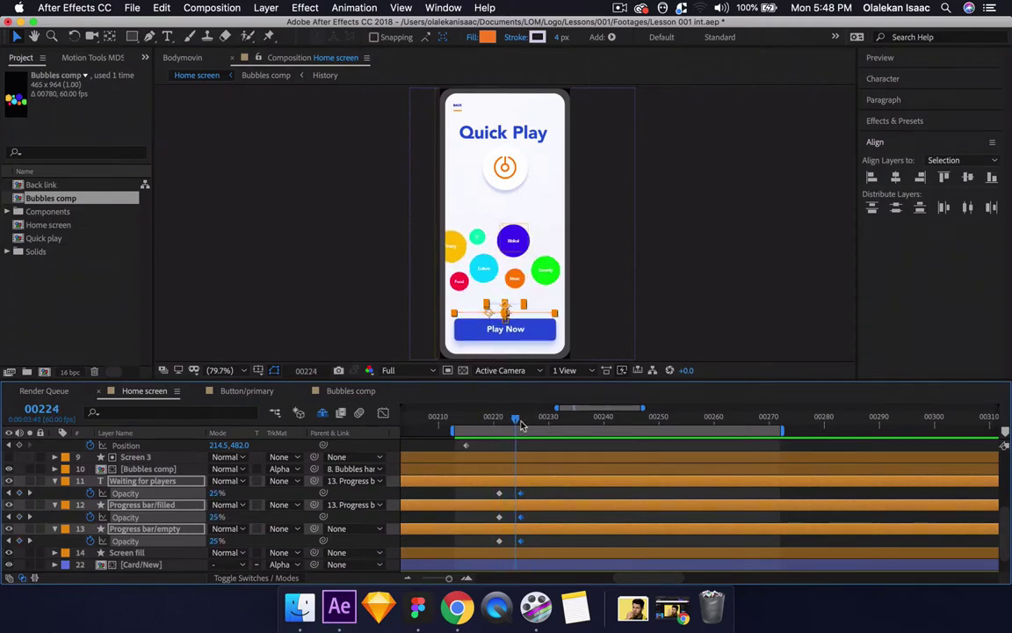
scroll(172, 552, down, 1)
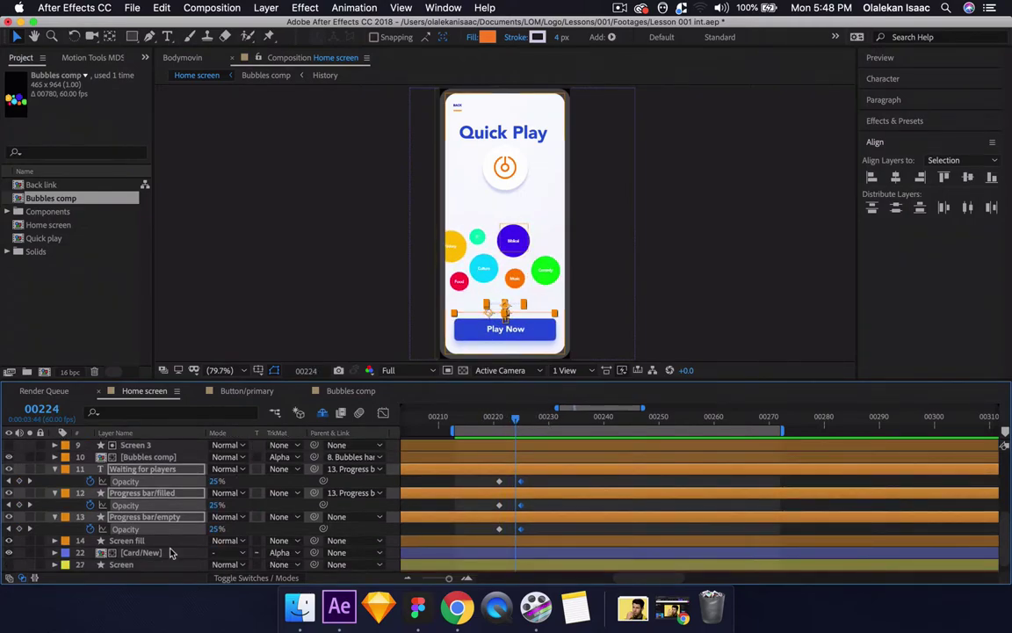
key(j)
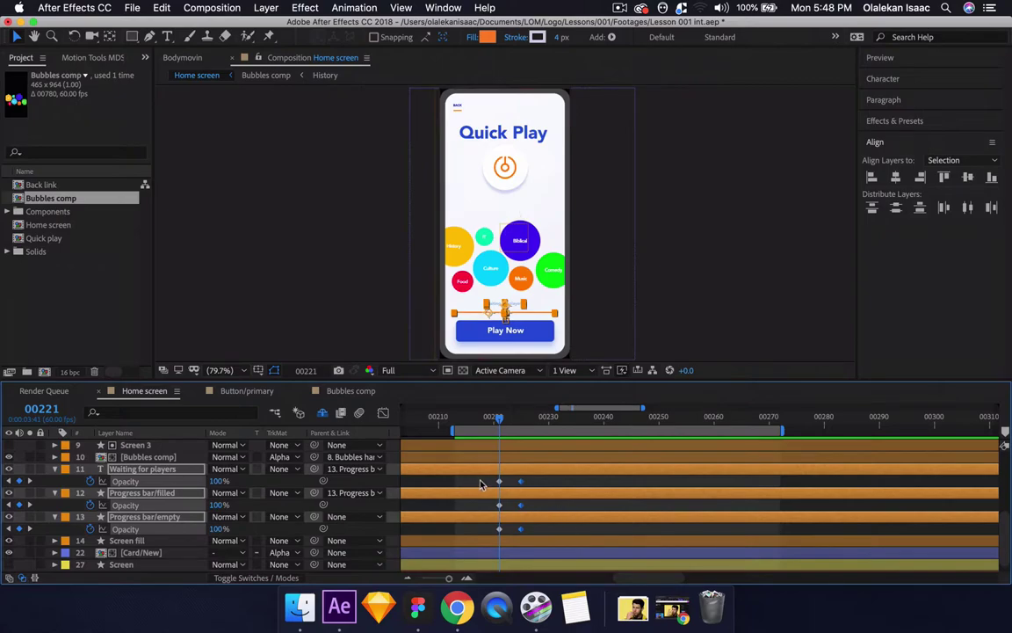
click(481, 484)
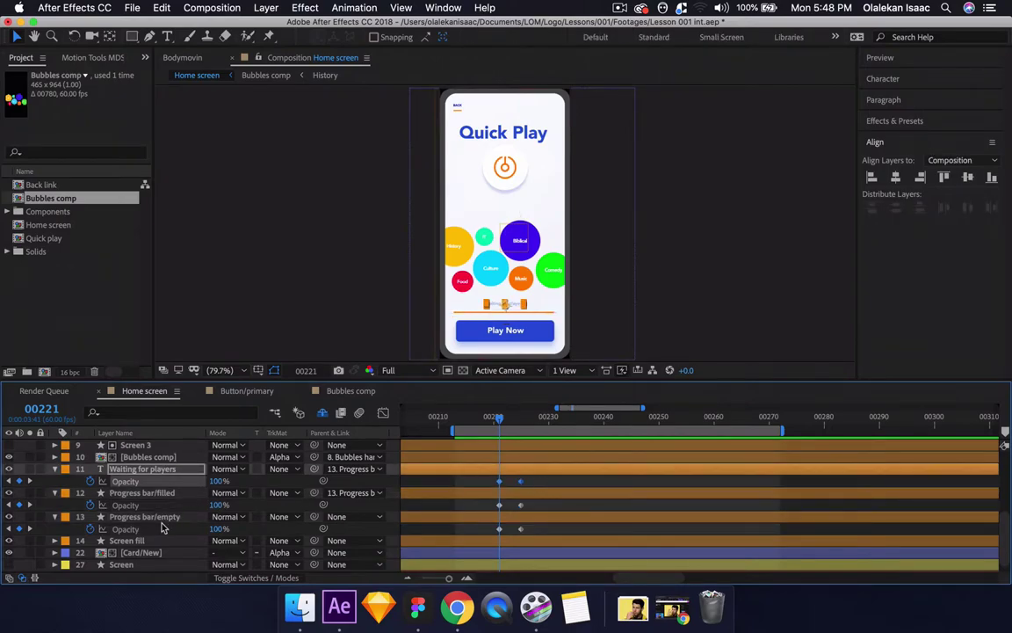
- In the Button/primary composition, shift the Play Now text's Opacity keyframes to start the fade at frame 167, closer together, and preview it
scroll(162, 527, up, 5)
double_click(151, 446)
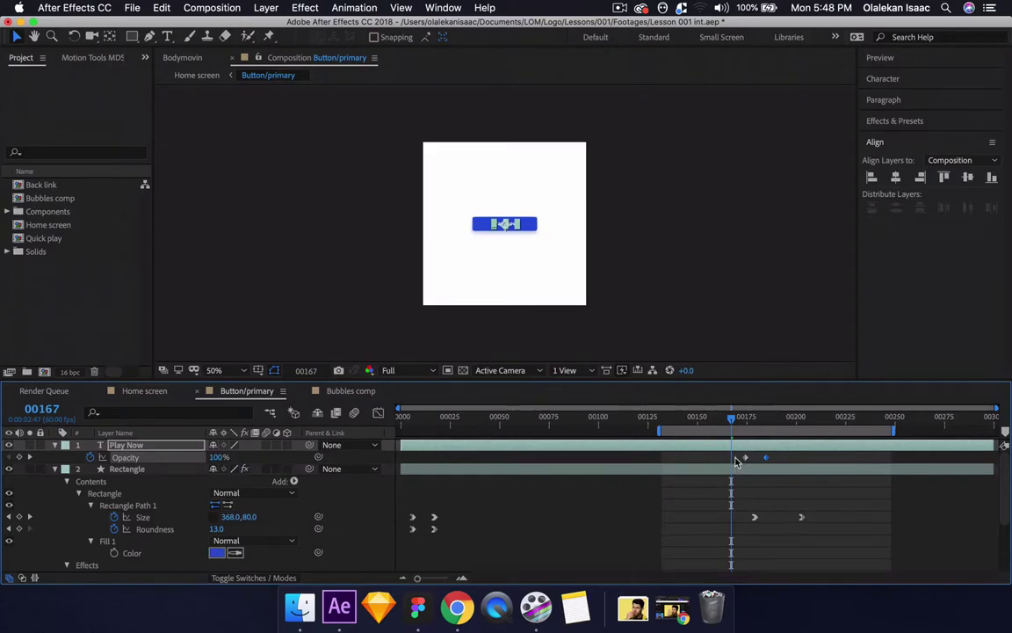
drag(736, 459, 775, 458)
key(alt+shift+t)
key(space)
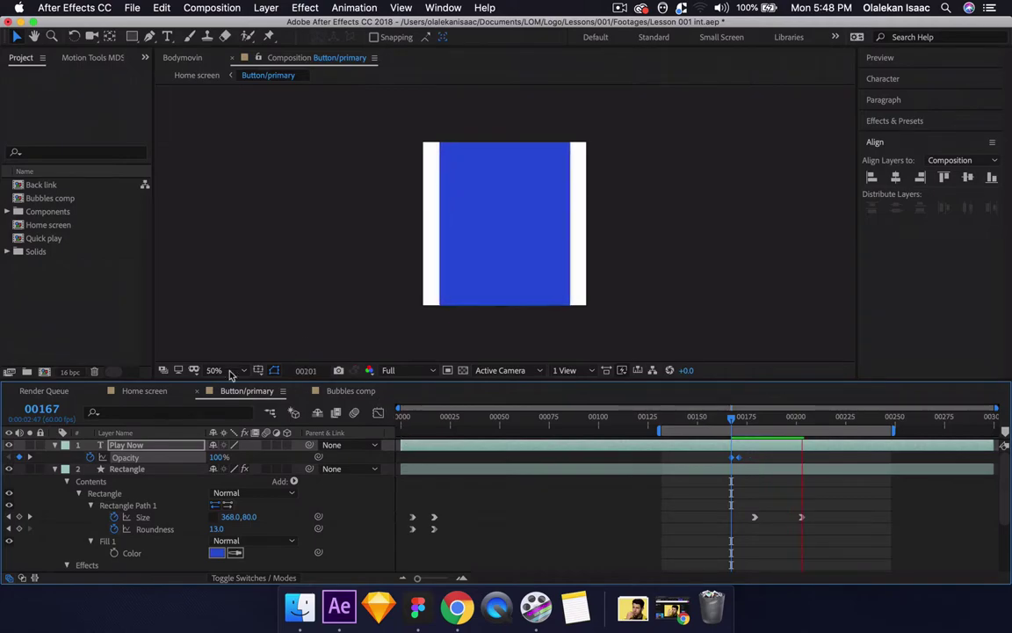
- Move the Rectangle's last Size keyframe in Button/primary to frame 215 and play back the Home screen transition
click(145, 391)
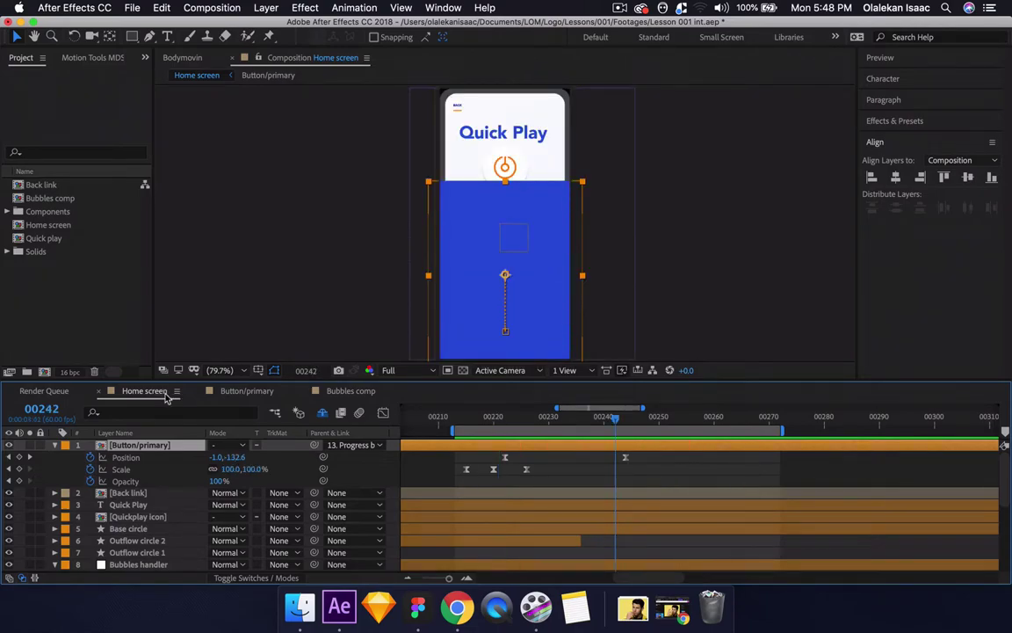
click(349, 391)
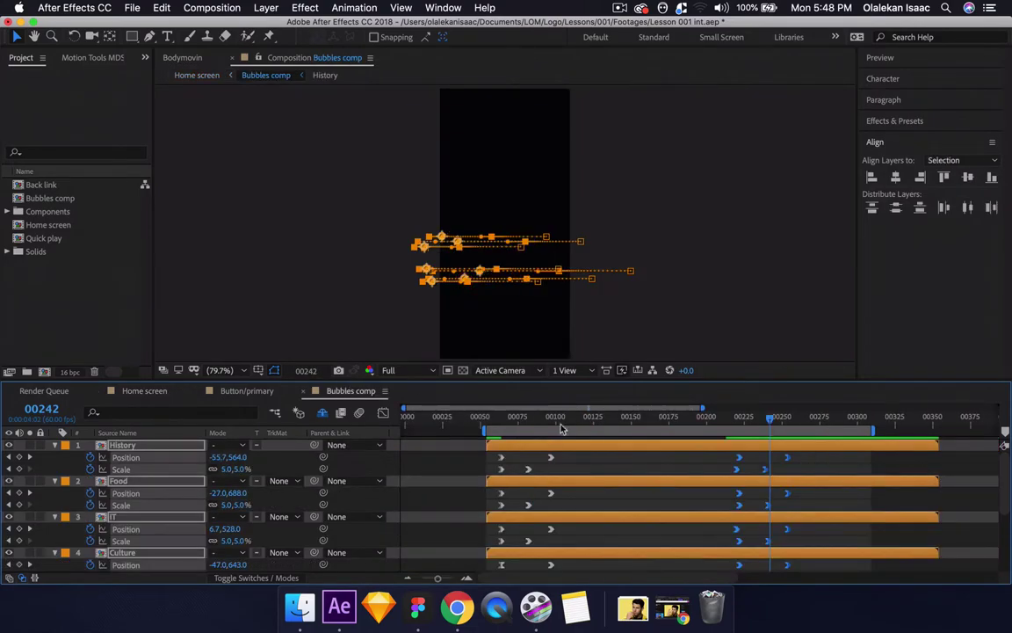
click(249, 391)
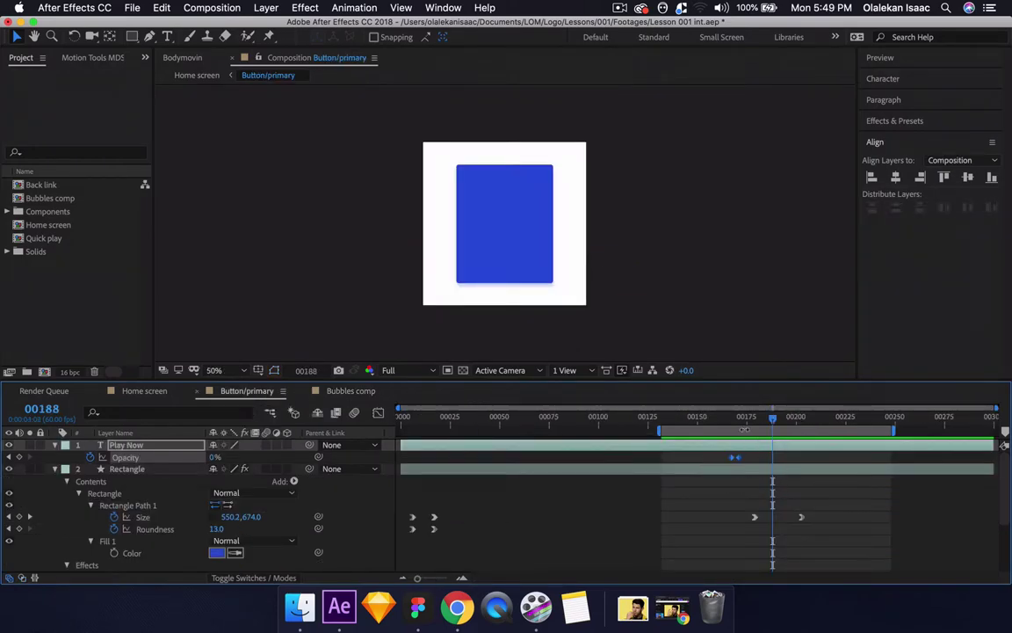
click(753, 419)
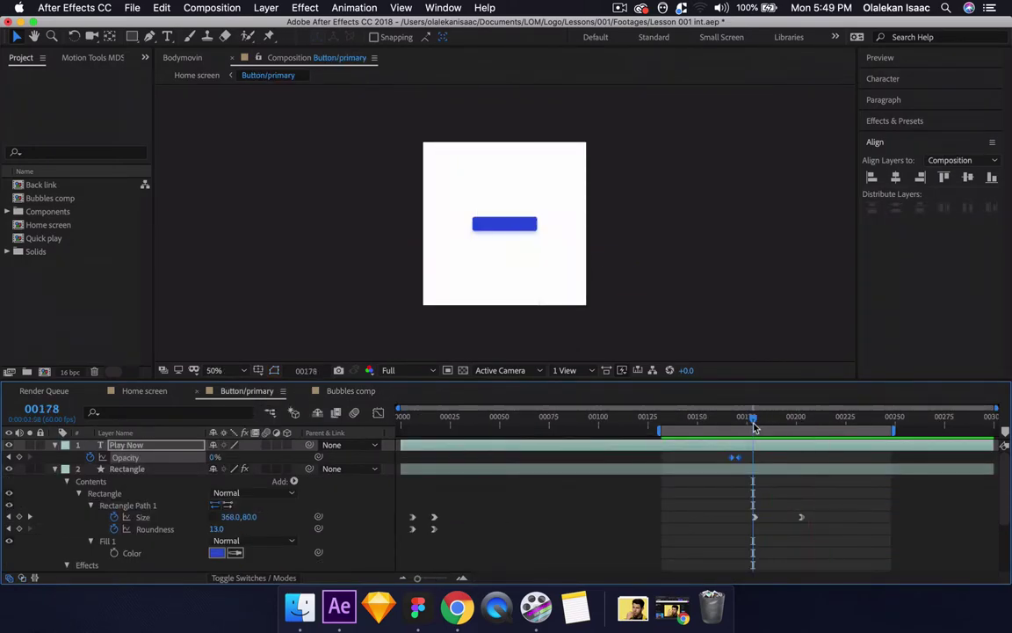
click(802, 517)
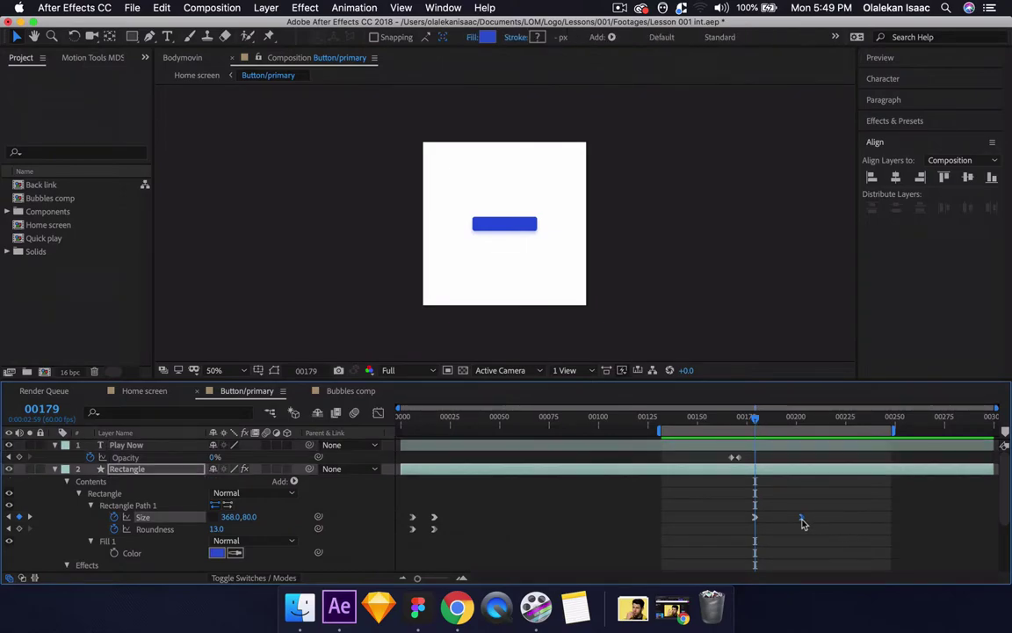
drag(801, 521, 835, 522)
click(144, 391)
key(space)
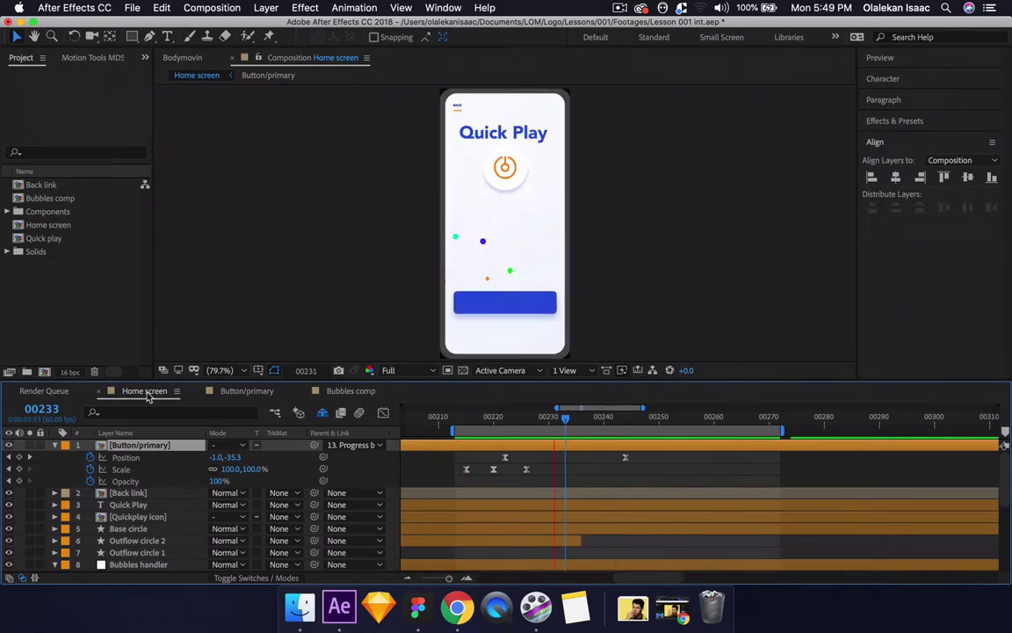
click(247, 391)
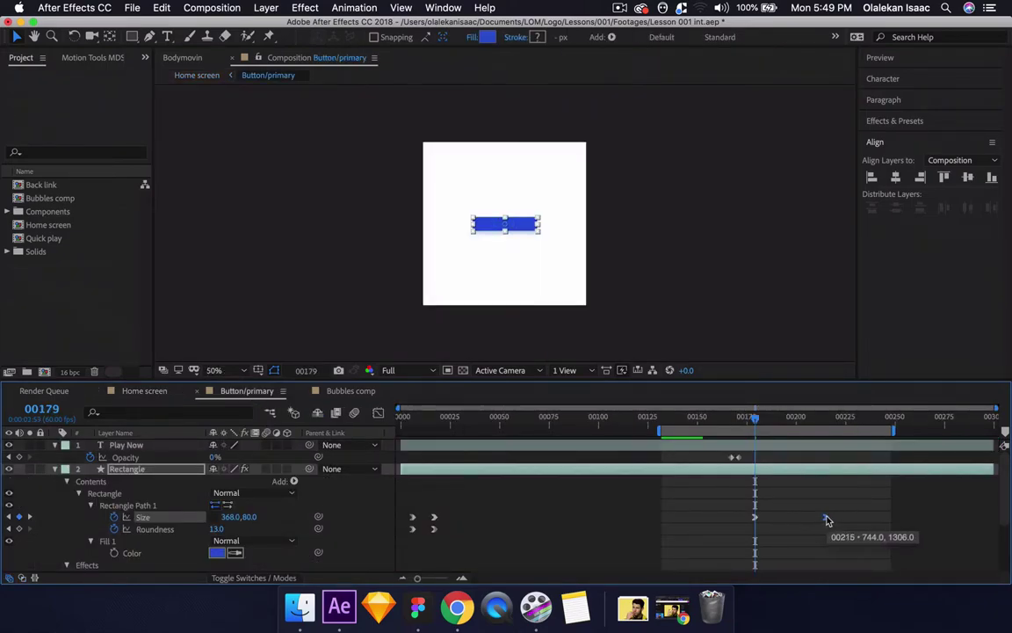
click(141, 391)
key(space)
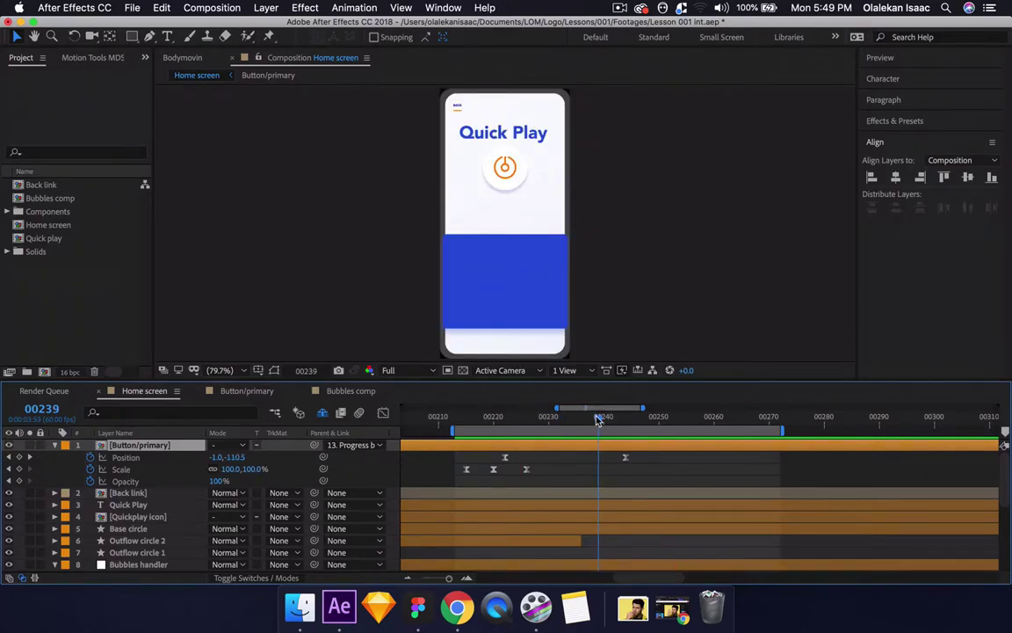
- Scrub the Home screen from frame 239 to 243 to examine how the expanding button approaches the title and icon
mouse_move(597, 419)
mouse_down()
mouse_move(626, 420)
mouse_move(609, 419)
mouse_up()
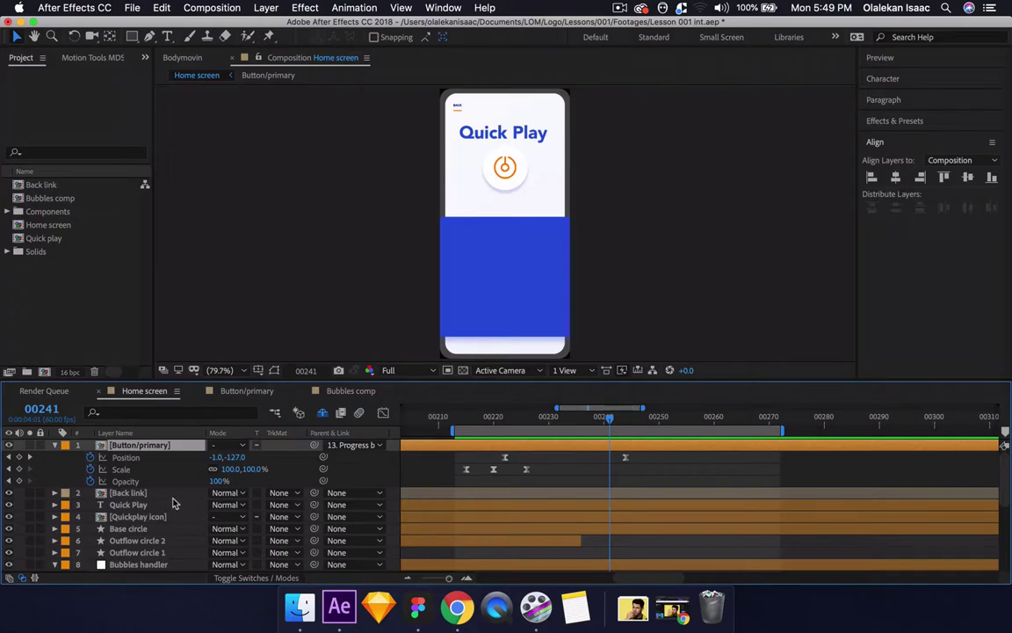
scroll(172, 501, down, 5)
scroll(173, 502, down, 1)
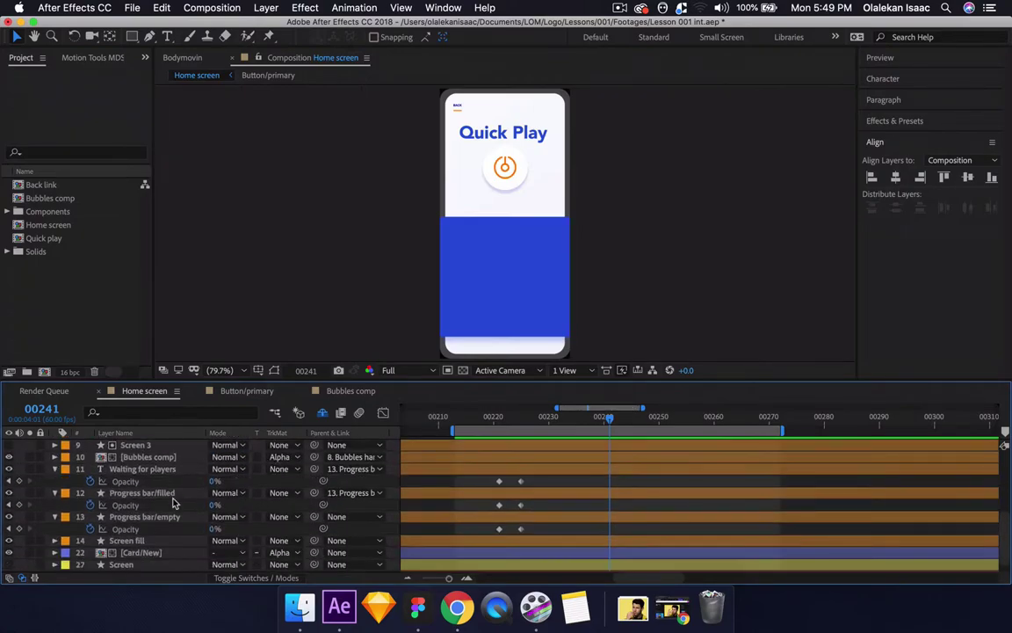
mouse_move(608, 419)
mouse_down()
mouse_move(553, 421)
mouse_move(643, 422)
mouse_move(609, 422)
mouse_move(623, 423)
mouse_up()
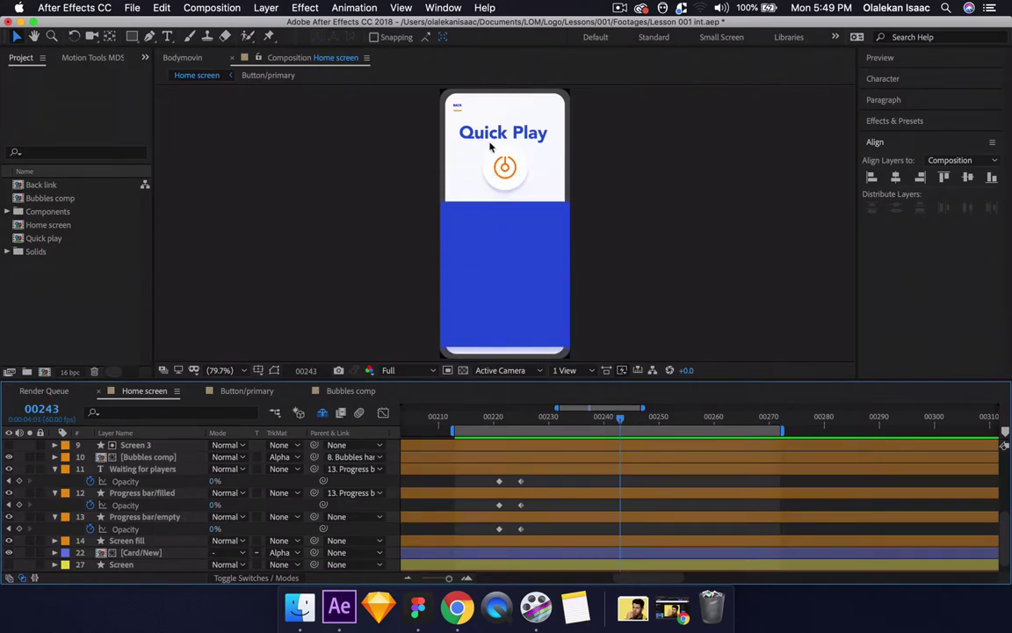
- Collapse the Button/primary layer's keyframed properties in the Home screen timeline
scroll(98, 564, up, 10)
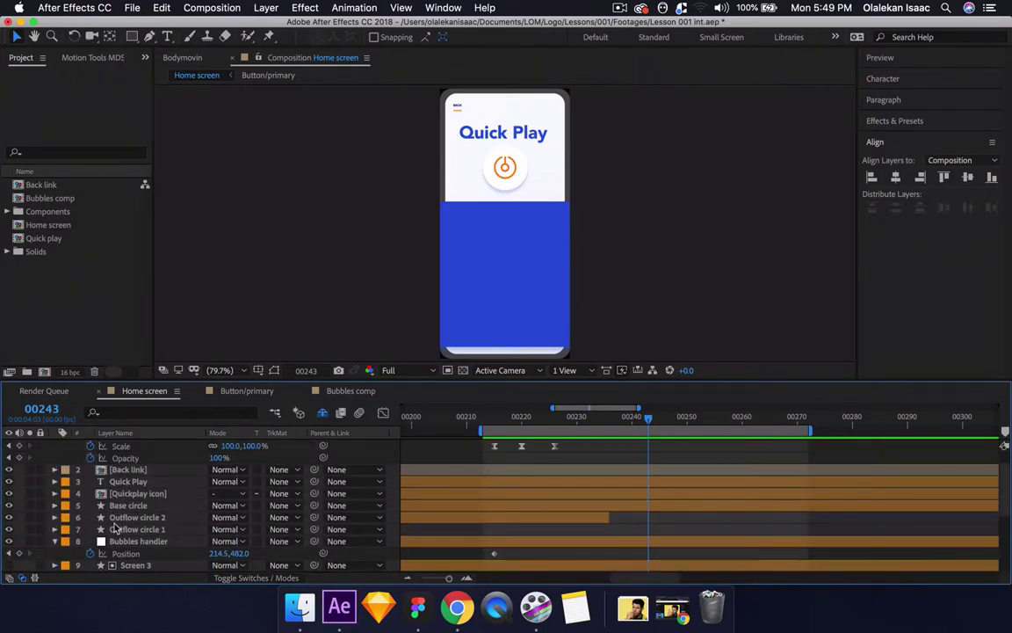
scroll(114, 536, up, 2)
click(54, 445)
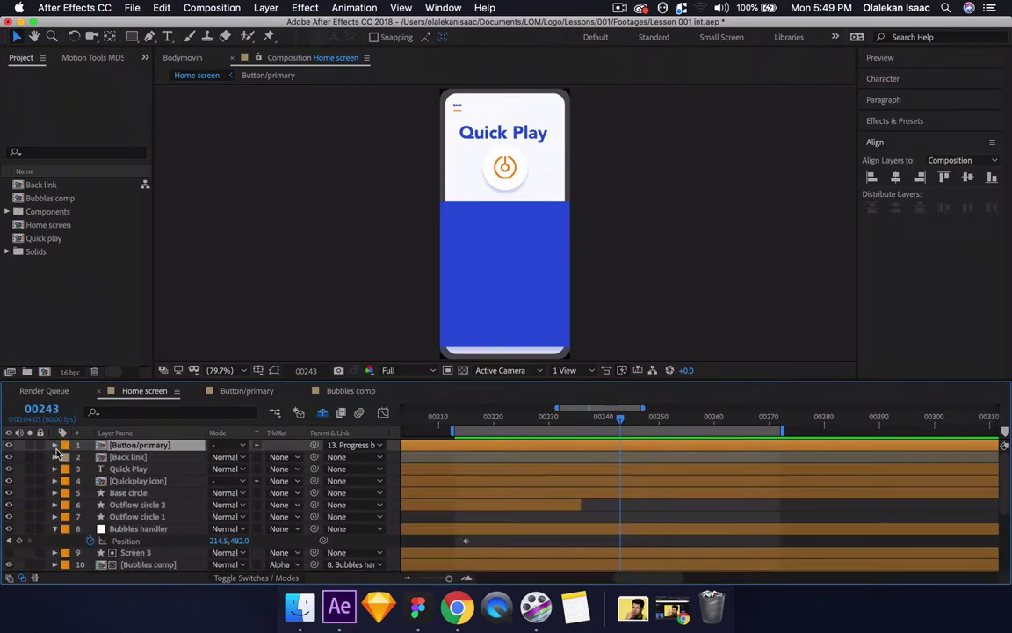
scroll(151, 501, down, 1)
click(138, 470)
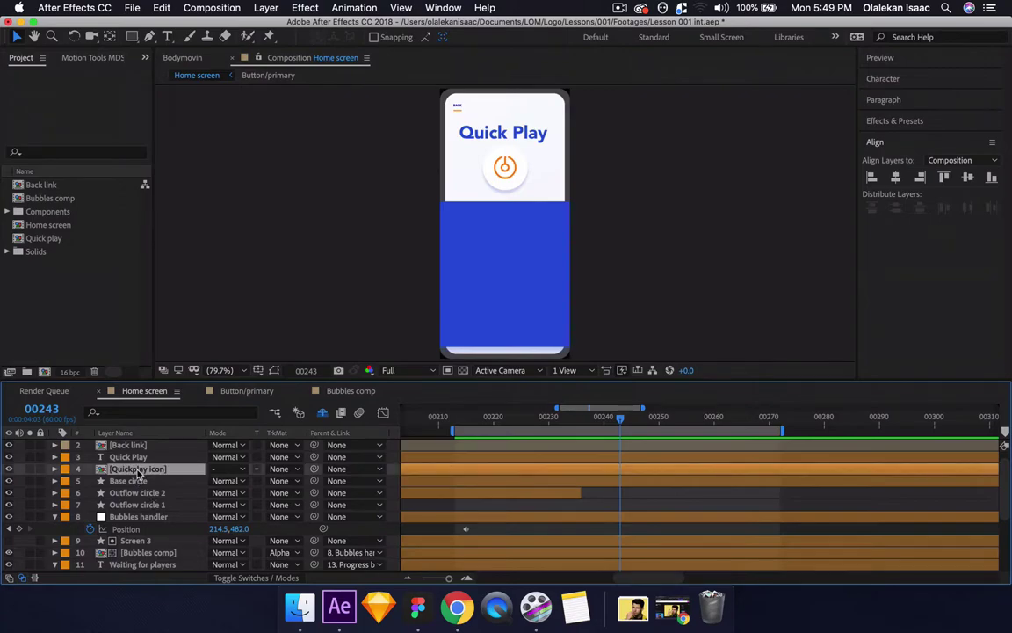
click(275, 370)
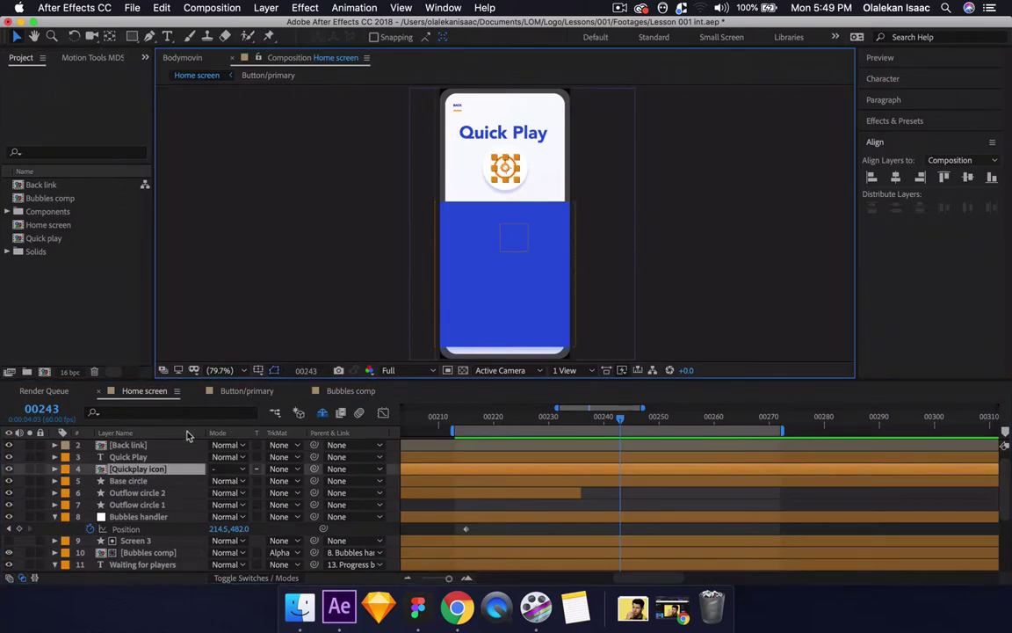
shift+click(156, 458)
shift+click(151, 482)
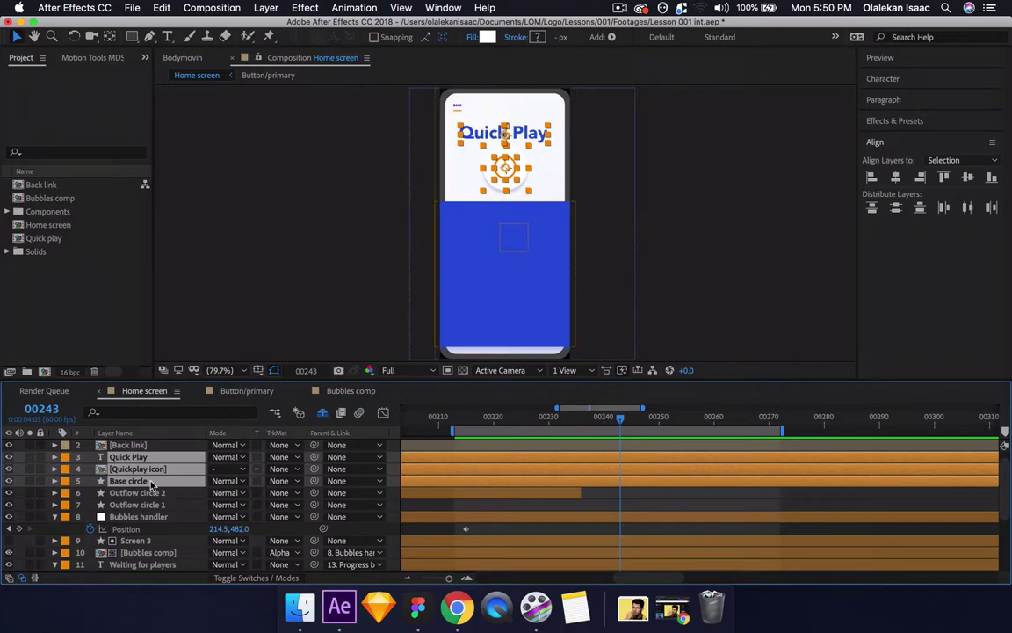
scroll(151, 483, up, 1)
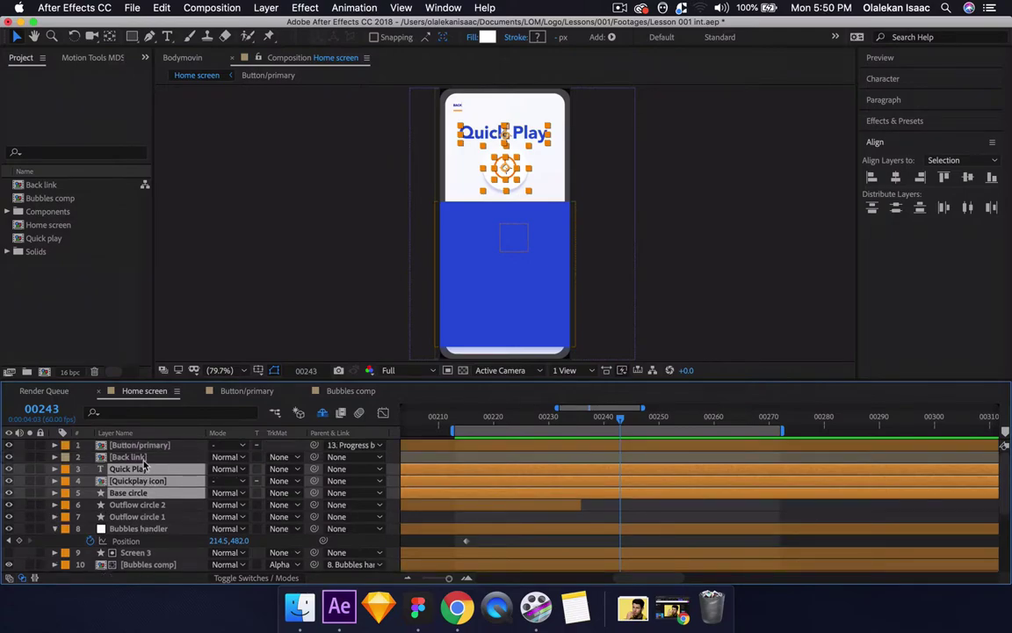
shift+click(145, 458)
click(392, 425)
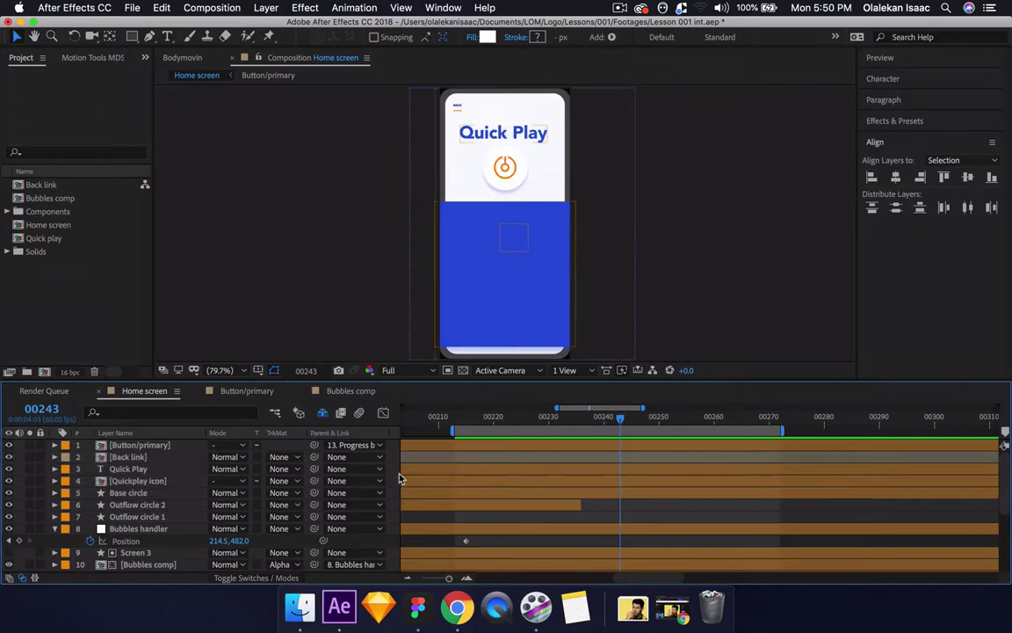
- Add a null object named "Top elements handle", centre its anchor point and place it between the Quick Play title and its icon
right_click(392, 425)
mouse_move(428, 435)
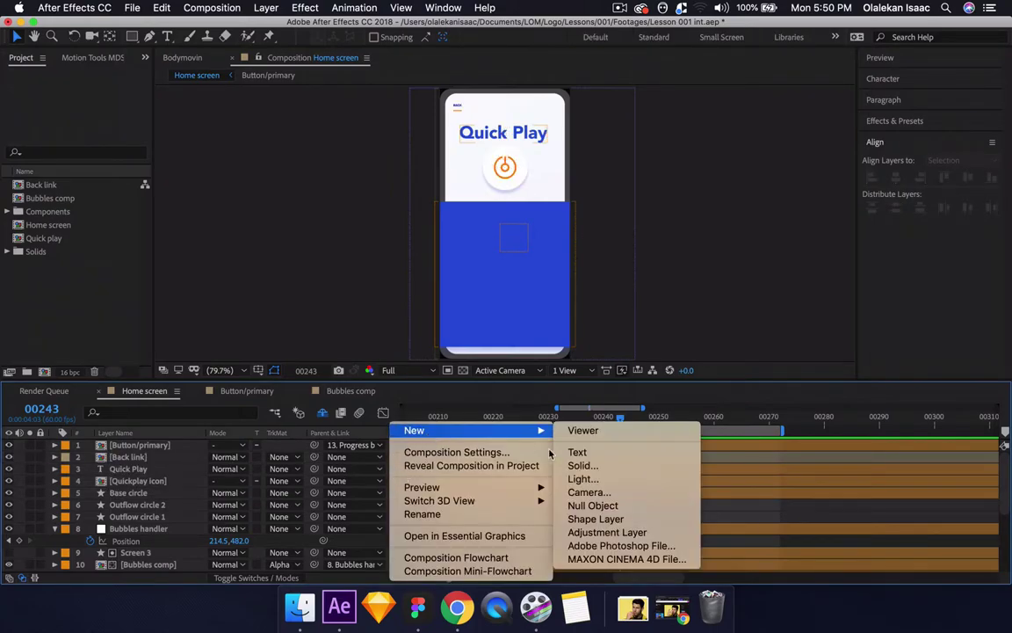
click(591, 503)
key(Return)
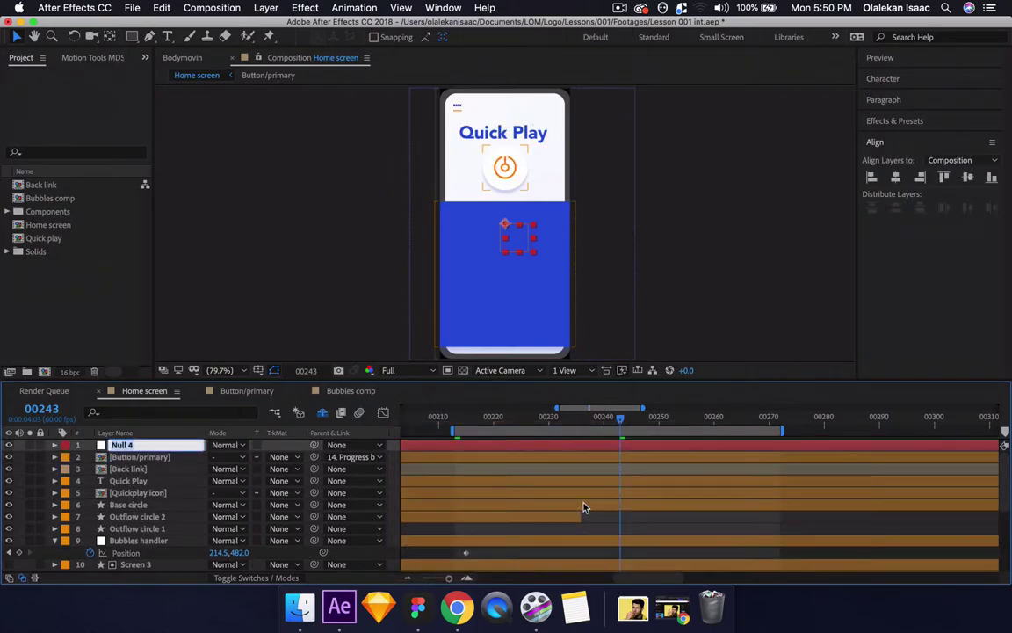
text(Top eleme)
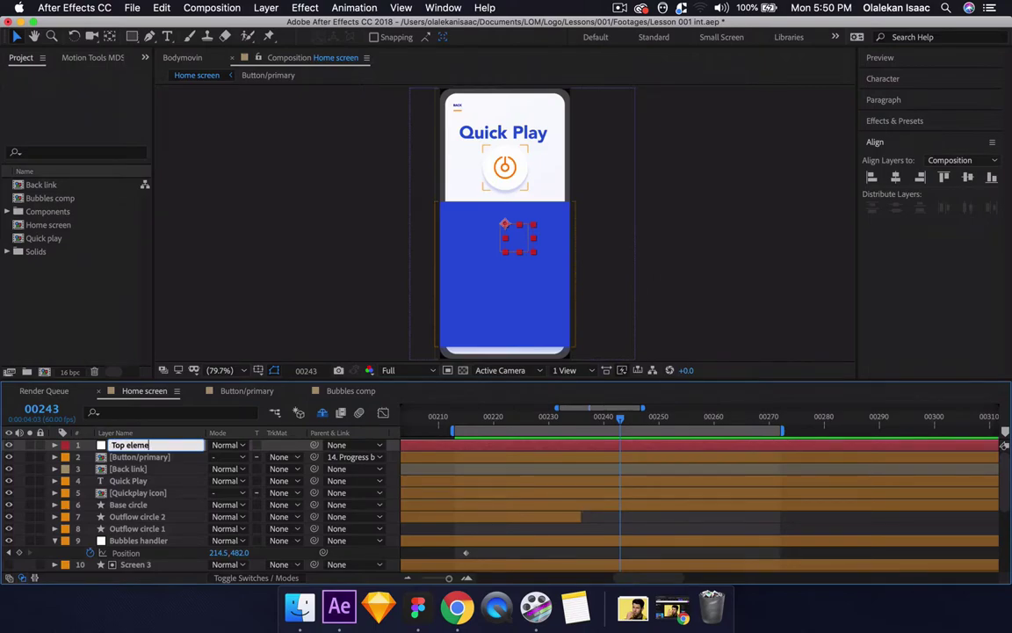
text(nts handle)
key(Return)
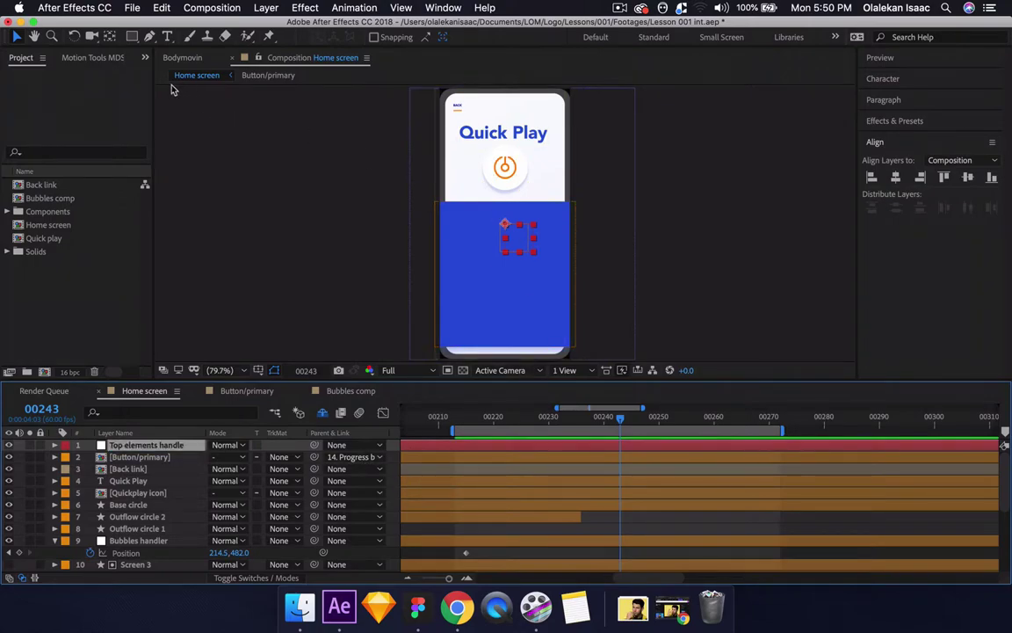
click(112, 59)
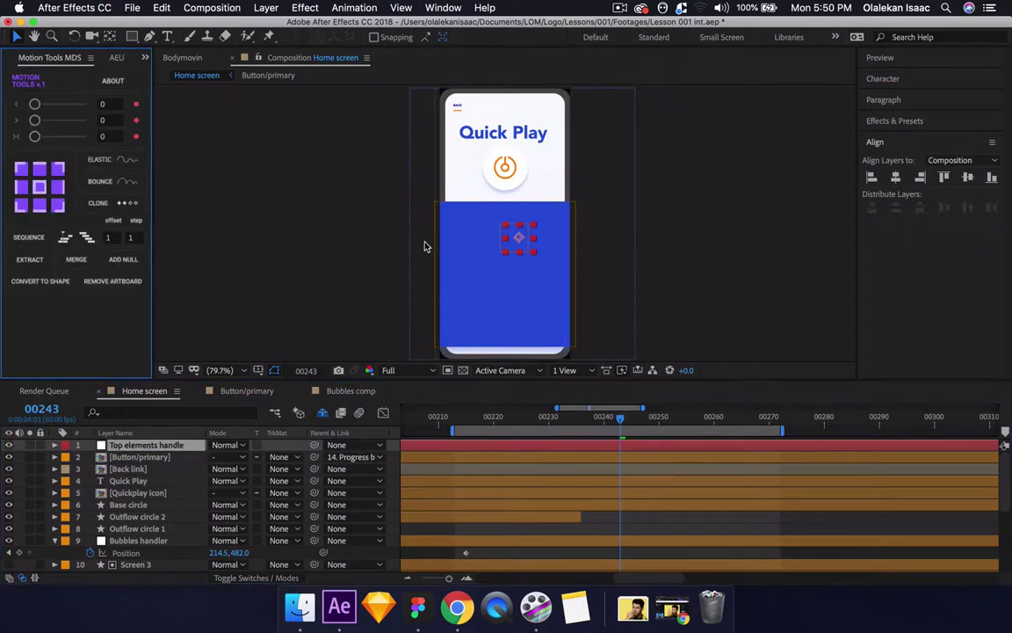
drag(518, 240, 501, 154)
- Parent the Back link, Quick Play, Quickplay icon, Base circle and both Outflow circle layers to the Top elements handle null
click(130, 469)
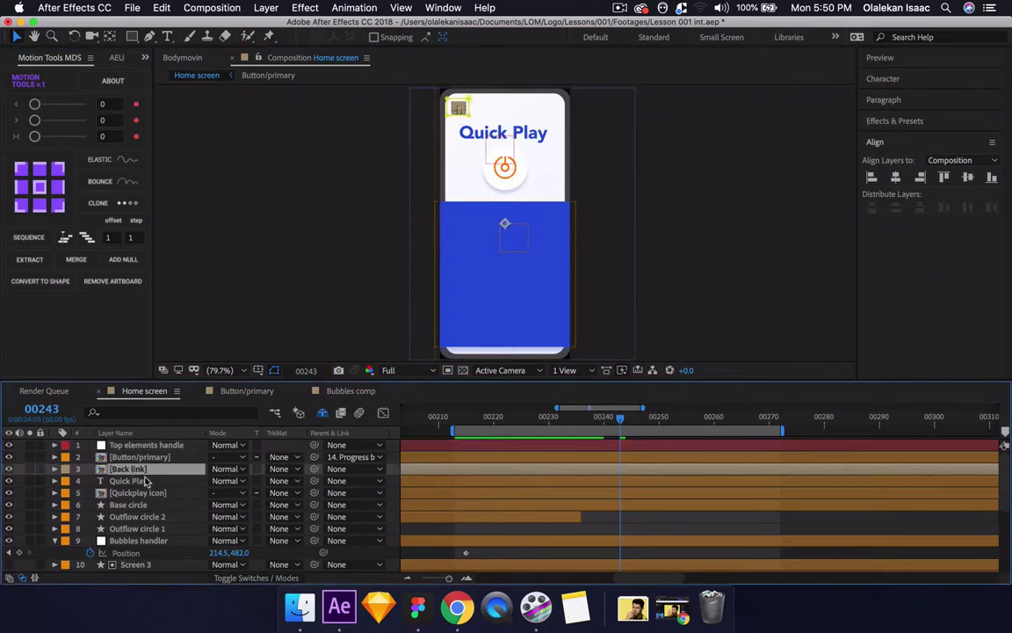
shift+click(144, 504)
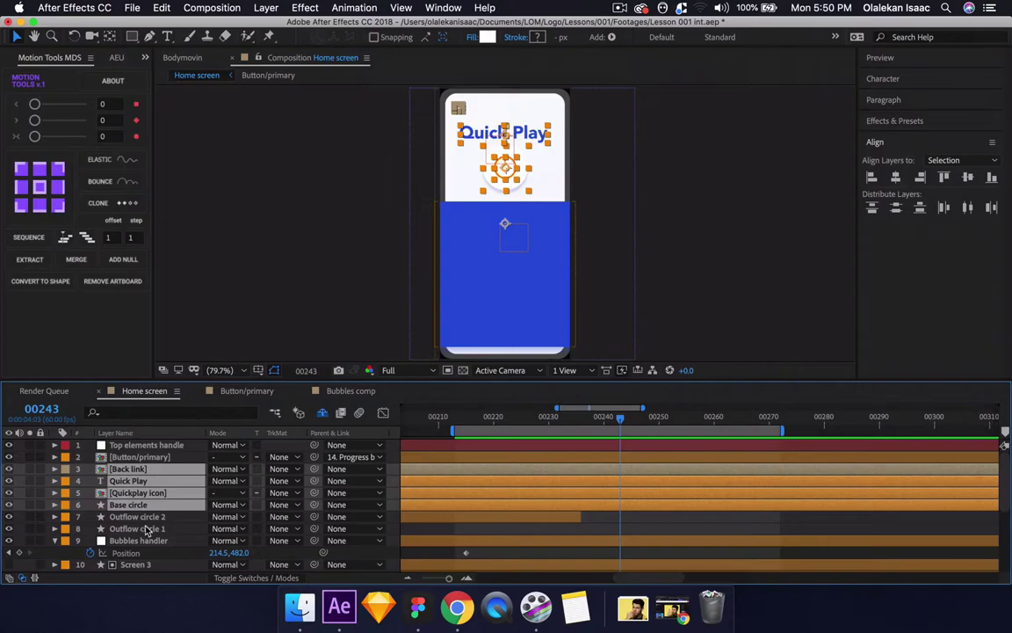
shift+click(147, 531)
drag(314, 505, 172, 447)
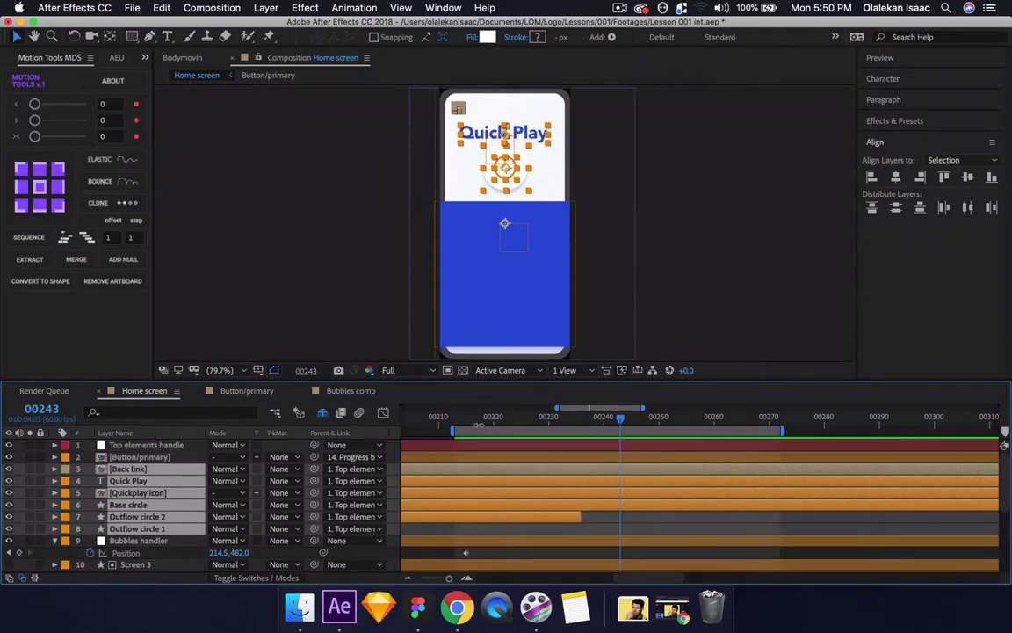
- Trim the start of the Top elements handle layer to frame 214
click(459, 419)
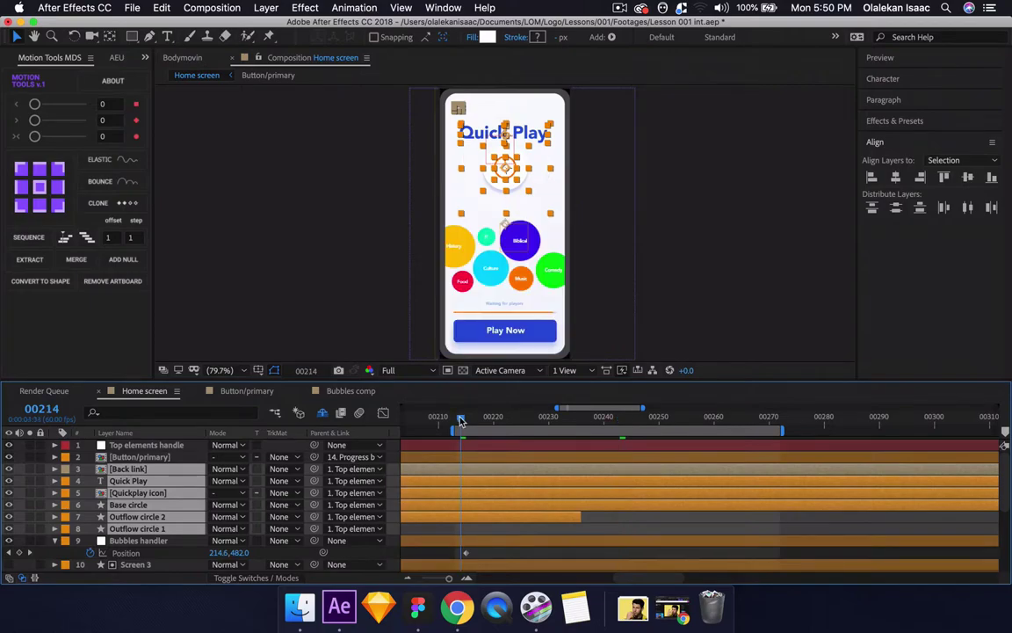
click(470, 447)
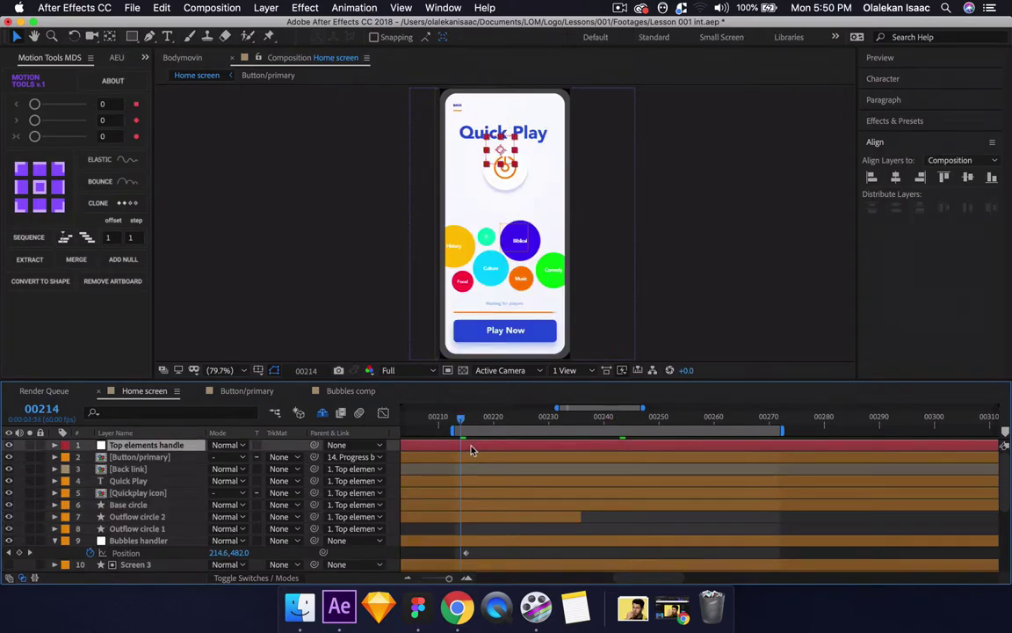
key(alt+bracketleft)
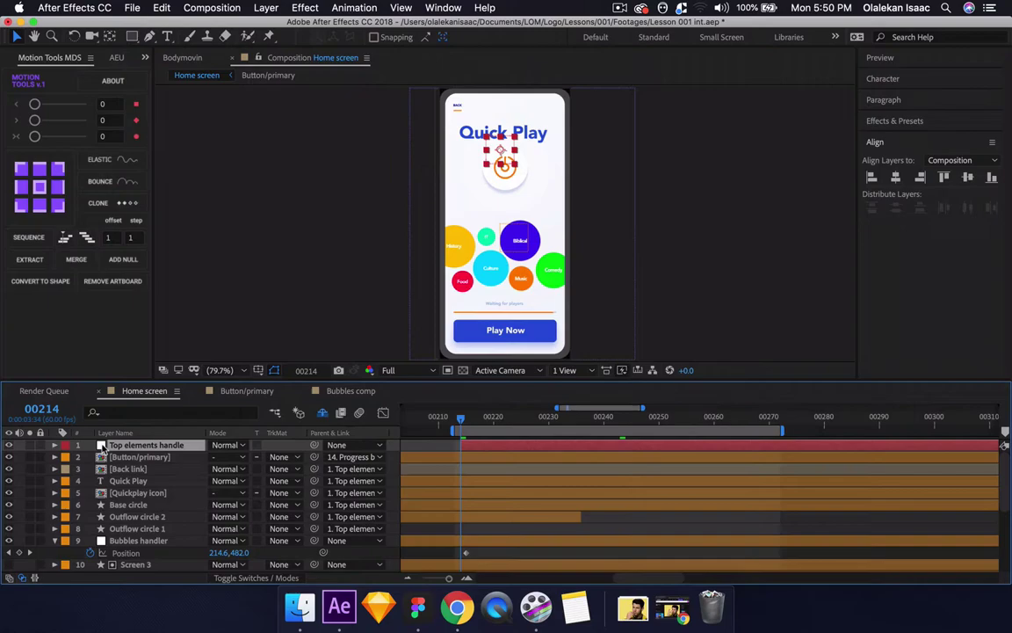
- Set the Top elements handle layer's label colour to Orange and return to the Home screen composition view
double_click(101, 445)
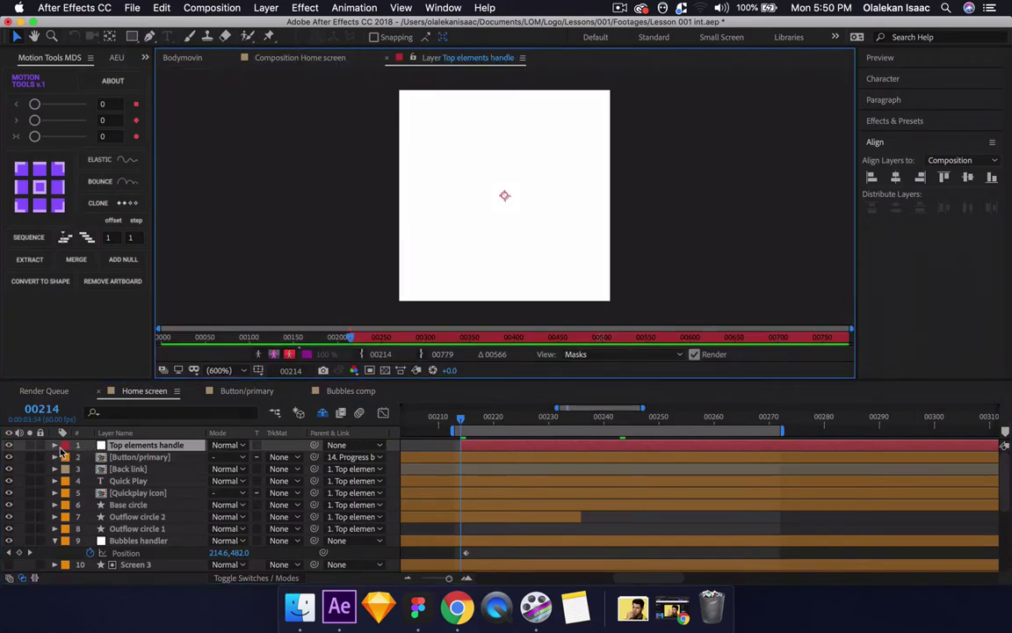
click(62, 446)
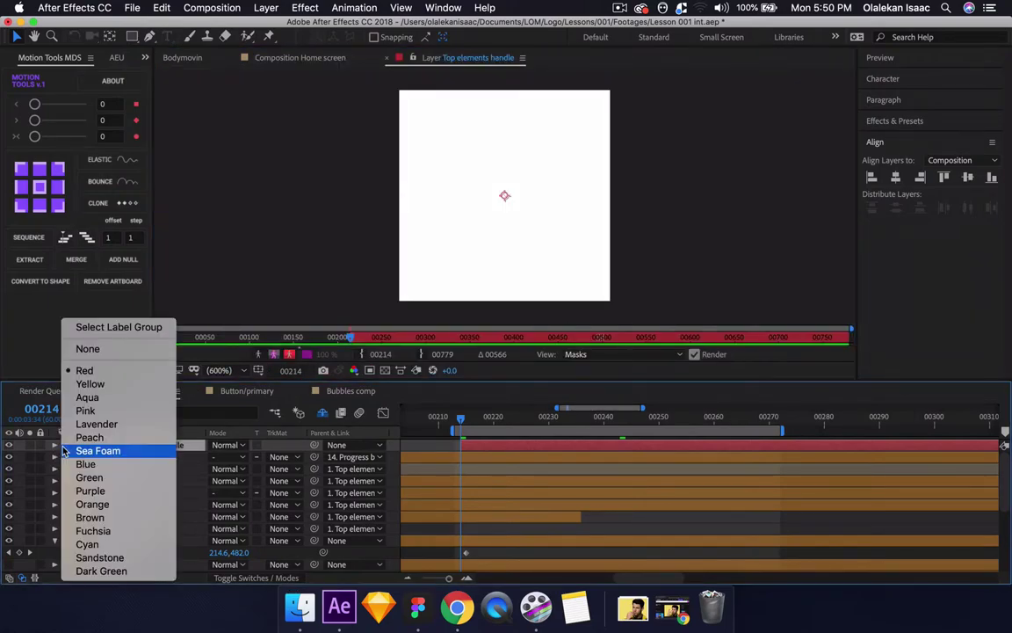
click(92, 505)
click(304, 59)
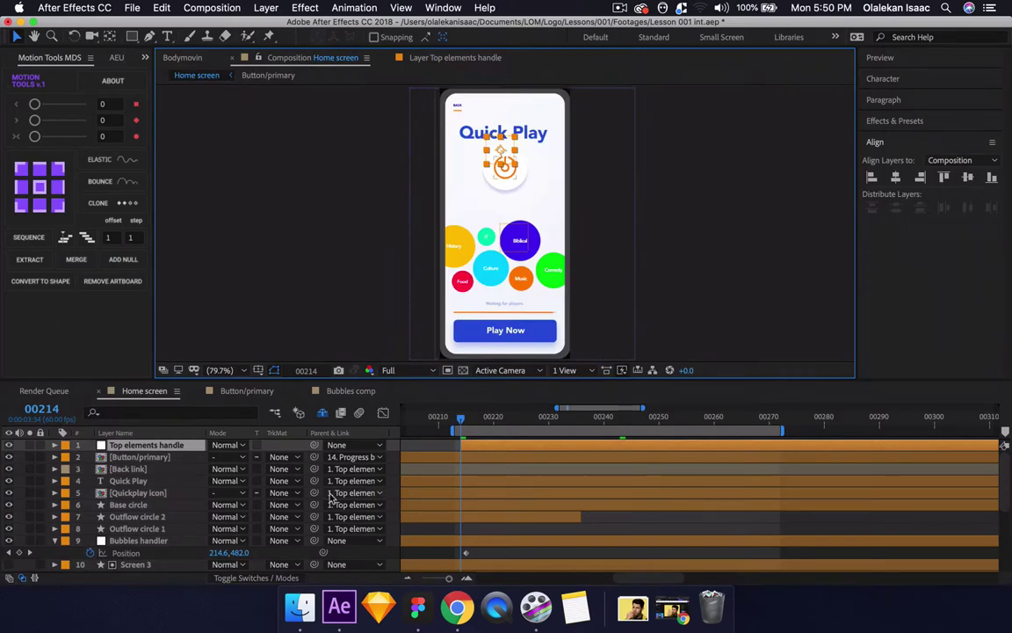
- Start position keyframing on the Top elements handle and place its first keyframe at frame 243
key(p)
click(92, 457)
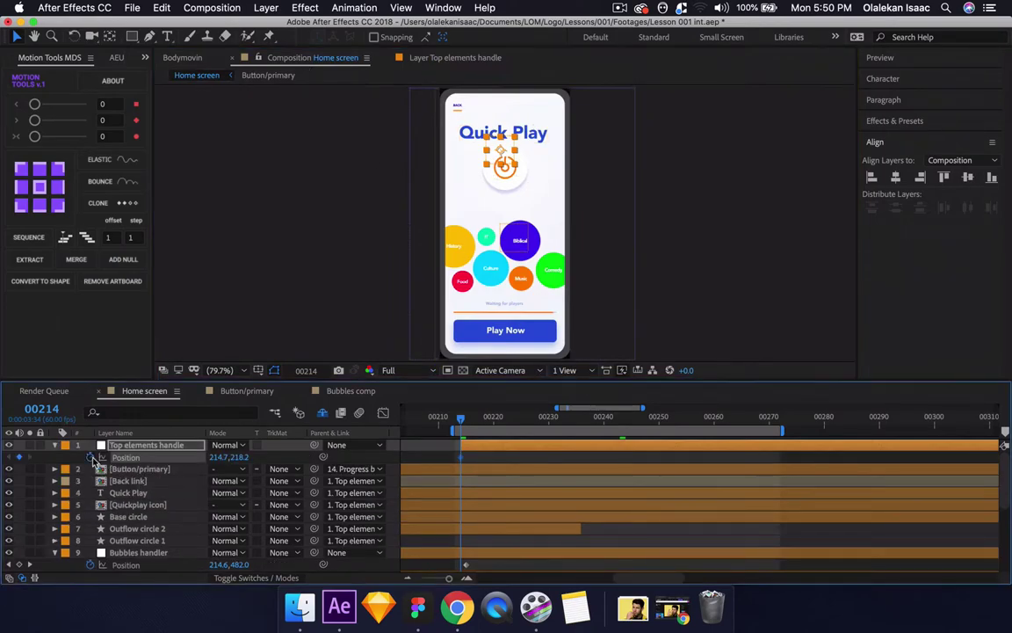
drag(460, 420, 620, 428)
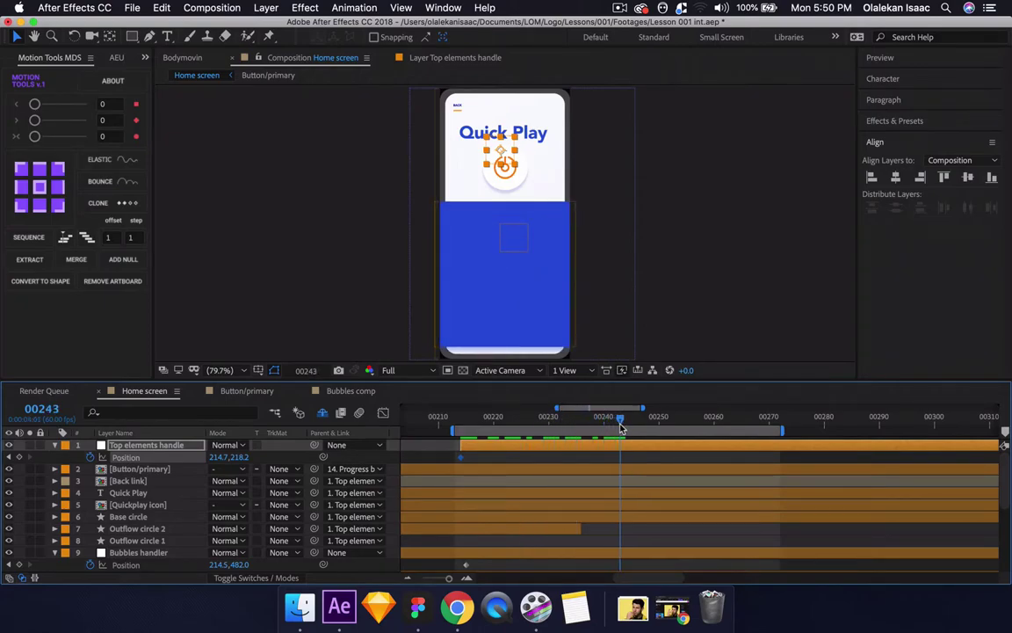
drag(462, 458, 687, 429)
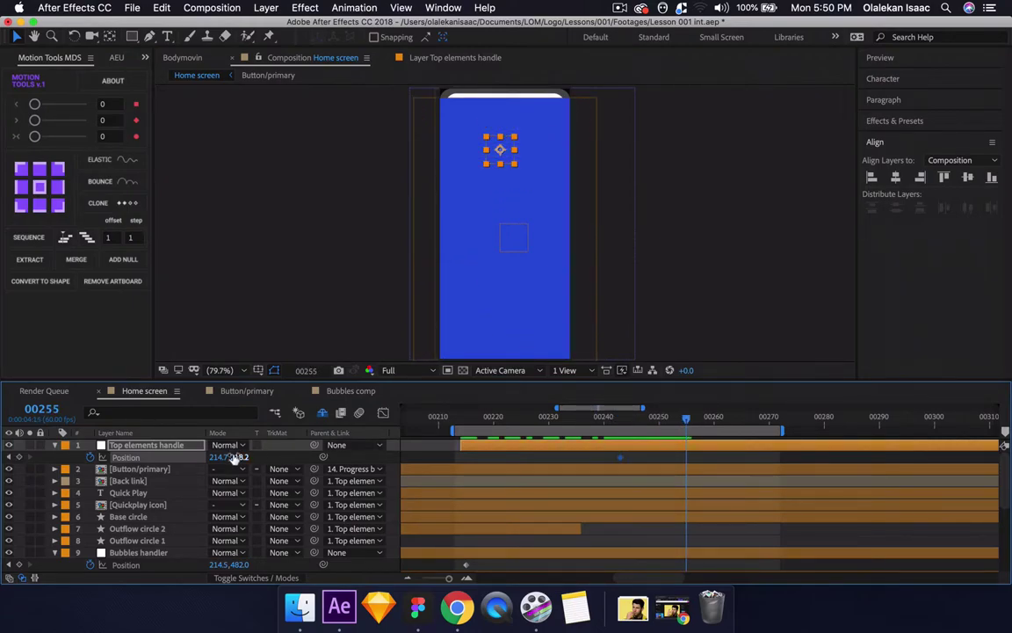
- Raise the Top elements handle to 214.7, -61.8 at frame 255 and ease both position keyframes with Keyframe Assistant
drag(233, 456, 132, 395)
drag(121, 355, 95, 344)
drag(603, 453, 700, 463)
right_click(685, 459)
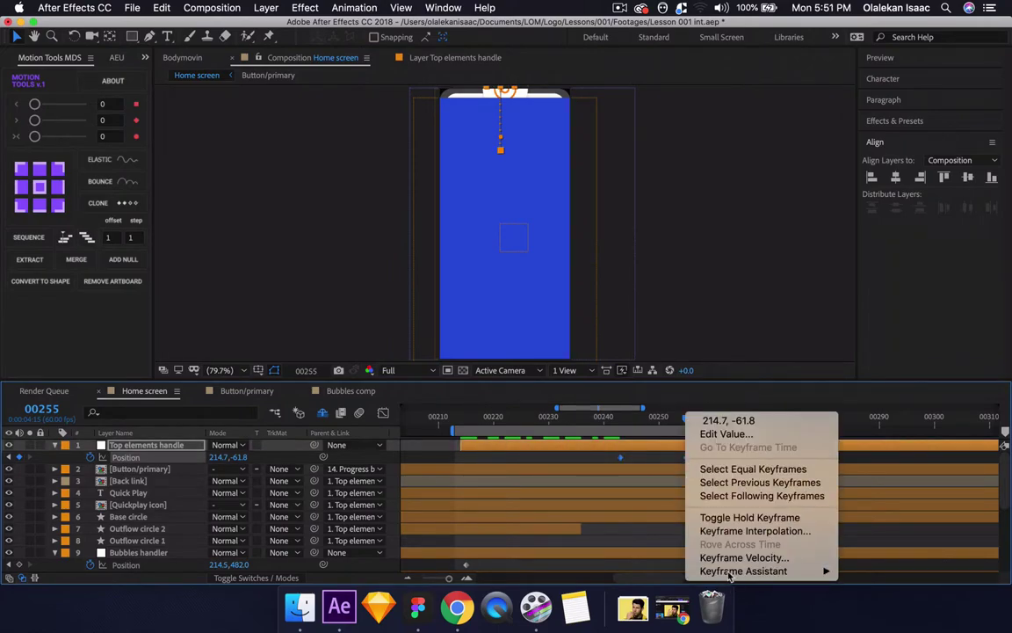
mouse_move(746, 570)
click(537, 503)
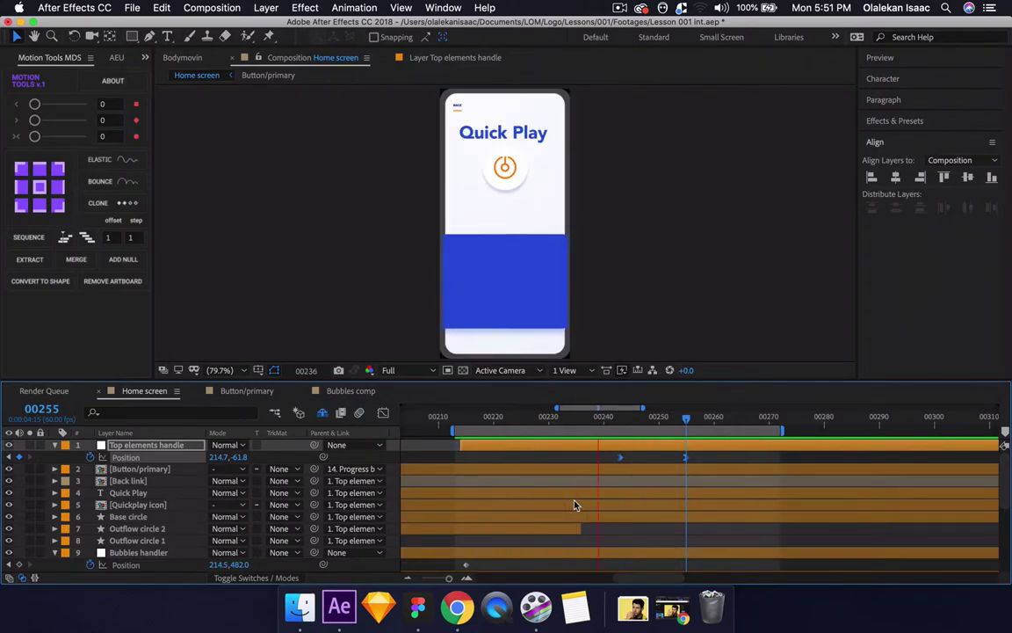
key(space)
- Add 100% opacity keyframes at frame 243 to the Button/primary, Back link, Quick Play and Quickplay icon layers
mouse_move(615, 422)
mouse_down()
mouse_move(591, 422)
mouse_move(631, 425)
mouse_up()
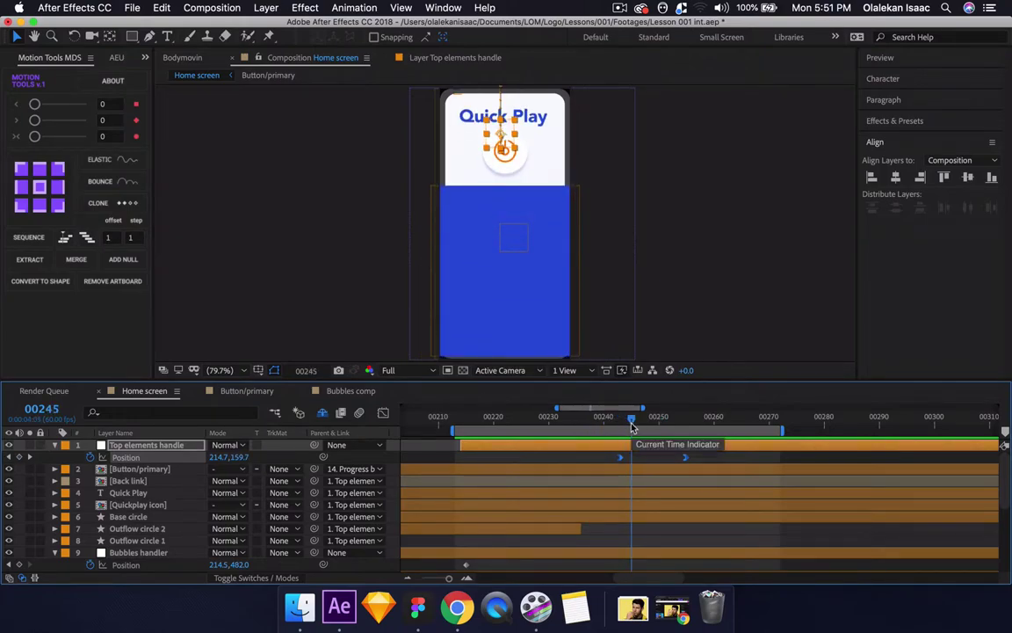
key(shift+t)
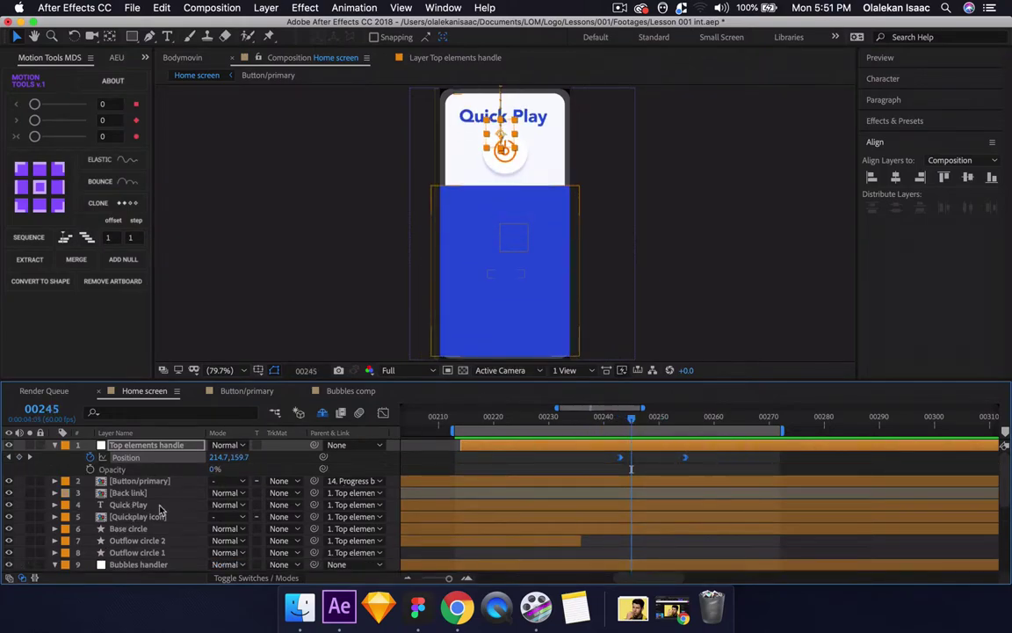
click(141, 480)
shift+click(150, 516)
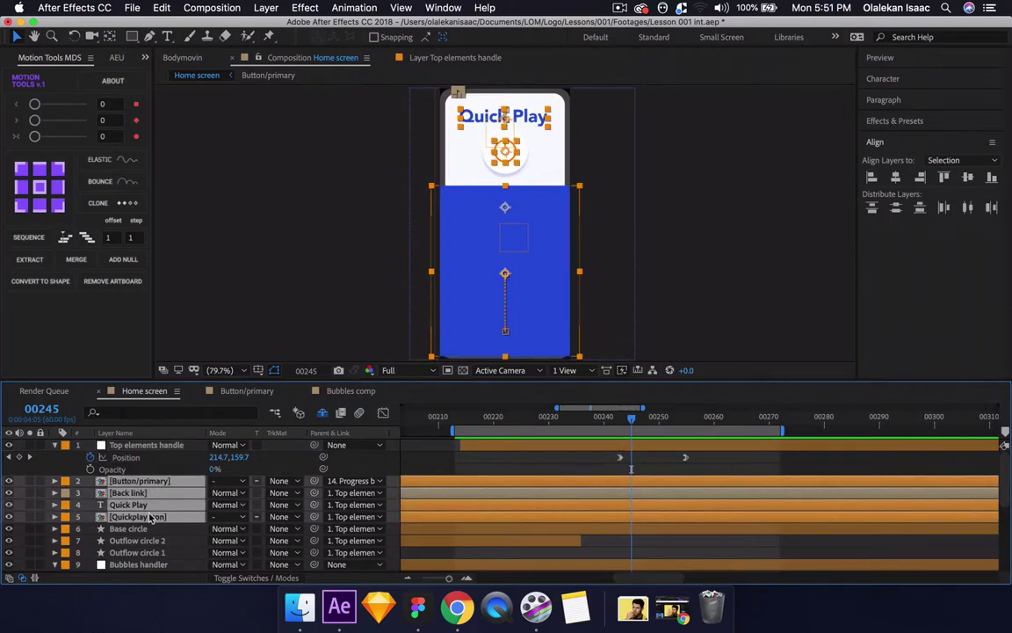
key(t)
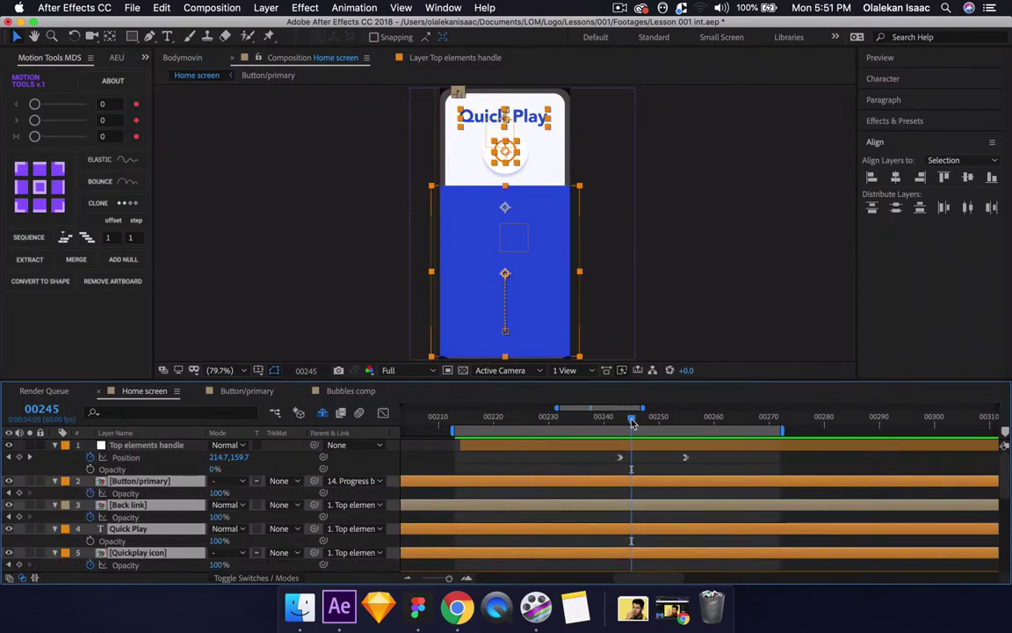
key(Page_Up)
key(Page_Up)
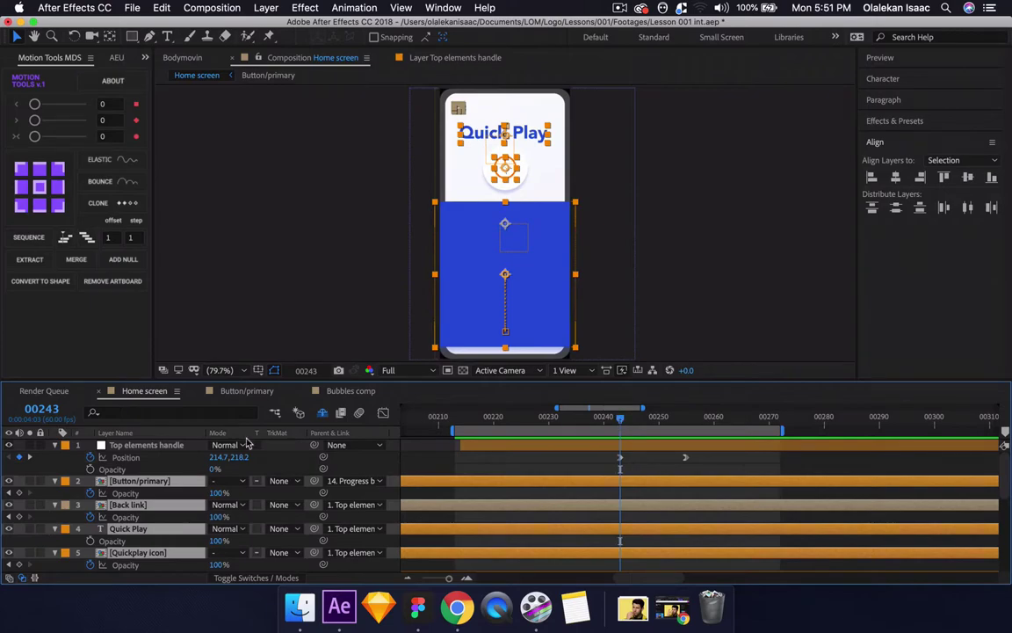
click(20, 493)
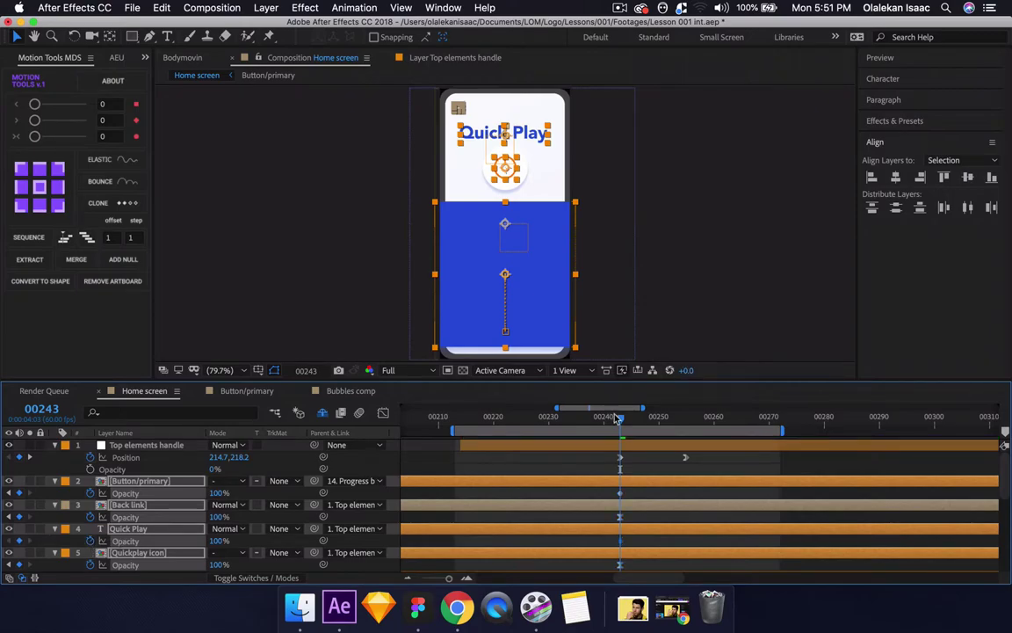
- Keyframe the opacity of the four selected layers to 0% at frame 247
drag(620, 421, 643, 423)
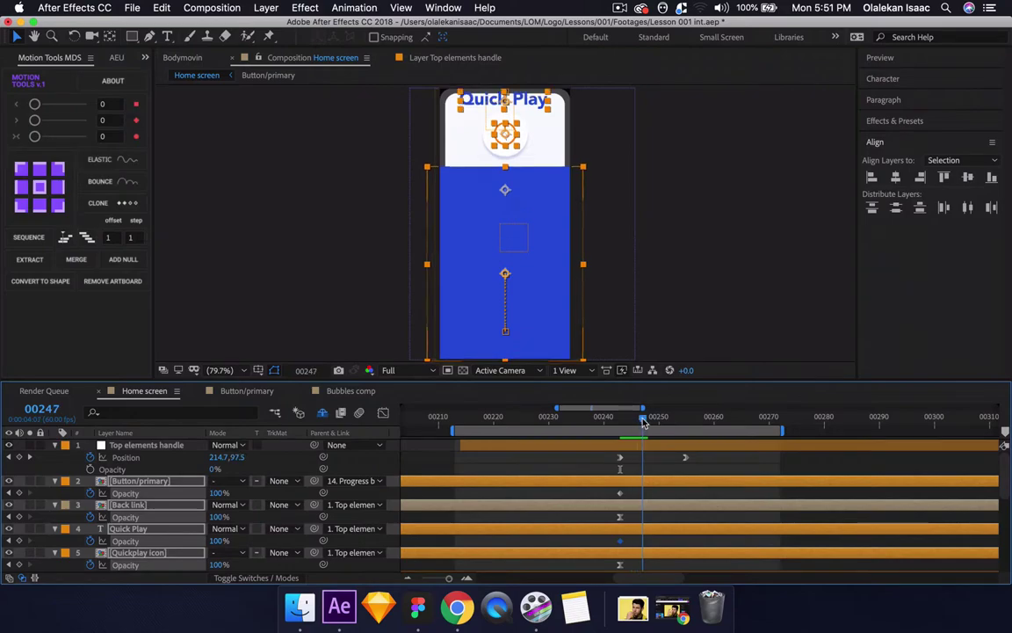
click(19, 493)
click(218, 493)
text(0)
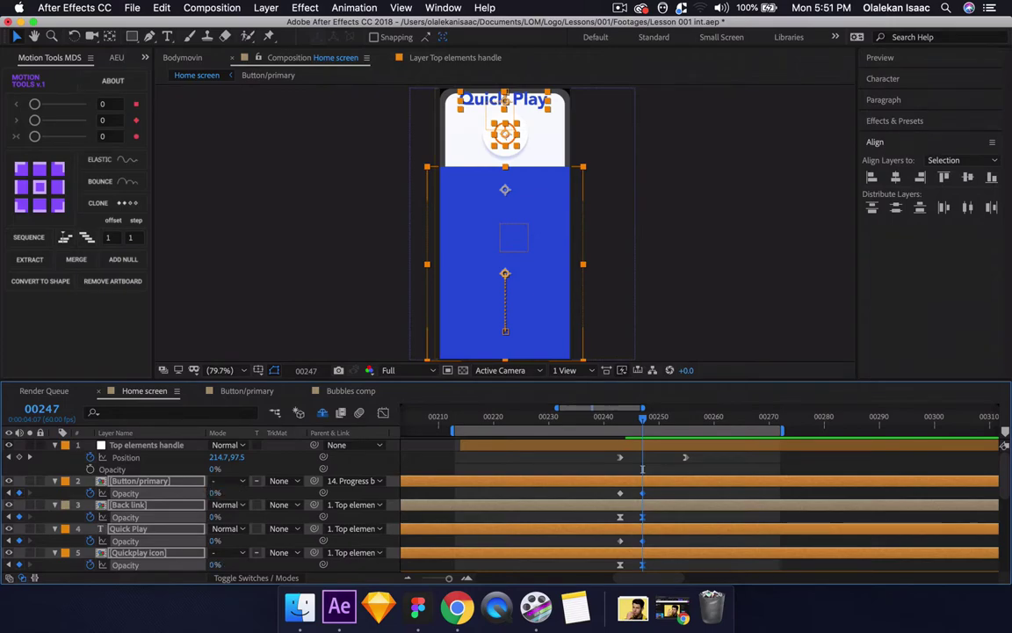
key(Return)
- Delete the Button/primary layer's opacity keyframes at frames 243 and 247
scroll(514, 507, right, 2)
scroll(514, 507, down, 1)
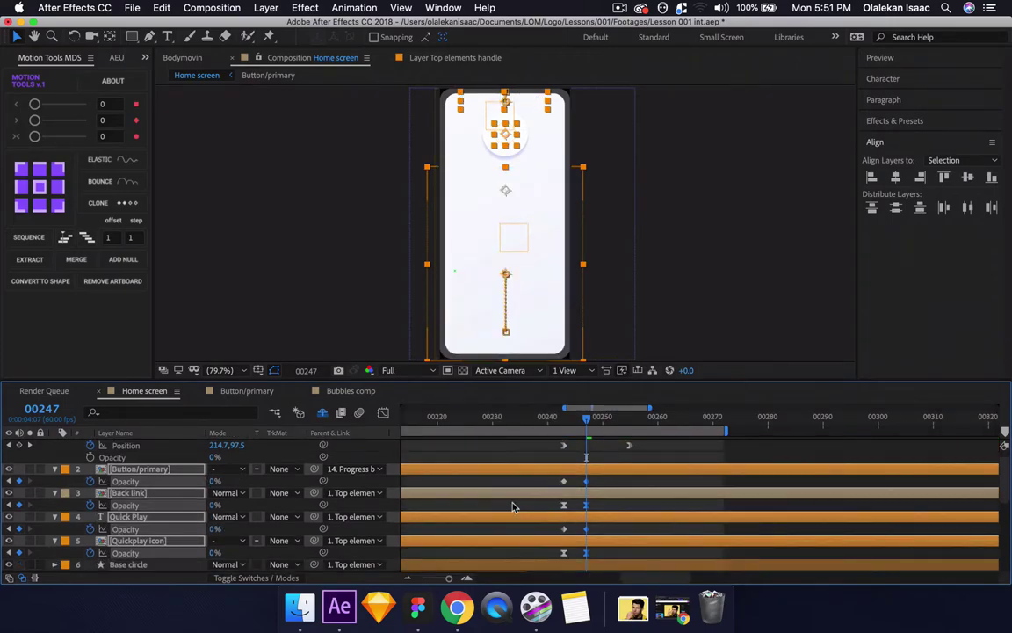
click(565, 419)
mouse_move(565, 419)
mouse_down()
mouse_move(581, 425)
mouse_move(567, 422)
mouse_up()
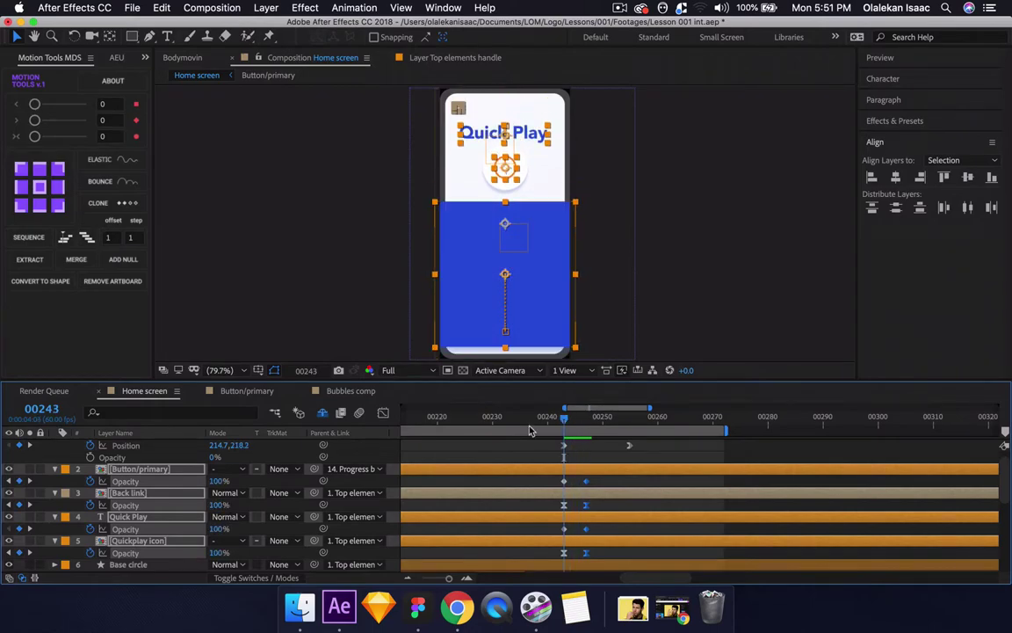
scroll(323, 495, down, 5)
scroll(323, 494, up, 6)
scroll(323, 495, right, 1)
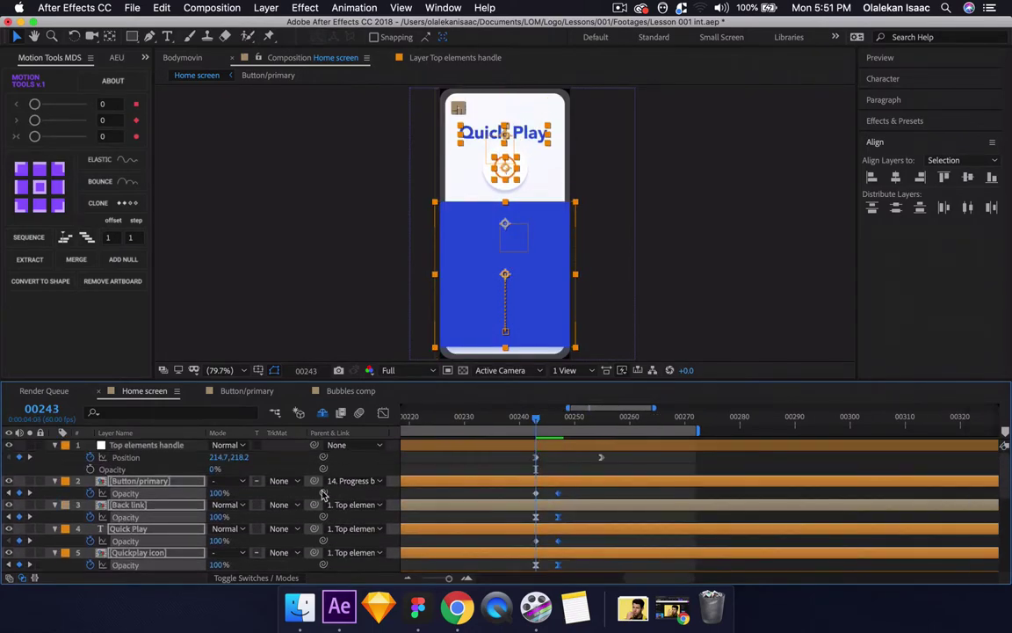
drag(515, 488, 570, 499)
key(Delete)
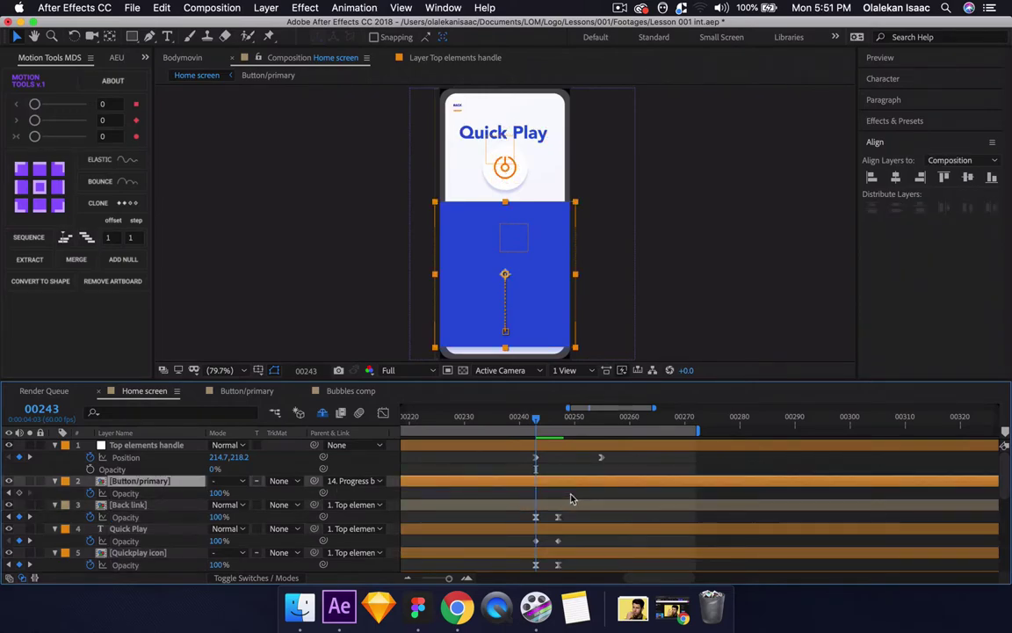
- Stagger the fades by shifting Quick Play's opacity keyframes to frames 245 and 249 and the Quickplay icon's to 248 and 252
scroll(572, 496, down, 1)
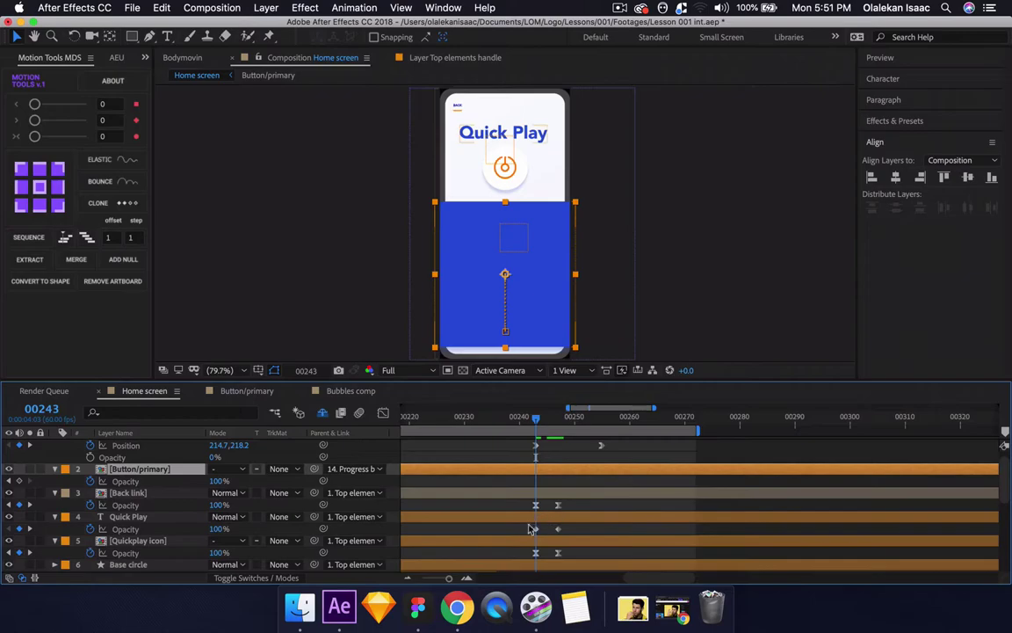
drag(531, 526, 567, 534)
mouse_move(536, 423)
mouse_down()
mouse_move(557, 426)
mouse_move(542, 424)
mouse_up()
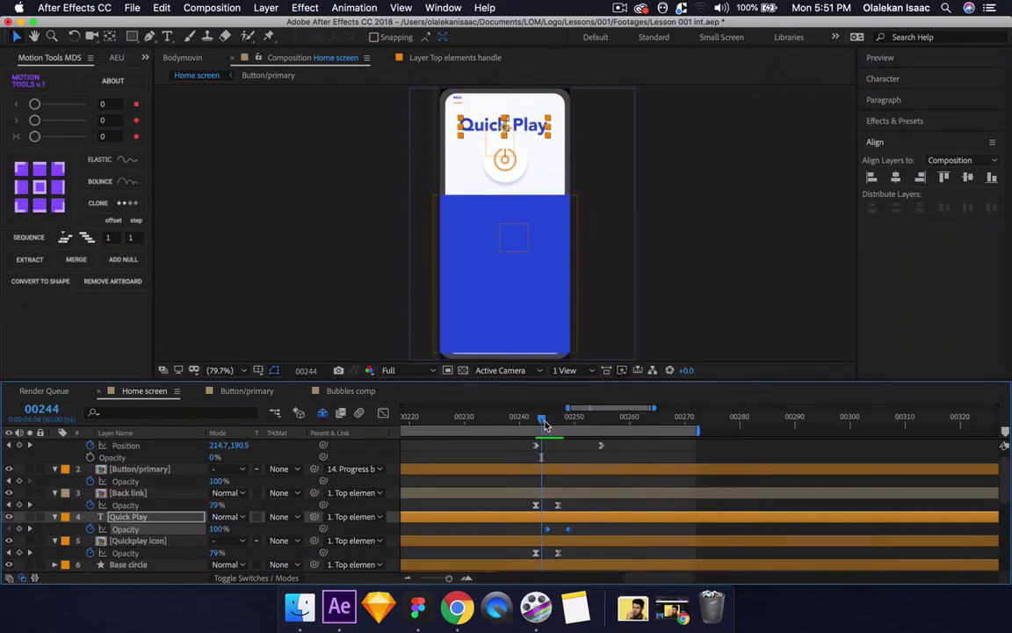
scroll(533, 492, down, 1)
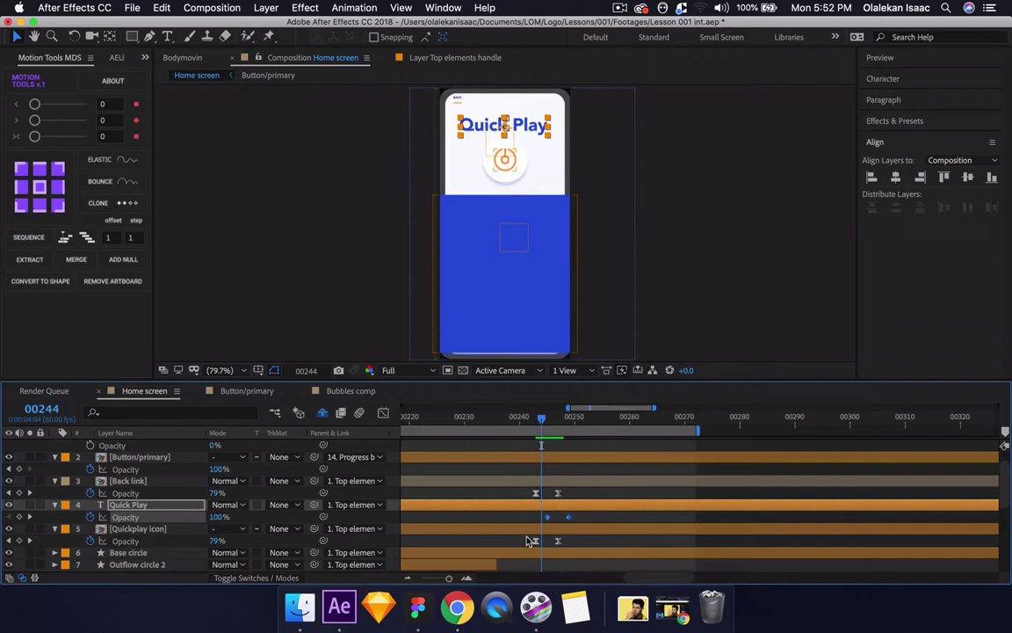
drag(530, 541, 585, 545)
scroll(584, 544, down, 3)
- Copy the Quickplay icon's two opacity keyframes and paste them onto the Base circle's opacity starting at frame 249
click(568, 519)
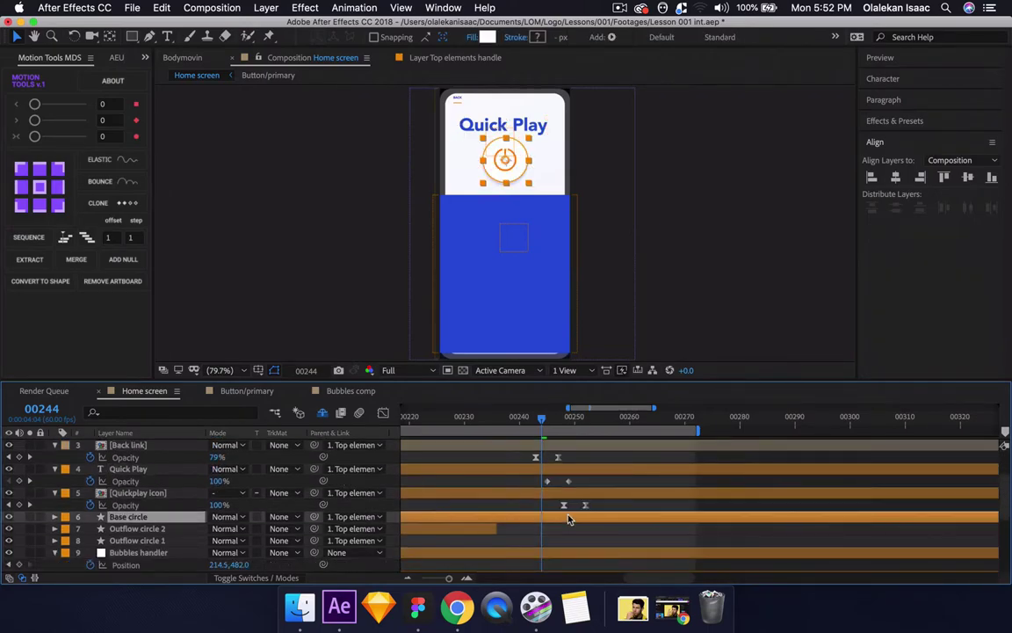
key(t)
drag(557, 508, 593, 508)
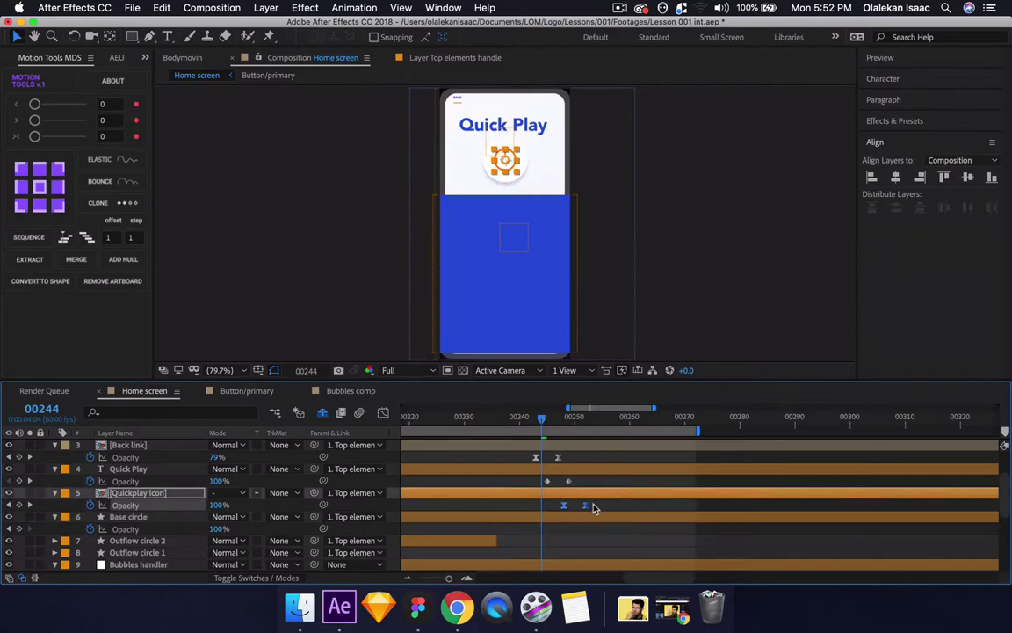
key(Page_Down)
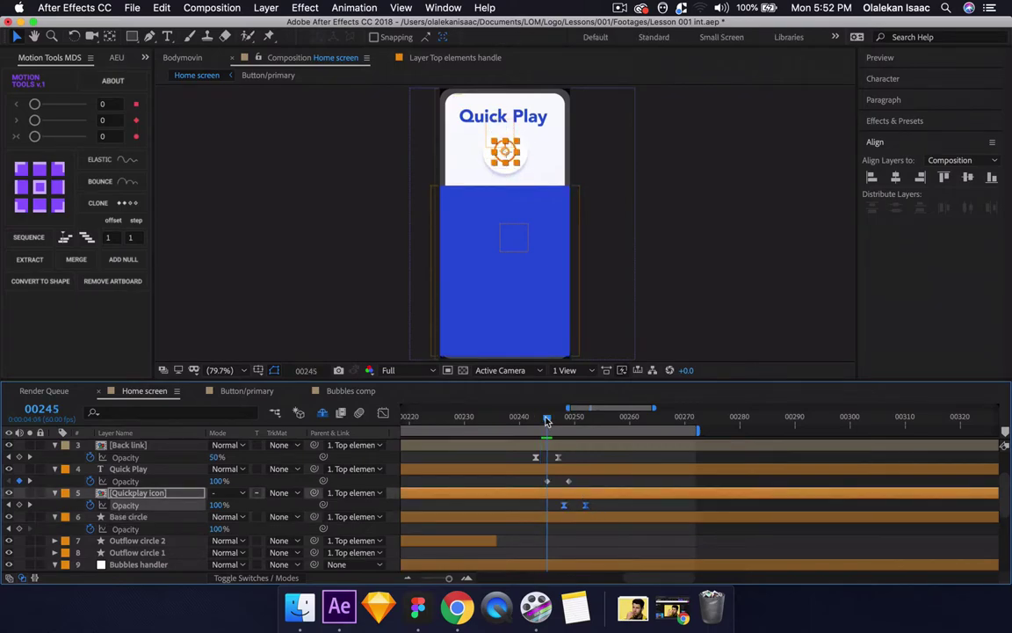
drag(548, 420, 559, 424)
drag(567, 426, 569, 425)
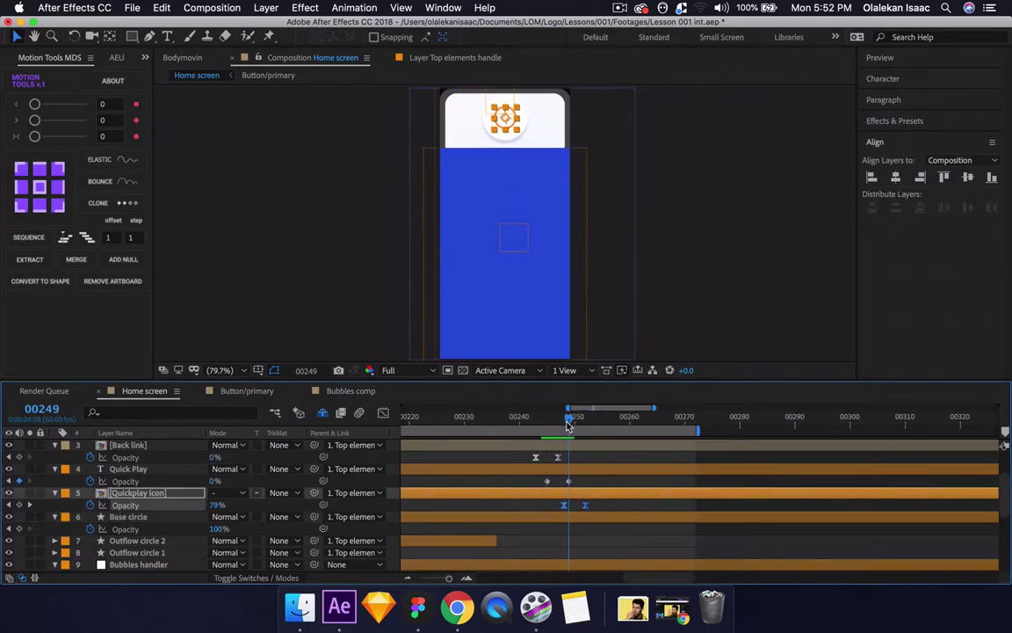
click(136, 517)
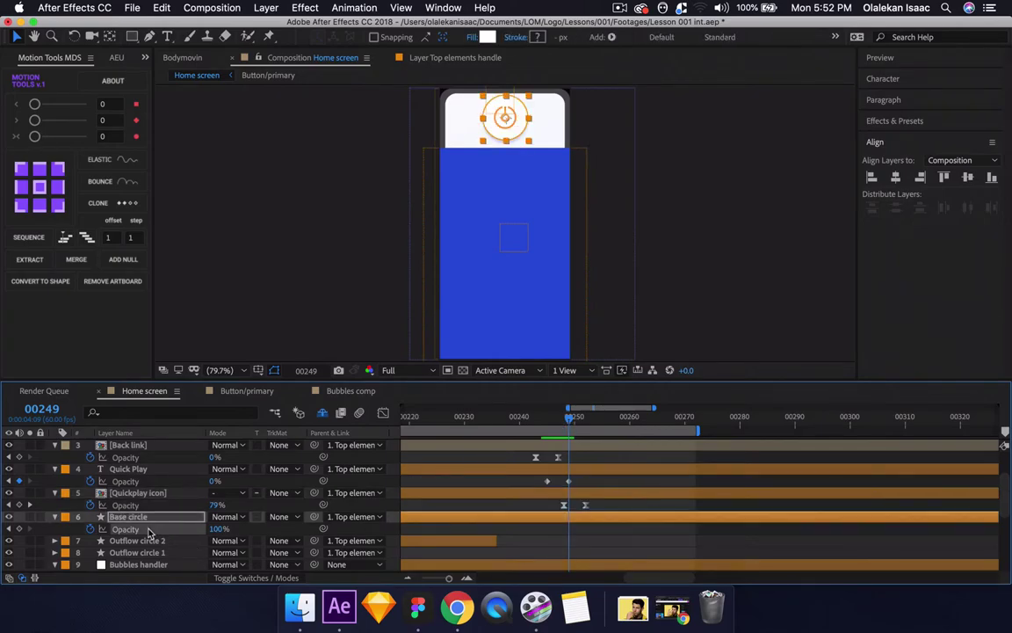
- Play back the Home screen transition to check the staggered fade of the top elements
key(space)
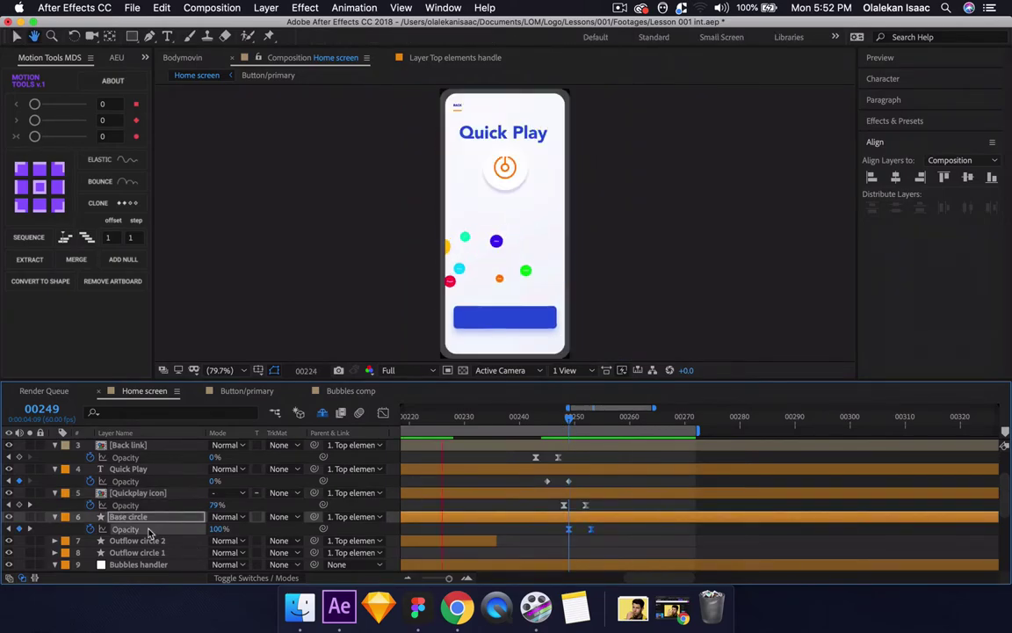
key(space)
key(space)
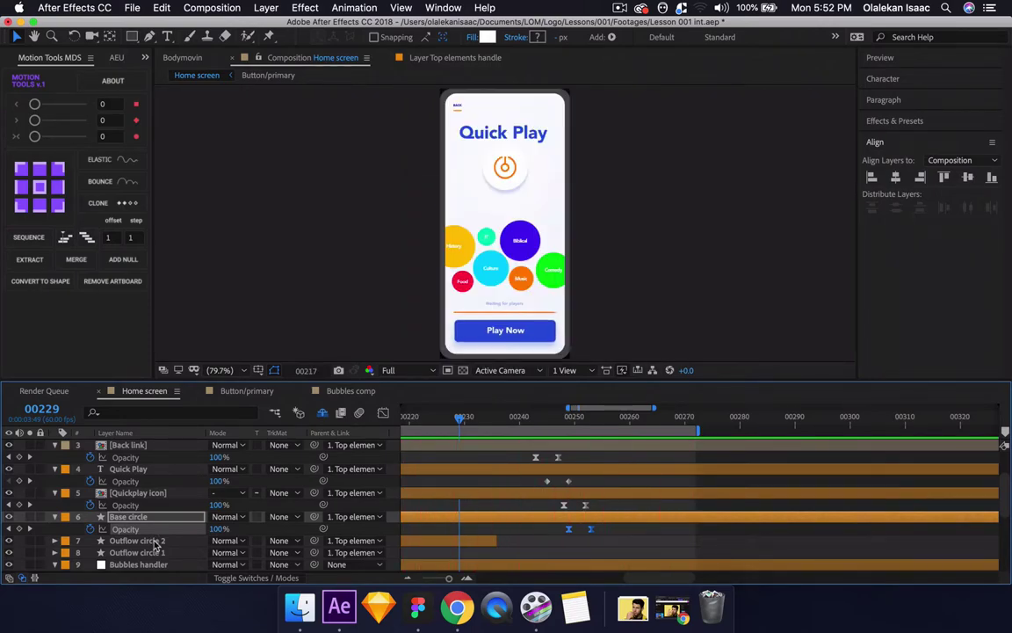
key(space)
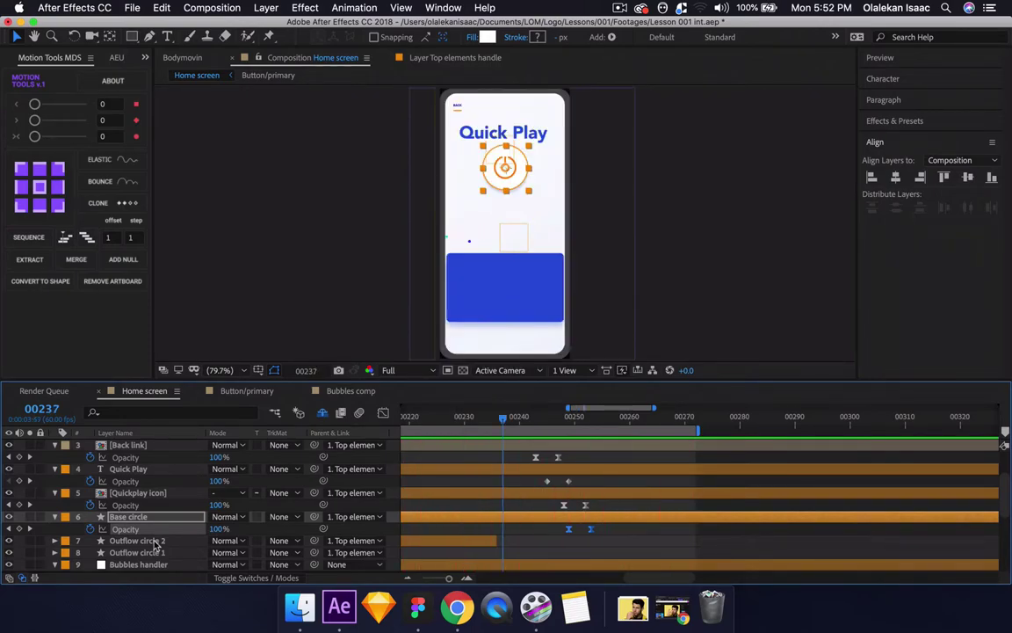
- Show the Quick Play text layer's position alongside its opacity and add a position keyframe at frame 244
scroll(542, 512, up, 1)
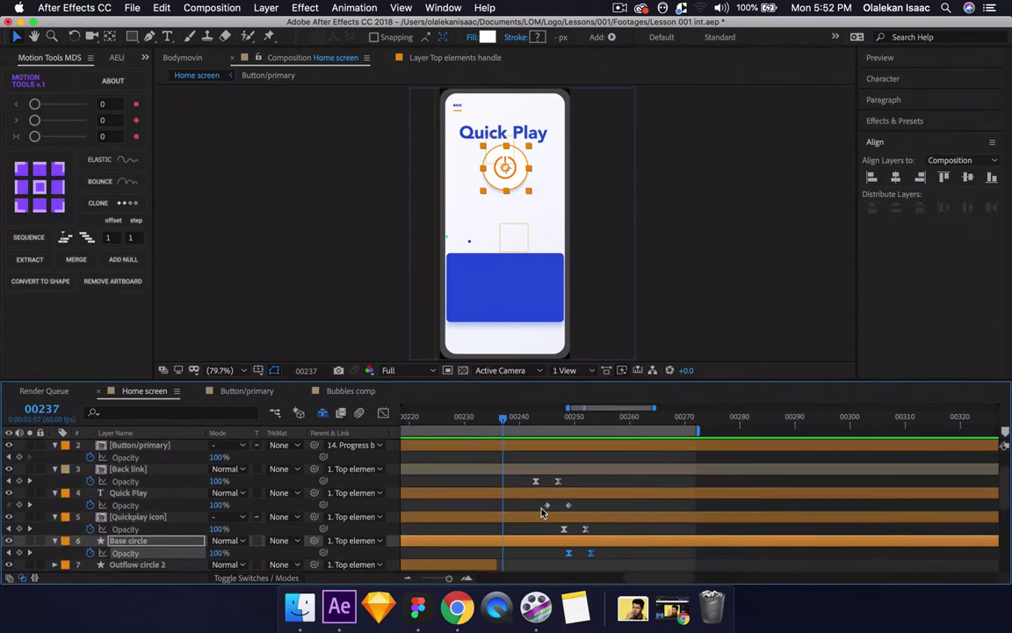
click(162, 494)
key(shift+p)
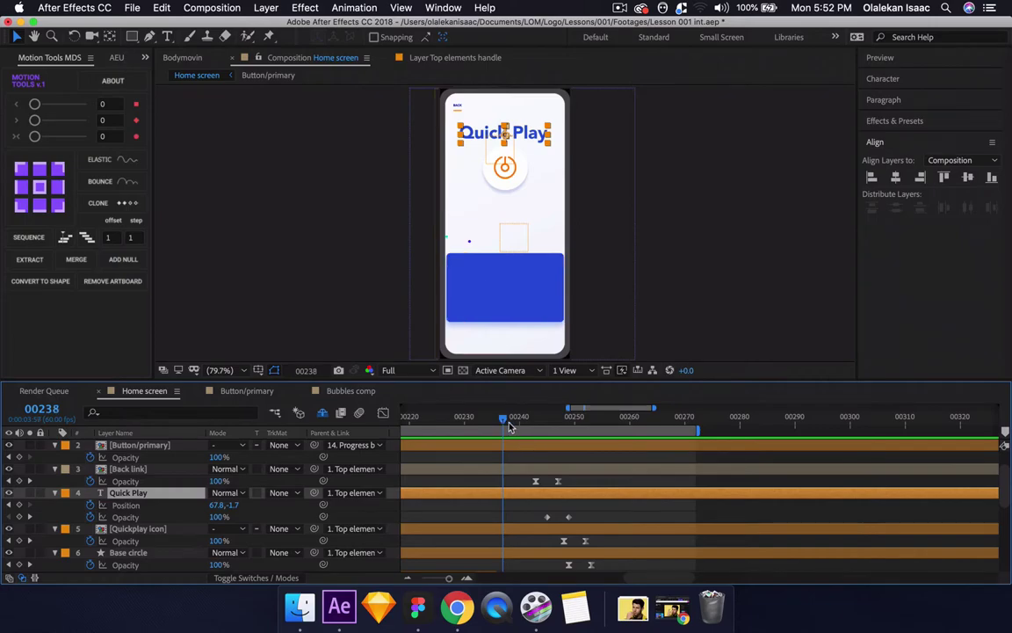
drag(510, 426, 541, 428)
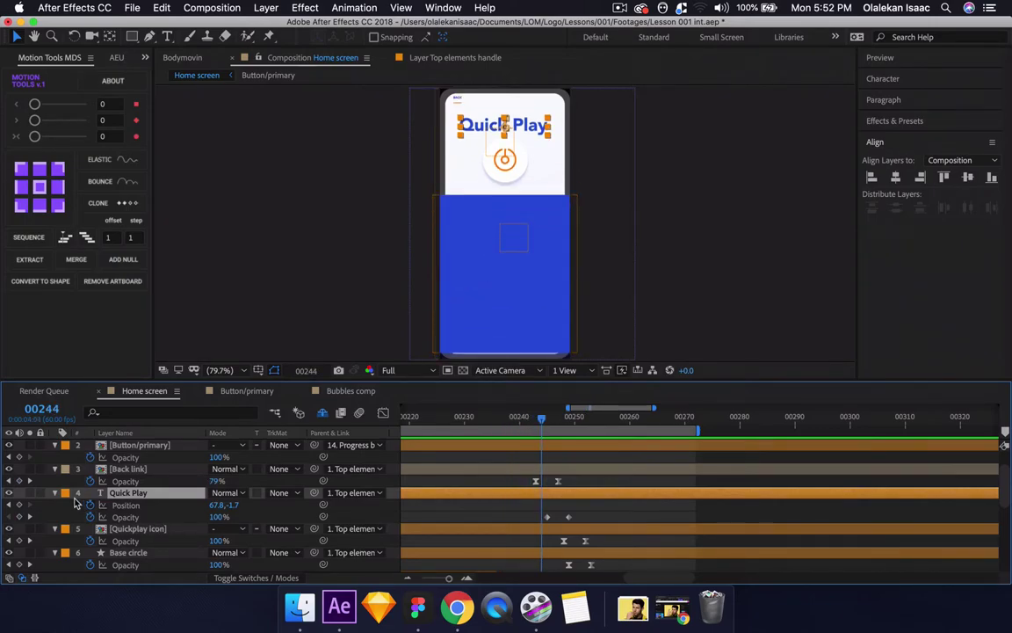
click(19, 505)
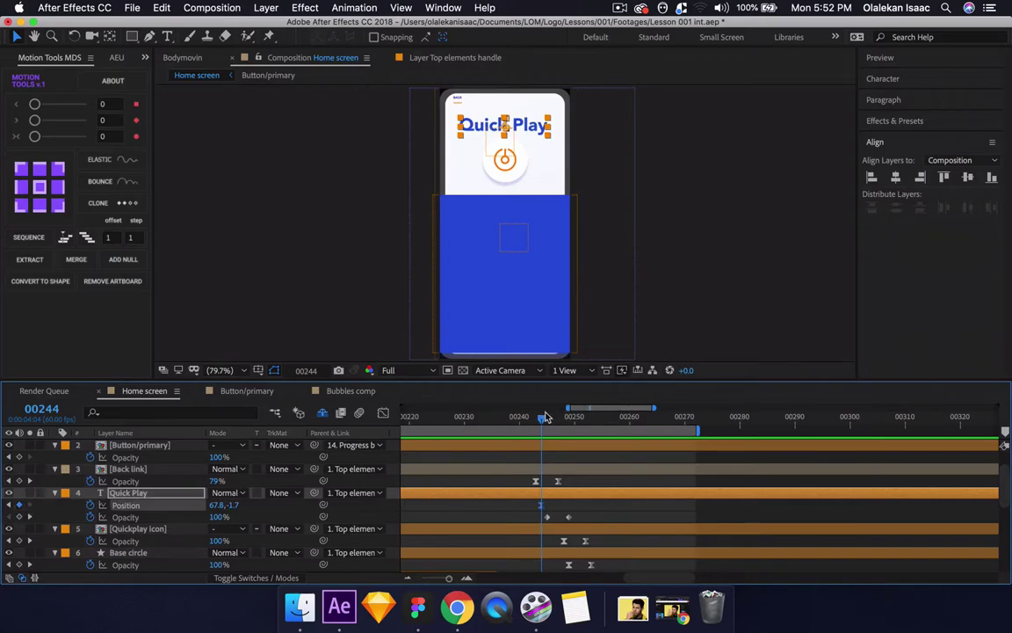
- Add a second position keyframe to the Quick Play text at frame 250 with the value 67.8, -88.7, and preview the movement
drag(543, 419, 574, 422)
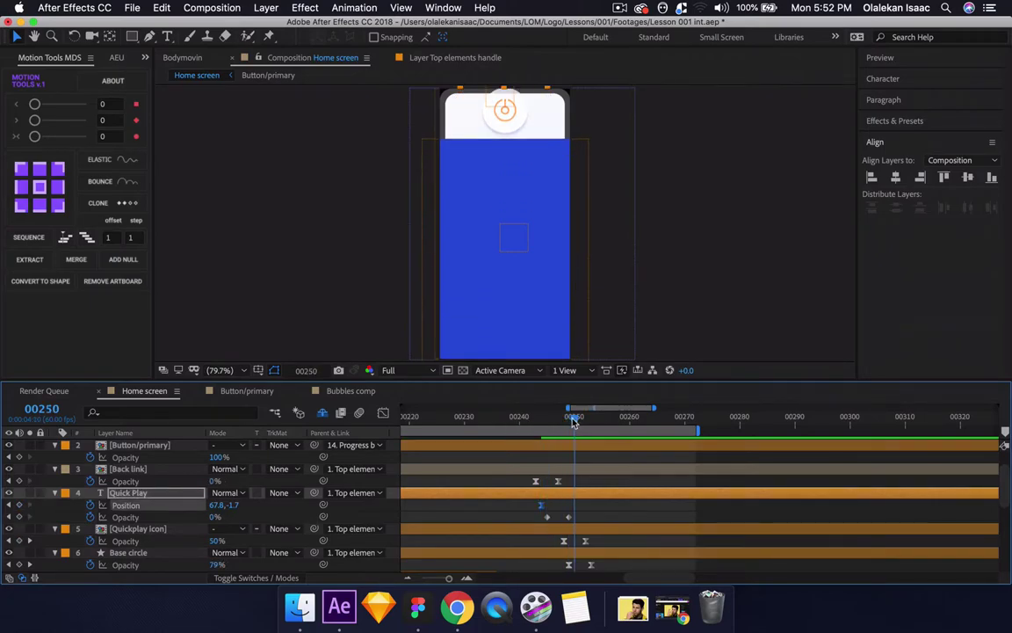
drag(230, 506, 212, 492)
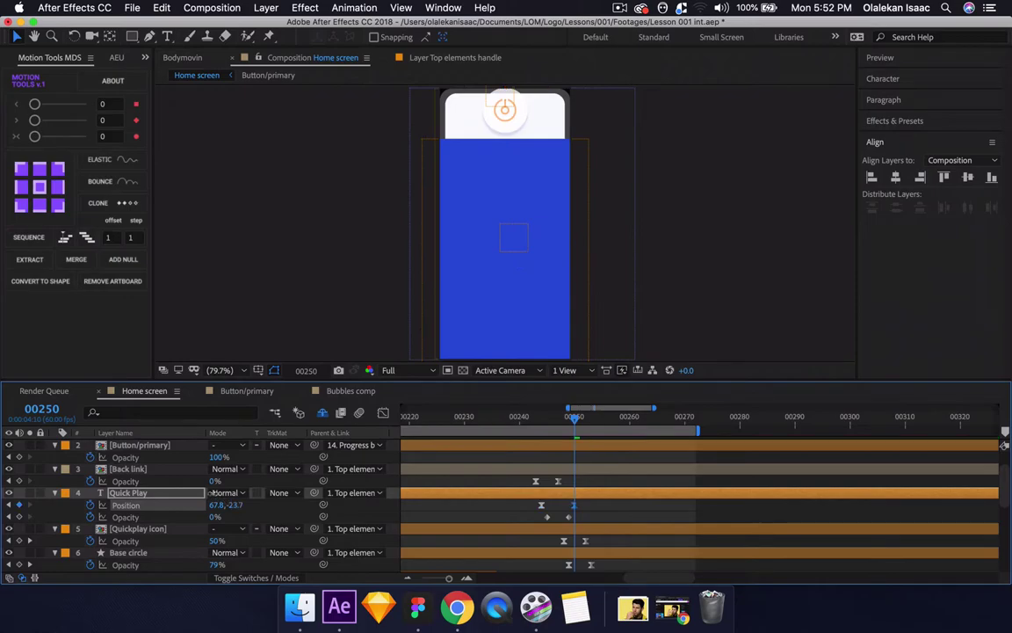
click(520, 419)
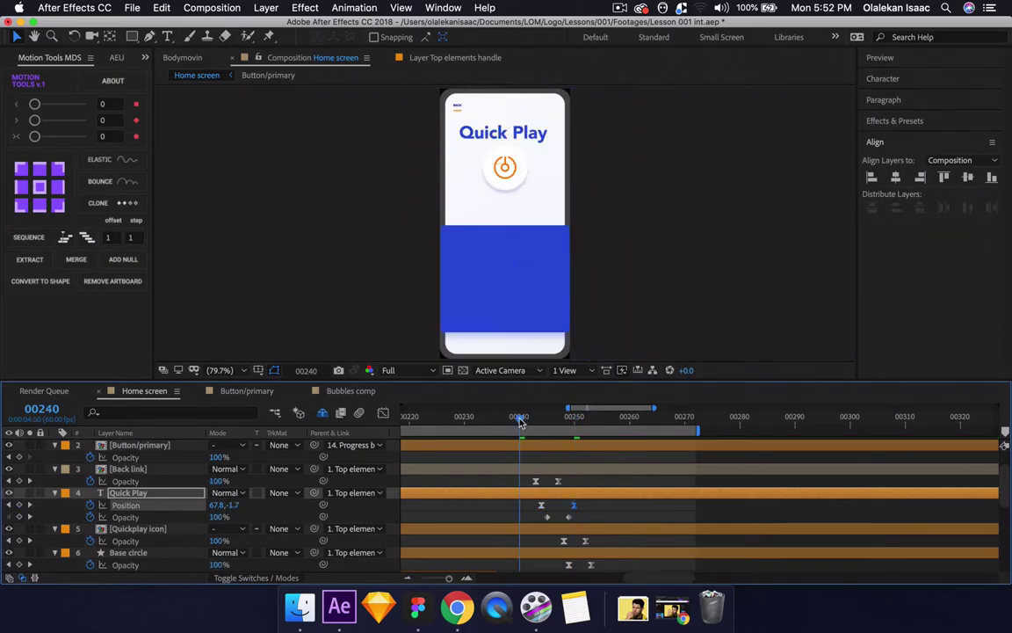
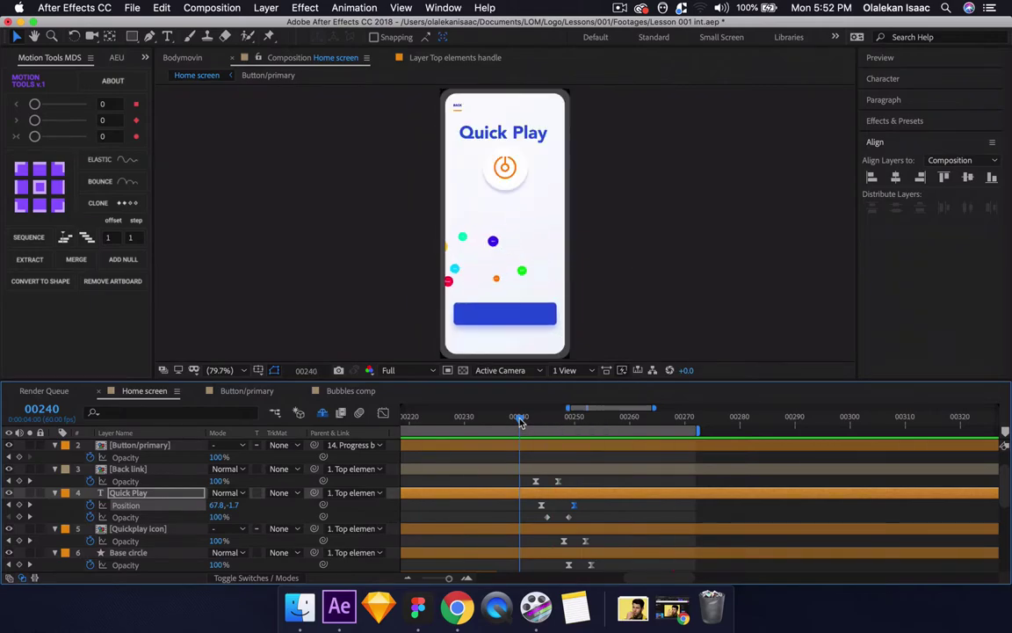
mouse_move(520, 422)
mouse_down()
mouse_move(591, 430)
mouse_move(509, 434)
mouse_move(621, 435)
mouse_move(486, 427)
mouse_move(615, 425)
mouse_move(512, 418)
mouse_up()
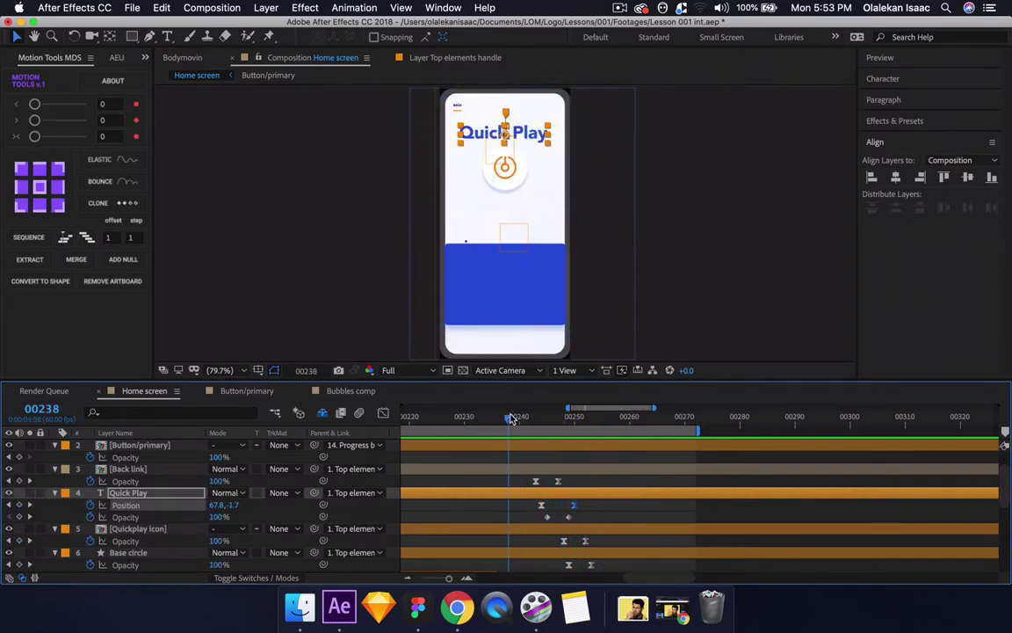
- Duplicate the Screen shape layer and place the copy directly above the Button/primary layer
click(289, 513)
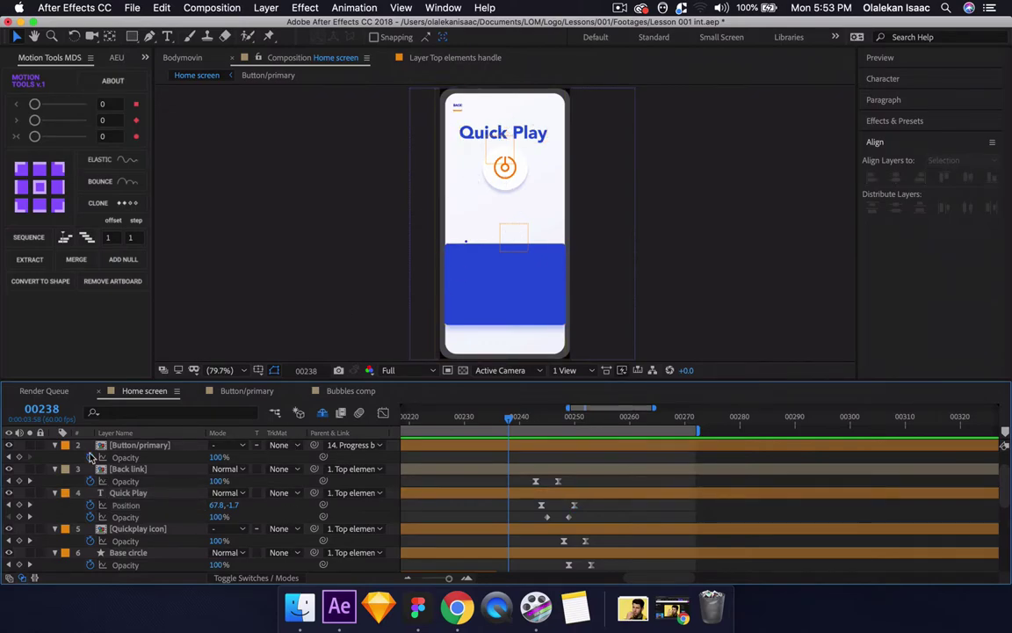
click(121, 446)
scroll(122, 448, up, 1)
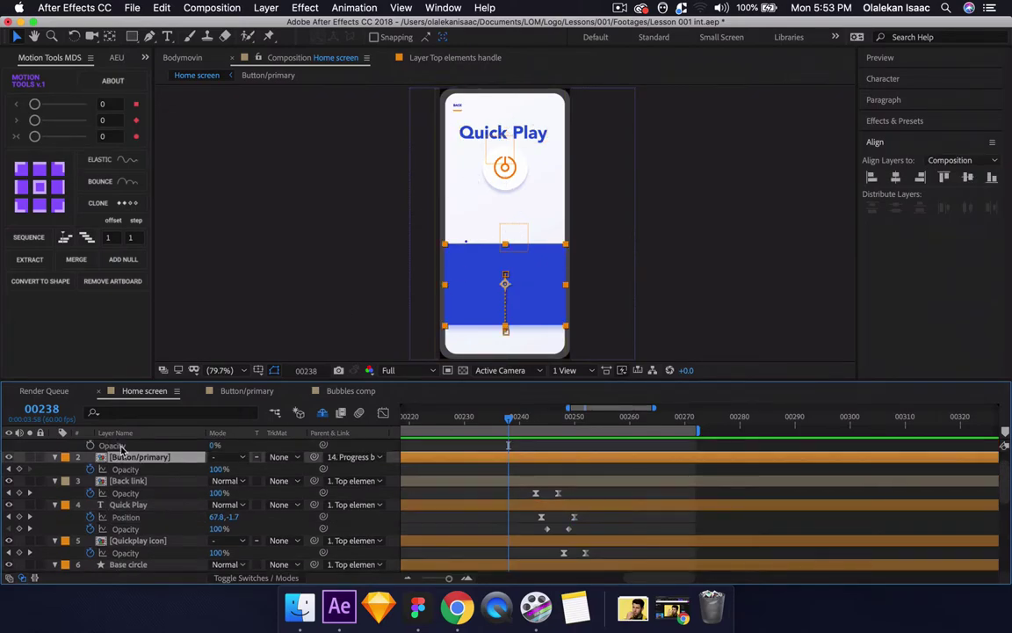
key(grave)
click(124, 446)
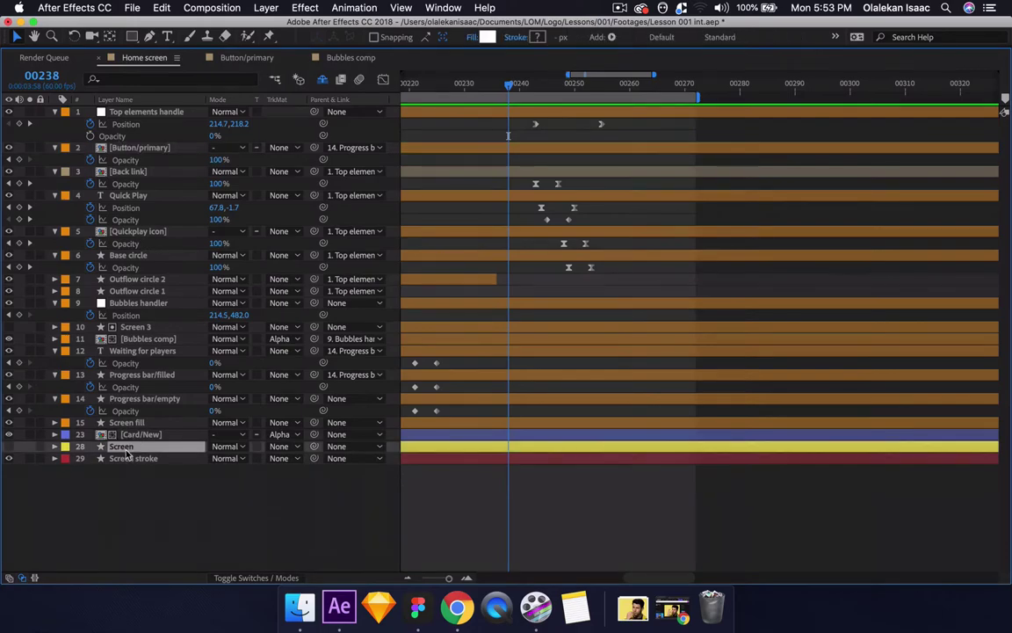
key(super+d)
drag(149, 171, 149, 141)
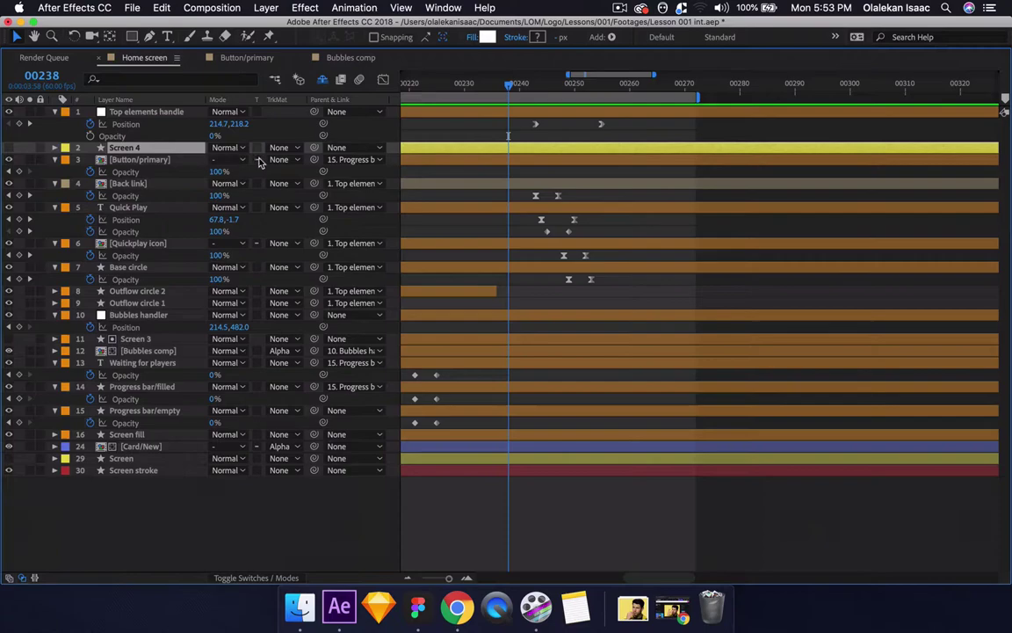
- Set Button/primary's track matte to Alpha Matte, using the Screen 4 layer above it
click(234, 576)
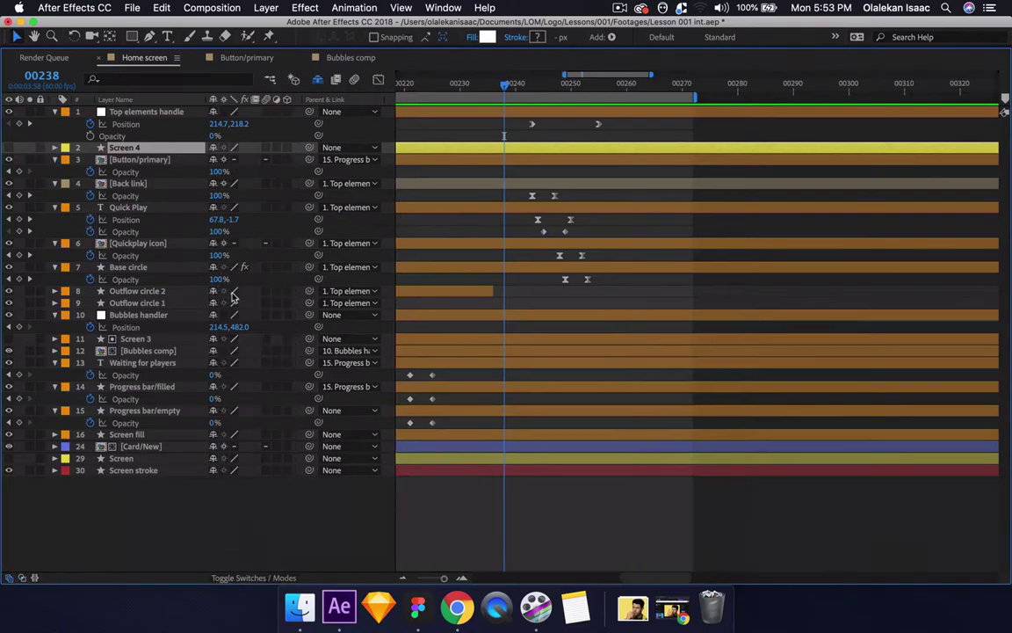
click(255, 577)
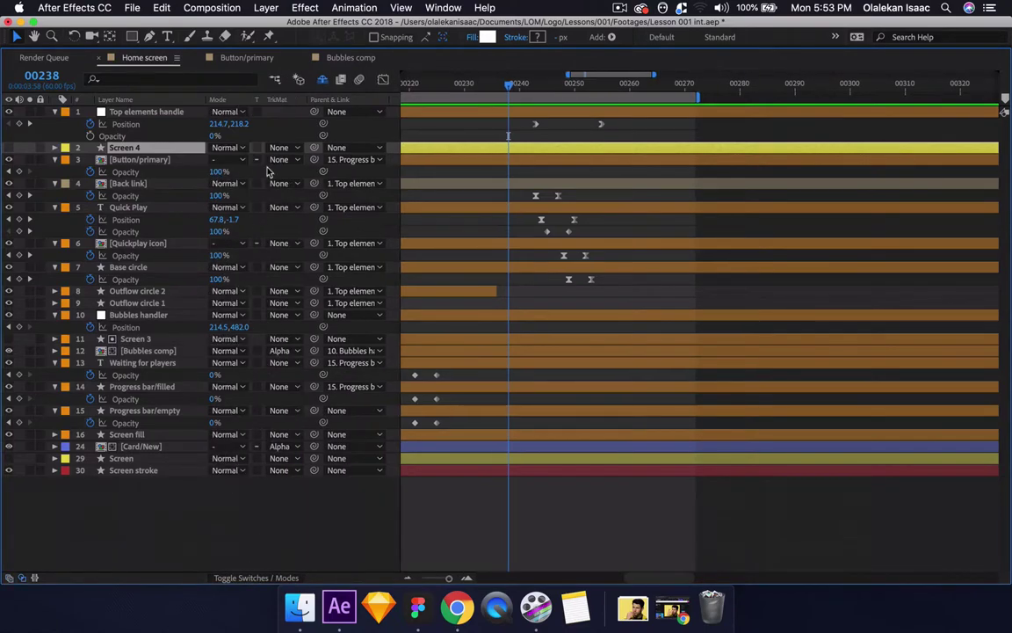
click(233, 148)
key(Escape)
click(281, 159)
click(294, 196)
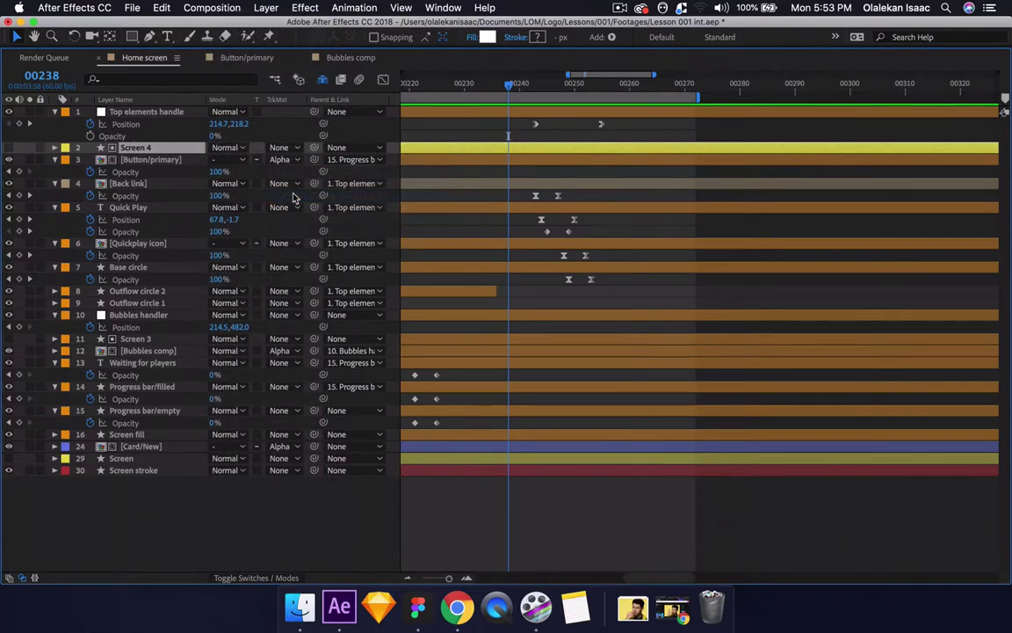
- Play back and scrub the transition to frame 251 to check how the expanding button is clipped to the phone screen
key(grave)
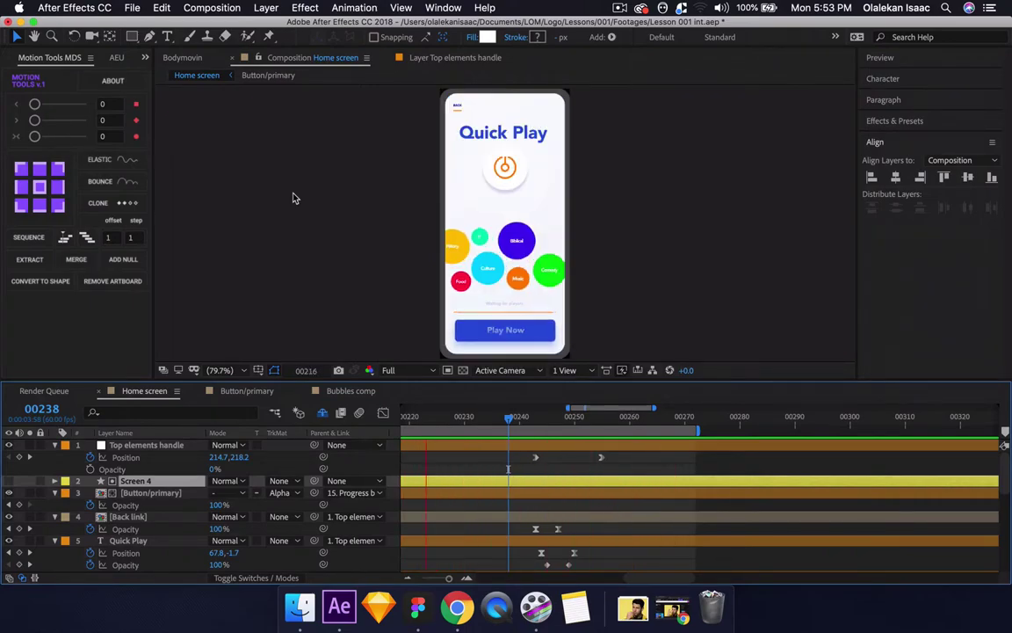
key(space)
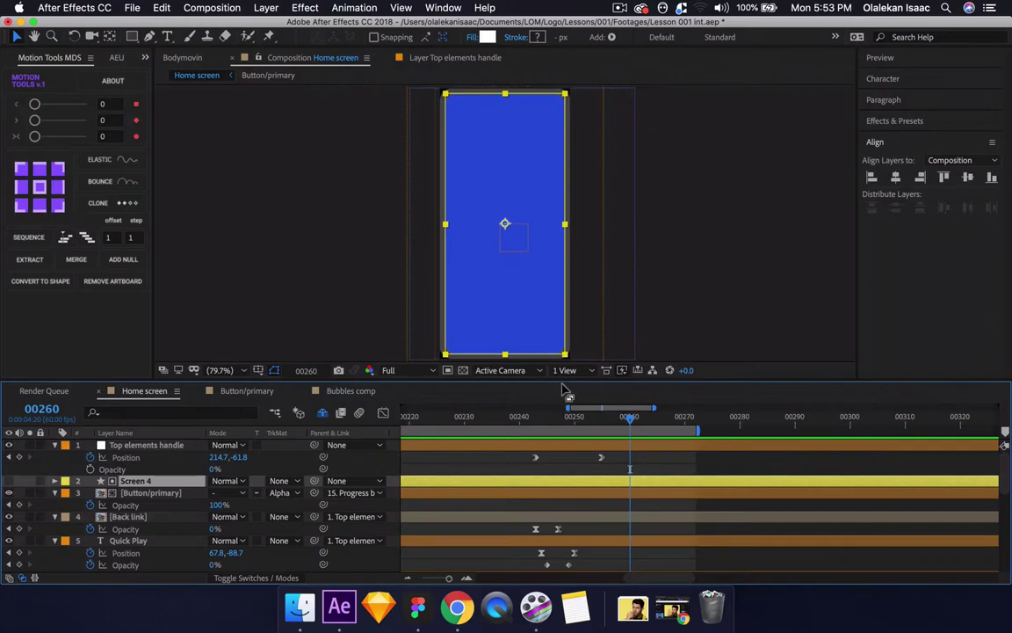
drag(524, 415, 581, 424)
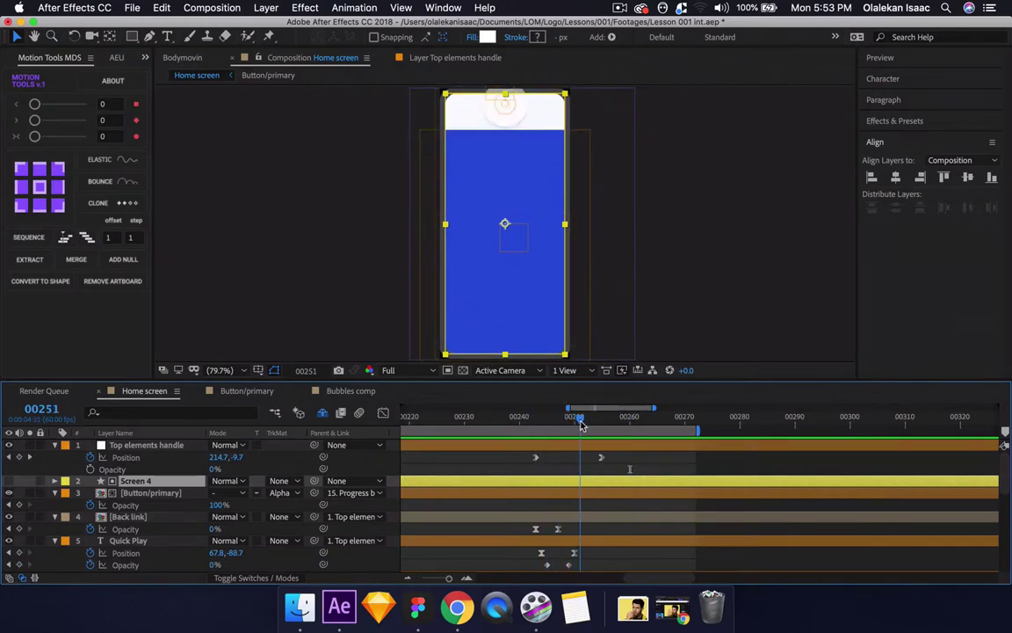
- Collapse the properties of the Button/primary, Back link, Quick Play, Quickplay icon and Base circle layers
click(151, 493)
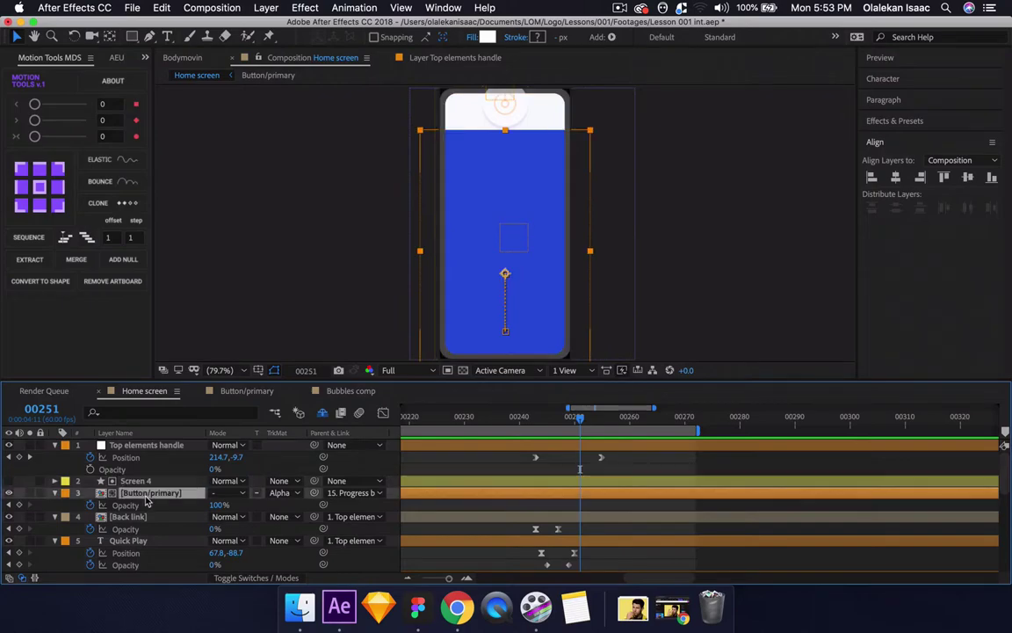
click(53, 493)
click(53, 505)
click(54, 517)
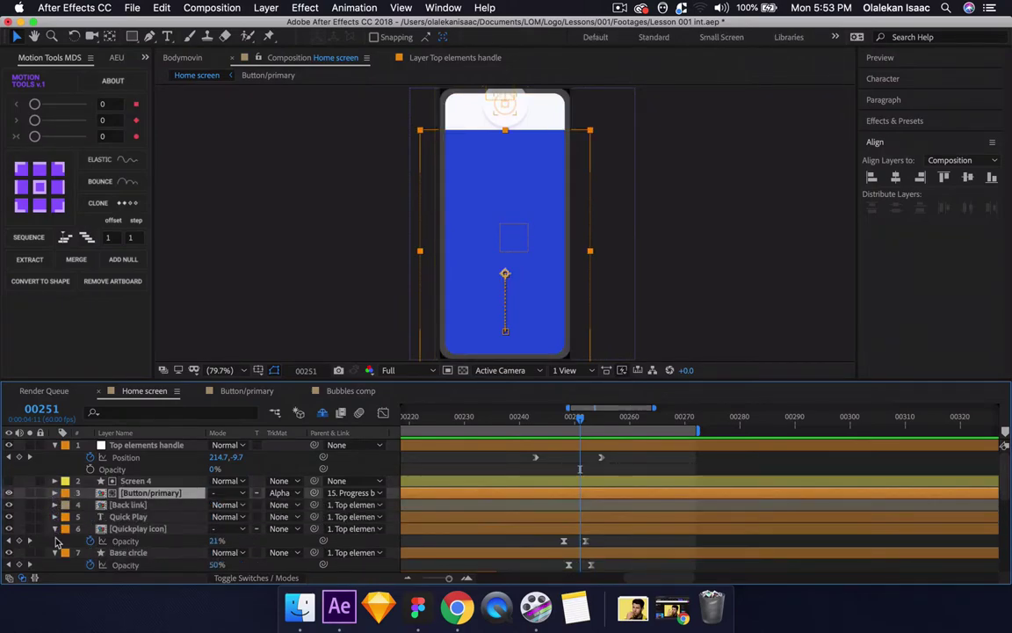
click(53, 527)
click(53, 540)
scroll(56, 540, down, 2)
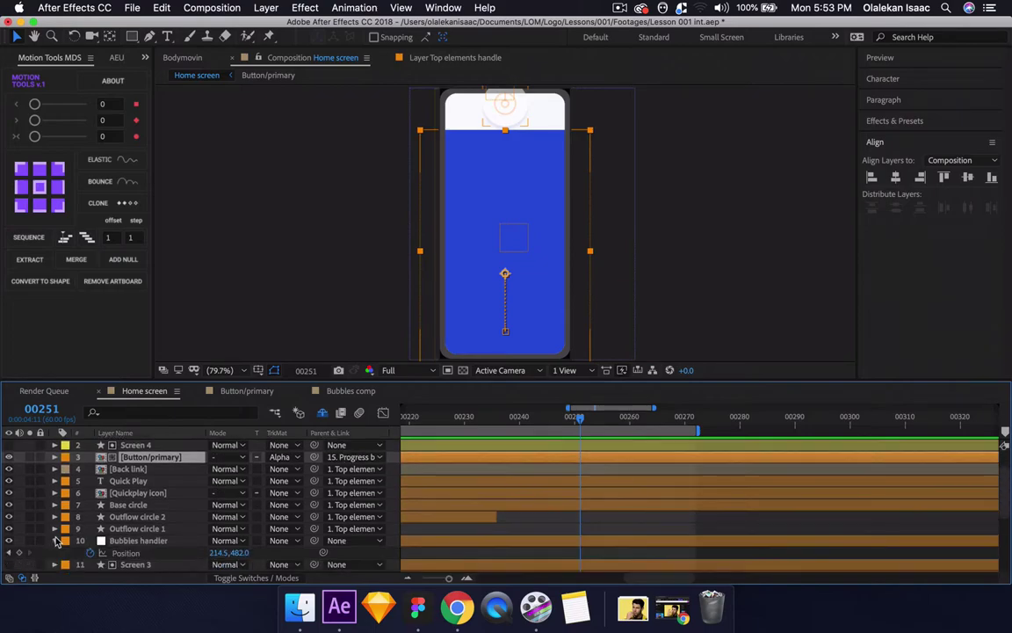
- Select the layers from Back link through Outflow circle 1 in the Home screen composition
shift+click(130, 470)
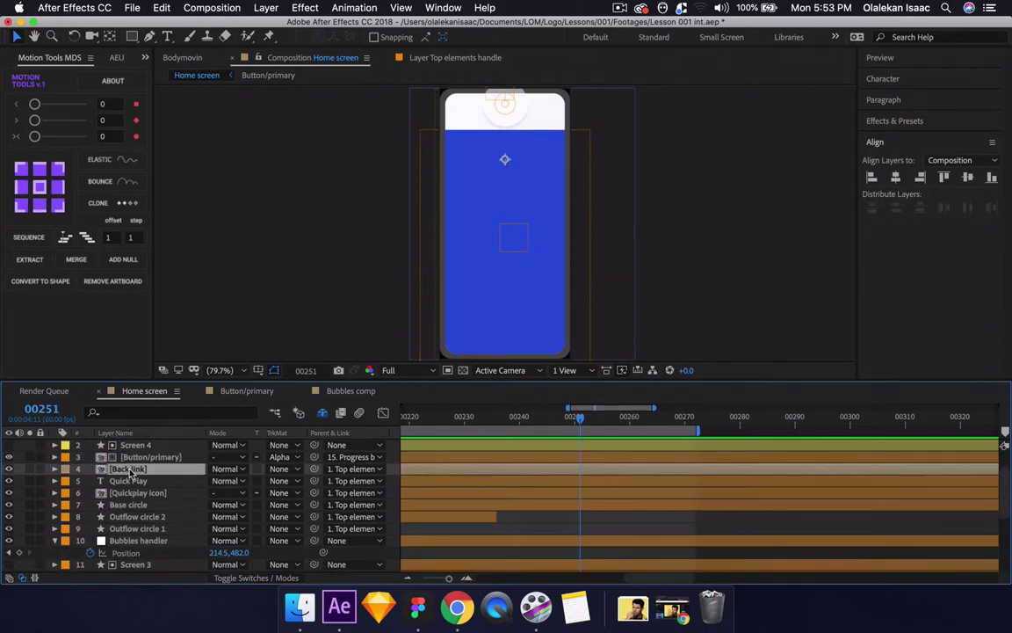
scroll(134, 459, up, 1)
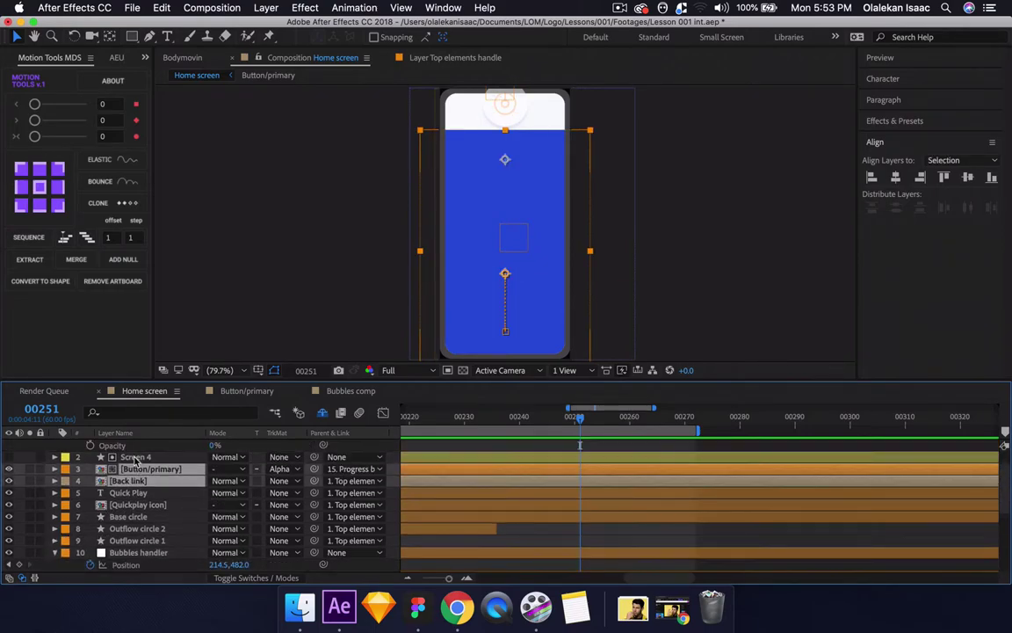
click(130, 494)
shift+click(129, 481)
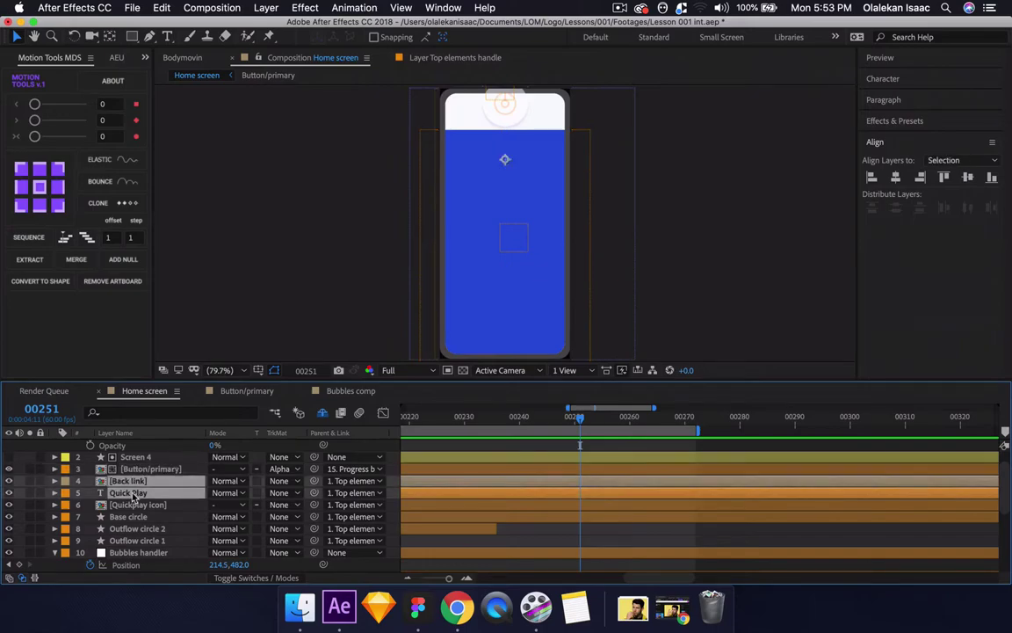
shift+click(130, 504)
shift+click(130, 517)
shift+click(130, 529)
double_click(115, 485)
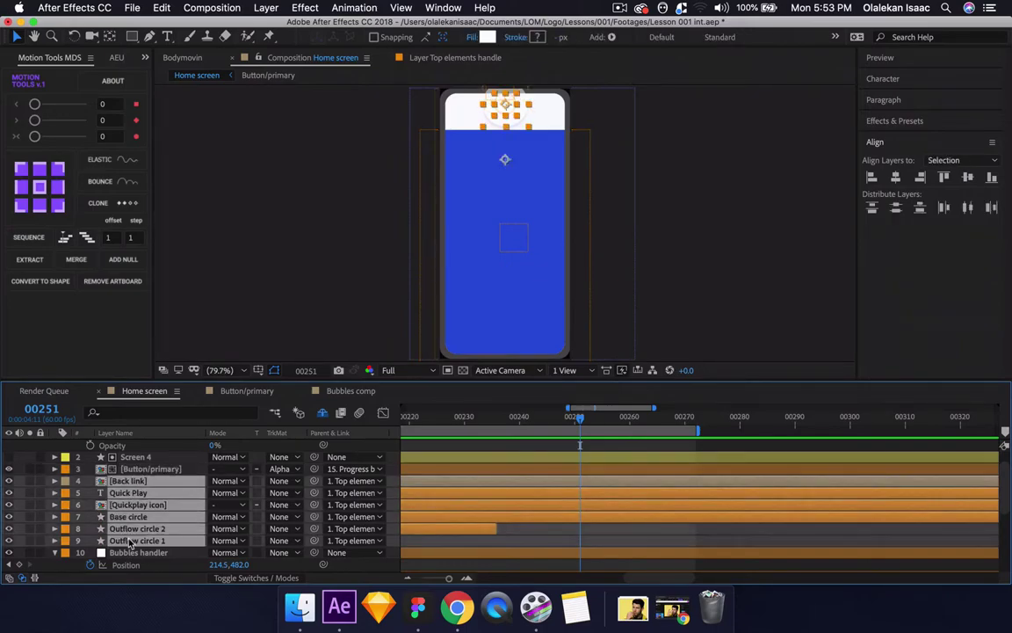
click(129, 391)
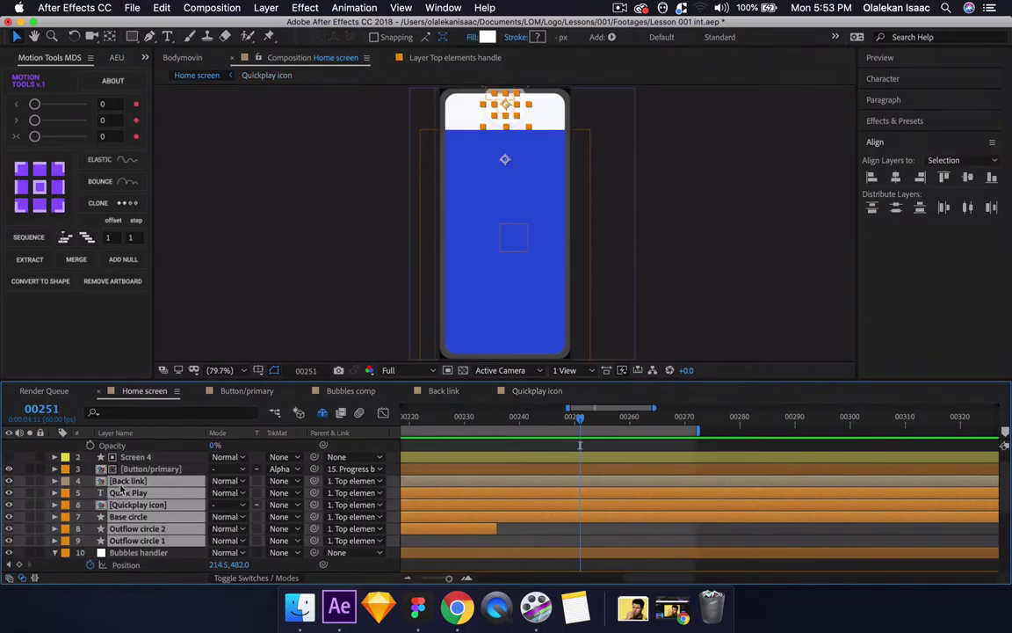
right_click(126, 500)
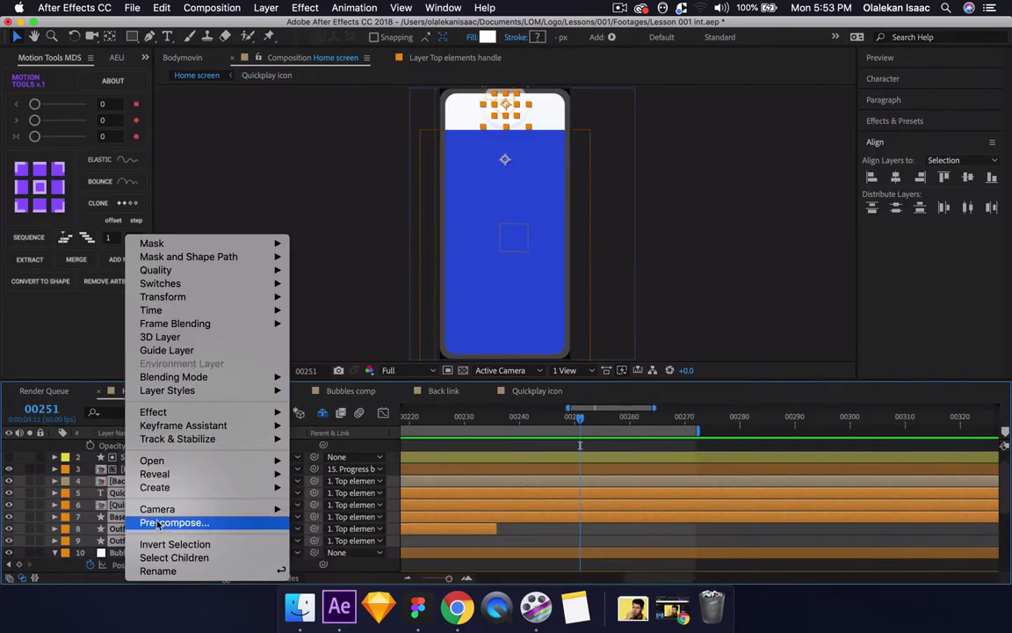
click(159, 520)
text(T)
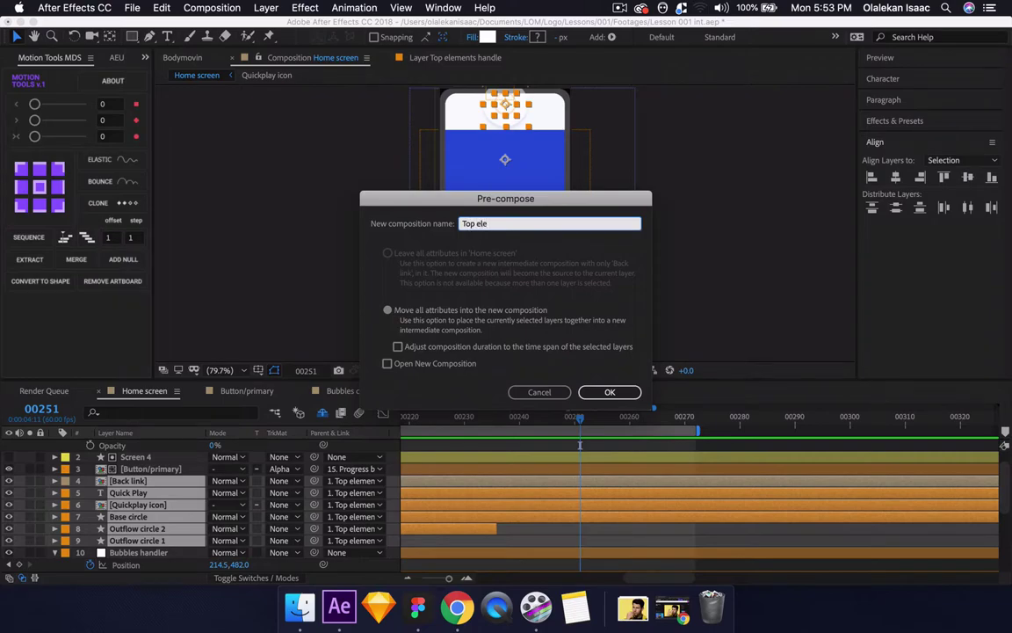
text(op elements handle)
key(Return)
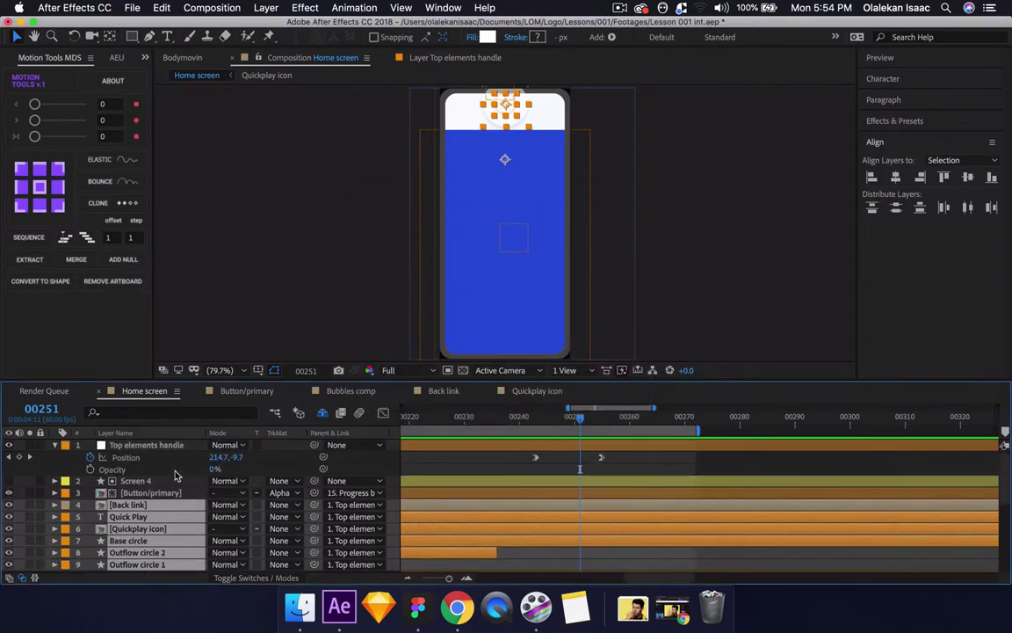
- Pre-compose the Top elements handle with the selected layers as "Top elements", moving all attributes, and return to the Home screen composition view
double_click(159, 454)
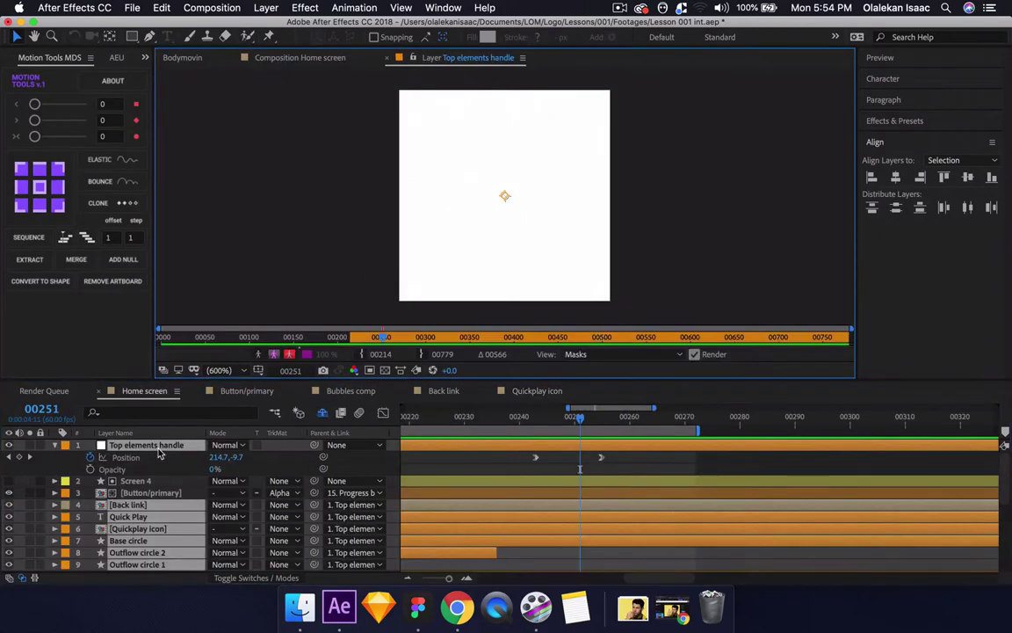
right_click(150, 448)
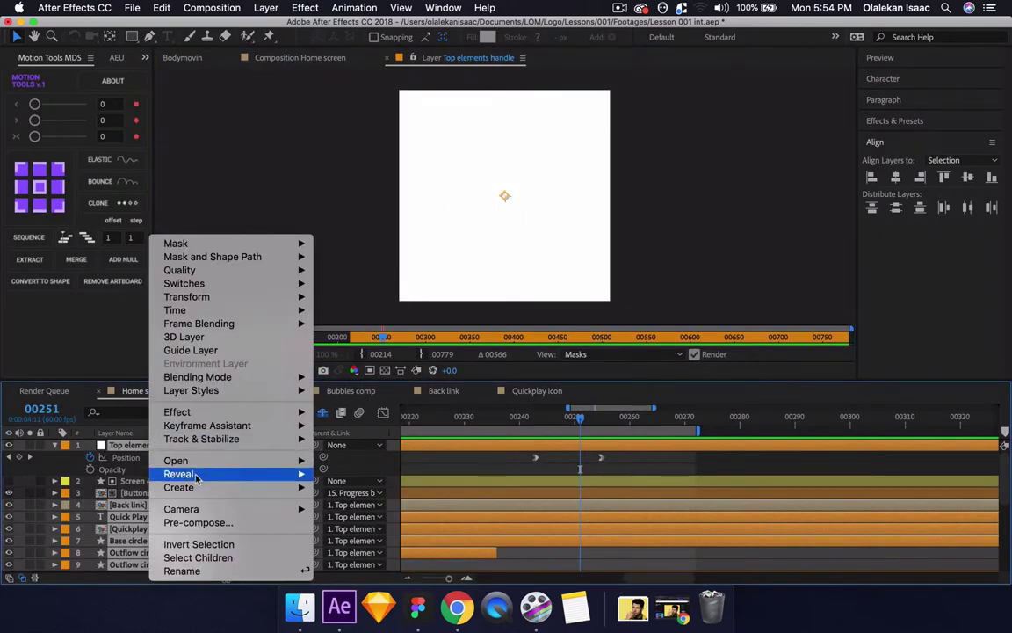
click(209, 521)
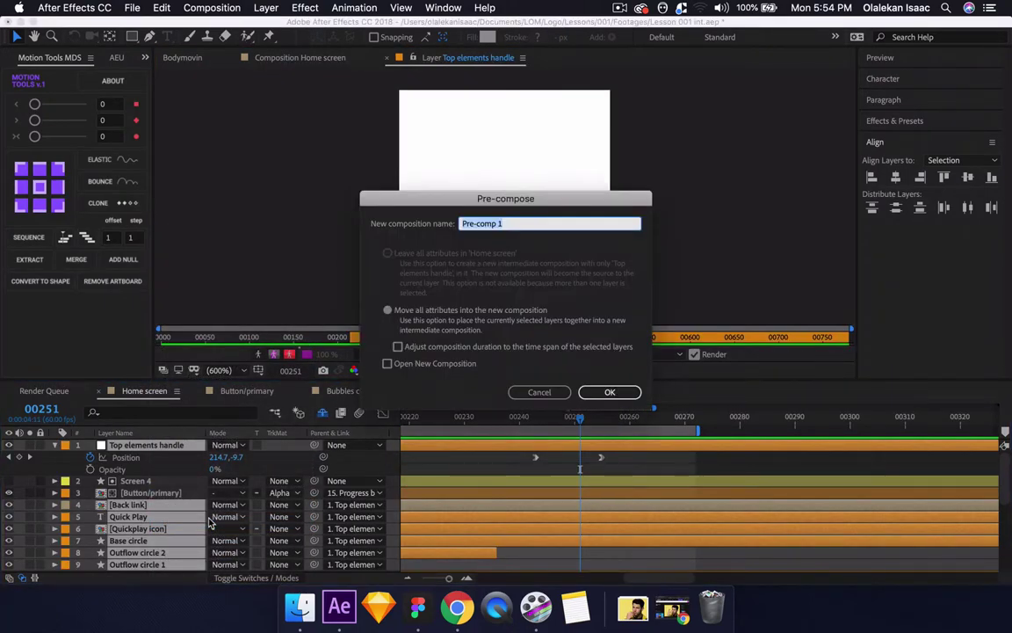
text(Top elements)
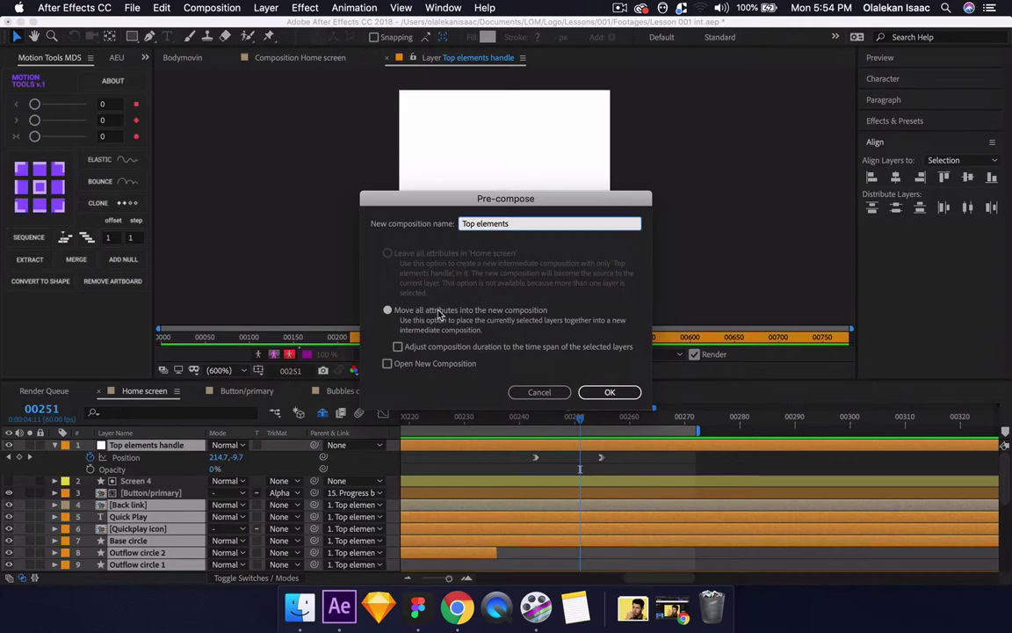
click(608, 392)
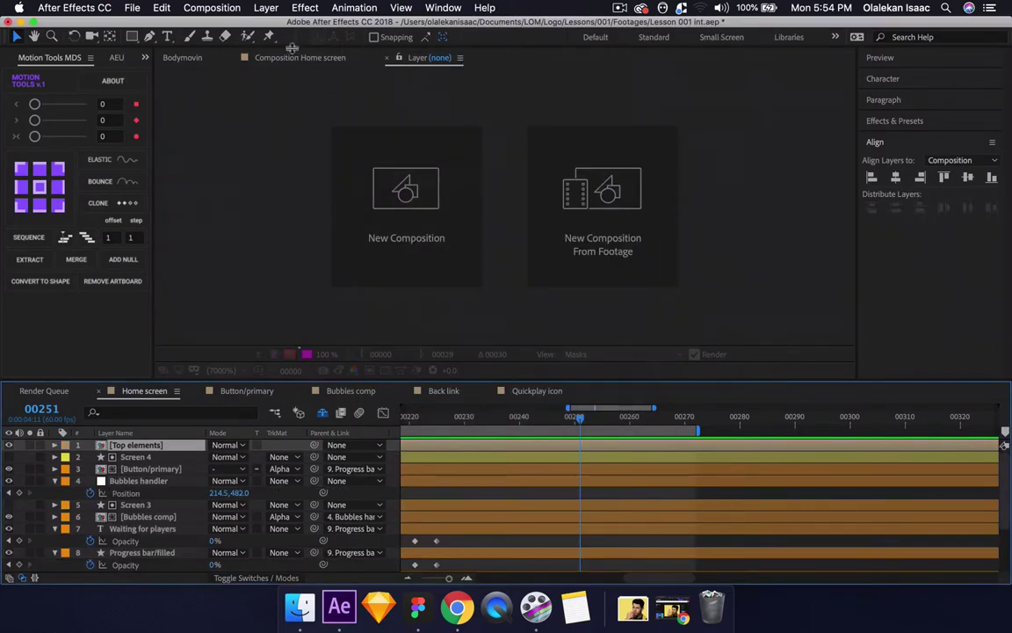
click(296, 58)
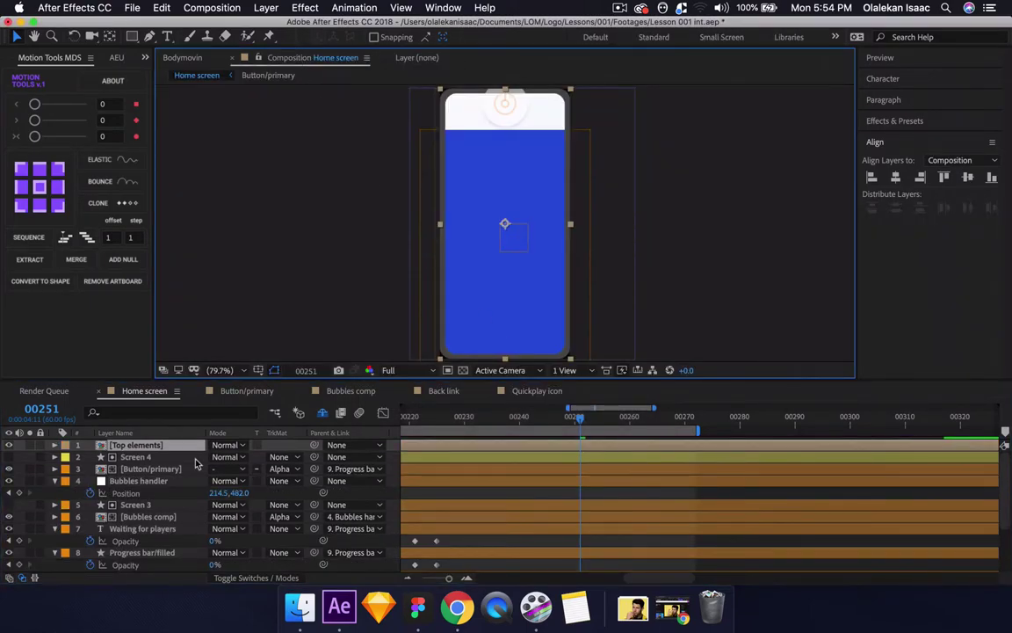
- Duplicate the Screen shape layer again and place the copy directly above the Top elements pre-comp
key(grave)
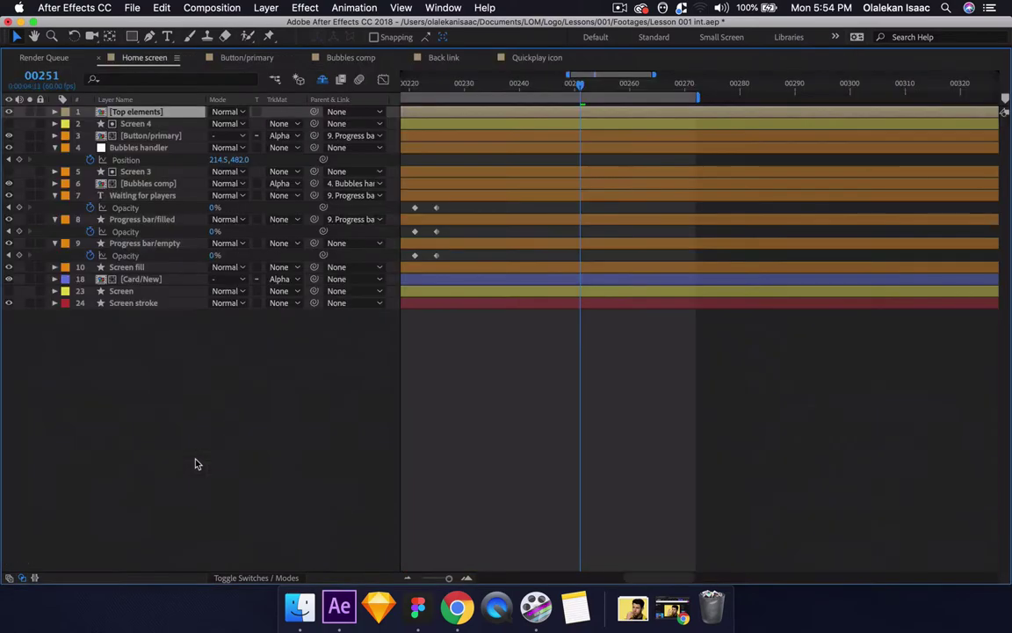
click(172, 290)
key(super+d)
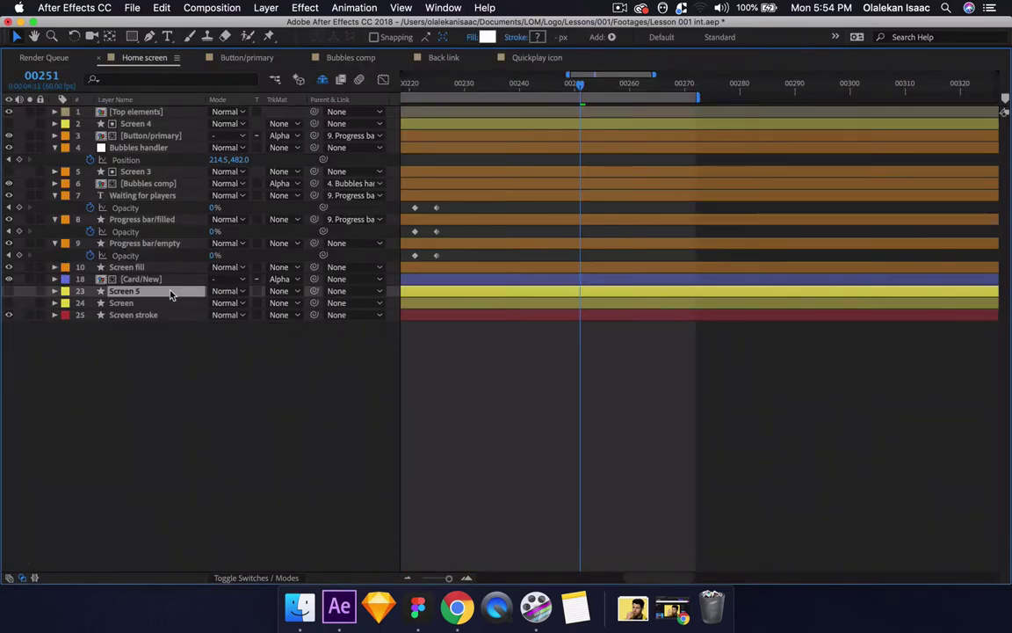
drag(172, 295, 163, 112)
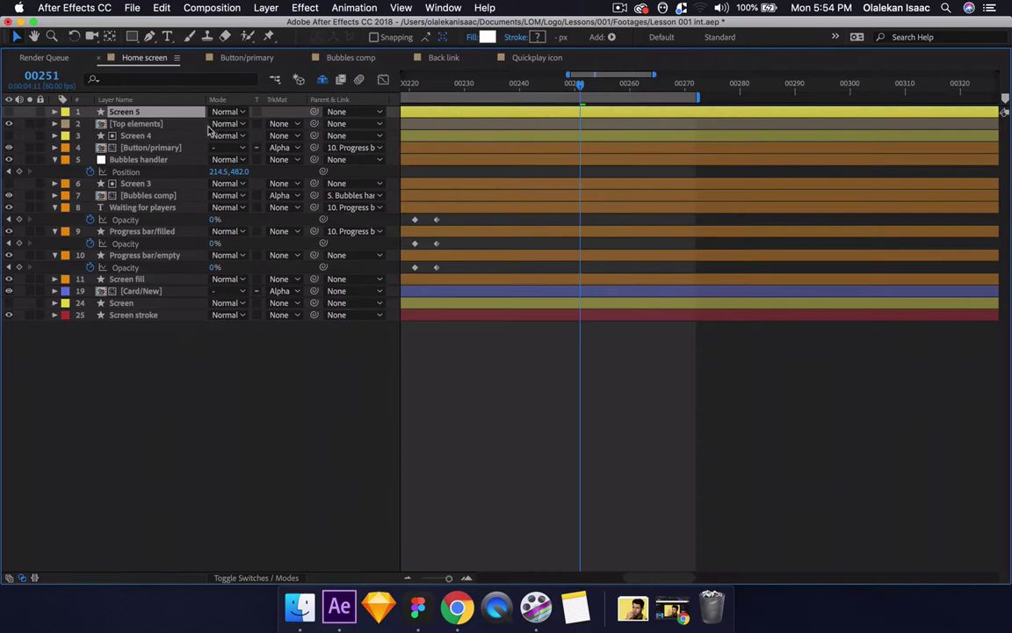
- Set the Top elements pre-comp's track matte to Alpha Matte "Screen 5" and preview the transition
click(278, 126)
click(294, 160)
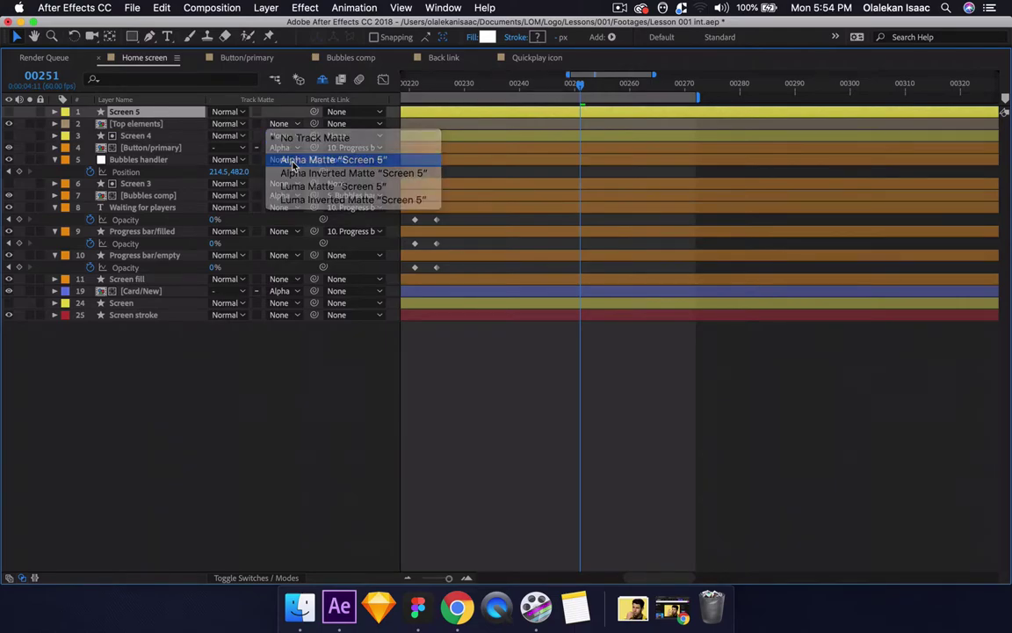
key(grave)
key(space)
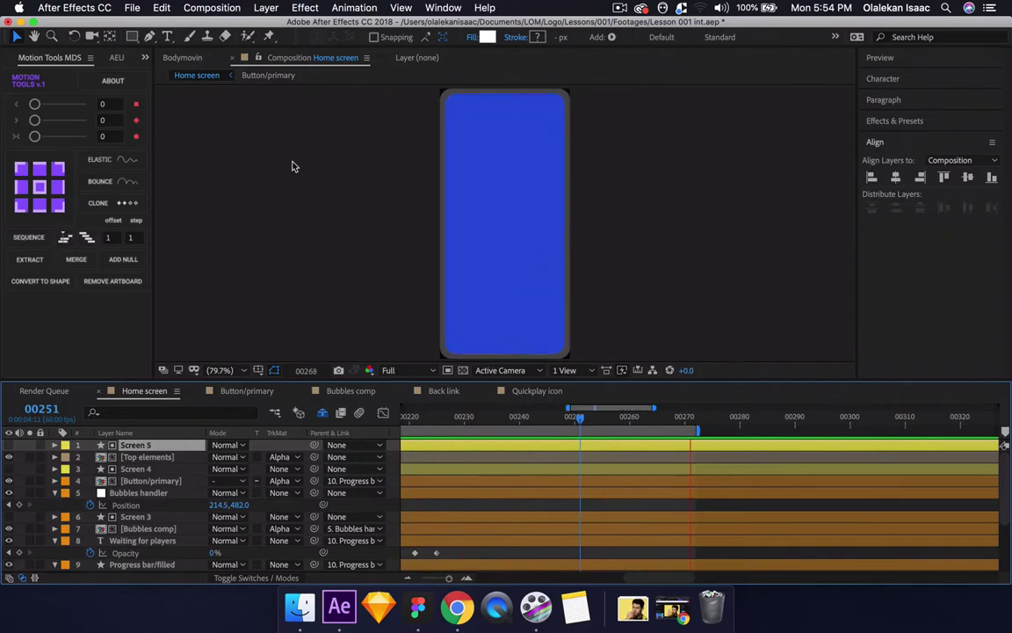
key(space)
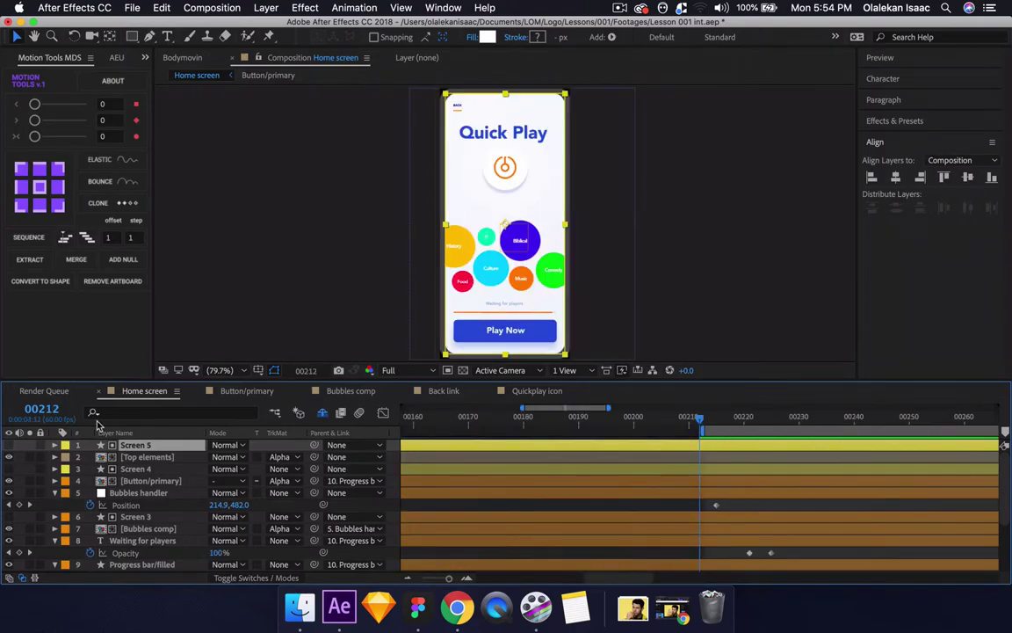
- Change the label colour of the Top elements, Screen 4 and Screen 5 layers to Orange
click(65, 456)
click(78, 503)
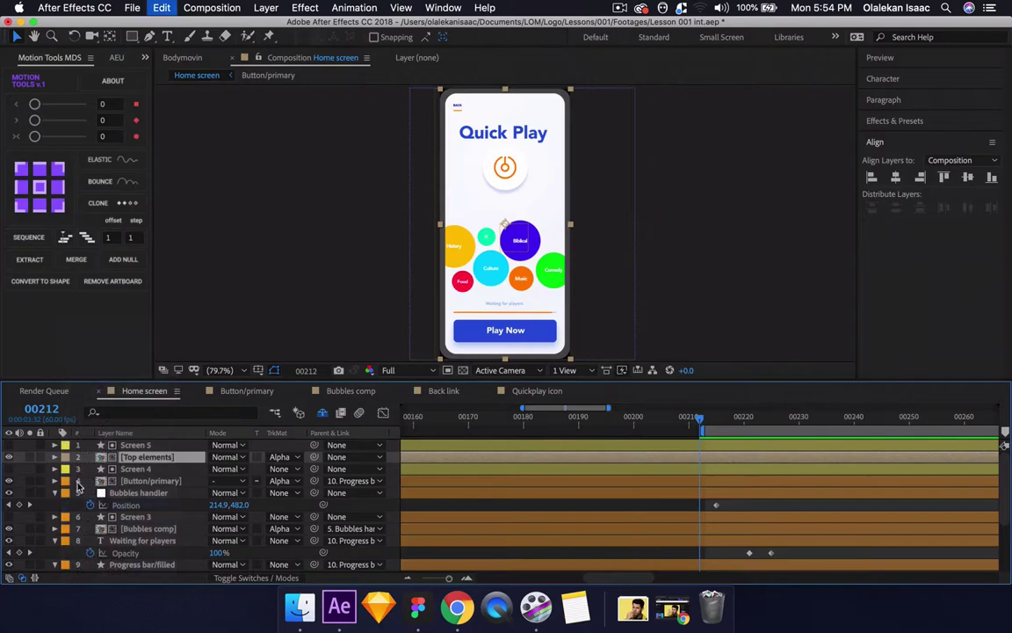
click(65, 468)
key(Escape)
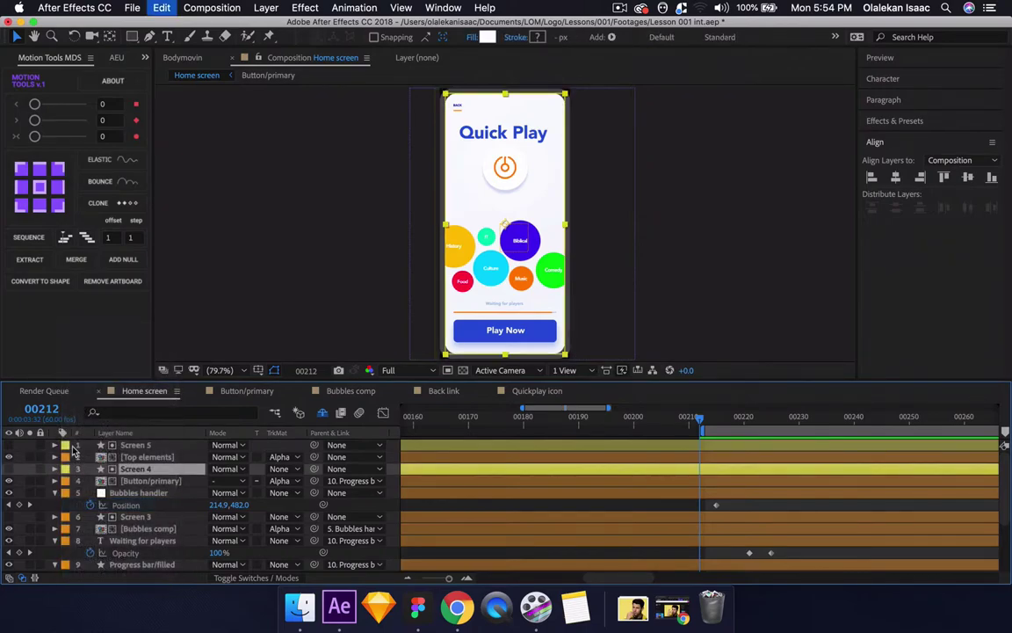
click(66, 445)
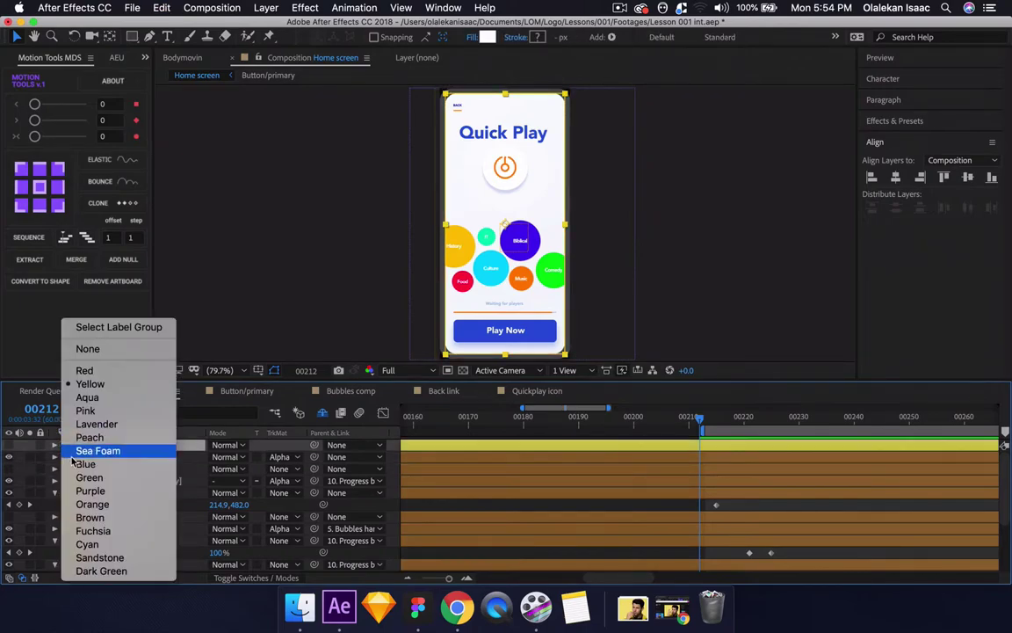
click(93, 504)
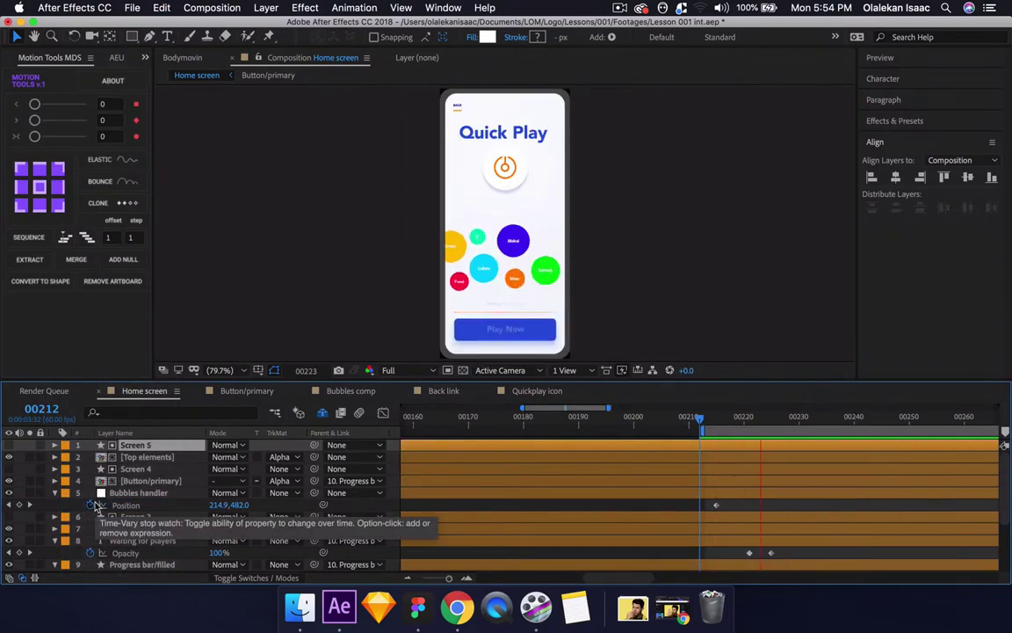
- Play back the Home screen transition to check how the blue button fills the screen and the top elements rise
key(space)
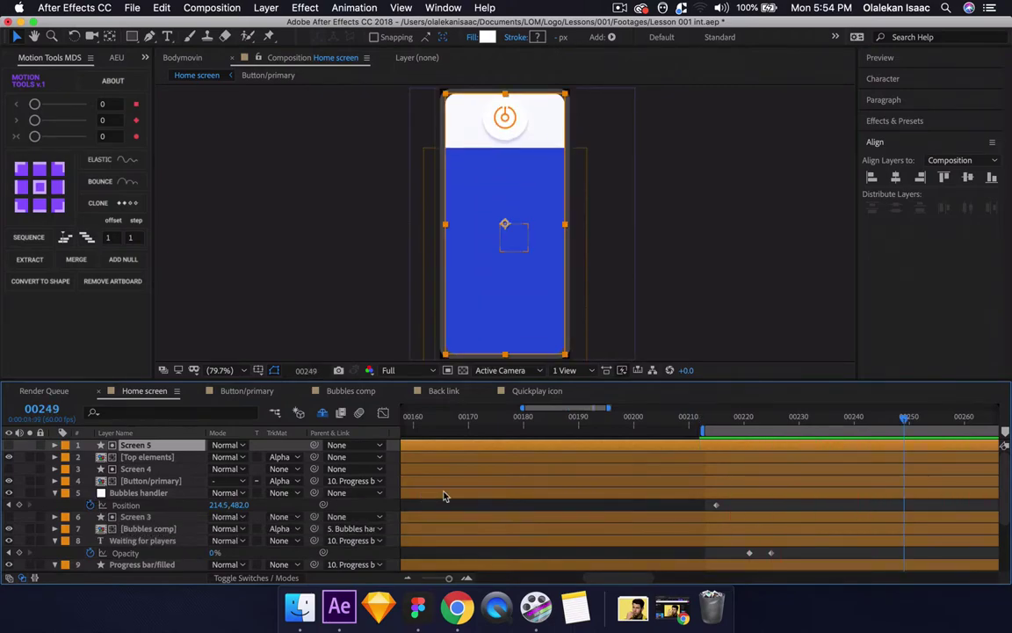
scroll(444, 497, right, 5)
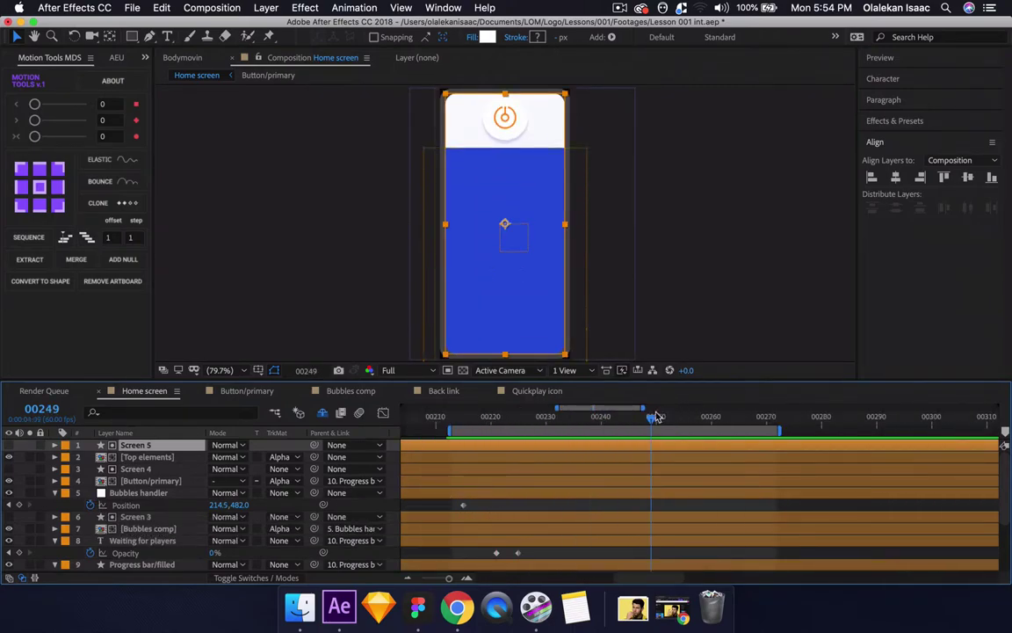
mouse_move(656, 417)
mouse_down()
mouse_move(694, 420)
mouse_move(642, 418)
mouse_up()
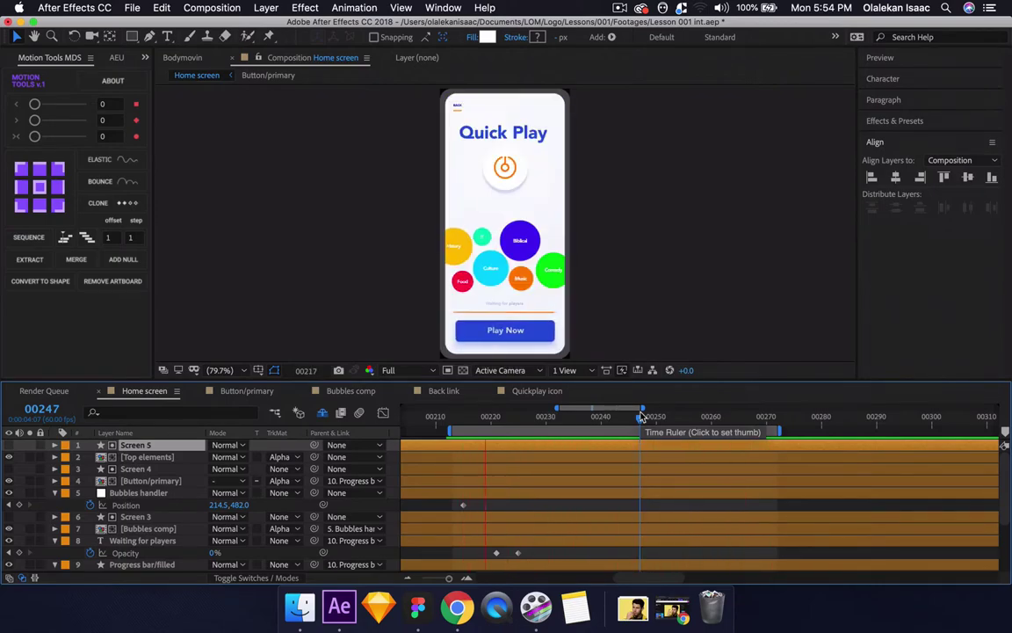
key(space)
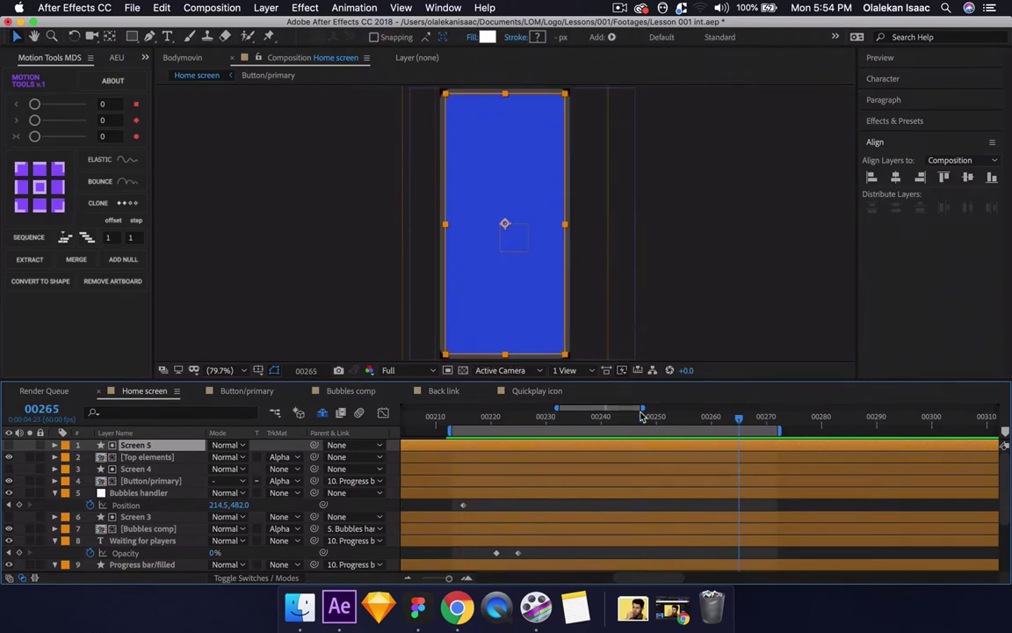
key(space)
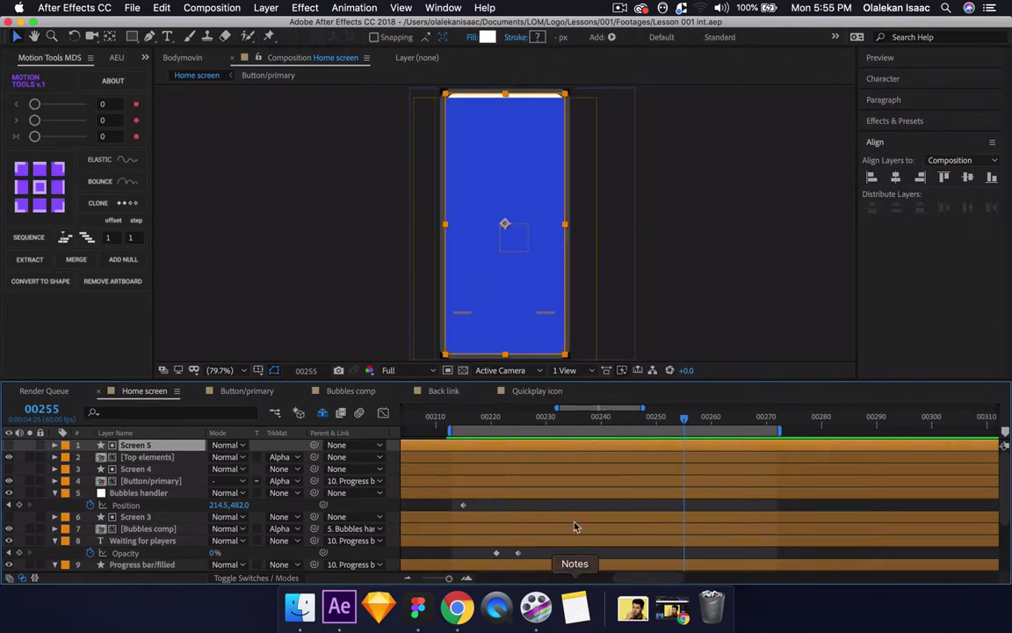
- Place a composition marker at frame 260 with the comment "Question screen begins"
drag(686, 421, 715, 425)
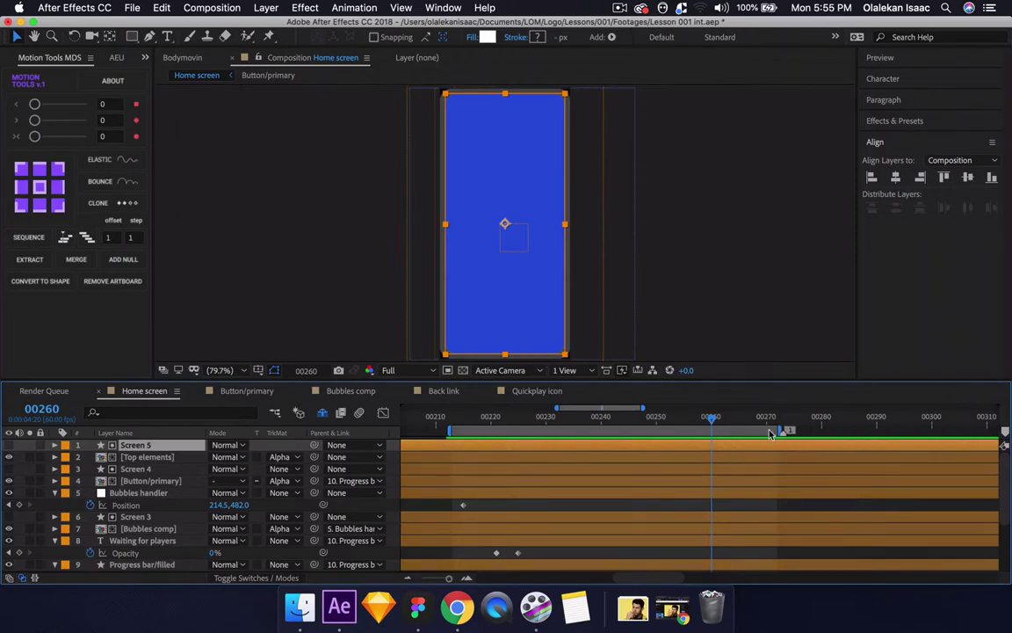
double_click(715, 430)
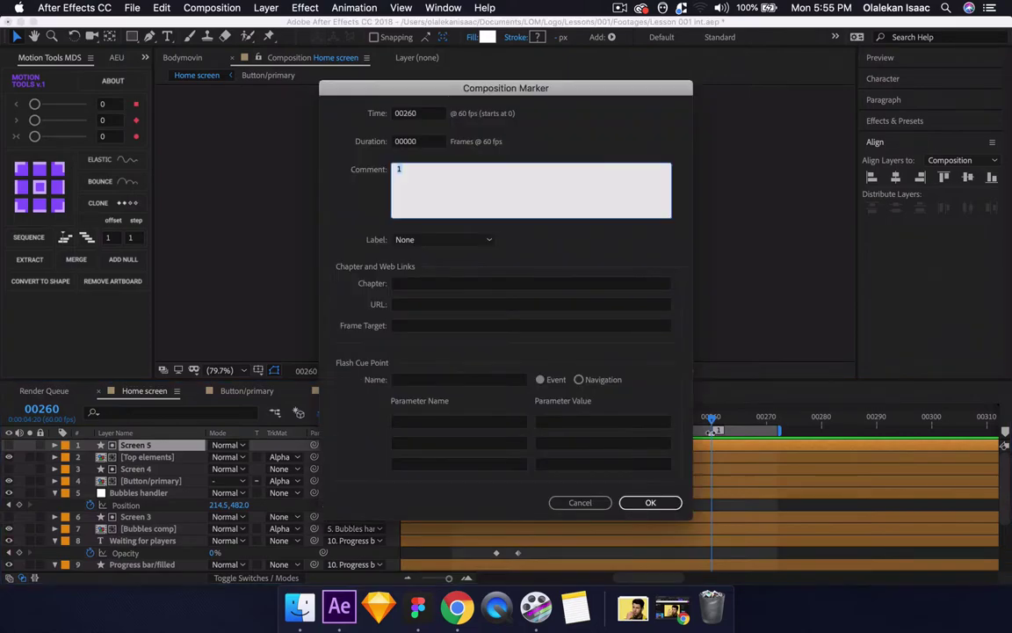
text(Question screen begins)
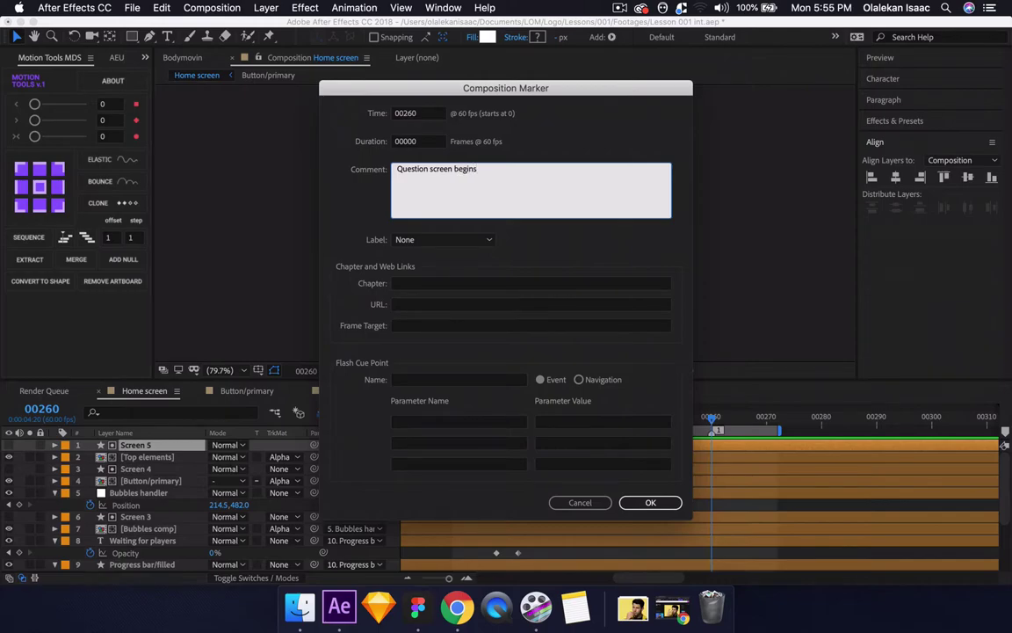
click(646, 501)
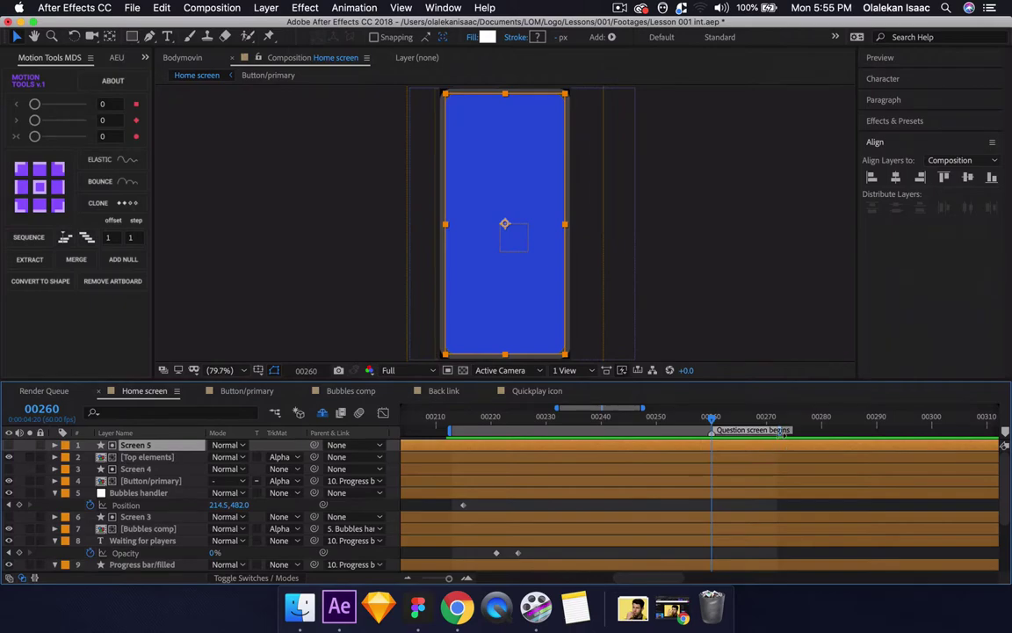
- Set the work area to start at the frame 260 marker and run to about frame 306
drag(780, 432, 707, 432)
key(b)
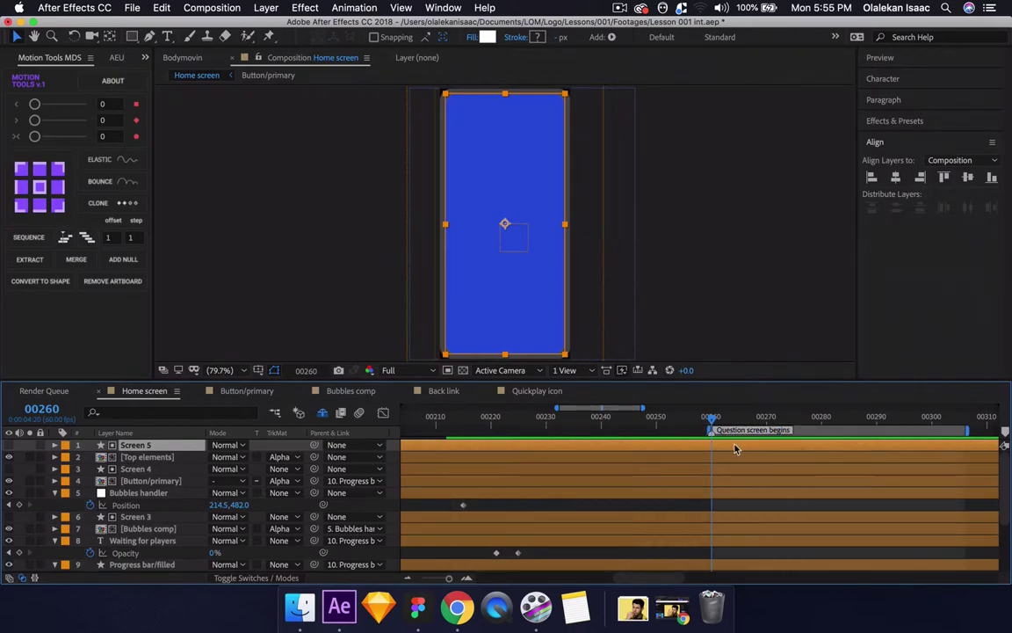
scroll(735, 449, right, 3)
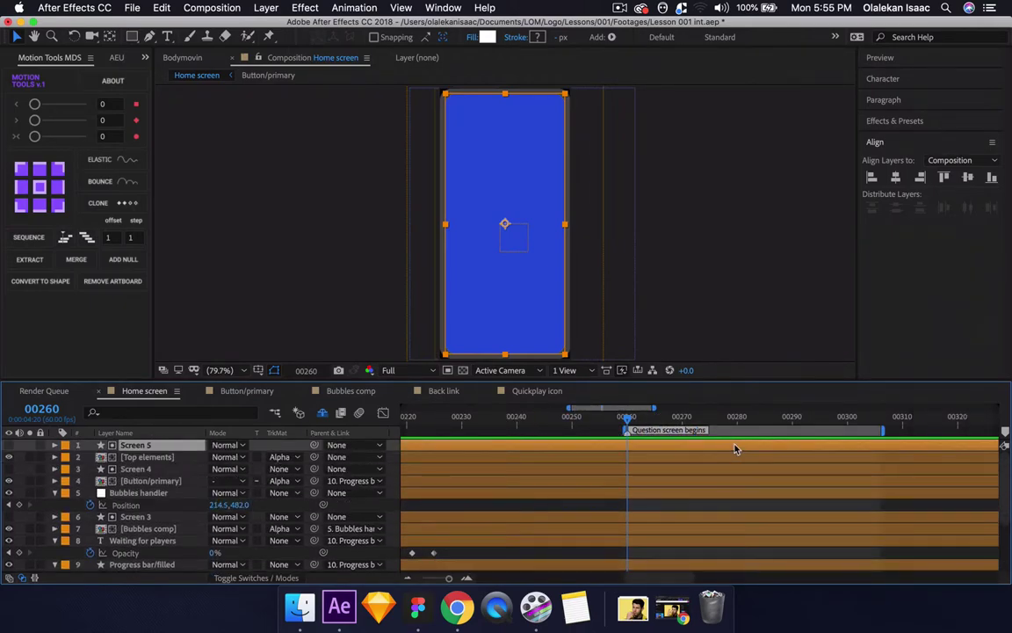
- Collapse the properties of all layers in the Home screen composition and select the Top elements pre-comp
click(658, 458)
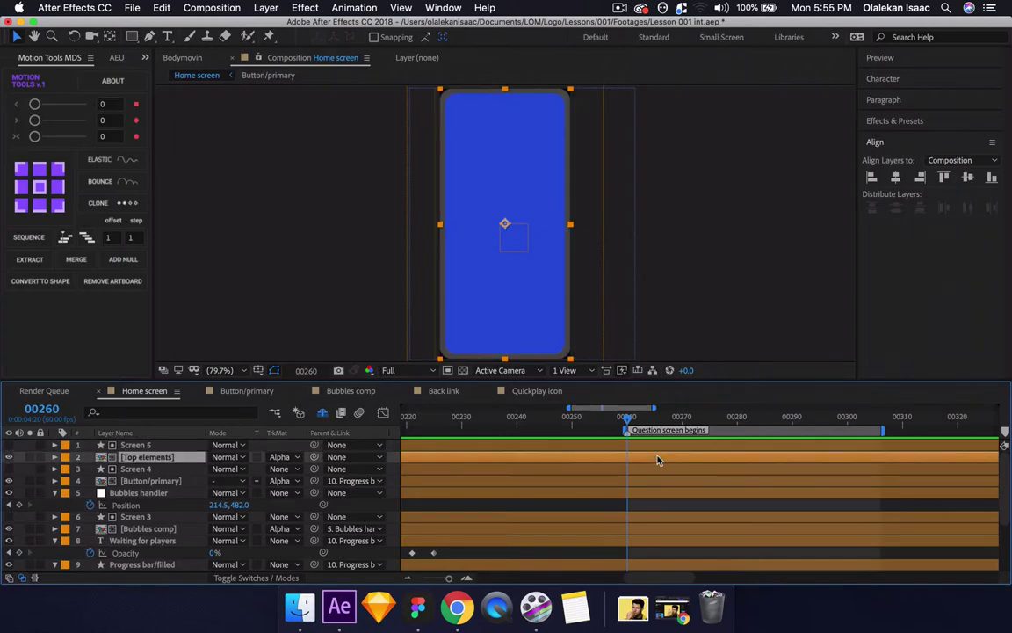
click(363, 506)
key(u)
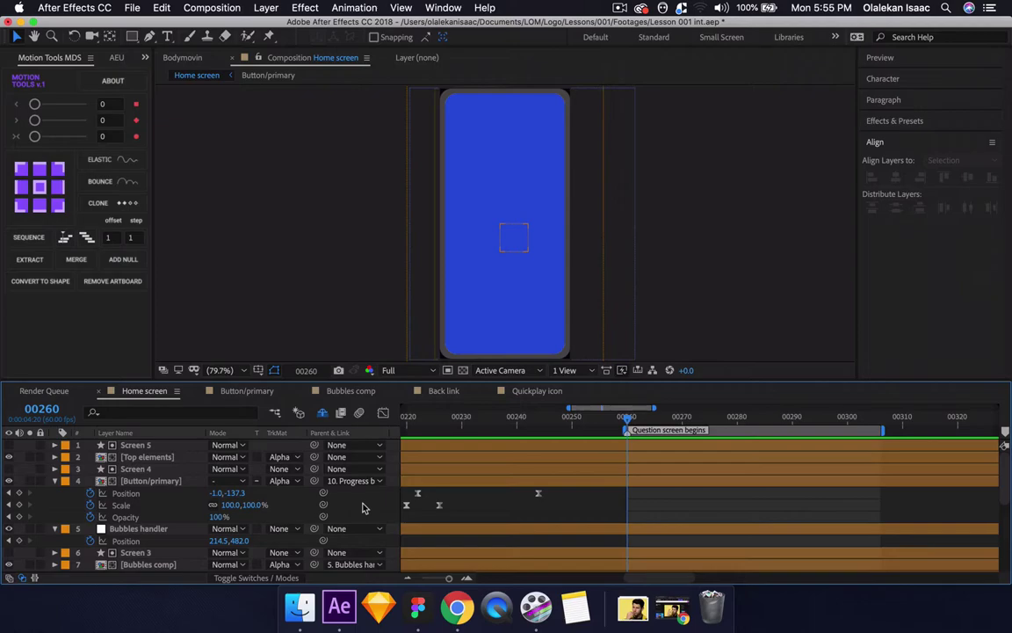
key(u)
click(145, 457)
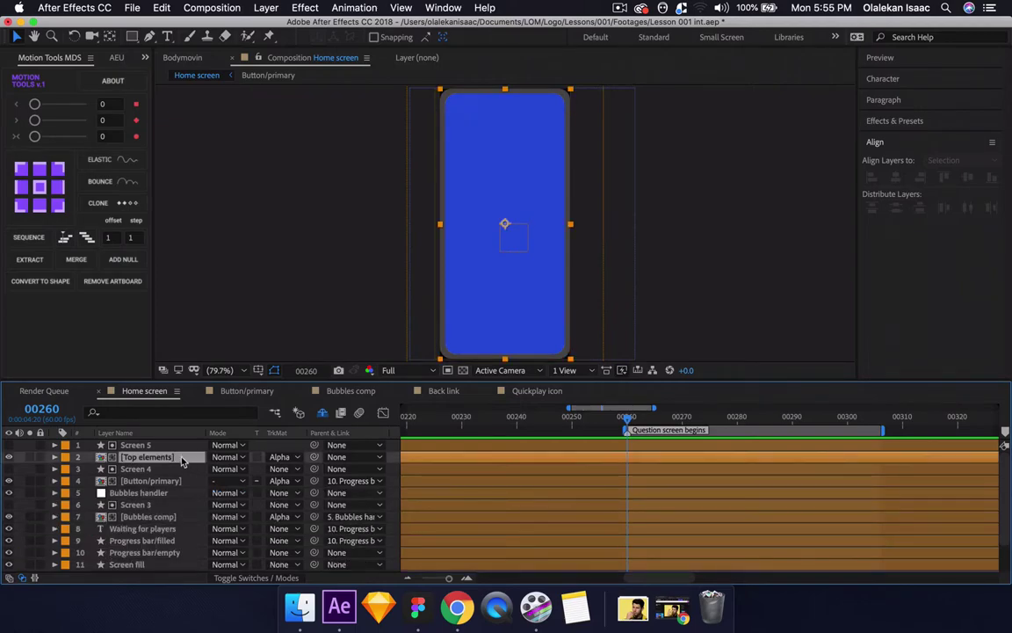
scroll(175, 526, down, 3)
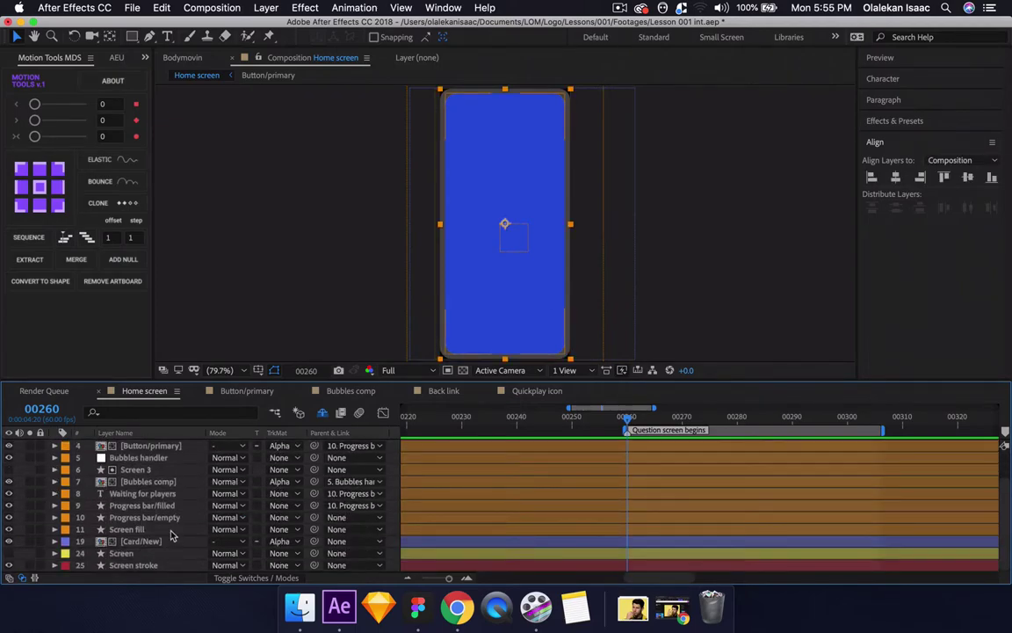
- Trim the ends of the layers from Top elements down to Card/New to frame 260, where the question screen begins
shift+click(171, 531)
shift+click(171, 542)
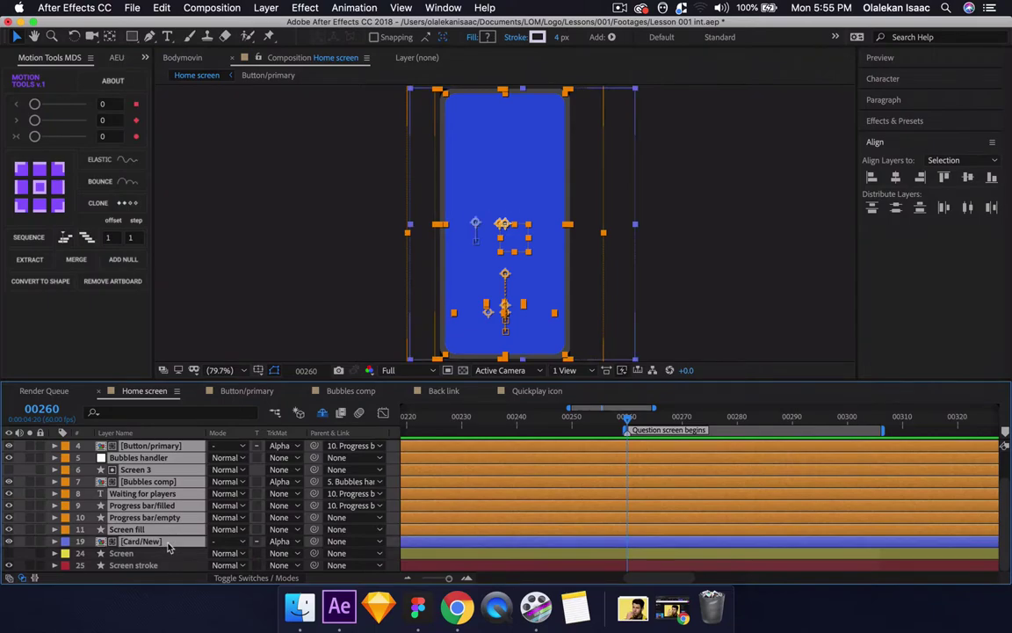
key(alt+bracketright)
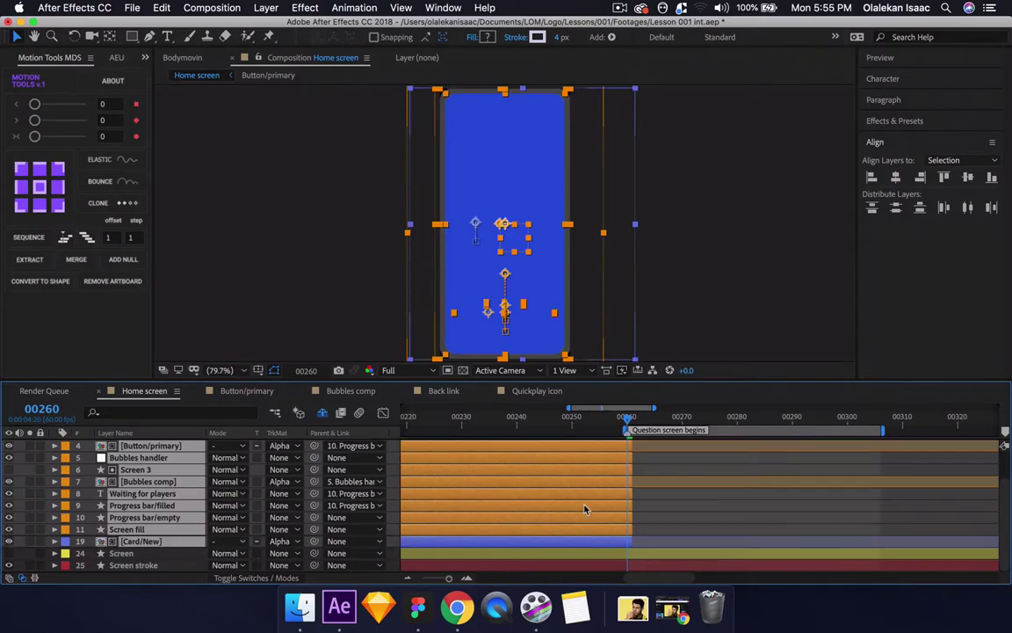
scroll(585, 510, up, 2)
drag(584, 510, 605, 446)
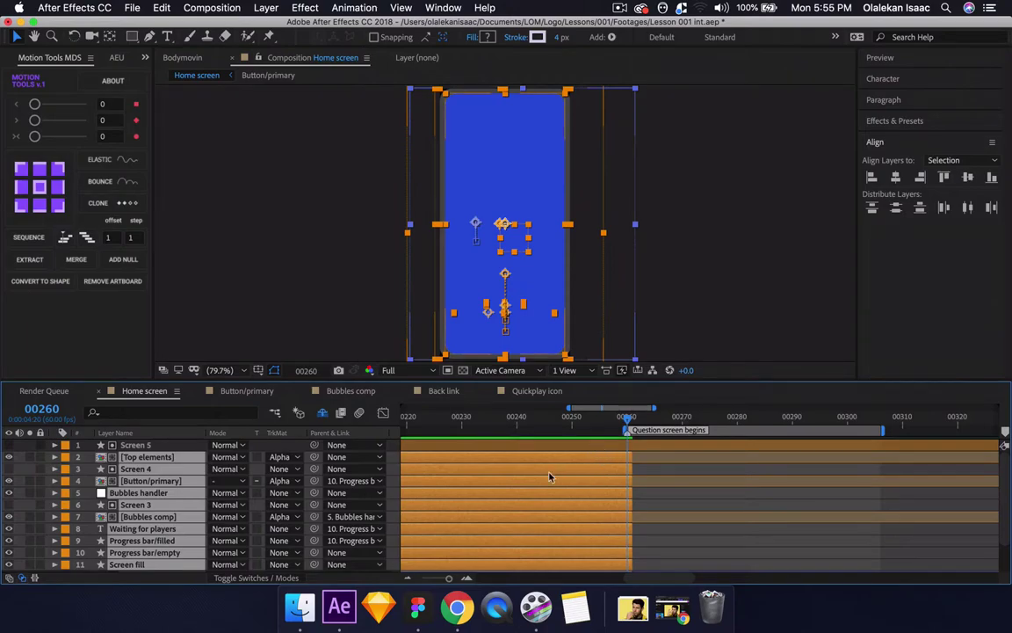
- Extend the end of the Button/primary layer to about frame 354
click(664, 475)
click(605, 481)
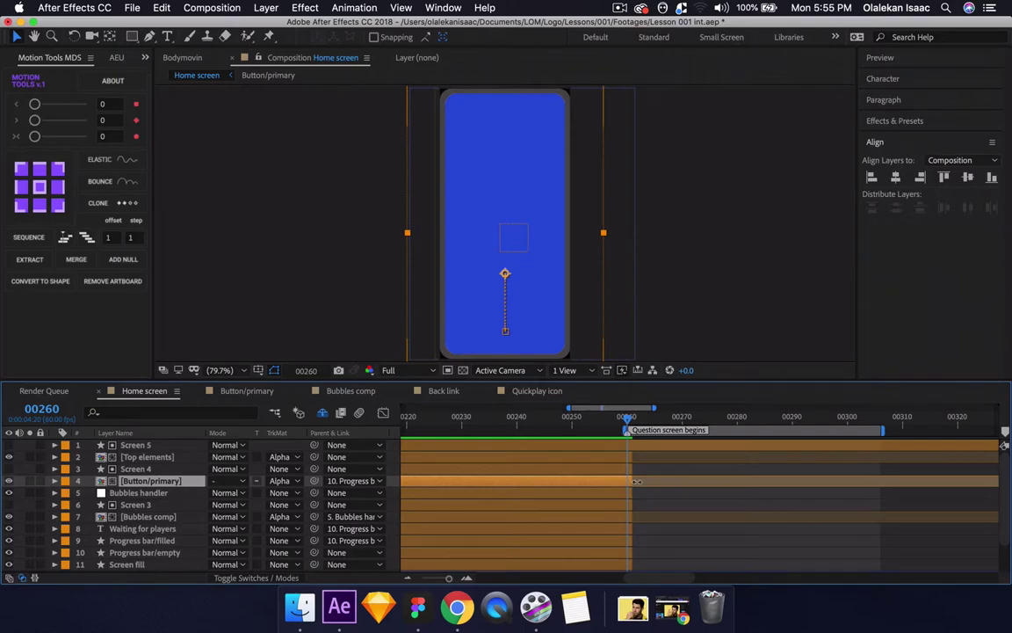
drag(637, 482, 1001, 480)
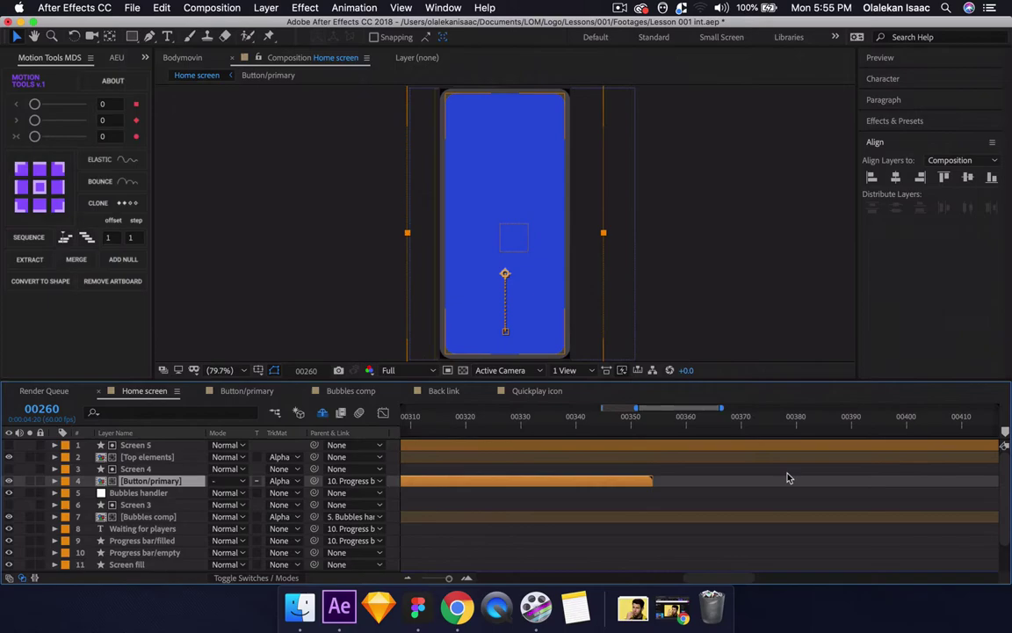
- Trim the end of the Screen 5 layer to frame 260
scroll(788, 478, left, 10)
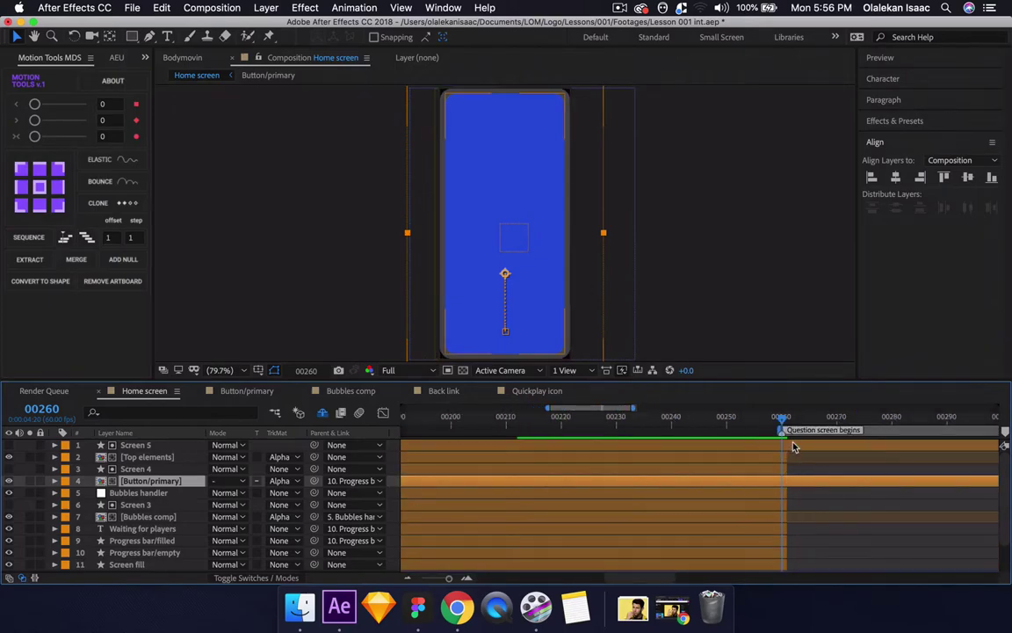
click(793, 445)
scroll(792, 443, right, 2)
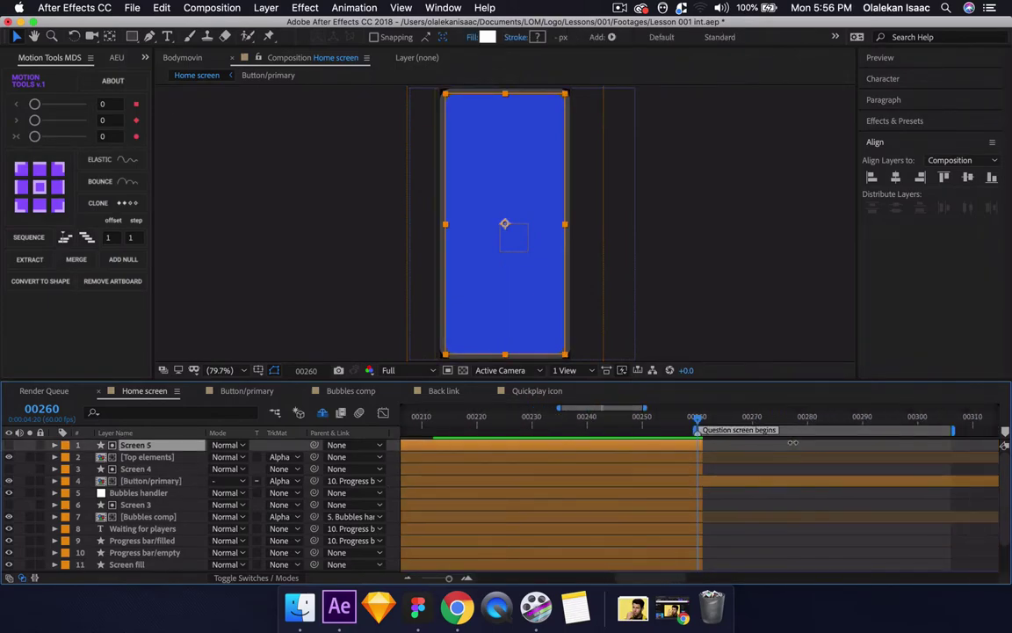
- Try to move the Button/primary layer alone above Screen 5, then undo the move
click(163, 481)
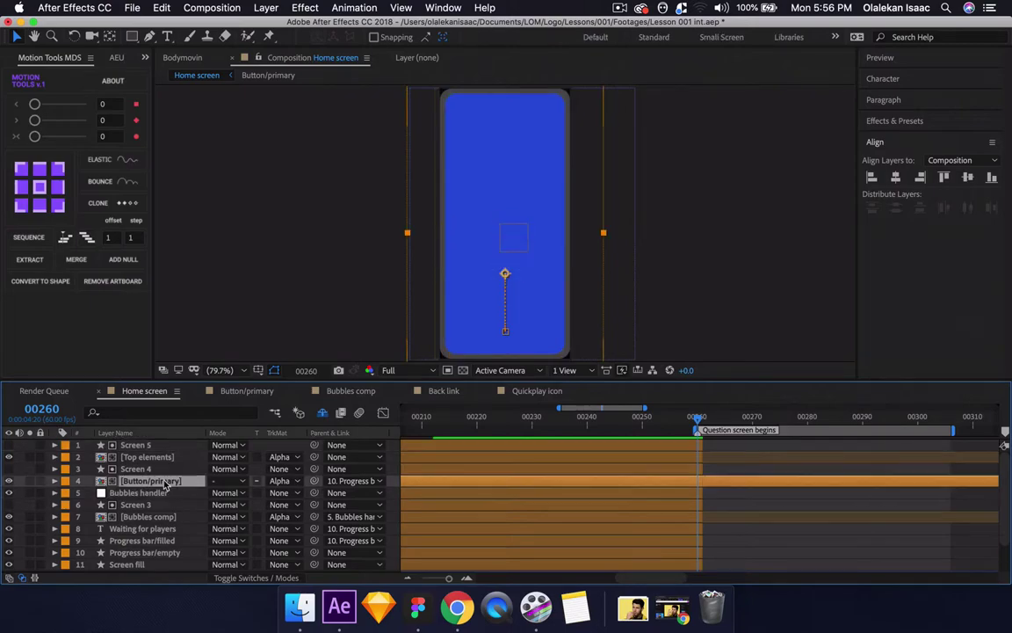
drag(163, 481, 165, 444)
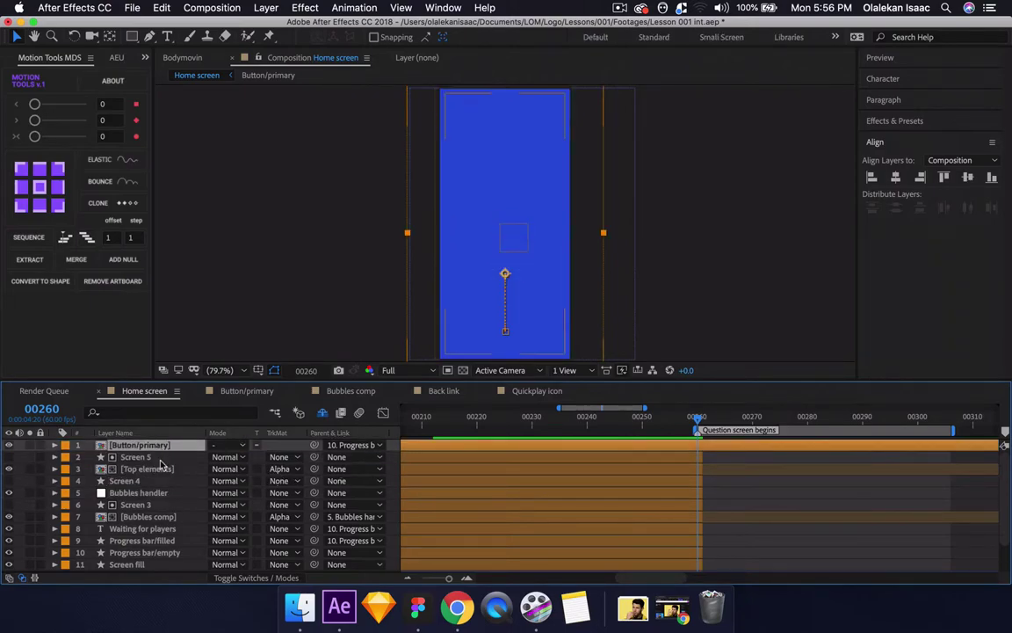
key(super+z)
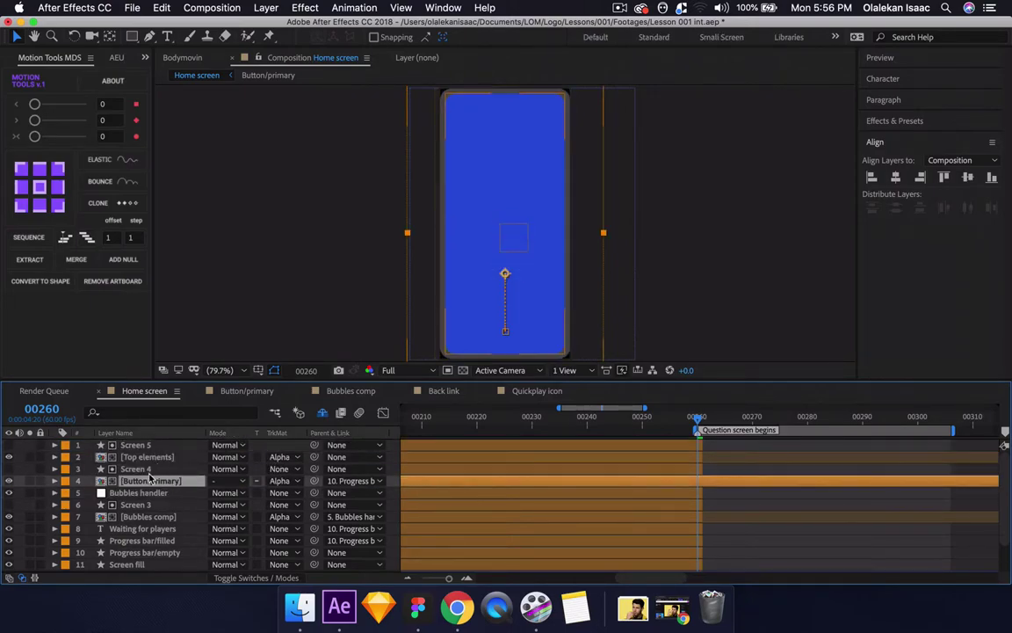
- Move Screen 4 and Button/primary together to the top of the layer stack and extend Screen 4's end to about frame 354
shift+click(150, 471)
drag(149, 471, 150, 458)
click(762, 451)
drag(702, 444, 798, 456)
scroll(788, 455, left, 8)
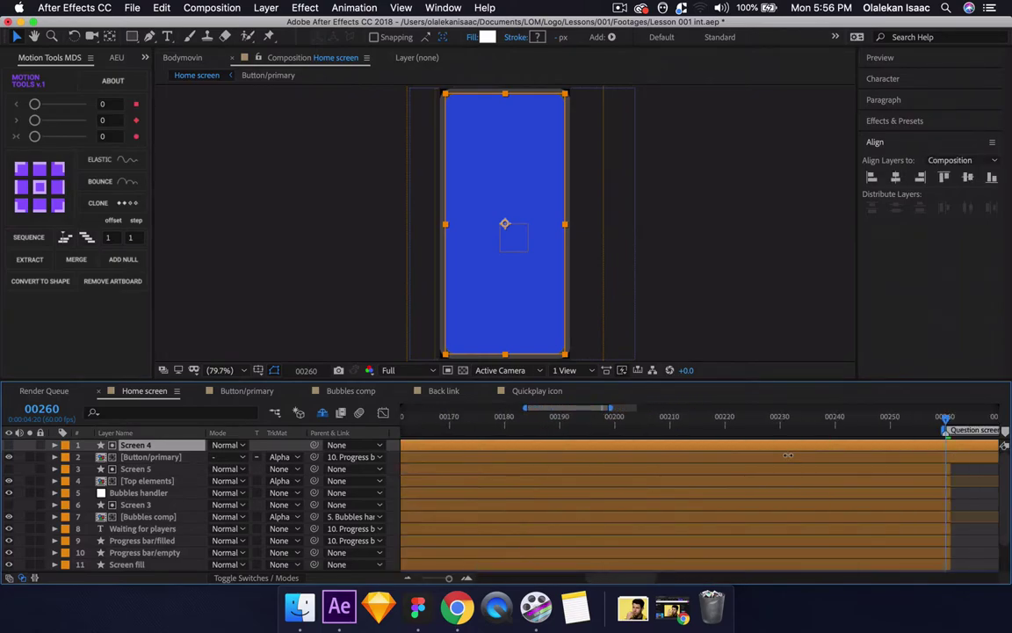
scroll(788, 455, right, 3)
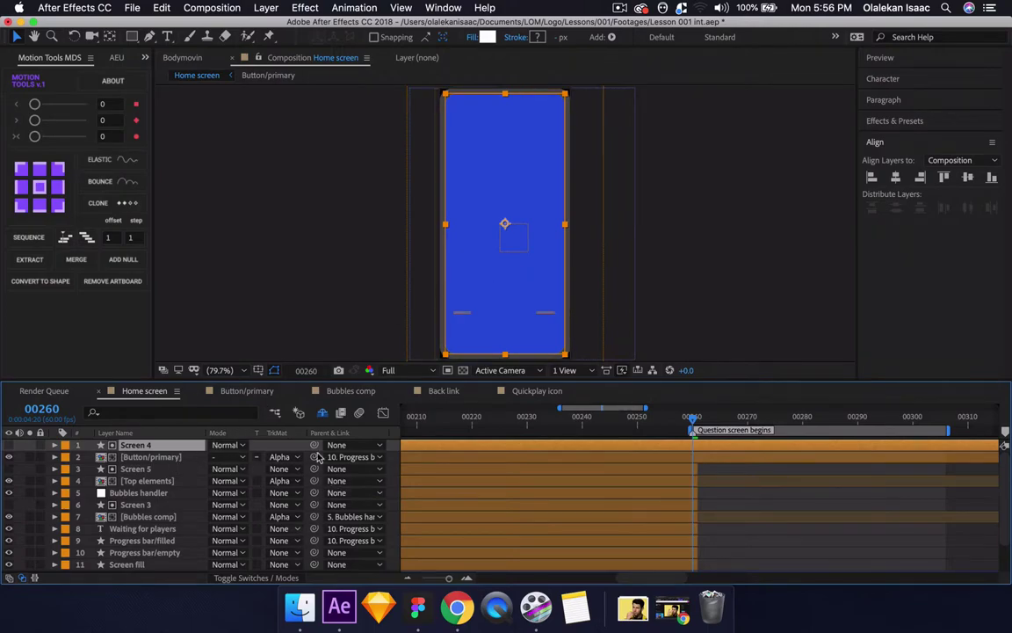
- Show the layer switches and mark the layers from Screen 5 down to Card/New as shy to hide them from the timeline
key(F4)
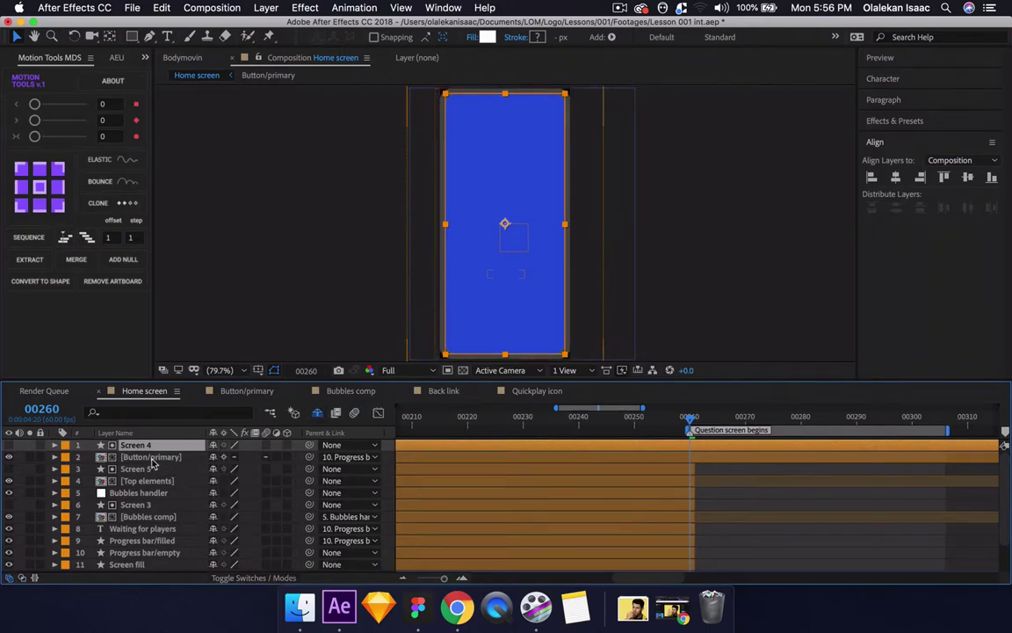
scroll(169, 517, down, 3)
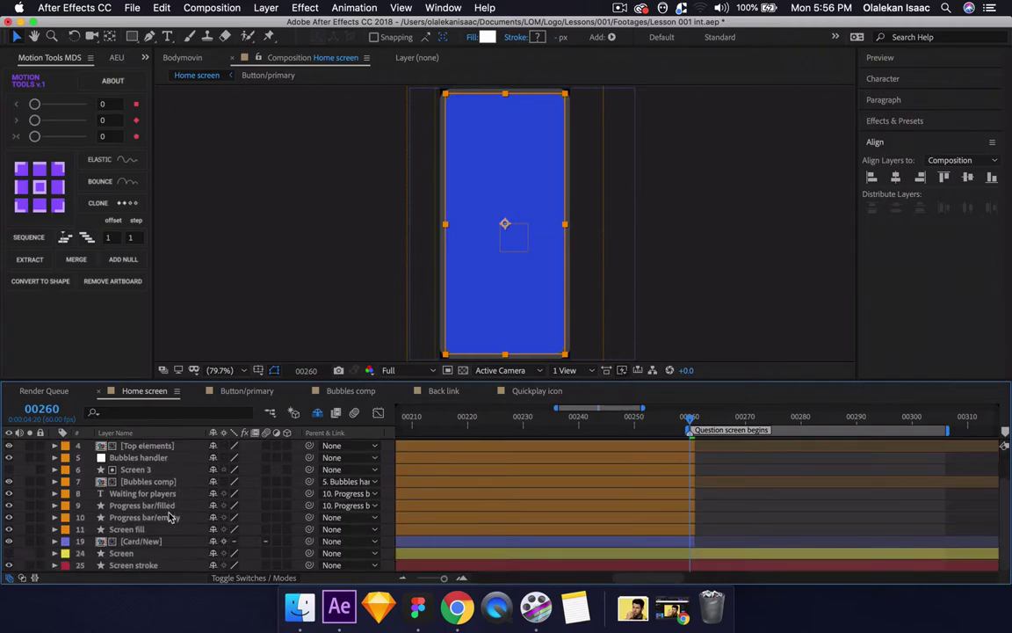
shift+click(169, 529)
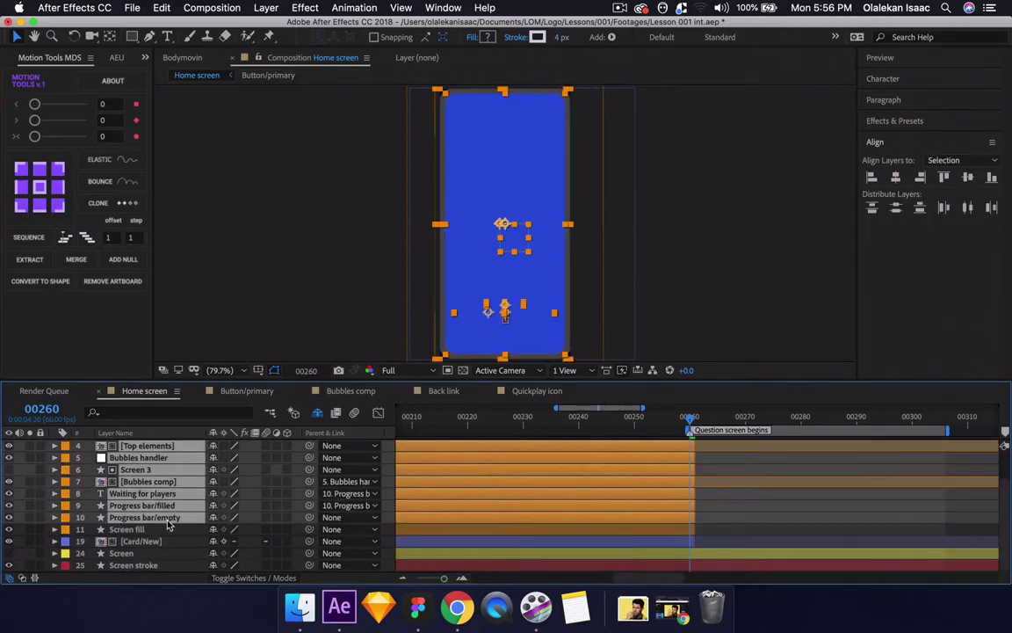
shift+click(169, 541)
click(212, 541)
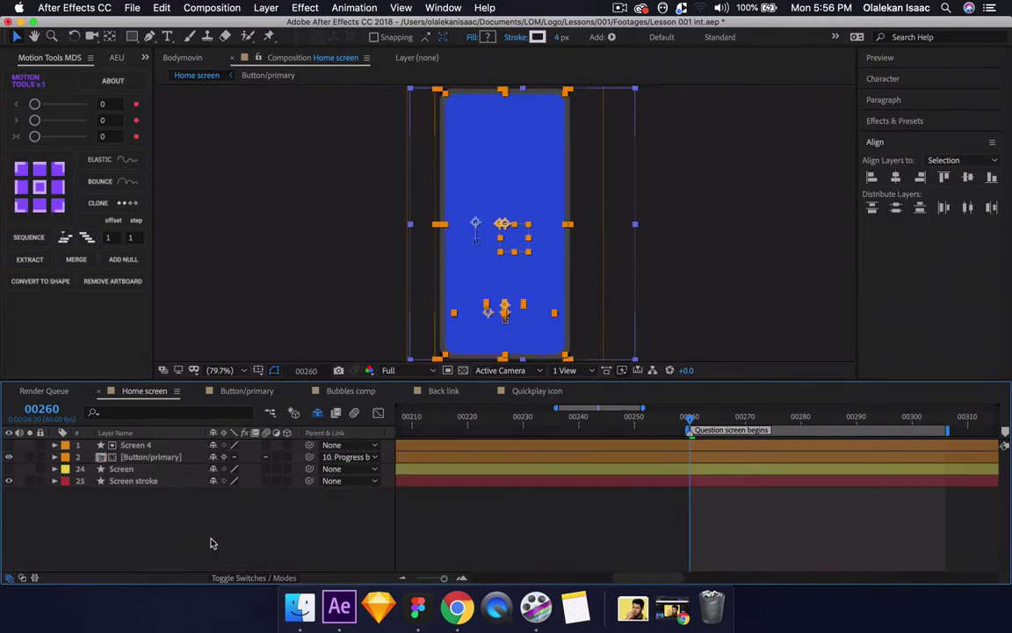
- Set the Button/primary composition's duration to 1300 frames and return to the Home screen composition
click(162, 444)
scroll(661, 481, right, 5)
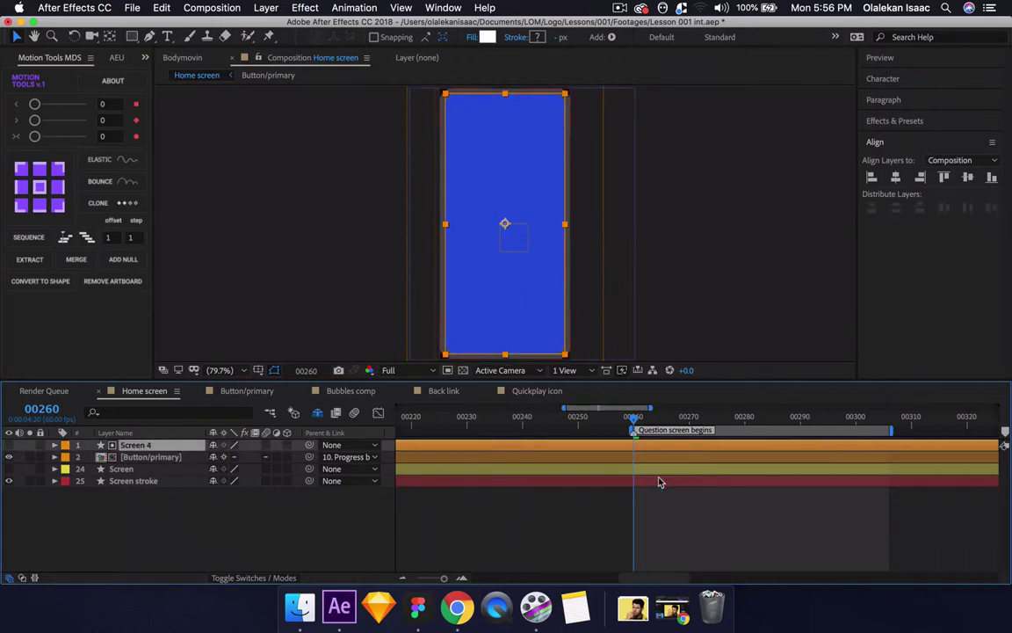
scroll(660, 481, right, 3)
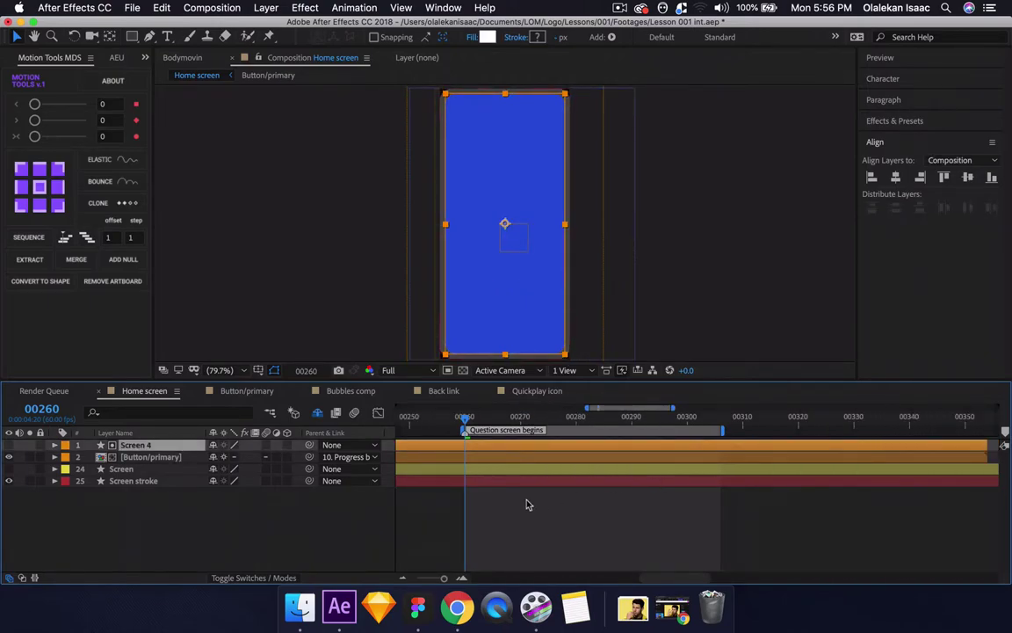
scroll(527, 504, right, 8)
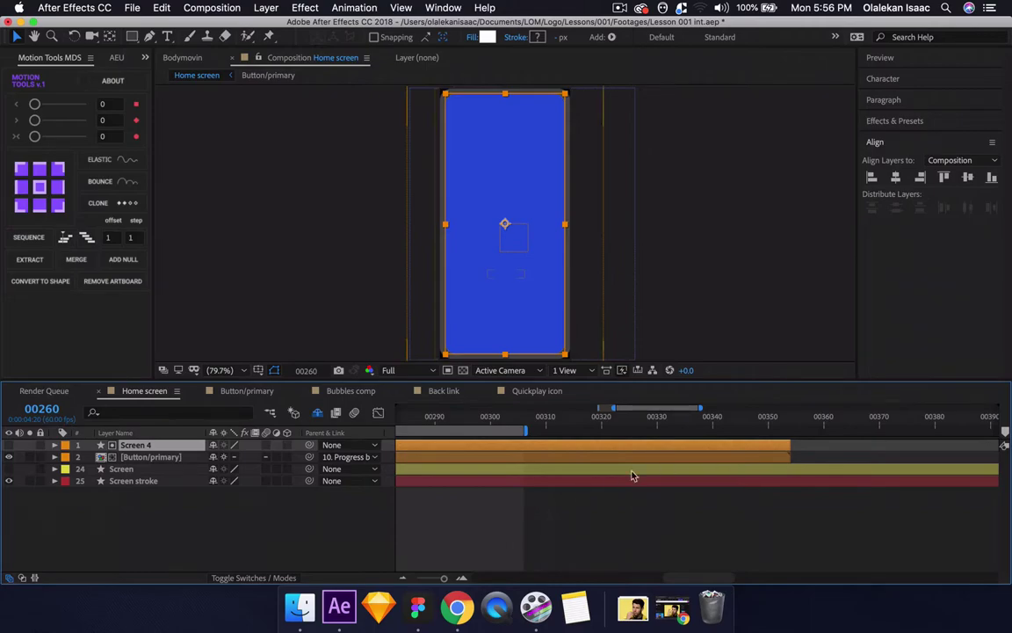
click(586, 458)
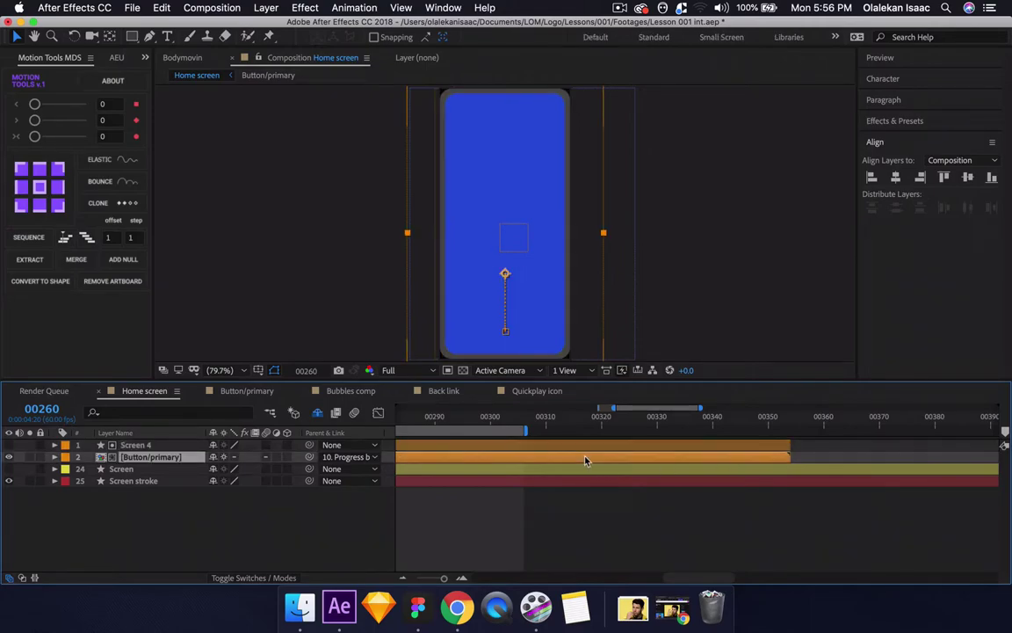
double_click(183, 458)
key(super+k)
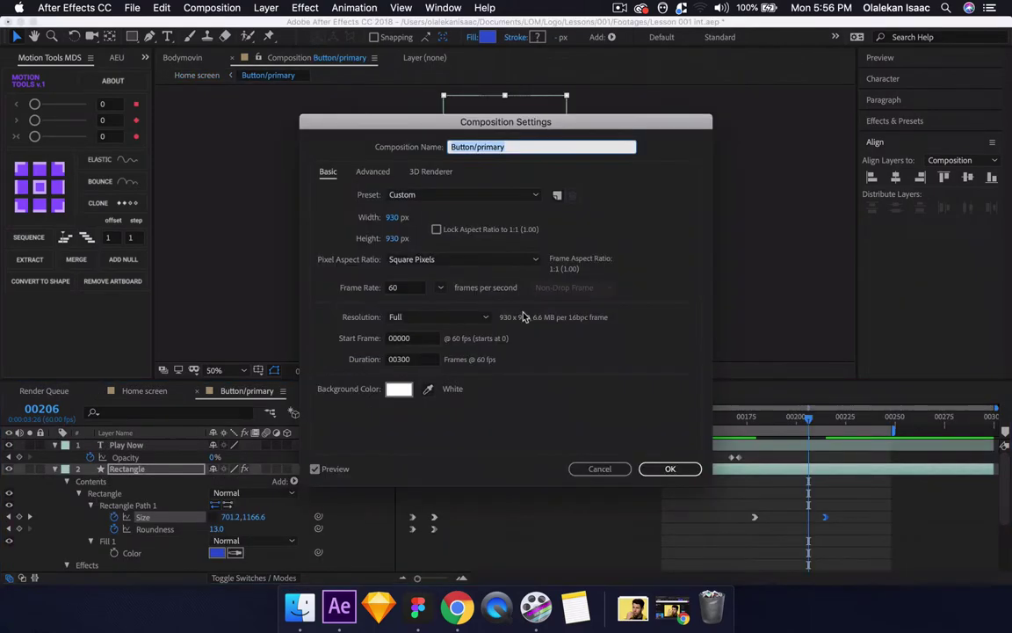
click(400, 361)
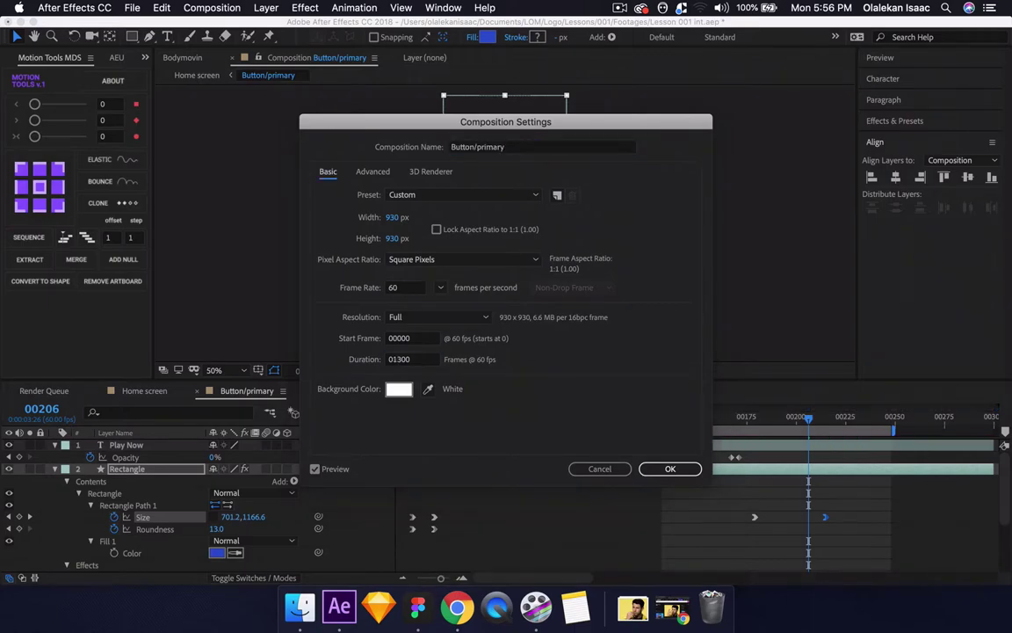
key(Return)
click(144, 391)
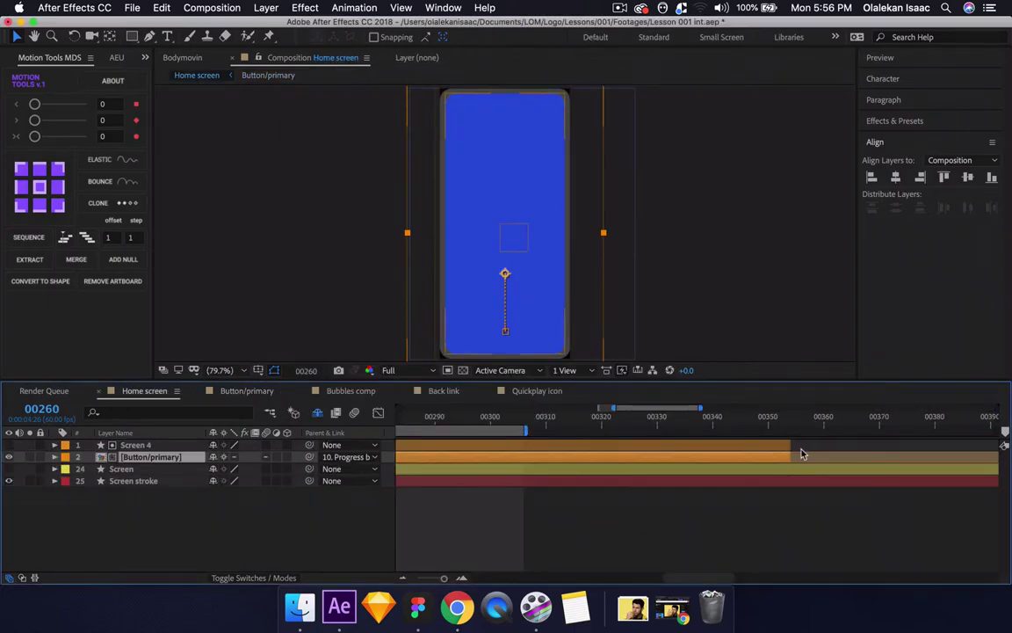
- Extend the ends of the Screen 4 and Button/primary layers together to beyond frame 670
click(781, 446)
shift+click(779, 456)
scroll(779, 456, right, 3)
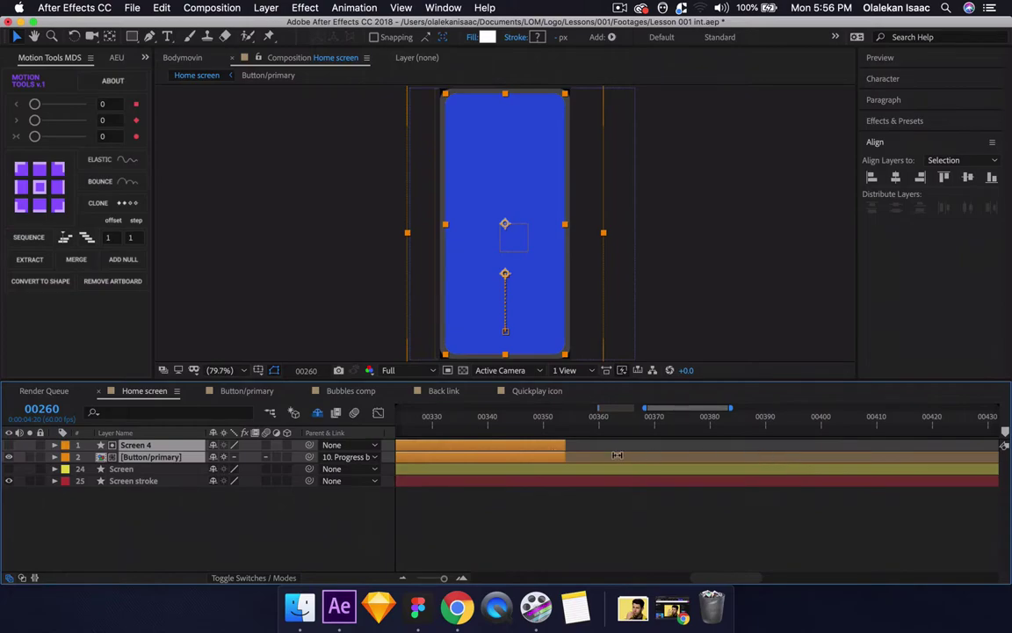
drag(566, 451, 1008, 414)
scroll(697, 457, right, 10)
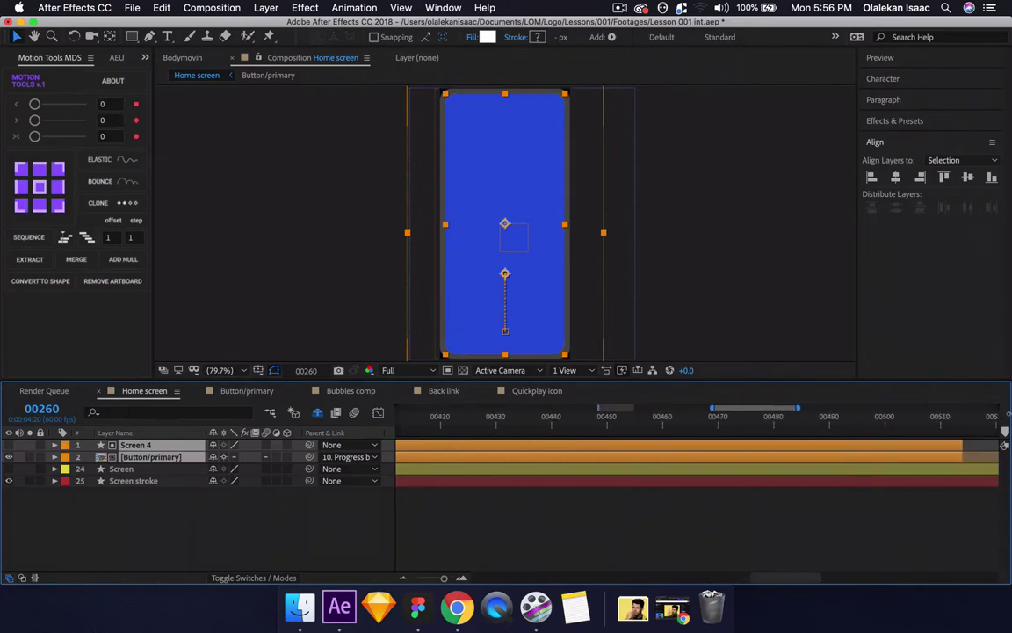
scroll(665, 502, left, 20)
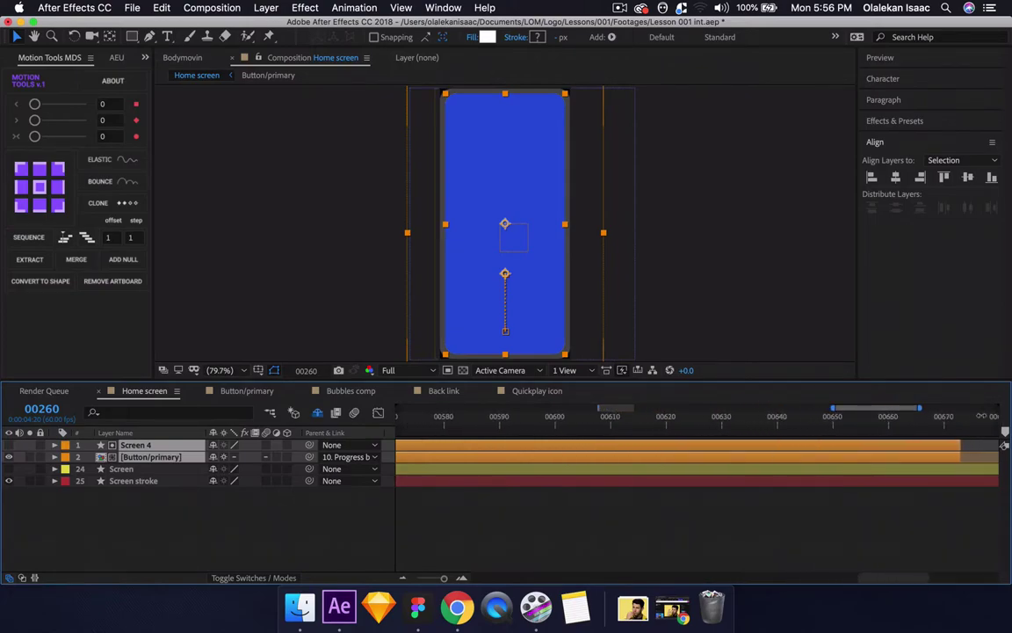
scroll(665, 502, right, 12)
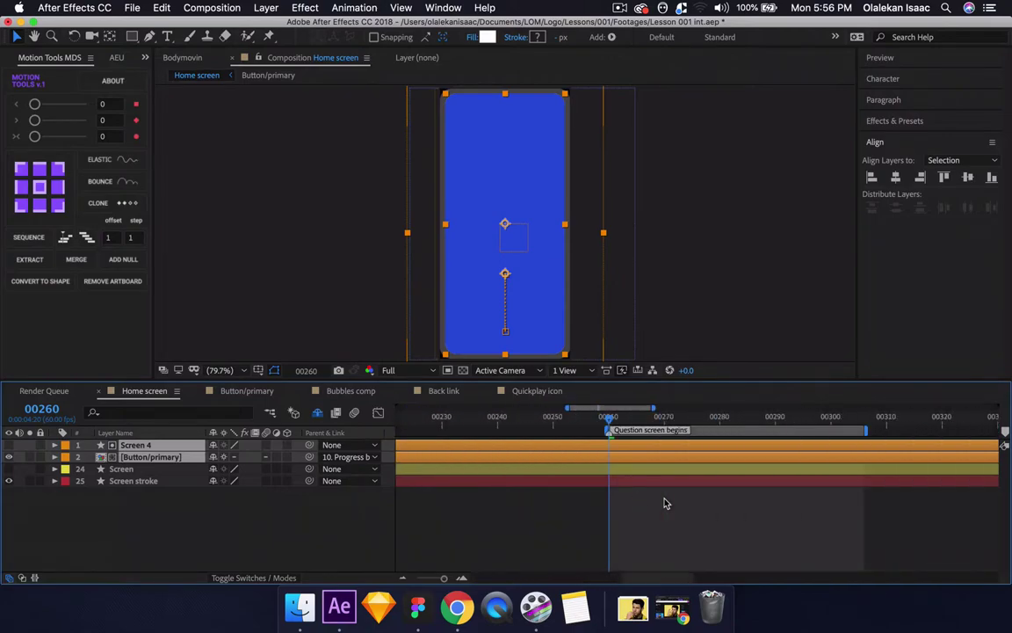
- Save the project and close the Button/primary, Bubbles comp, Back link and Quickplay icon compositions, keeping Home screen open
key(super+s)
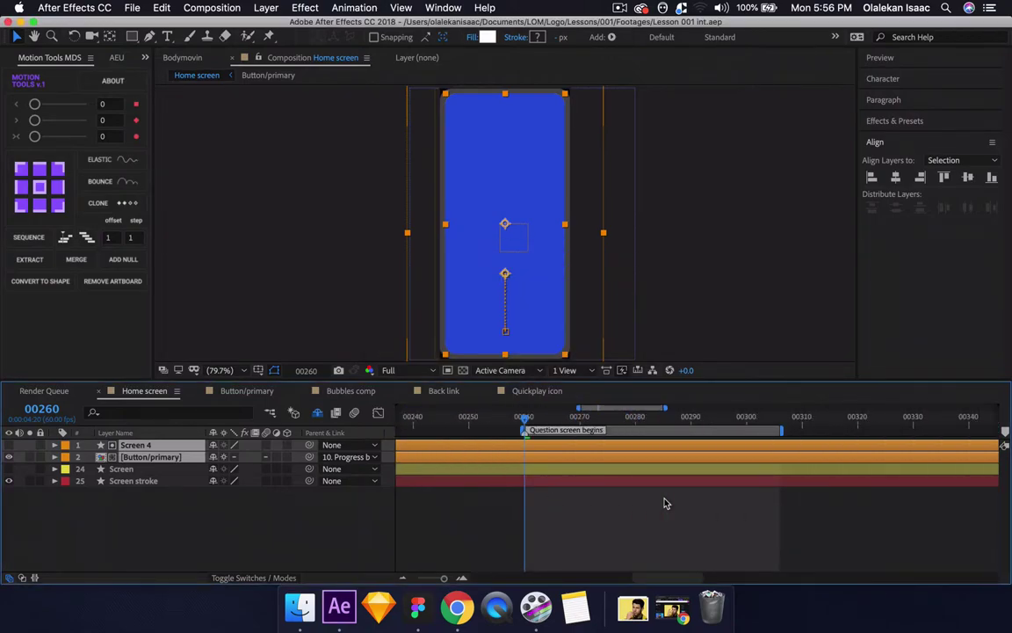
click(282, 519)
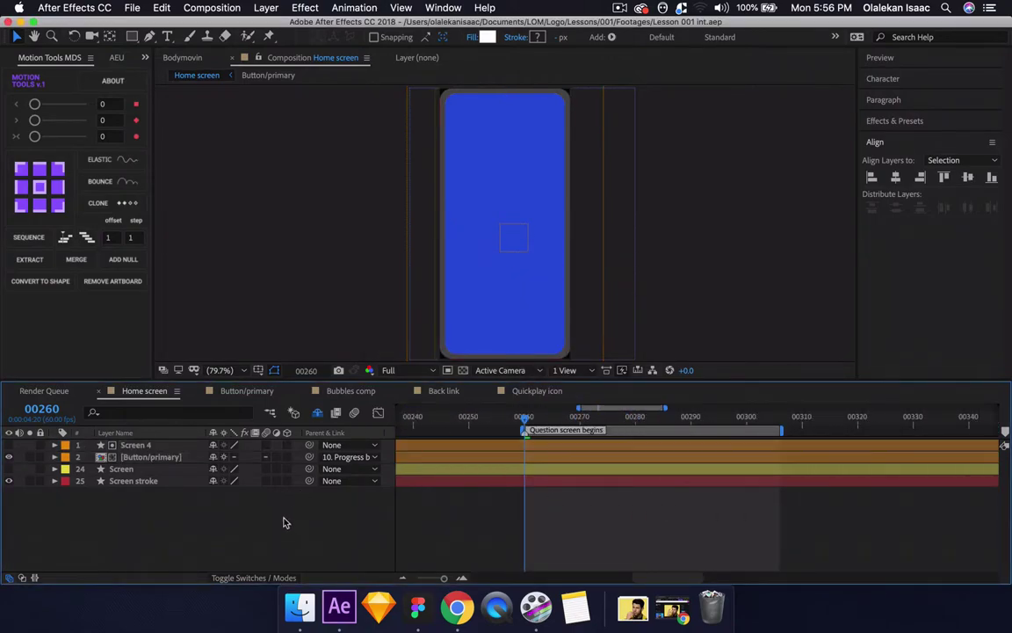
click(198, 392)
click(199, 392)
click(199, 392)
click(198, 392)
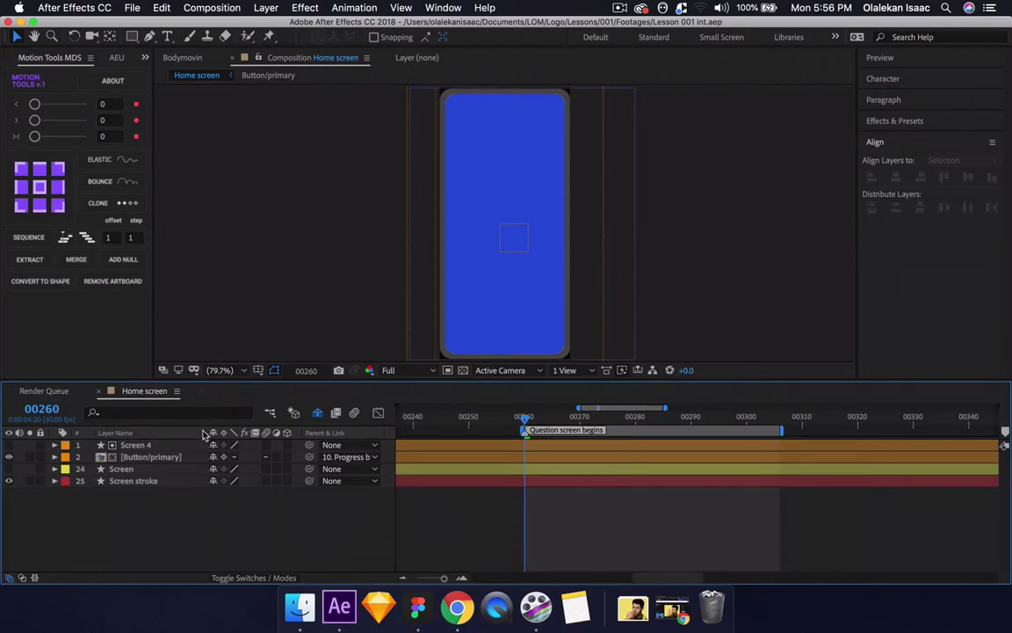
- Switch to Figma and send the Question frame to After Effects with the AEUX plugin
key(ctrl+Right)
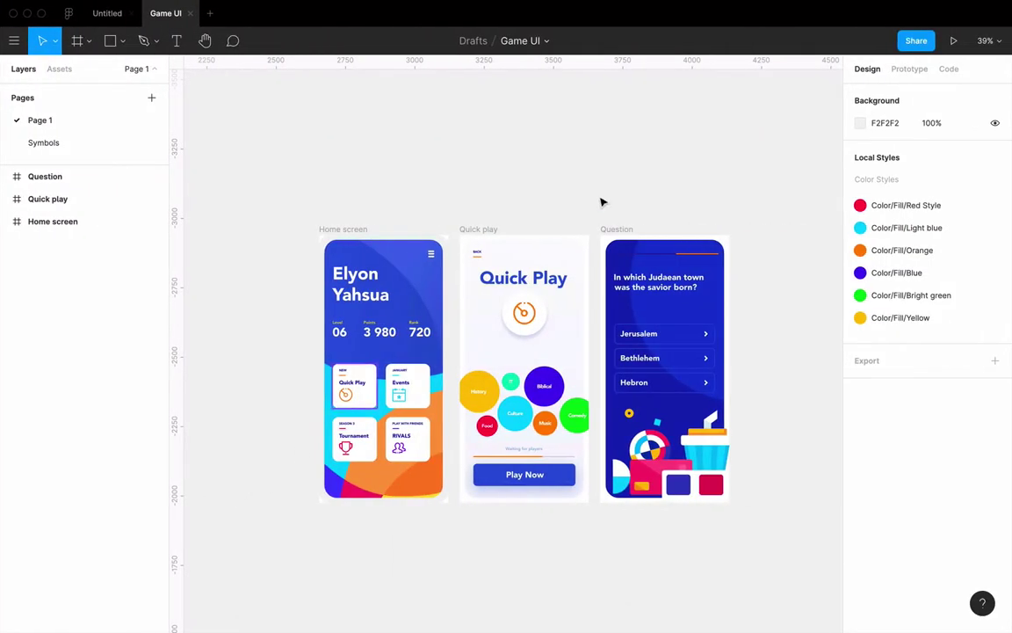
click(614, 230)
click(615, 230)
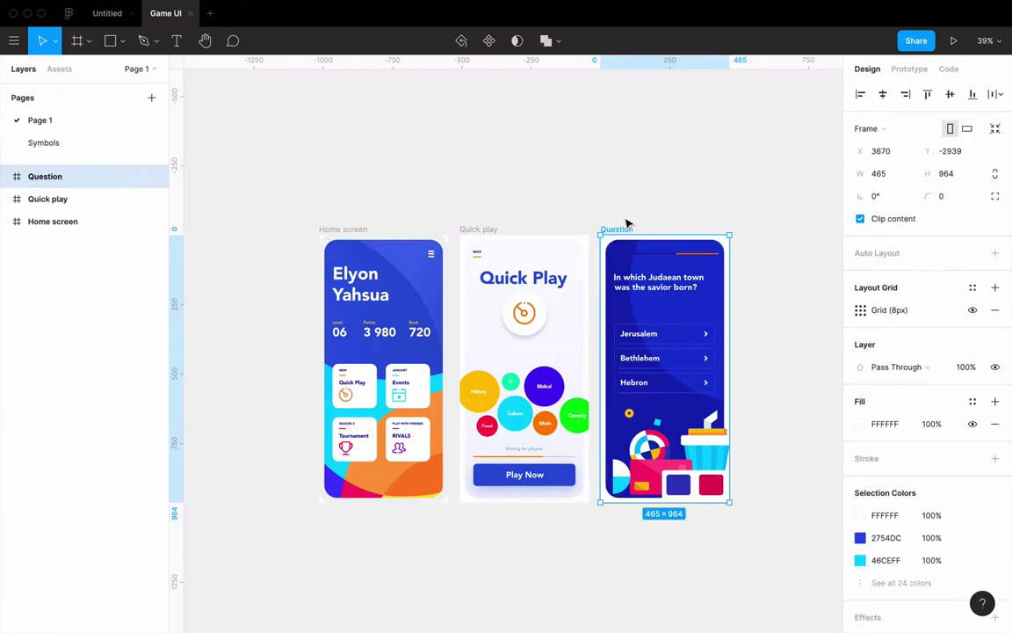
right_click(359, 128)
mouse_move(407, 163)
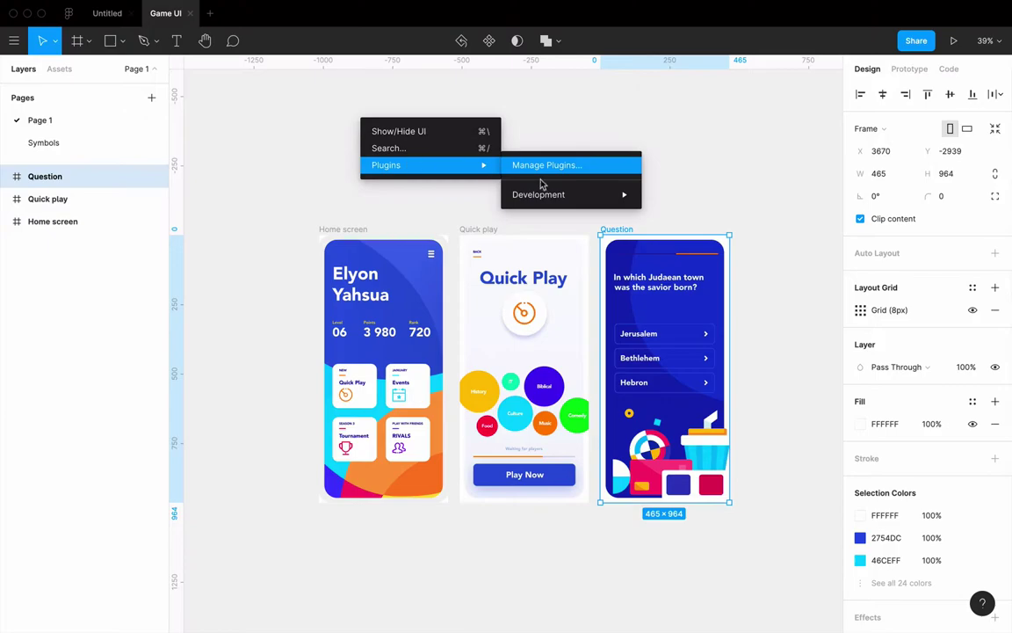
mouse_move(550, 196)
click(682, 195)
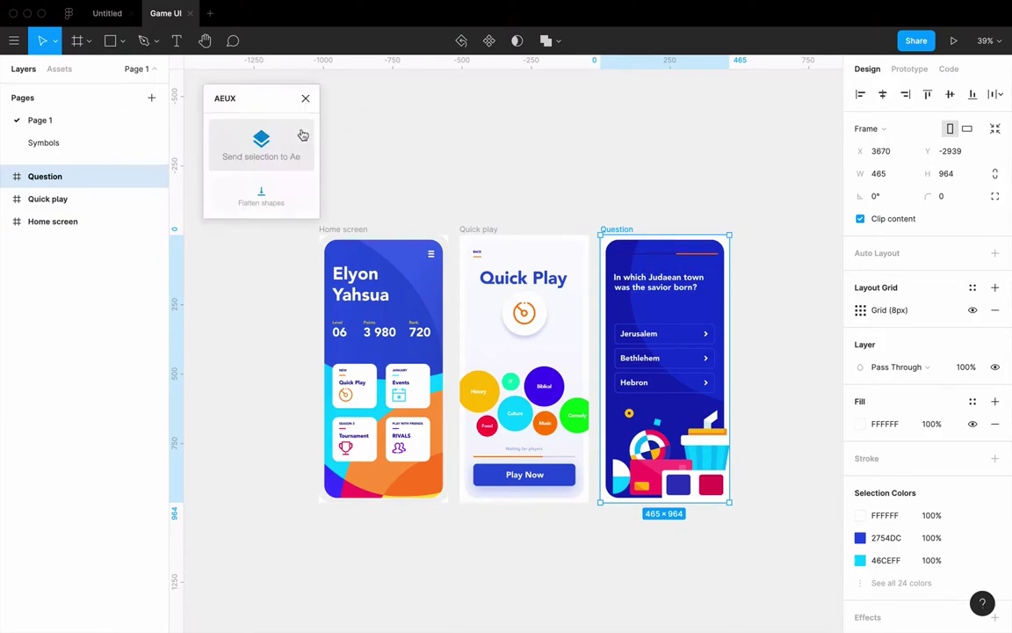
click(273, 154)
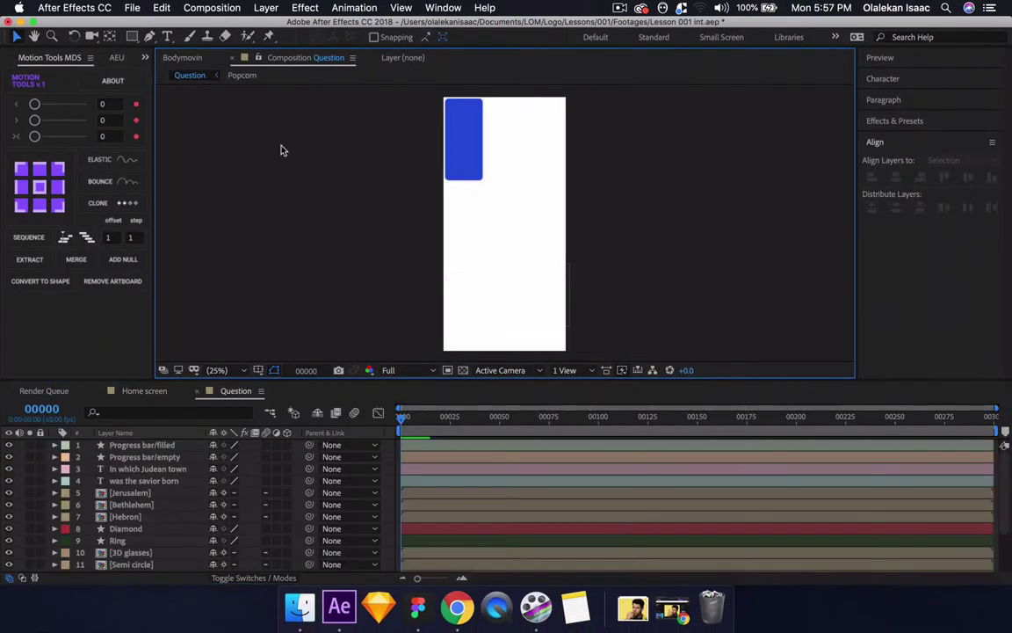
- Check the Question composition's dimensions in its settings and set the AEUX comp size multiplier to 1x
click(116, 58)
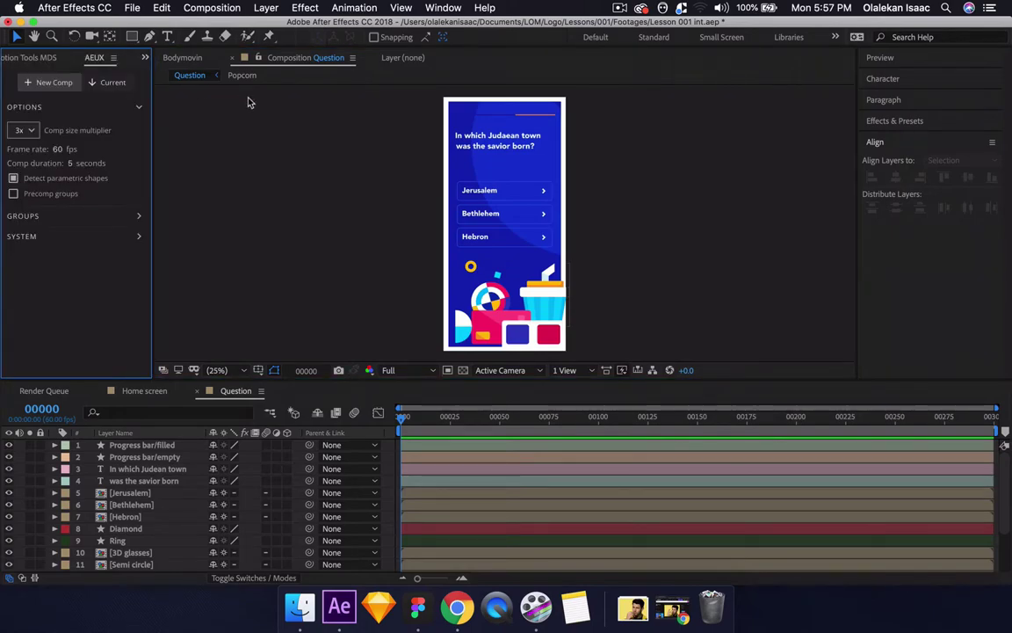
key(super+k)
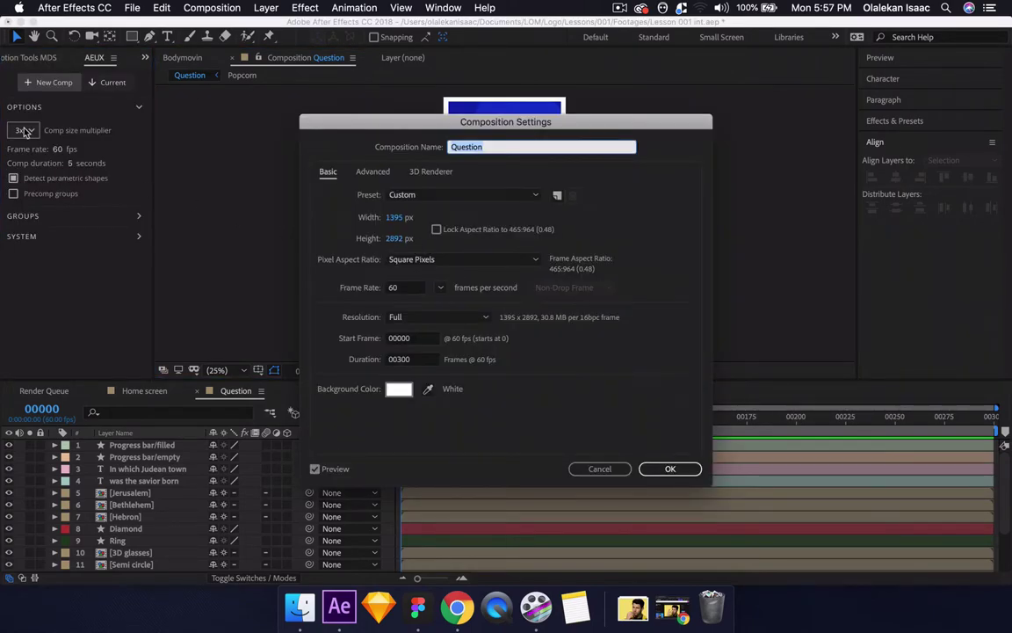
click(601, 468)
click(29, 130)
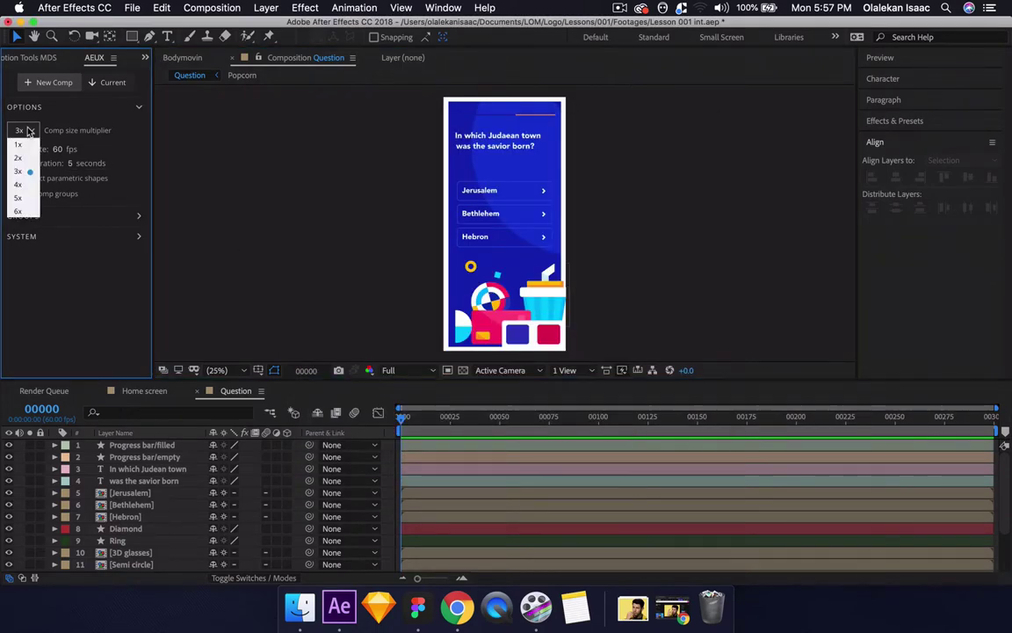
click(21, 131)
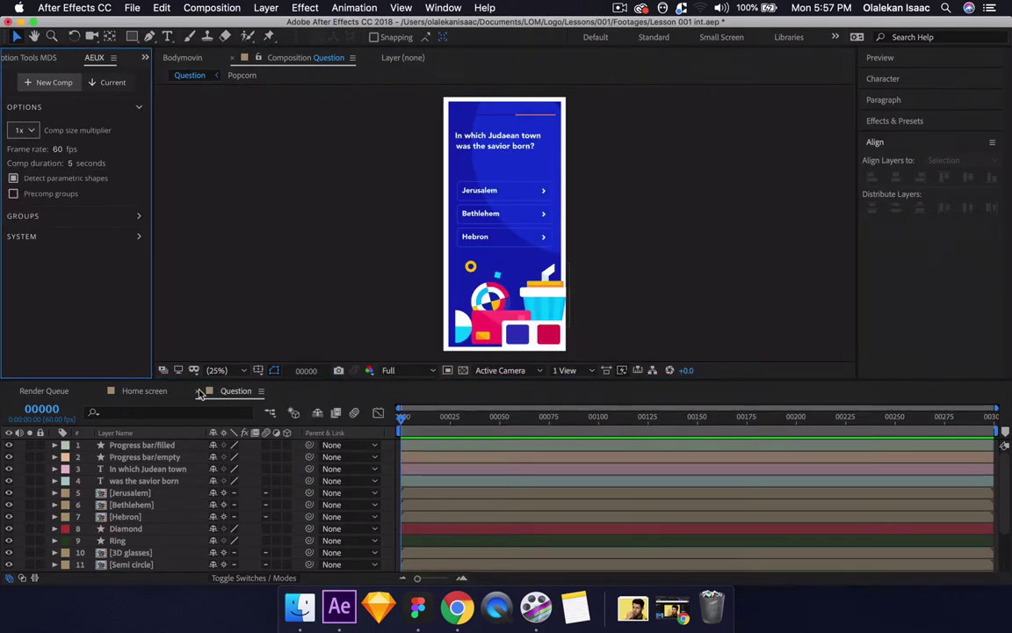
- Close the Question composition, resend the Question frame from Figma through AEUX, and check the new composition's dimensions in After Effects
click(197, 391)
key(ctrl+Right)
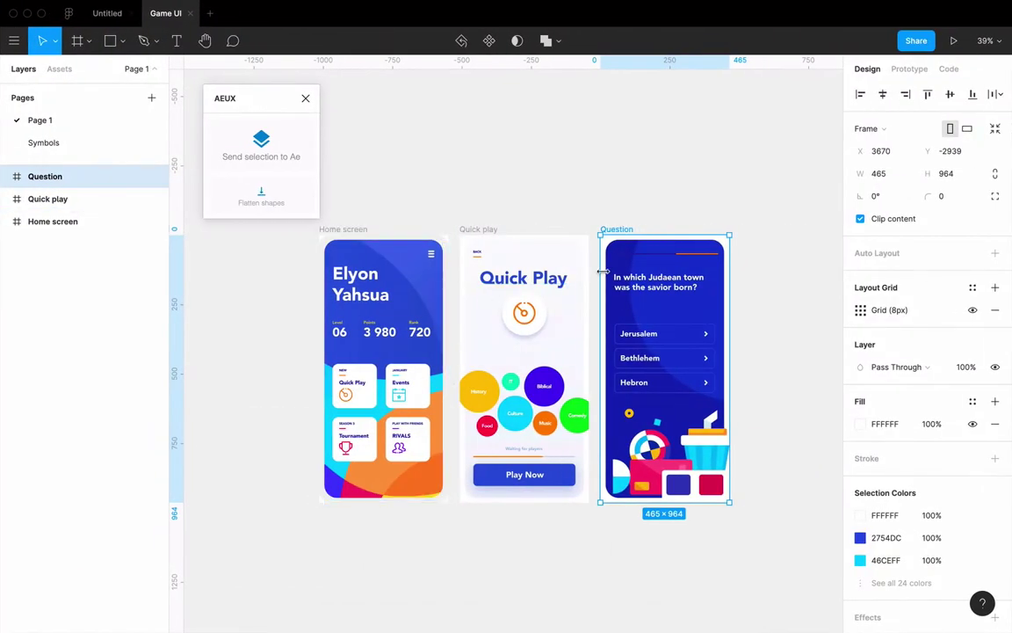
click(267, 151)
key(ctrl+Left)
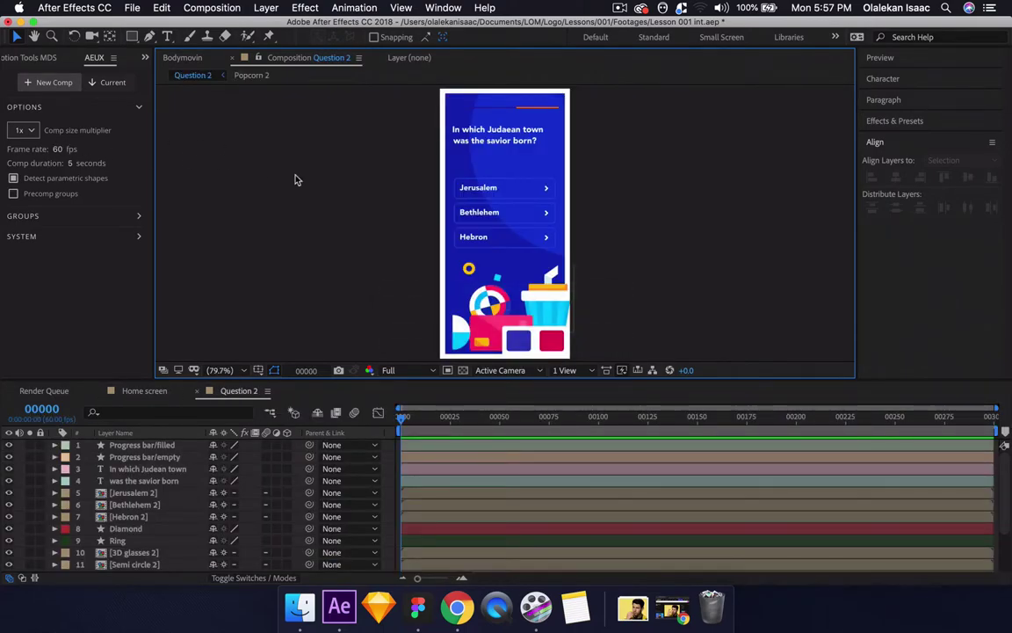
key(End)
key(super+k)
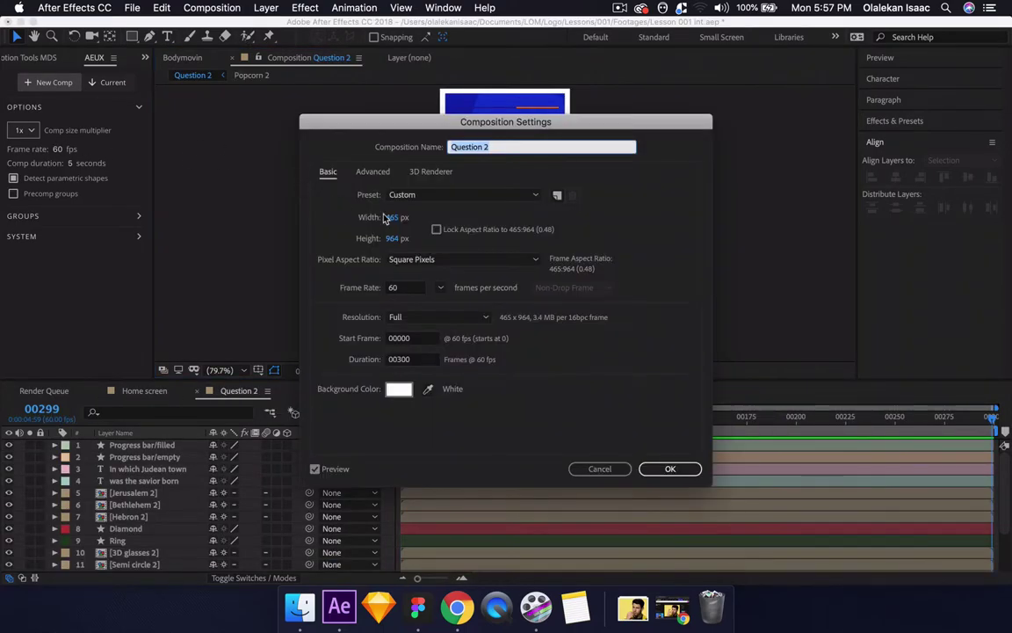
click(596, 468)
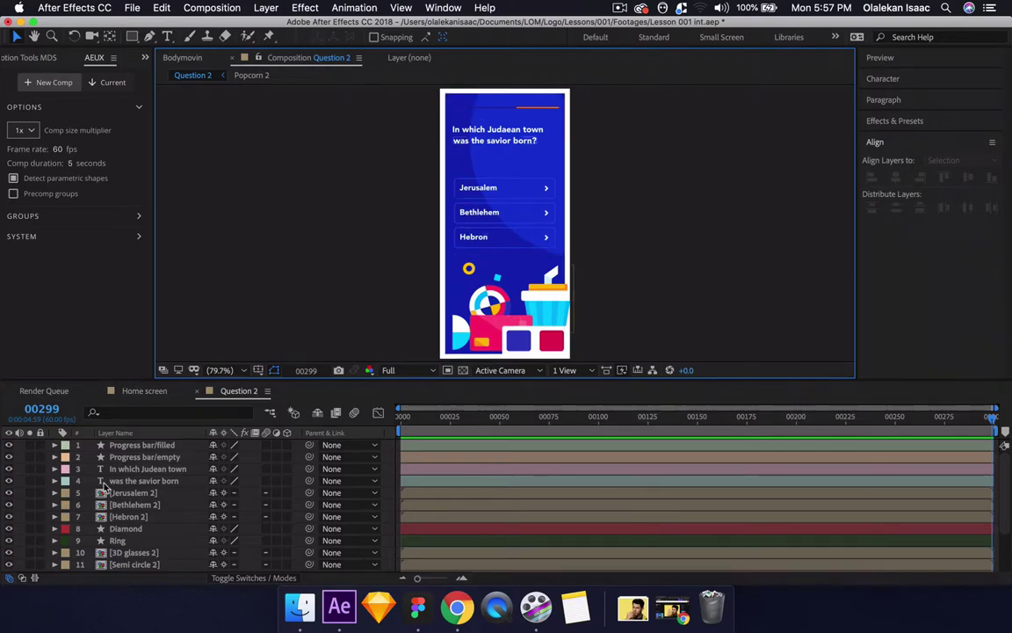
- Label all Question 2 layers Red and copy them into the Home screen composition
key(super+a)
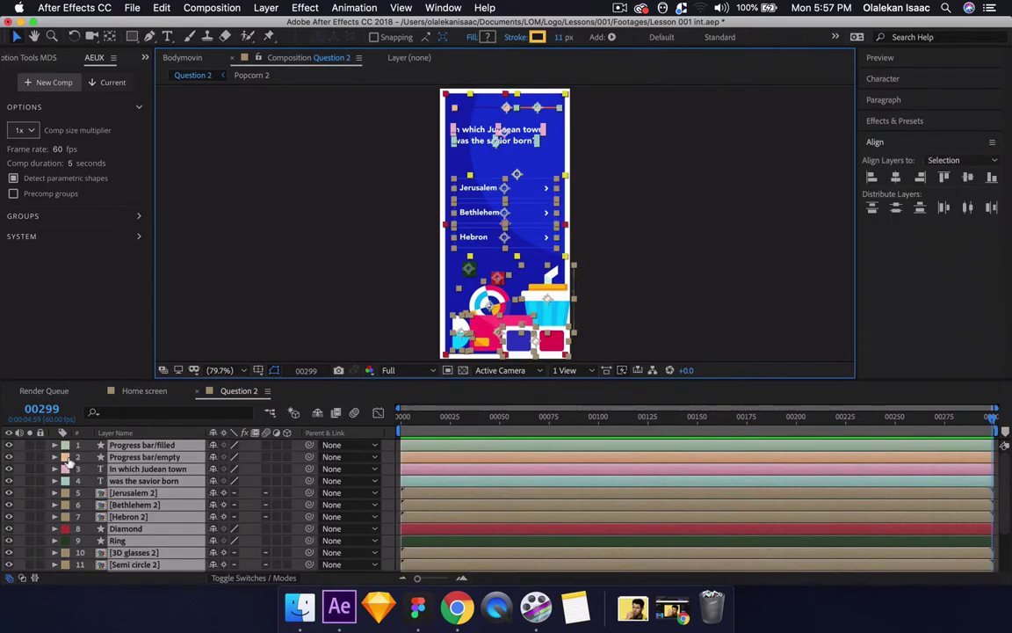
click(66, 466)
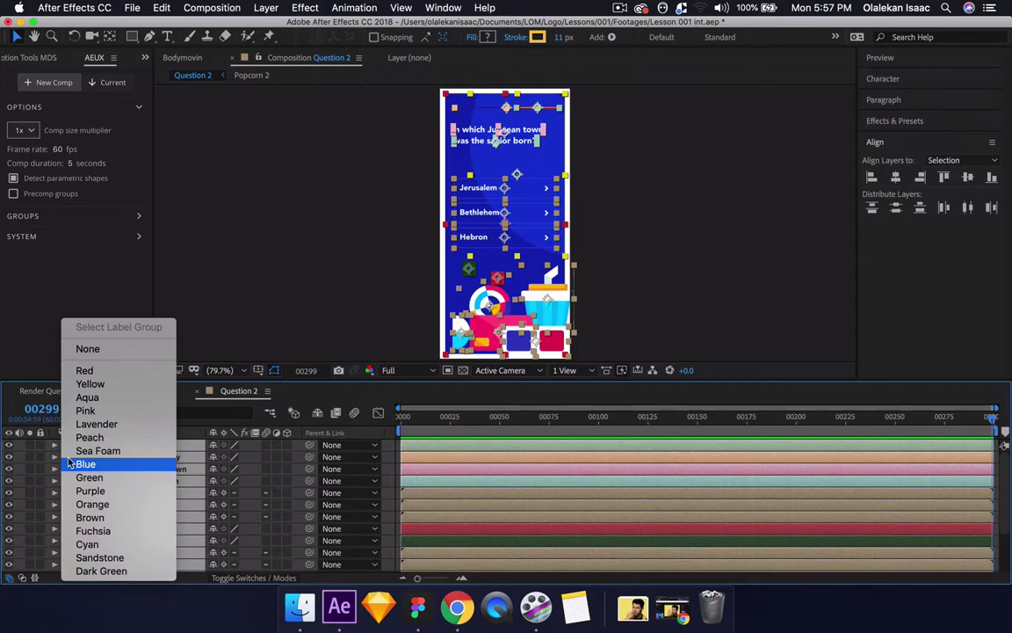
click(100, 370)
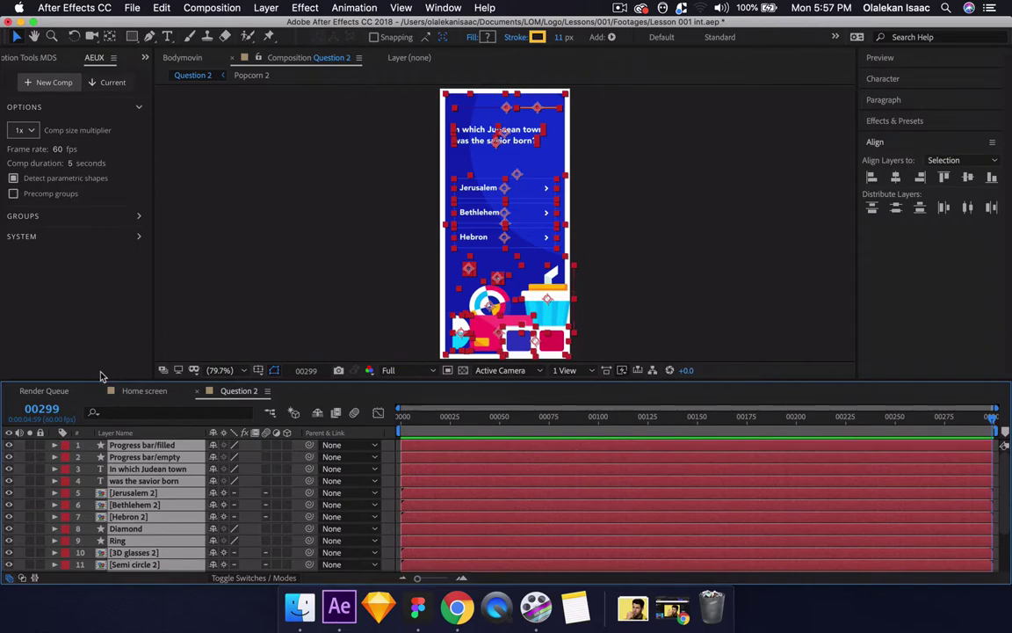
click(144, 392)
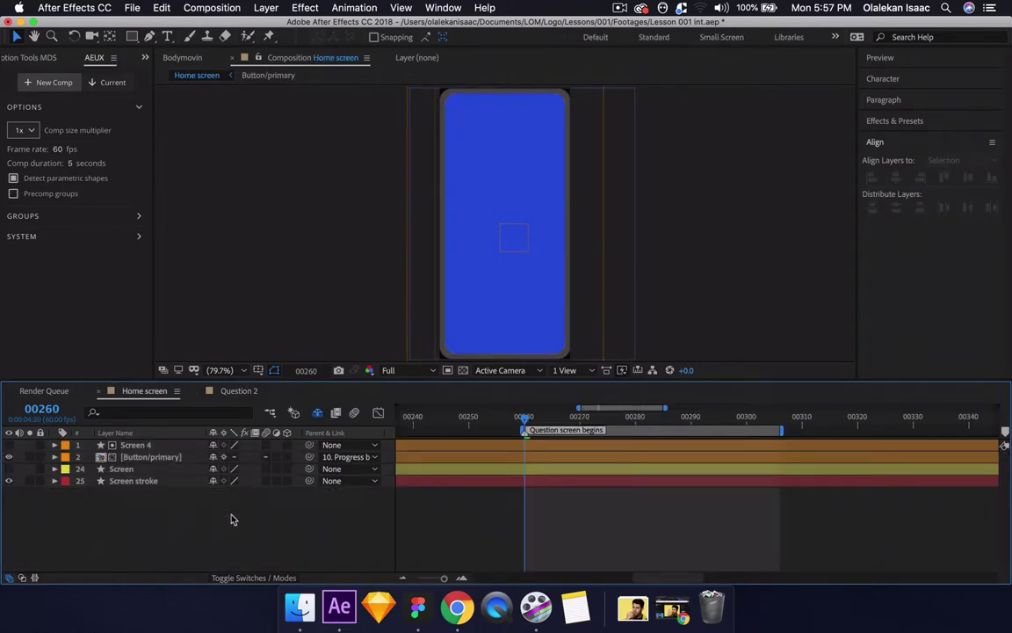
key(ctrl+v)
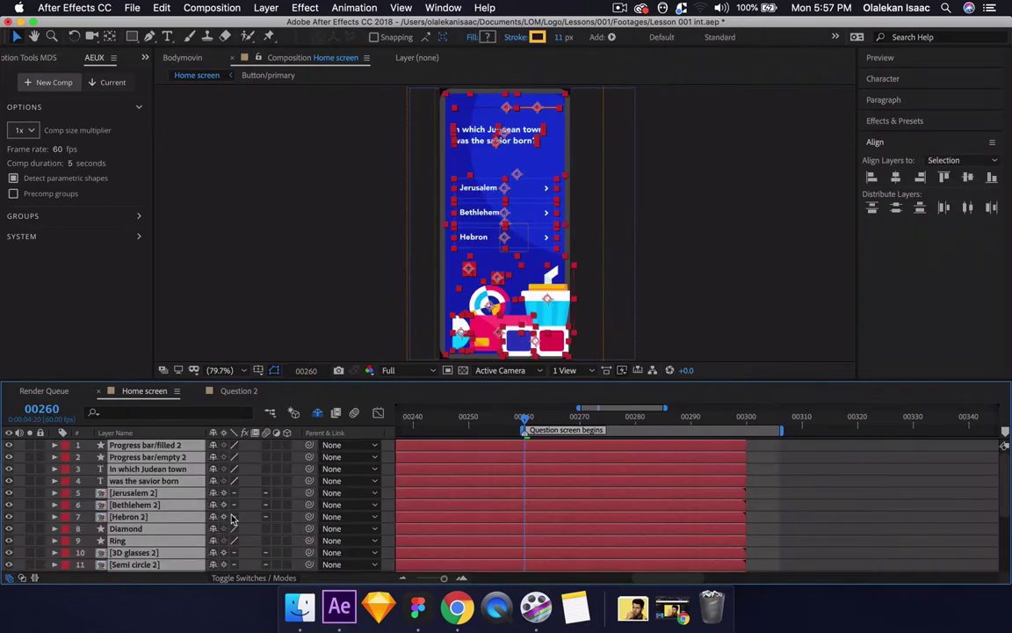
- Trim the pasted layers' starts to frame 260 and extend the shape and text layers' ends to about frame 339
key(bracketleft)
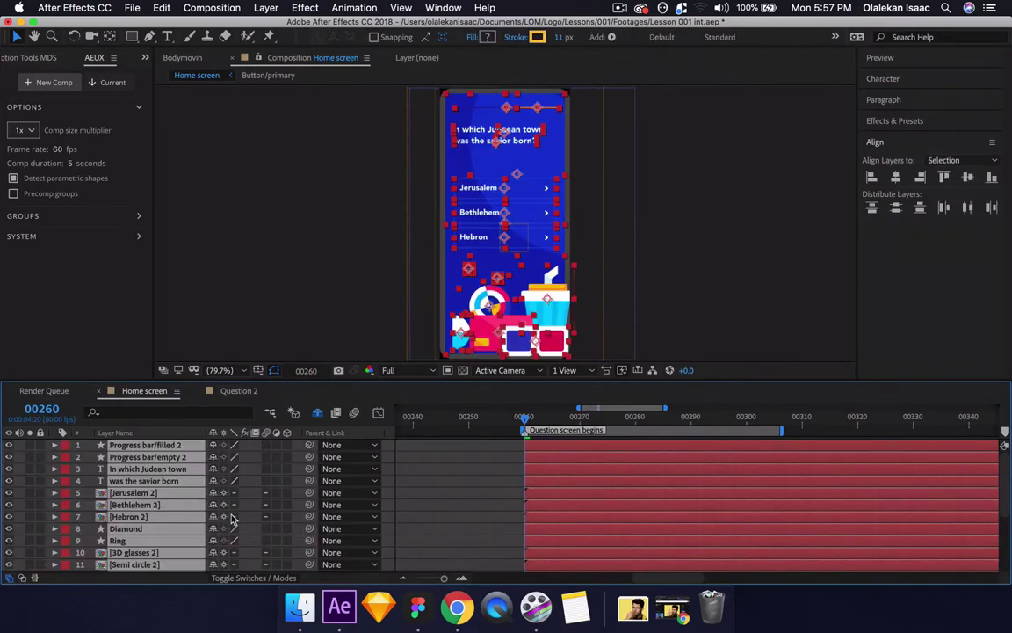
key(ctrl+z)
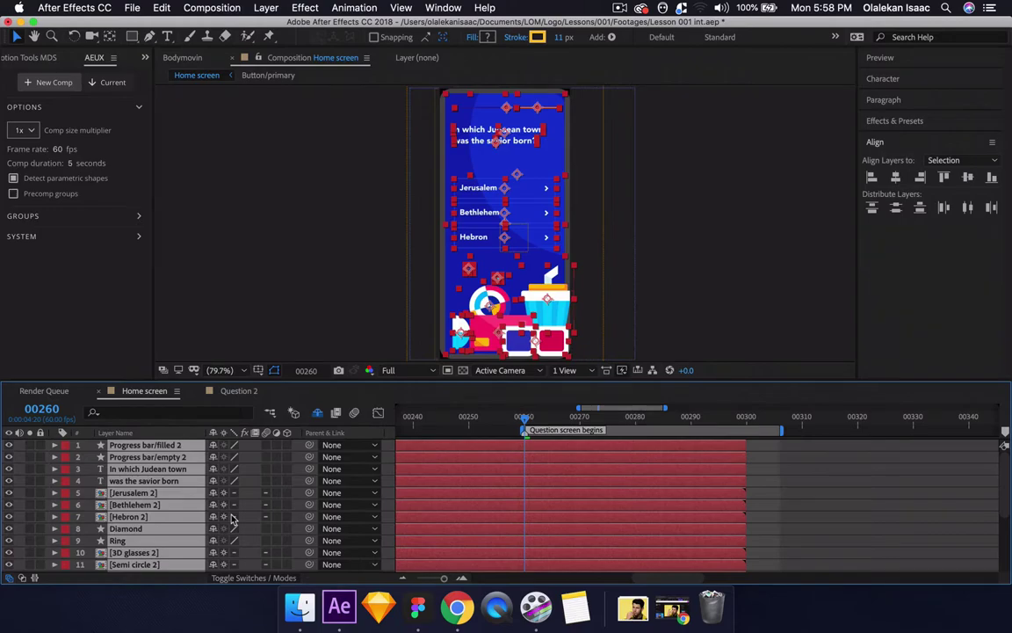
key(alt+bracketleft)
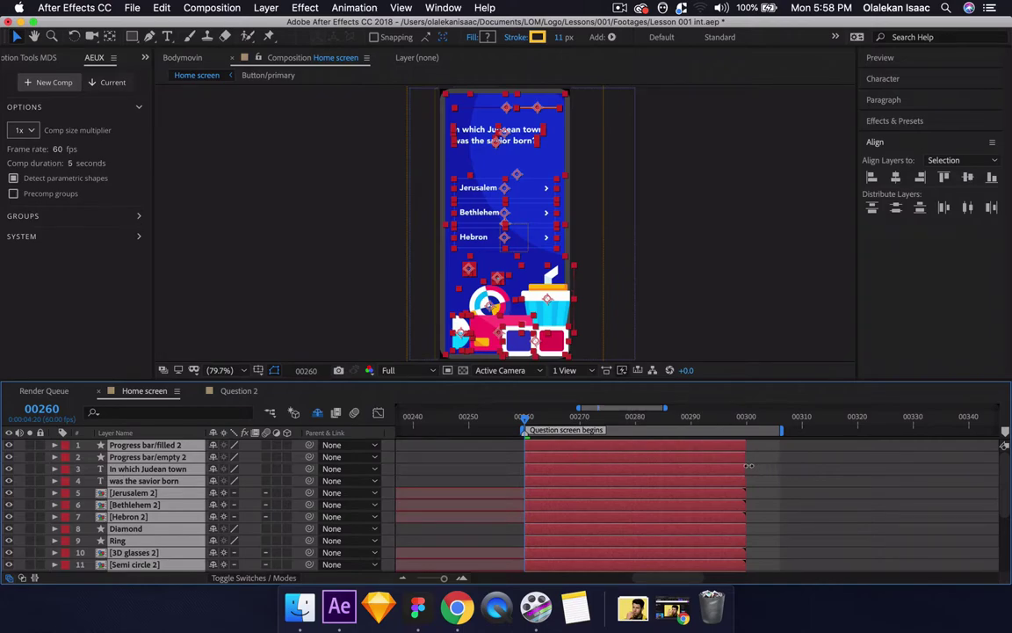
drag(749, 466, 965, 466)
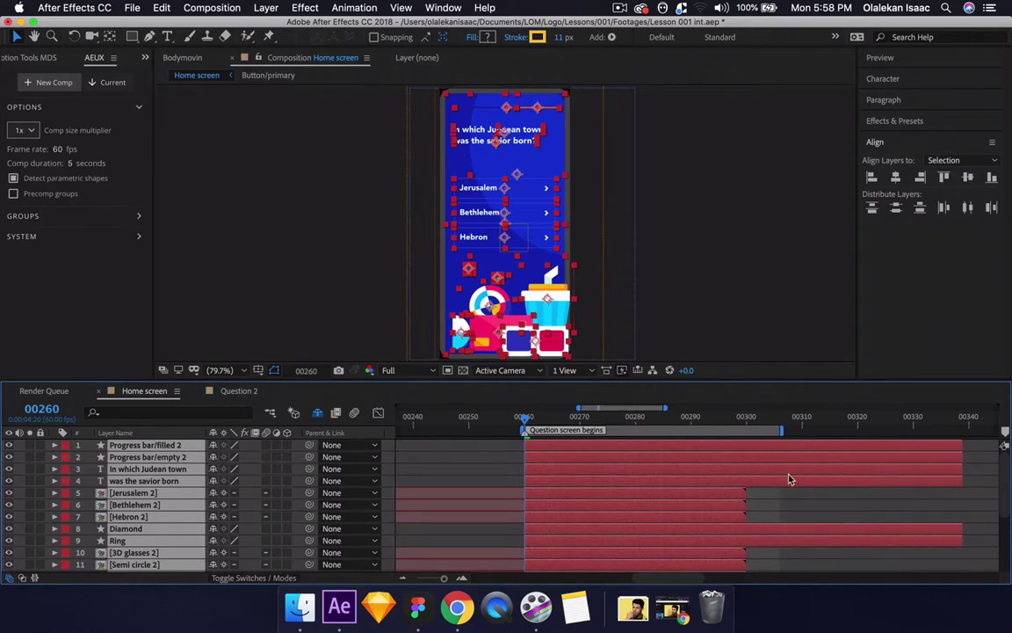
- Examine the pasted question layers in the Home screen timeline, from Progress bar/filled 2 down to Screen 6
click(650, 503)
scroll(648, 505, down, 6)
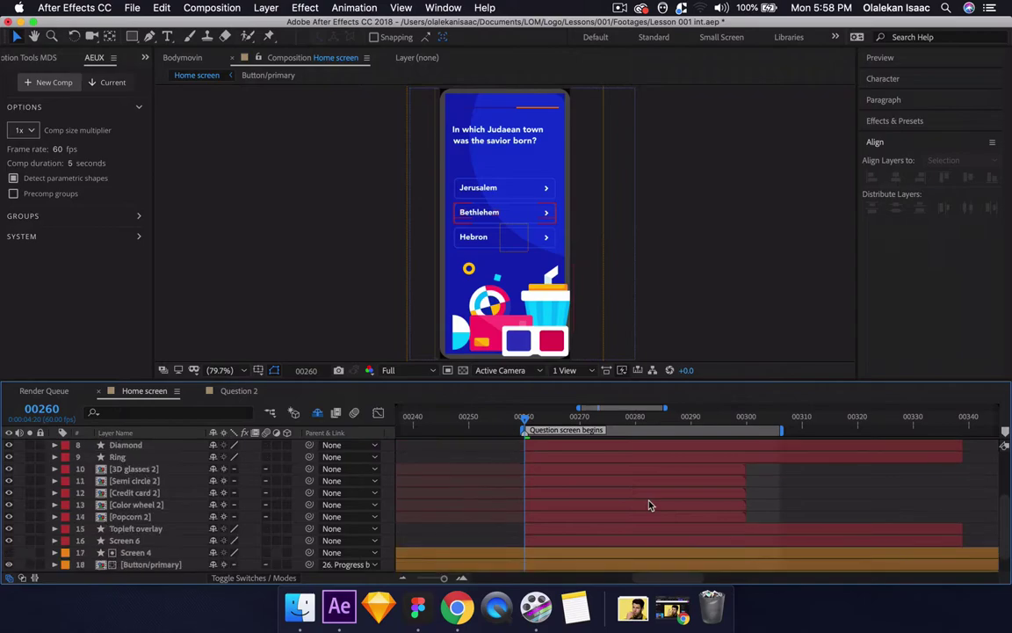
scroll(648, 502, up, 6)
click(499, 446)
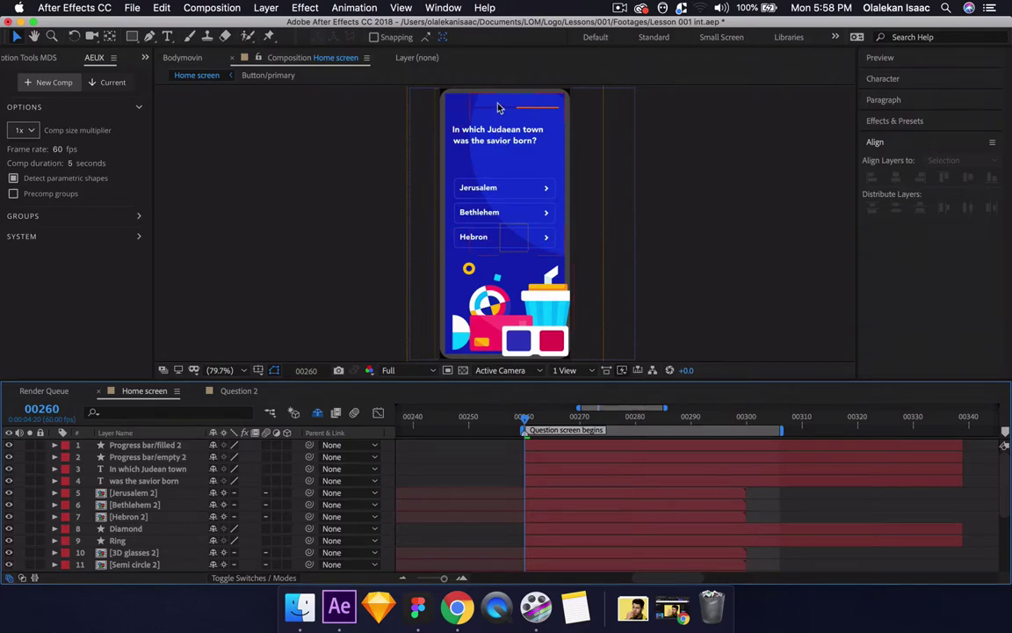
scroll(268, 489, down, 3)
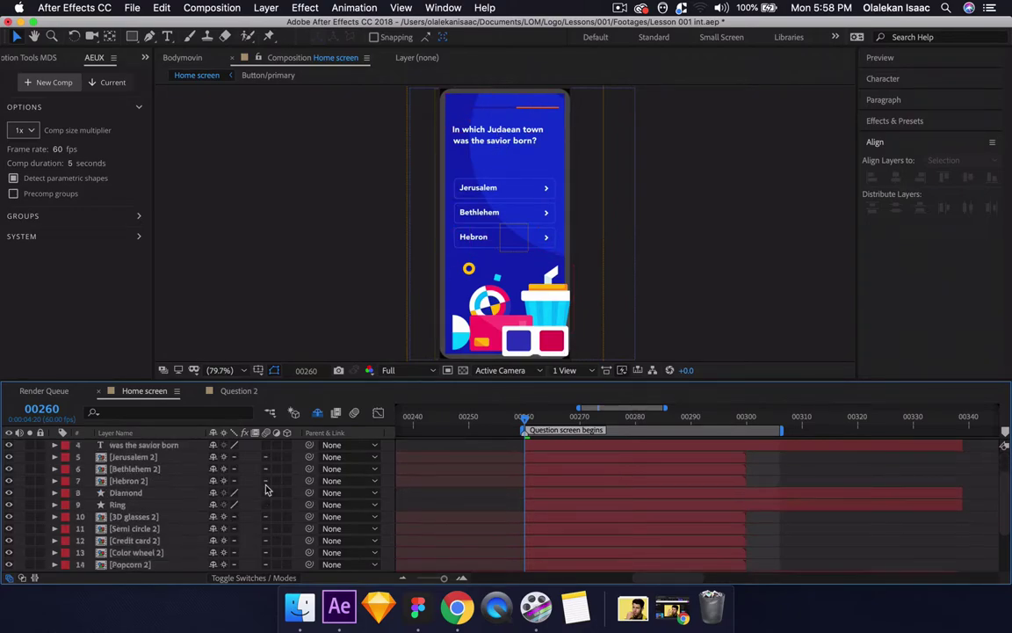
scroll(267, 489, down, 5)
scroll(268, 489, up, 1)
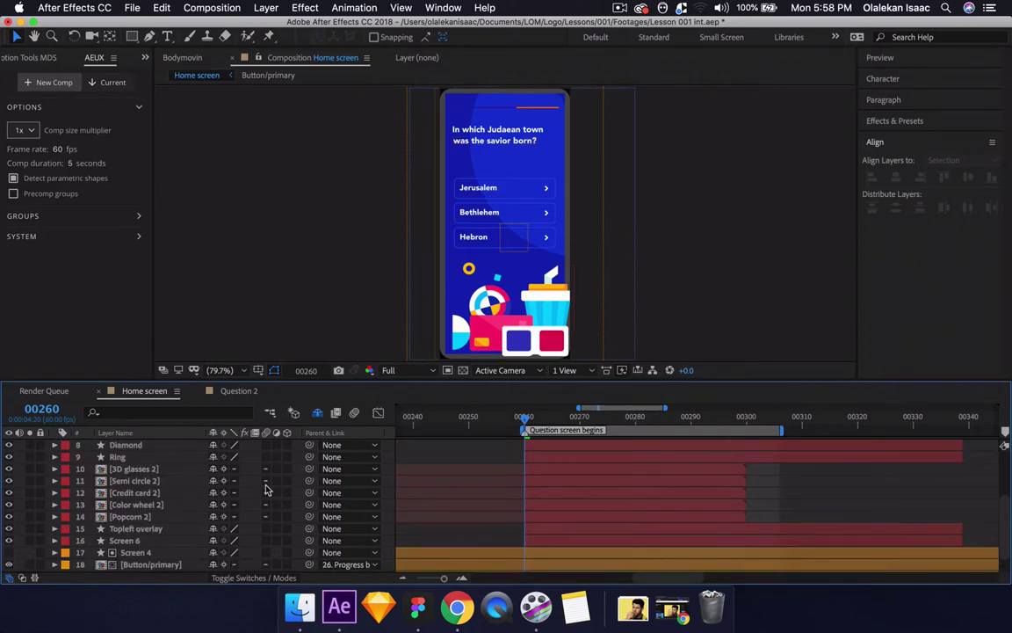
scroll(153, 514, up, 7)
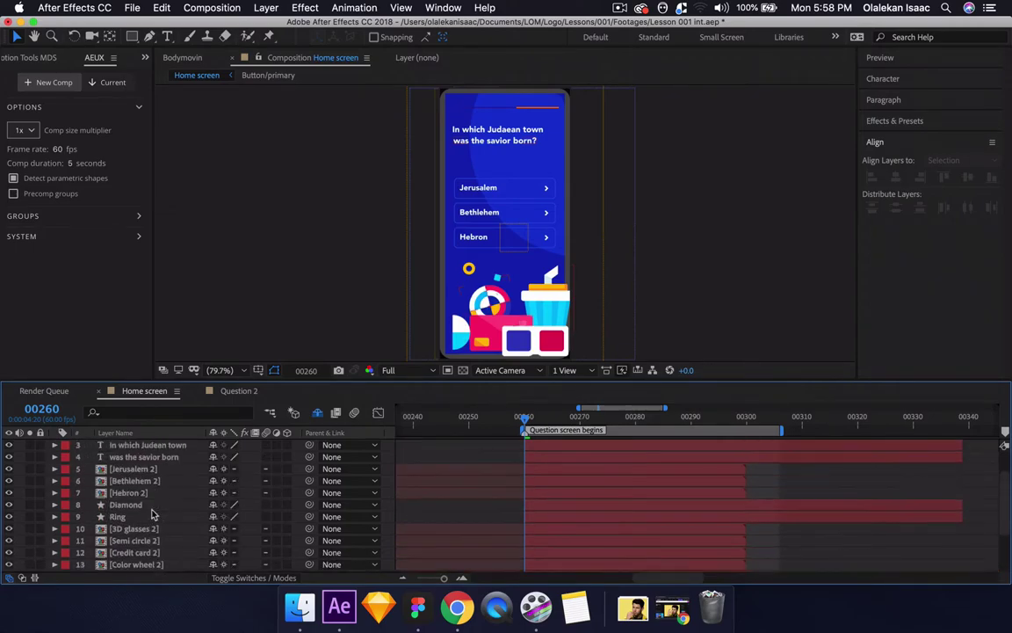
click(137, 447)
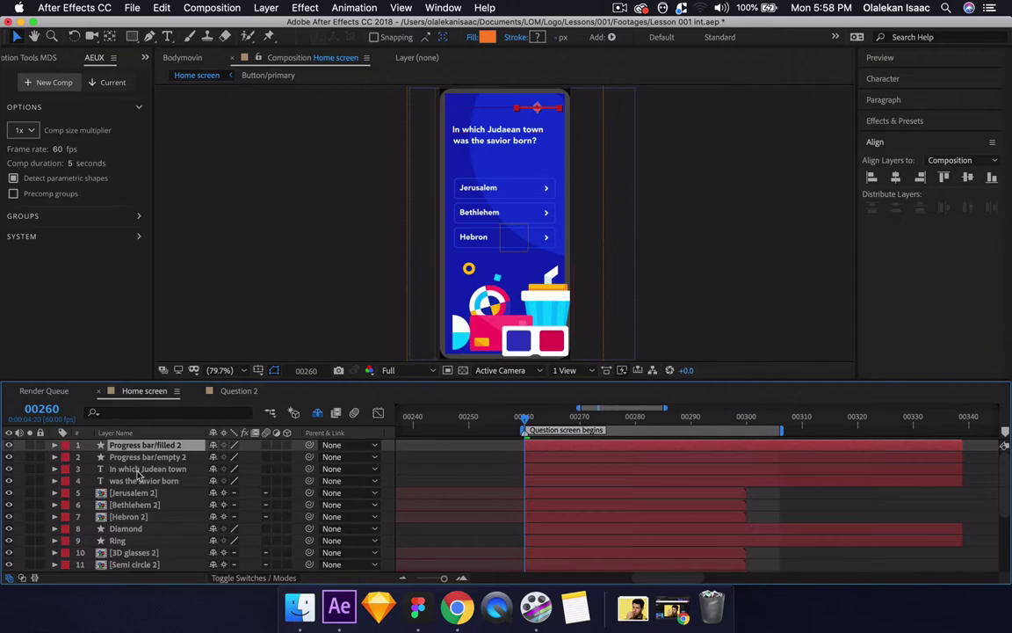
key(grave)
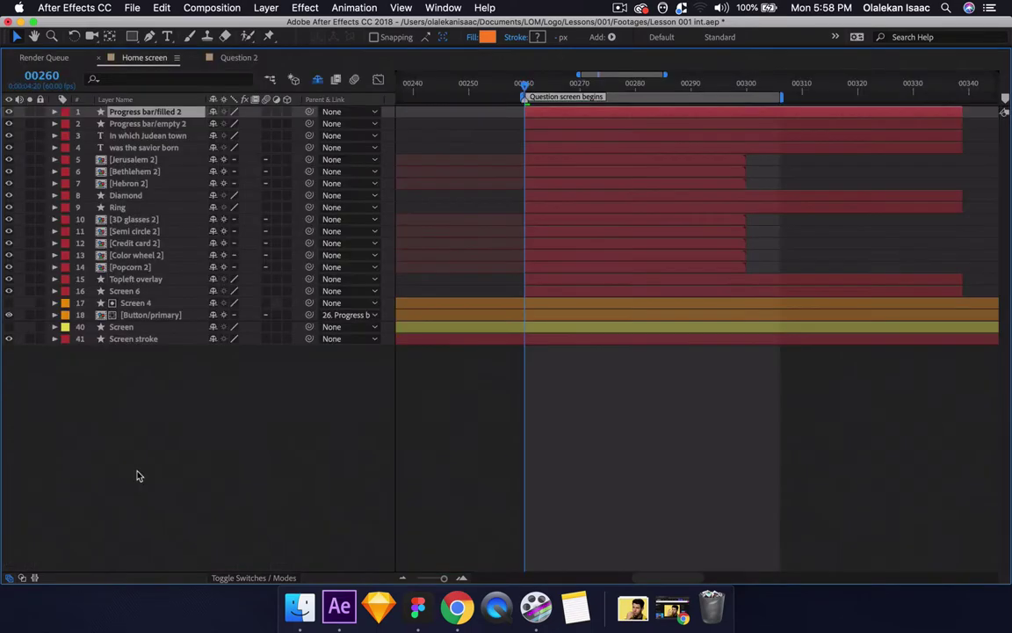
shift+click(128, 183)
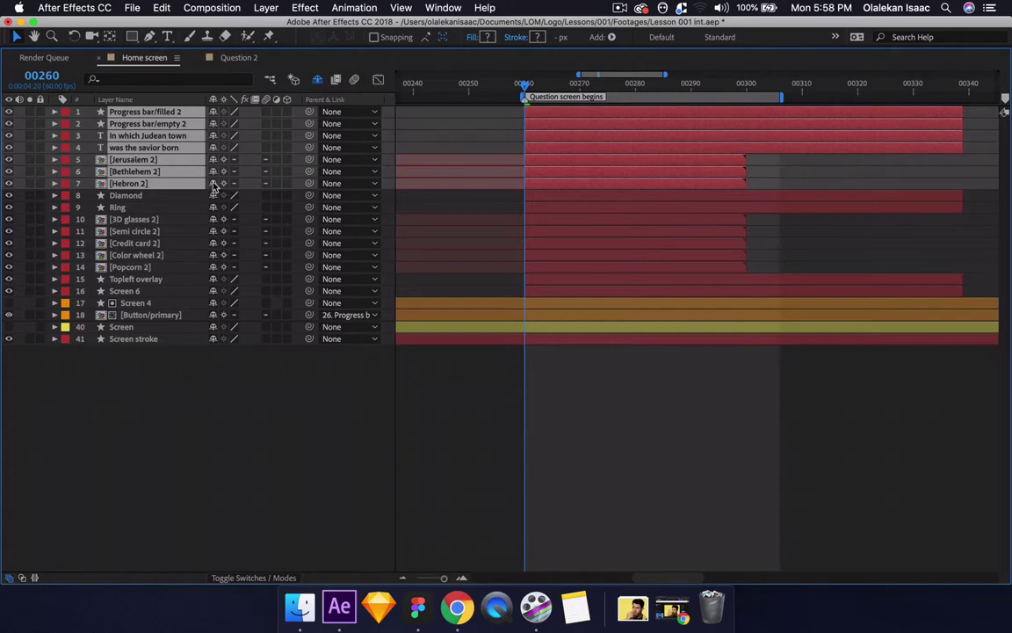
scroll(214, 187, down, 3)
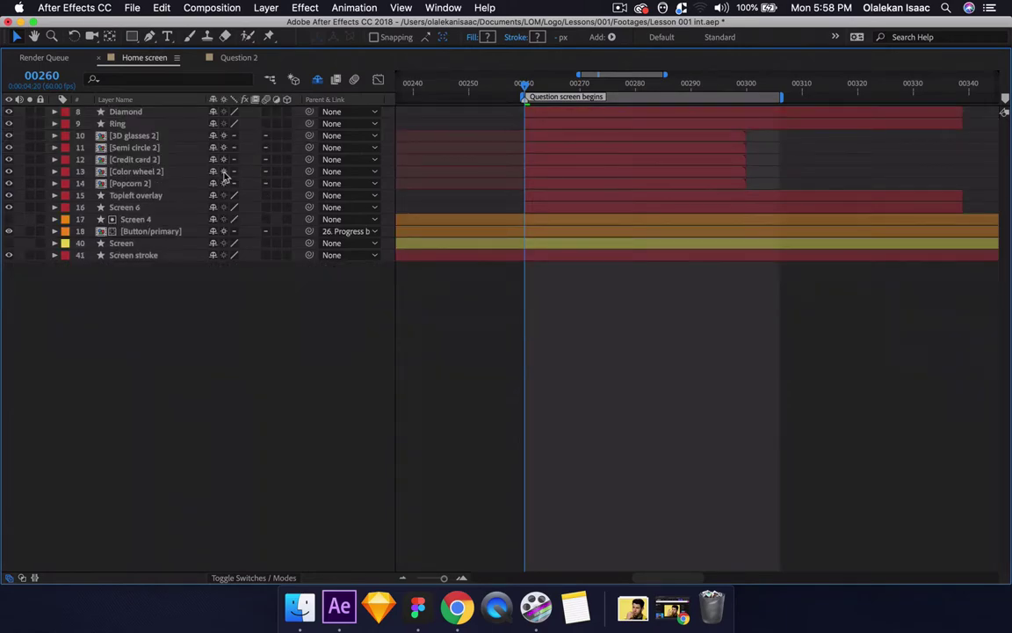
key(grave)
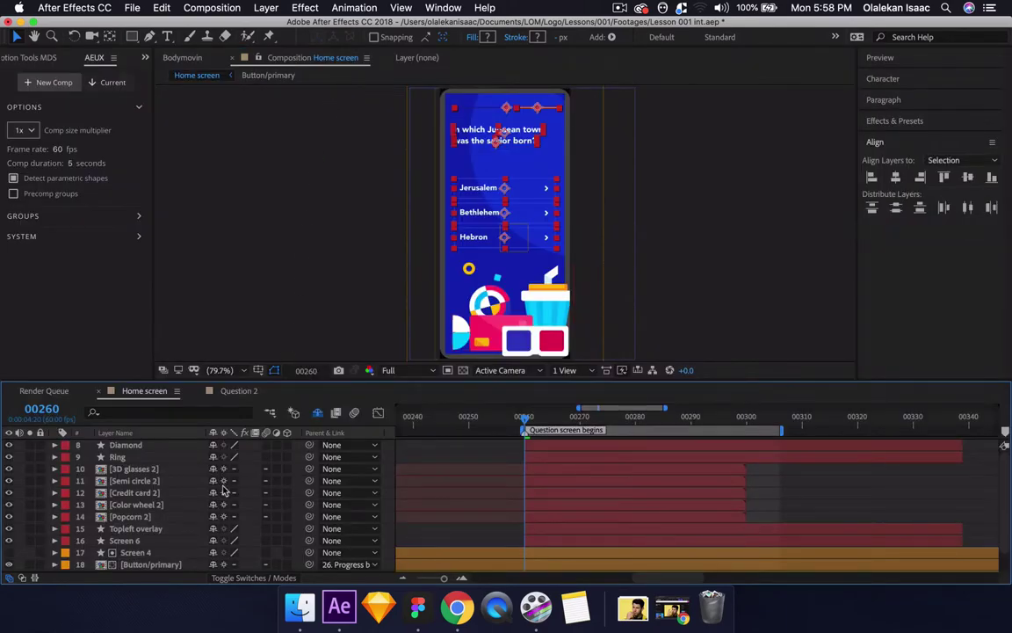
click(388, 493)
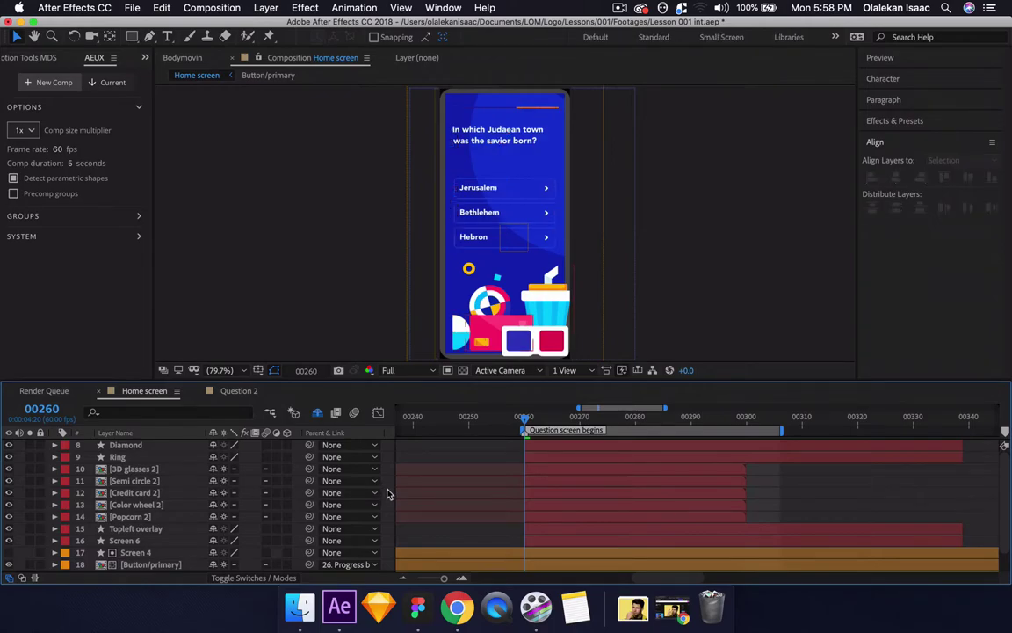
- Keyframe the Credit card 2 layer's scale from 5% at frame 260 to 100% at frame 270
click(146, 517)
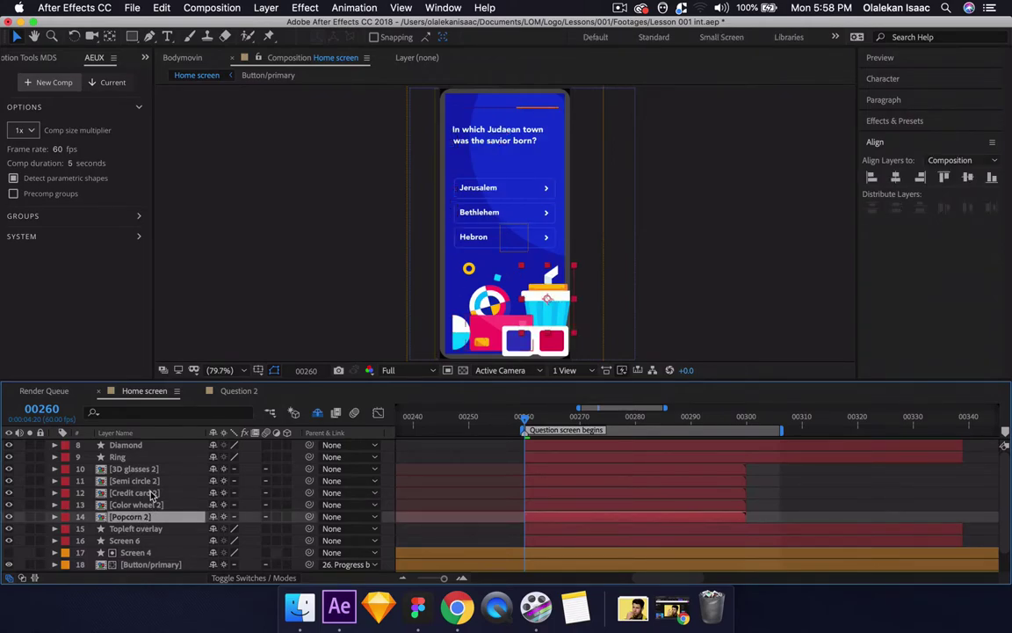
click(152, 493)
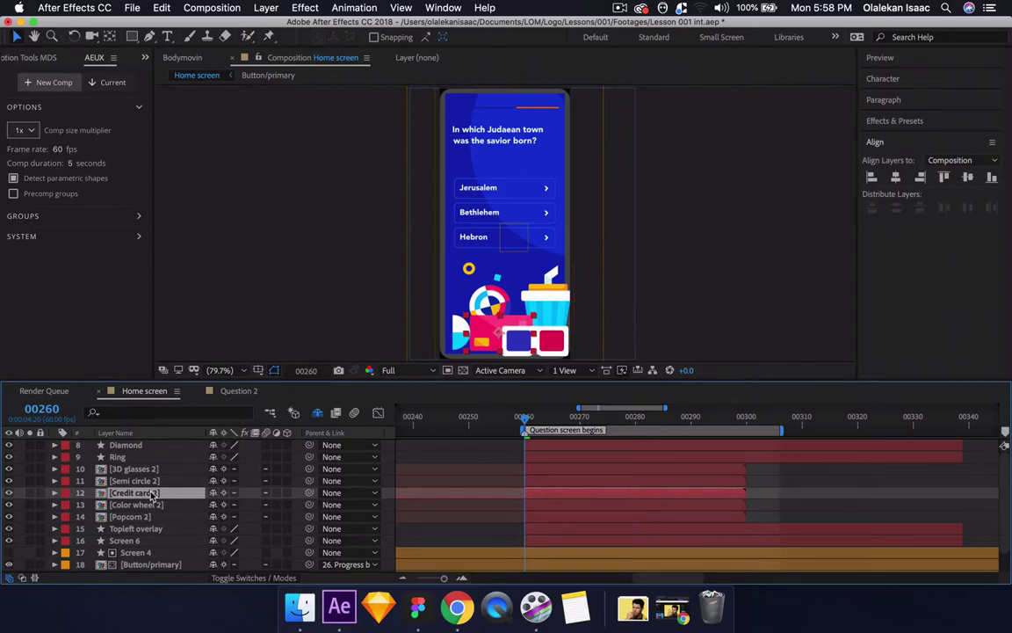
key(s)
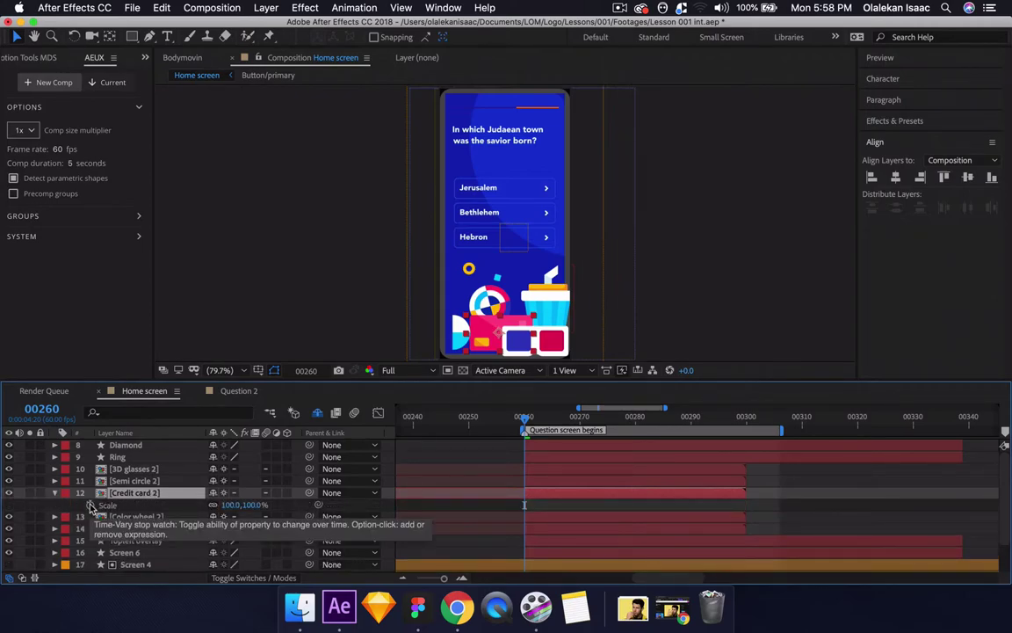
click(90, 505)
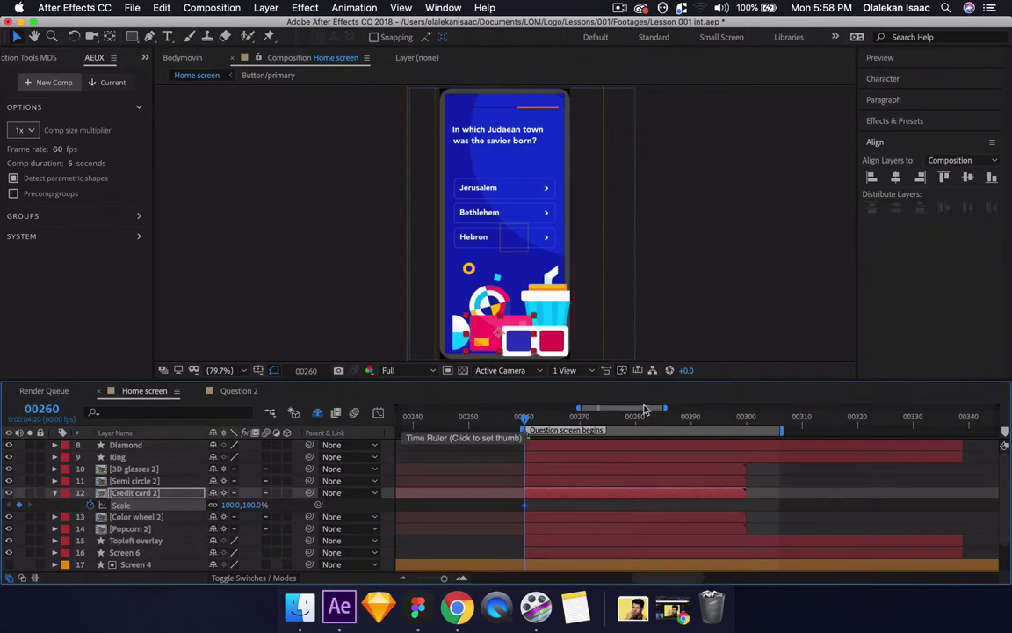
click(580, 418)
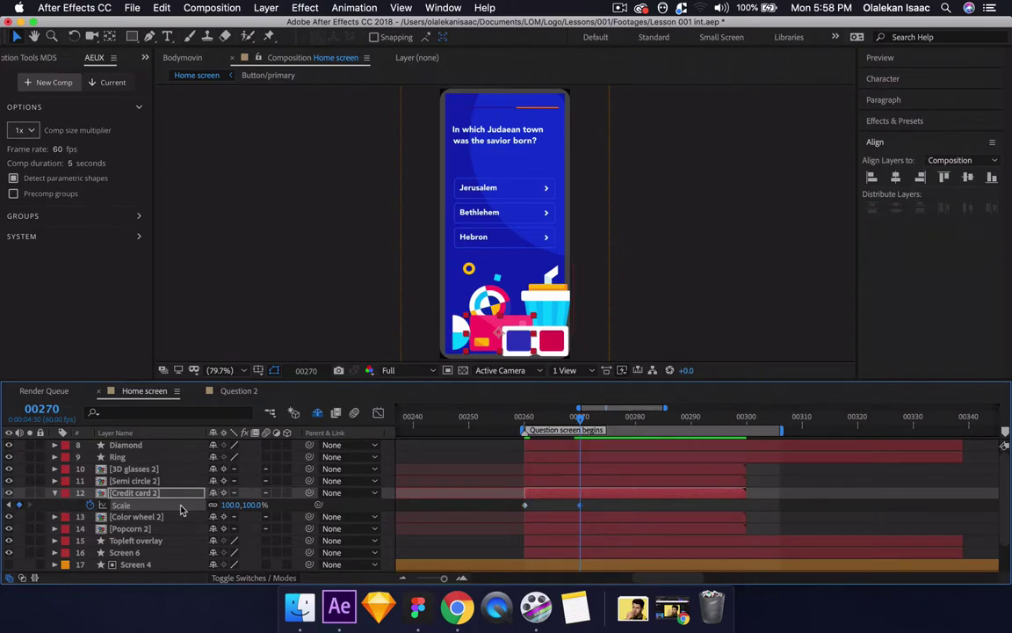
click(10, 504)
text(5)
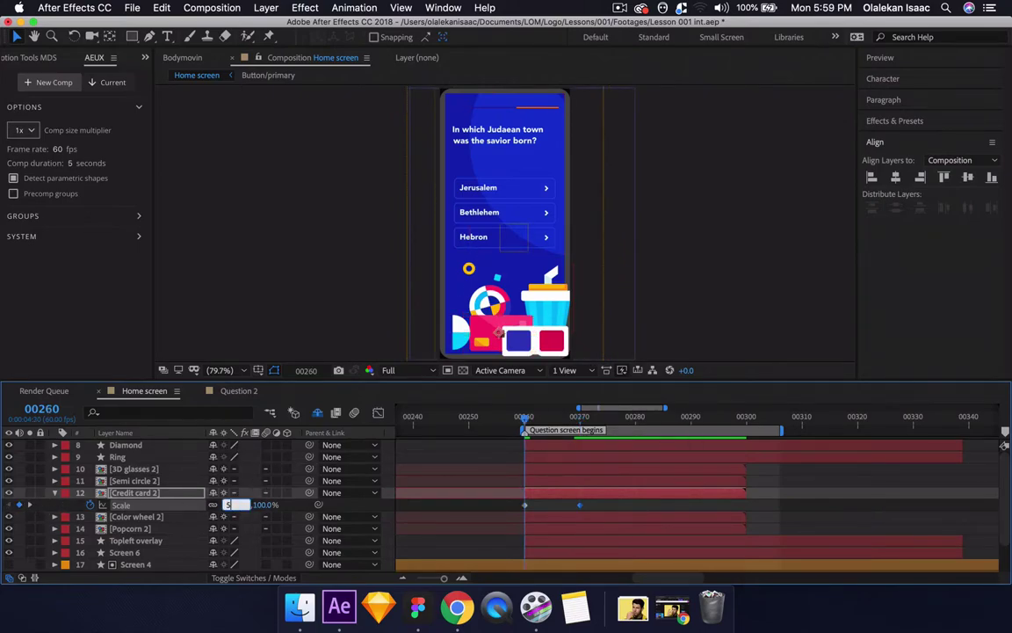
key(Return)
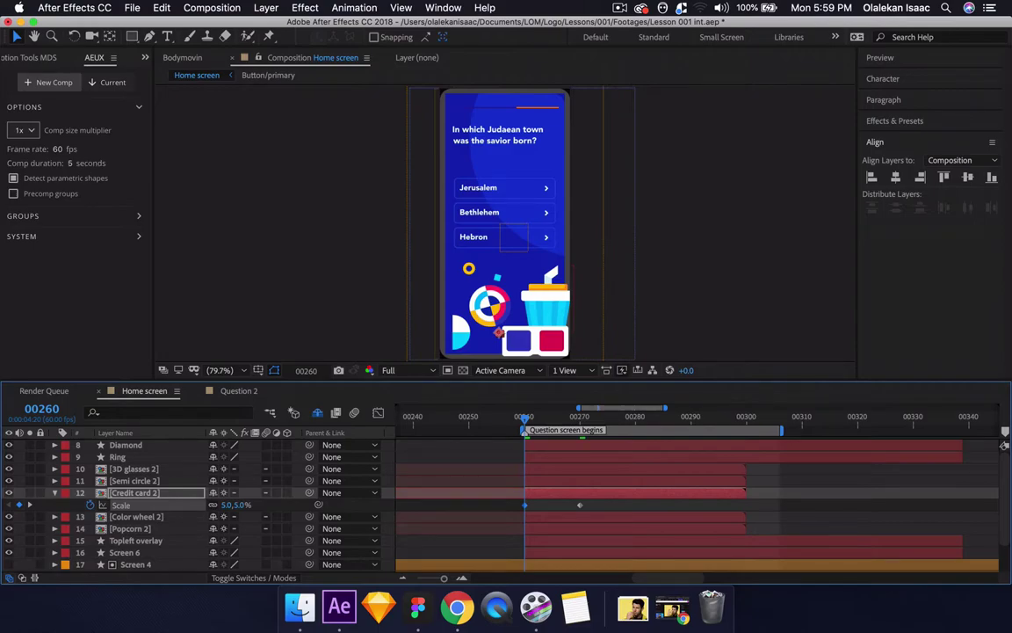
- Keyframe the Credit card 2 layer's position from 212, 950 at frame 260 to 212, 872 at frame 270, and preview it
key(k)
key(j)
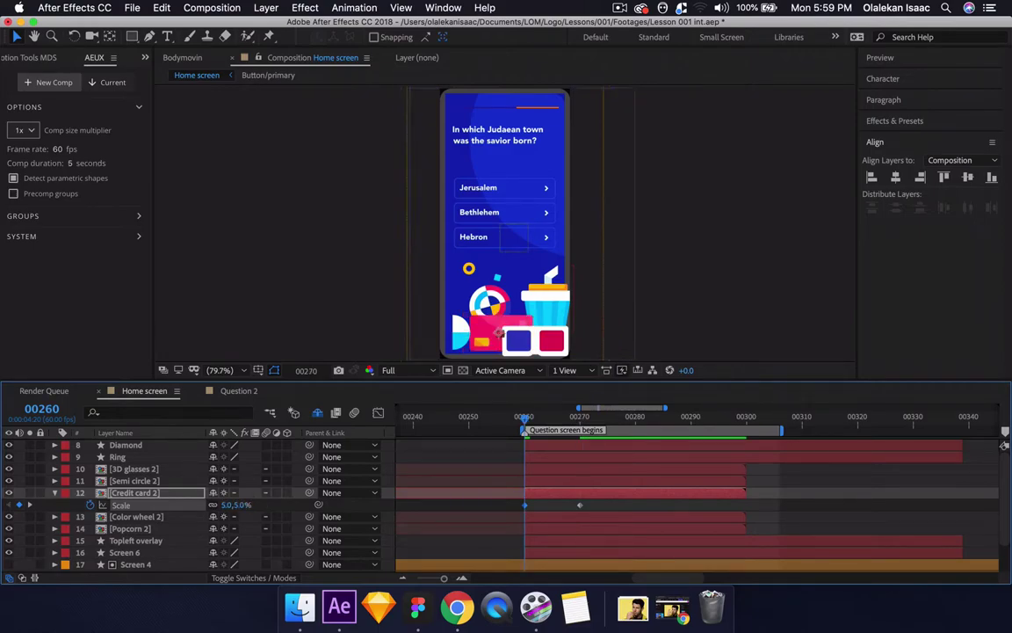
key(k)
key(j)
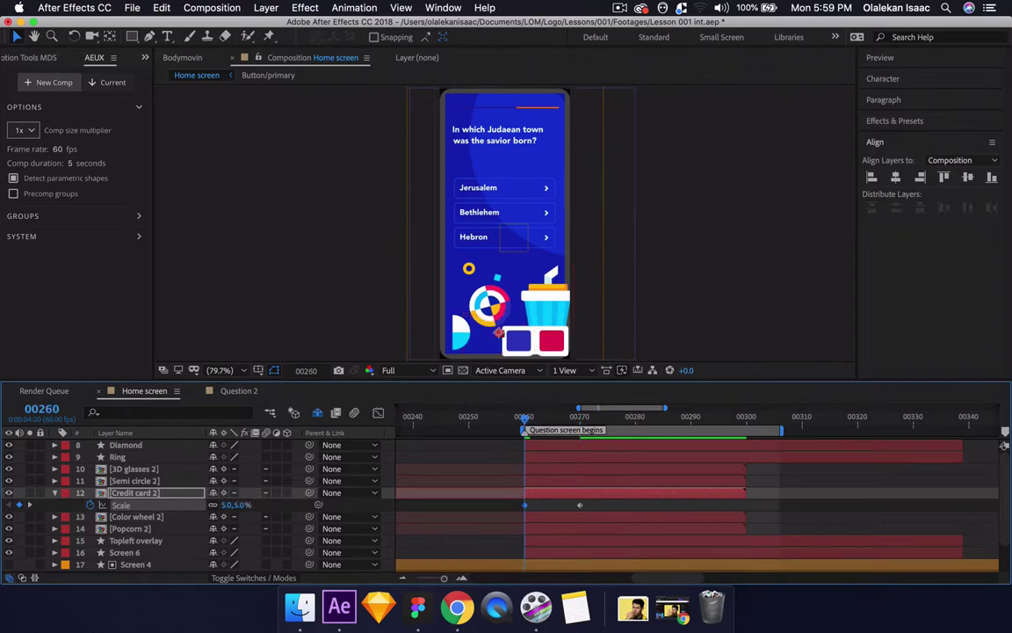
key(shift+p)
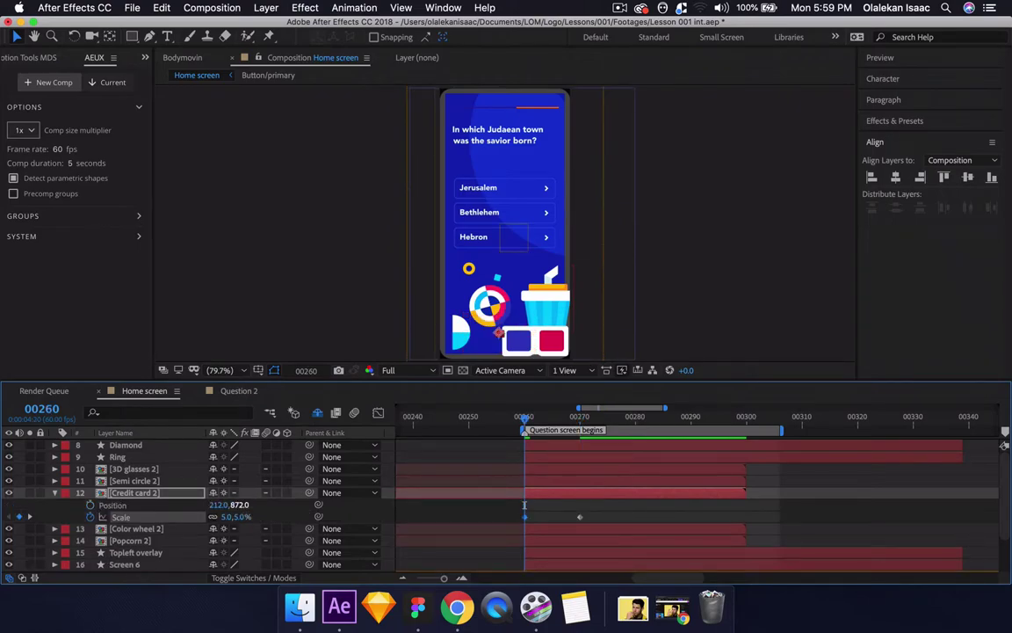
click(89, 505)
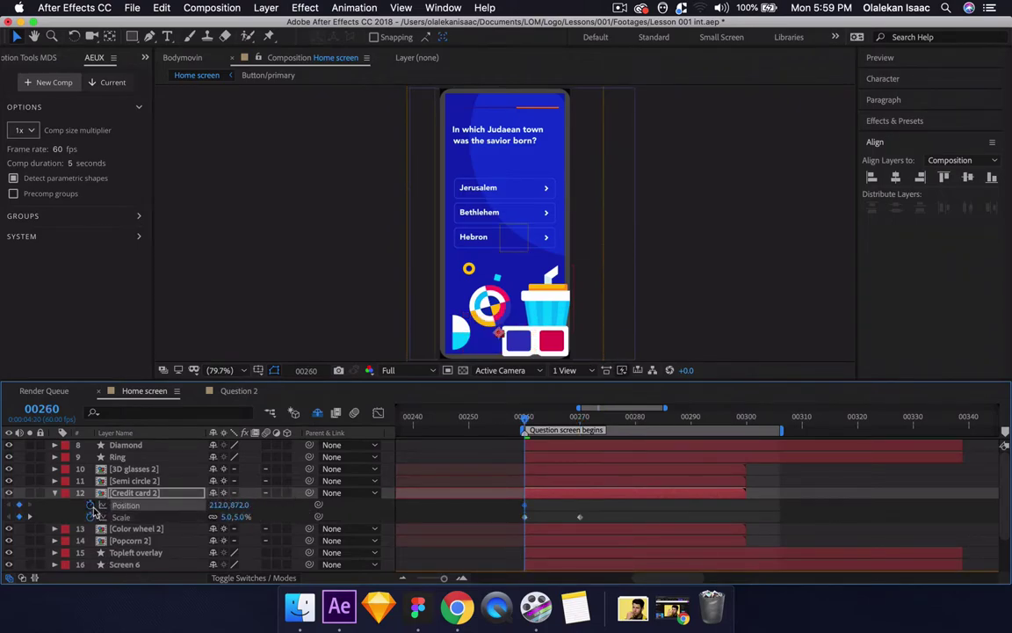
key(k)
click(19, 505)
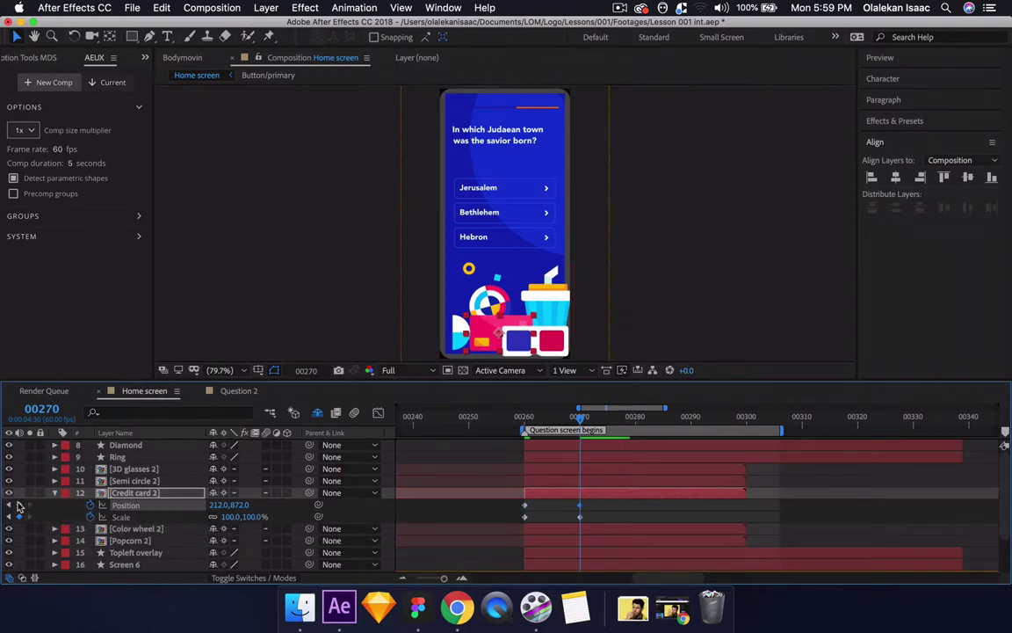
key(j)
drag(233, 505, 262, 517)
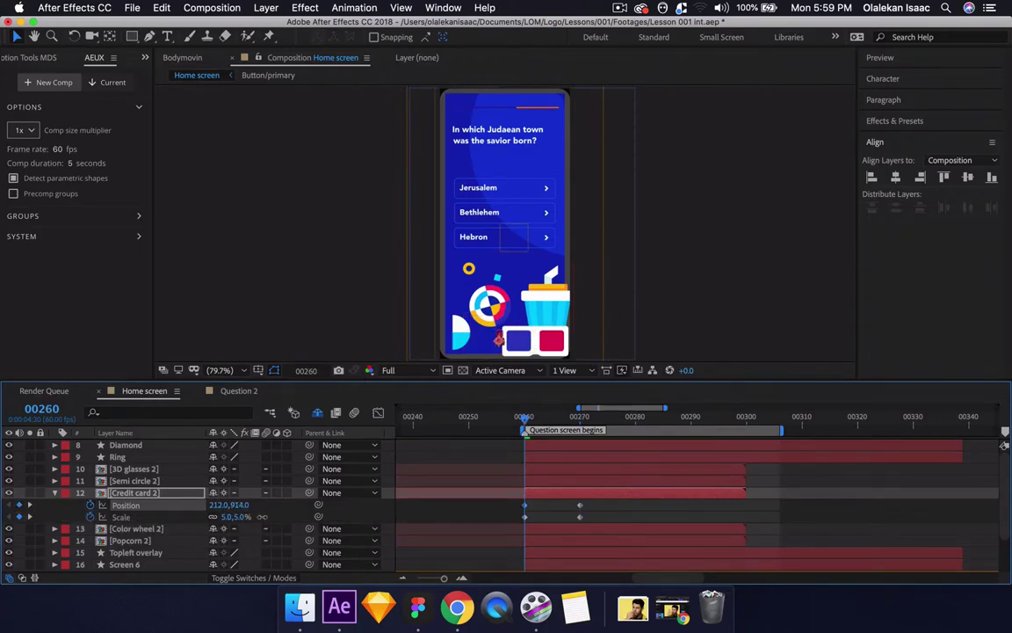
key(space)
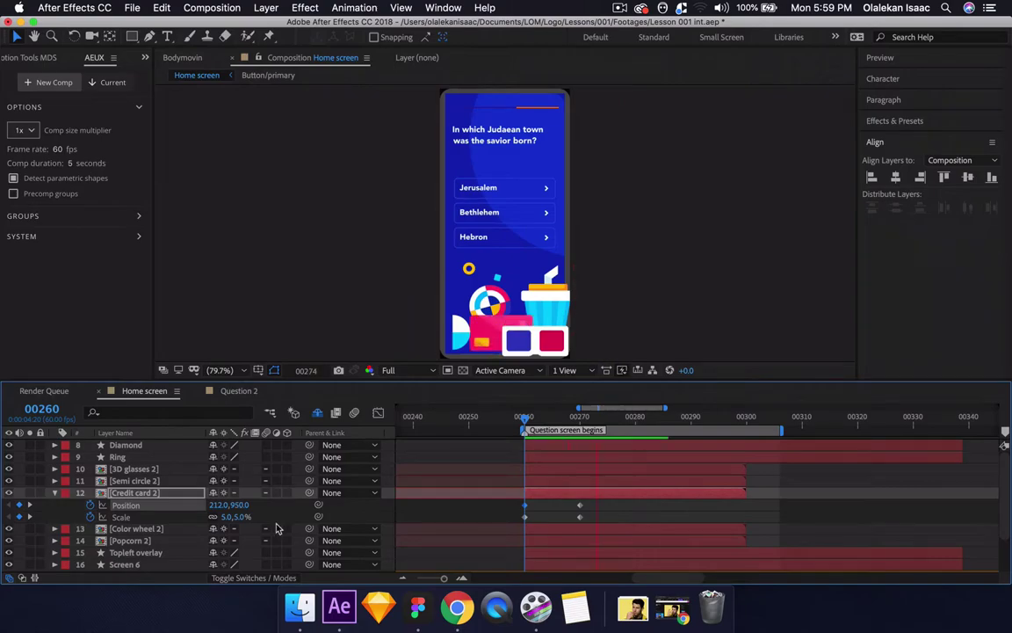
- Parent the Semi circle 2 layer to Credit card 2 at frame 270
click(160, 481)
key(j)
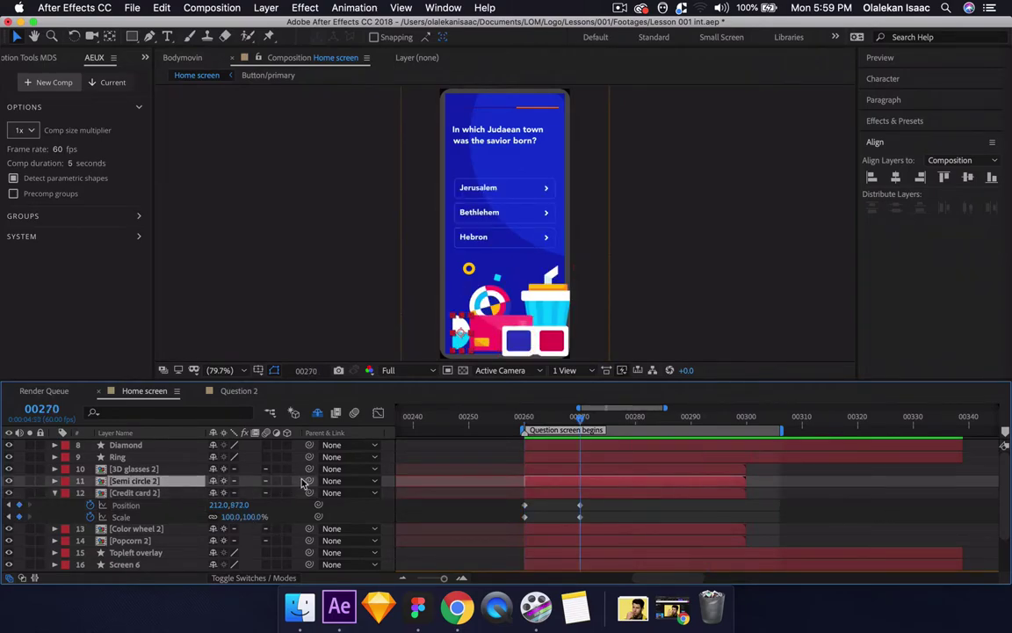
drag(307, 480, 132, 492)
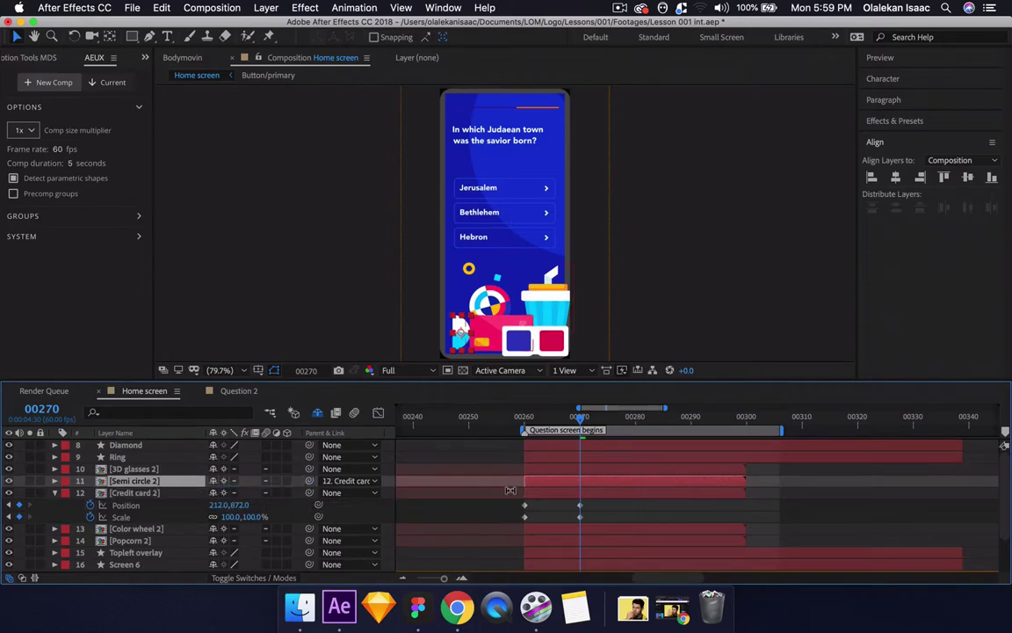
- Apply Easy Ease In to all of Credit card 2's position and scale keyframes and preview the motion
drag(516, 501, 591, 523)
right_click(580, 505)
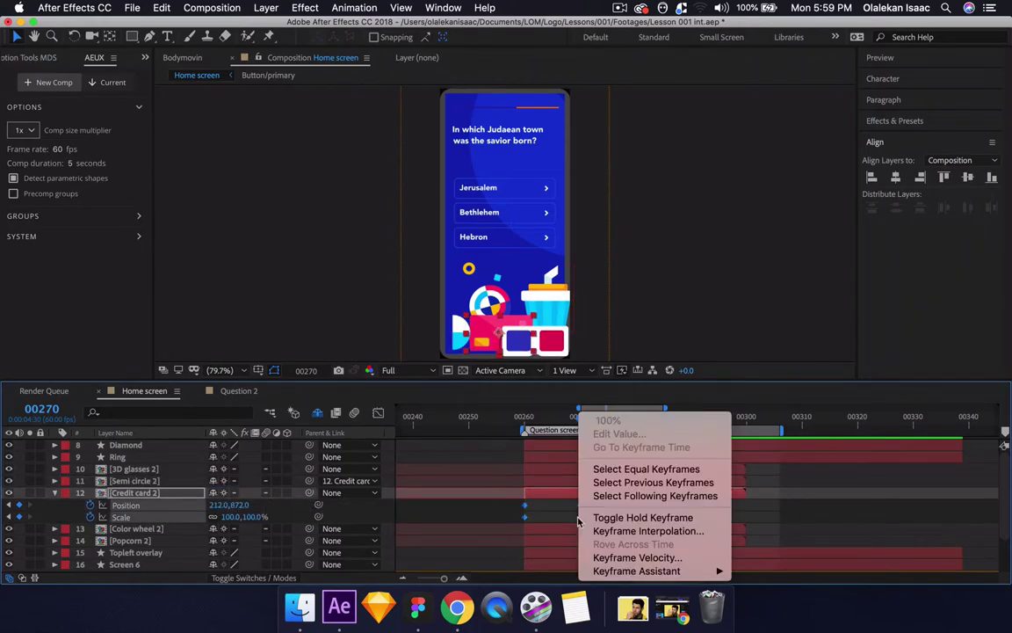
mouse_move(602, 571)
click(775, 502)
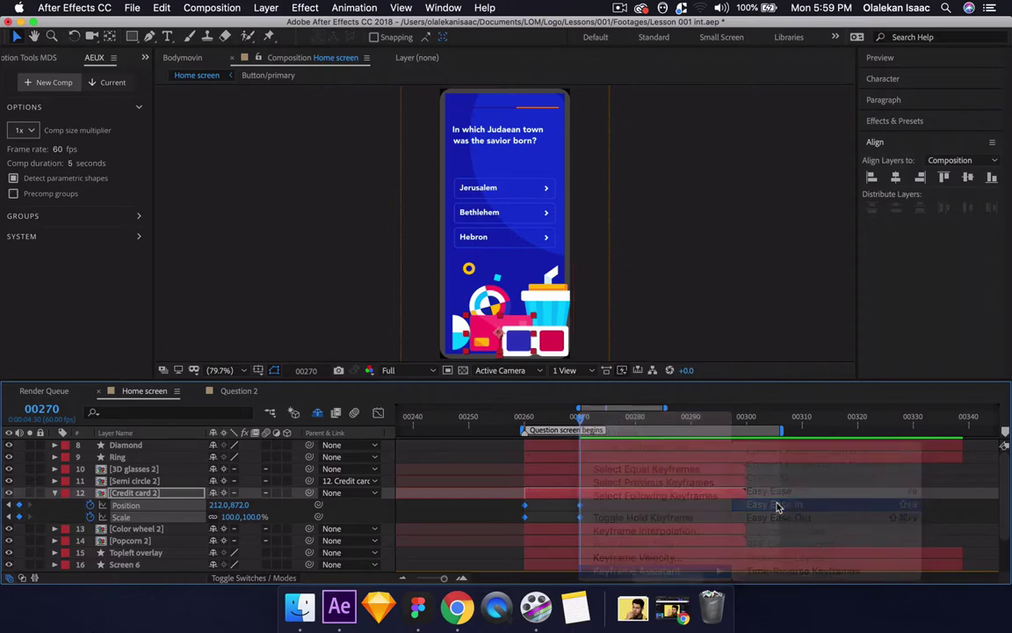
key(space)
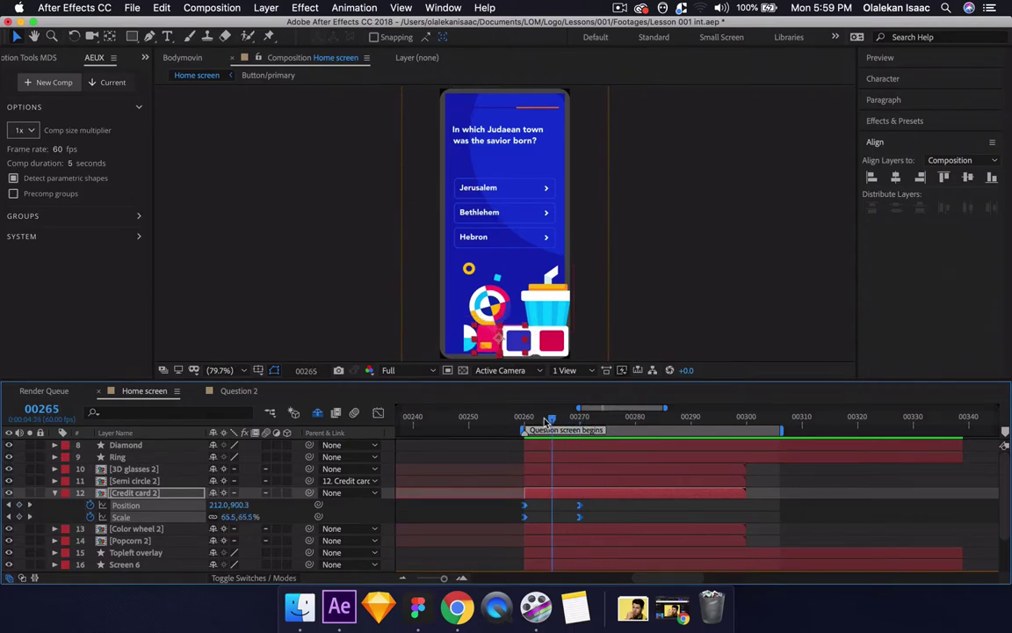
drag(537, 420, 559, 420)
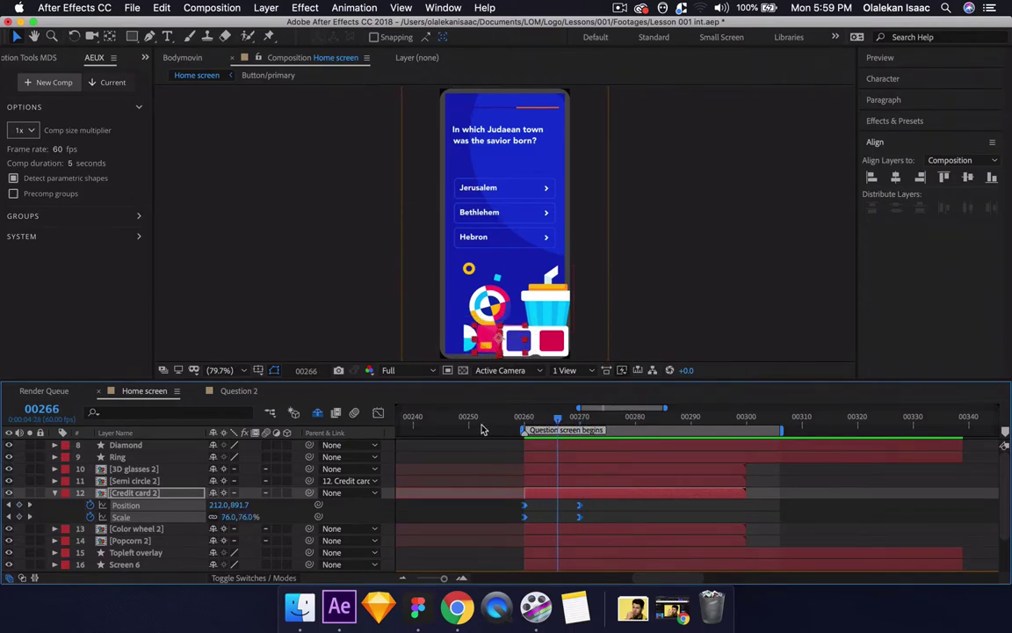
- Shift the Credit card 2 layer with its keyframes so that it starts at frame 243
scroll(483, 428, left, 1)
scroll(482, 427, down, 1)
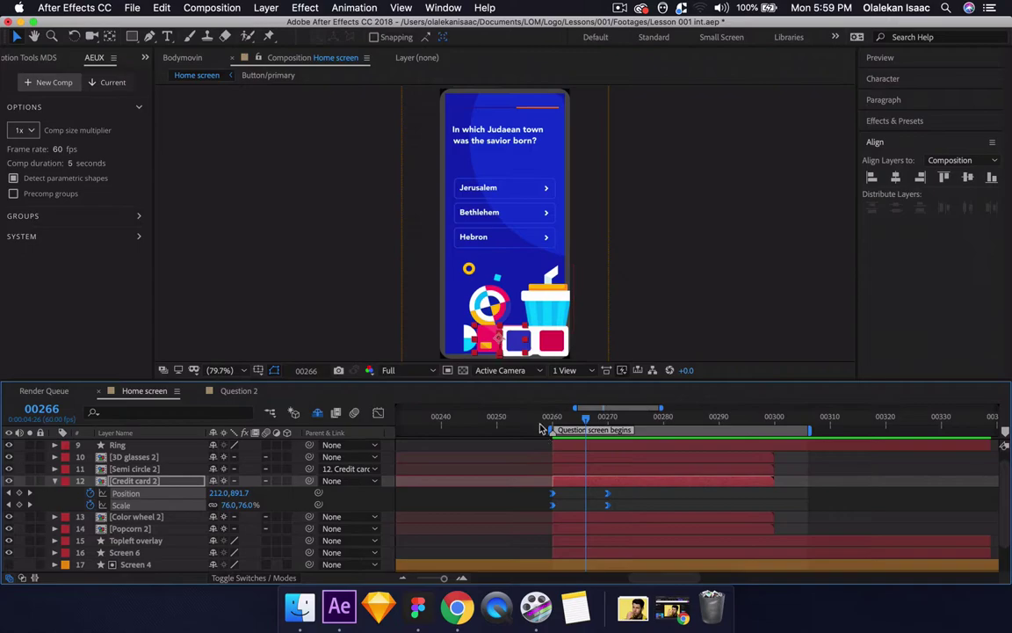
drag(511, 420, 457, 425)
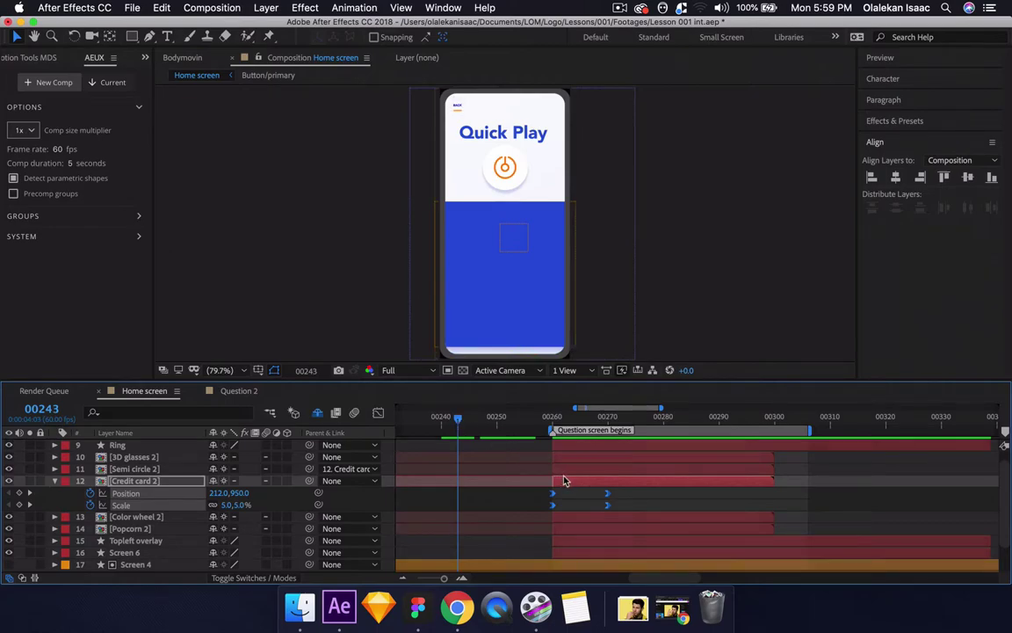
drag(564, 480, 470, 484)
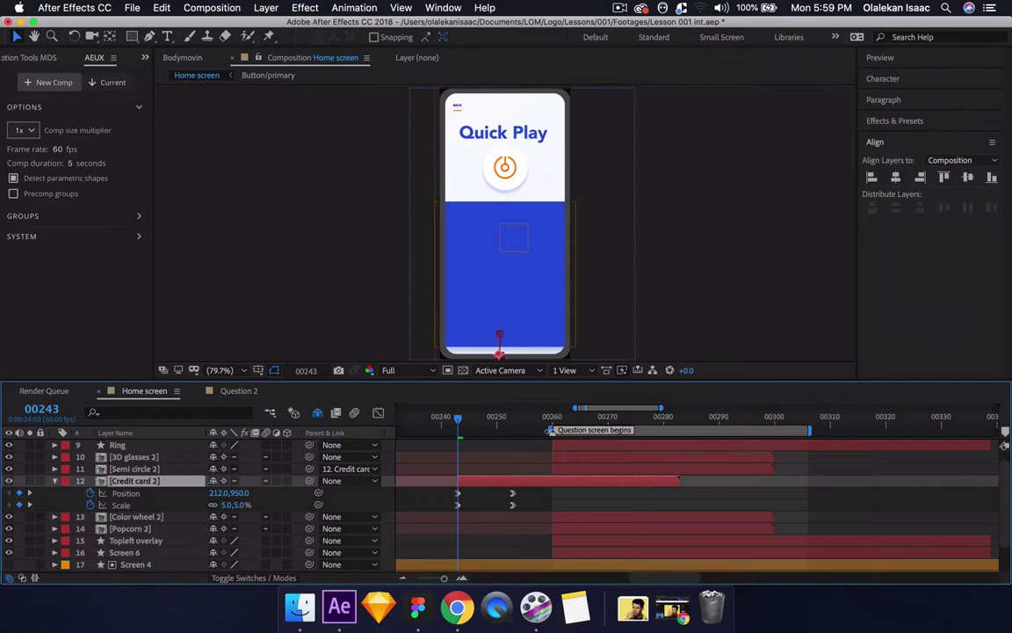
- Move the "Question screen begins" marker to frame 243 and the work area start to about frame 240, then preview
drag(549, 431, 457, 432)
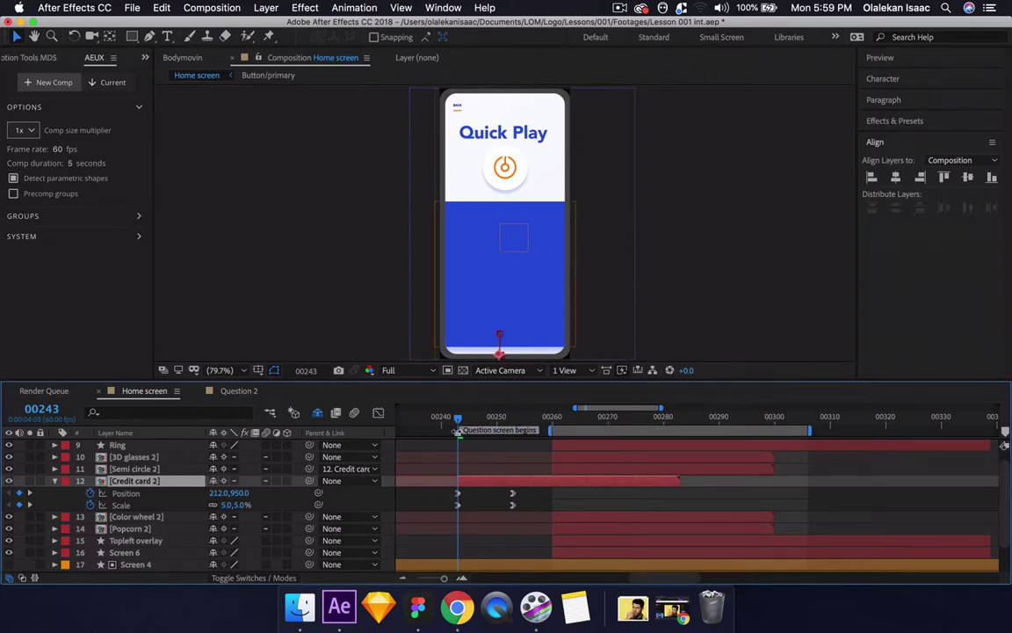
drag(543, 430, 438, 430)
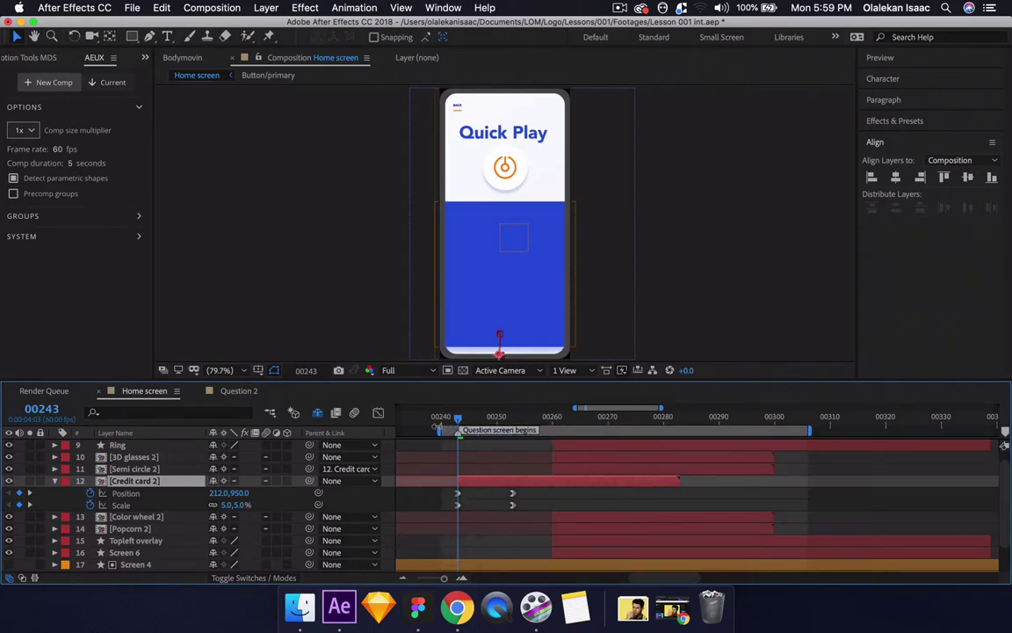
key(space)
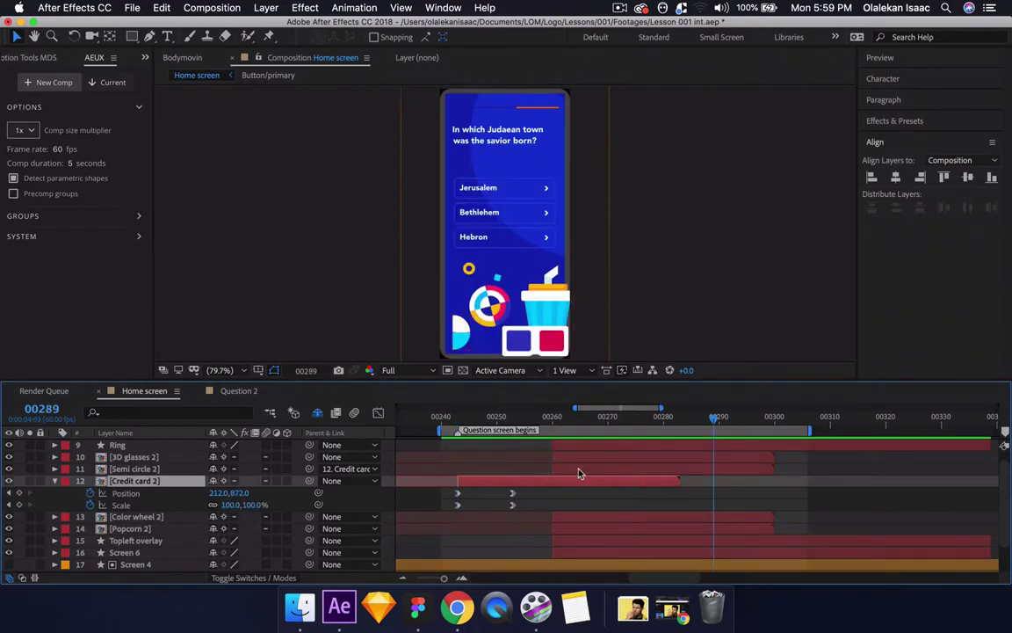
- Extend the Semi circle 2 layer's start back to frame 243 and preview the animation
drag(552, 468, 476, 469)
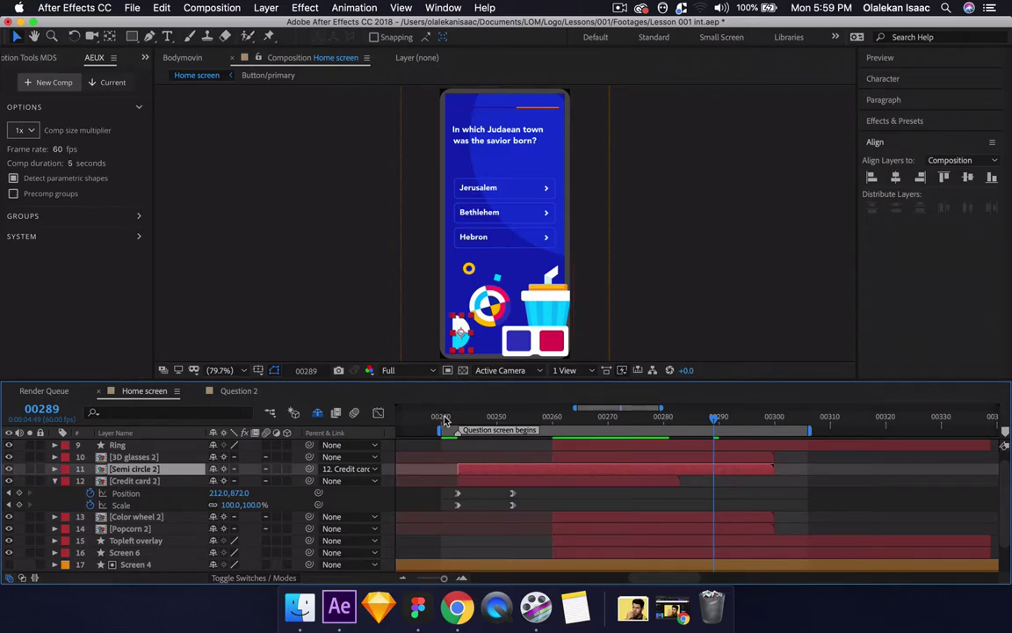
key(space)
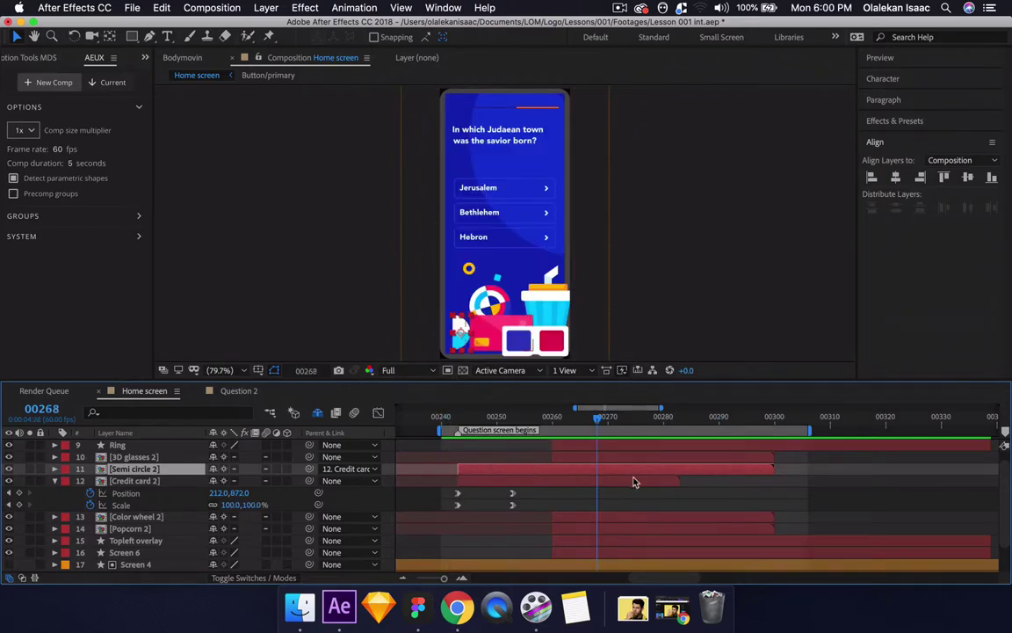
- Lengthen the Credit card 2 composition's duration in its composition settings and return to the Home screen composition
click(634, 482)
scroll(744, 496, down, 3)
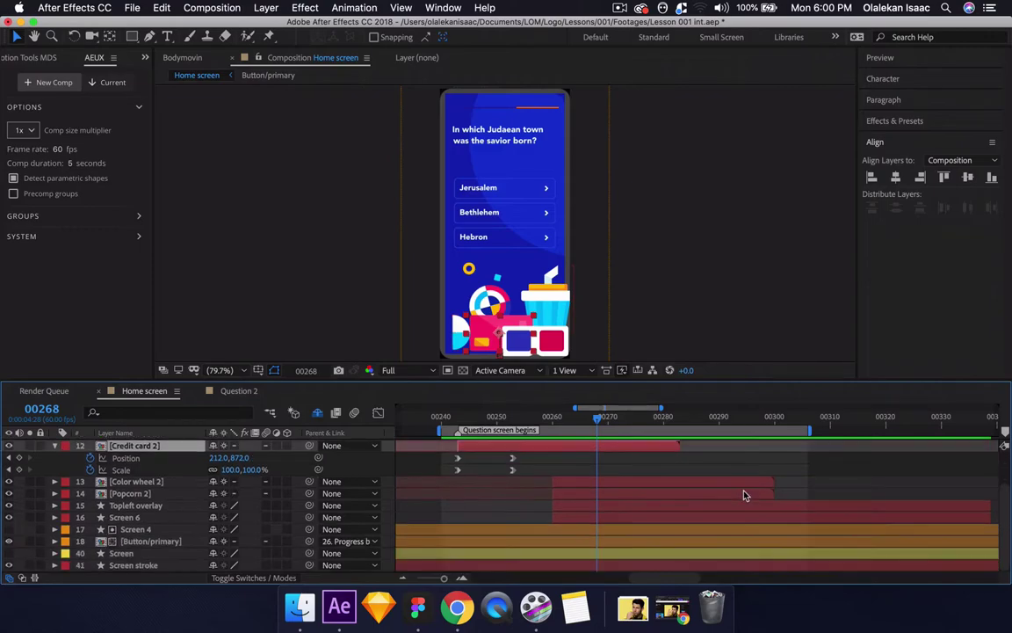
scroll(744, 495, up, 2)
scroll(738, 495, up, 1)
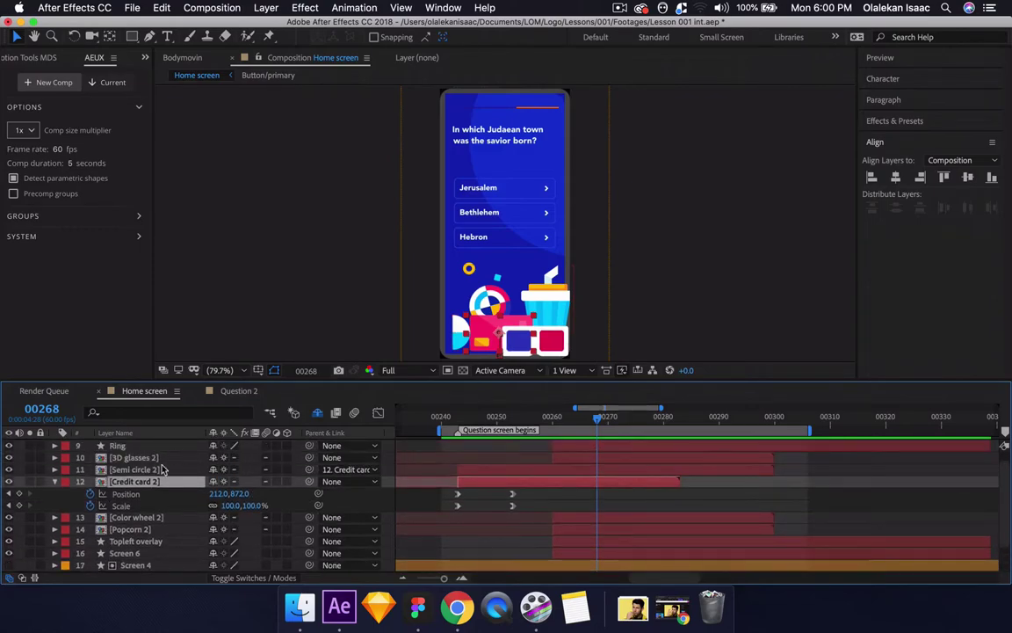
double_click(132, 481)
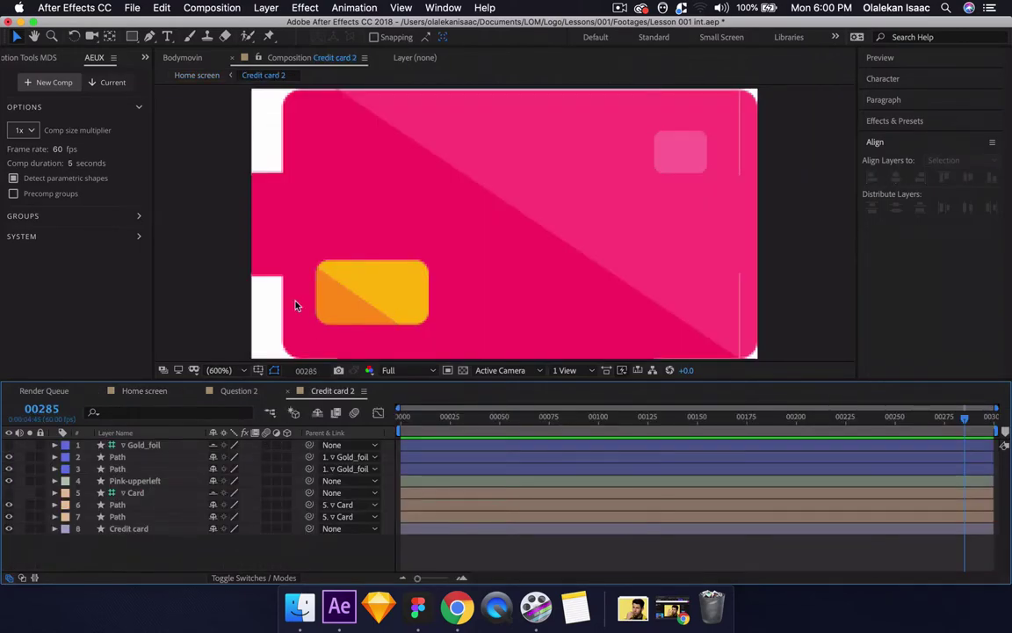
key(super+k)
click(400, 360)
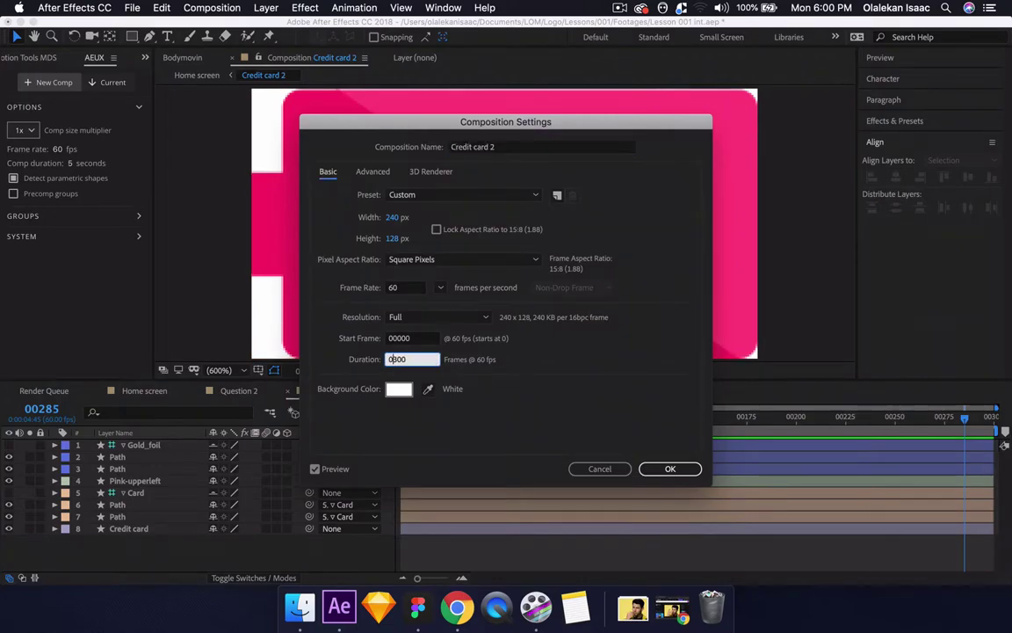
text(1)
key(Return)
click(177, 395)
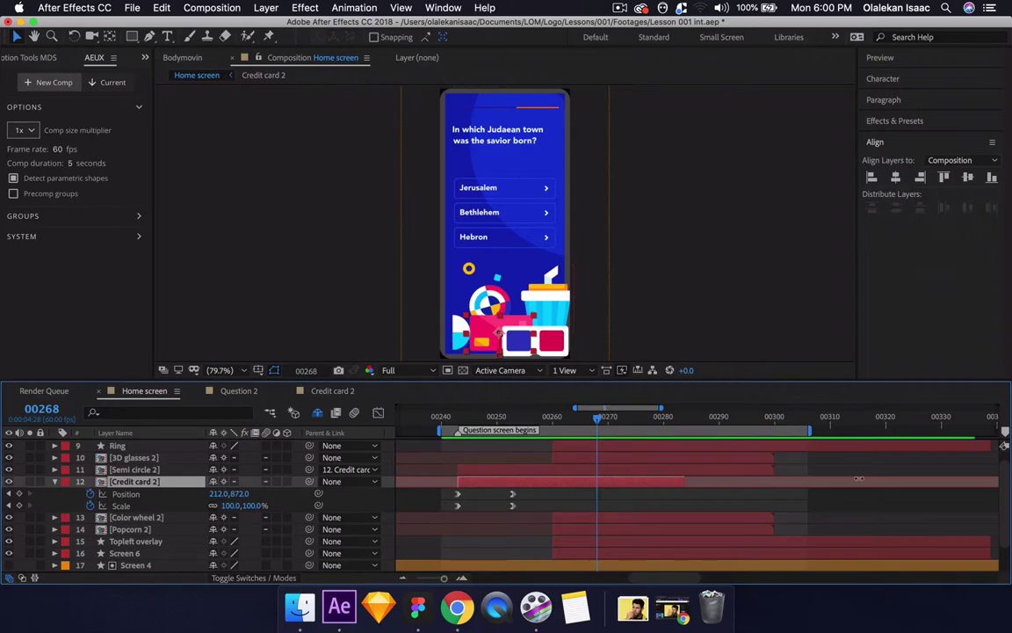
- Extend the Credit card 2 layer's end in the Home screen timeline to about frame 467
scroll(677, 478, right, 10)
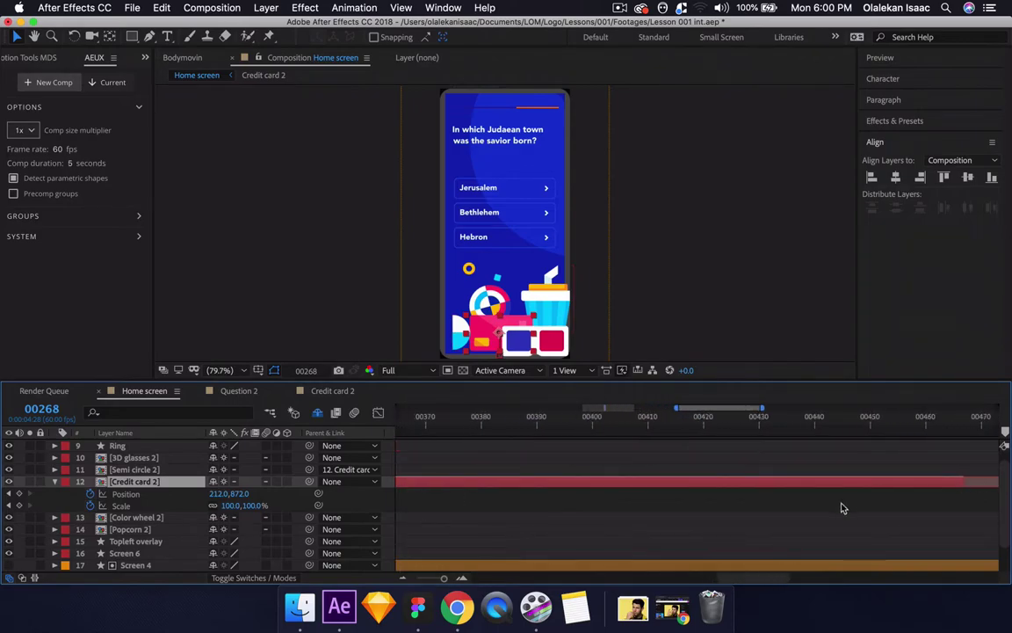
scroll(840, 507, left, 10)
scroll(840, 507, right, 1)
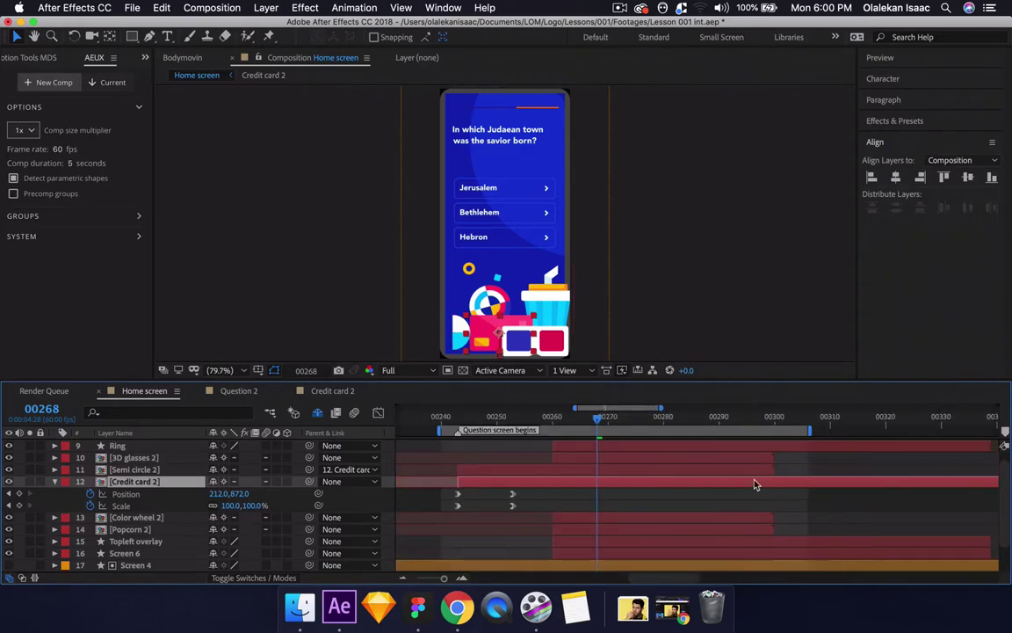
- Set the Semi circle 2 composition's duration to 1500 frames and return to the Home screen composition
double_click(664, 471)
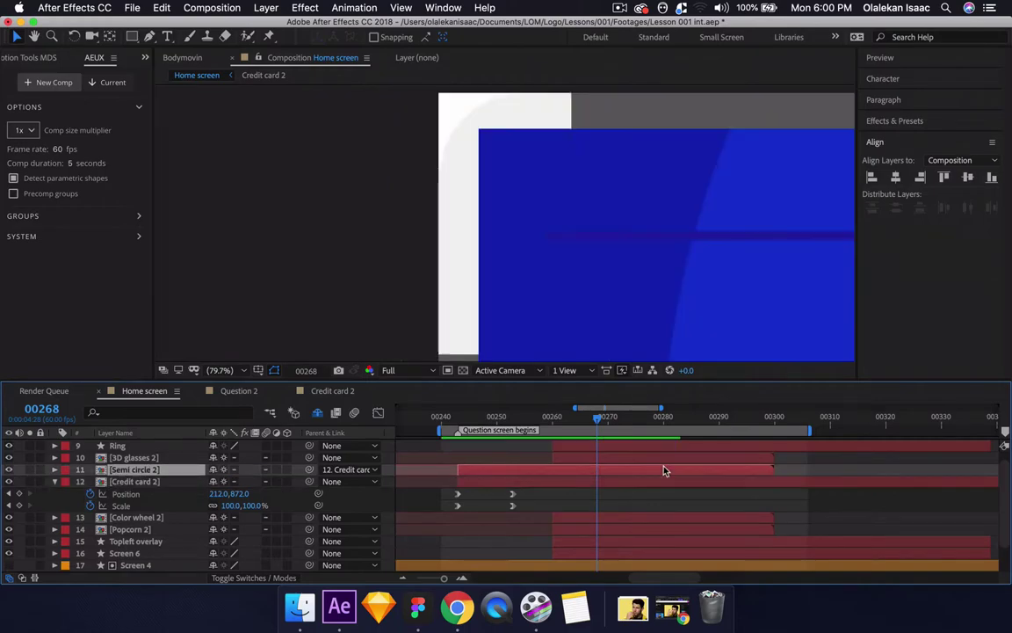
key(super+k)
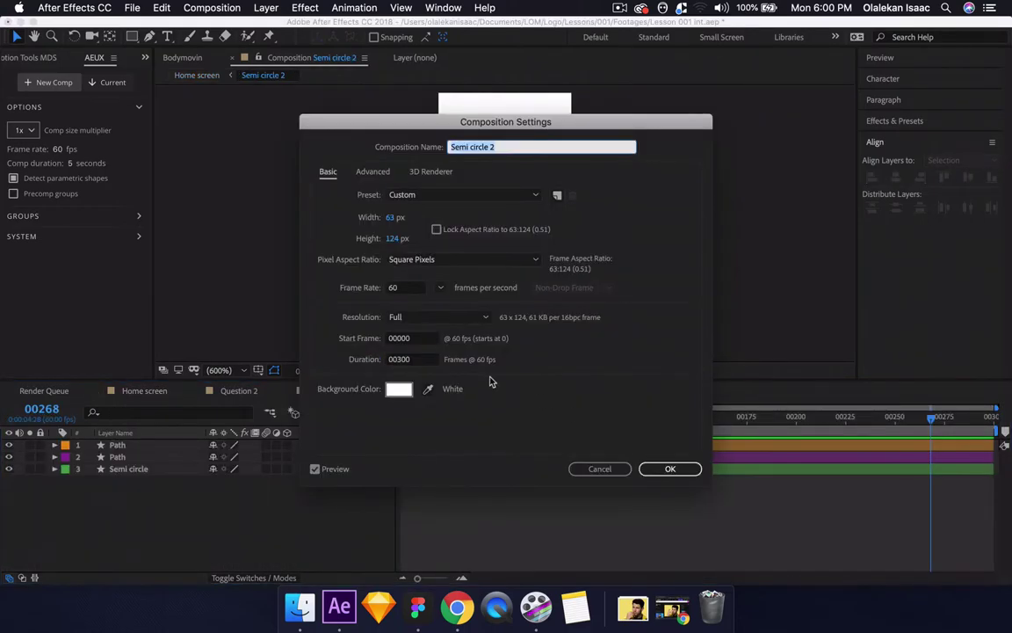
click(399, 360)
text(1500)
key(Return)
click(197, 391)
click(197, 391)
click(149, 391)
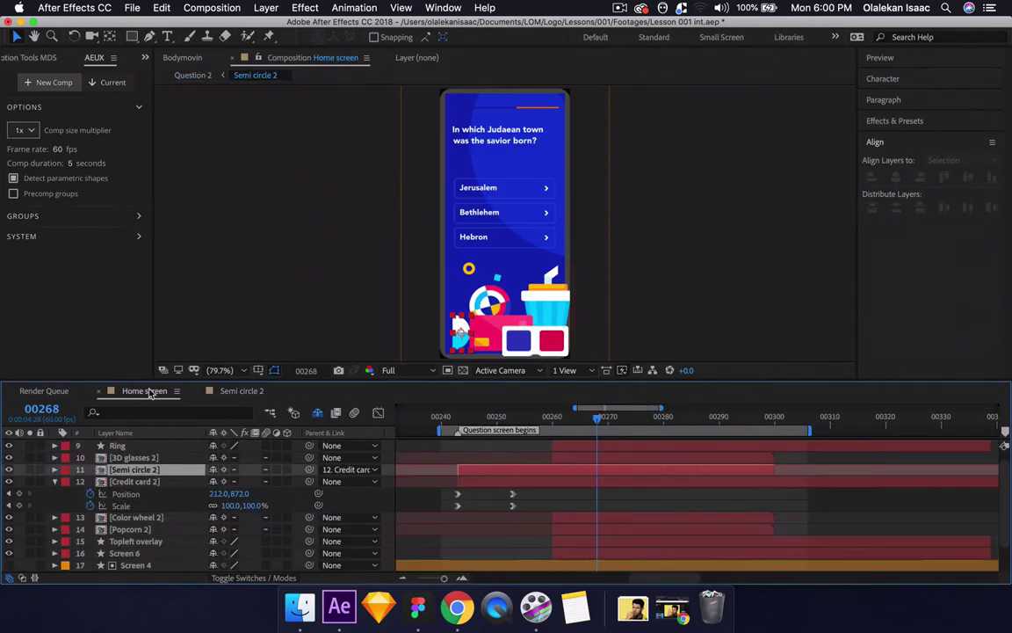
- Set the 3D glasses 2 composition's duration to 1500 frames and return to the Home screen composition
double_click(682, 475)
key(super+k)
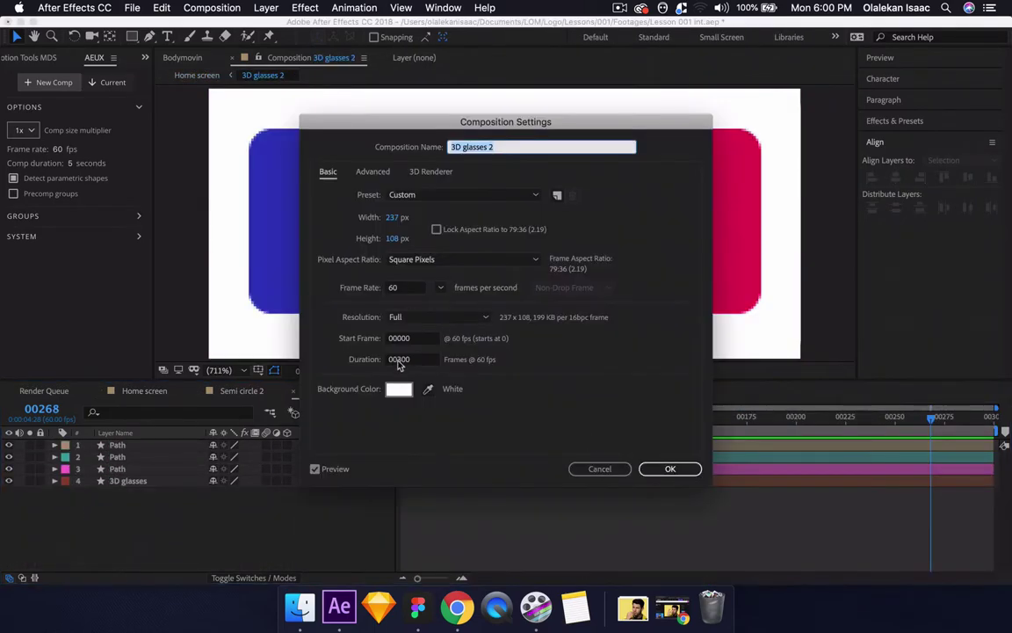
click(399, 359)
text(1)
key(Return)
key(super+k)
click(402, 360)
text(1500)
key(Return)
click(144, 391)
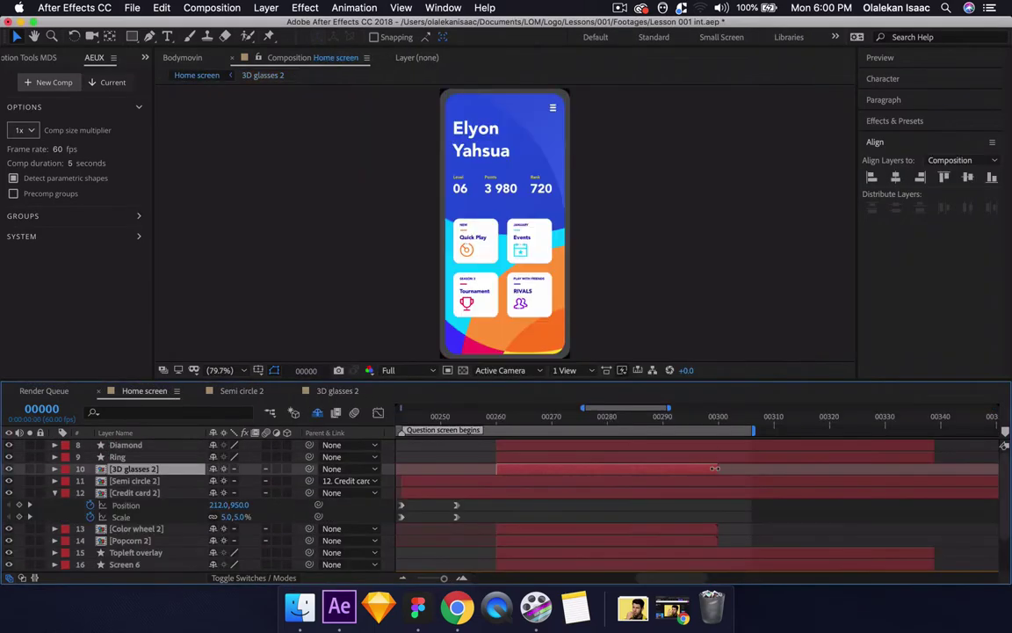
- Extend the 3D glasses 2 layer's end in the Home screen timeline past frame 450
drag(714, 468, 1001, 468)
scroll(768, 490, left, 5)
- Lengthen the Color wheel 2 composition's duration and extend its layer's end in the Home screen timeline to about frame 450
scroll(601, 460, down, 1)
double_click(601, 515)
key(super+k)
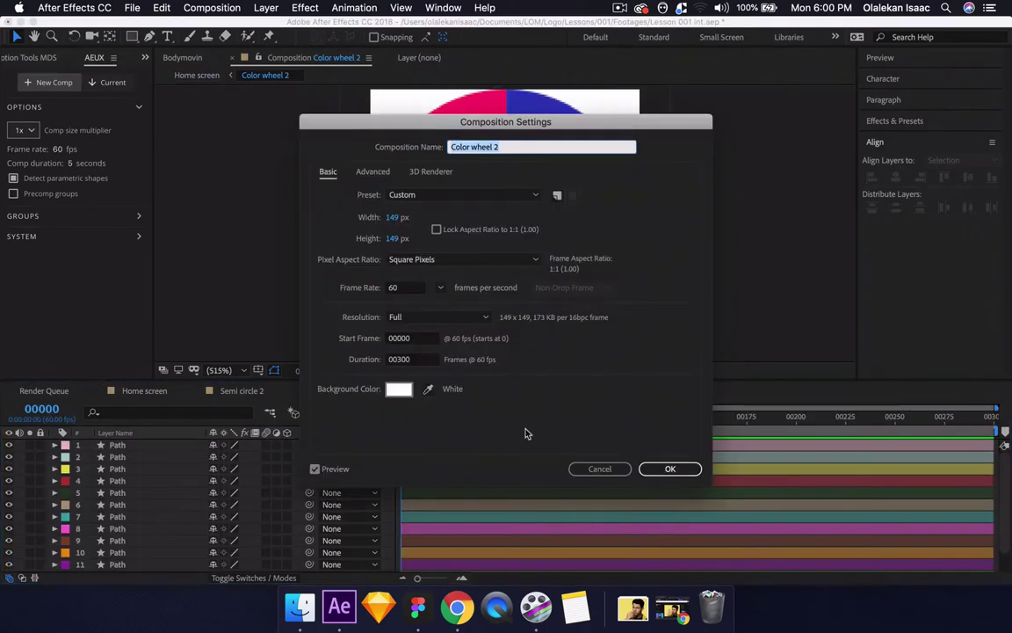
click(400, 360)
key(Return)
click(145, 390)
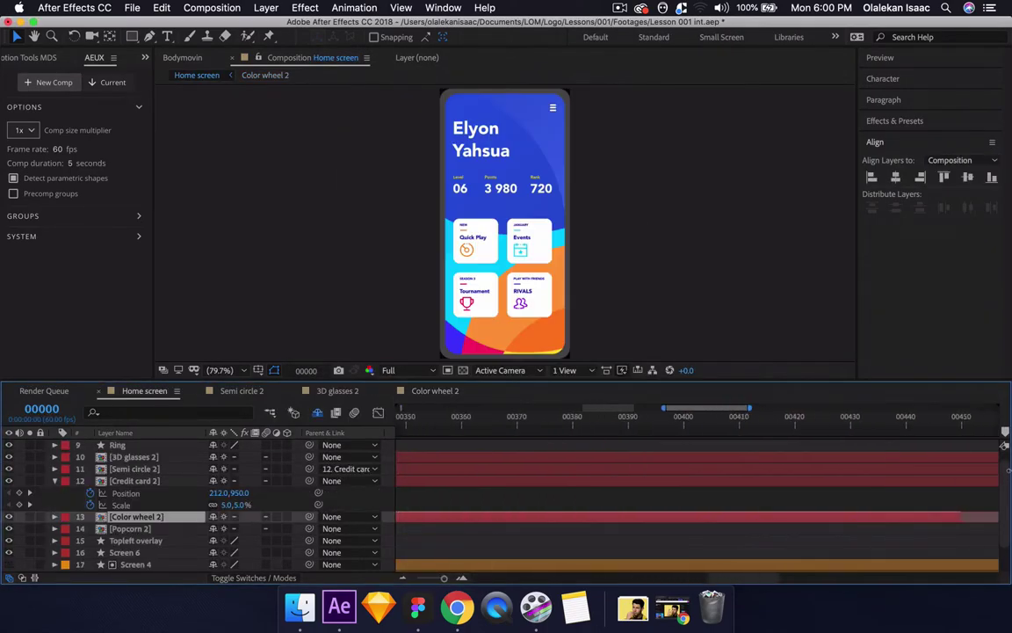
- Lengthen the Popcorn 2 composition's duration and extend its layer's end in the Home screen timeline past frame 410
double_click(784, 528)
key(super+k)
click(397, 357)
key(Return)
click(165, 394)
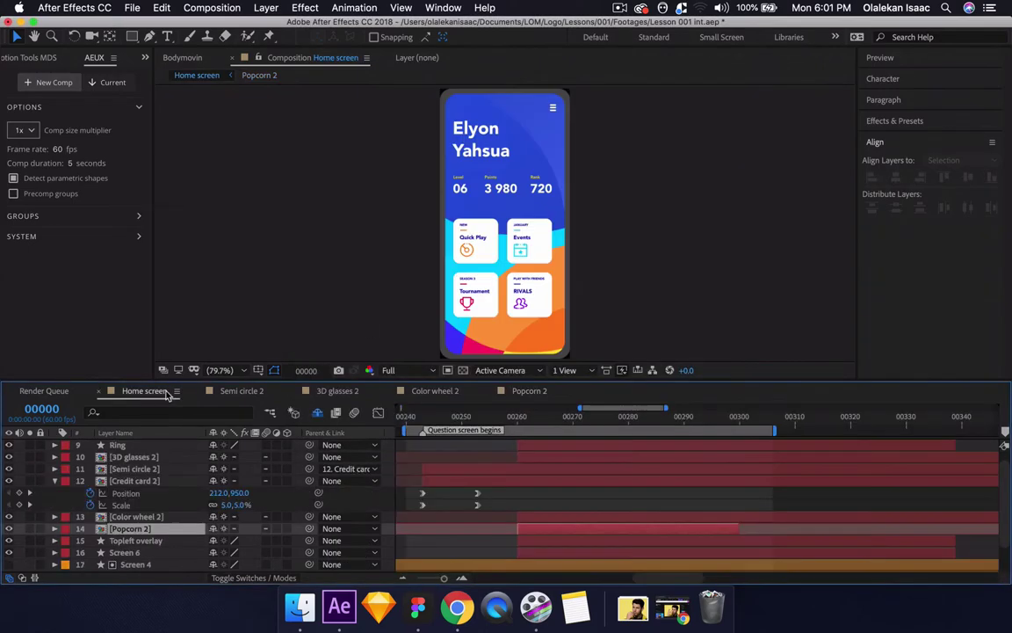
drag(739, 528, 966, 528)
- Extend the ends of the Diamond, Ring, Topleft overlay and Screen 6 layers past frame 410 in the Home screen timeline
scroll(610, 528, left, 5)
click(610, 541)
shift+click(610, 553)
scroll(613, 464, up, 1)
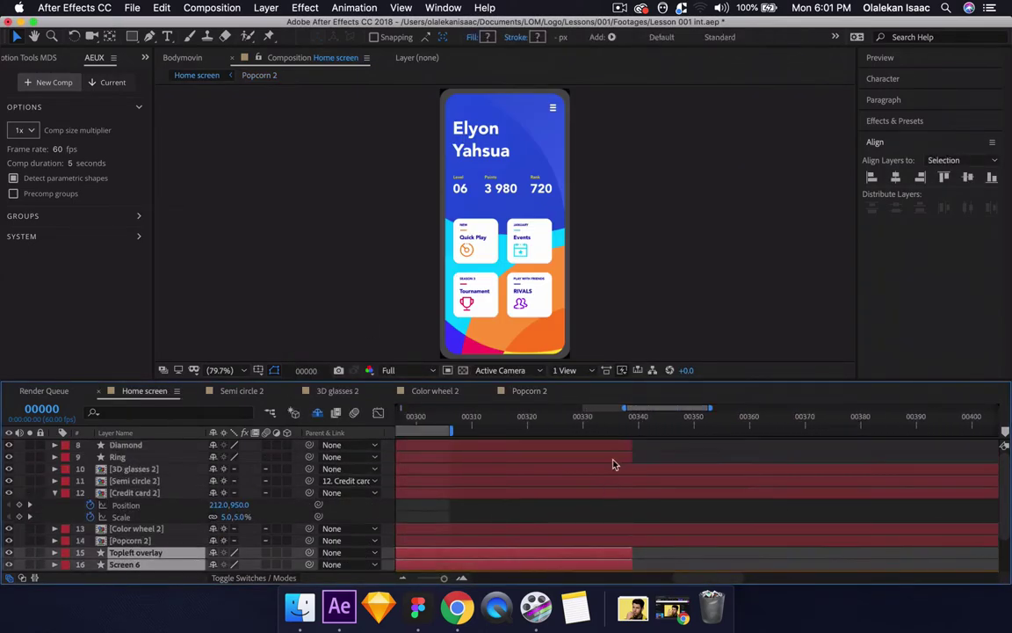
scroll(814, 470, left, 6)
- Preview the transition from Quick Play to the question screen, examining the frames between about 242 and 260
click(495, 420)
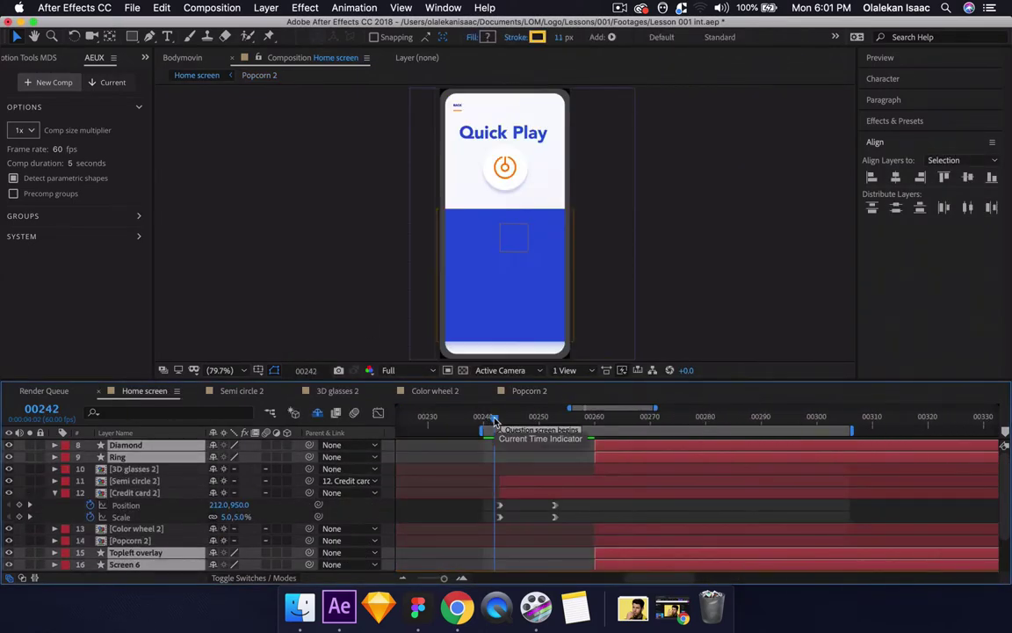
scroll(582, 467, right, 15)
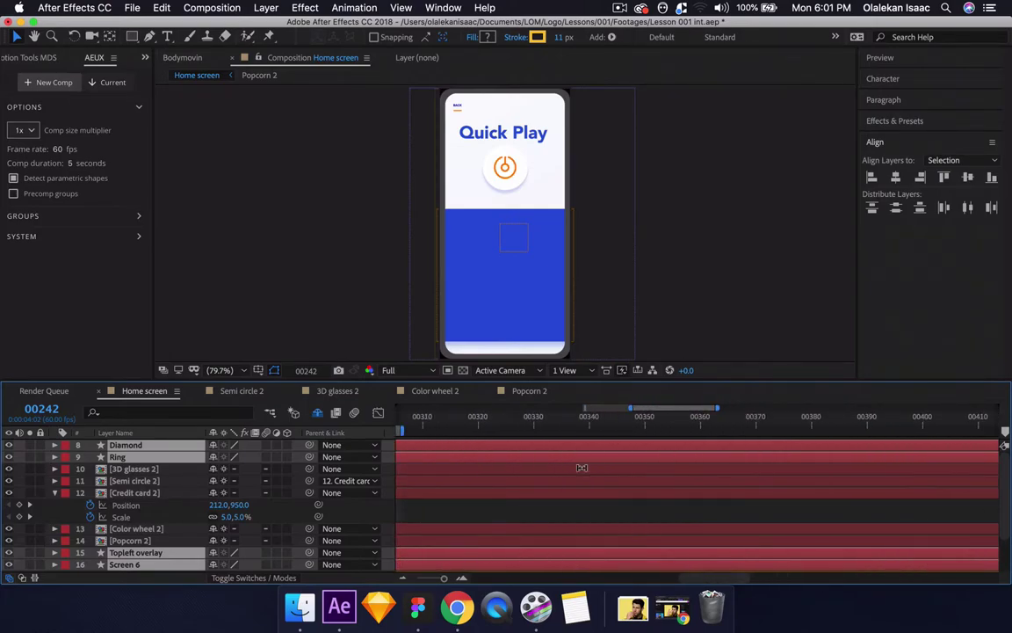
scroll(582, 467, left, 14)
key(space)
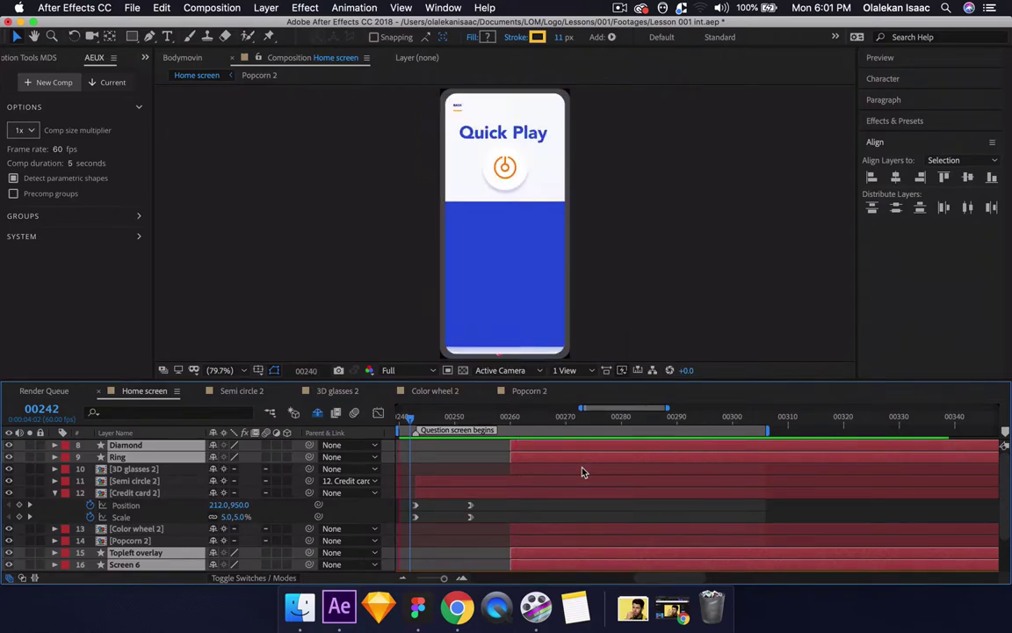
key(space)
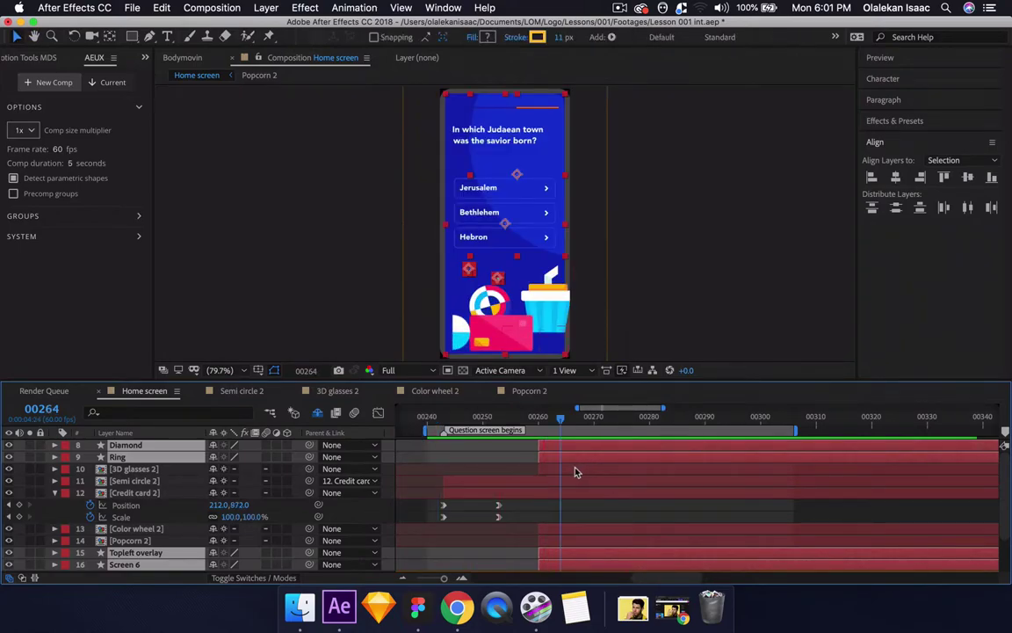
key(space)
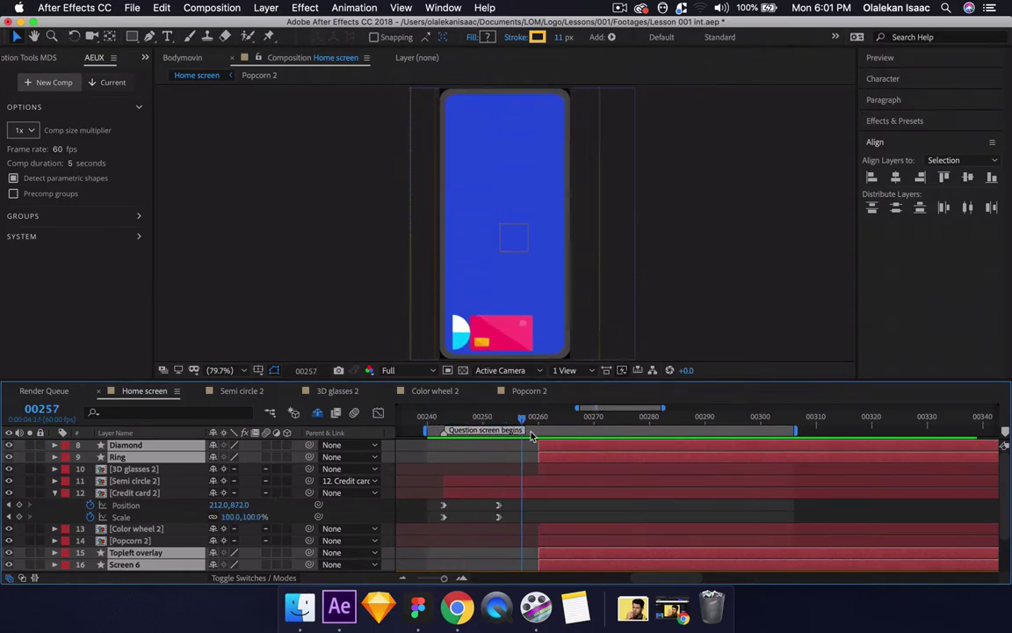
click(540, 432)
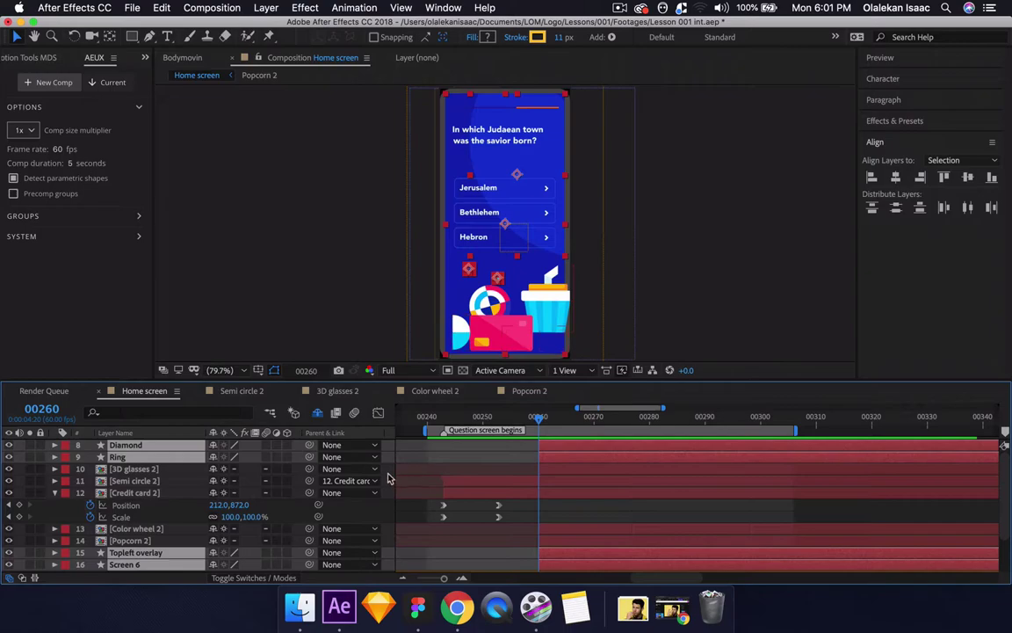
click(412, 463)
drag(540, 420, 451, 416)
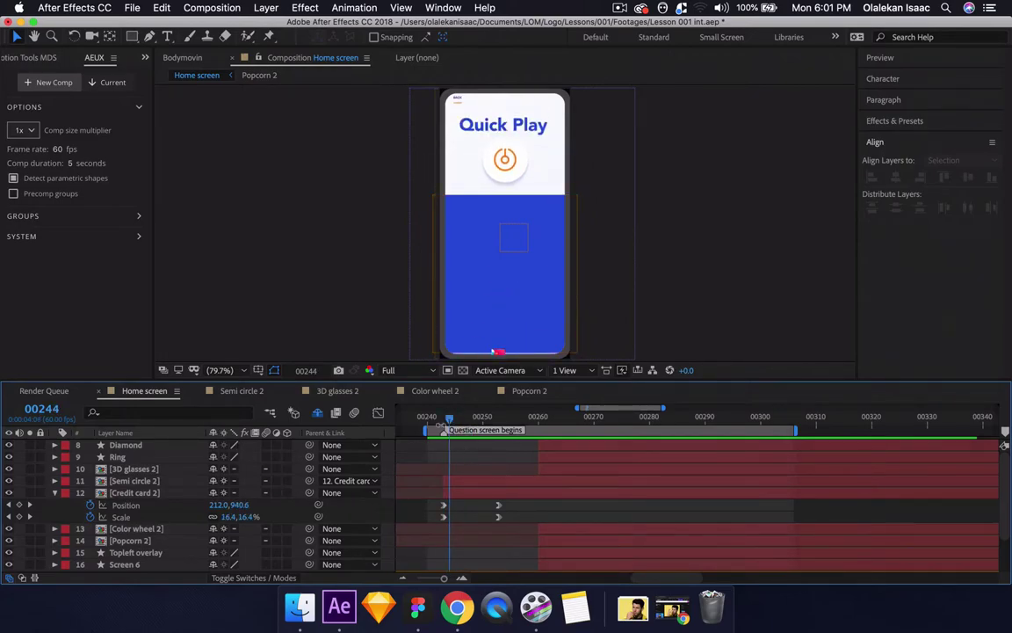
drag(451, 420, 542, 428)
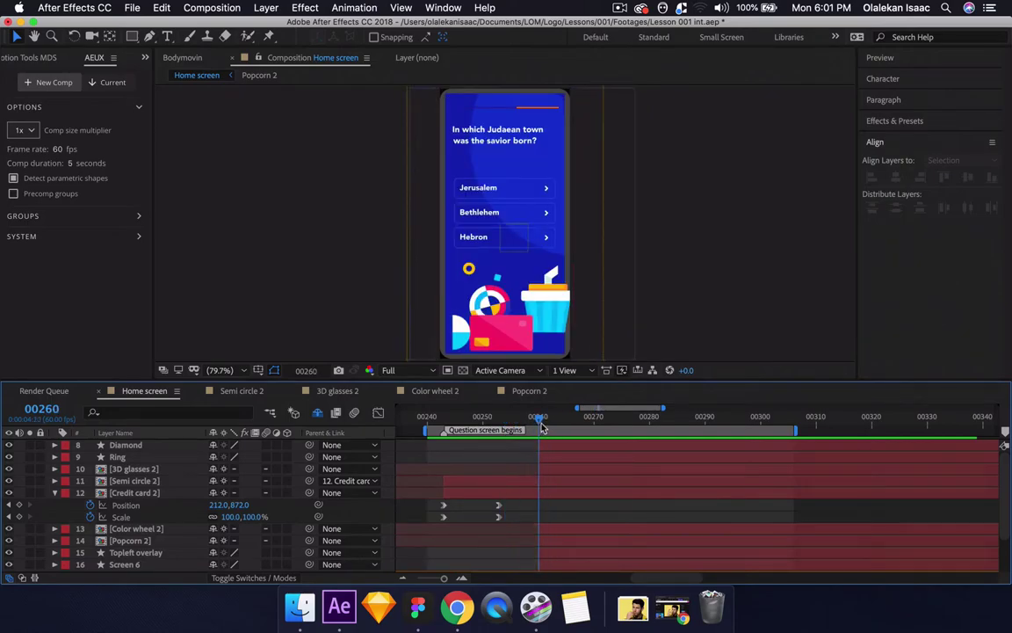
- Copy the hex fill colour of the Screen 6 shape layer without changing it
scroll(111, 556, down, 3)
click(129, 529)
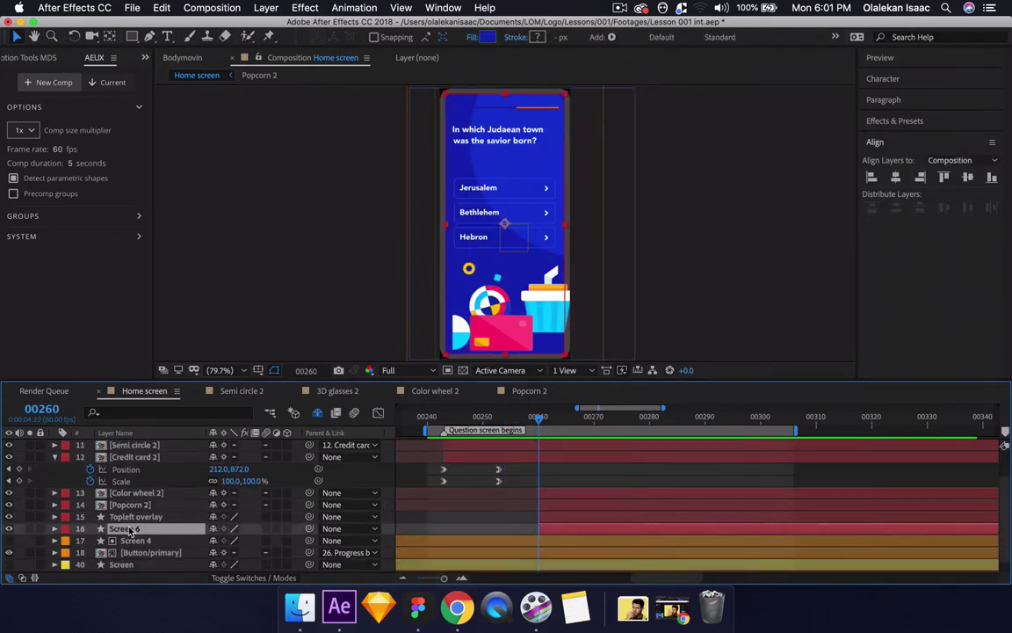
click(488, 36)
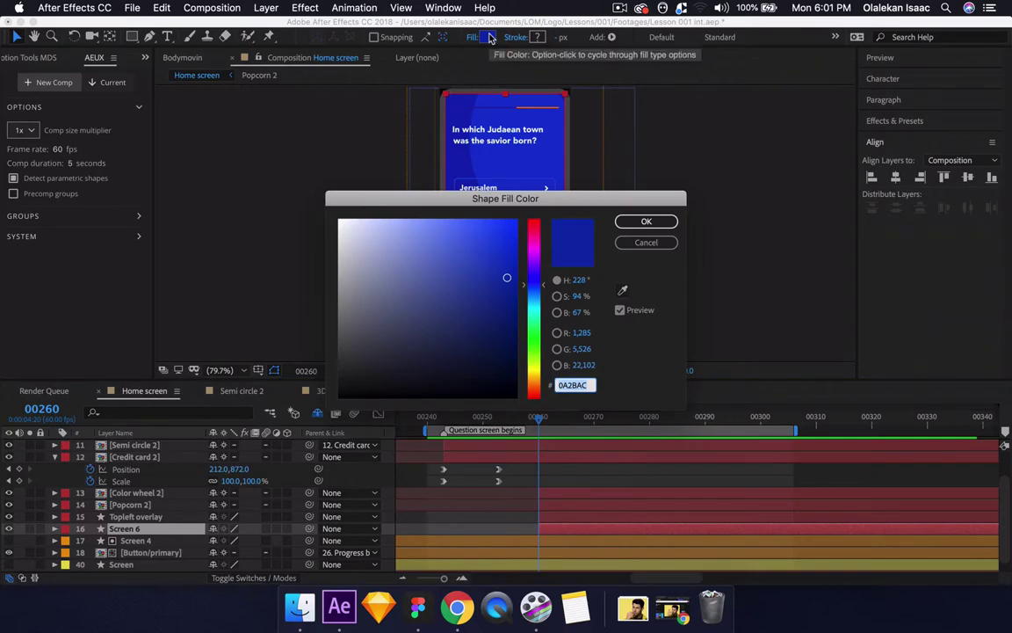
click(646, 221)
- In the Button/primary composition, add a colour keyframe to the Rectangle's Fill 1 at the moment matching Home screen frame 240
scroll(102, 518, down, 1)
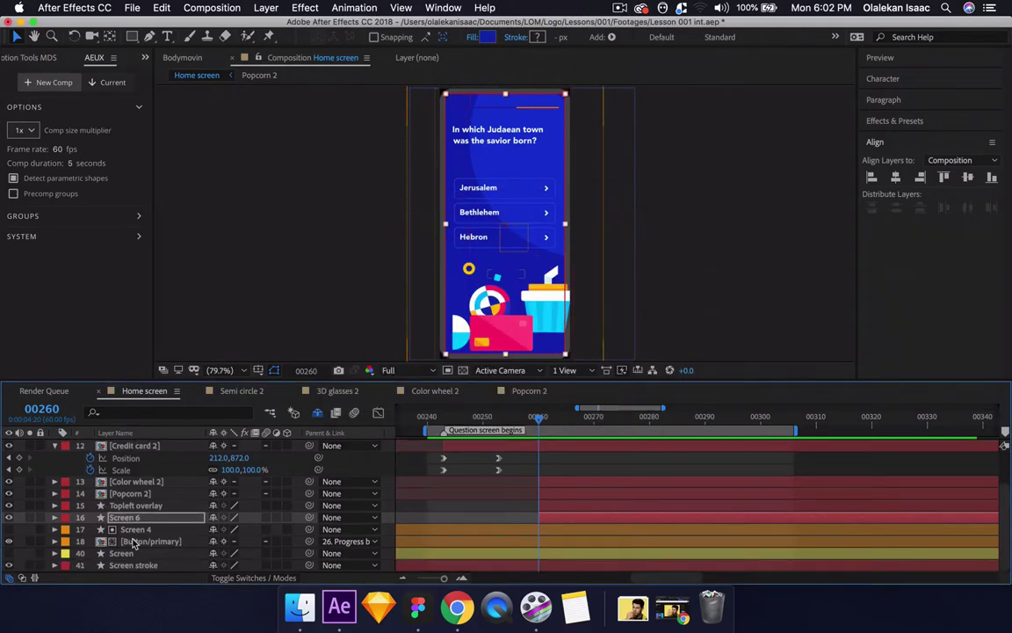
click(132, 541)
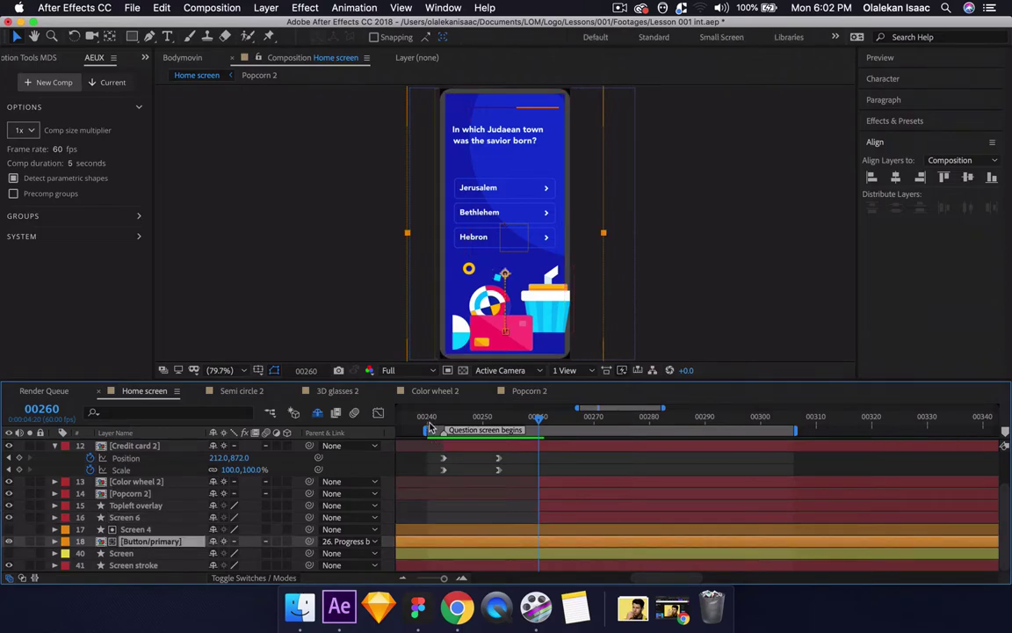
mouse_move(429, 428)
mouse_down()
mouse_move(437, 420)
mouse_move(411, 421)
mouse_move(429, 423)
mouse_up()
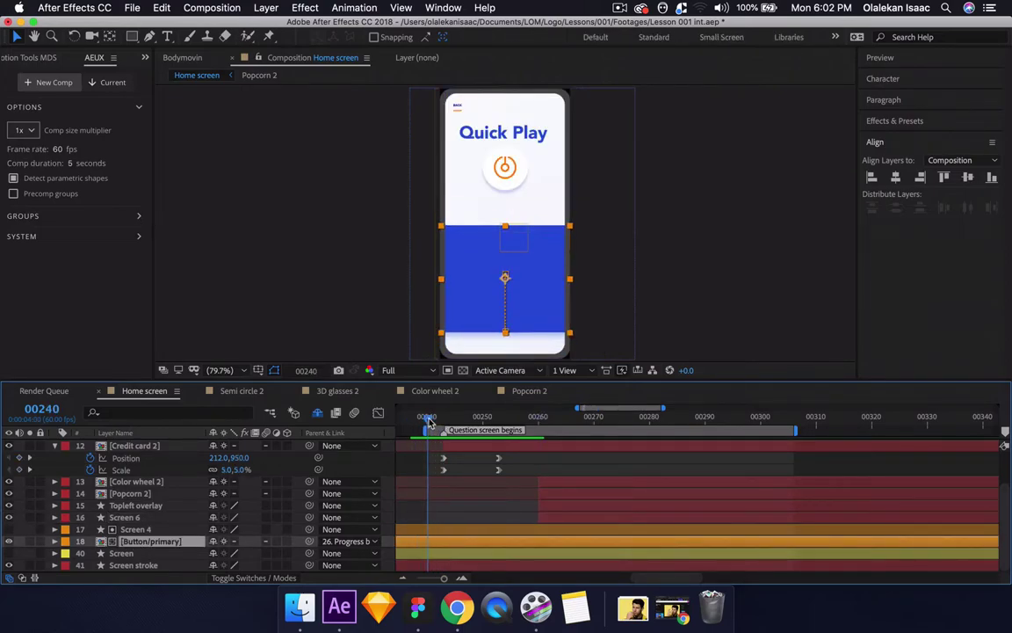
double_click(200, 541)
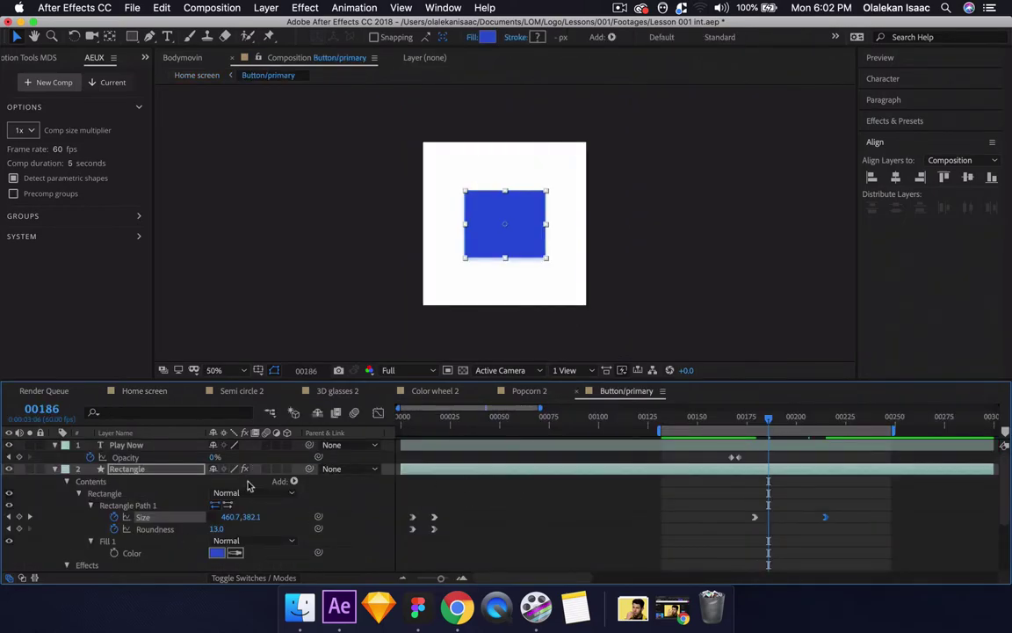
click(115, 552)
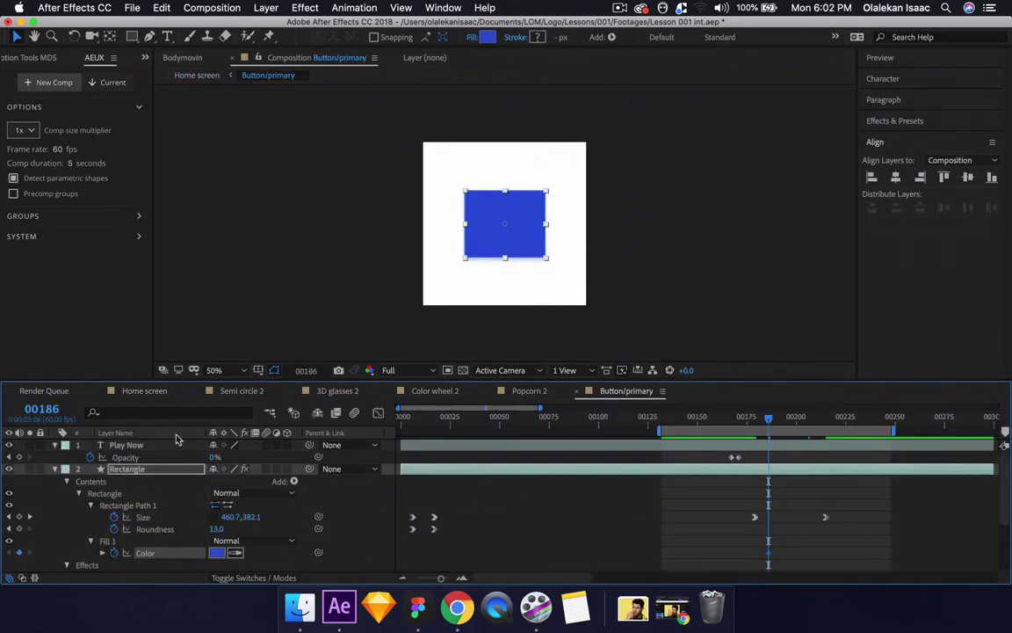
- Keyframe the Button/primary Rectangle's fill colour to 0A2BAC at the moment matching Home screen frame 257
click(144, 390)
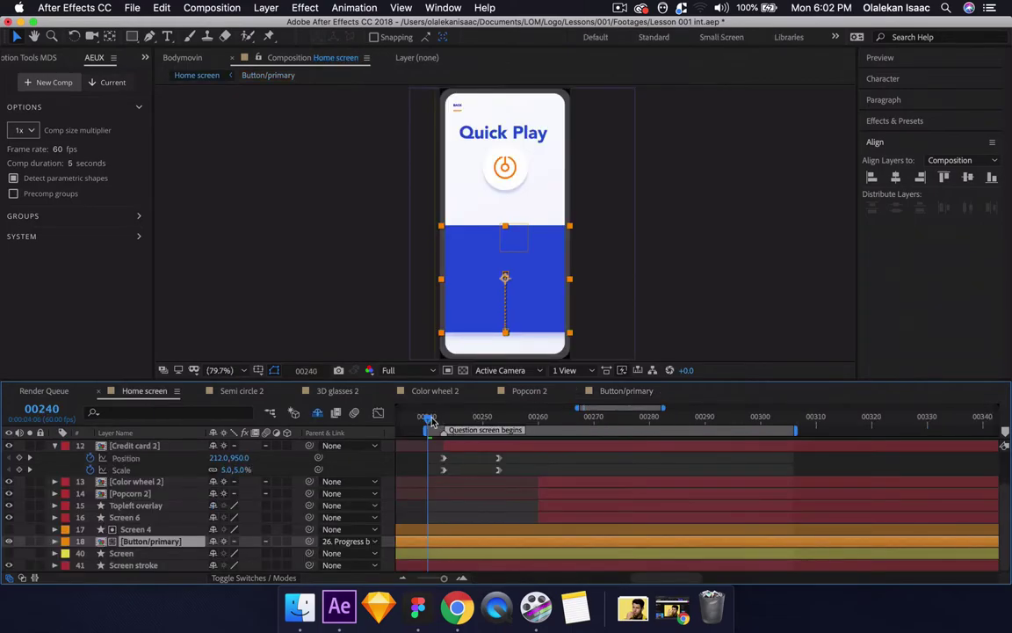
drag(429, 420, 523, 429)
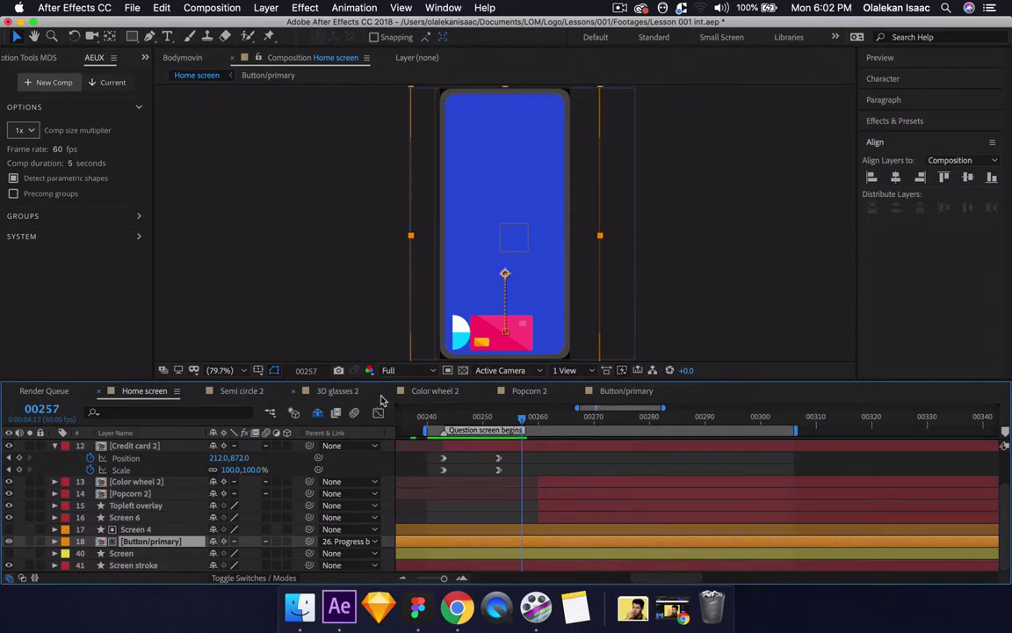
click(639, 390)
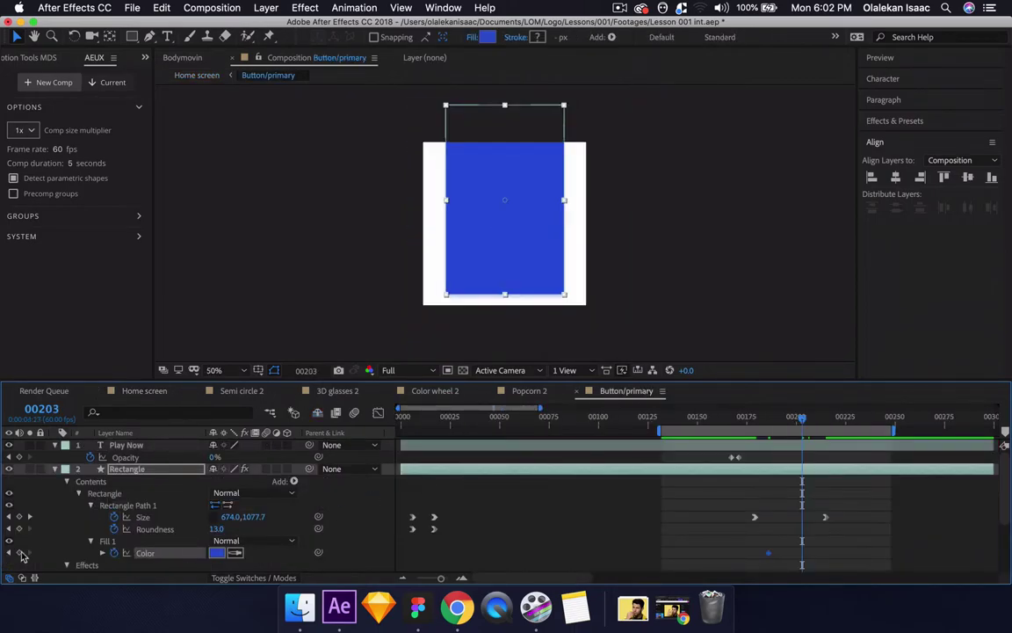
click(221, 555)
key(super+v)
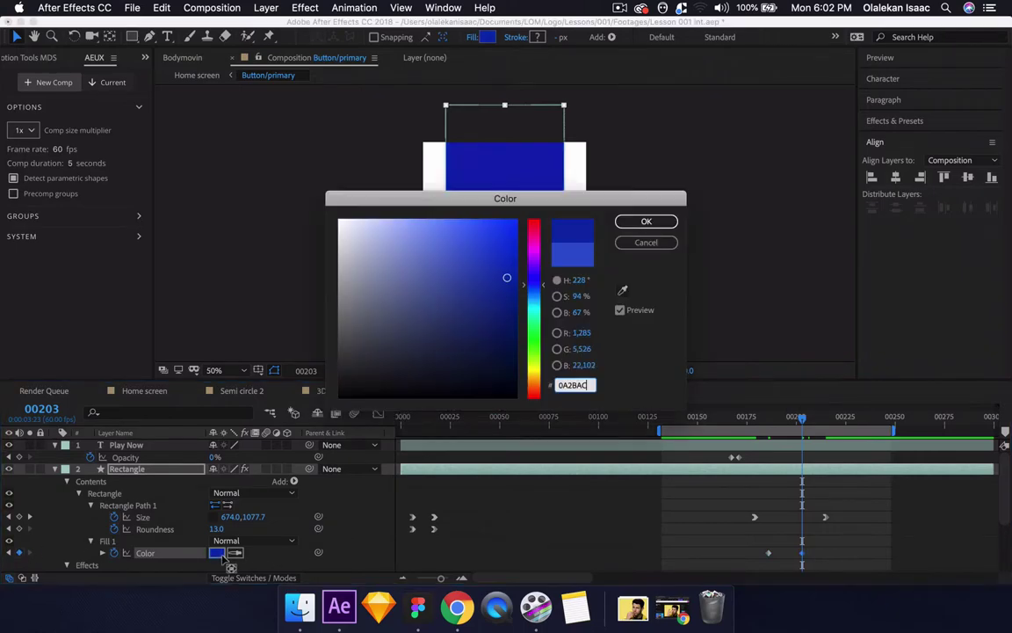
key(Return)
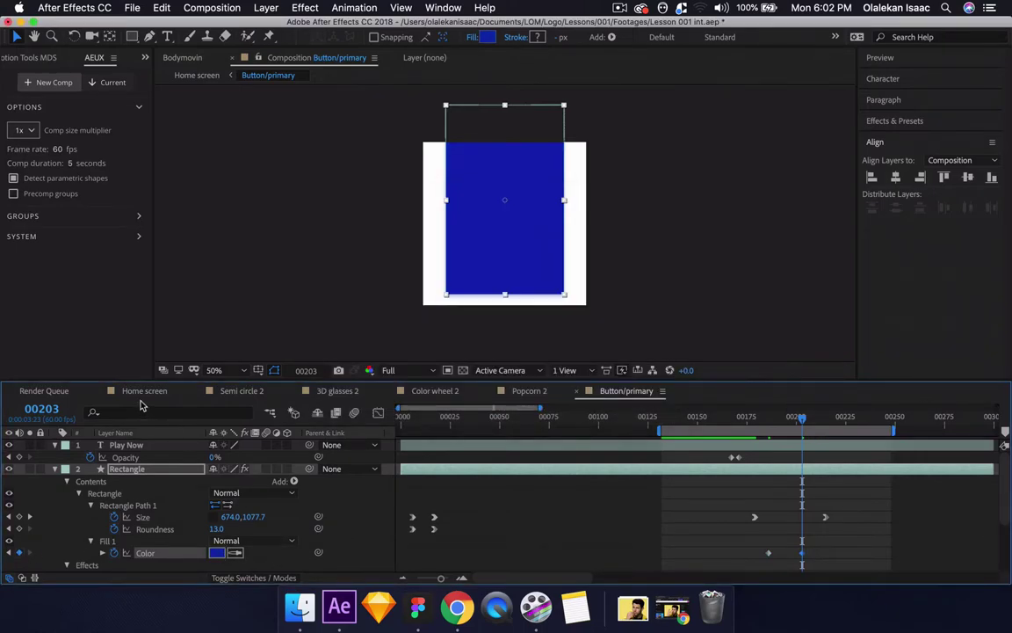
- Preview the background colour change in the Home screen composition from frame 241
click(144, 390)
click(430, 418)
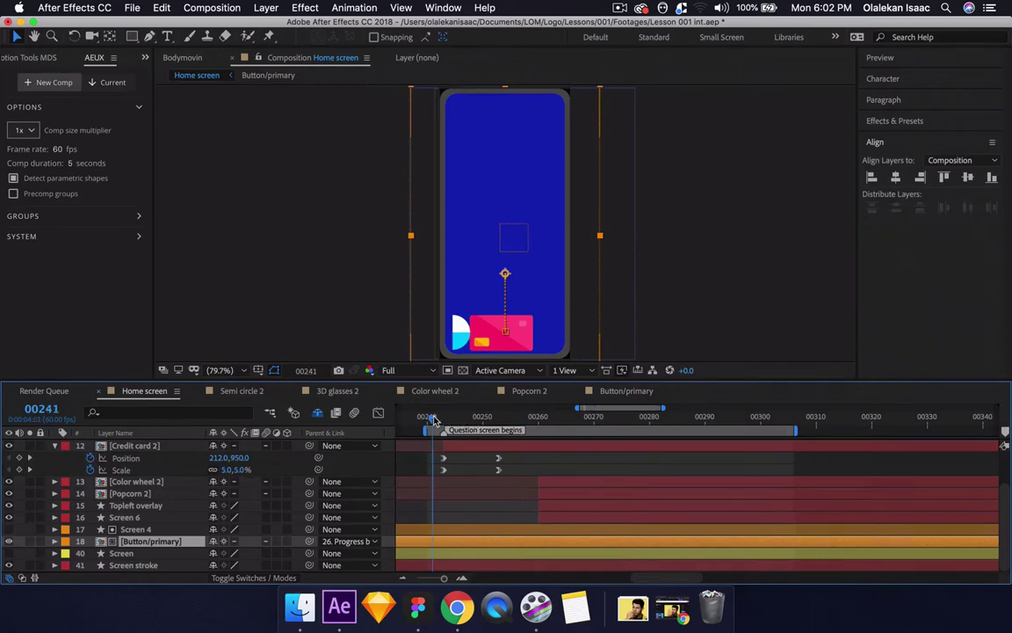
key(space)
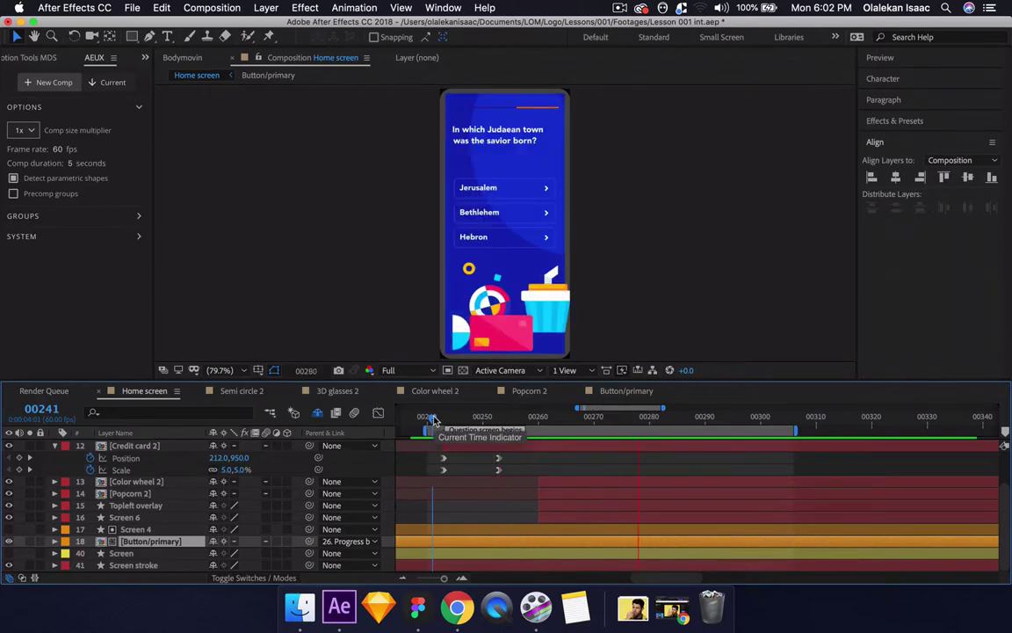
key(space)
- Hide the 3D glasses 2, Semi circle 2, Color wheel 2 and Popcorn 2 layers and preview the Home screen animation
scroll(106, 518, up, 3)
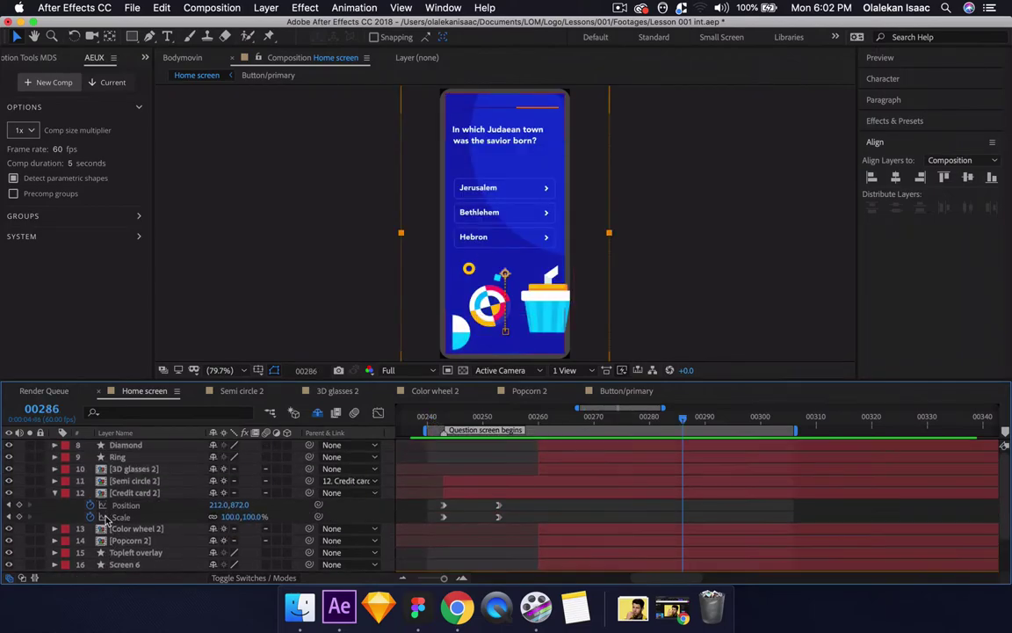
click(9, 481)
click(10, 529)
click(9, 541)
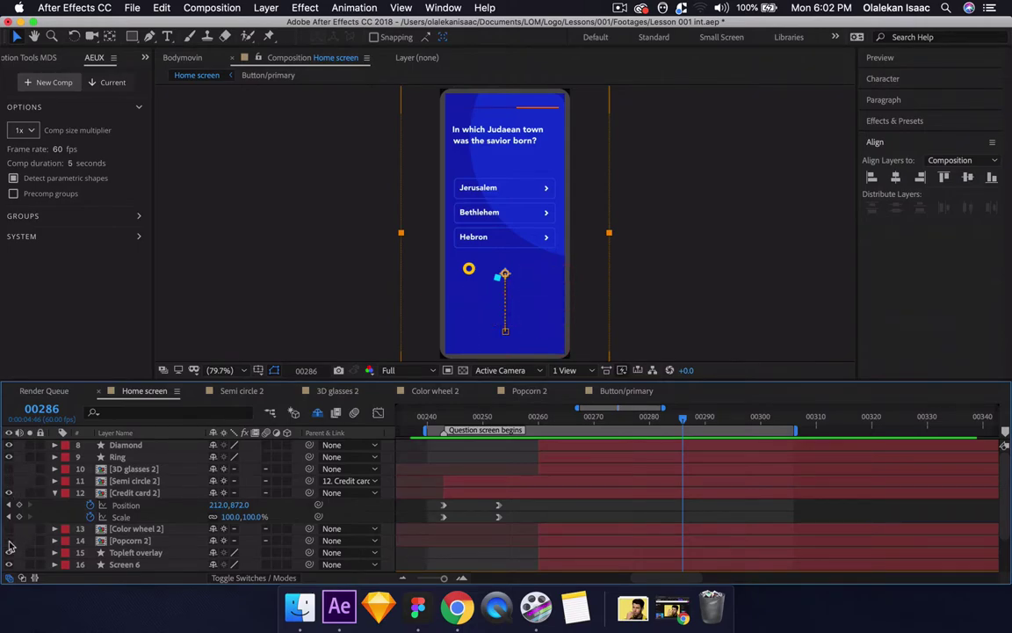
key(space)
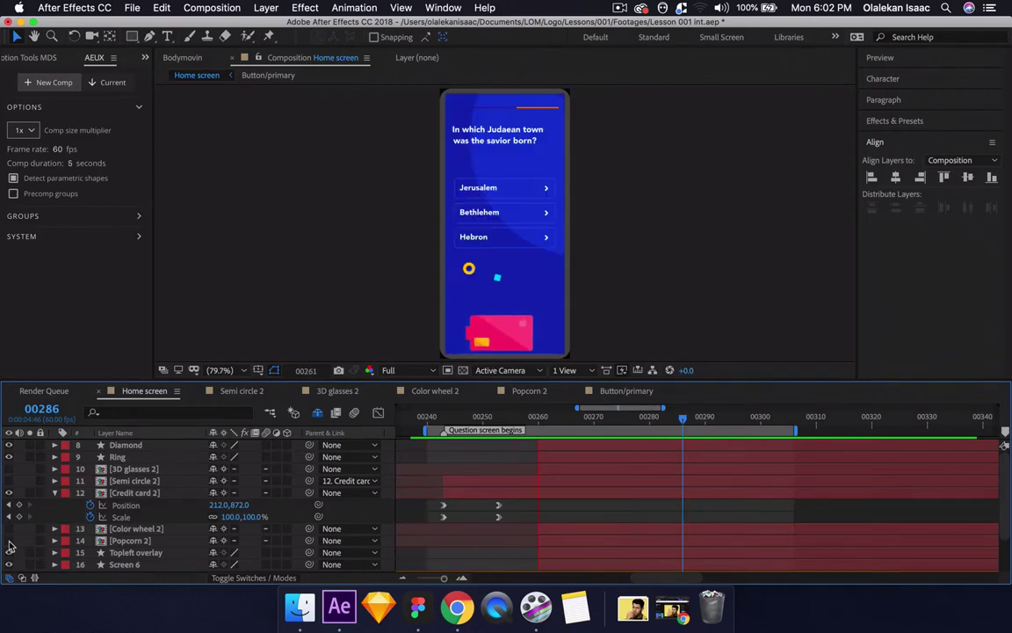
key(space)
- Reveal the shy layers in the Home screen timeline and extend the Topleft overlay layer's start back to frame 256
drag(429, 425, 518, 431)
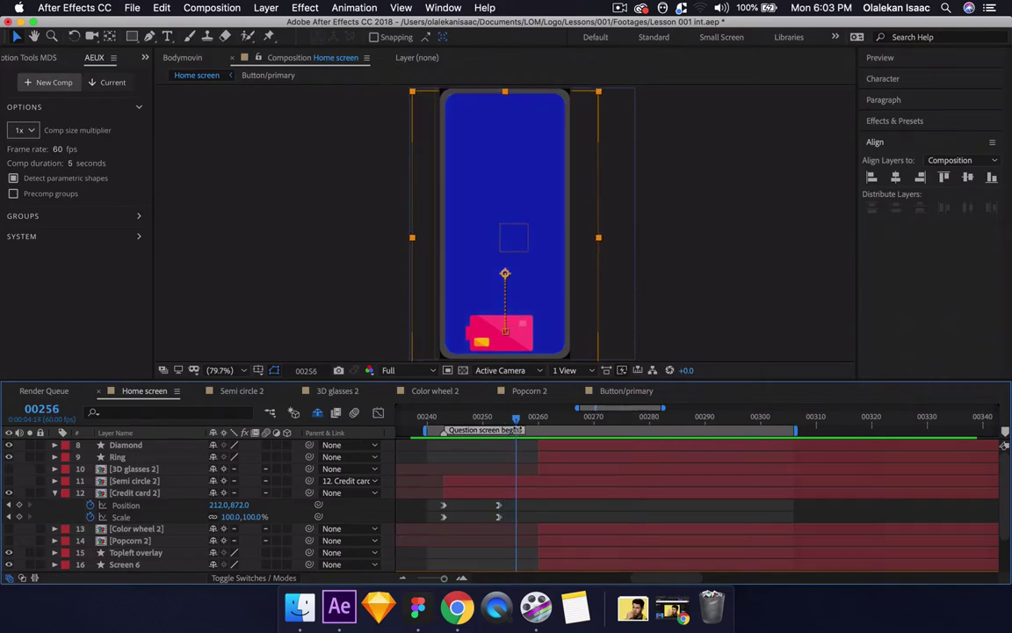
click(321, 414)
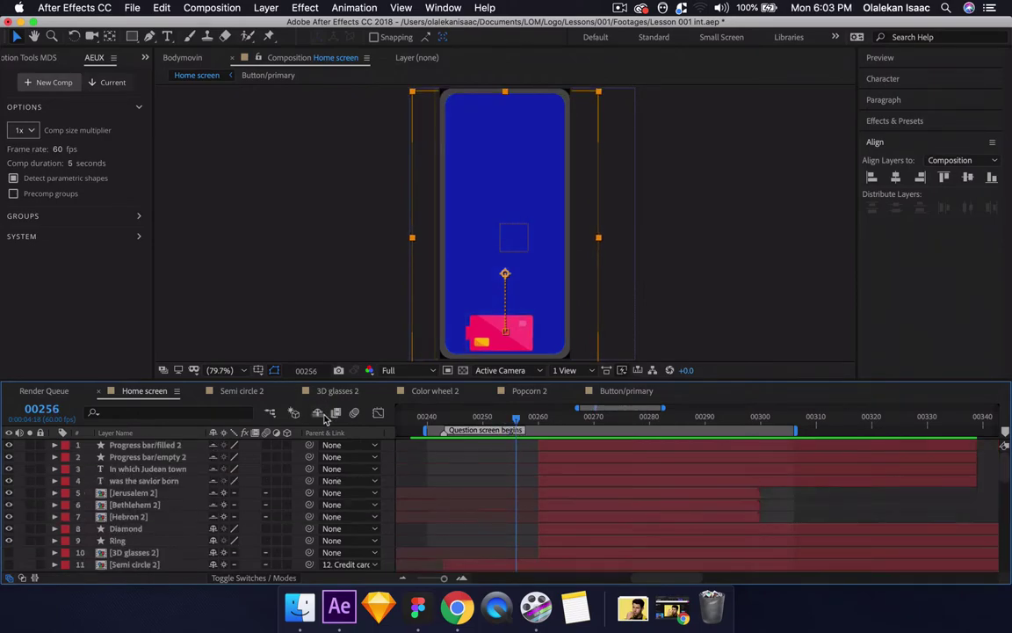
scroll(166, 499, down, 5)
click(158, 518)
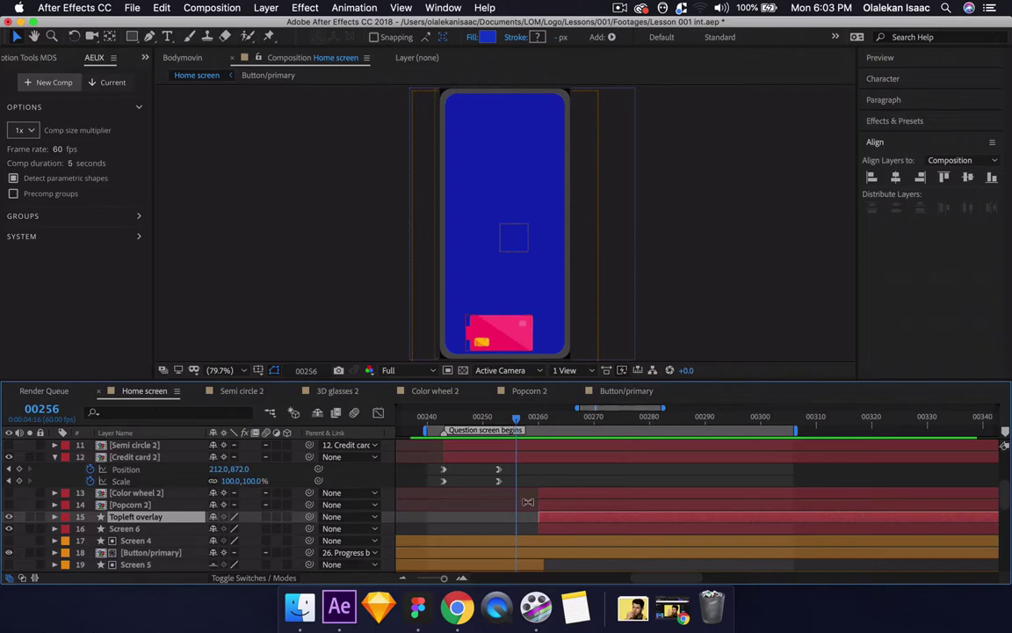
drag(535, 518, 518, 519)
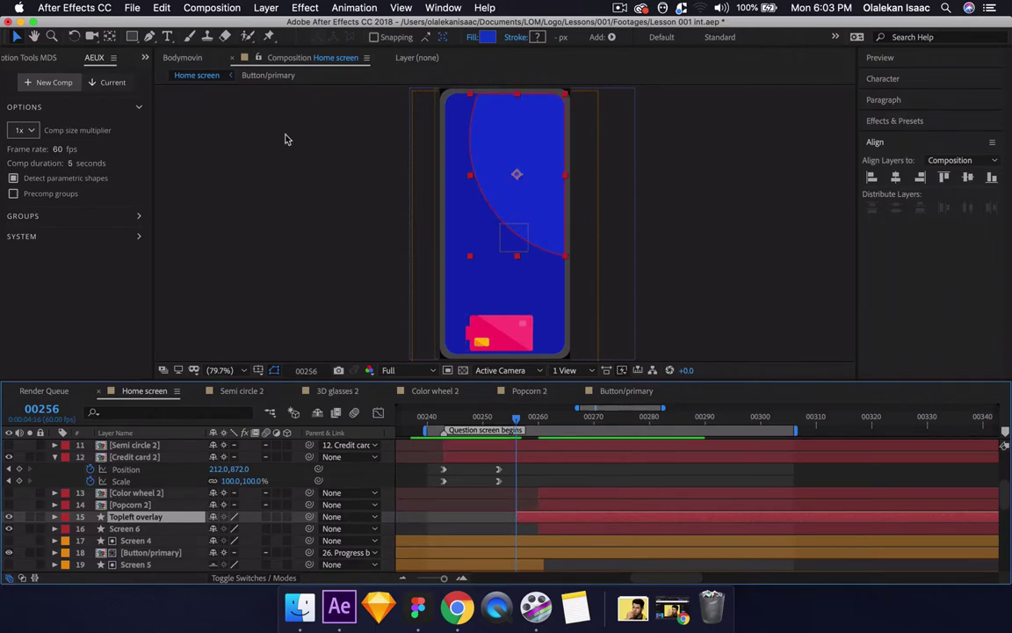
- Set the Topleft overlay's anchor point to its top-right corner and add a Scale keyframe of 100% at frame 256
click(44, 59)
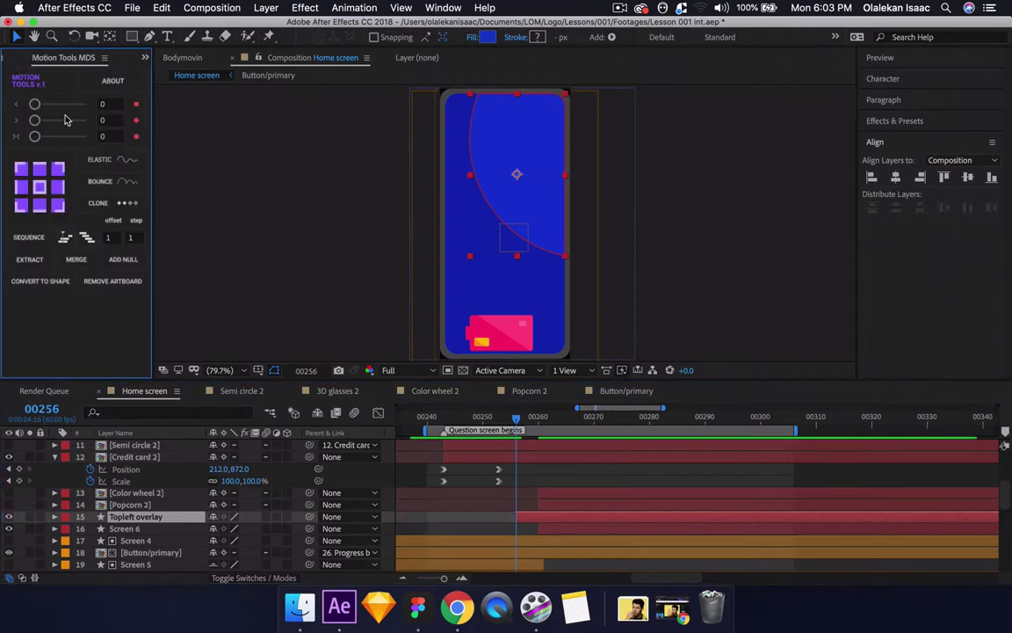
click(60, 170)
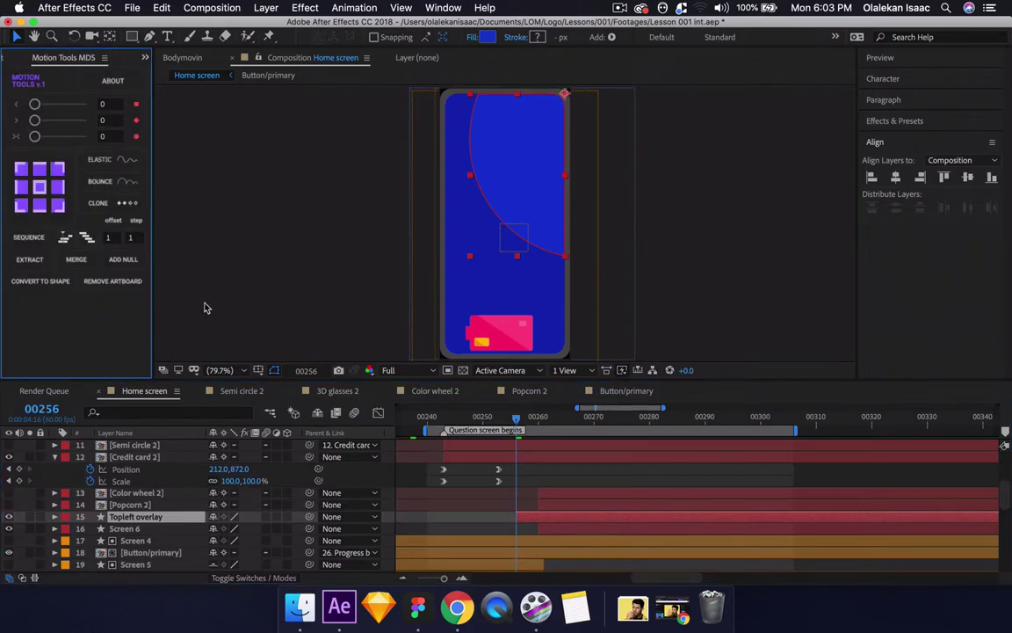
key(s)
click(89, 528)
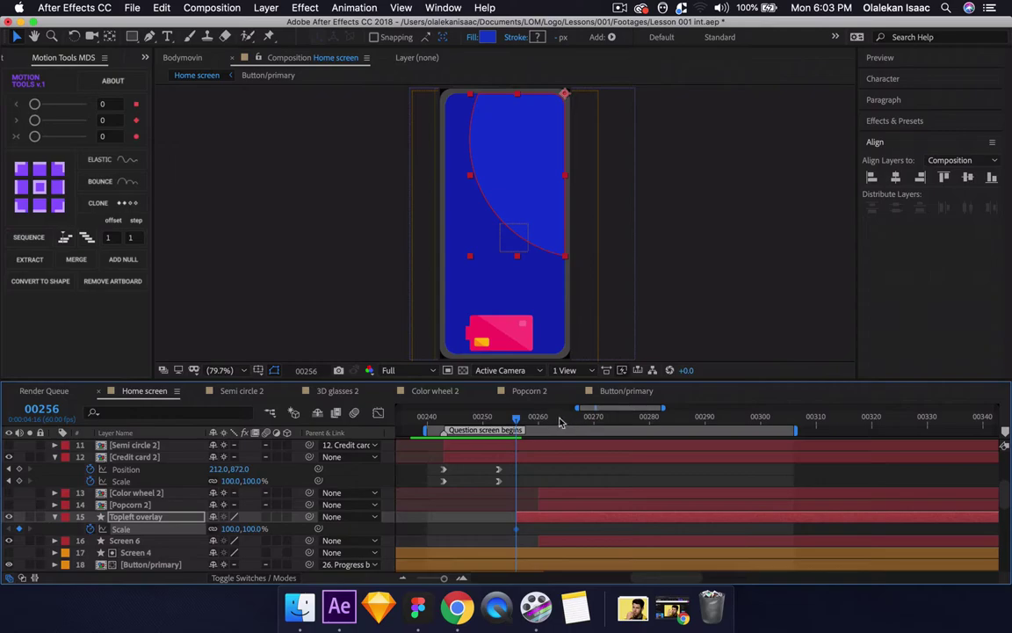
- Add a second Scale keyframe of 100% to the Topleft overlay layer at frame 266
drag(518, 424, 530, 424)
drag(542, 425, 572, 425)
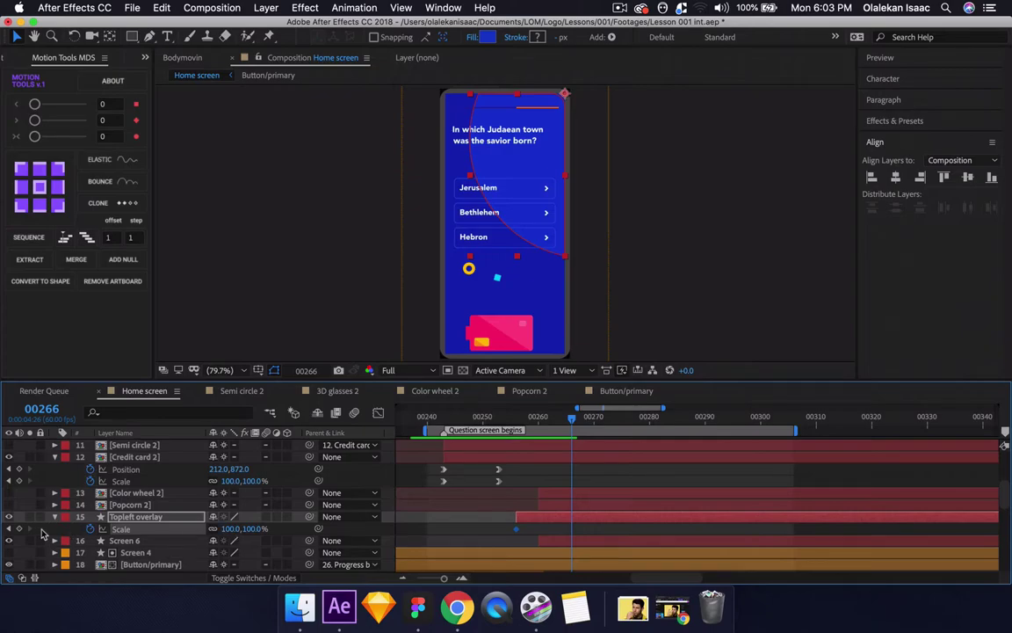
- Try shifting the Topleft overlay layer and its Scale keyframes to start at frame 243, and undo the shift
drag(522, 516, 449, 523)
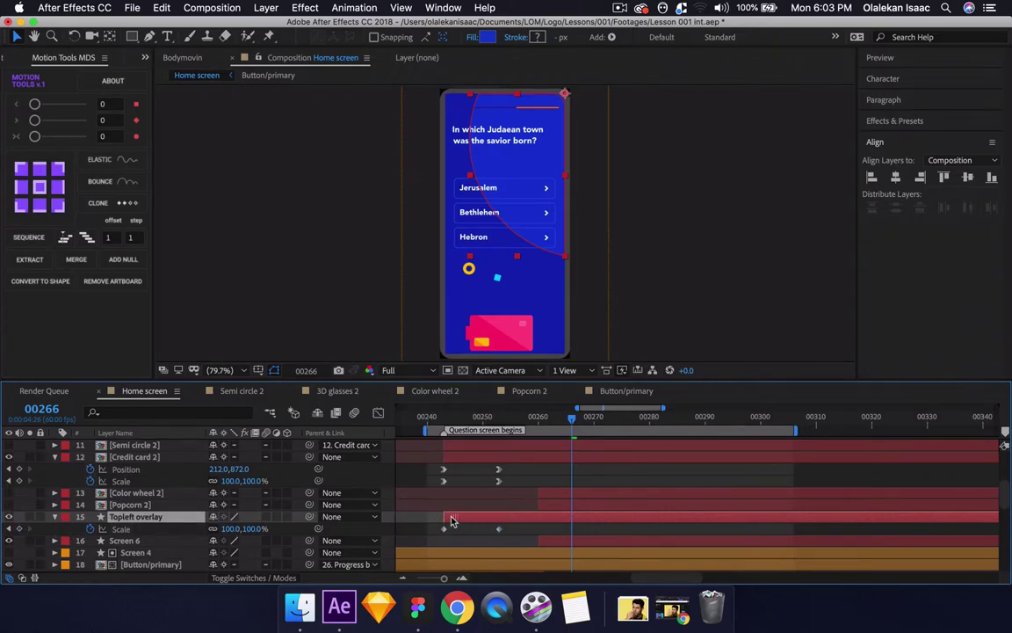
drag(449, 416, 540, 429)
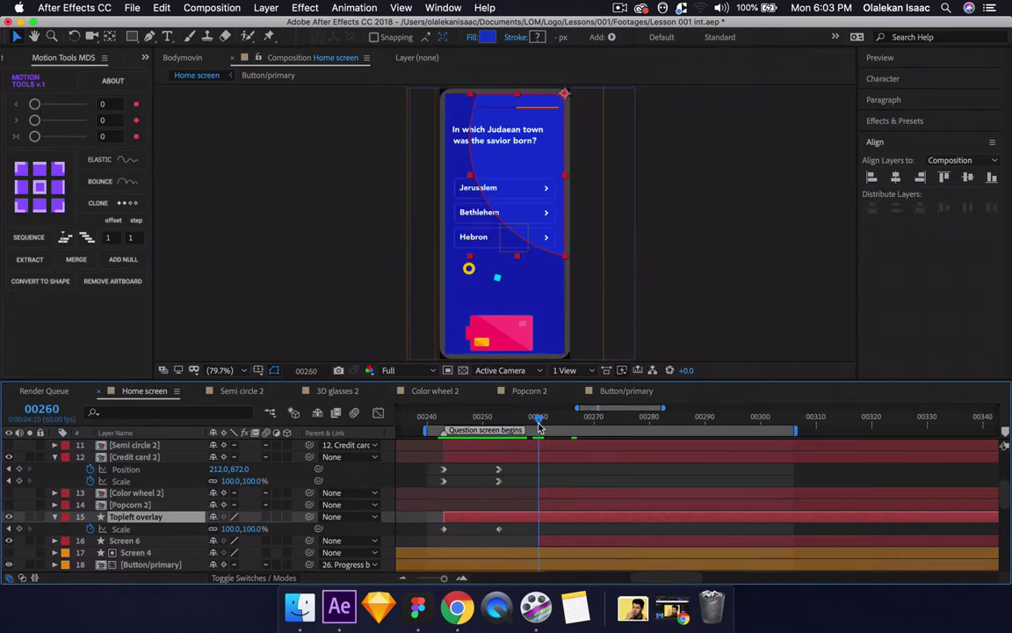
key(super+z)
key(super+z)
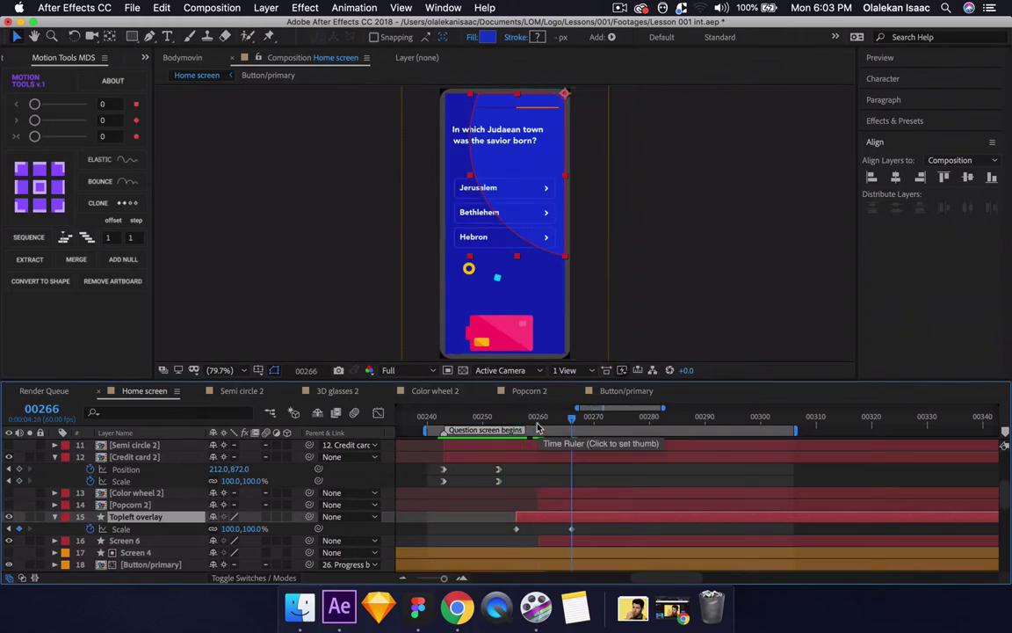
- Set the Topleft overlay's Scale to 5% at frame 256, preview it, and move its 100% keyframe to frame 286
click(522, 422)
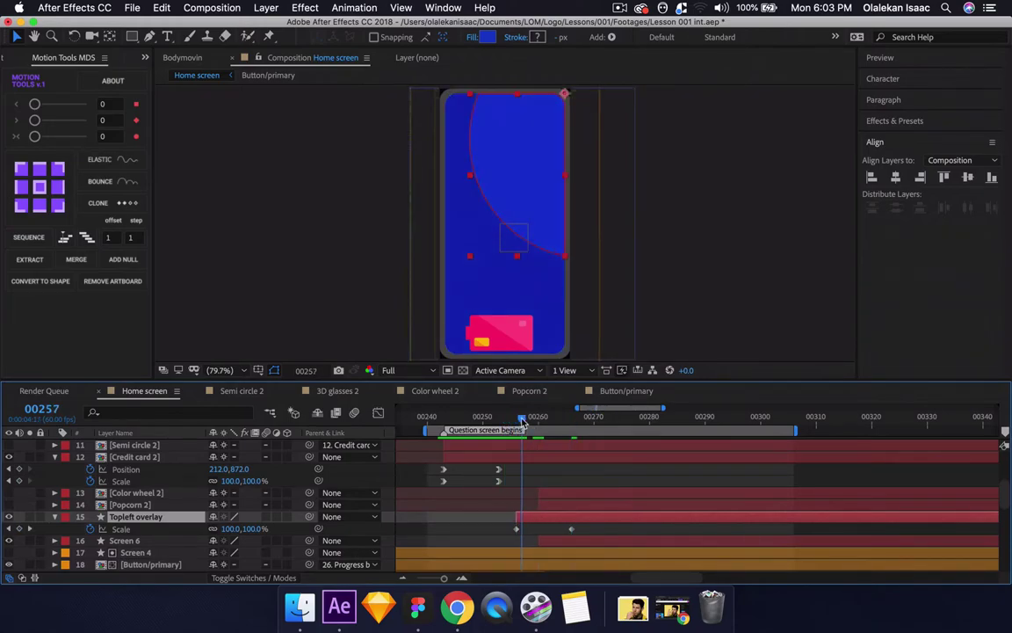
drag(522, 422, 519, 423)
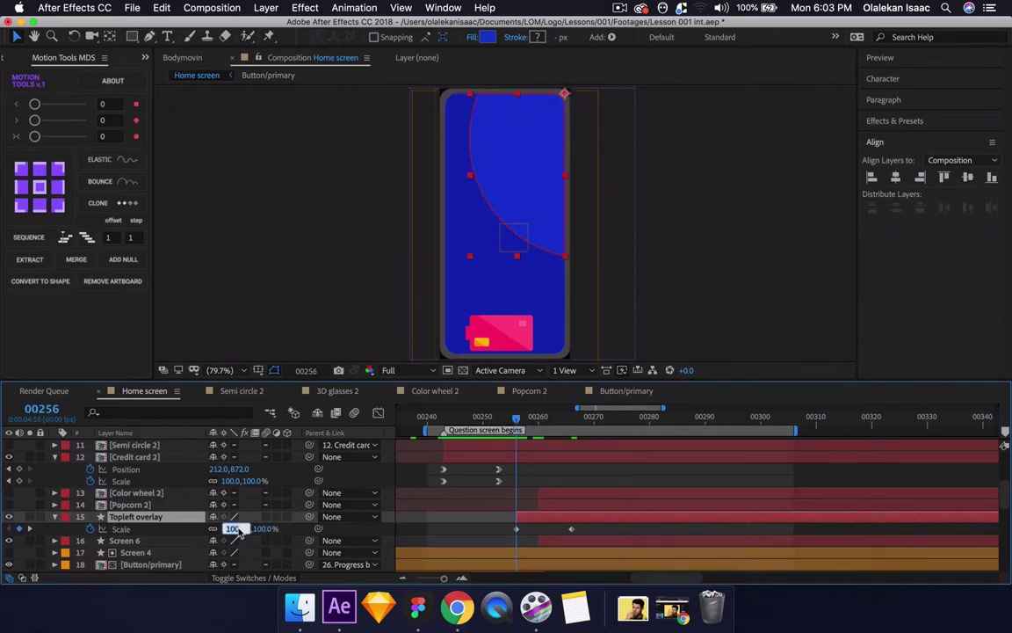
text(5)
key(Return)
key(space)
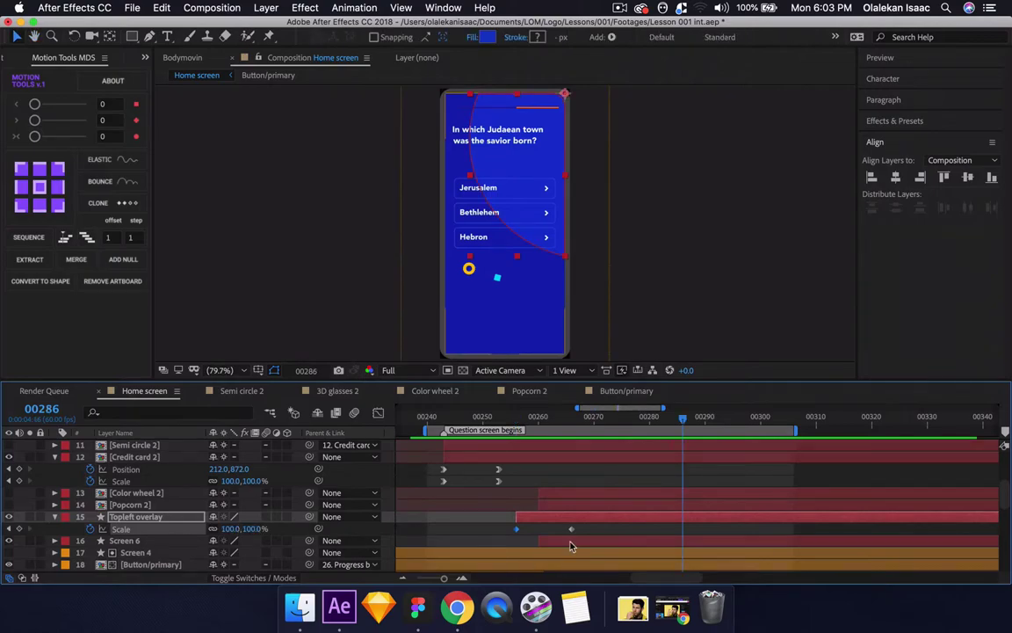
drag(571, 529, 683, 539)
click(594, 252)
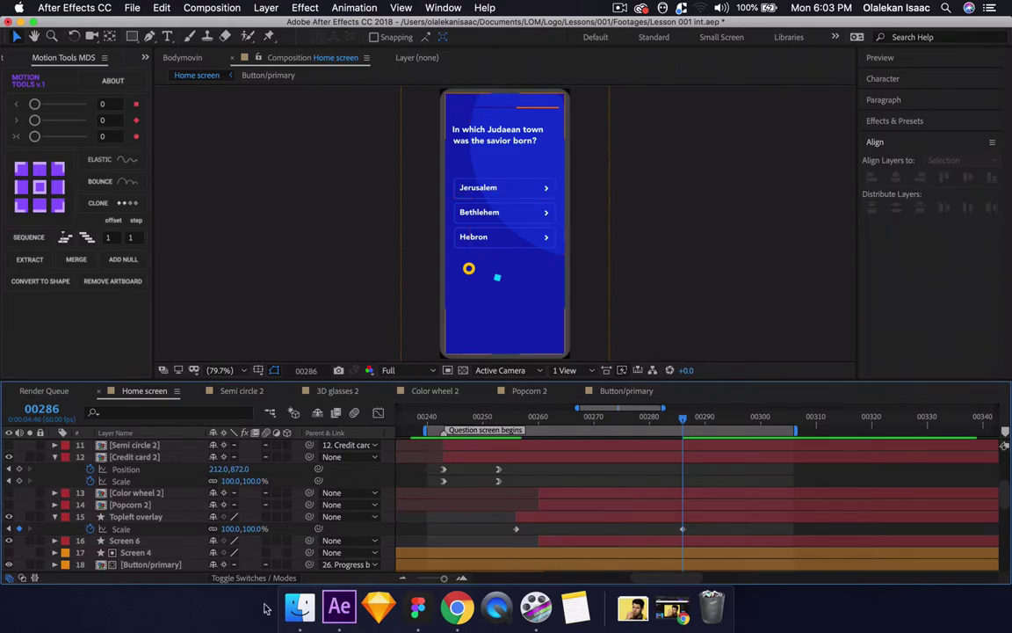
- Set the Topleft overlay's Position to 455.0, 0.0 and preview the scale animation
click(173, 517)
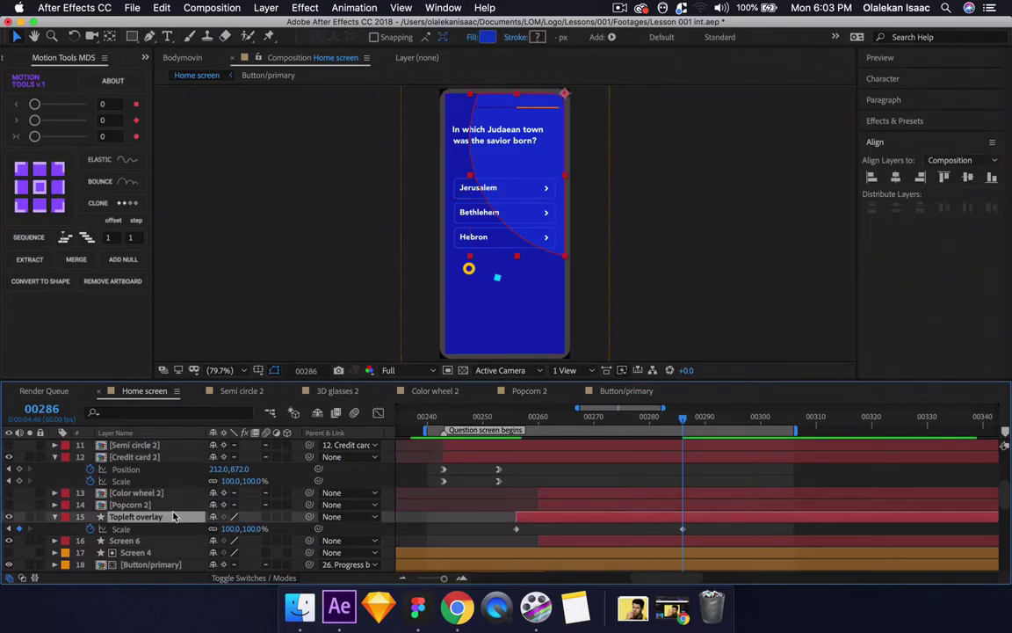
key(shift+p)
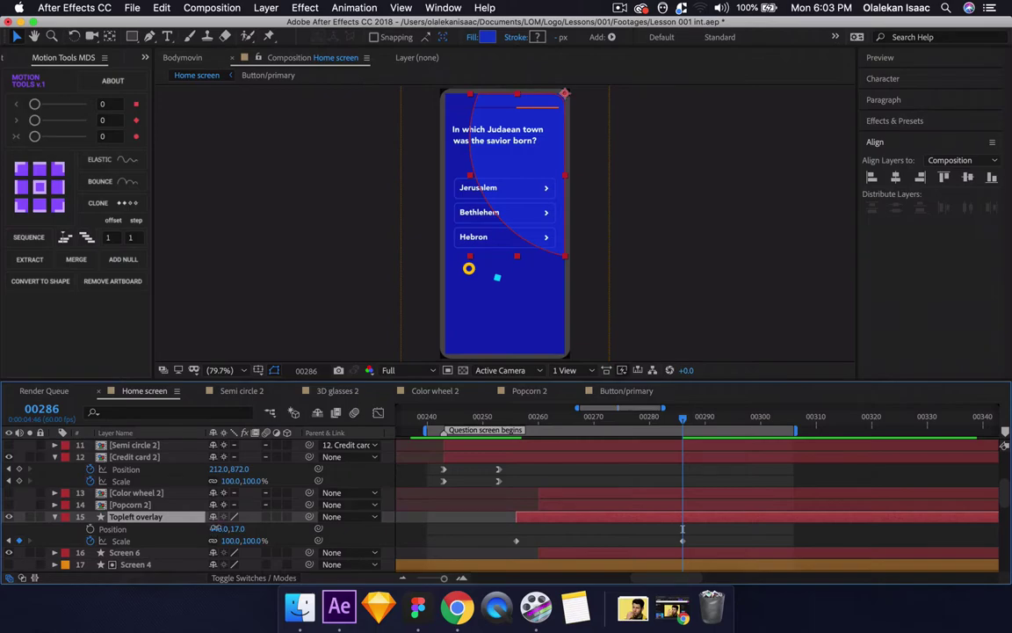
drag(216, 528, 235, 526)
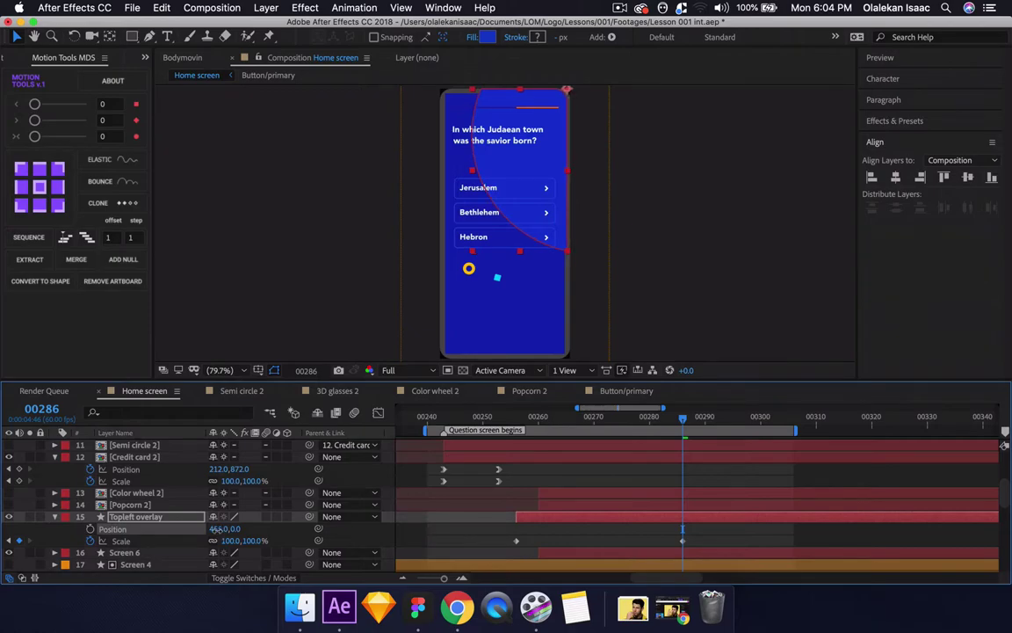
click(278, 541)
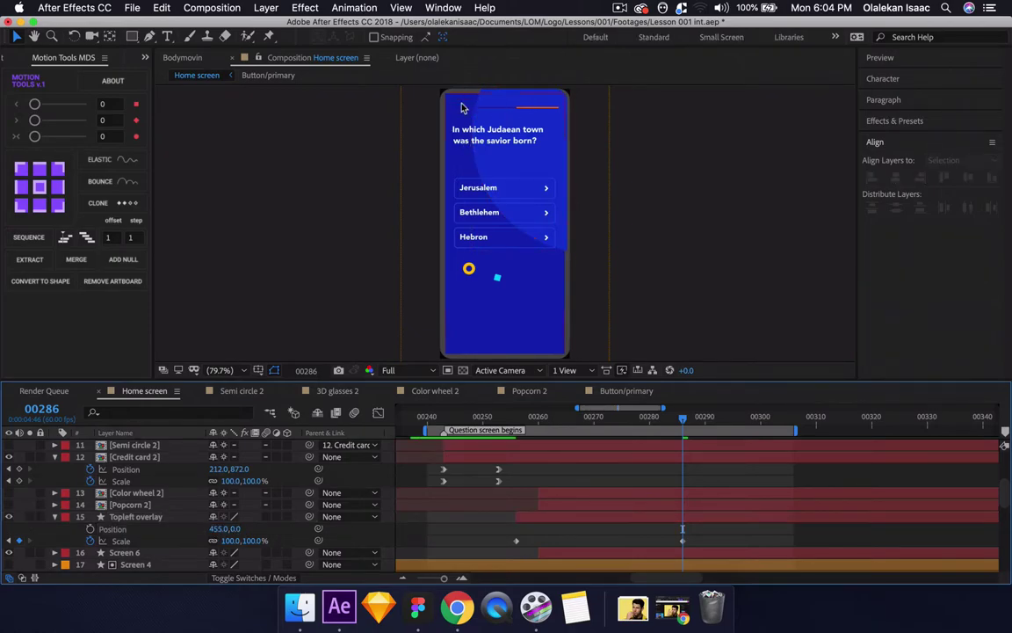
key(space)
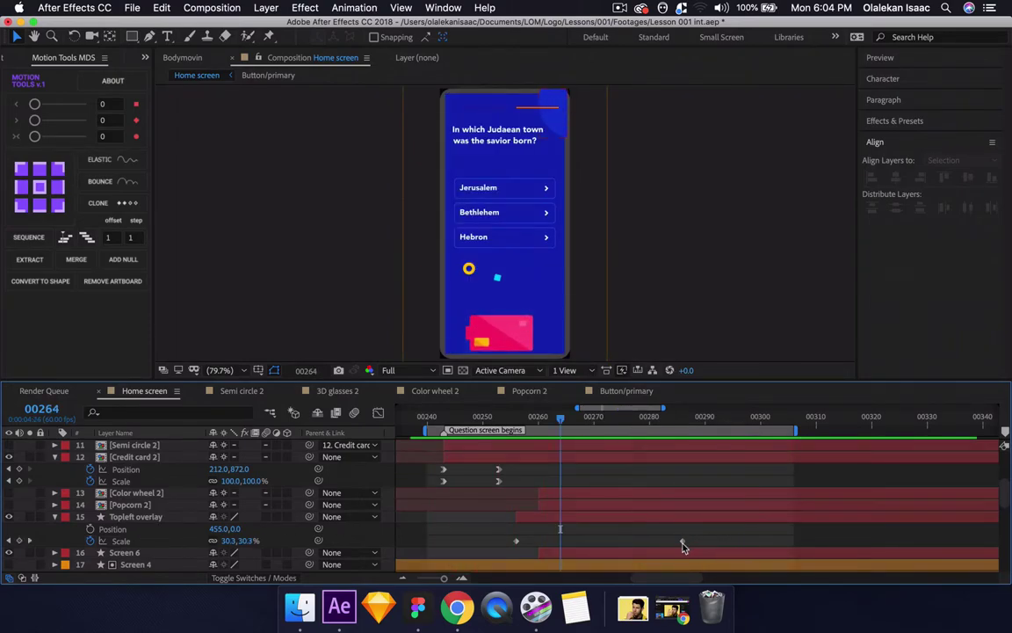
- Move the Topleft overlay's ending Scale keyframe to frame 274, apply Easy Ease In to both Scale keyframes and preview
drag(683, 546, 651, 544)
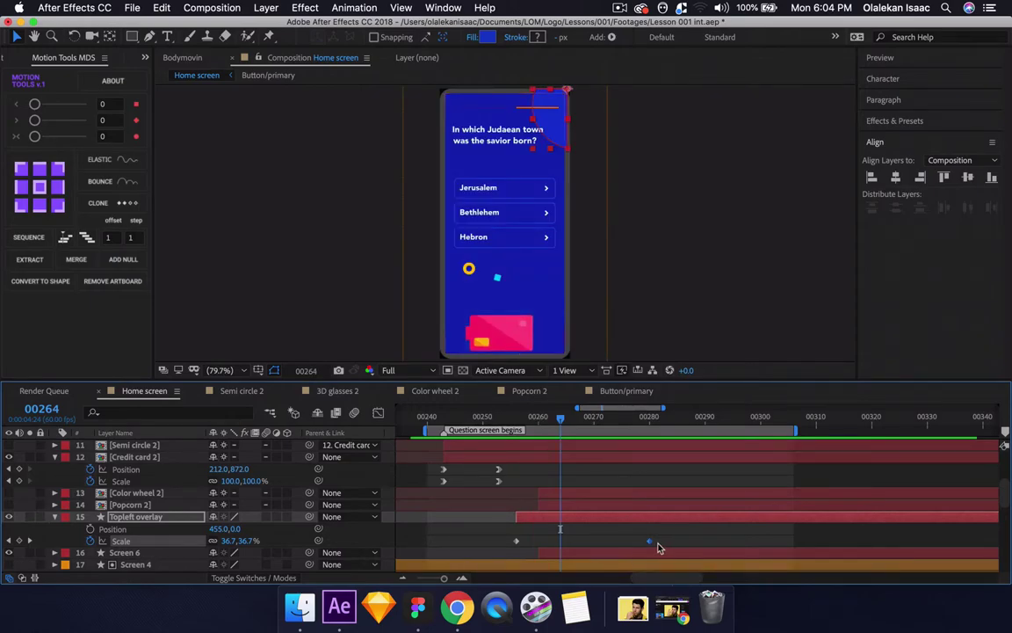
drag(645, 543, 618, 545)
right_click(618, 546)
mouse_move(694, 571)
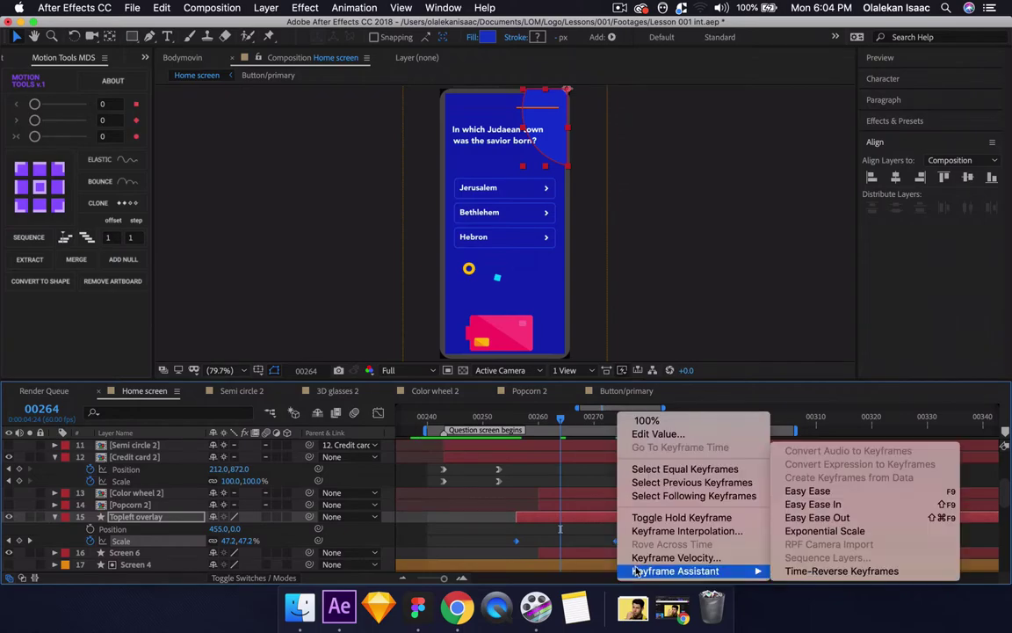
click(797, 504)
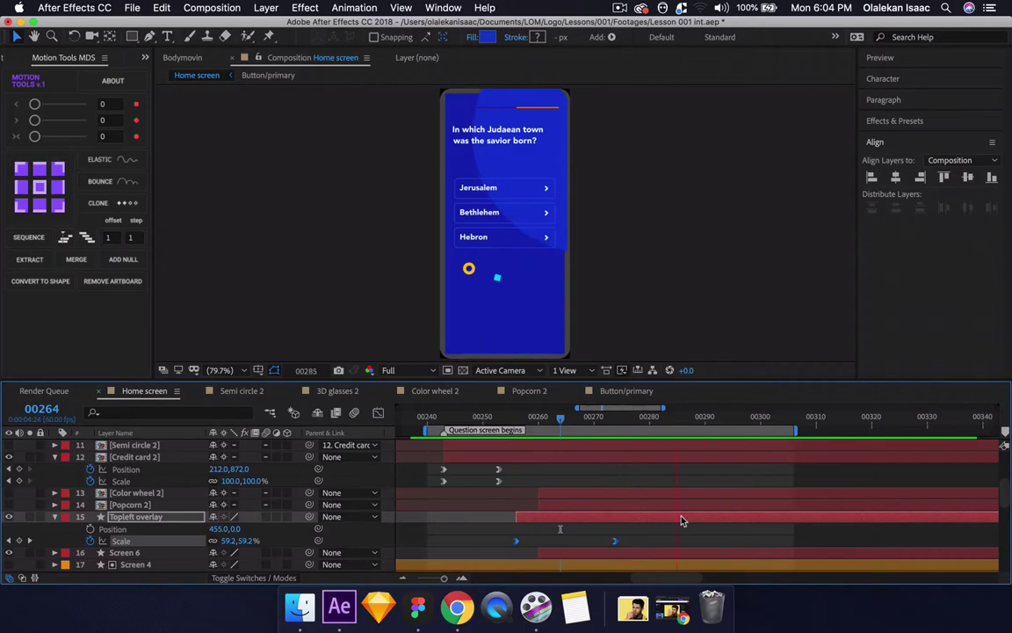
key(space)
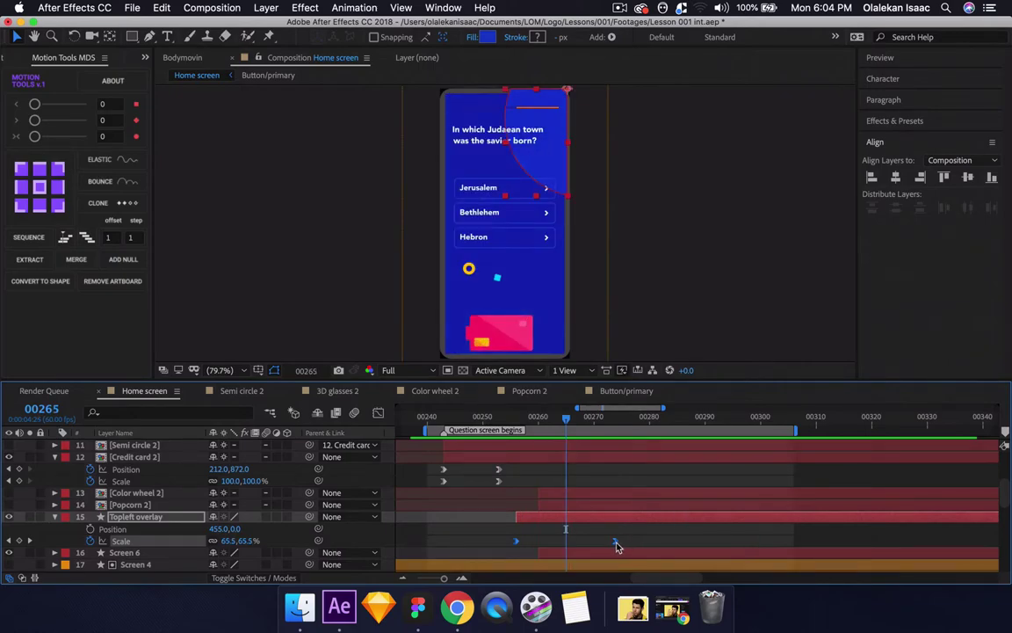
- Shift both Topleft overlay Scale keyframes earlier so they end at frame 265, and preview from frame 243
drag(615, 541, 566, 545)
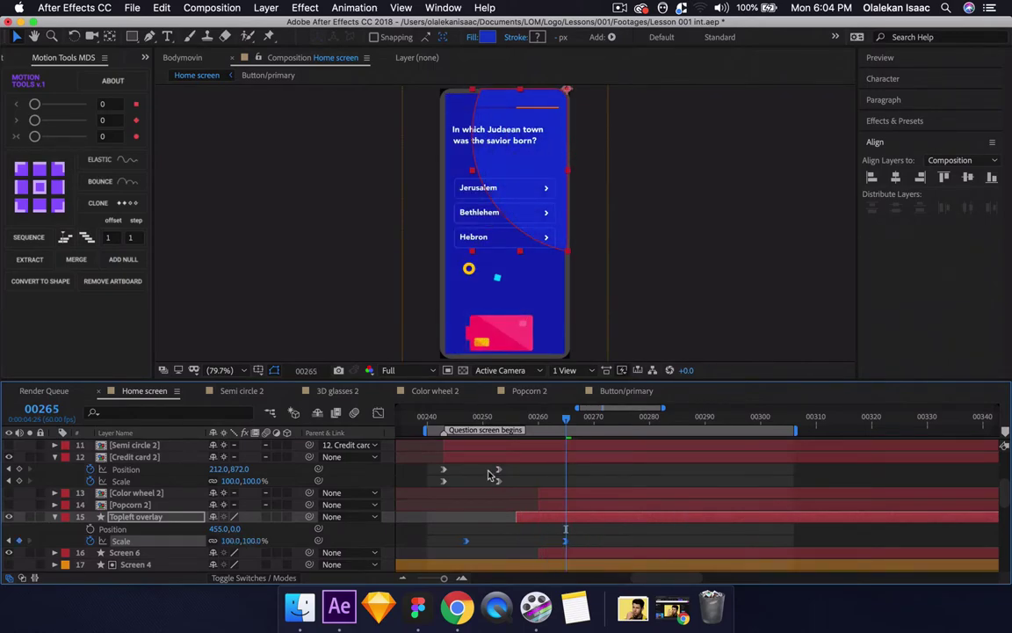
click(444, 416)
key(space)
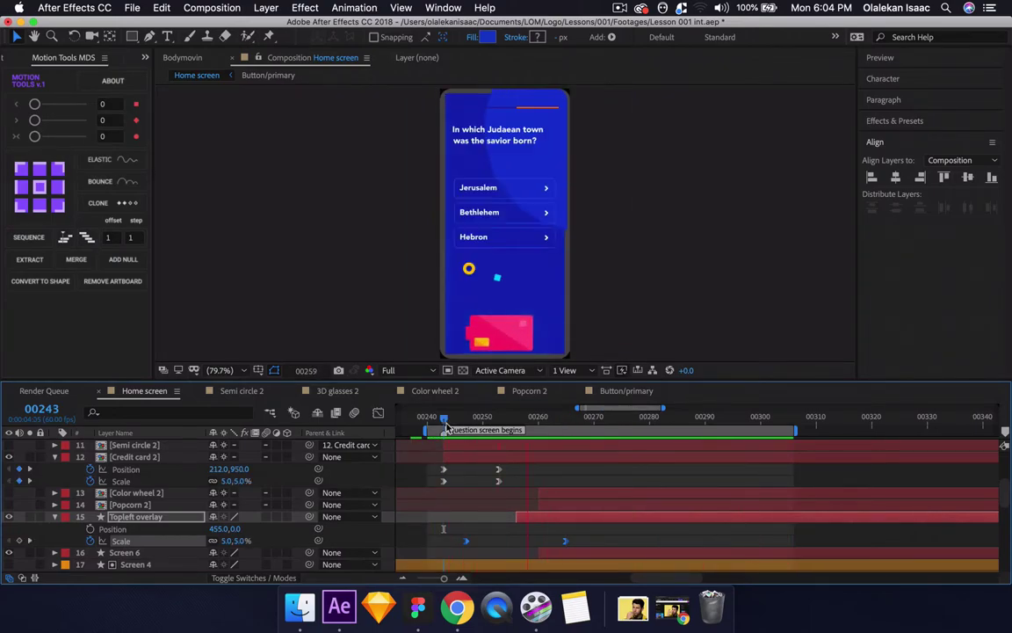
- Lengthen the Topleft overlay's scale animation by moving its last keyframe to frame 272, and preview it
click(619, 553)
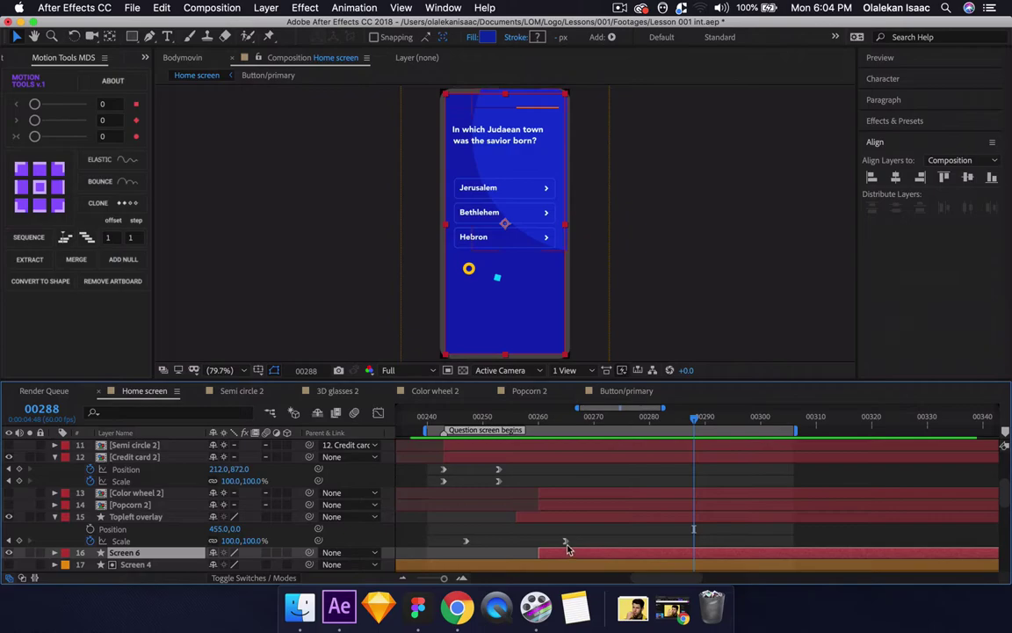
drag(565, 540, 605, 541)
key(space)
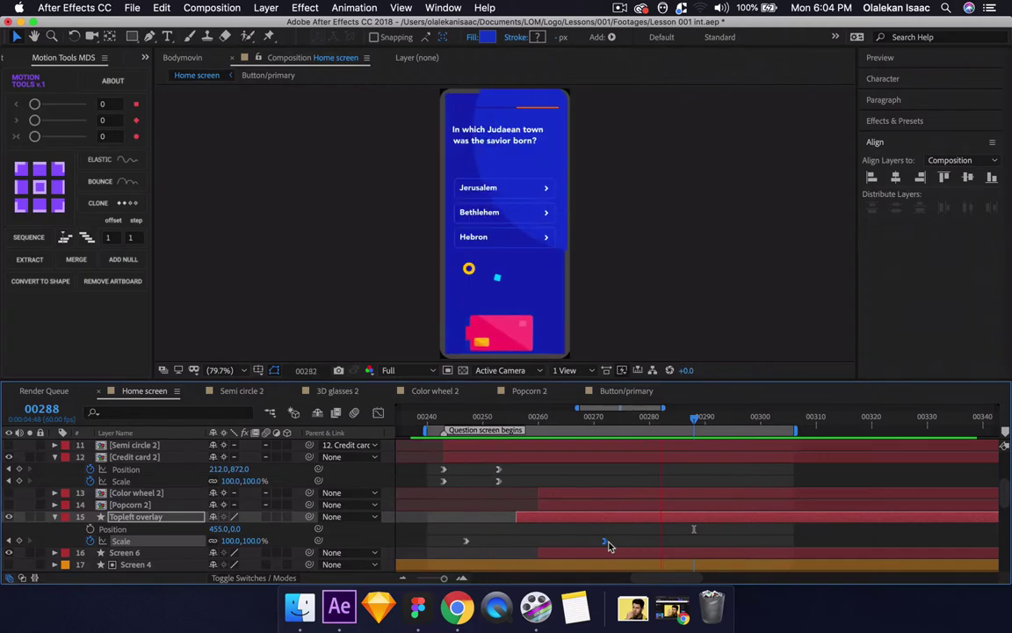
key(space)
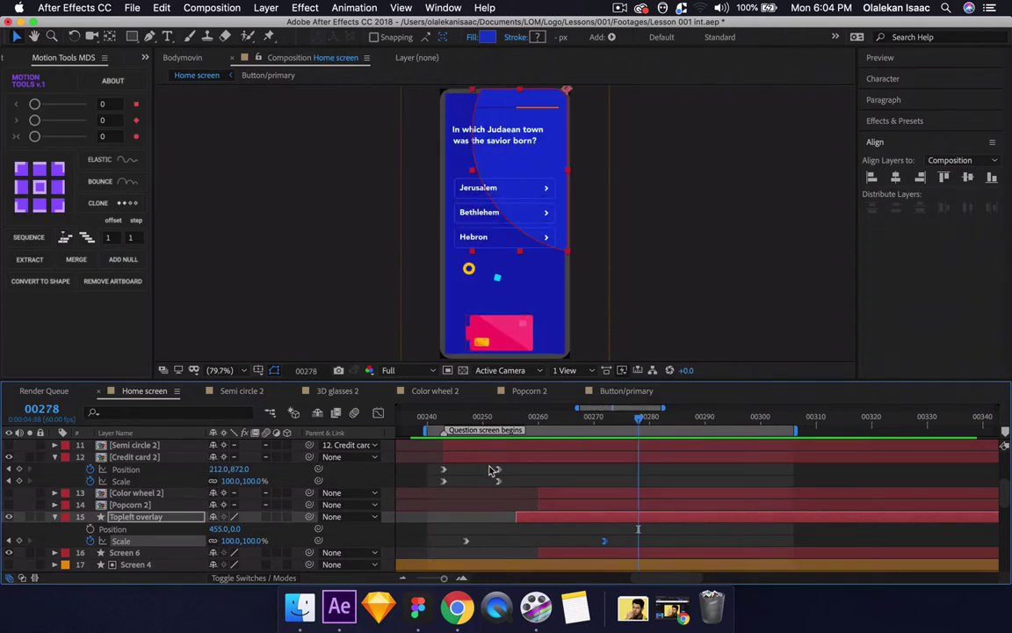
- Move the Credit card 2 layer's ending Position and Scale keyframes to frame 260, show Semi circle 2, and preview from frame 243
drag(489, 465, 539, 482)
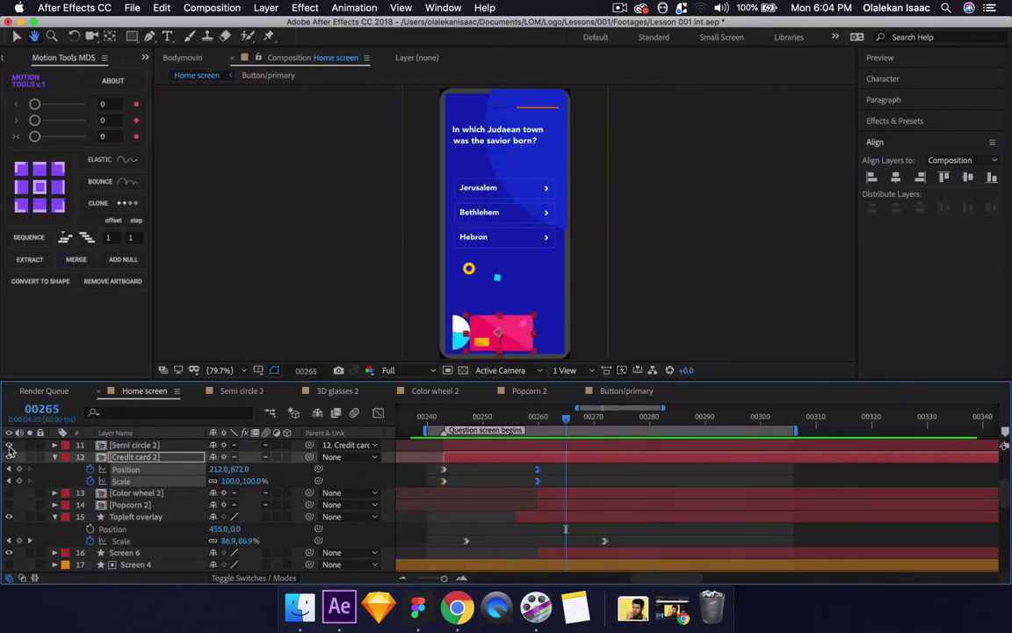
key(space)
mouse_move(445, 425)
mouse_down()
mouse_move(592, 438)
mouse_move(446, 439)
mouse_up()
scroll(453, 475, up, 3)
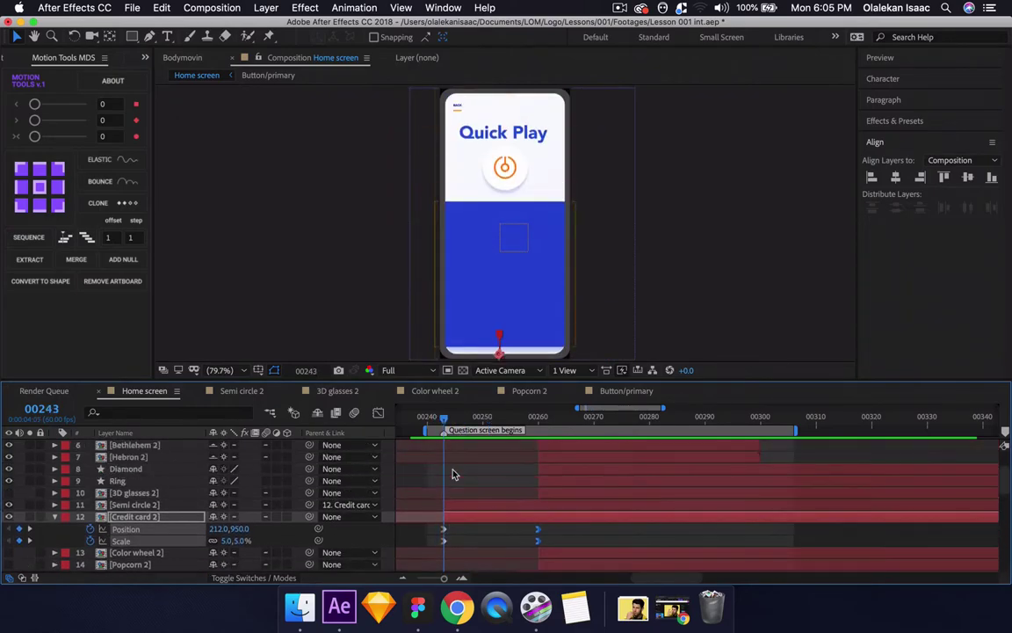
click(505, 508)
key(space)
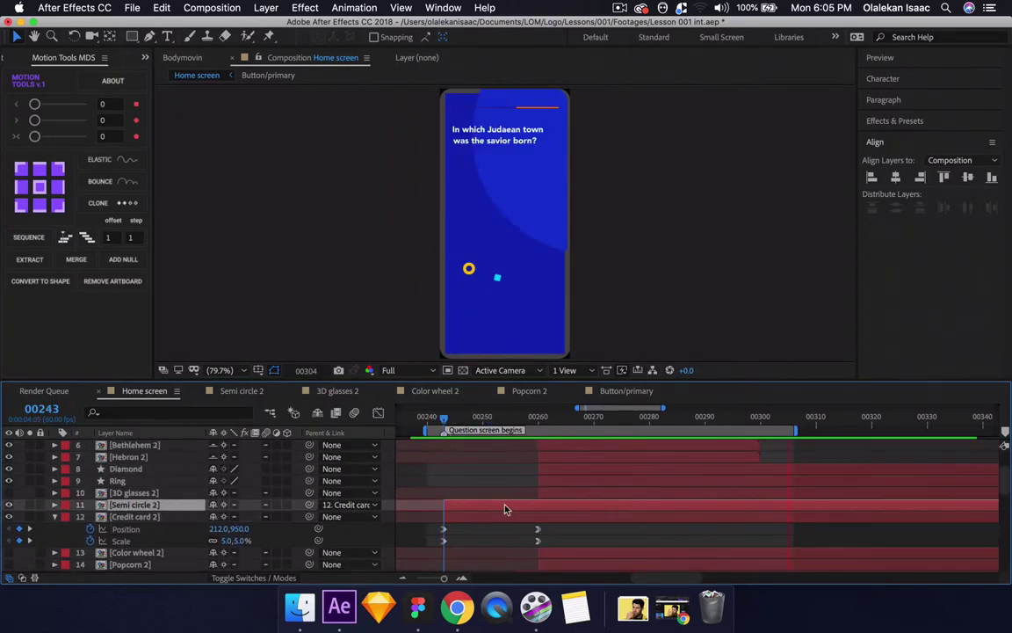
key(space)
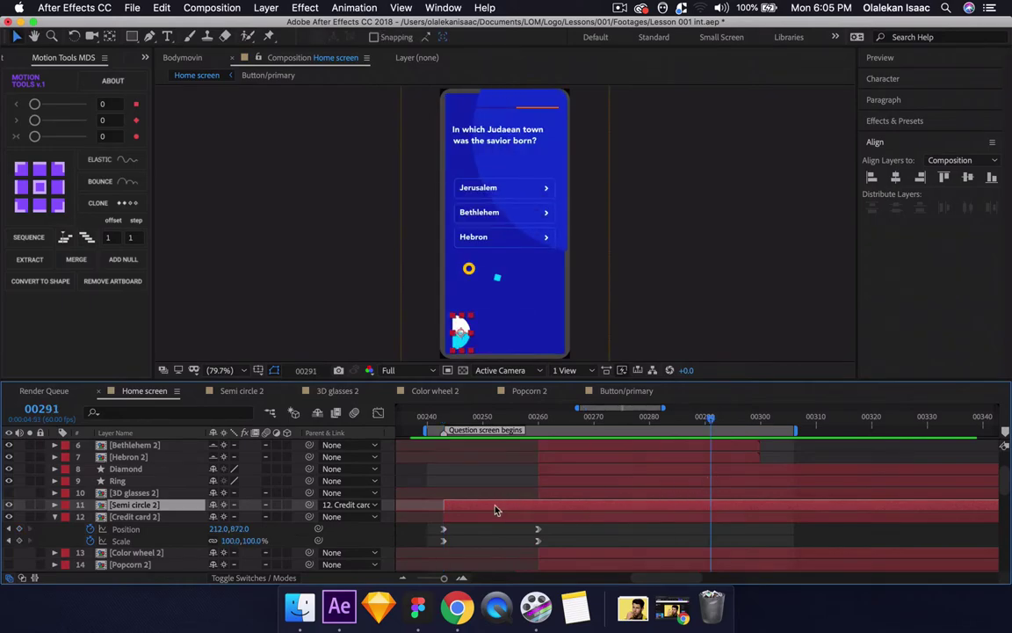
- Check the Credit card 2 layer's Opacity and extend all layers inside its composition to the end of the timeline
click(148, 518)
scroll(149, 524, down, 1)
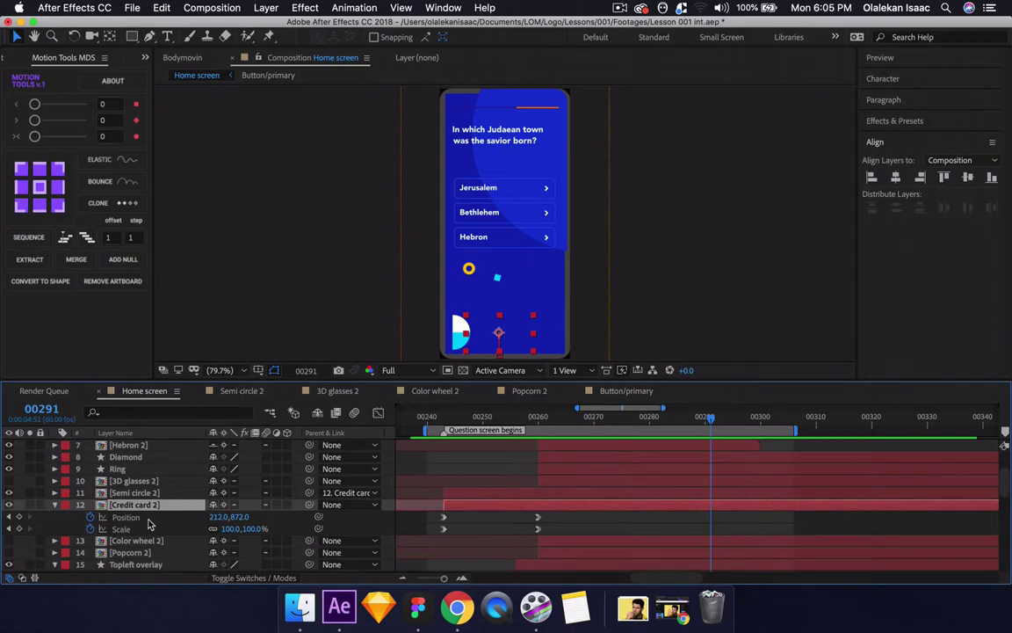
key(t)
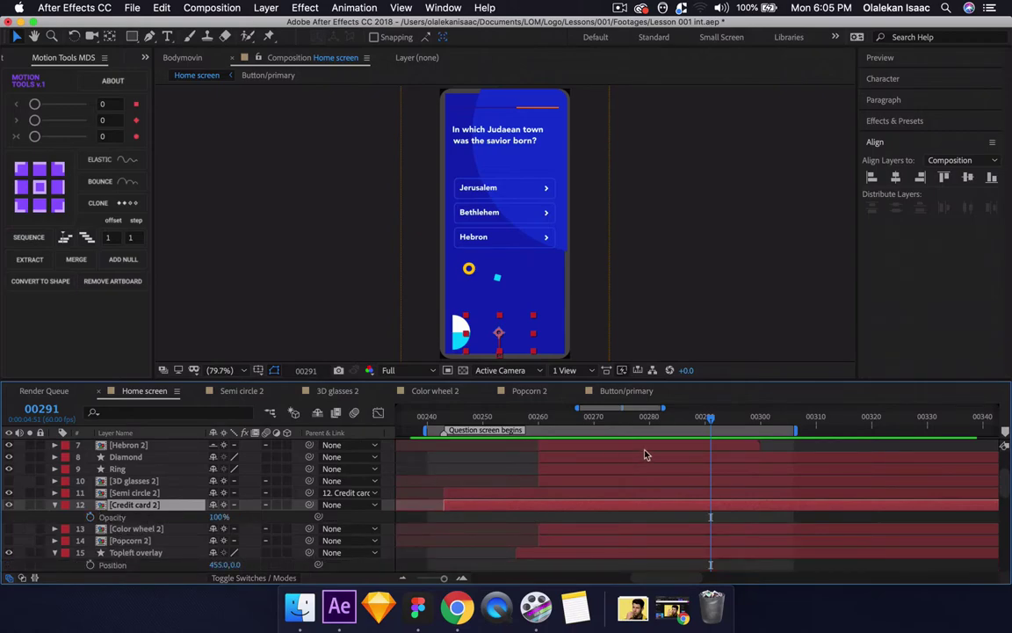
drag(710, 418, 774, 450)
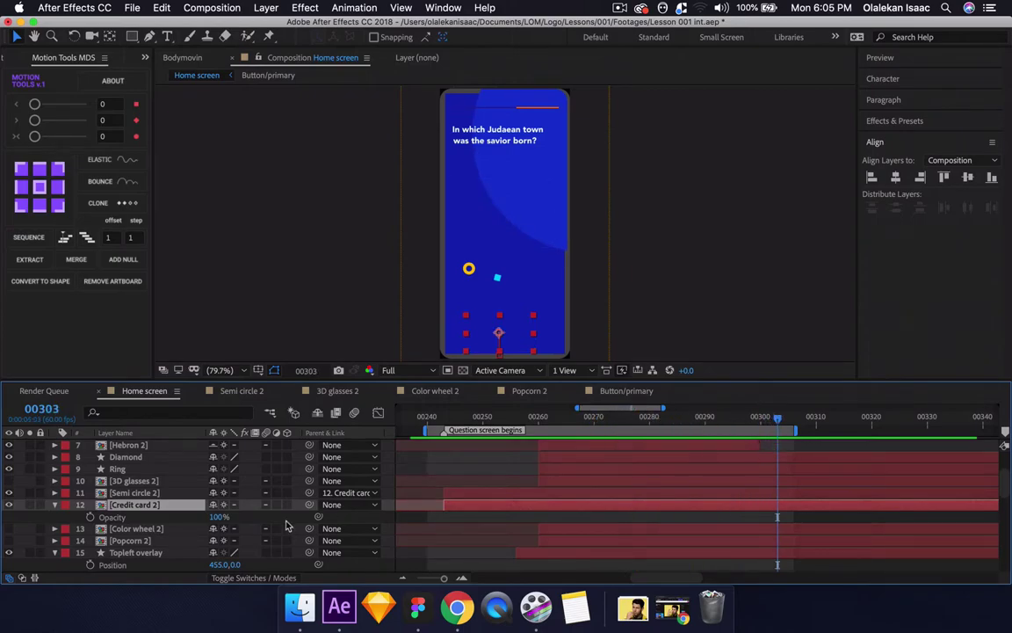
double_click(151, 506)
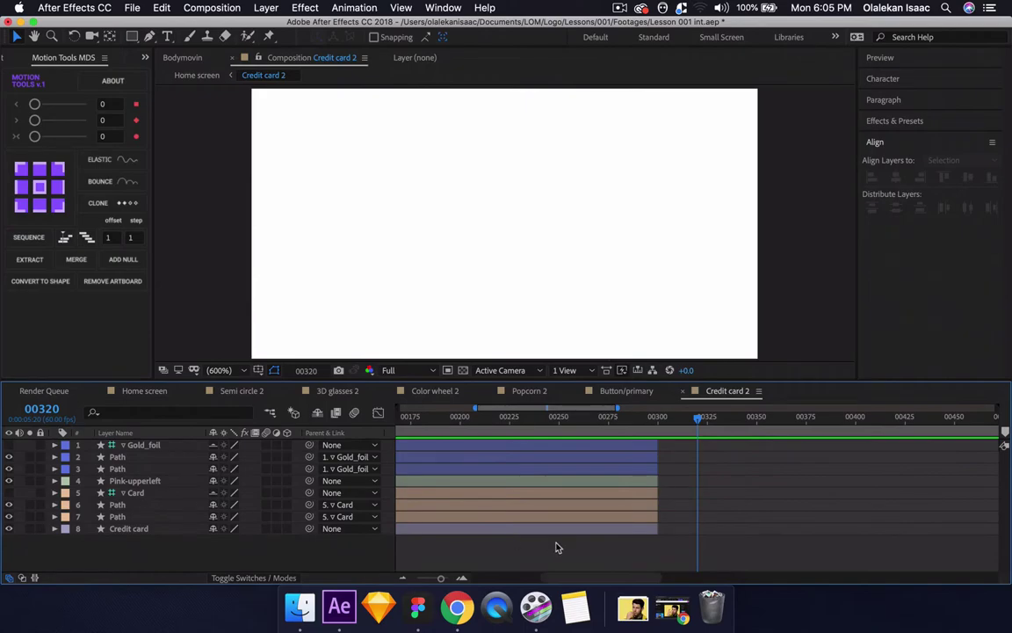
key(super+a)
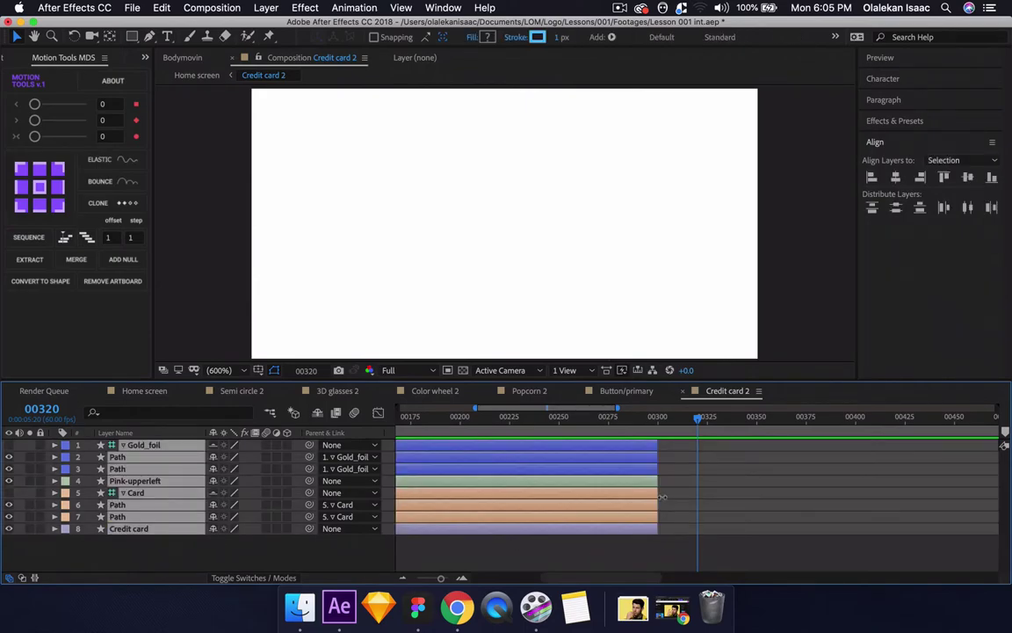
drag(655, 494, 1008, 495)
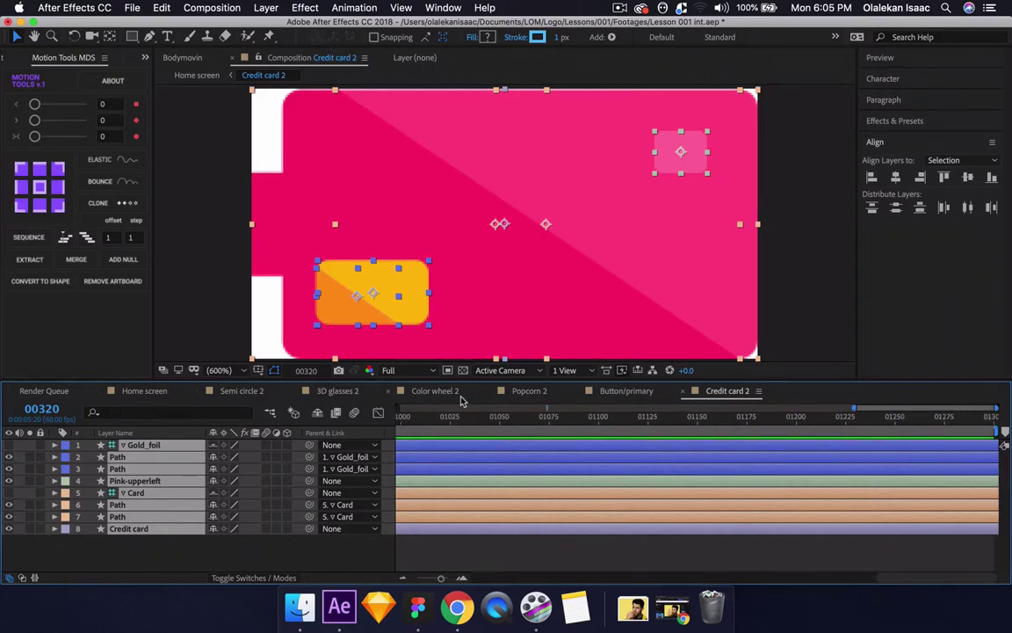
- Extend all layers in the Semi circle 2 composition to the end of the timeline and return to the Home screen composition
click(242, 390)
scroll(552, 482, right, 5)
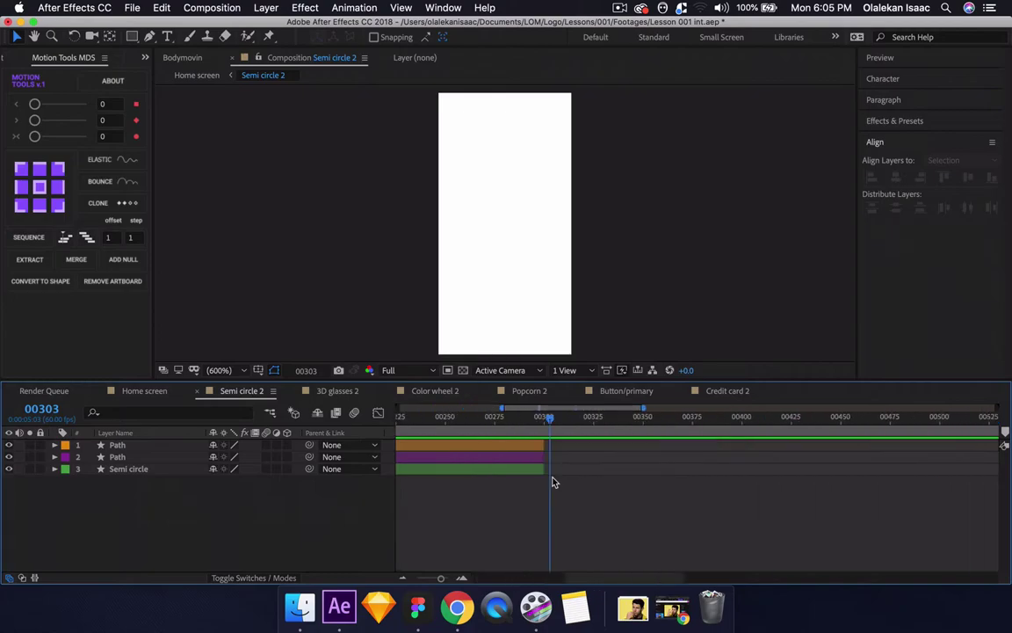
key(super+a)
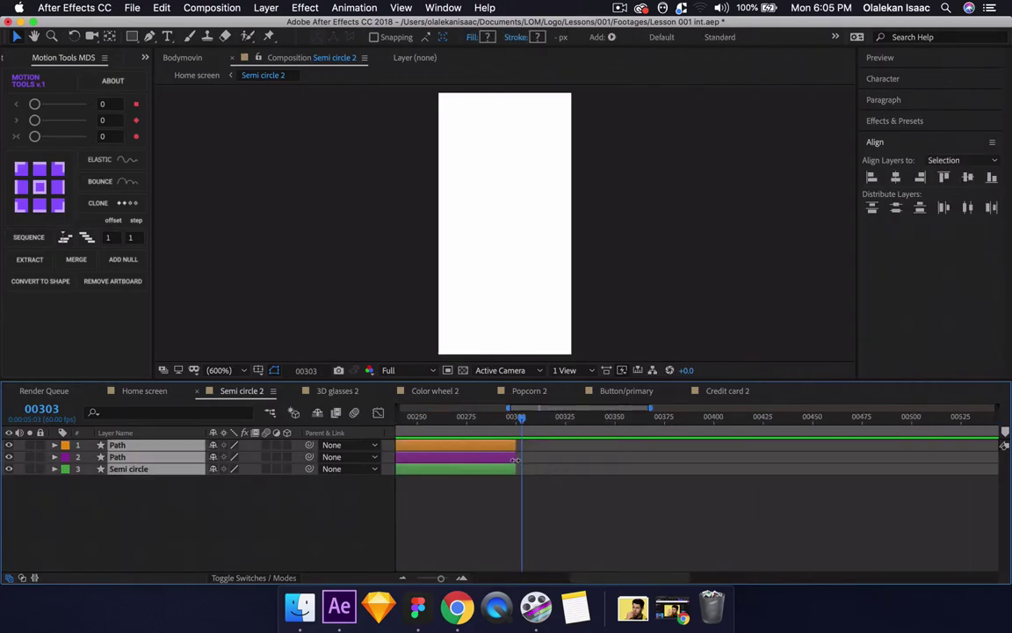
drag(516, 459, 1004, 445)
click(145, 391)
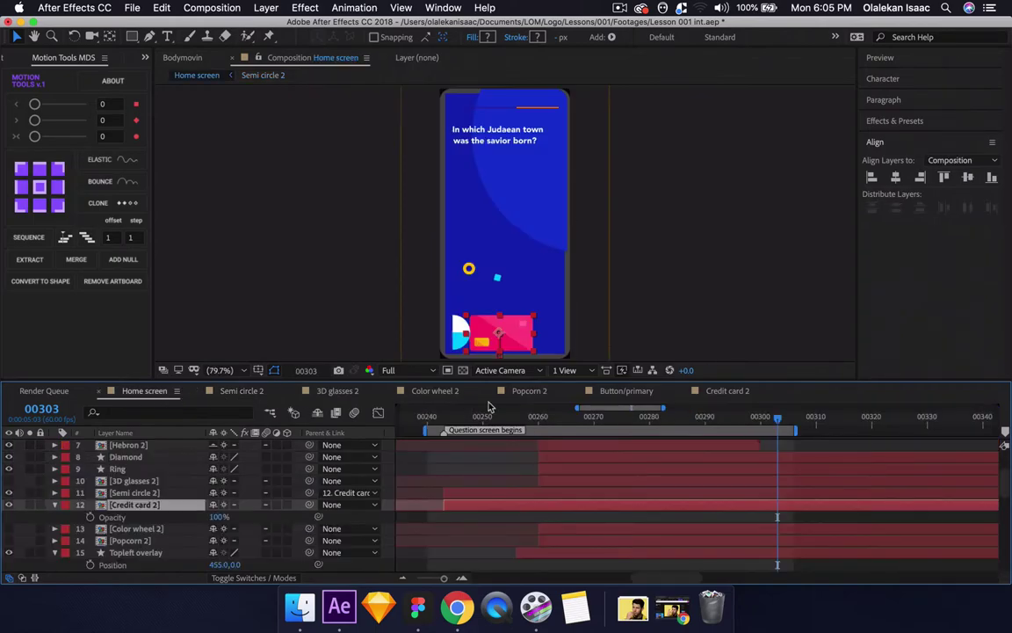
- Preview the question screen animation from frame 243 and show the Color wheel 2 layer
click(444, 417)
key(space)
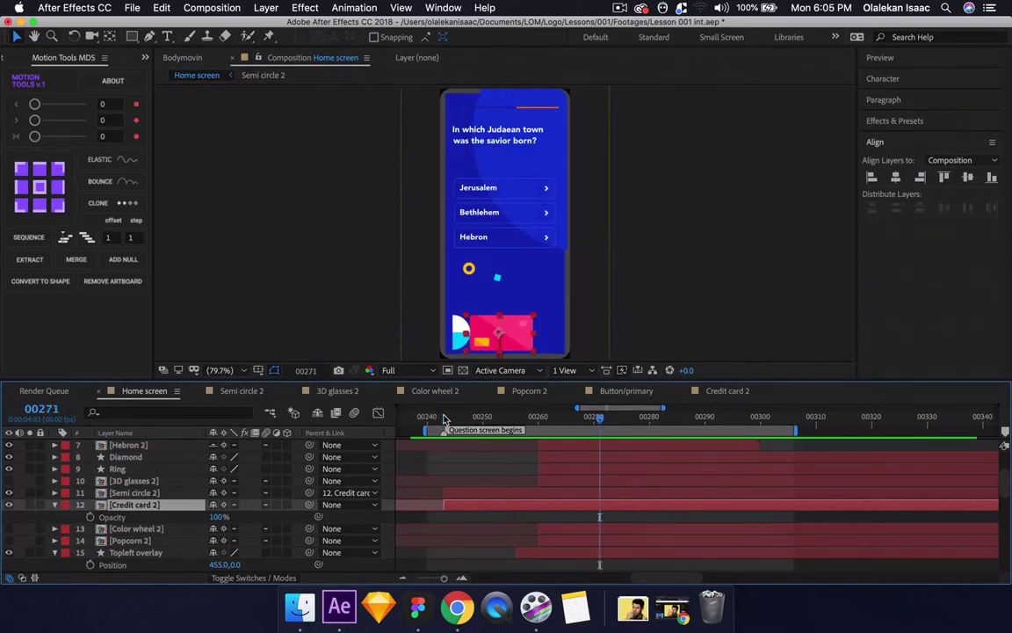
click(8, 529)
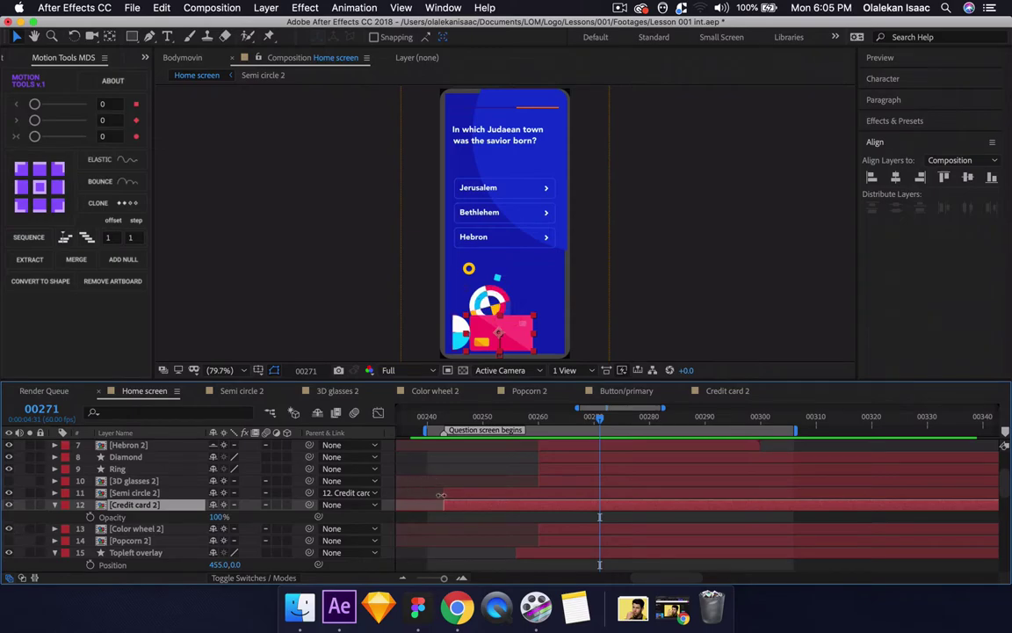
- Display the Credit card 2 layer's Position and Scale keyframes and compare their timing with the Topleft overlay's scale animation
key(s)
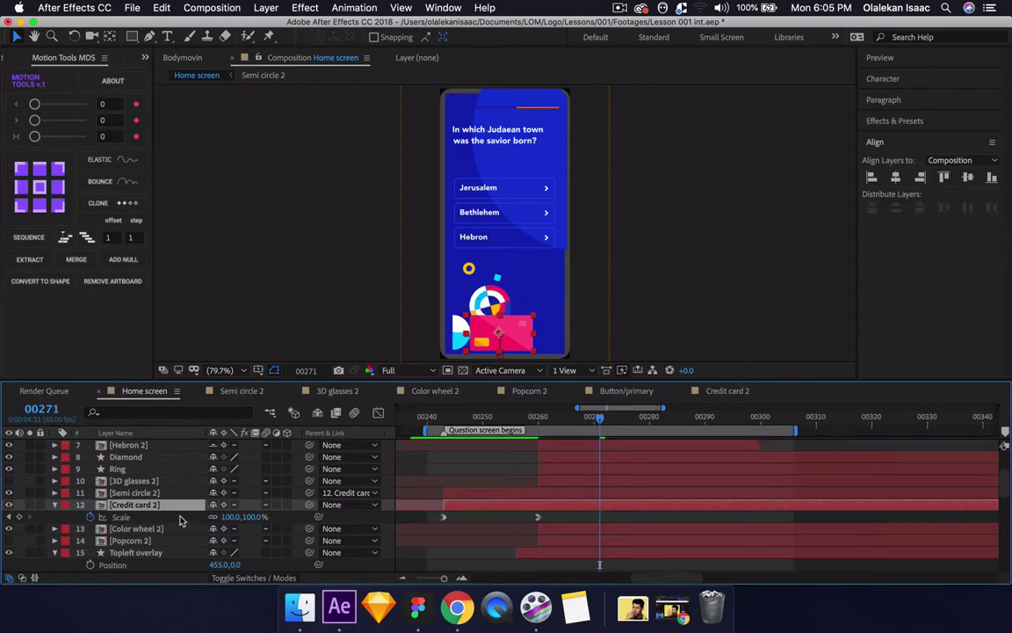
key(shift+p)
key(j)
key(j)
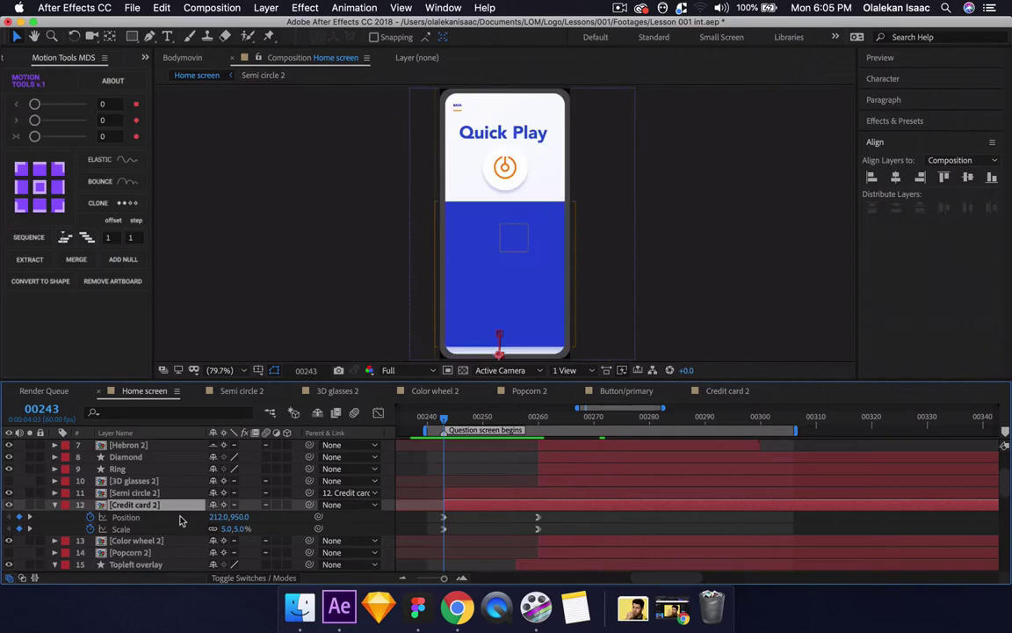
scroll(181, 519, down, 1)
scroll(320, 414, down, 3)
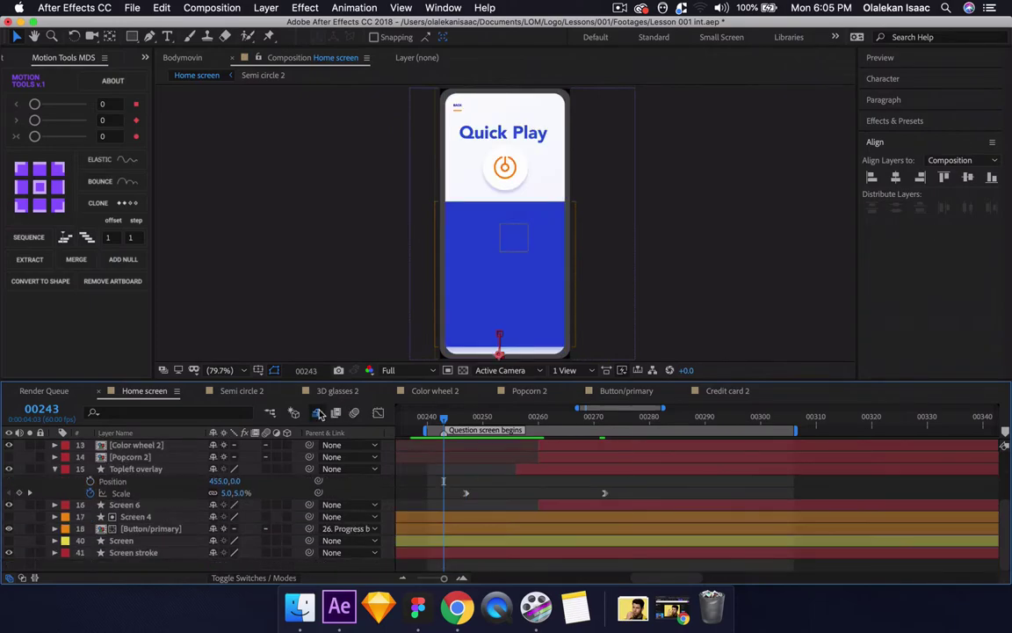
scroll(172, 481, up, 1)
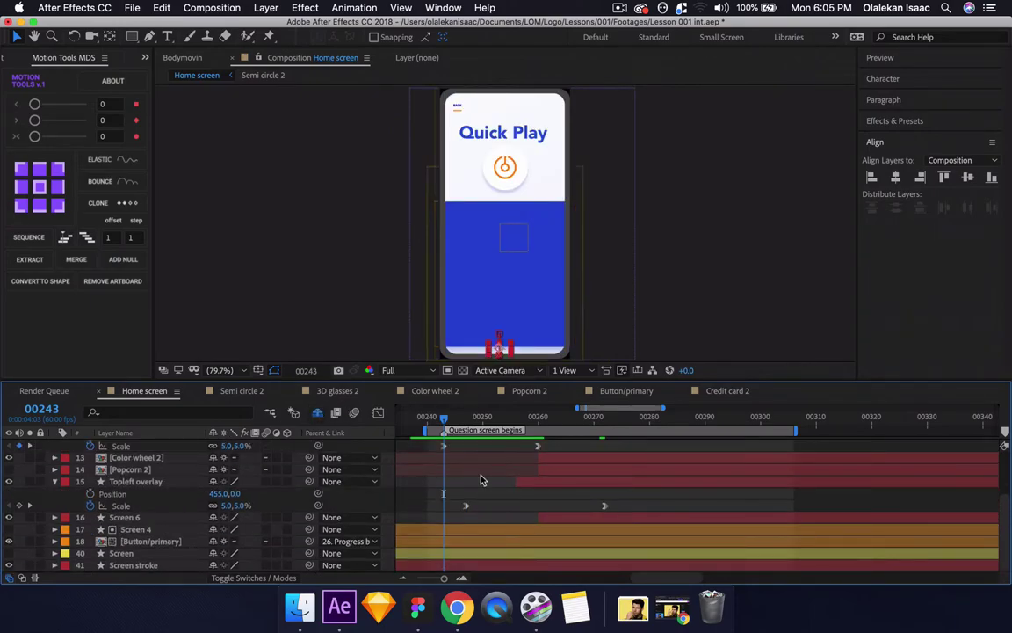
key(k)
scroll(227, 527, up, 1)
scroll(227, 527, right, 1)
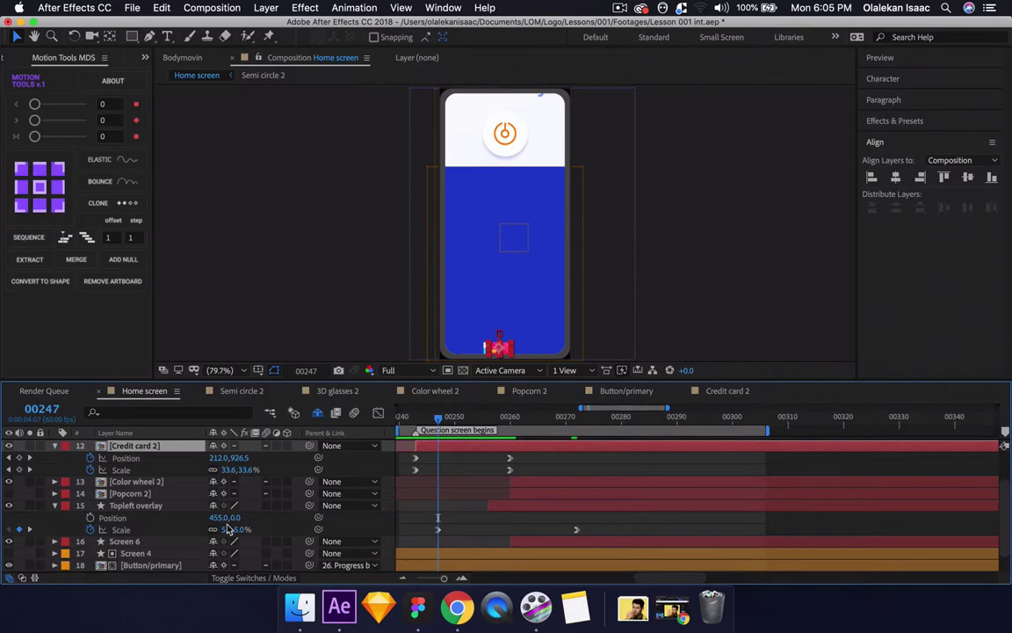
- Make the Color wheel 2 layer start at frame 243, at the question screen marker, and go to its first frame
click(140, 483)
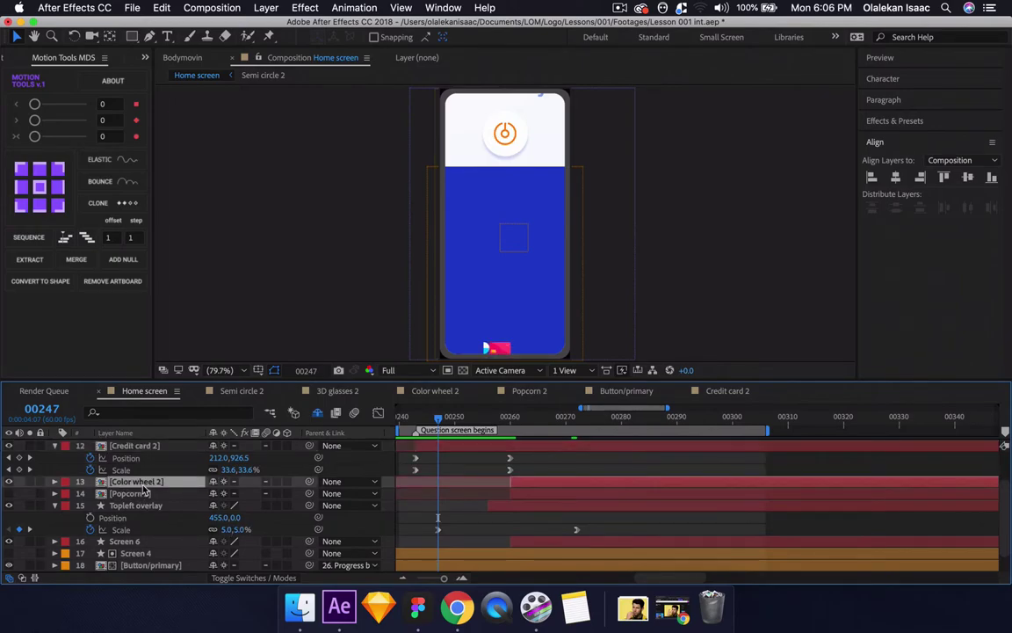
scroll(546, 472, left, 3)
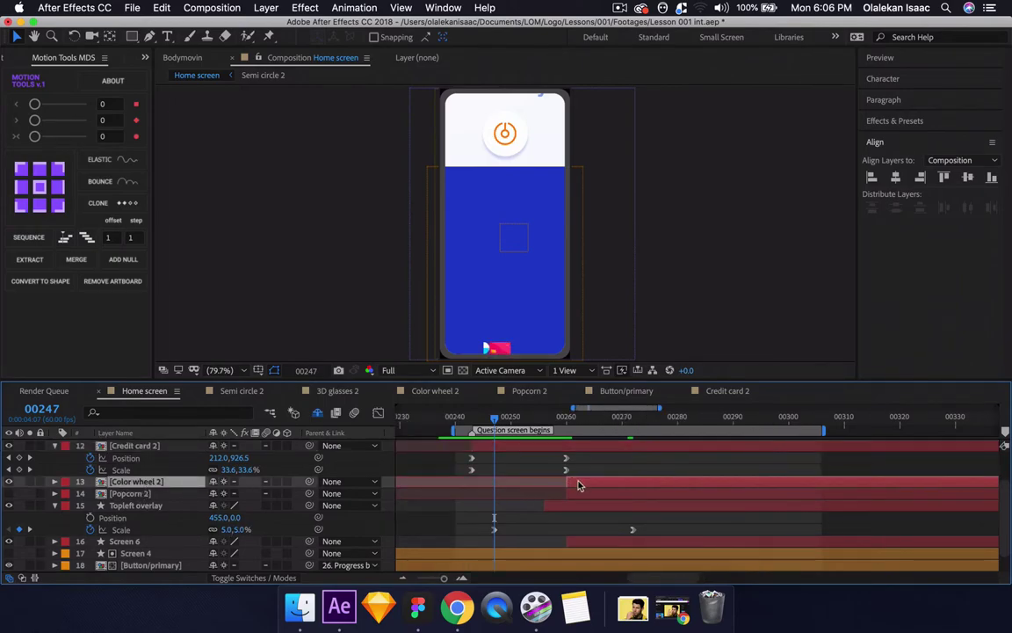
drag(578, 484, 470, 480)
key(i)
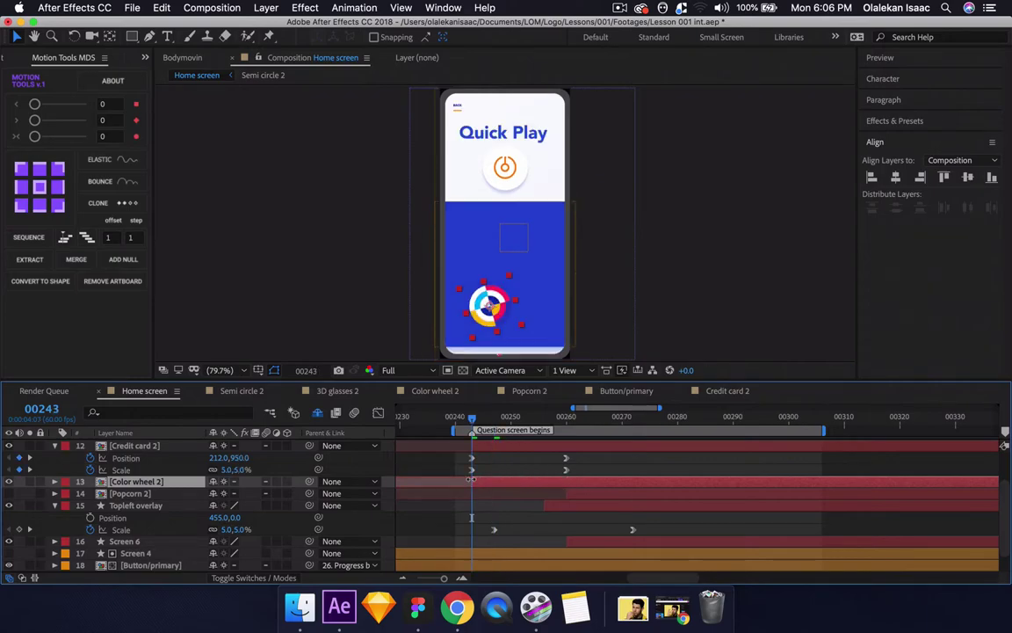
- Add starting Position and Scale keyframes to the Color wheel 2 layer at frame 243
key(s)
key(period)
key(period)
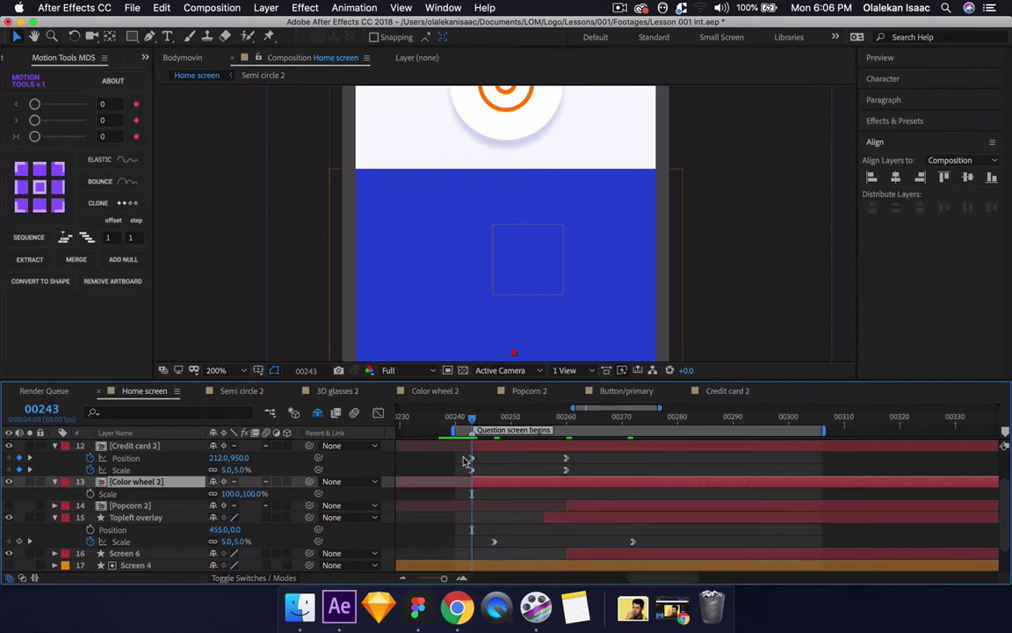
key(comma)
key(comma)
key(period)
key(space)
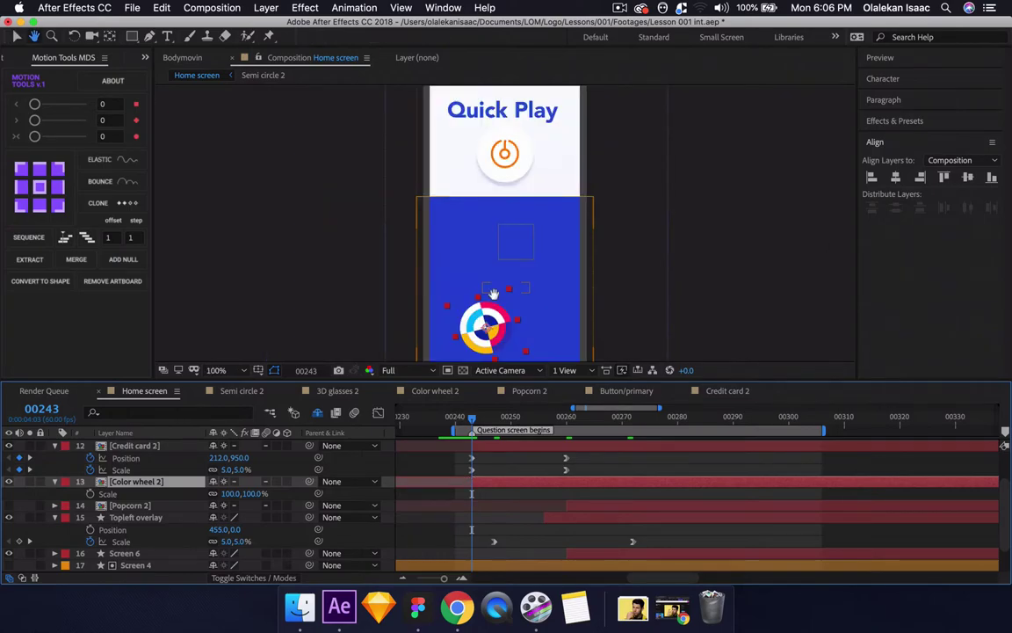
drag(493, 294, 493, 215)
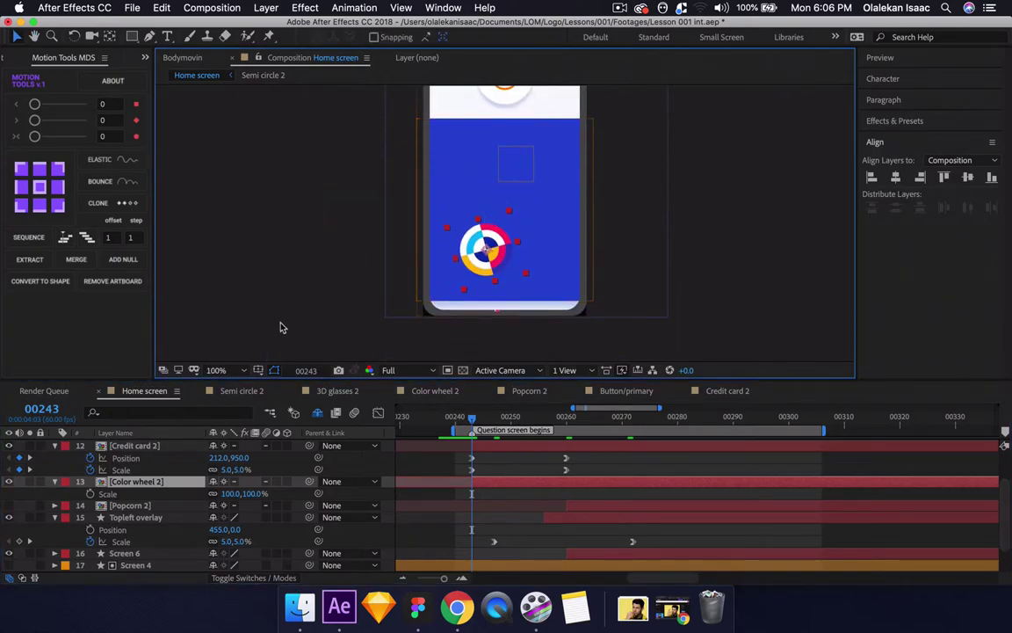
key(shift+p)
click(91, 494)
click(91, 505)
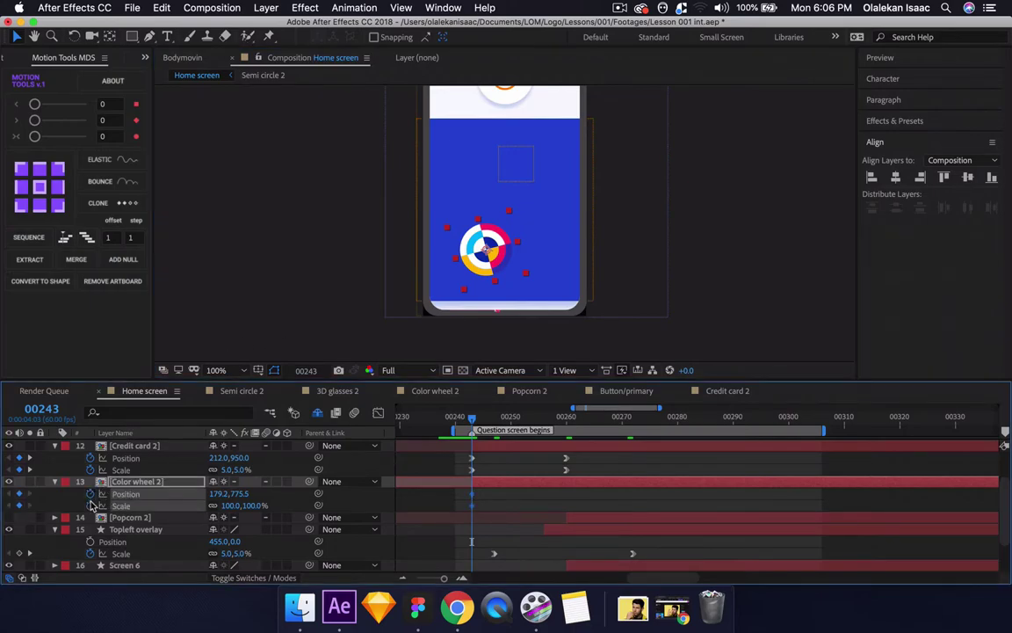
- Add ending Position and Scale keyframes to Color wheel 2 at frame 260 and return to frame 243
key(k)
key(k)
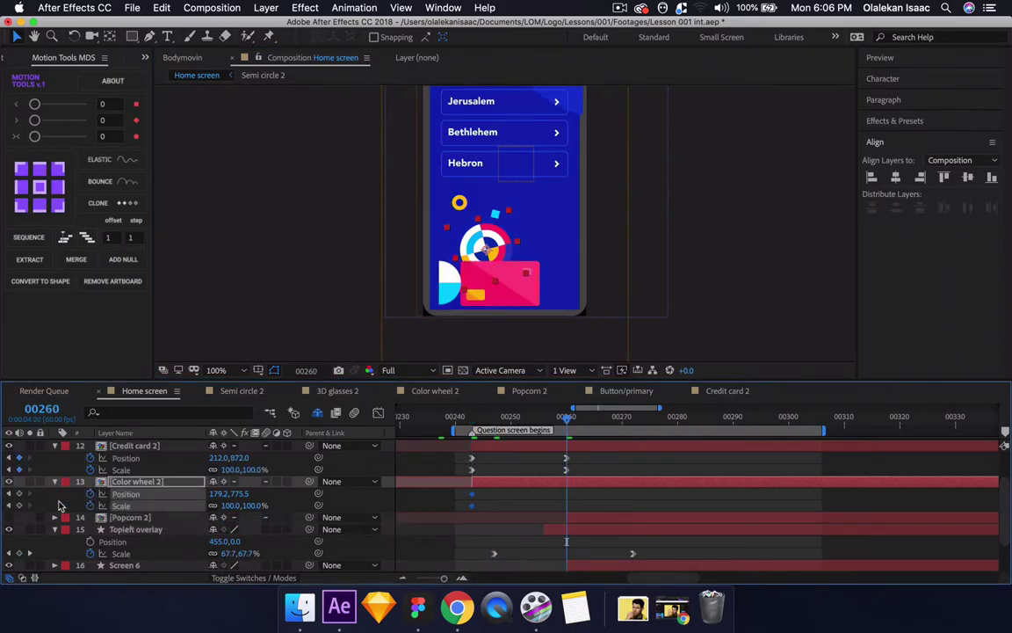
click(19, 494)
click(20, 505)
key(j)
key(j)
key(k)
key(j)
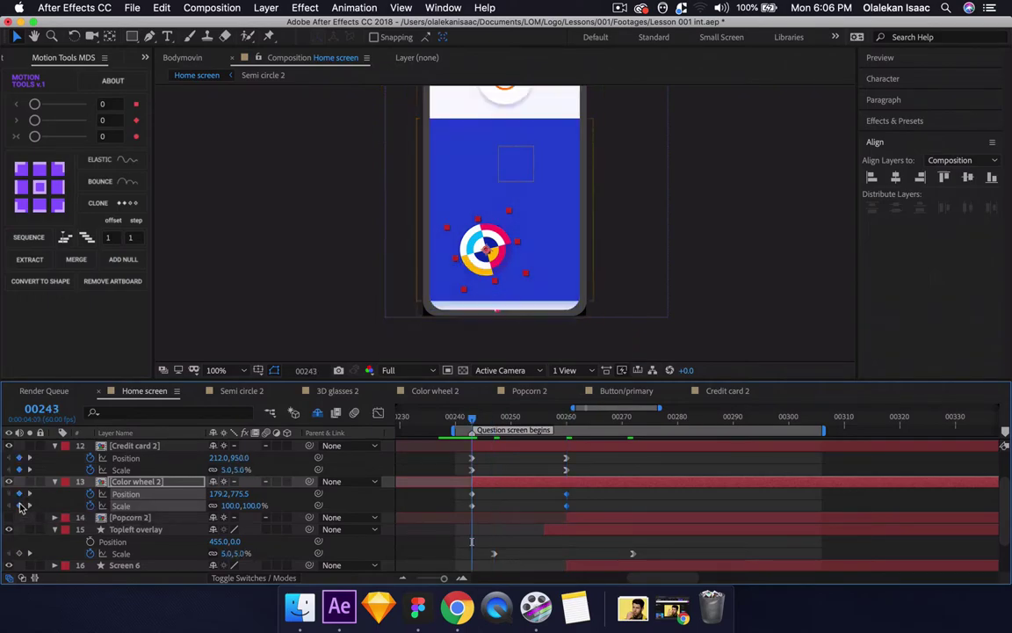
- Set Color wheel 2's Scale to 5% and its vertical Position to about 953.5 at frame 243, and preview
click(256, 498)
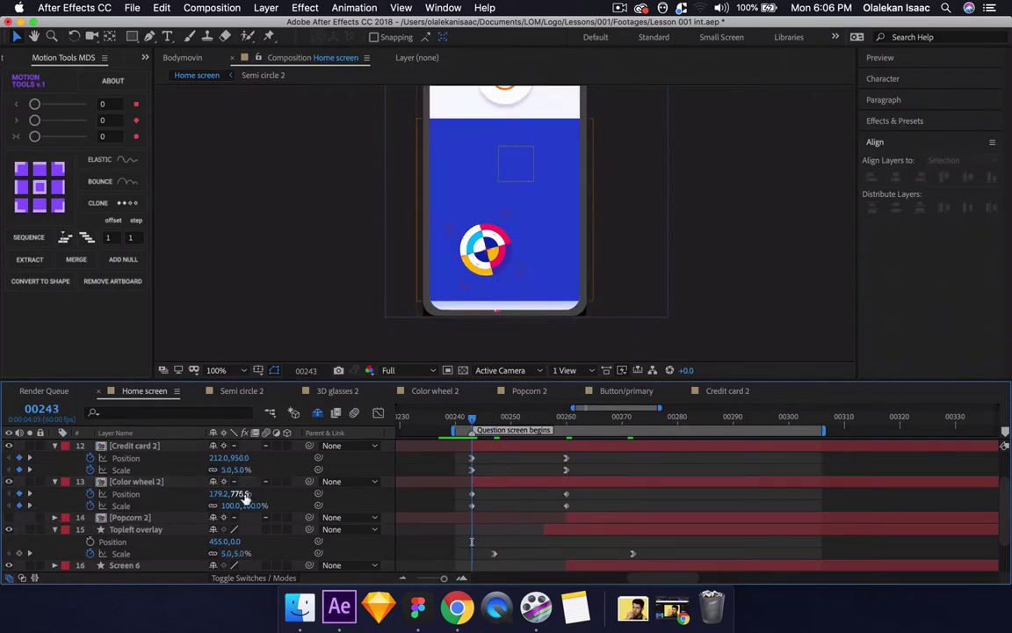
drag(225, 495, 213, 508)
key(super+z)
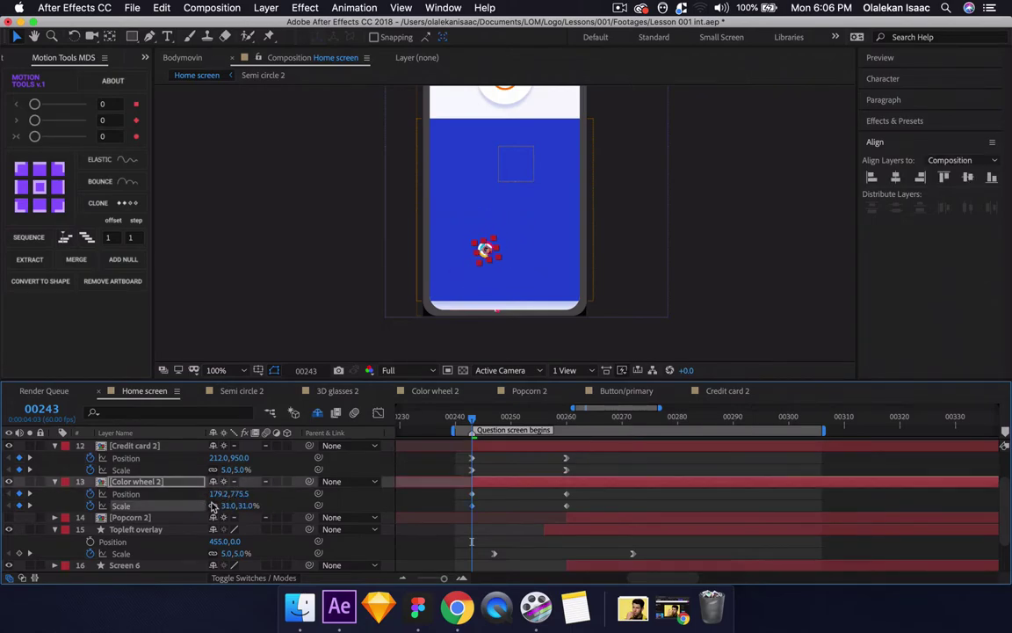
click(232, 507)
text(5)
key(Return)
drag(236, 499, 292, 523)
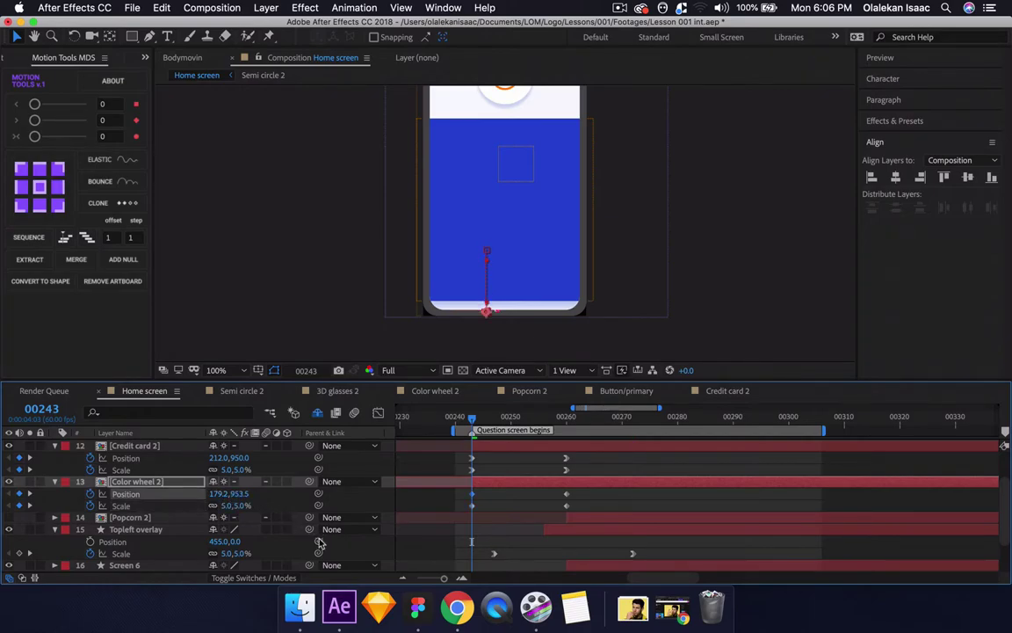
key(space)
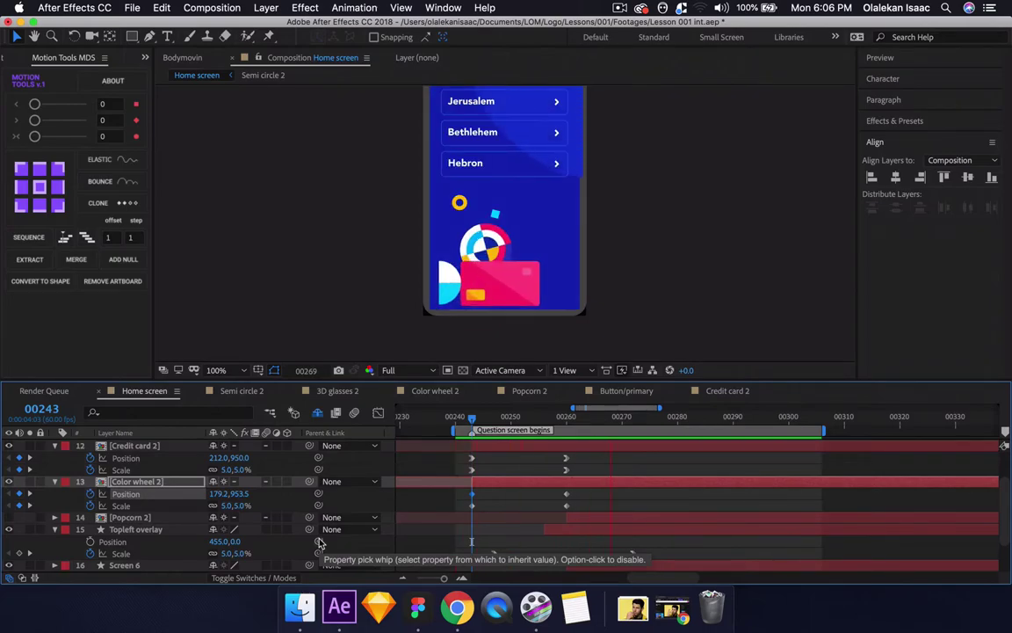
key(space)
- Ease all of Color wheel 2's Position and Scale keyframes to match the Credit card 2 keyframes, and preview the result
drag(465, 494, 575, 513)
right_click(567, 512)
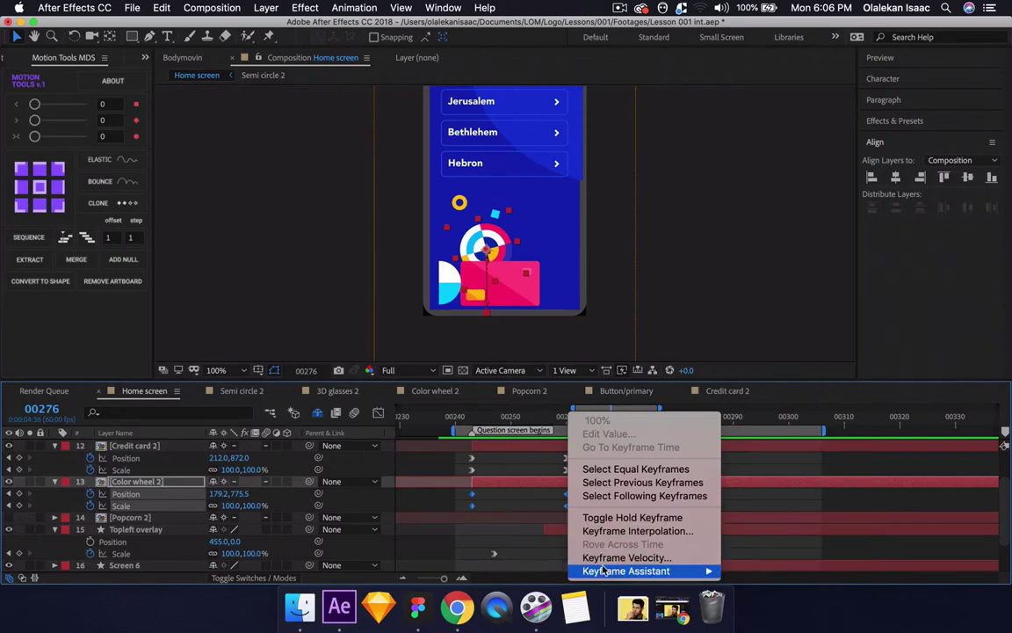
mouse_move(685, 571)
click(772, 507)
key(space)
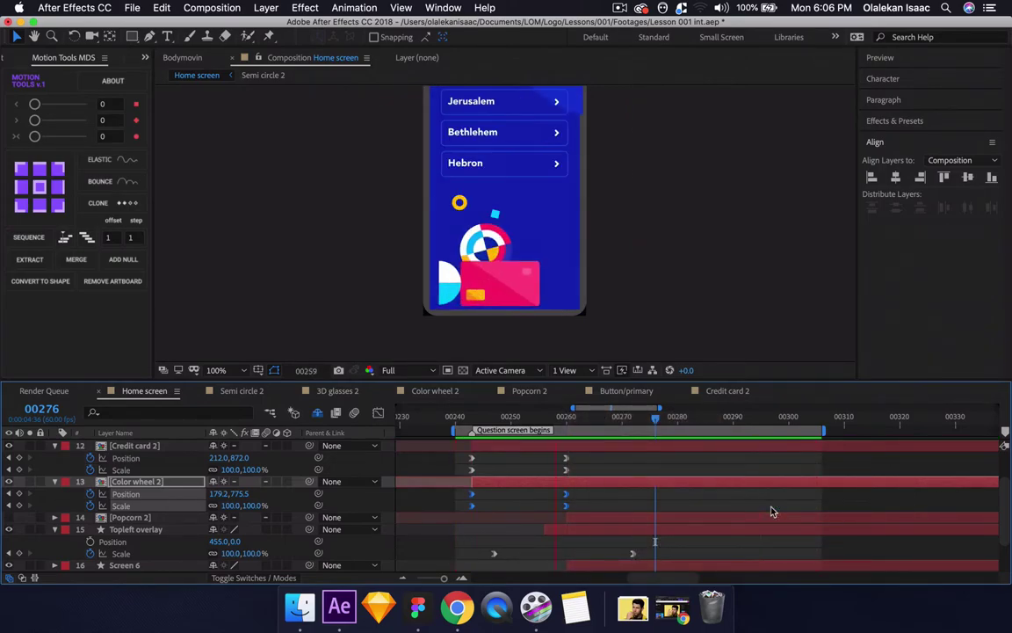
- Add a Scale keyframe of 90% to the Credit card 2 layer at frame 270
click(617, 414)
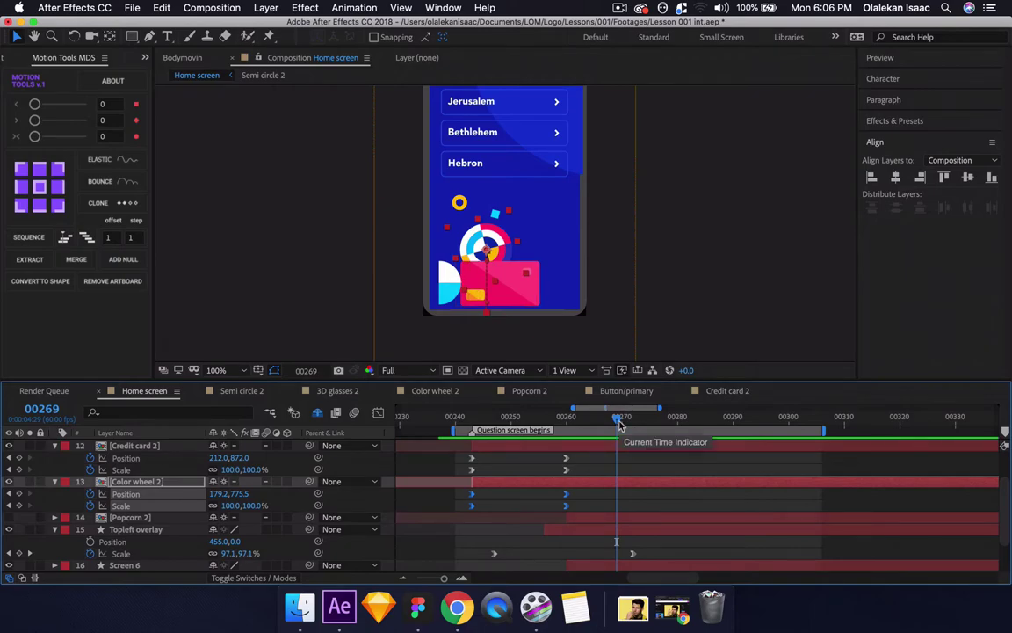
drag(619, 418, 621, 420)
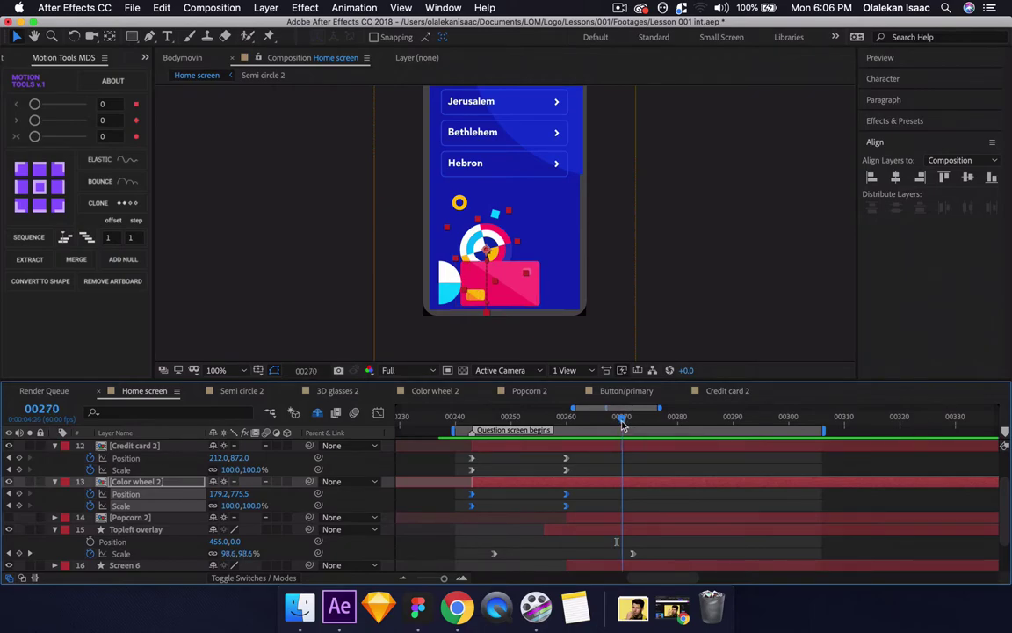
click(592, 461)
click(249, 470)
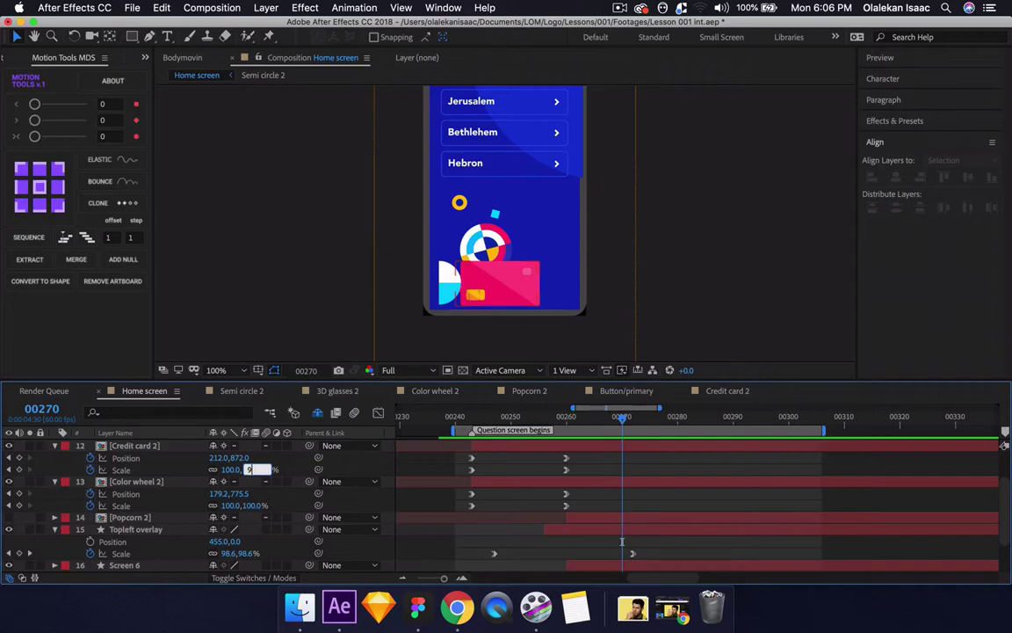
text(90)
key(Return)
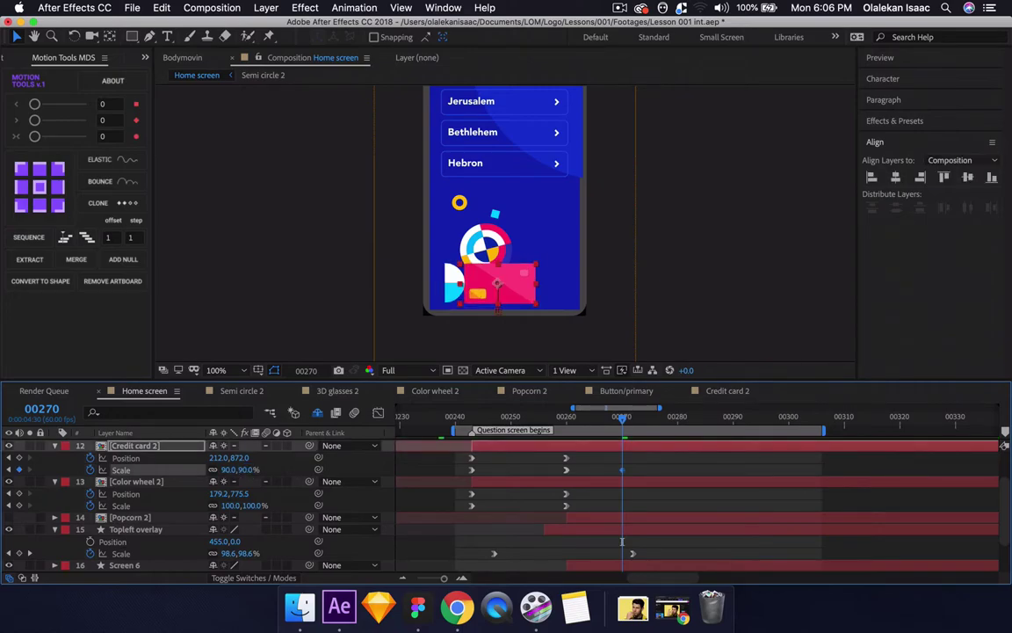
- Add a Scale keyframe of 90% to Color wheel 2 at frame 270 and preview both layers' motion
click(231, 505)
text(90)
key(Return)
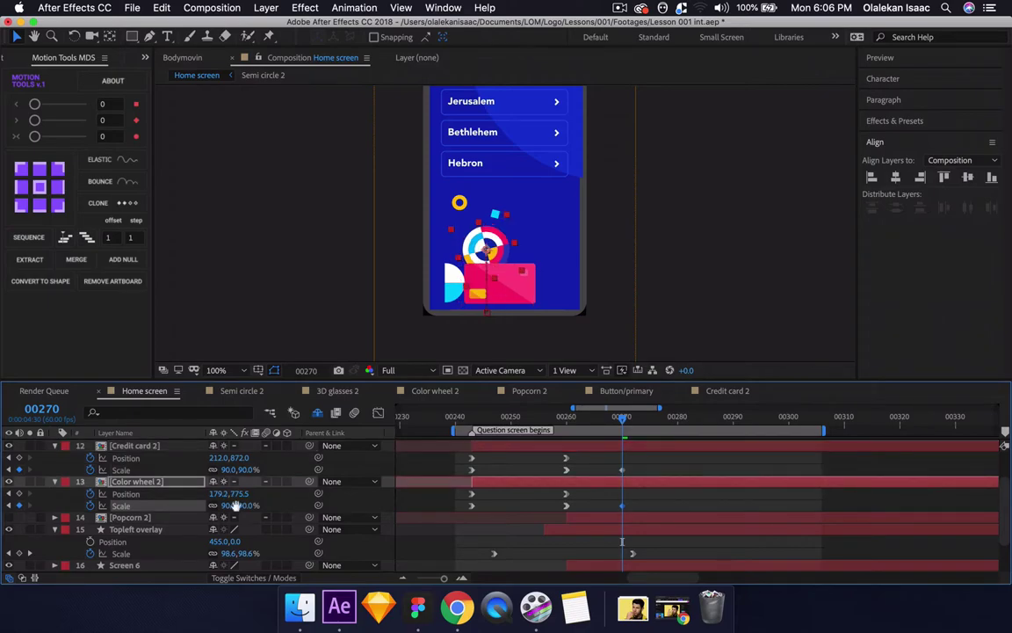
key(space)
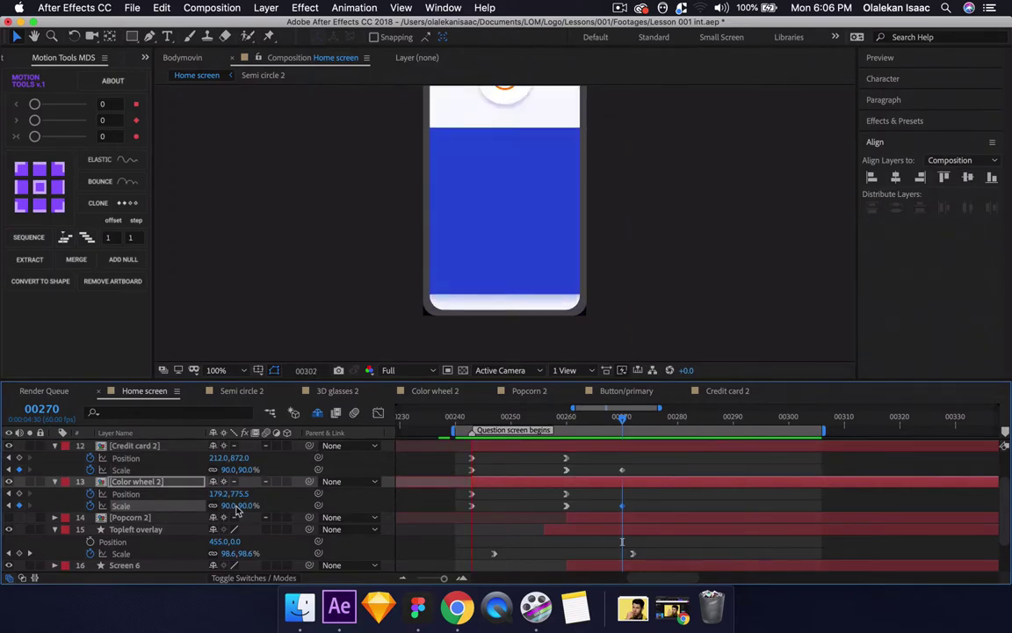
key(space)
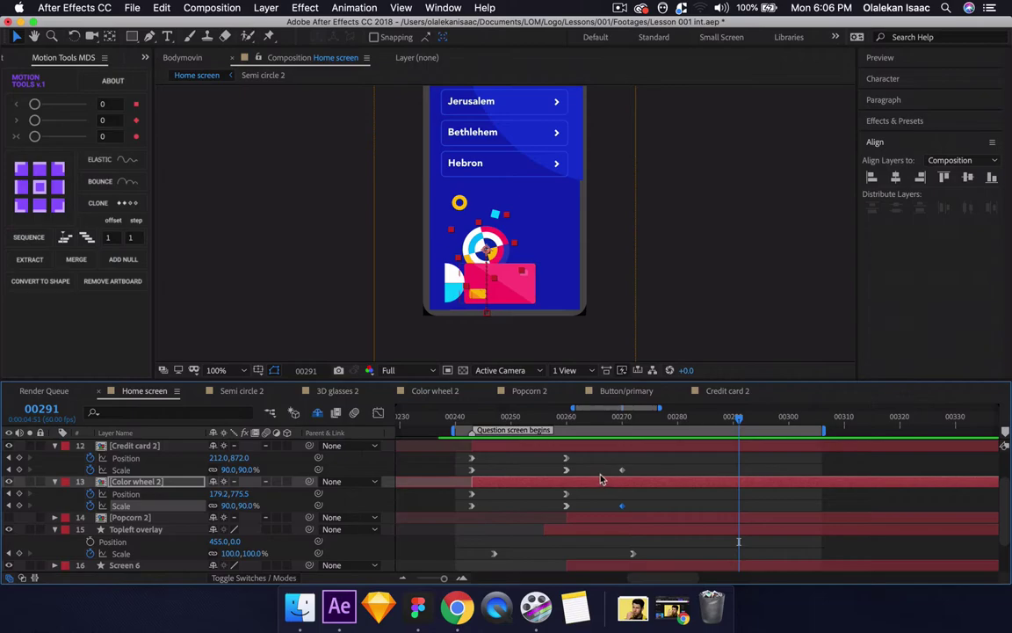
- Set the Scale of both Credit card 2 and Color wheel 2 to 110% at frame 260
key(j)
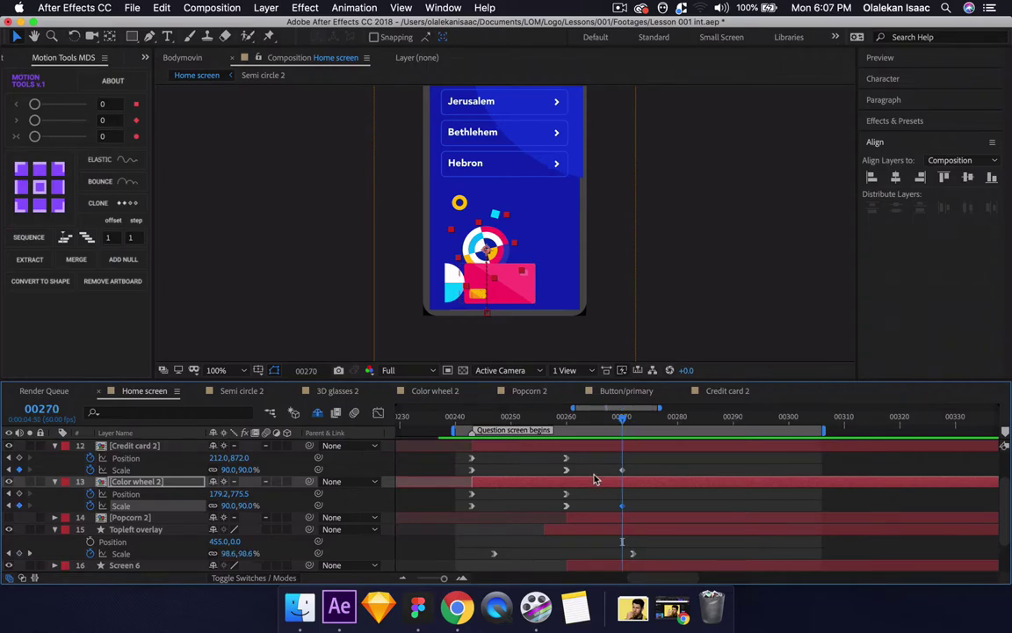
scroll(524, 321, down, 1)
scroll(523, 322, up, 1)
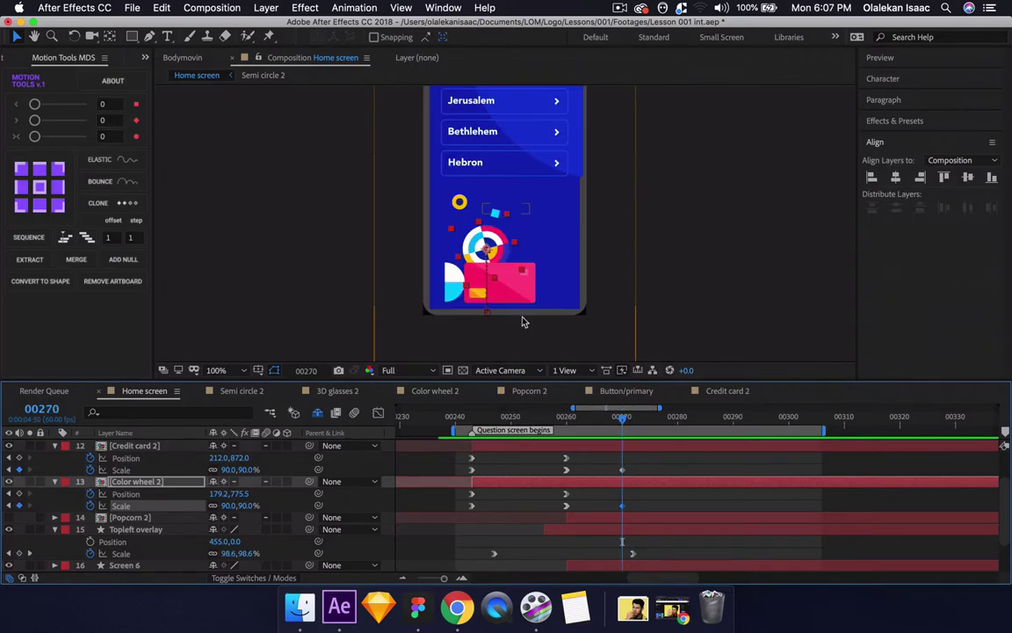
key(j)
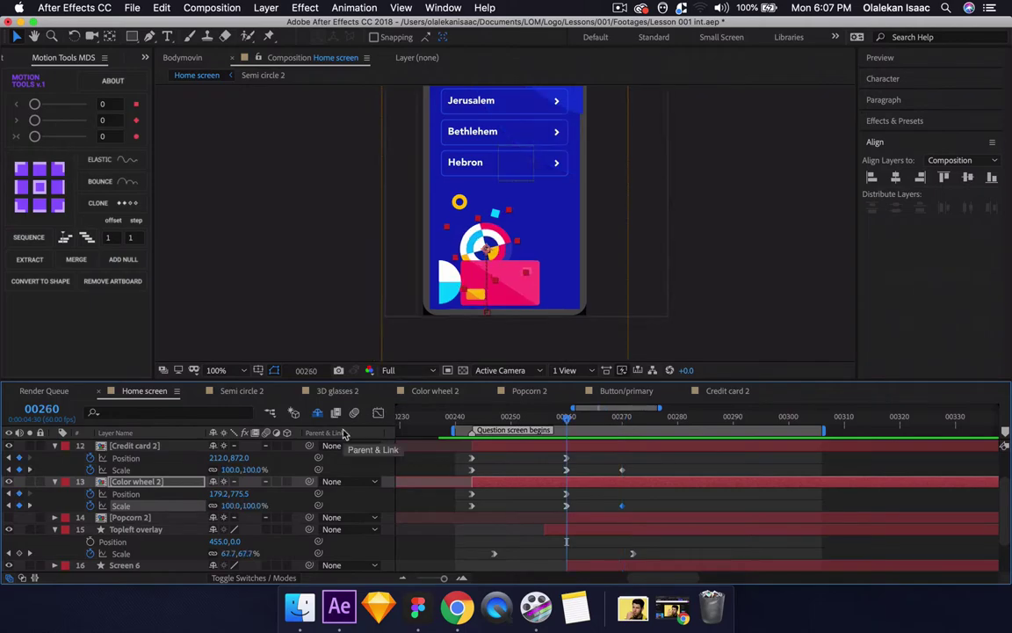
click(230, 470)
text(110)
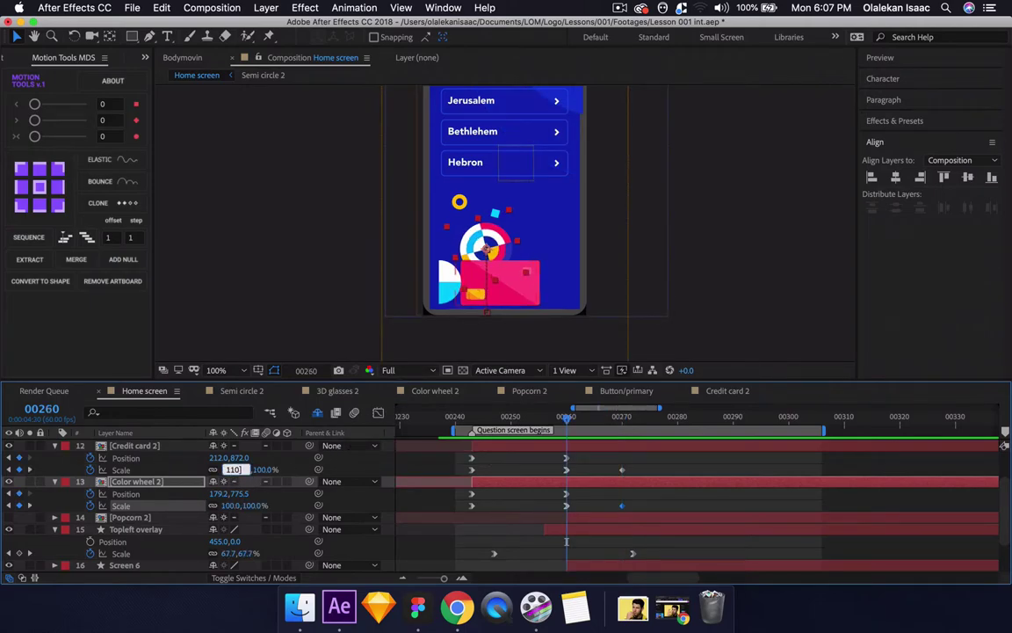
key(Return)
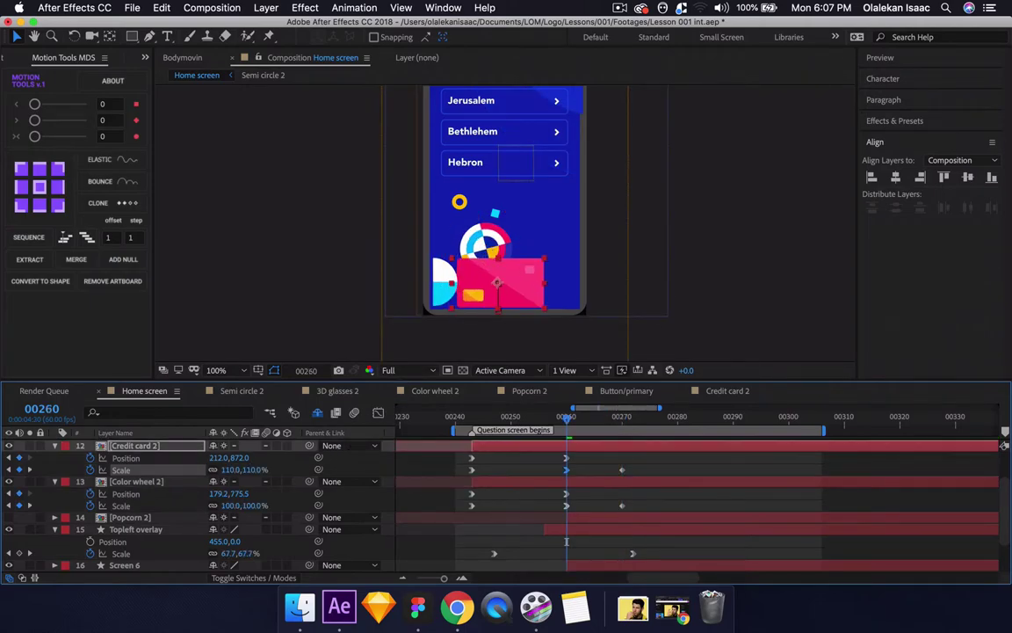
click(229, 506)
text(110)
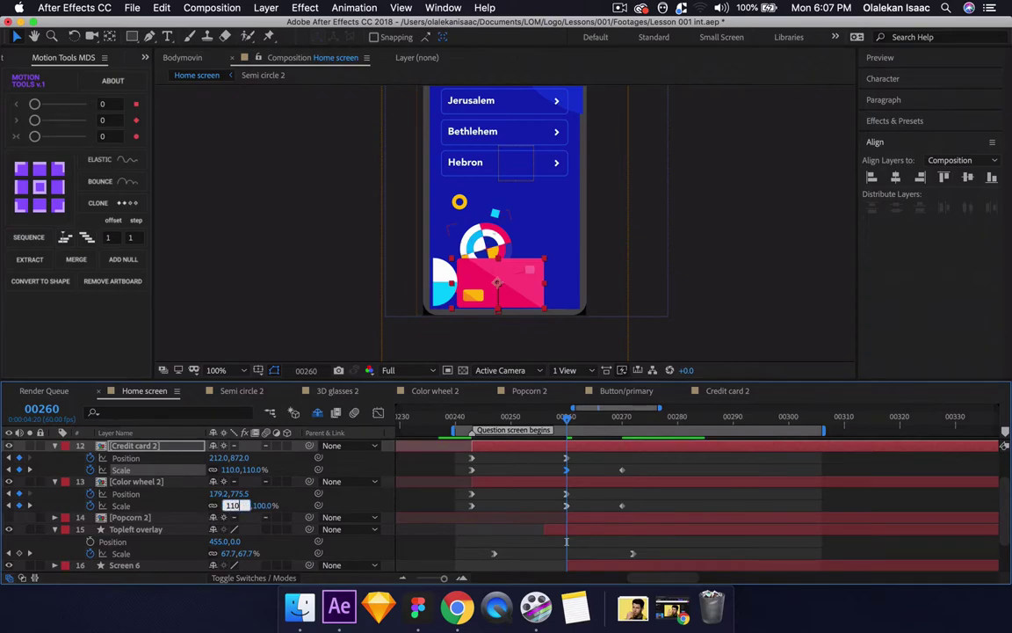
key(Return)
key(space)
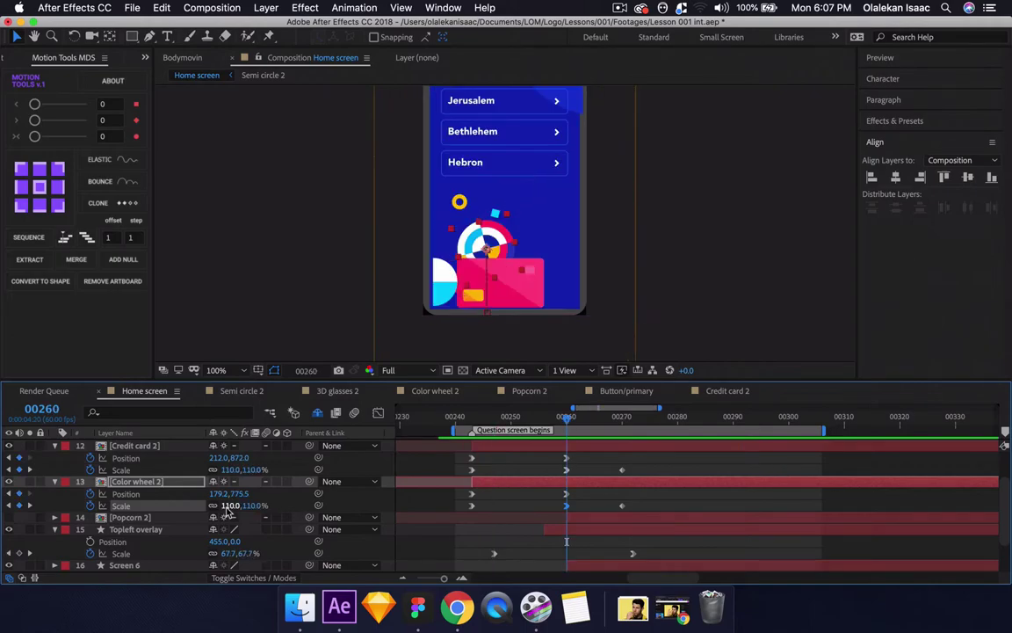
- Set the Scale of both Credit card 2 and Color wheel 2 to 100% at frame 270
key(k)
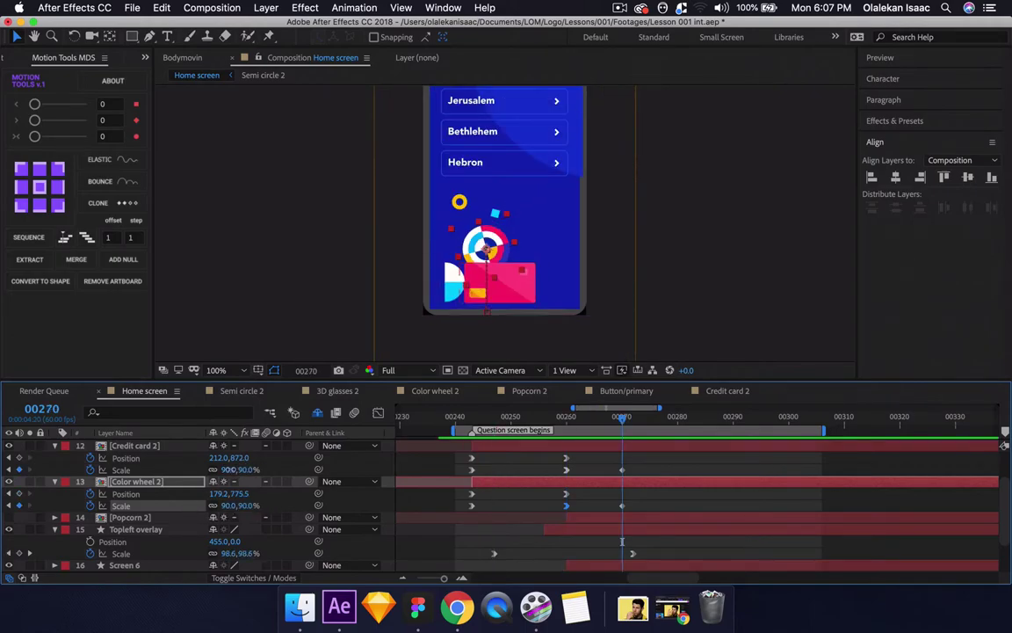
click(228, 470)
text(100)
key(Return)
click(227, 505)
text(1)
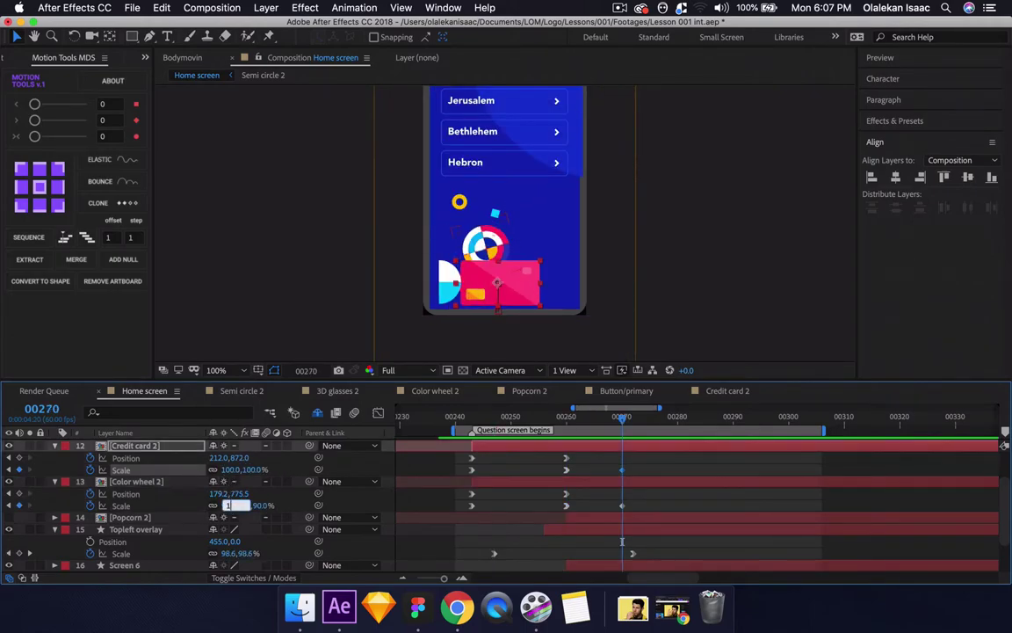
text(00)
key(Return)
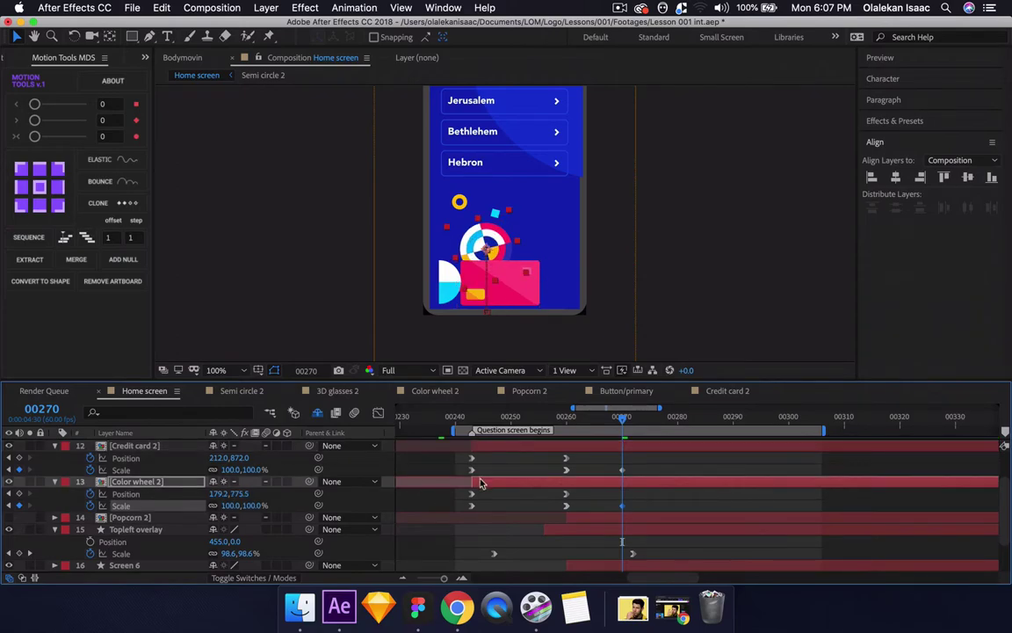
- Shift the Color wheel 2 layer to start at about frame 249 and preview the staggered motion from frame 241
drag(480, 484, 515, 482)
click(457, 418)
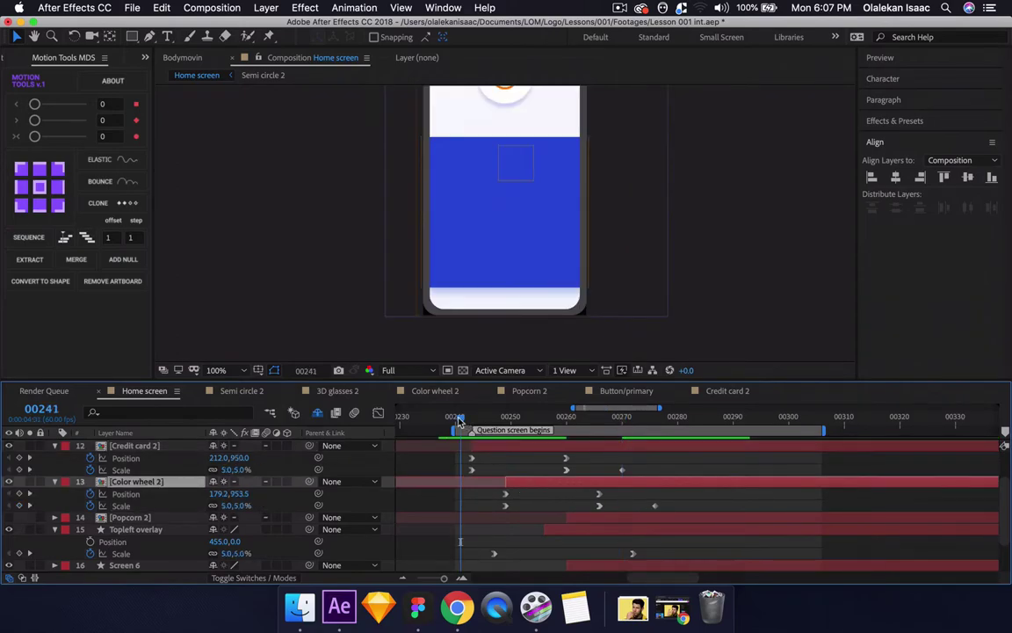
key(space)
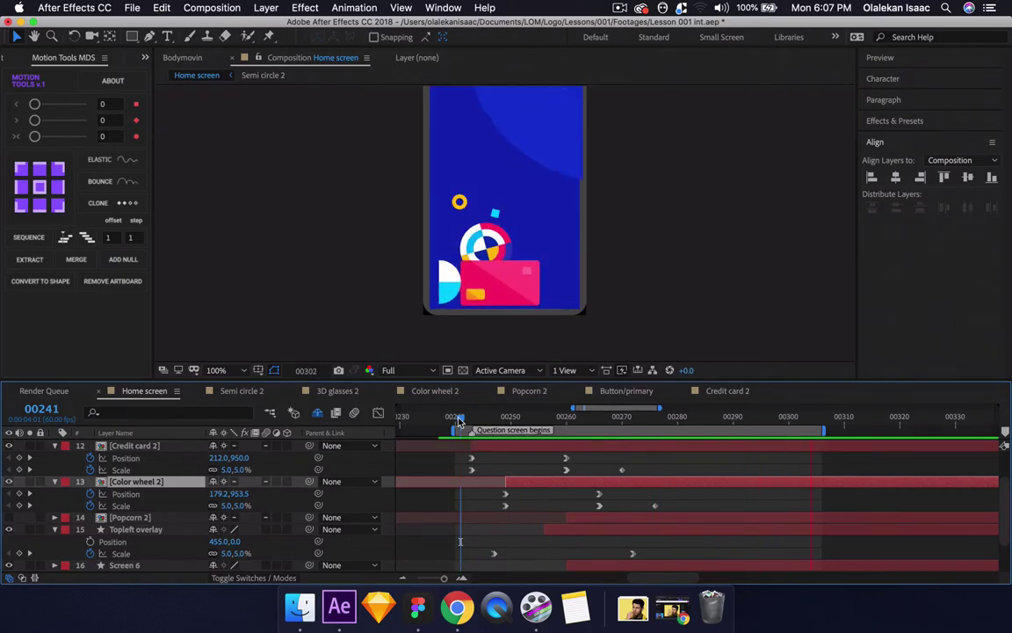
key(space)
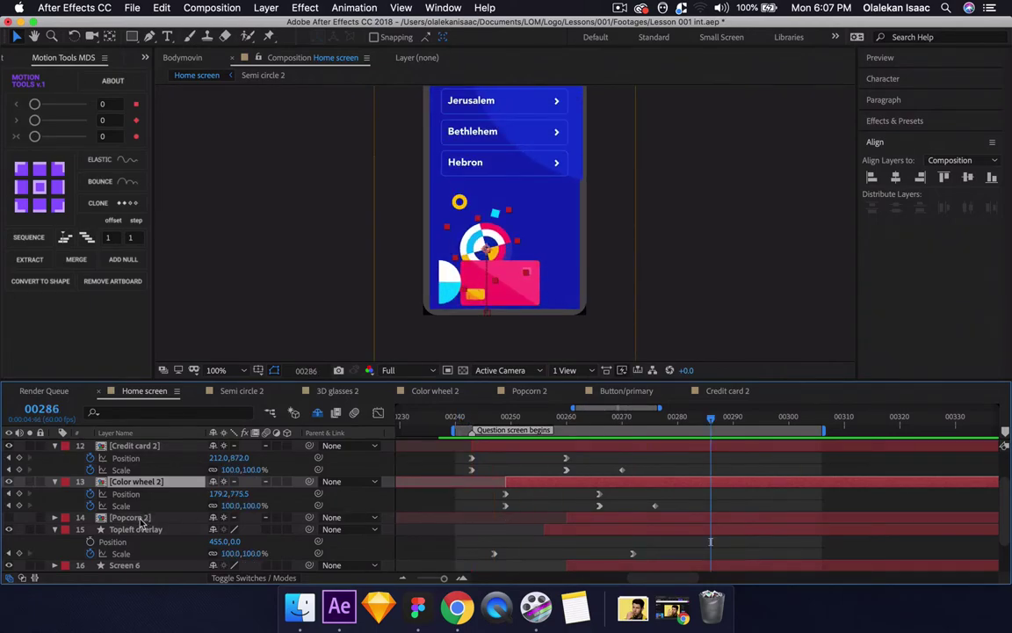
- Make the 3D glasses 2 layer visible and shift it to start at about frame 256
scroll(140, 522, up, 3)
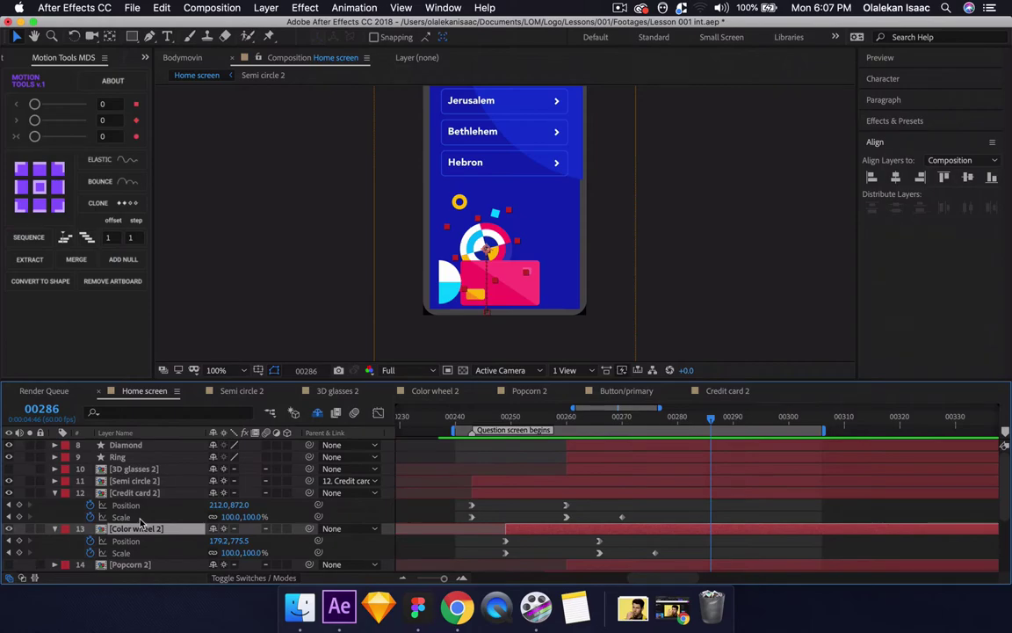
click(126, 470)
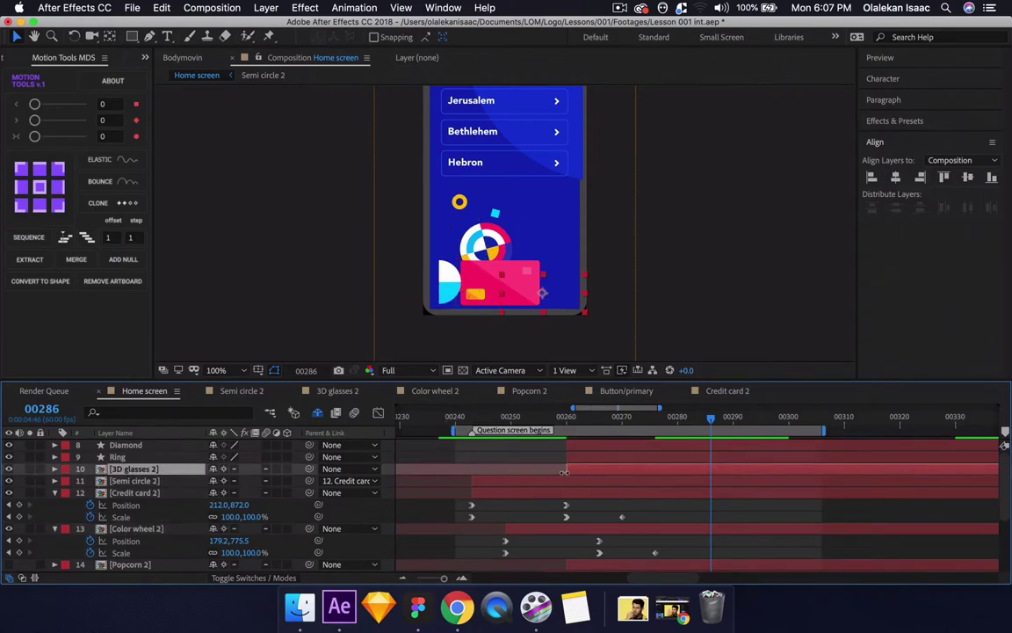
drag(578, 476, 555, 473)
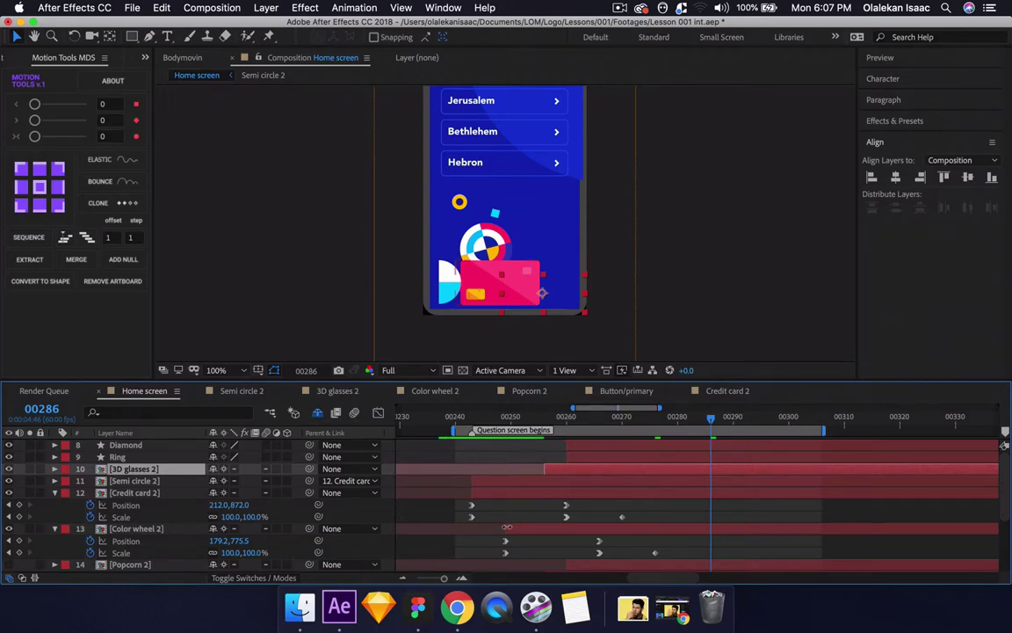
- Add Position and Scale keyframes to 3D glasses 2 at its starting frame, 256
click(545, 420)
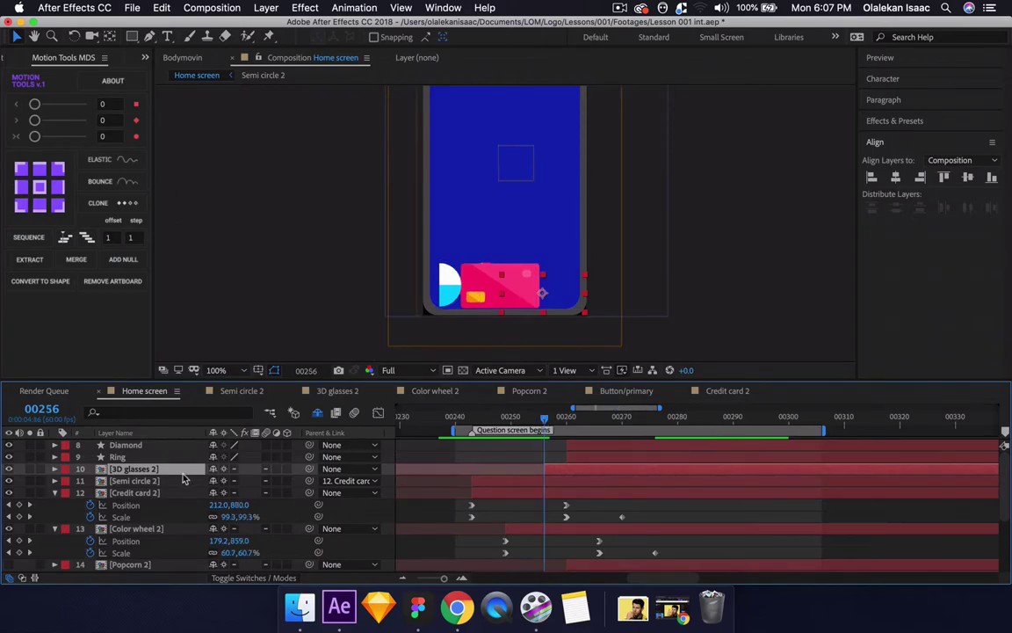
key(p)
key(shift+s)
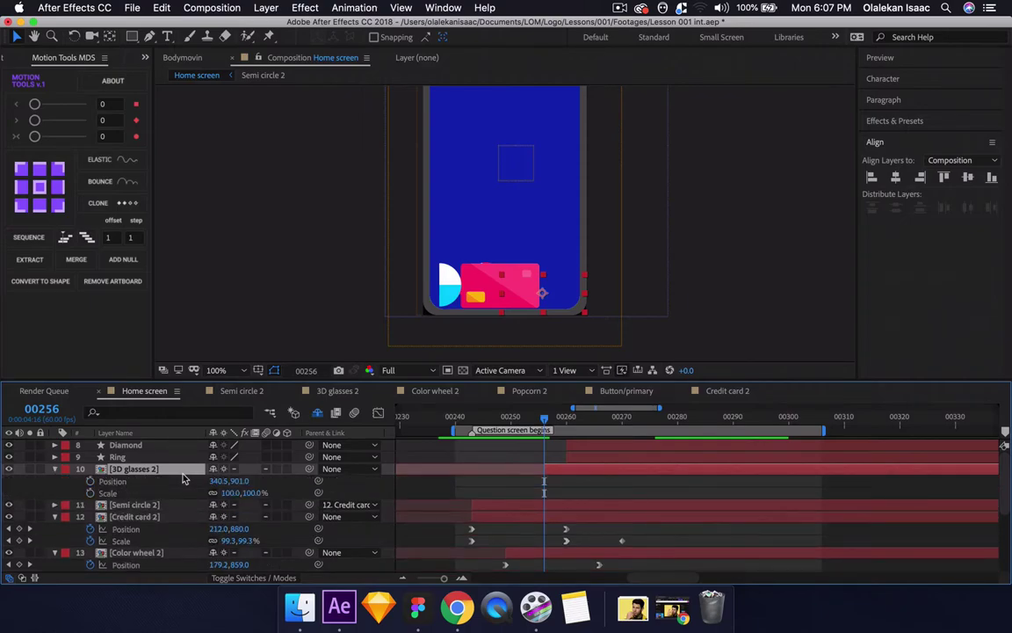
click(91, 481)
click(90, 492)
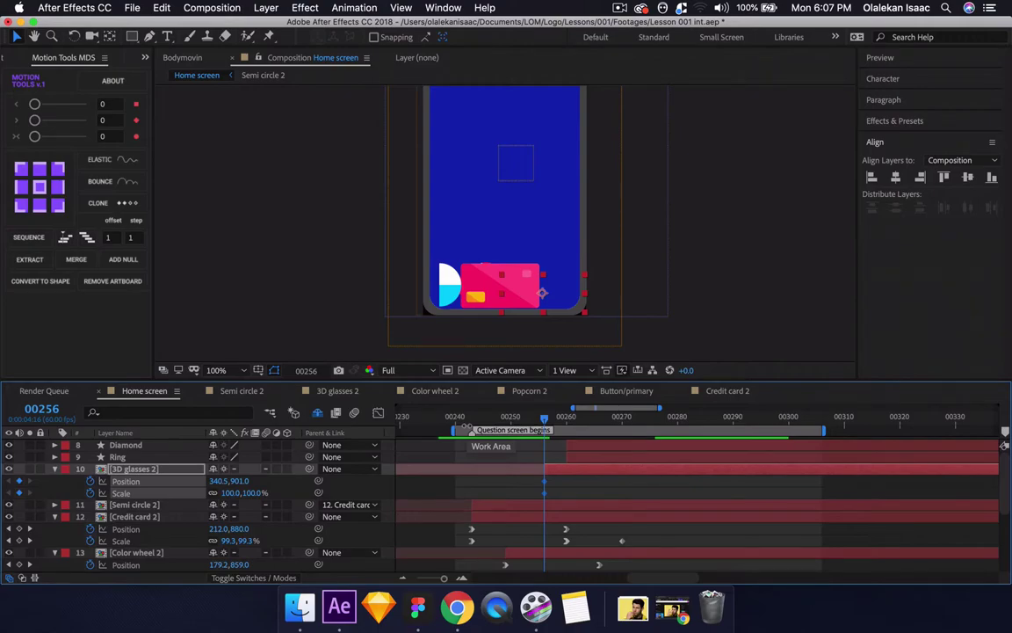
- Shift 3D glasses 2 with its keyframes to start at frame 243 and add Position and Scale keyframes at frame 260
drag(565, 474, 493, 474)
key(space)
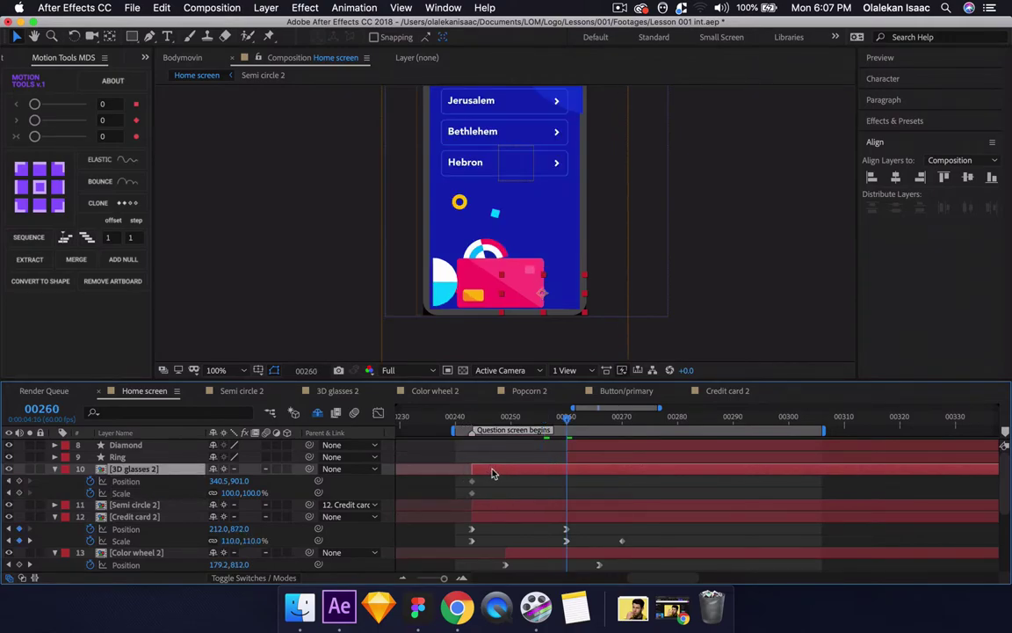
click(20, 481)
click(19, 493)
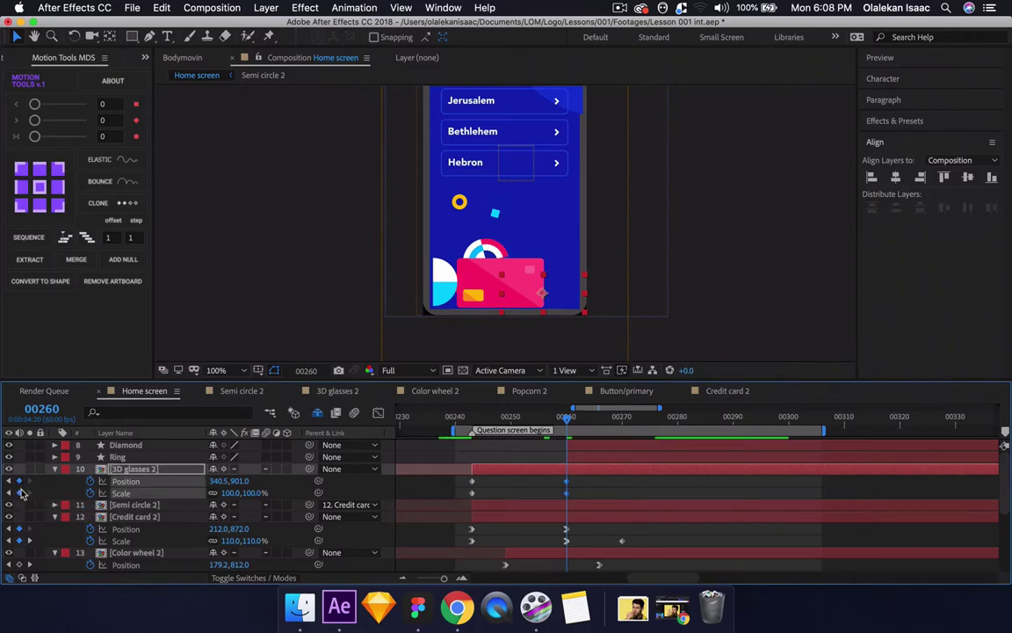
- Set 3D glasses 2's Scale to 5% and its vertical Position to about 972 at frame 243
key(j)
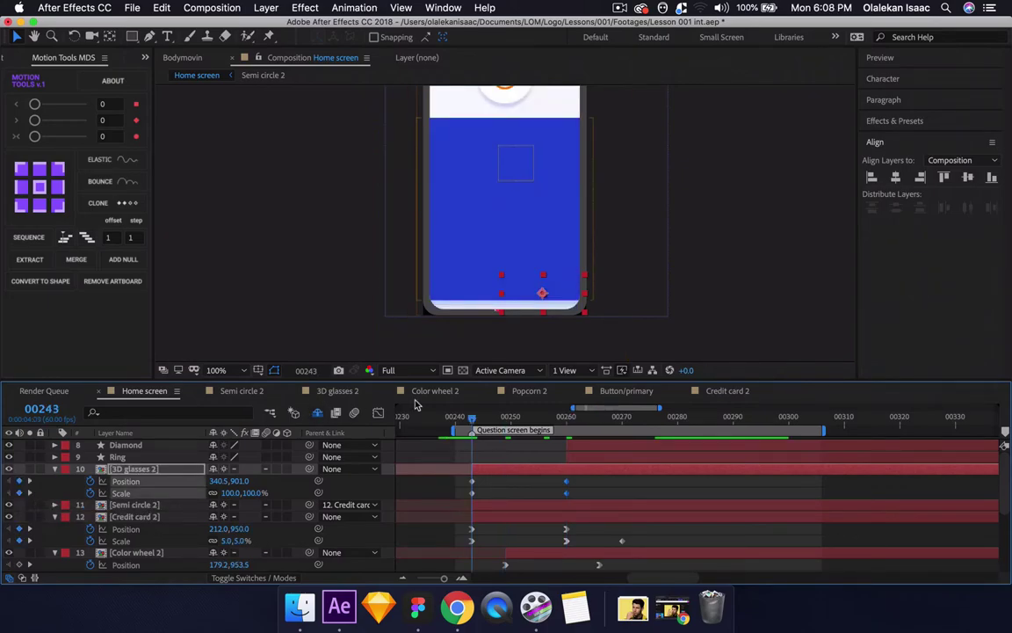
click(233, 493)
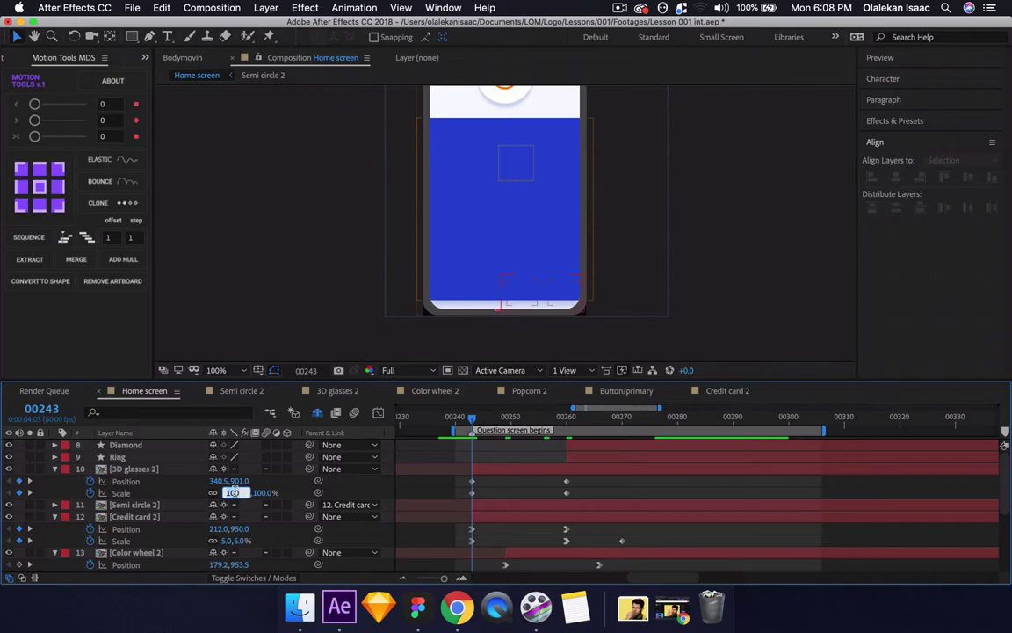
text(5)
key(Return)
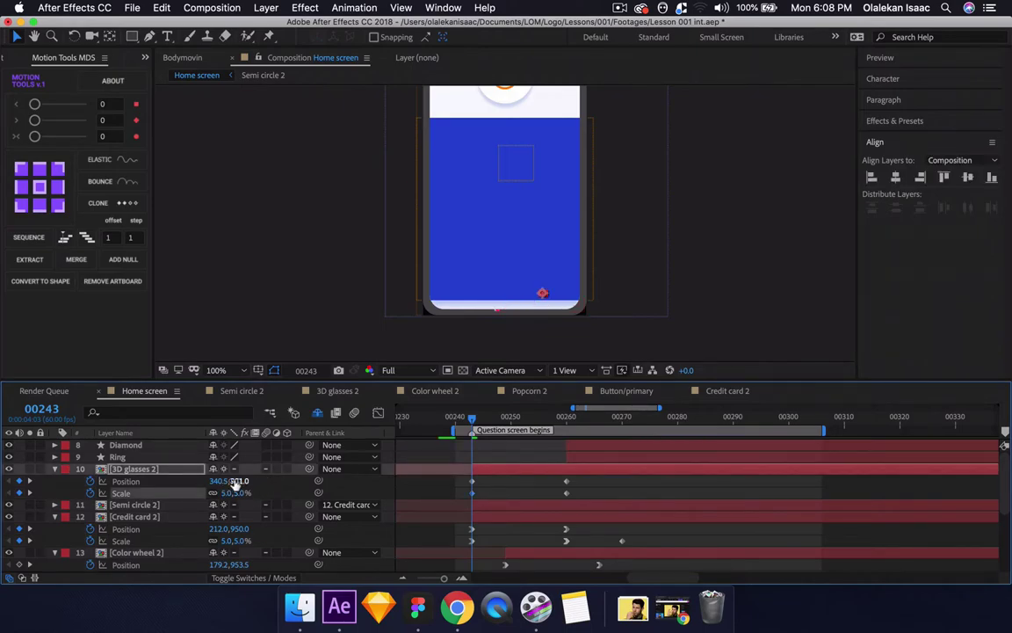
drag(234, 481, 261, 430)
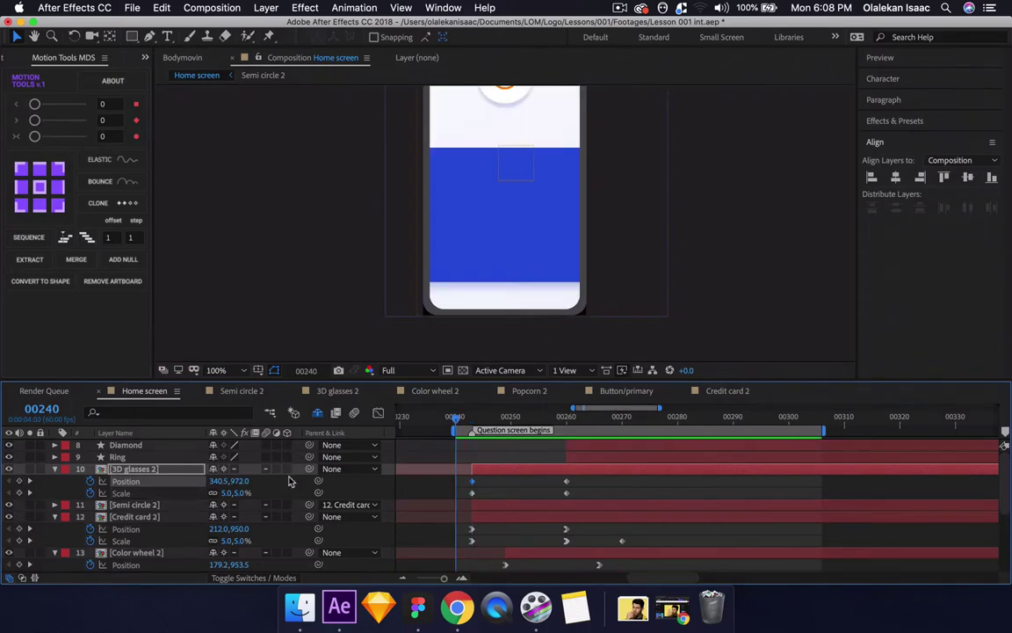
- Extend all four layers inside the 3D glasses 2 composition to its full duration and return to the Home screen composition
key(k)
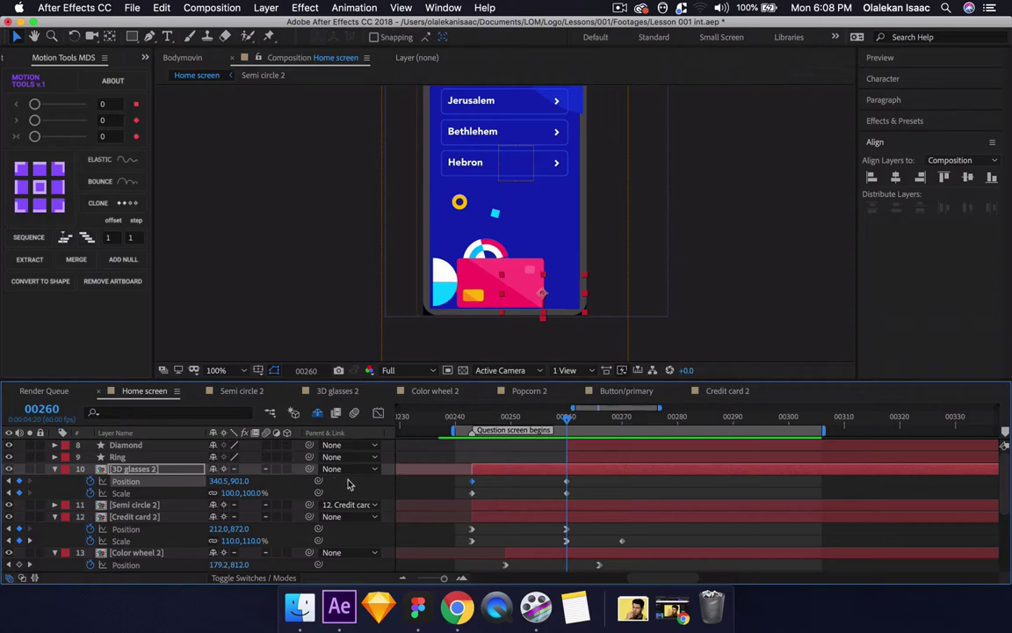
double_click(427, 469)
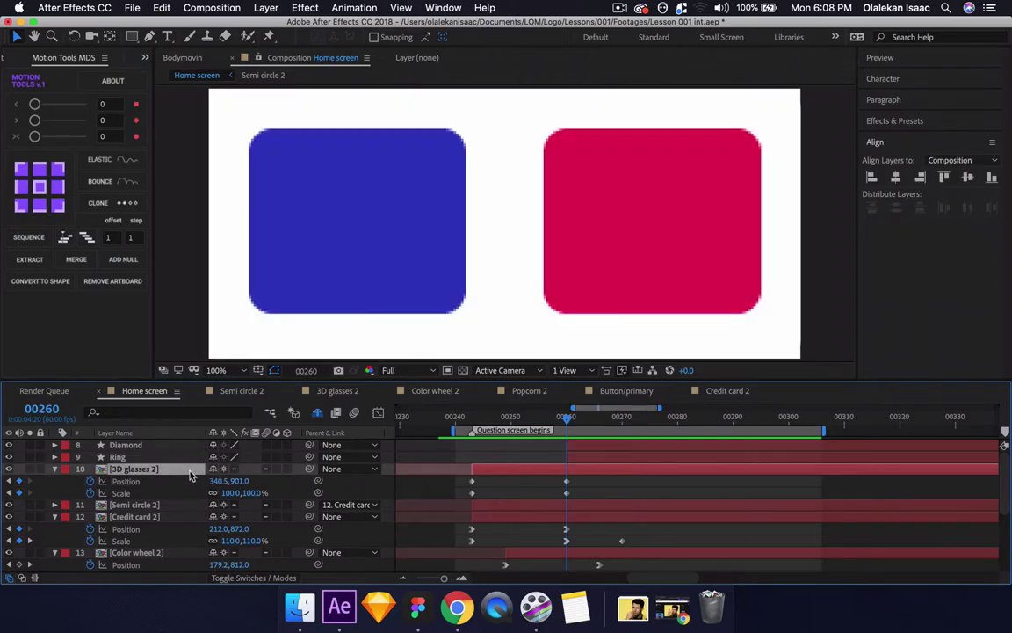
scroll(494, 469, left, 8)
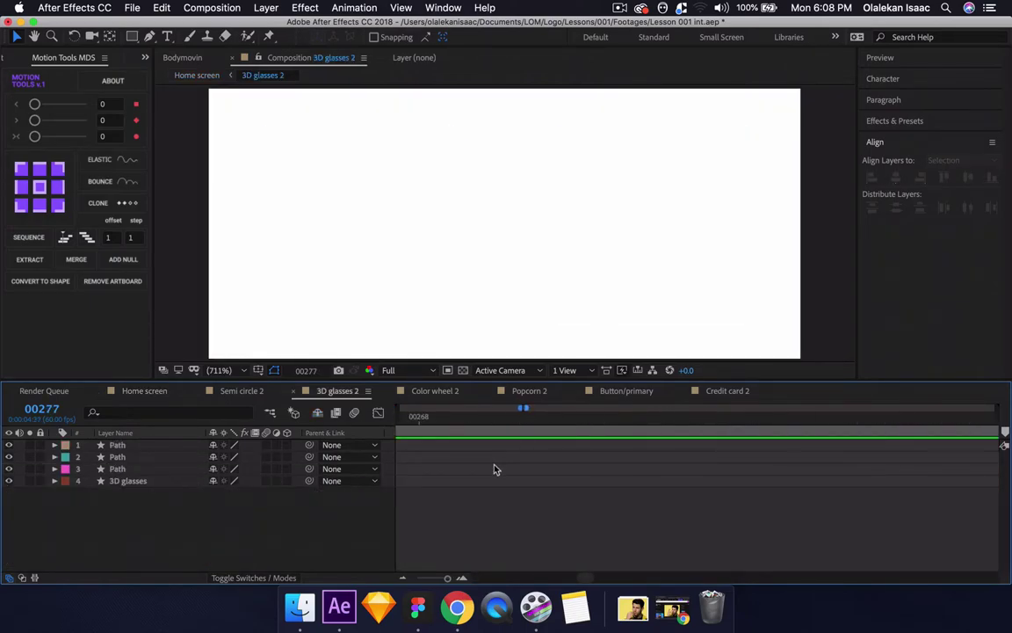
drag(445, 584, 415, 583)
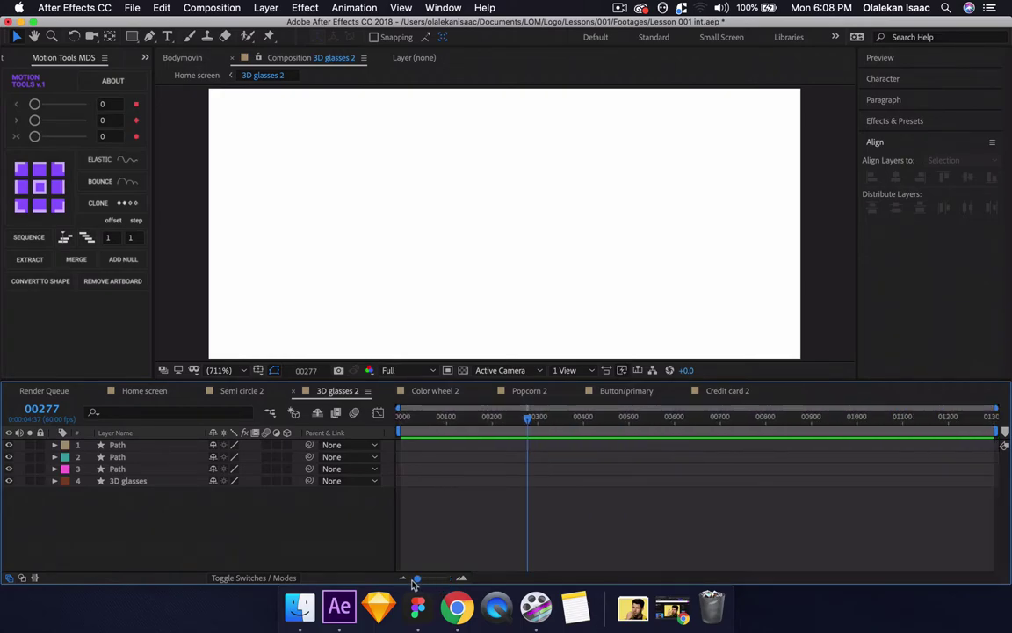
key(super+a)
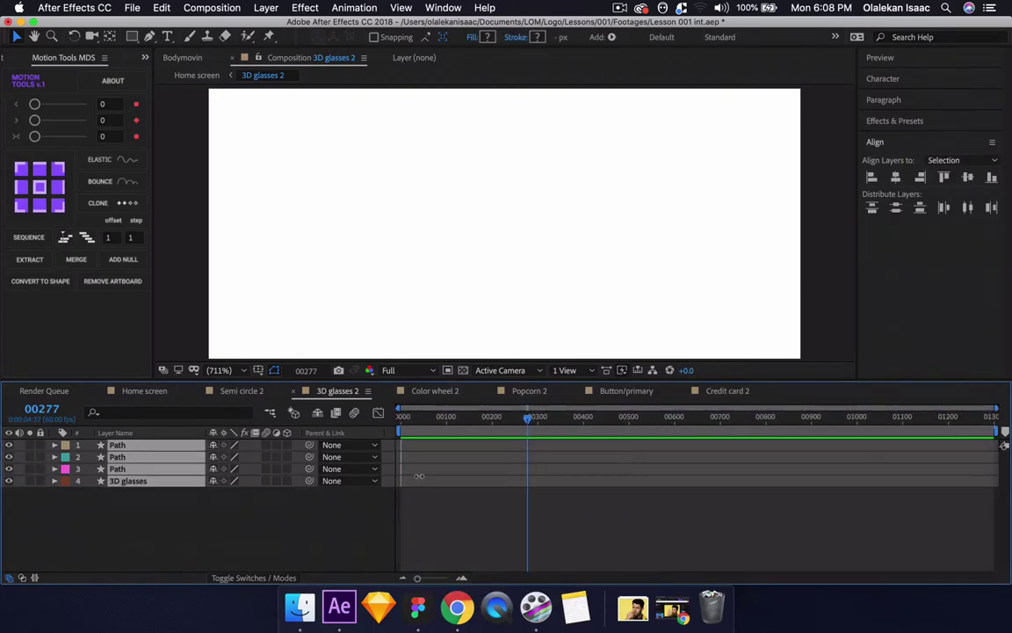
drag(419, 476, 1001, 474)
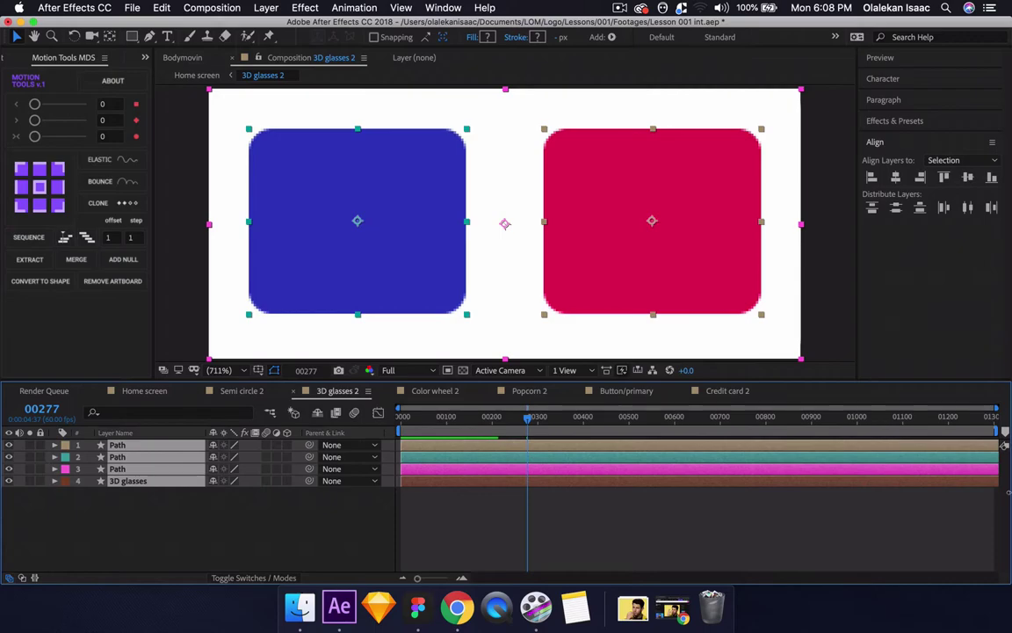
click(145, 391)
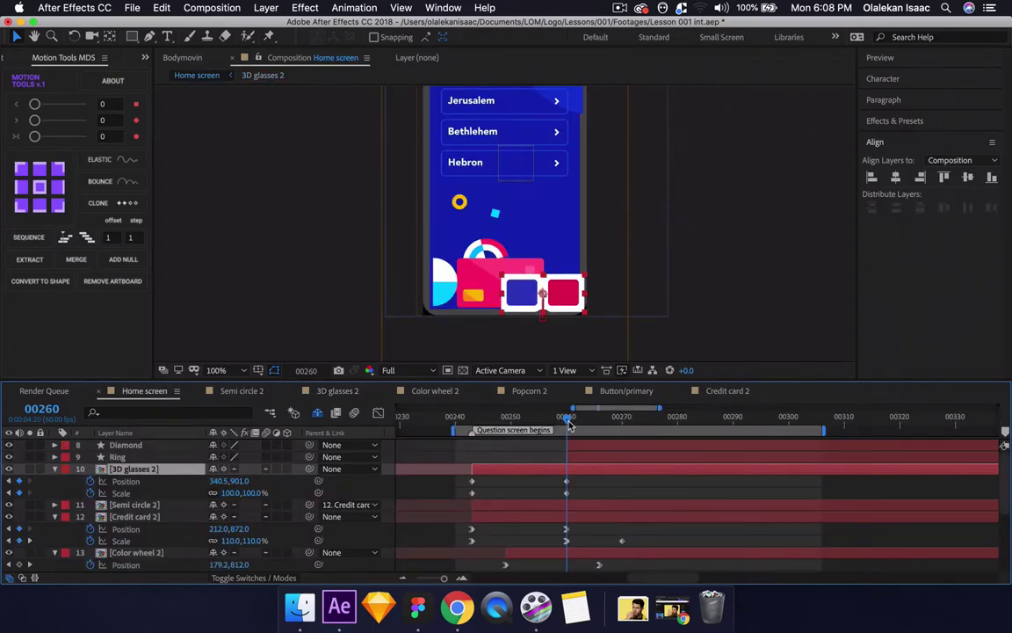
- Scrub through the glasses' animation to frame 276 and open the AEUX extension's options
drag(569, 420, 612, 458)
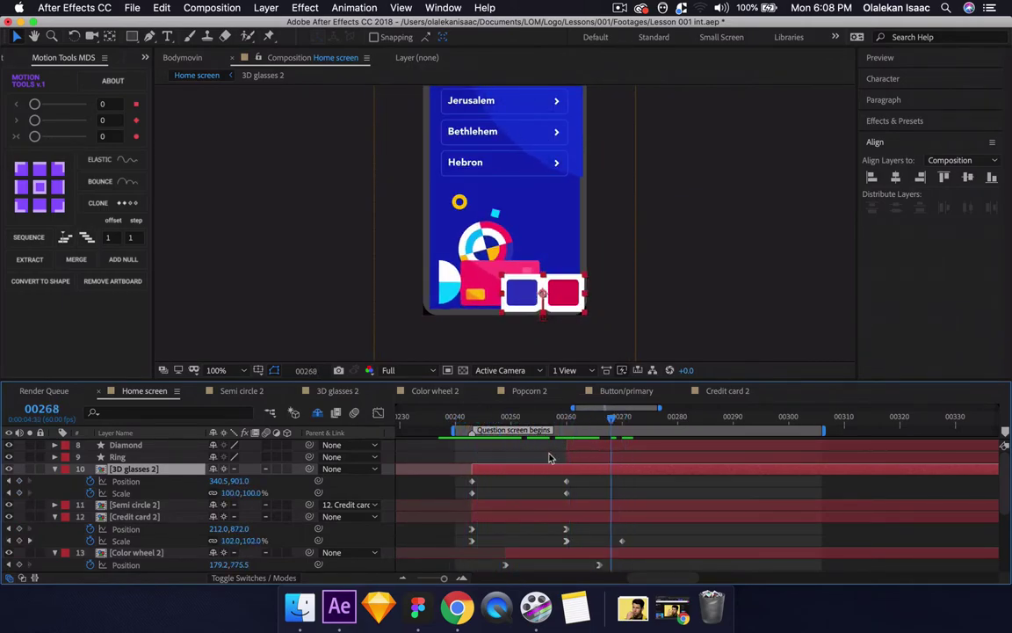
drag(549, 458, 655, 453)
click(145, 57)
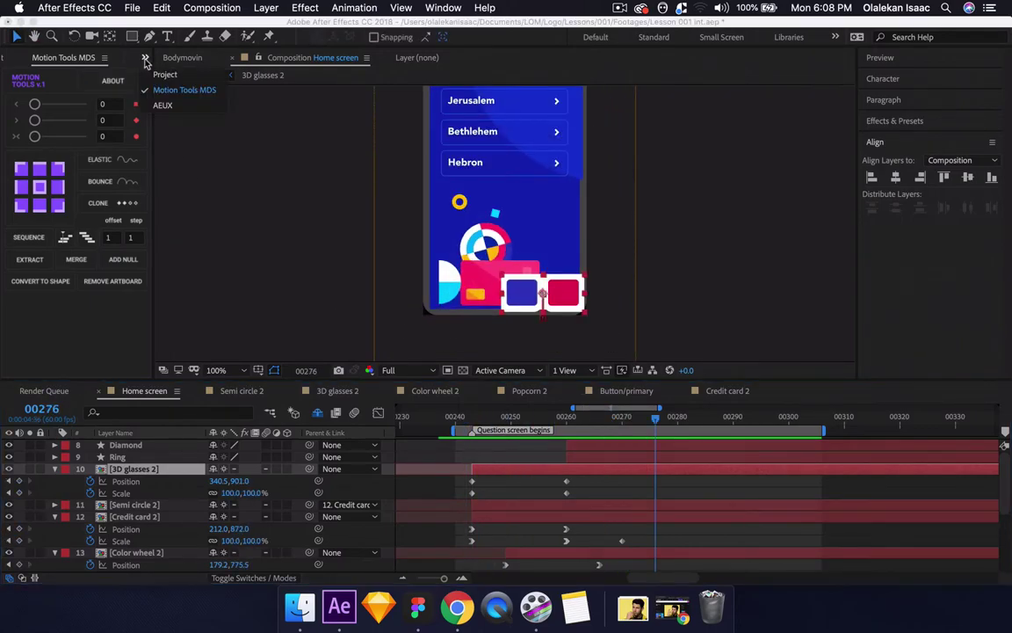
click(158, 105)
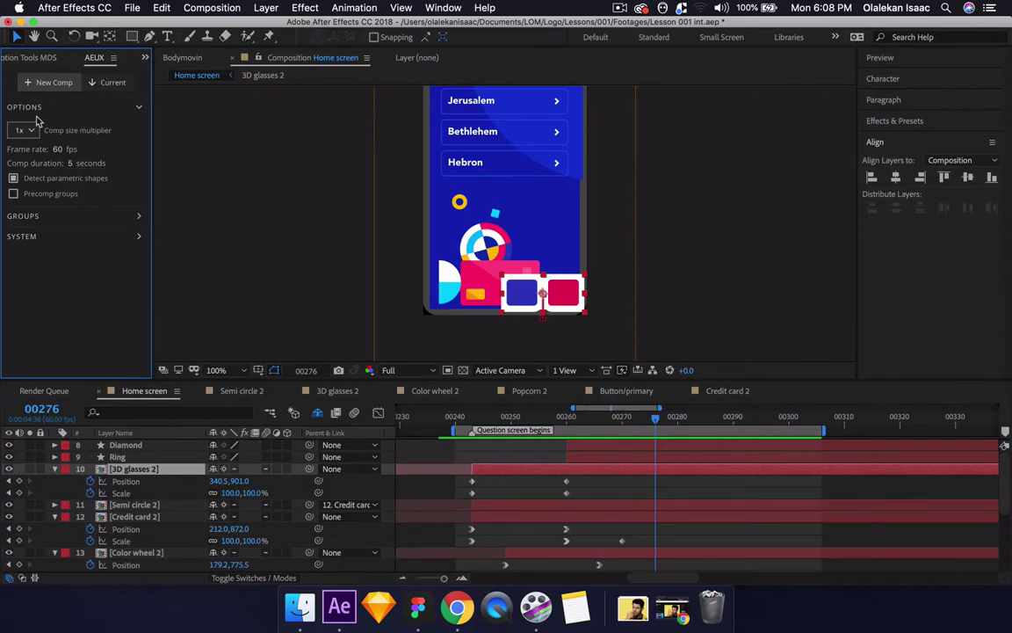
- Set the AEUX comp duration to 13 seconds and return to the project's item list
click(71, 164)
text(13)
key(Return)
click(472, 417)
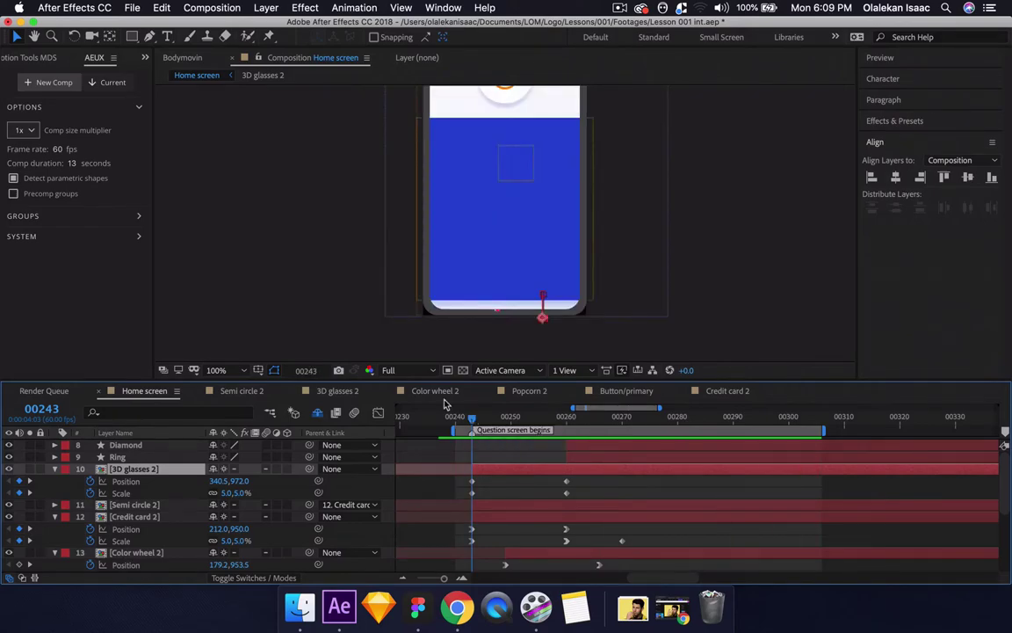
click(33, 60)
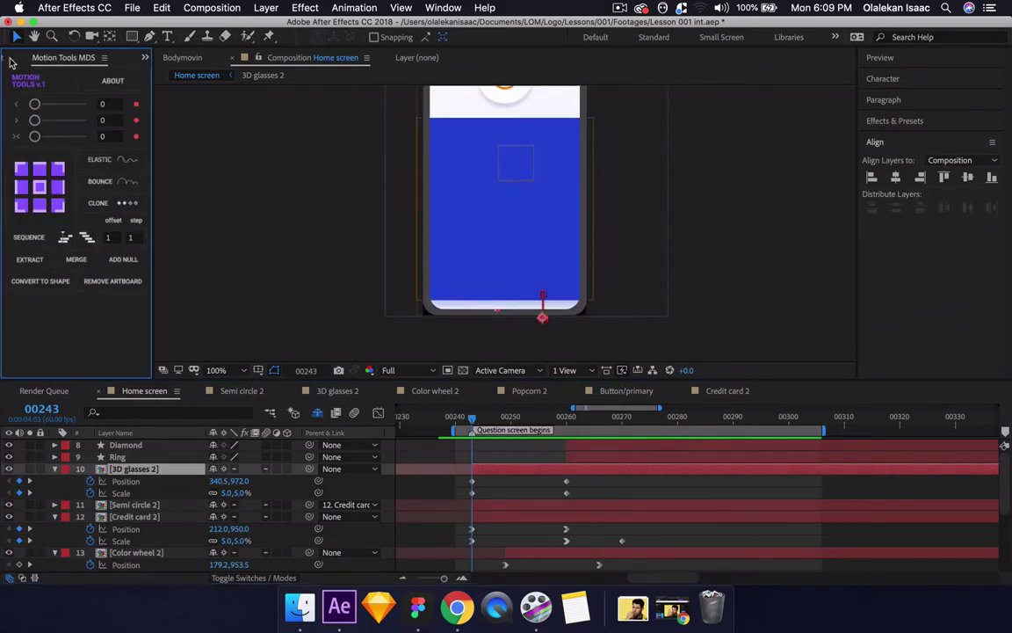
click(18, 58)
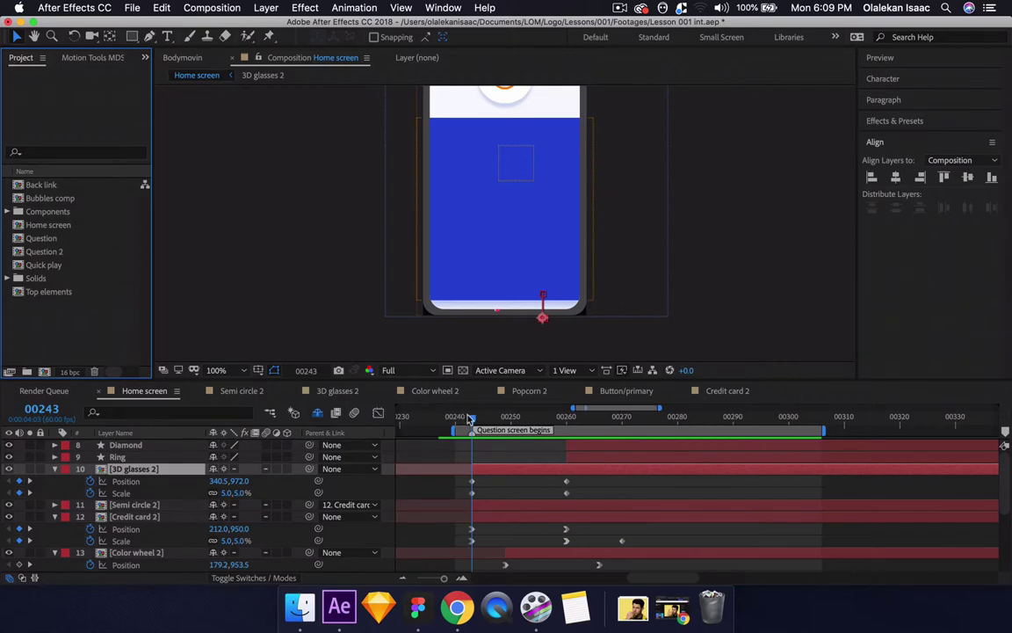
- Shift the 3D glasses 2 layer with its keyframes to start at frame 252 and preview the staggered entrance
drag(470, 419, 534, 436)
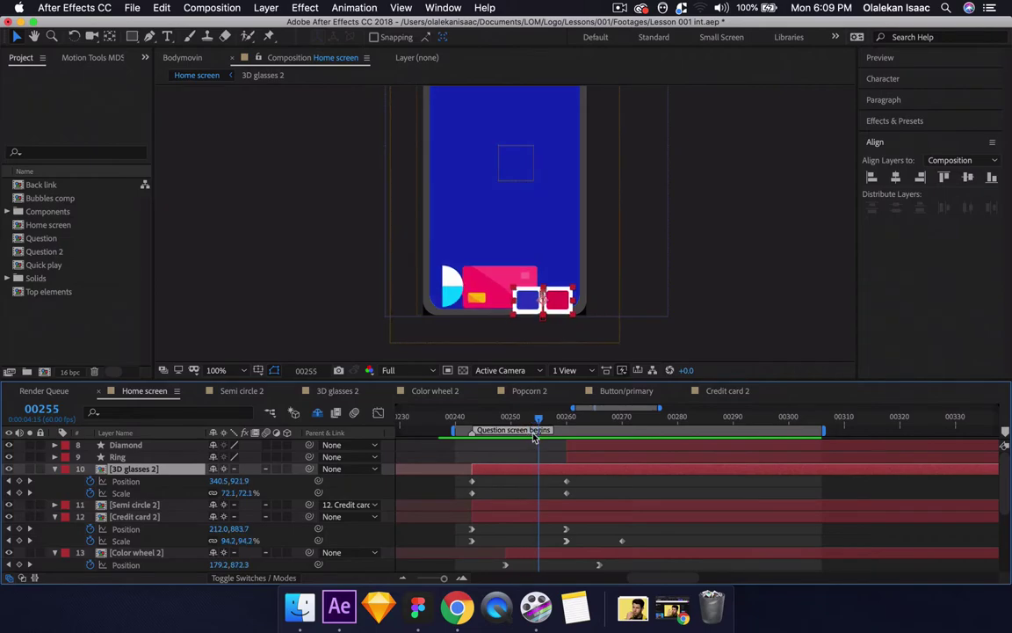
drag(554, 473, 628, 479)
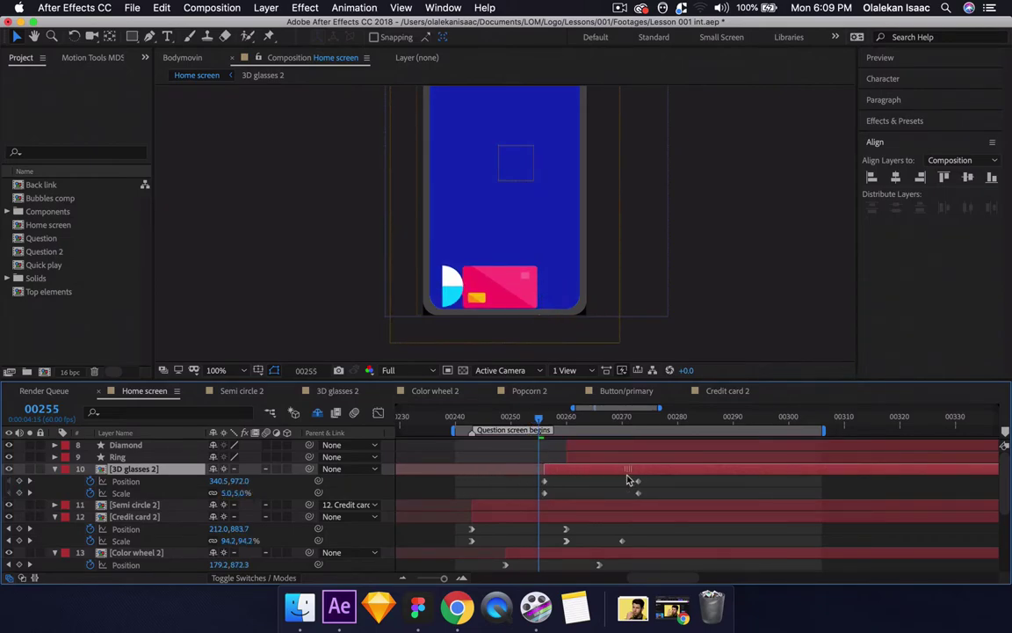
key(space)
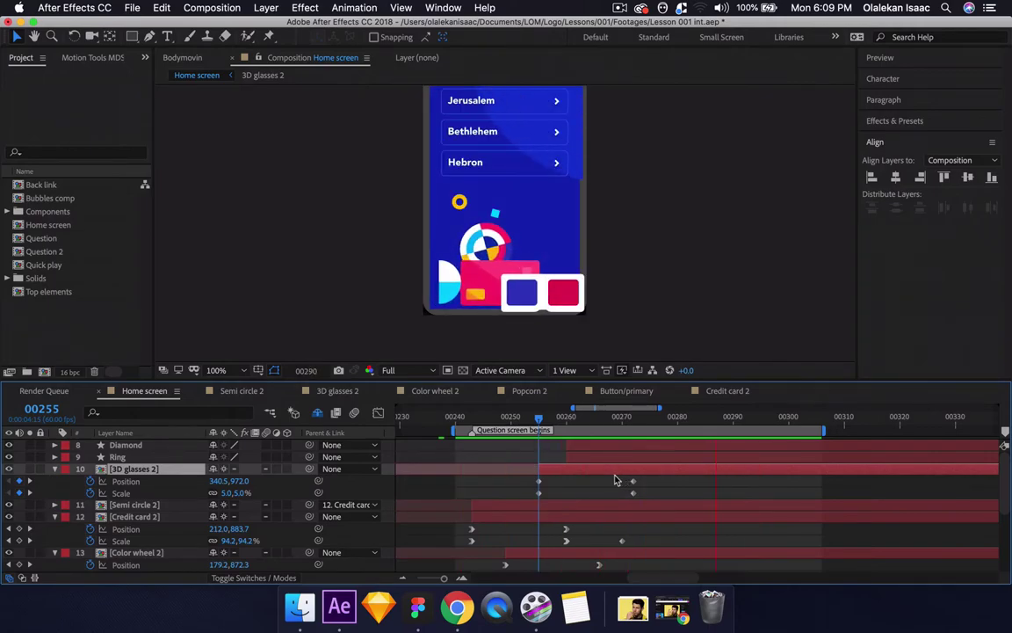
key(space)
drag(580, 474, 563, 474)
key(space)
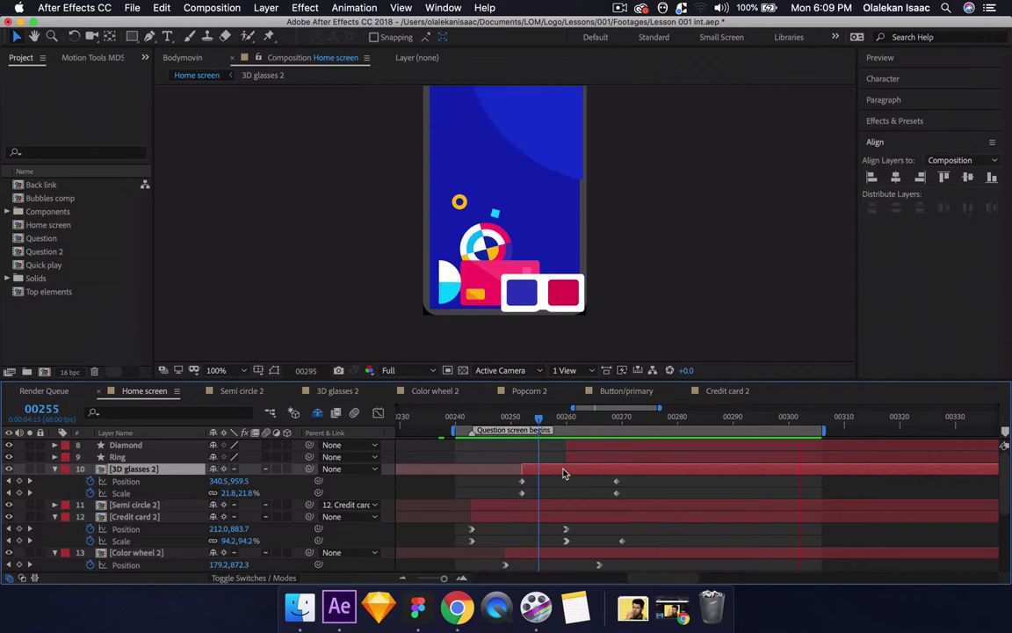
key(space)
- Apply Easy Ease Out to all Position and Scale keyframes of 3D glasses 2
drag(514, 476, 621, 499)
key(F9)
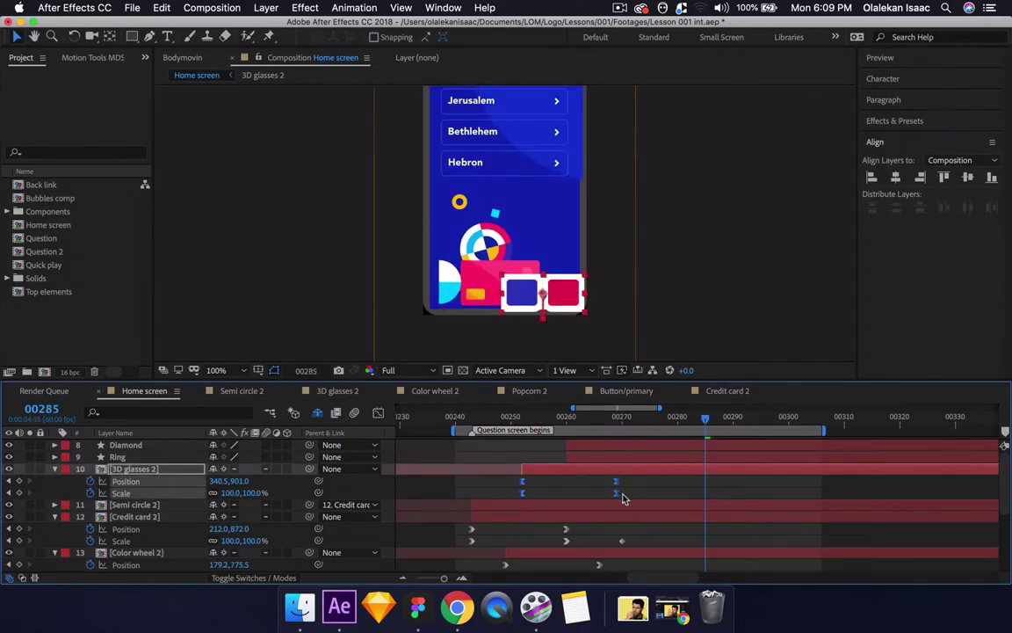
right_click(622, 499)
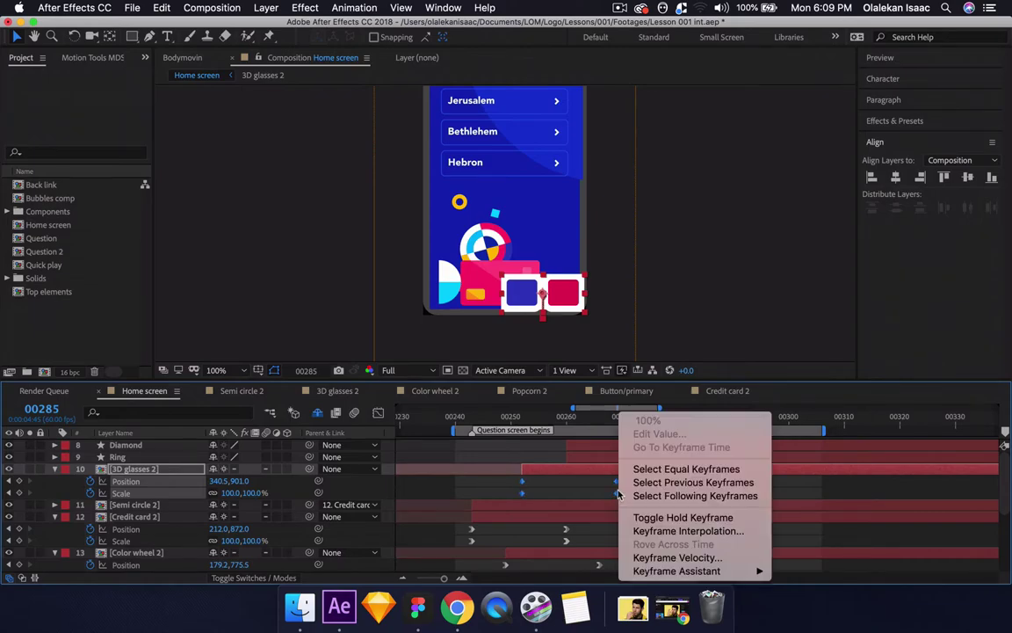
mouse_move(751, 572)
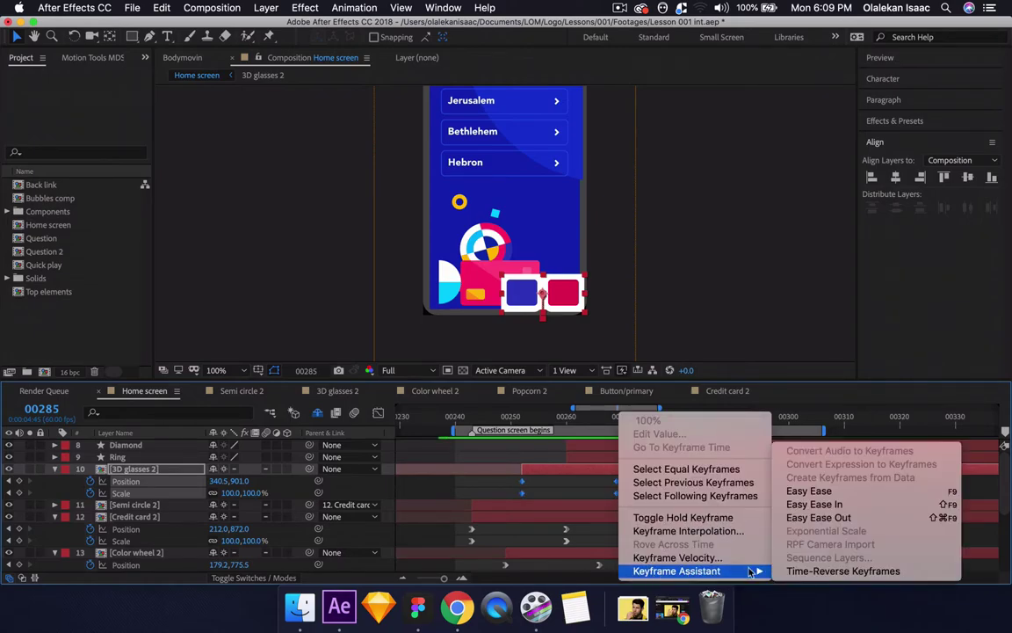
click(834, 515)
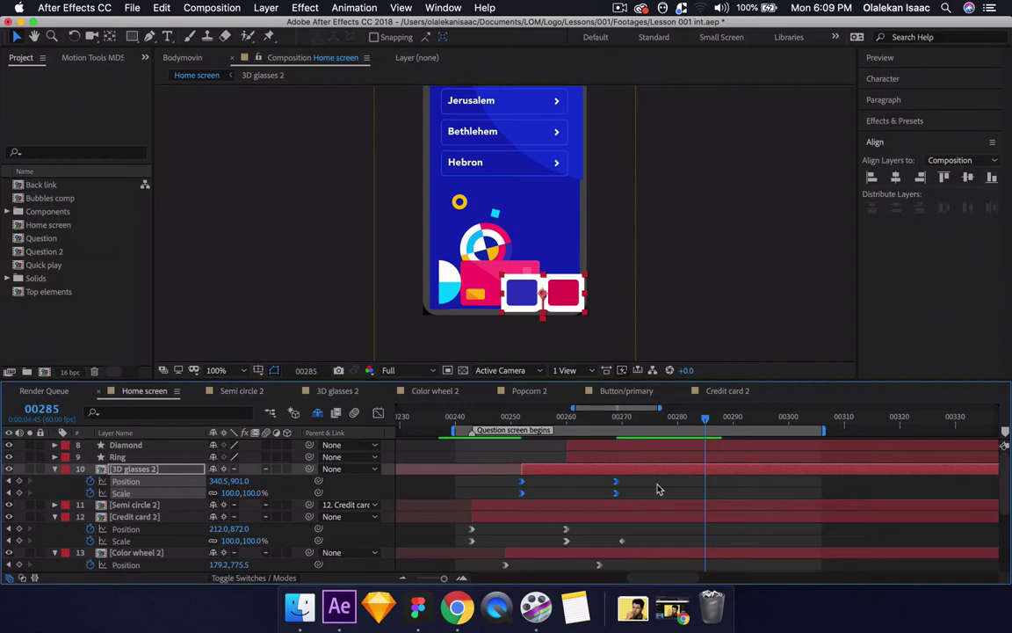
- Set 3D glasses 2's Scale to 110% at its frame 269 keyframe
scroll(571, 501, down, 2)
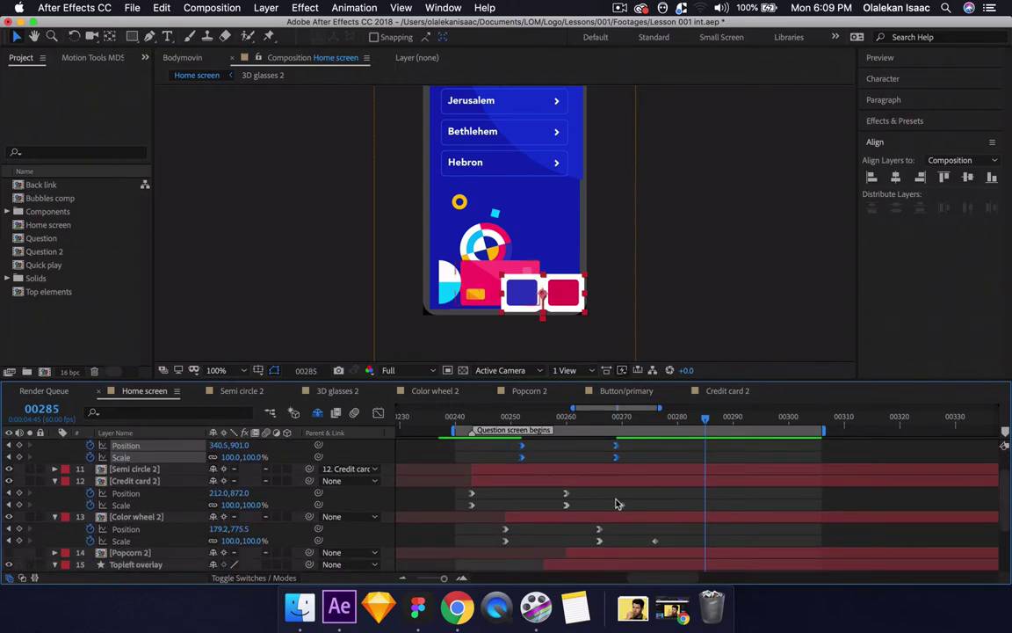
key(j)
key(j)
key(j)
key(j)
key(j)
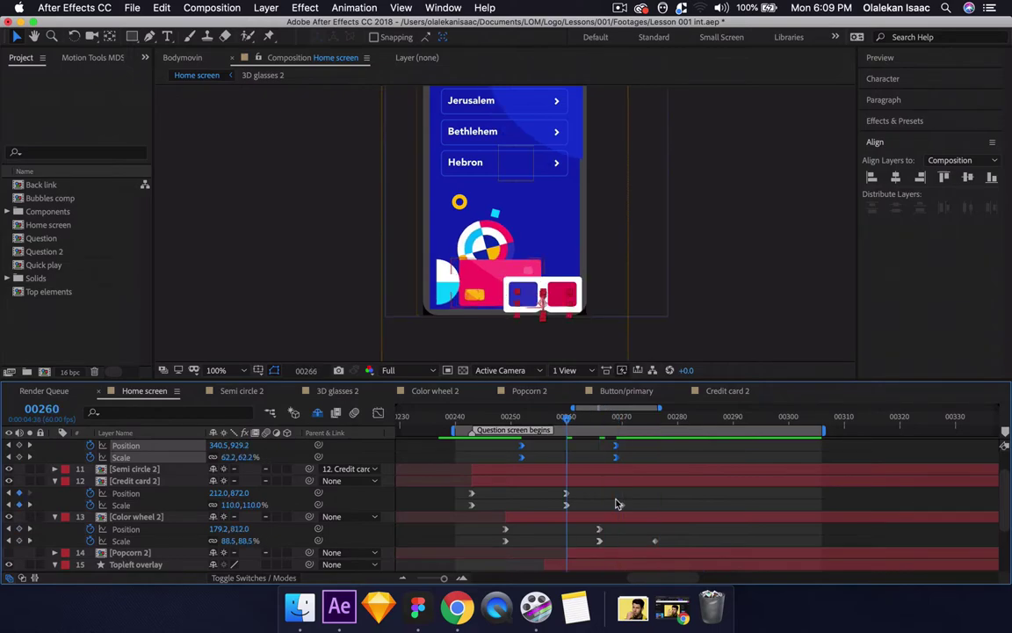
key(Page_Down)
key(Page_Down)
key(Page_Down)
key(Page_Down)
key(Page_Down)
key(Page_Down)
key(Page_Down)
key(Page_Down)
key(Page_Down)
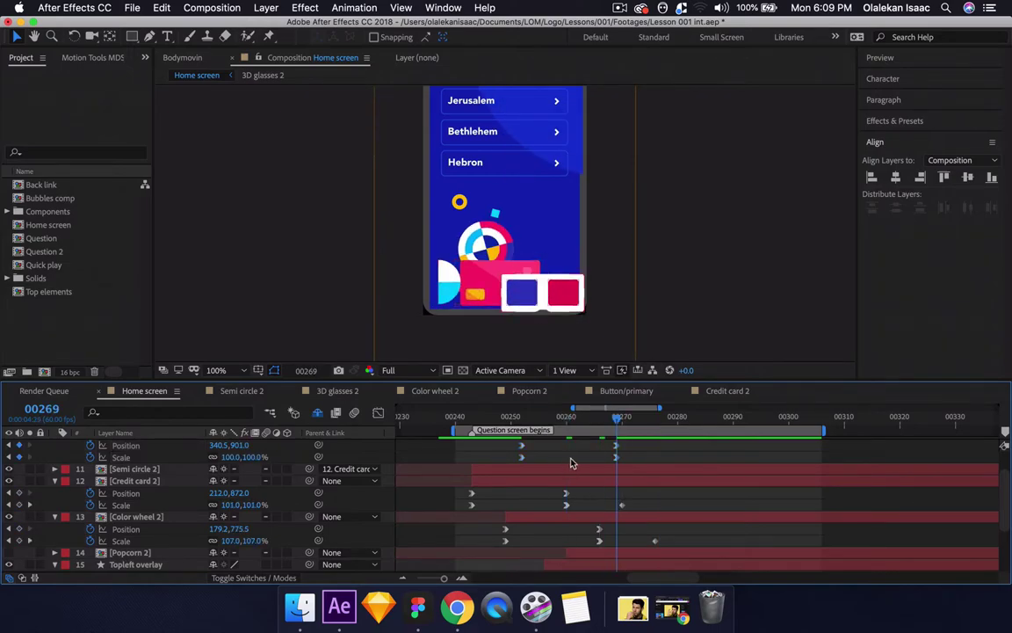
click(228, 457)
text(110)
key(Return)
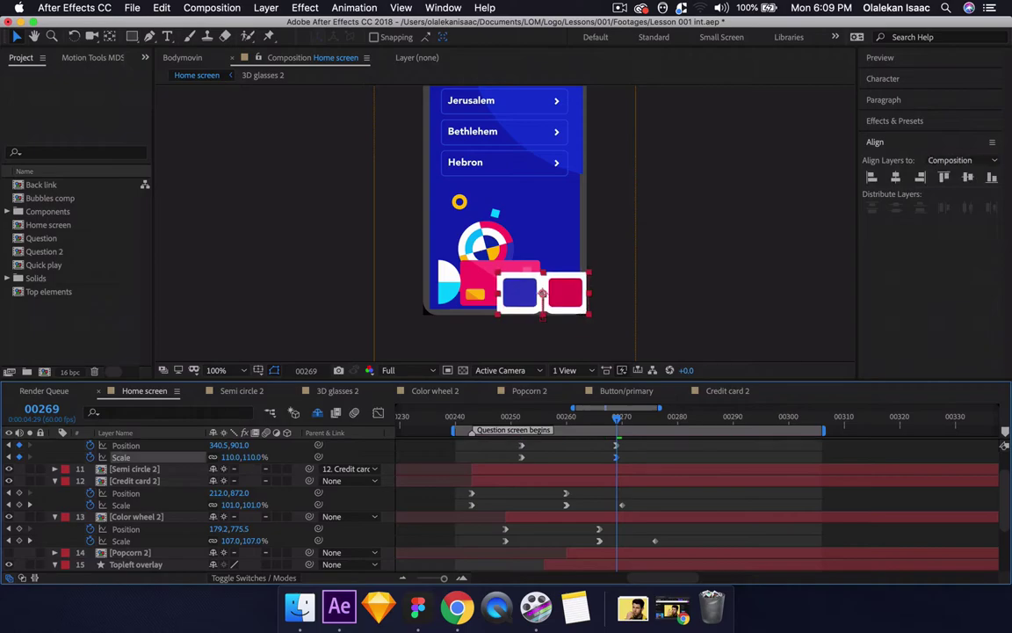
- Copy Credit card 2's Scale keyframes onto 3D glasses 2's Scale starting at frame 252 and preview the animation
click(180, 506)
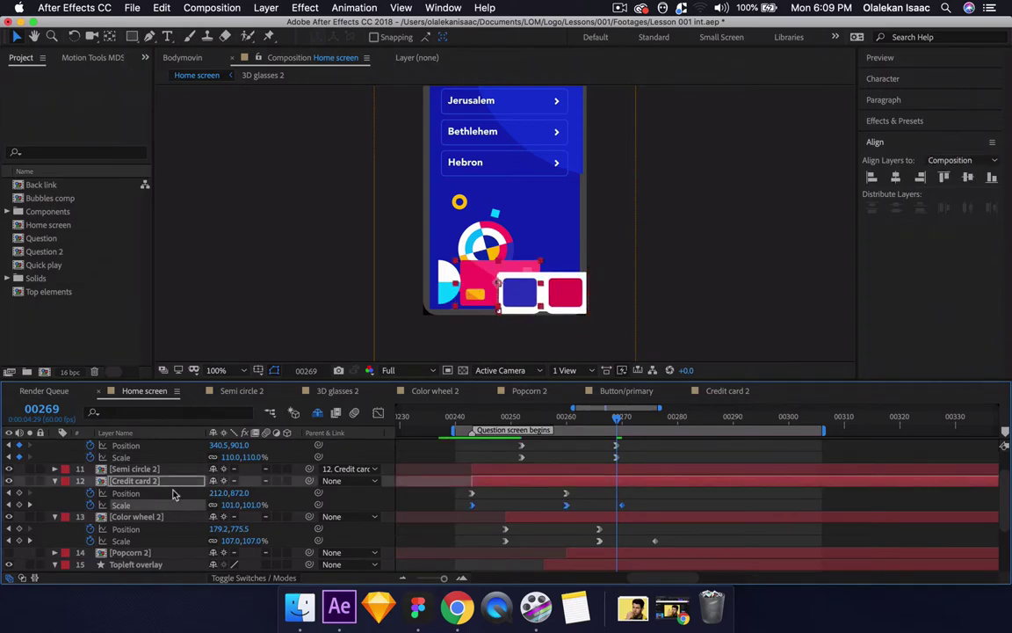
click(154, 457)
key(Page_Up)
key(Page_Up)
key(Page_Up)
key(j)
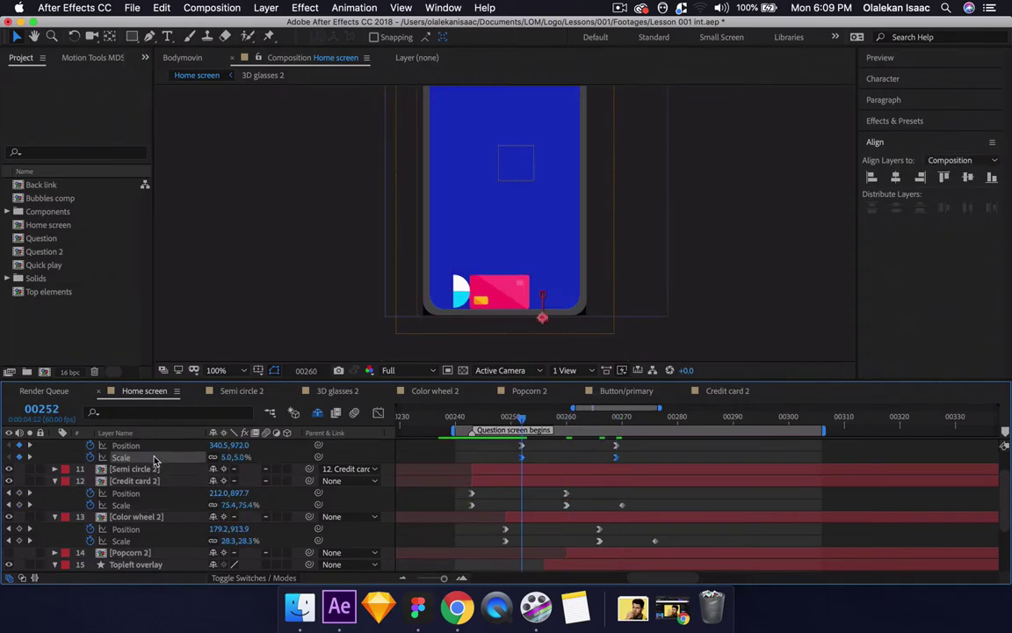
key(space)
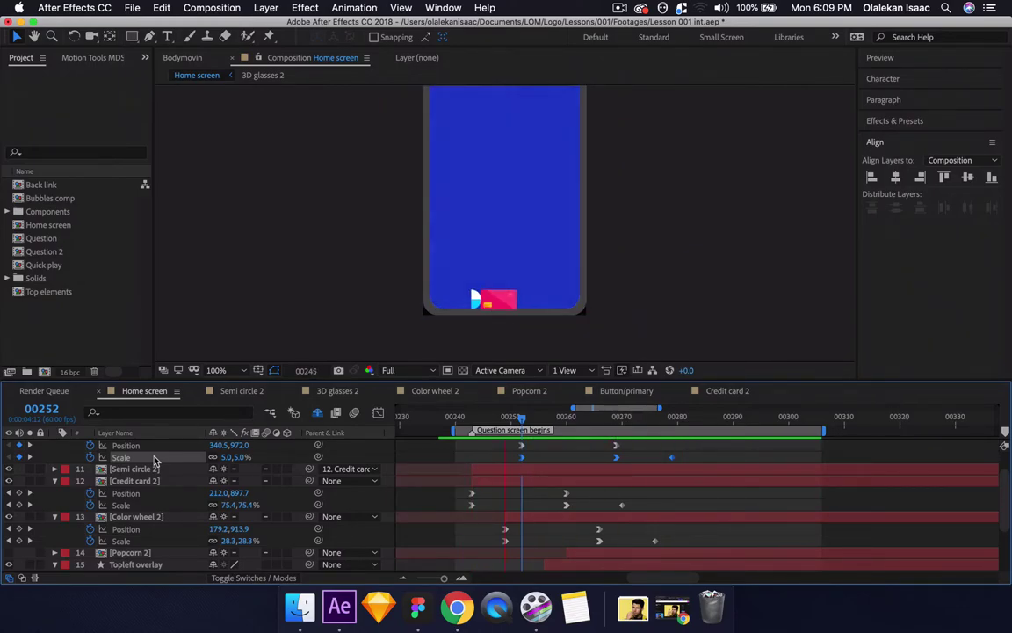
key(space)
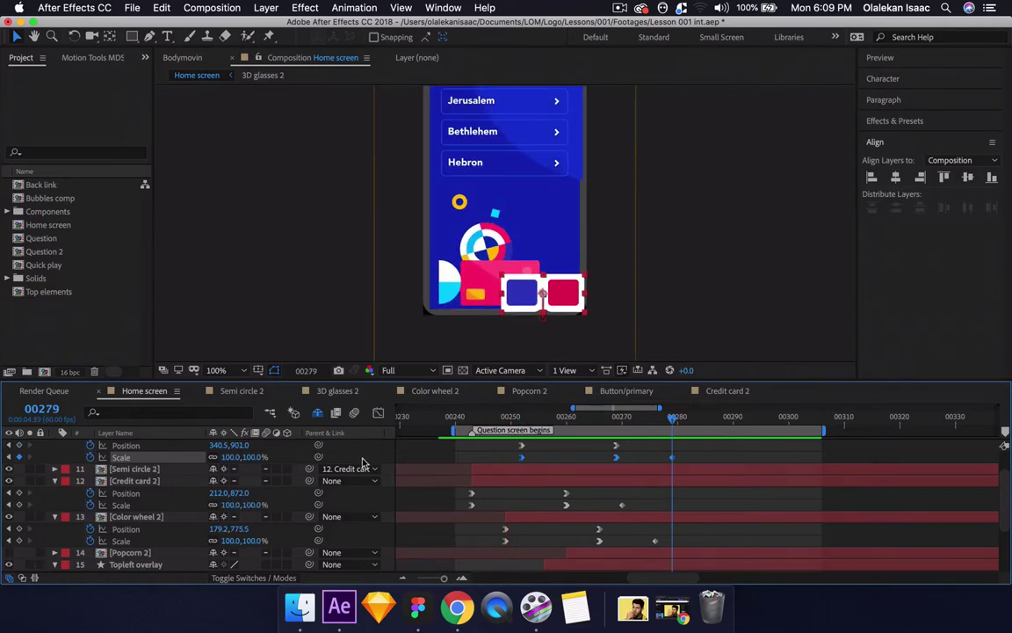
- Make the Popcorn 2 layer visible and shift it to start at frame 243
scroll(527, 523, up, 2)
scroll(529, 521, down, 4)
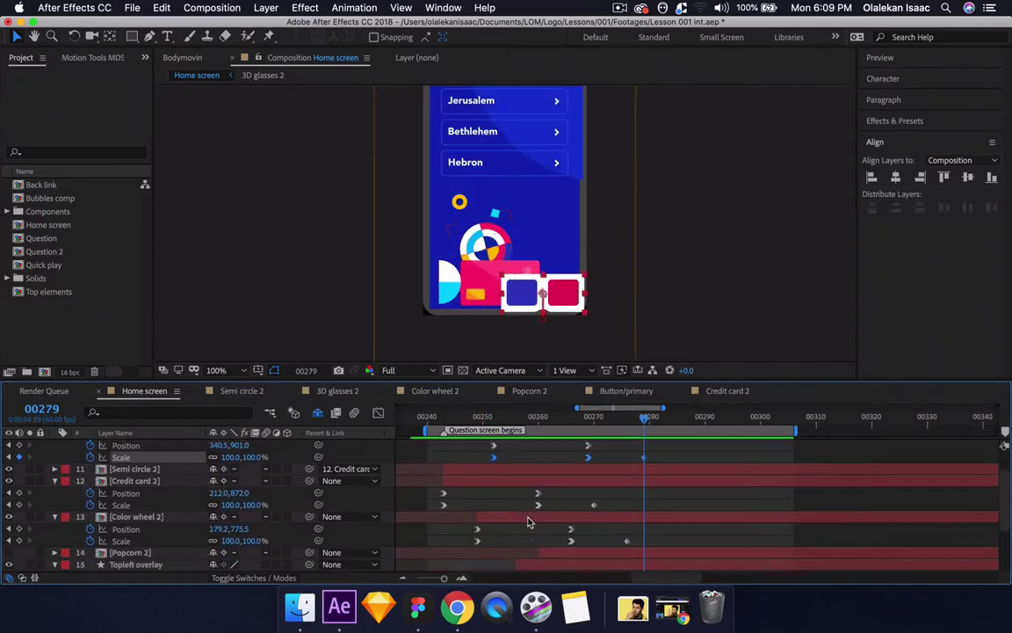
click(8, 528)
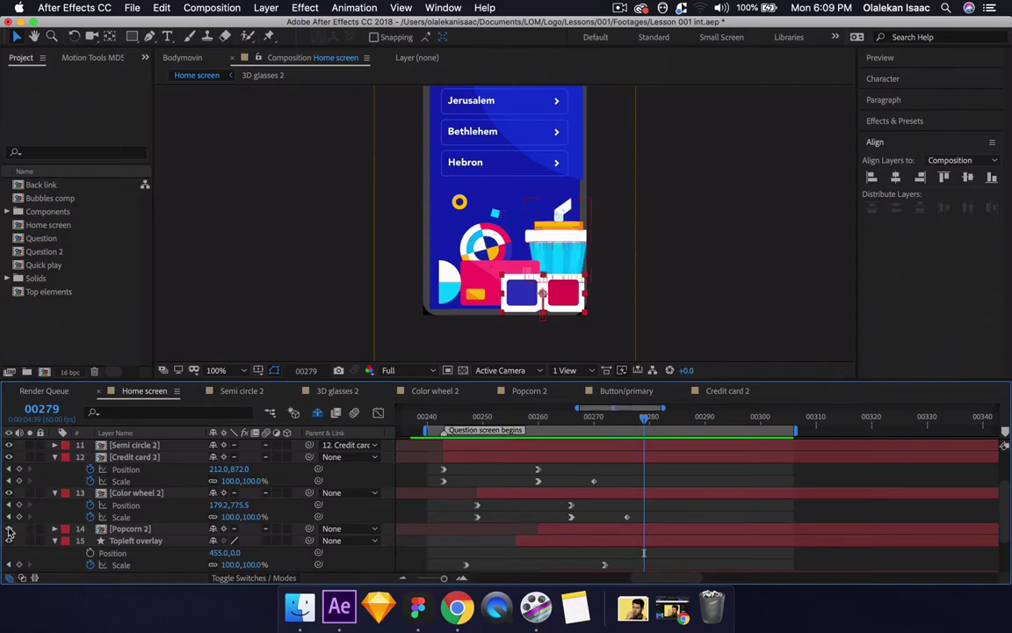
drag(573, 532, 463, 530)
key(space)
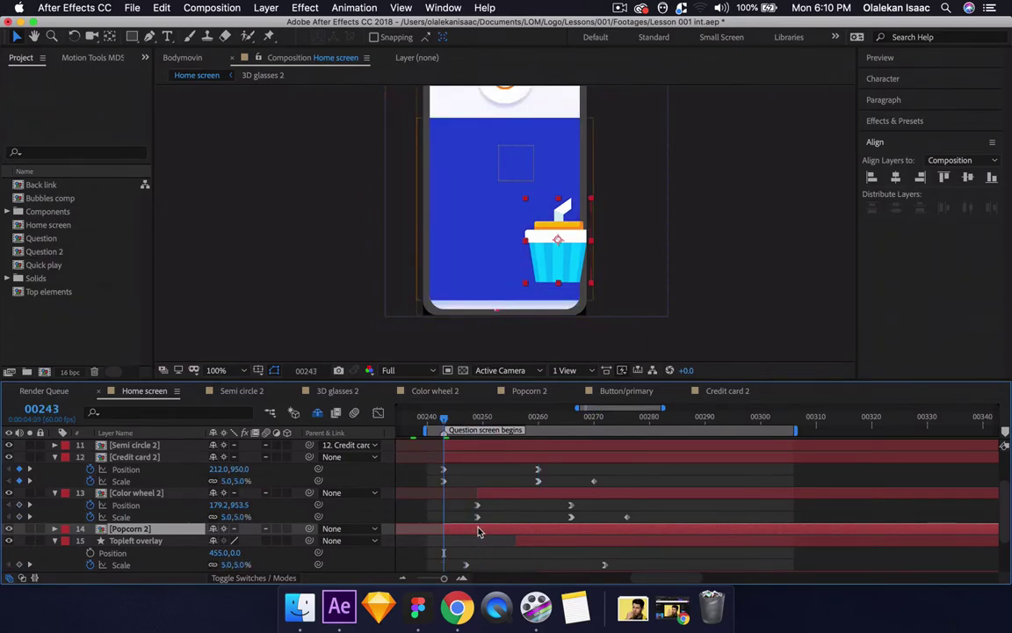
- Add Position and Scale keyframes to Popcorn 2 at frames 243 and 260
key(p)
key(shift+s)
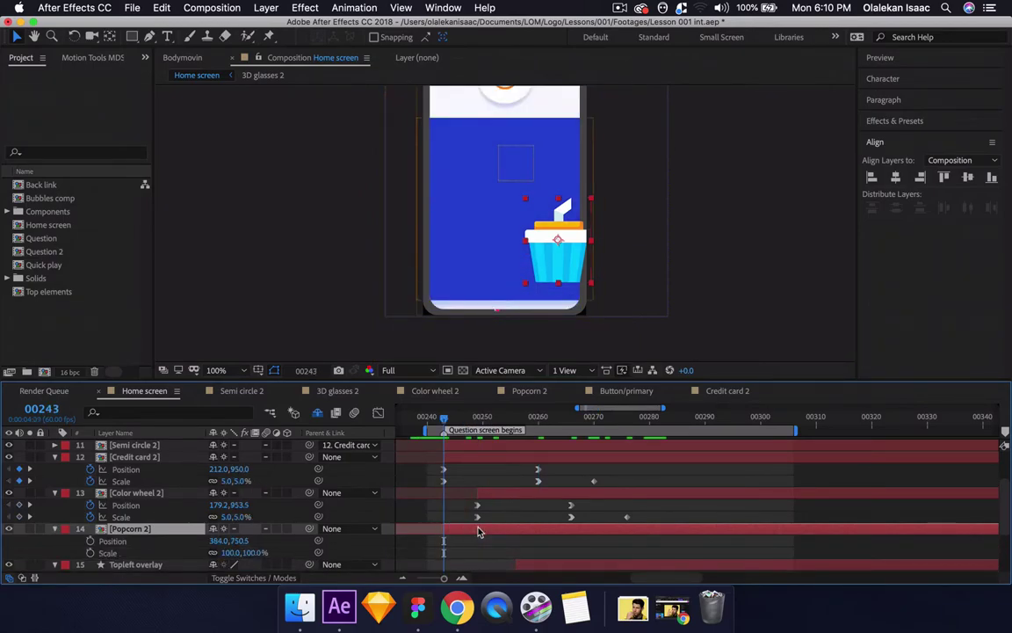
click(91, 540)
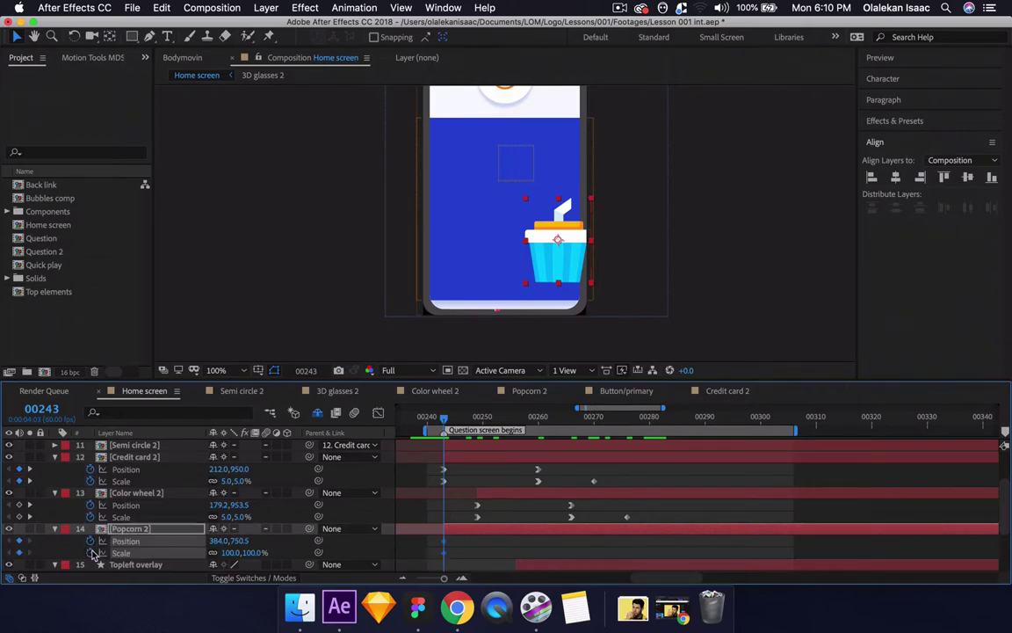
click(90, 552)
key(k)
key(k)
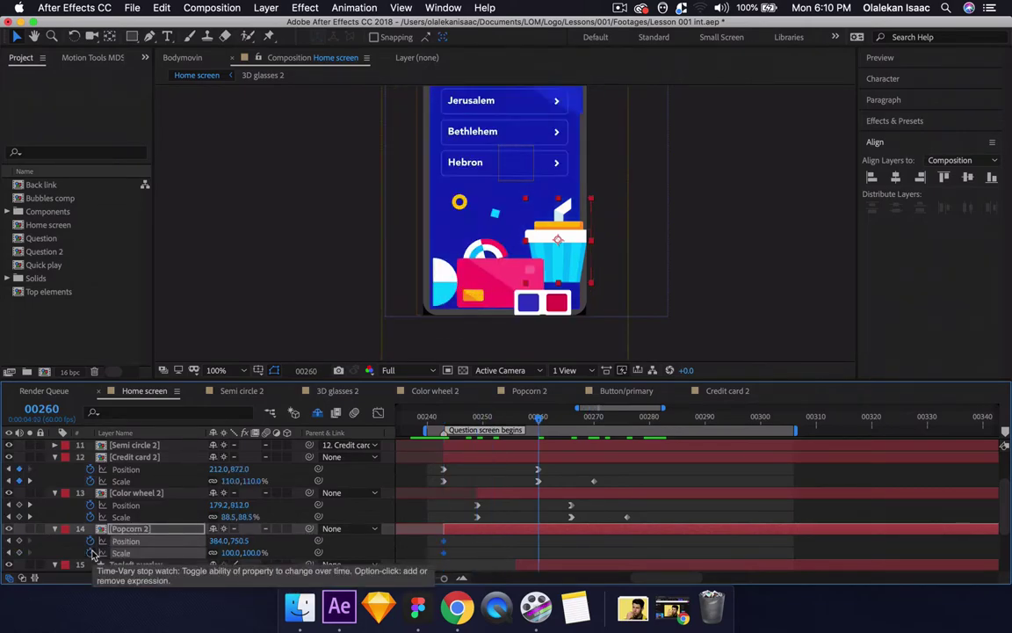
click(20, 541)
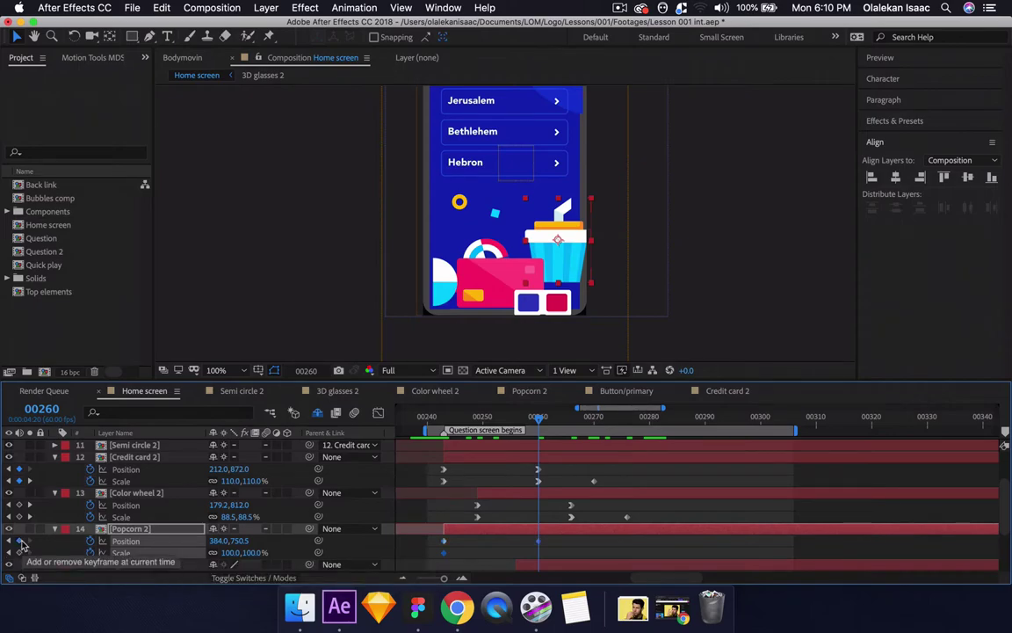
click(20, 552)
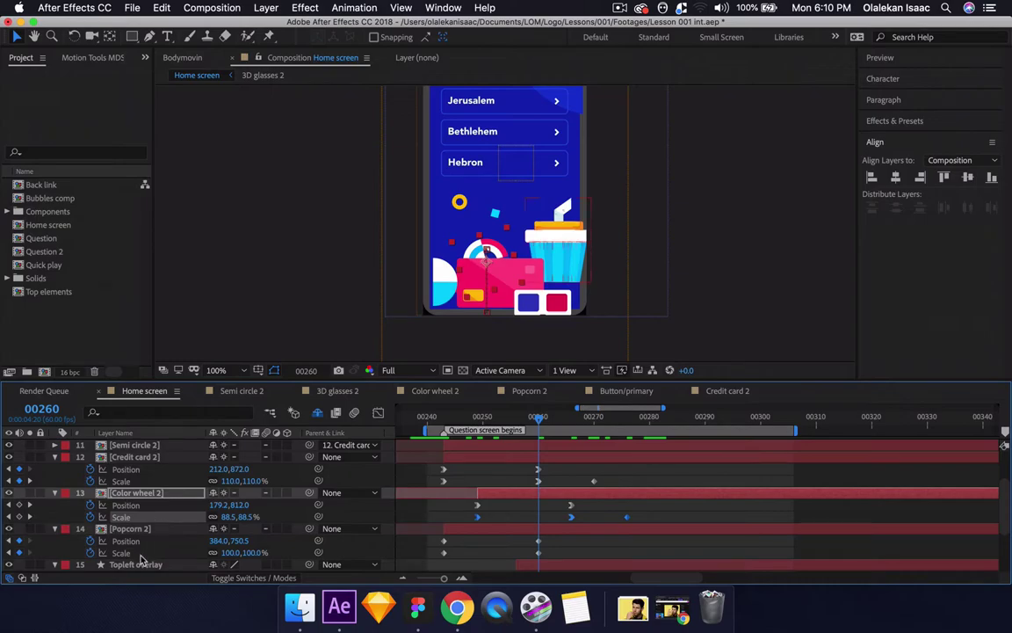
- Copy Color wheel 2's Scale keyframes onto Popcorn 2's Scale starting at frame 243
key(j)
key(j)
key(j)
key(j)
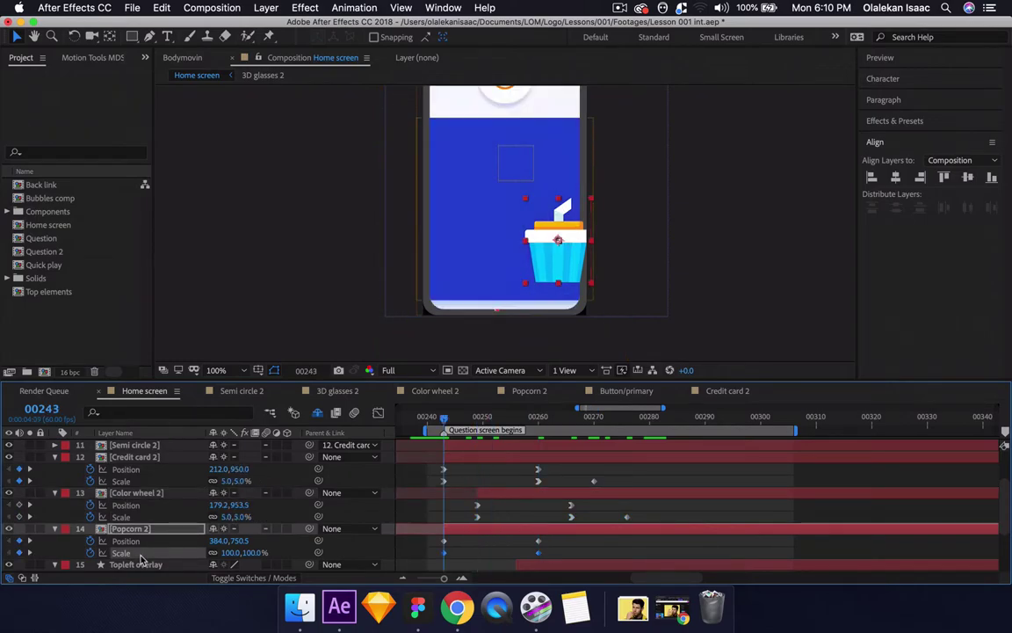
key(super+v)
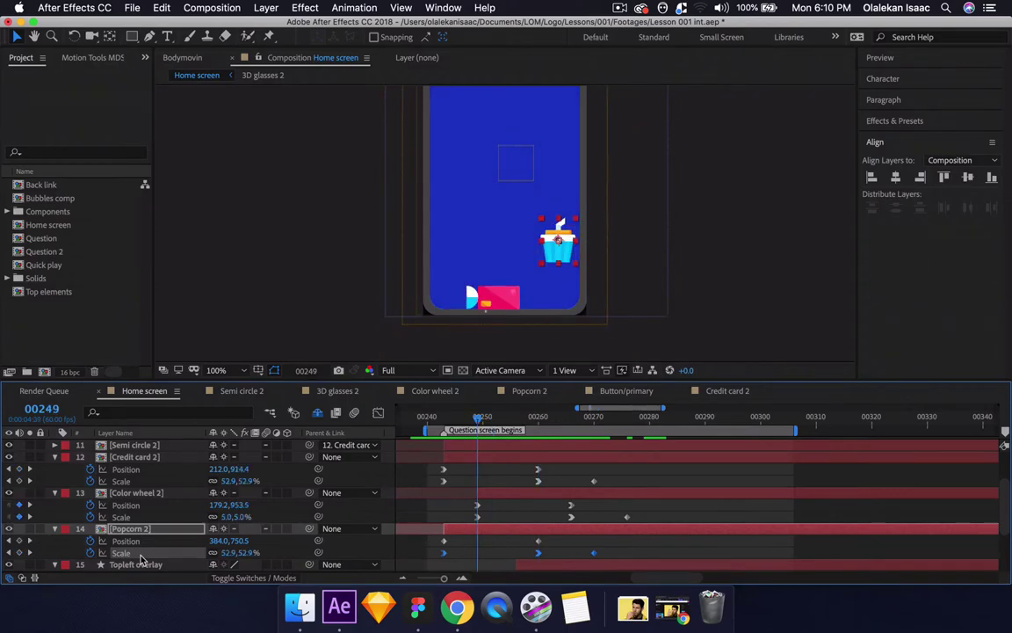
- Set Popcorn 2's vertical Position to about 971.5 at frame 243 and preview its entrance
click(271, 544)
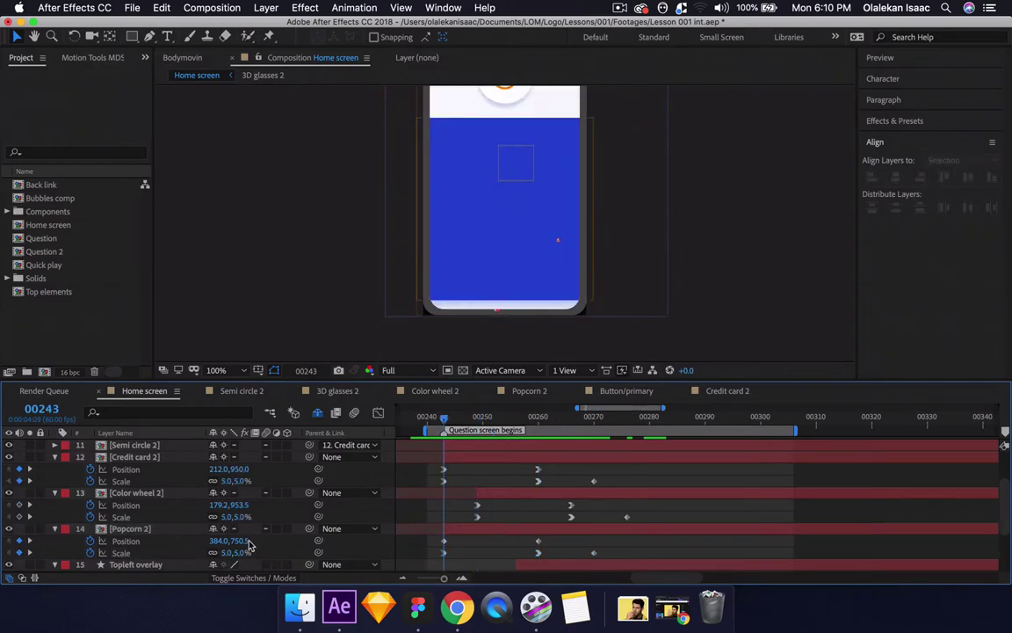
drag(248, 546, 342, 546)
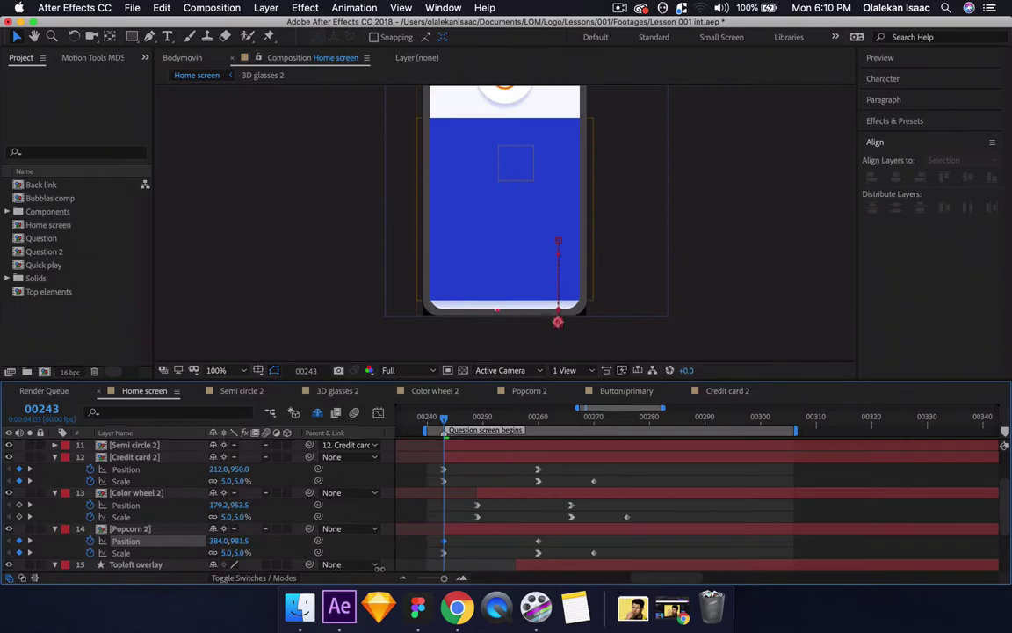
key(space)
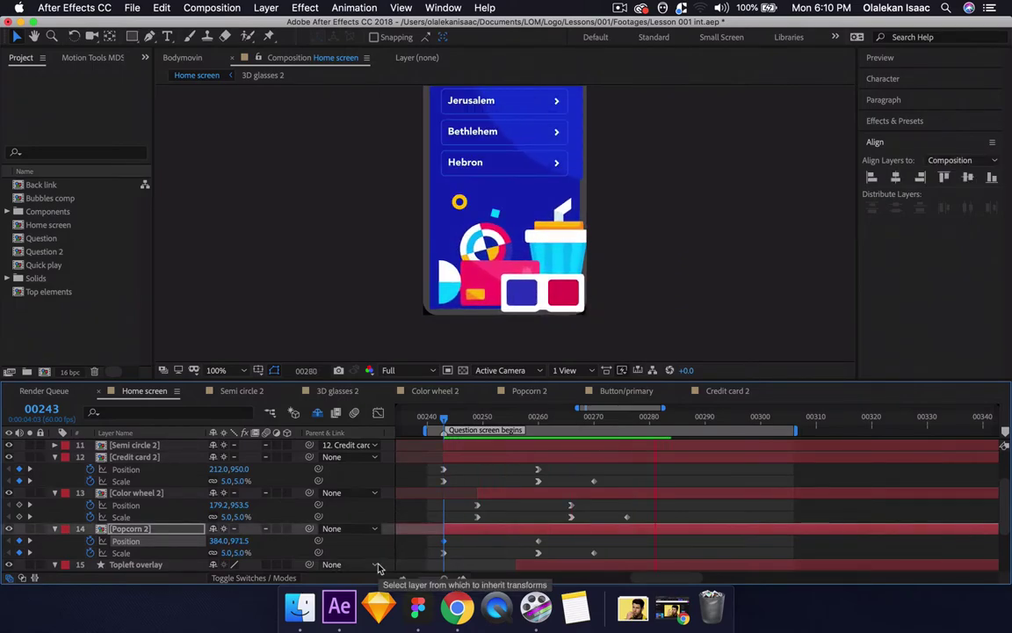
key(space)
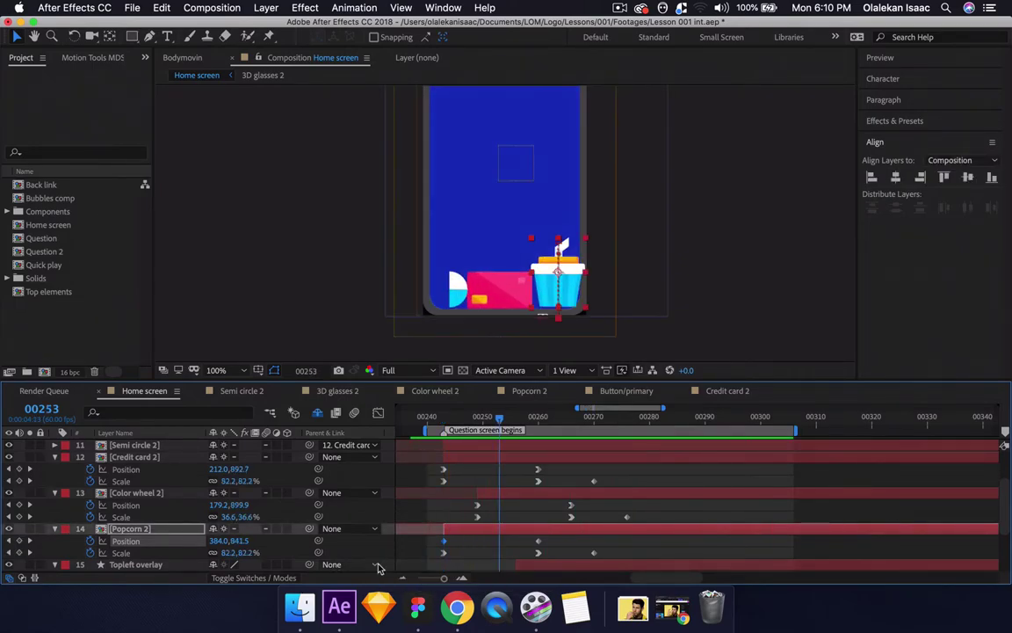
- Extend all layers inside the Popcorn 2 composition to the composition's end, then return to the Home screen composition
double_click(163, 535)
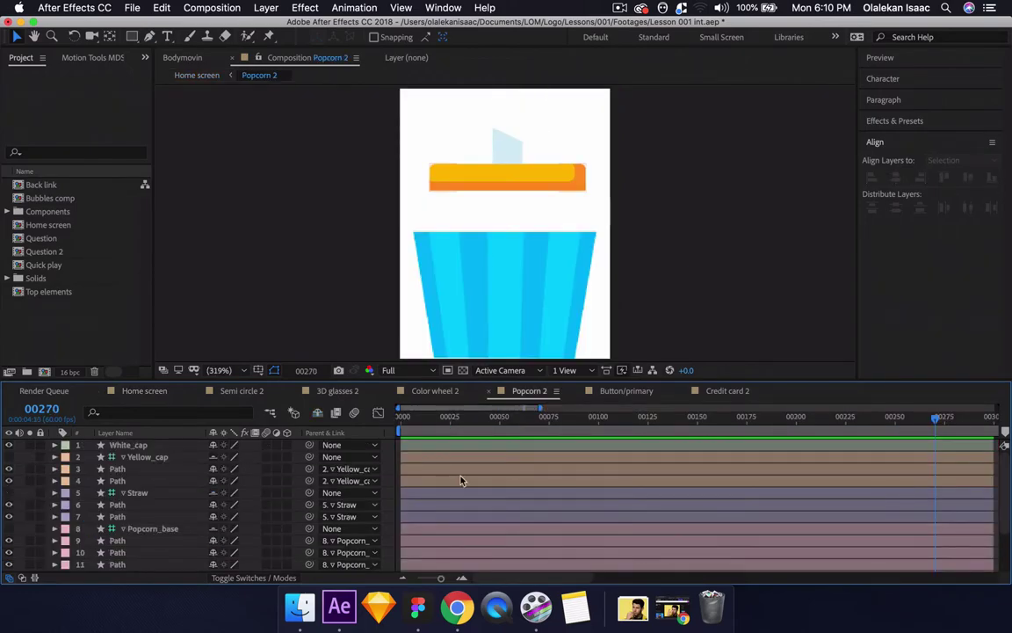
scroll(460, 480, right, 5)
scroll(460, 479, left, 10)
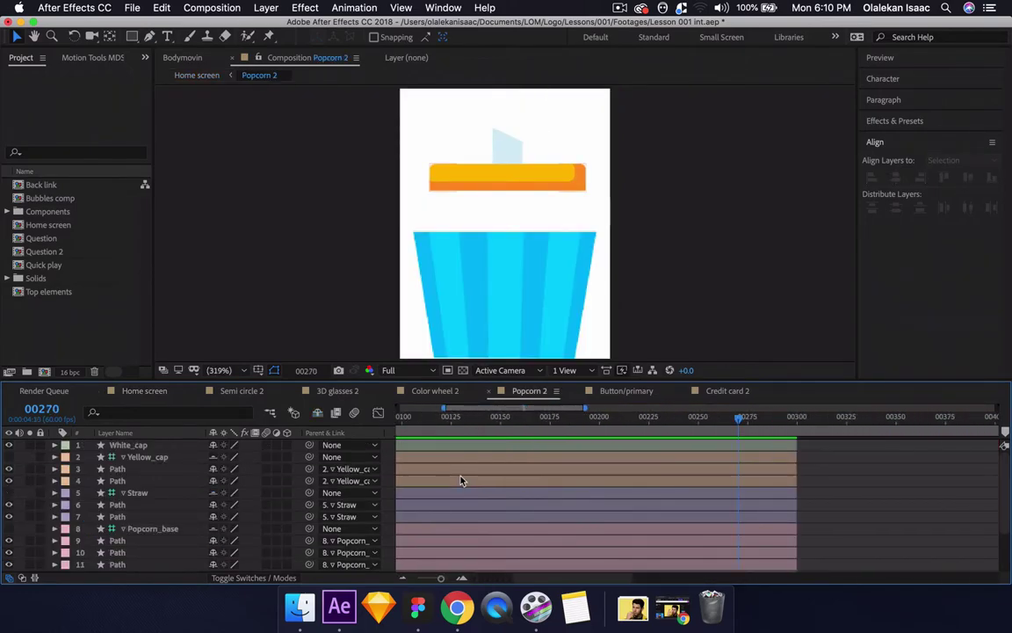
key(super+a)
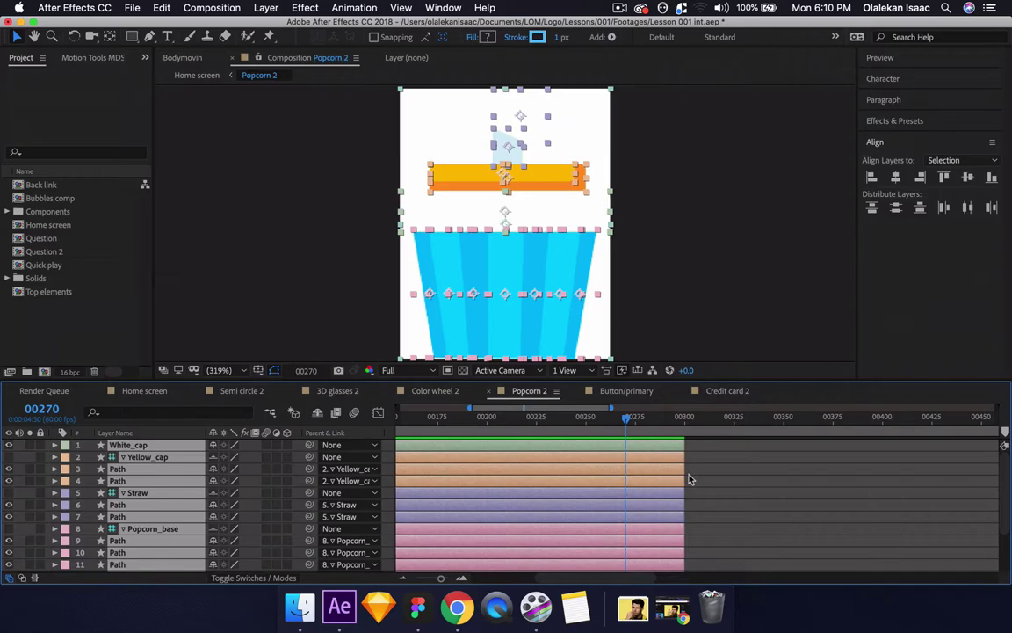
drag(682, 473, 1007, 471)
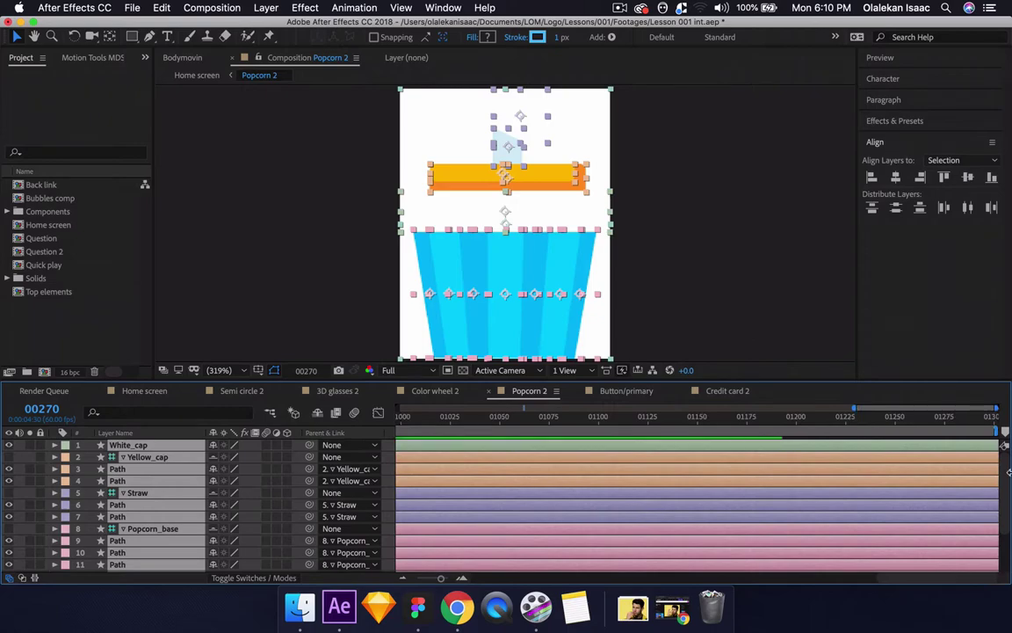
click(184, 387)
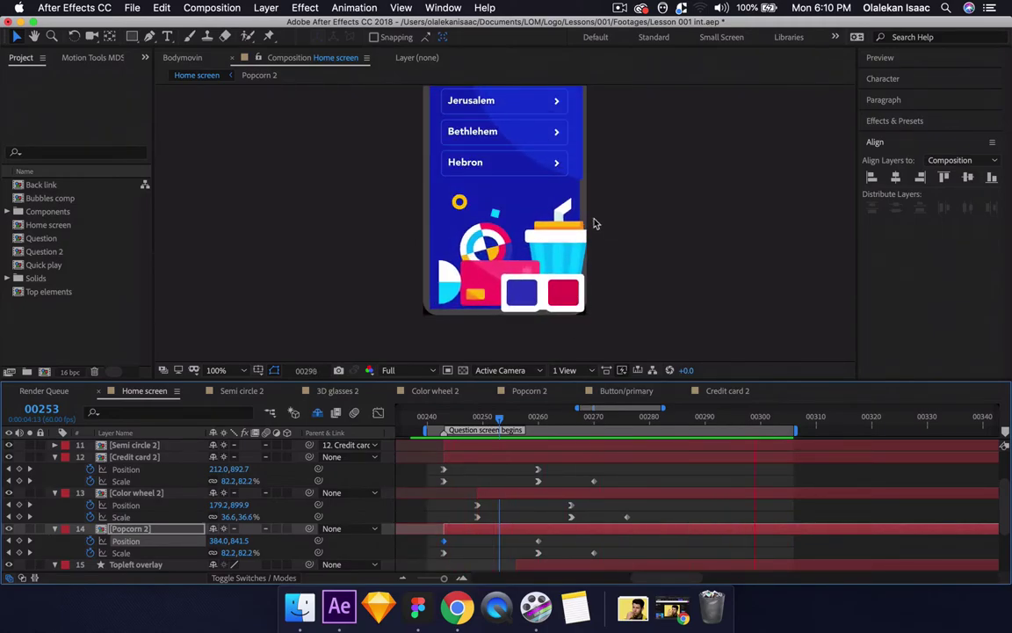
- Preview the question screen's entrance animation at full-screen and close-up views
key(comma)
key(comma)
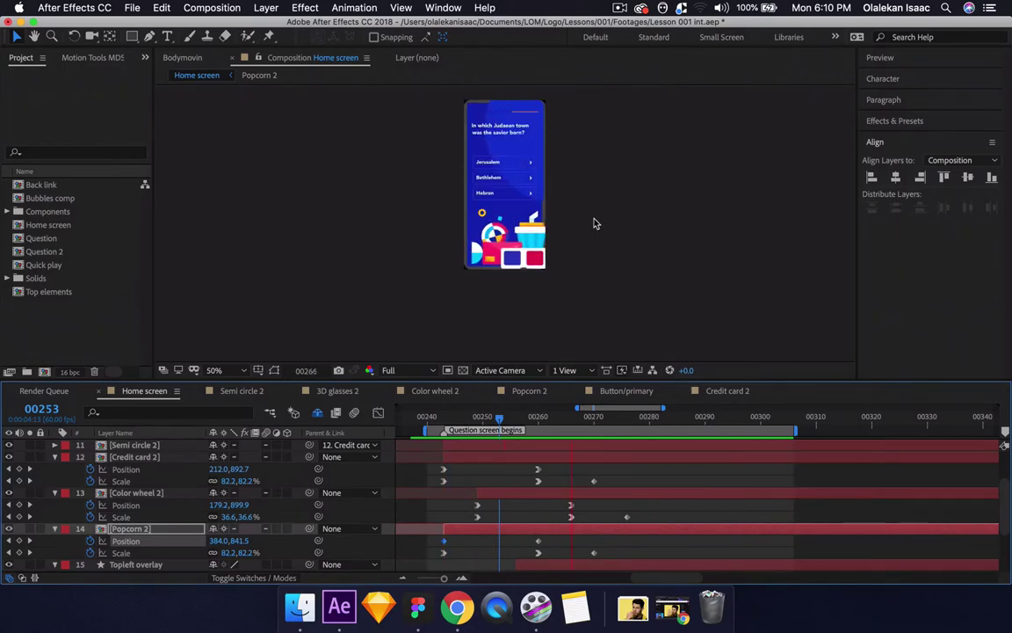
key(period)
key(period)
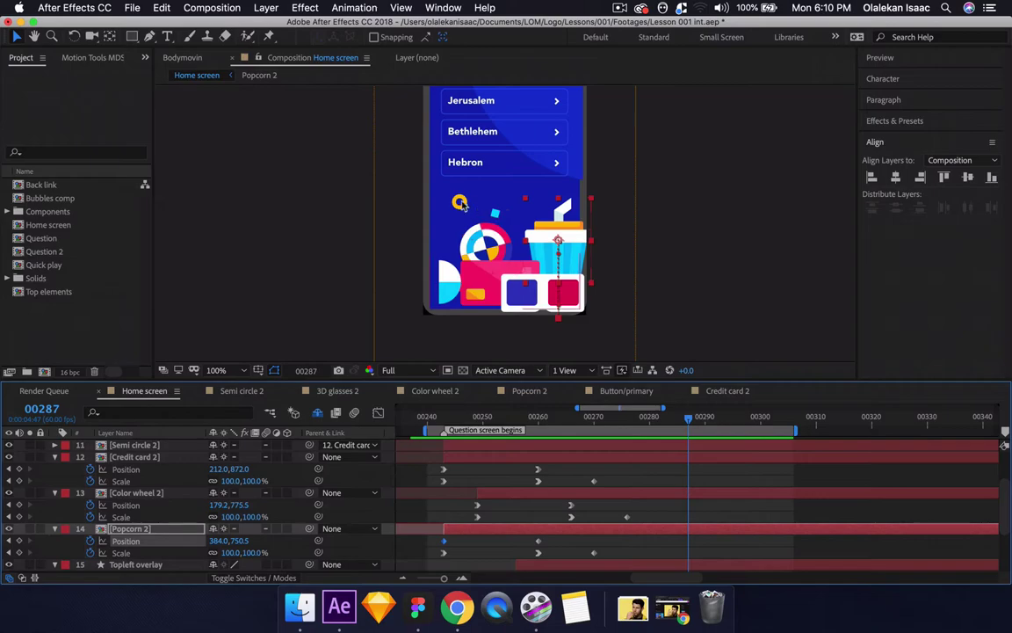
- Add Scale keyframes to the Diamond and Ring layers at frame 260
drag(436, 418, 528, 436)
scroll(281, 487, down, 3)
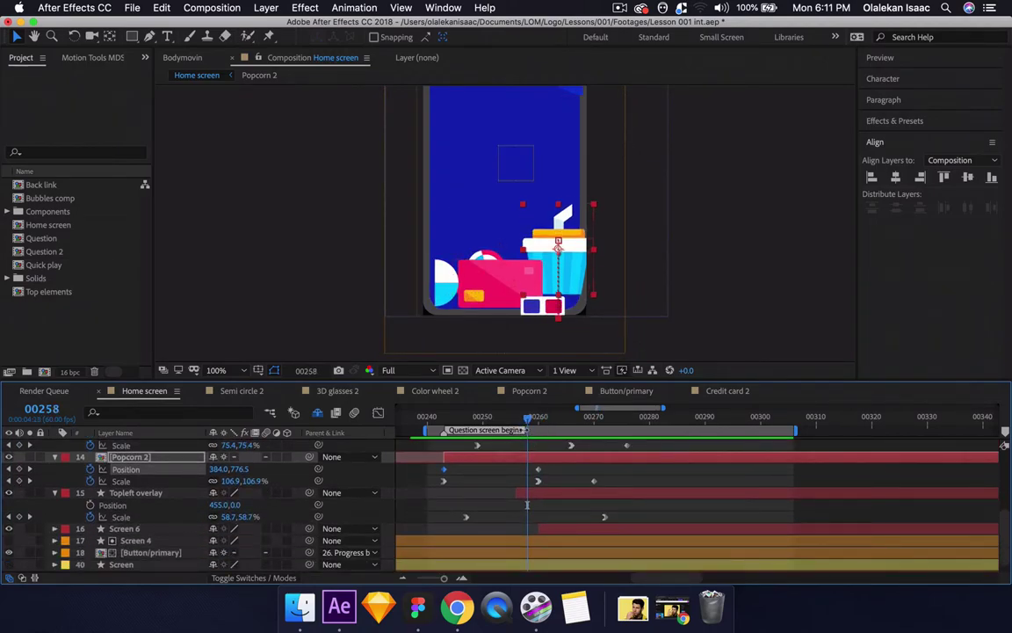
drag(527, 418, 539, 428)
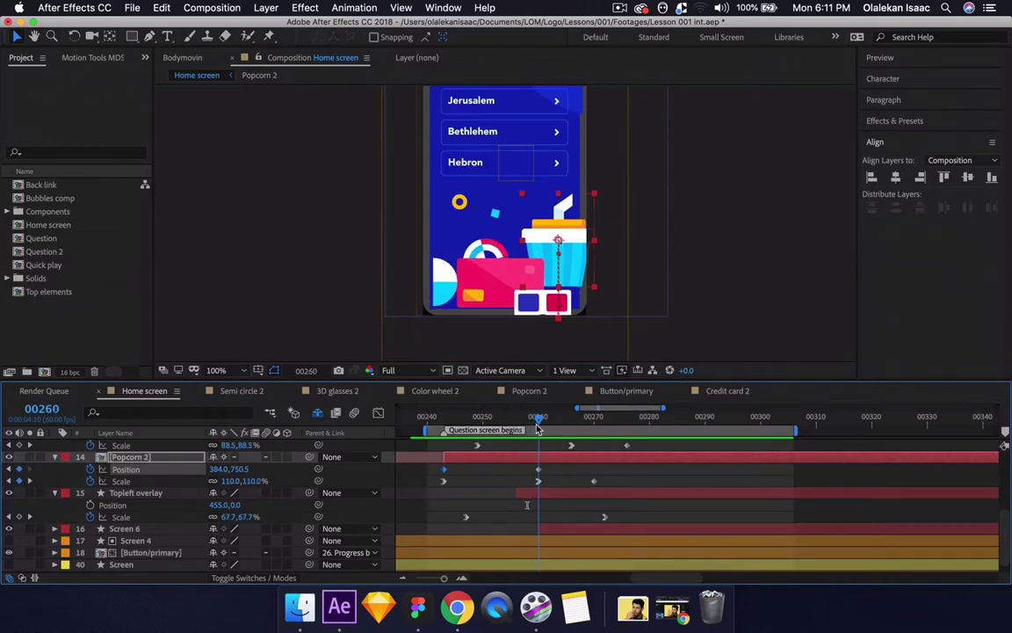
scroll(180, 519, up, 5)
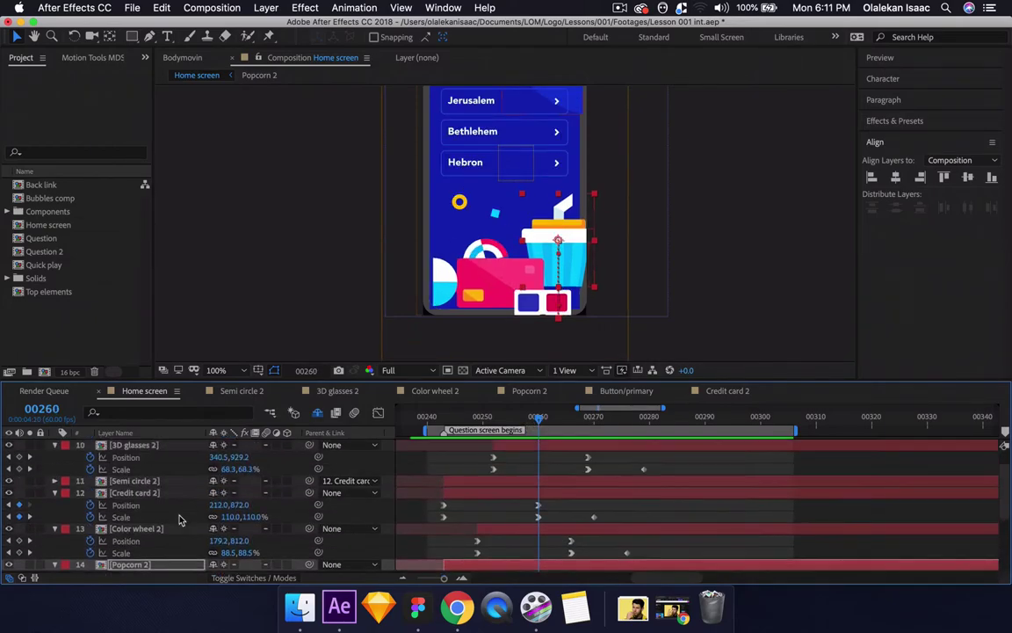
click(129, 457)
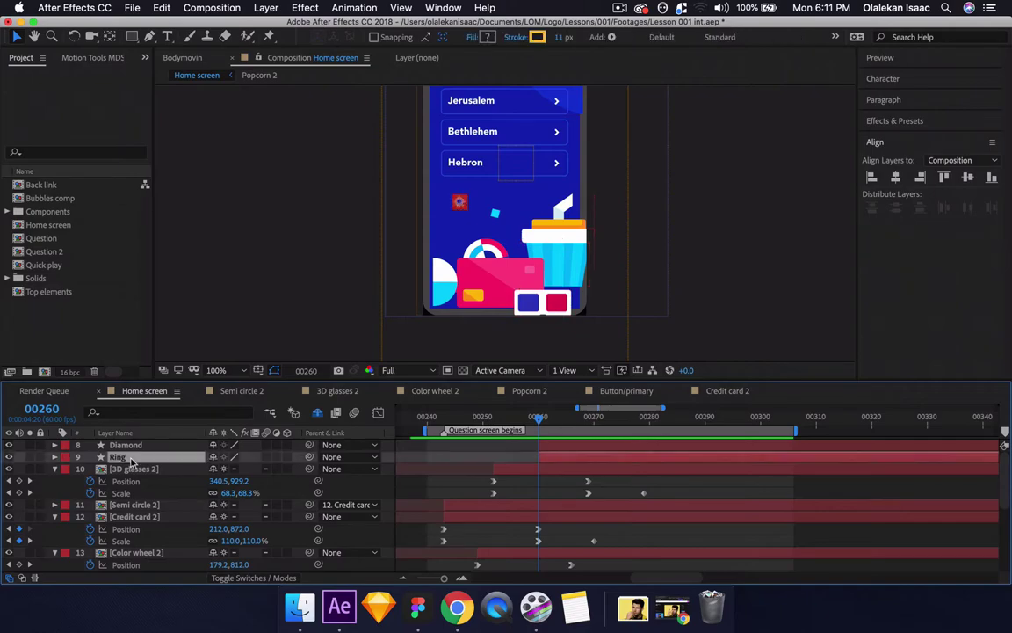
shift+click(133, 447)
key(s)
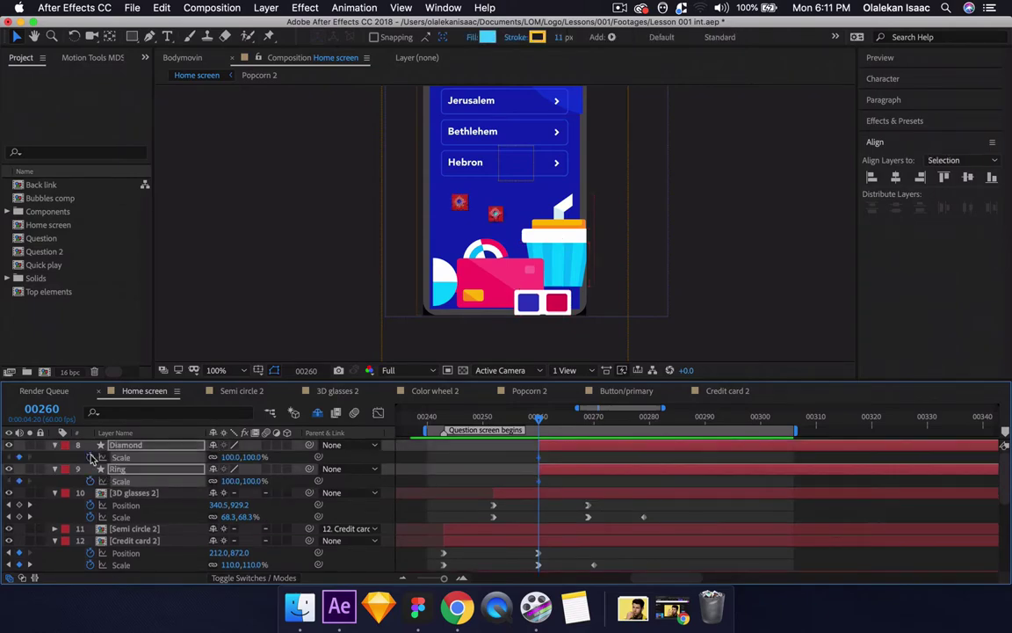
- Shift Diamond and Ring to start at frame 252, copy 3D glasses 2's Scale keyframes onto both from that frame, and preview
click(187, 519)
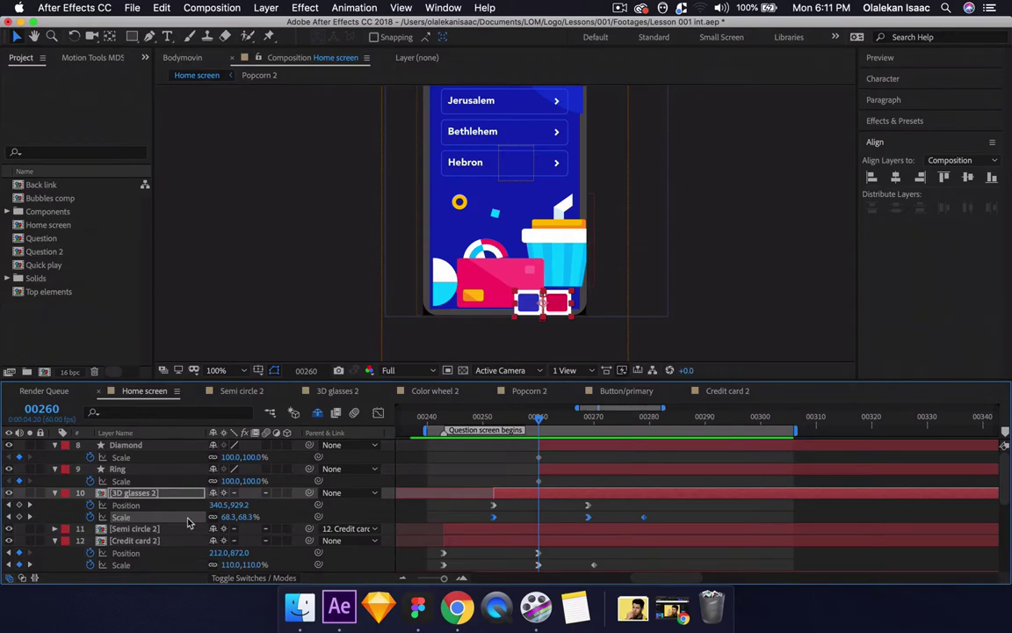
key(j)
click(159, 458)
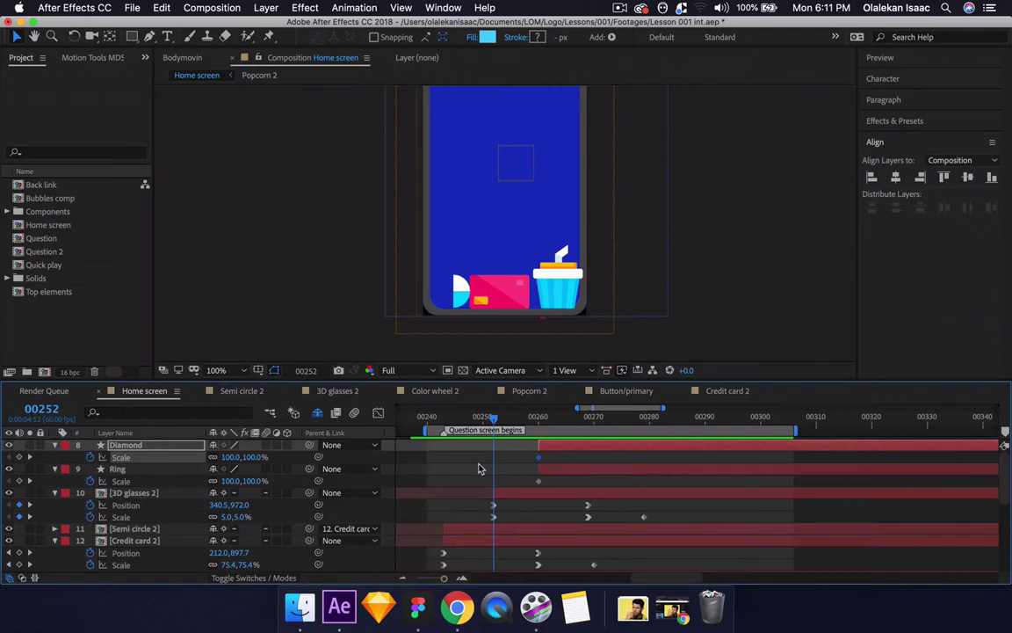
drag(542, 473, 498, 471)
key(ctrl+v)
key(space)
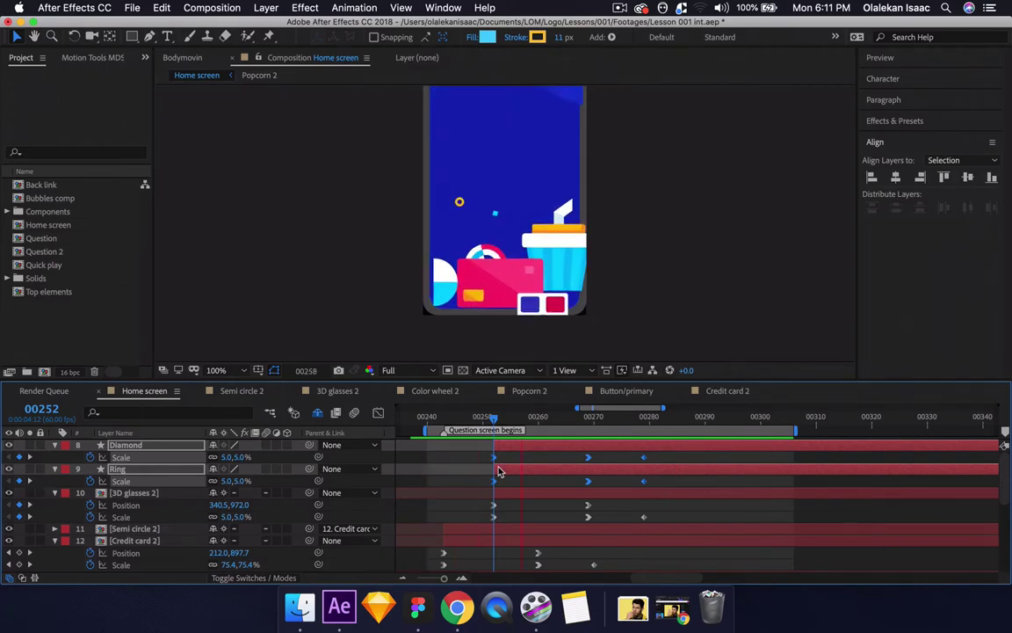
key(space)
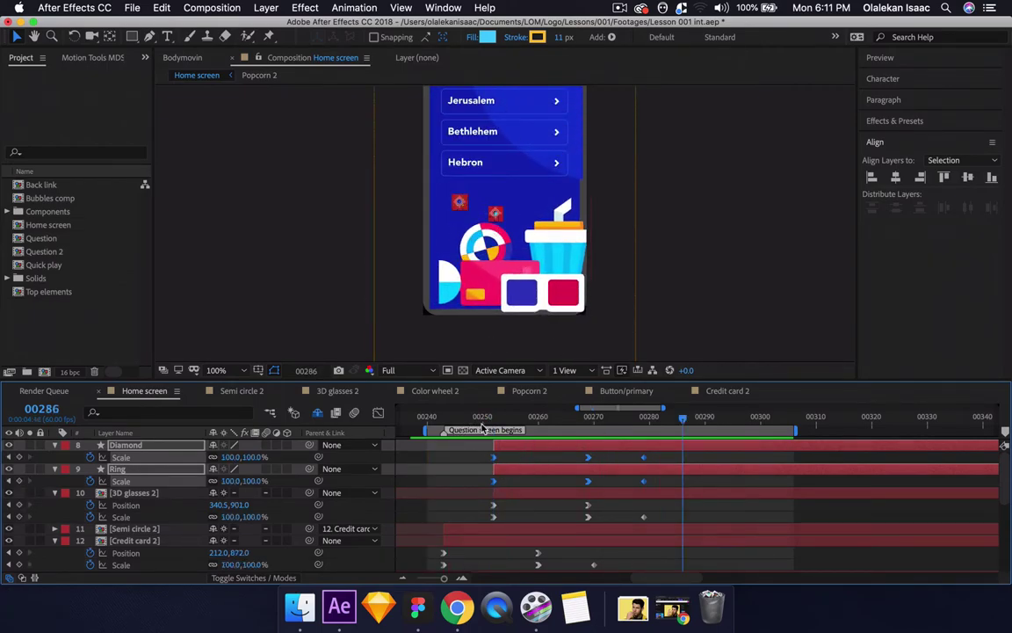
- Add a Rotation keyframe to Color wheel 2 at frame 276, where its scale-up ends
drag(691, 423, 641, 426)
click(661, 459)
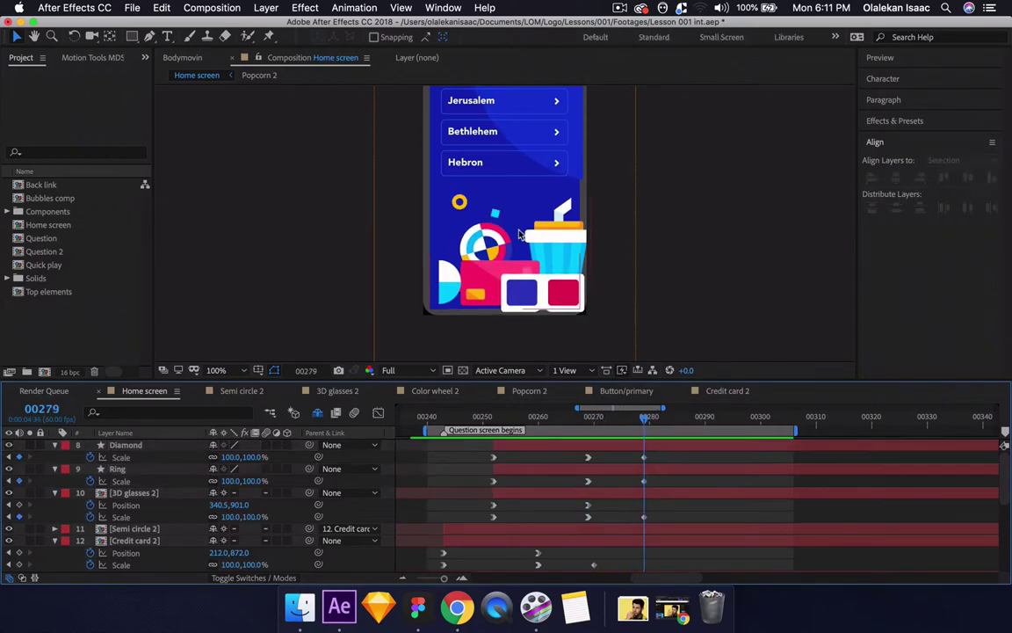
click(497, 212)
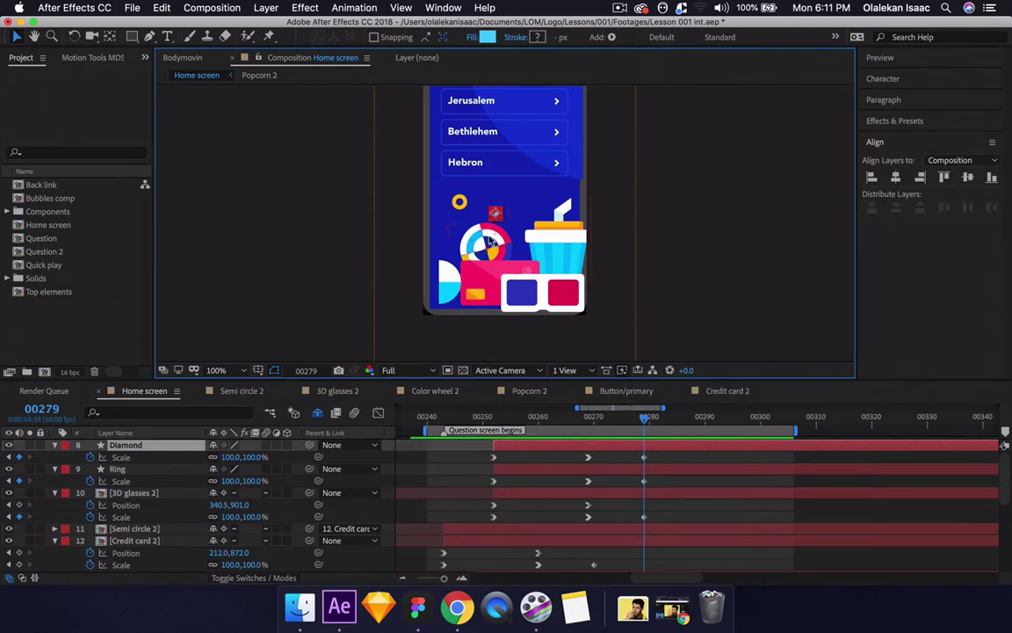
scroll(503, 527, down, 3)
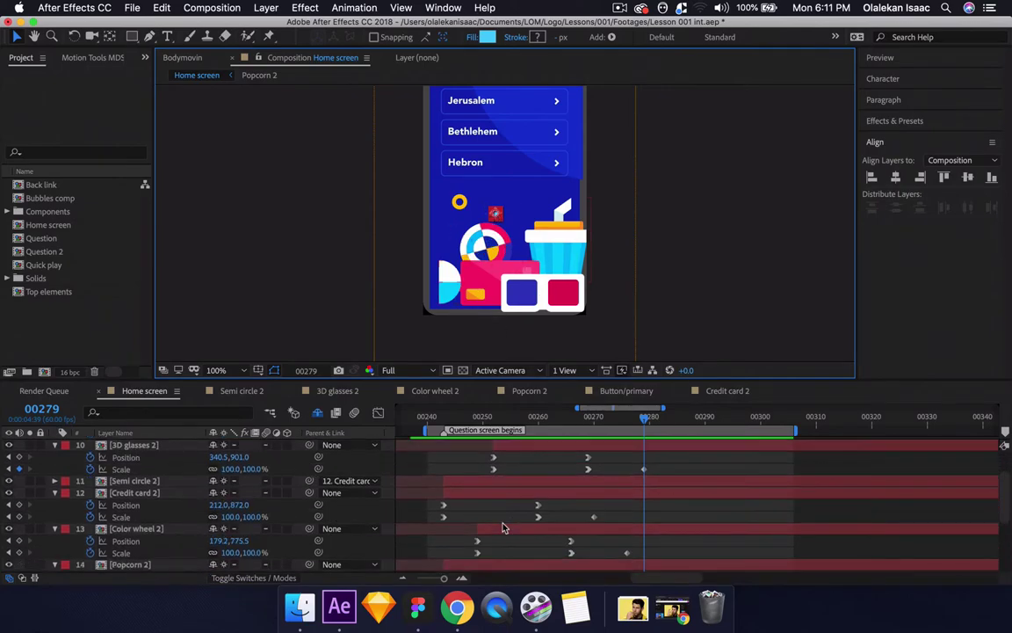
click(641, 425)
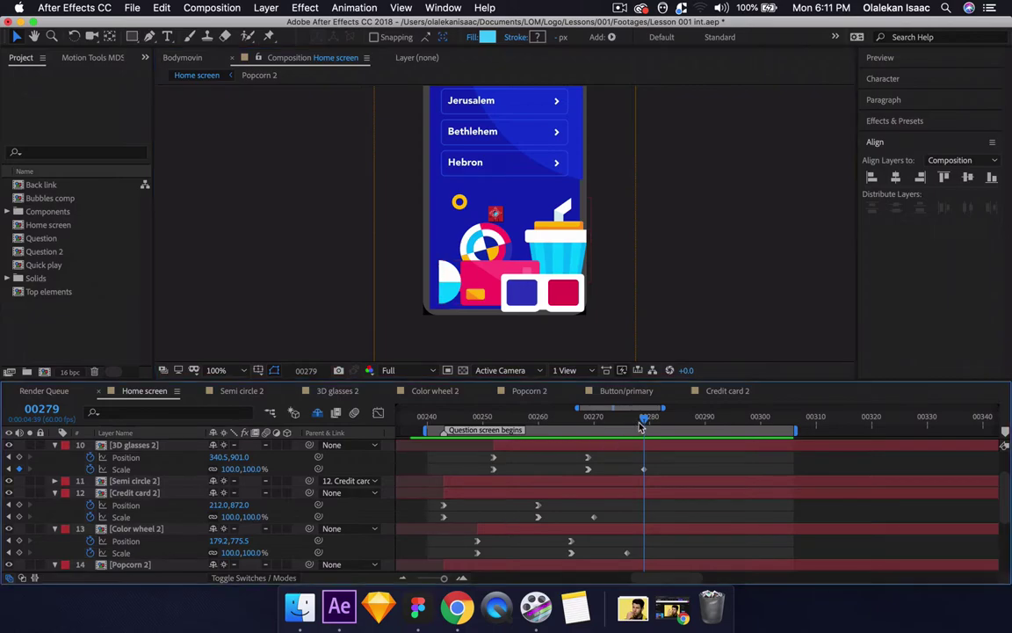
mouse_move(641, 426)
mouse_down()
mouse_move(565, 431)
mouse_move(627, 436)
mouse_up()
click(184, 517)
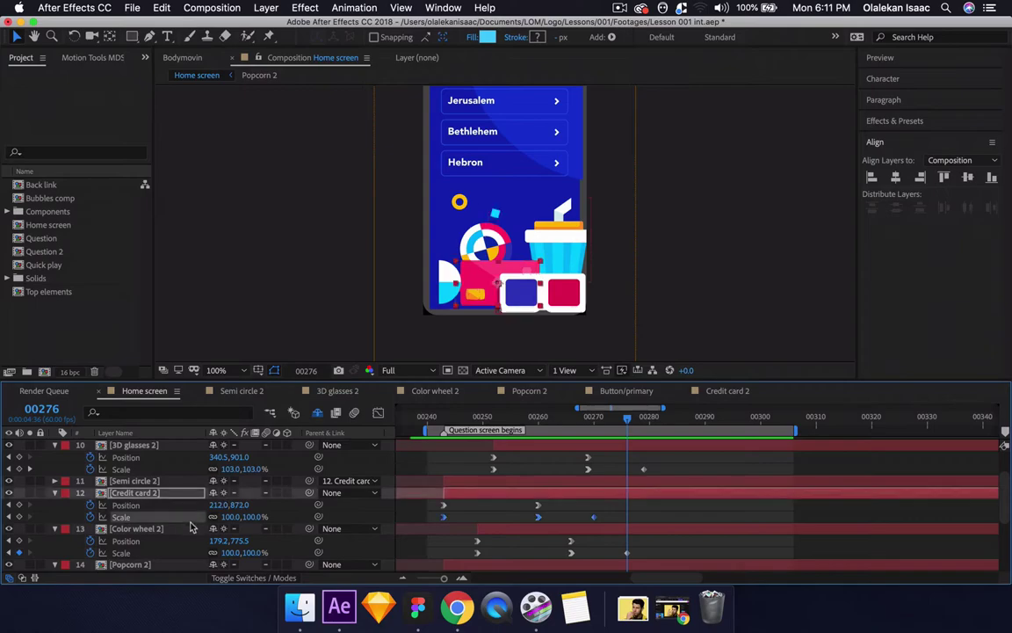
click(192, 527)
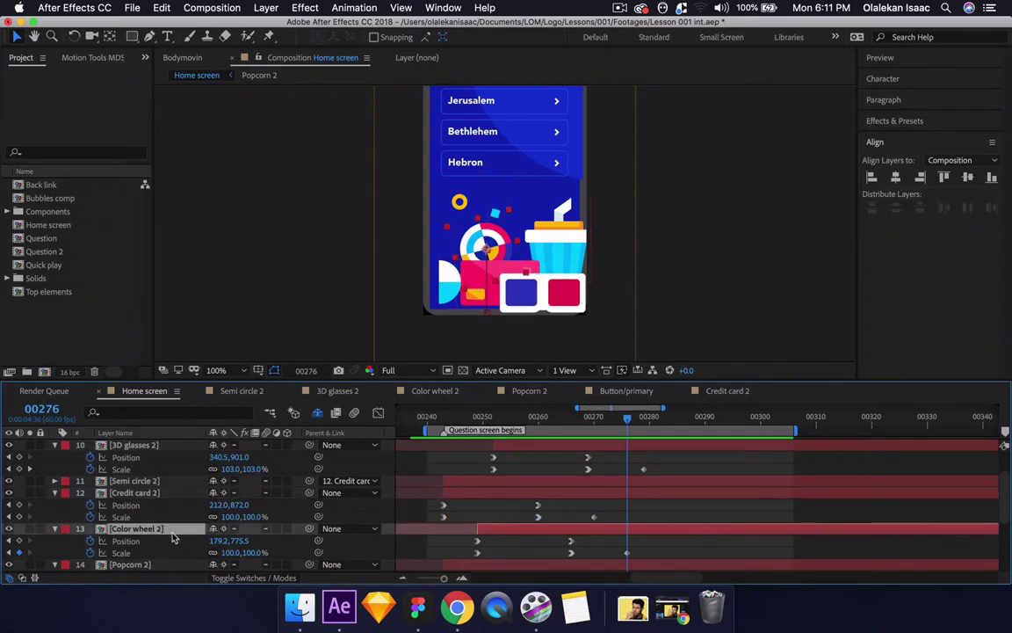
key(shift+r)
scroll(169, 540, down, 1)
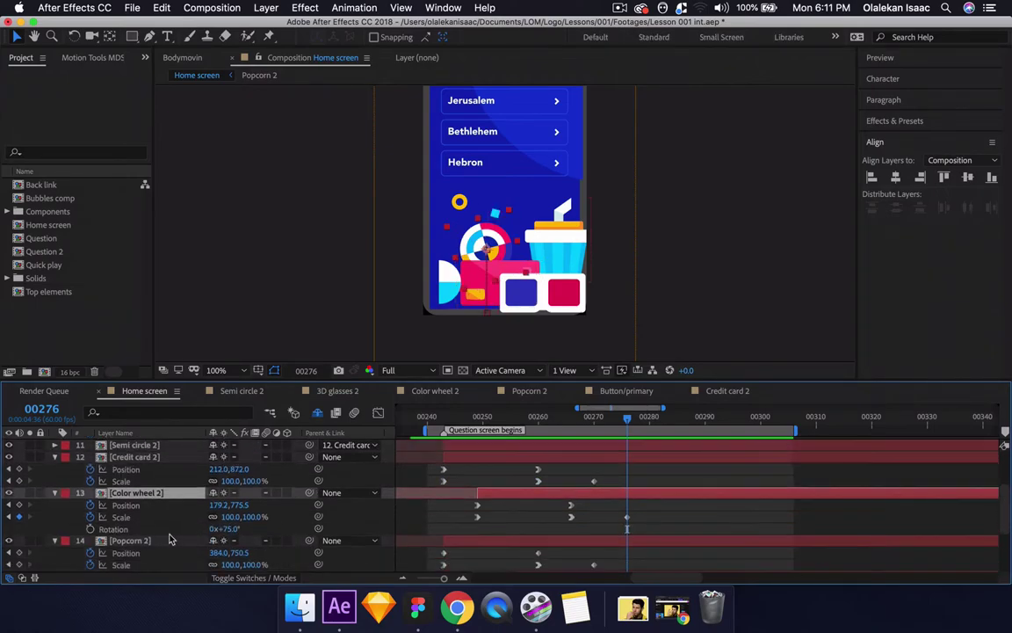
click(90, 529)
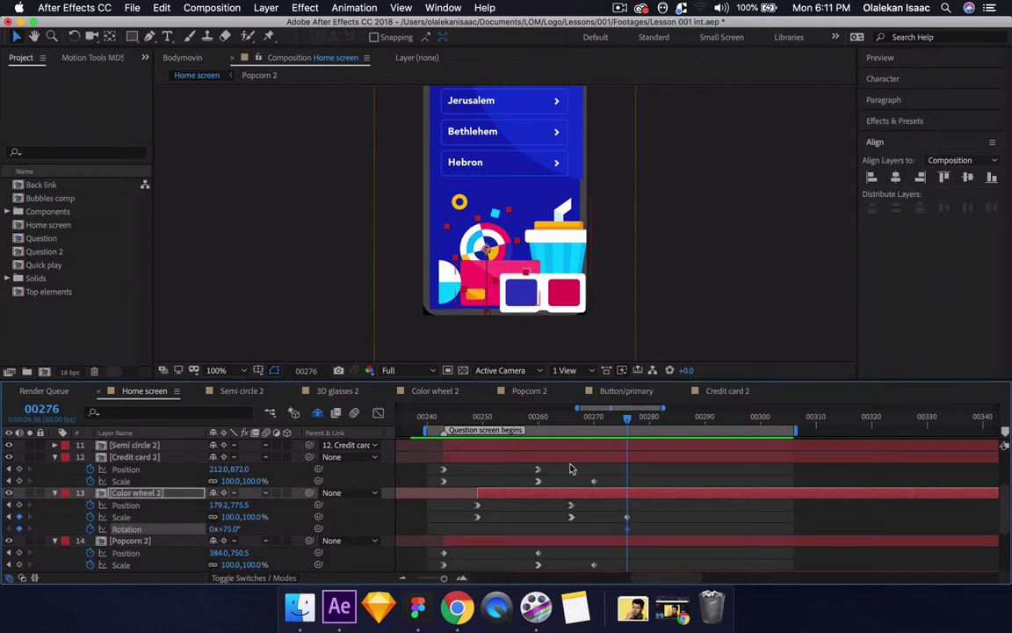
- Extend all layers inside the Color wheel 2 composition past frame 376, and set Color wheel 2's Rotation to -54° at frame 376 in Home screen
click(42, 409)
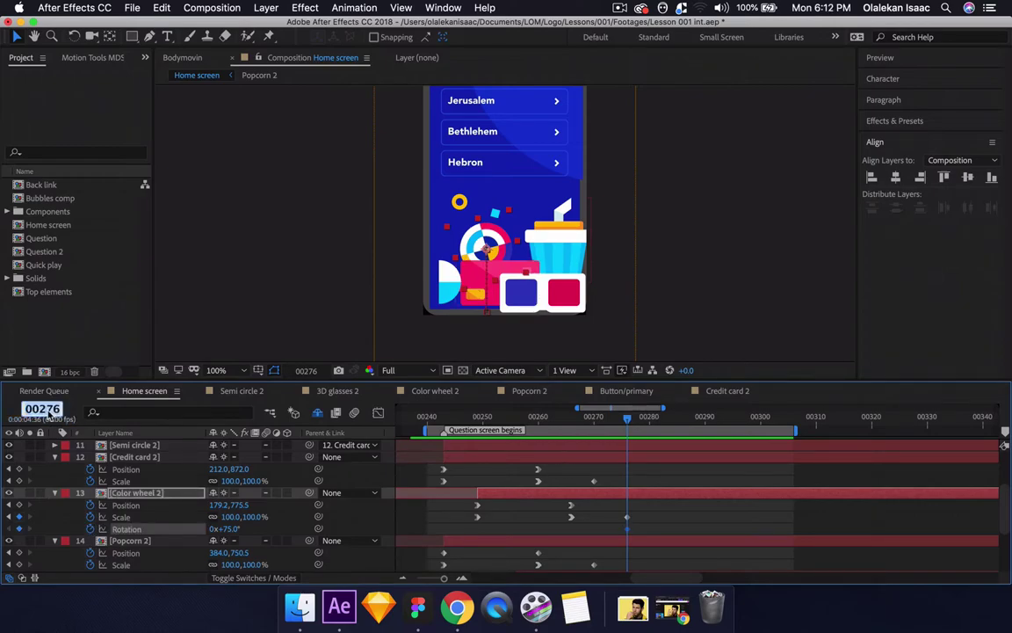
text(376)
key(Return)
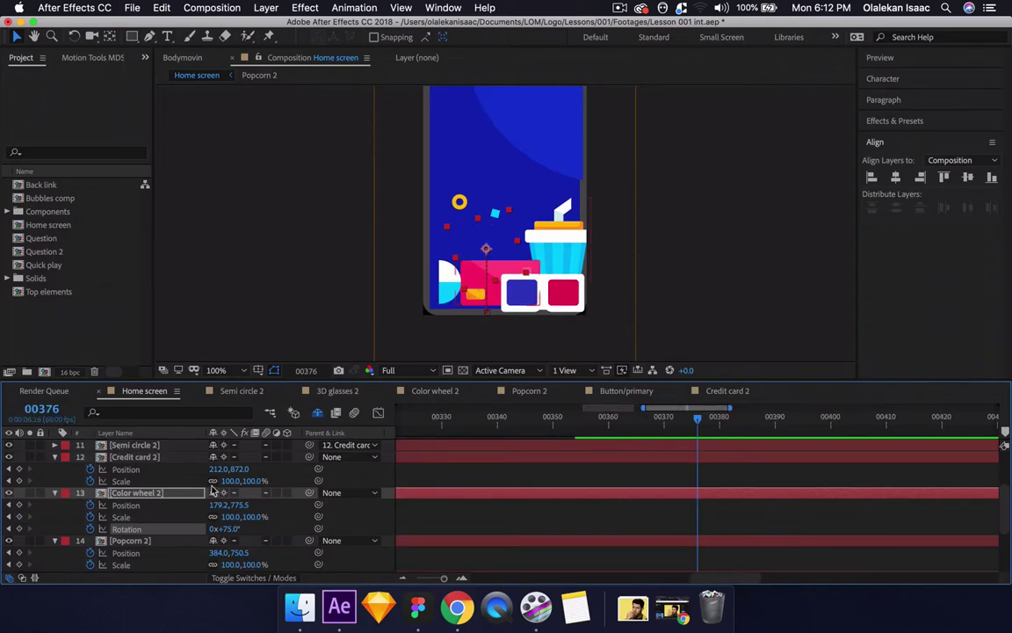
double_click(163, 495)
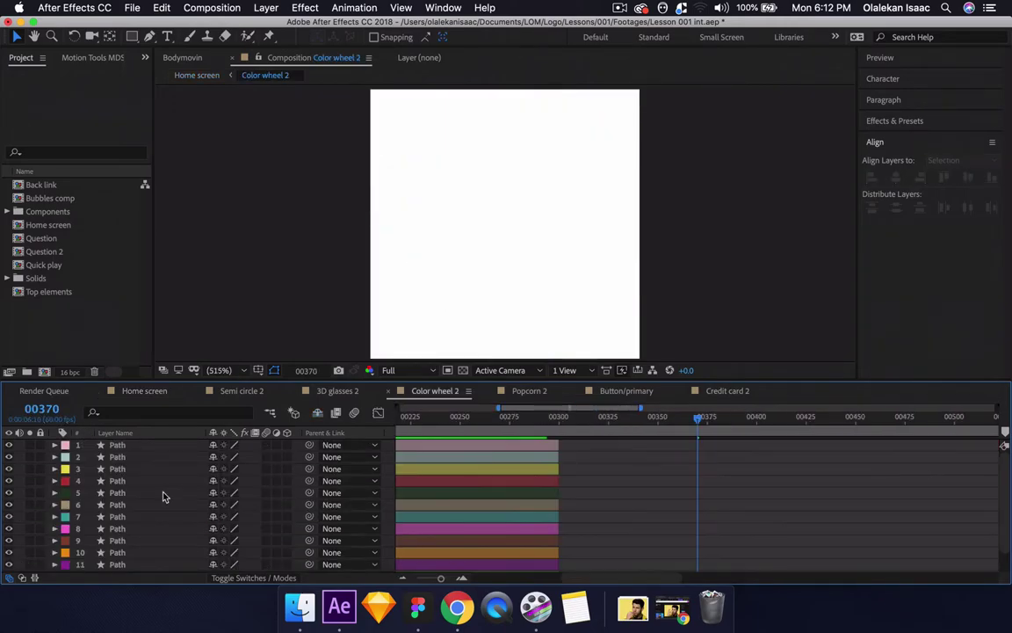
key(super+a)
drag(558, 483, 965, 482)
click(140, 390)
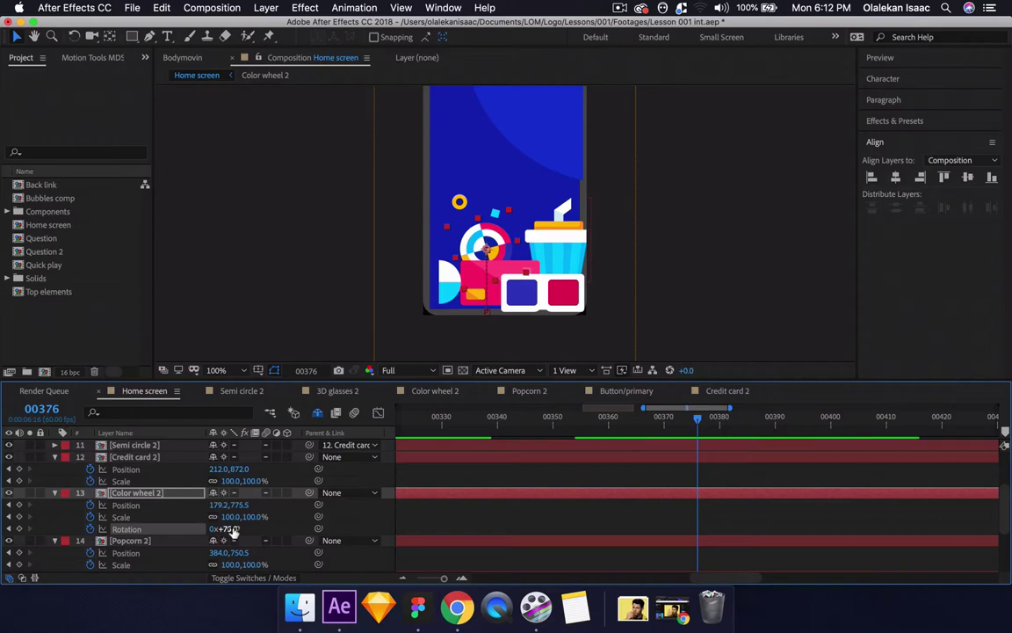
drag(231, 528, 150, 538)
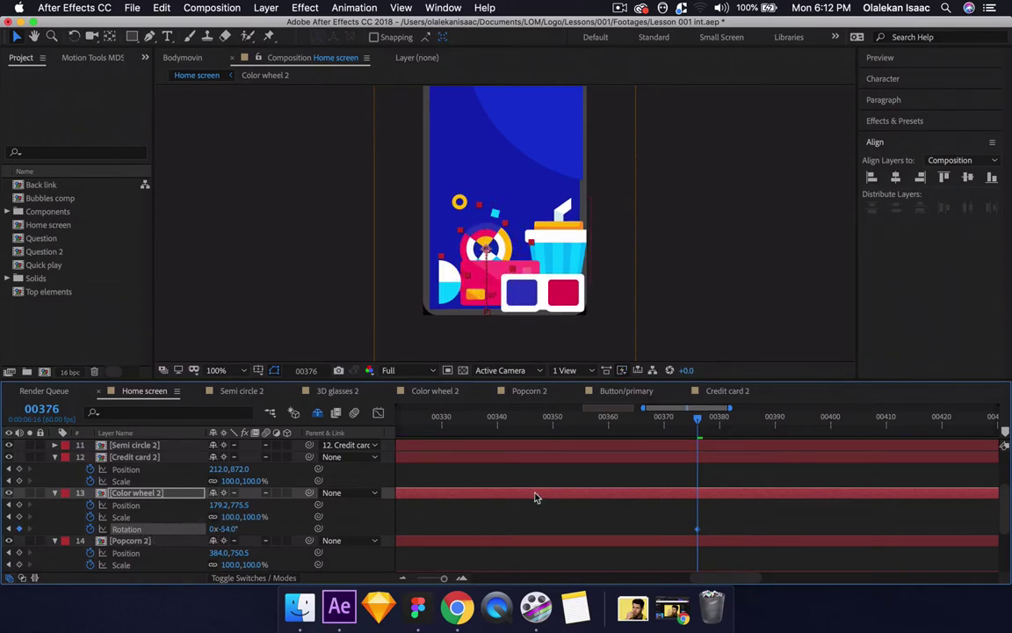
- Preview the Color wheel 2 rotation in the Home screen composition from about frame 262
scroll(535, 498, left, 5)
scroll(447, 430, left, 3)
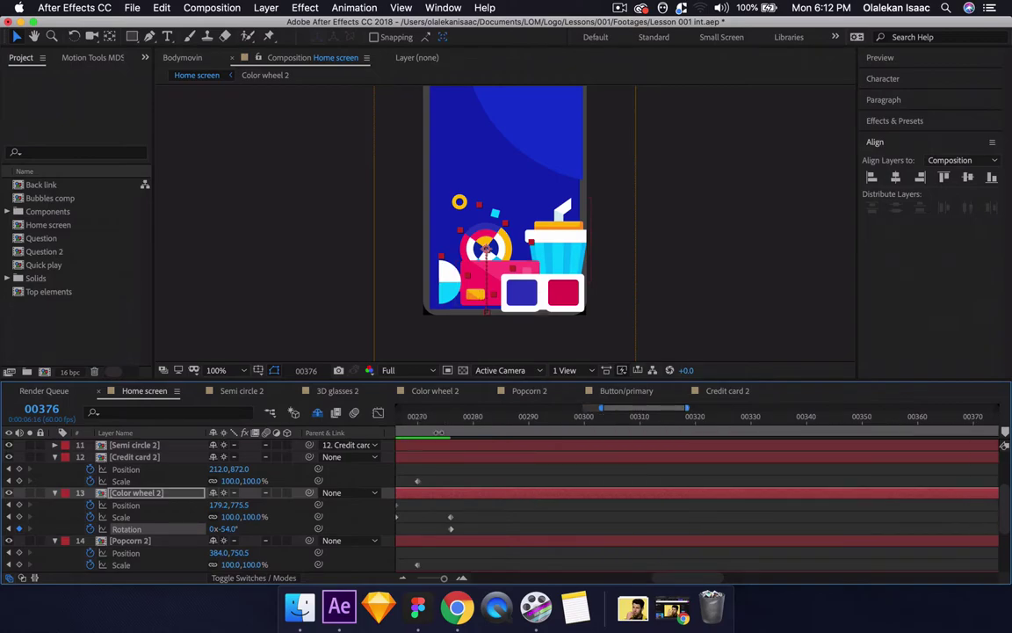
click(486, 423)
key(space)
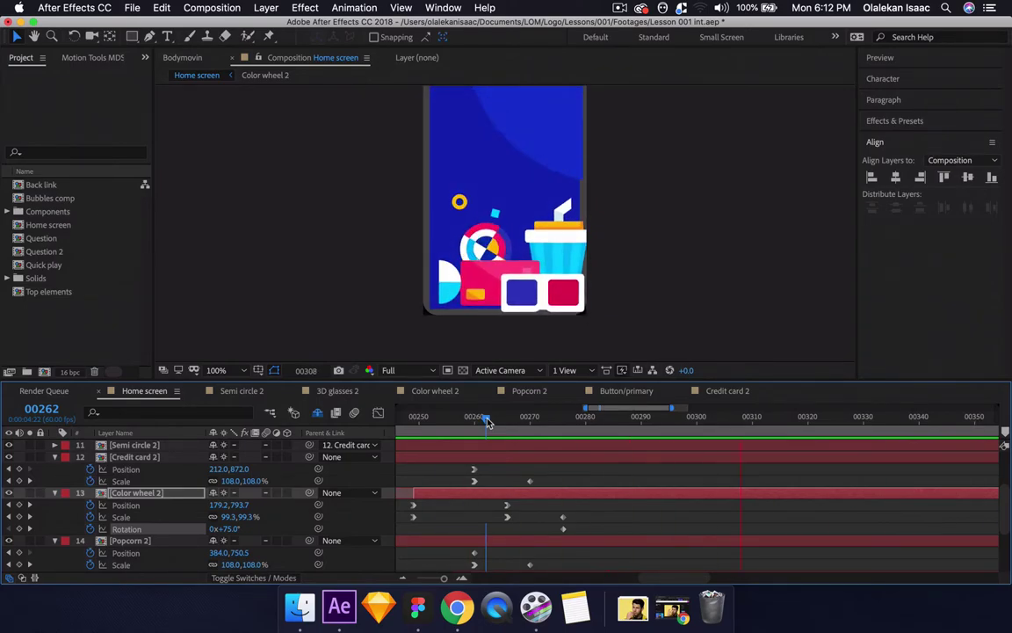
key(space)
- Set the Color wheel 2 rotation keyframe at frame 376 to 54° and preview the spin
key(k)
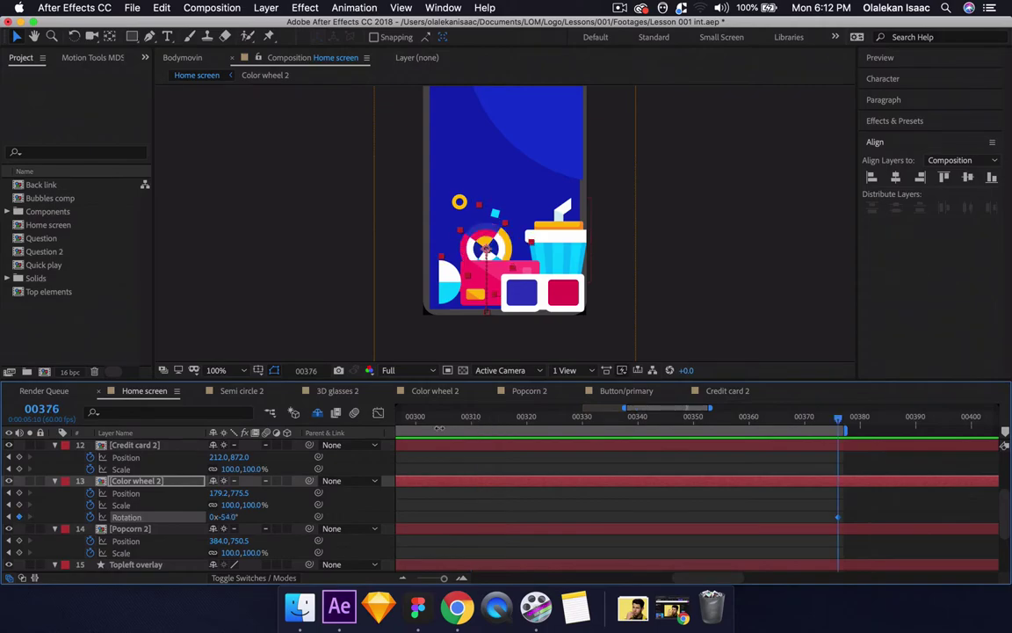
click(229, 517)
text(54)
key(Return)
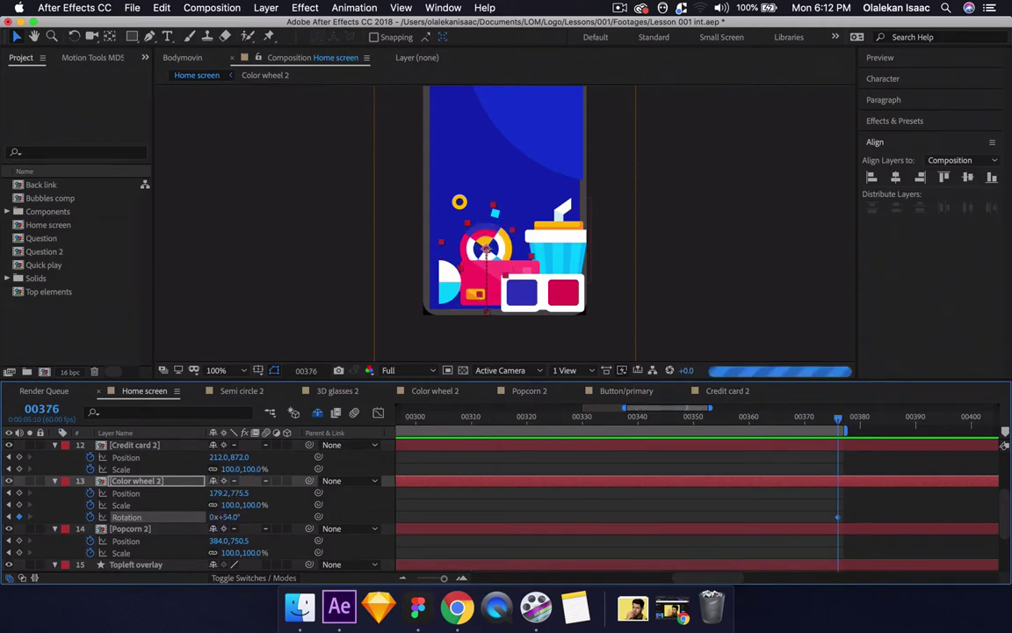
scroll(422, 529, left, 8)
scroll(422, 530, right, 2)
scroll(419, 530, right, 2)
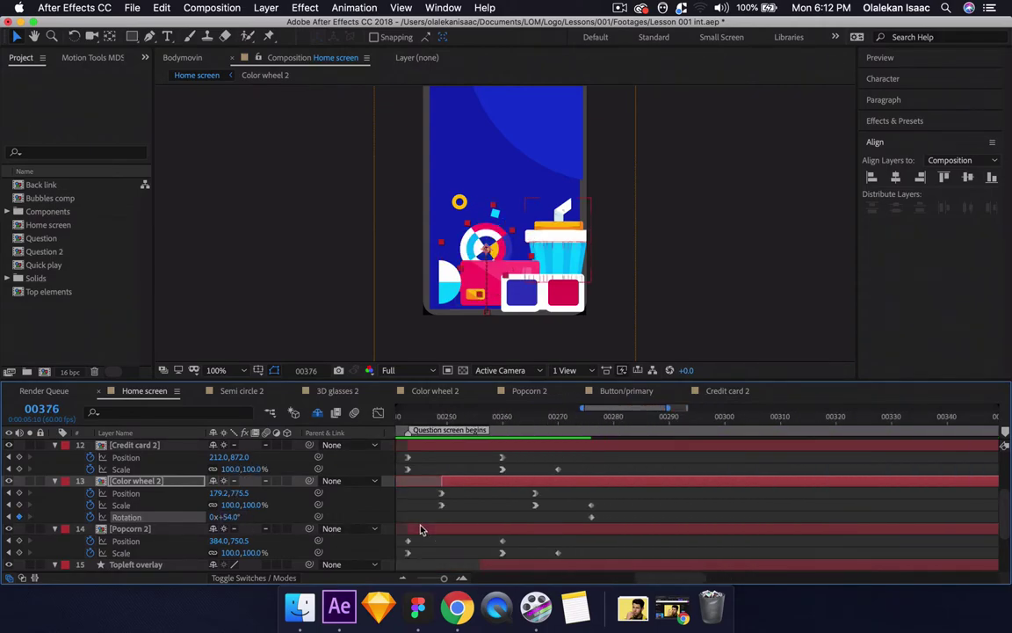
key(space)
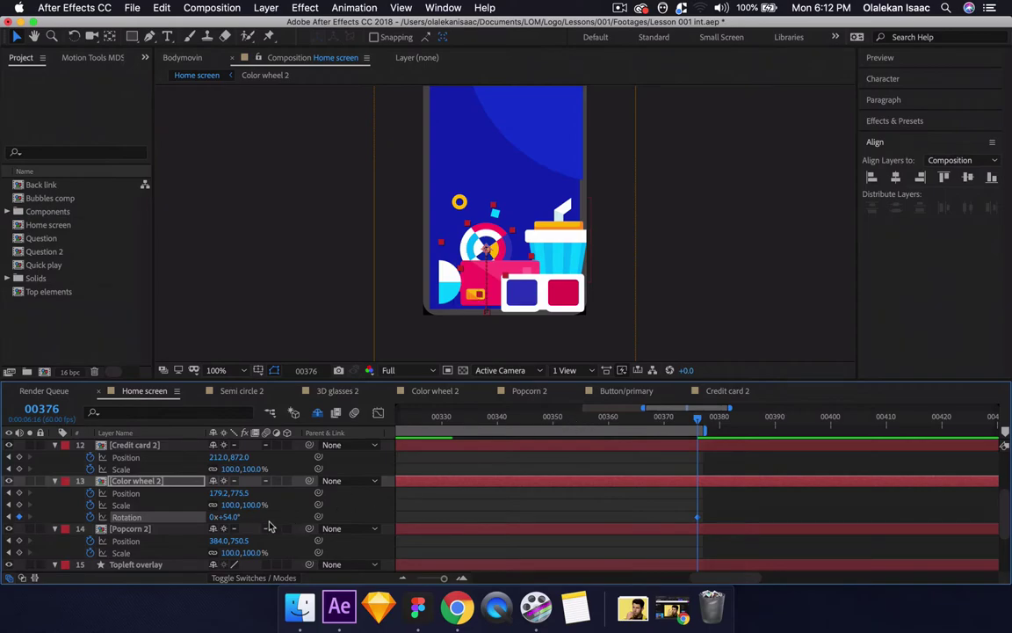
- Change the Color wheel 2 rotation keyframe at frame 376 to 140° and play the animation from frame 270
click(228, 517)
key(Return)
drag(244, 516, 288, 518)
scroll(467, 472, left, 10)
scroll(467, 472, left, 4)
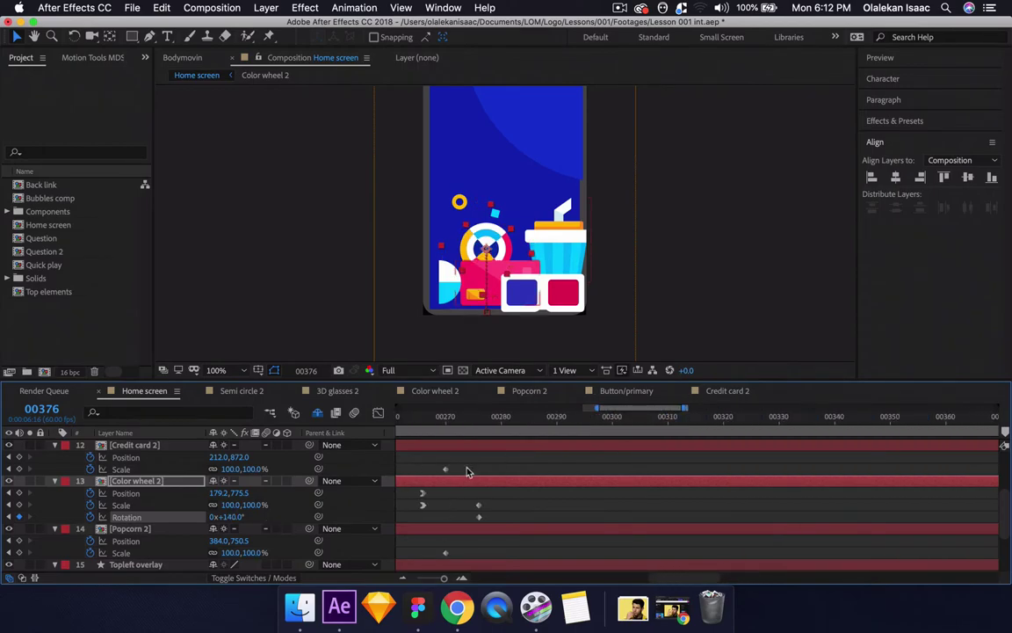
click(502, 426)
key(space)
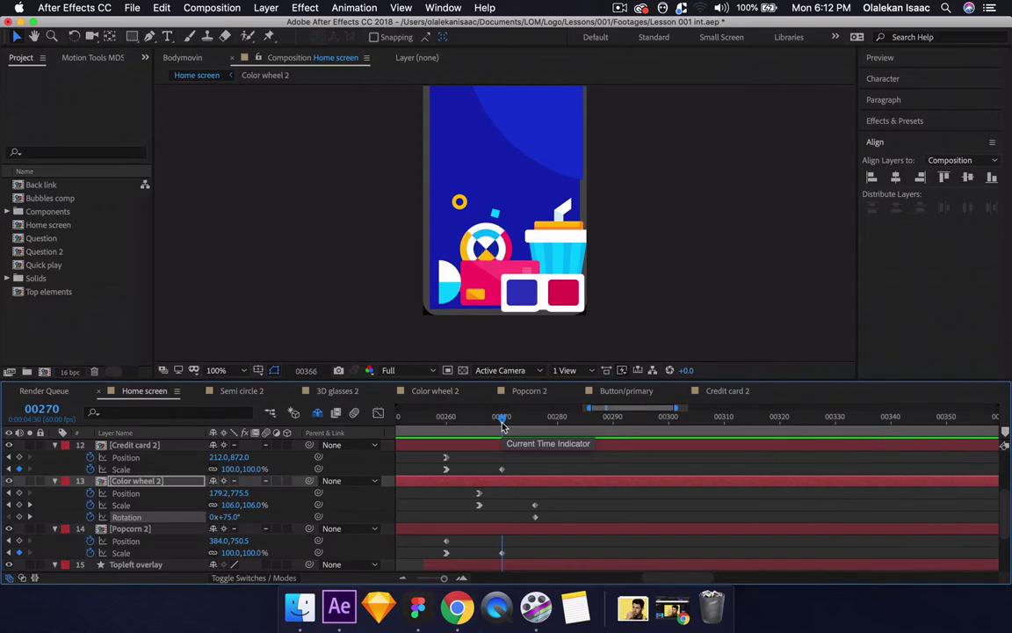
key(space)
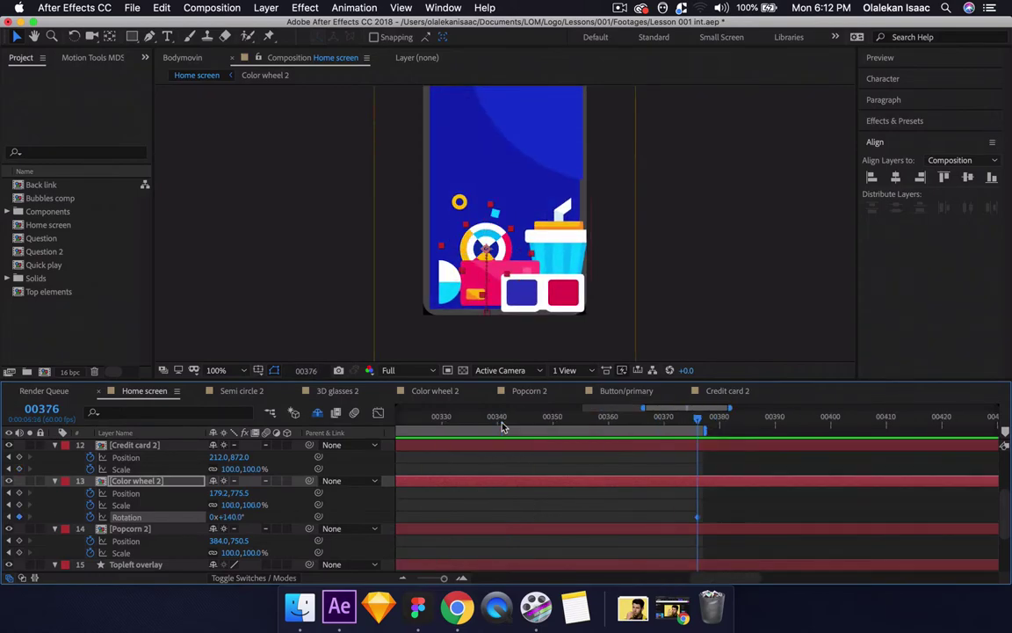
- Set the Color wheel 2 rotation keyframe at frame 376 to 200° and preview it from frame 264
click(230, 517)
key(Return)
scroll(458, 481, left, 5)
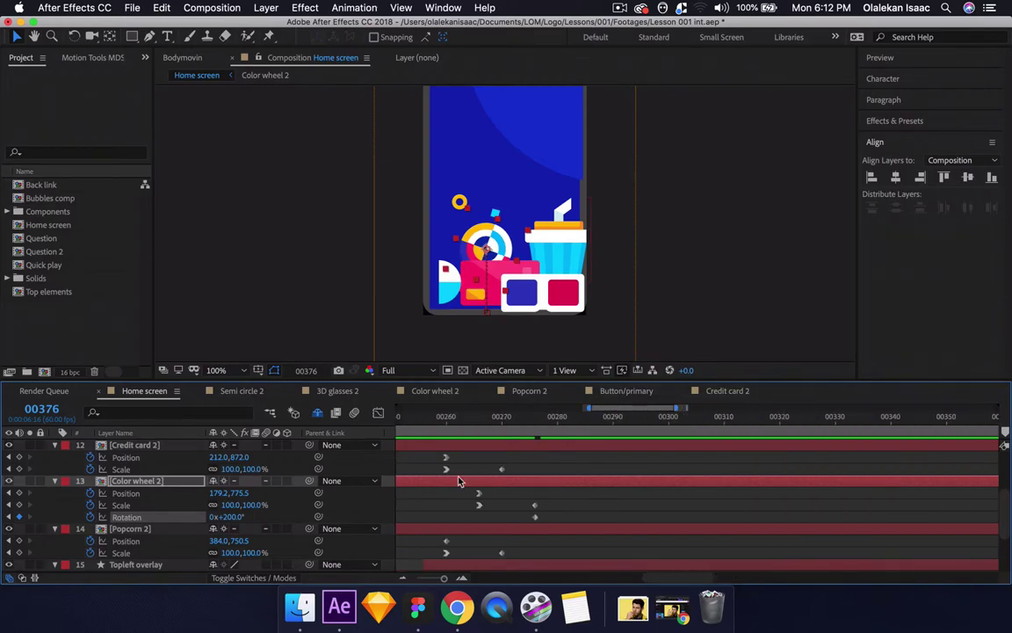
click(469, 419)
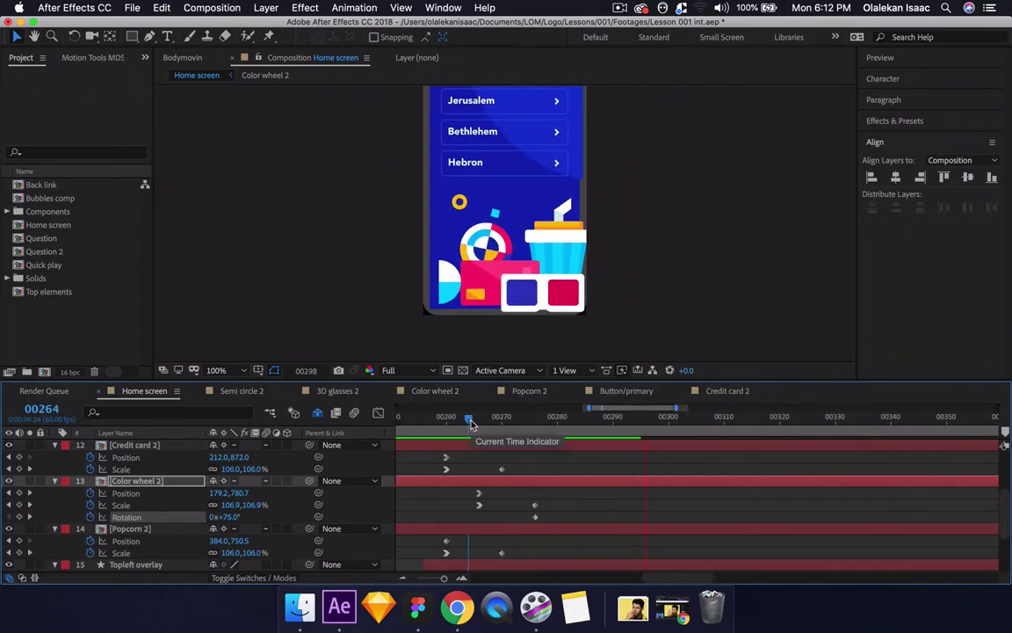
key(space)
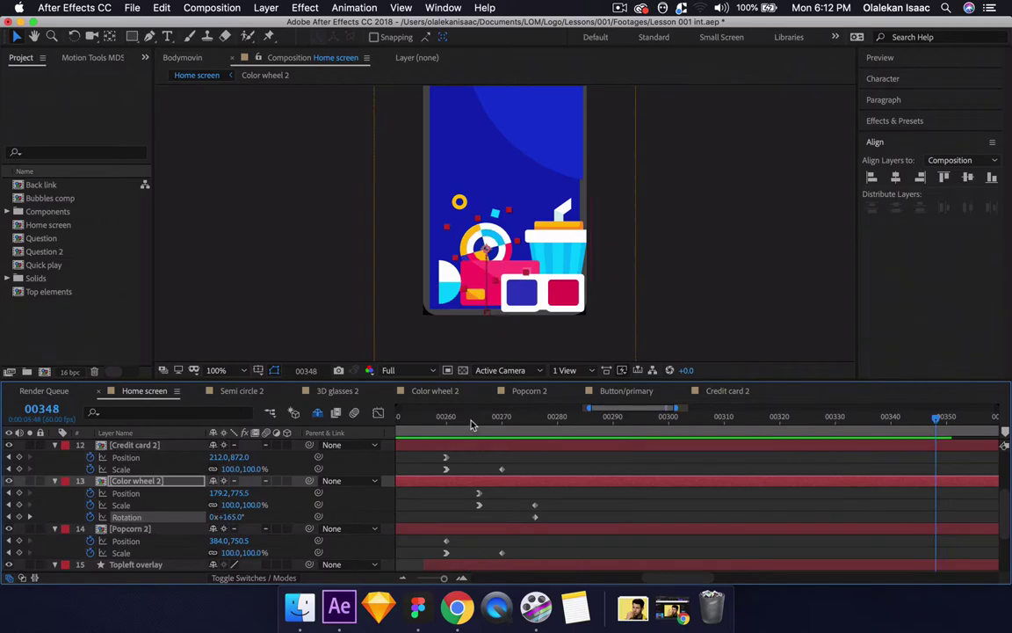
- Shift the last scale keyframes of the Diamond and Ring layers to frame 276
drag(471, 424, 539, 442)
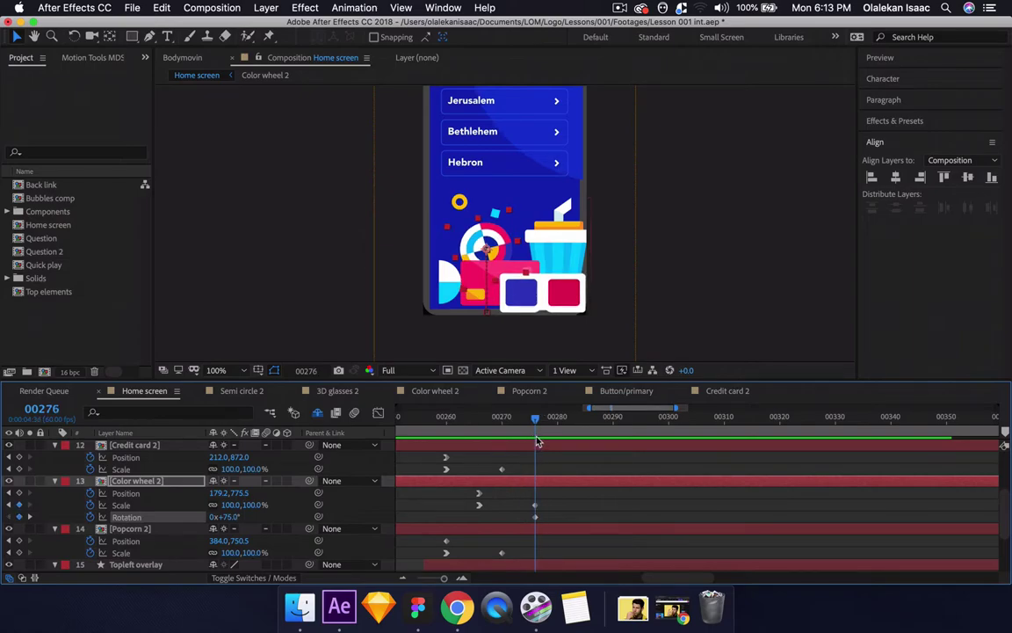
scroll(189, 483, up, 5)
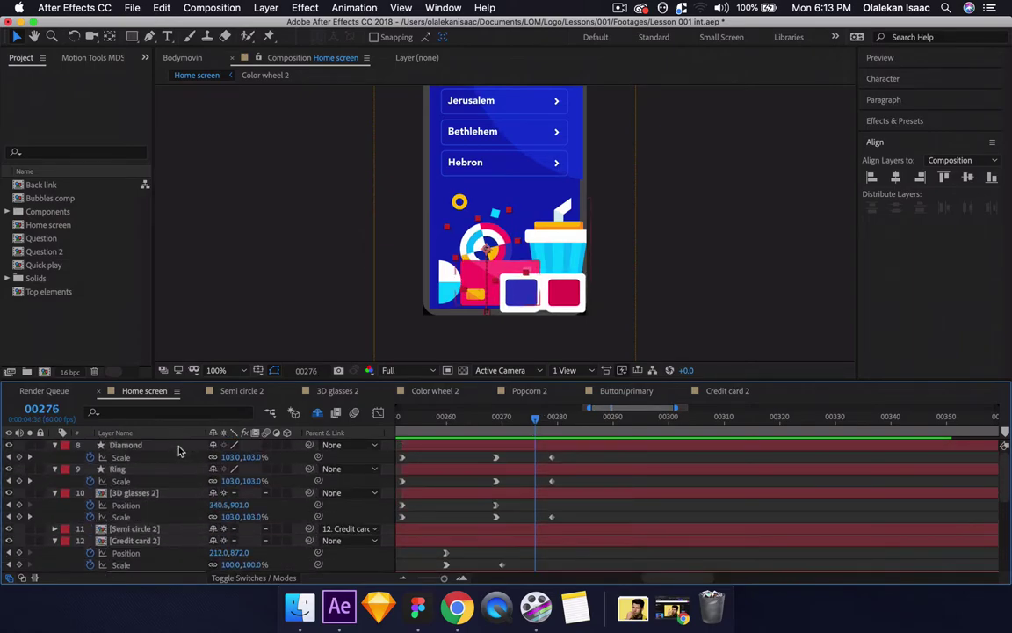
click(175, 446)
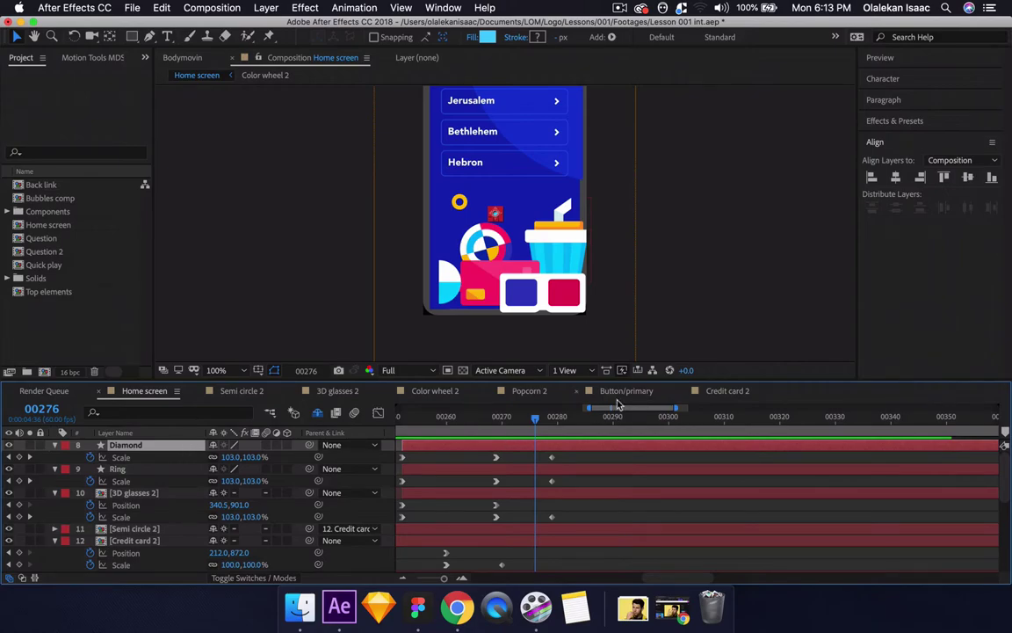
click(551, 459)
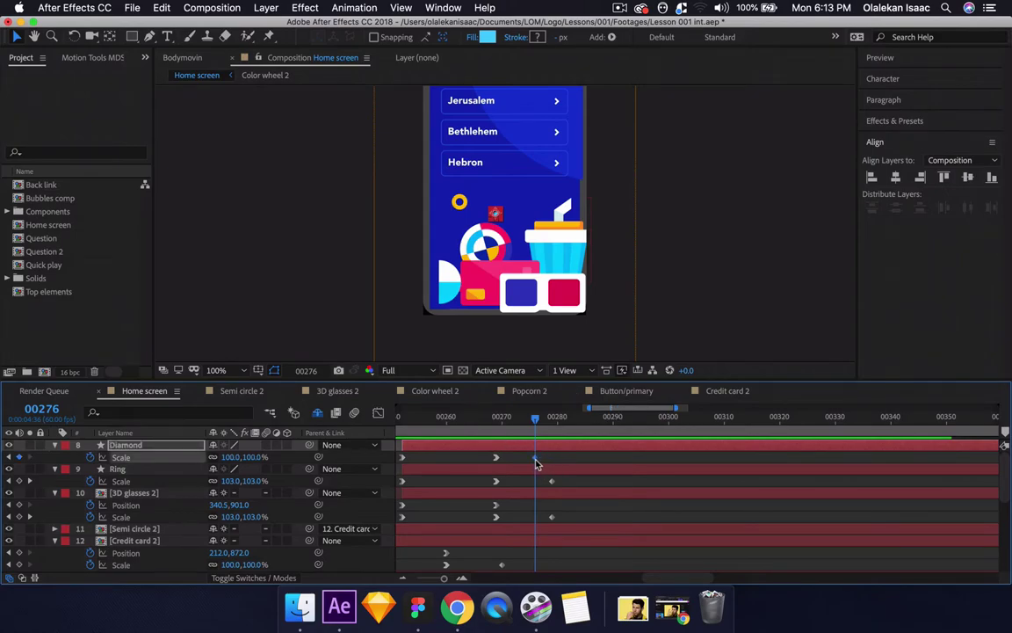
drag(552, 482, 541, 486)
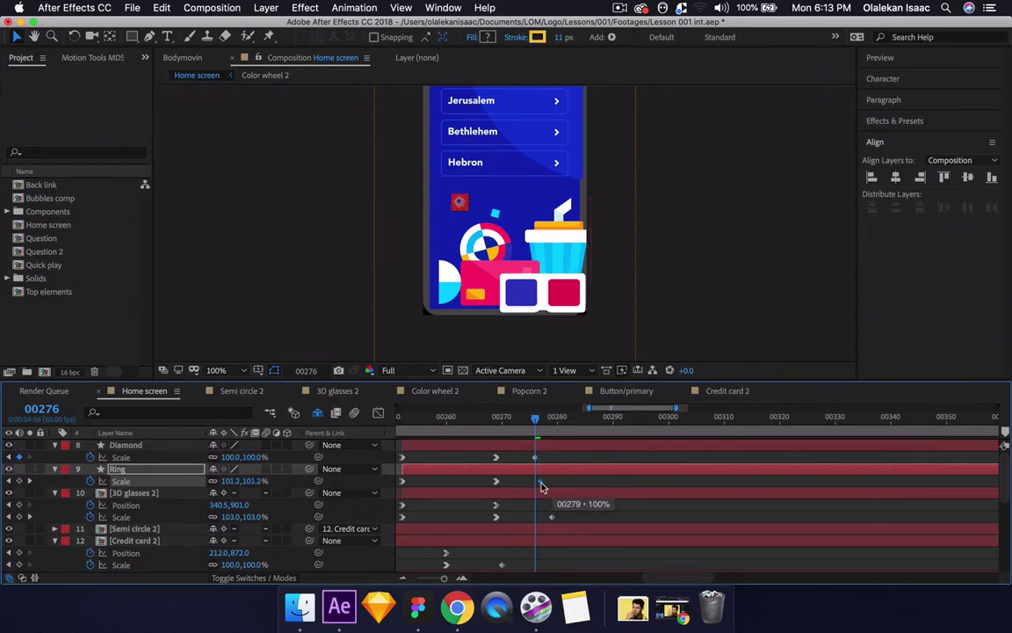
click(530, 444)
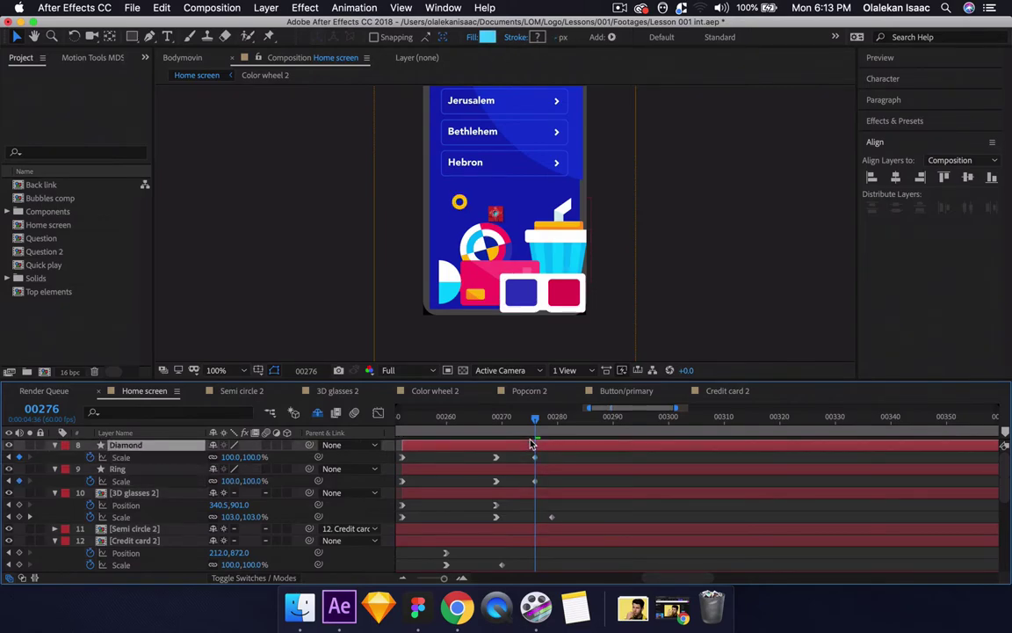
key(shift+r)
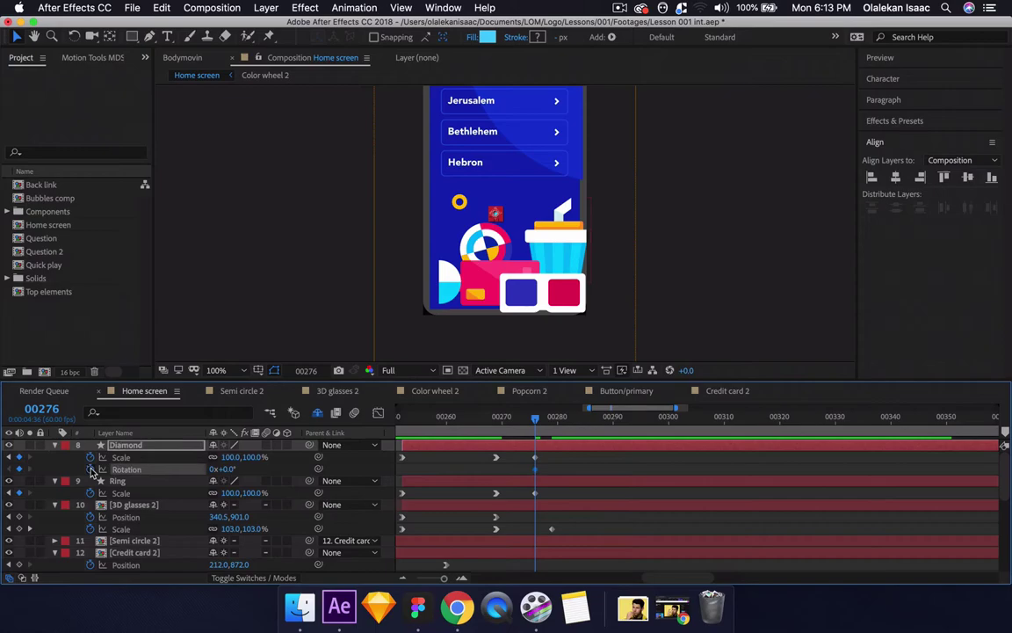
click(91, 469)
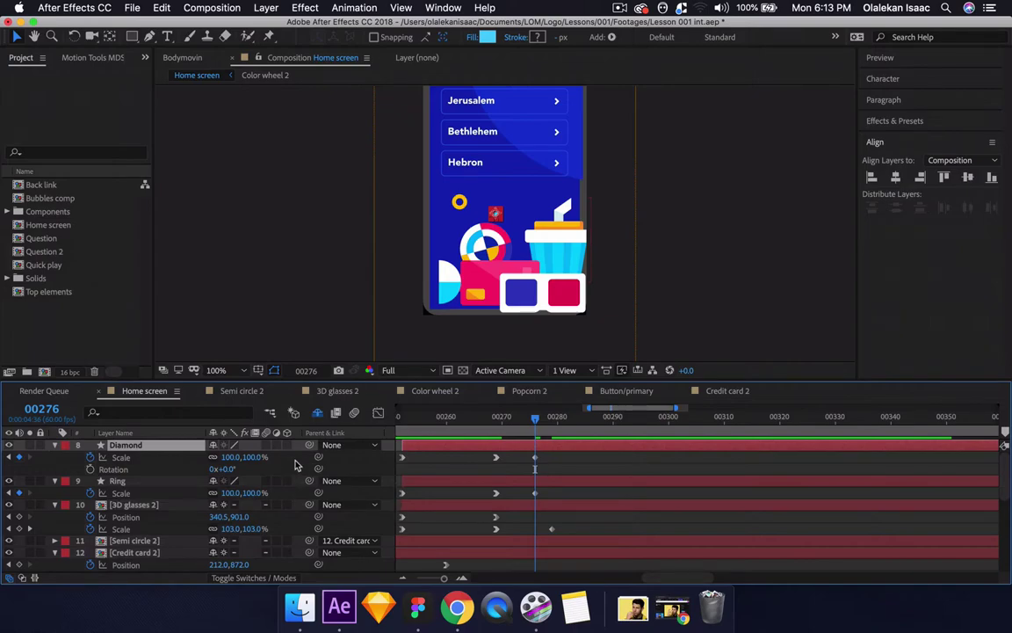
- Add a null object above the Diamond layer and name it "Diamond center"
right_click(296, 464)
mouse_move(386, 430)
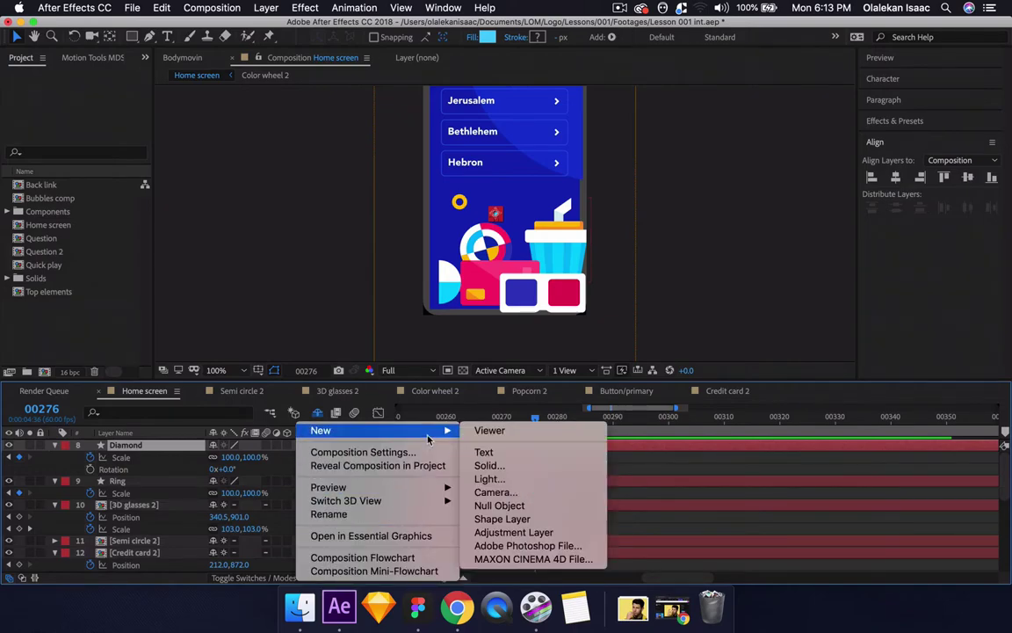
click(499, 505)
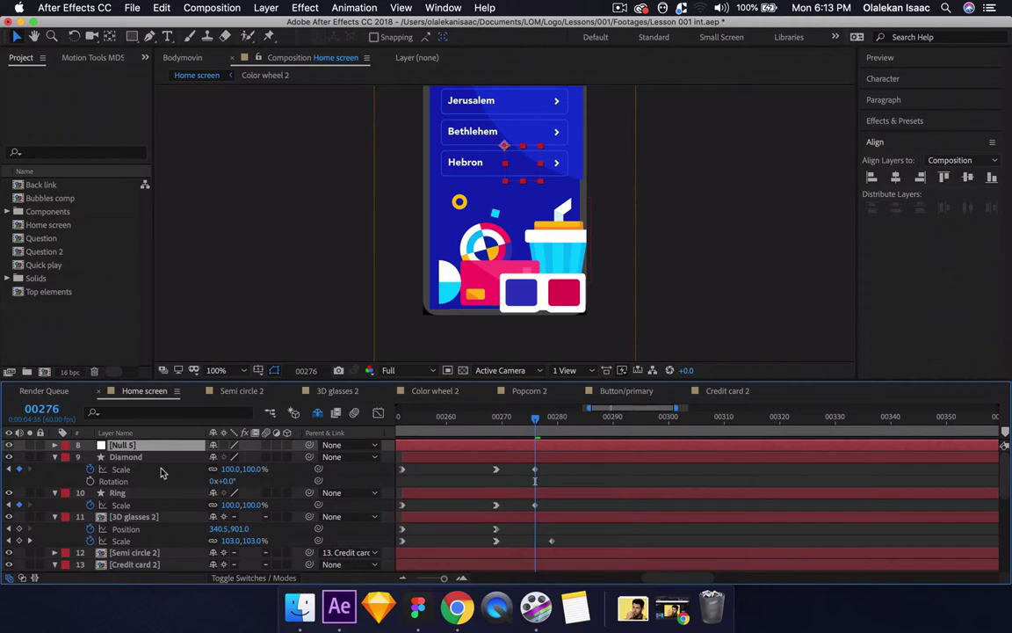
key(Return)
text(Diamond cente)
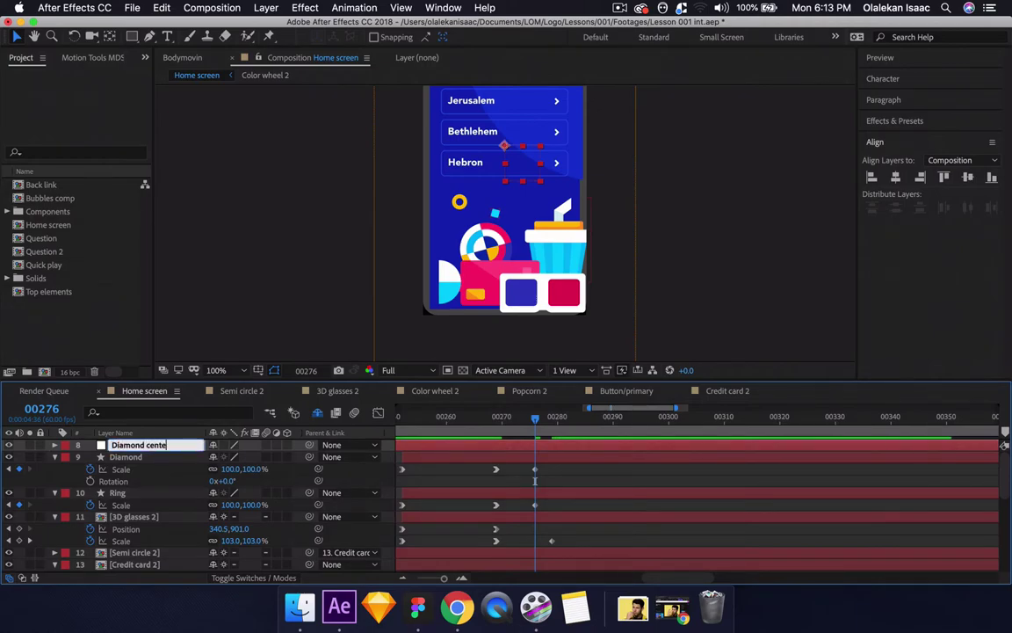
text(r)
key(Return)
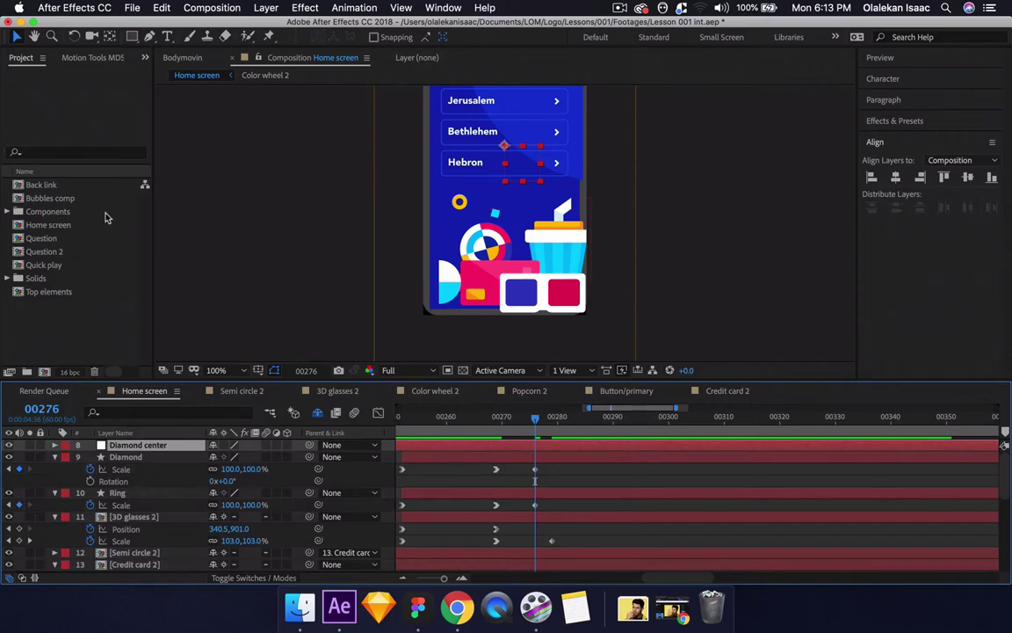
- Centre the Diamond center null's anchor point with Motion Tools and move the null onto the middle of the color wheel
click(92, 59)
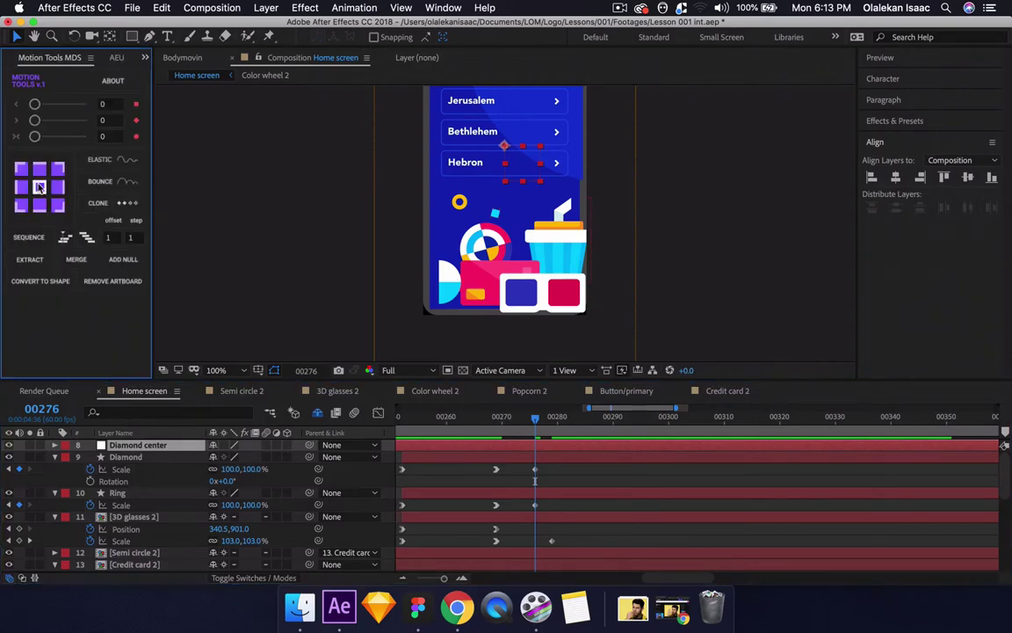
click(40, 186)
drag(524, 163, 483, 247)
- Scale the Diamond center null to 54% and parent the Diamond layer to it
key(s)
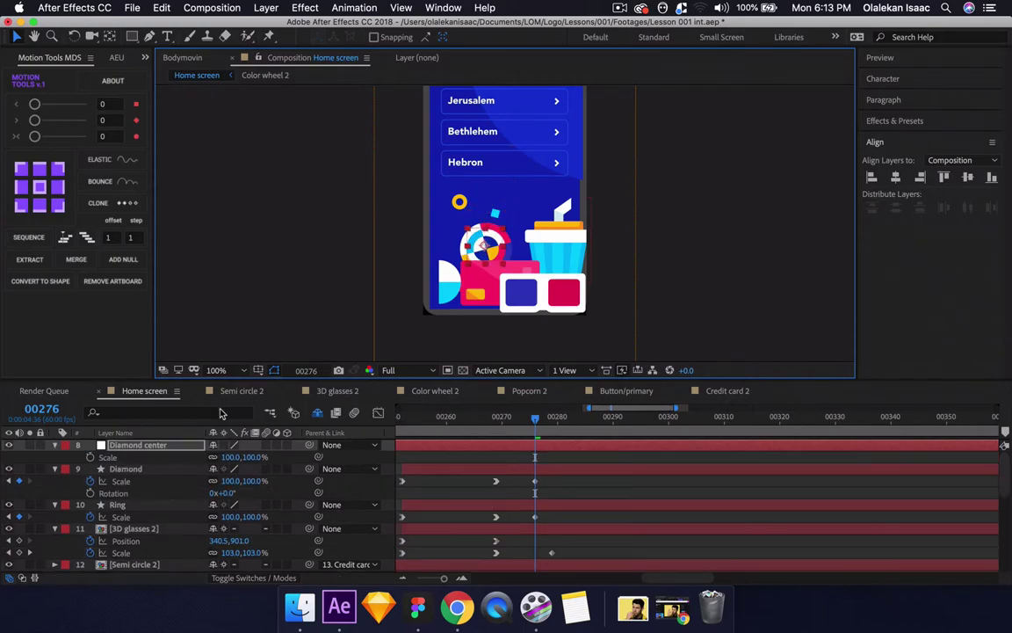
drag(227, 456, 198, 457)
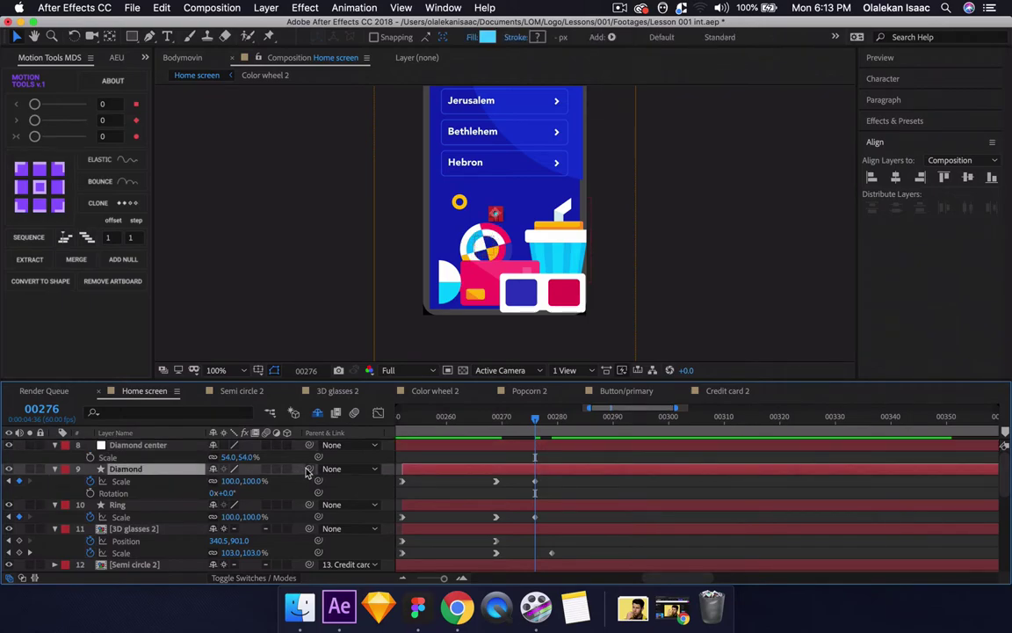
drag(309, 468, 133, 448)
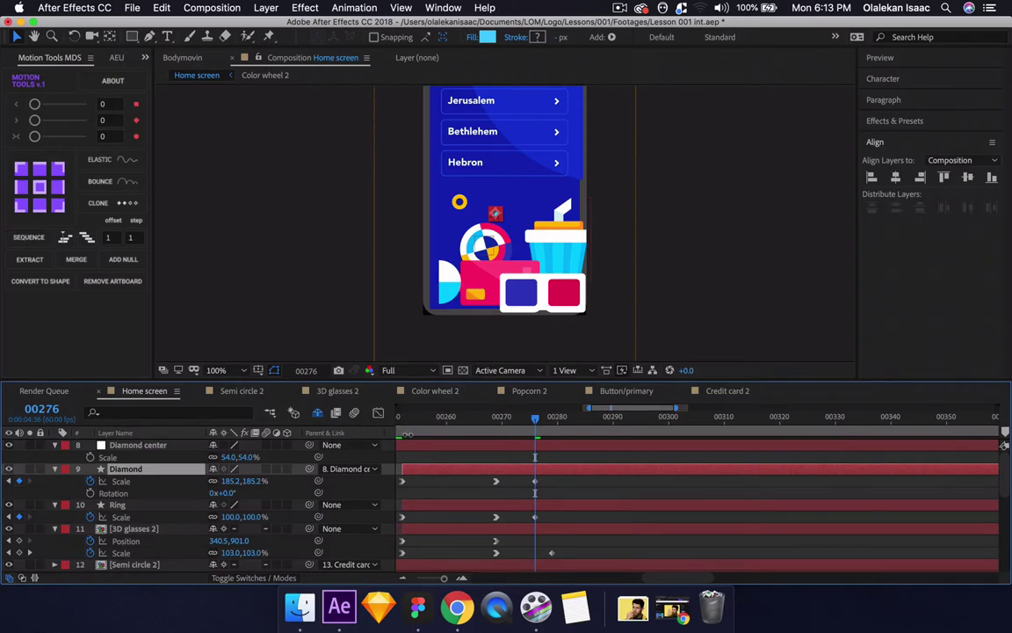
- Add a 0° rotation keyframe to the Diamond center null at frame 276
drag(534, 424, 402, 424)
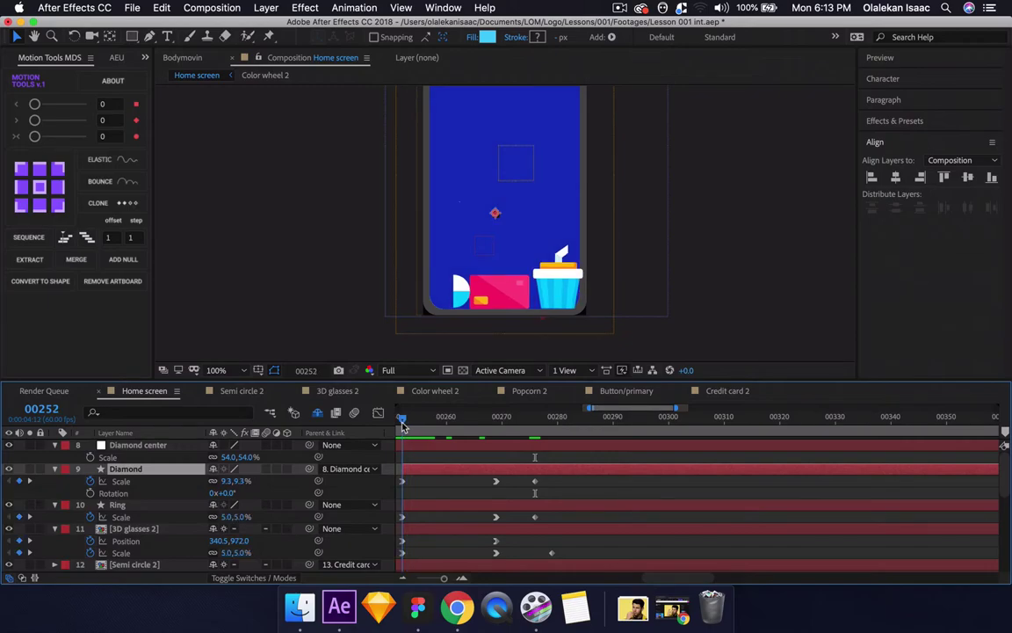
click(430, 446)
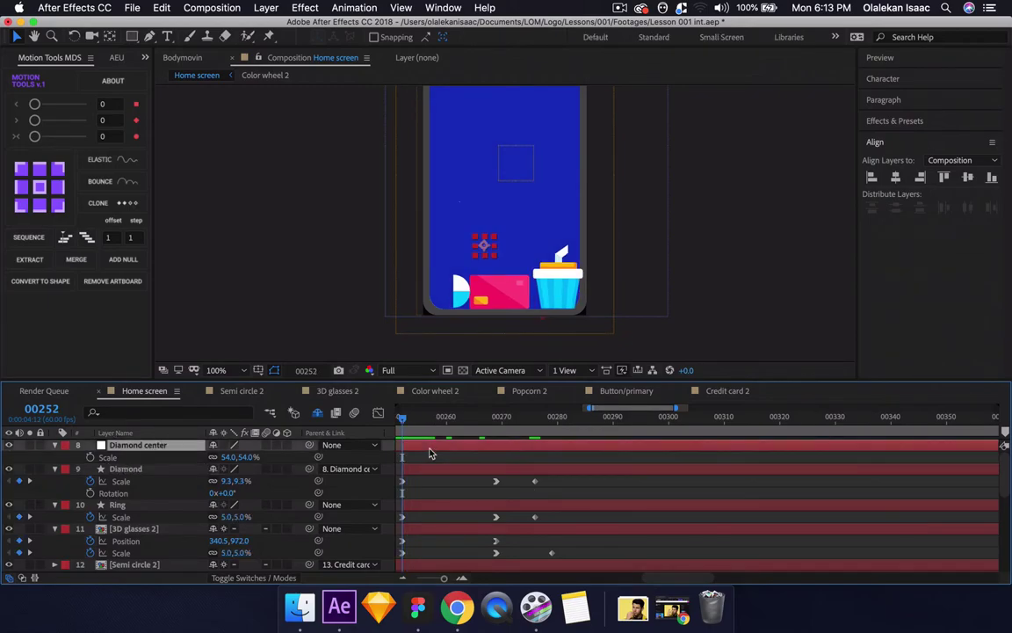
key(space)
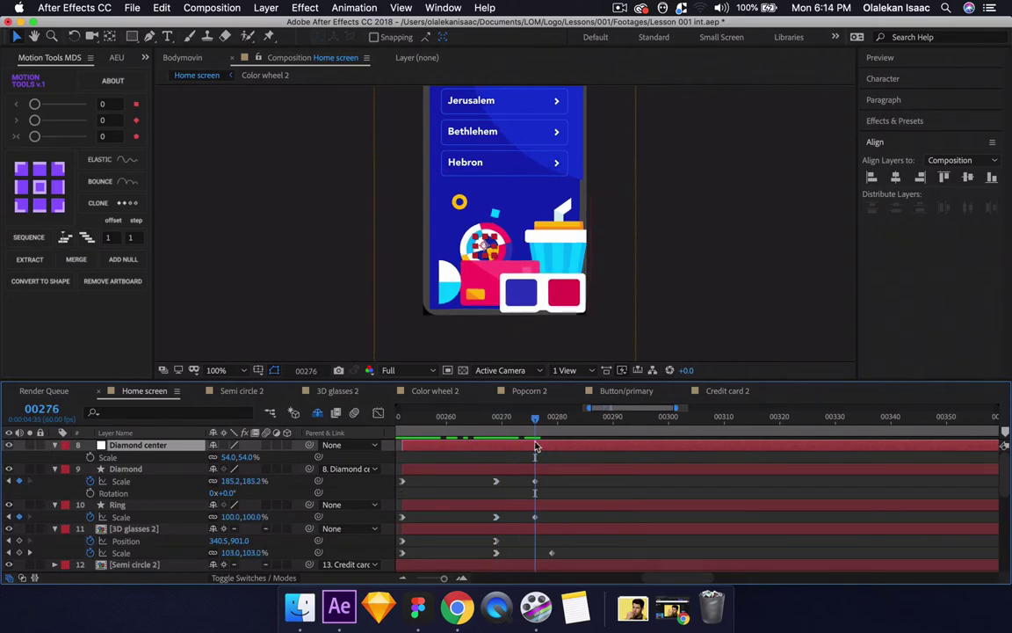
key(shift+r)
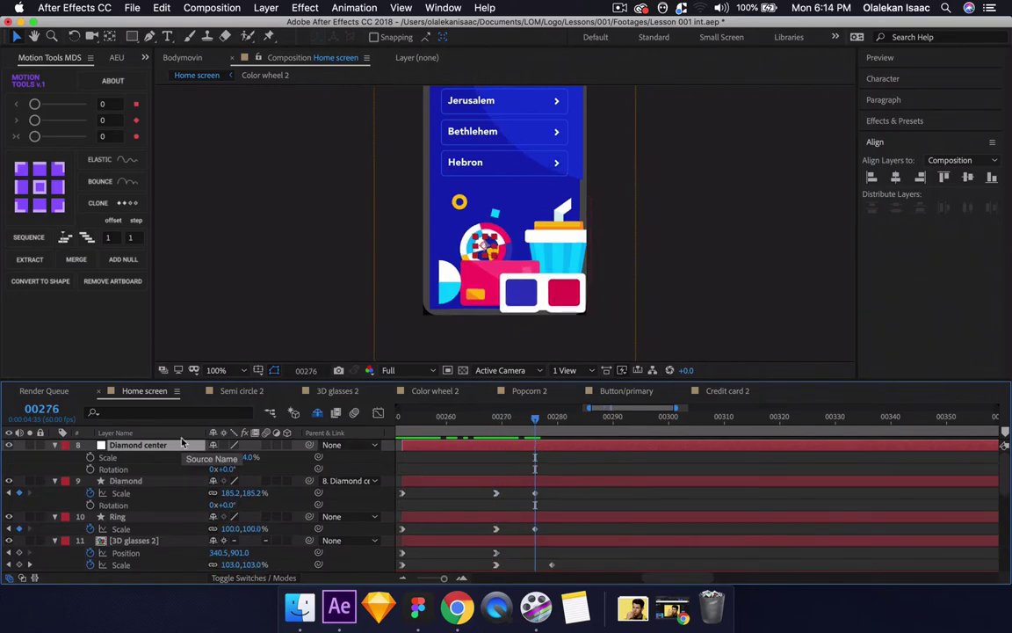
click(91, 470)
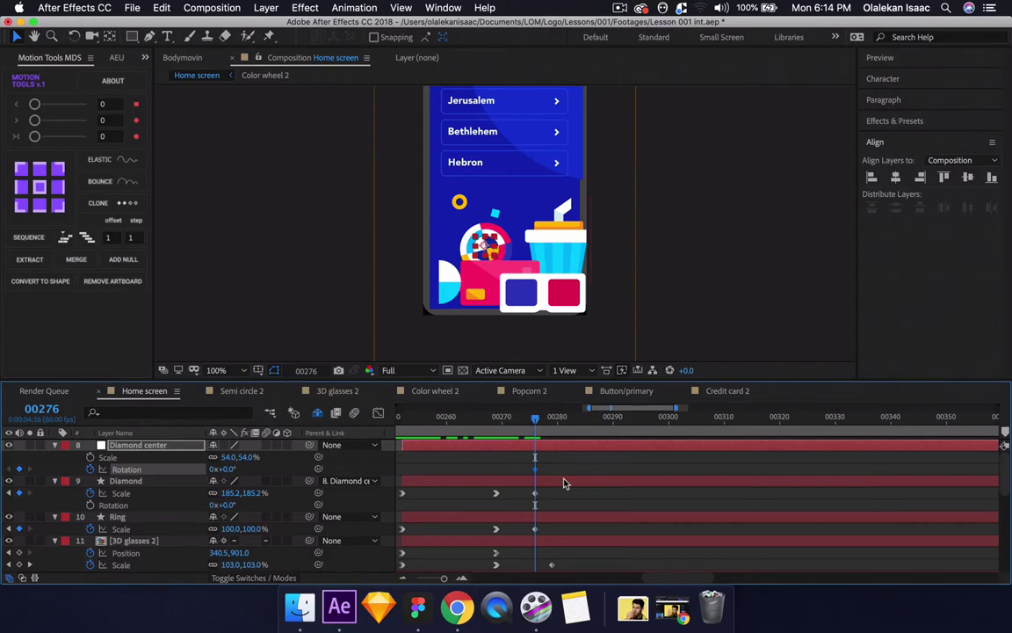
scroll(594, 491, right, 3)
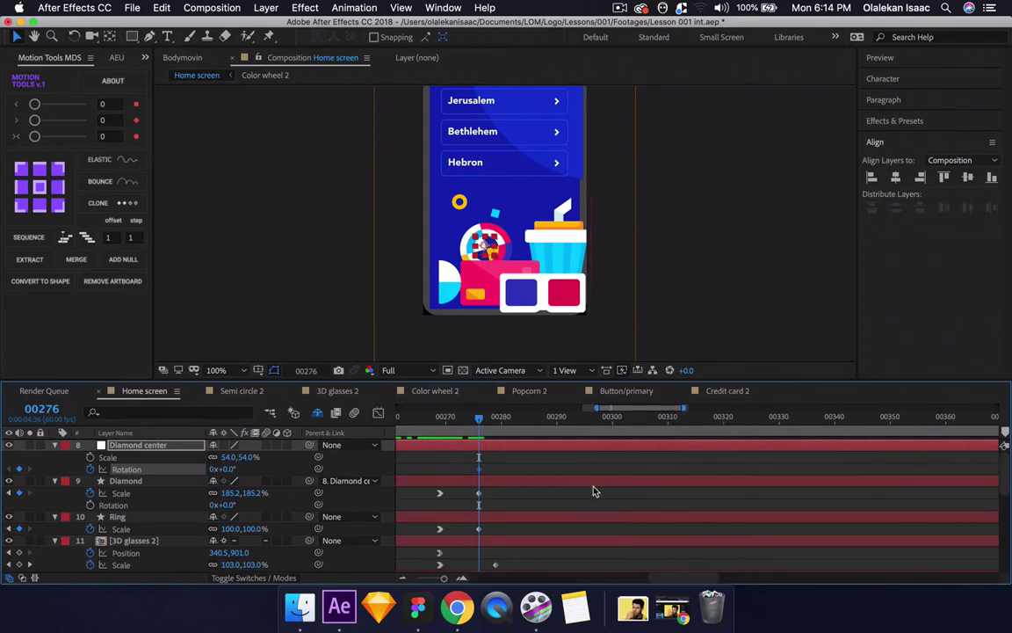
scroll(594, 490, down, 3)
scroll(594, 490, down, 4)
scroll(594, 491, left, 2)
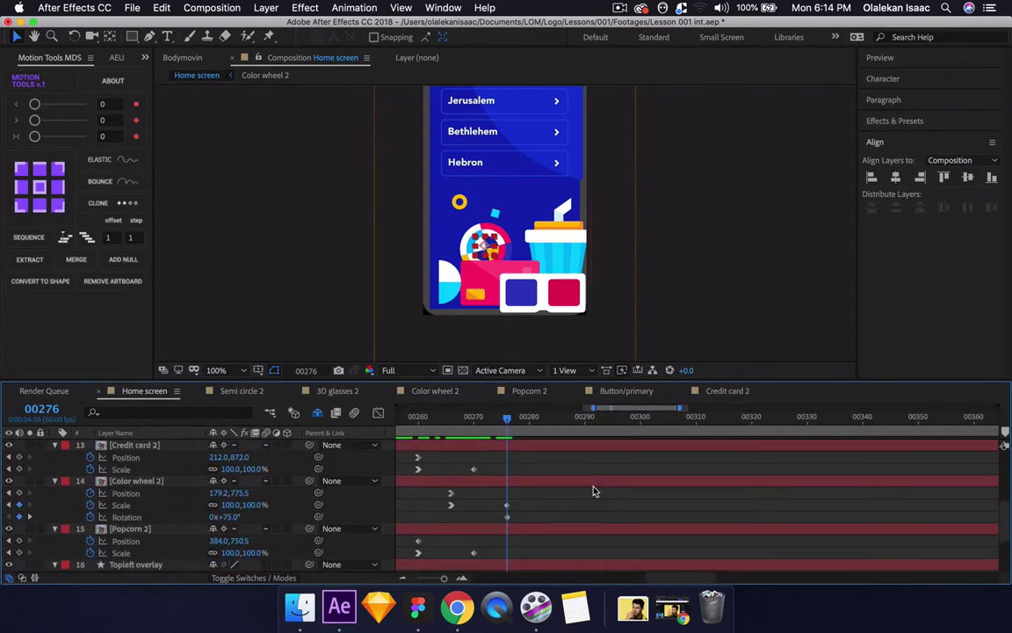
- Rotate the Diamond center null to about -103° at frame 376 and preview the orbit from around frame 276
scroll(594, 490, down, 2)
scroll(594, 490, down, 3)
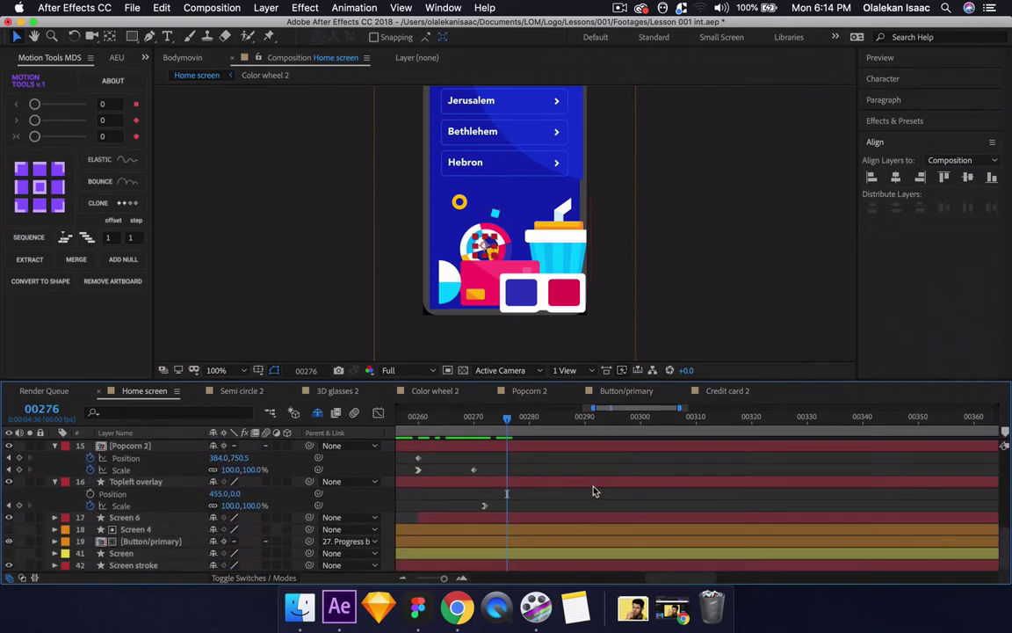
scroll(593, 490, up, 5)
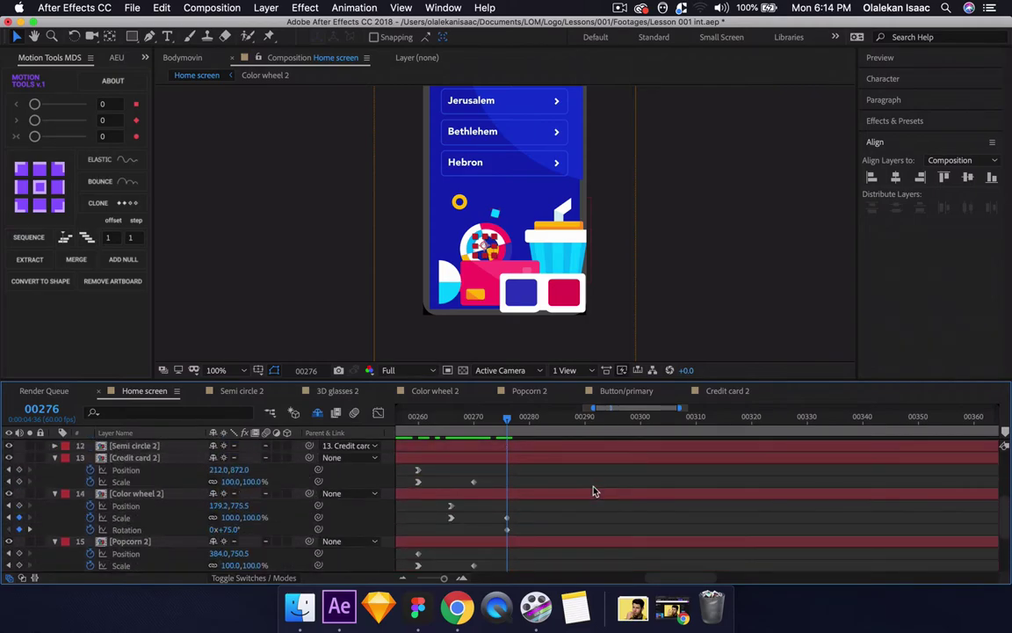
key(k)
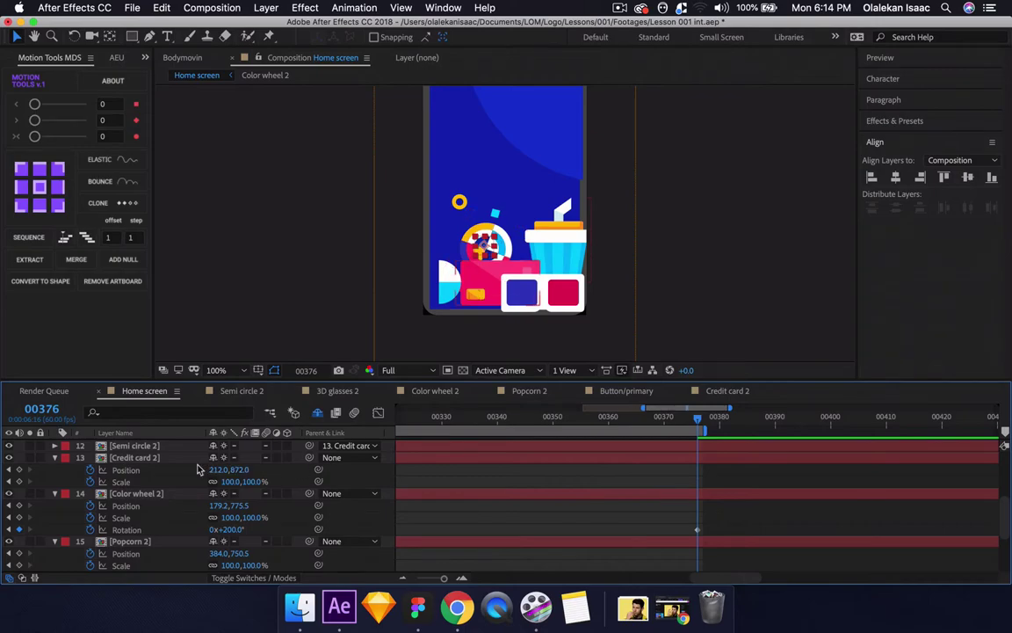
scroll(198, 470, up, 5)
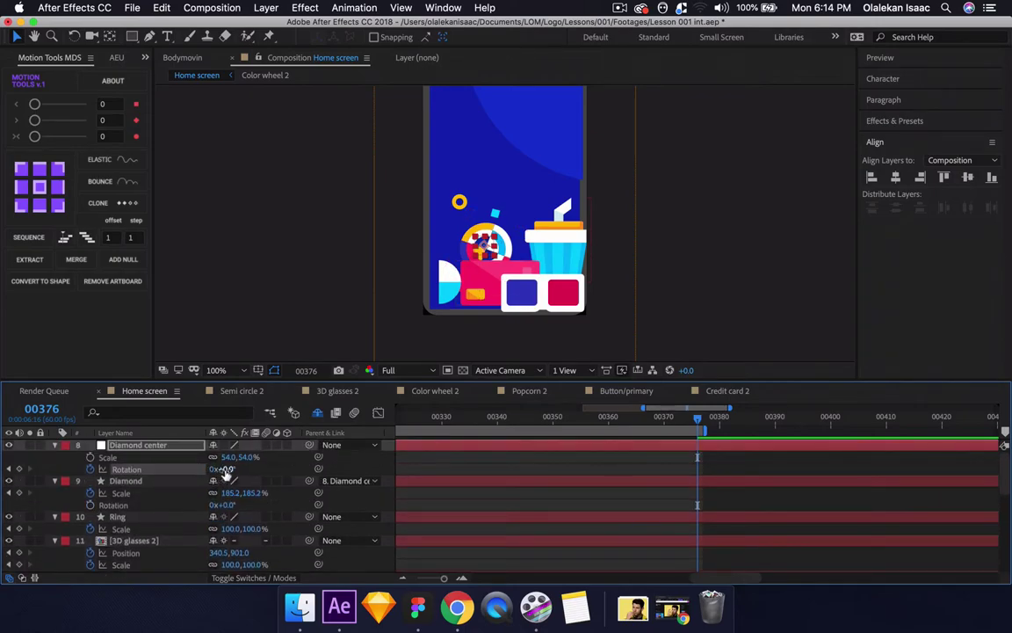
drag(218, 473, 161, 481)
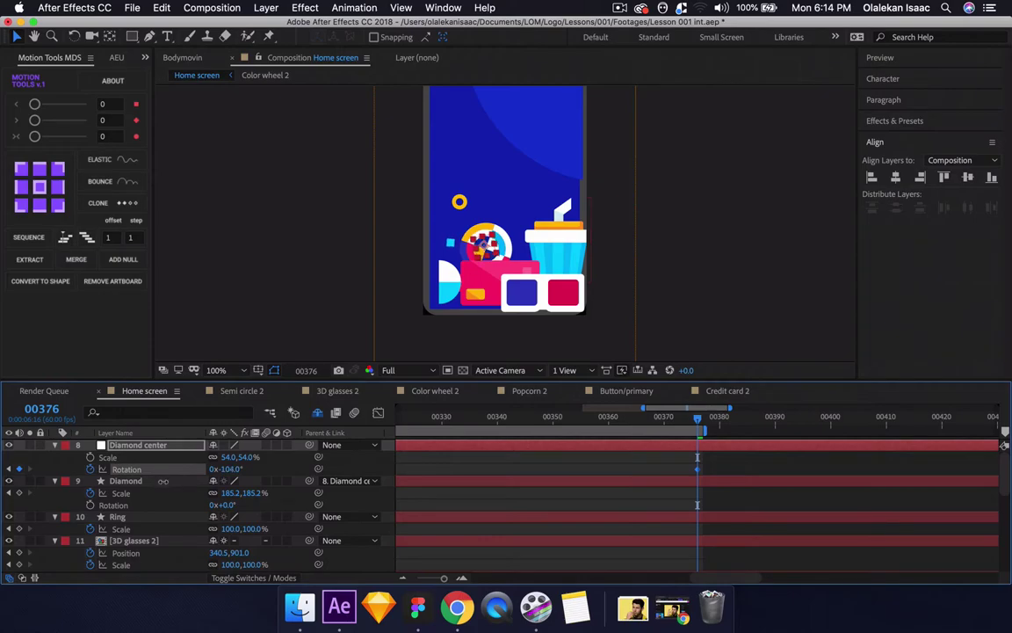
scroll(562, 468, left, 5)
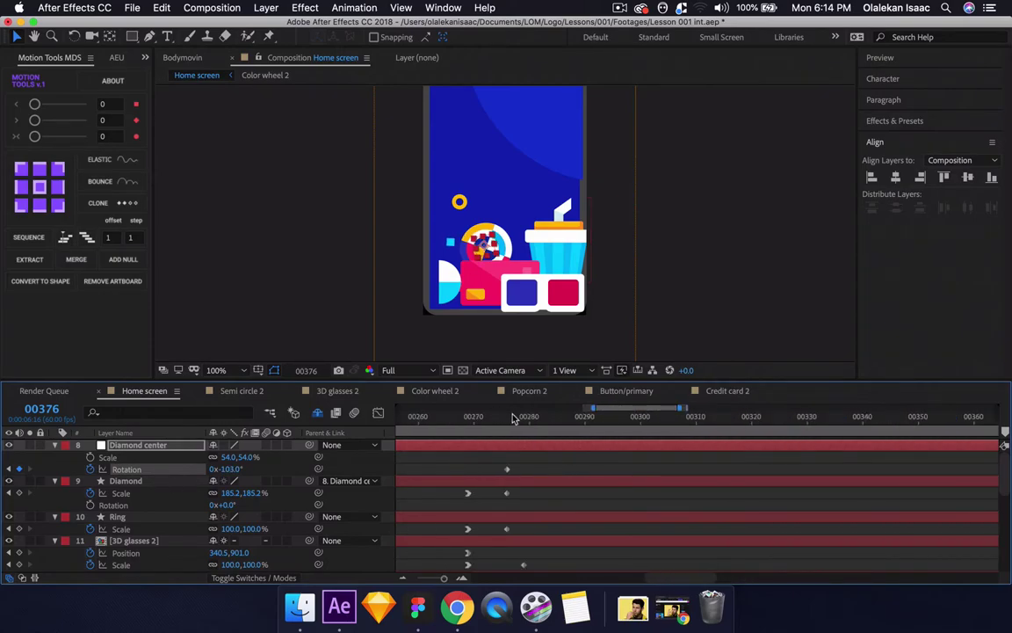
click(514, 416)
key(space)
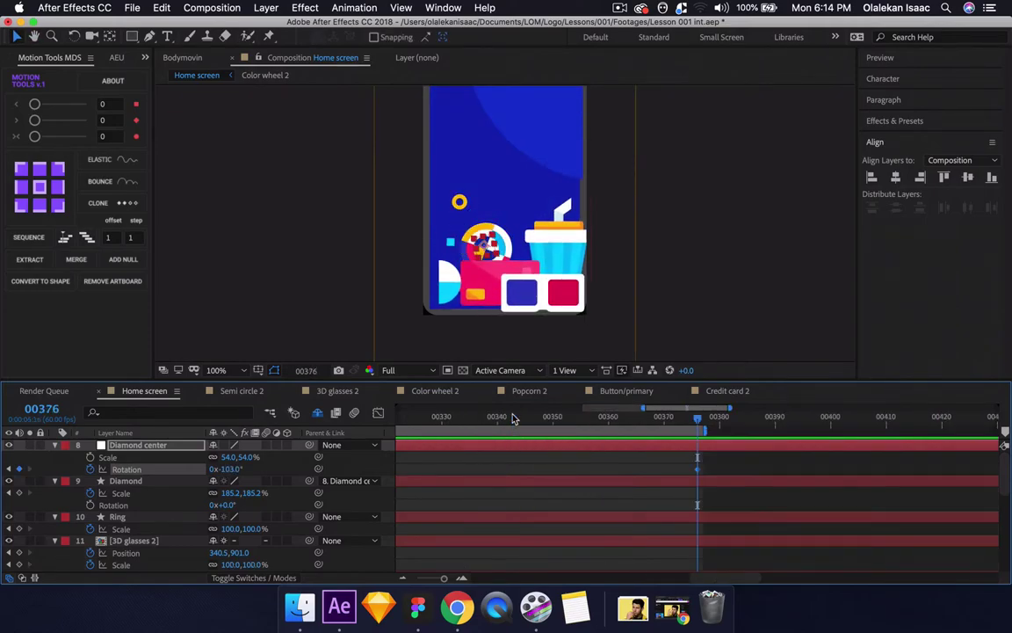
- Set the Diamond center null's rotation keyframe at frame 376 to -50° and preview the motion
click(220, 469)
key(Return)
key(space)
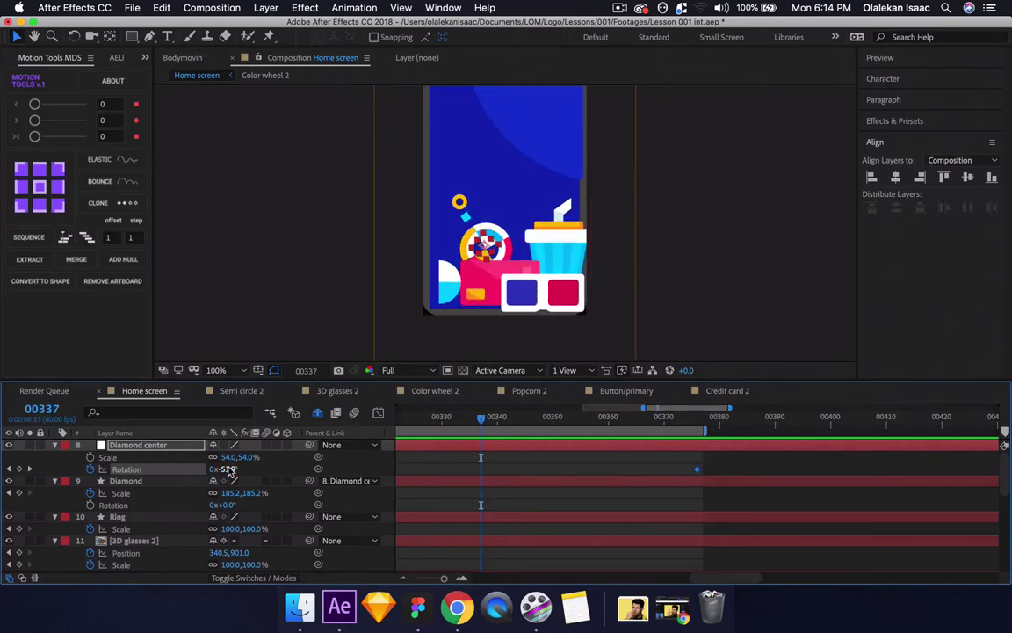
click(226, 469)
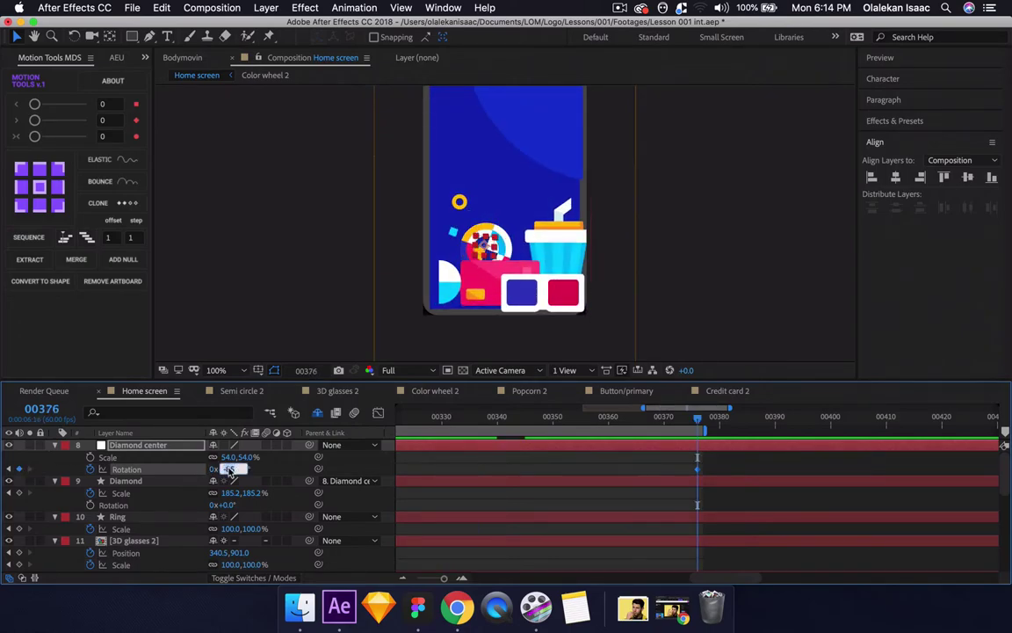
text(-50)
key(Return)
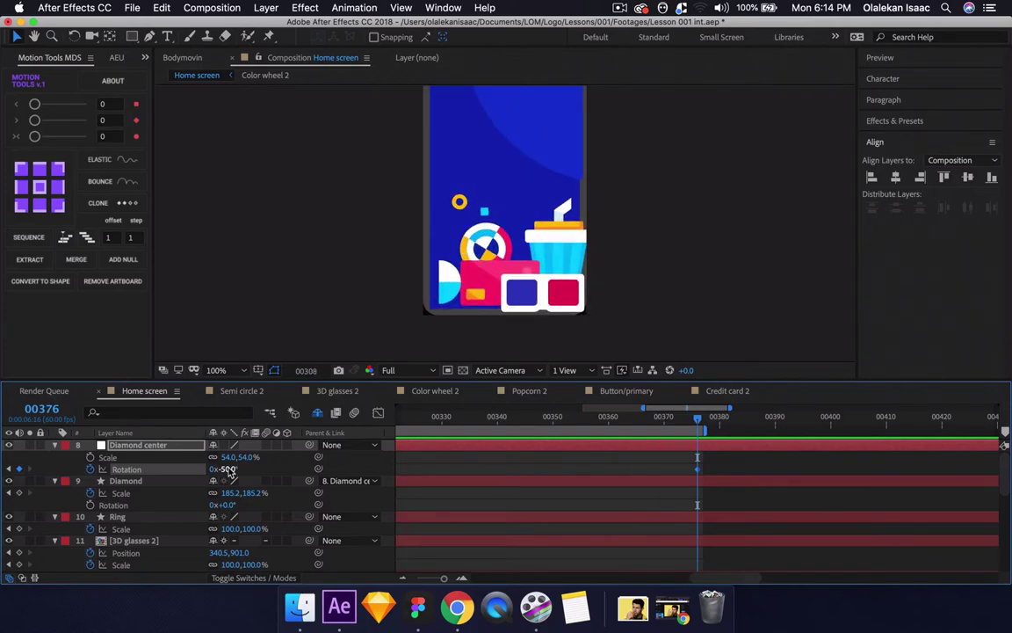
key(space)
- Add a position keyframe to the Ring layer at frame 276
scroll(453, 505, left, 5)
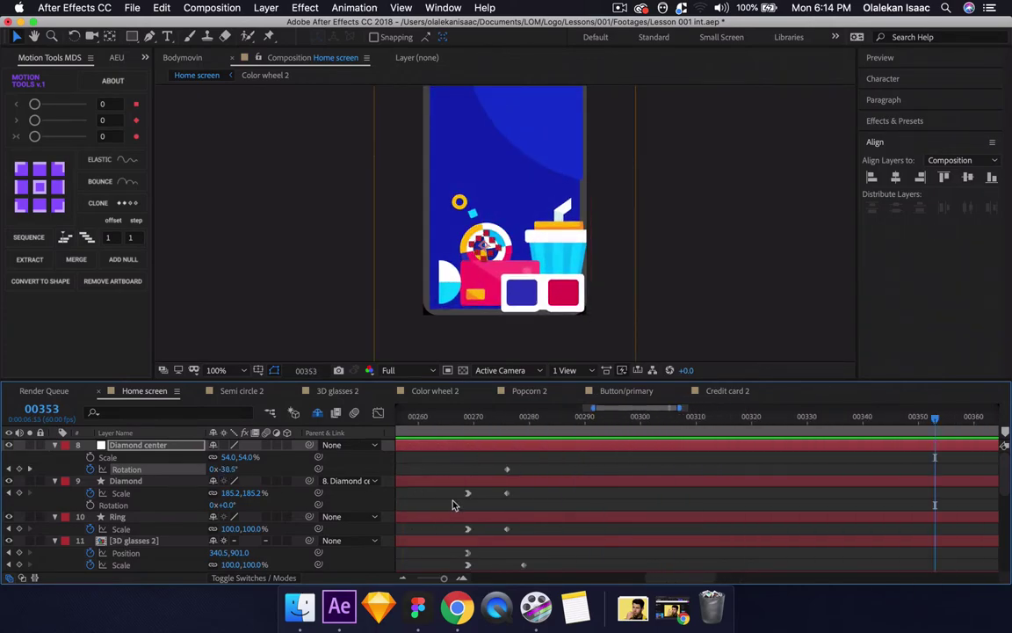
click(159, 518)
drag(430, 424, 562, 420)
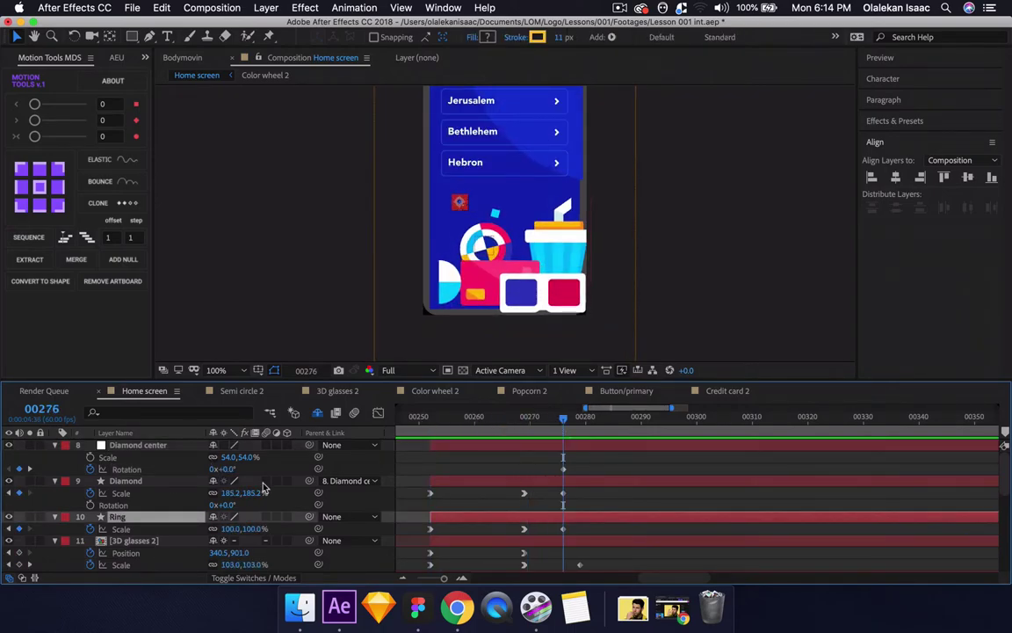
key(shift+p)
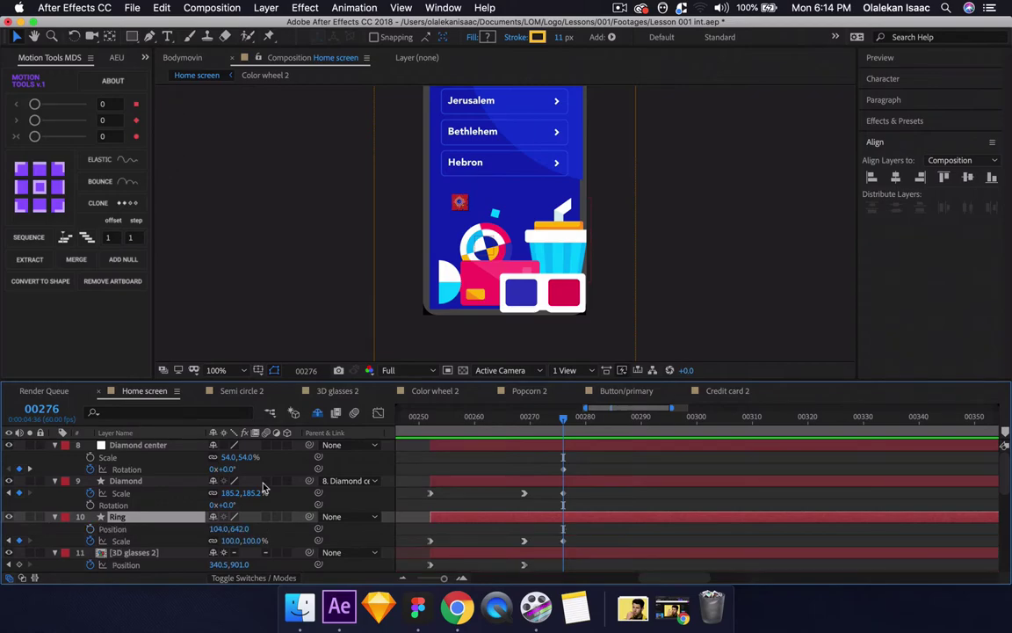
click(91, 529)
- At frame 376, move the Ring to about 266, 700 along an arched motion path over the color wheel, and preview it
key(space)
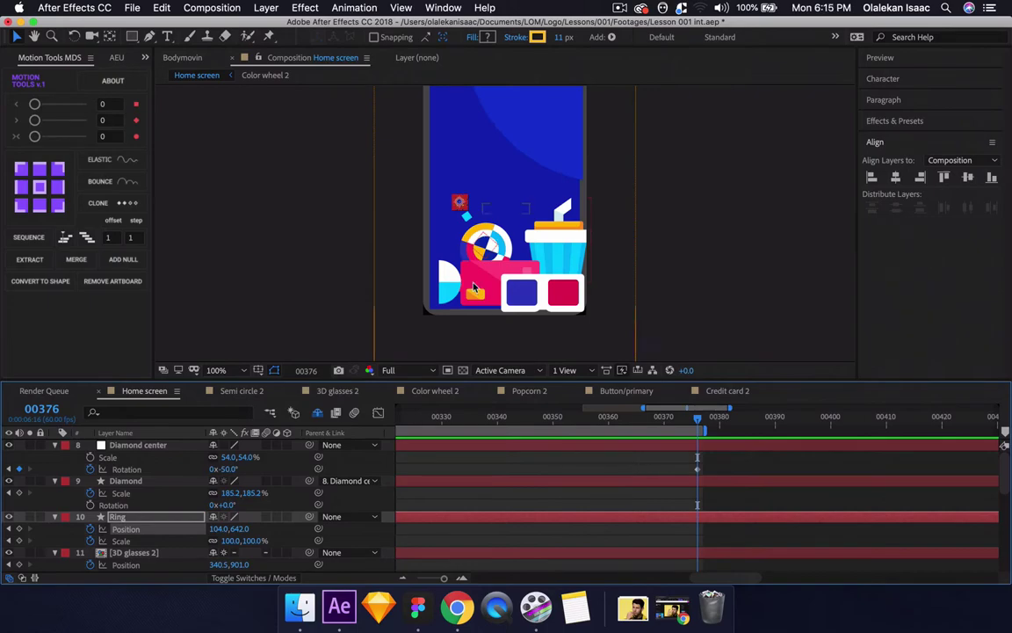
drag(464, 203, 522, 240)
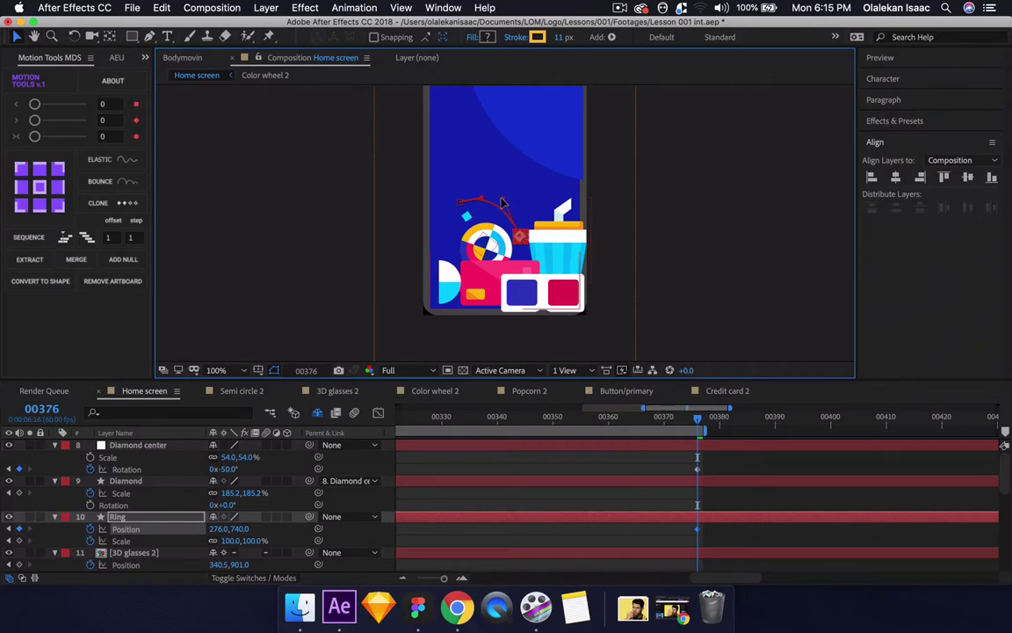
drag(518, 232, 521, 224)
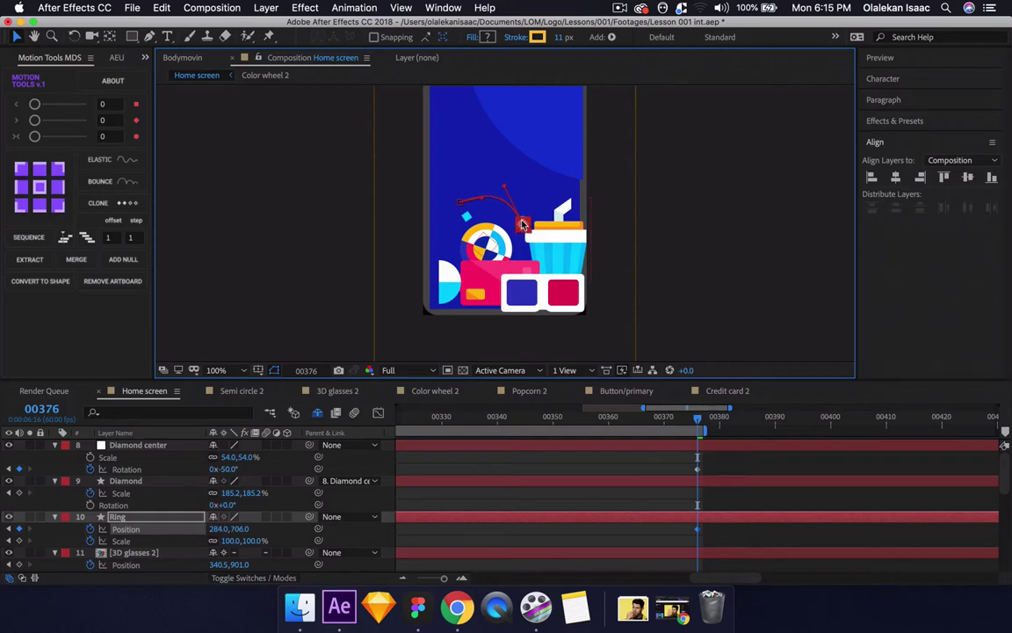
drag(504, 186, 491, 204)
key(space)
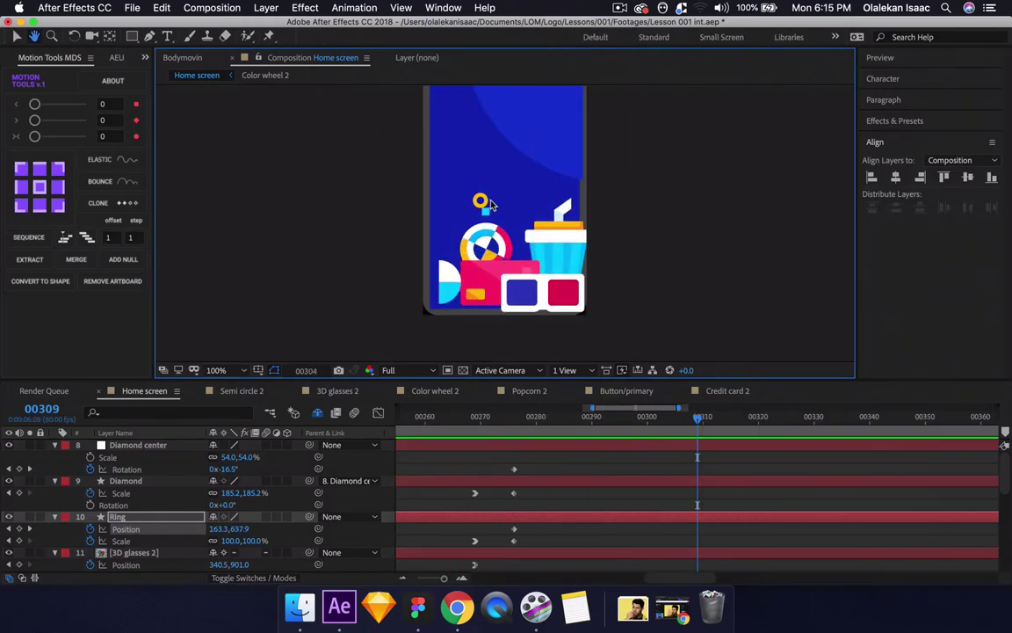
key(space)
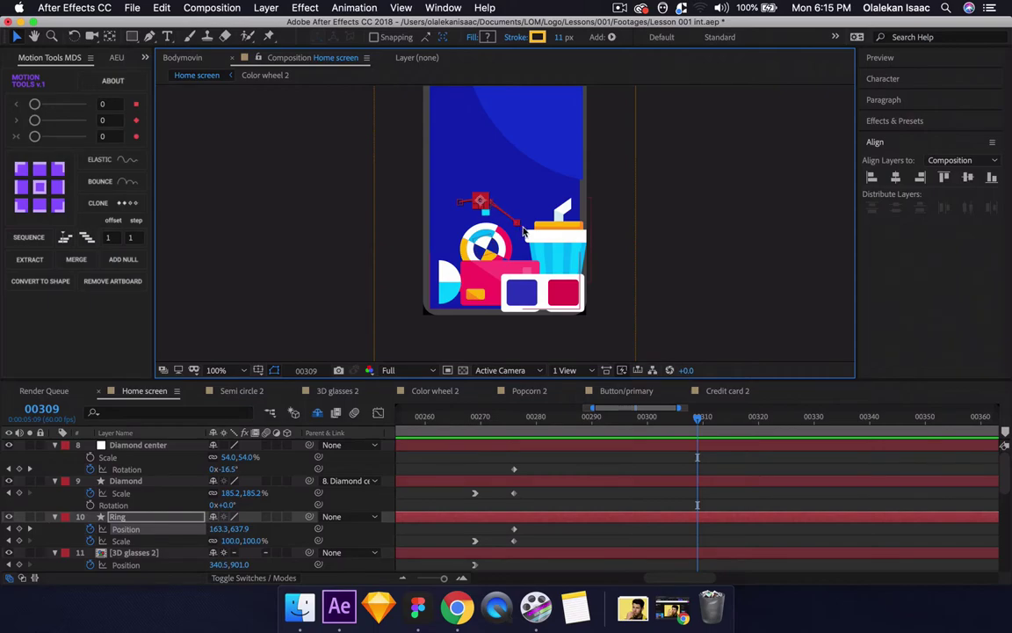
- Reposition the Ring at frame 376 to about 284, 680 and preview its path
key(k)
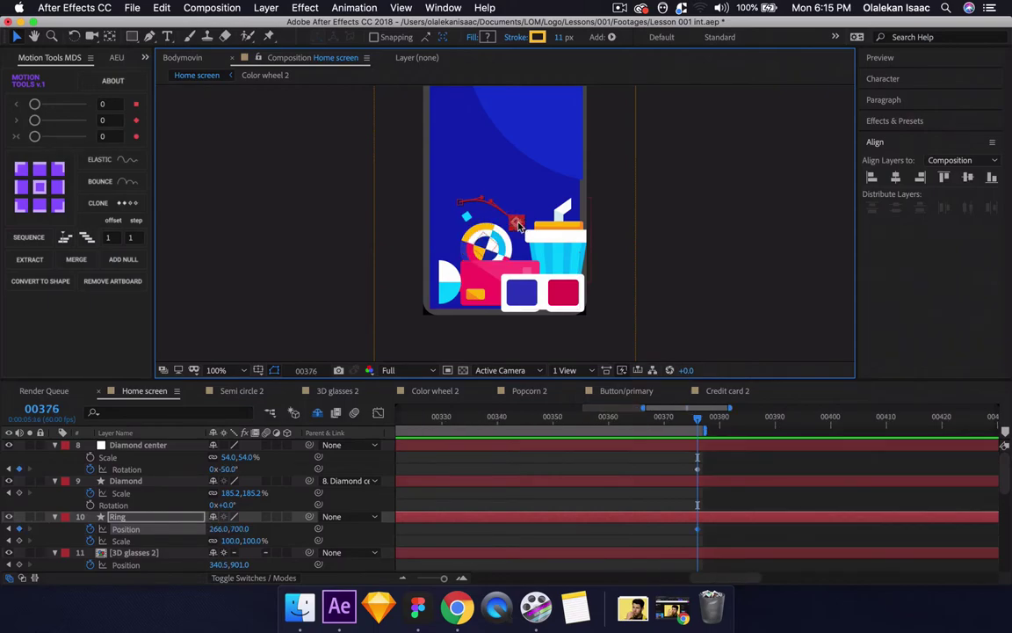
drag(517, 222, 525, 214)
key(space)
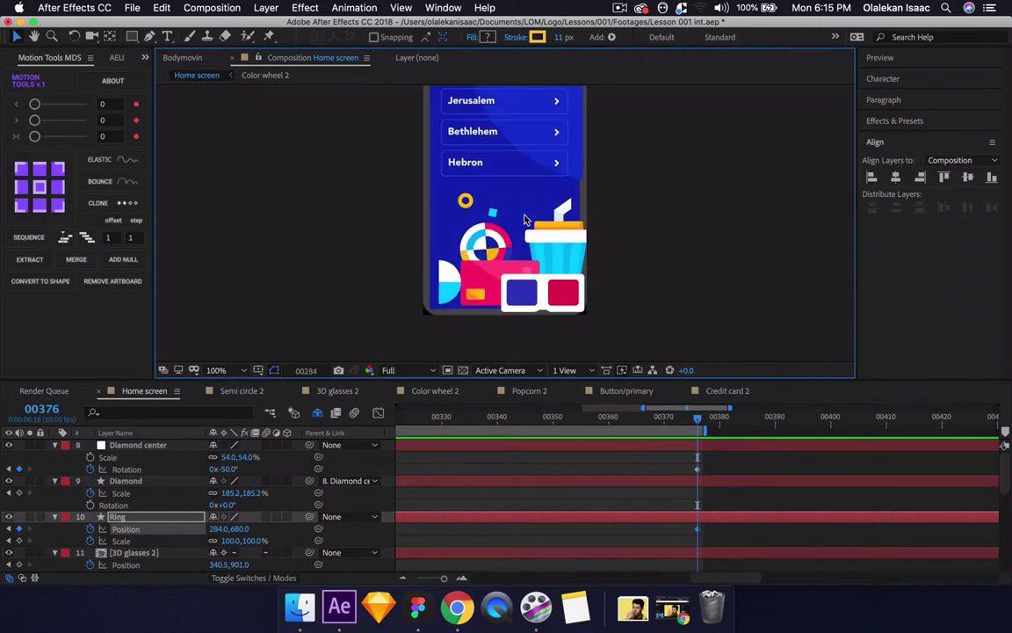
key(space)
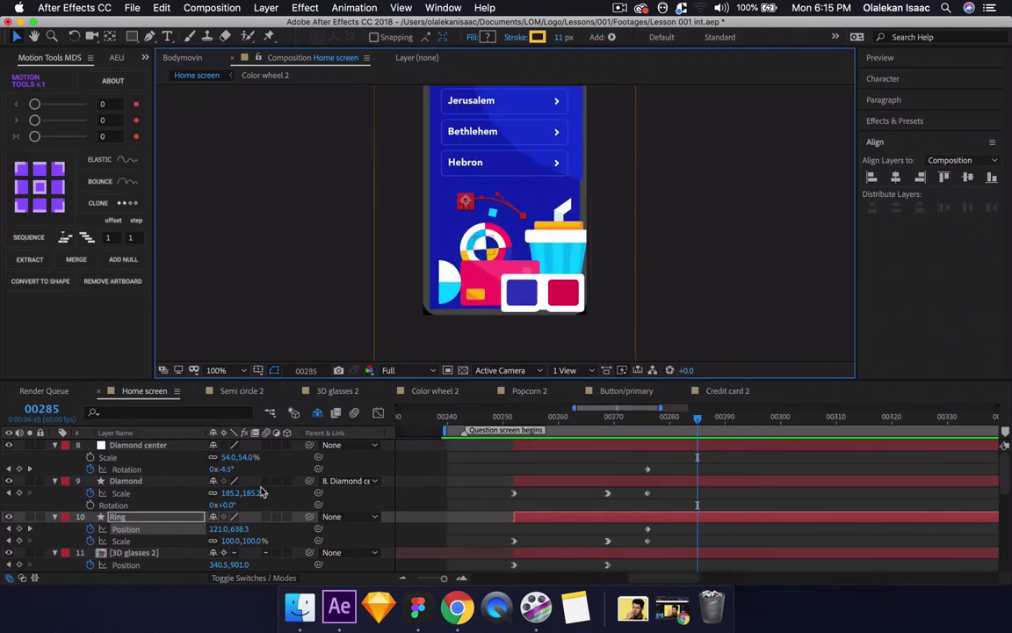
- Enlarge the timeline and collapse the properties of all layers from Diamond center through Topleft overlay
click(372, 497)
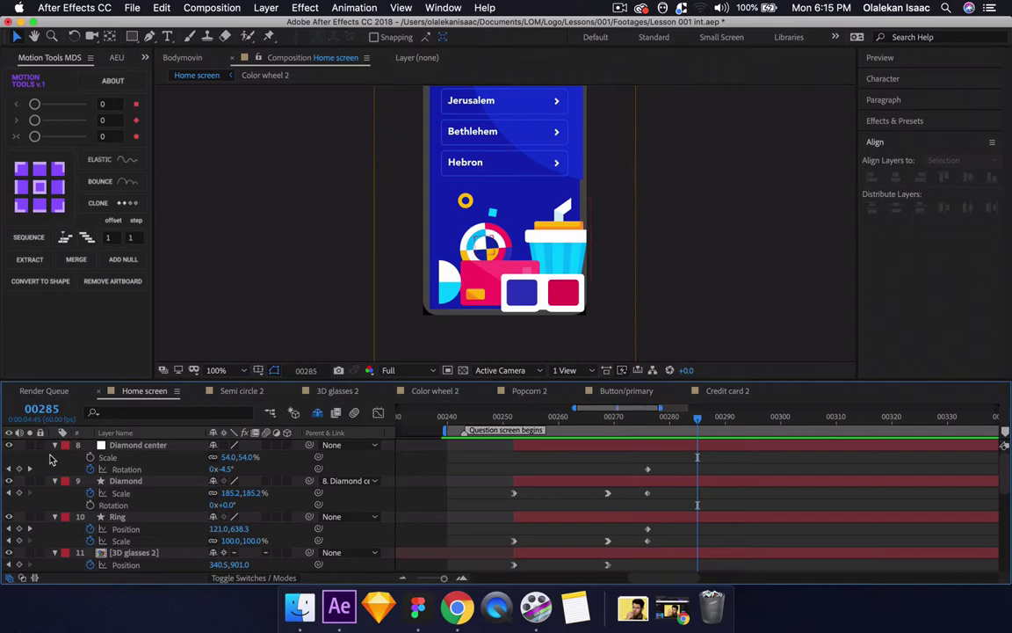
key(grave)
click(54, 112)
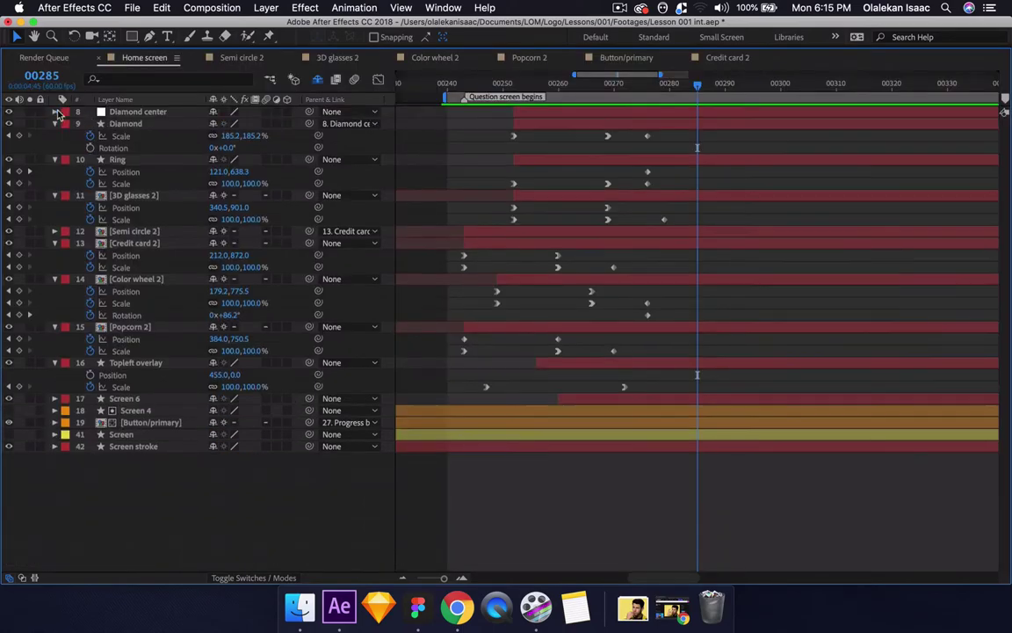
click(54, 123)
click(54, 136)
click(54, 147)
click(54, 172)
click(55, 183)
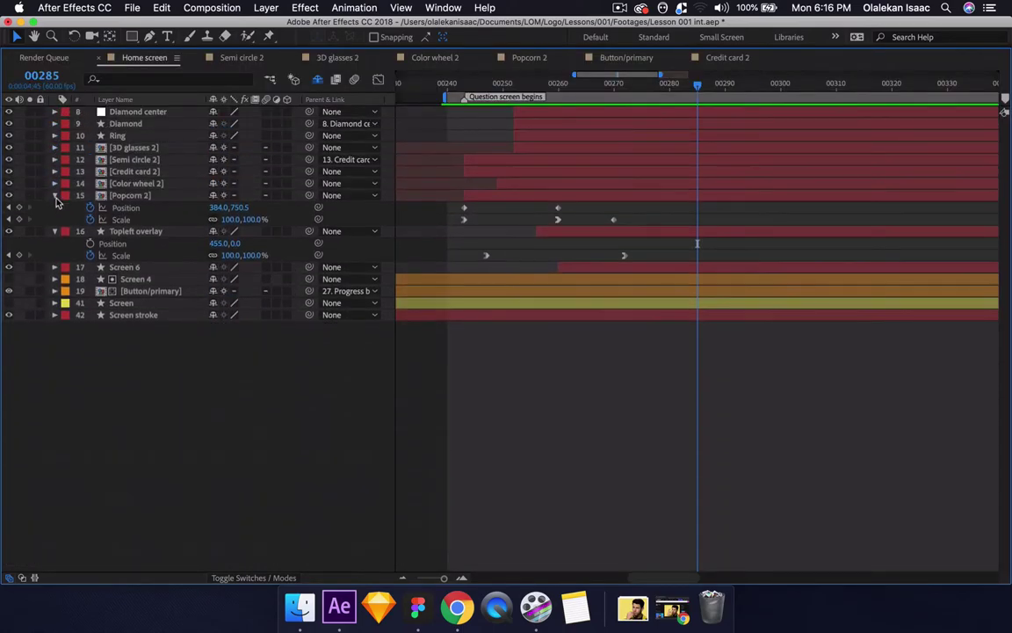
click(54, 195)
click(55, 206)
- Pre-compose the layers from Diamond center through Popcorn 2 into a composition named "Question screen illustrations"
click(131, 195)
click(141, 113)
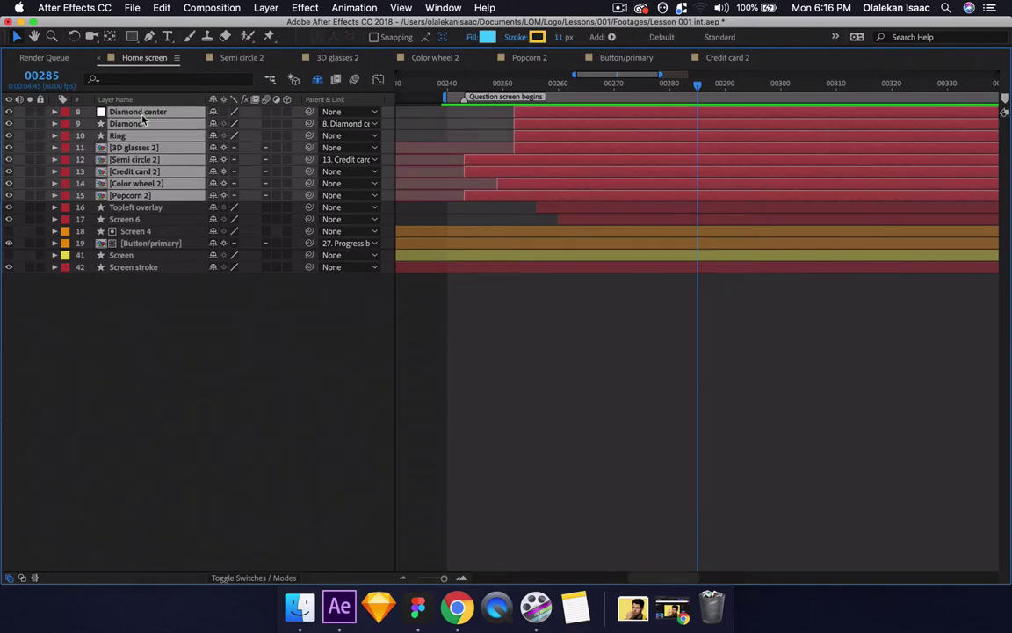
right_click(143, 114)
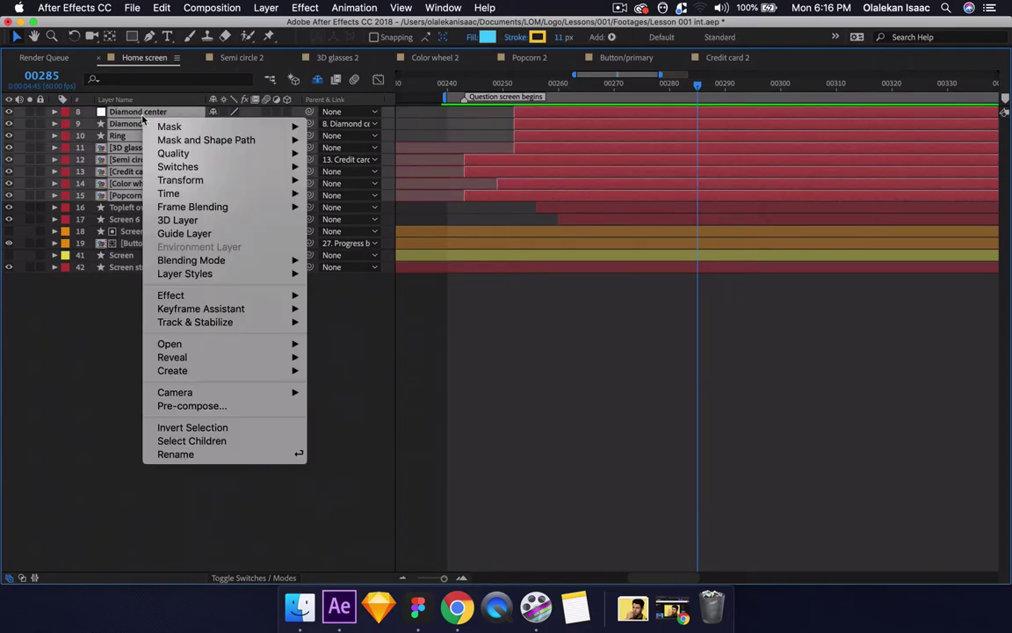
click(192, 405)
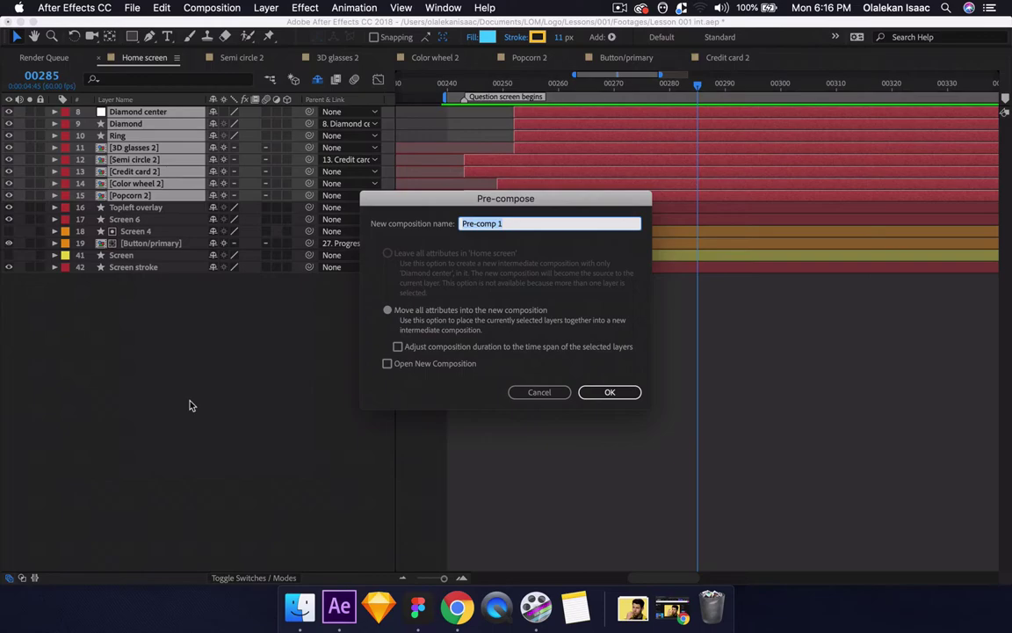
text(Question screen illustrations)
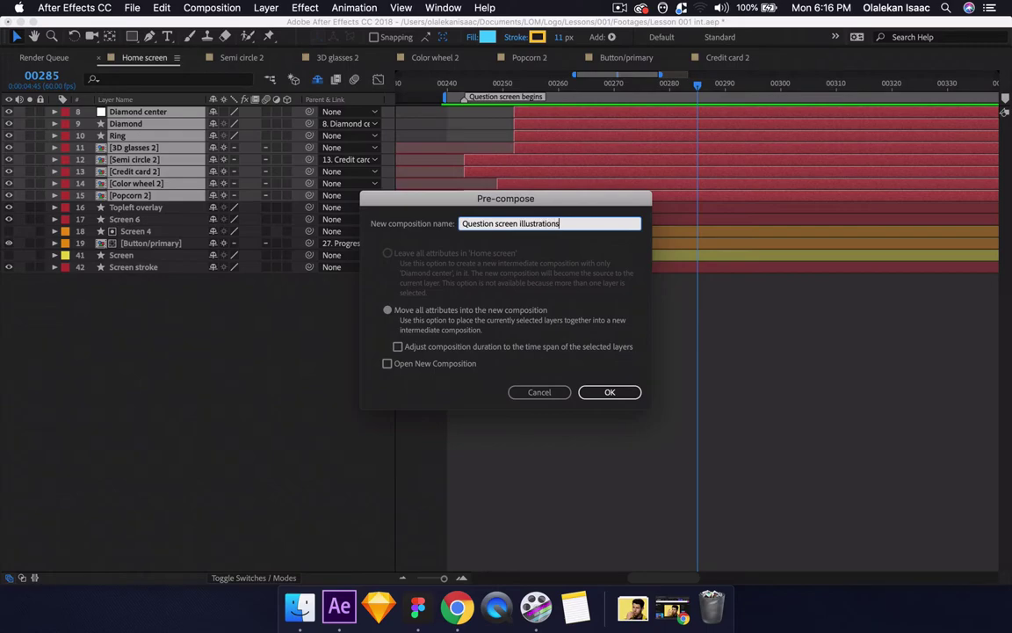
click(608, 393)
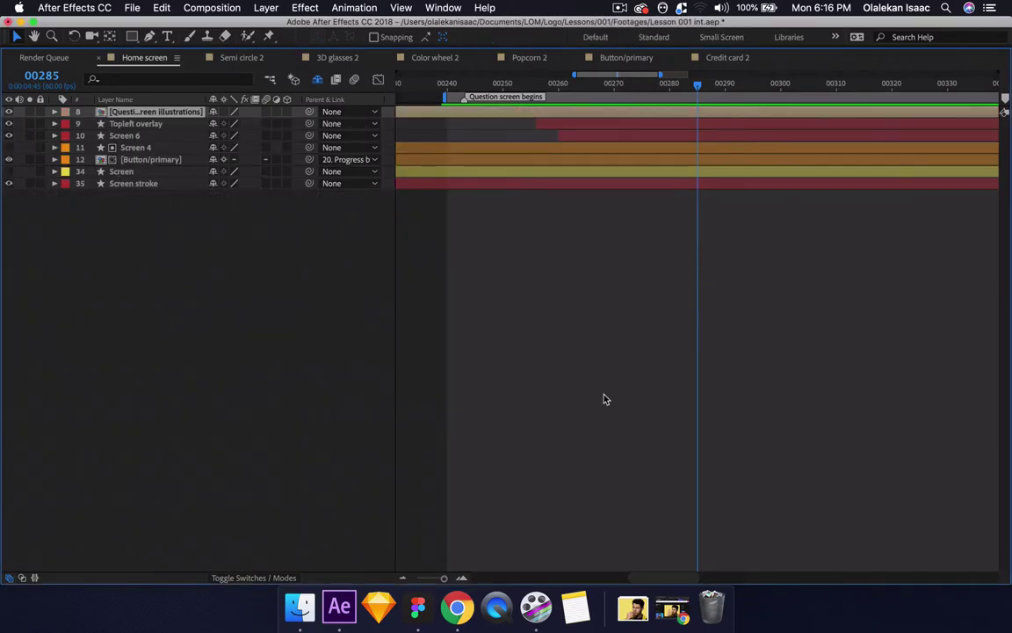
- Trim the start of the Question screen illustrations layer to the "Question screen begins" marker at frame 243 and restore the normal workspace view
click(464, 83)
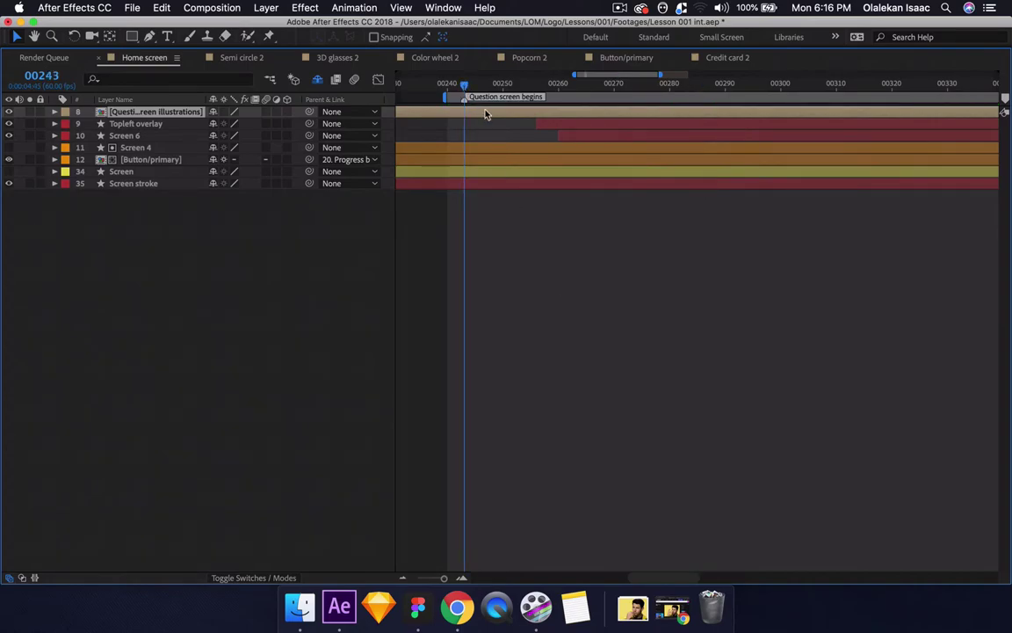
key(grave)
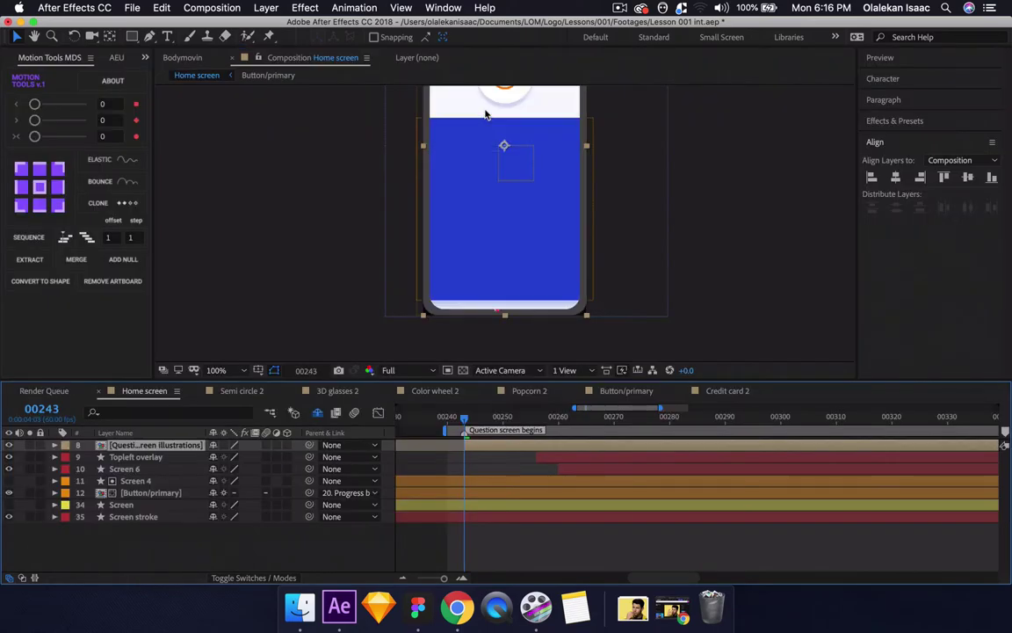
- Duplicate the Screen layer and place the copy directly above the Question screen illustrations layer
click(128, 505)
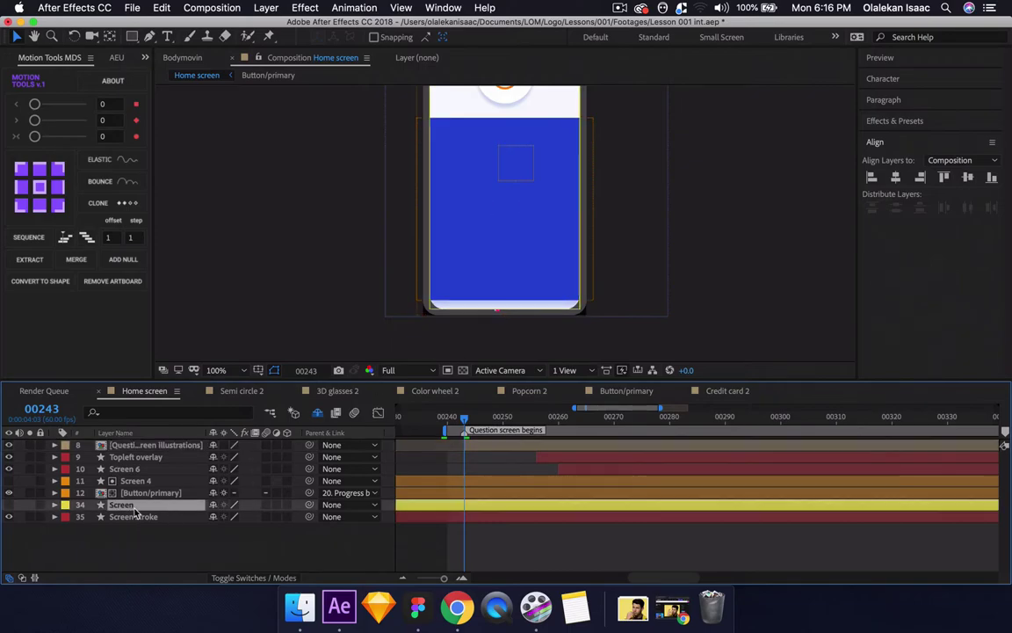
key(ctrl+d)
drag(136, 514, 136, 442)
- Set the Question screen illustrations layer's track matte to Alpha Matte "Screen 7"
click(189, 457)
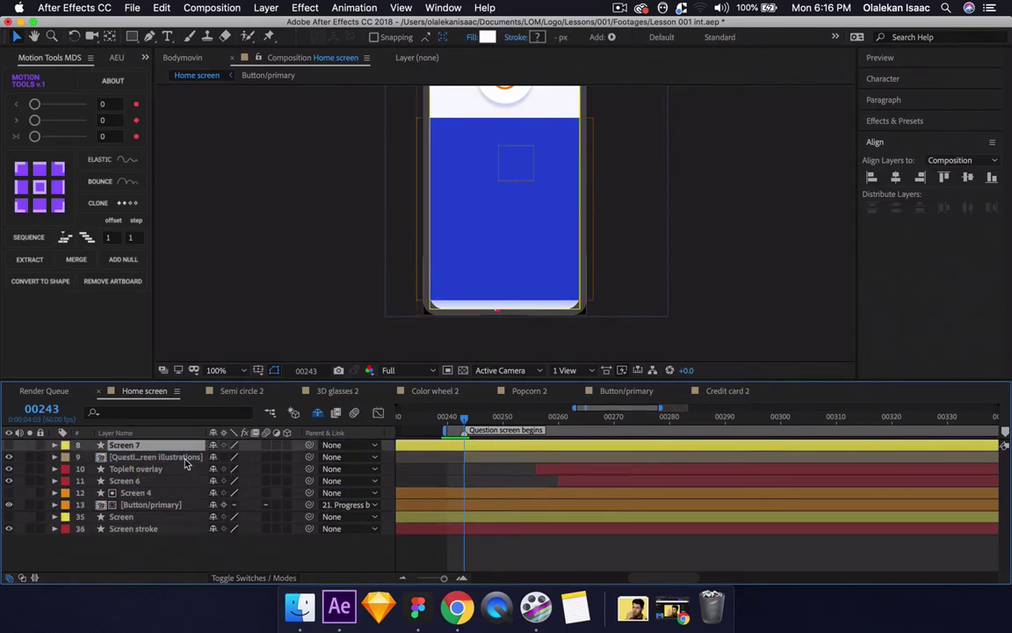
click(253, 577)
click(283, 457)
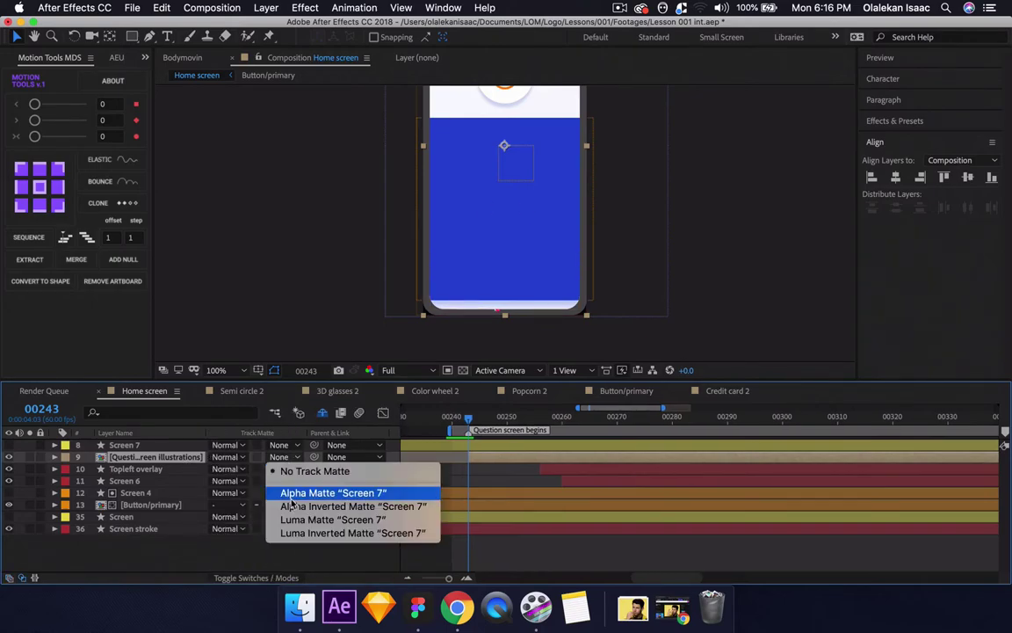
click(292, 497)
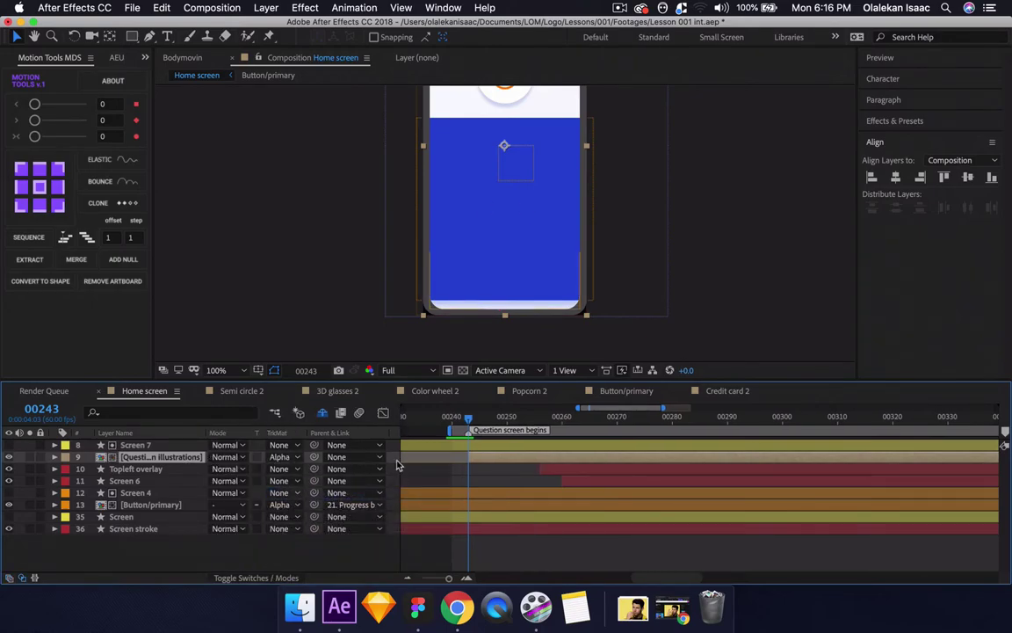
- Trim the start of the Screen 7 layer to frame 243 and set the label color of Screen 7 and Question screen illustrations to Red
click(498, 447)
key(alt+bracketleft)
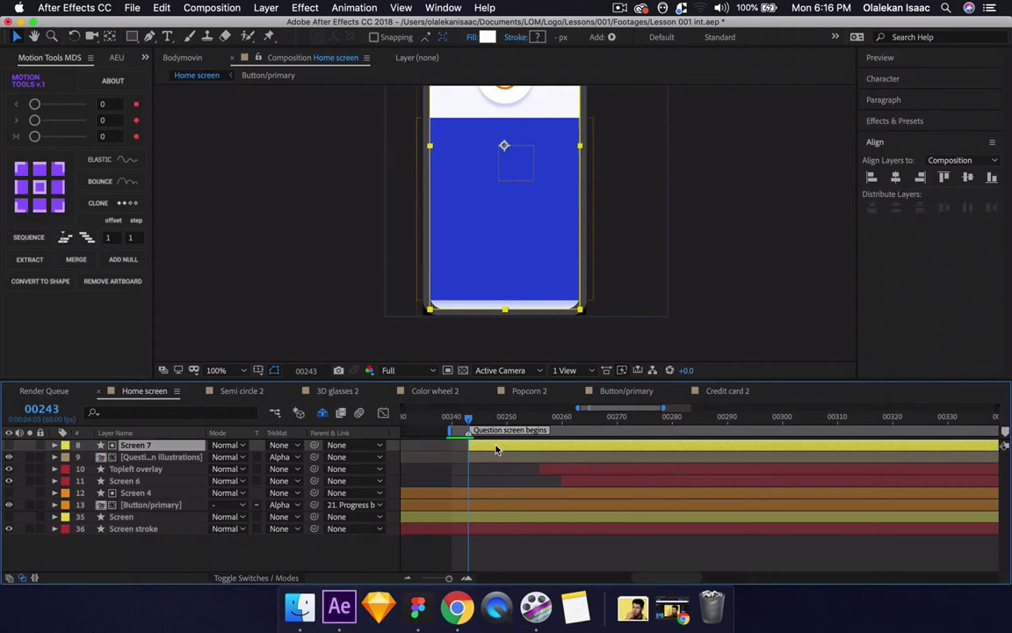
shift+click(199, 458)
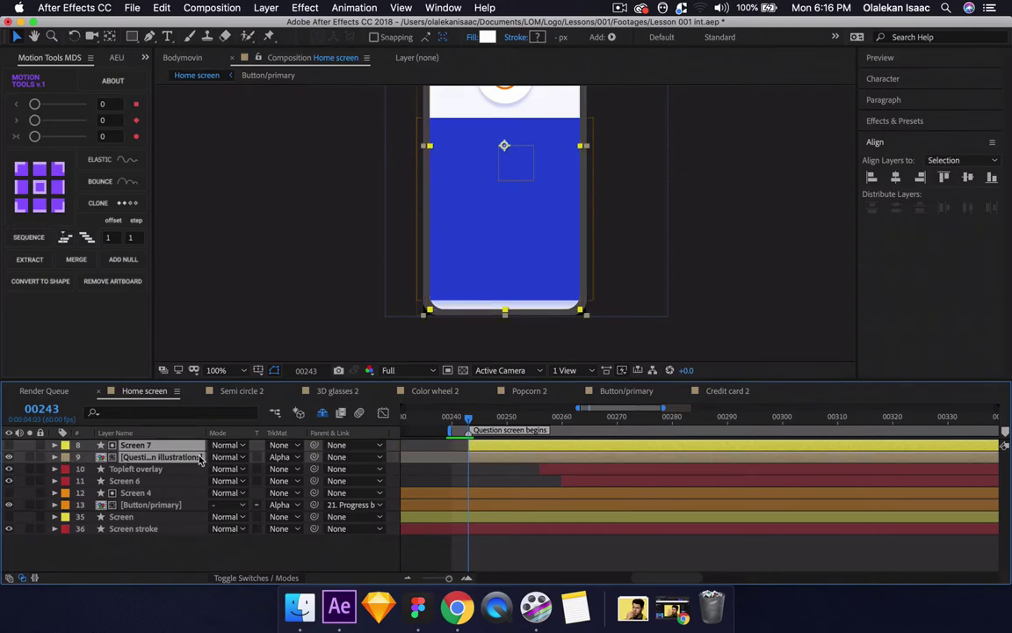
click(67, 457)
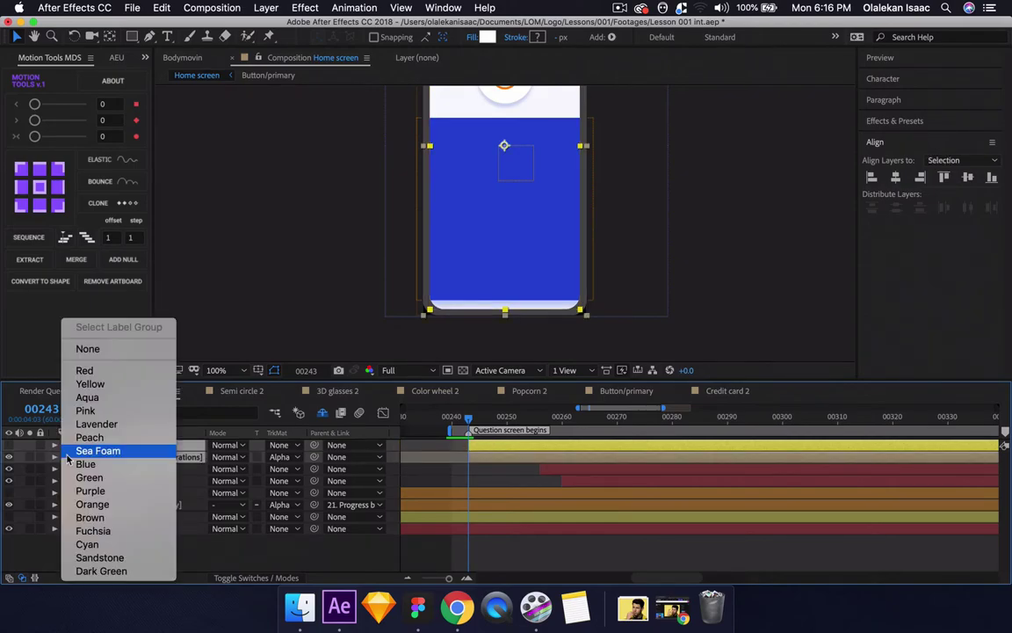
click(96, 373)
- Preview the transition into the question screen from frame 241 and examine the illustrations up close
key(space)
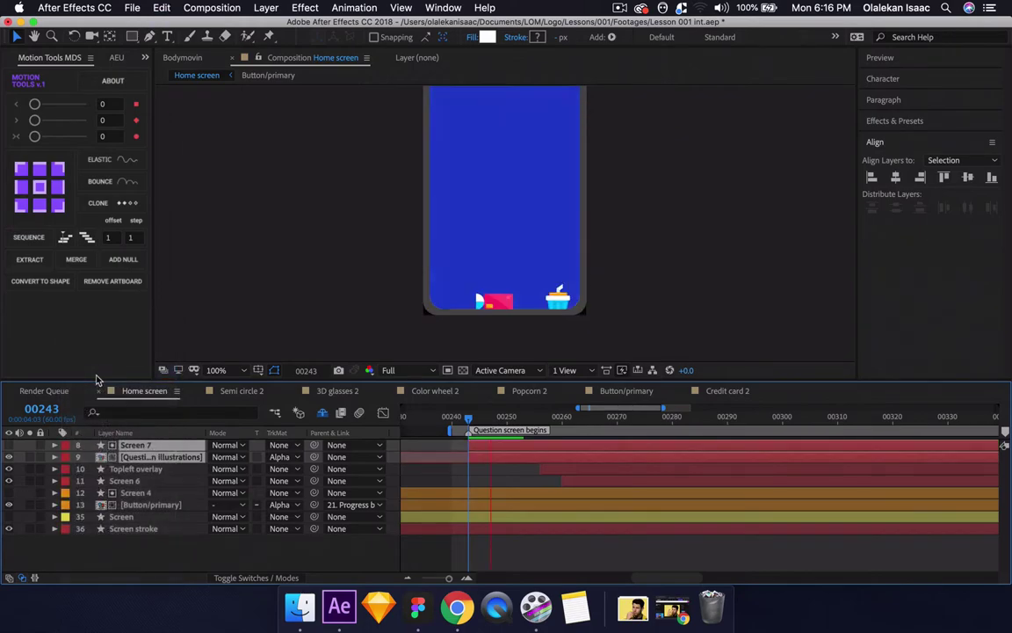
click(456, 419)
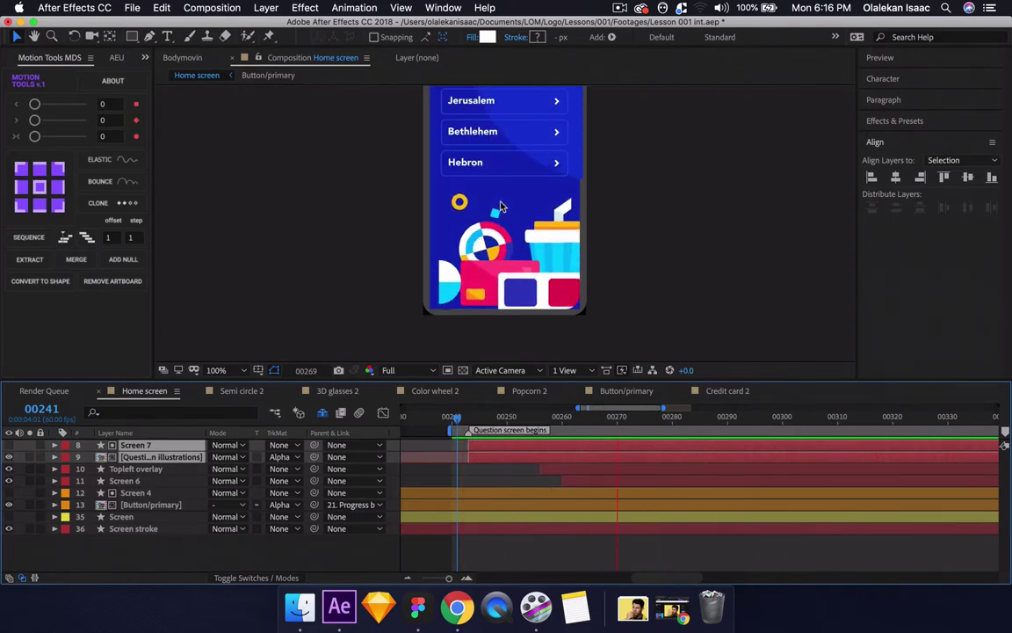
key(space)
click(316, 561)
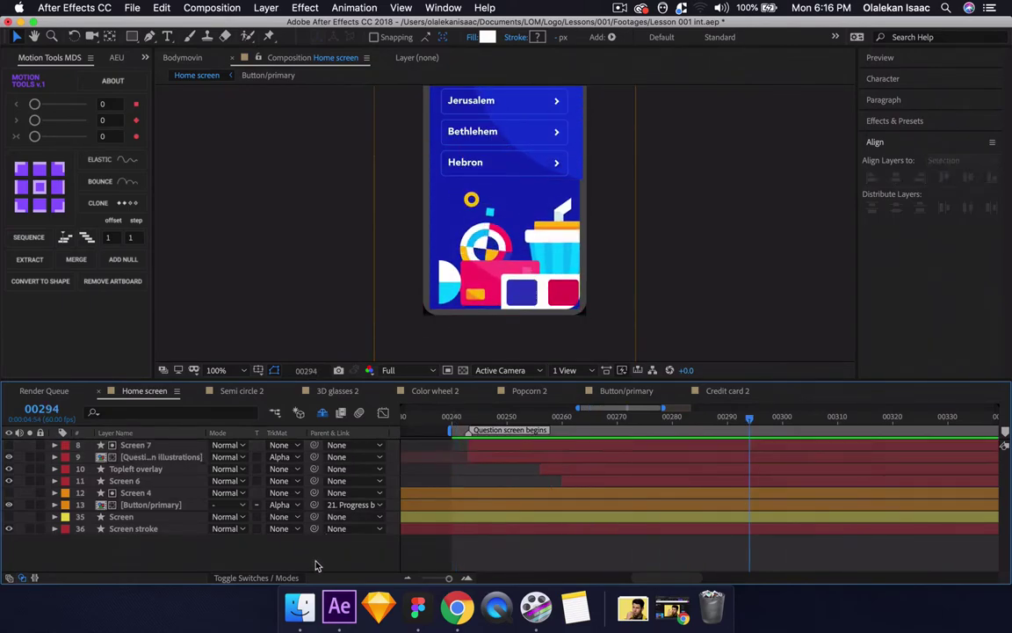
key(period)
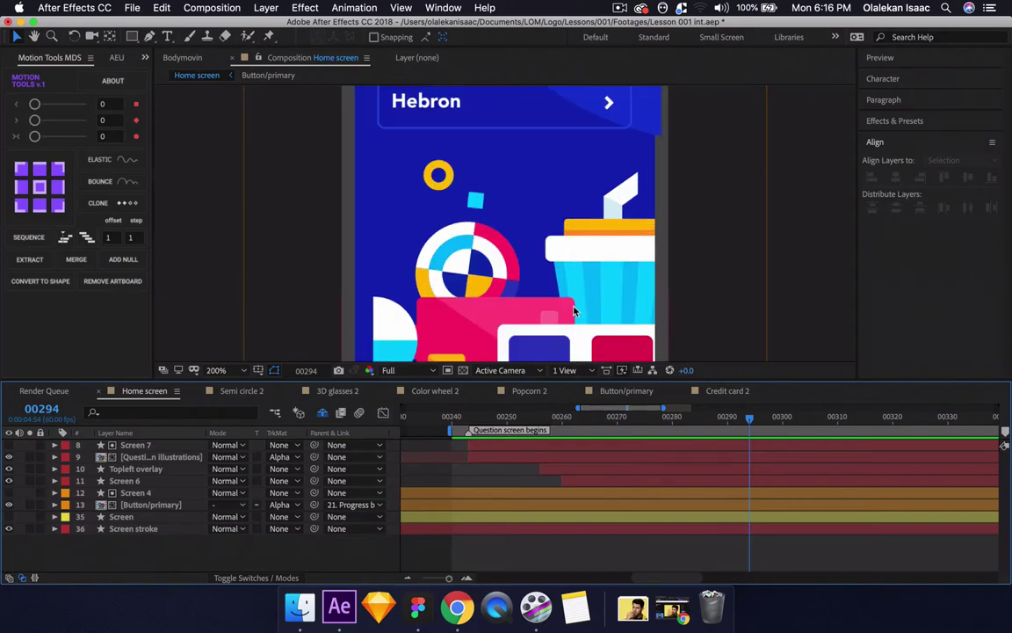
key(comma)
key(comma)
key(period)
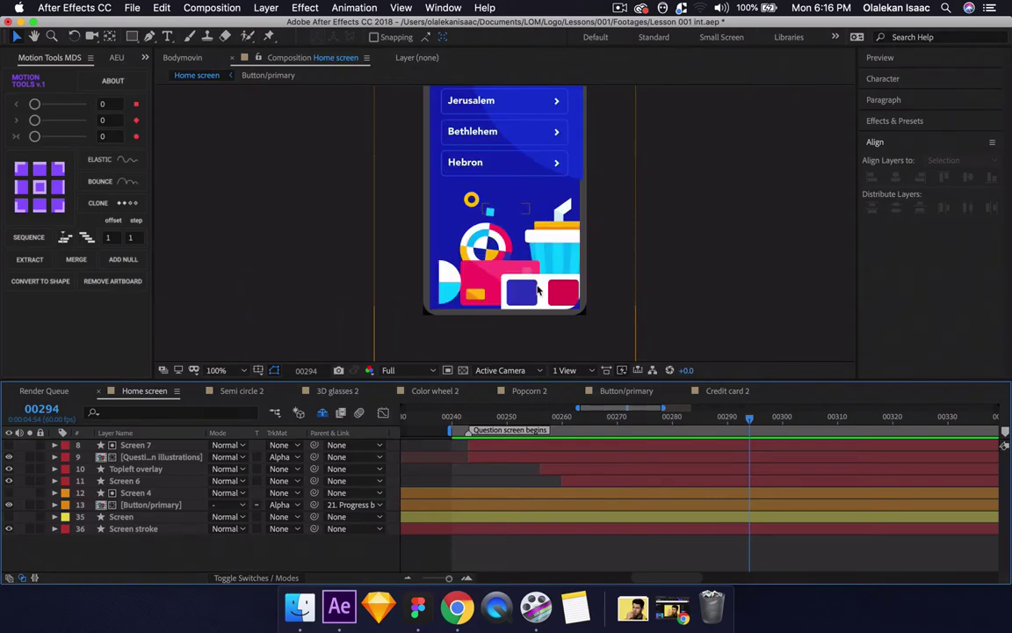
- Hide the Screen 6 layer, replay the transition from frame 241 and scrub forward to frame 290
click(134, 471)
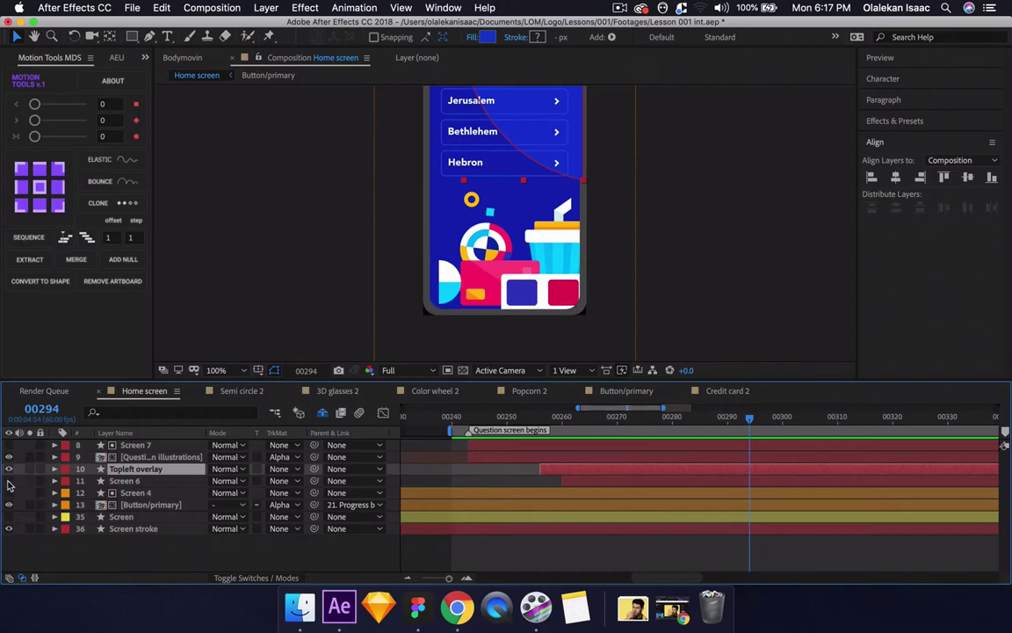
click(458, 423)
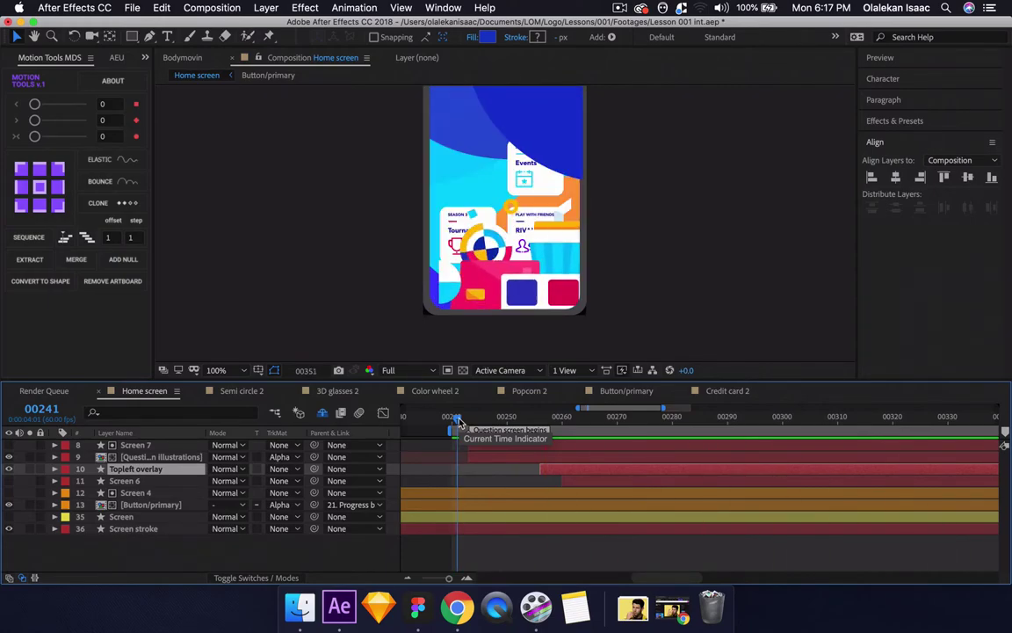
key(space)
drag(460, 420, 727, 419)
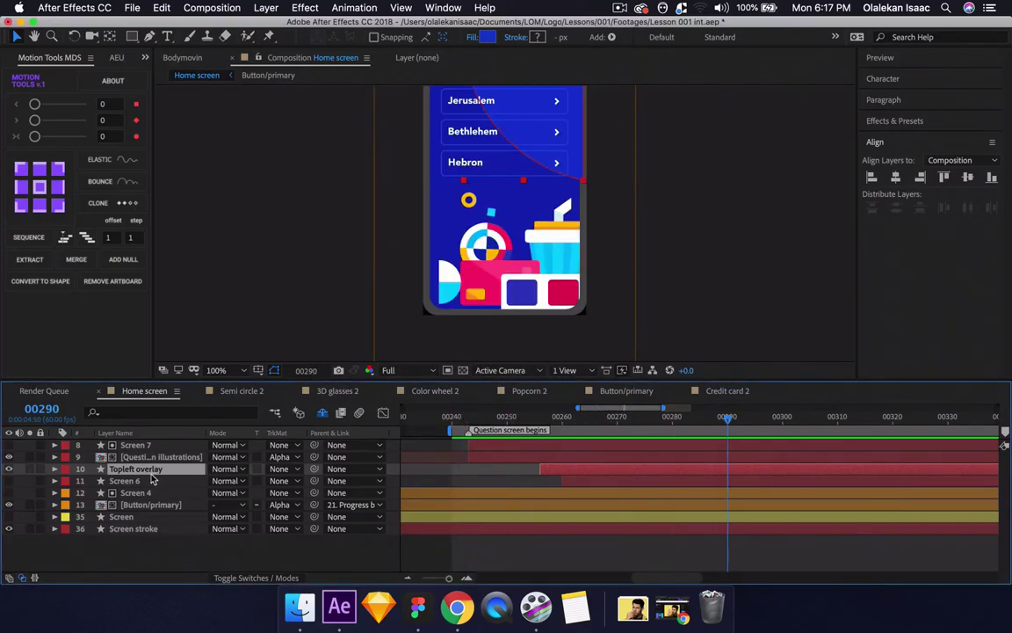
- Extend the Play Now and Rectangle layers to the end of the Button/primary composition and return to the Home screen composition
click(149, 506)
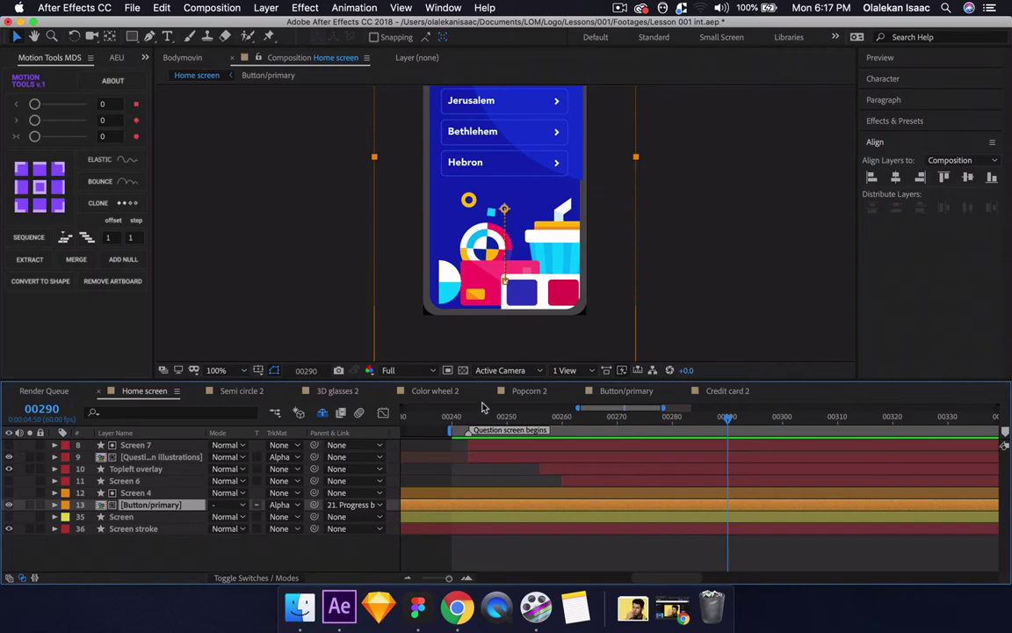
scroll(482, 407, right, 6)
scroll(483, 407, left, 2)
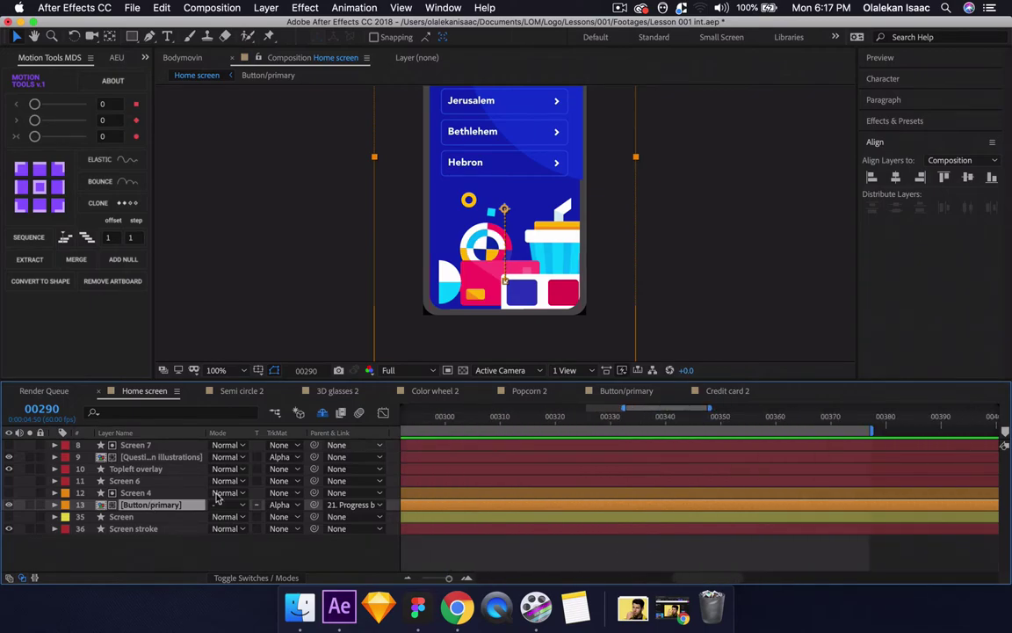
double_click(153, 506)
scroll(626, 482, right, 6)
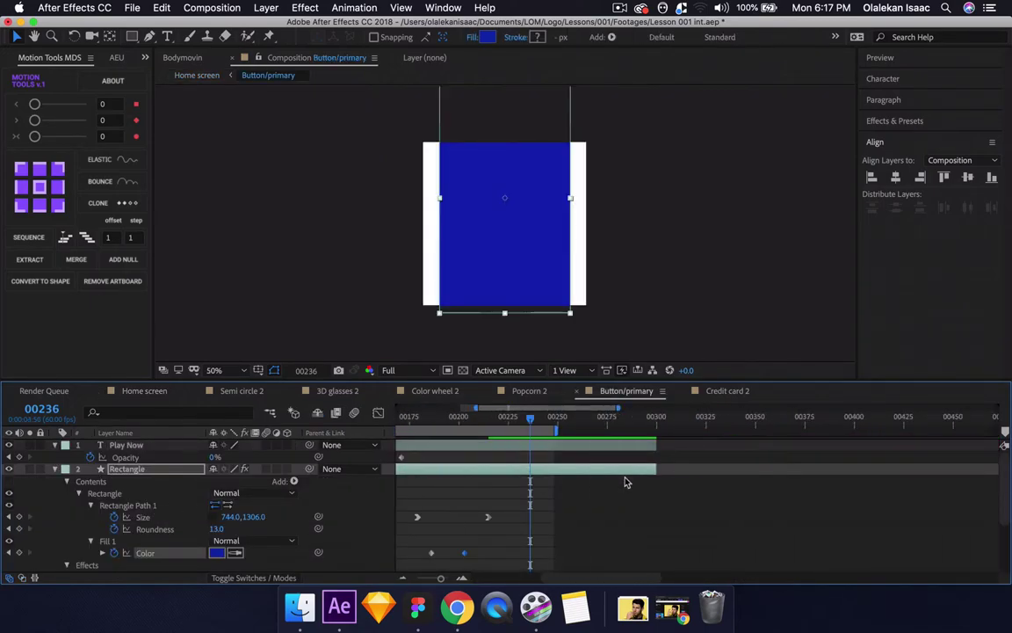
key(super+a)
scroll(626, 481, down, 4)
scroll(626, 481, up, 4)
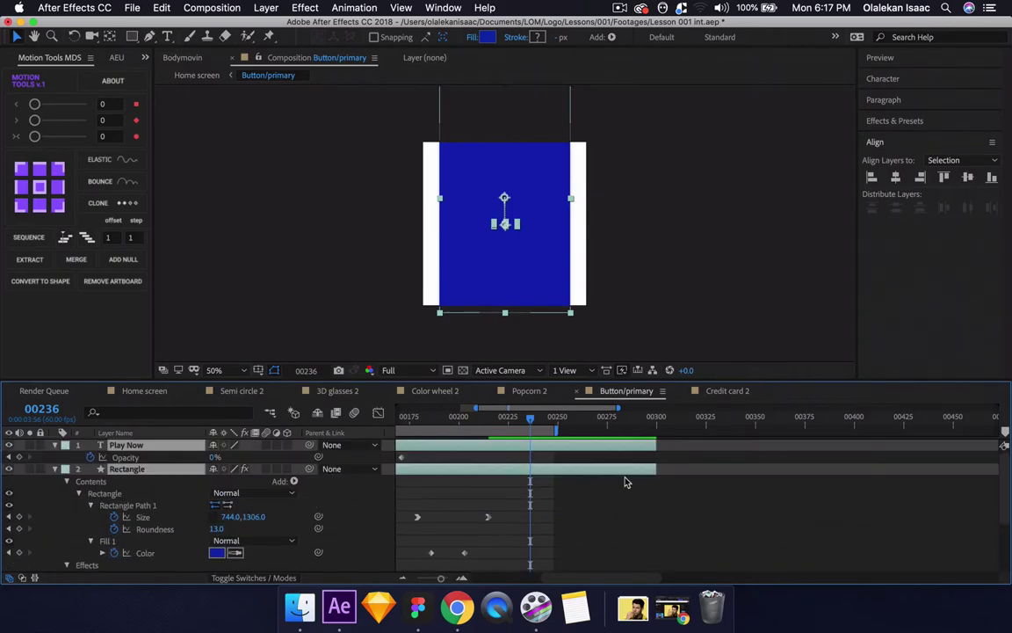
scroll(652, 472, right, 10)
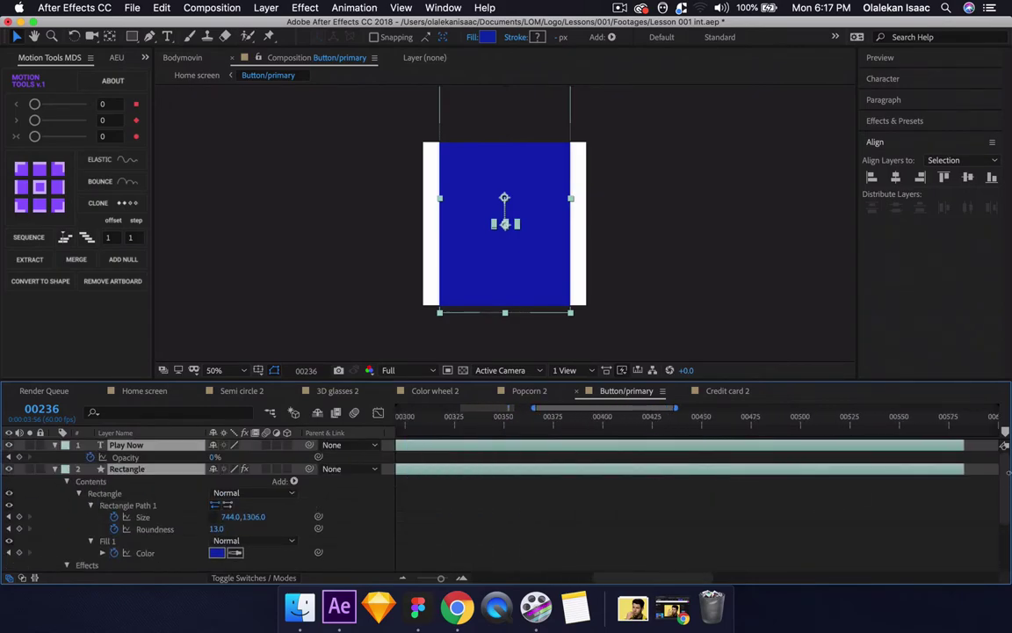
scroll(1005, 445, right, 8)
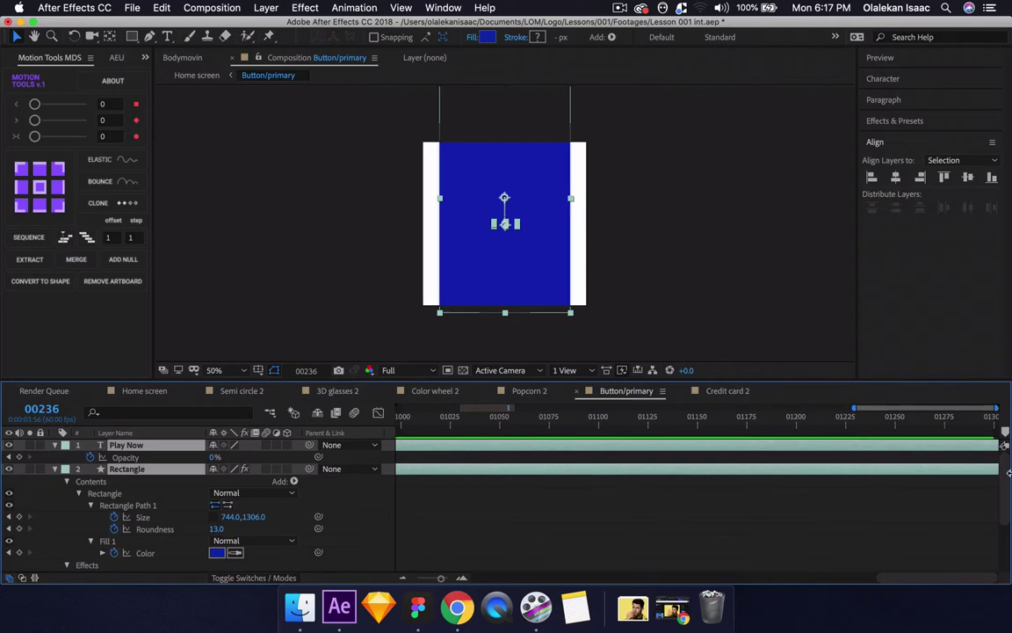
click(144, 390)
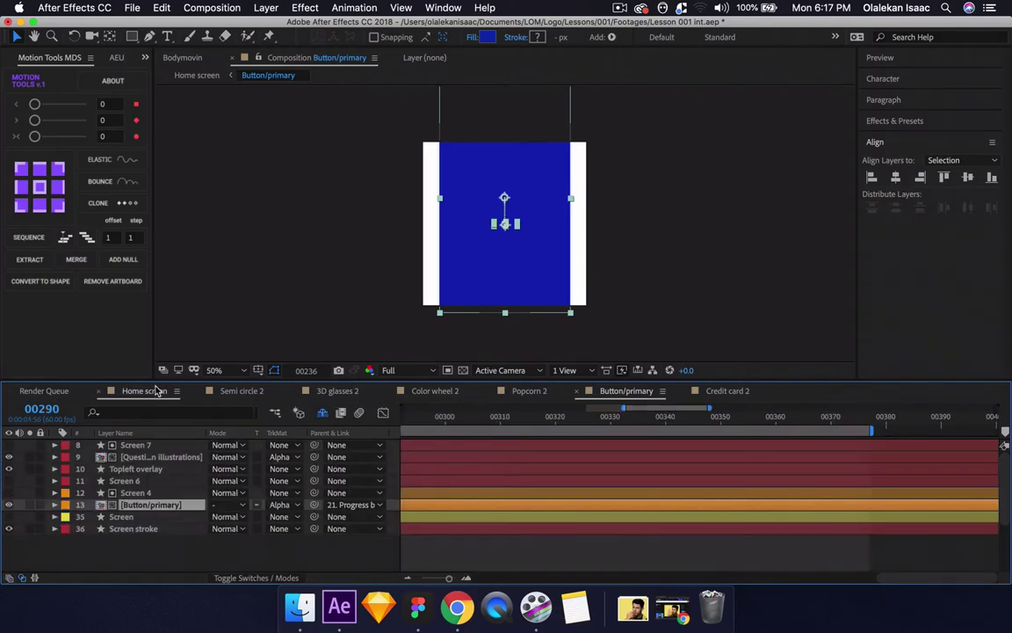
click(113, 57)
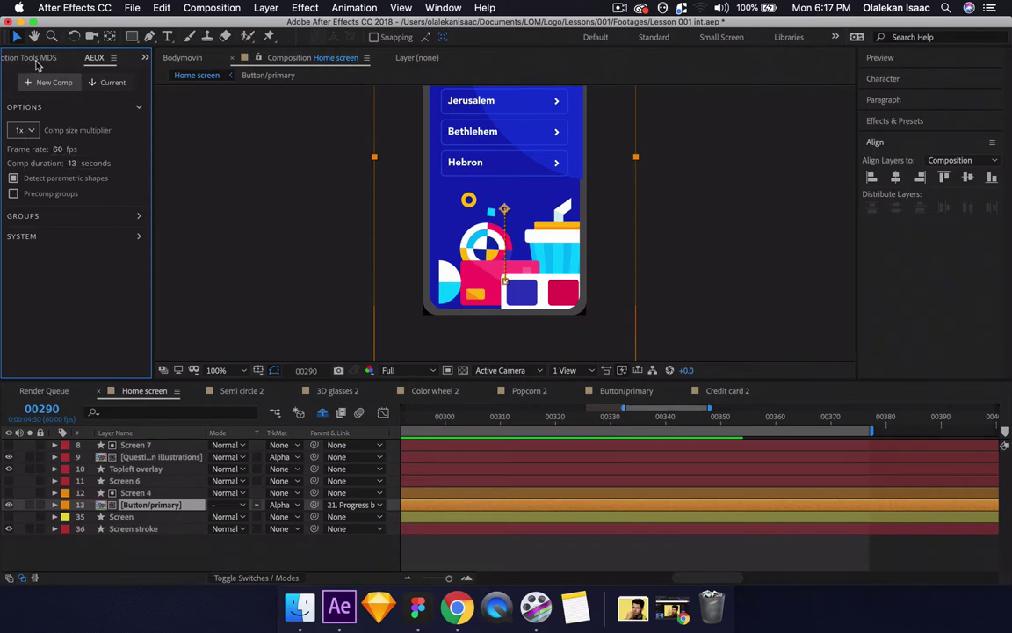
click(36, 59)
- Preview the full question screen animation in the Home screen composition from frame 241, then scrub to frame 265
scroll(493, 497, left, 5)
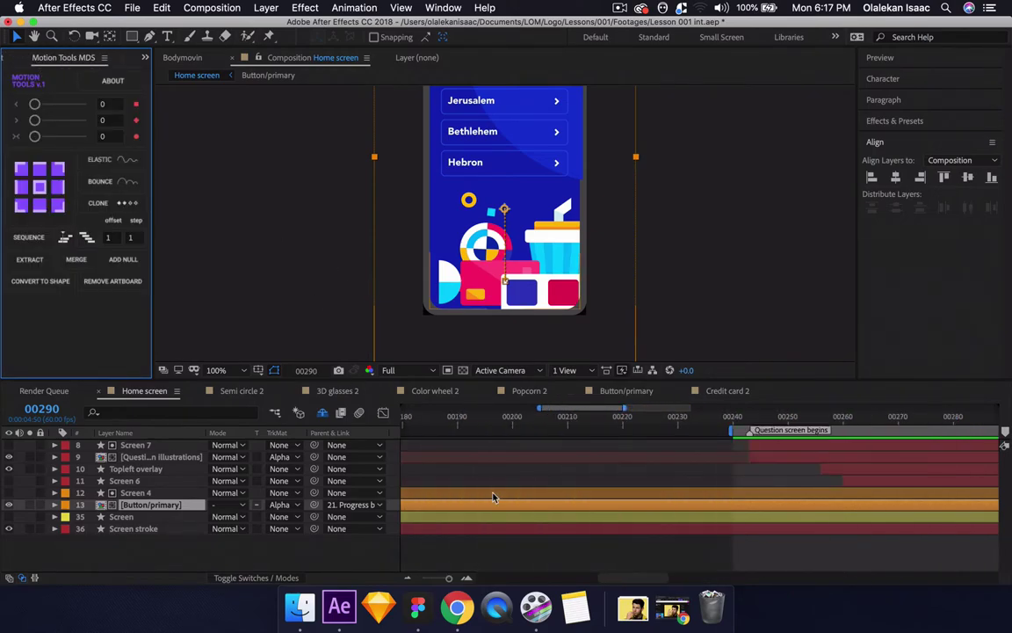
click(540, 418)
key(space)
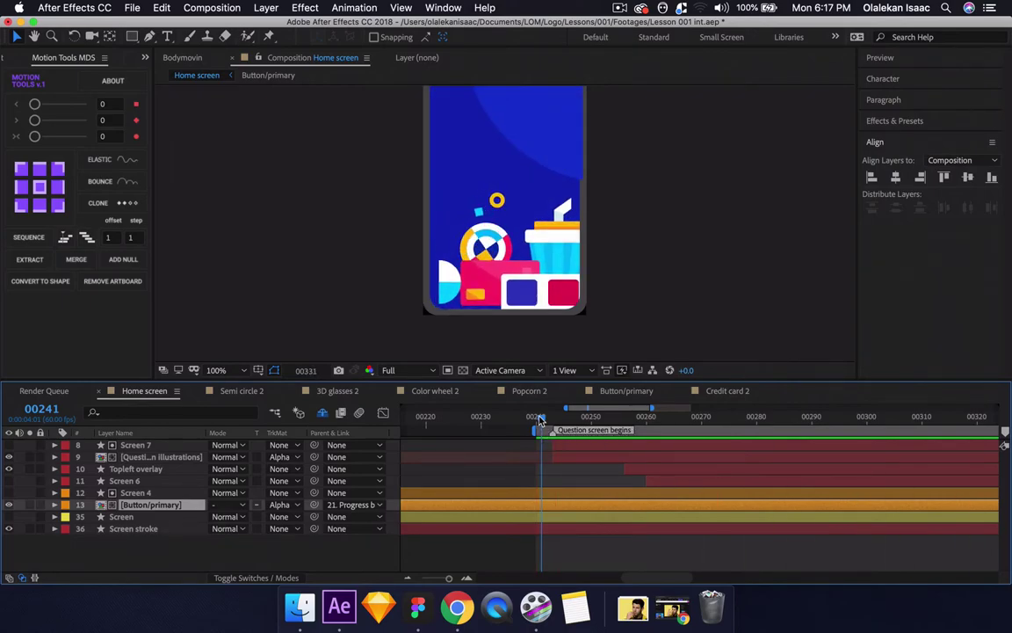
key(space)
scroll(510, 309, down, 2)
key(space)
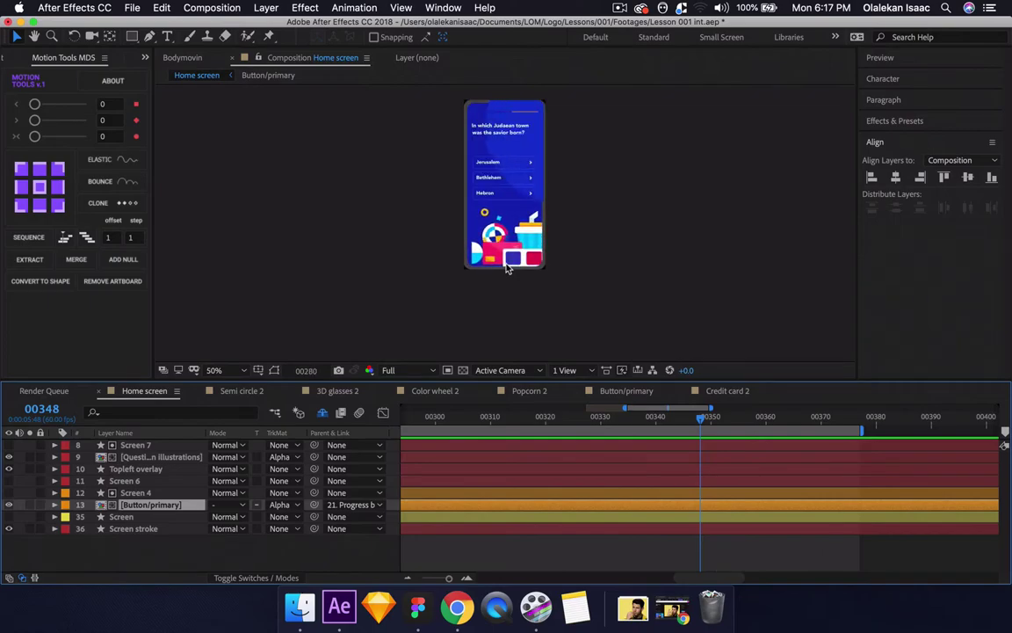
key(space)
drag(413, 423, 546, 399)
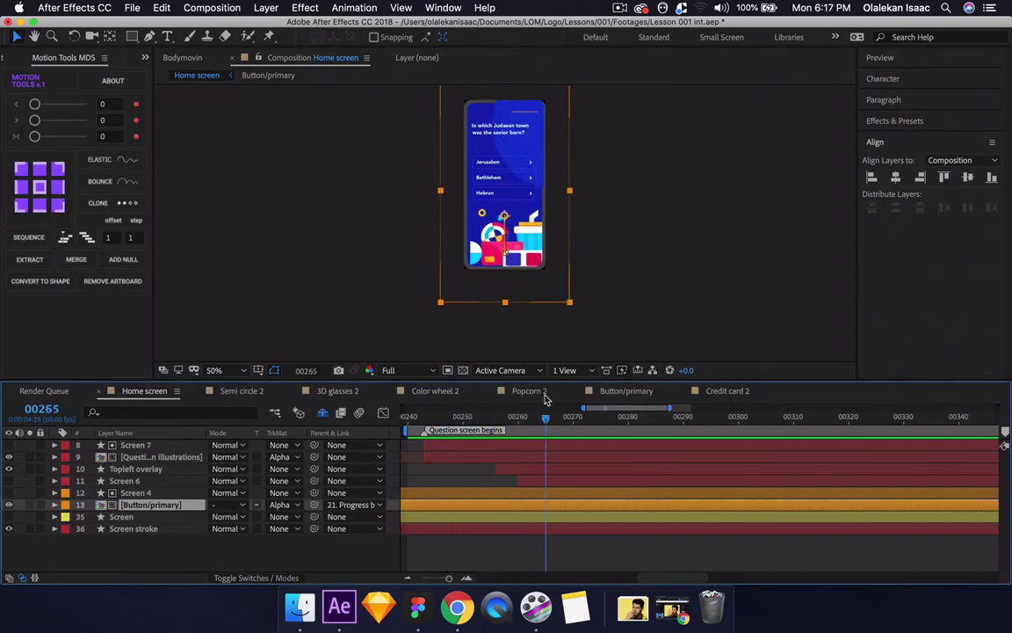
- Reveal the shy layers, turn off Shy for the two question text layers, Jerusalem 2, Bethlehem 2 and Hebron 2, and hide shy layers again
click(325, 413)
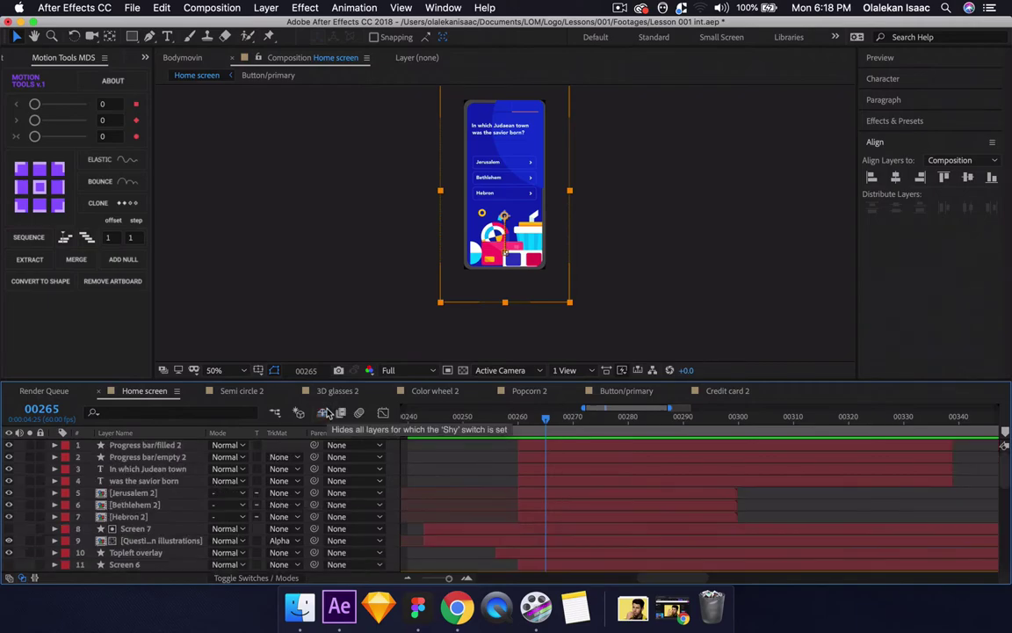
click(177, 518)
shift+click(178, 508)
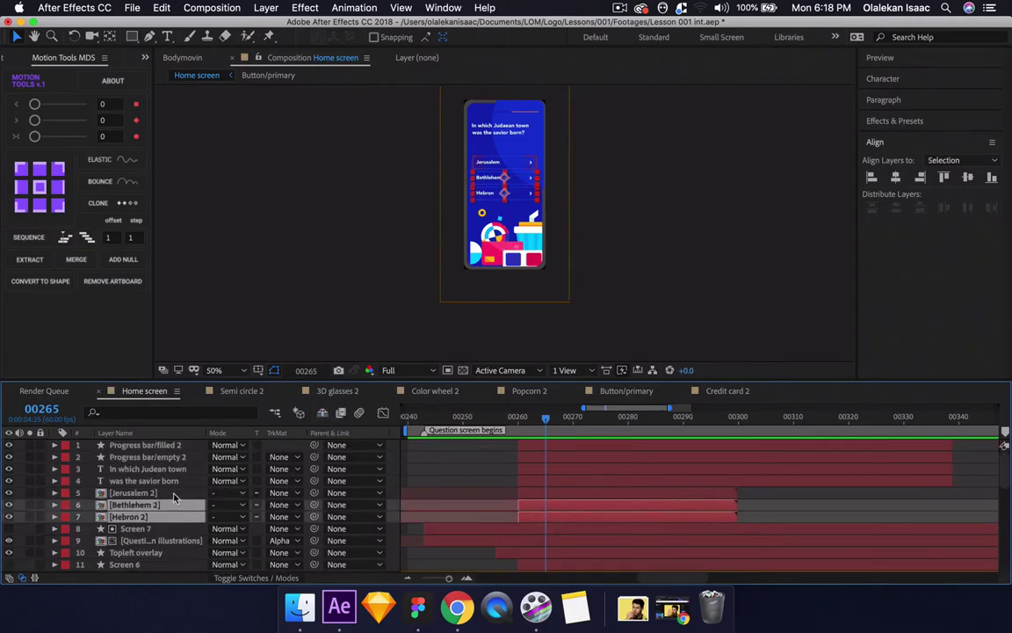
shift+click(174, 493)
key(ctrl+shift+Up)
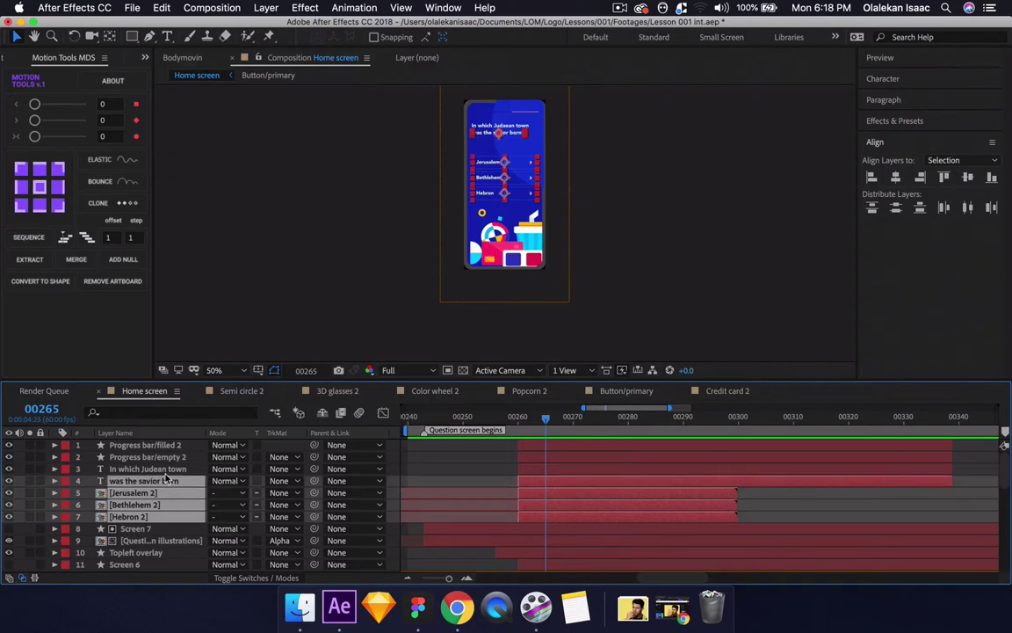
key(ctrl+shift+Up)
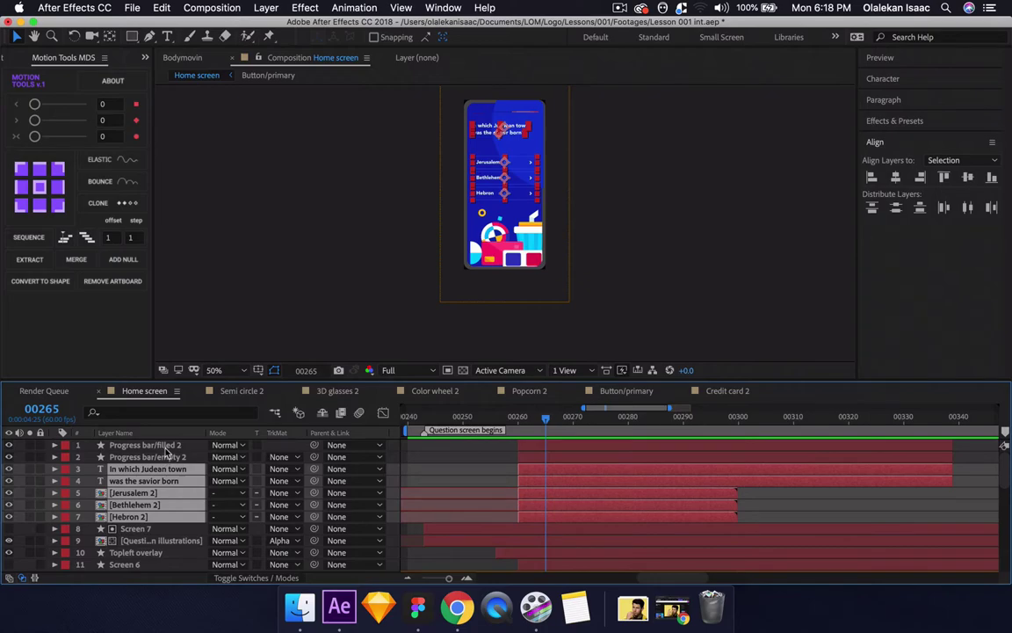
click(238, 577)
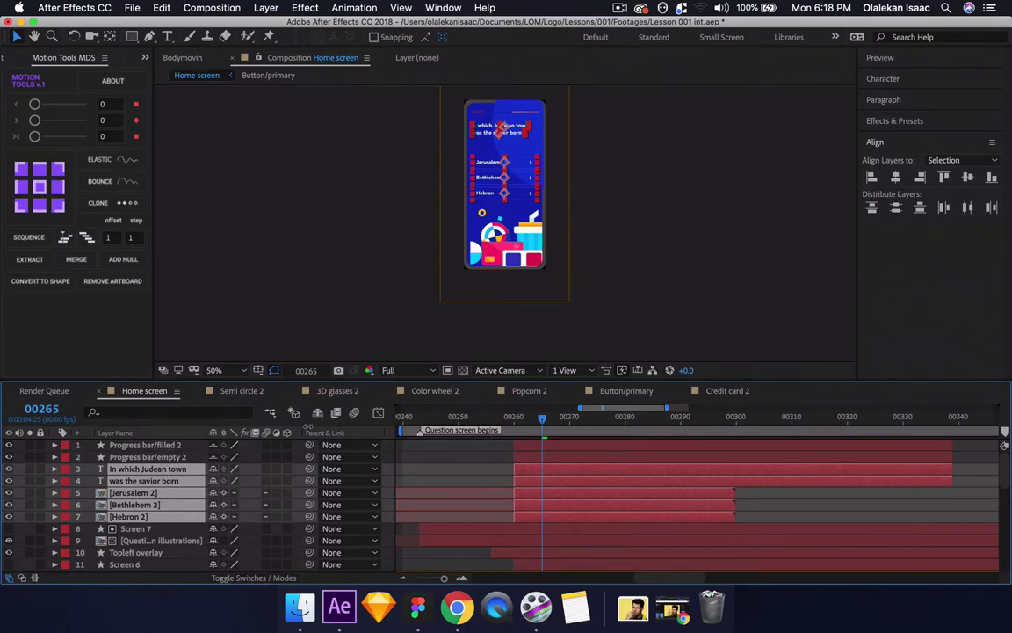
scroll(167, 475, down, 1)
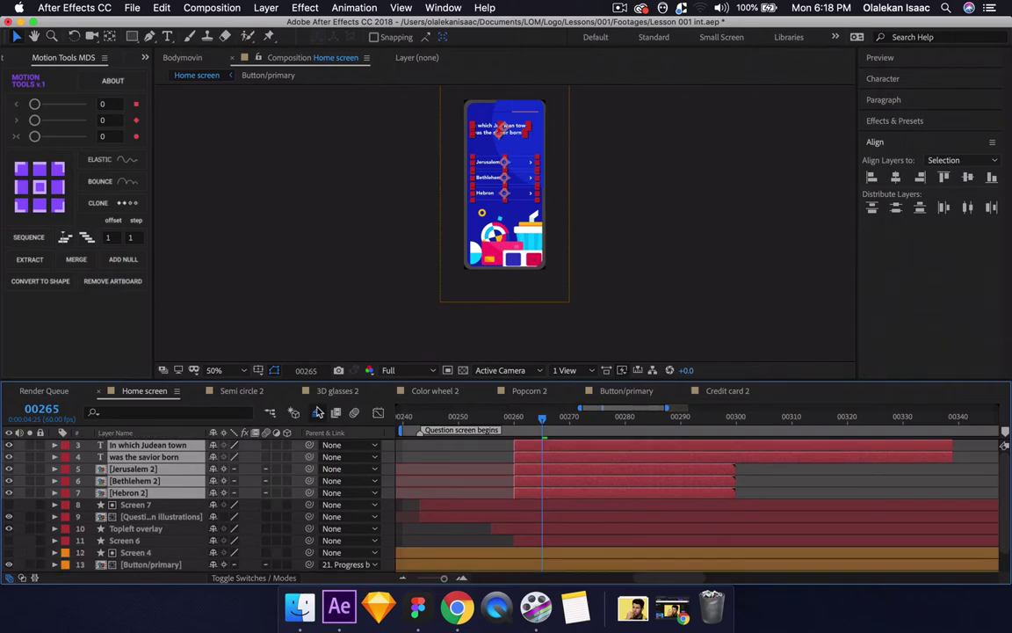
- Mark Screen 7, Question screen illustrations, Topleft overlay, Screen 6, Screen 4 and Button/primary as shy so they leave the timeline list
click(175, 515)
shift+click(175, 506)
shift+click(172, 529)
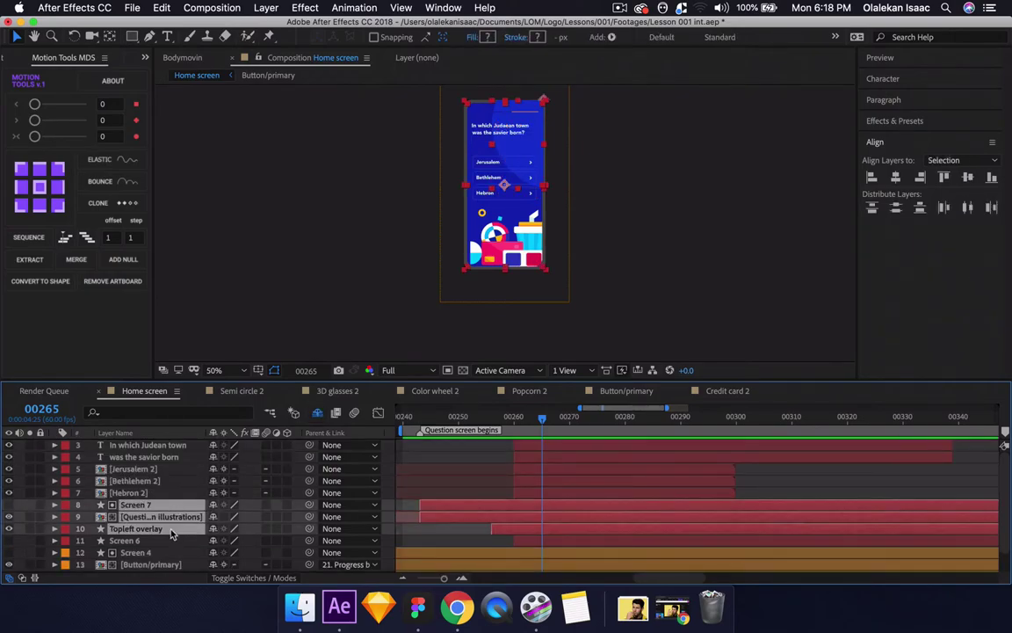
shift+click(173, 539)
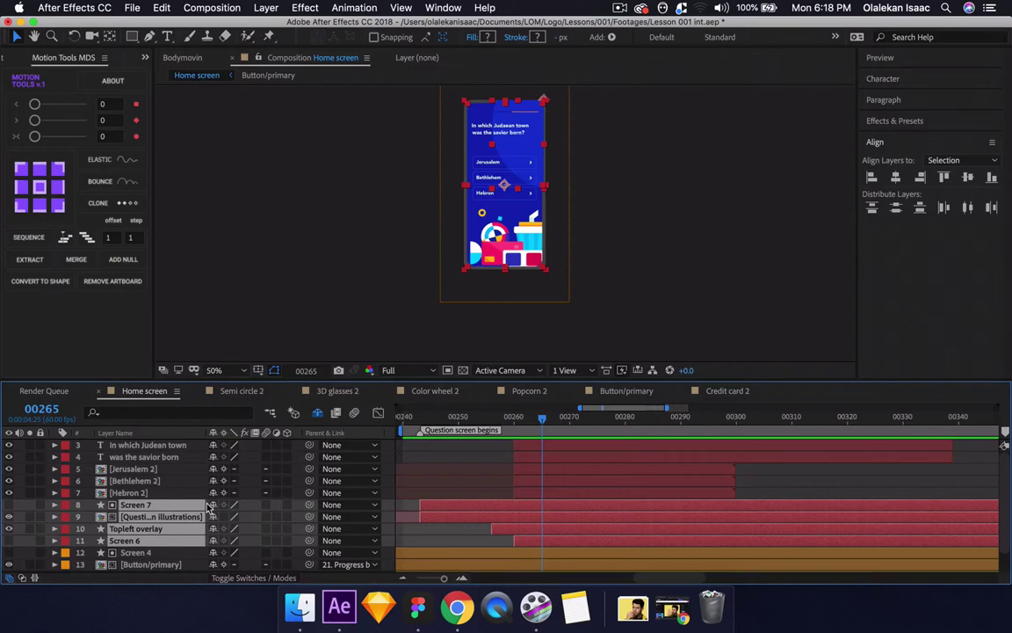
scroll(159, 553, down, 2)
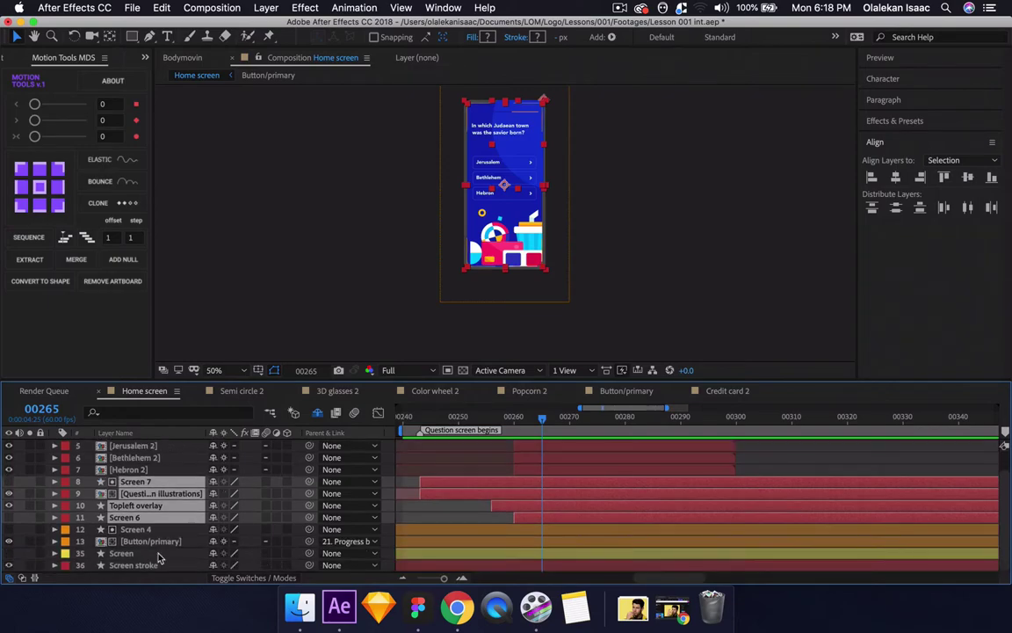
super+click(165, 540)
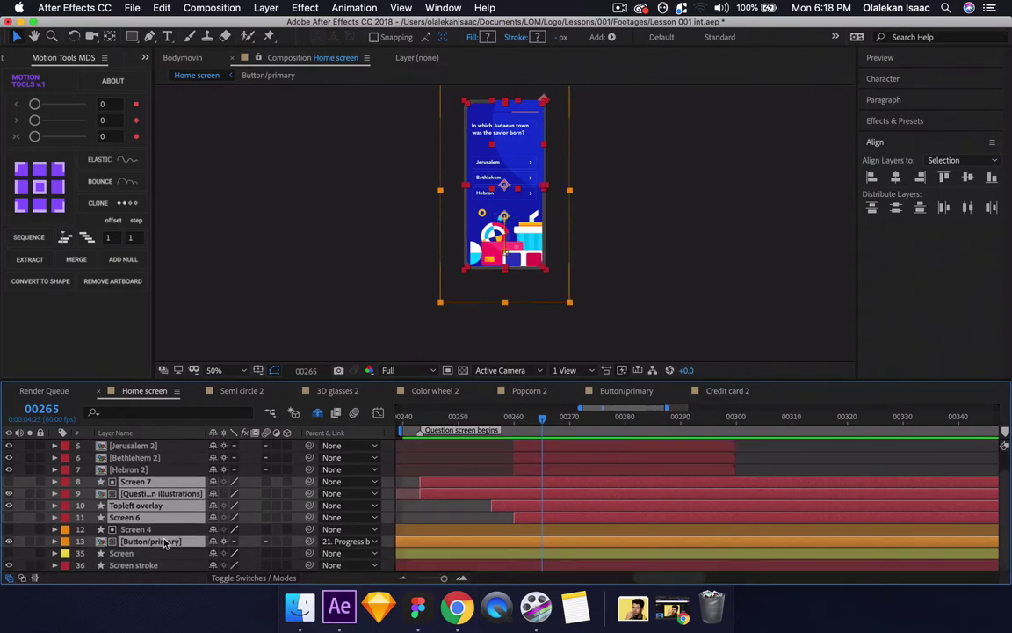
super+click(160, 531)
key(Delete)
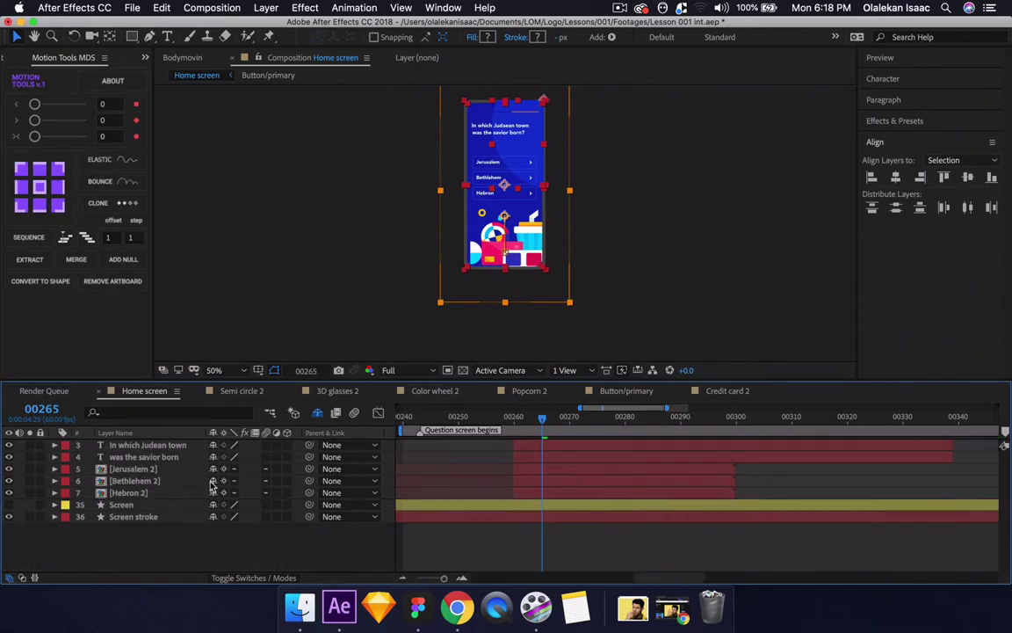
- Trim the start of the two question text layers, Jerusalem 2, Bethlehem 2 and Hebron 2 to frame 243
click(428, 417)
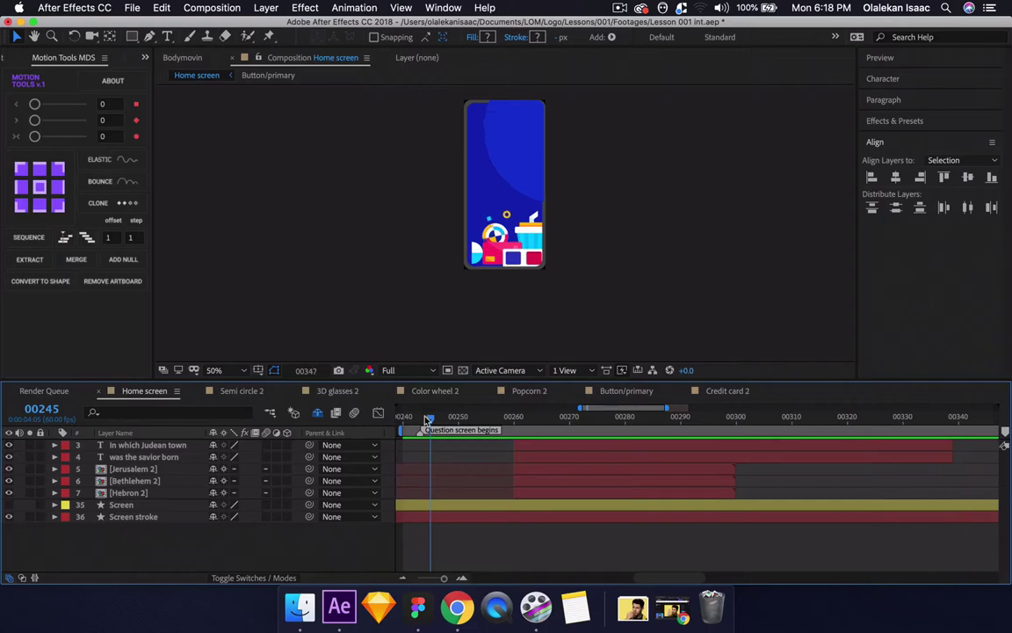
drag(430, 419, 420, 419)
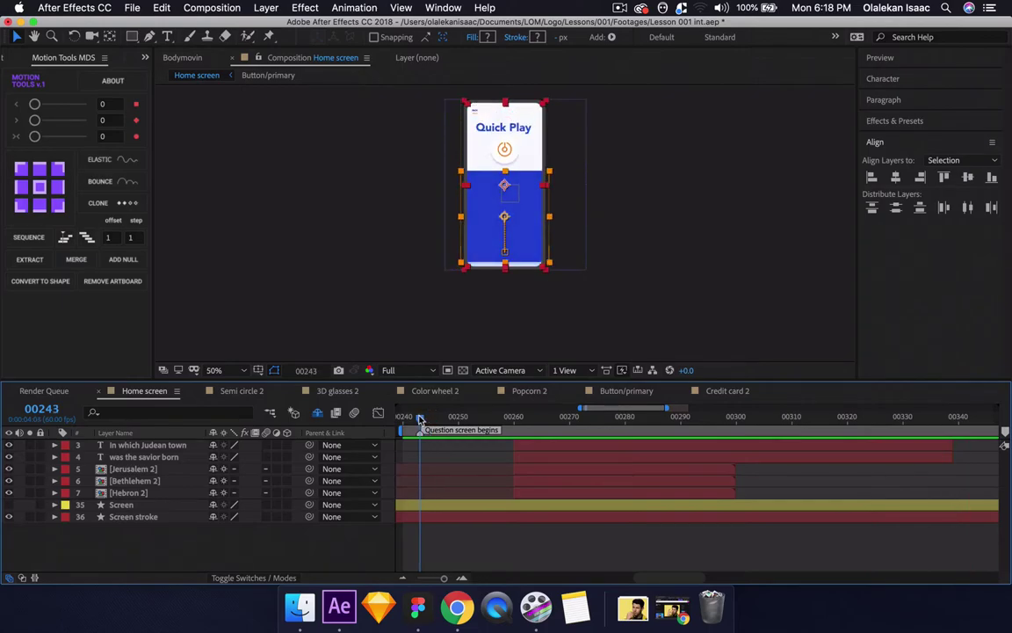
click(546, 446)
shift+click(533, 485)
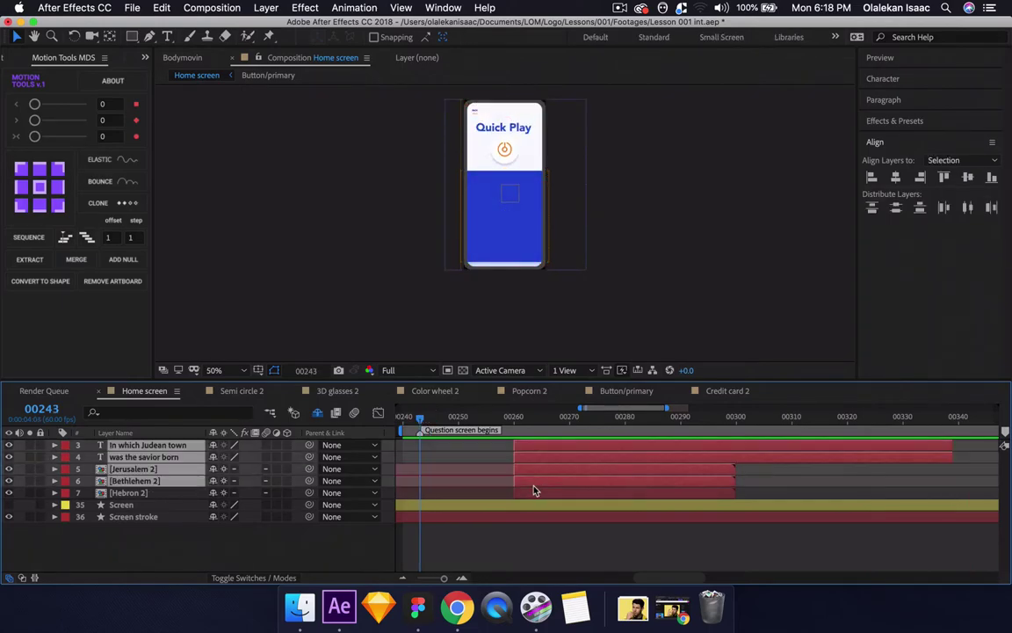
shift+click(533, 494)
key(alt+bracketleft)
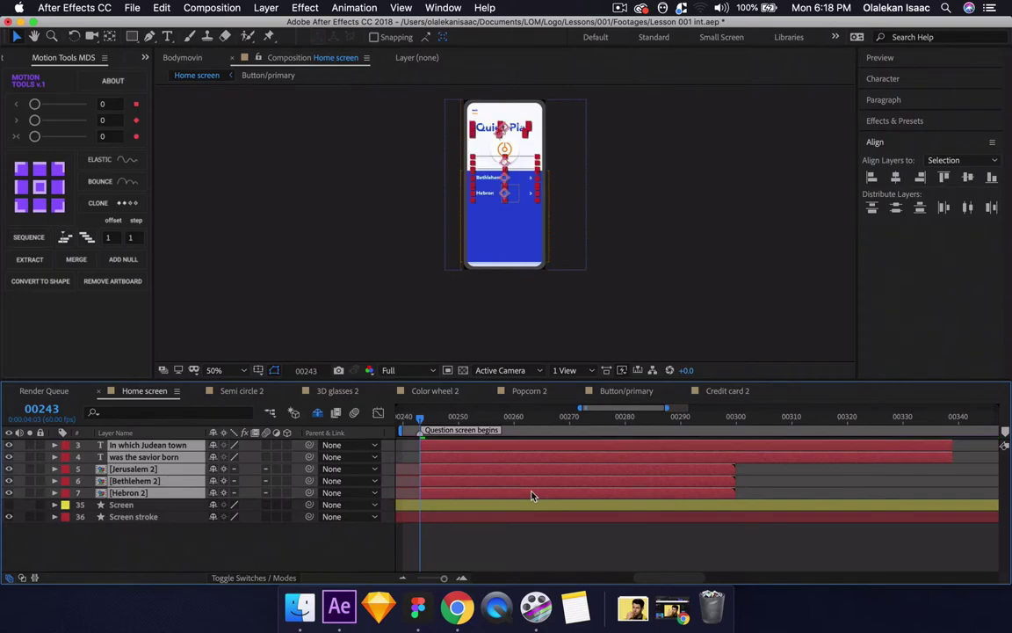
- Preview the trimmed layers and retrim the start of the question text and answer layers to frame 250
key(space)
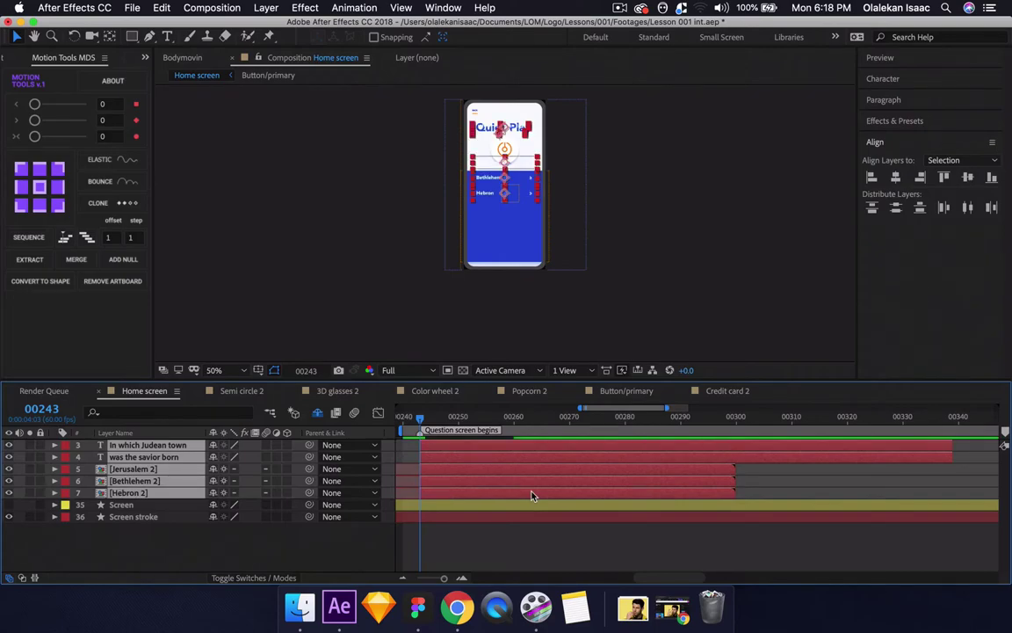
drag(420, 418, 458, 421)
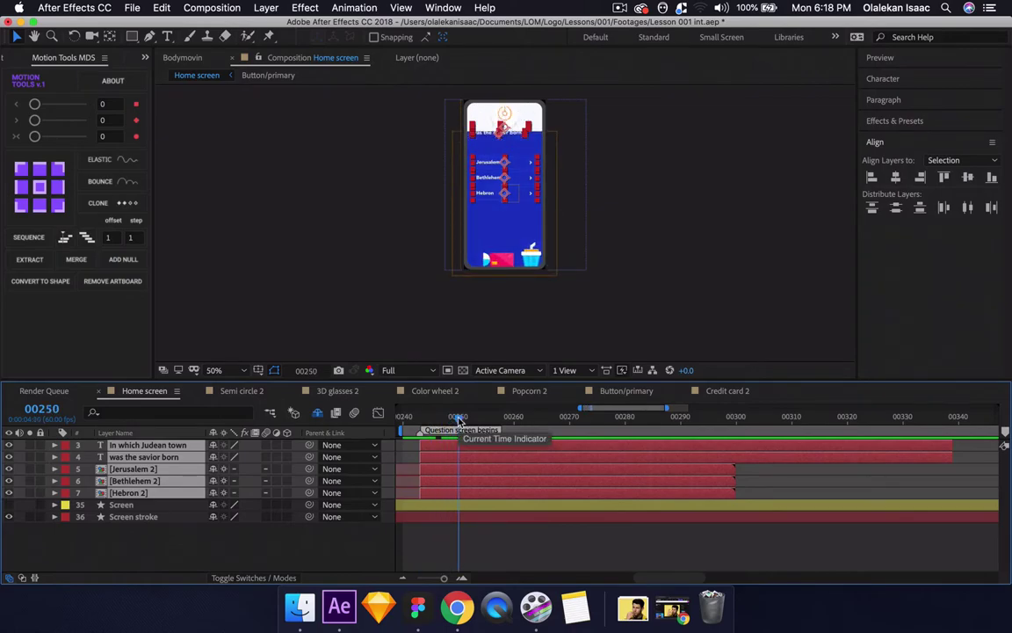
key(alt+bracketleft)
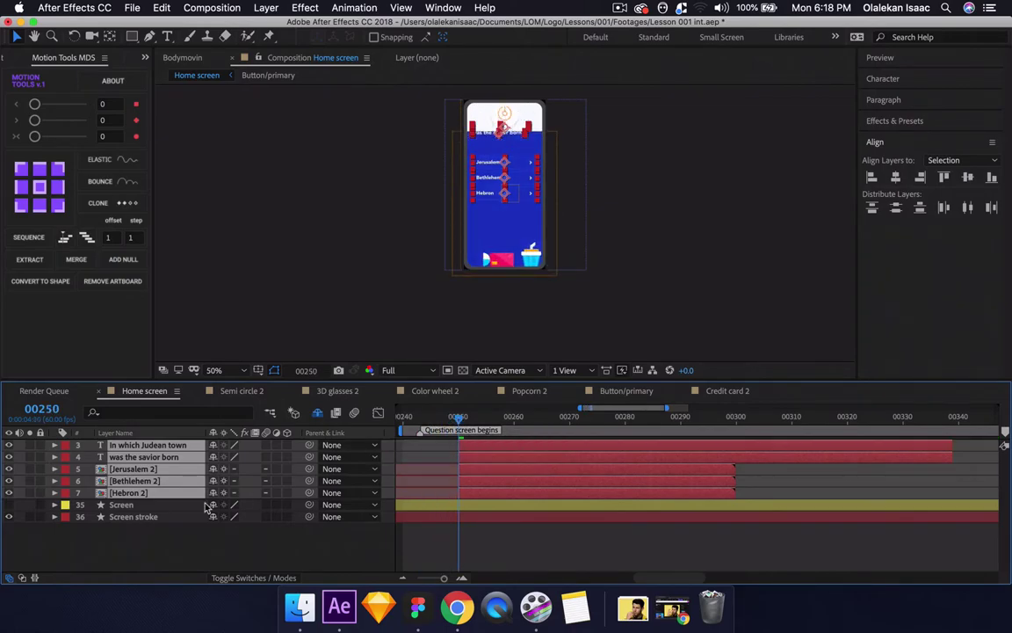
- Parent the Jerusalem 2 and Hebron 2 layers to Bethlehem 2
click(145, 493)
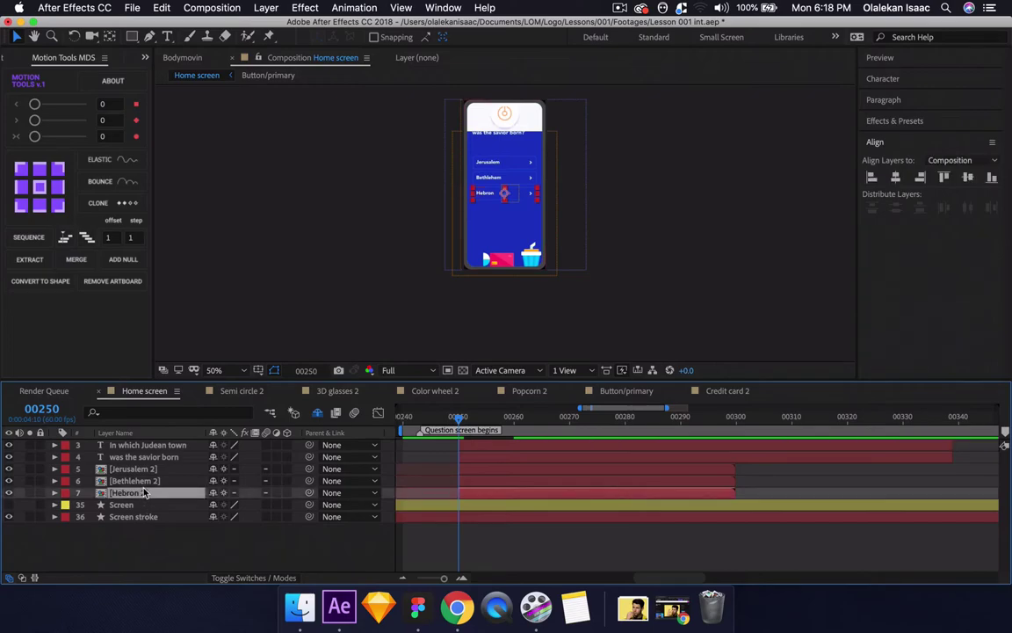
click(148, 482)
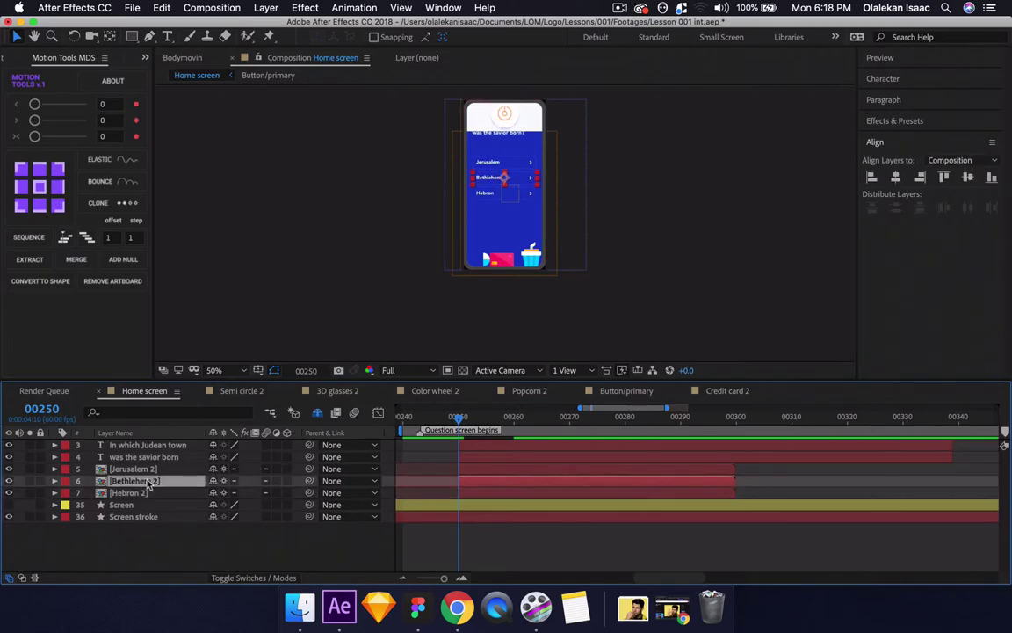
key(p)
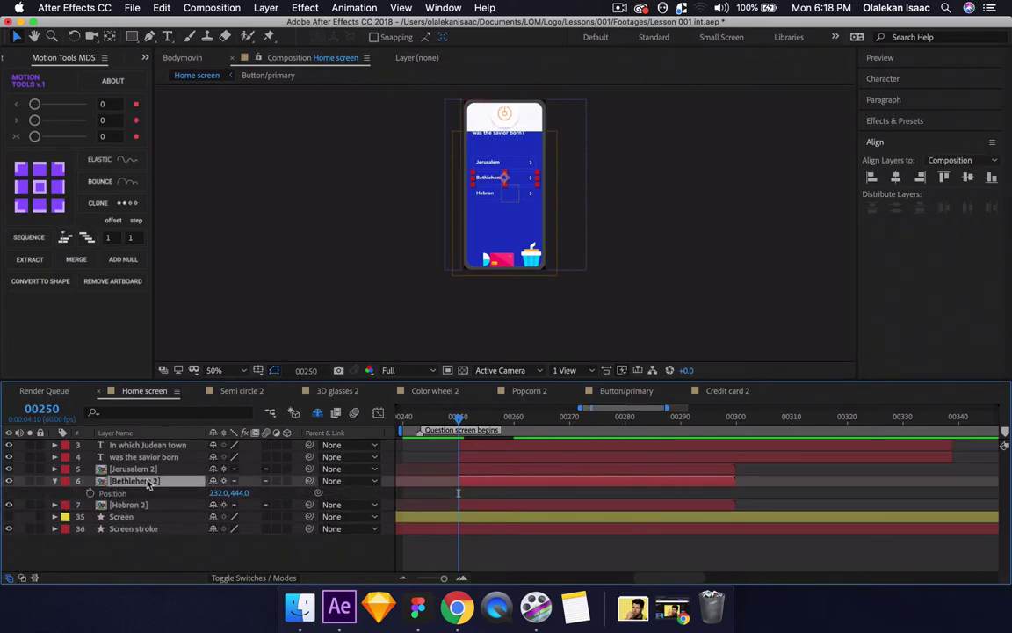
click(176, 469)
super+click(176, 505)
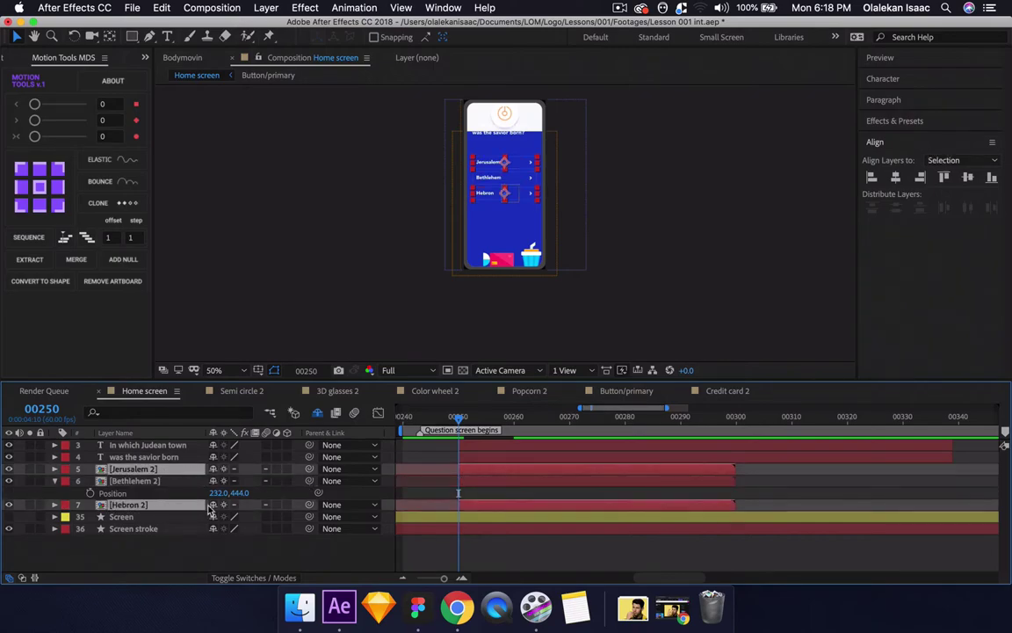
drag(205, 501, 194, 483)
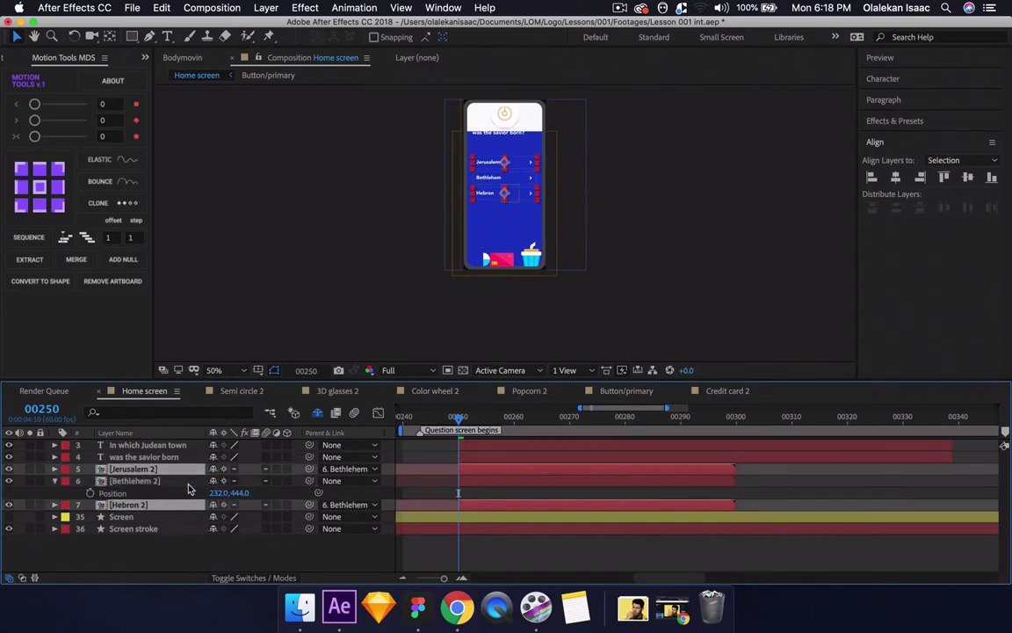
click(192, 482)
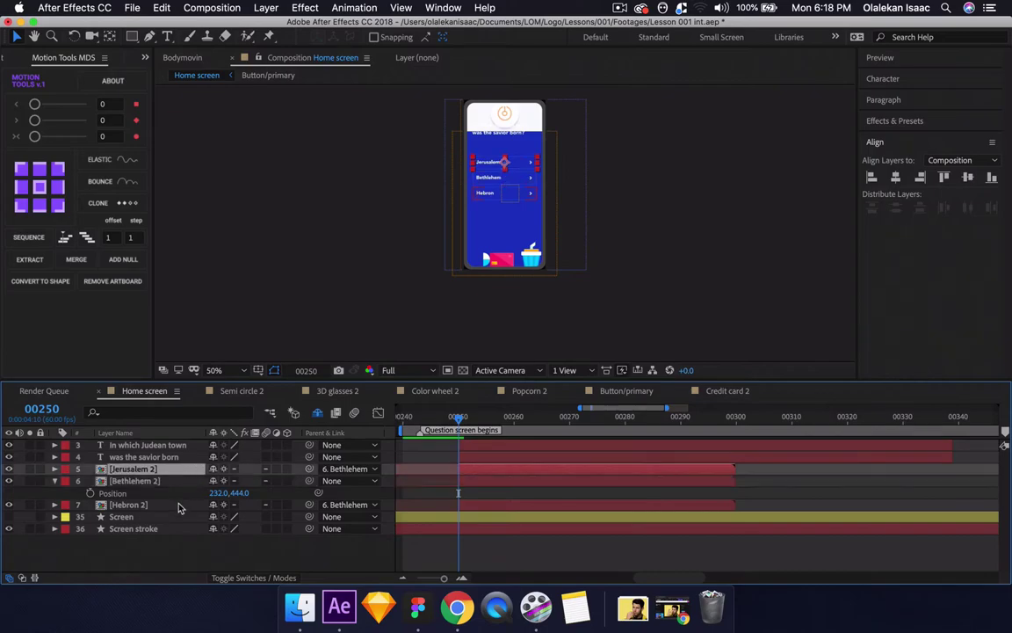
click(178, 506)
- Keyframe Bethlehem 2's Position from 232, 669 at frame 250 to 232, 444 at frame 260, and preview the motion
click(187, 482)
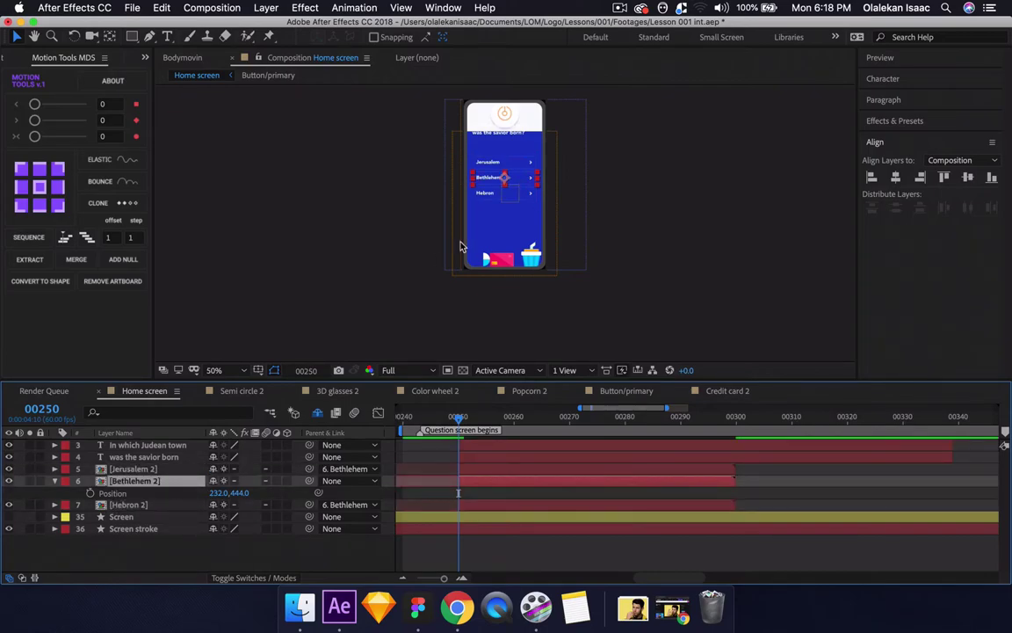
key(period)
scroll(475, 220, up, 2)
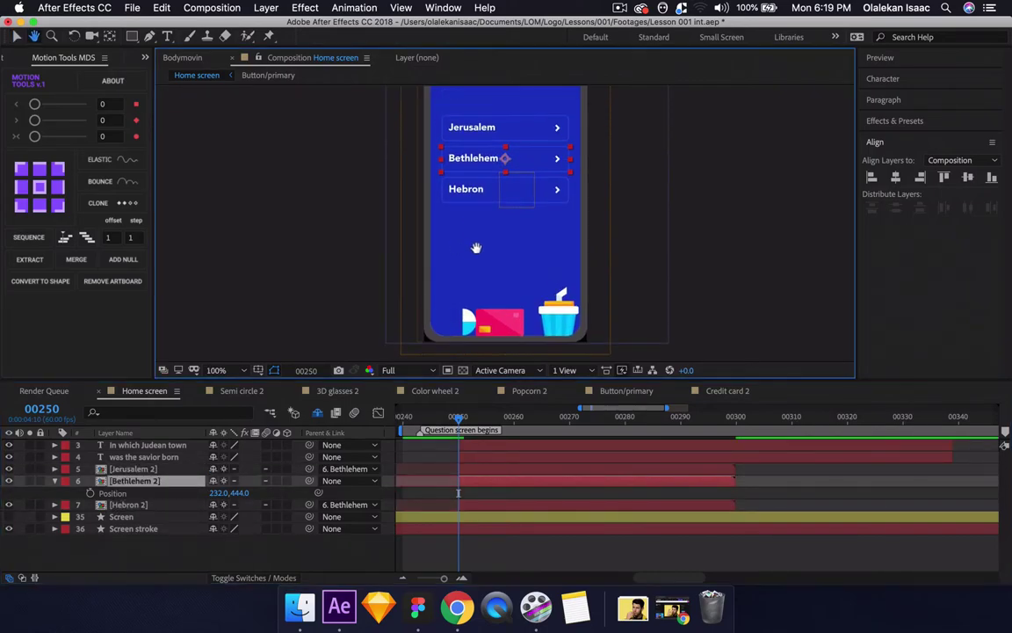
click(90, 493)
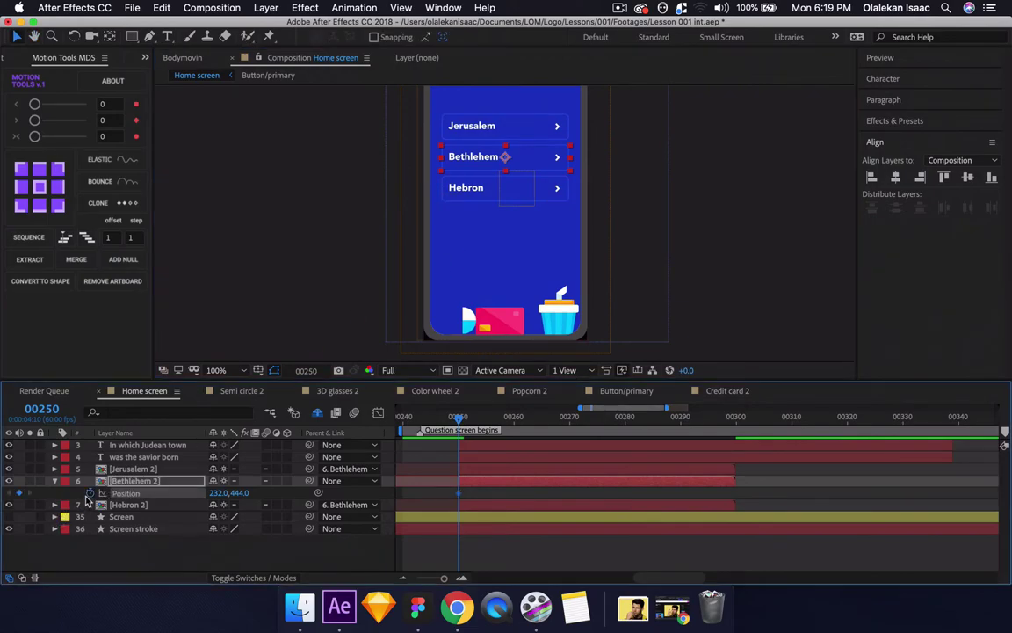
click(514, 418)
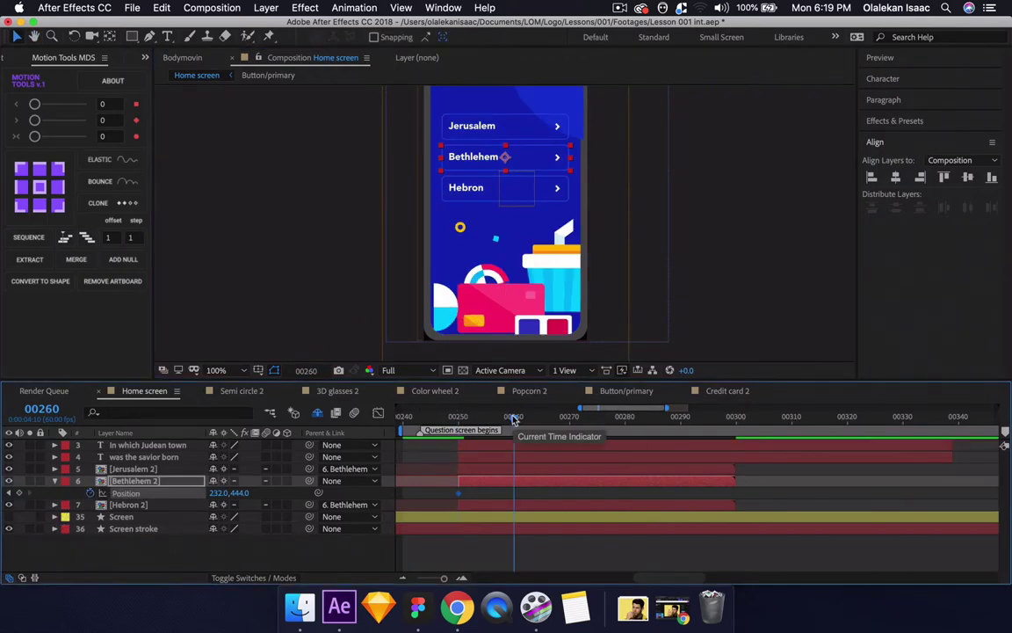
click(9, 493)
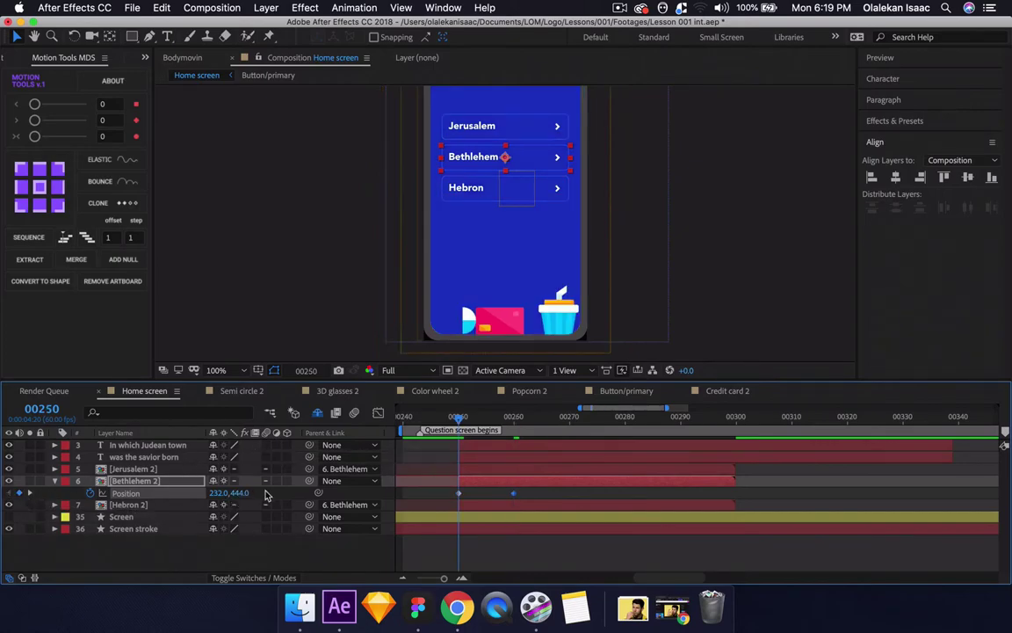
drag(240, 492, 365, 524)
key(space)
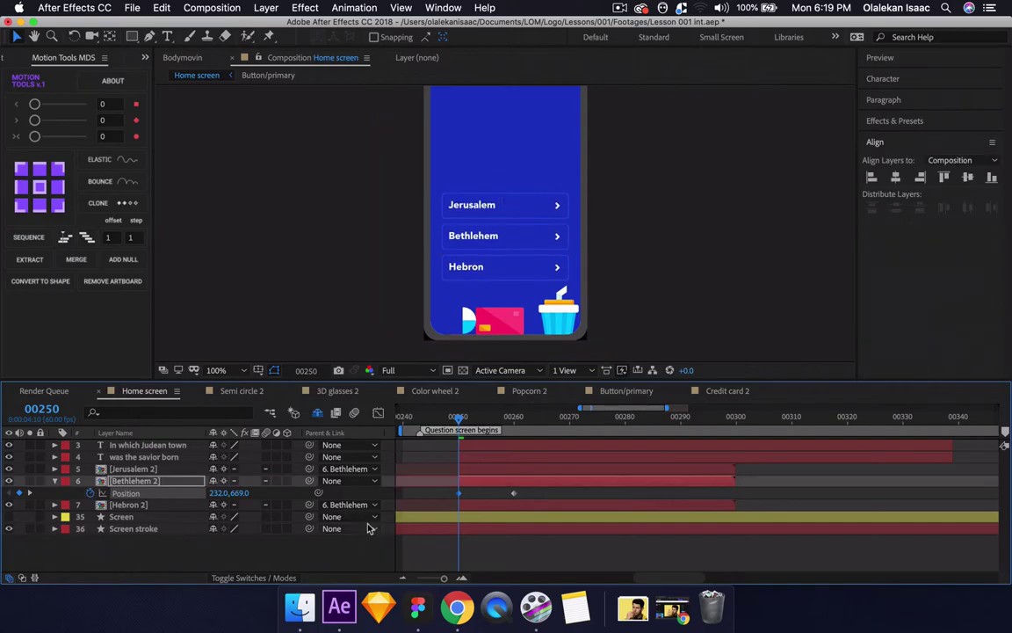
key(space)
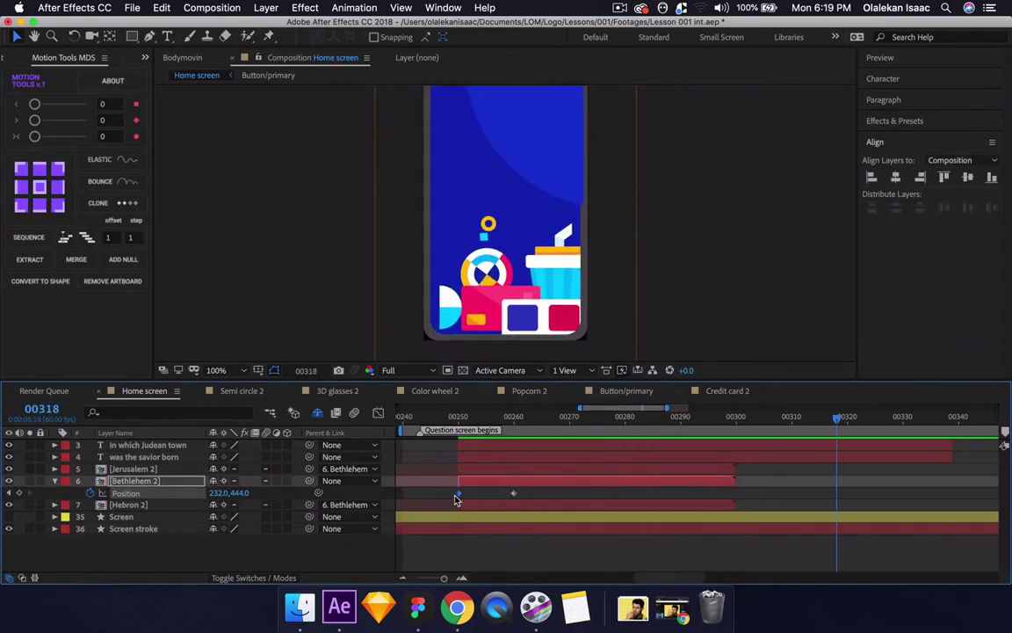
- Easy ease both Position keyframes of Bethlehem 2 and preview up to frame 315
drag(450, 490, 538, 496)
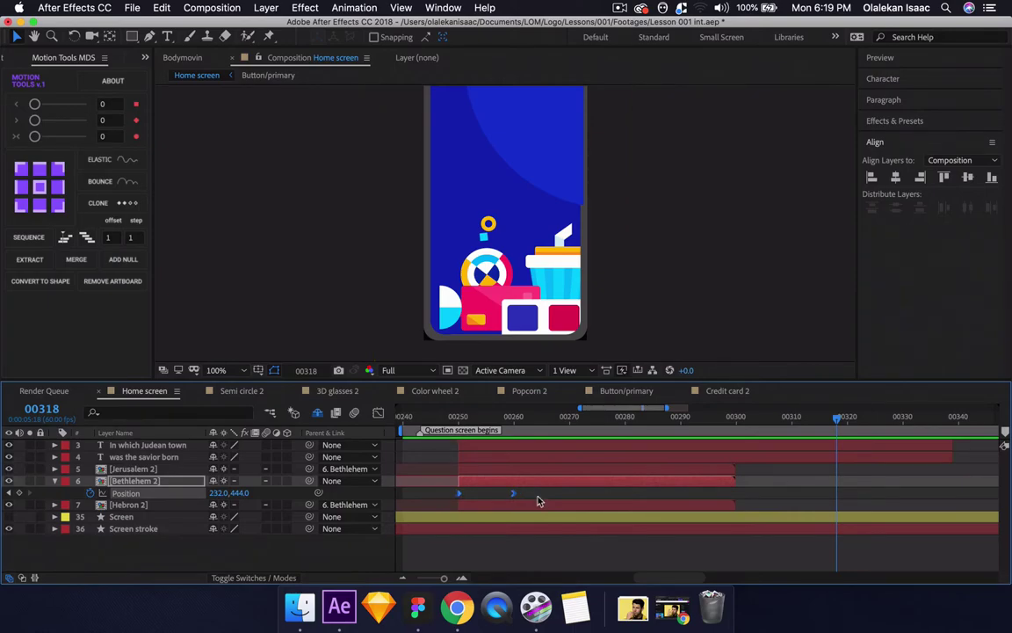
click(822, 418)
key(space)
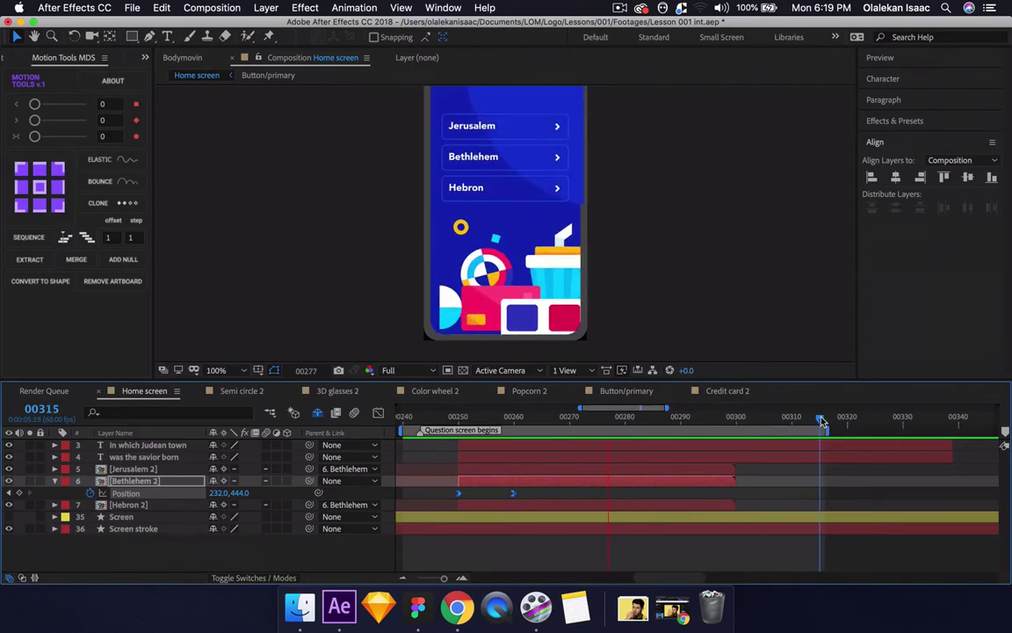
- End the work area at frame 336, preview, and move Bethlehem 2's second Position keyframe to frame 270
click(938, 419)
key(n)
key(space)
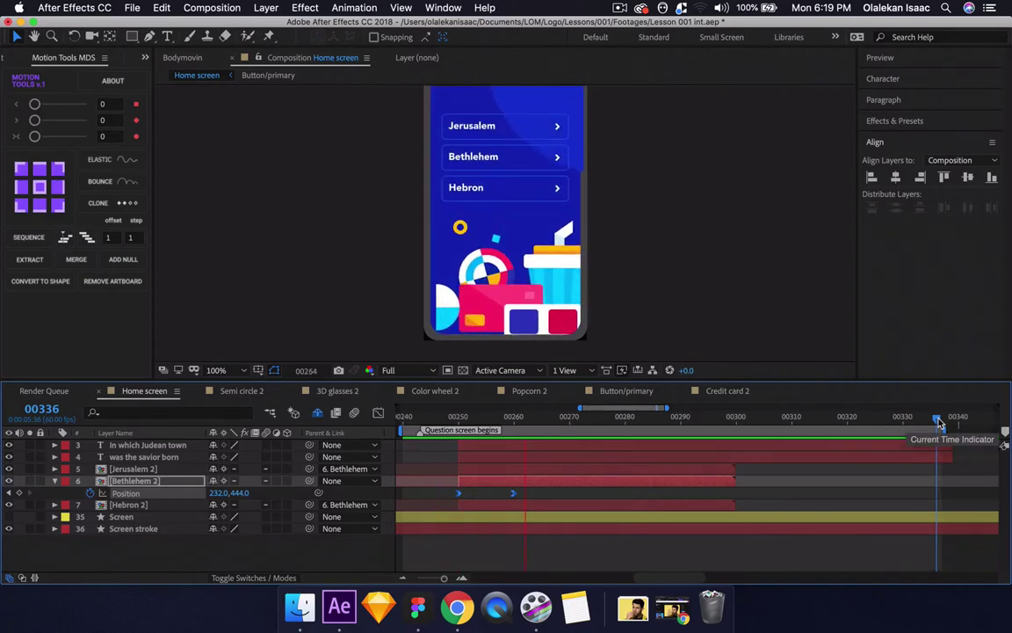
drag(515, 494, 570, 494)
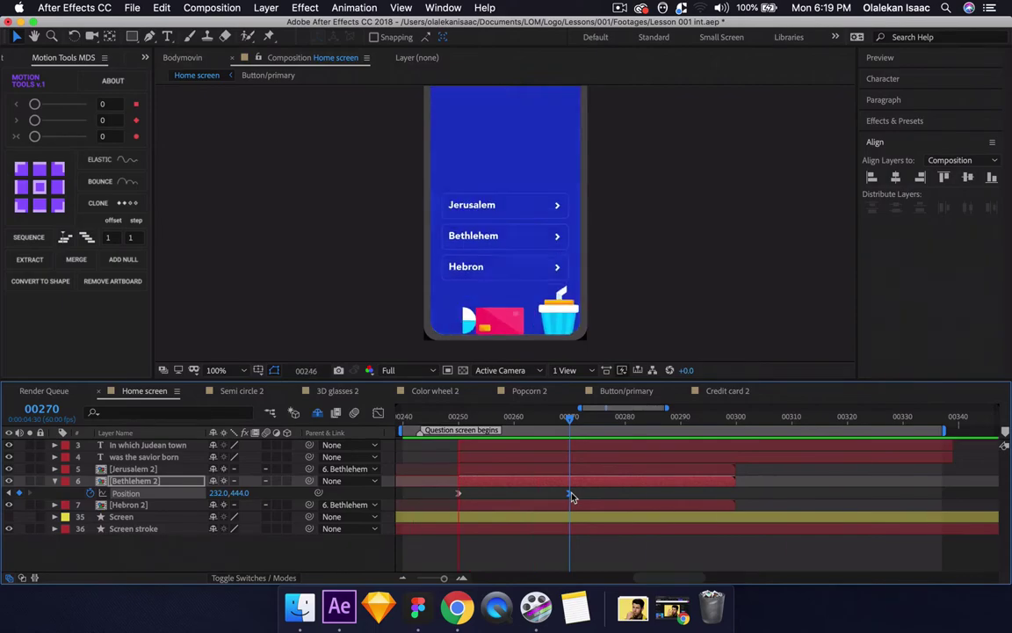
key(space)
- Lengthen the Jerusalem 2 composition, extend all its layers to the new end, and extend the Jerusalem 2 layer in Home screen
double_click(662, 469)
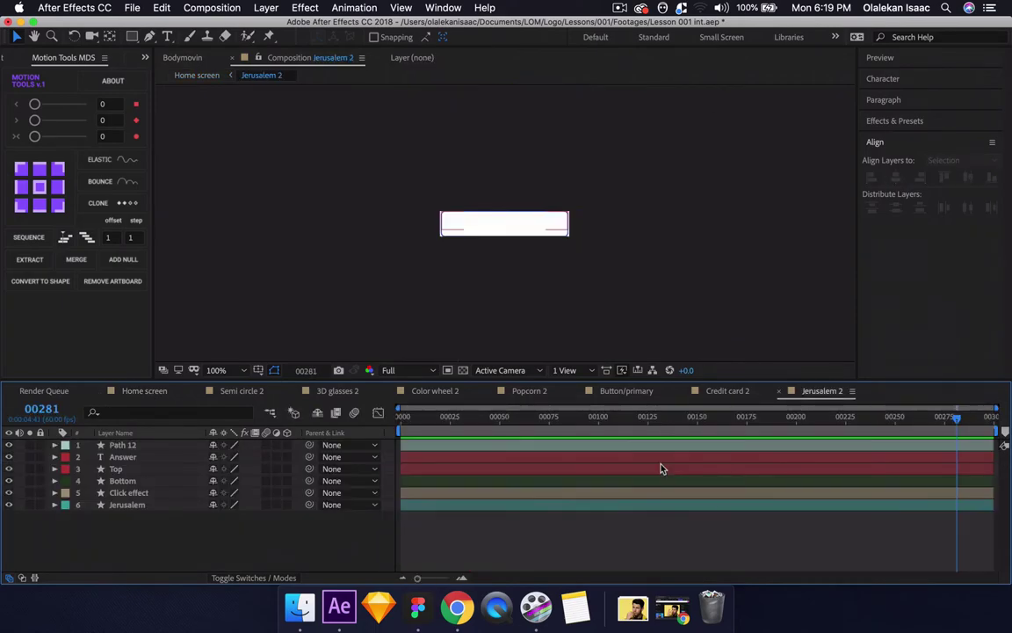
key(super+k)
key(Escape)
key(super+a)
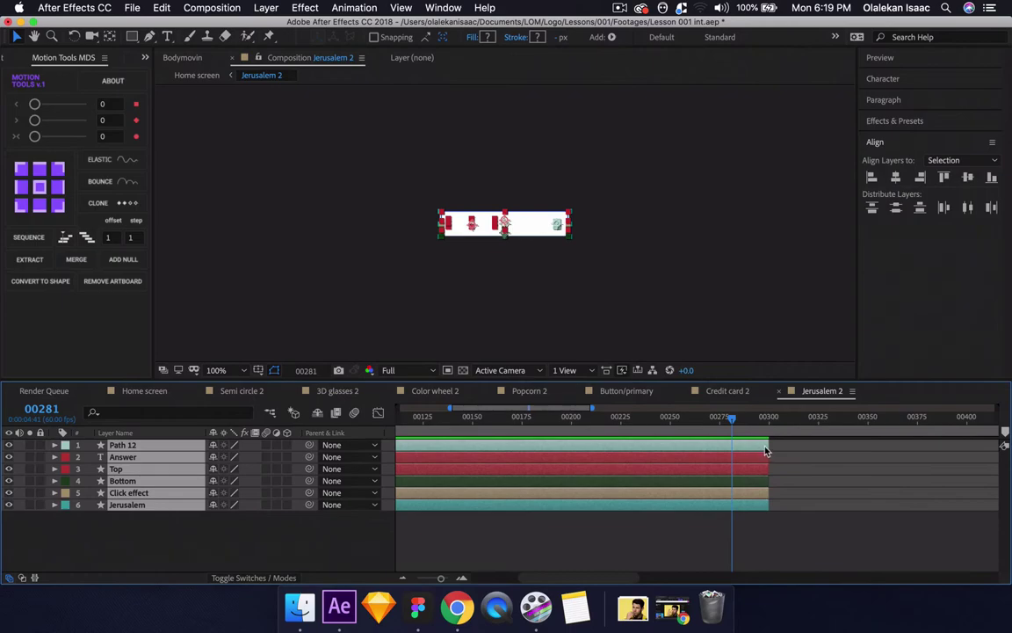
key(shift+Escape)
drag(736, 469, 1002, 444)
scroll(702, 495, left, 5)
- Lengthen the Bethlehem 2 composition, extend all its layers to the new end, and return to Home screen
double_click(703, 481)
key(super+k)
key(Escape)
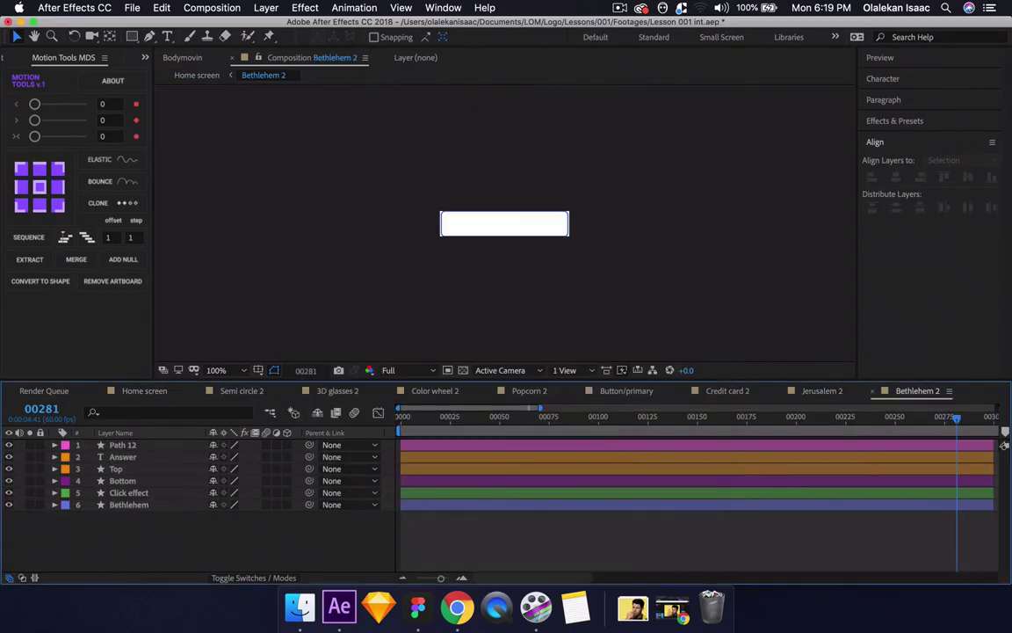
key(super+a)
key(shift+Escape)
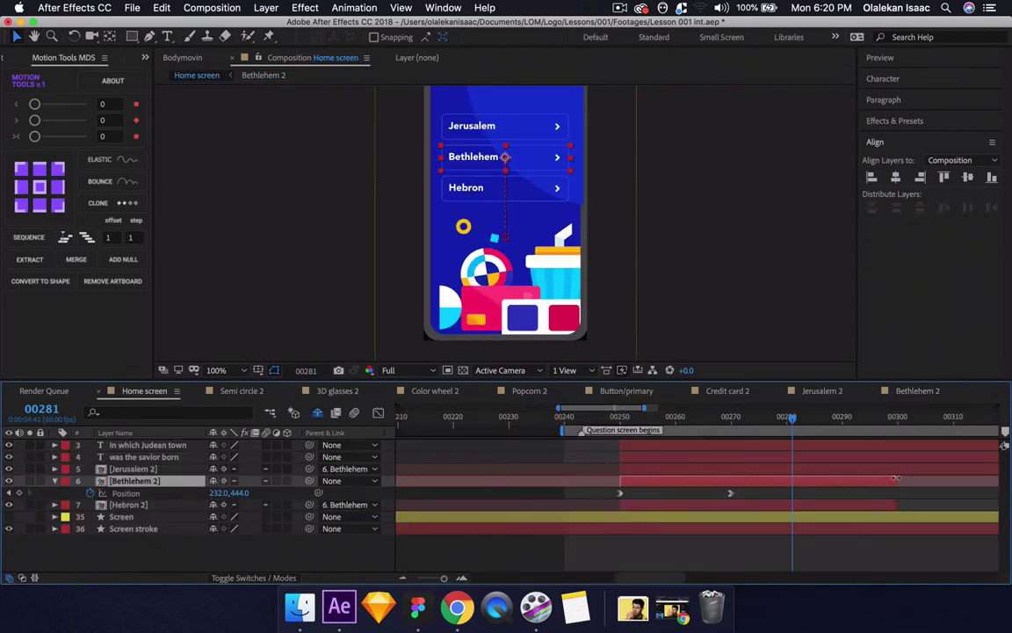
- Lengthen the Hebron 2 composition with all its layers, and extend the Hebron 2 layer in Home screen
double_click(786, 506)
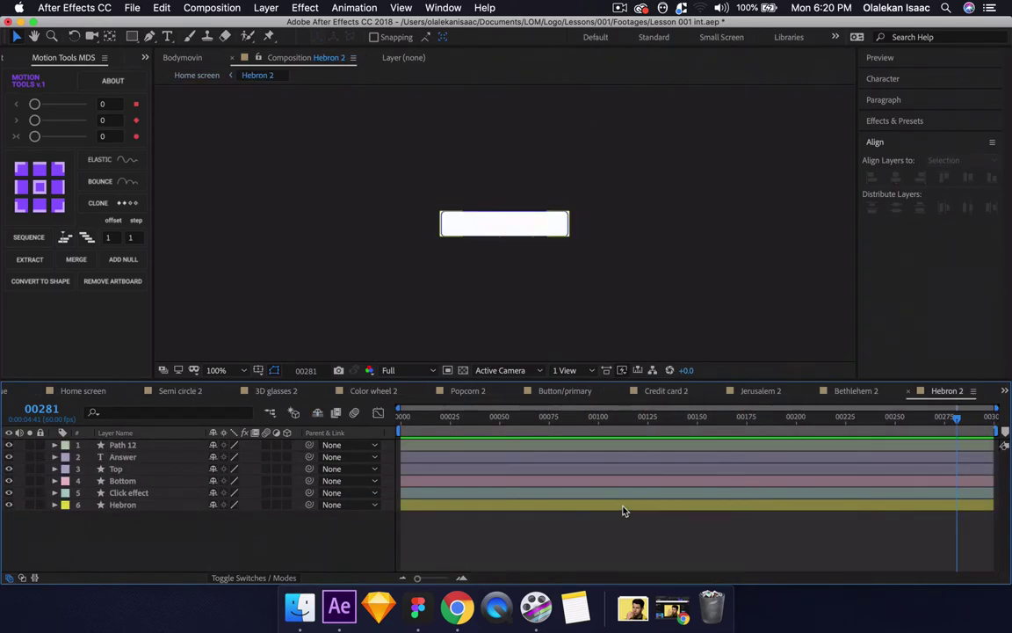
key(super+k)
key(Escape)
key(super+a)
key(shift+Escape)
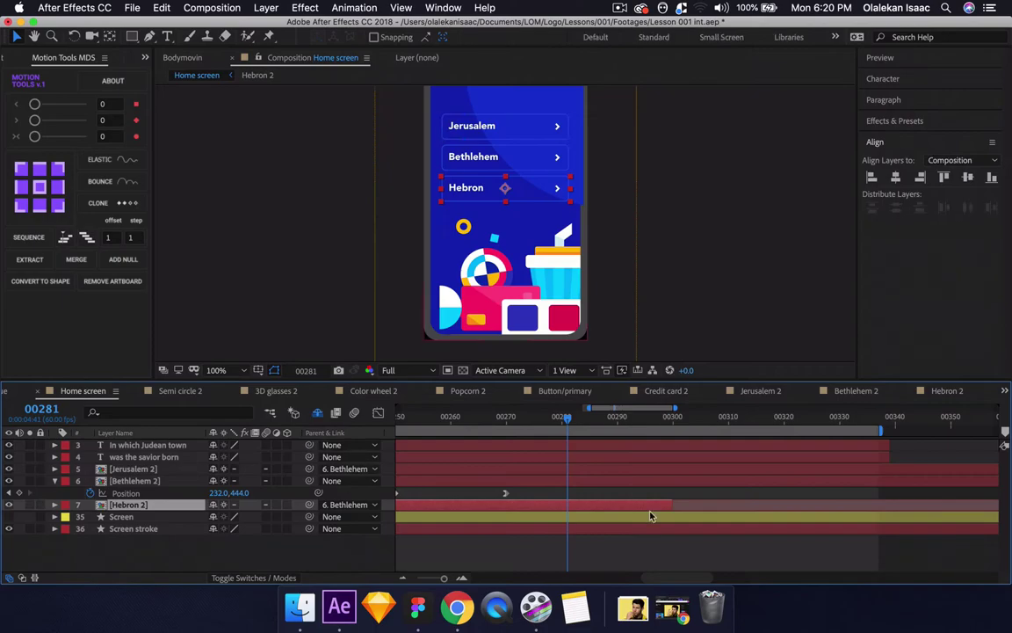
scroll(751, 530, left, 6)
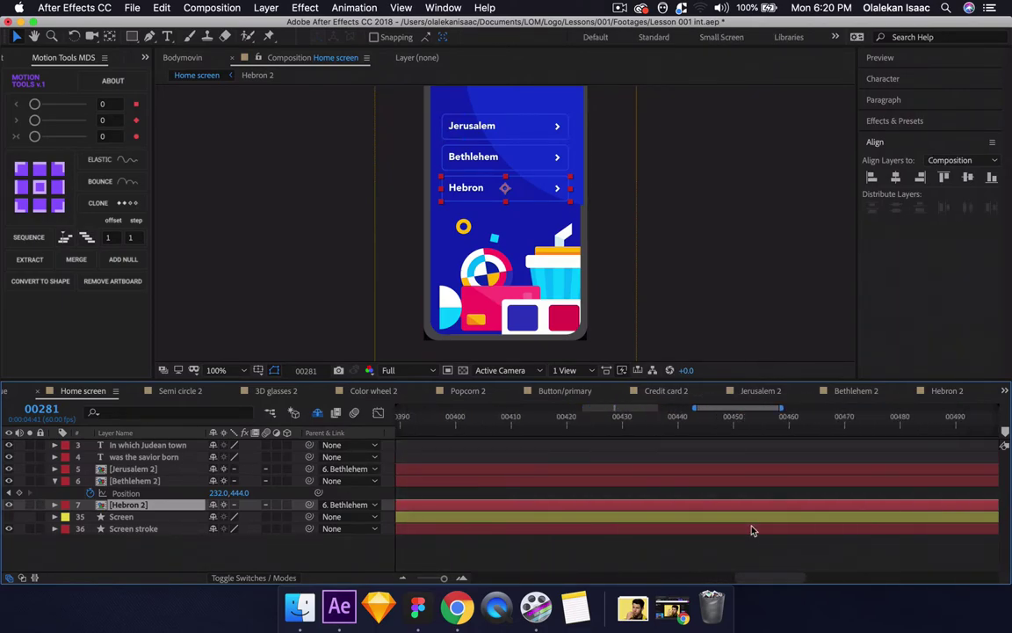
scroll(751, 529, left, 7)
scroll(751, 529, right, 2)
scroll(736, 524, left, 2)
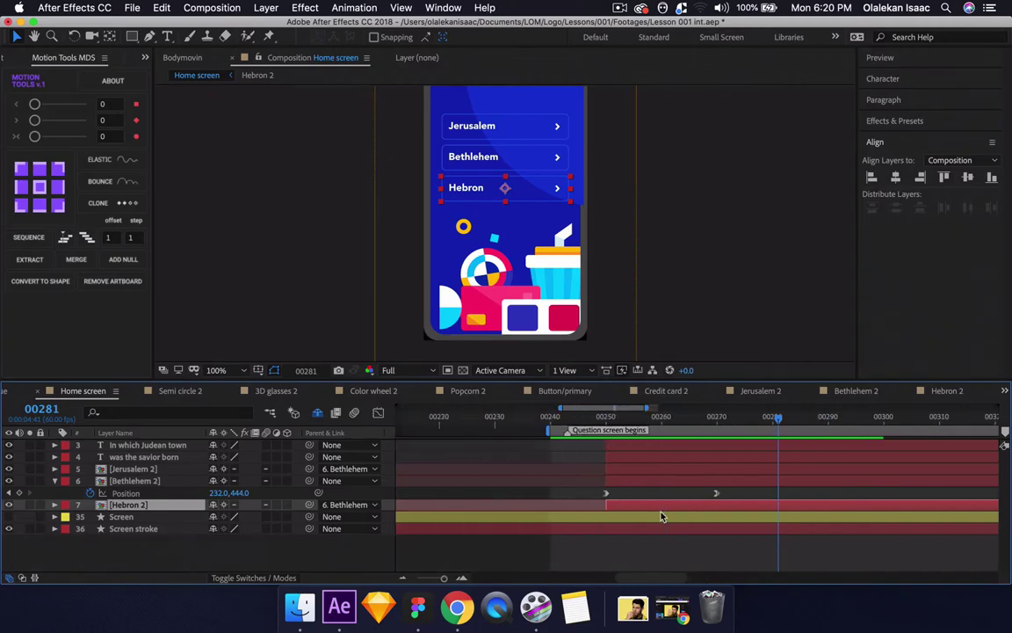
- Preview the answer layers' entrance in Home screen from frame 243
click(569, 417)
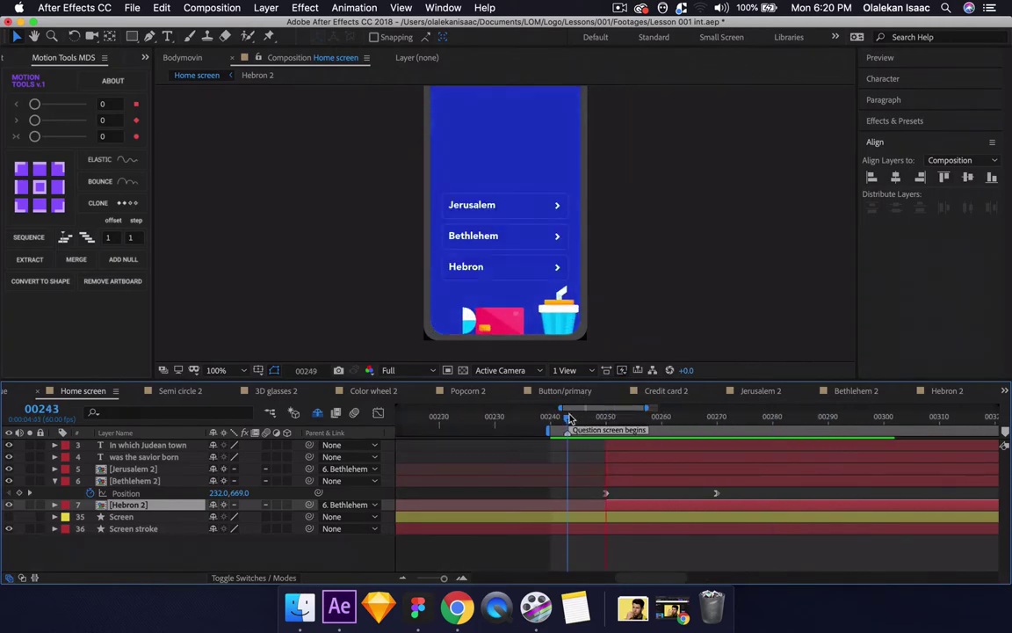
key(space)
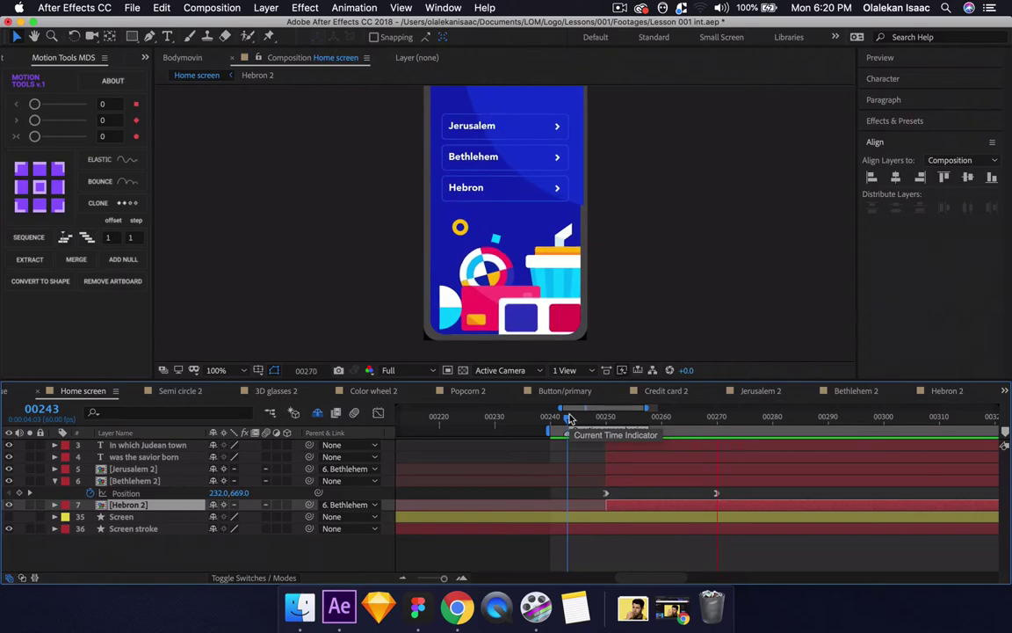
key(space)
scroll(559, 419, right, 4)
scroll(560, 419, right, 6)
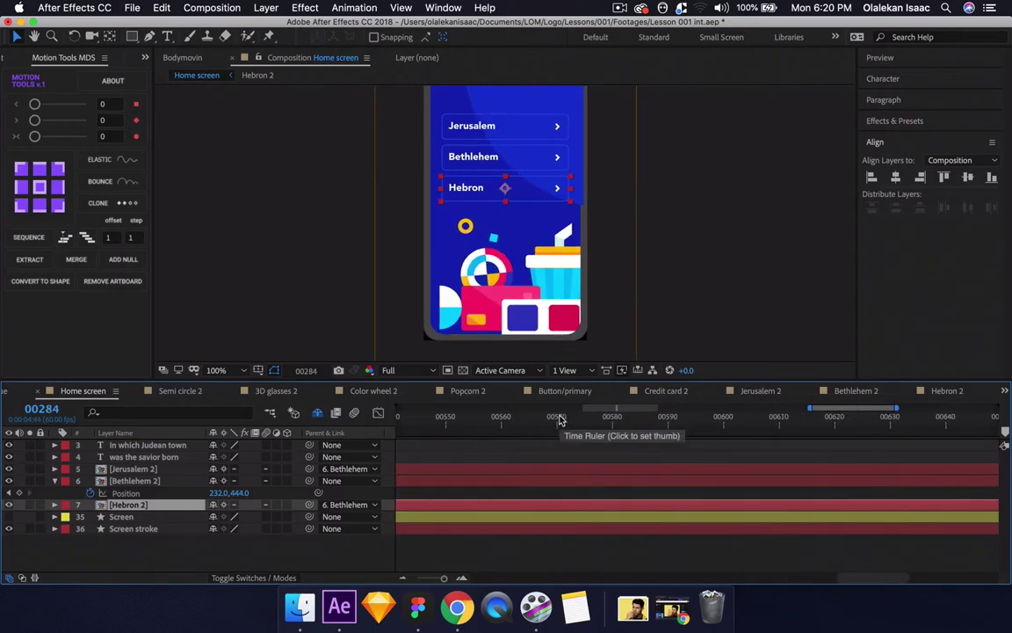
- Extend all layers inside the Hebron 2 composition further along the timeline and return to Home screen
key(space)
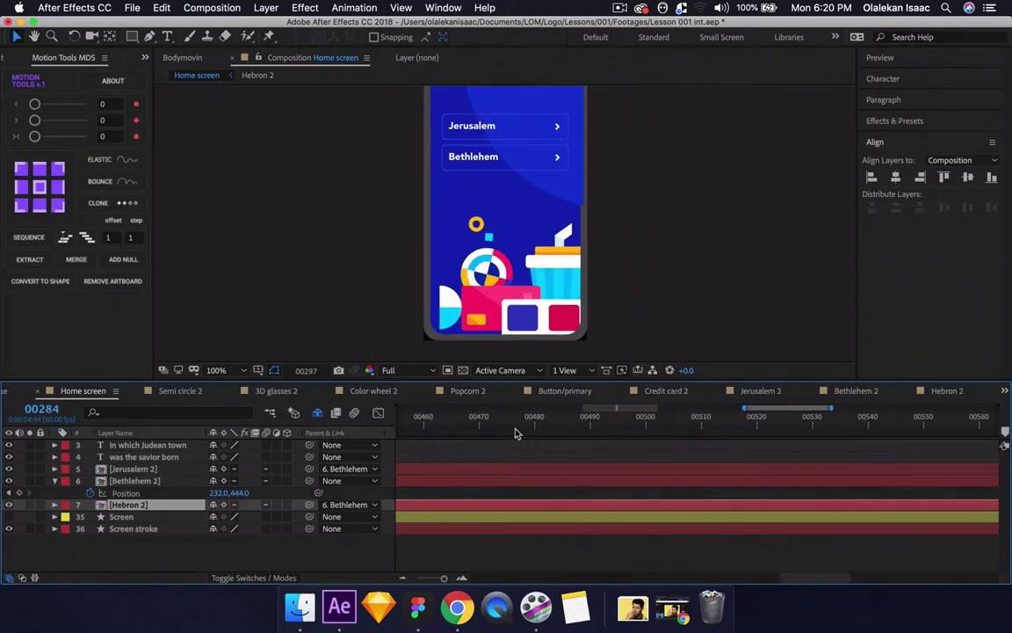
key(space)
scroll(507, 478, left, 2)
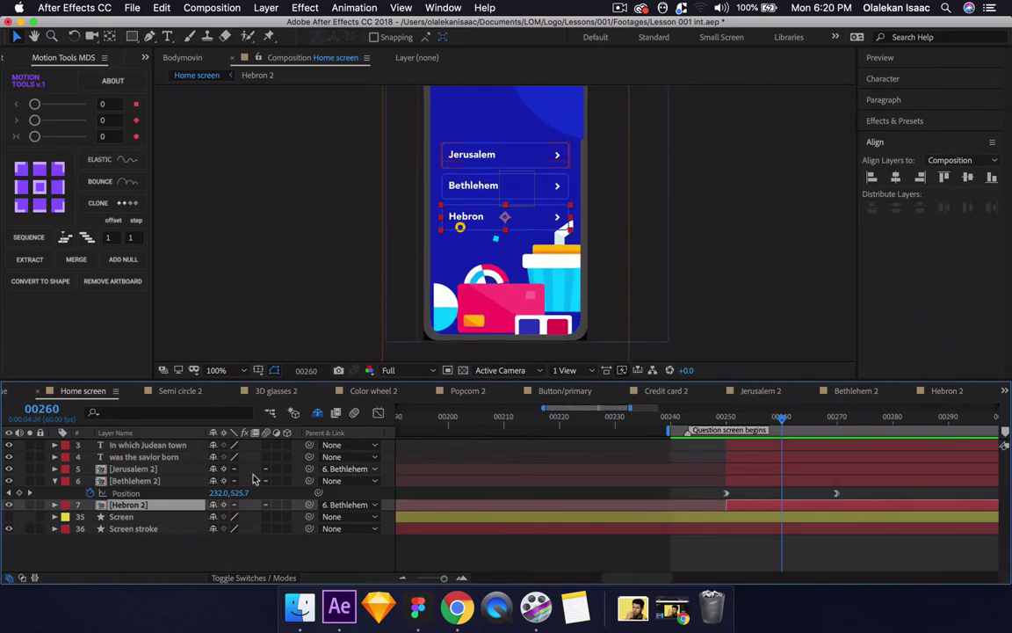
double_click(167, 506)
scroll(507, 482, down, 5)
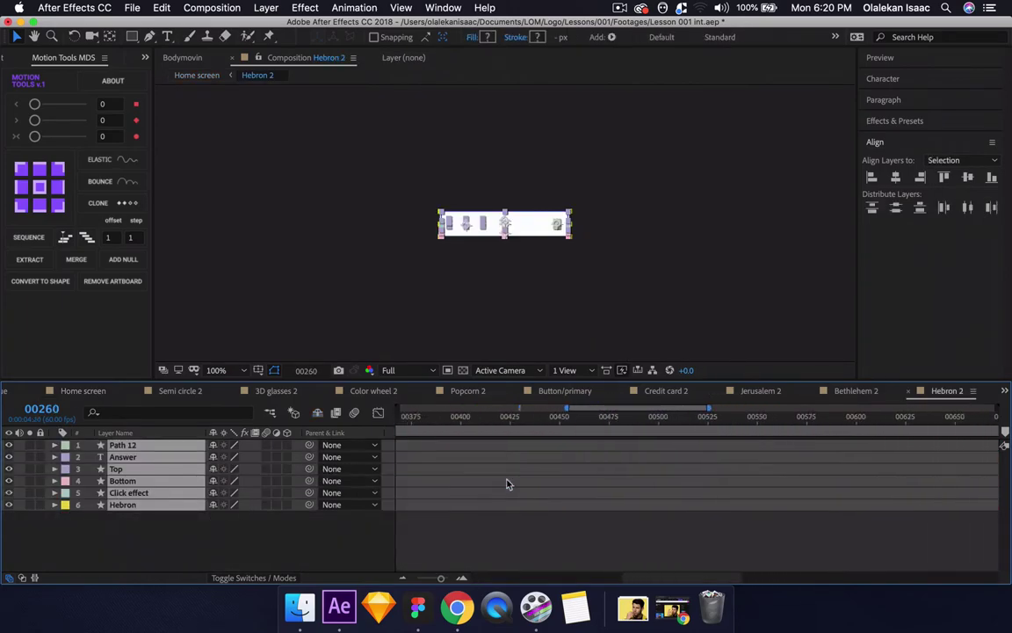
drag(489, 471, 1007, 471)
click(88, 395)
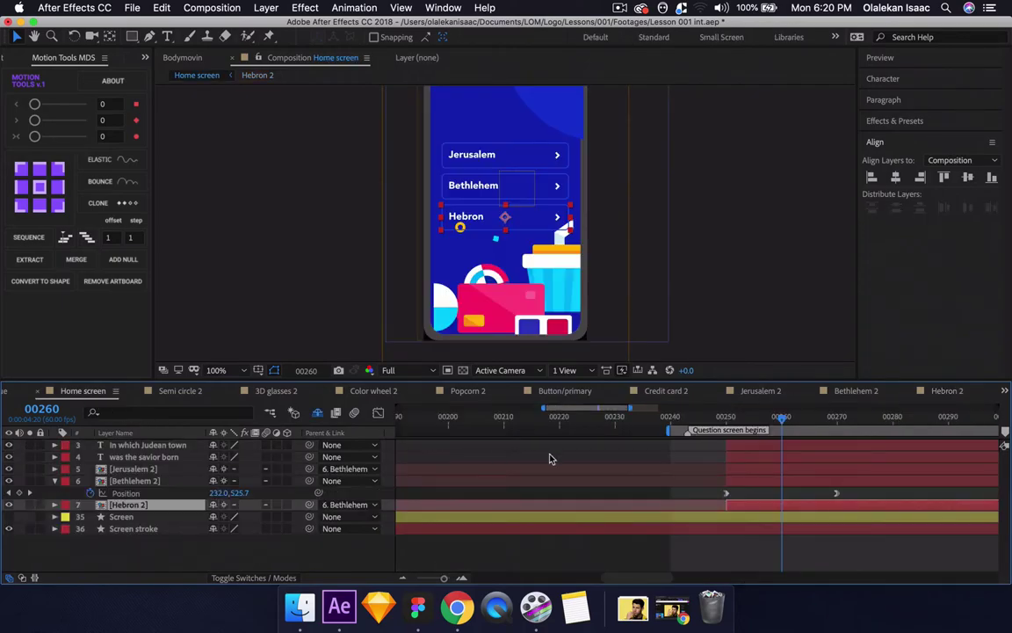
- Preview the three answers sliding in on the question screen from frame 243
click(688, 419)
key(space)
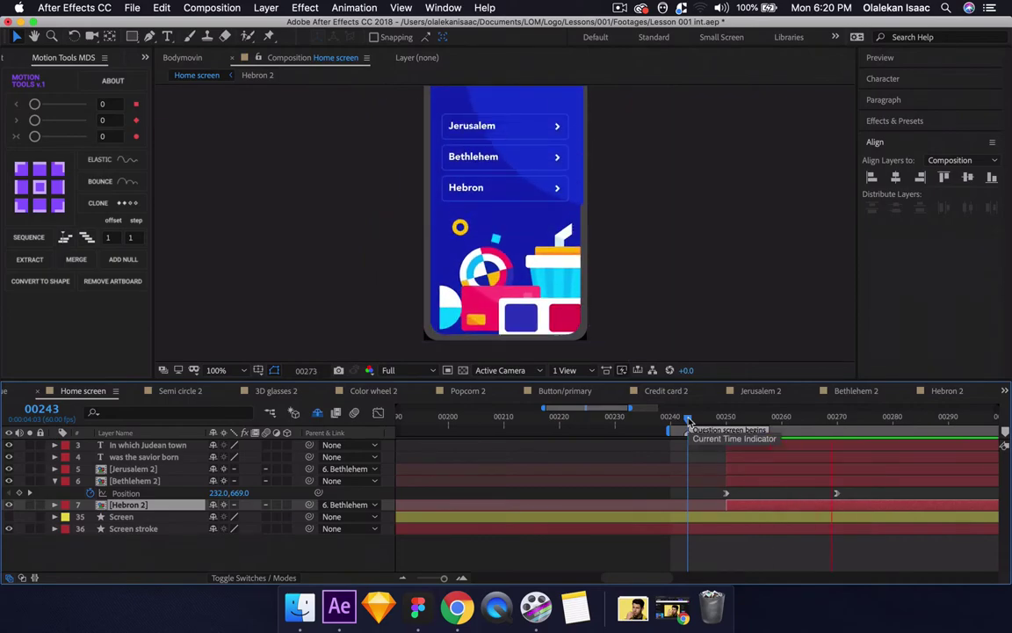
key(space)
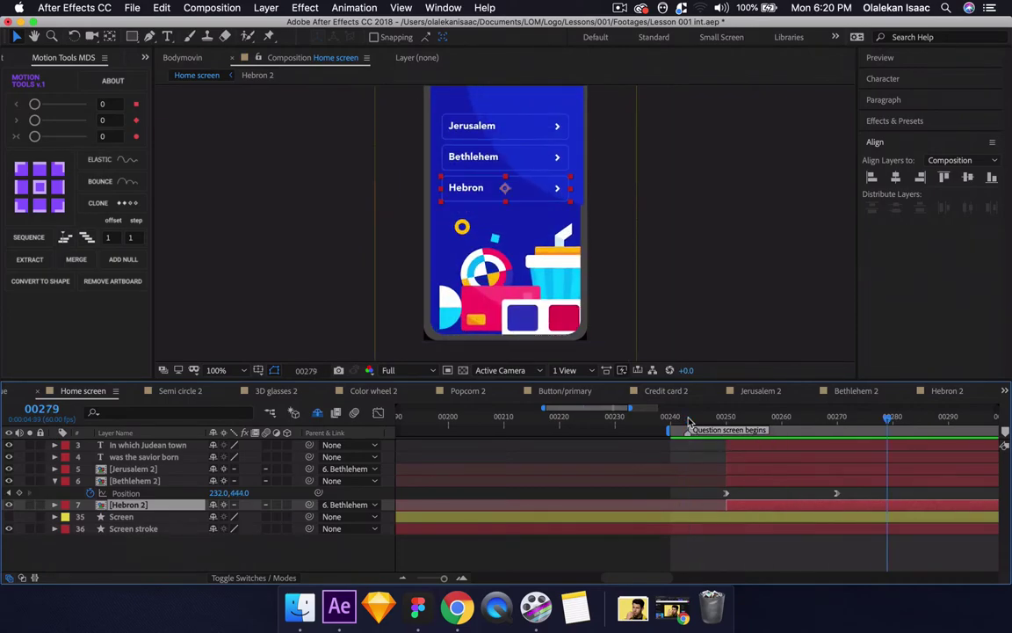
- At frame 250, reveal the Position of Hebron 2 and Jerusalem 2 and start keyframing Hebron 2's Position
mouse_move(725, 418)
mouse_down()
mouse_move(792, 424)
mouse_move(725, 437)
mouse_up()
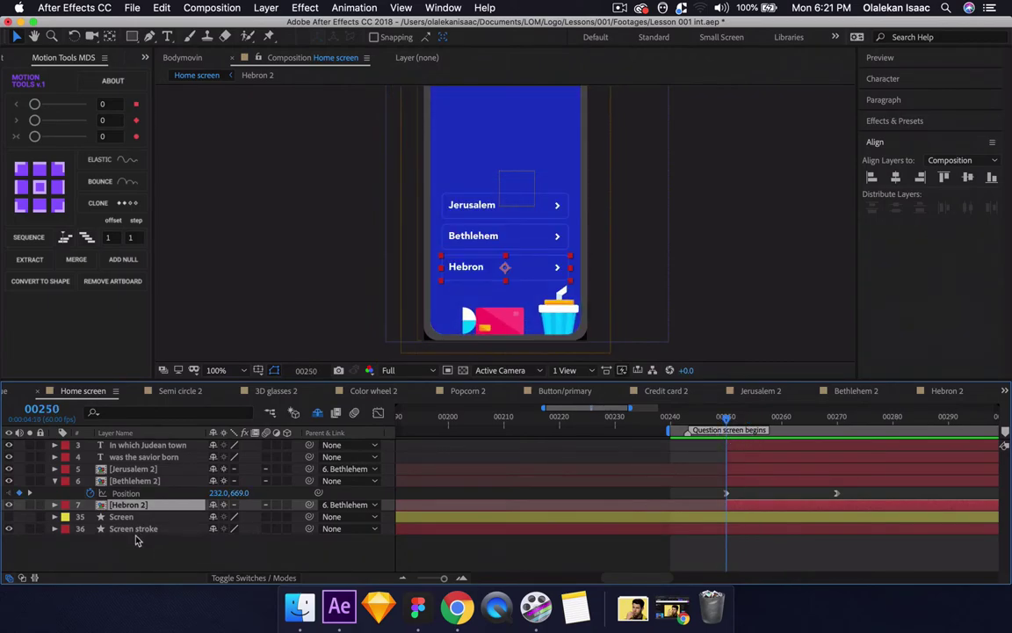
key(p)
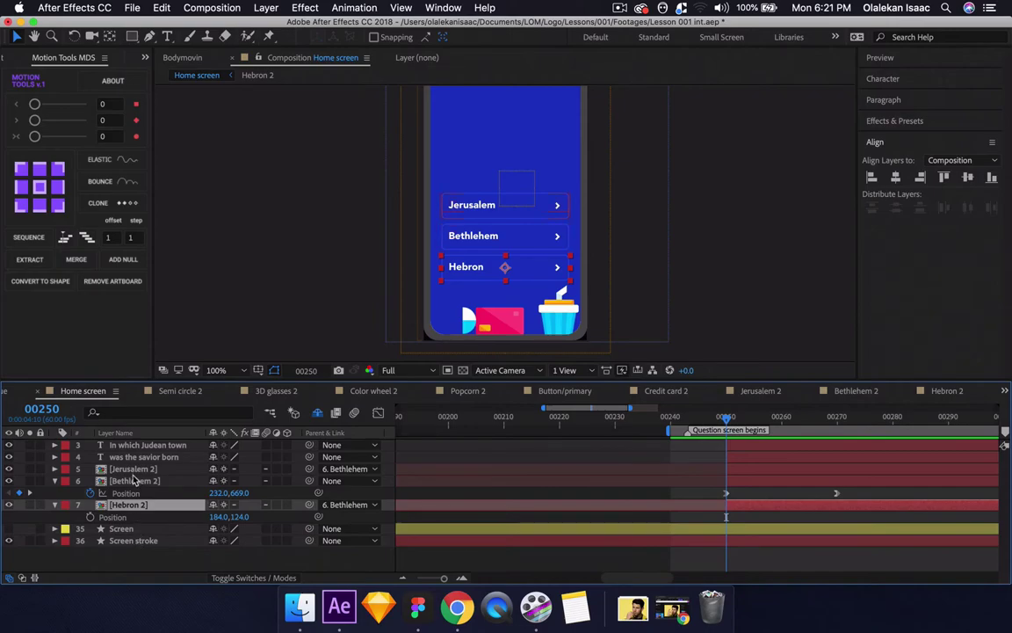
click(136, 470)
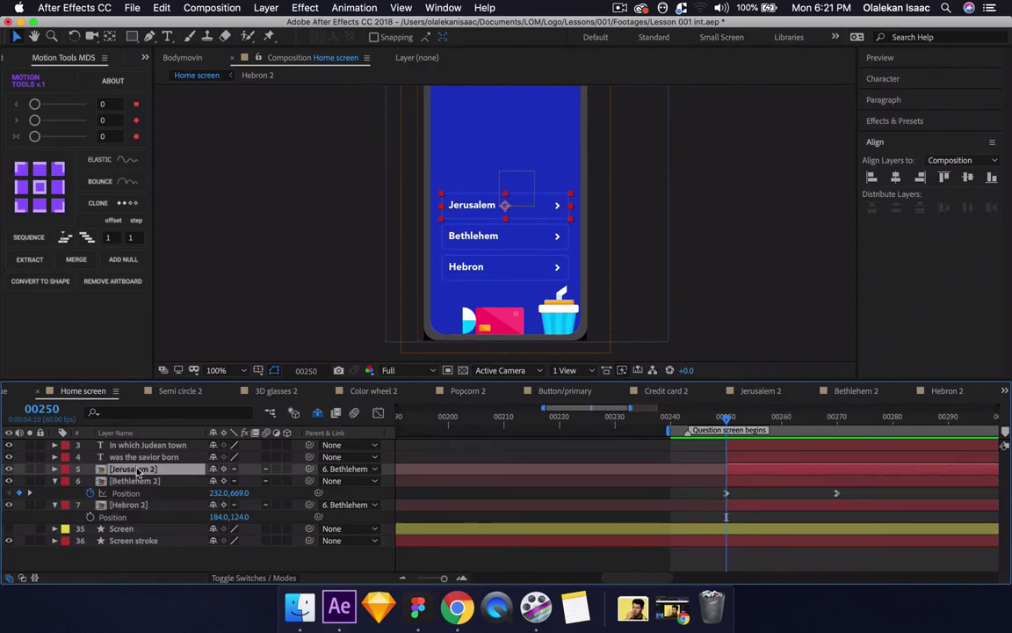
key(p)
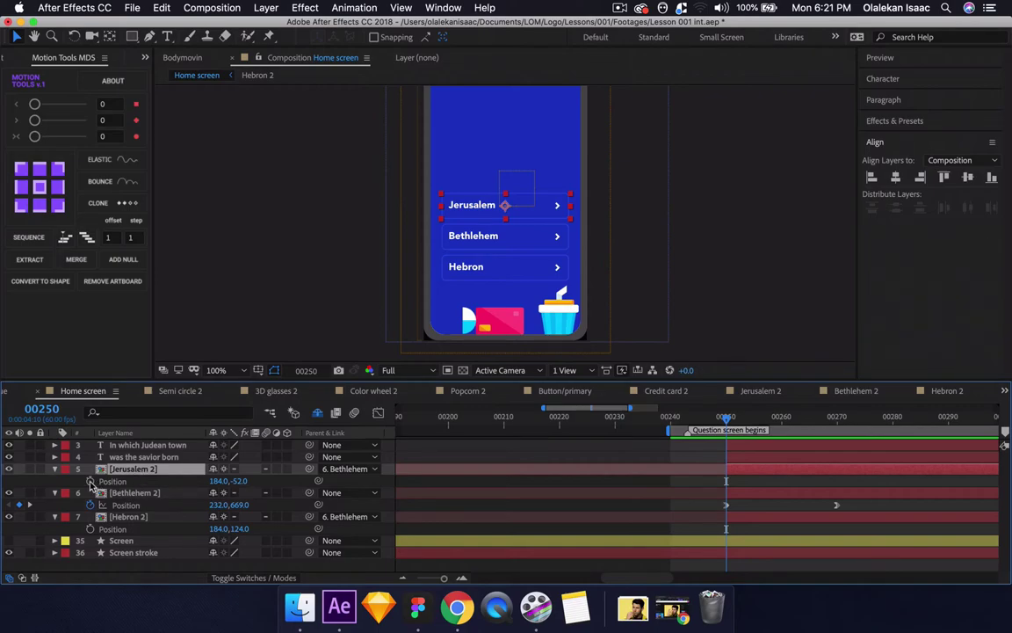
click(90, 528)
scroll(510, 494, right, 3)
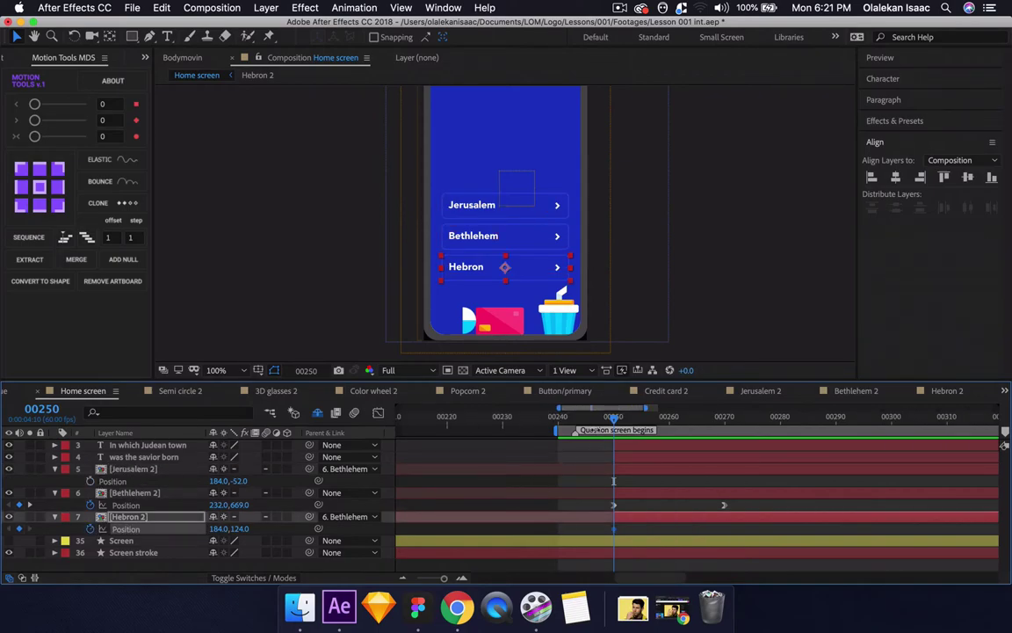
- Try lowering Hebron 2 to Position 184, 207 at frame 250 and preview the motion
drag(230, 528, 291, 538)
key(space)
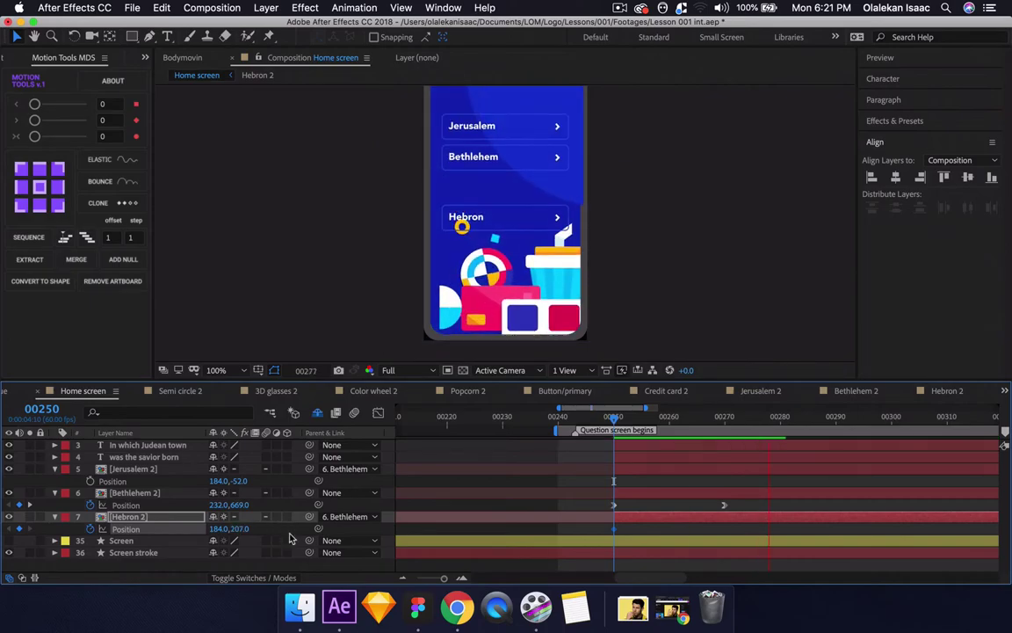
key(space)
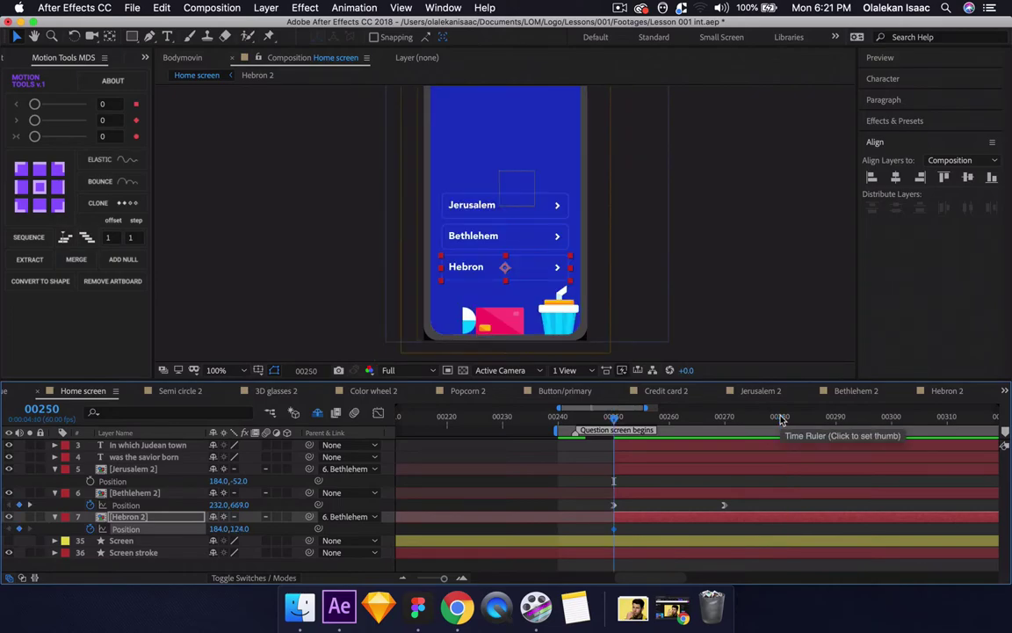
- Add a second Position keyframe for Hebron 2 at frame 280, ease both keyframes, and return to frame 250
click(781, 418)
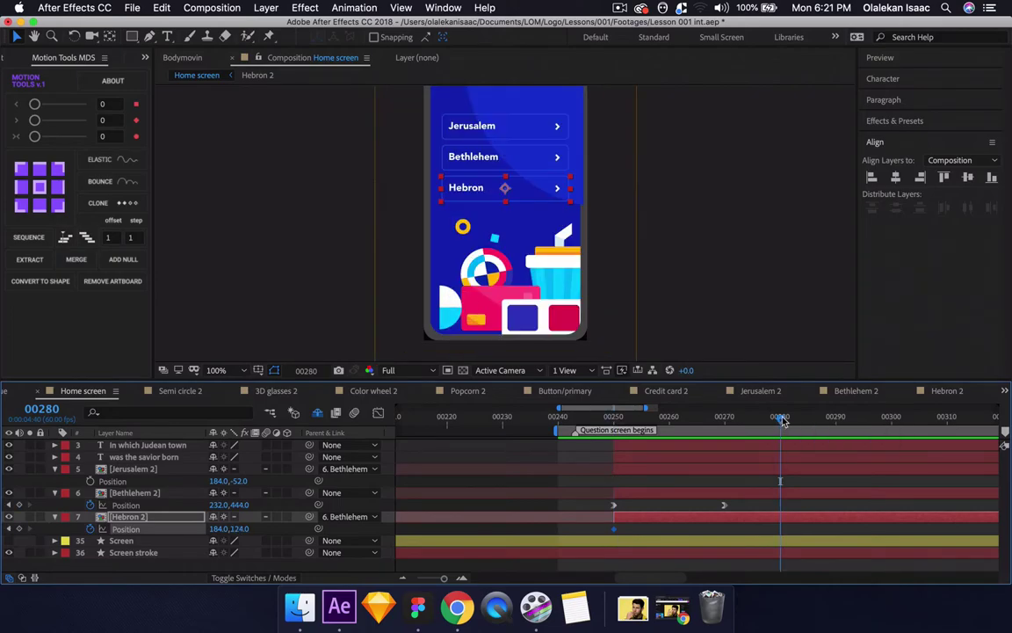
click(14, 529)
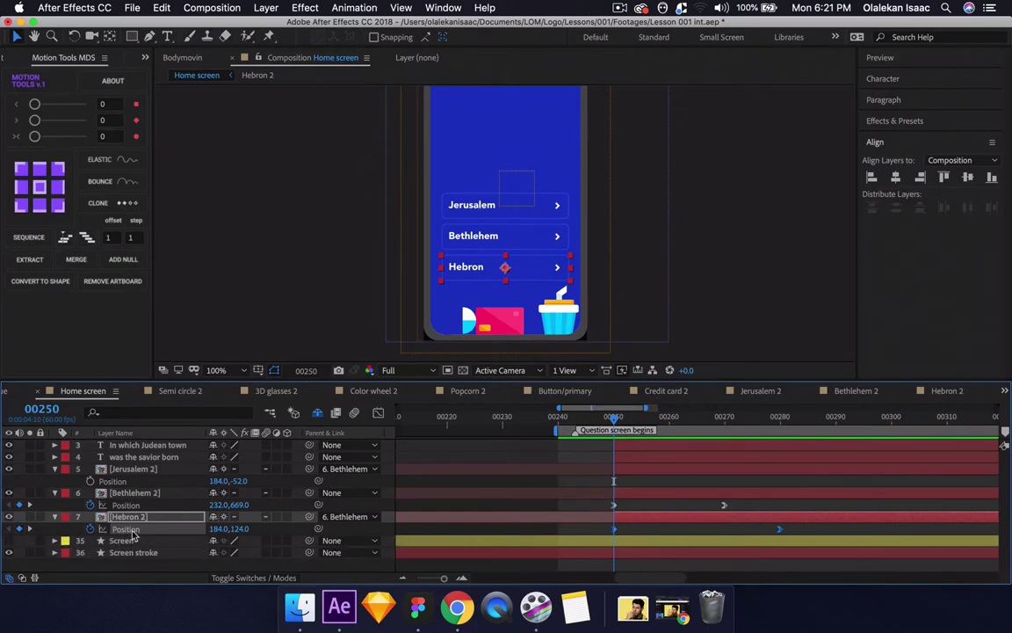
key(space)
key(space)
- Set Hebron 2's starting Position at frame 250 to 184, 208 and preview its delayed slide
click(253, 531)
drag(240, 530, 296, 532)
key(space)
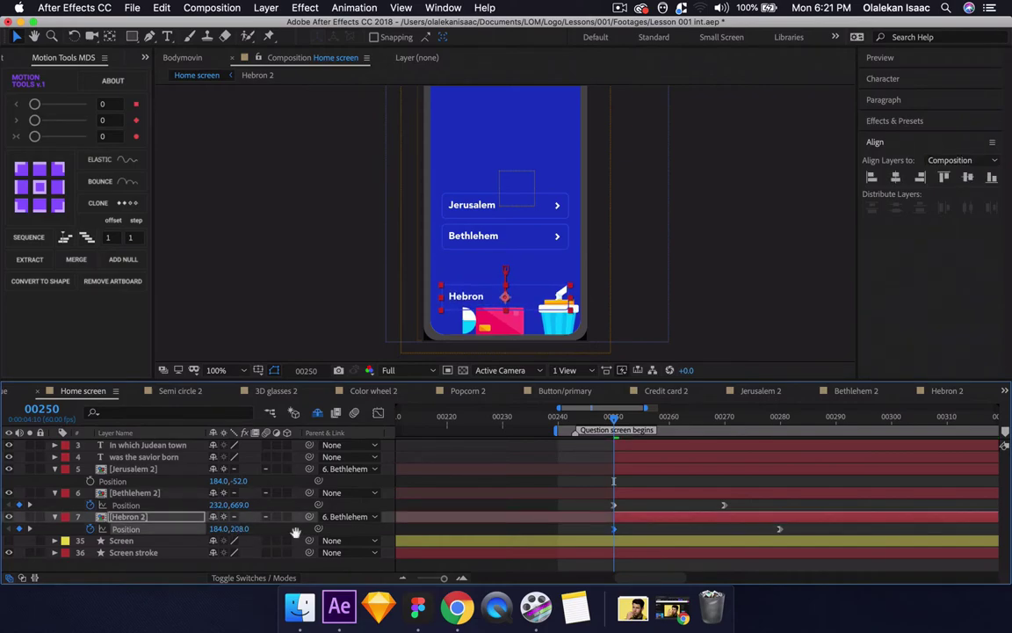
key(space)
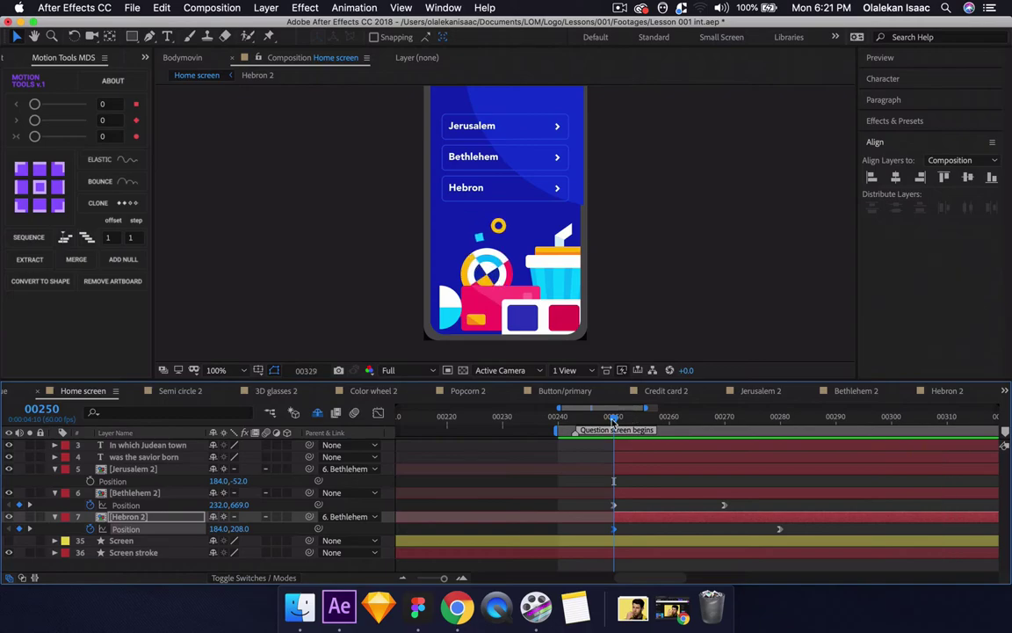
key(space)
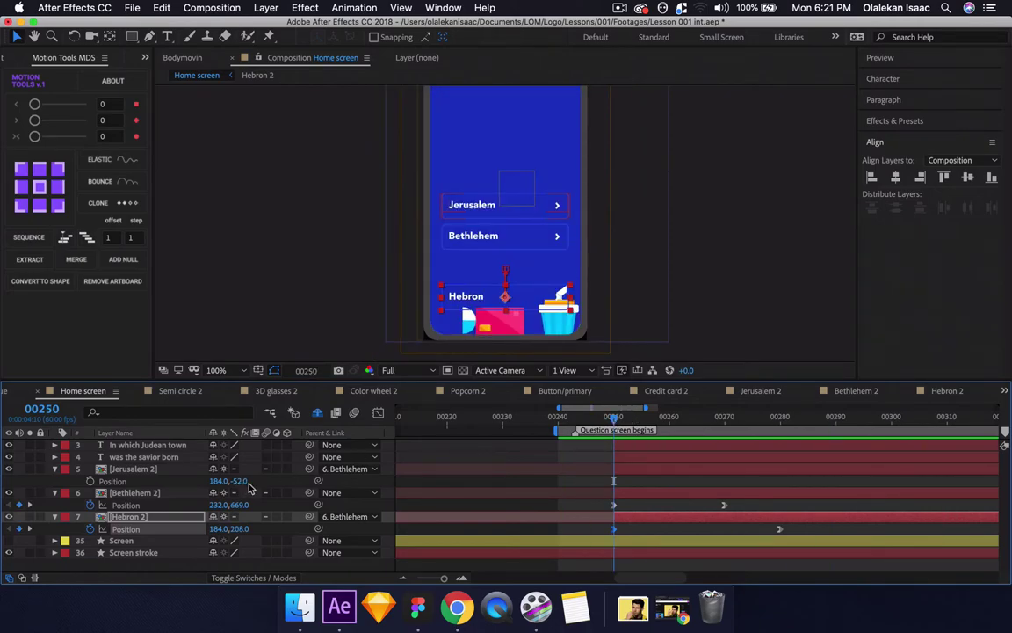
- Compare the Position properties of Bethlehem 2 and Jerusalem 2 and replay the answers' entrance from frame 250
click(187, 507)
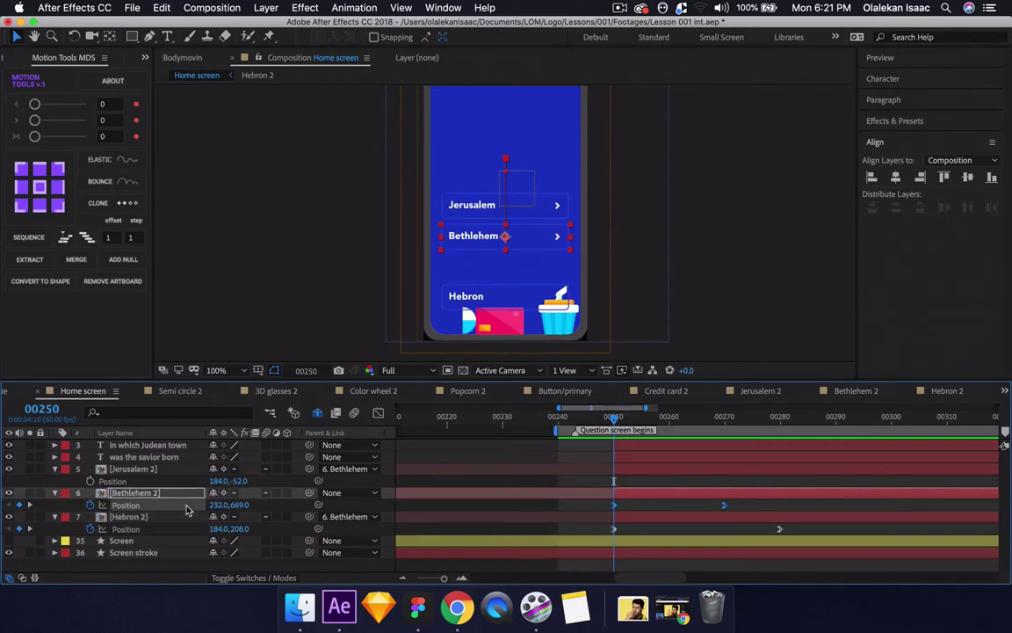
click(140, 482)
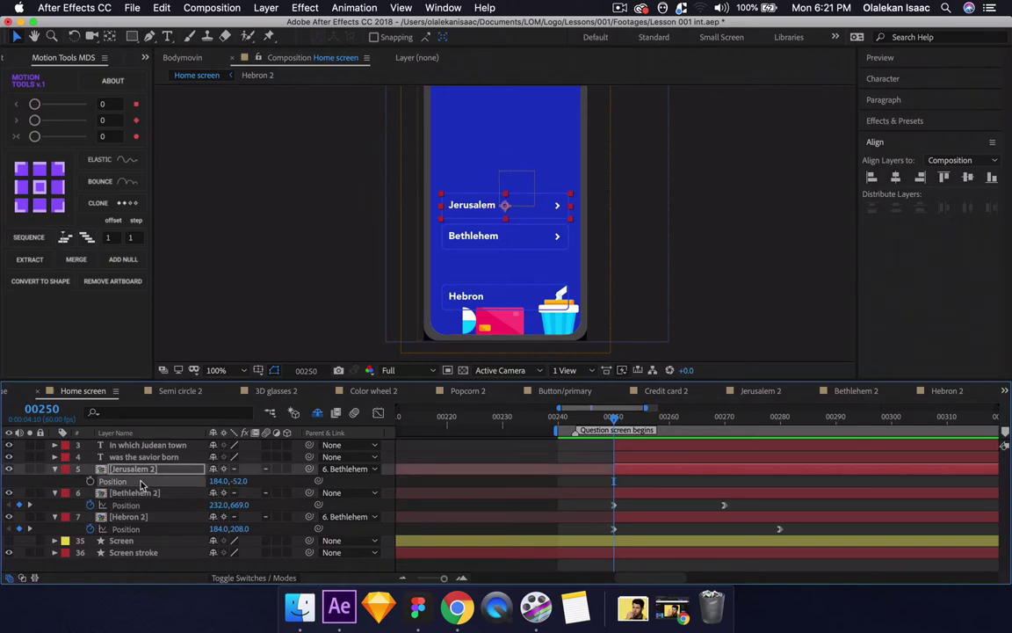
key(space)
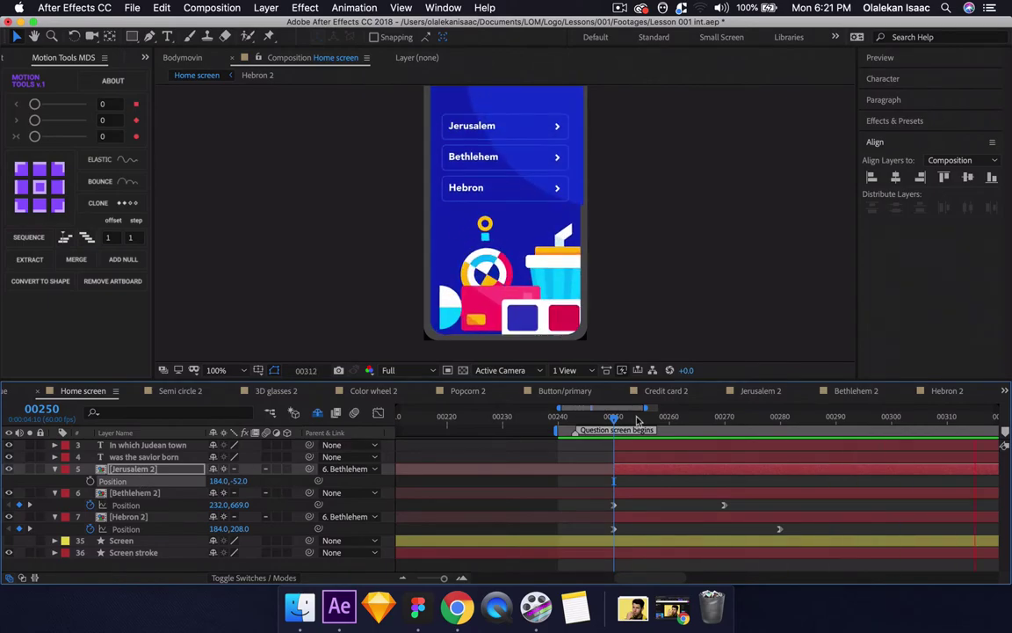
key(space)
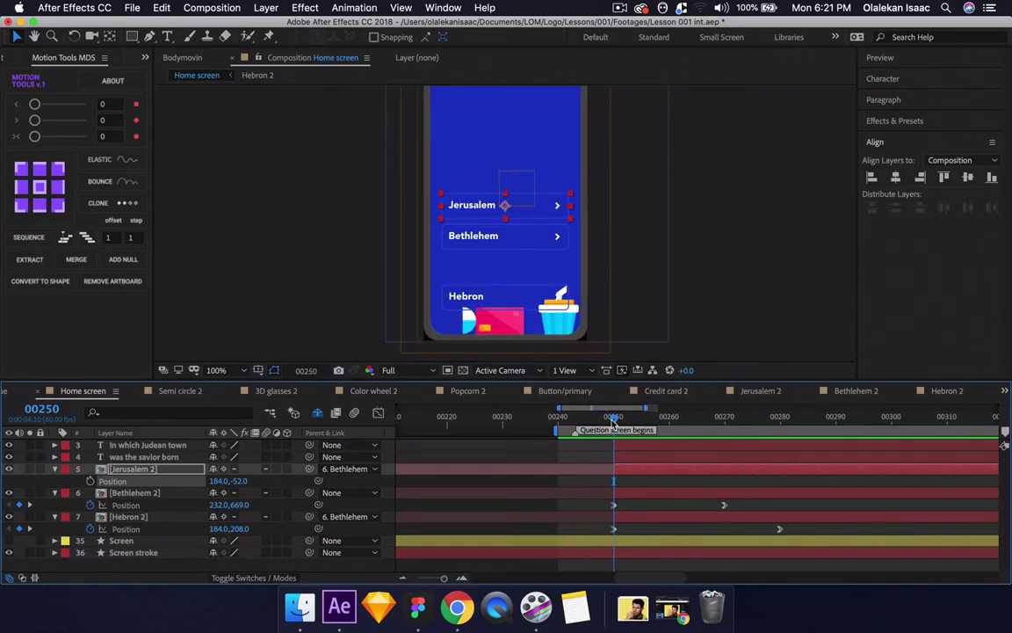
- Try keyframing Jerusalem 2's Position at frames 250 and 260 with a start of 184, -138, and preview it
click(92, 481)
drag(615, 417, 669, 419)
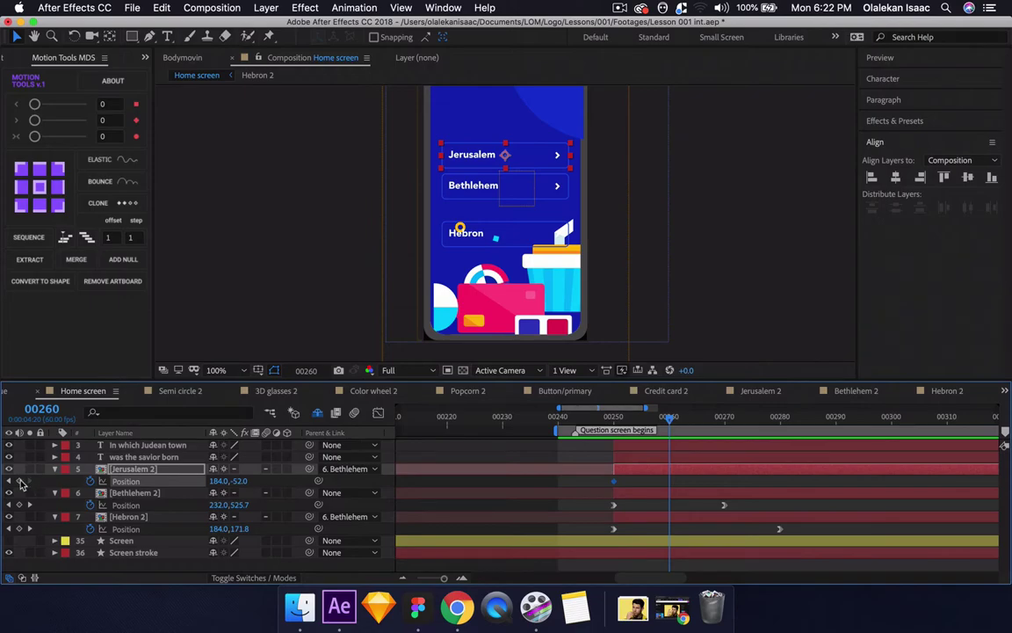
click(20, 480)
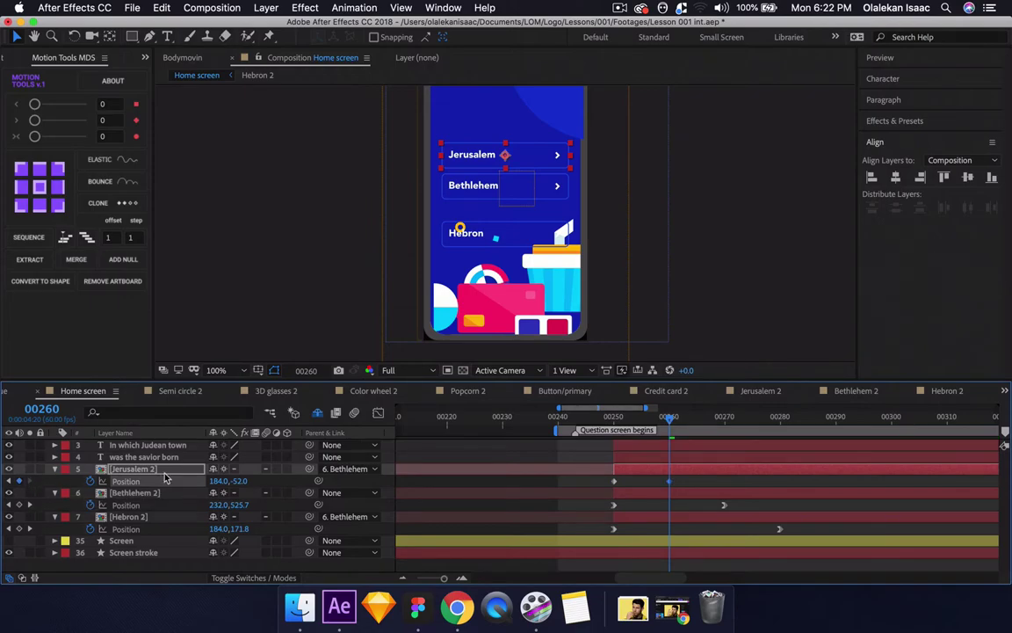
key(j)
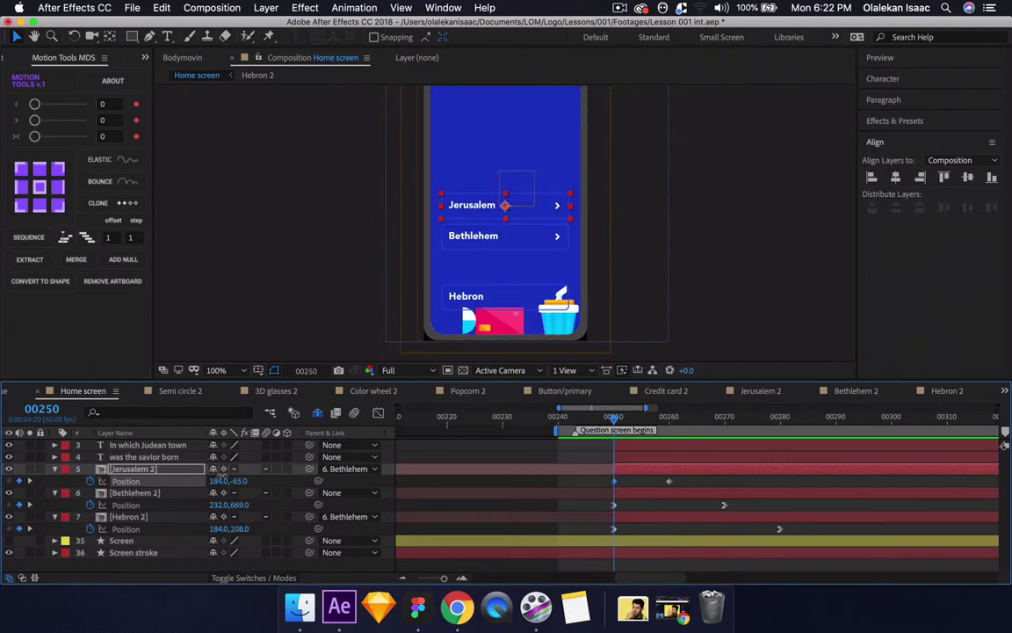
key(space)
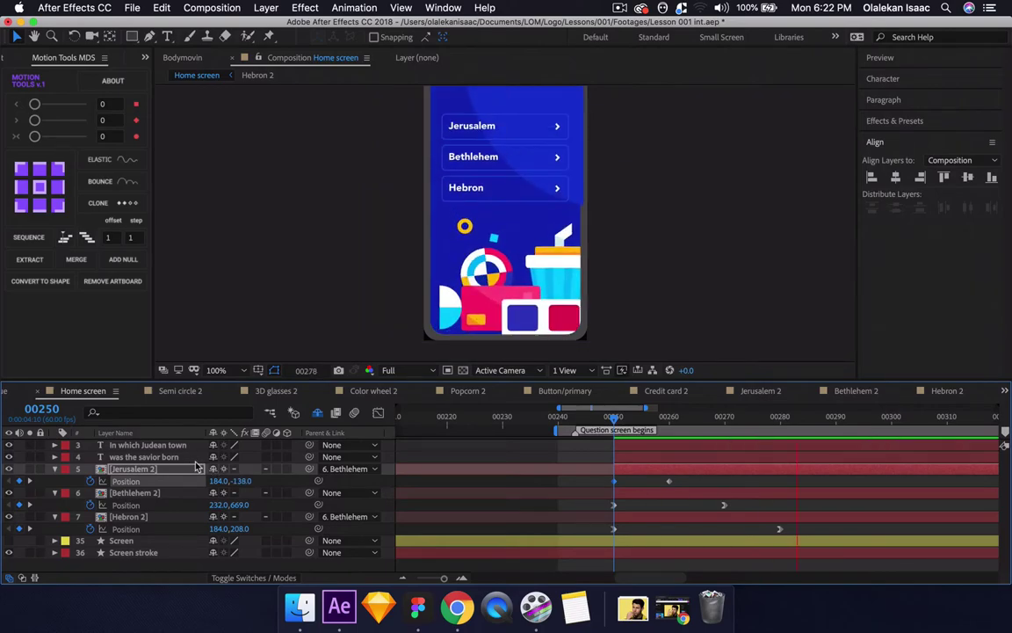
key(space)
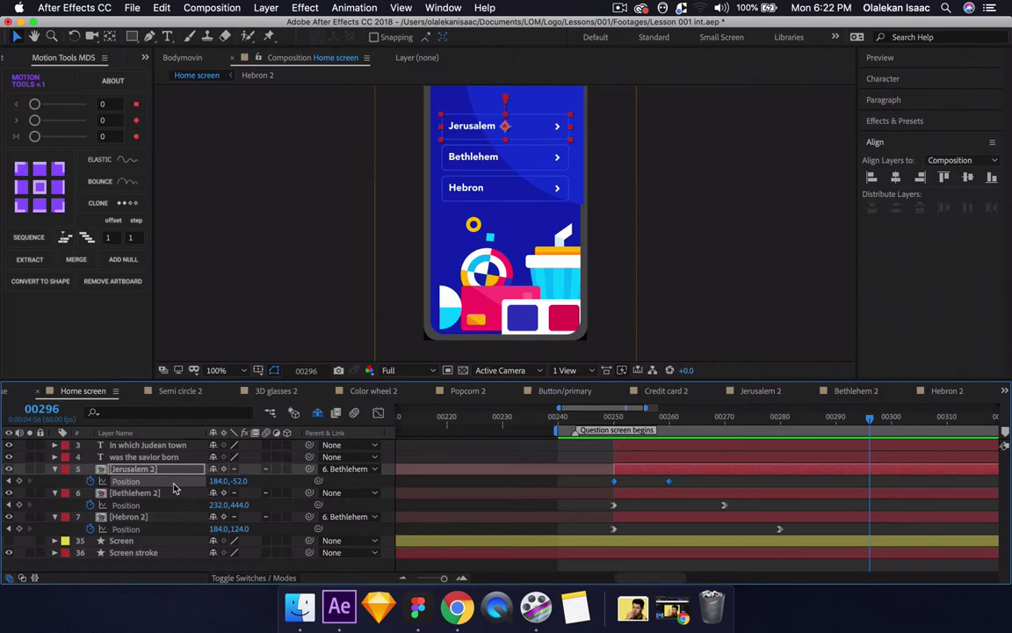
- Ease Jerusalem 2's Position keyframes, shift the ending one to about frame 264, and preview from frame 243
click(683, 480)
drag(668, 482, 690, 482)
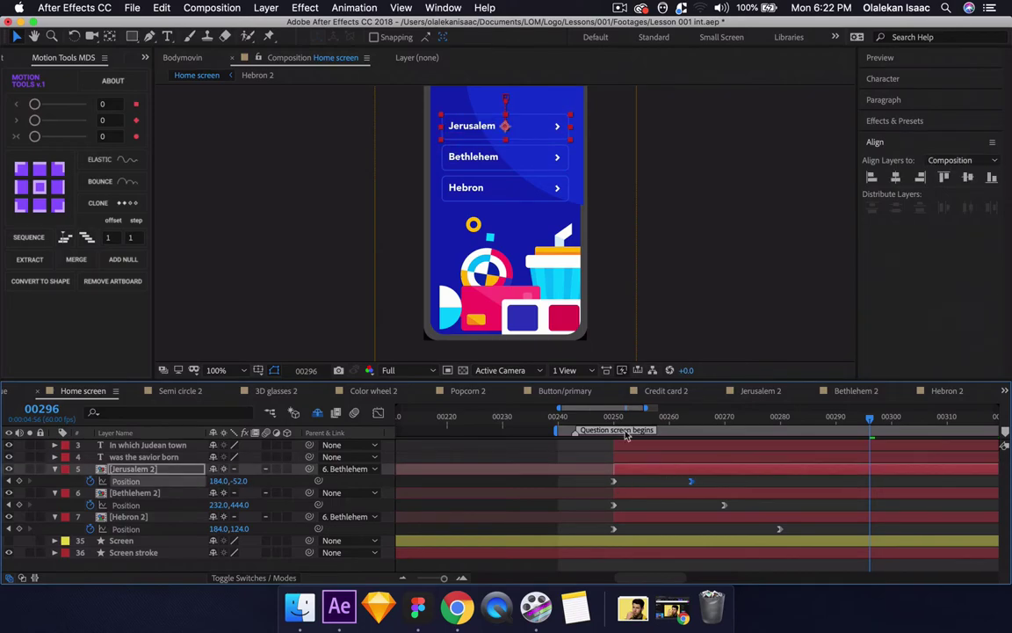
click(572, 416)
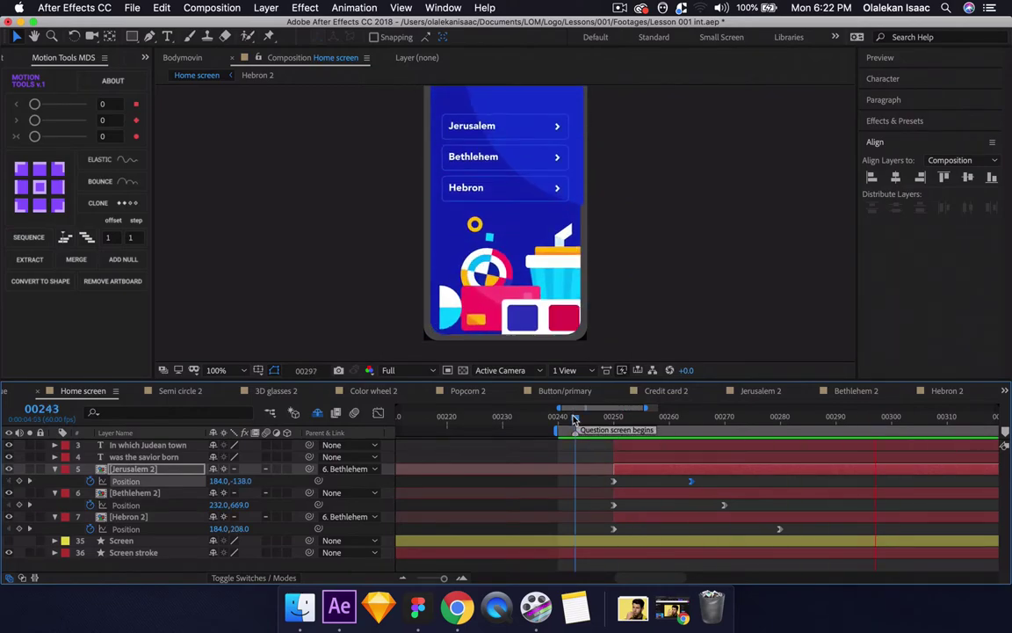
key(space)
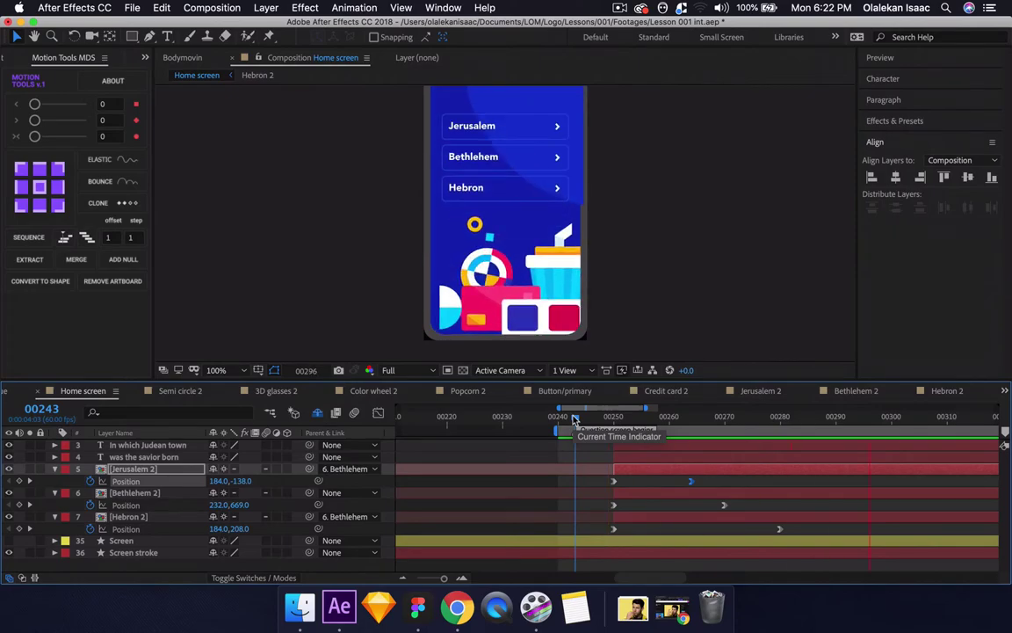
key(space)
- Undo the Position animation on Jerusalem 2, including its keyframes
key(super+z)
key(super+z)
key(super+z)
key(super+z)
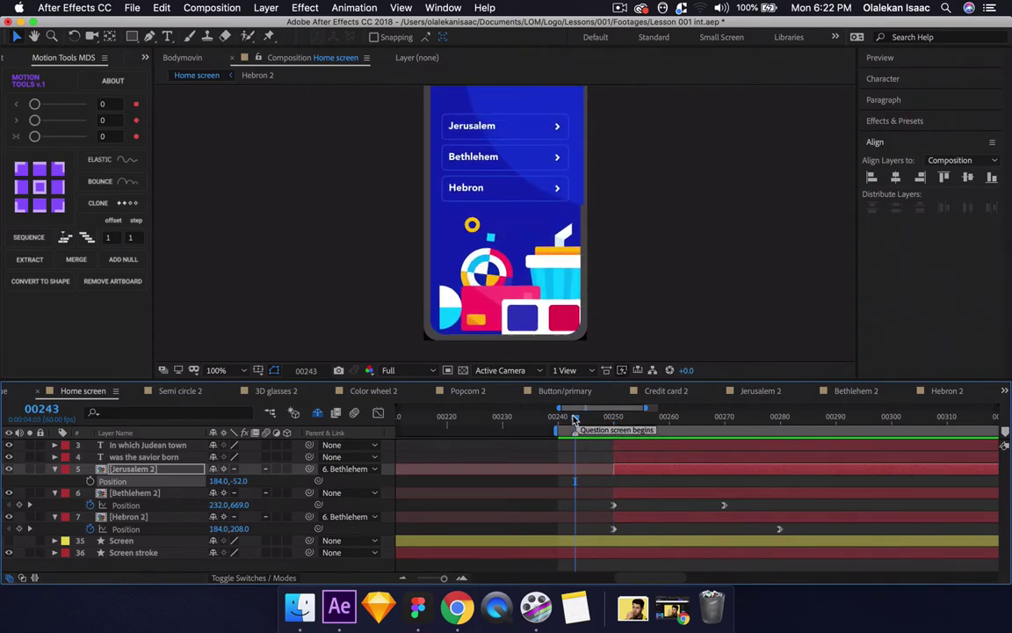
- Add Position keyframes of 184, -52 for Jerusalem 2 at frames 270 and 250
key(space)
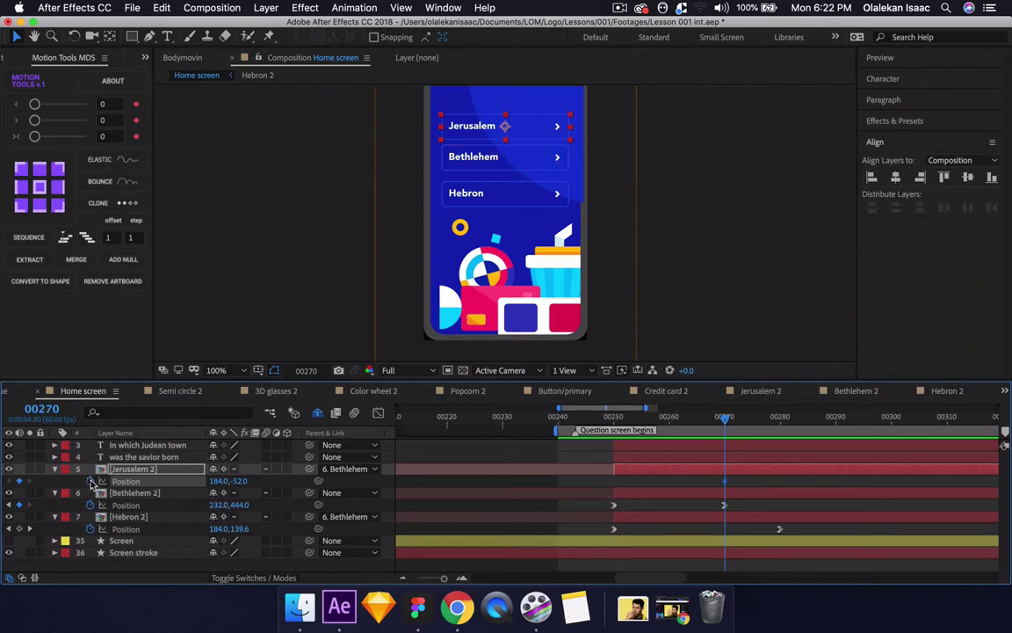
key(space)
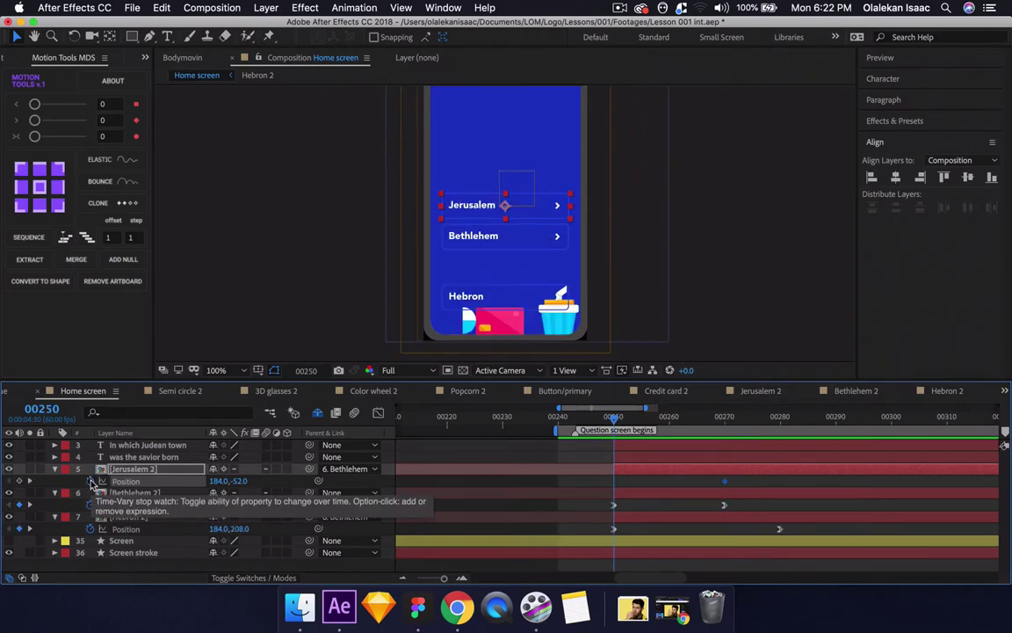
click(21, 481)
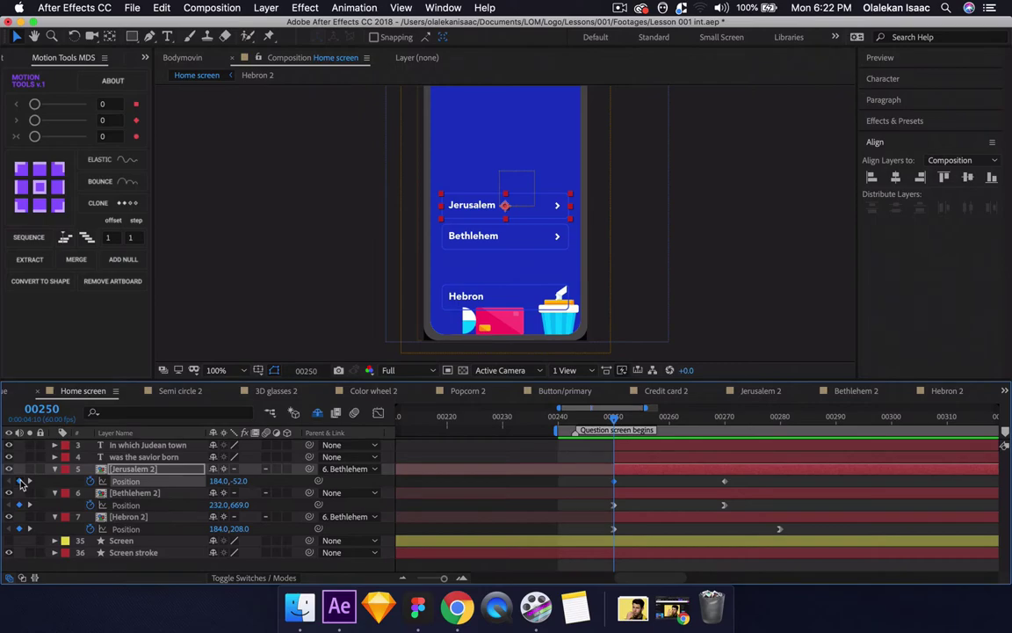
key(space)
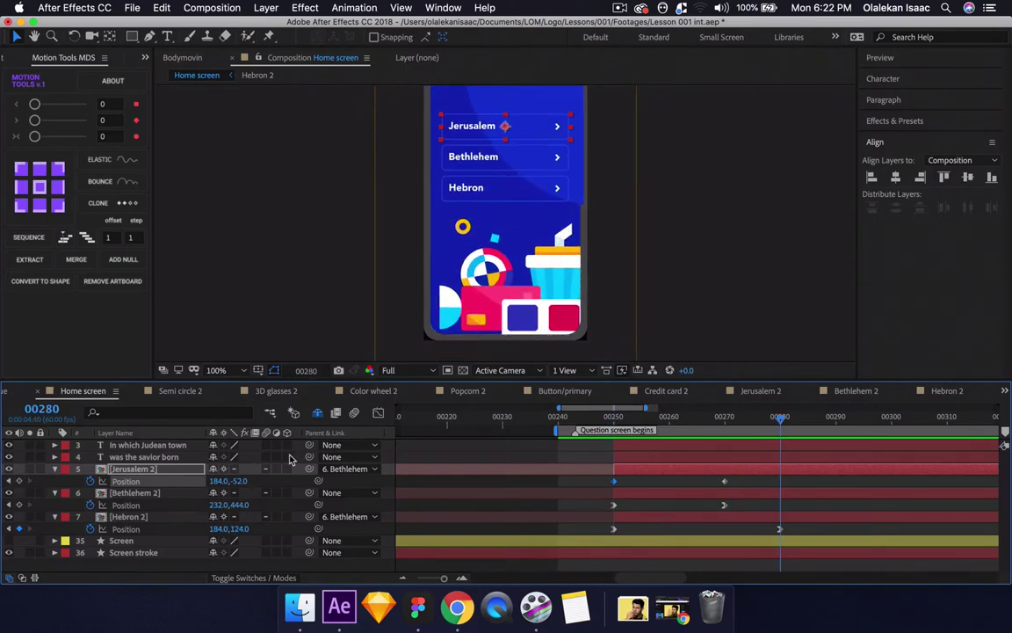
- Remove the parent from Hebron 2 and Jerusalem 2, and preview the answers' movement
key(space)
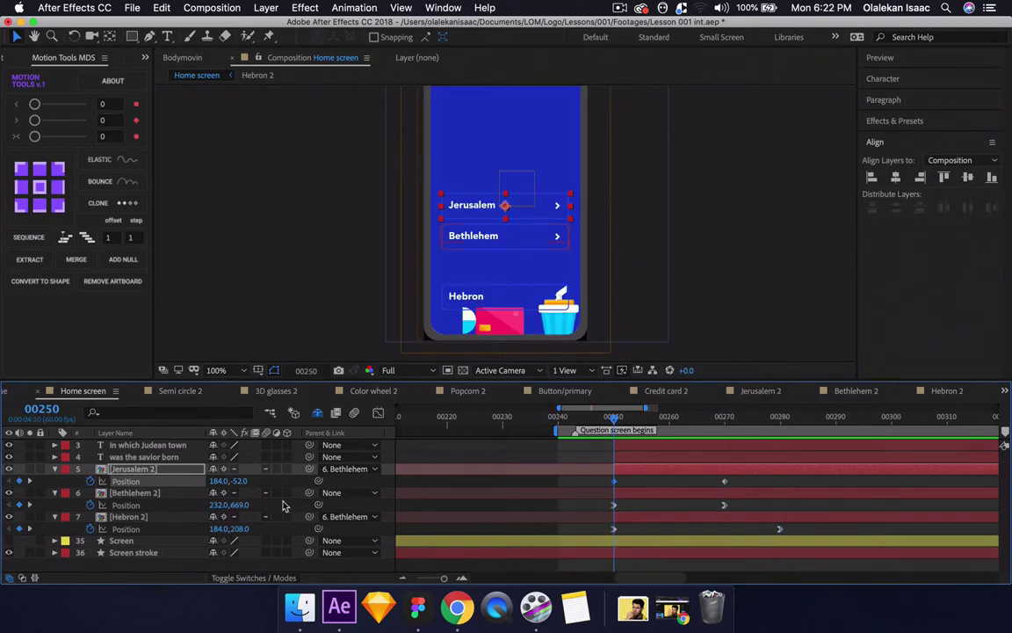
click(347, 516)
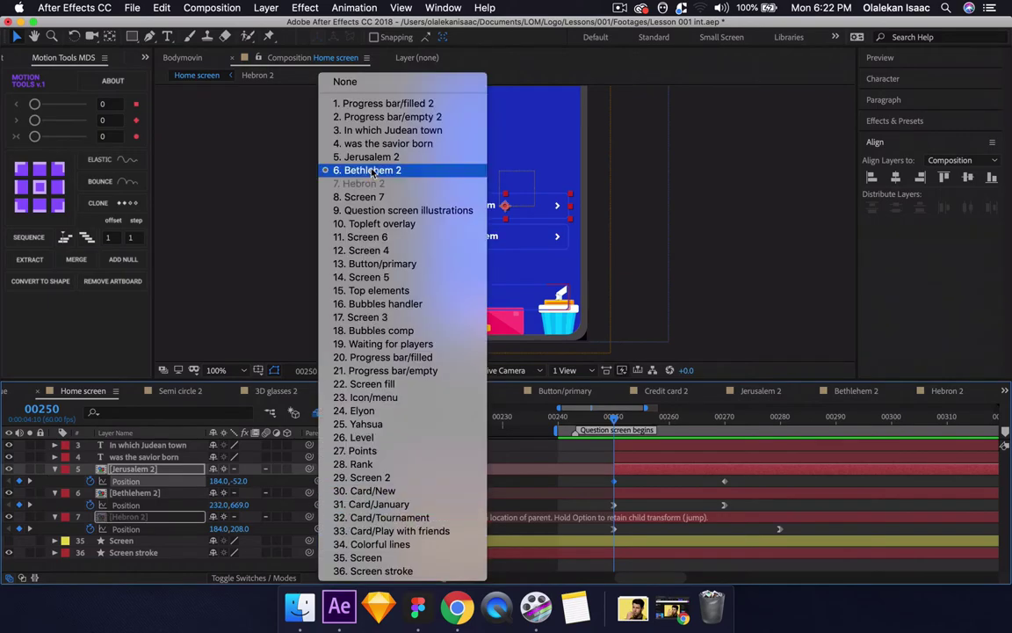
click(316, 80)
click(347, 468)
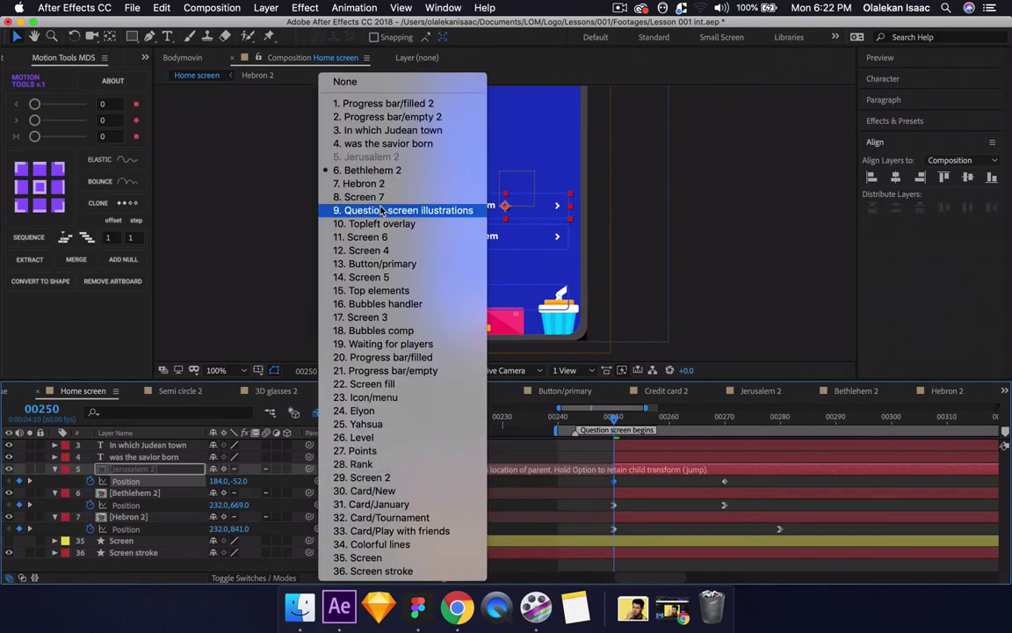
click(355, 87)
key(space)
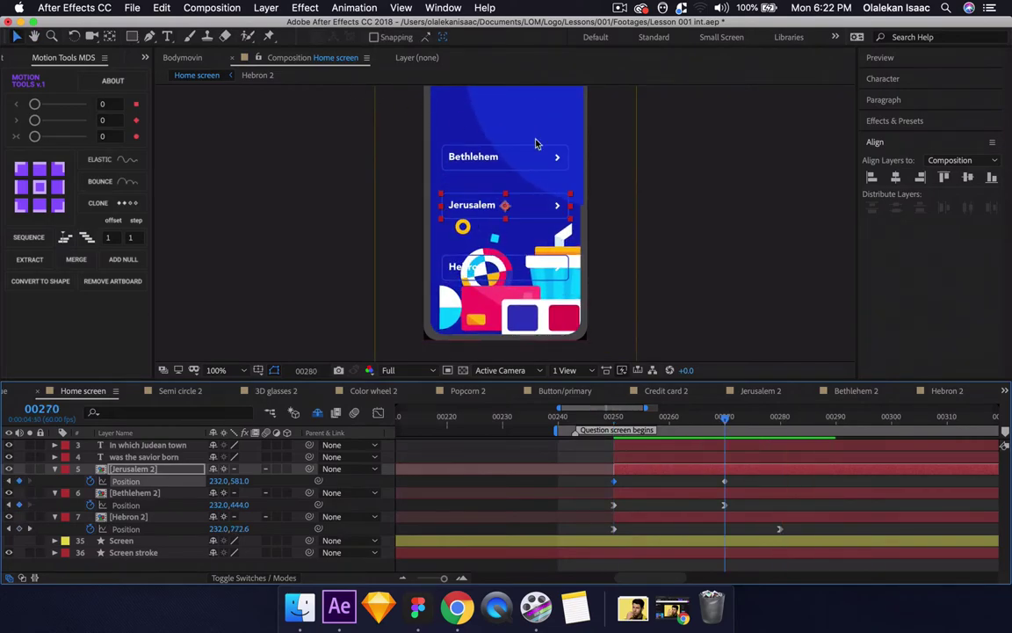
key(space)
key(space)
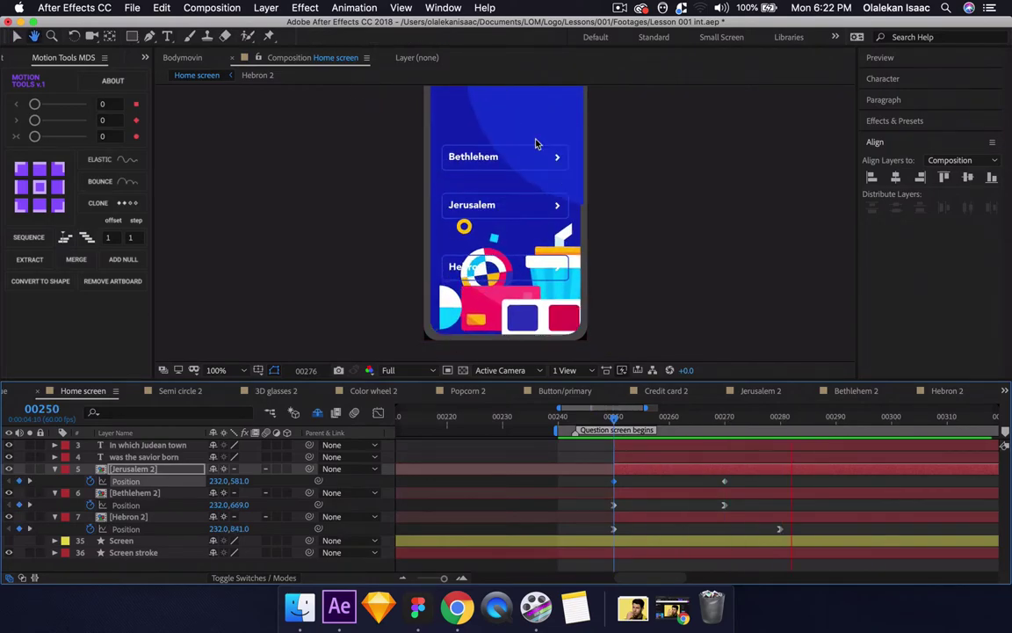
key(space)
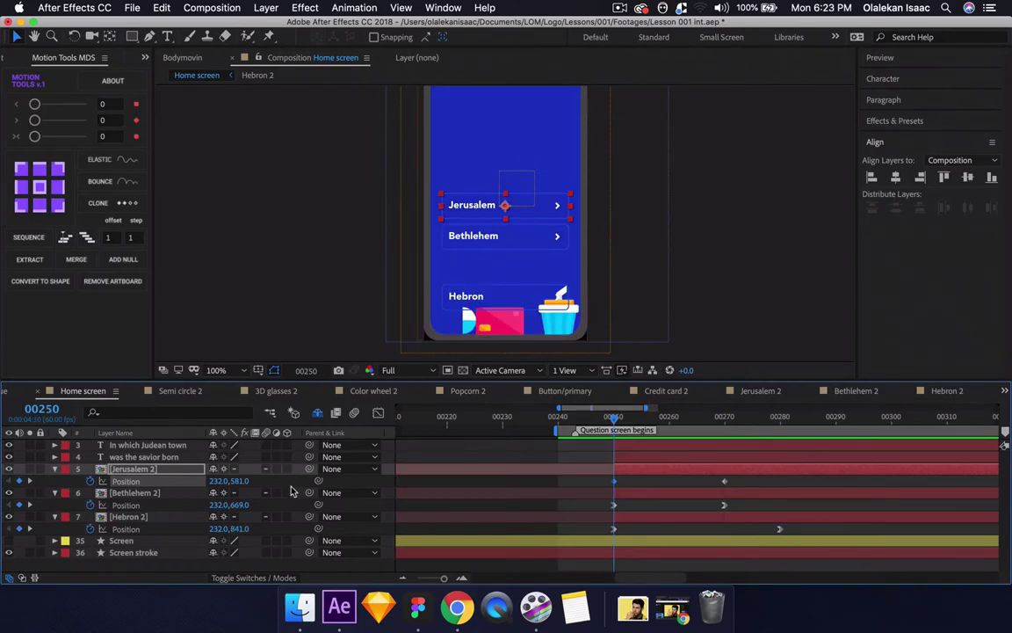
key(space)
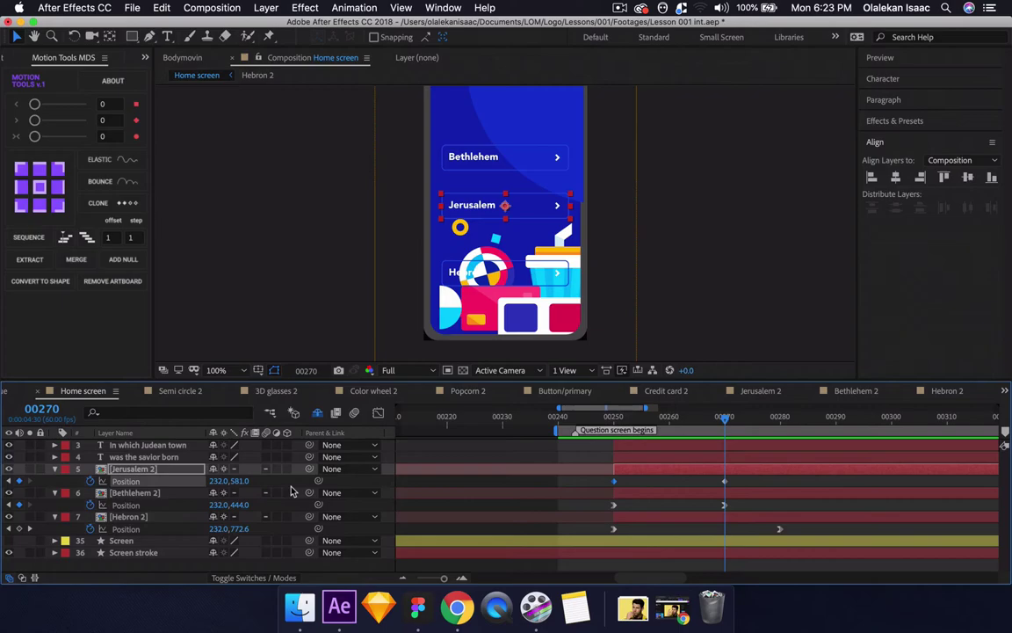
- Set Jerusalem 2's ending Position at frame 270 to 232, 350
click(282, 483)
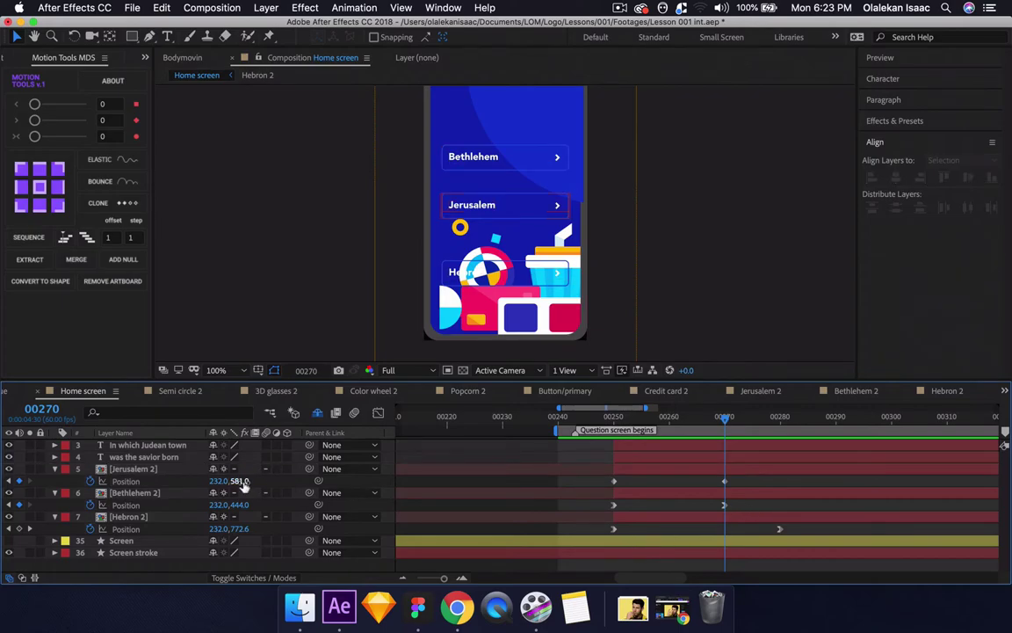
drag(242, 486, 156, 412)
key(k)
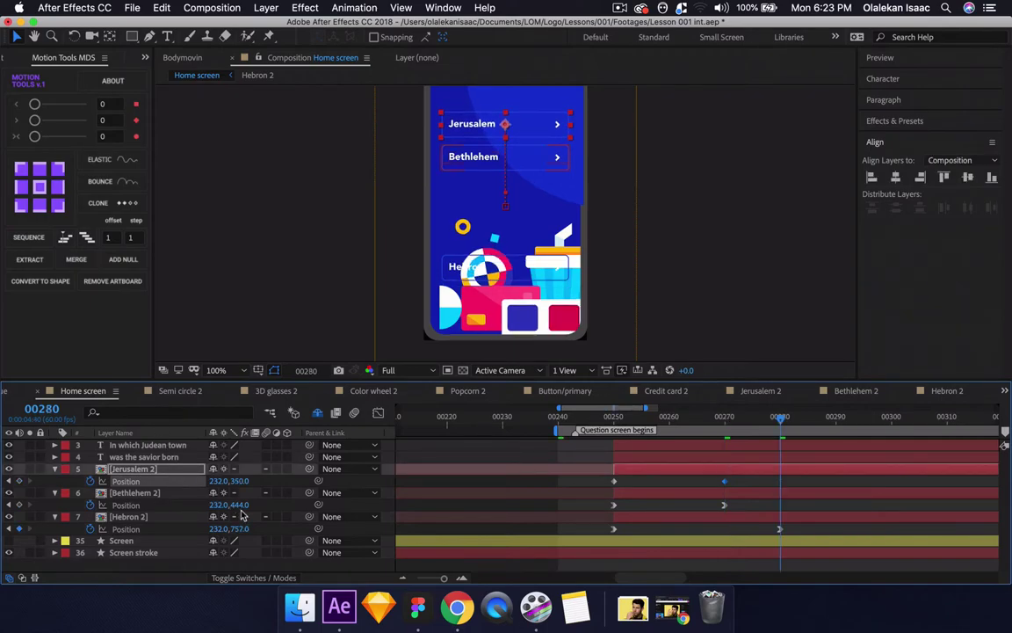
- Set Bethlehem 2's starting Position at frame 250 to 232, 712
key(j)
key(j)
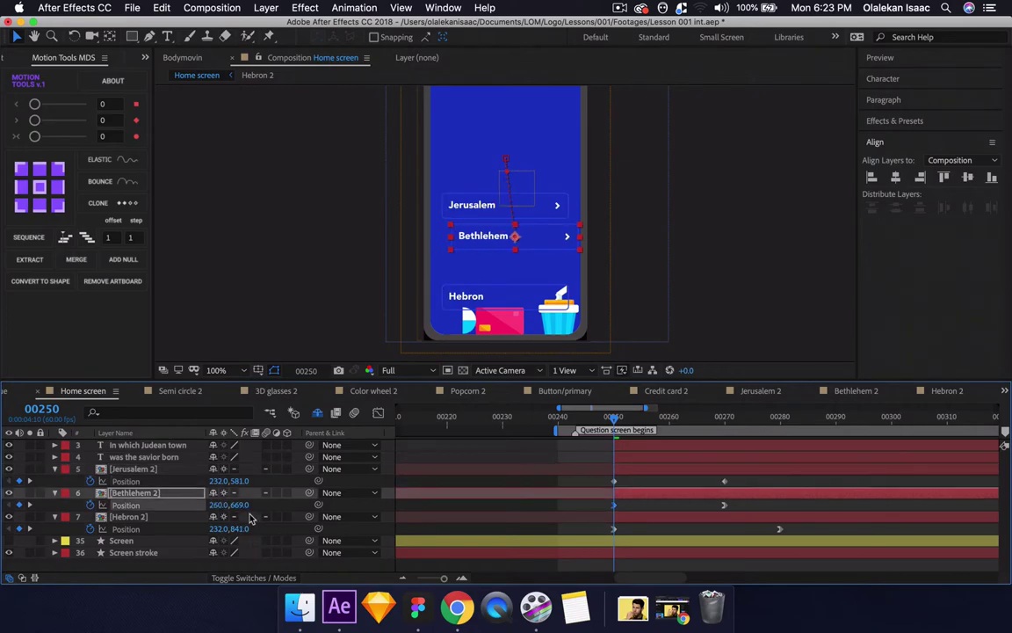
click(237, 505)
text(712)
key(Return)
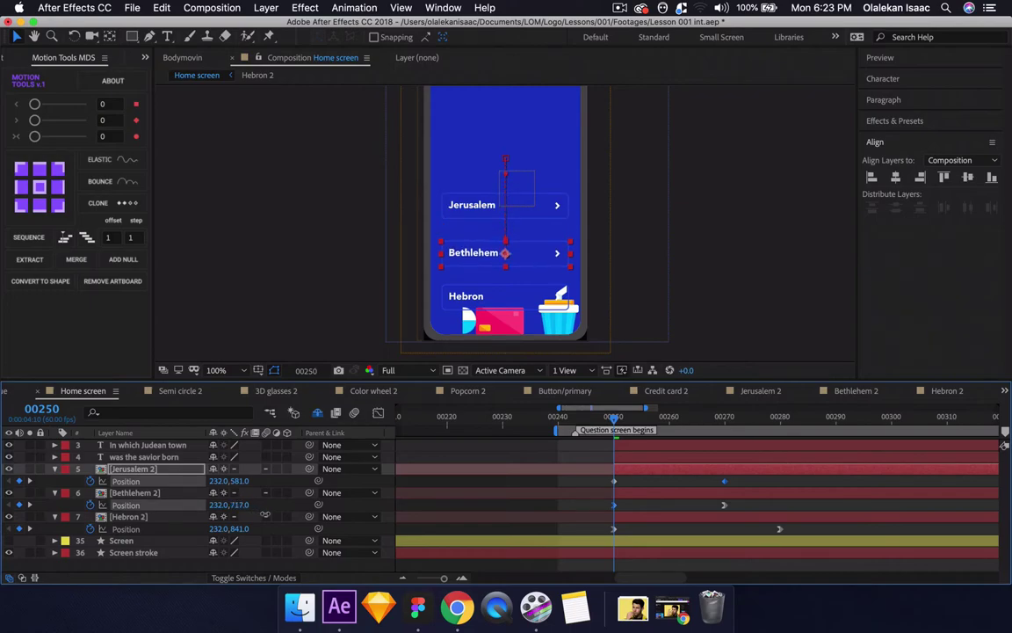
- Parent Bethlehem 2 and Hebron 2 to Jerusalem 2 at frame 250, and preview the motion
drag(309, 516, 172, 473)
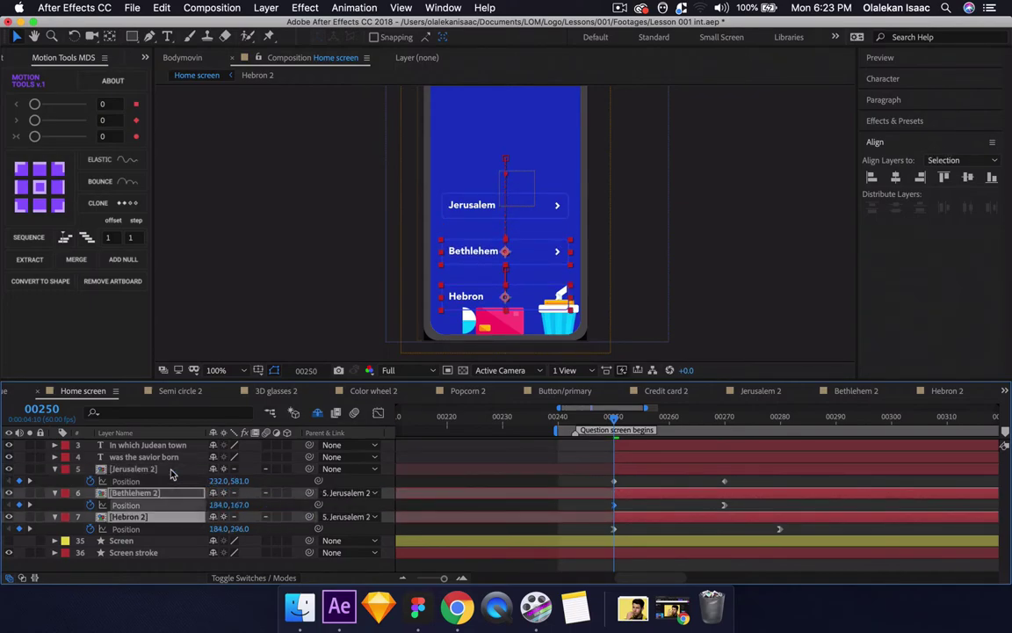
key(space)
key(space)
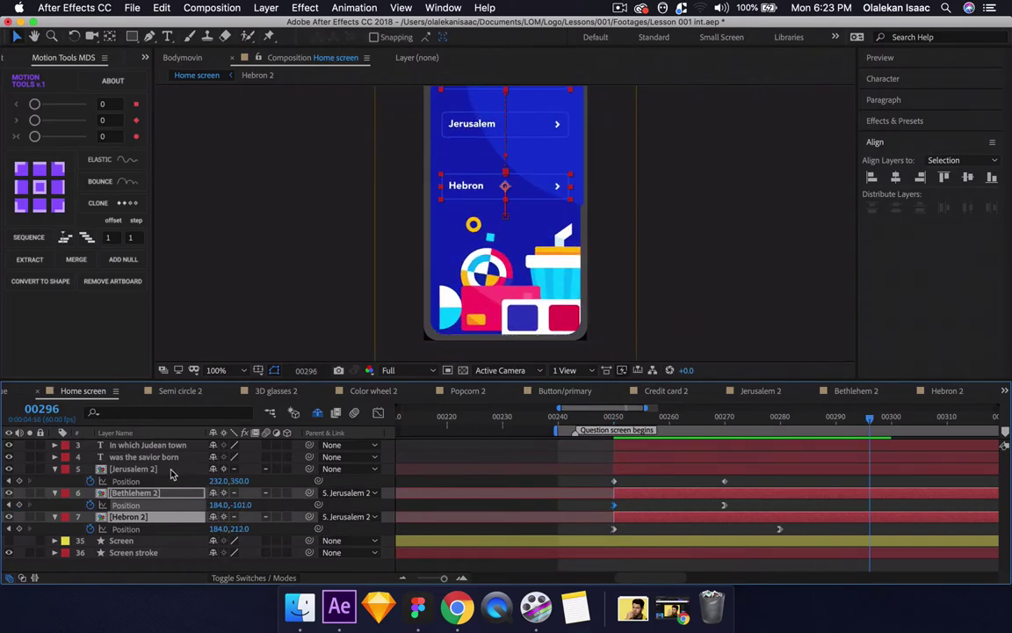
- Set Bethlehem 2's ending Position at frame 270 to 184, 133, and preview from frame 242
key(j)
key(j)
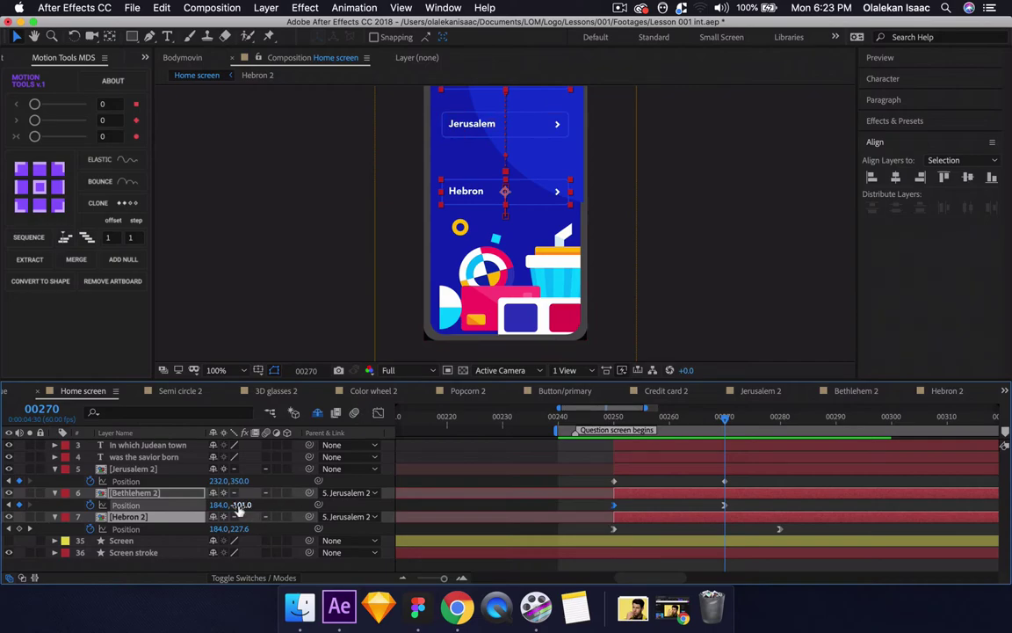
click(268, 509)
scroll(360, 261, down, 1)
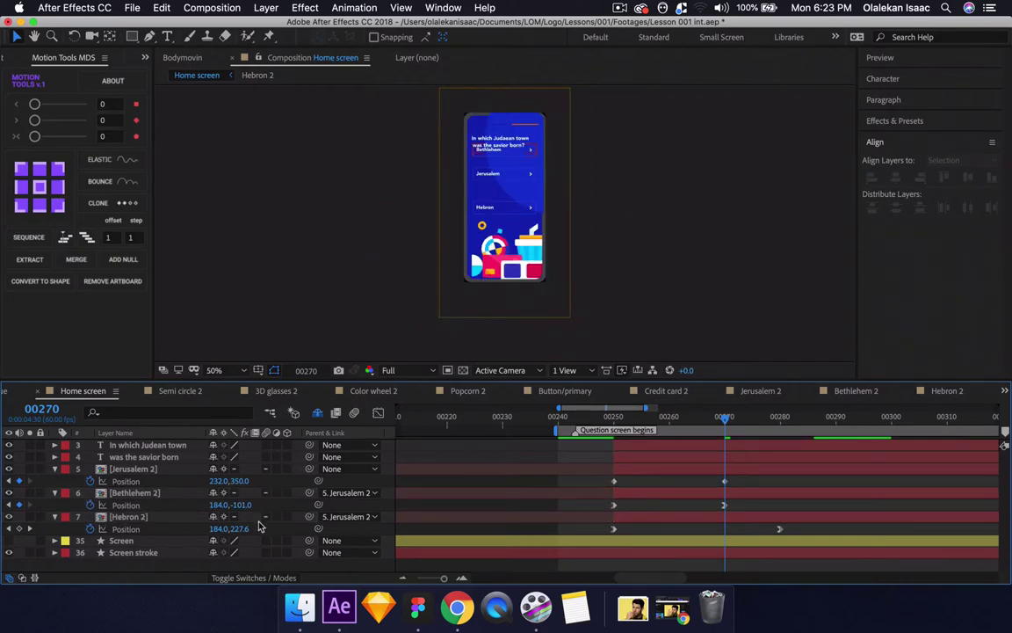
drag(239, 505, 375, 534)
scroll(517, 123, up, 1)
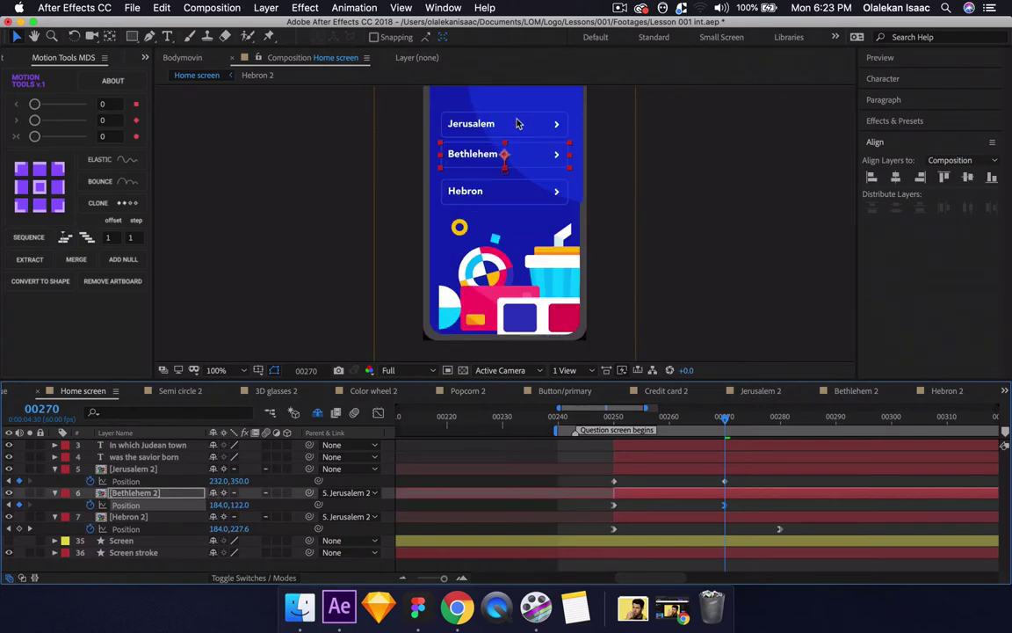
drag(236, 505, 256, 502)
click(273, 501)
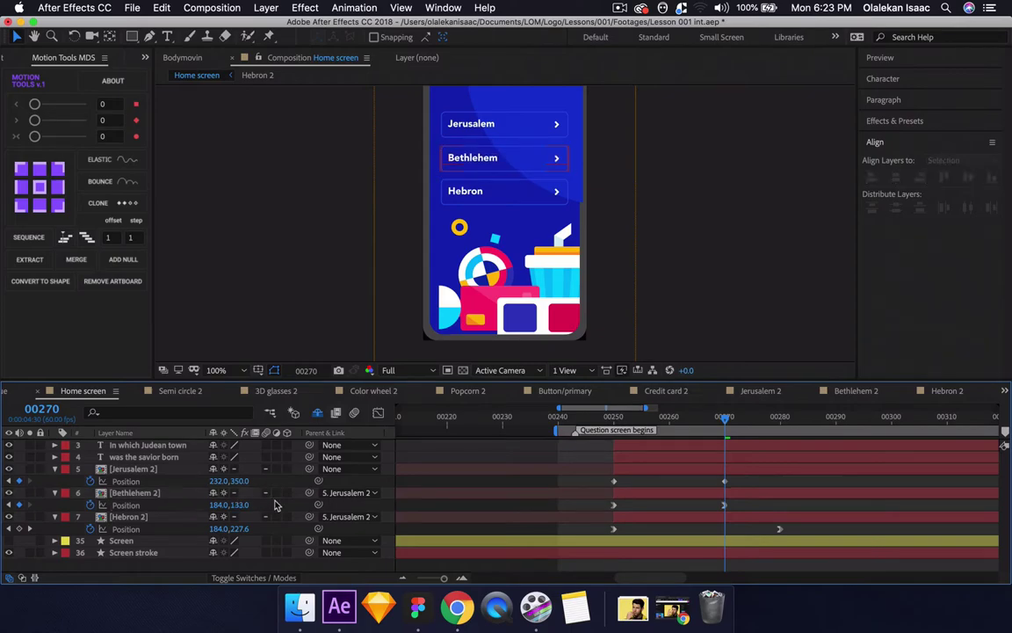
click(570, 419)
key(space)
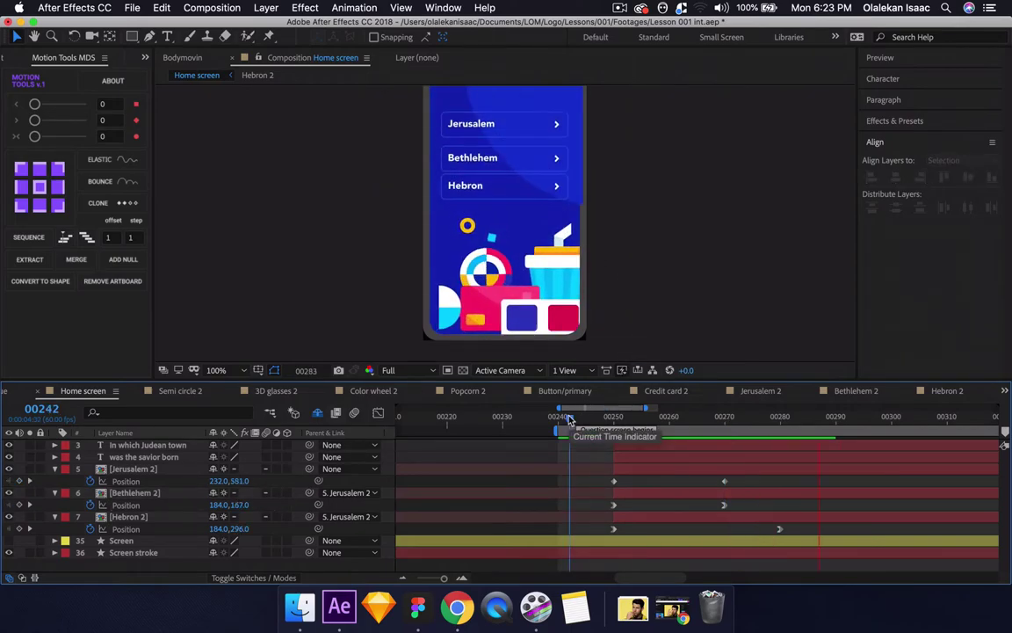
key(space)
key(space)
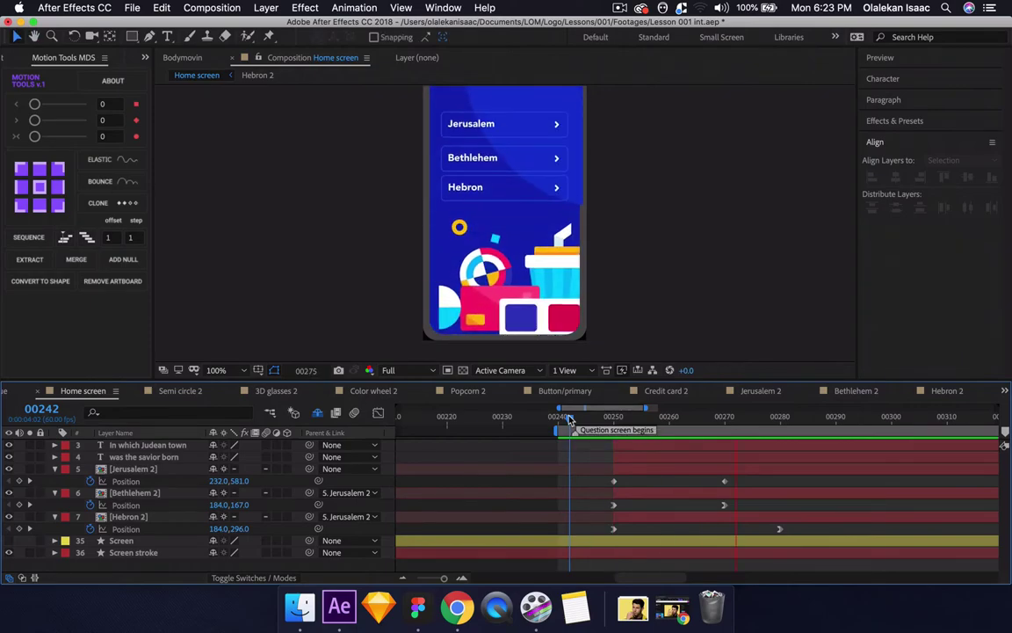
key(space)
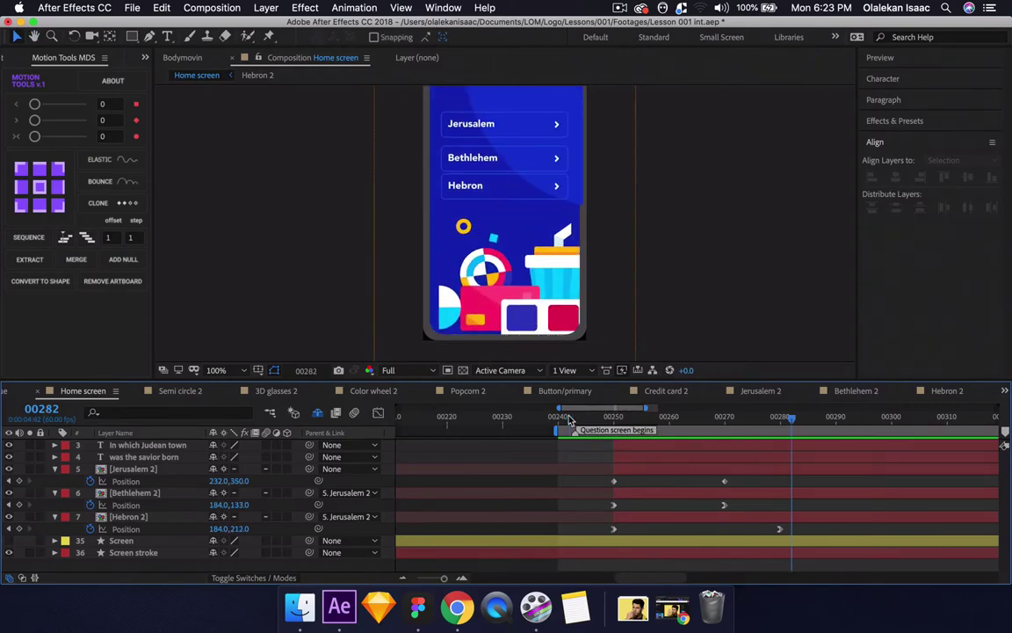
- Set Hebron 2's ending Position at frame 280 to 184, 234, and preview from frame 242
click(233, 529)
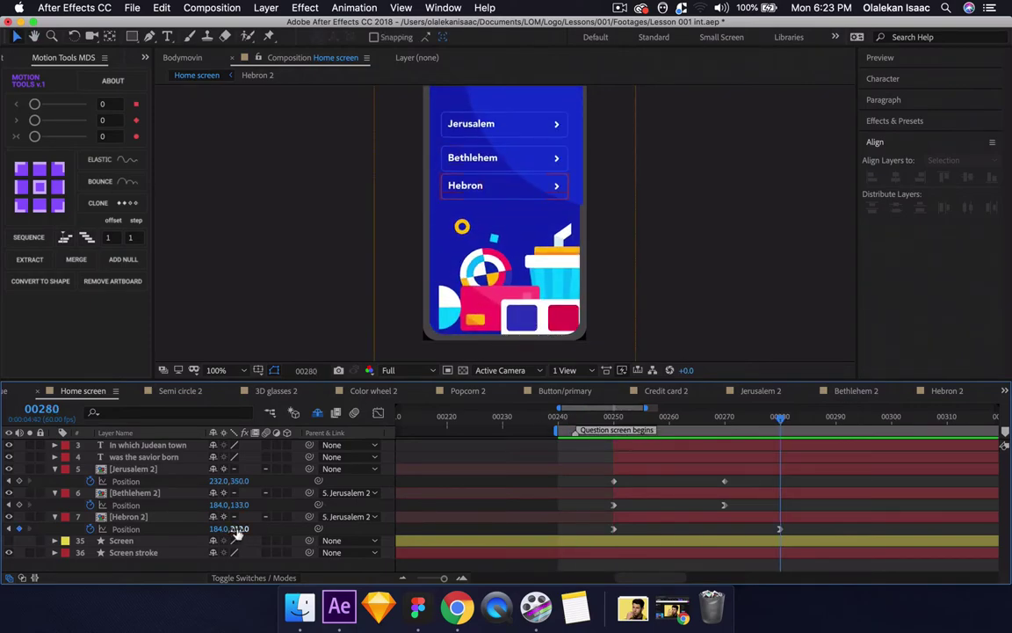
drag(237, 528, 256, 533)
click(568, 419)
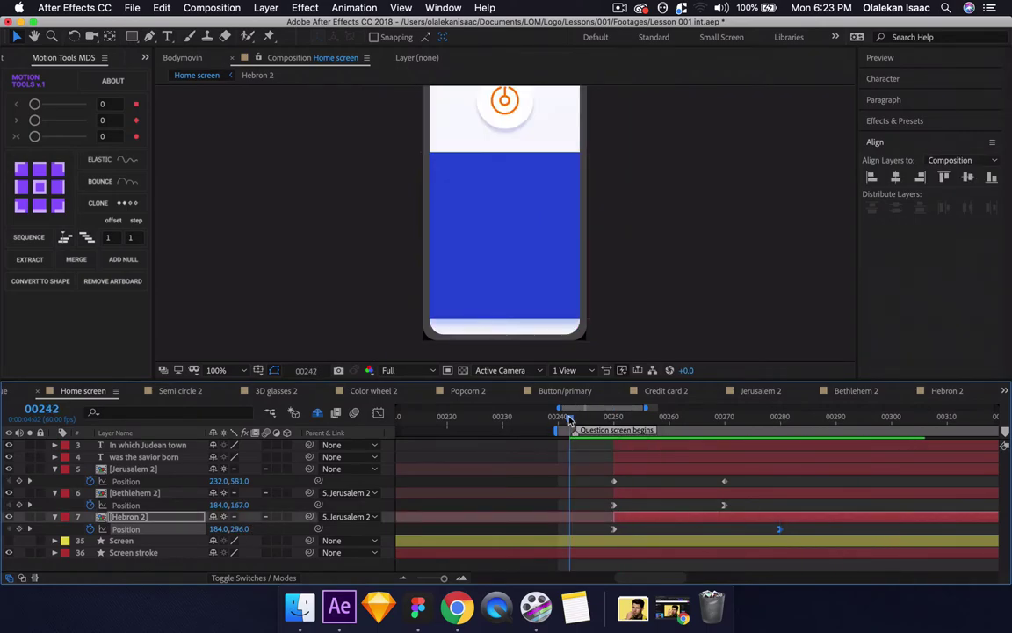
key(space)
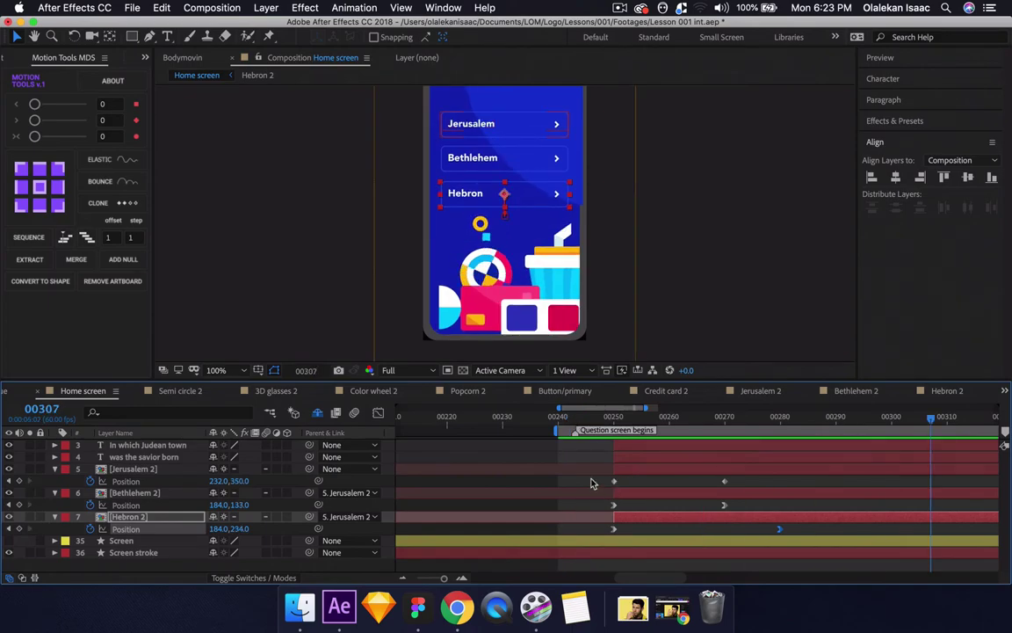
- Apply Easy Ease In to both of Jerusalem 2's Position keyframes
drag(591, 482, 727, 486)
right_click(701, 486)
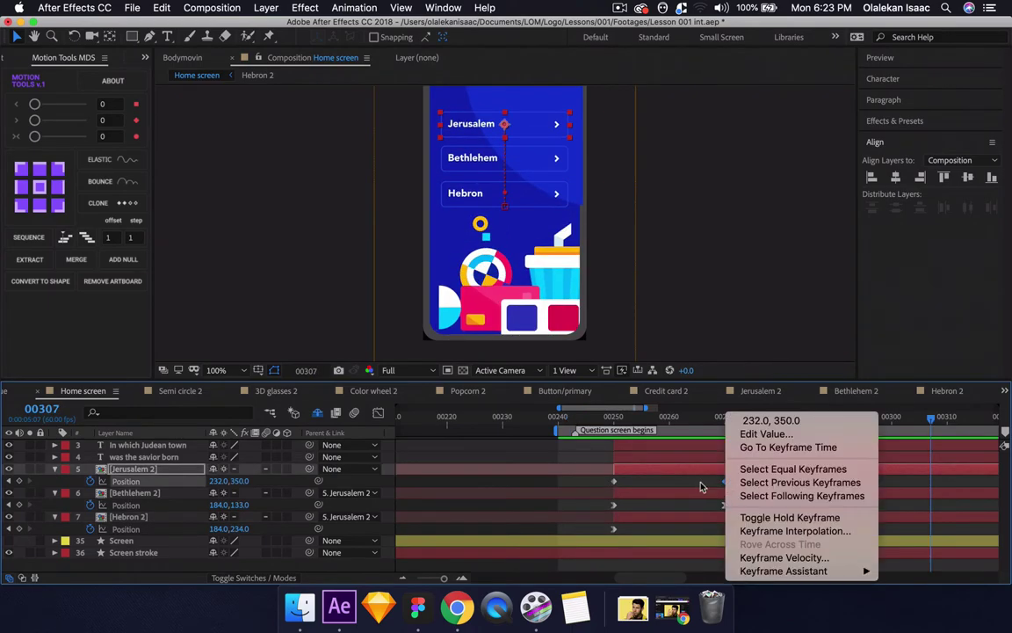
click(592, 486)
drag(740, 483, 613, 490)
key(shift+F9)
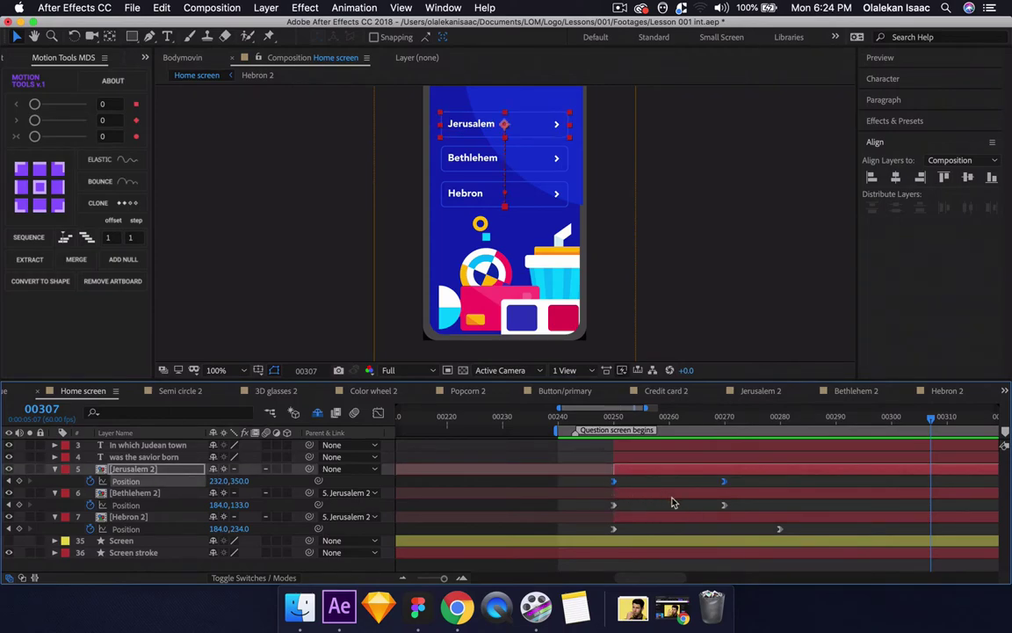
- Move Bethlehem 2's ending Position keyframe to about frame 275, and preview from frame 246
drag(720, 504, 752, 506)
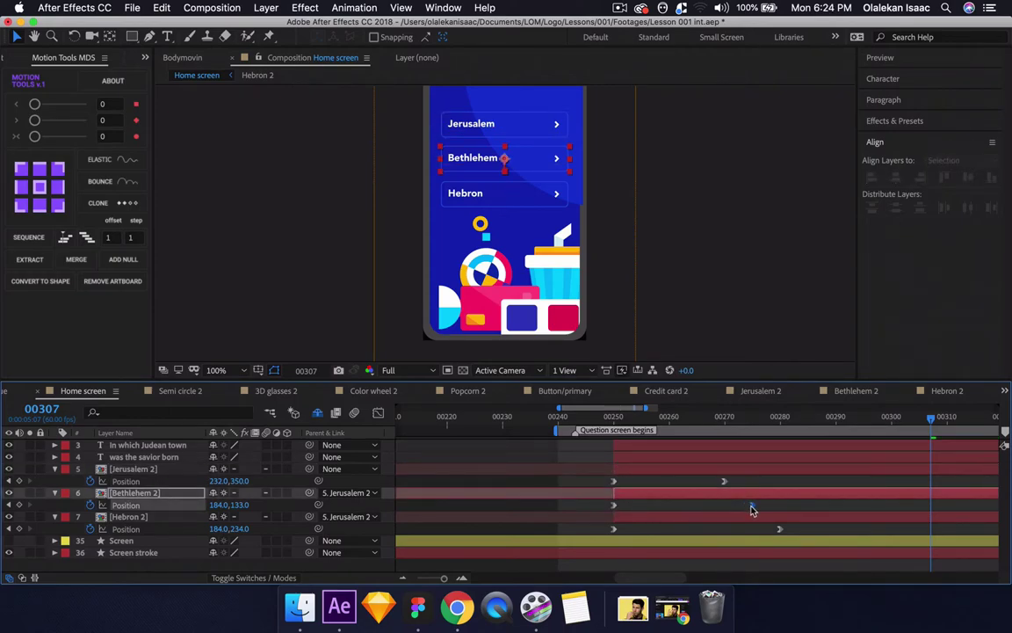
click(594, 420)
key(space)
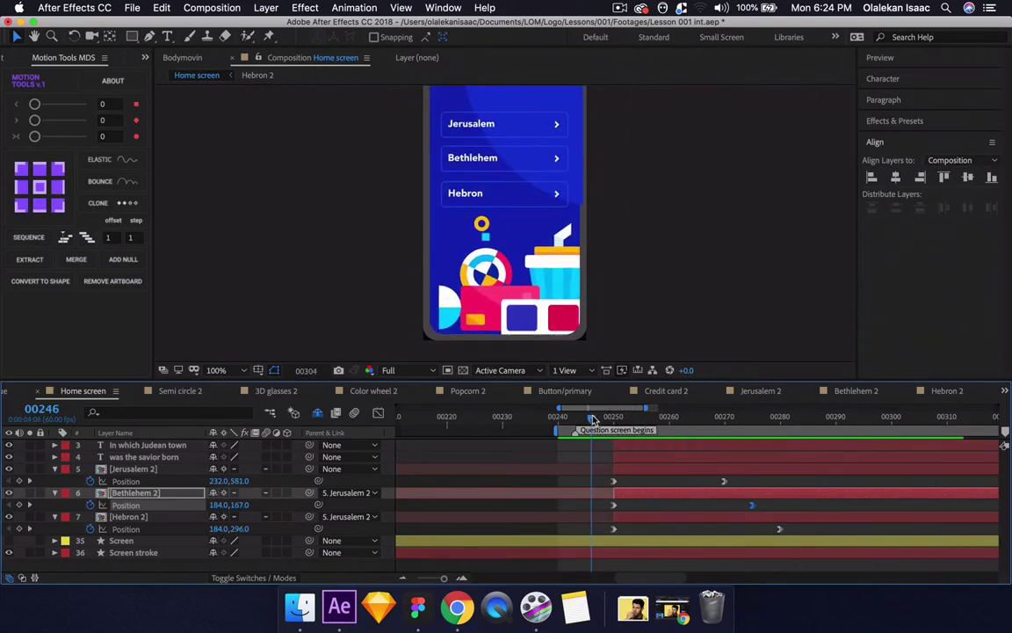
key(space)
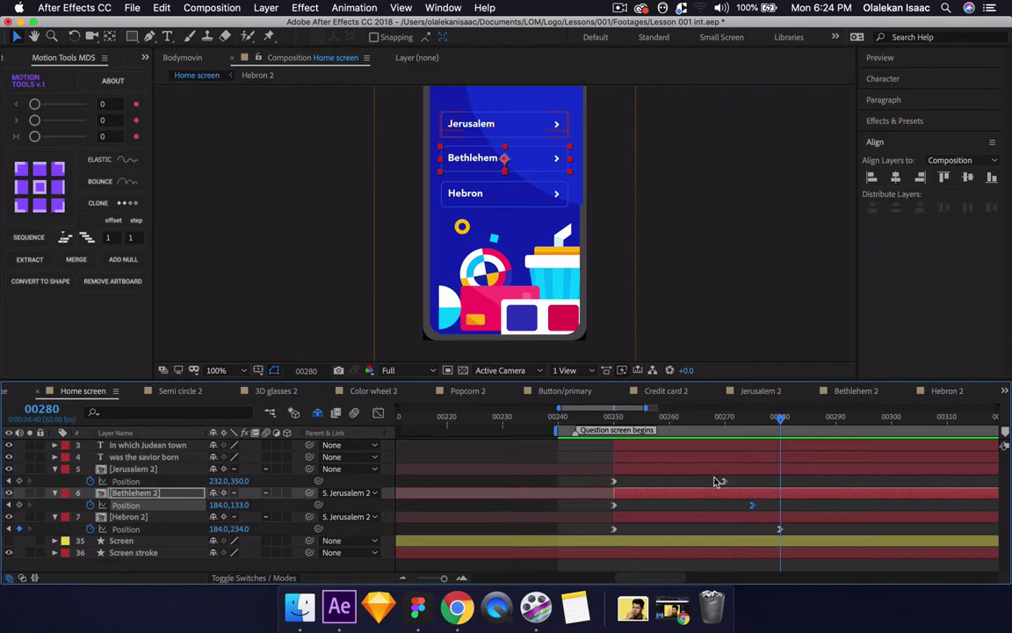
- Shift the ending Position keyframes of Jerusalem 2, Bethlehem 2 and Hebron 2 to about frames 278, 283 and 288, and preview
drag(714, 472, 825, 531)
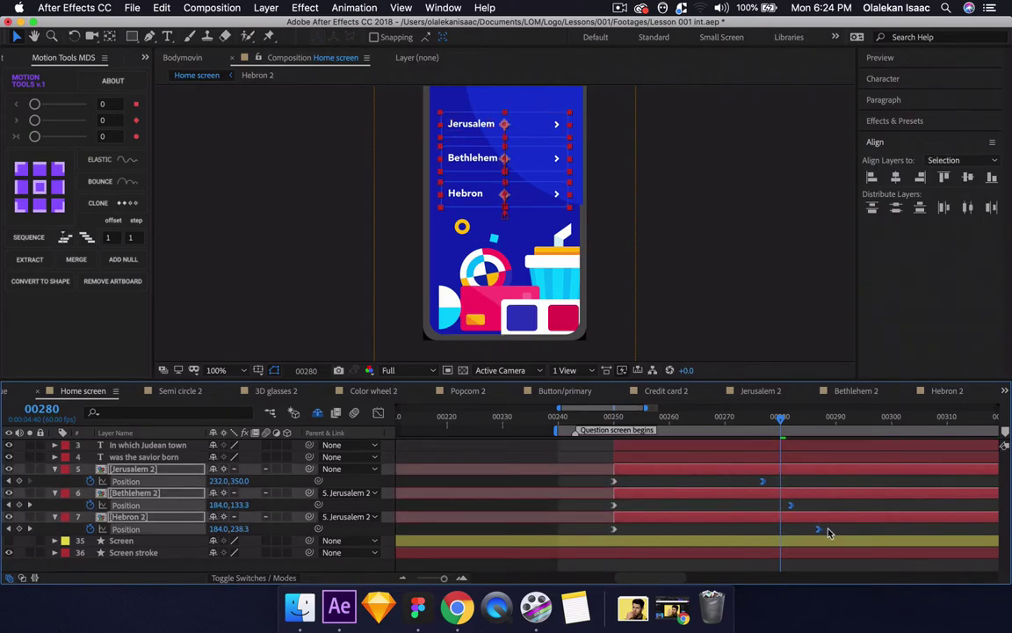
click(613, 419)
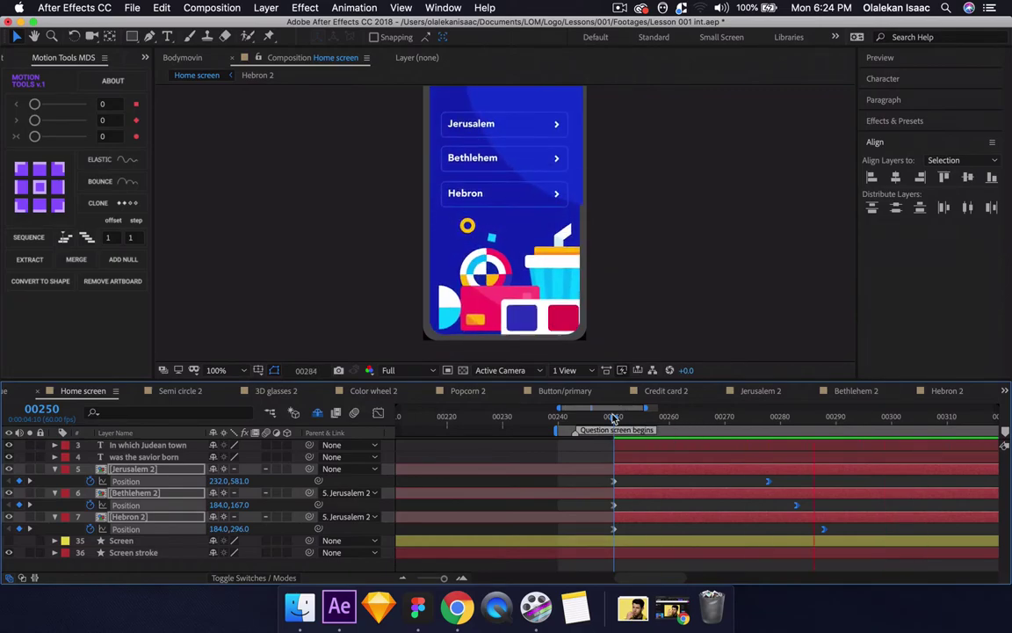
drag(613, 418, 592, 419)
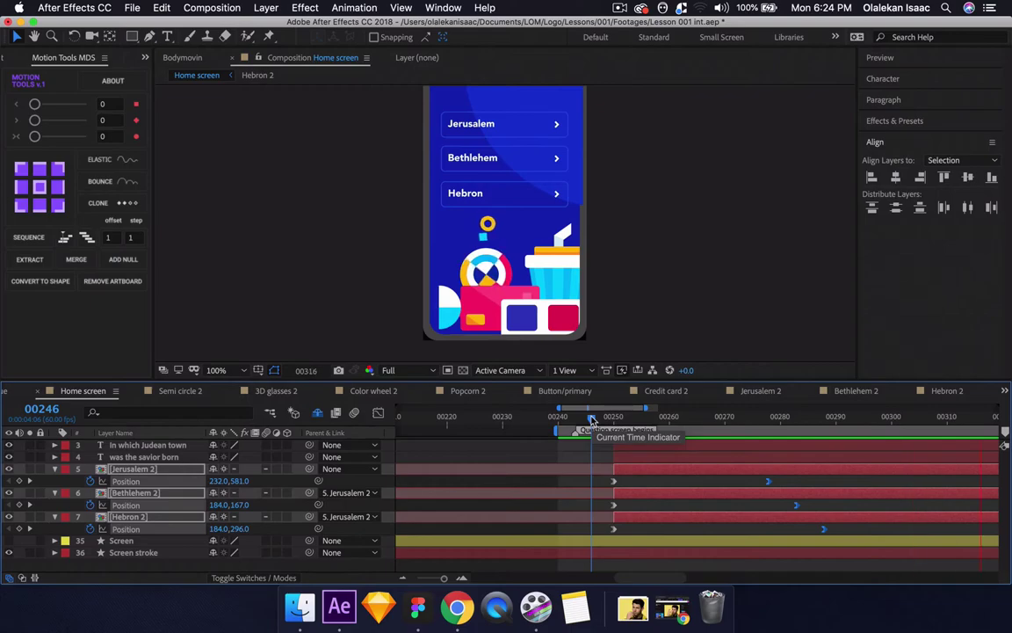
key(space)
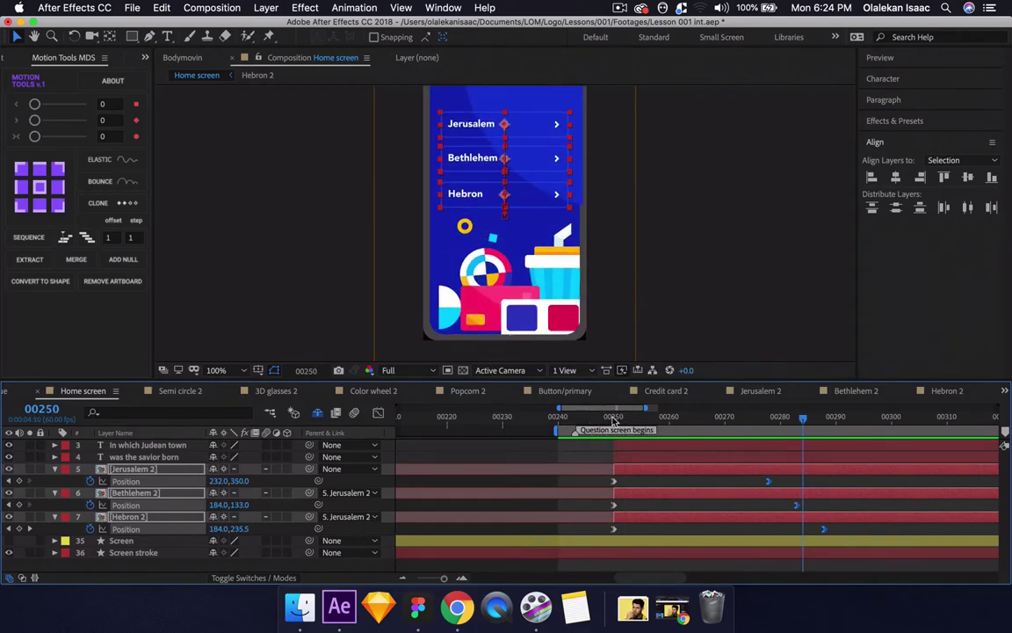
- Add Opacity keyframes of 100% to Jerusalem 2, Bethlehem 2 and Hebron 2 at frame 256
drag(613, 421, 647, 422)
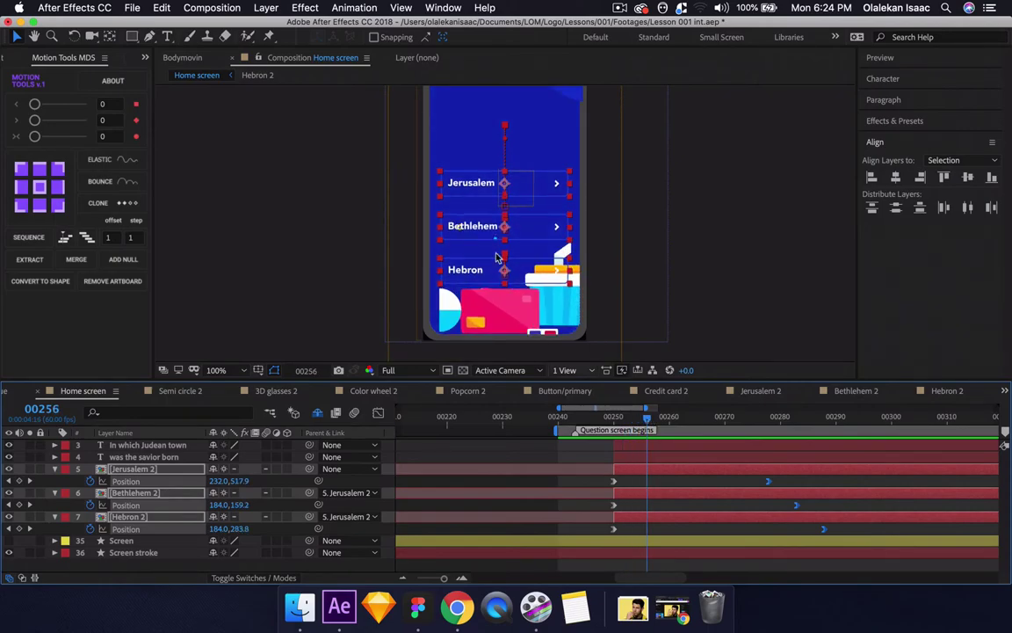
key(t)
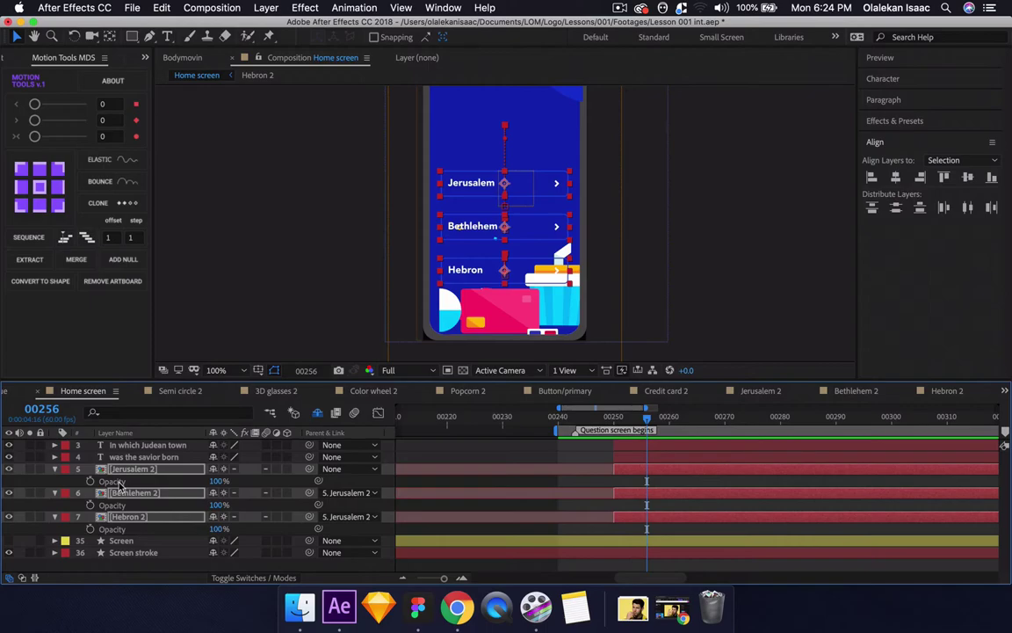
click(90, 483)
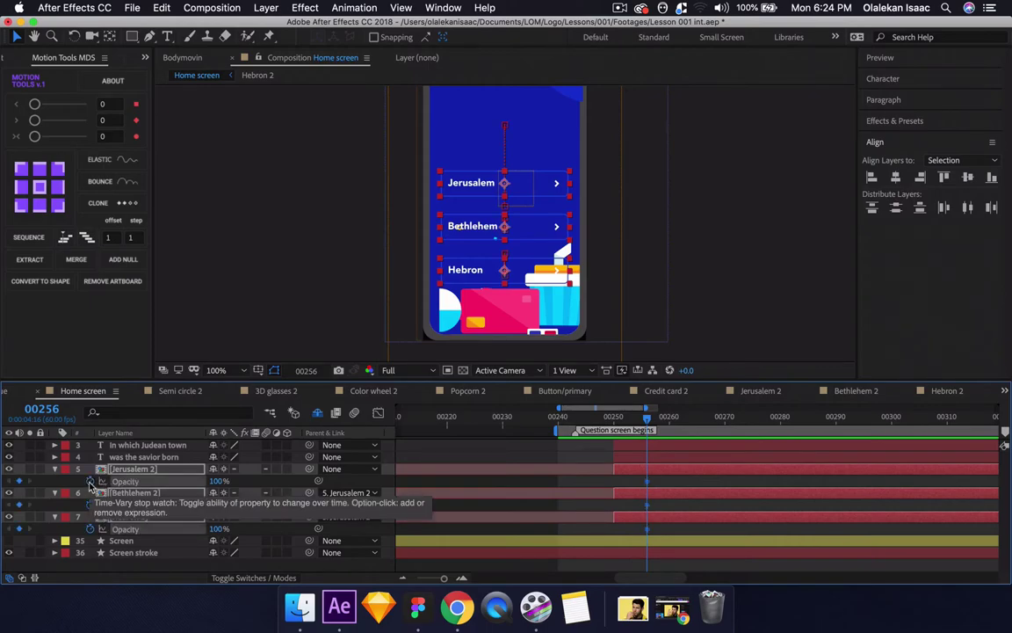
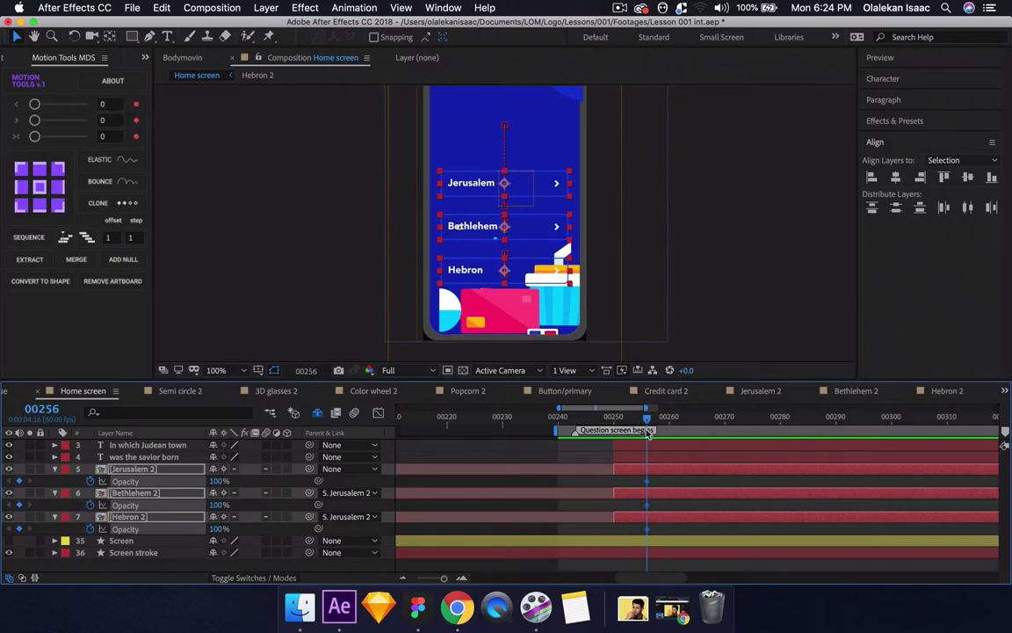
- Add Opacity keyframes of 100% to Jerusalem 2, Bethlehem 2 and Hebron 2 at frame 265, and return to frame 256
drag(657, 422, 696, 423)
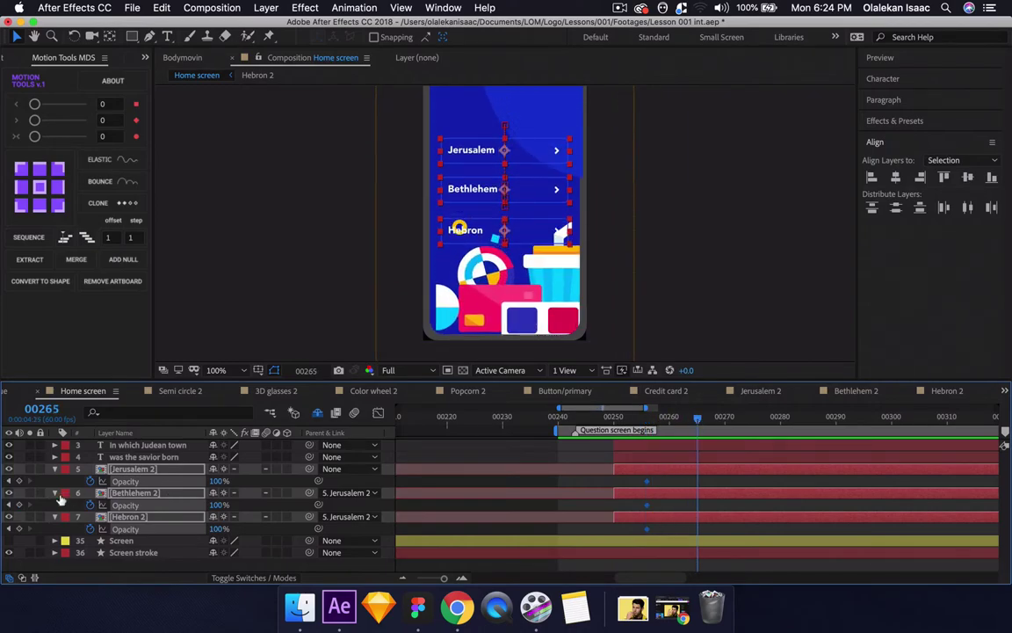
click(728, 506)
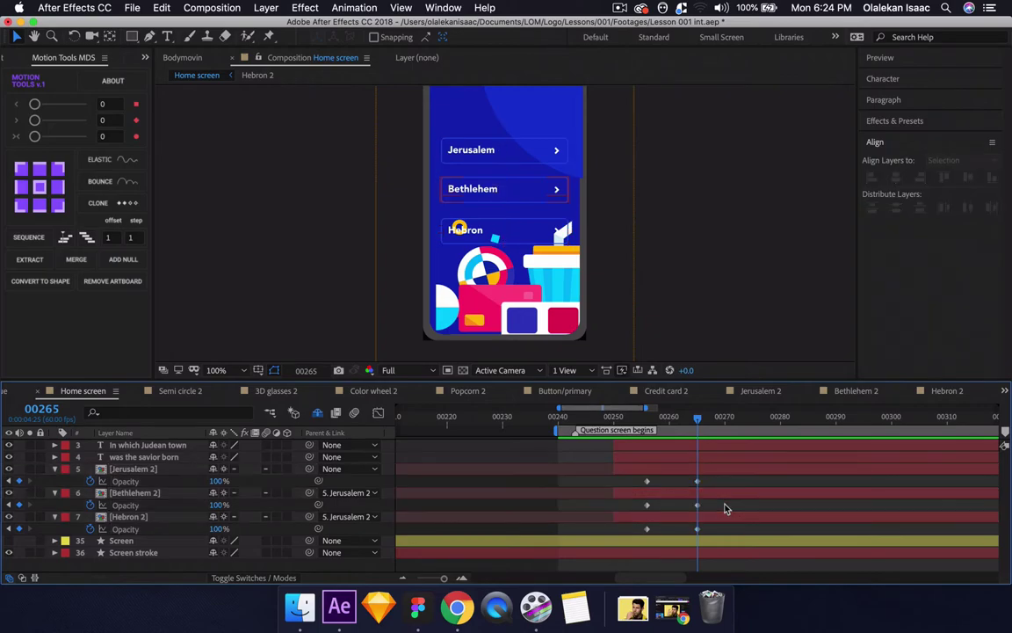
click(647, 414)
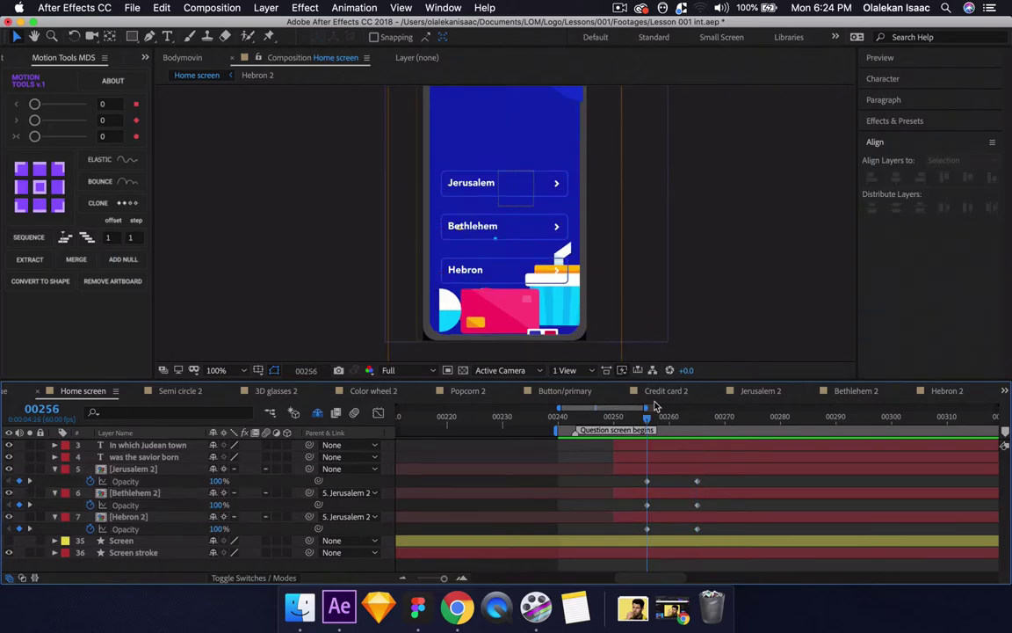
- Try to set Opacity to 0% with all keyframes of the three answer layers selected, and undo it
click(164, 481)
shift+click(169, 505)
shift+click(170, 529)
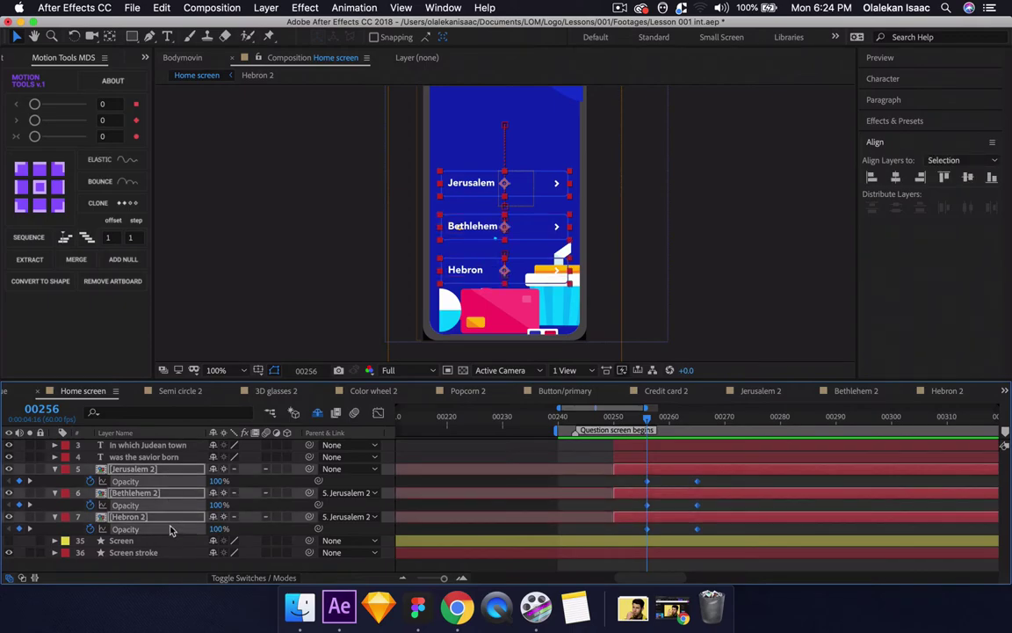
click(219, 529)
text(0)
key(Return)
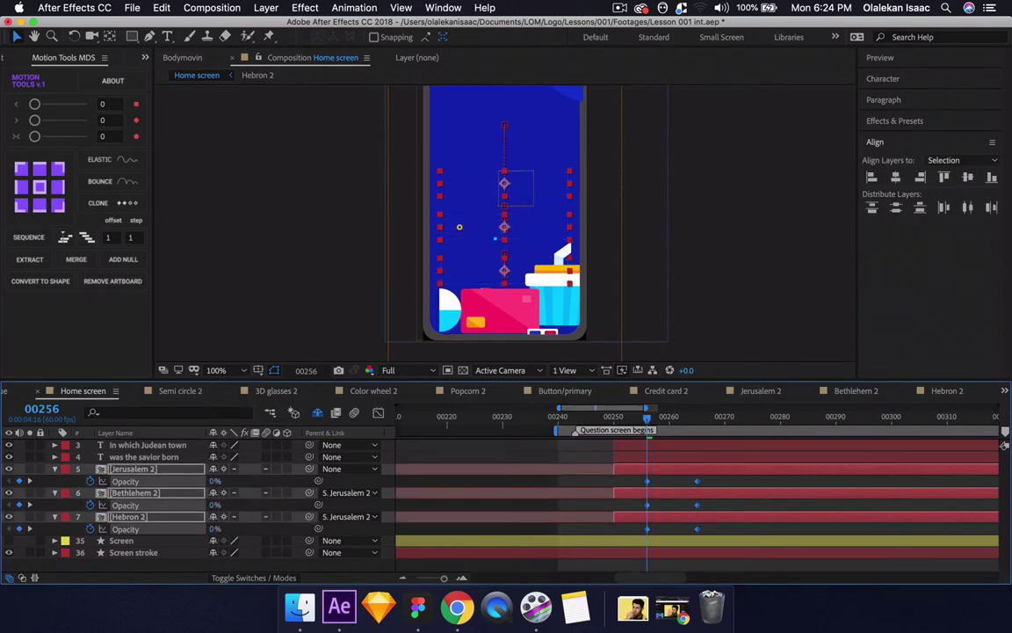
key(super+z)
- Set only the frame 256 Opacity keyframes of Jerusalem 2, Bethlehem 2 and Hebron 2 to 0%
drag(642, 475, 652, 531)
click(219, 481)
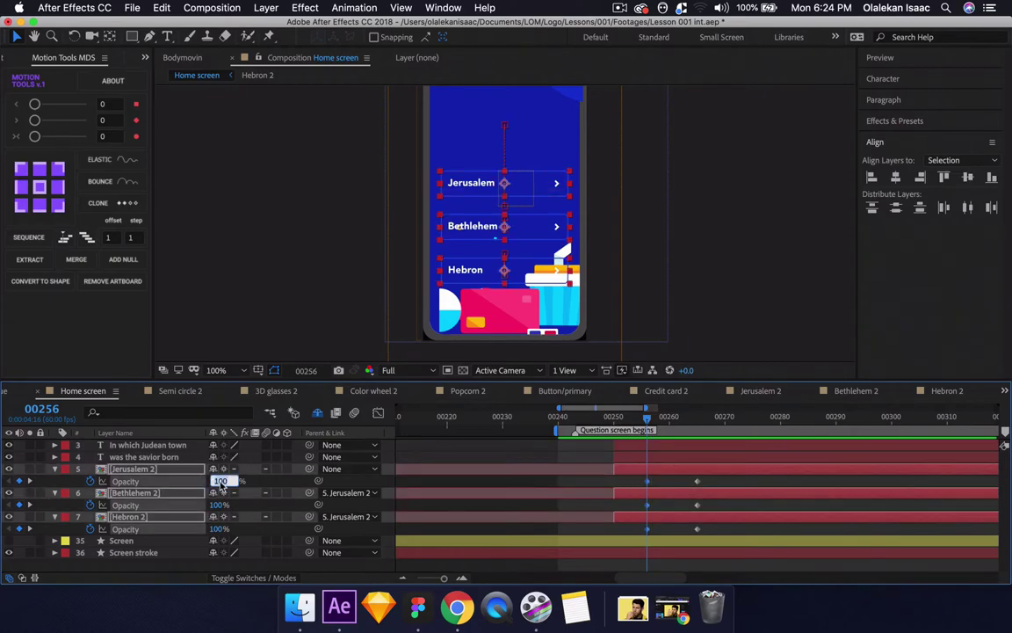
text(0)
key(Return)
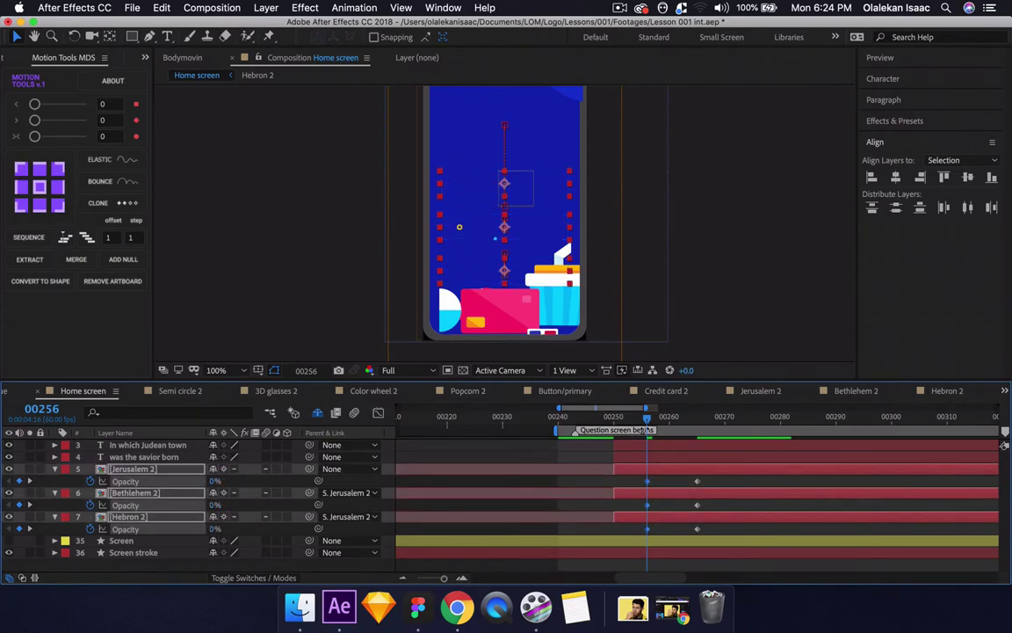
click(658, 471)
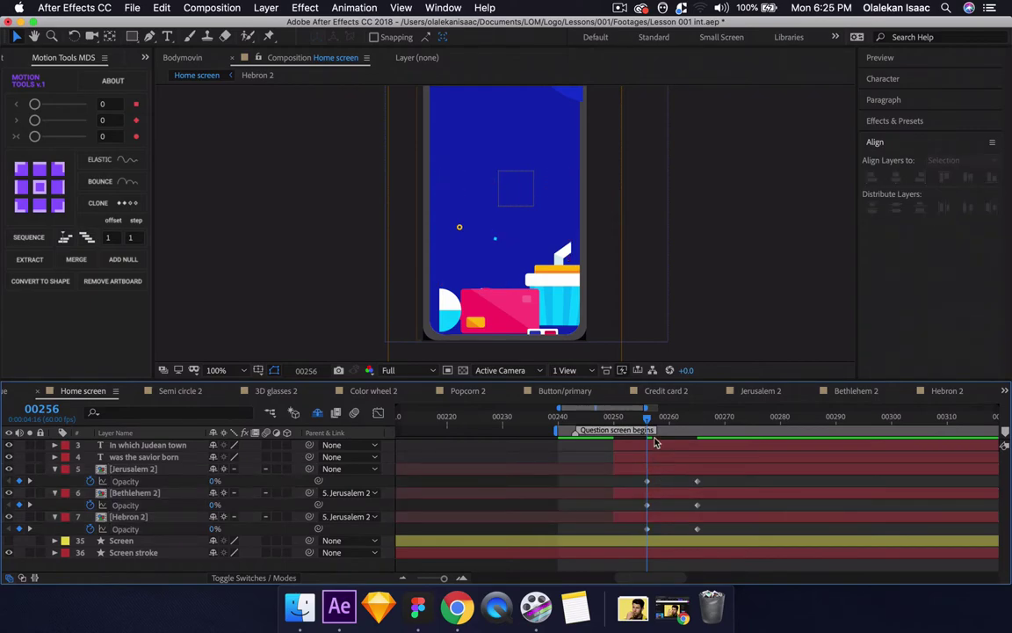
- Shift Hebron 2's Opacity keyframes to about frames 265 and 274 and Bethlehem 2's to about 262 and 271, and preview
click(696, 529)
drag(699, 532, 749, 531)
click(697, 505)
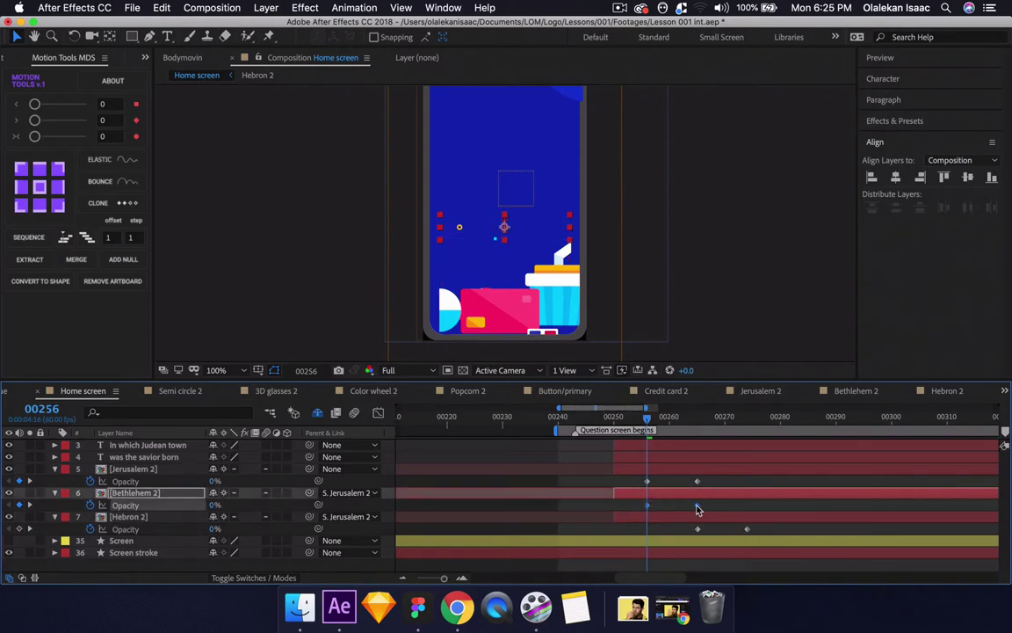
key(space)
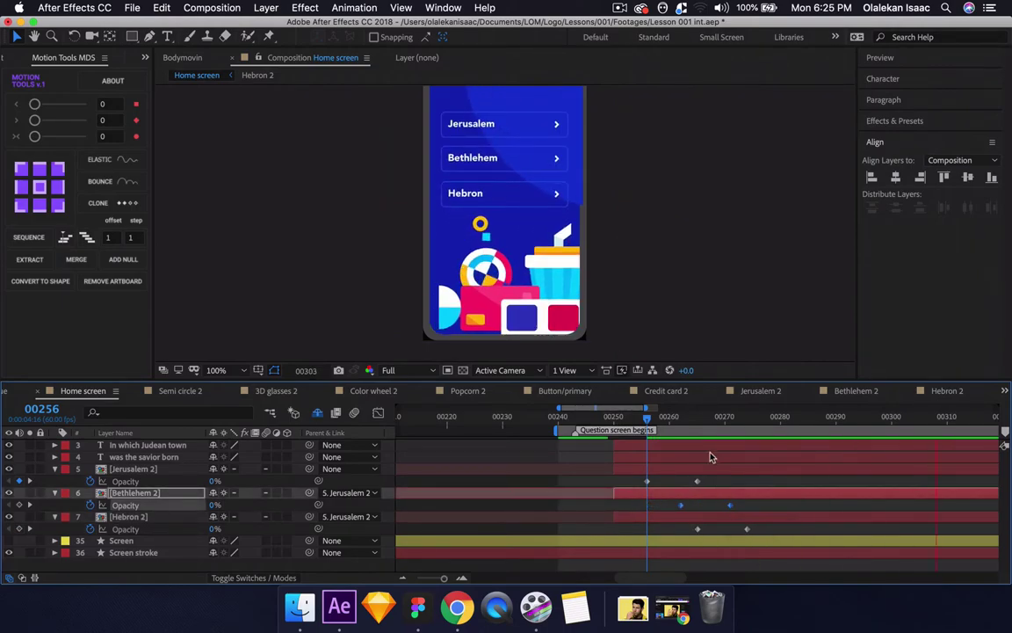
- Move all three answer layers' Opacity keyframes about six frames earlier so Jerusalem 2's fade starts at frame 250, and preview from there
click(647, 481)
drag(640, 475, 715, 532)
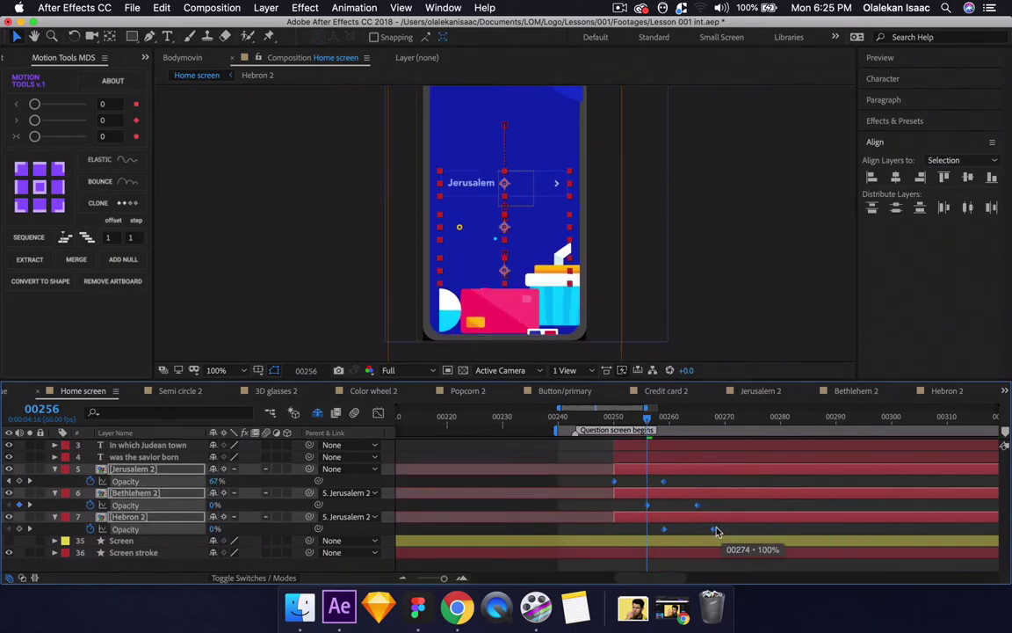
click(613, 418)
key(space)
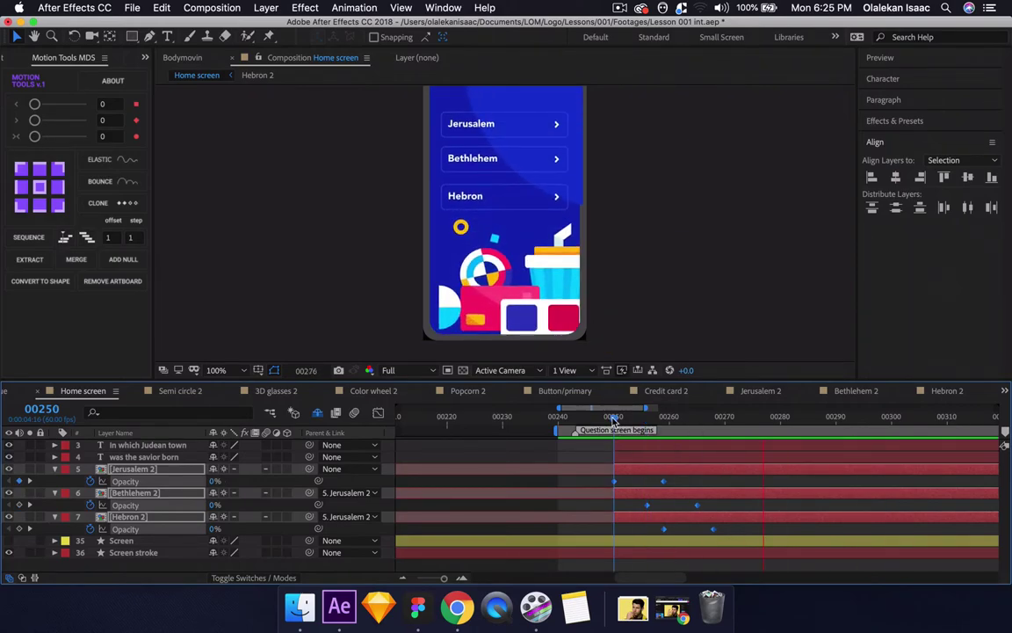
key(space)
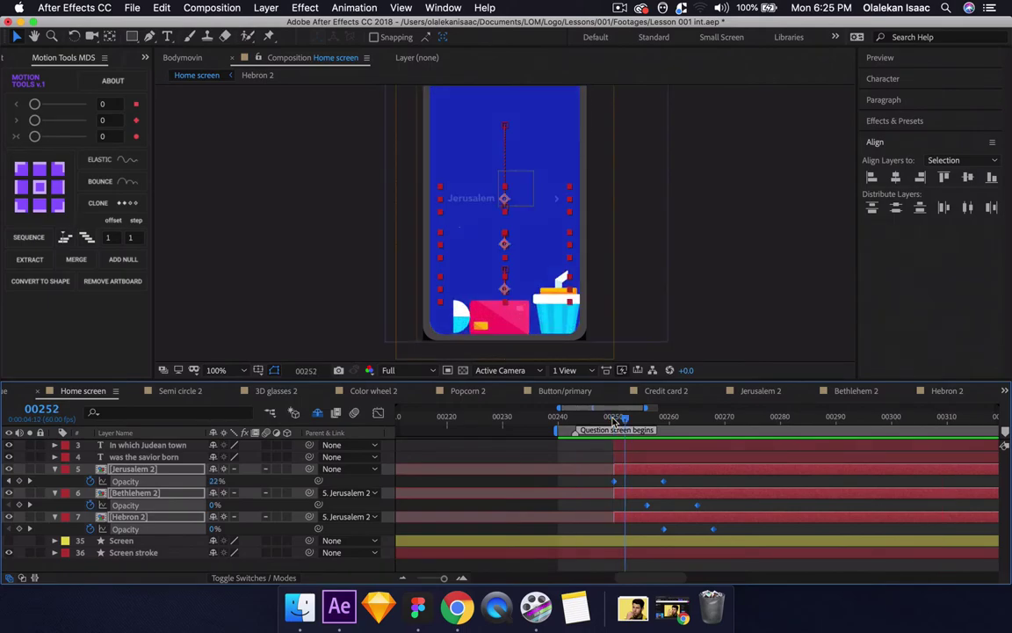
- Go to frame 271 and show the Position keyframes alongside Opacity for the three answer layers
drag(613, 420, 731, 429)
key(shift+p)
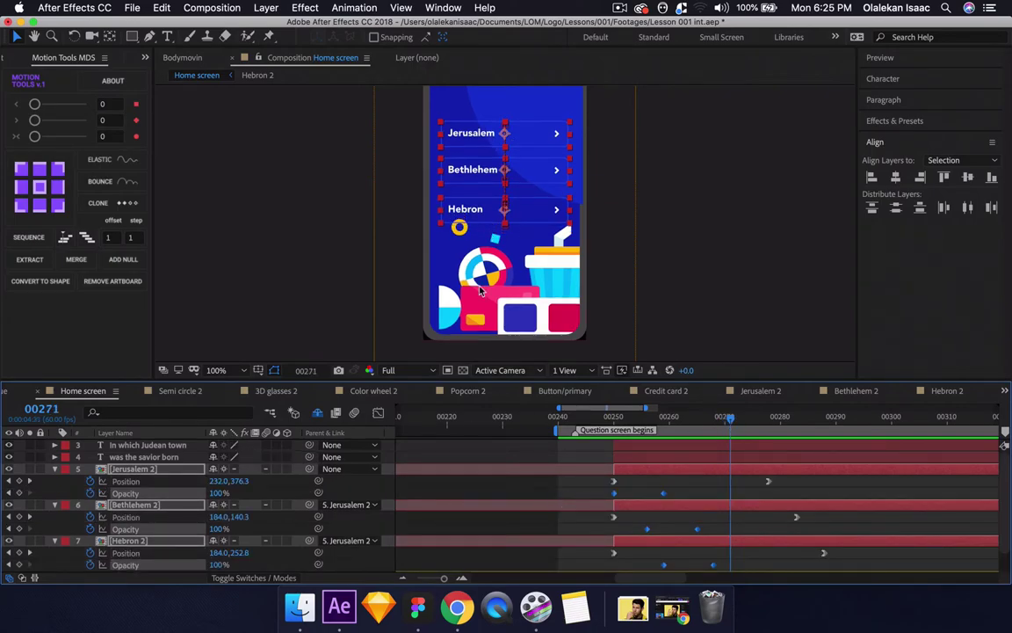
click(274, 483)
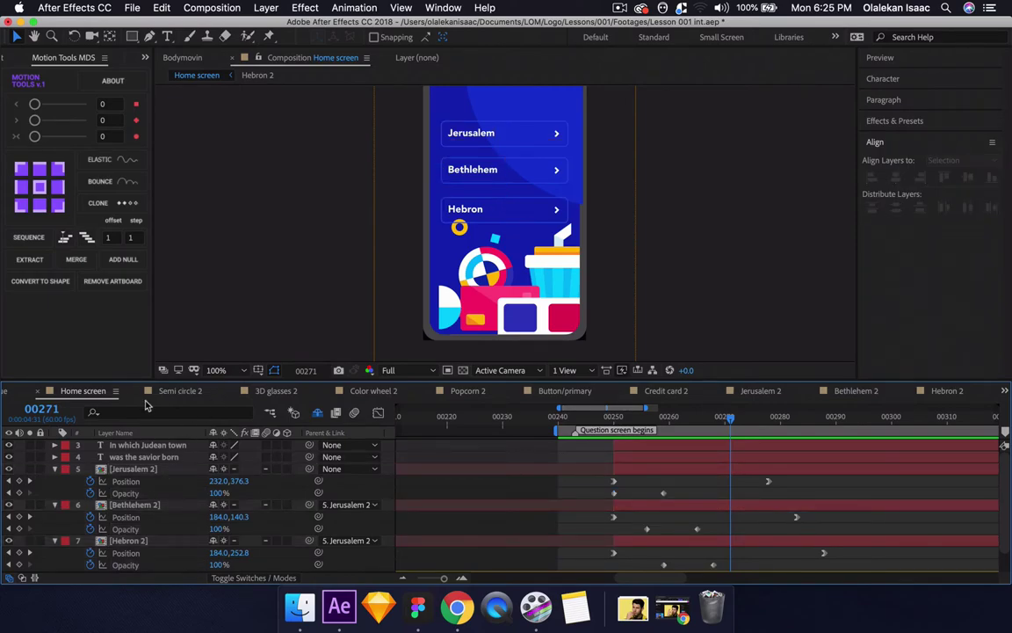
- Close all other open composition timelines, from Semi circle 2 through Hebron 2, keeping Home screen open
click(137, 391)
click(199, 392)
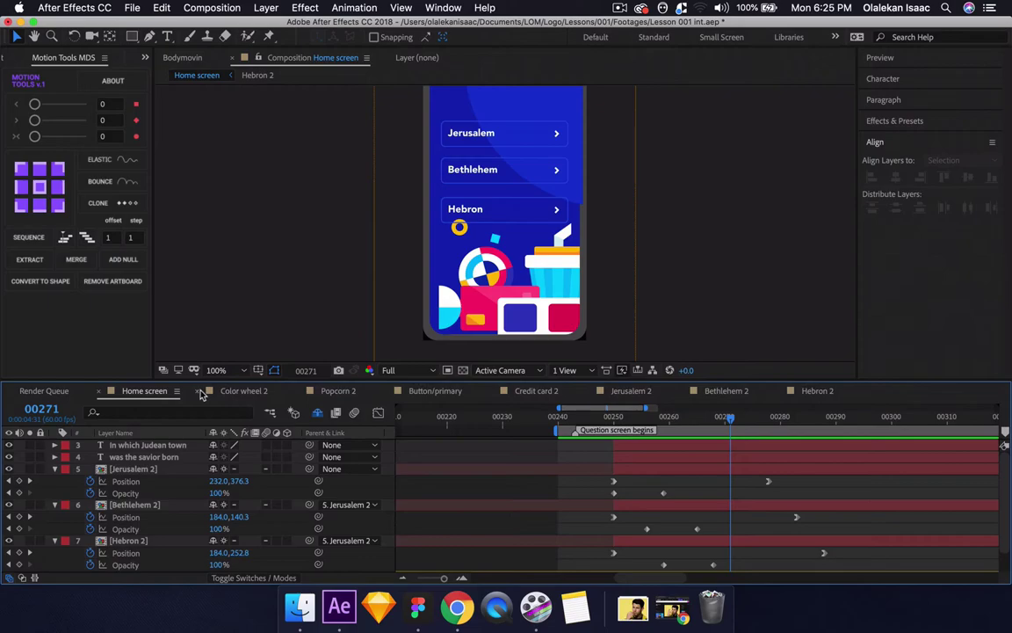
click(199, 392)
click(200, 392)
click(200, 392)
click(200, 392)
click(199, 392)
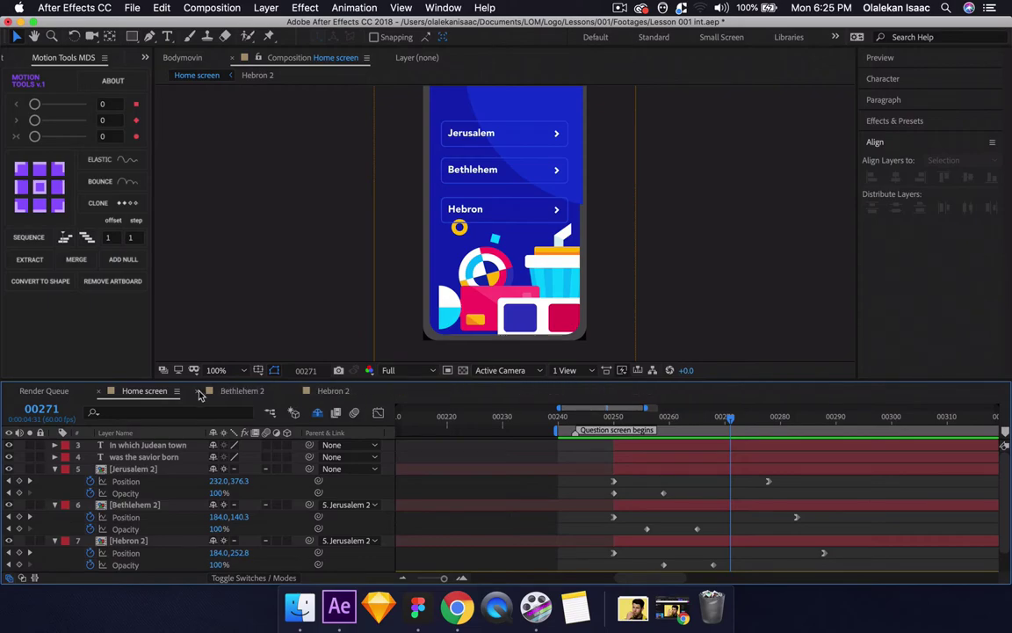
click(200, 392)
click(200, 392)
- Open the Jerusalem 2 composition from its layer, deselect its layers and enlarge the view to 200%
click(136, 469)
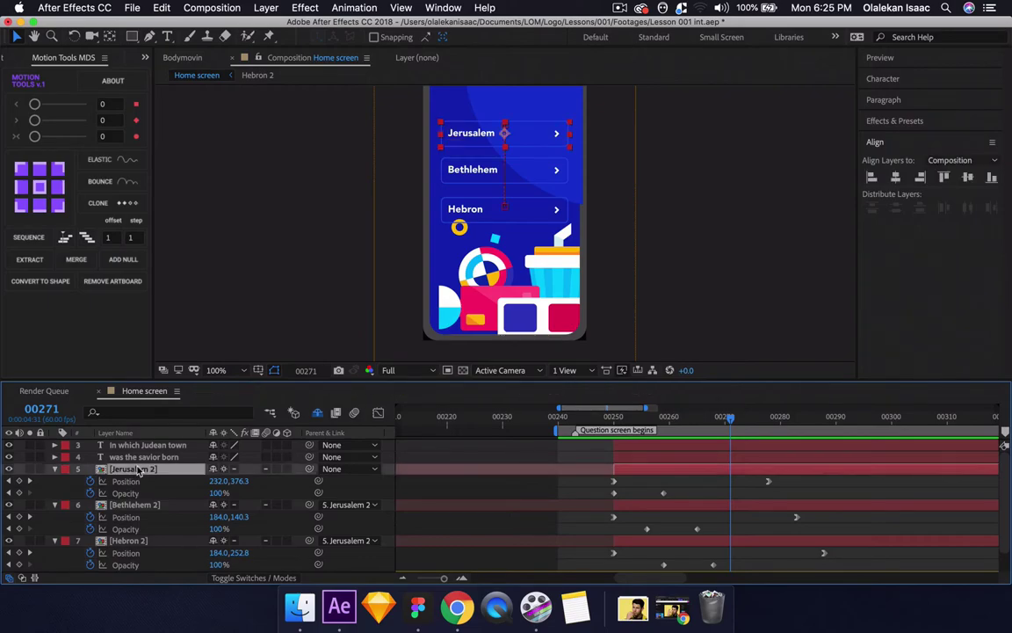
double_click(138, 470)
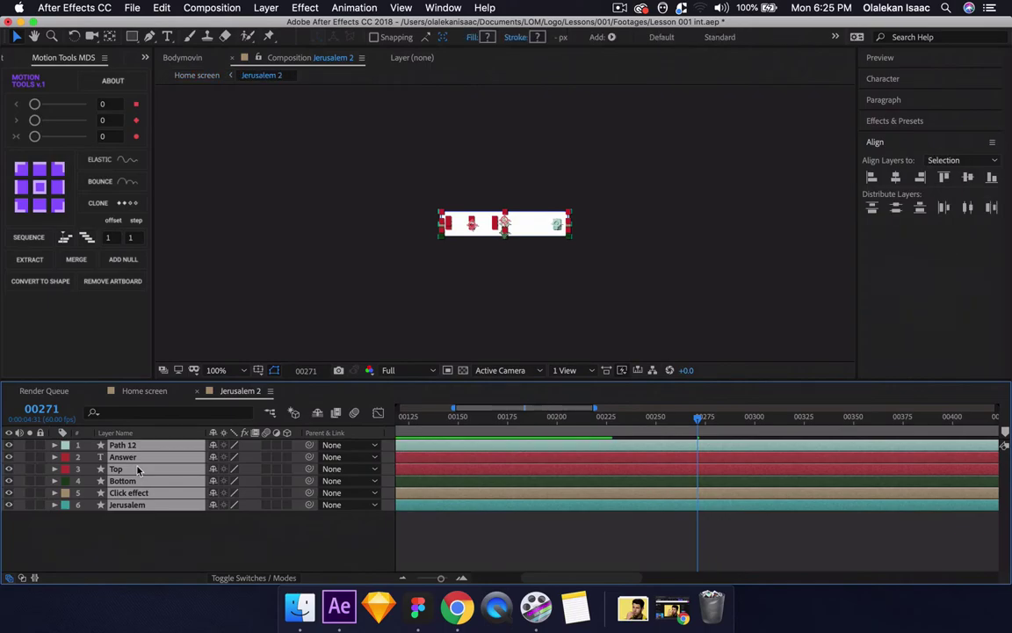
click(170, 534)
scroll(489, 238, up, 1)
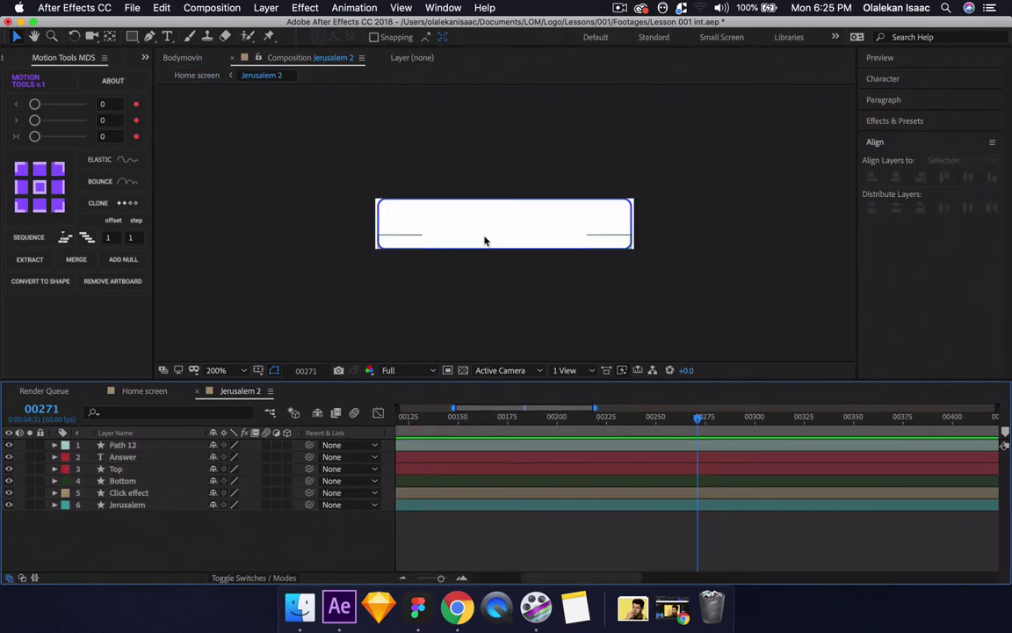
- Change the Jerusalem 2 composition's background color to black, and check the Home screen composition before returning
key(super+k)
click(397, 389)
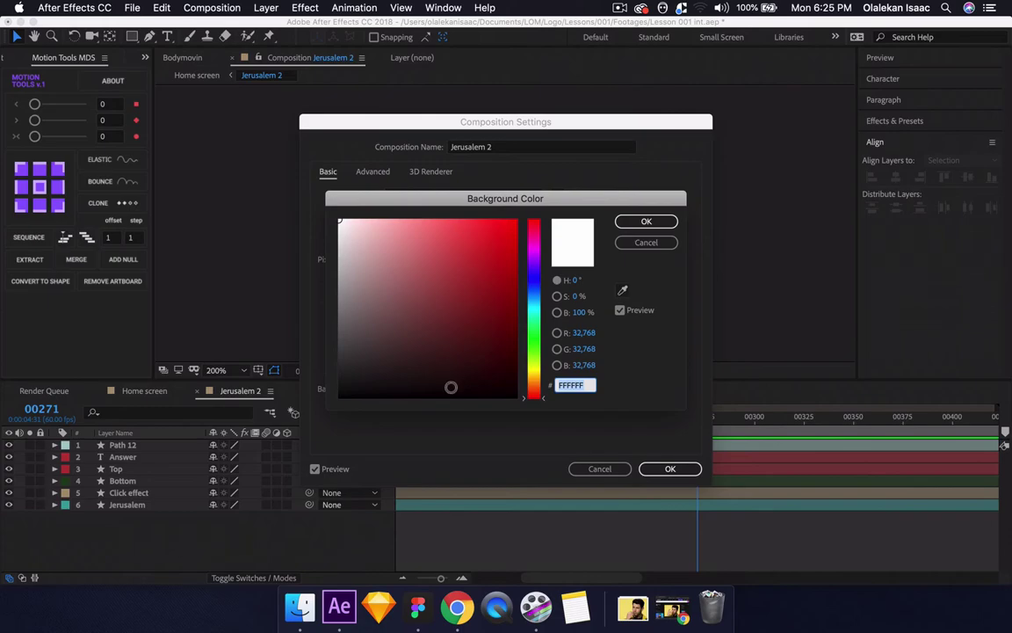
drag(451, 387, 451, 424)
click(639, 221)
click(659, 467)
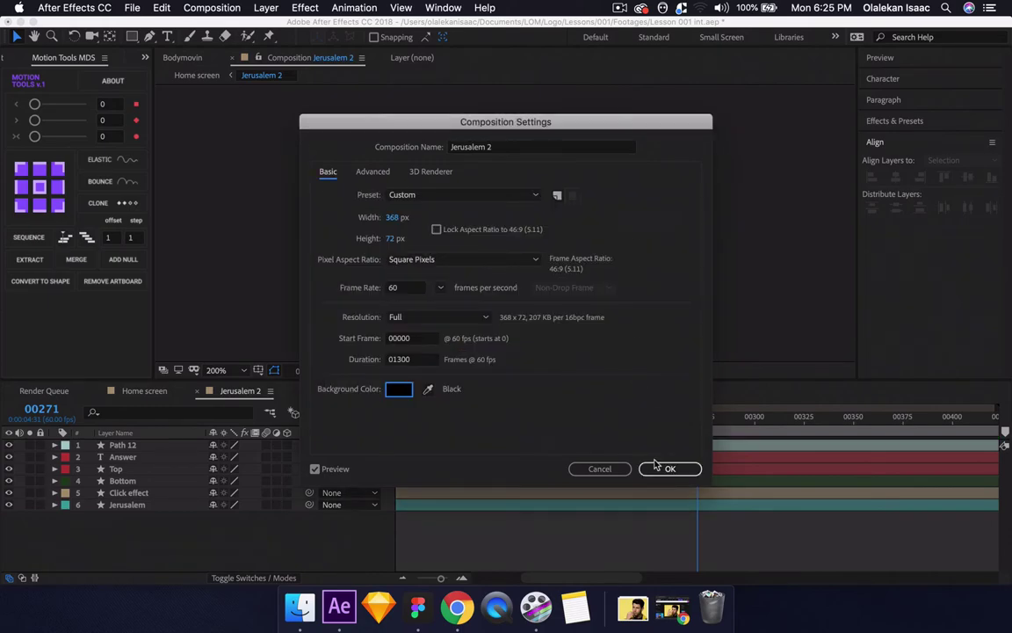
click(655, 465)
click(162, 398)
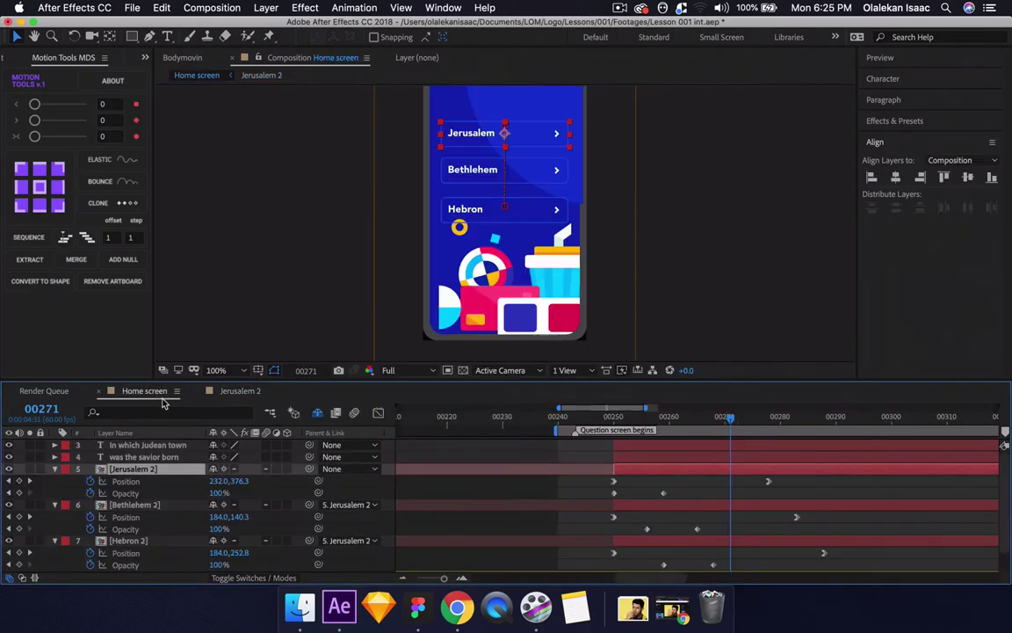
click(244, 393)
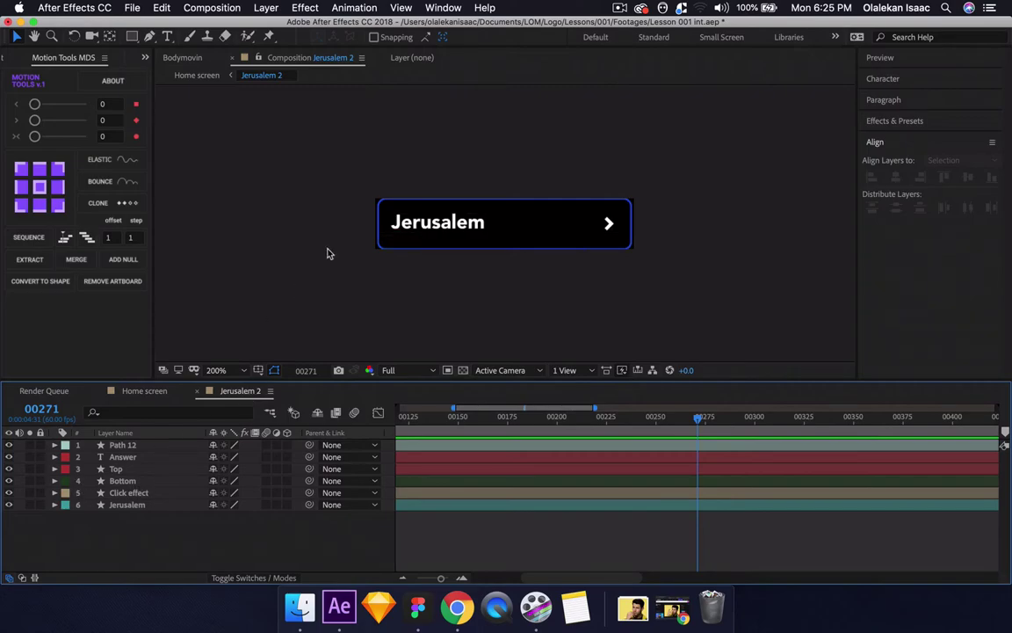
- Add Trim Paths to the Bottom group of the Bottom shape layer in Jerusalem 2
click(379, 246)
click(124, 479)
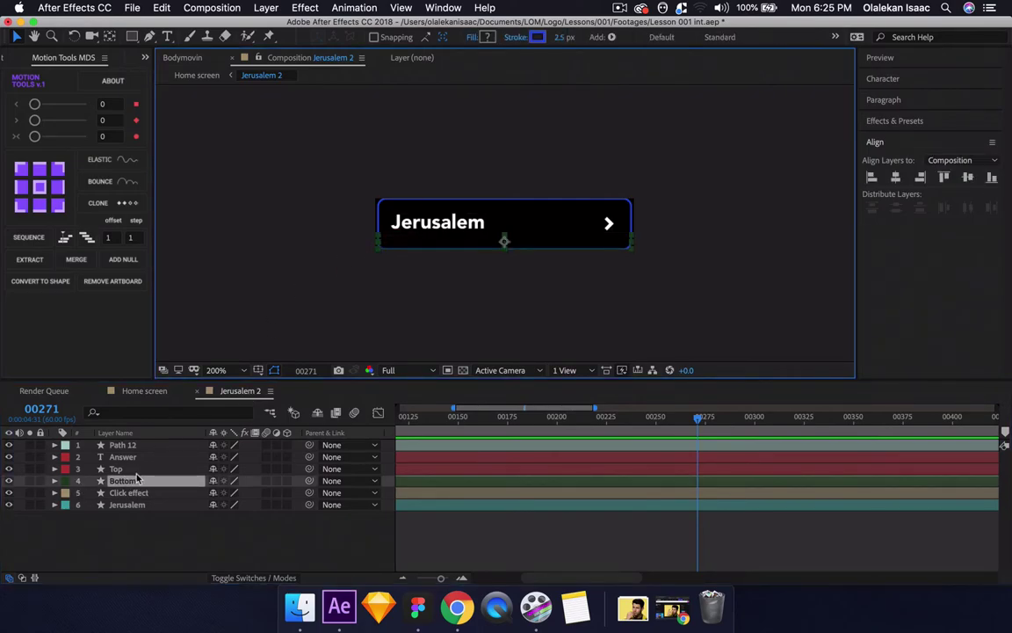
click(149, 468)
click(142, 481)
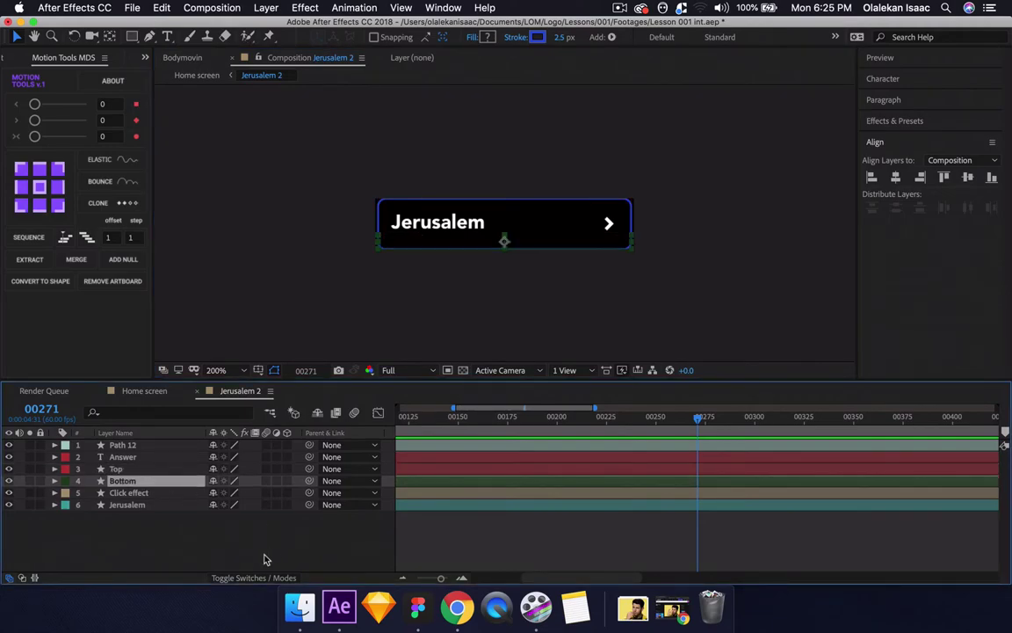
key(u)
key(u)
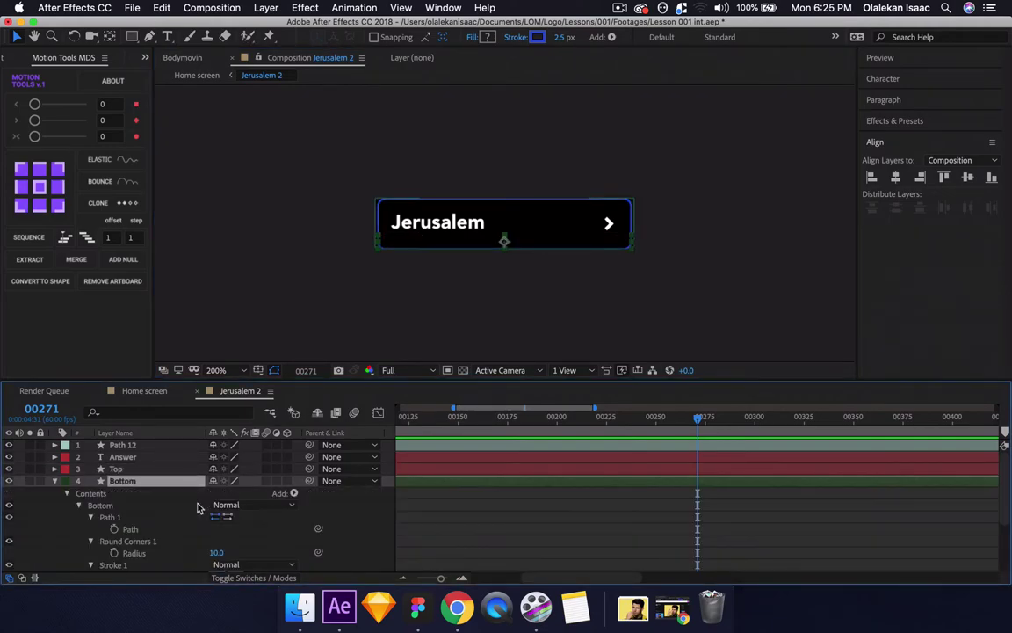
click(79, 506)
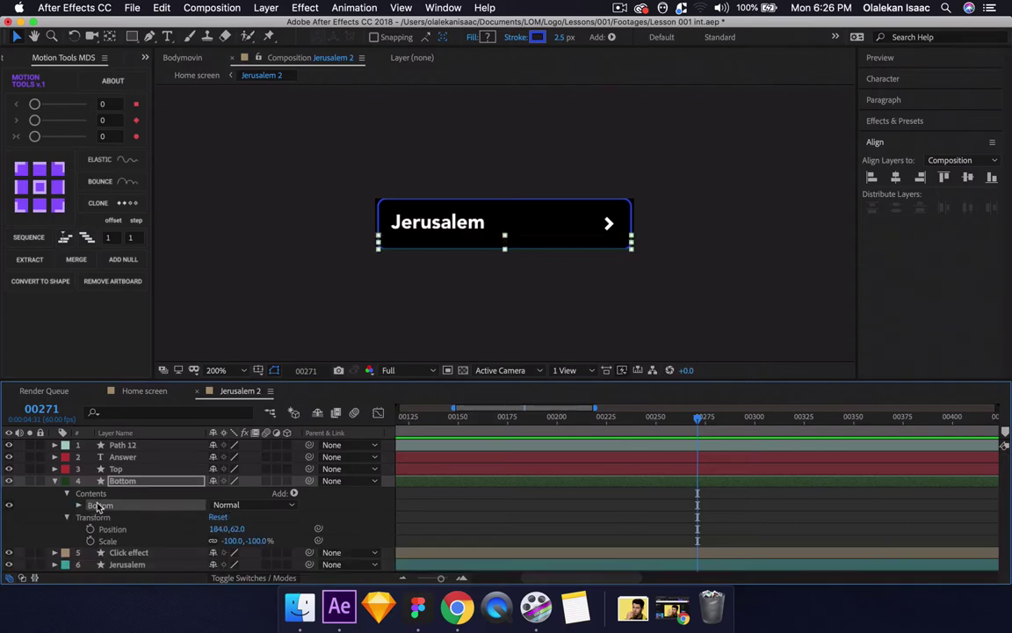
click(295, 493)
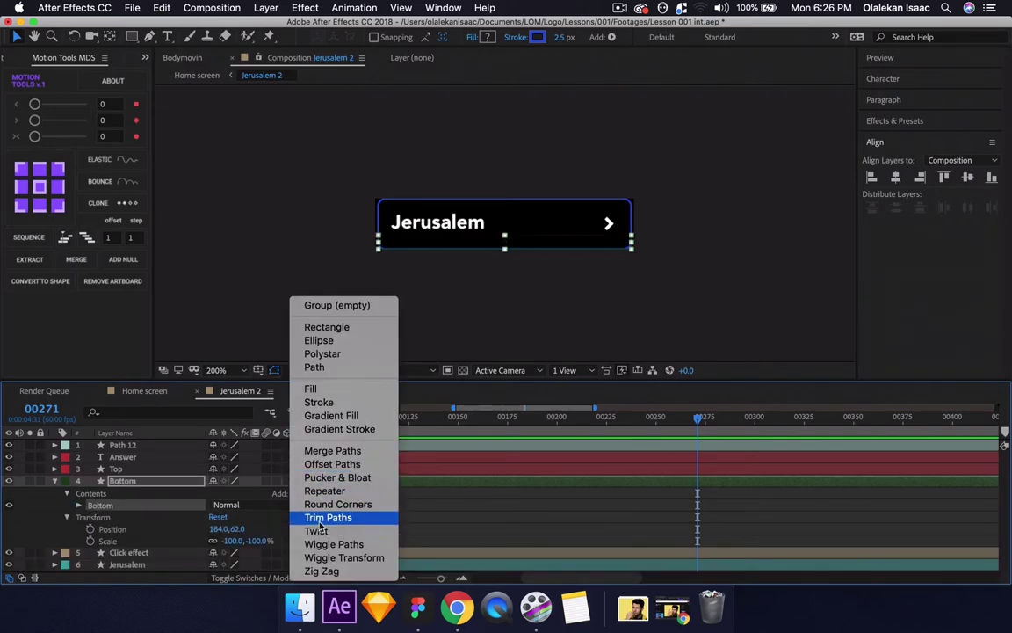
click(321, 519)
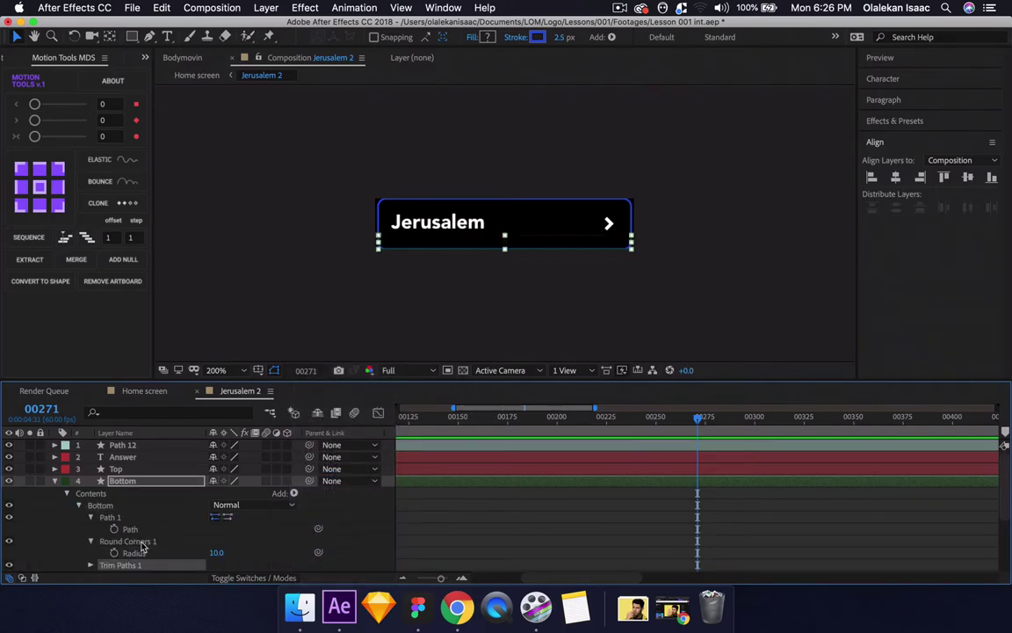
- Add Trim Paths Start keyframes of 0% at frames 271 and 381 on the Bottom layer, and return to the first
scroll(140, 545, down, 1)
click(90, 542)
scroll(90, 544, down, 1)
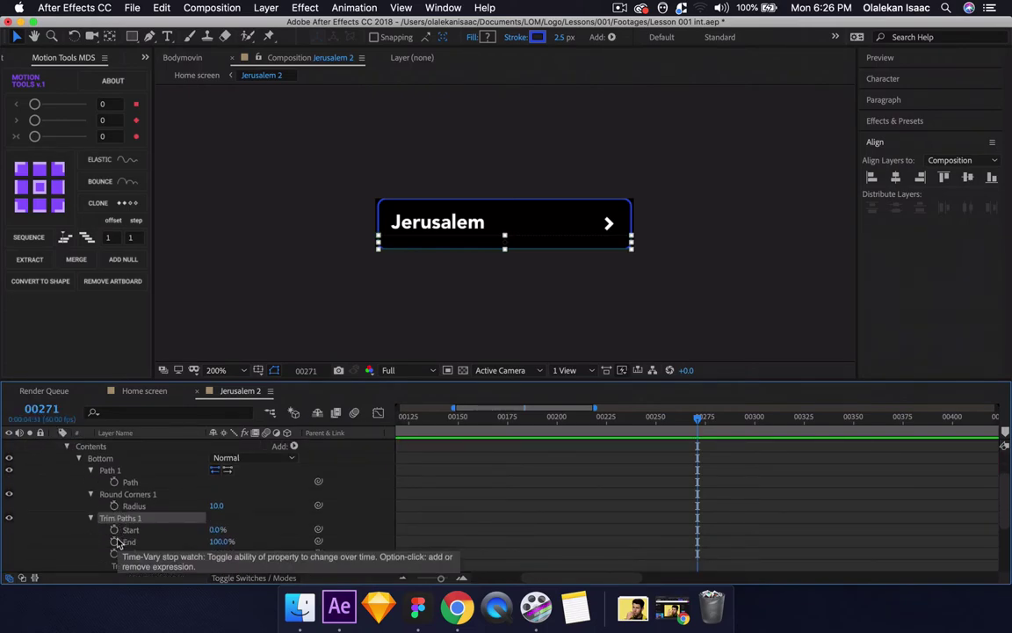
click(114, 530)
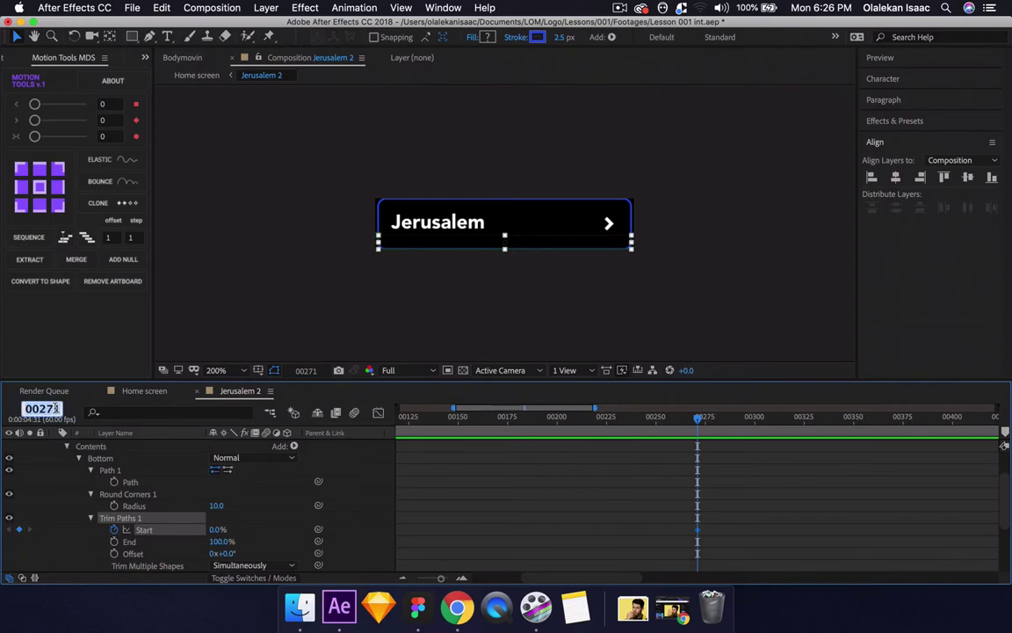
text(371)
key(Return)
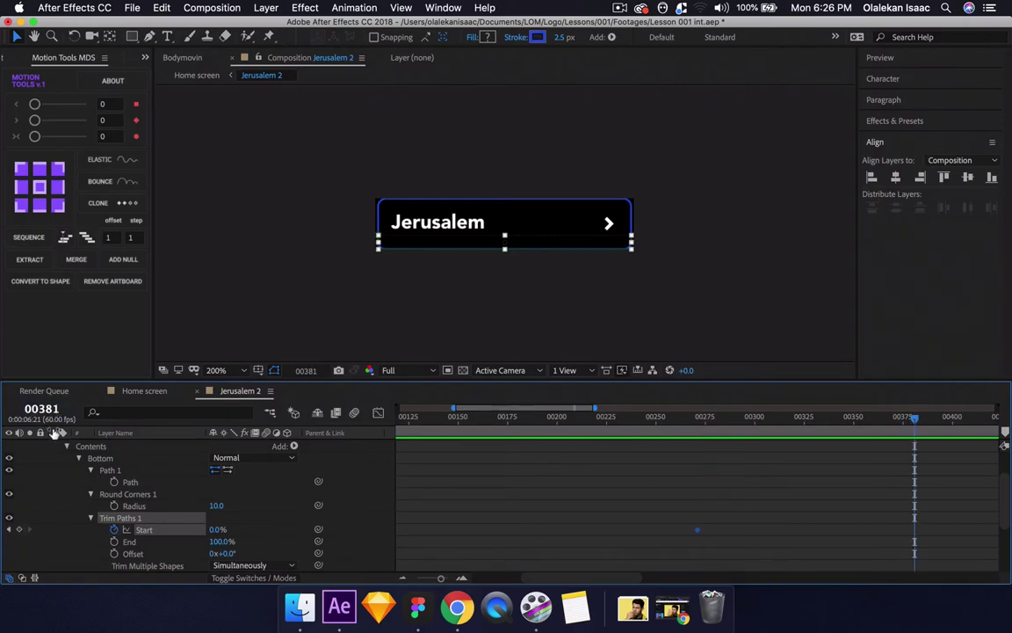
click(10, 530)
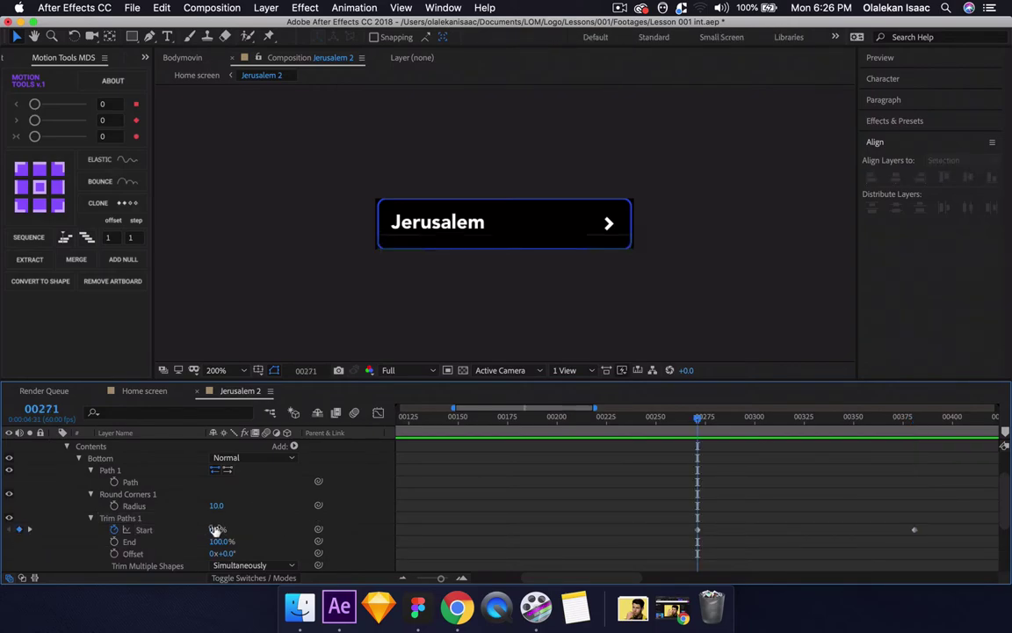
- Set the Bottom layer's Trim Paths Start value to 30% at frame 271
click(191, 529)
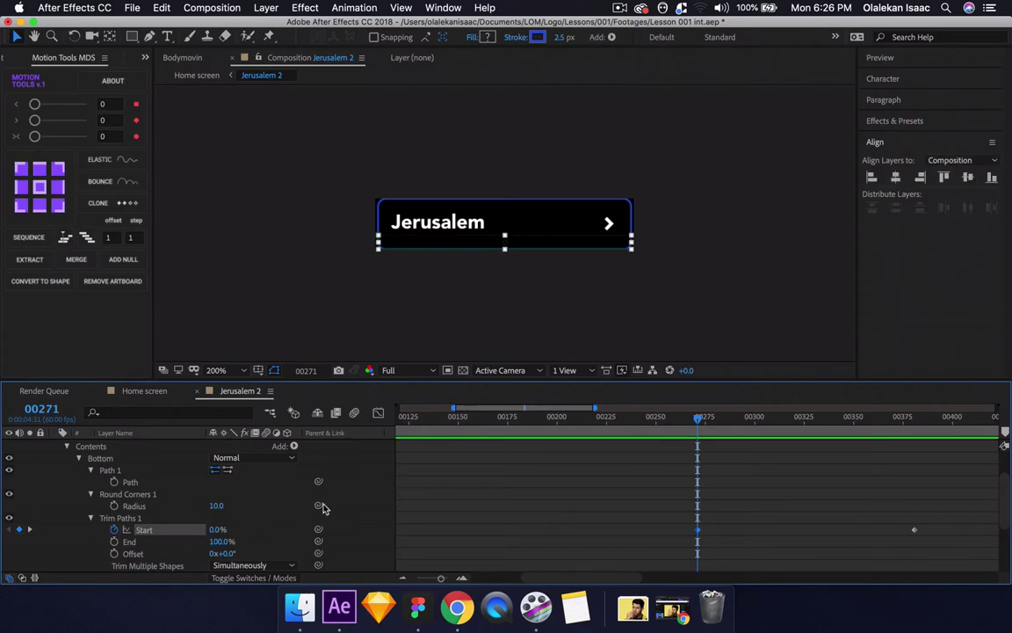
click(355, 488)
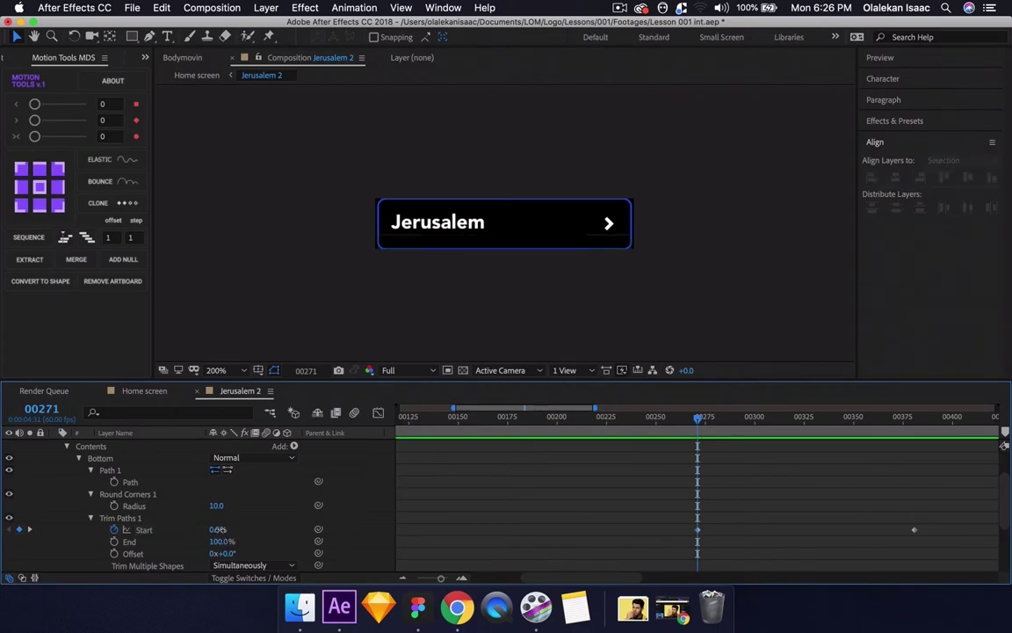
drag(218, 528, 241, 533)
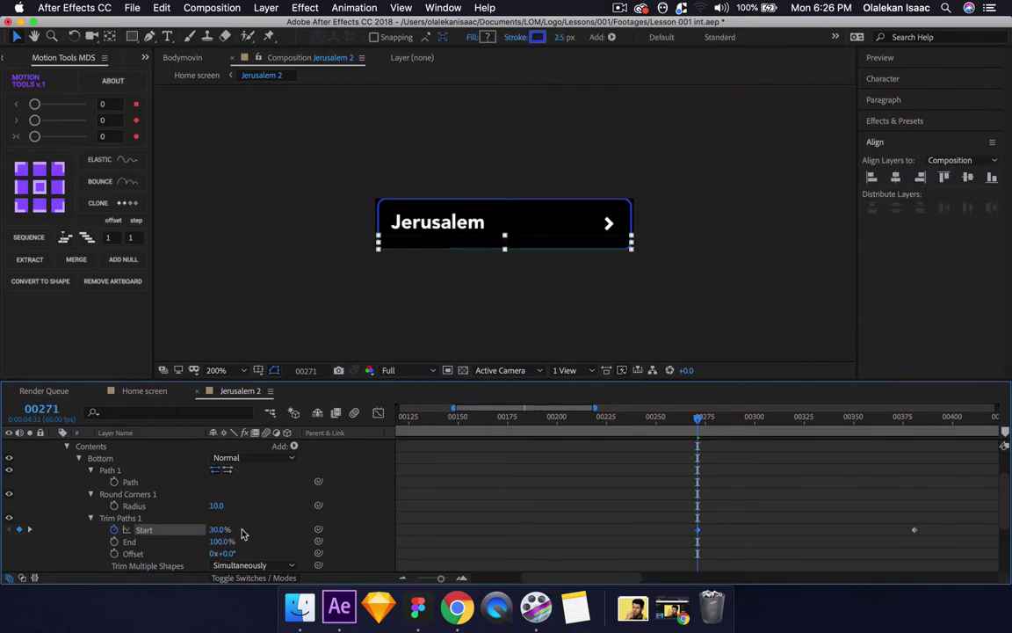
click(282, 502)
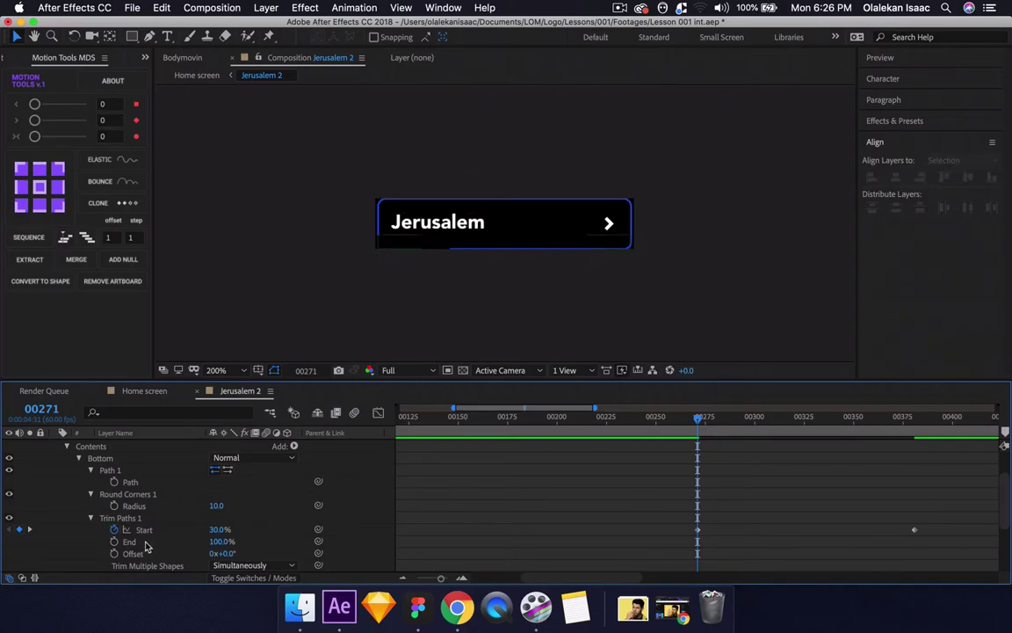
- Keyframe the Bottom layer's Trim Paths End at 62% on frame 271 and 100% on frame 381
click(261, 506)
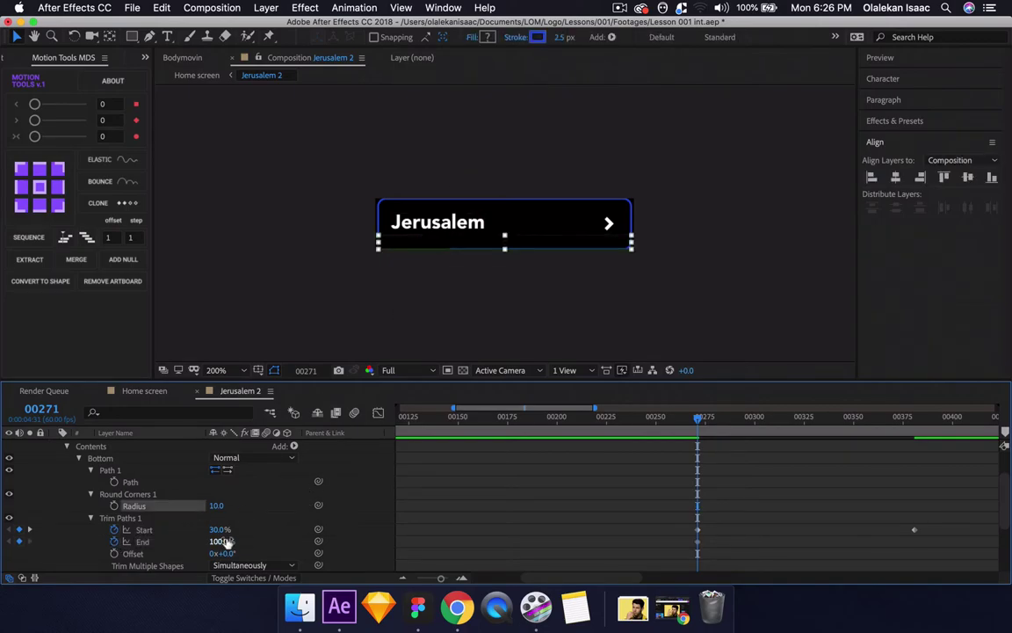
drag(220, 541, 202, 541)
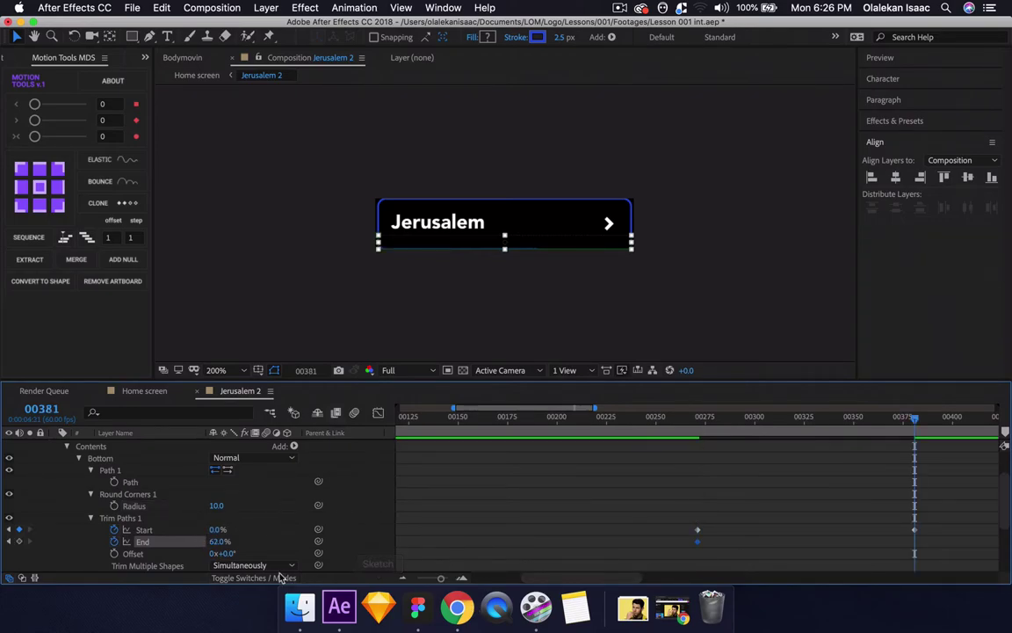
click(220, 541)
text(100)
key(Return)
click(616, 467)
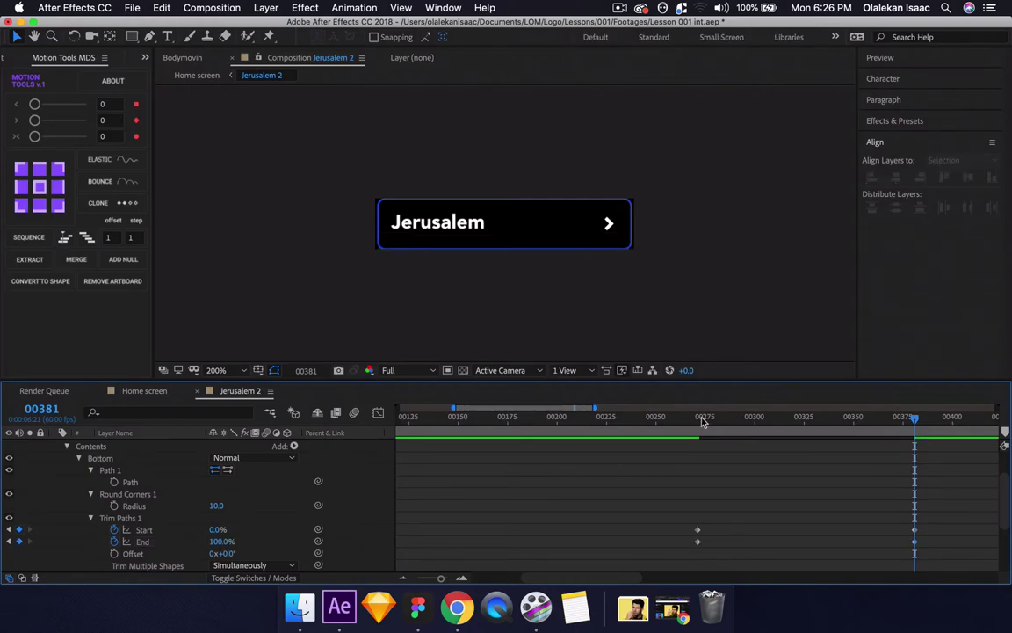
- Start the work area at frame 271, preview the Bottom stroke's growth, and return to frame 271
click(696, 418)
key(super+Right)
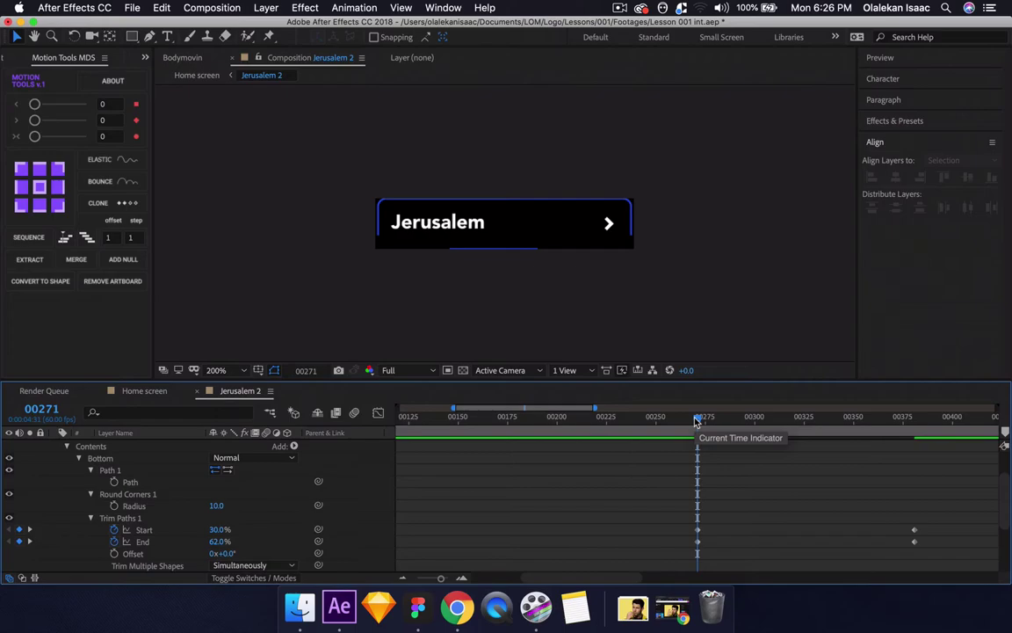
key(space)
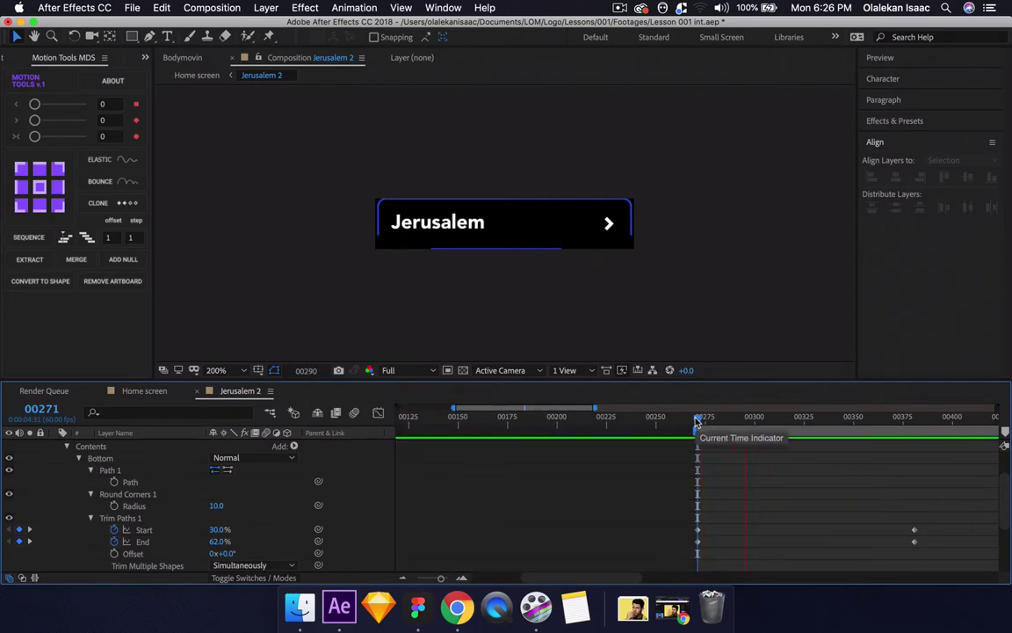
key(space)
drag(697, 419, 700, 421)
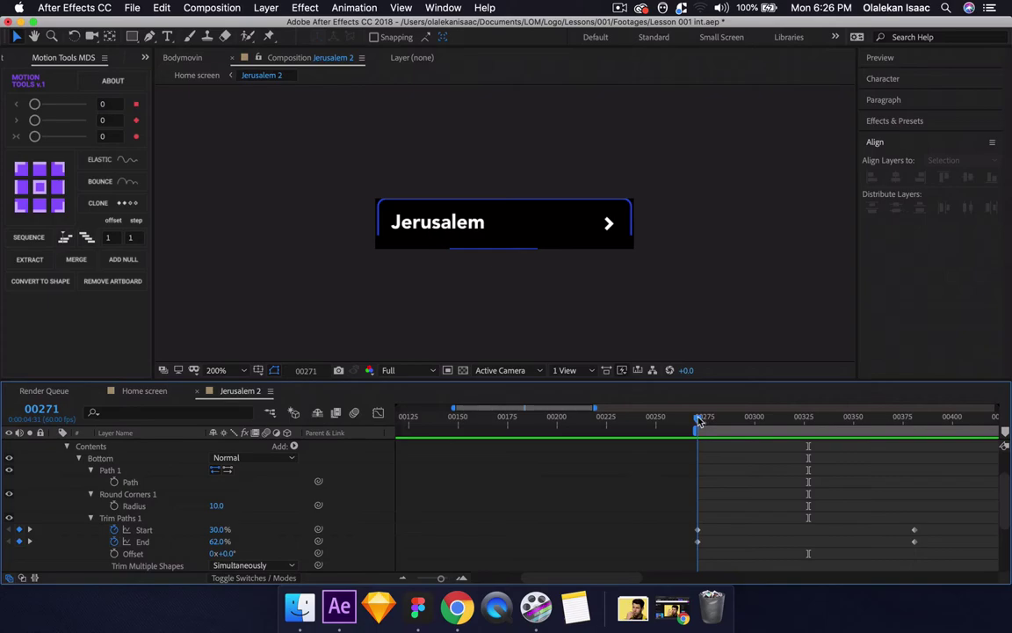
- Move the final Start and End keyframes of the Bottom layer's Trim Paths to frame 291
click(41, 410)
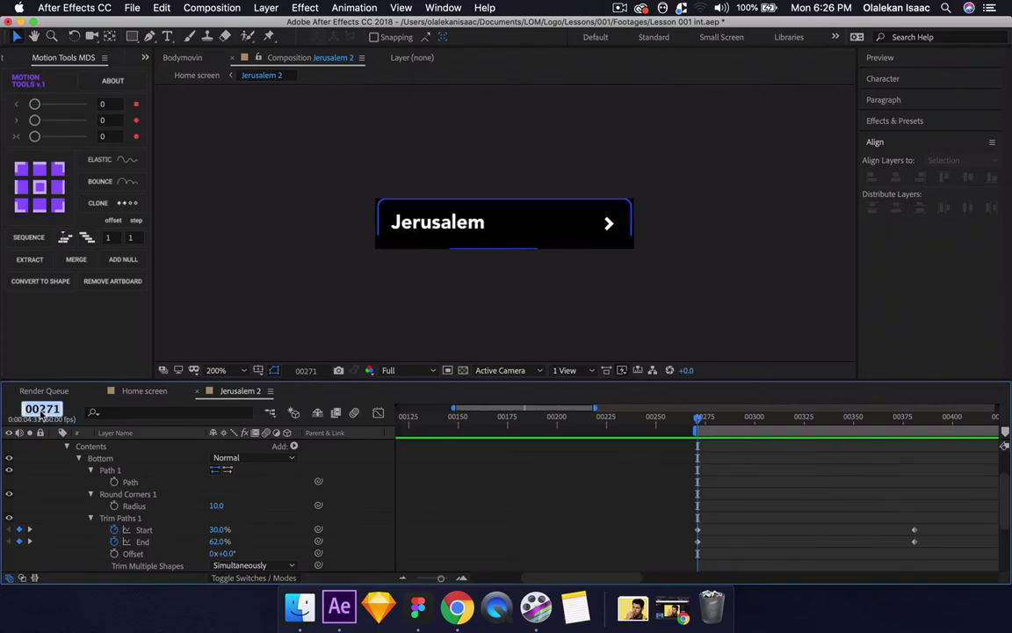
text(291)
key(Return)
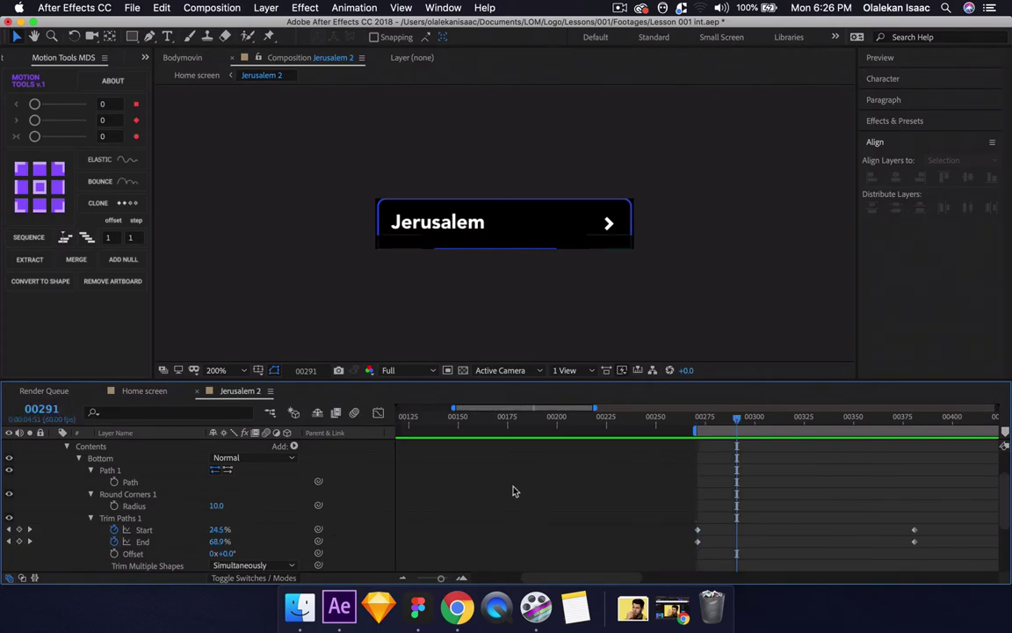
drag(847, 506, 738, 550)
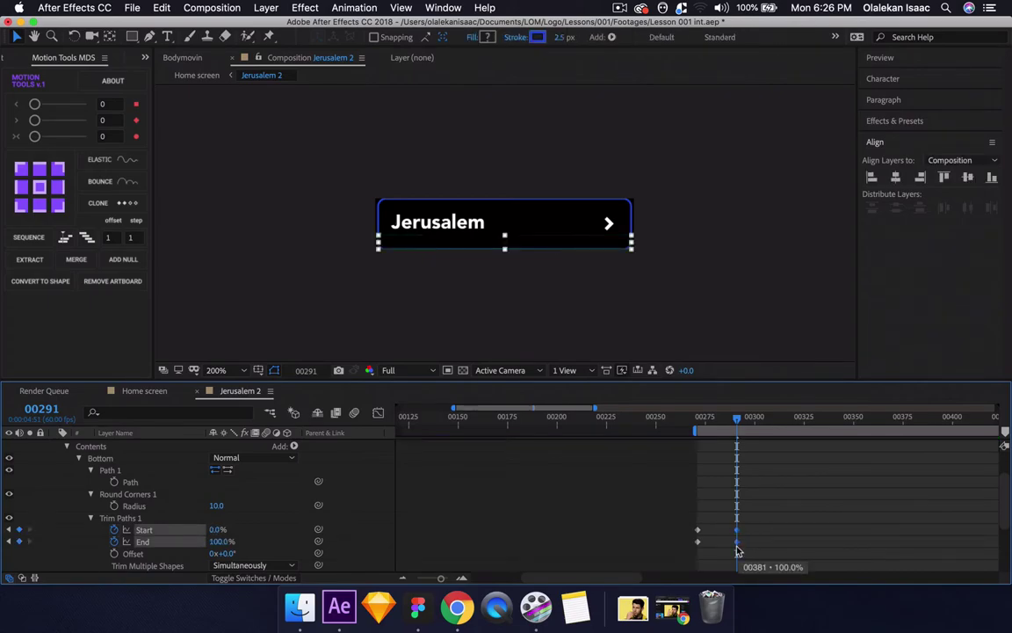
- End the work area at frame 309 and preview the shortened Bottom stroke animation
click(461, 579)
drag(743, 416, 808, 425)
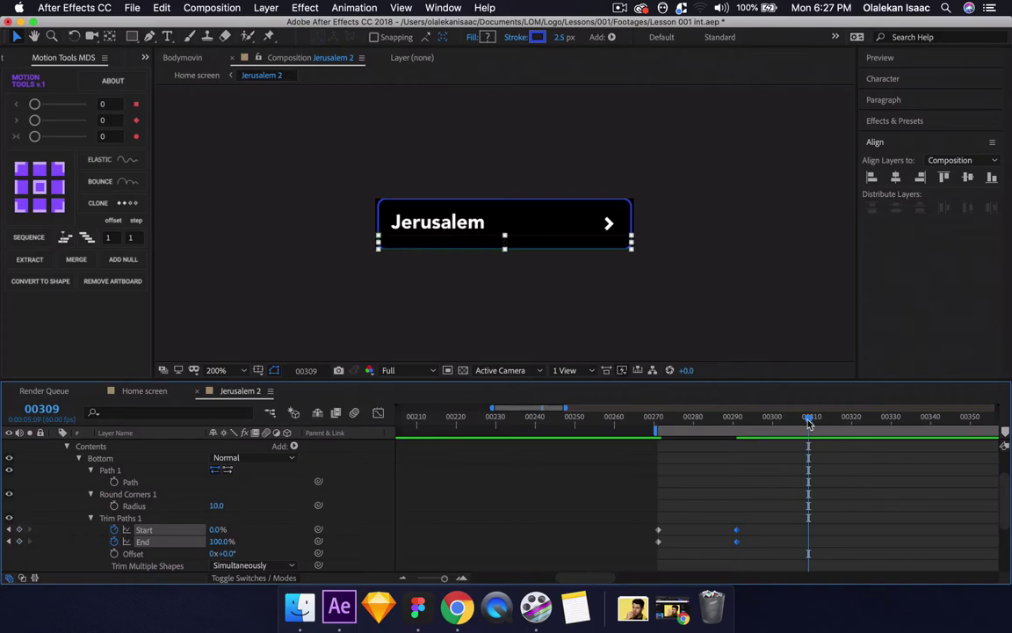
key(space)
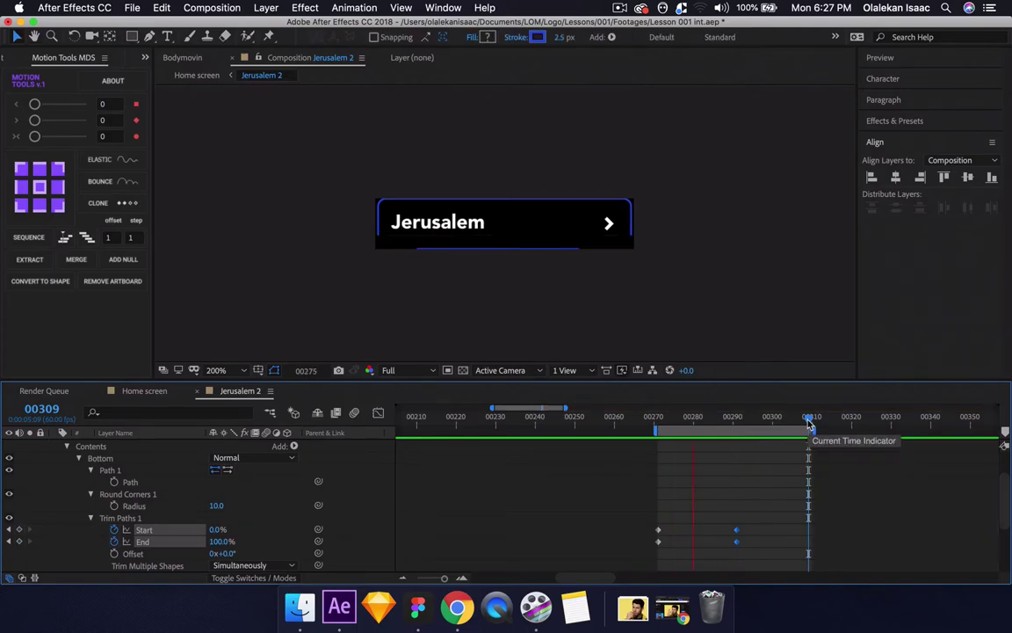
key(space)
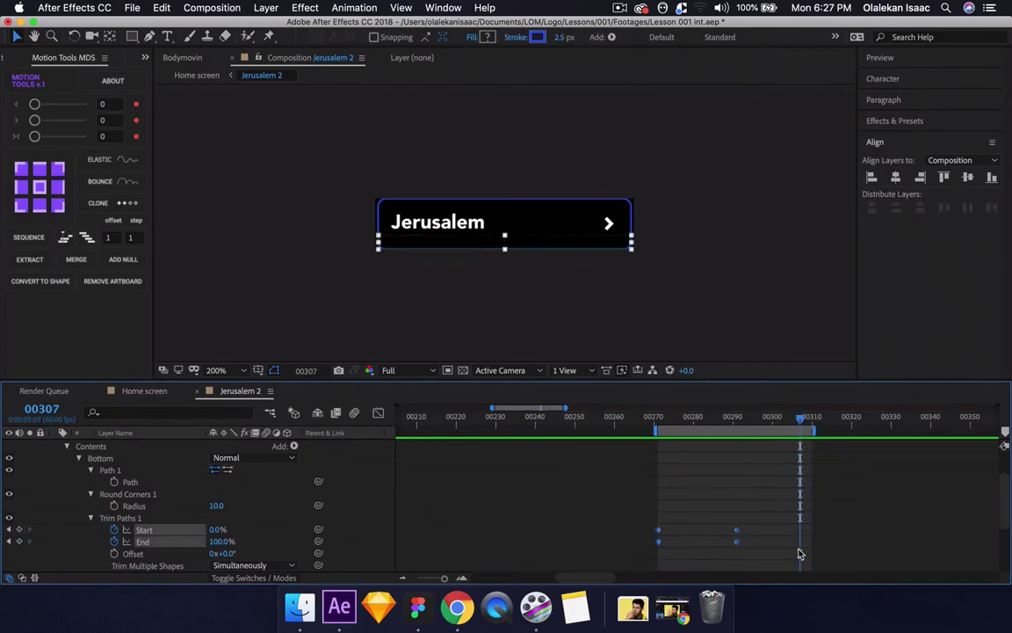
- Apply Easy Ease In to the Bottom layer's Start and End keyframes and preview the eased stroke
right_click(738, 544)
mouse_move(764, 570)
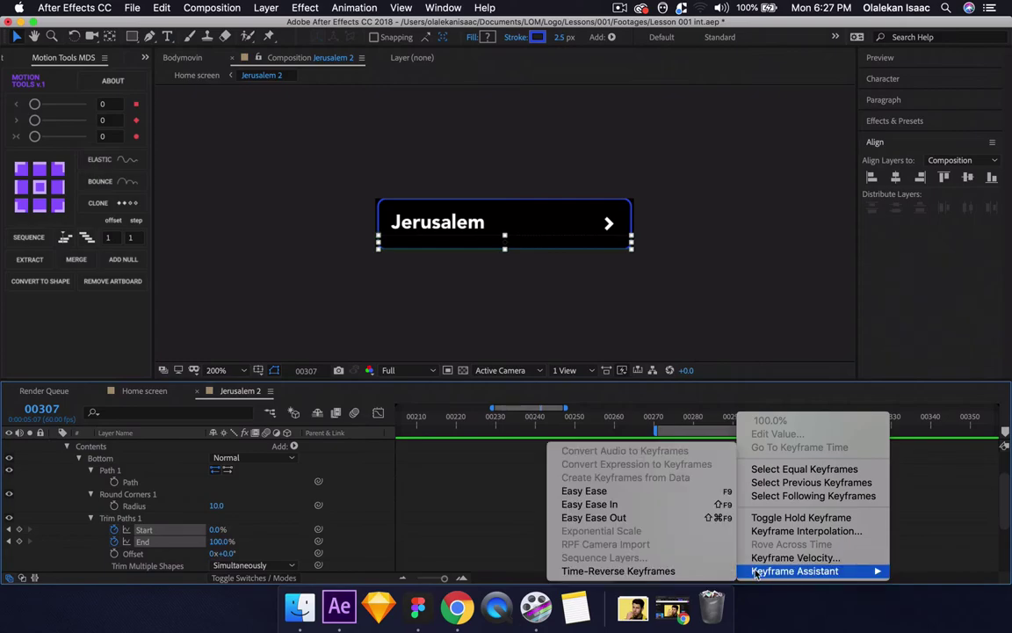
click(623, 508)
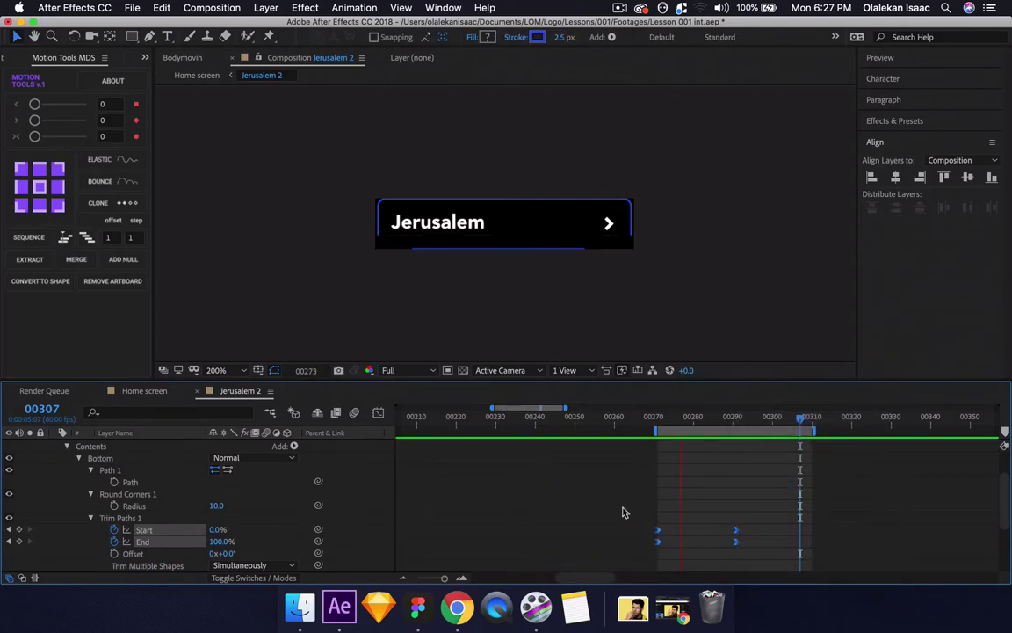
key(space)
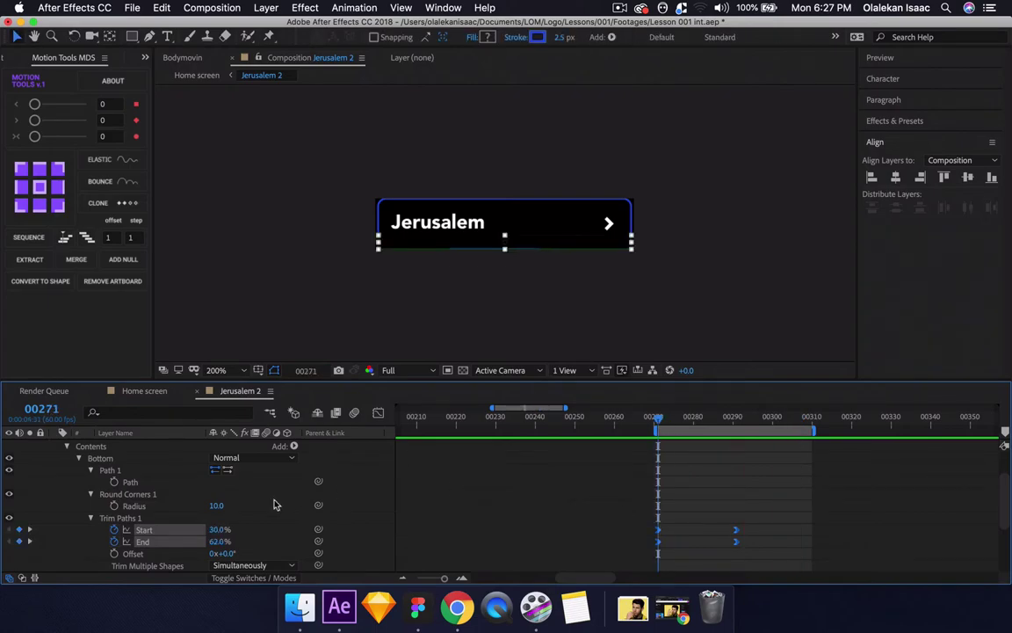
- Copy Trim Paths 1 from the Bottom layer and paste it onto the Top layer
scroll(274, 503, up, 3)
scroll(274, 503, down, 3)
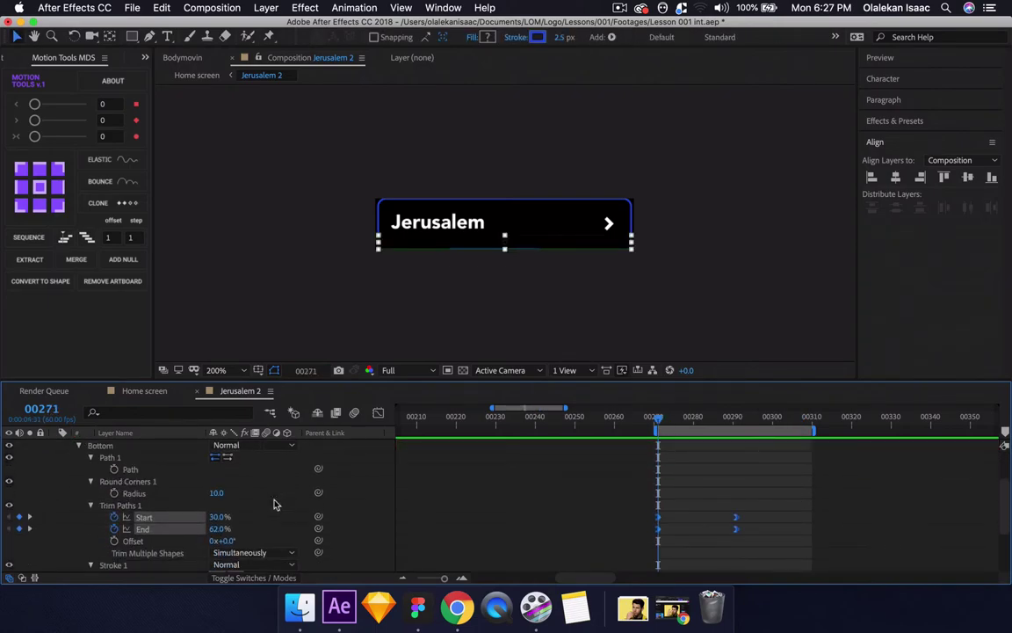
scroll(275, 503, up, 3)
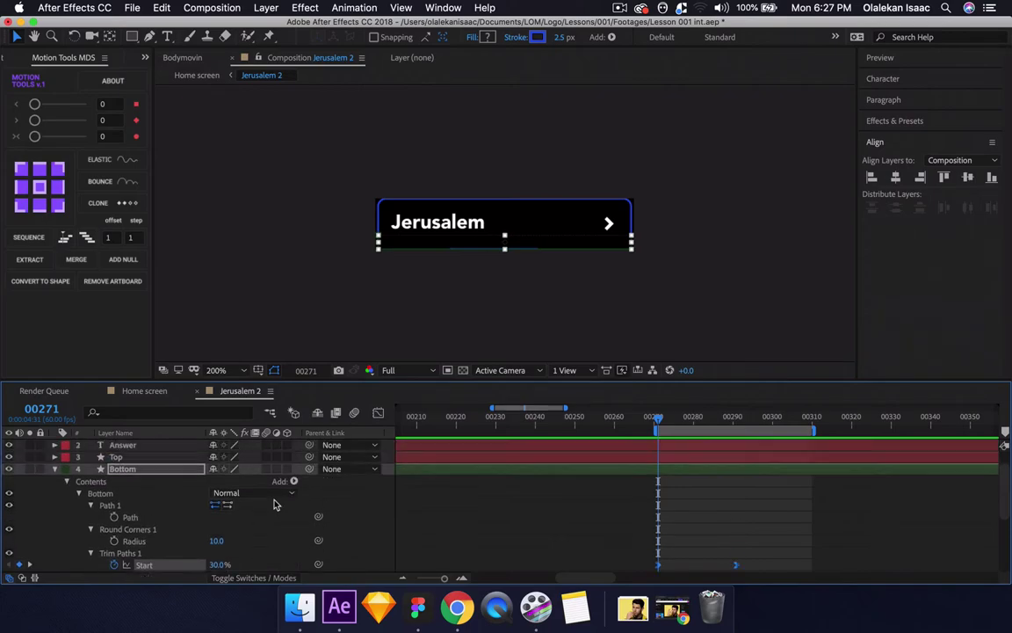
click(157, 470)
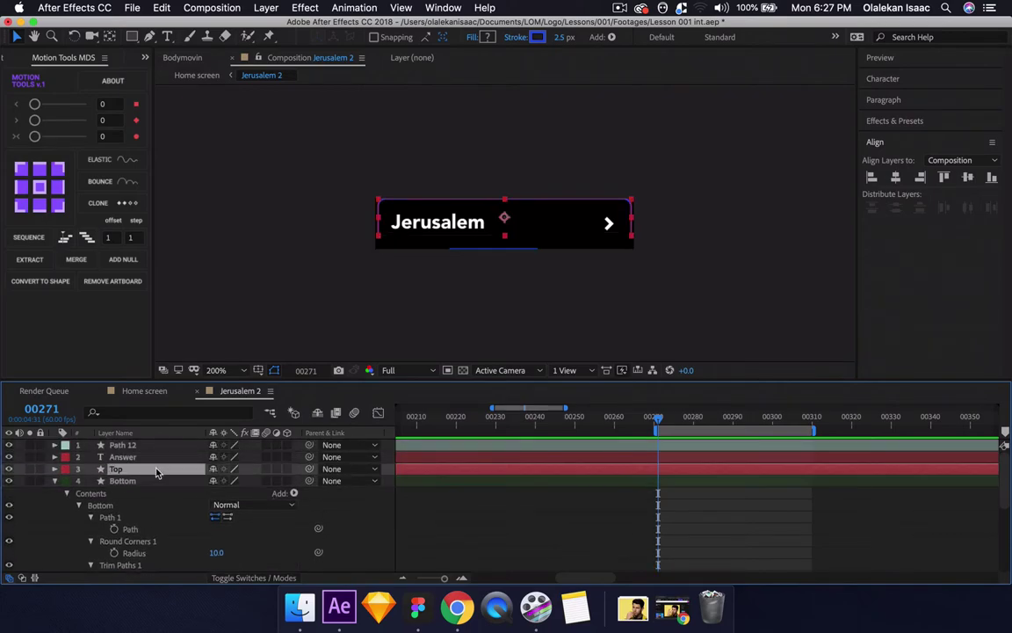
key(u)
key(u)
key(u)
scroll(156, 472, down, 5)
click(138, 508)
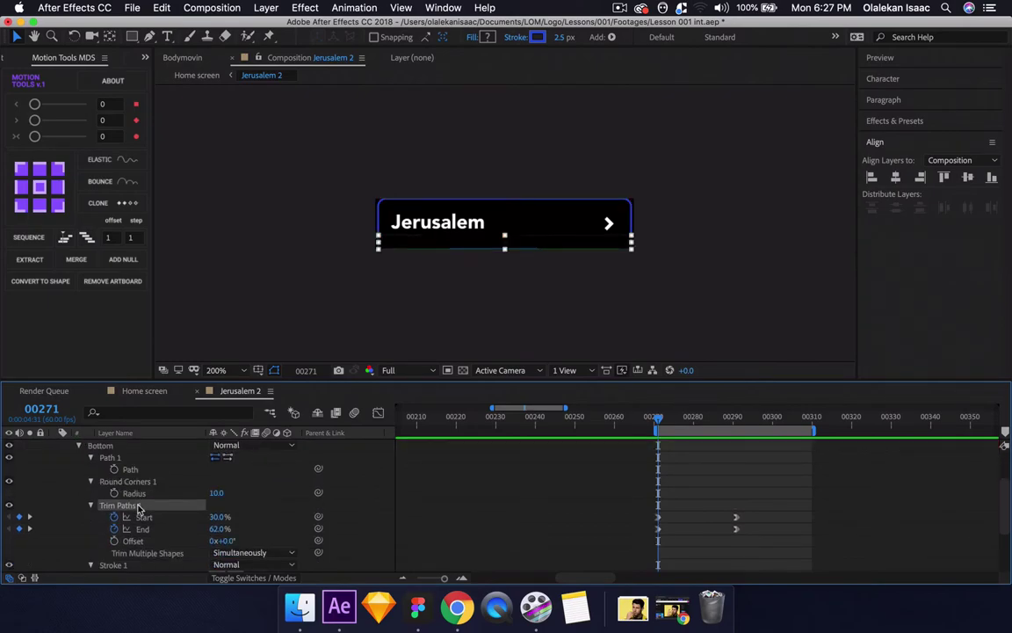
scroll(138, 508, up, 5)
click(133, 471)
key(super+v)
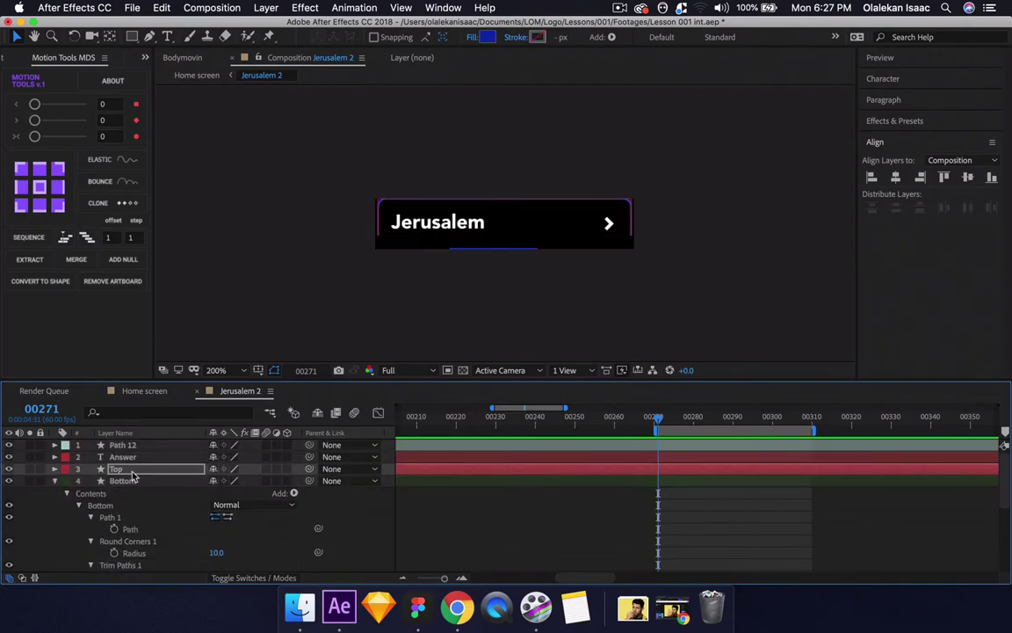
- Preview the pasted animation, examine the Top layer's expanded properties, and toggle the layer's visibility at frame 271
key(space)
key(space)
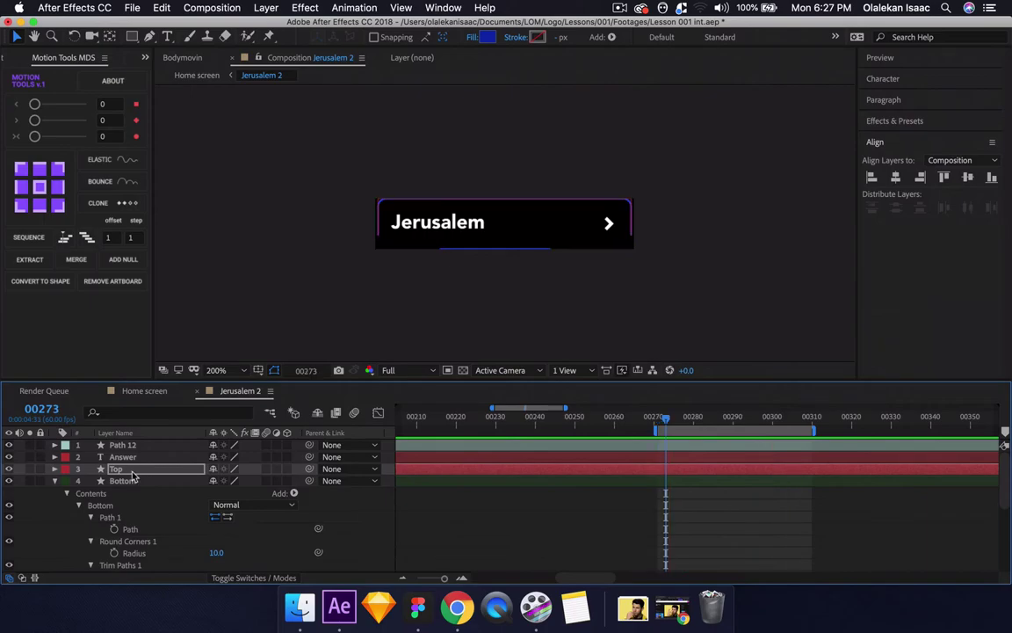
key(u)
key(u)
scroll(133, 475, down, 6)
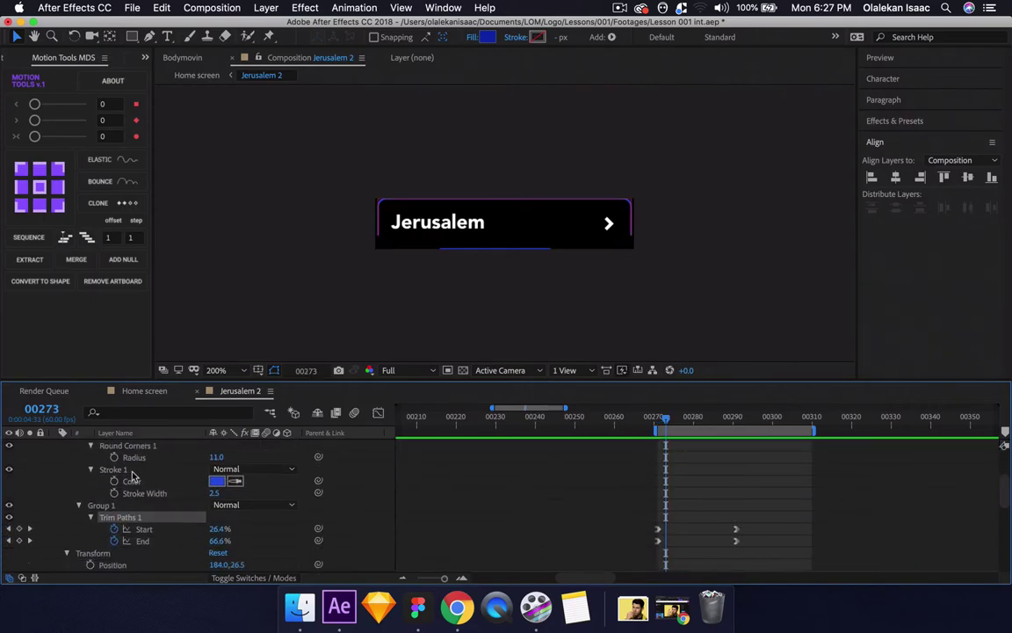
key(Page_Up)
key(Page_Up)
scroll(267, 524, up, 5)
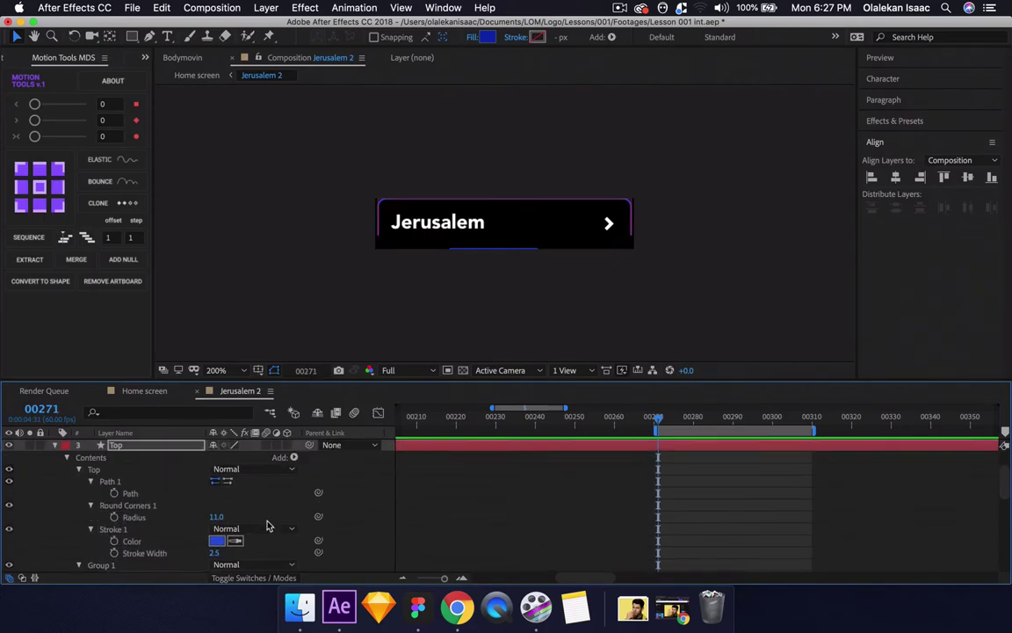
click(10, 456)
click(10, 457)
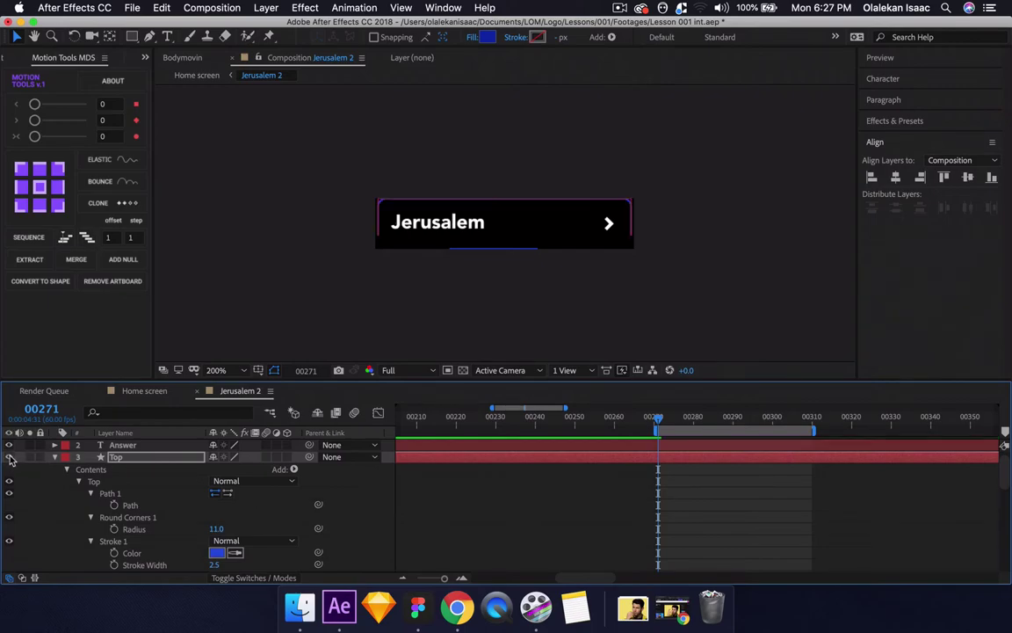
- Test Start values of 100% and 1% on the Top layer's pasted Trim Paths, and delete its Group 1
scroll(151, 502, down, 5)
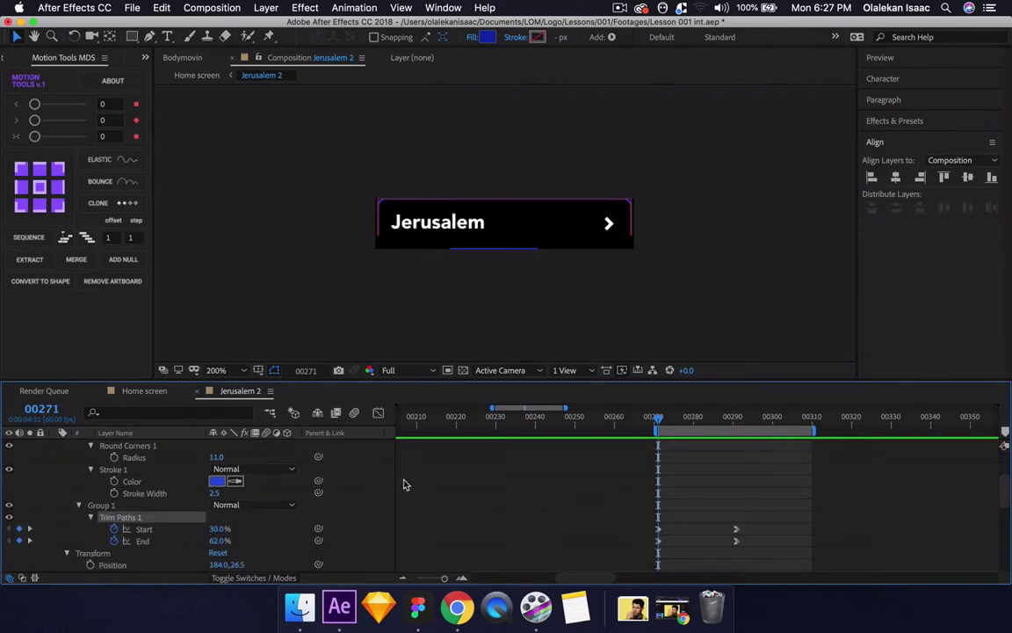
click(359, 506)
key(k)
key(j)
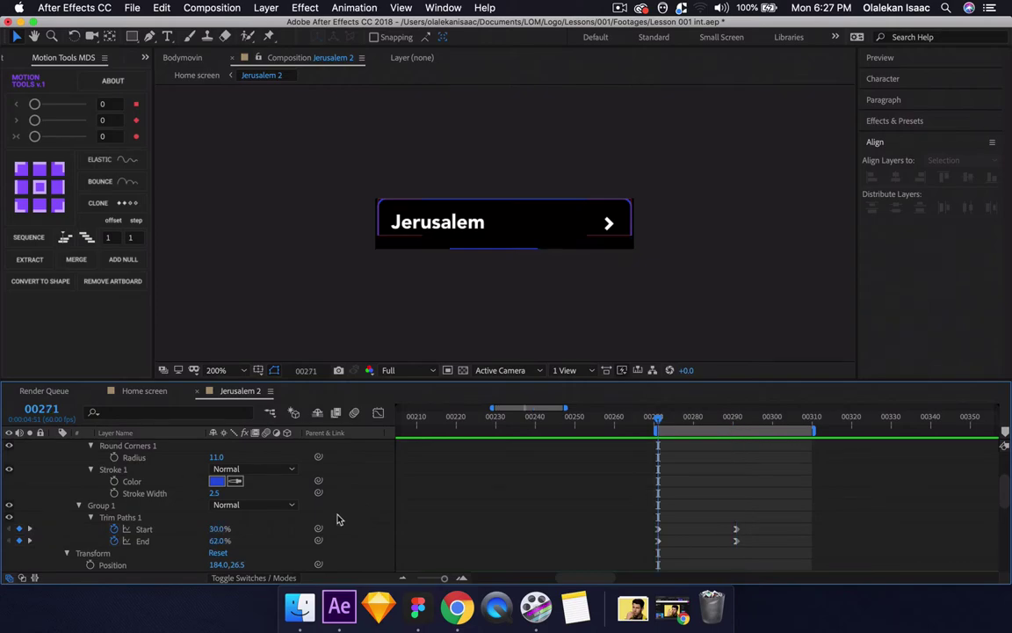
click(143, 529)
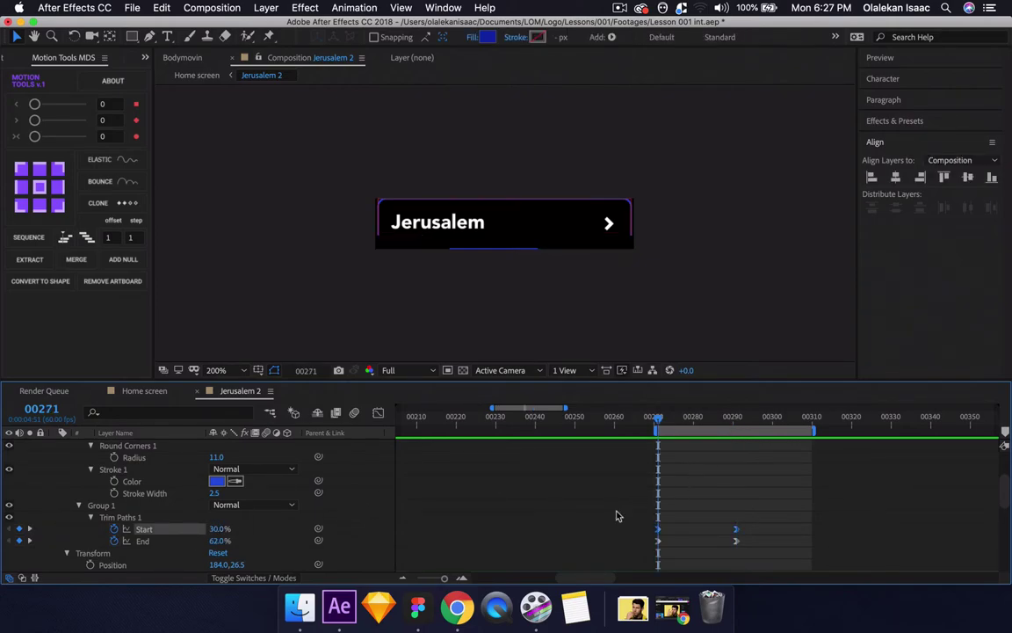
drag(219, 528, 285, 528)
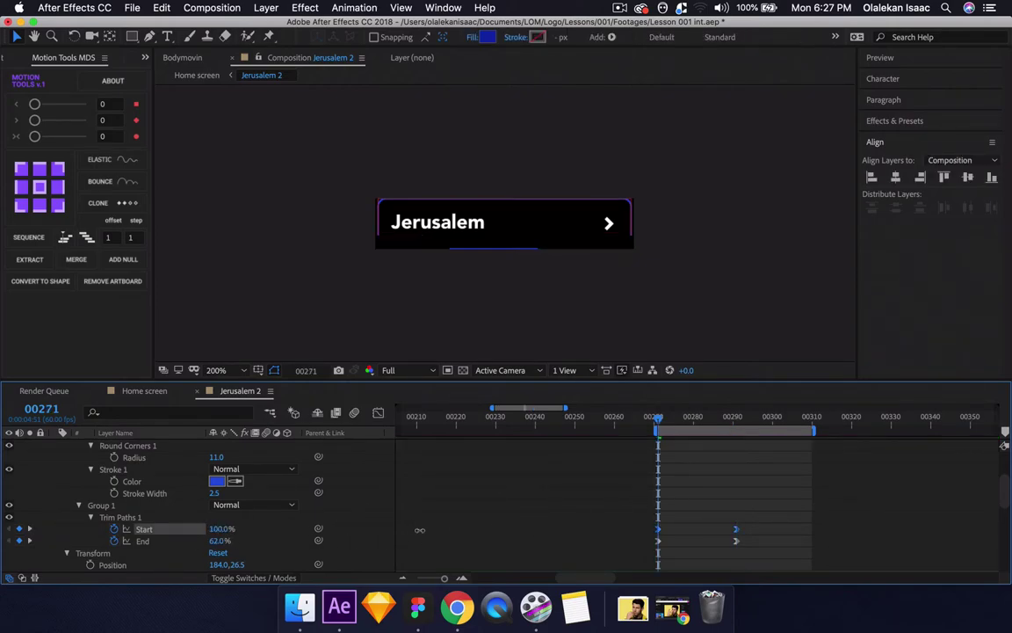
drag(420, 530, 266, 533)
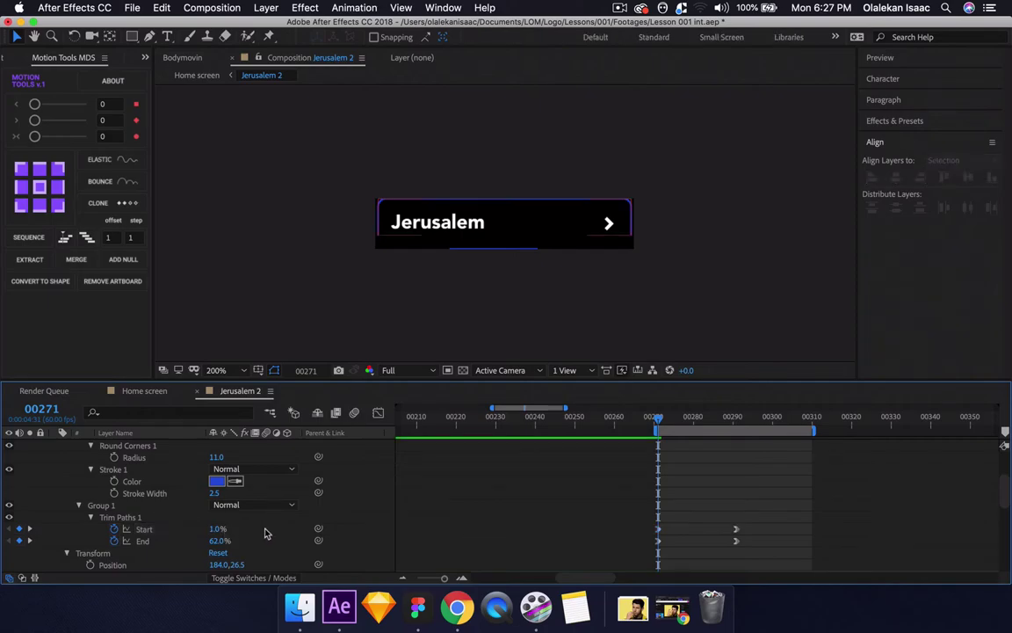
key(Delete)
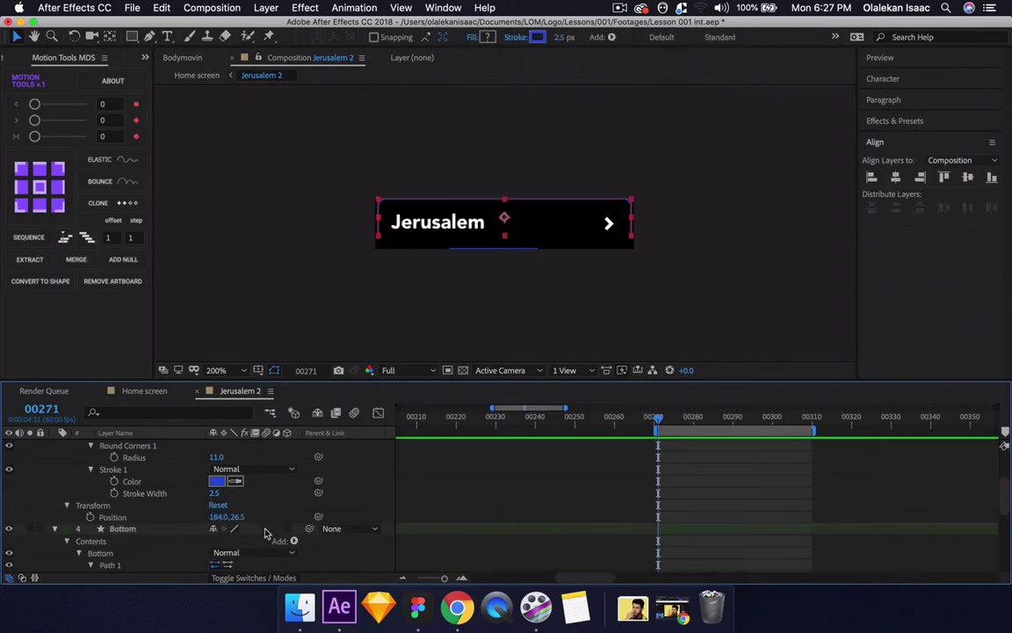
scroll(266, 533, up, 3)
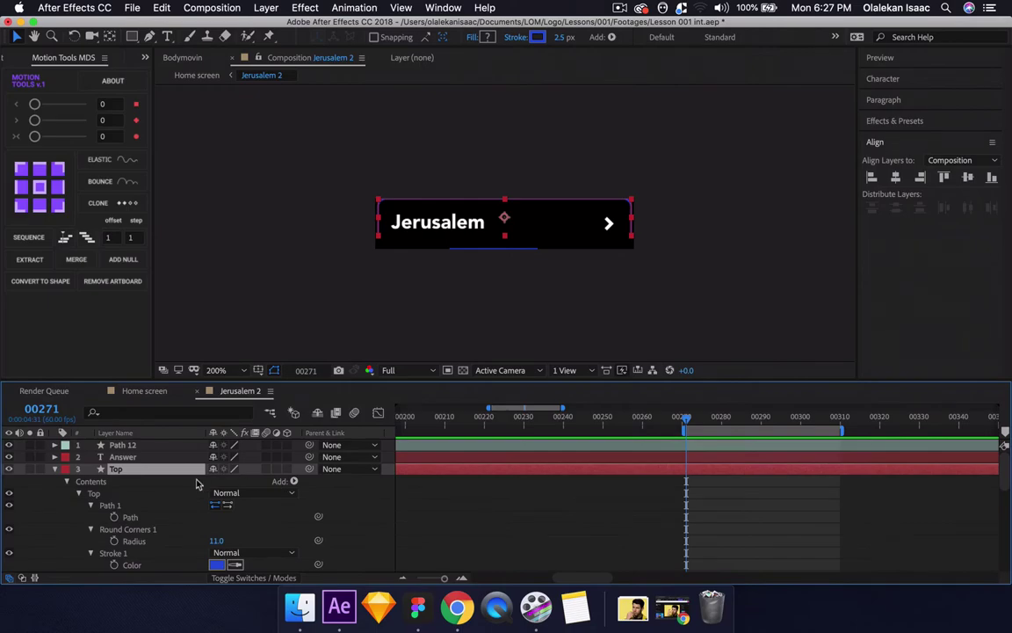
- Try to add a Trim Paths operator to the Top group inside the Top layer
key(Return)
click(150, 498)
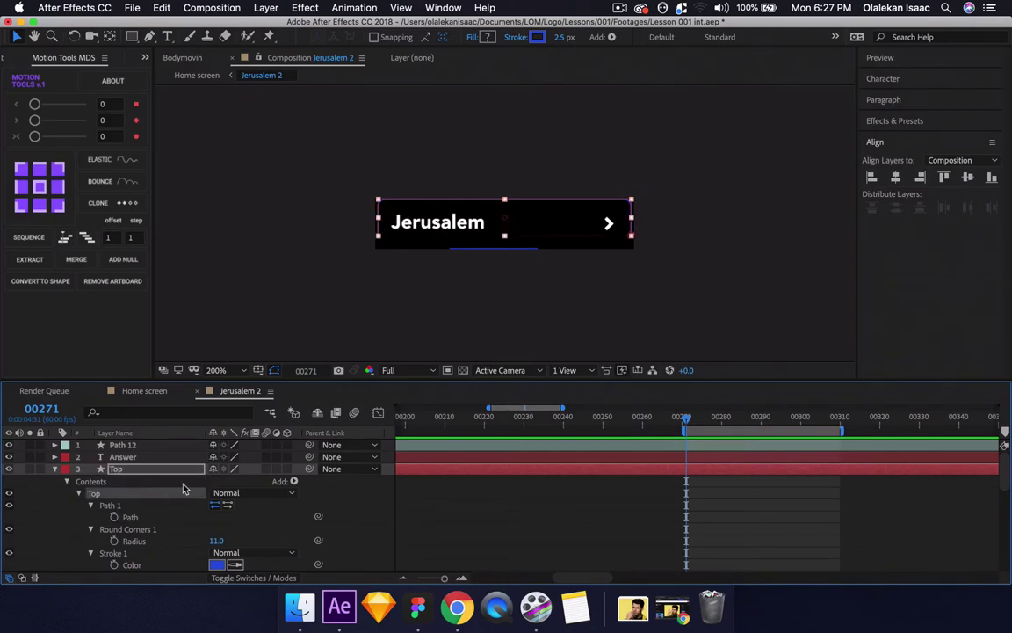
click(292, 482)
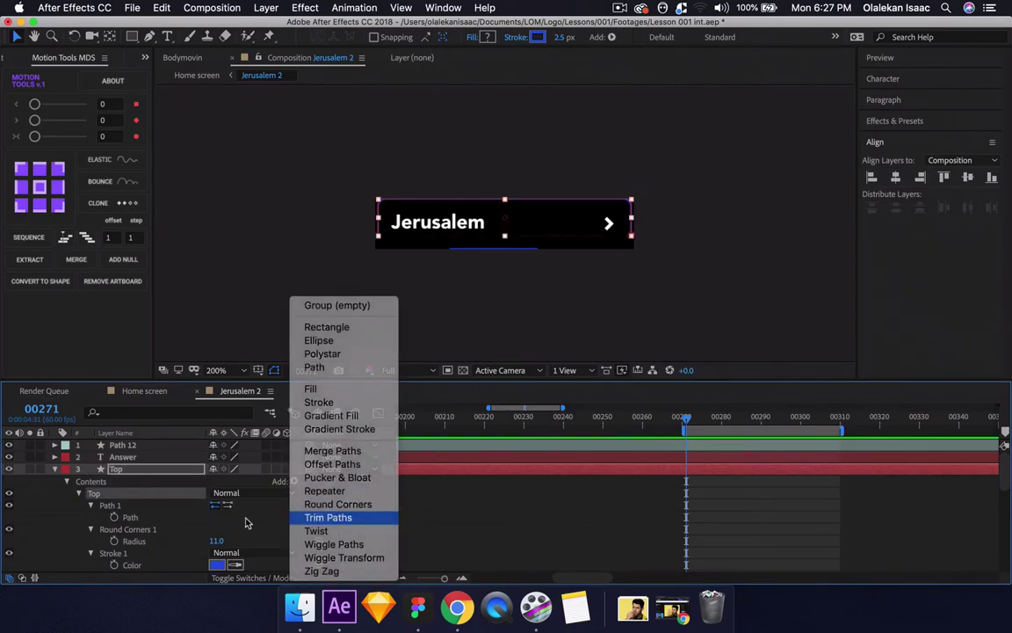
click(320, 515)
scroll(227, 523, down, 2)
scroll(227, 522, down, 5)
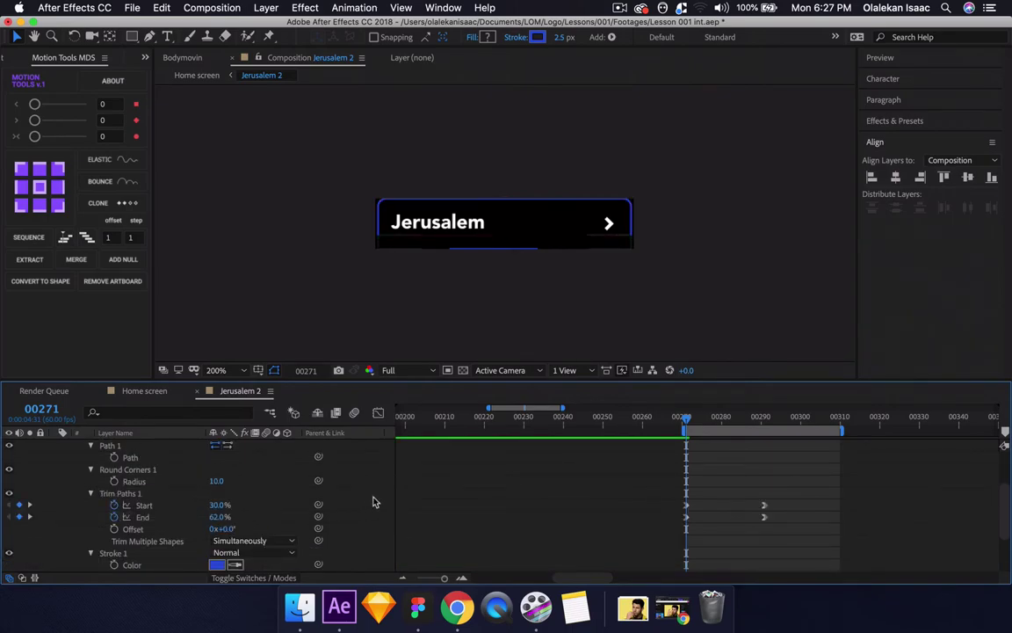
- Try Start 0% and End 100% at frame 271 on the Bottom layer's Trim Paths, and undo both changes after previewing
click(637, 463)
click(220, 505)
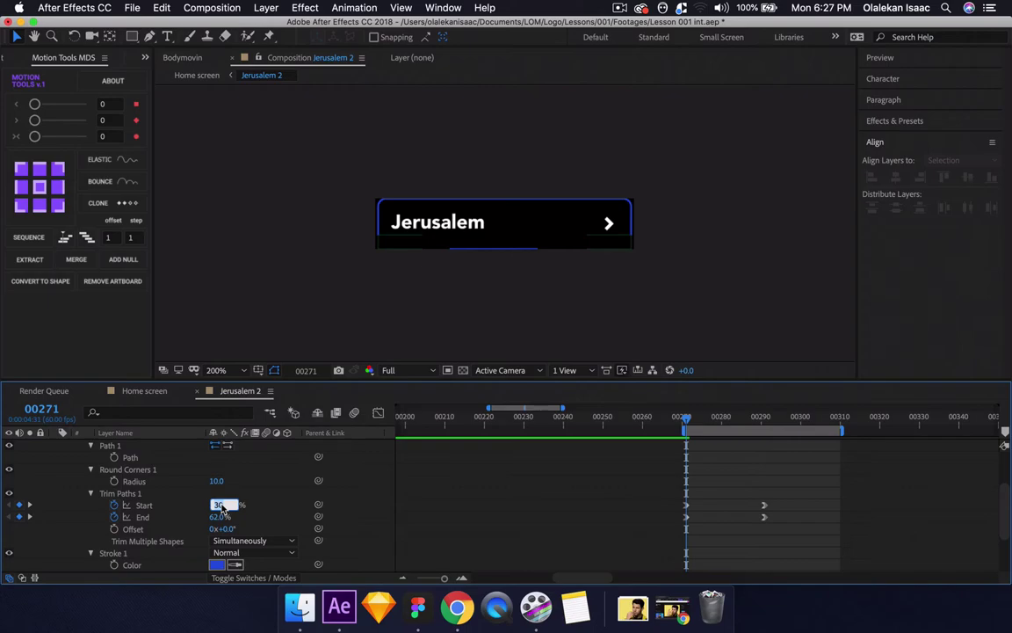
text(0)
click(219, 517)
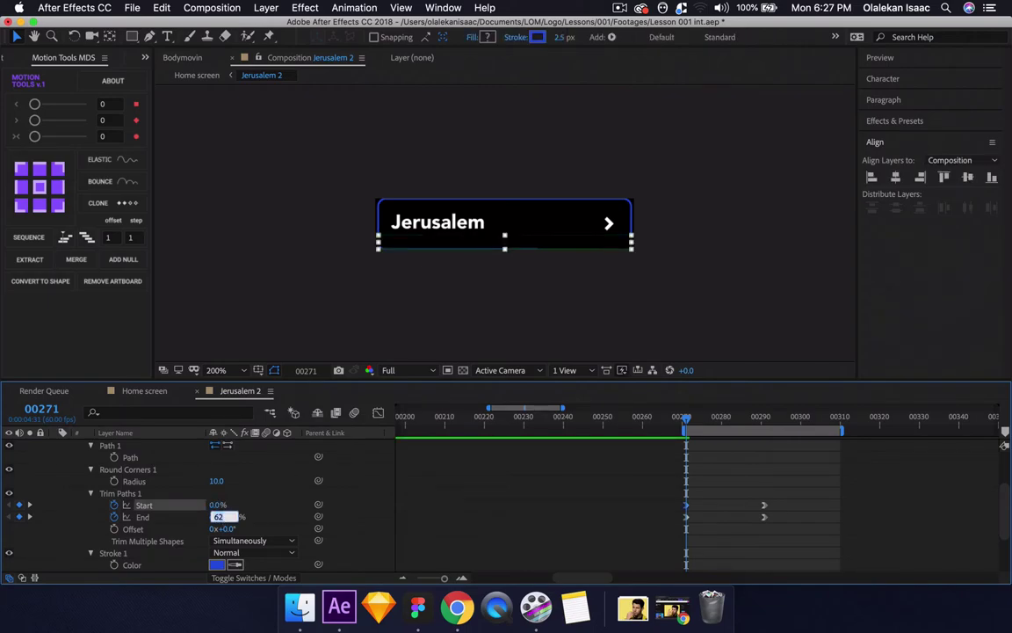
key(Return)
click(284, 506)
scroll(285, 507, up, 5)
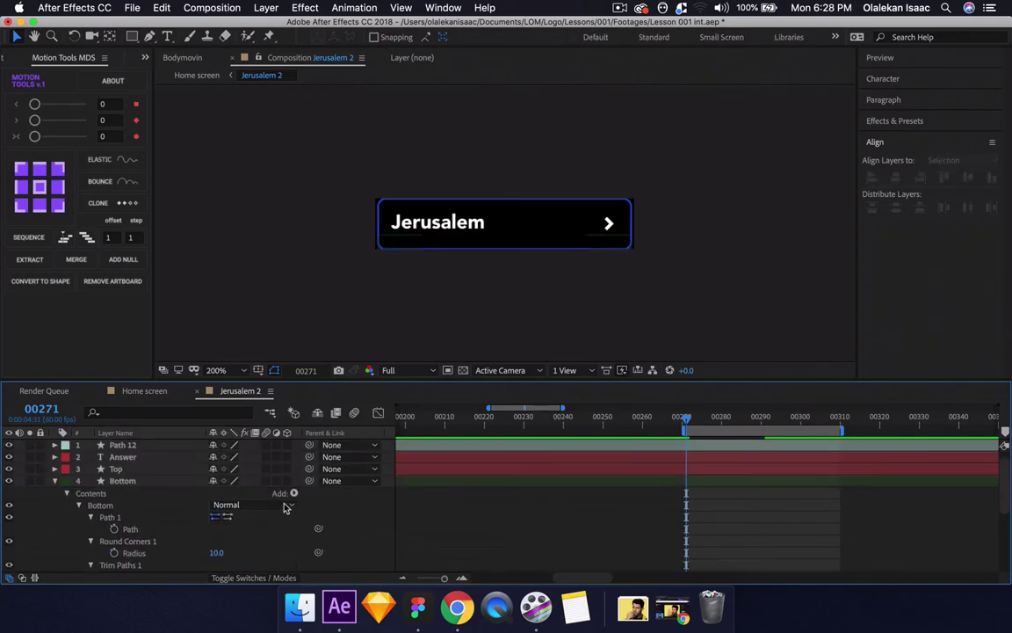
scroll(283, 507, down, 4)
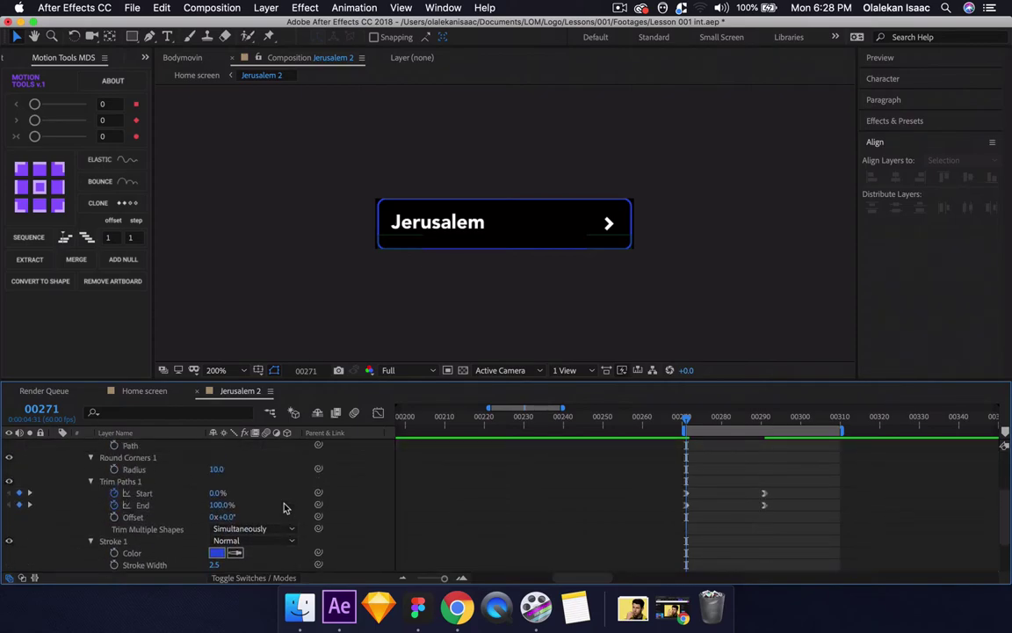
key(space)
key(space)
key(super+z)
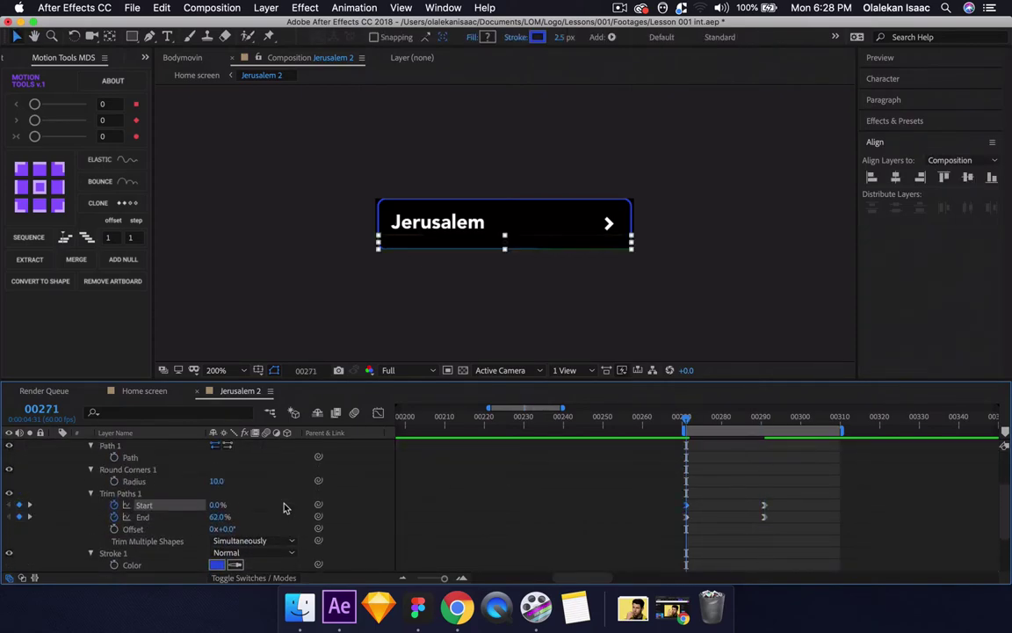
key(super+z)
- Expand the Top layer's properties and add Trim Paths to its contents
scroll(284, 500, up, 3)
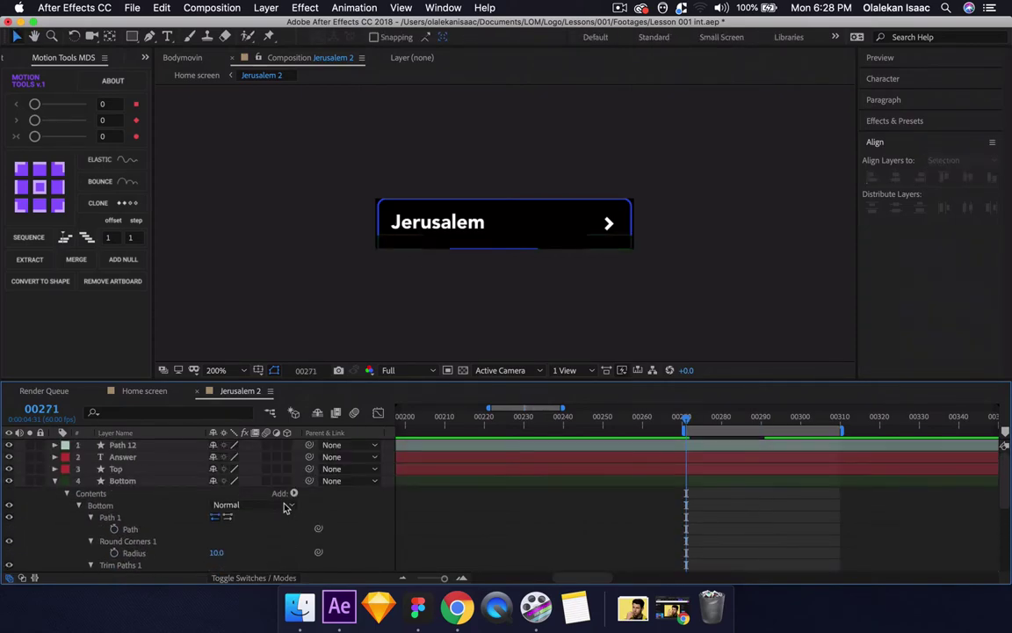
click(165, 470)
key(u)
key(u)
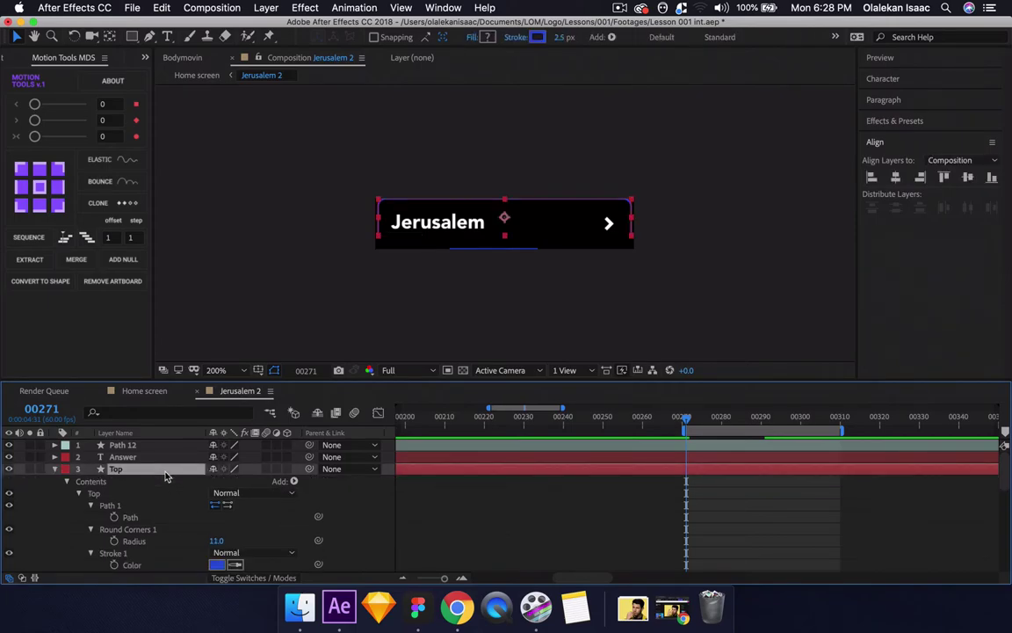
scroll(165, 475, down, 5)
scroll(166, 470, up, 4)
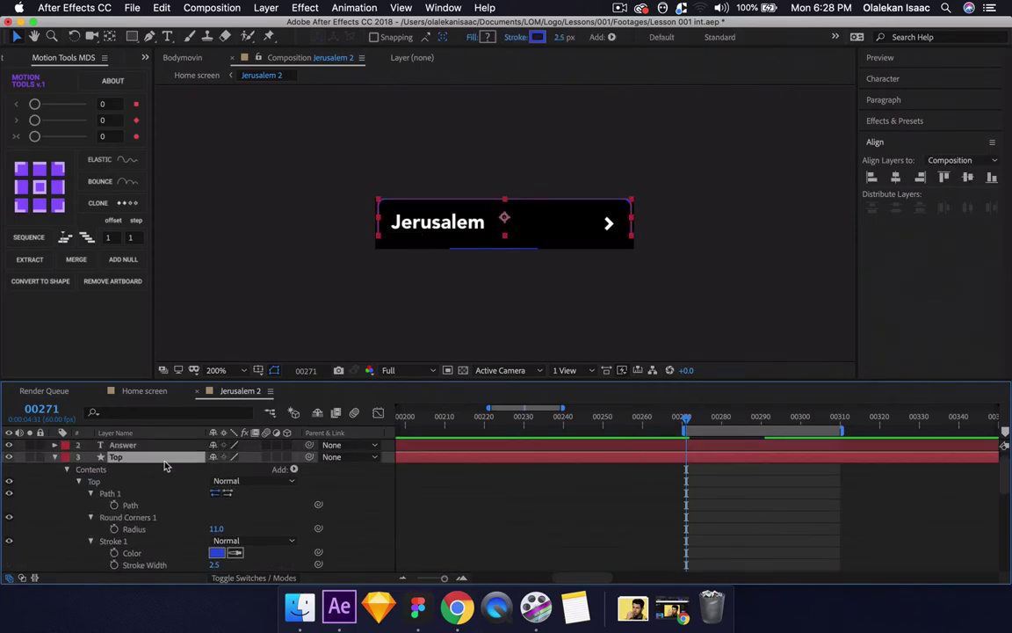
click(294, 469)
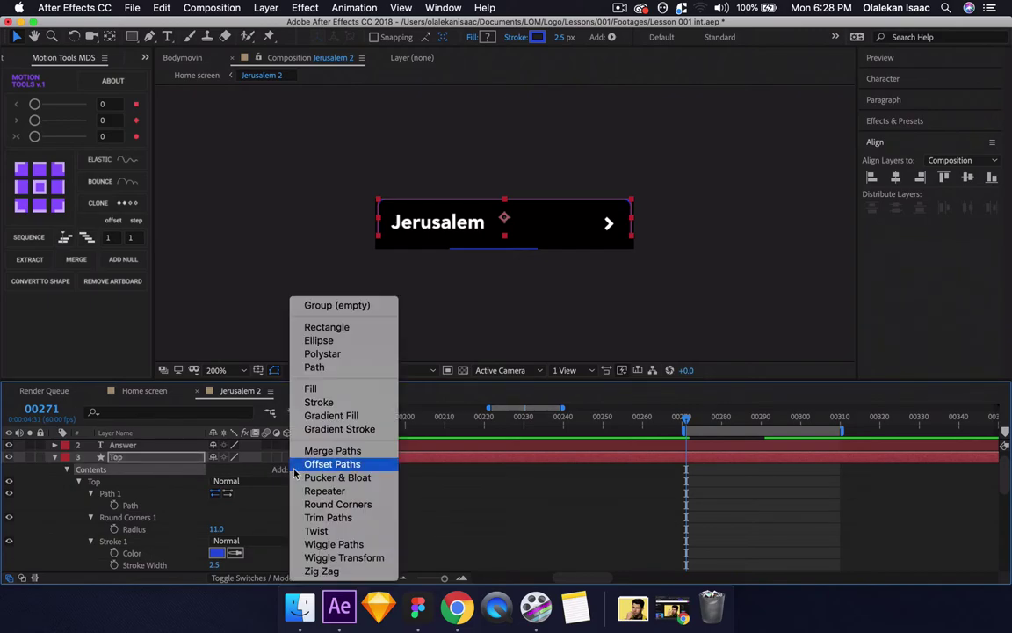
click(325, 517)
scroll(318, 517, down, 3)
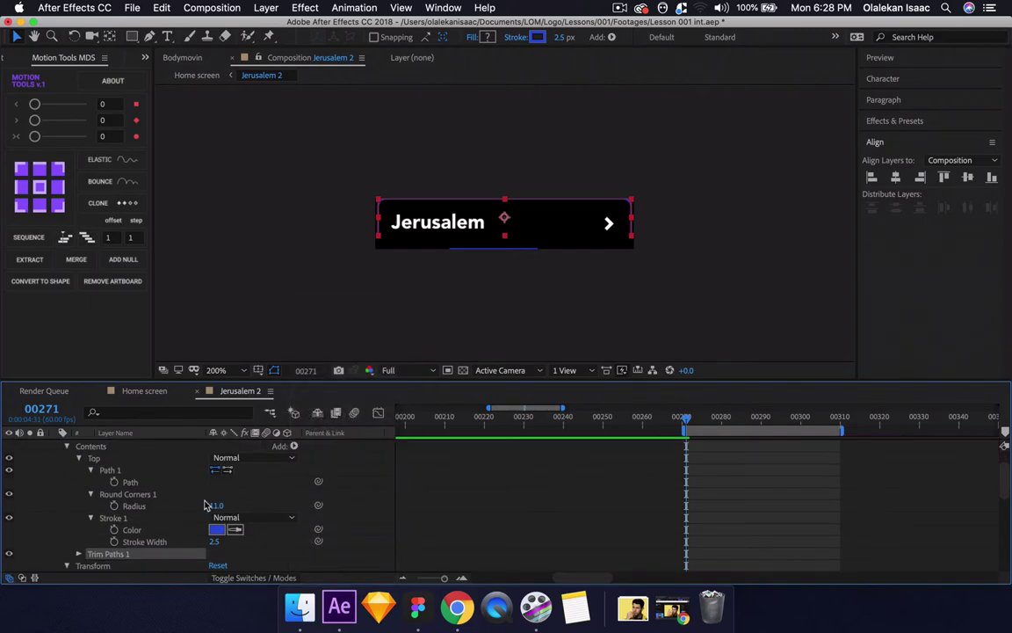
- Enable keyframing for Start and End of the Top layer's Trim Paths at frame 271
click(79, 518)
scroll(81, 521, down, 1)
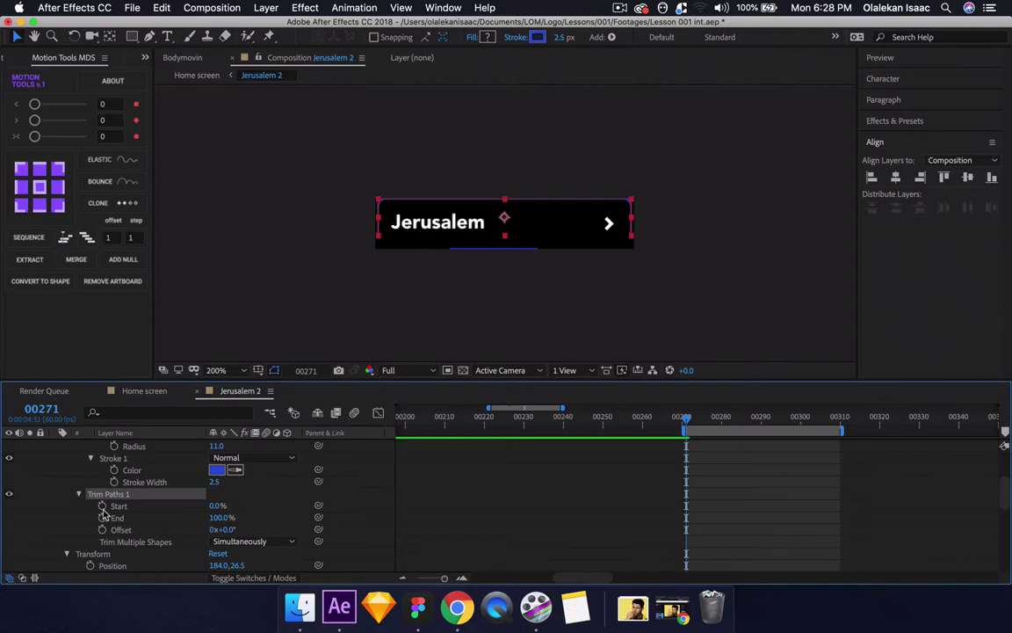
click(102, 506)
click(101, 517)
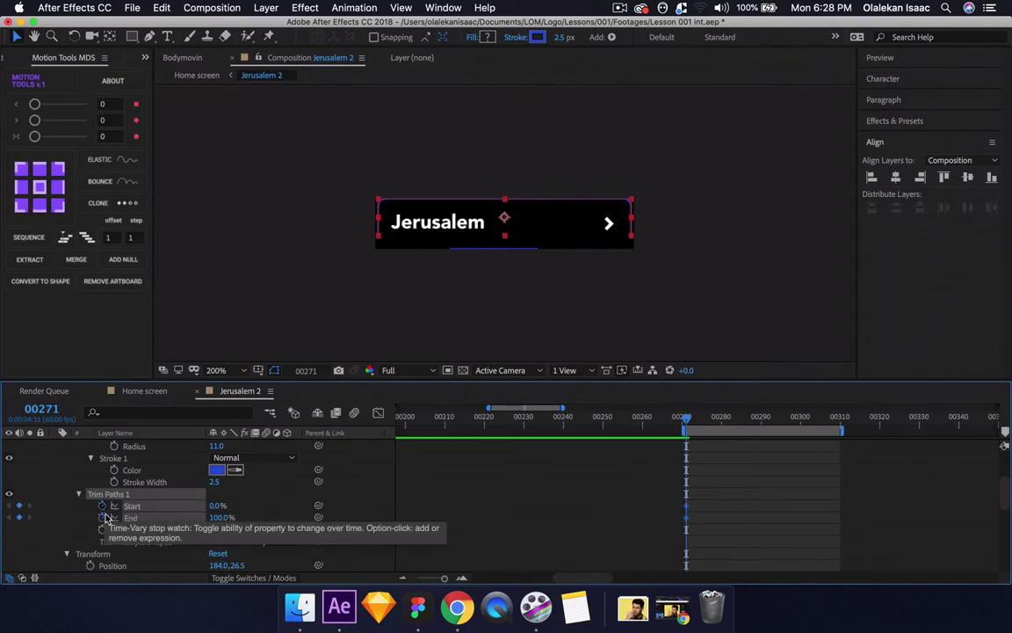
scroll(105, 519, down, 3)
- Add Start 0% and End 100% keyframes to the Top layer's Trim Paths at frame 291, aligned with the Bottom layer's final keyframes
key(grave)
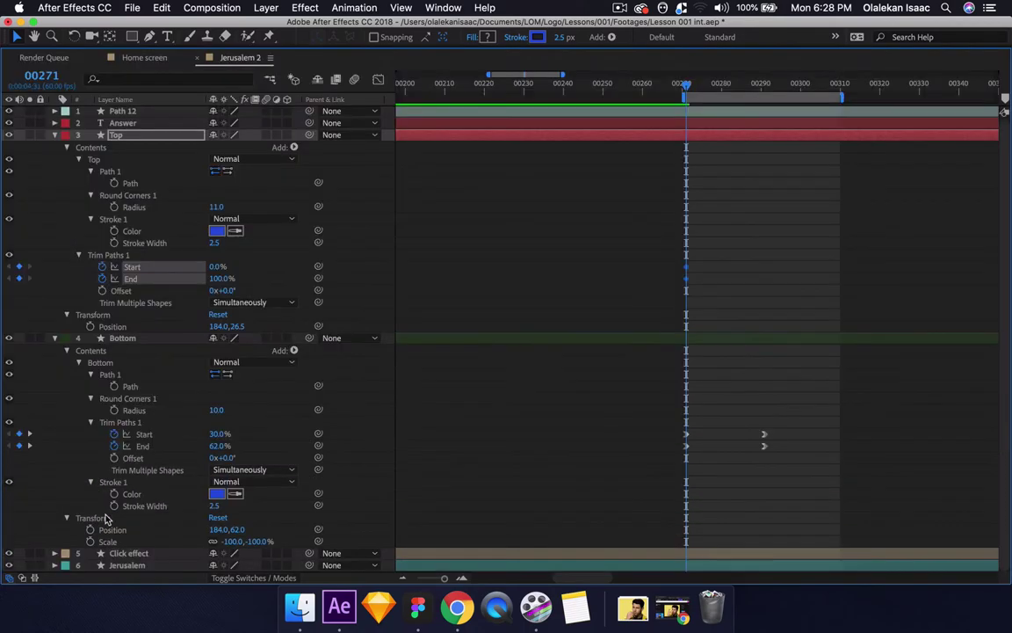
key(k)
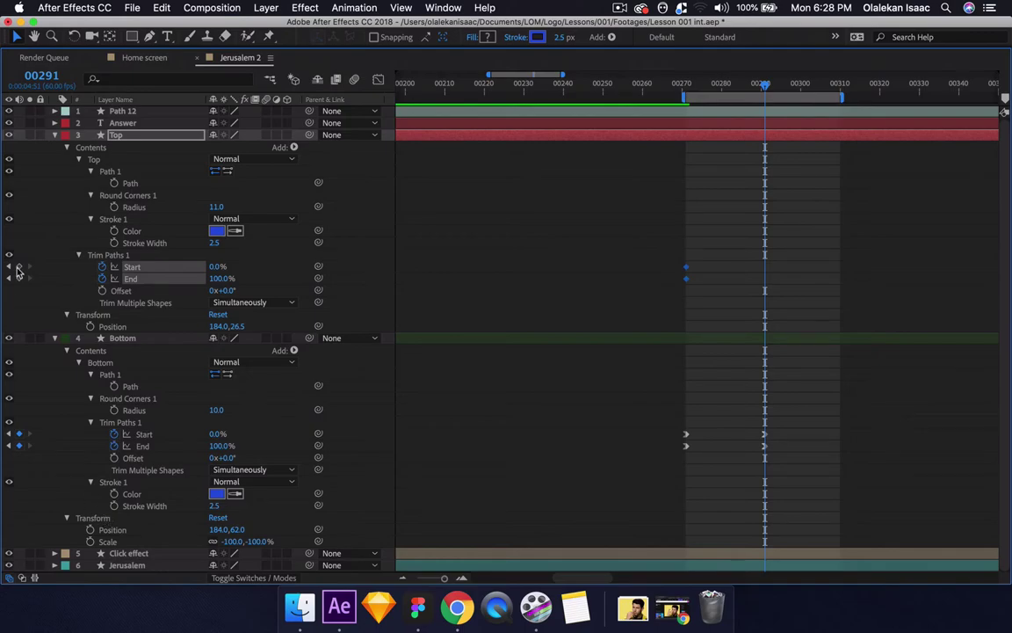
key(grave)
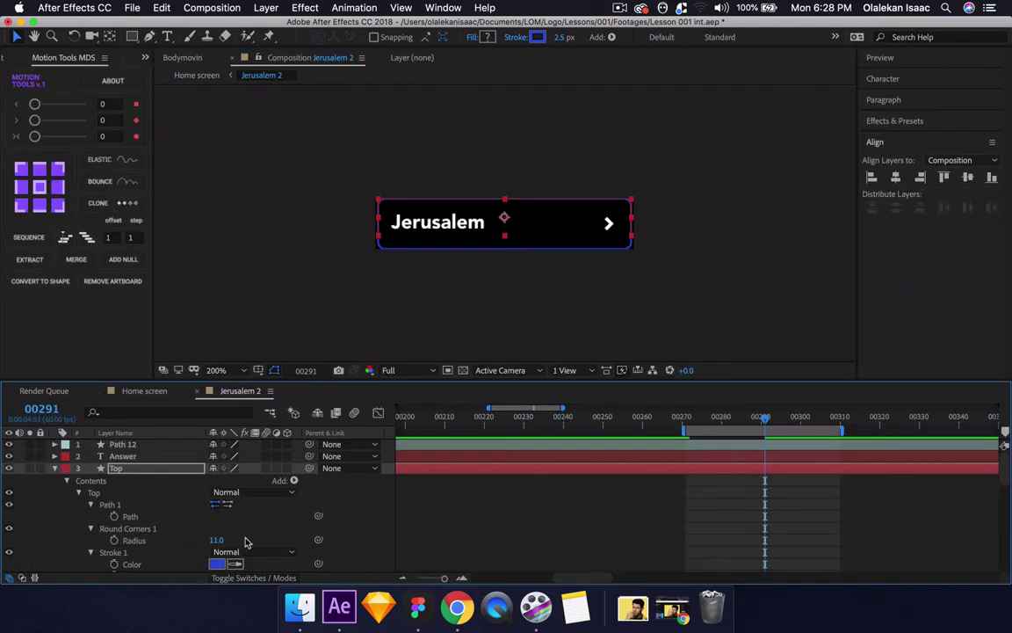
click(275, 535)
scroll(275, 536, down, 3)
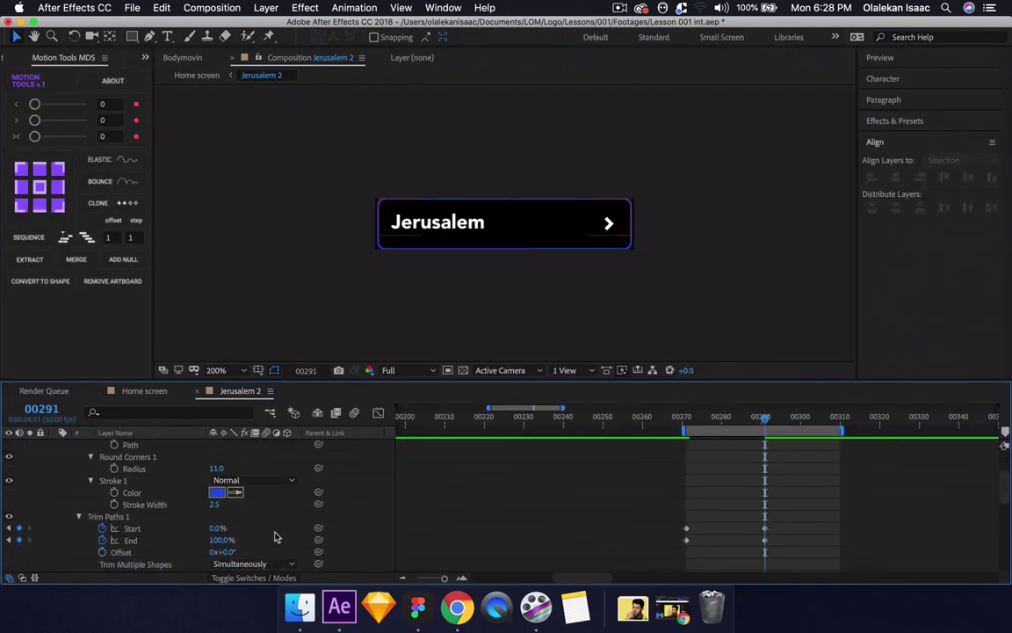
- At the frame 271 keyframes of the Top layer's Trim Paths, set Start to about 38% and End to 77%
key(j)
click(190, 527)
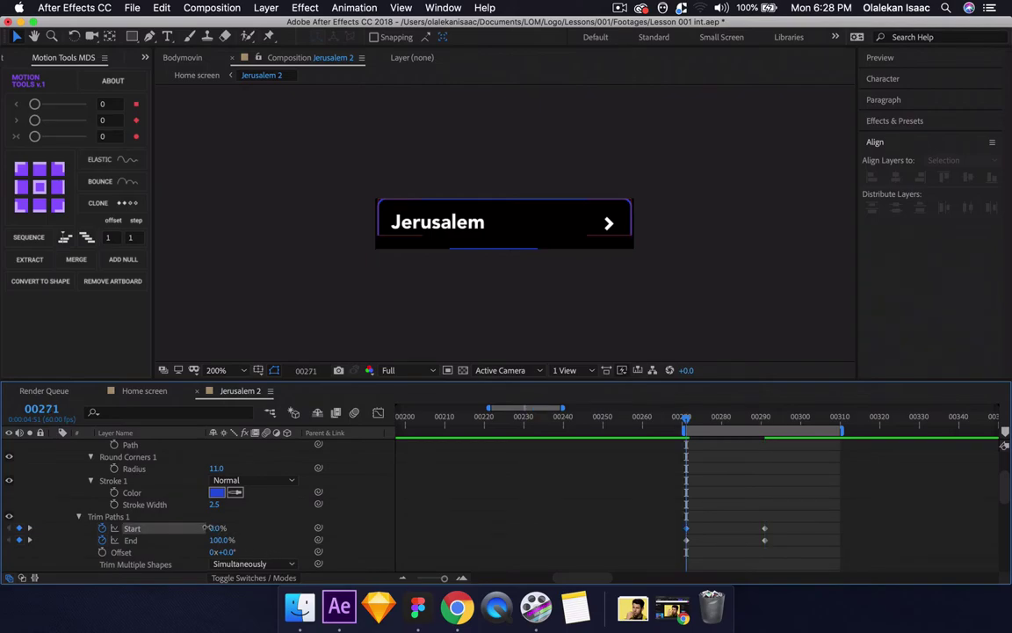
mouse_move(174, 529)
mouse_down()
mouse_move(254, 538)
mouse_move(216, 540)
mouse_up()
click(242, 533)
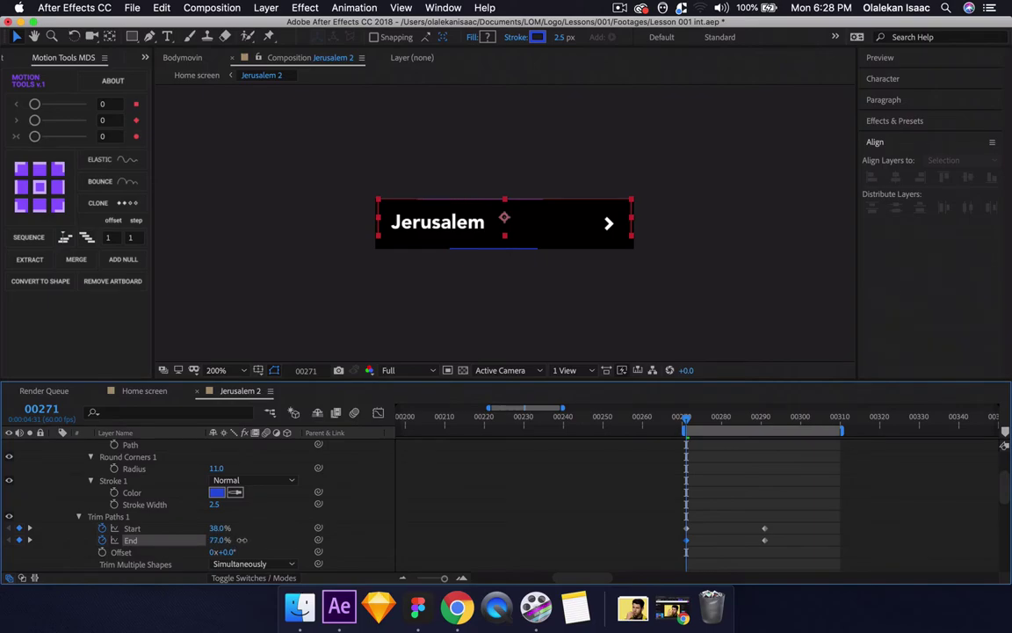
drag(219, 528, 234, 528)
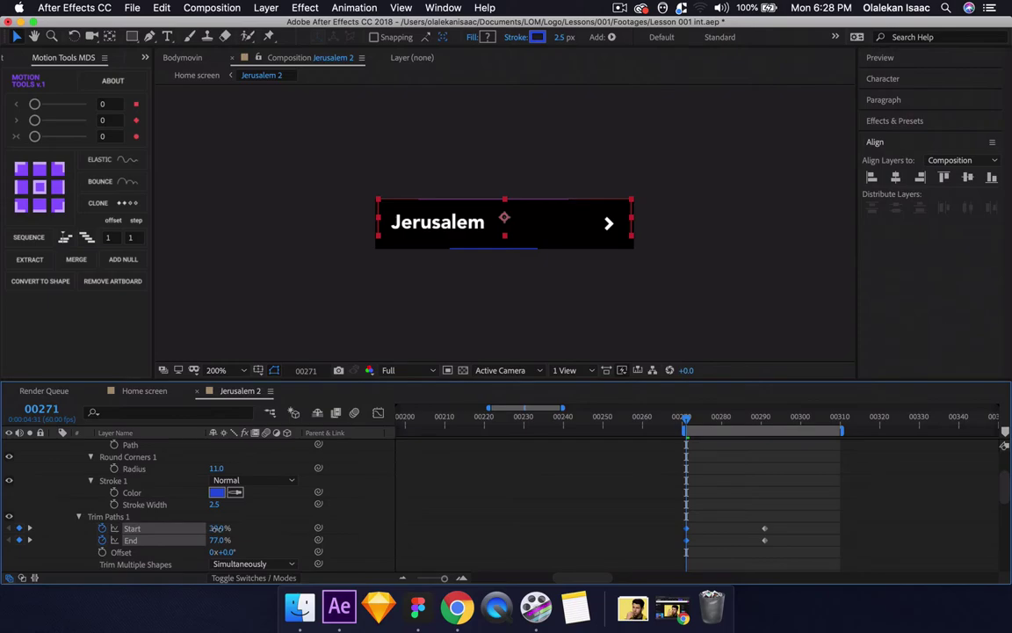
- Preview the border animation, then apply Easy Ease to the Top layer's Trim Paths Start and End keyframes
click(285, 519)
key(space)
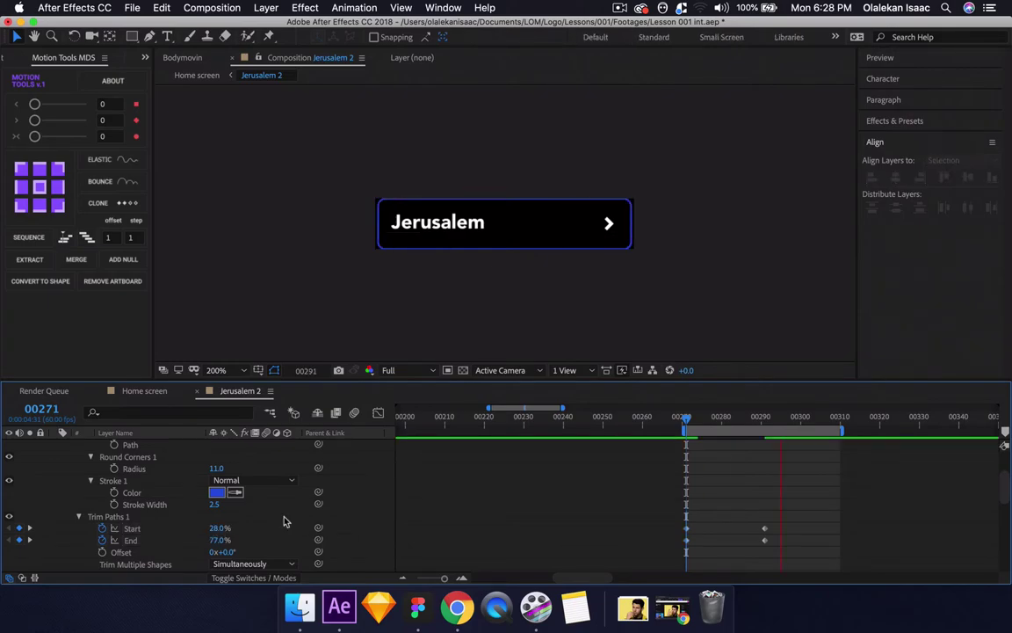
key(grave)
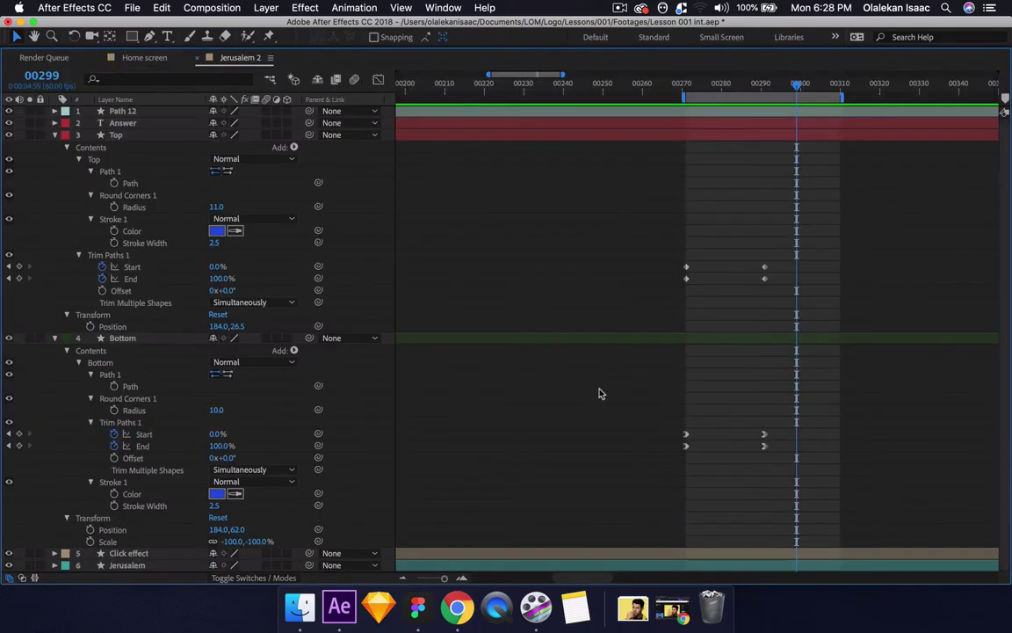
drag(654, 244, 793, 291)
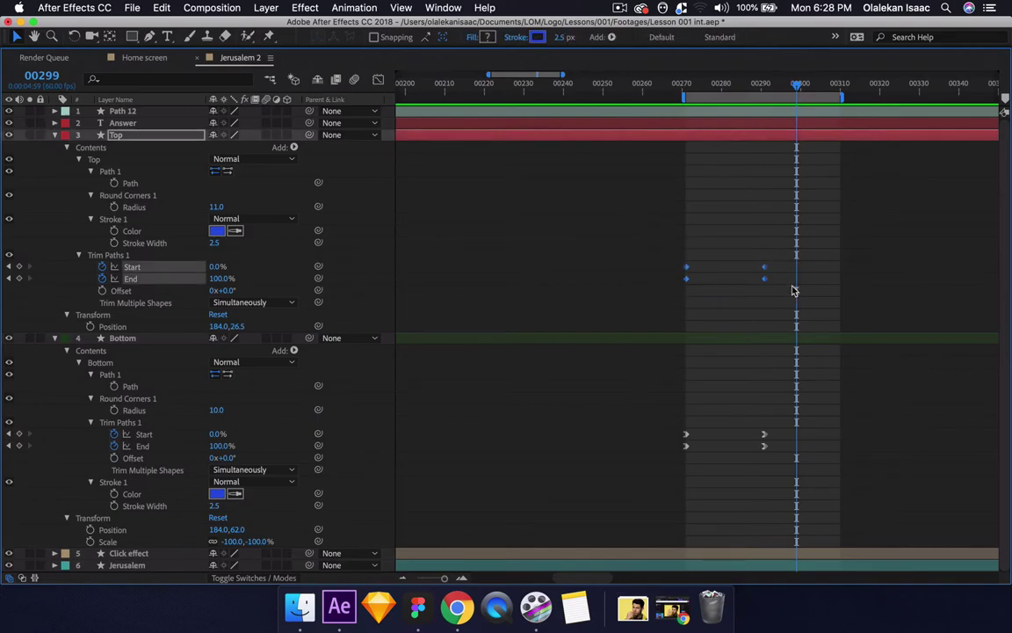
key(grave)
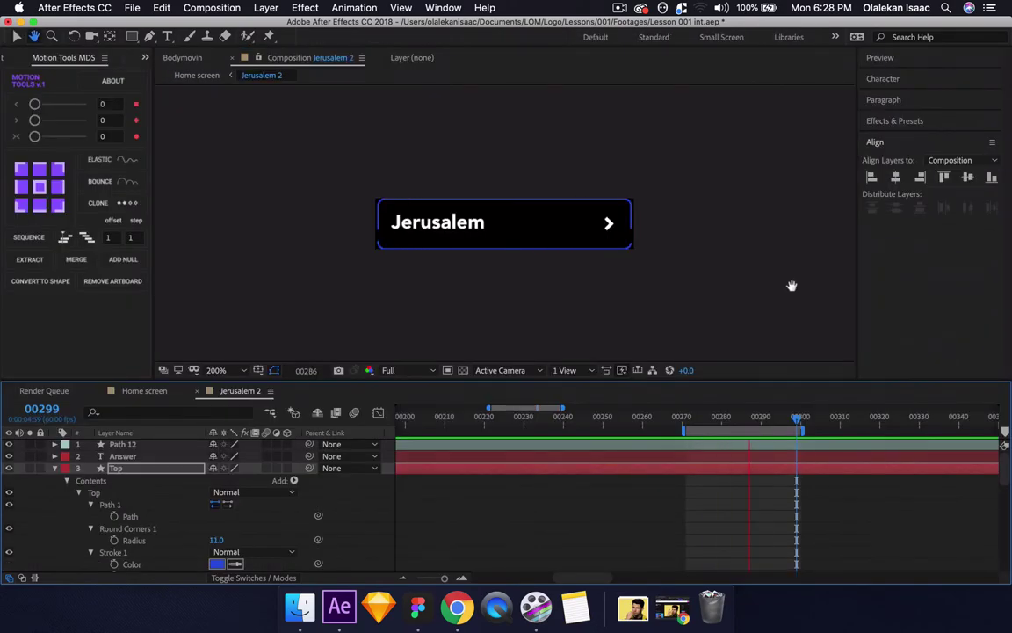
- Set the Jerusalem 2 work area to run from about frame 275 to frame 324
click(892, 426)
key(b)
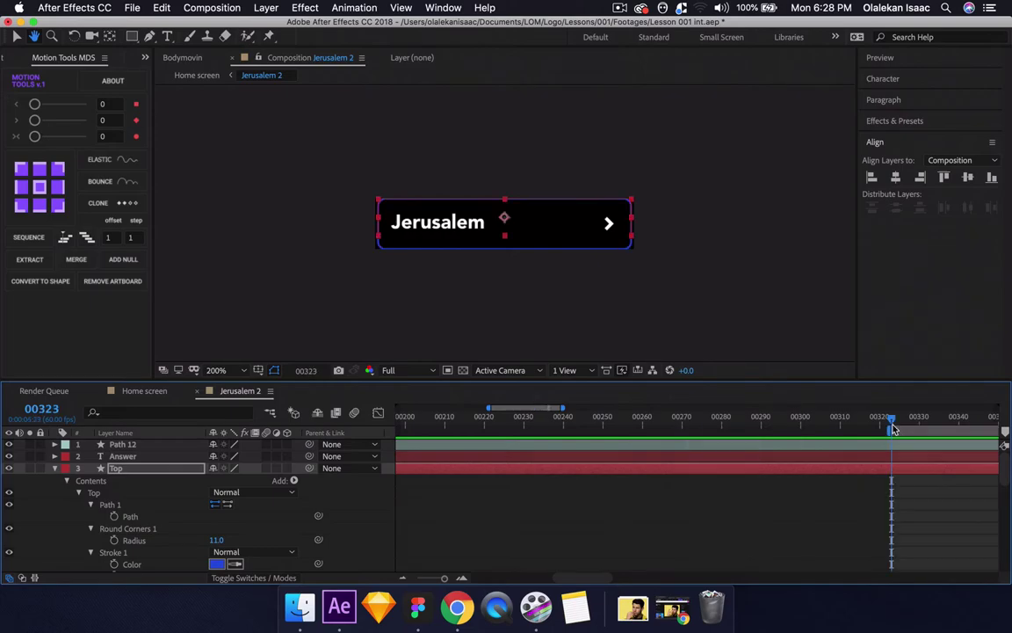
click(686, 426)
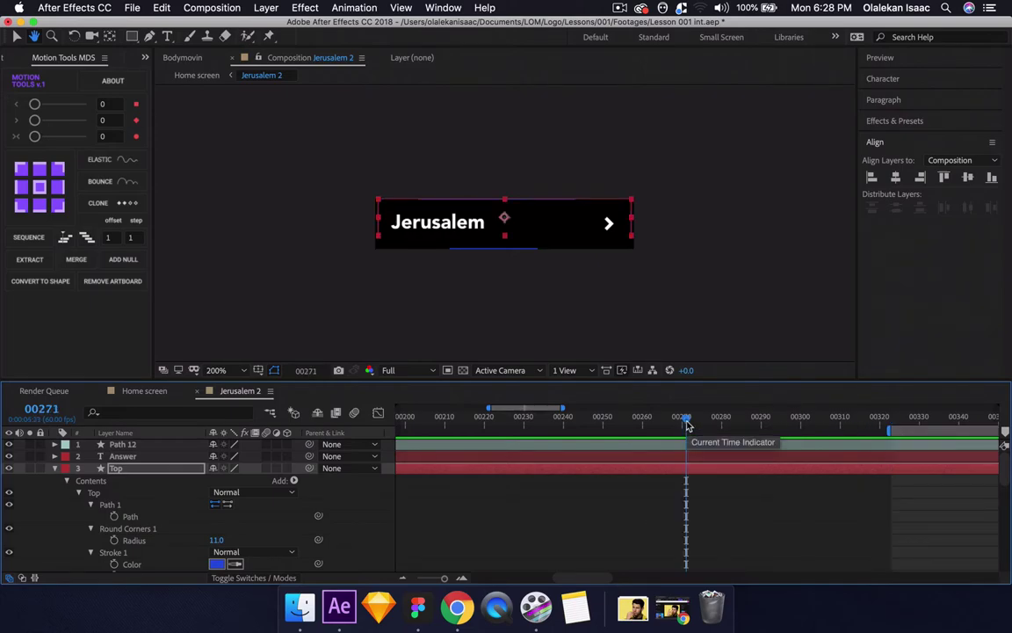
key(n)
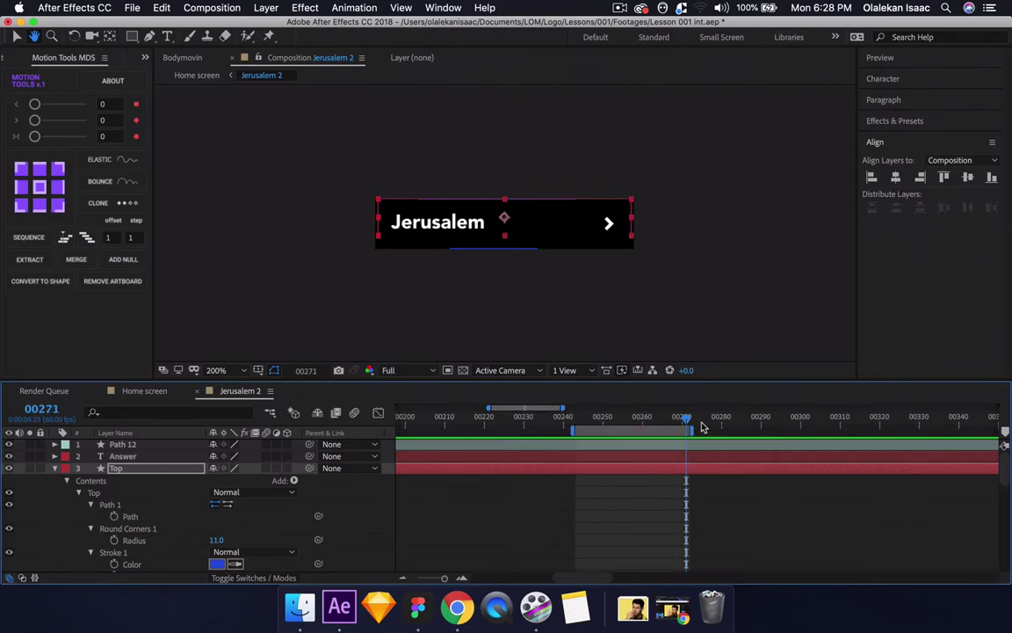
click(700, 425)
key(b)
click(895, 425)
key(n)
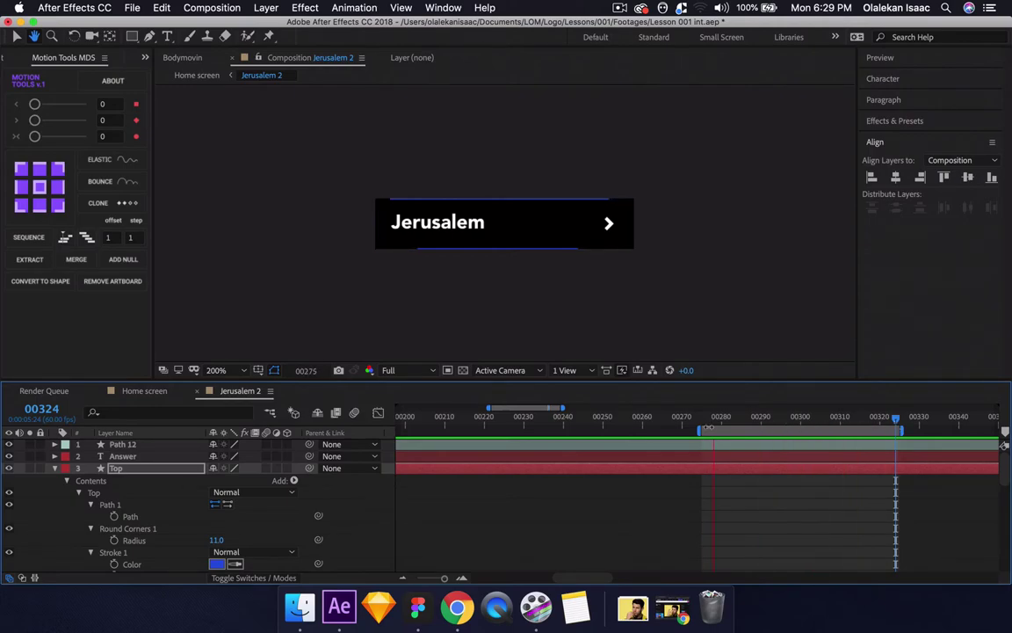
- Shift the Top and Bottom layers' Trim Paths keyframes in Jerusalem 2 earlier to start near frame 256 and preview the Home screen composition
click(138, 391)
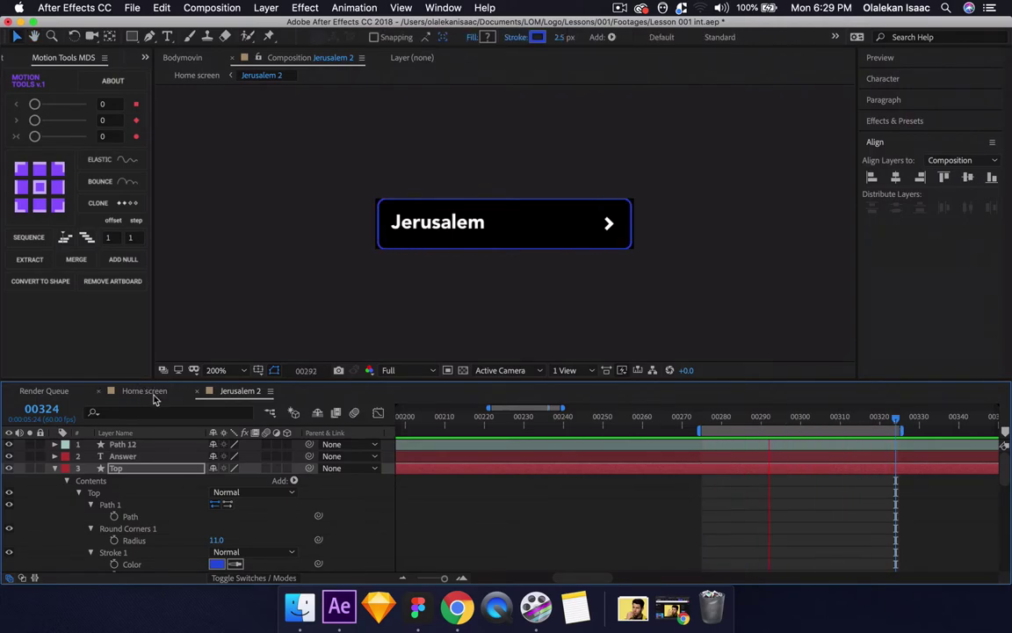
click(575, 420)
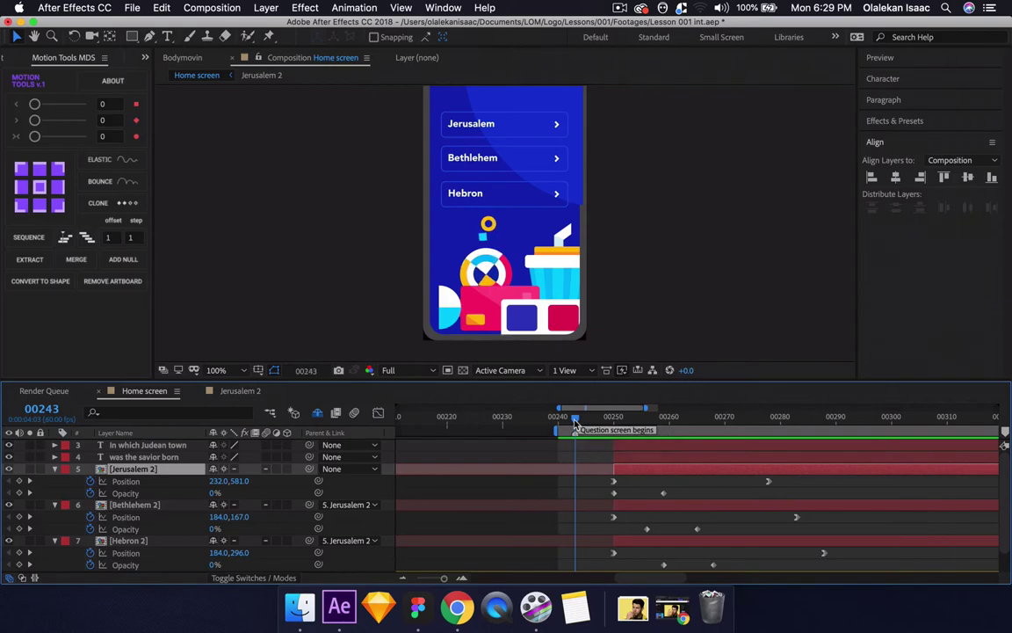
drag(575, 426, 647, 439)
click(240, 390)
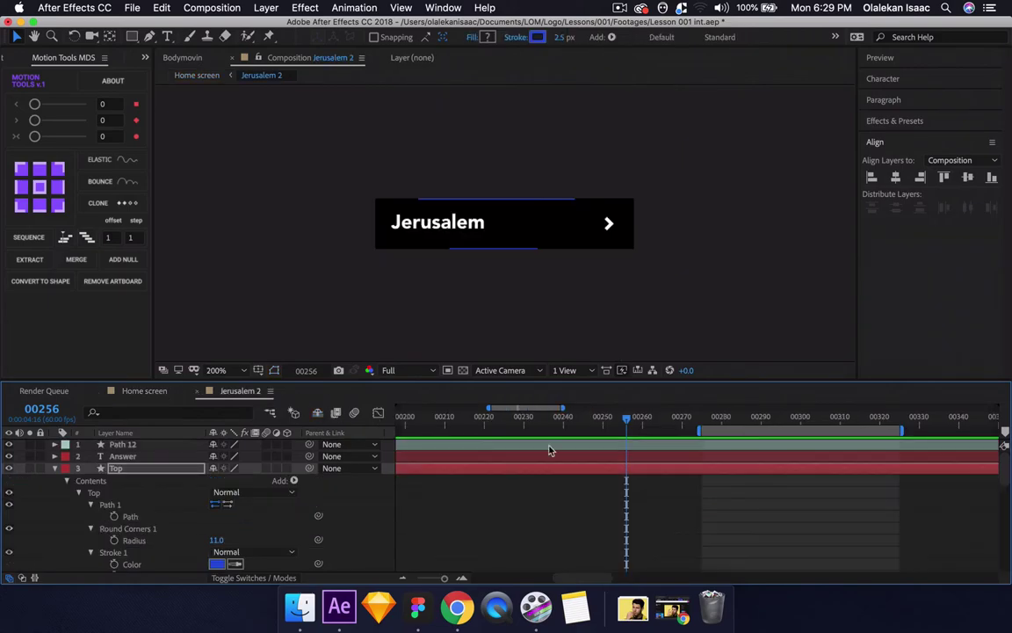
key(Tab)
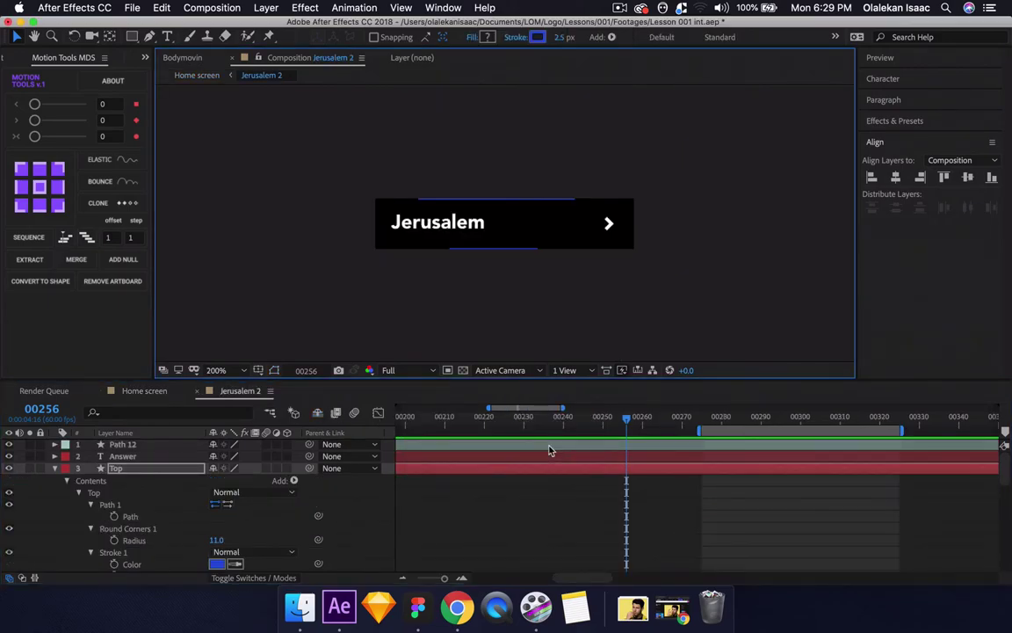
key(grave)
drag(606, 219, 698, 448)
key(grave)
click(142, 390)
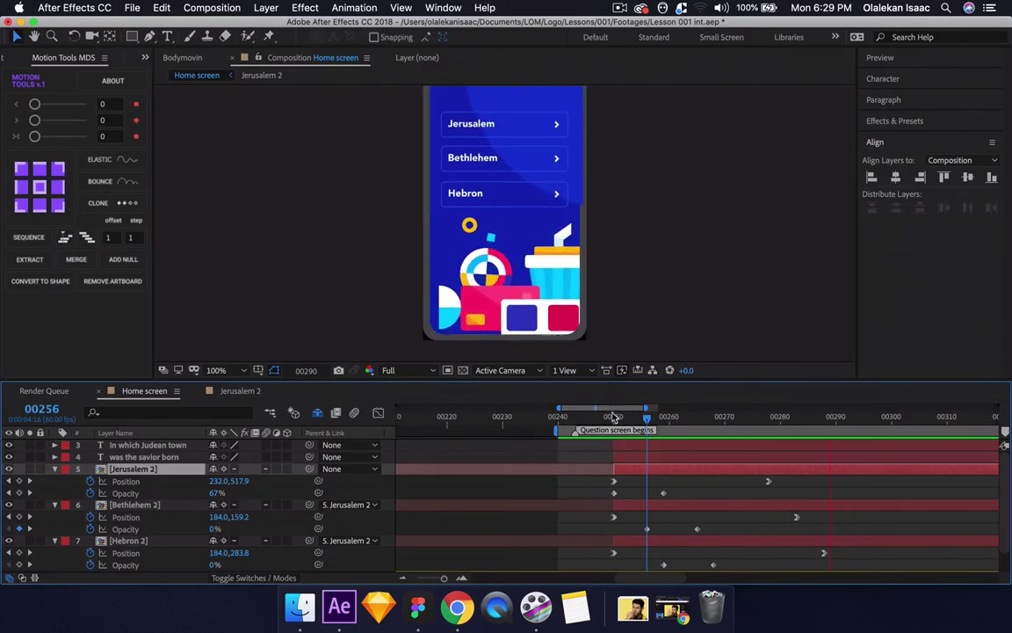
- Move the Top and Bottom Trim Paths keyframes in Jerusalem 2 to start at frame 250 and replay Home screen
click(614, 417)
mouse_move(614, 417)
mouse_down()
mouse_move(631, 418)
mouse_move(602, 420)
mouse_up()
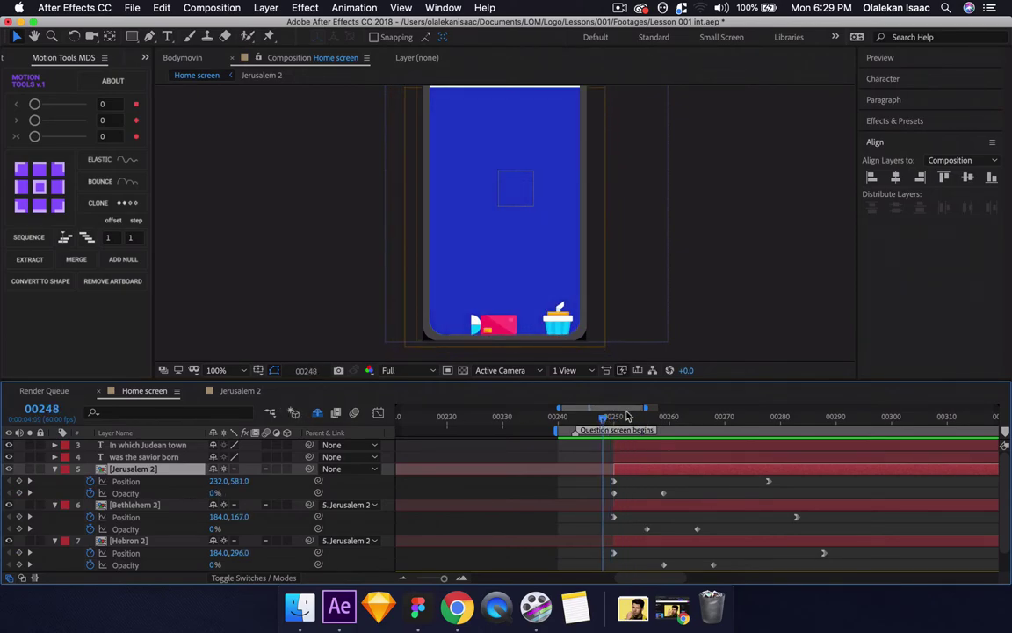
click(614, 417)
click(240, 390)
key(grave)
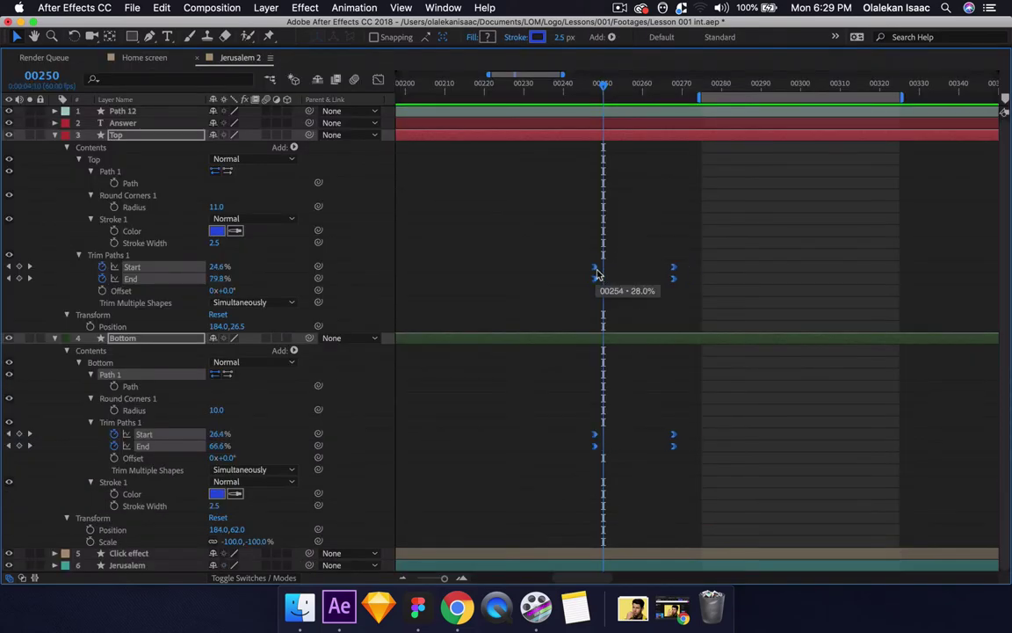
key(grave)
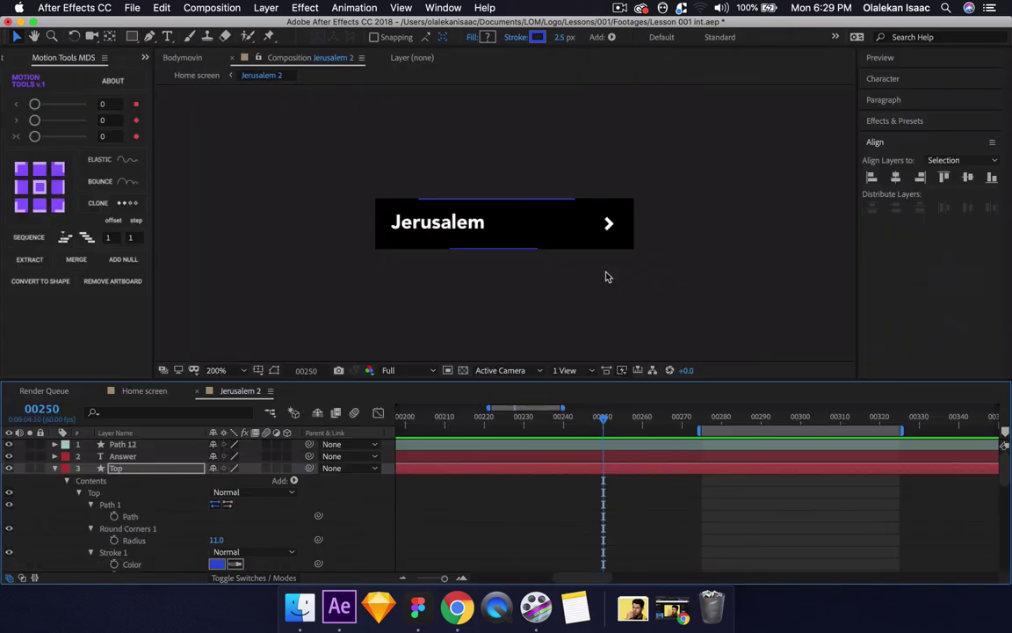
click(146, 391)
key(space)
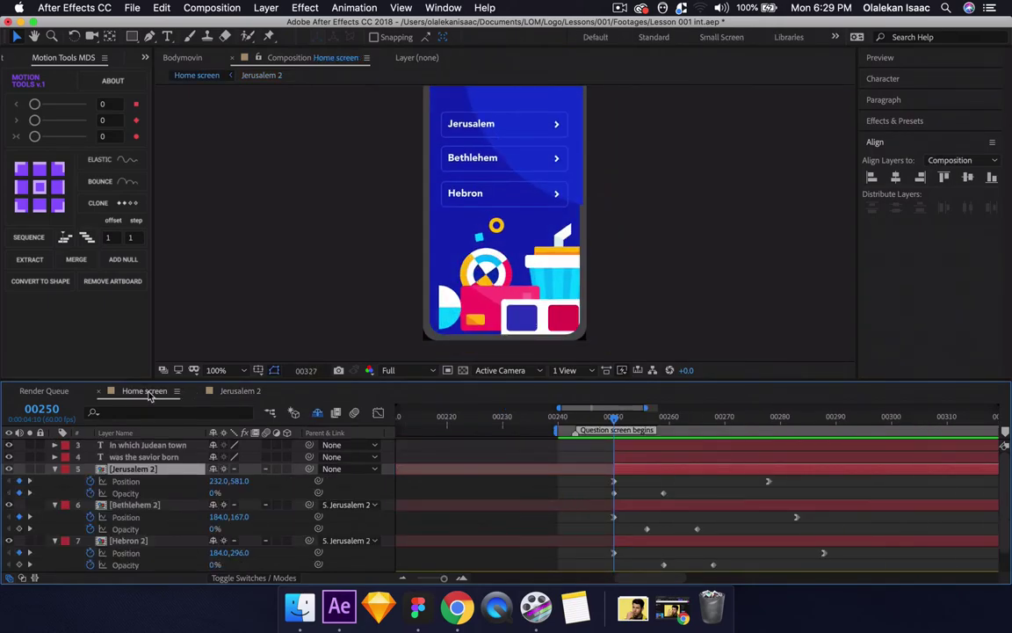
- Move the ending Trim Paths keyframes of Top and Bottom in Jerusalem 2 to about frame 277 and preview the whole Home screen
click(240, 390)
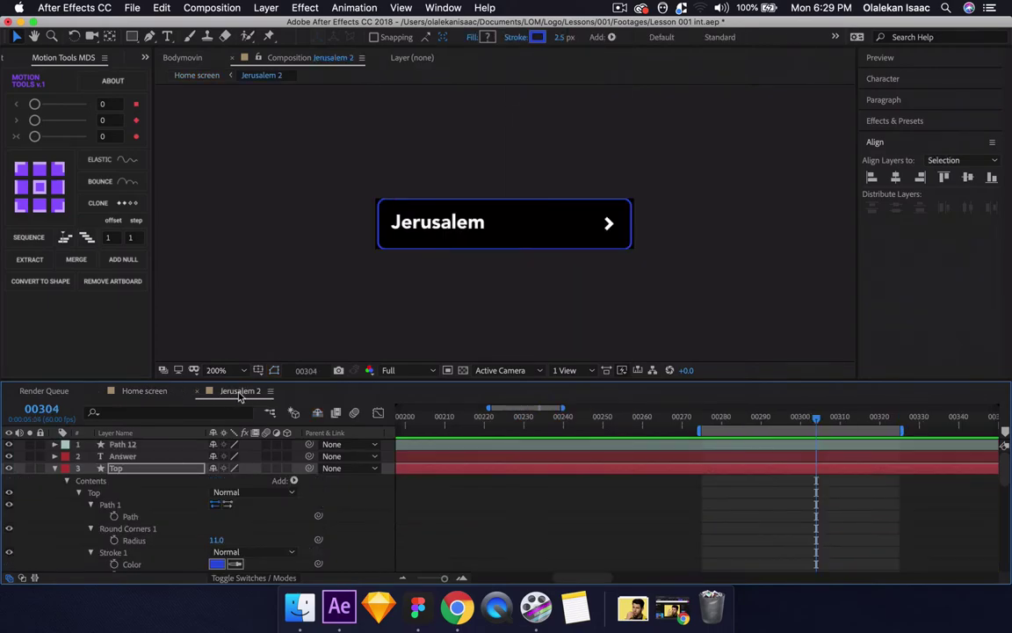
key(grave)
drag(668, 253, 713, 455)
key(grave)
click(161, 389)
key(space)
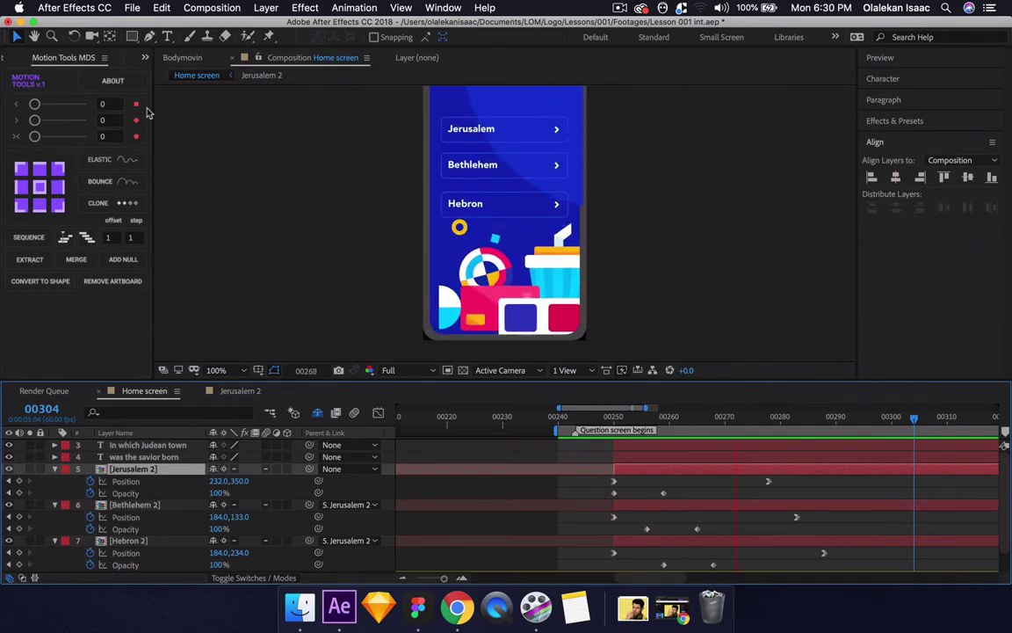
key(comma)
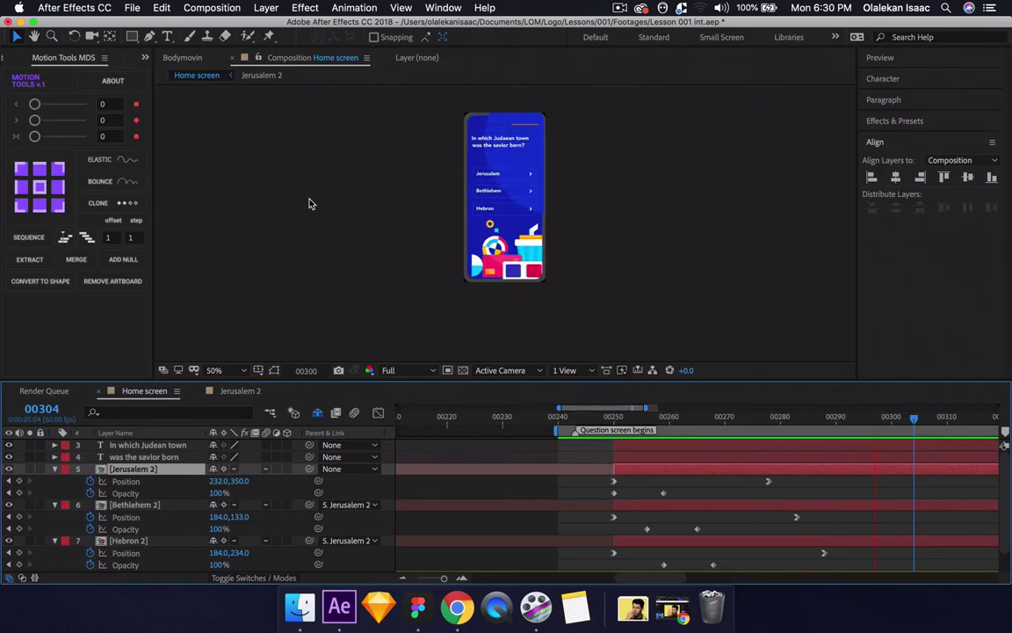
key(period)
key(comma)
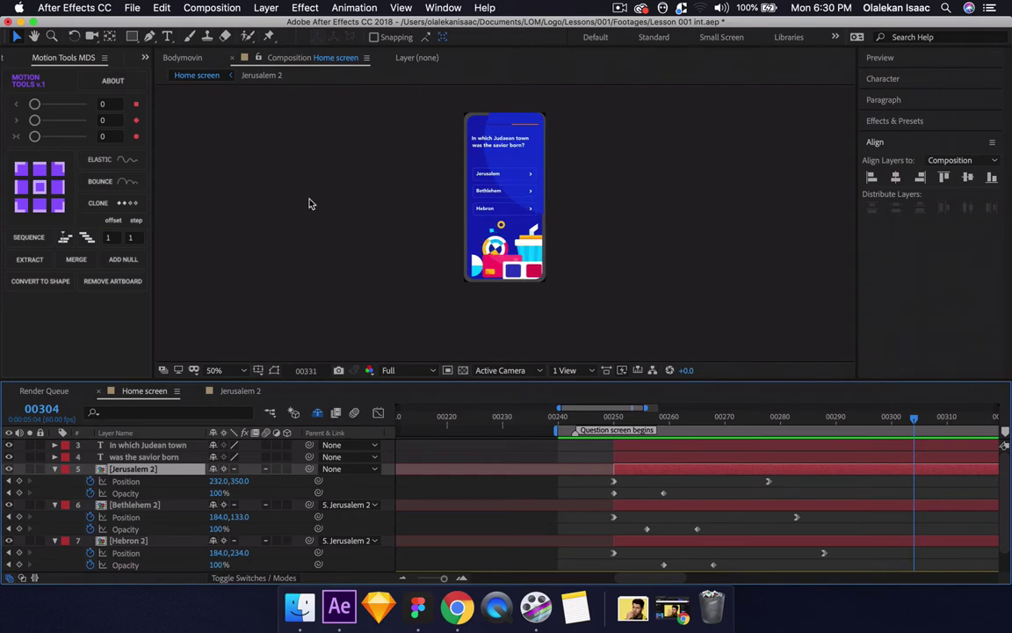
key(period)
key(comma)
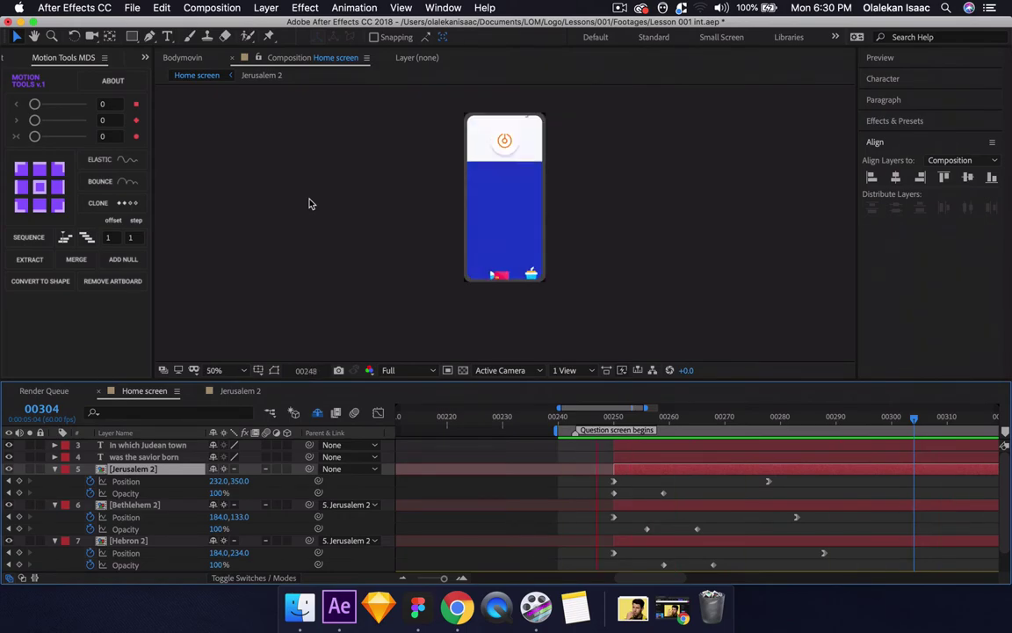
key(space)
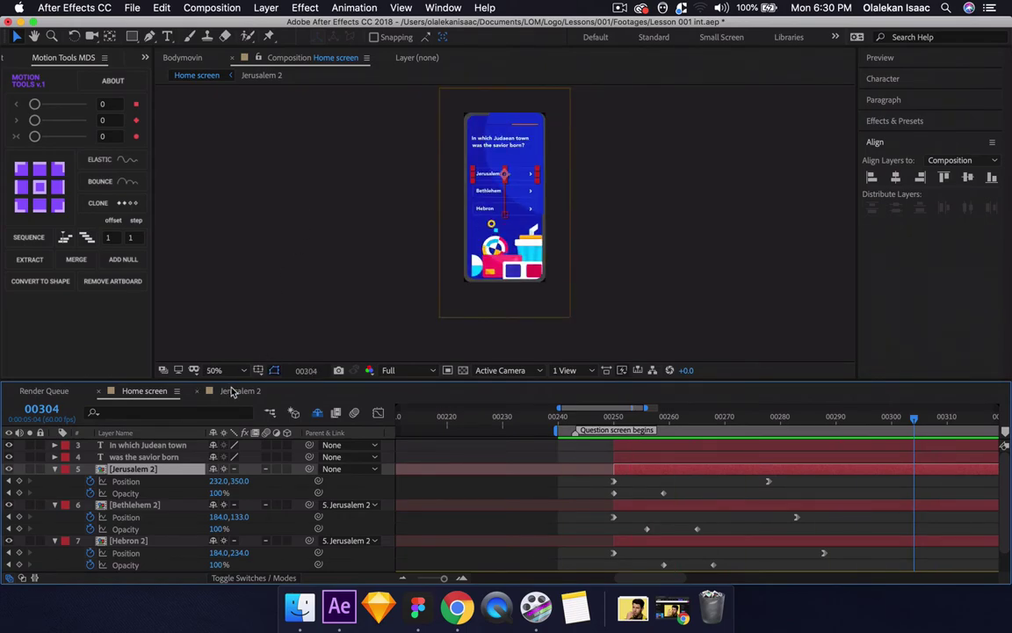
- Show only the keyframed properties in Jerusalem 2 and start its work area at frame 250
click(236, 391)
key(u)
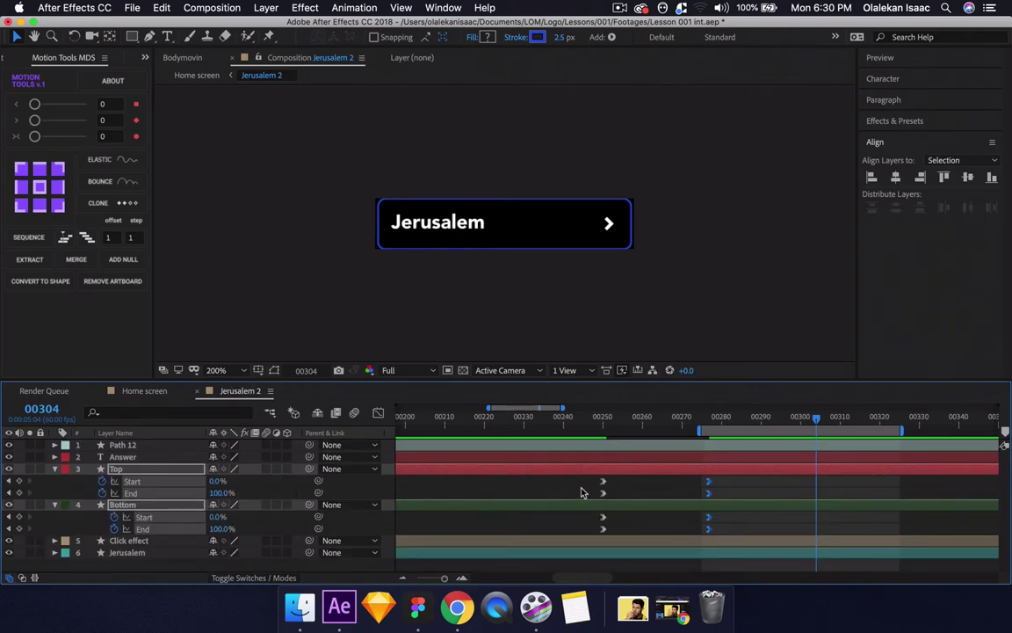
click(604, 423)
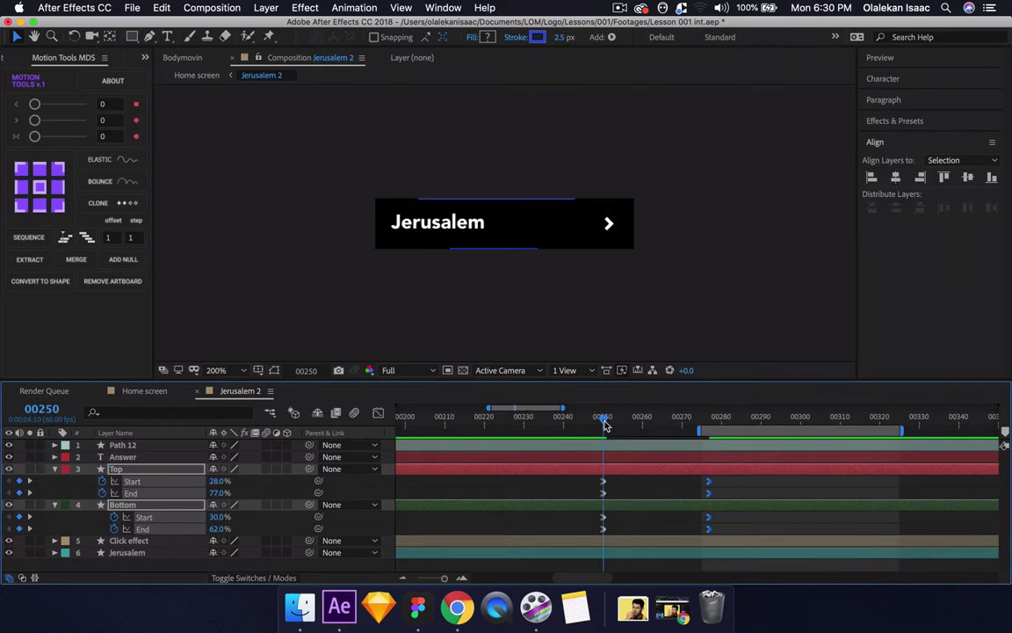
key(b)
- Expand the Top layer in Jerusalem 2 and copy its Trim Paths 1 animation
drag(571, 485, 714, 493)
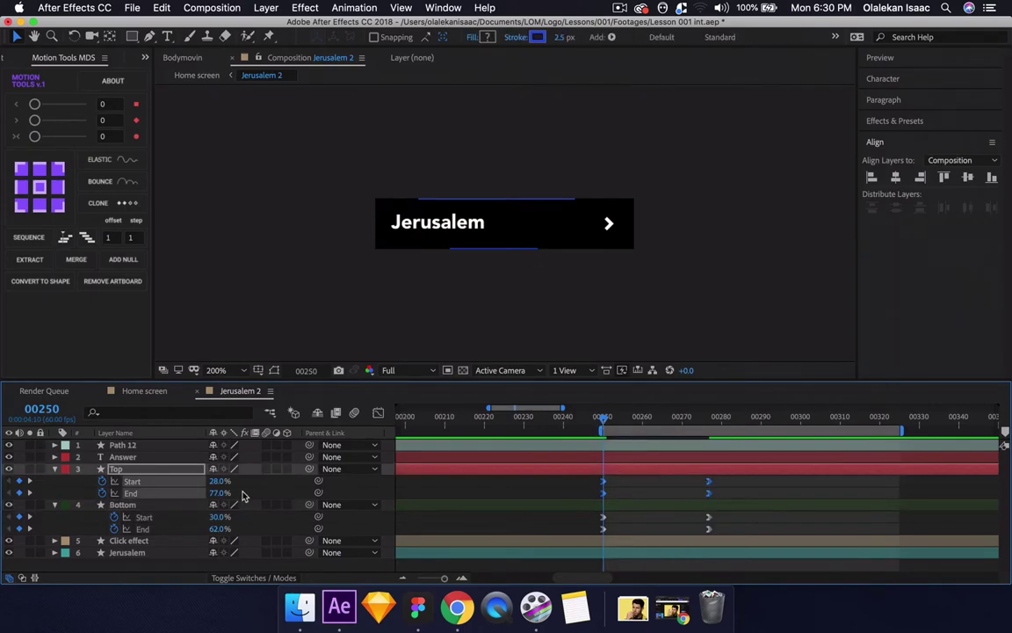
key(u)
key(u)
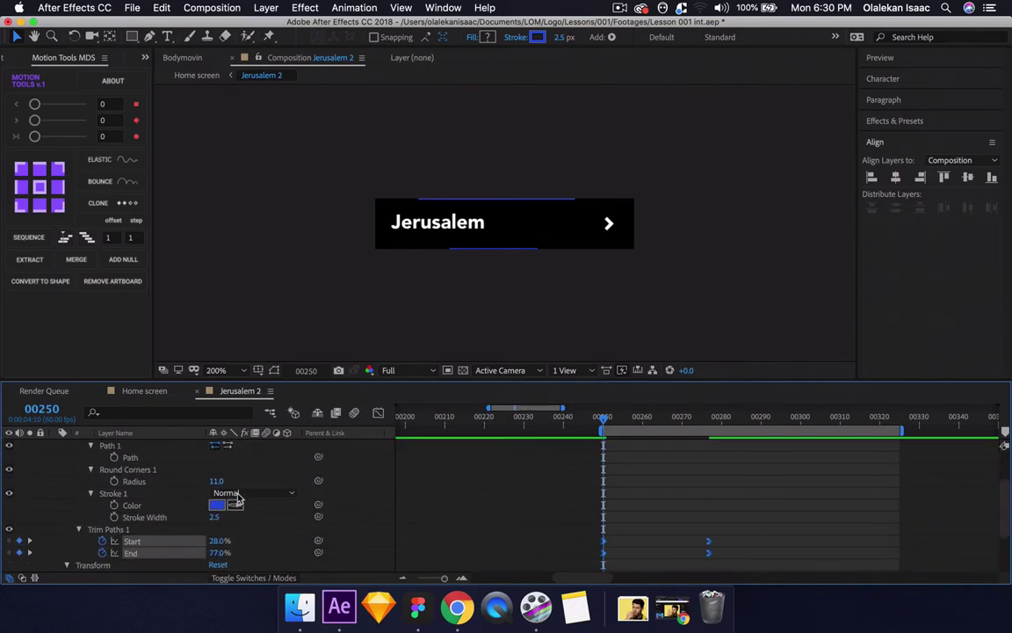
click(172, 531)
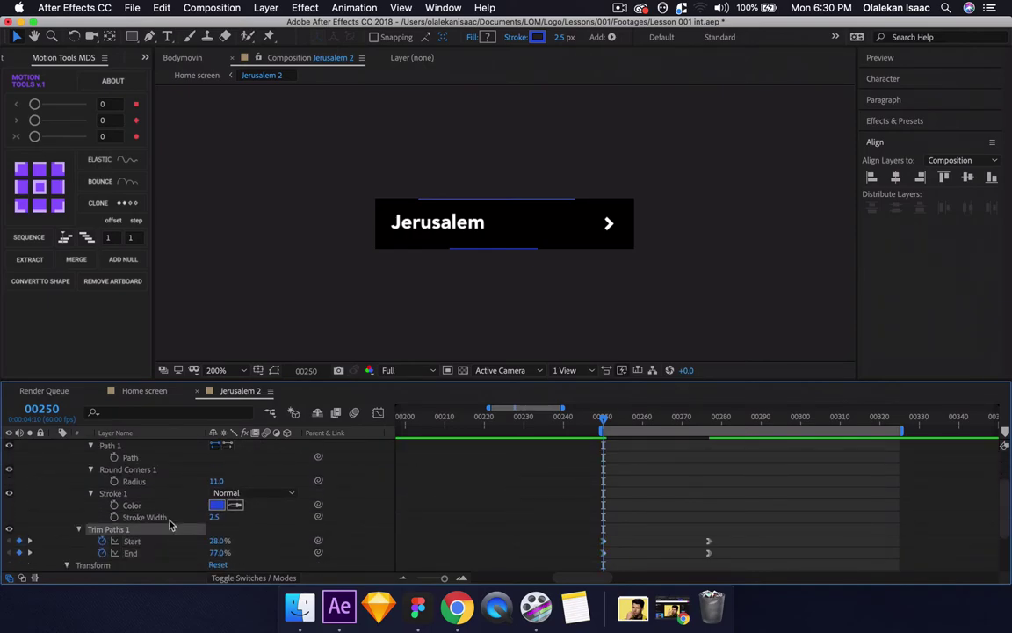
- Paste the copied trim path onto the Top layer of the Bethlehem 2 composition at frame 250 and reveal its keyframes
click(144, 391)
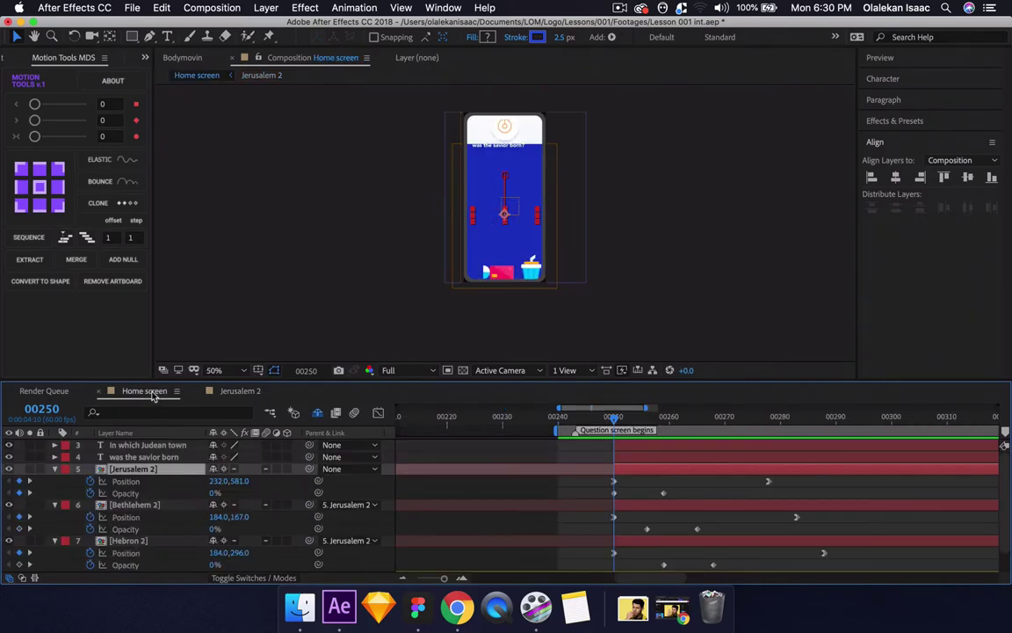
double_click(129, 506)
click(134, 529)
click(132, 471)
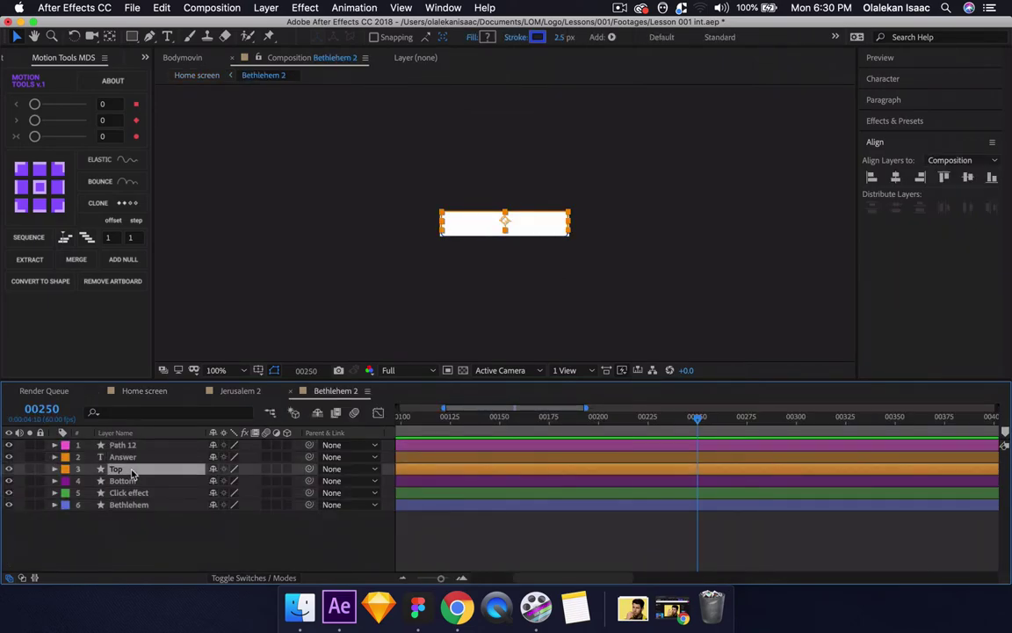
click(238, 392)
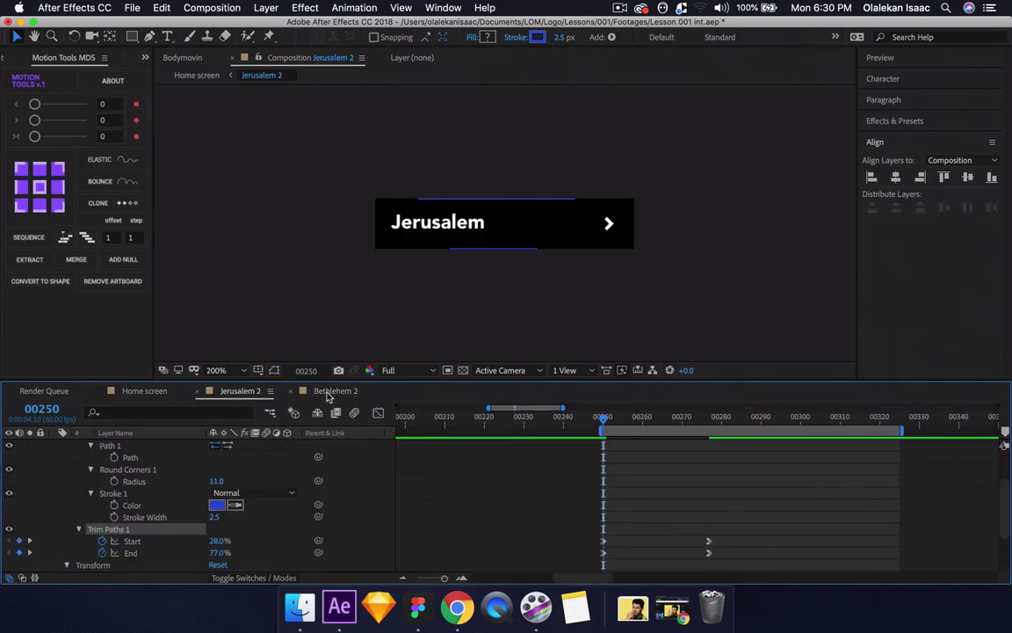
click(648, 420)
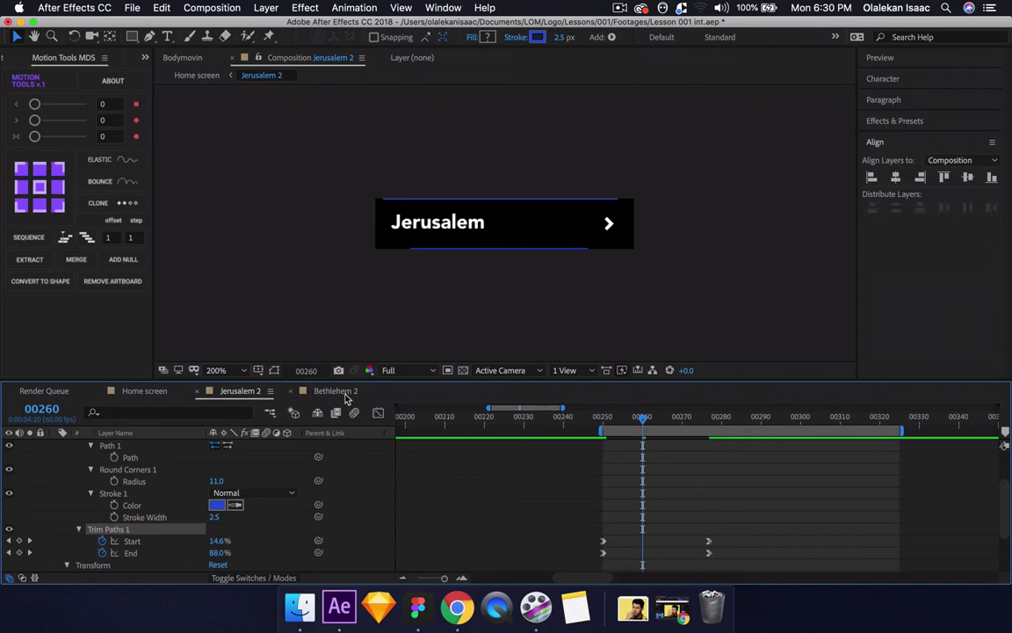
click(335, 390)
key(Return)
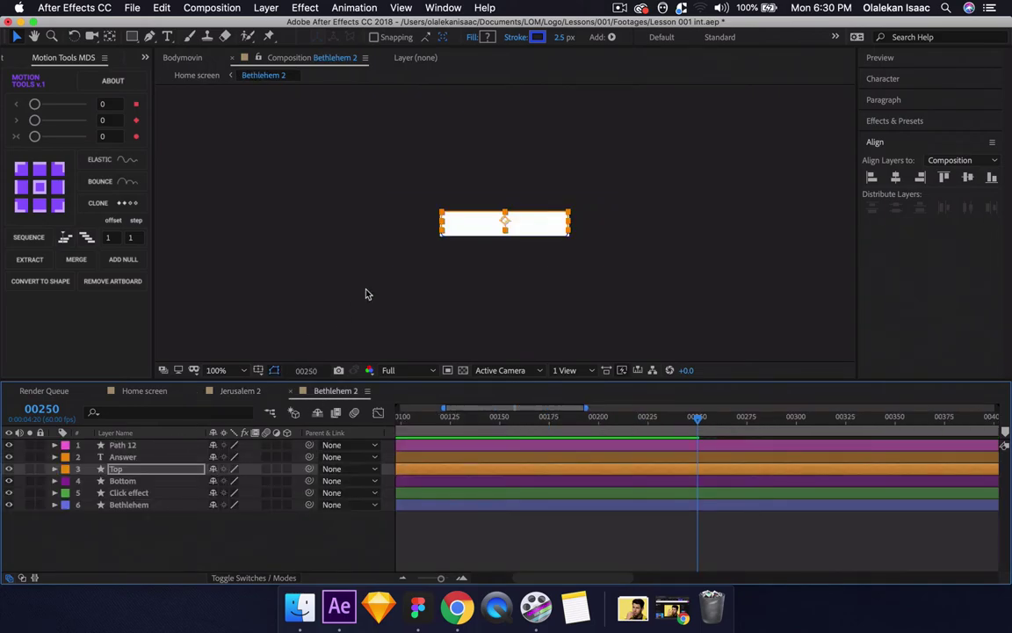
key(u)
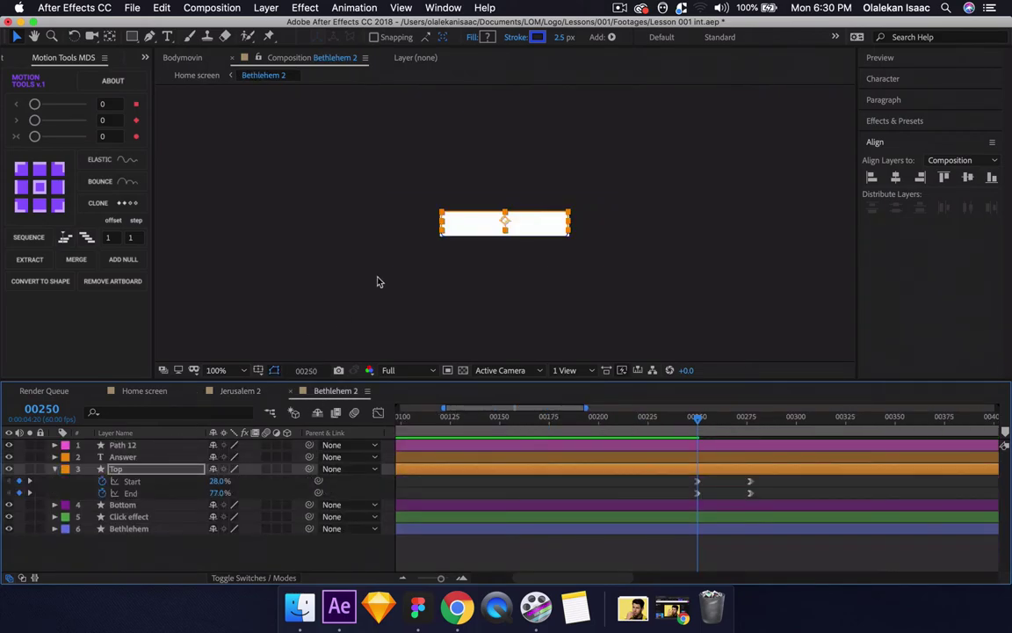
- Change the Bethlehem 2 composition's background color to near-black and preview the Top border animation
key(super+k)
click(398, 389)
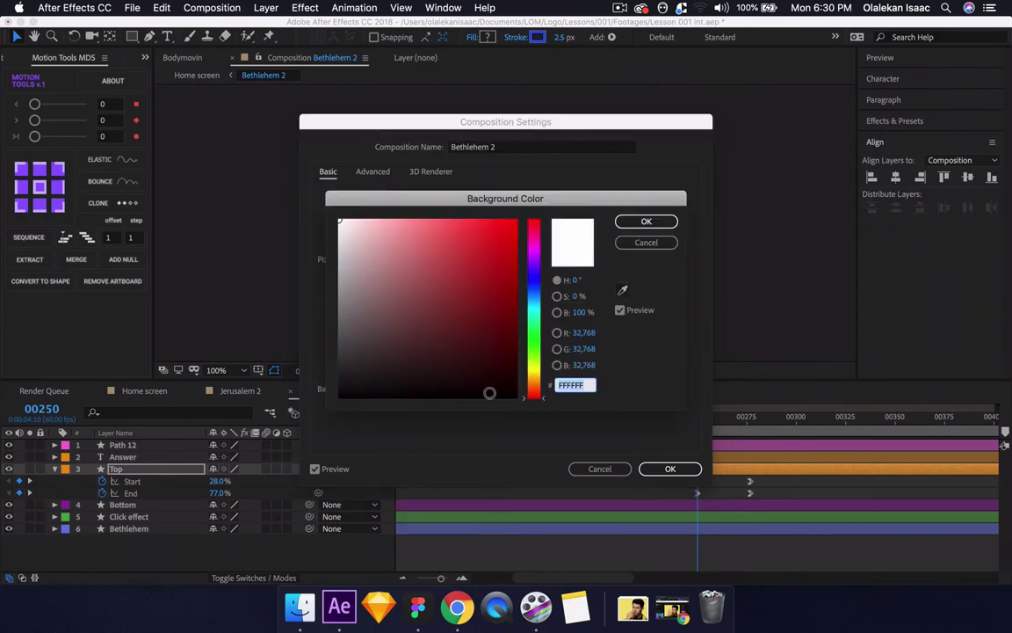
click(489, 393)
click(644, 221)
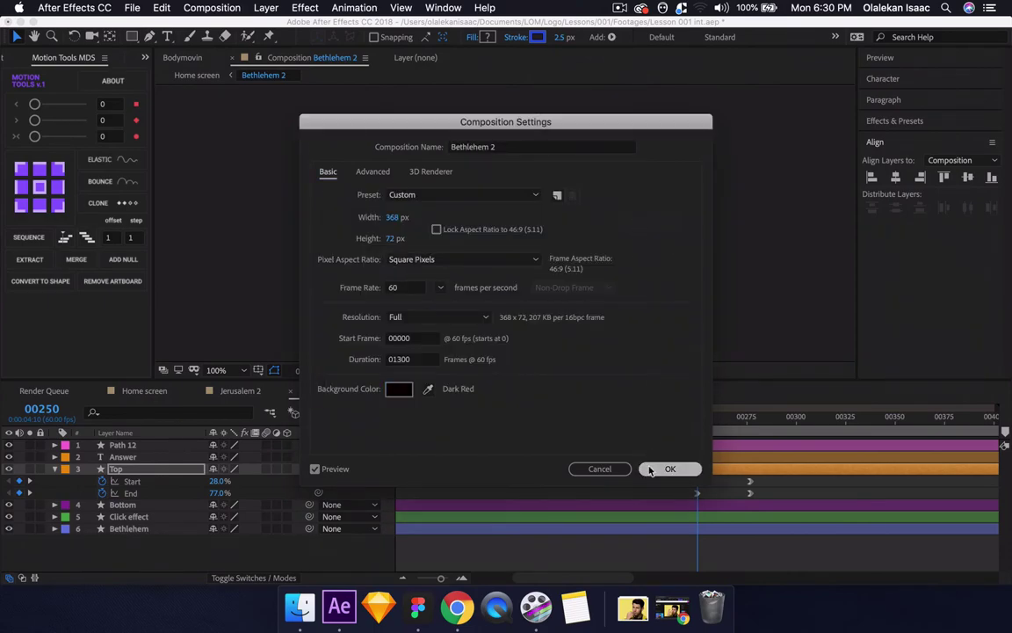
click(669, 468)
key(space)
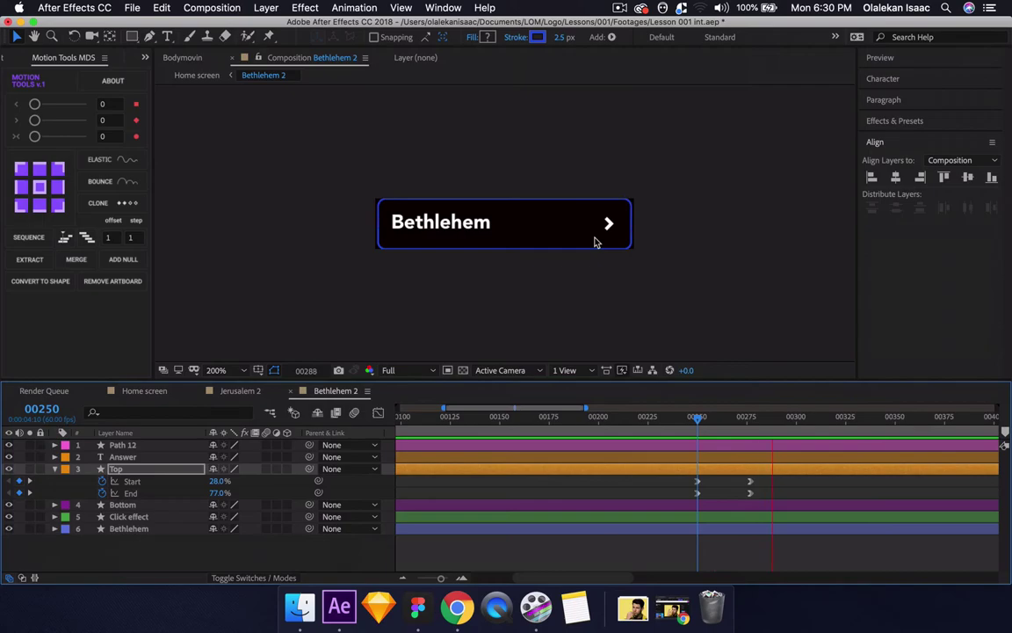
key(space)
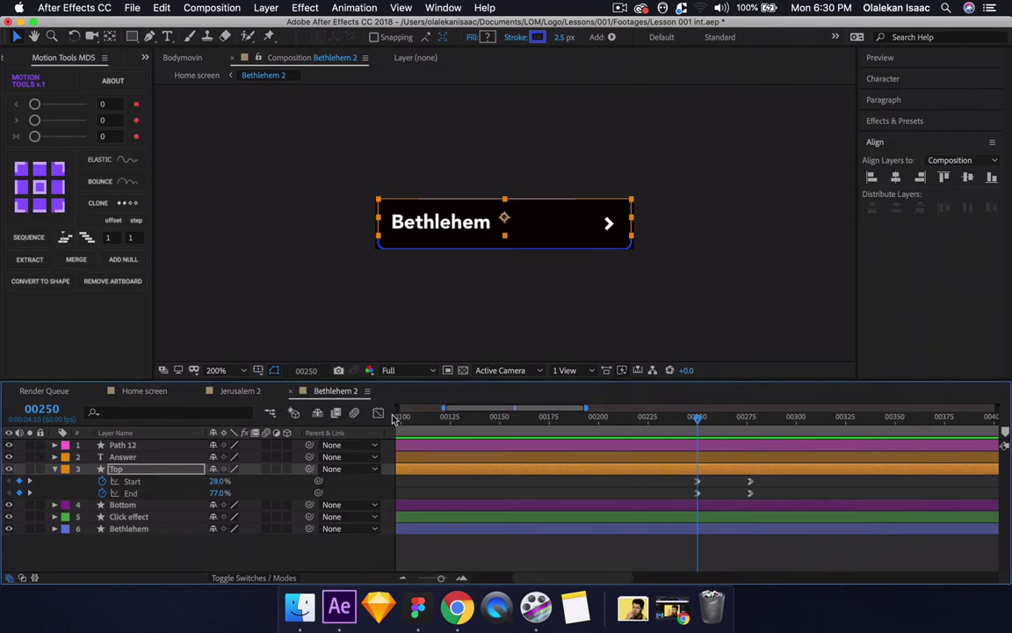
- Copy the Bottom layer's Start and End trim keyframes at frame 250 in the Jerusalem 2 composition
click(248, 394)
scroll(367, 503, up, 4)
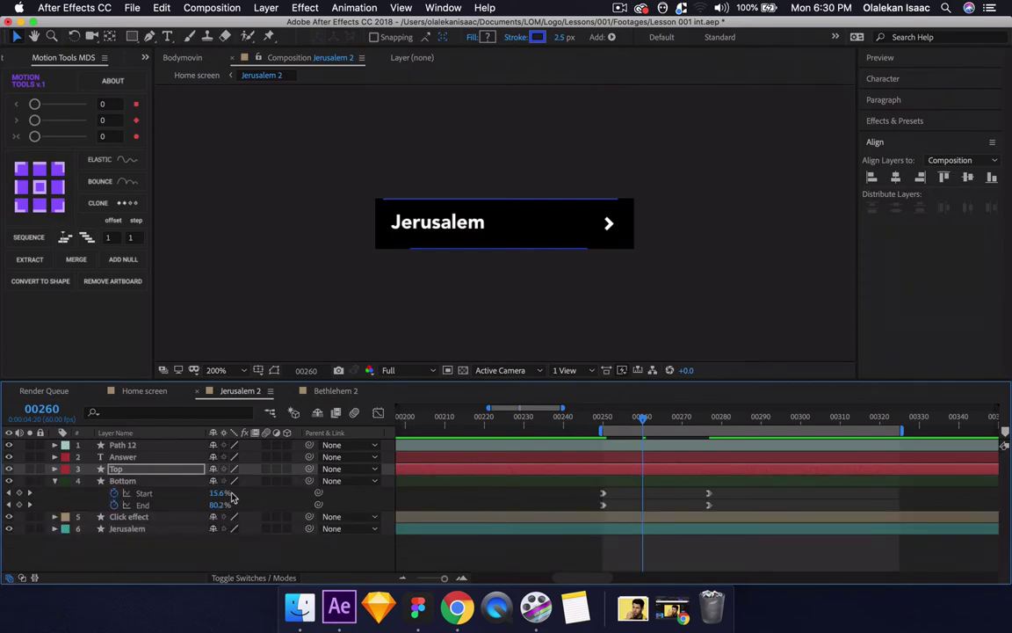
click(177, 480)
key(j)
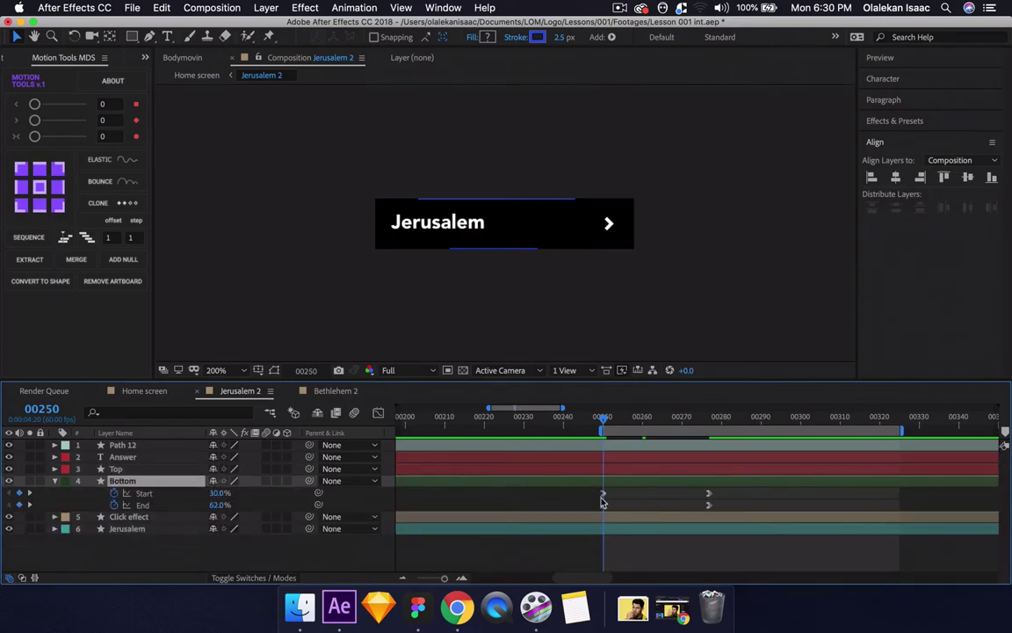
drag(602, 497, 769, 508)
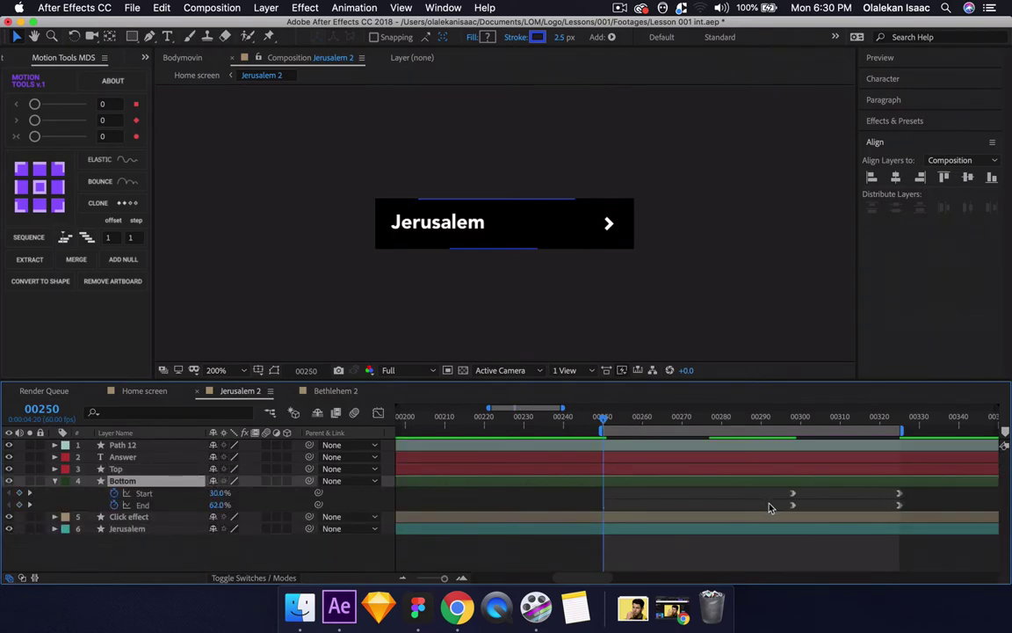
key(cmd+z)
drag(596, 487, 735, 510)
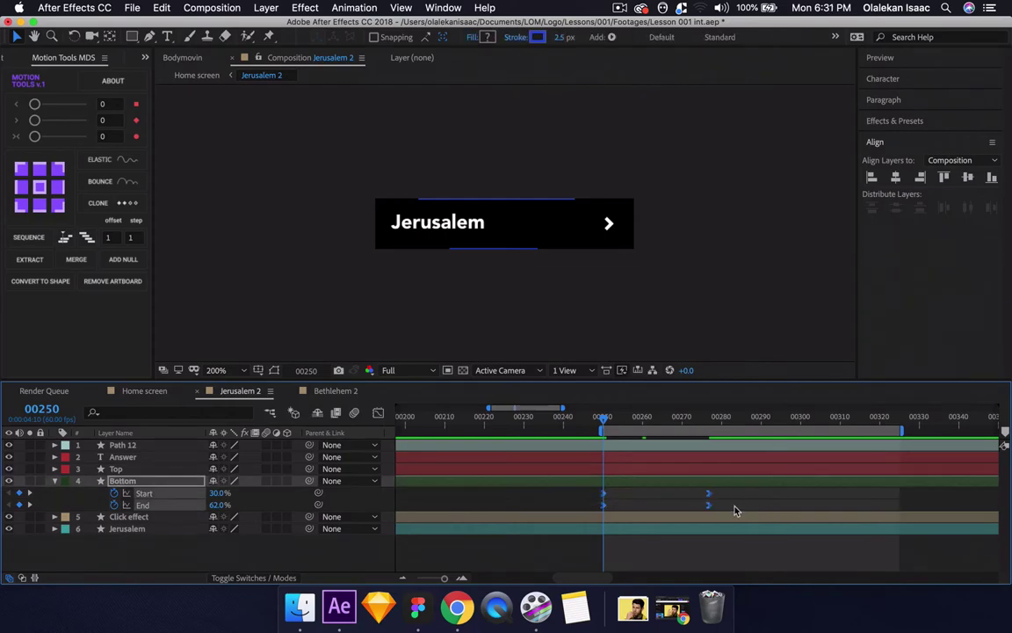
- Paste the copied trim animation onto the Bottom layer of Bethlehem 2 at frame 250, reveal its keyframes and preview it
click(334, 390)
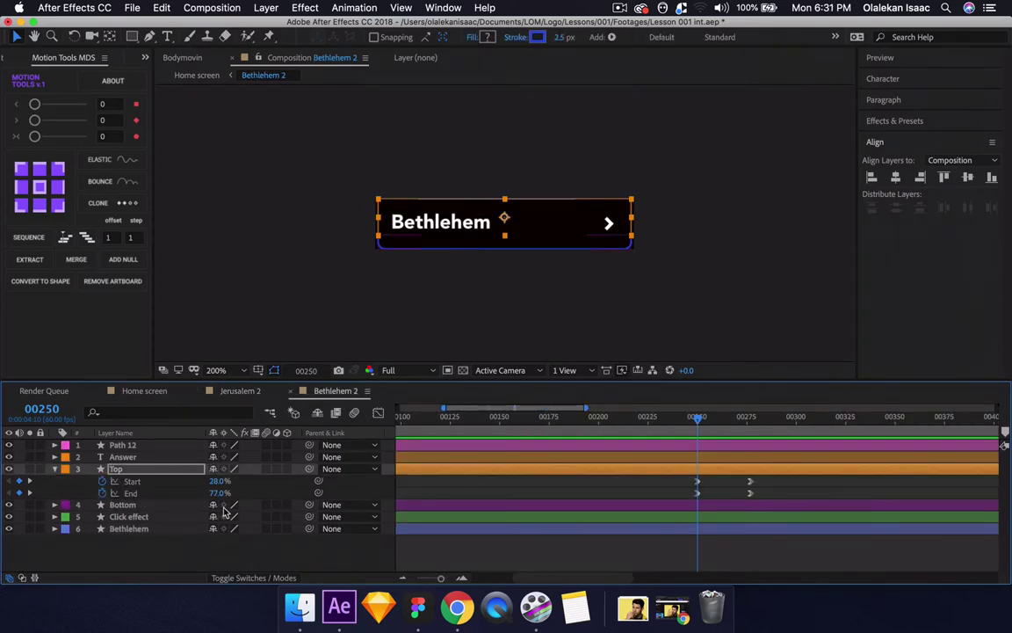
click(194, 507)
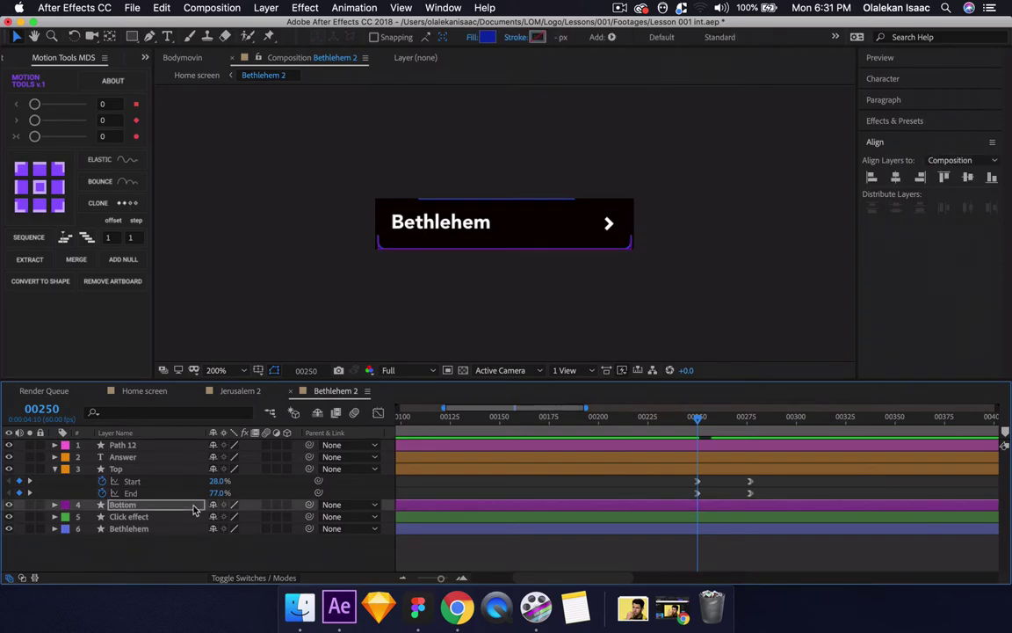
key(u)
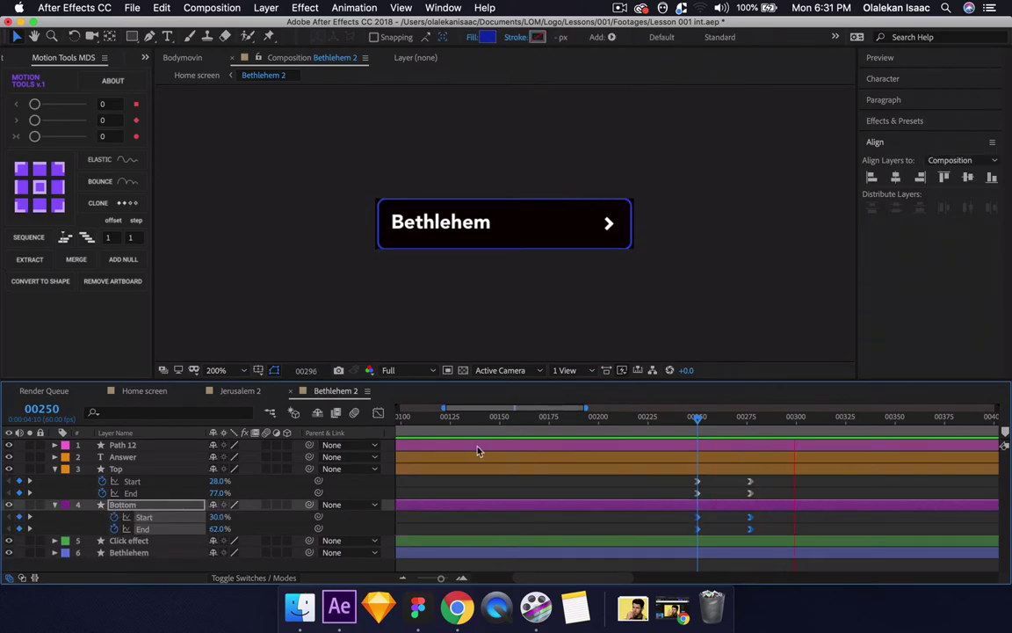
click(698, 420)
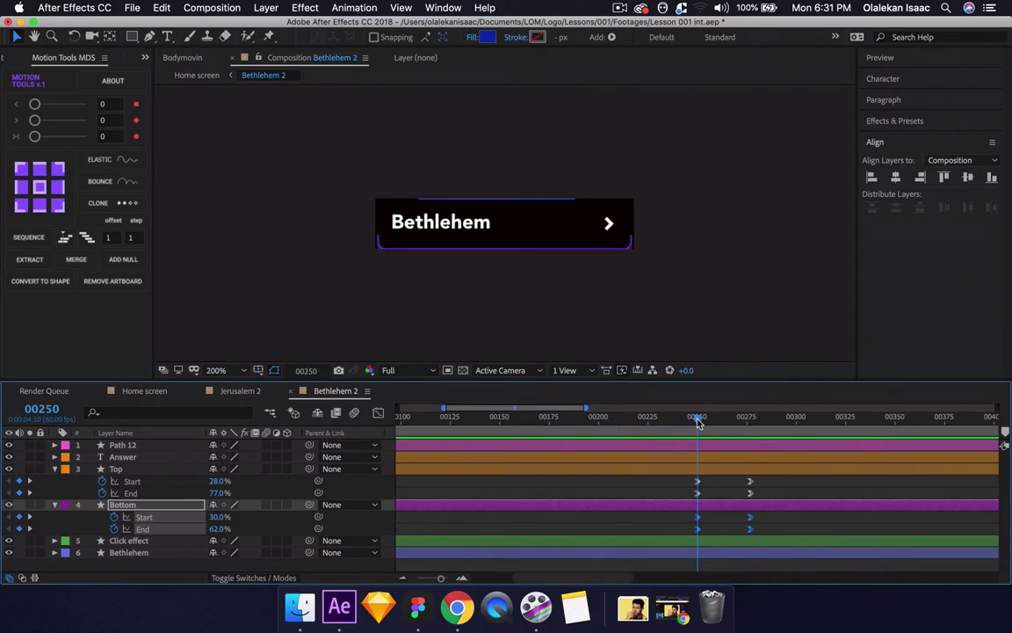
- Compare the Bottom trim animation in Jerusalem 2 and Bethlehem 2, test its Start value, undo that and preview Bethlehem 2
click(257, 390)
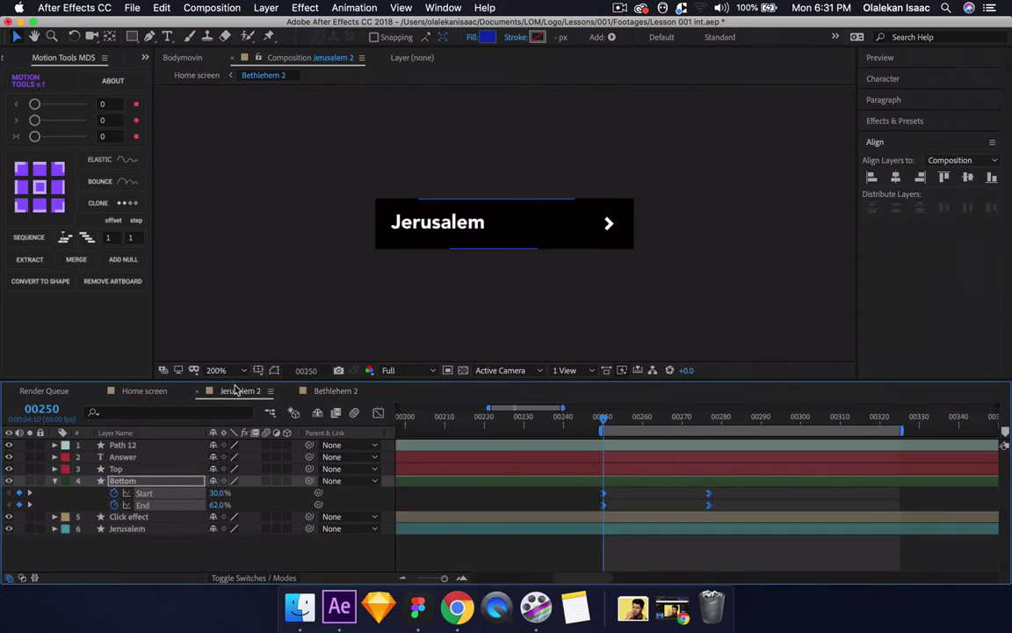
click(337, 390)
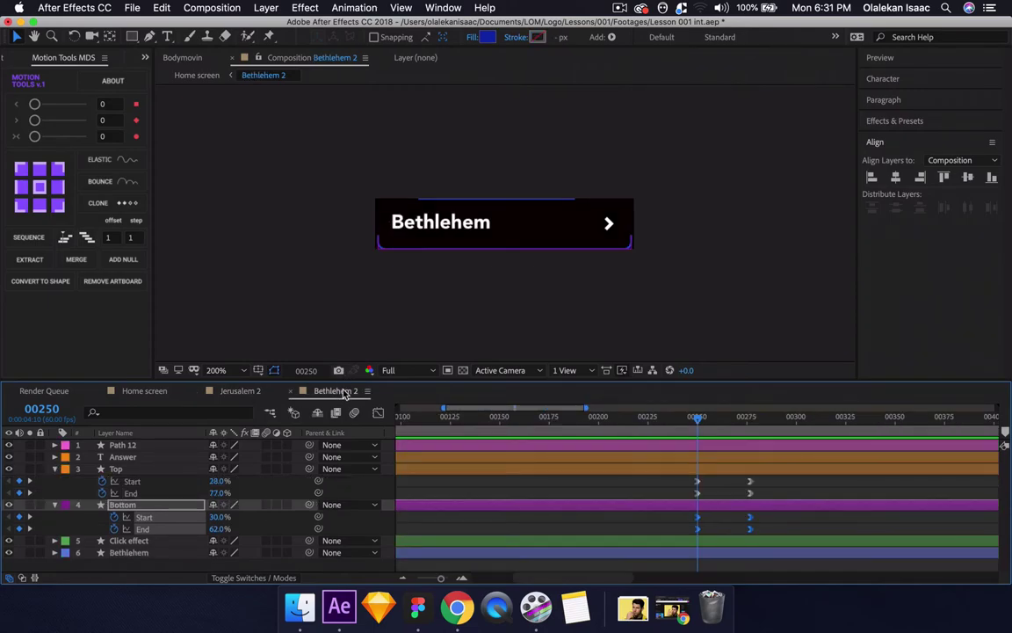
click(626, 540)
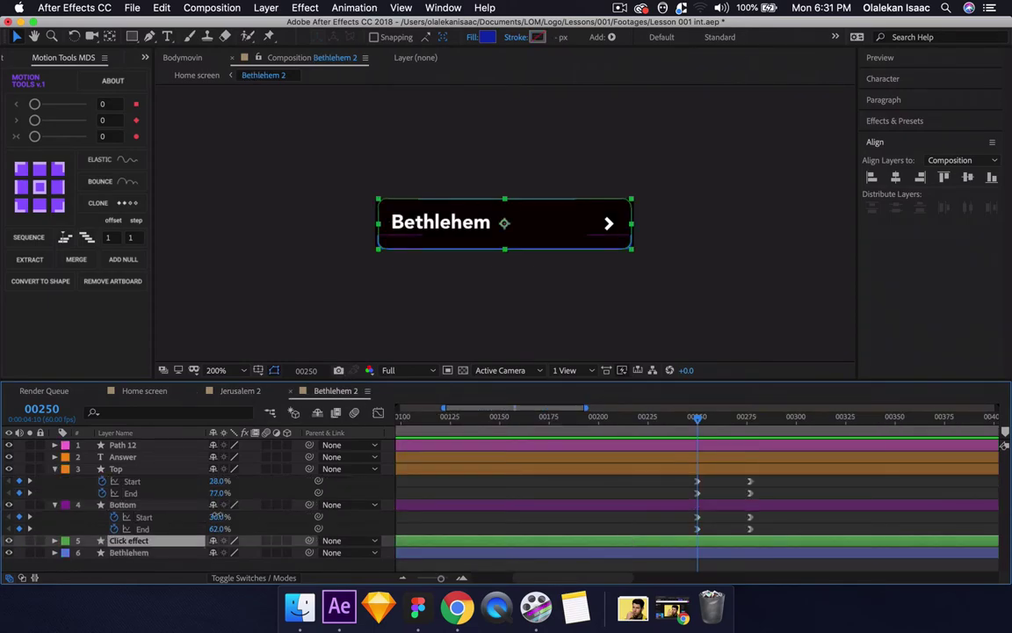
mouse_move(217, 516)
mouse_down()
mouse_move(260, 528)
mouse_move(198, 534)
mouse_move(245, 529)
mouse_up()
key(super+z)
click(247, 530)
key(space)
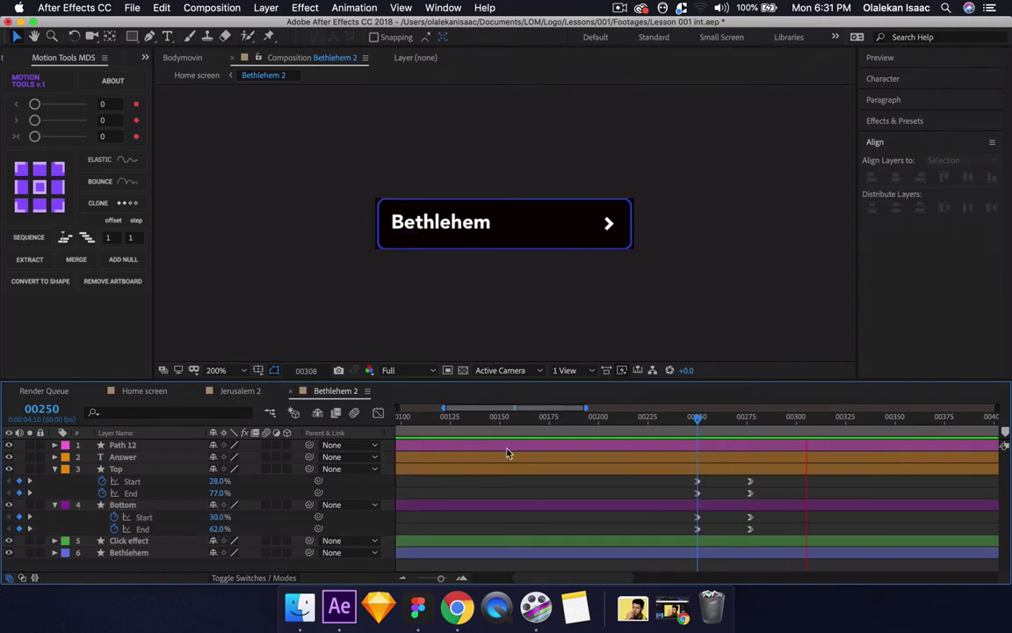
click(699, 420)
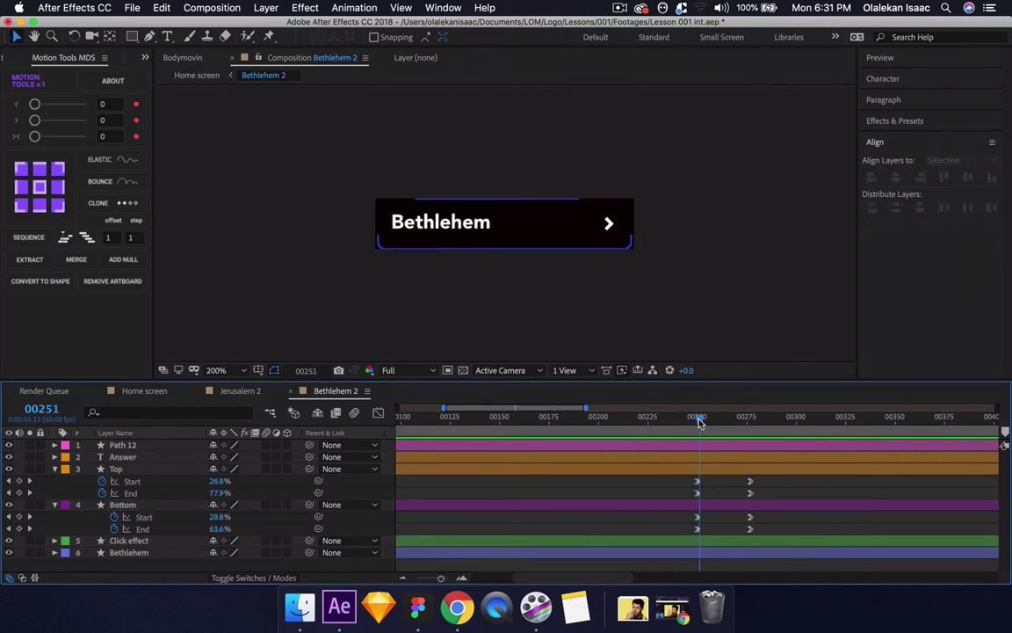
- Set the Bottom layer's trim path End to 0% at frame 250 and preview the result
drag(699, 422, 697, 420)
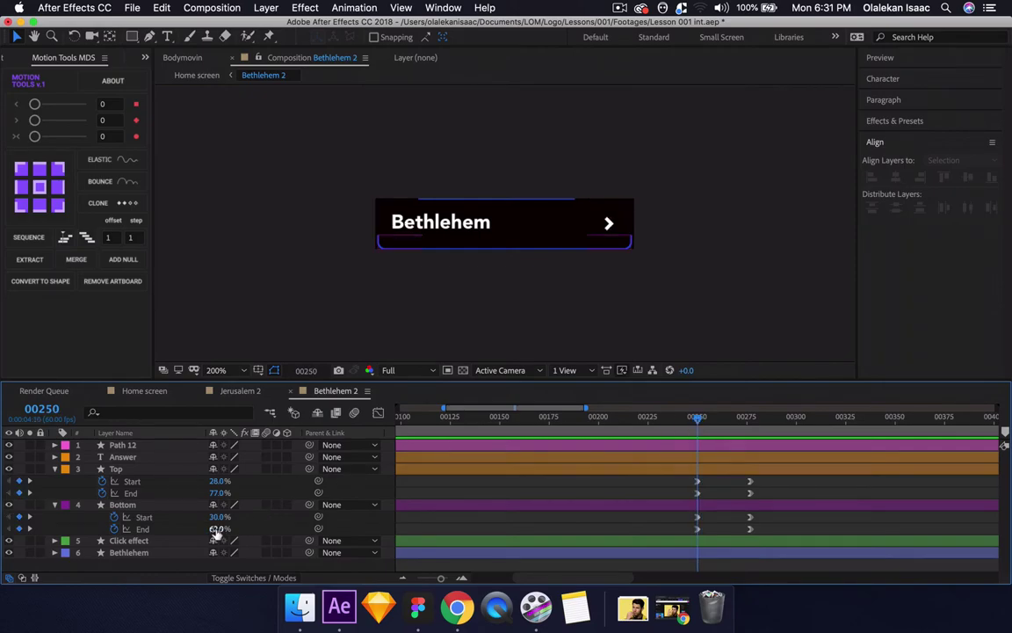
drag(217, 530, 158, 548)
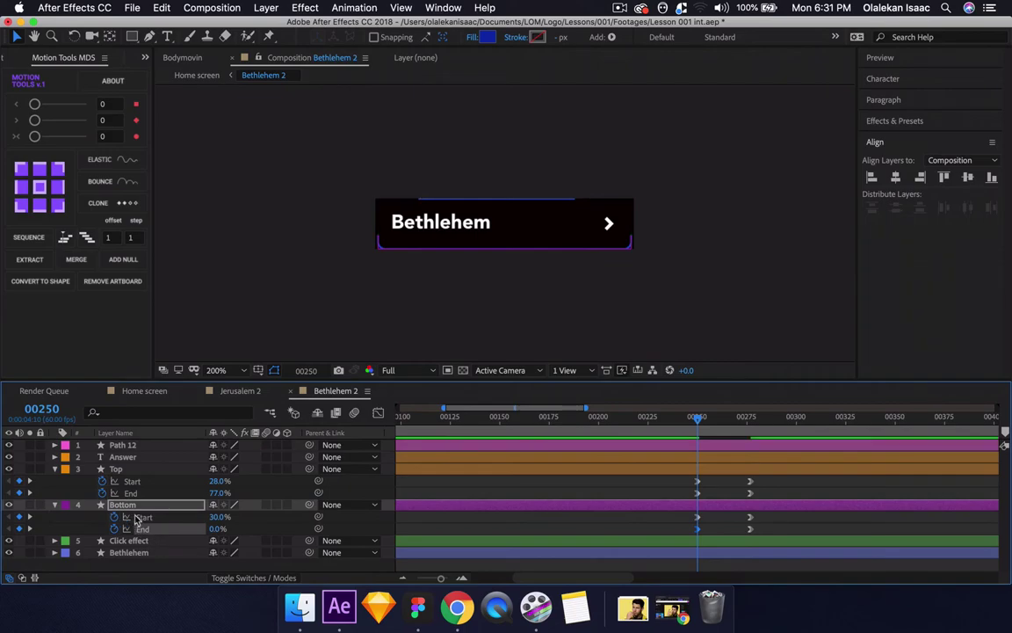
key(k)
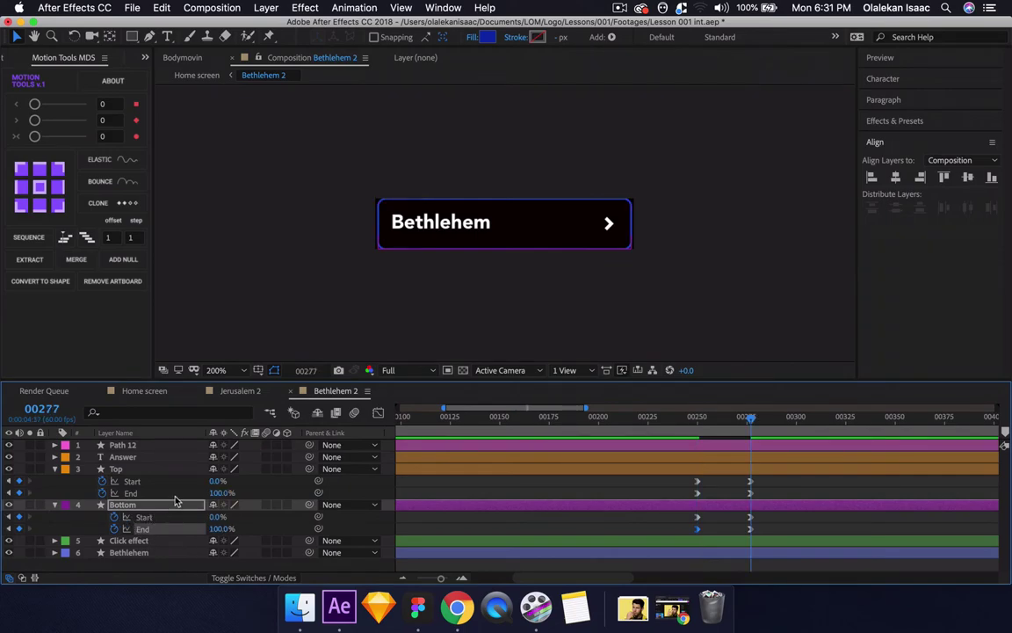
key(j)
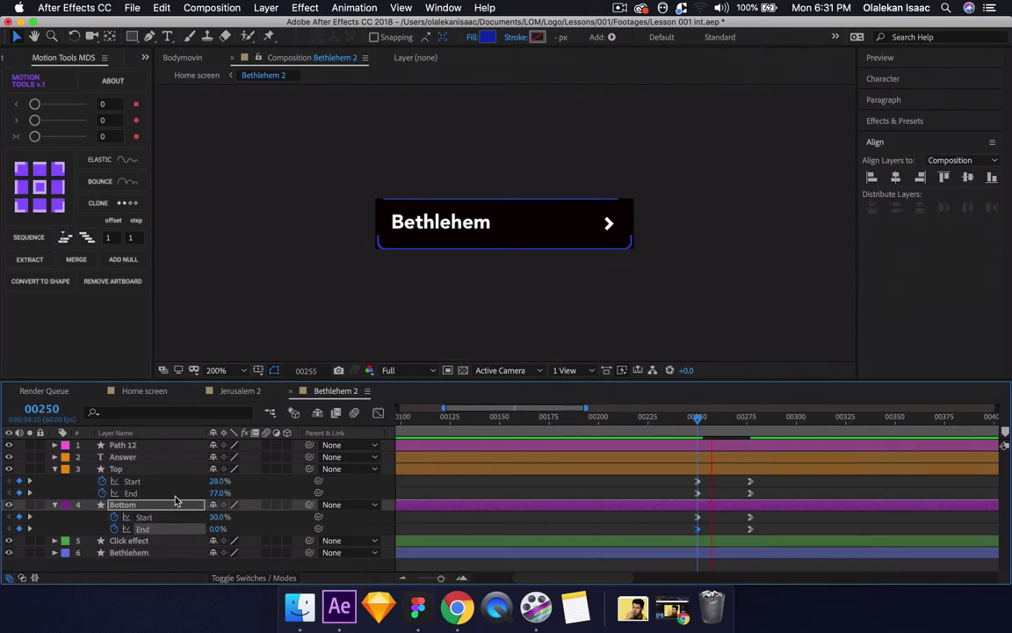
click(698, 418)
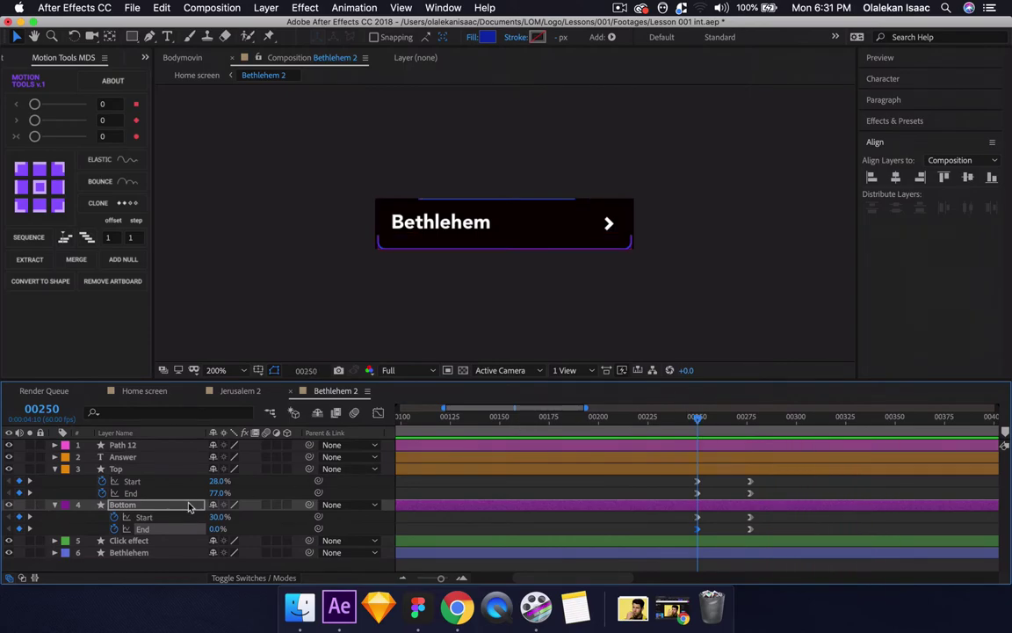
- Expand the Bottom layer's properties and move Trim Paths 1 out of Group 1 into the Bottom shape group, above Path 1
key(u)
key(u)
key(u)
scroll(187, 507, down, 3)
scroll(187, 507, down, 3)
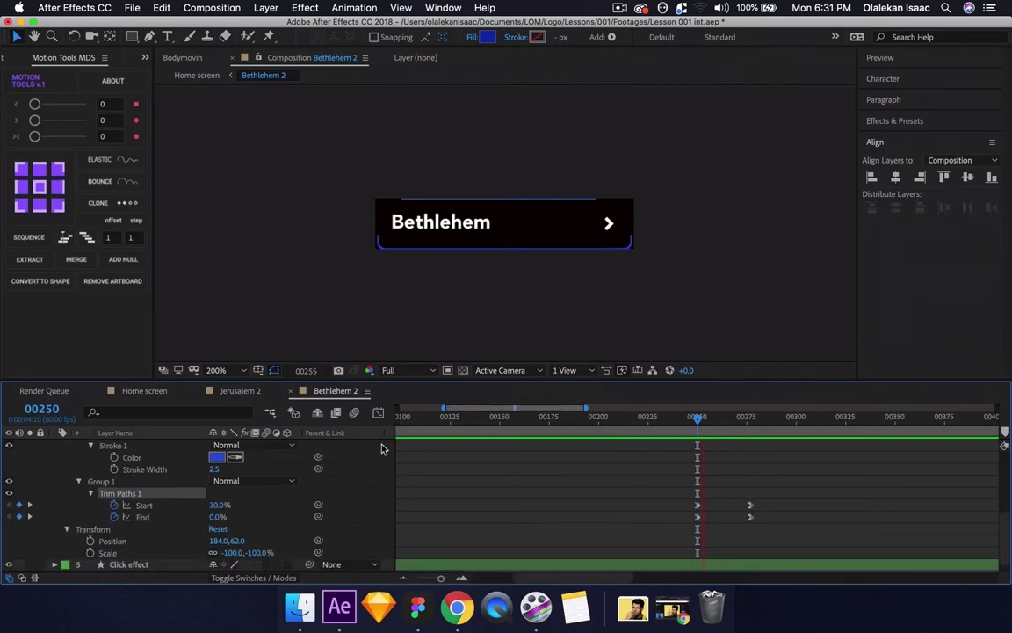
key(space)
key(space)
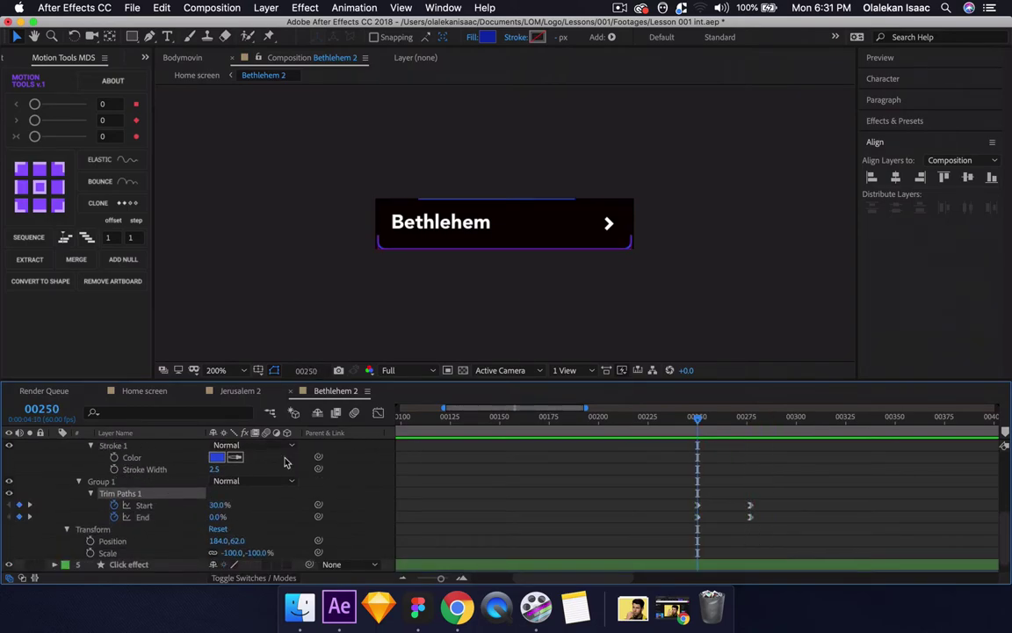
scroll(136, 486, up, 2)
scroll(136, 486, up, 1)
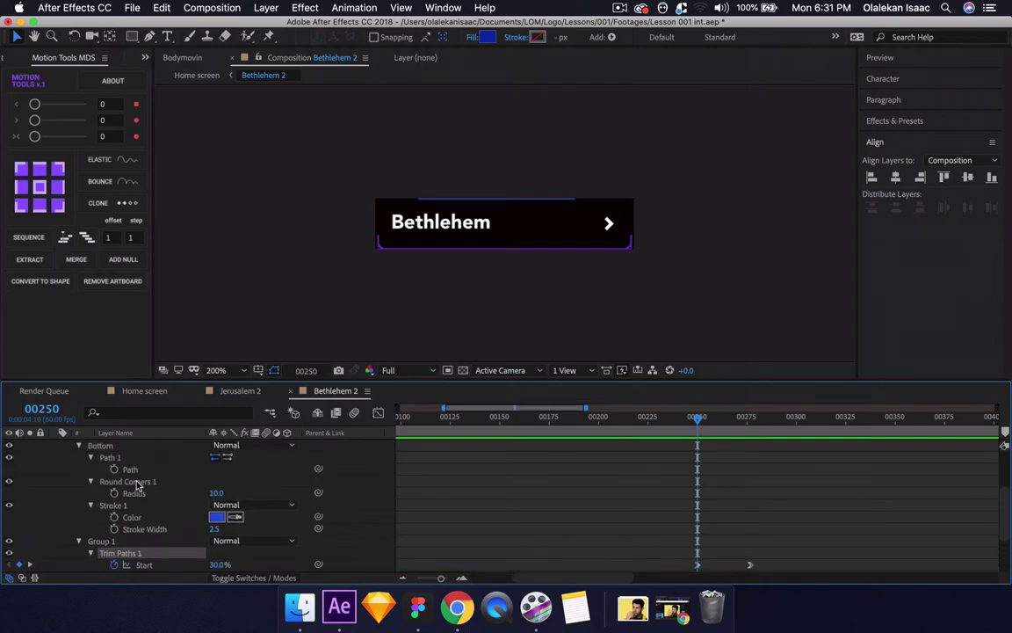
drag(120, 552, 131, 459)
key(space)
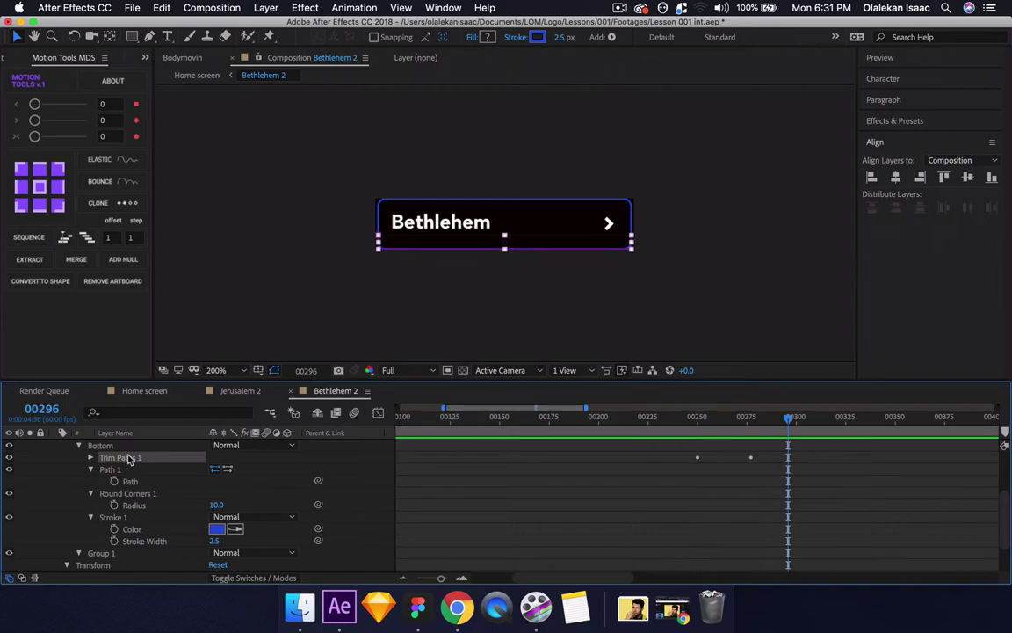
- Collapse the Bottom group's Path 1, Round Corners 1 and Stroke 1, move Trim Paths 1 below Stroke 1, and preview
click(91, 469)
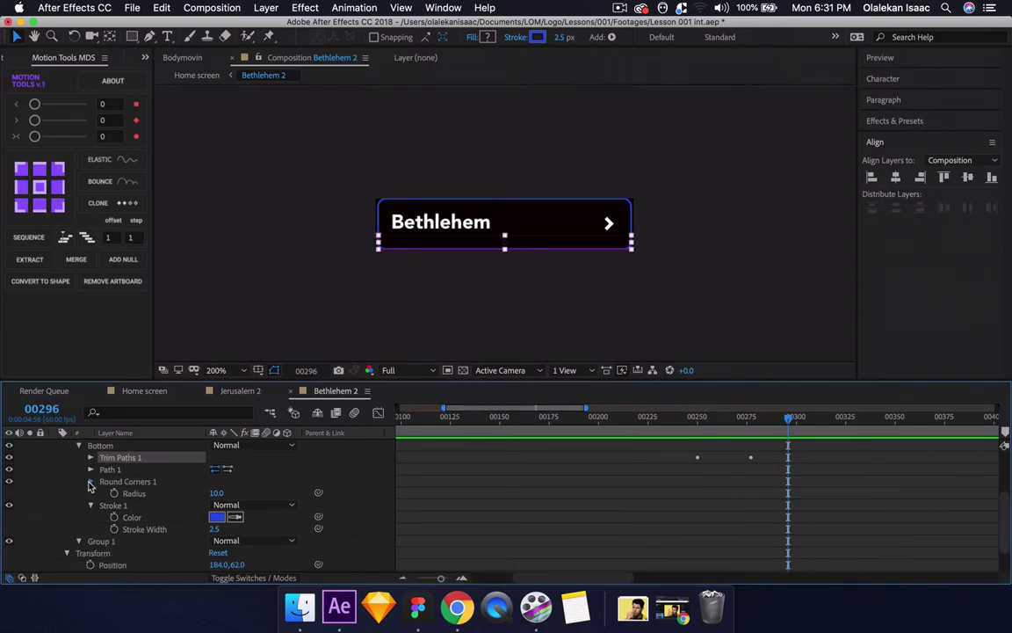
click(90, 482)
click(91, 494)
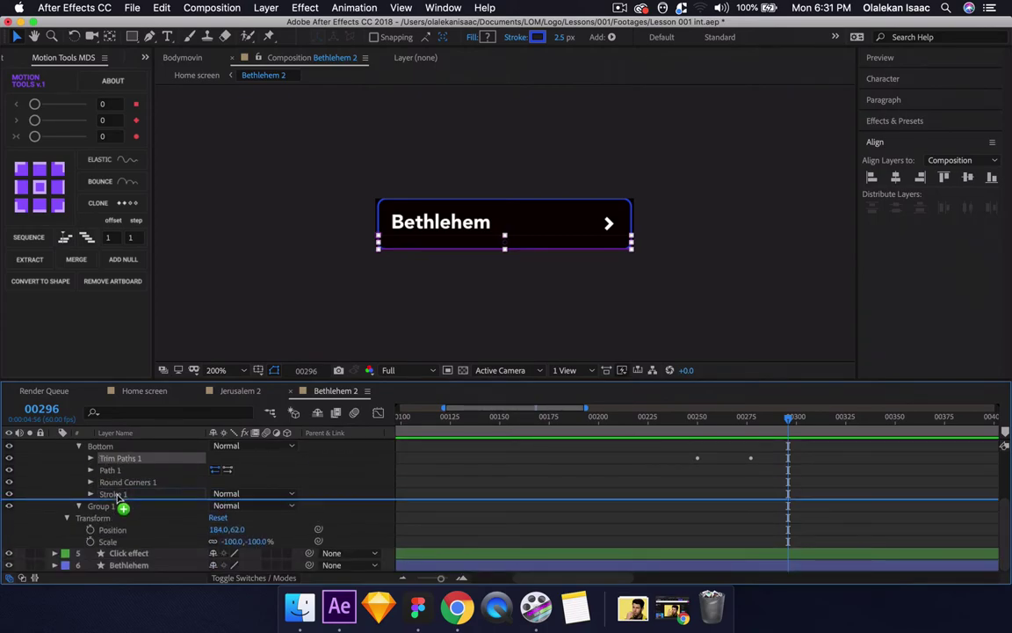
drag(119, 463, 118, 498)
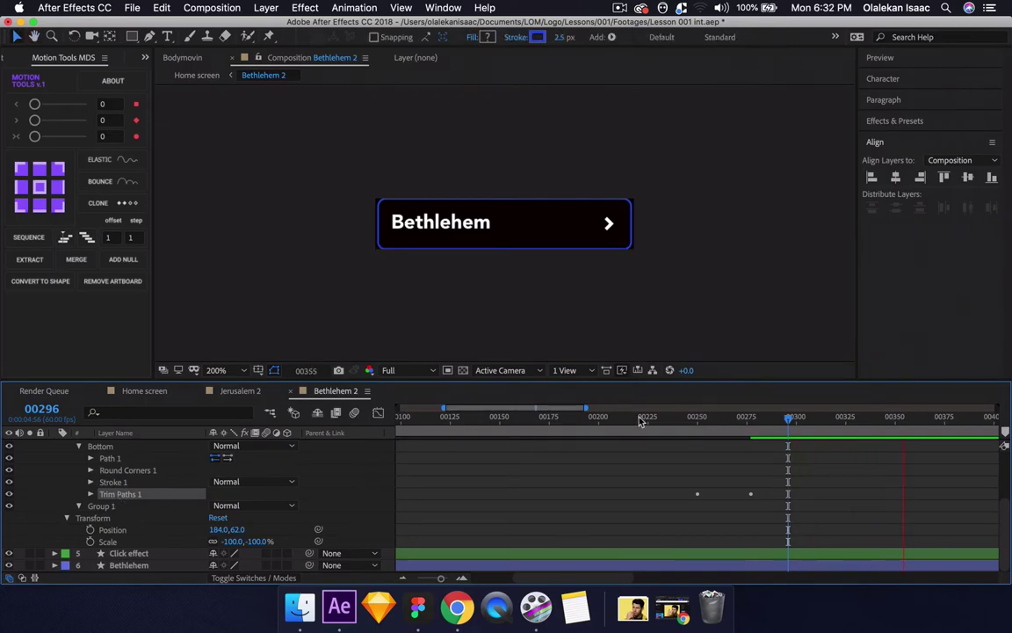
click(694, 419)
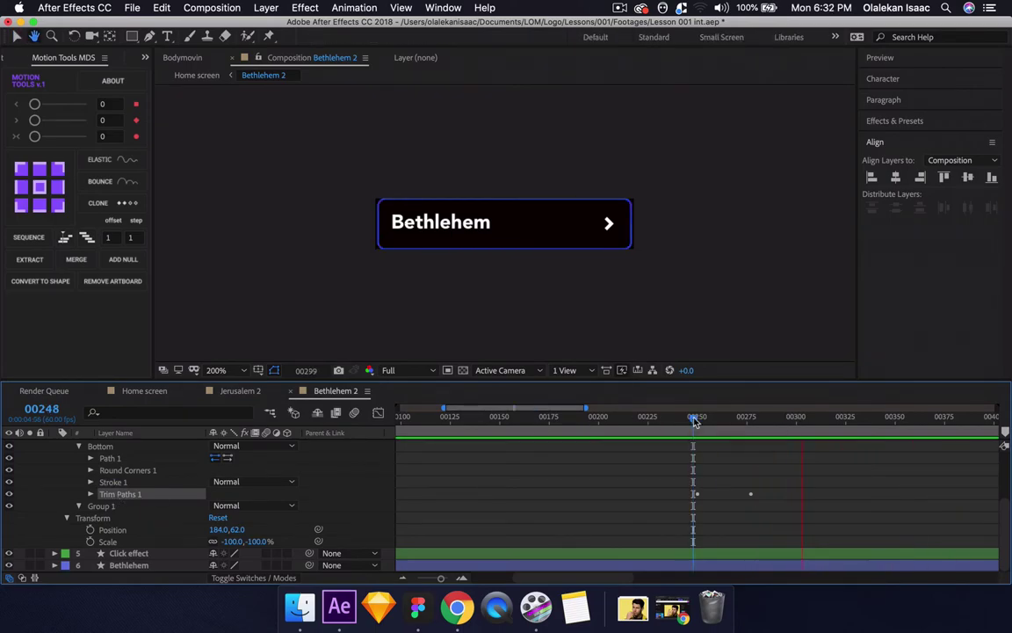
key(space)
- Show only the keyframed properties, set the Bottom layer's trim path End to 65% at frame 250, and preview the border
key(Home)
key(u)
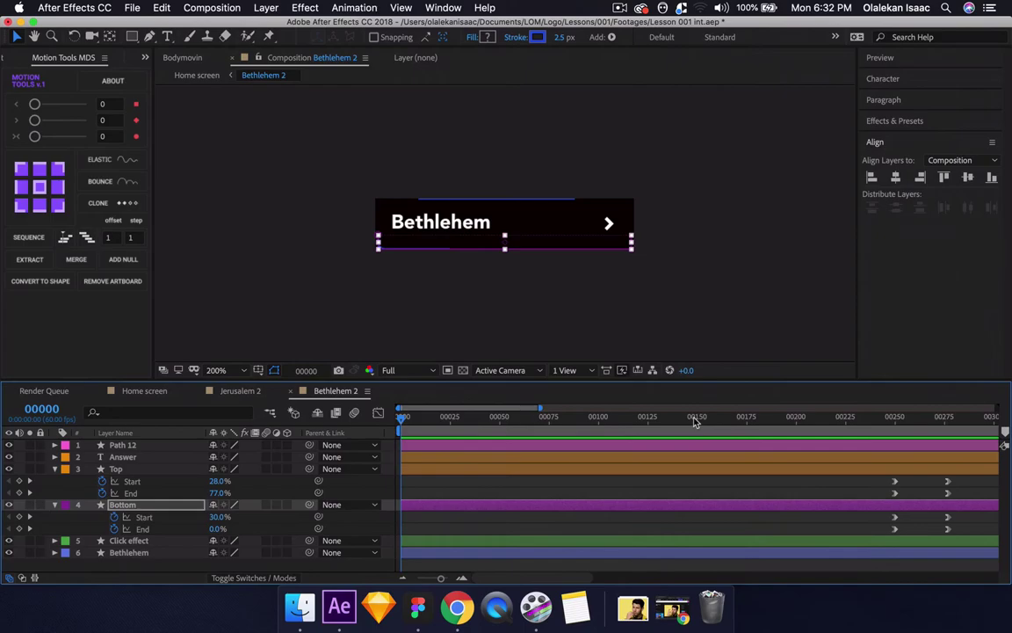
key(k)
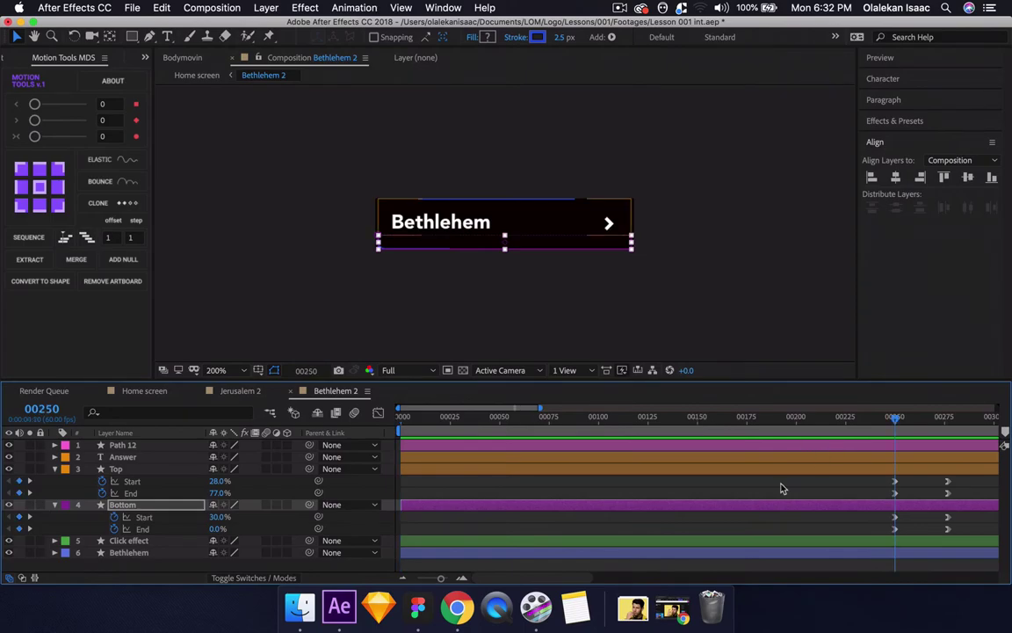
key(d)
scroll(781, 487, right, 1)
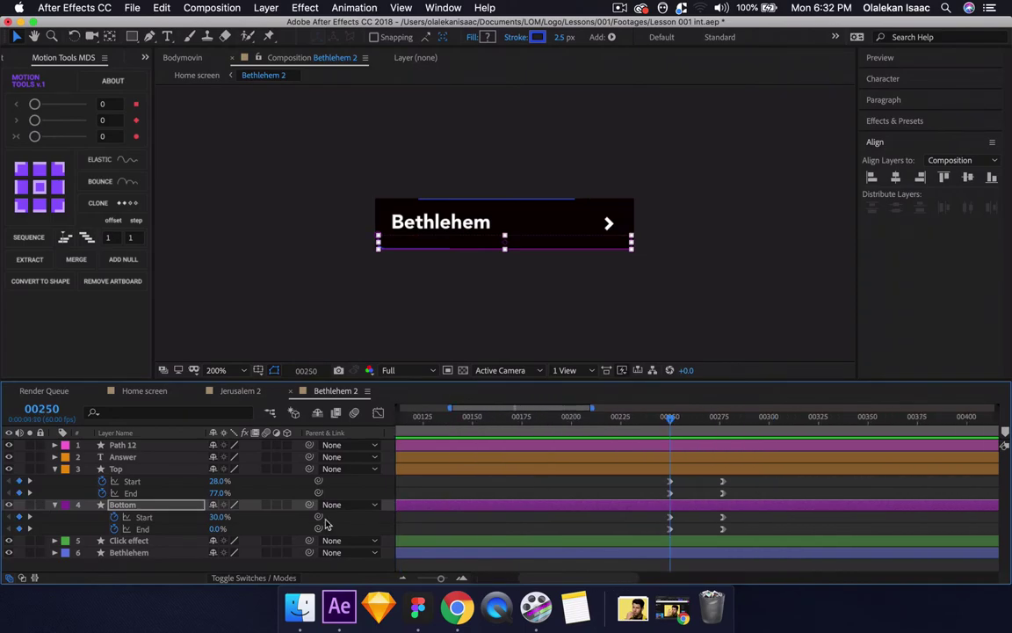
click(217, 530)
text(65)
key(Return)
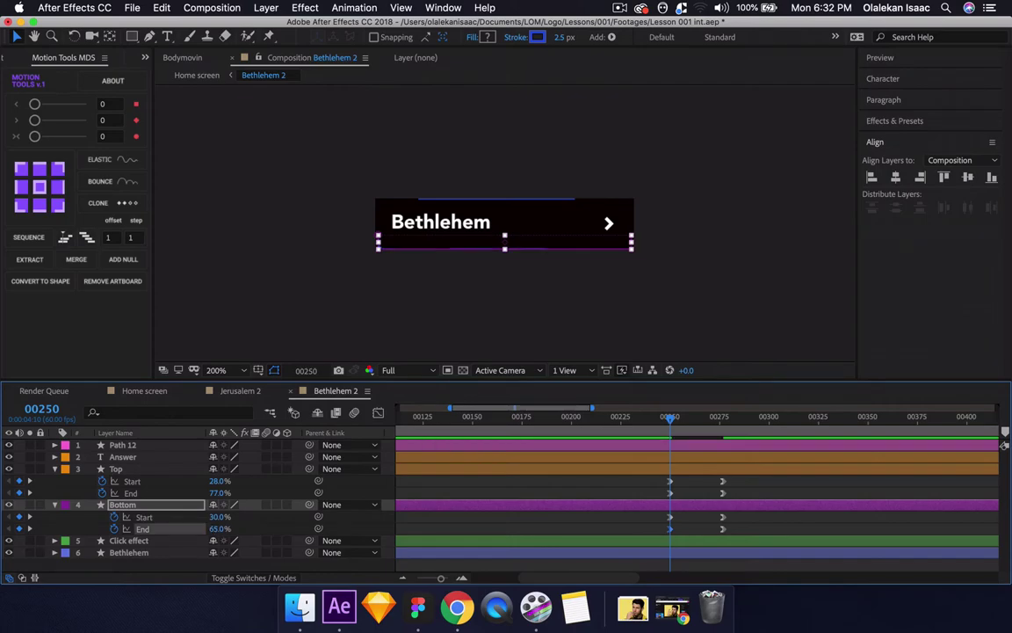
key(space)
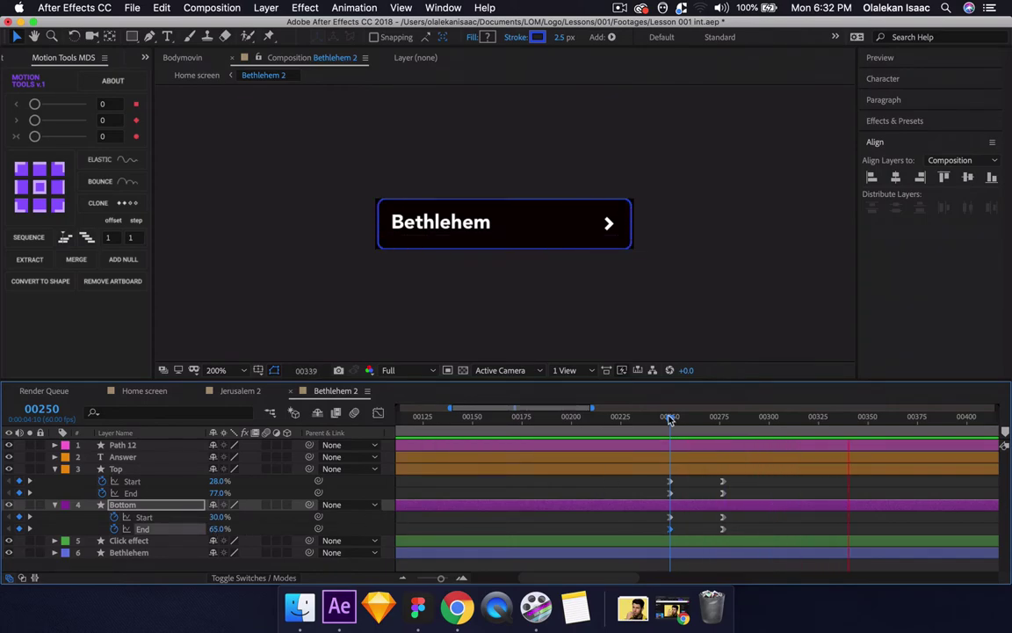
click(669, 419)
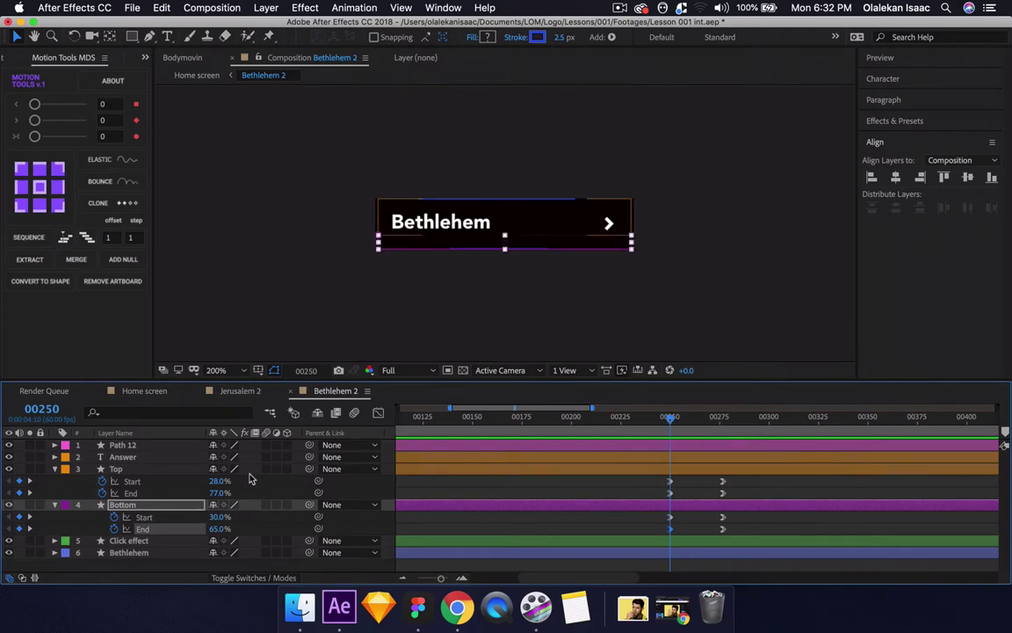
drag(643, 506, 727, 529)
key(super+z)
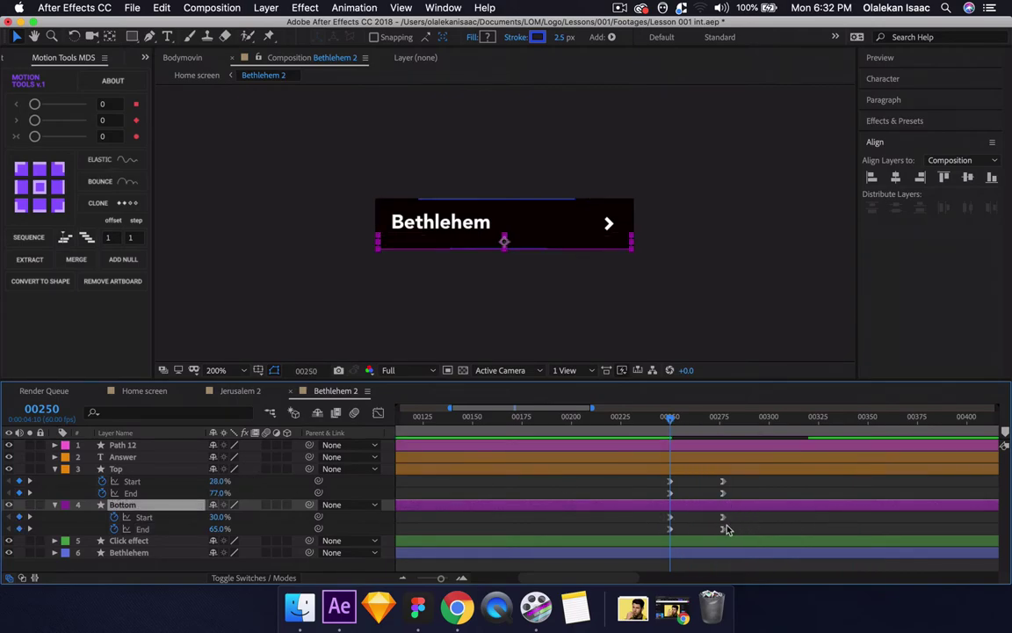
mouse_move(650, 516)
mouse_down()
mouse_move(753, 527)
mouse_move(650, 524)
mouse_up()
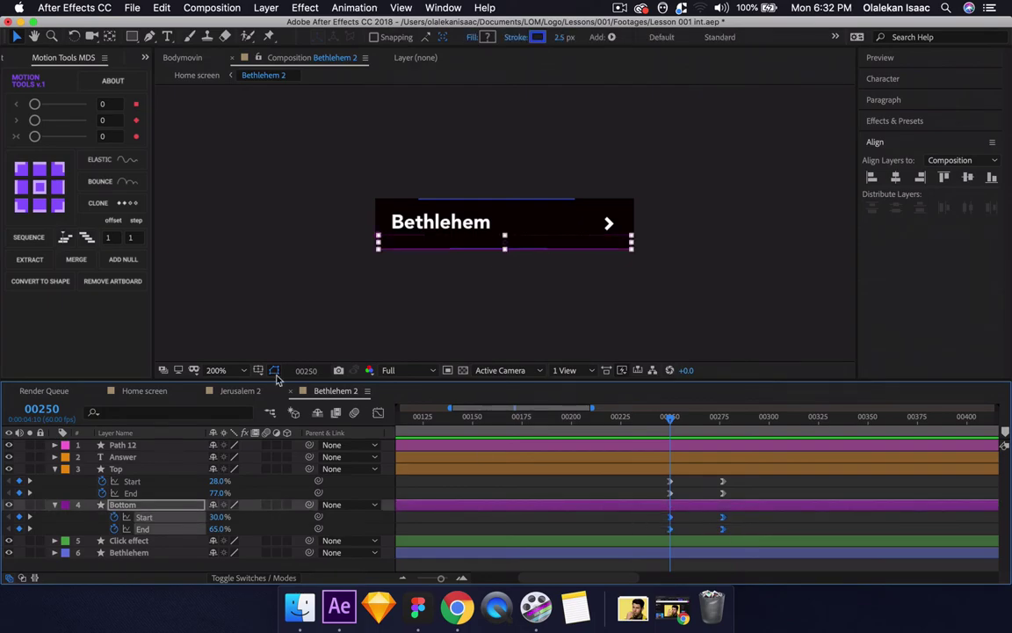
- Return to the Home screen composition and open the Hebron 2 composition from its layers
click(146, 390)
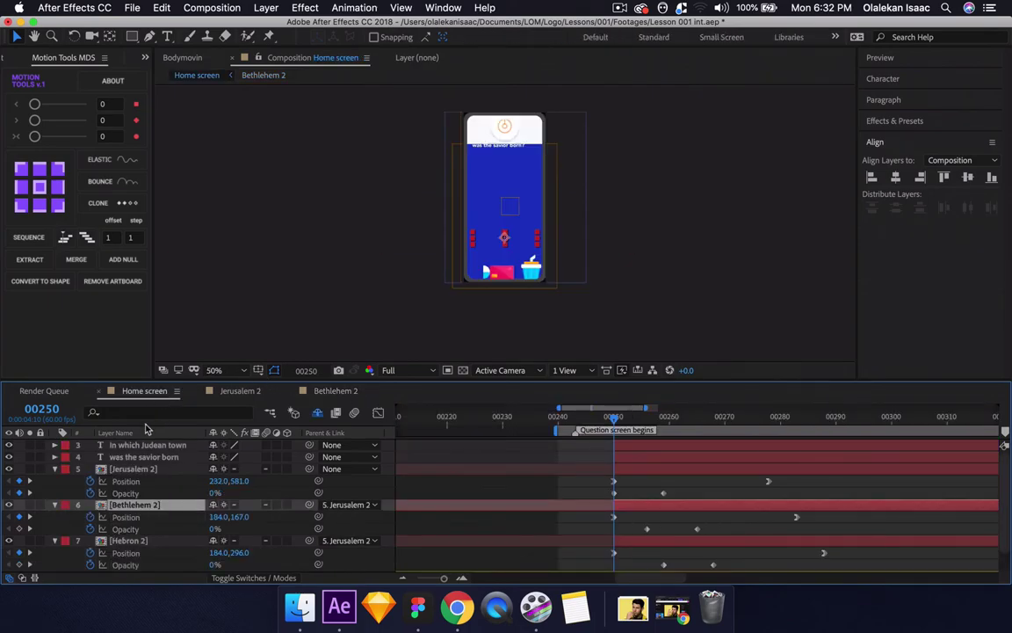
click(137, 470)
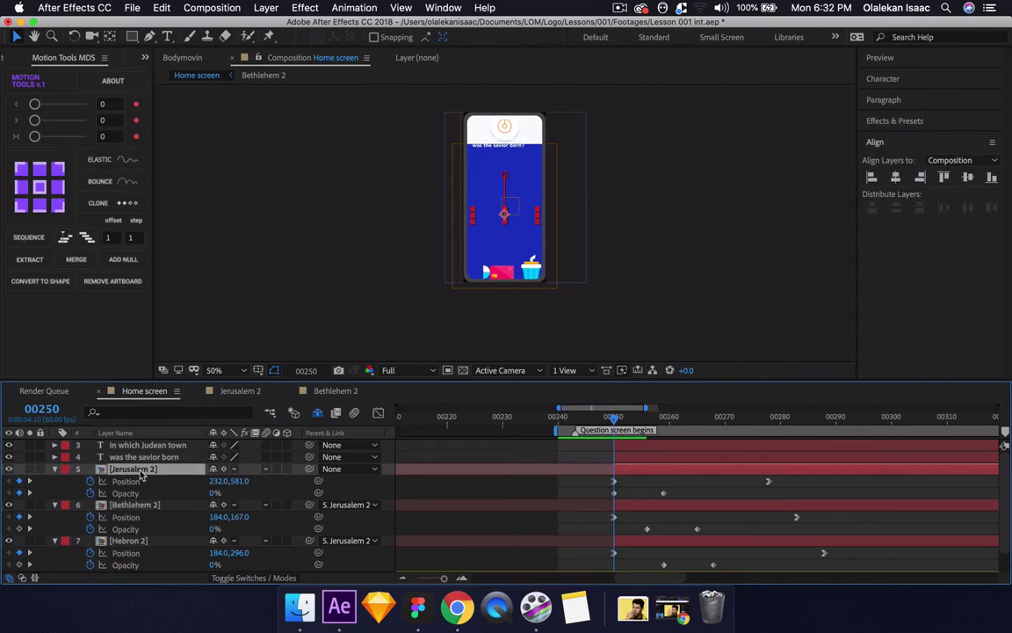
double_click(135, 539)
click(202, 537)
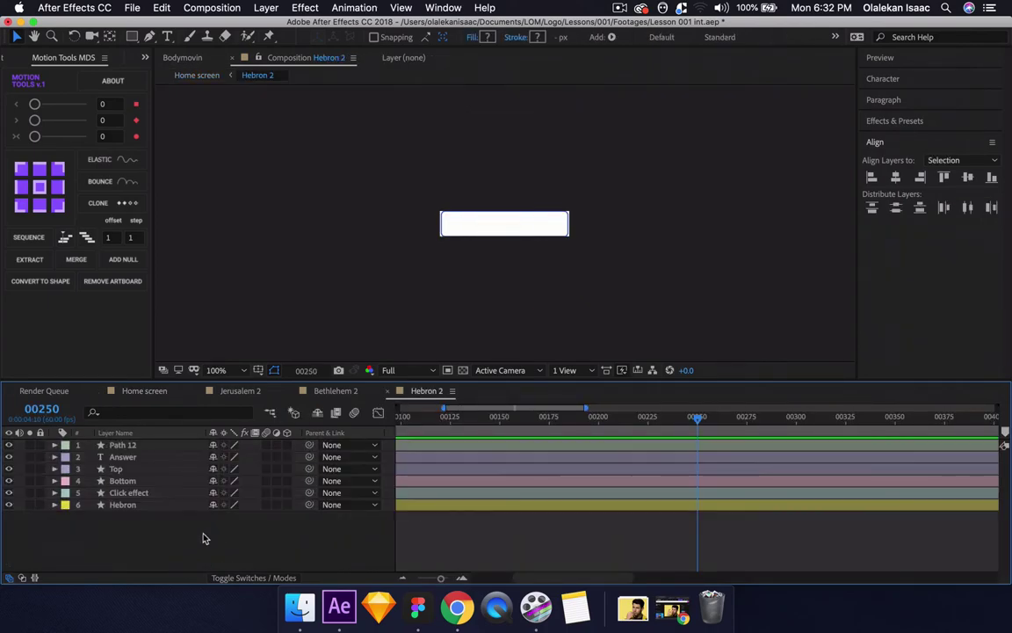
- Expand the modified properties of the Top layer in Bethlehem 2 and copy its Trim Paths 1
click(332, 394)
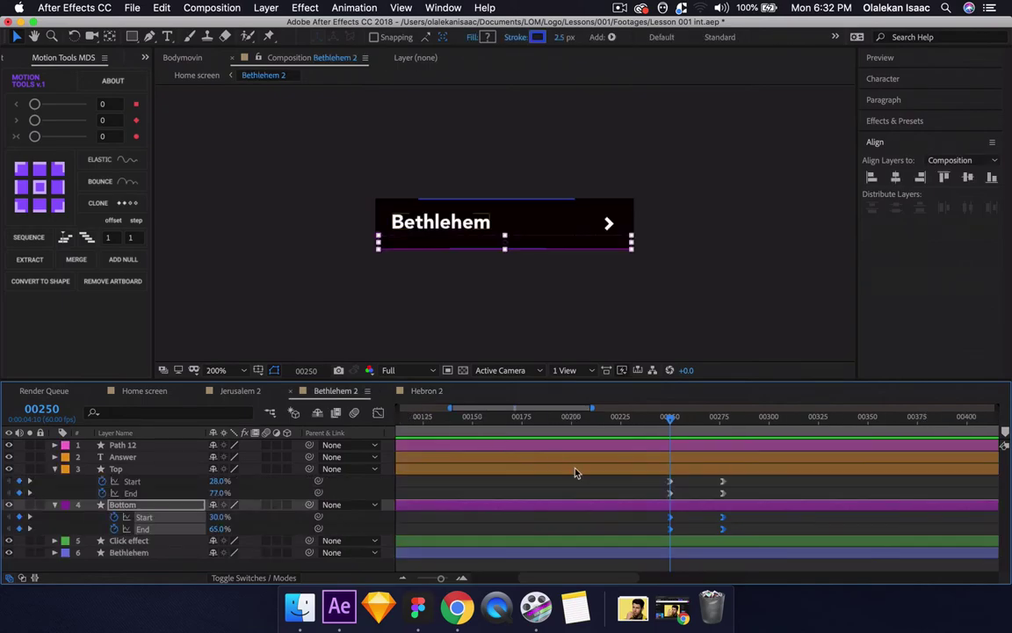
click(165, 470)
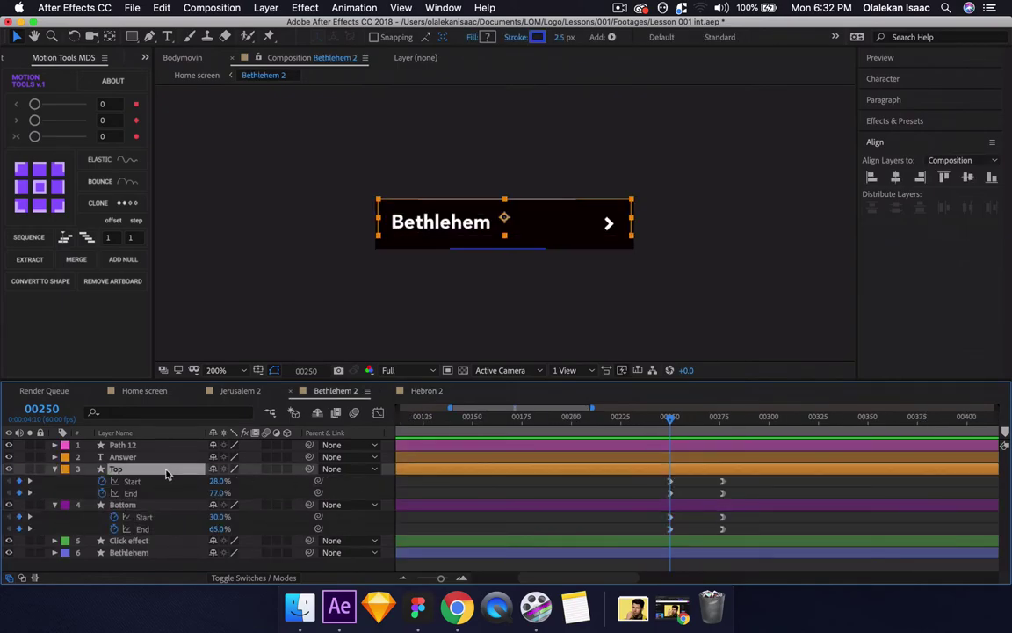
key(u)
key(u)
scroll(151, 527, down, 3)
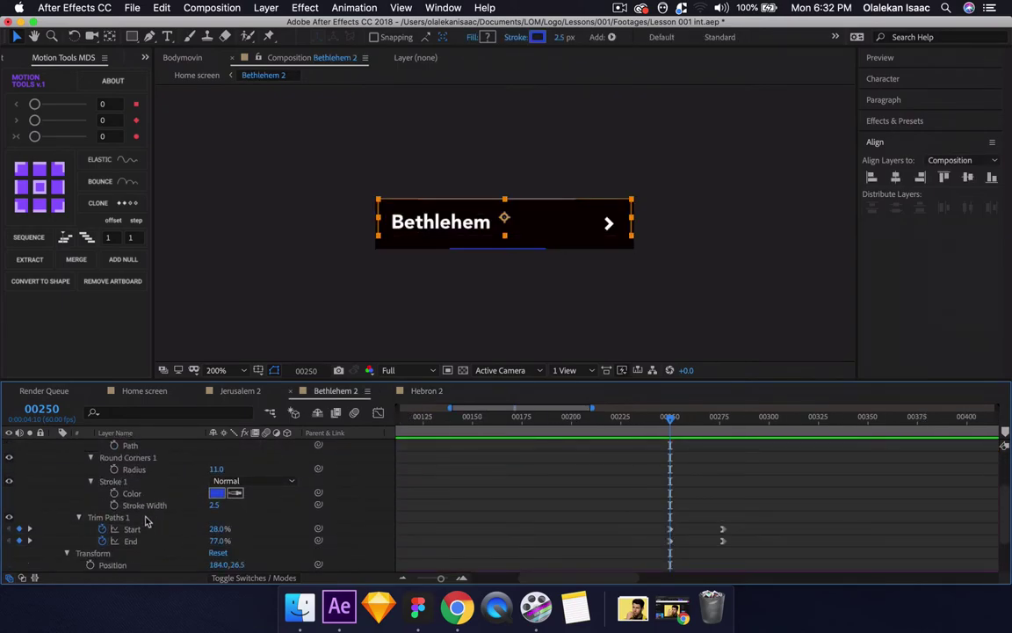
click(147, 520)
- Paste the copied trim path onto the Top layer of Hebron 2 at frame 270 and show its keyframes
click(420, 390)
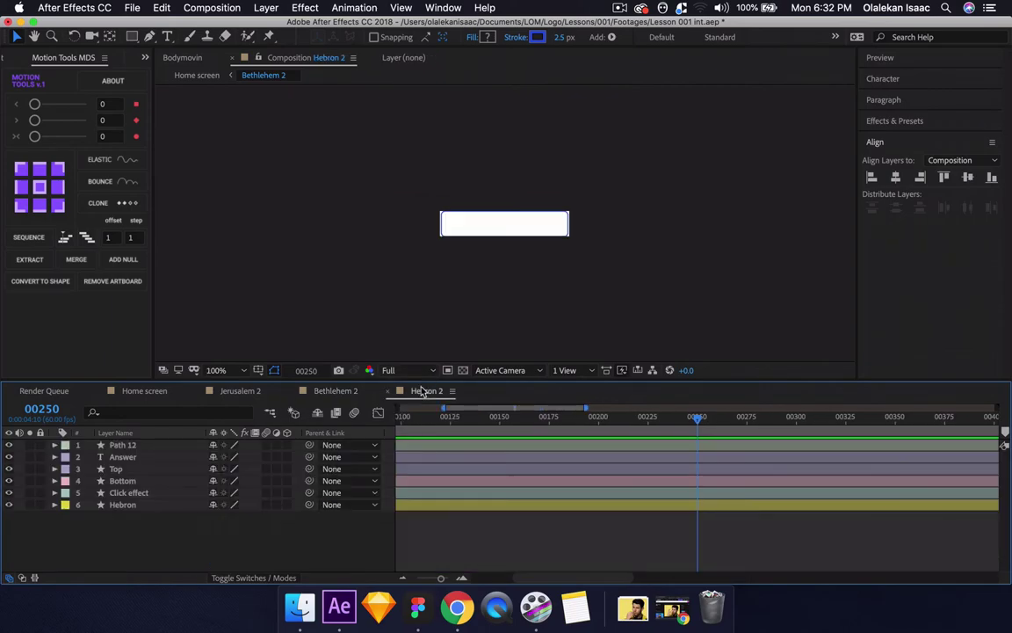
click(736, 419)
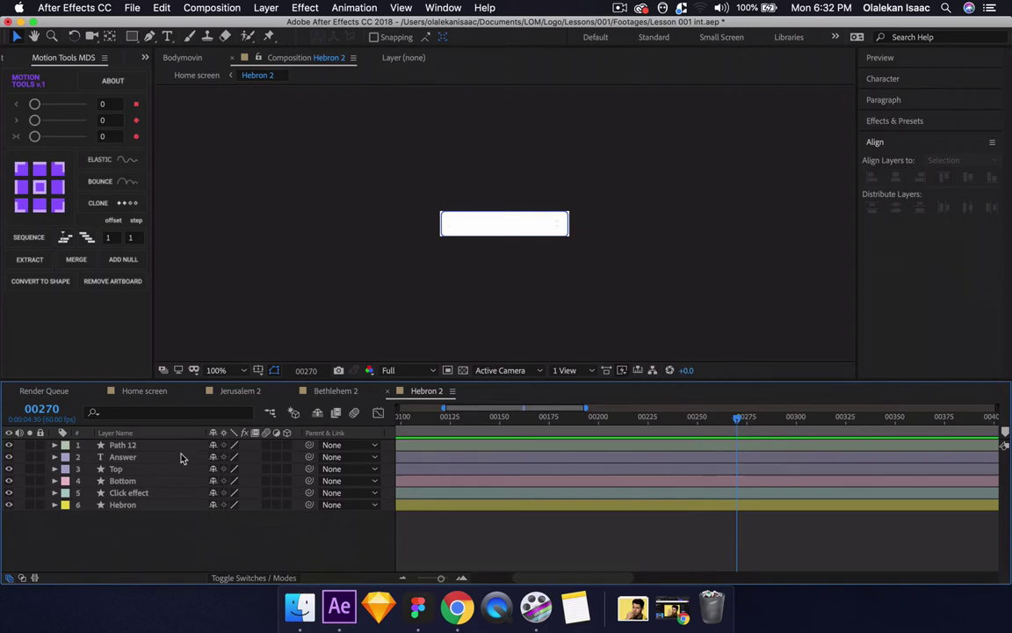
click(161, 470)
key(Return)
key(u)
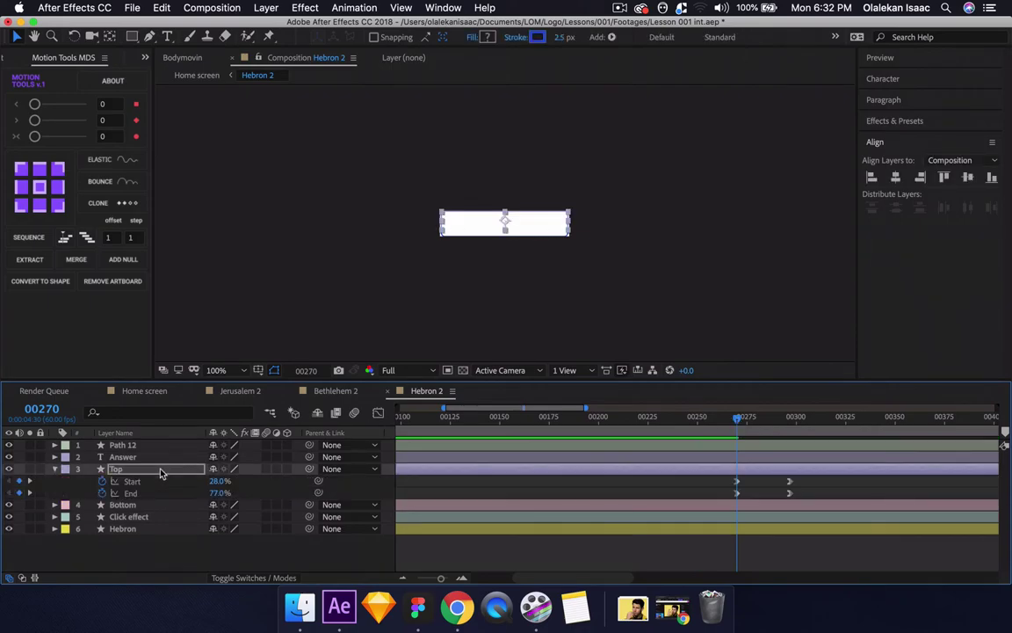
- Set the Hebron 2 composition's background color to 0E0303 and preview the Top border animation at 200% zoom
key(super+k)
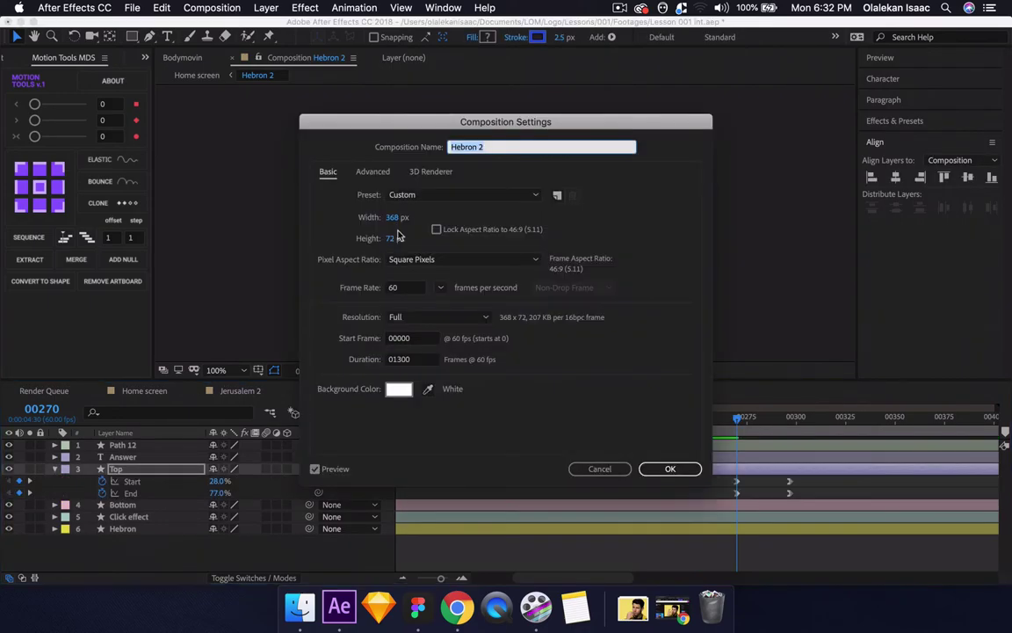
click(397, 388)
click(479, 387)
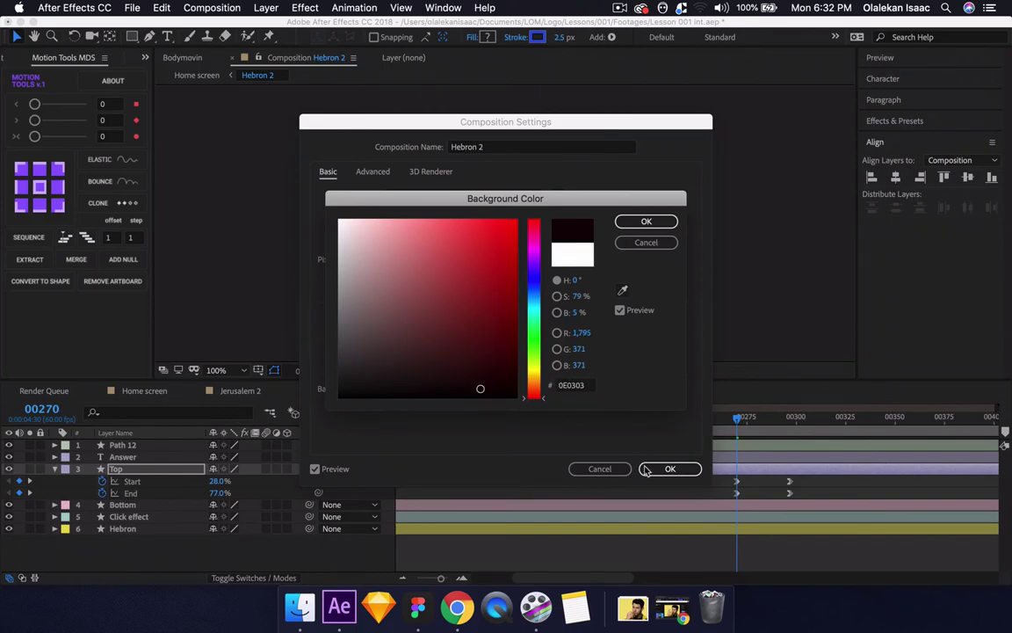
click(646, 221)
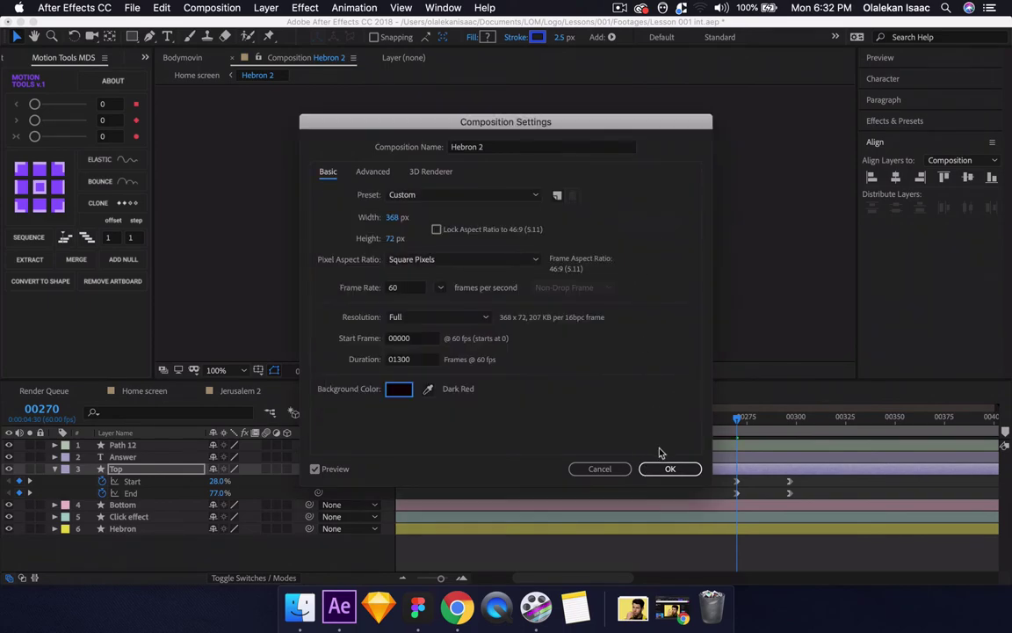
click(668, 468)
key(.)
key(space)
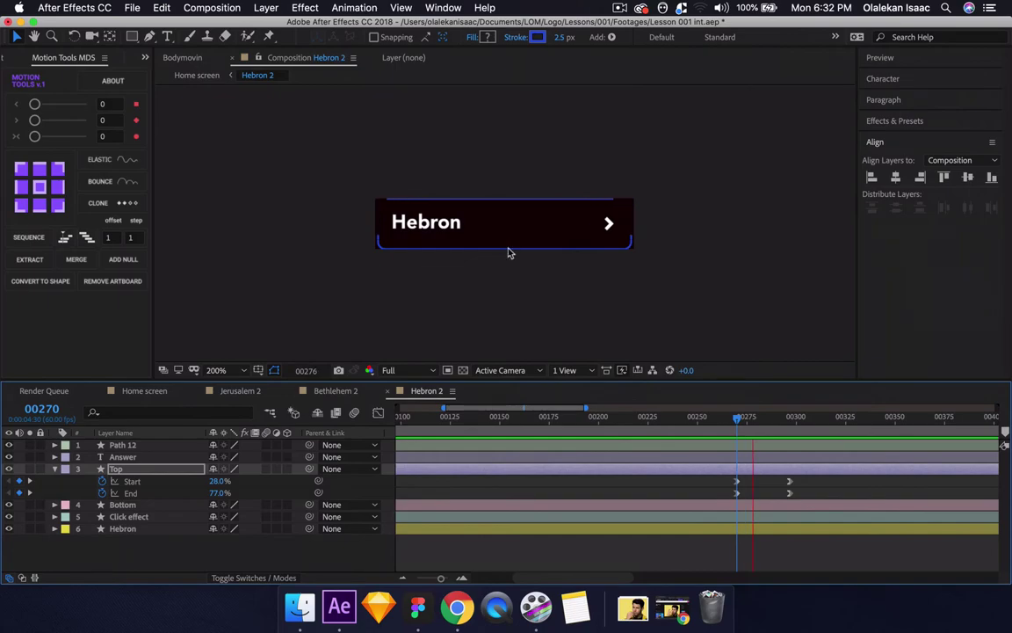
key(space)
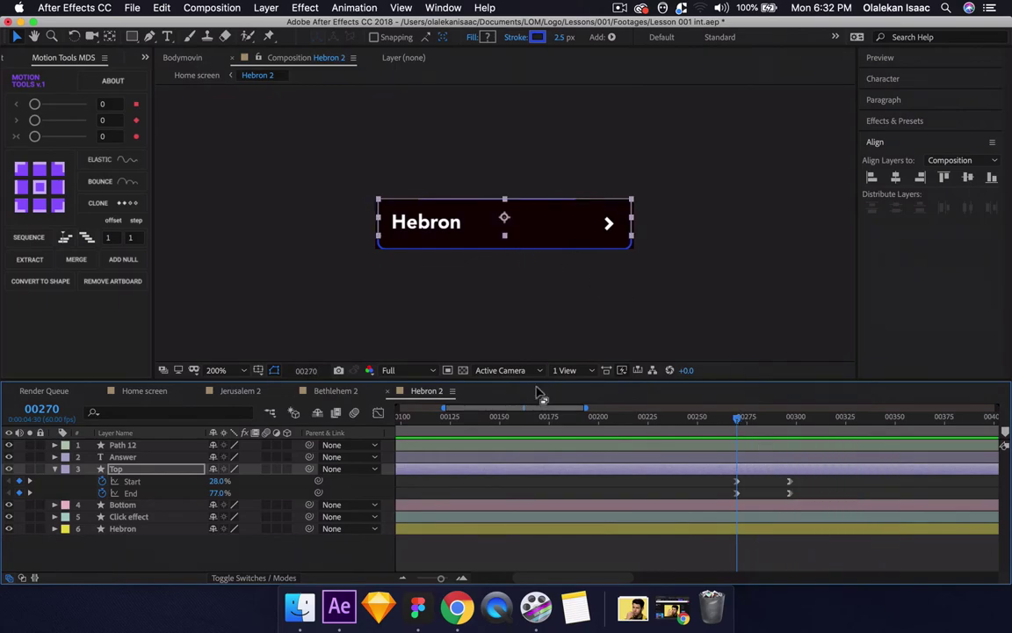
- Collapse the Top layer in Bethlehem 2, expand the Bottom layer's modified properties and copy its Trim Paths 1
click(331, 392)
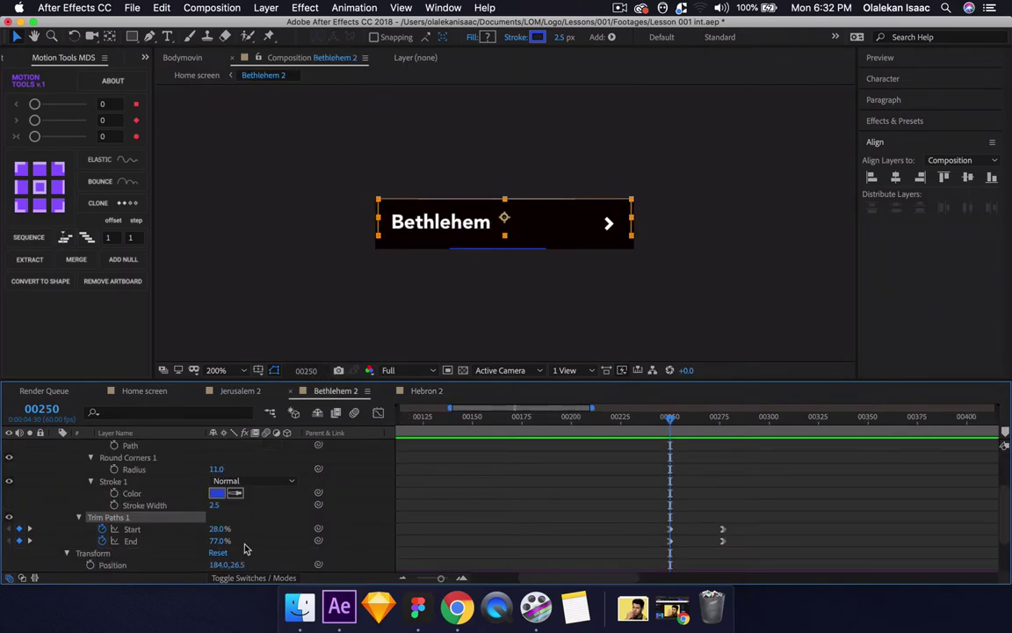
scroll(245, 548, up, 2)
key(u)
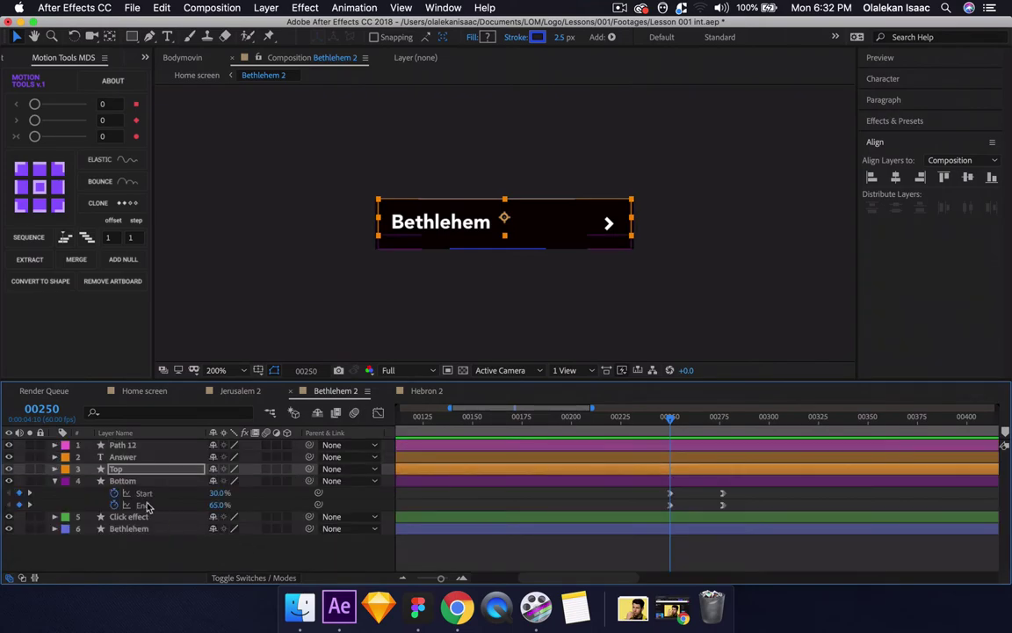
click(123, 481)
key(u)
key(u)
scroll(140, 486, down, 5)
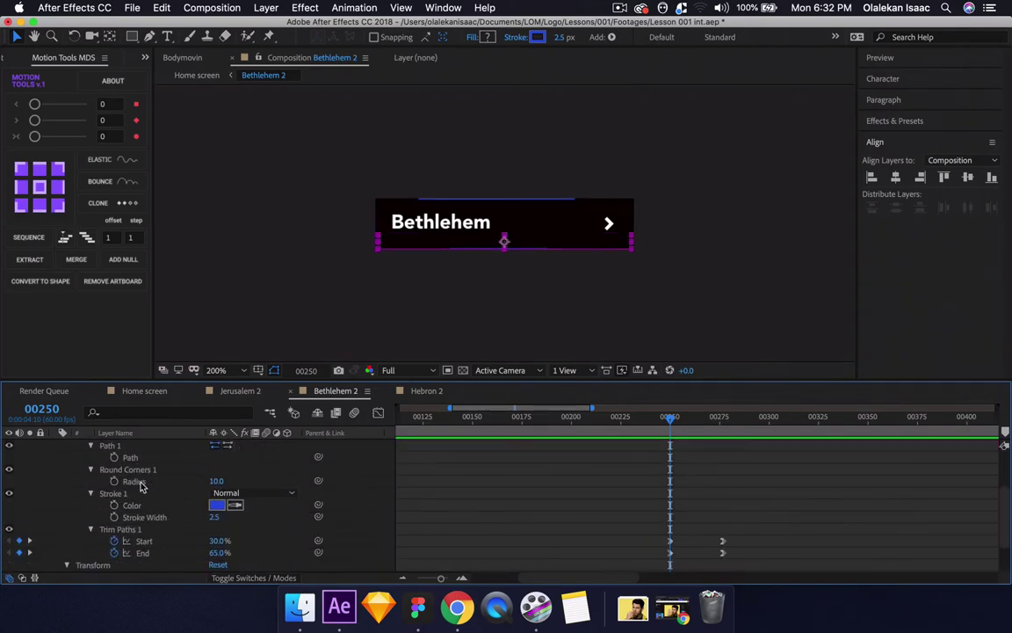
click(138, 494)
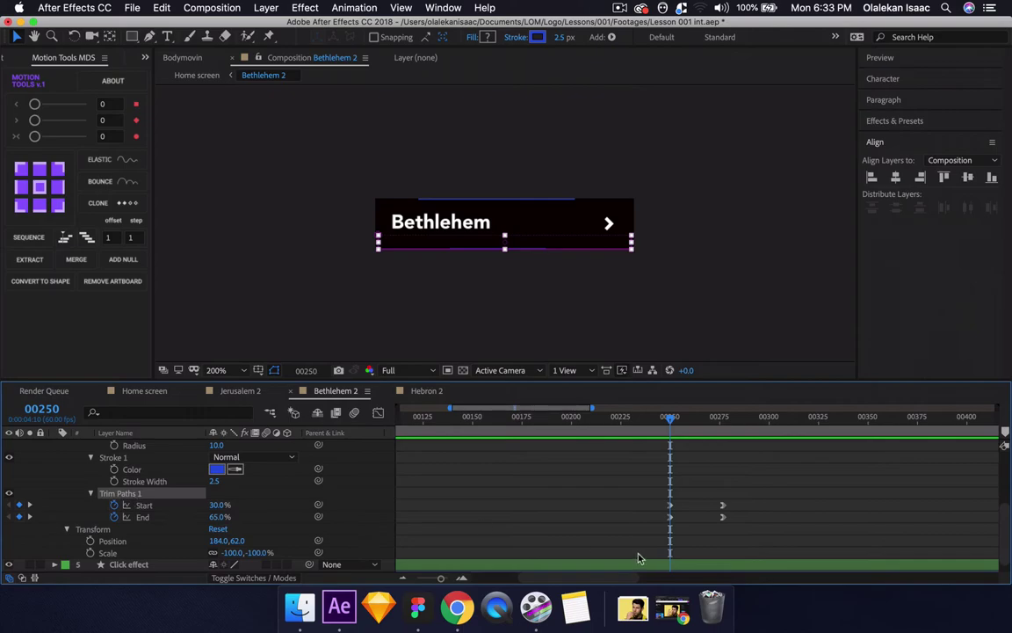
- Paste the copied trim path onto the Bottom layer of Hebron 2 at frame 270
click(426, 390)
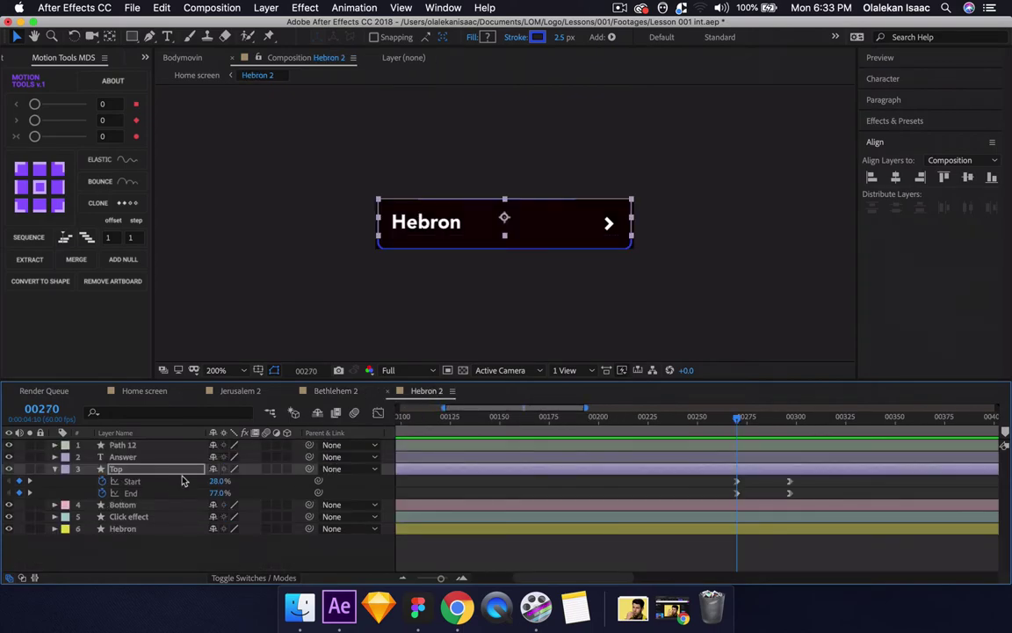
click(160, 505)
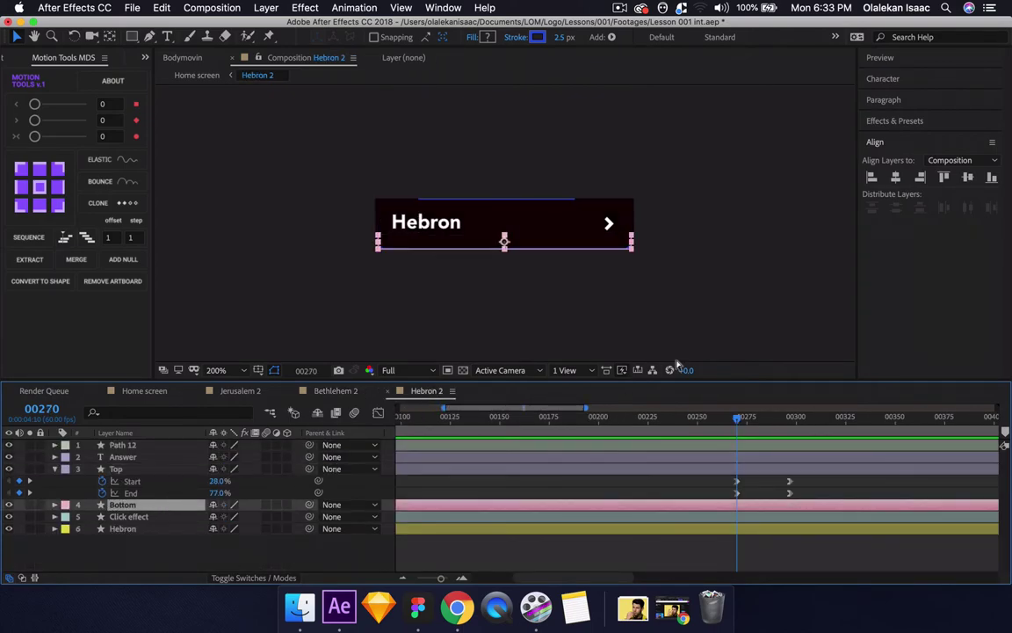
key(super+v)
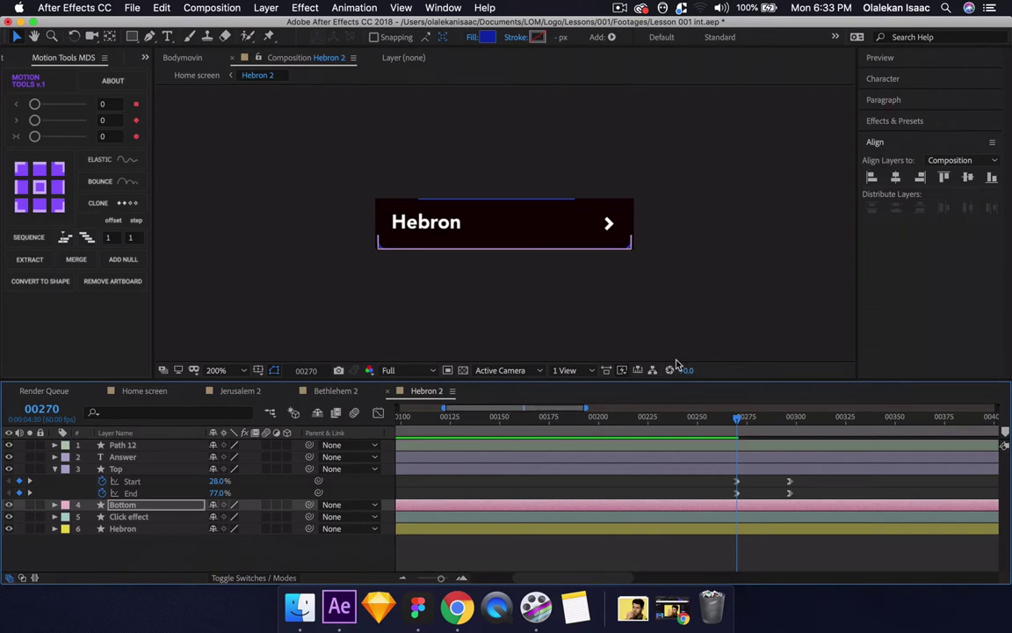
- Expand the Bottom layer's properties in Hebron 2 and move Trim Paths 1 out of Group 1 into the Bottom group, below Stroke 1
key(u)
key(u)
scroll(255, 549, down, 5)
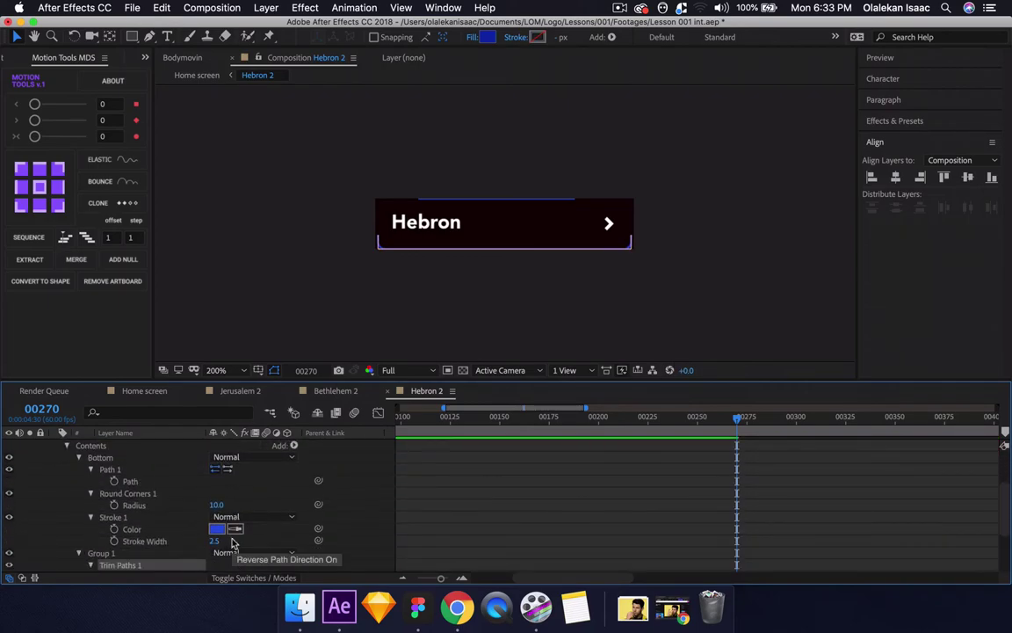
key(grave)
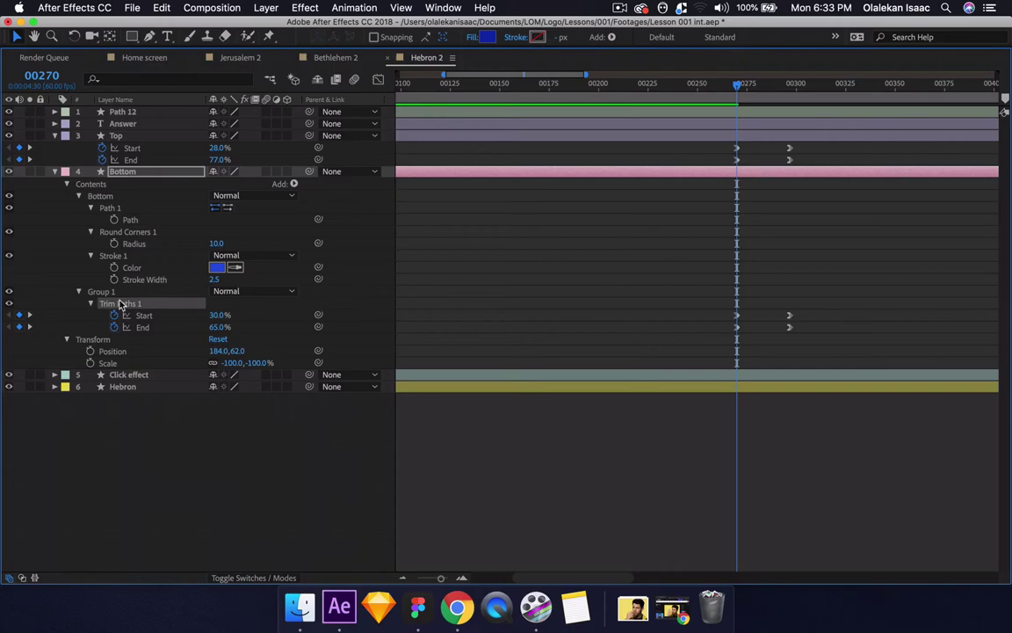
mouse_move(120, 303)
mouse_down()
mouse_move(114, 261)
mouse_move(124, 266)
mouse_move(123, 257)
mouse_up()
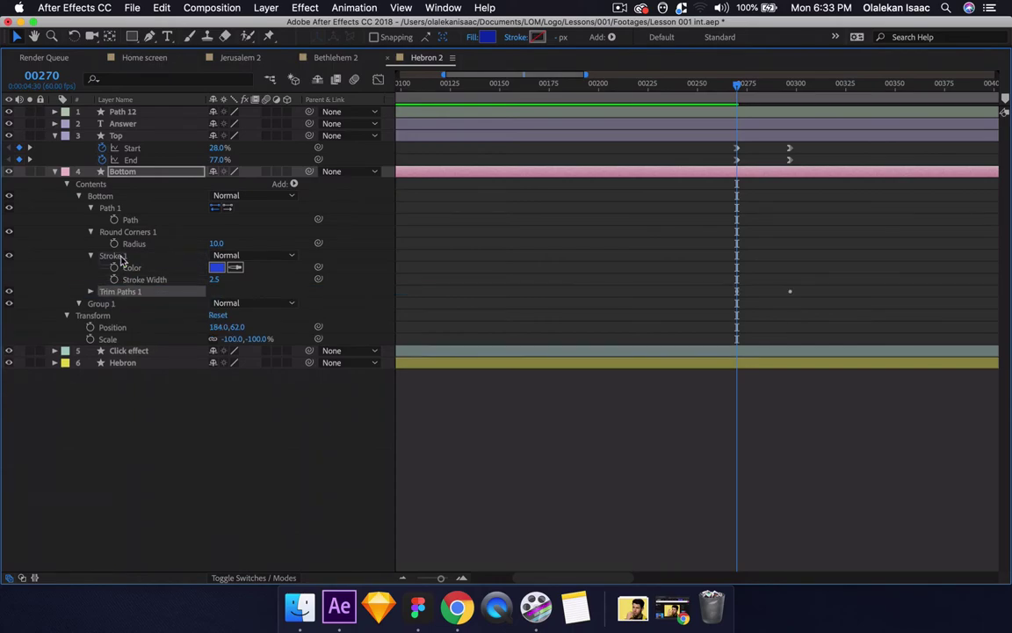
key(grave)
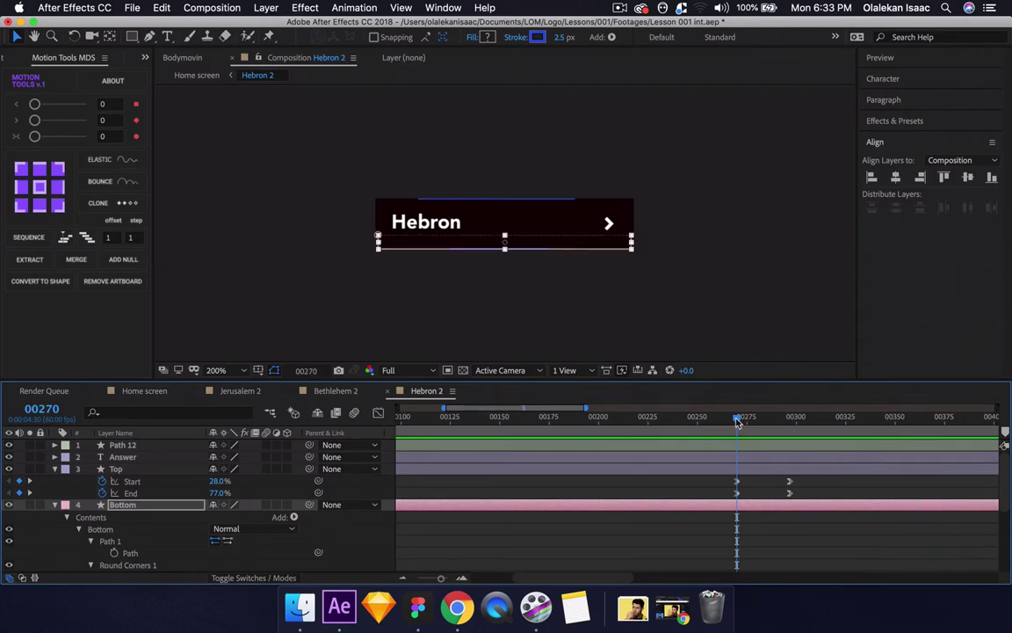
- Preview the three answer buttons' border animation in the Home screen composition from frame 250, checking it at closer zoom
click(144, 392)
click(613, 417)
key(space)
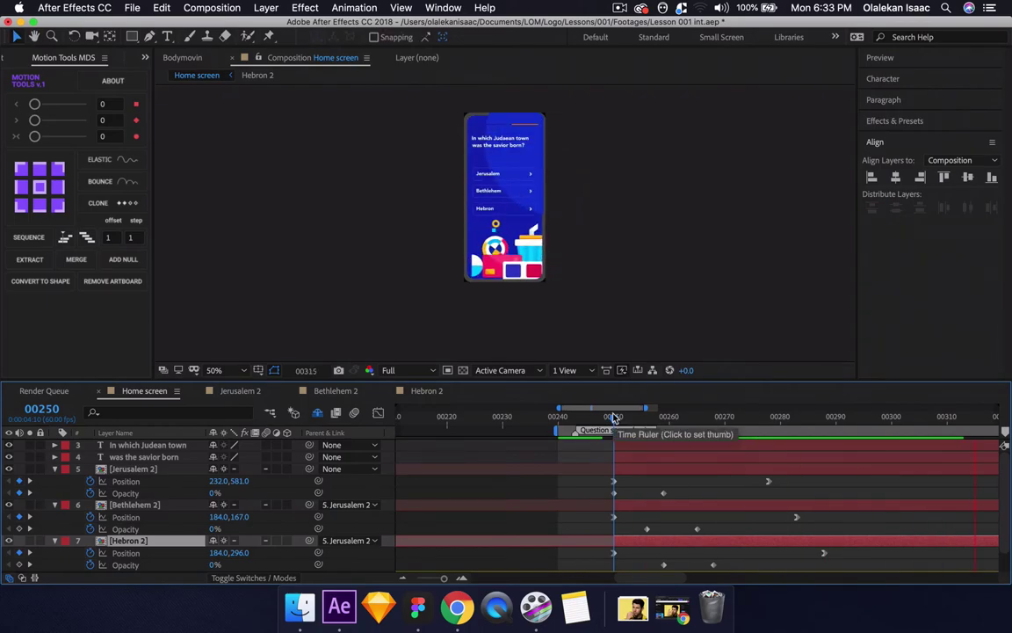
key(period)
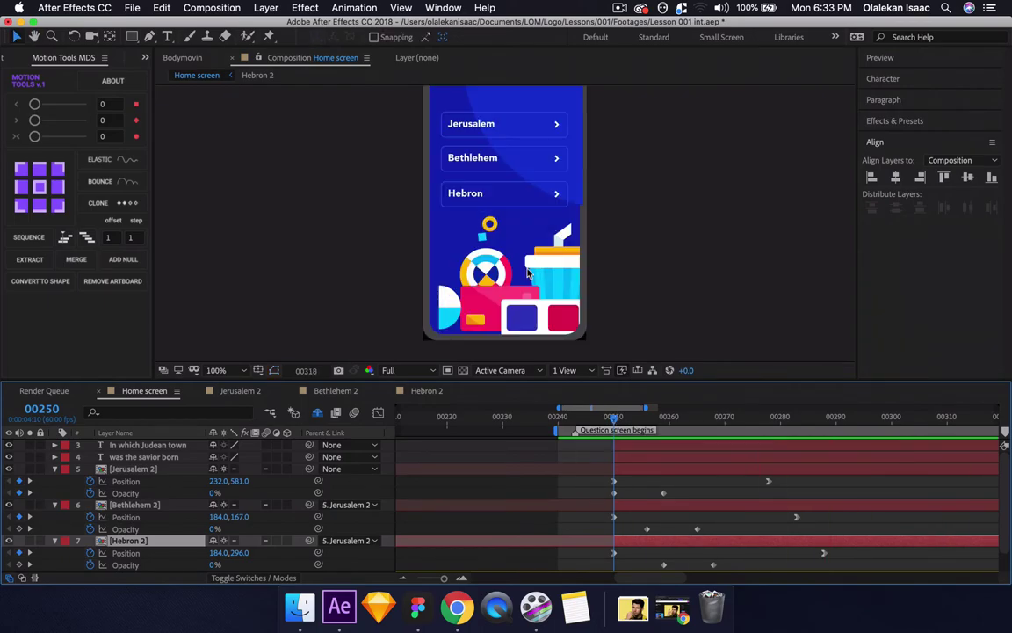
key(comma)
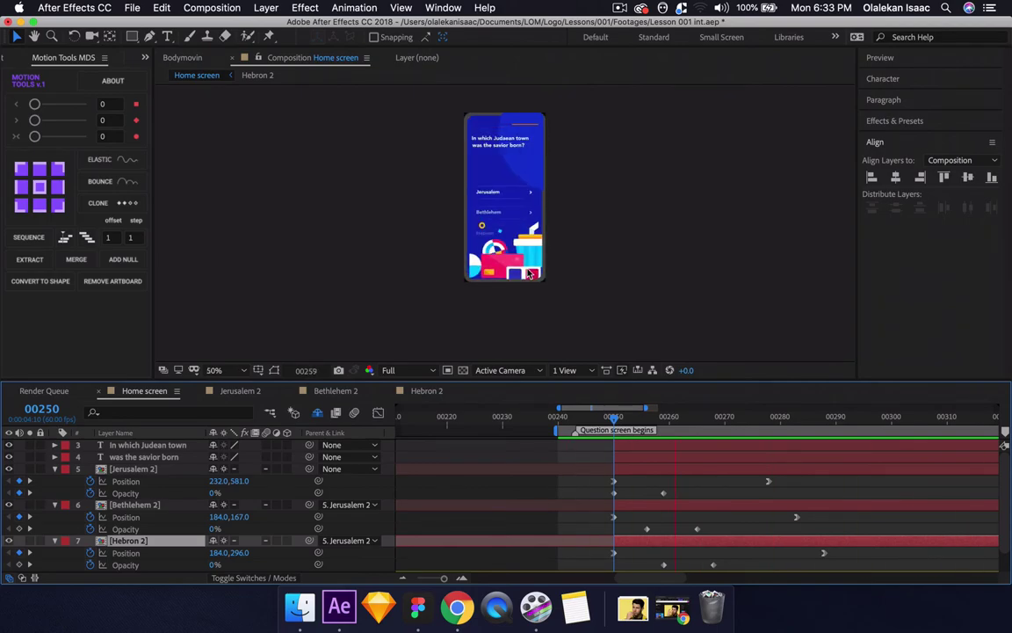
key(space)
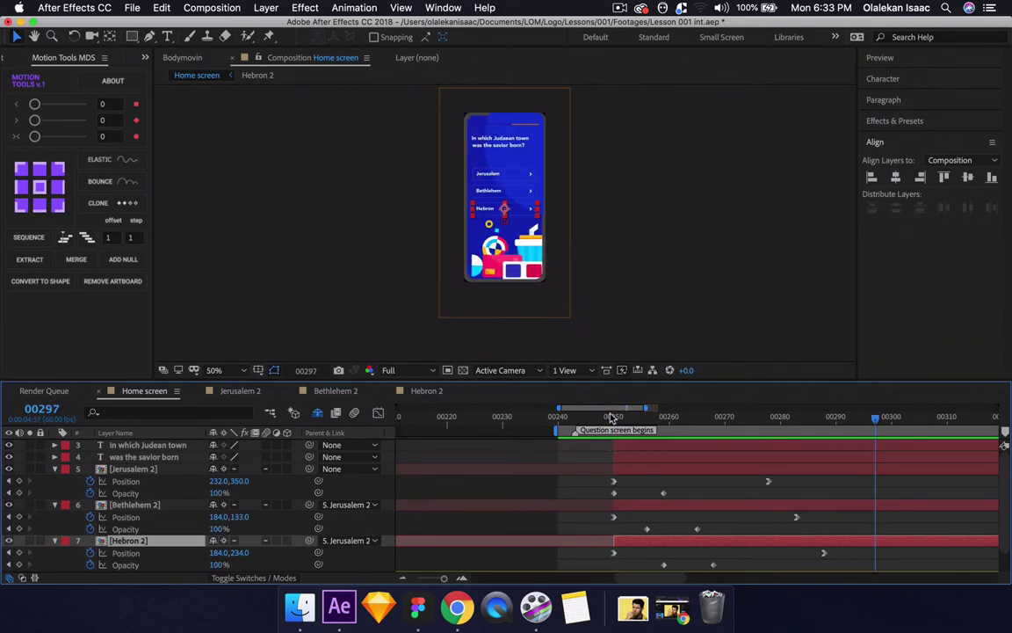
- Parent the "was the savior born" text layer to the "In which Judean town" layer
drag(613, 417, 790, 430)
scroll(754, 450, right, 2)
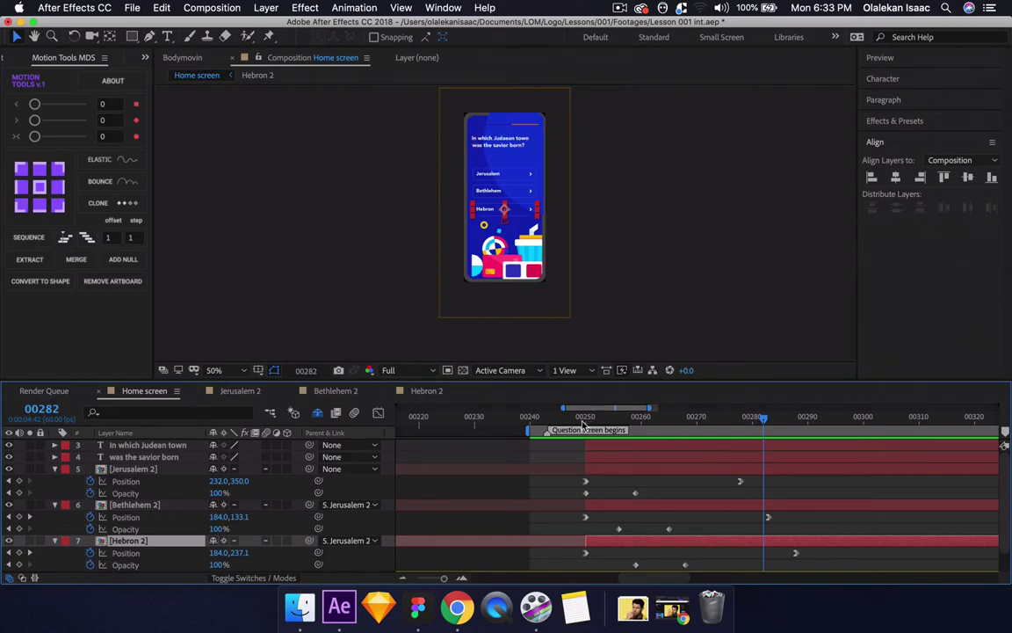
drag(562, 425, 607, 444)
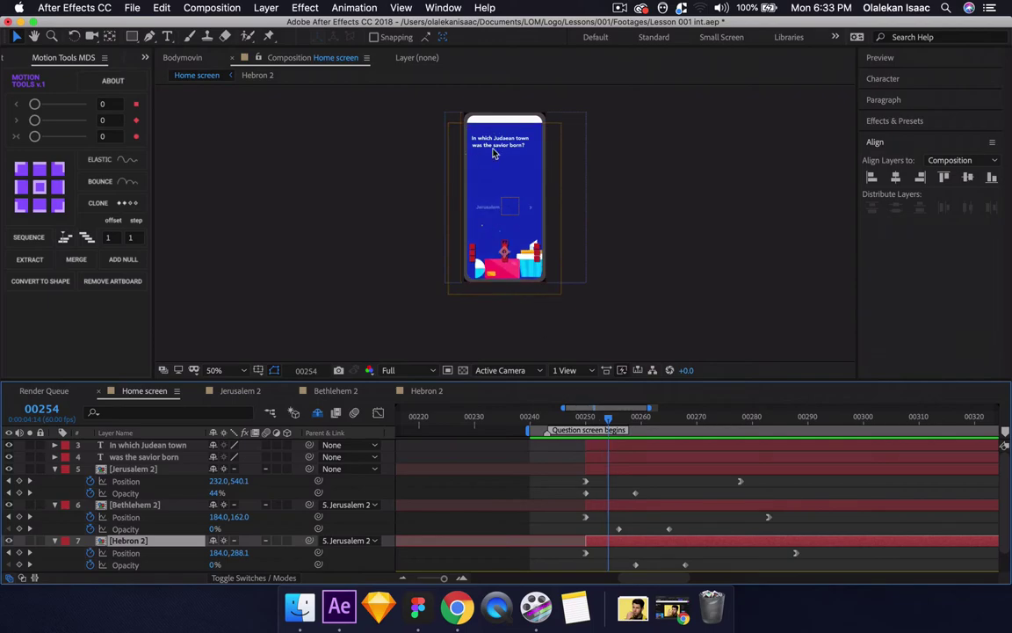
click(132, 457)
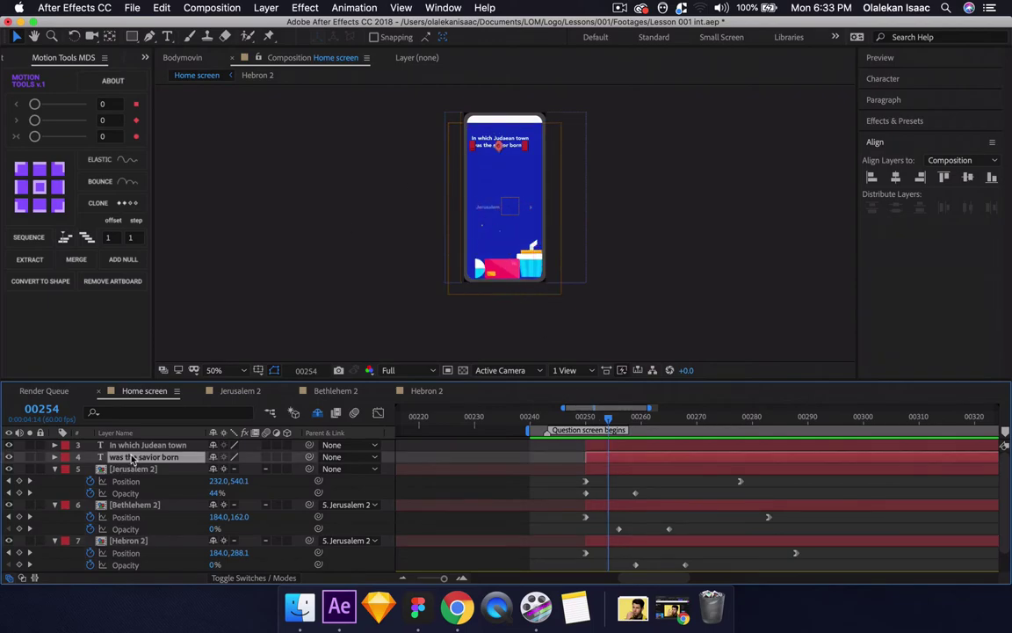
drag(230, 455, 182, 448)
click(182, 448)
- Keyframe the Position of "In which Judean town" at frames 250 and 278, with its Y value at 118 on frame 250
key(p)
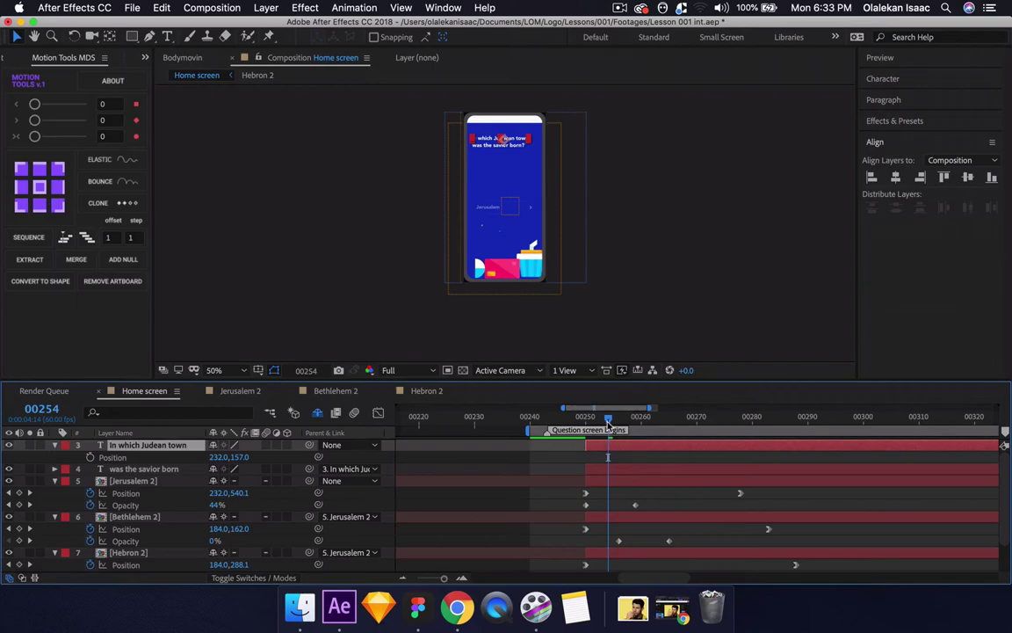
mouse_move(608, 423)
mouse_down()
mouse_move(591, 424)
mouse_move(608, 423)
mouse_up()
click(90, 458)
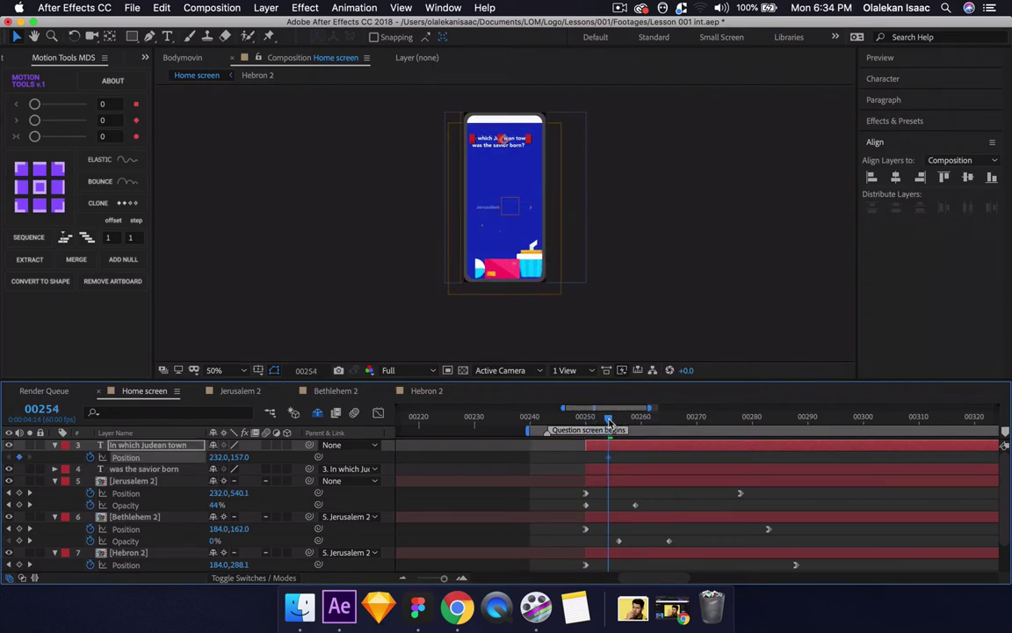
drag(608, 457, 589, 457)
drag(608, 419, 742, 429)
click(19, 457)
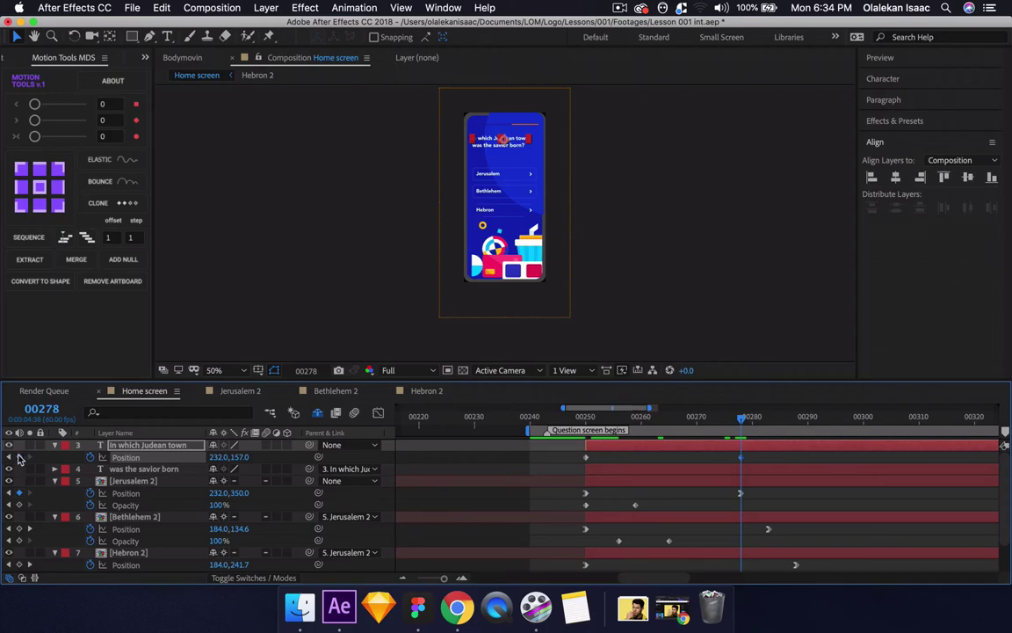
key(j)
key(j)
key(j)
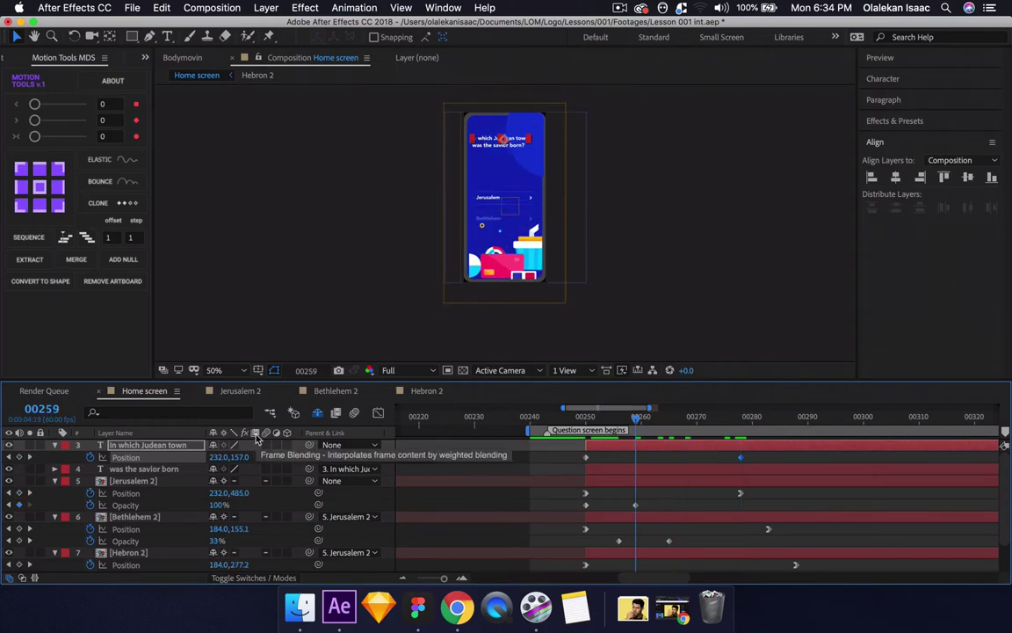
key(j)
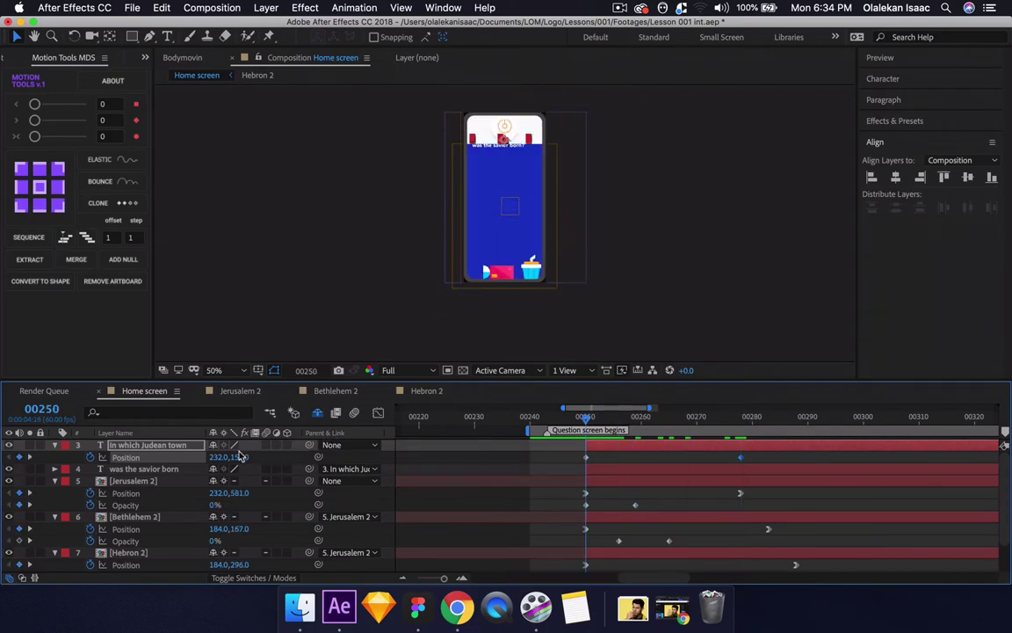
drag(238, 457, 218, 445)
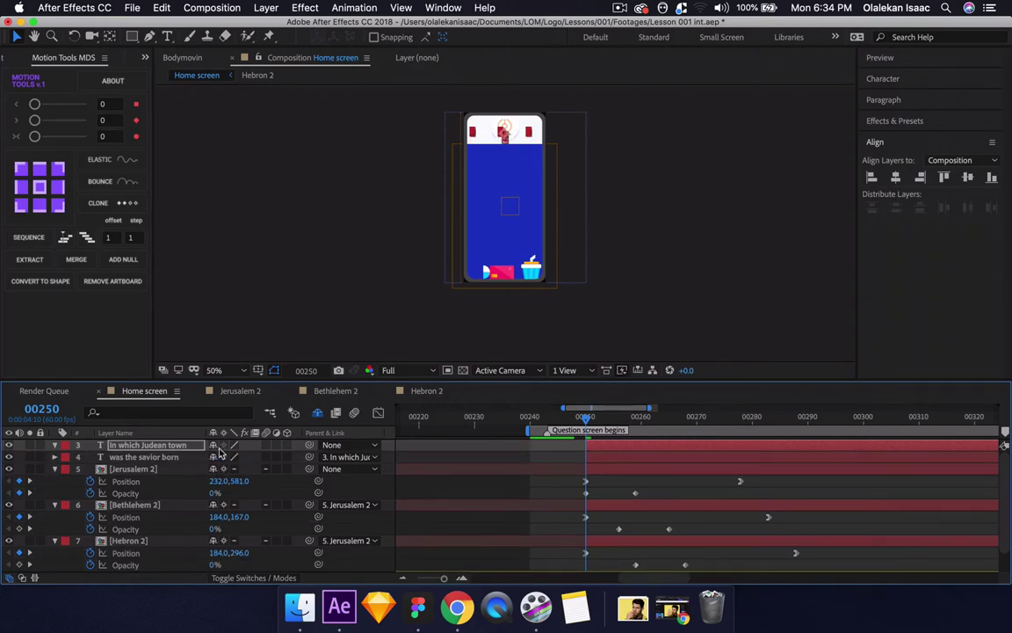
- Reveal the Scale of "In which Judean town" alongside its Position and preview the question text's entrance
key(shift+s)
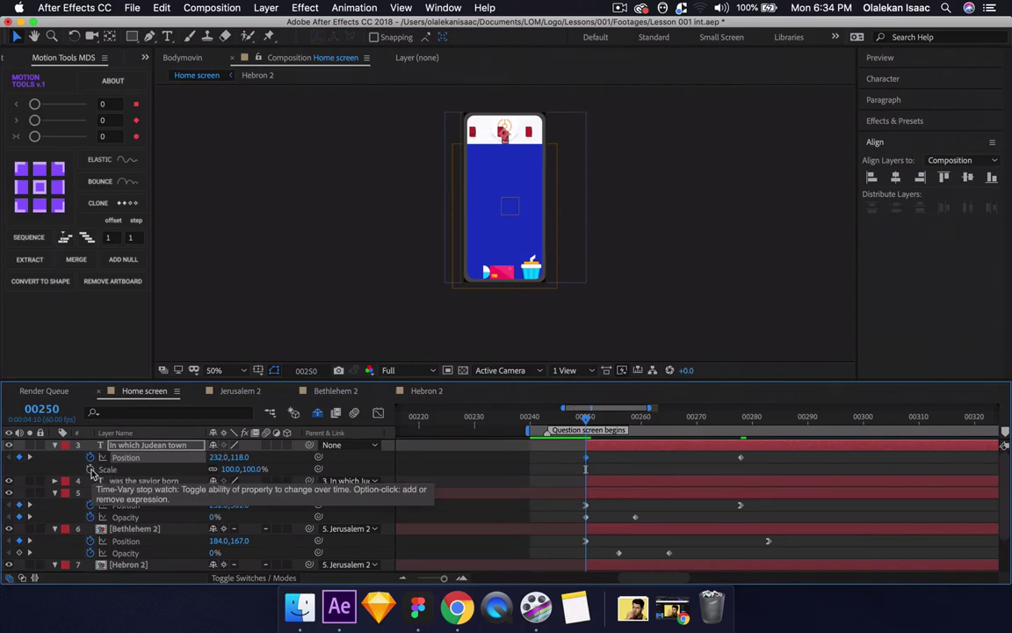
key(space)
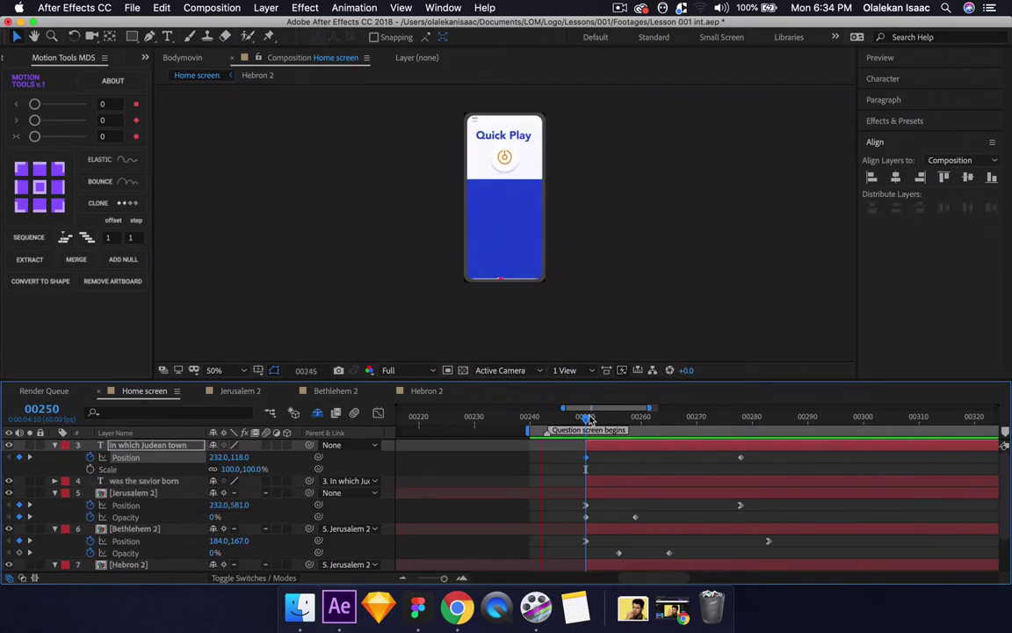
key(space)
- Add Position keyframes to the "was the savior born" layer at frames 250 and 288
click(166, 482)
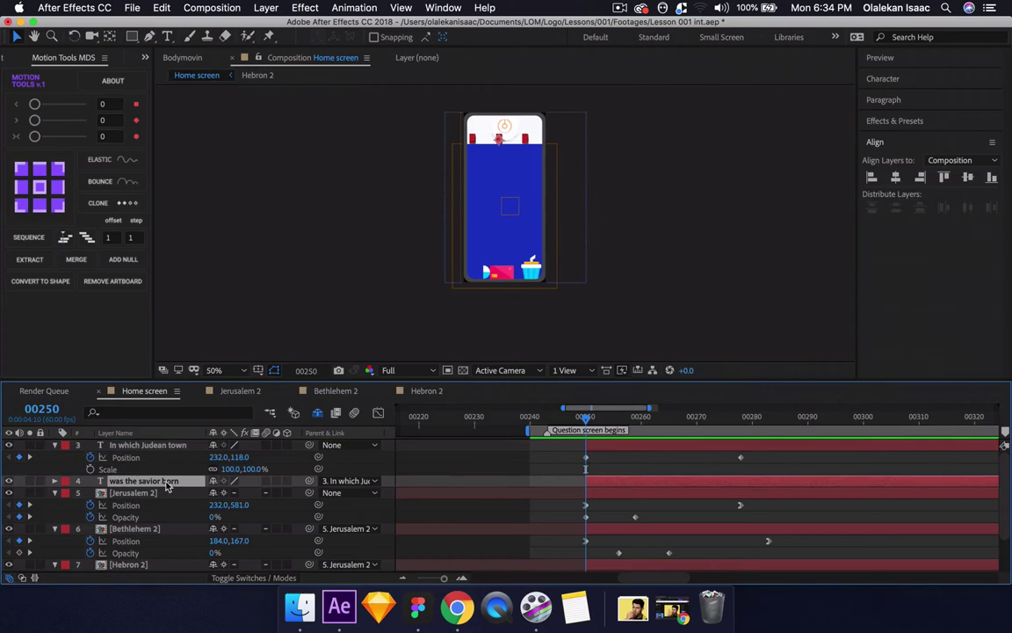
key(p)
click(92, 493)
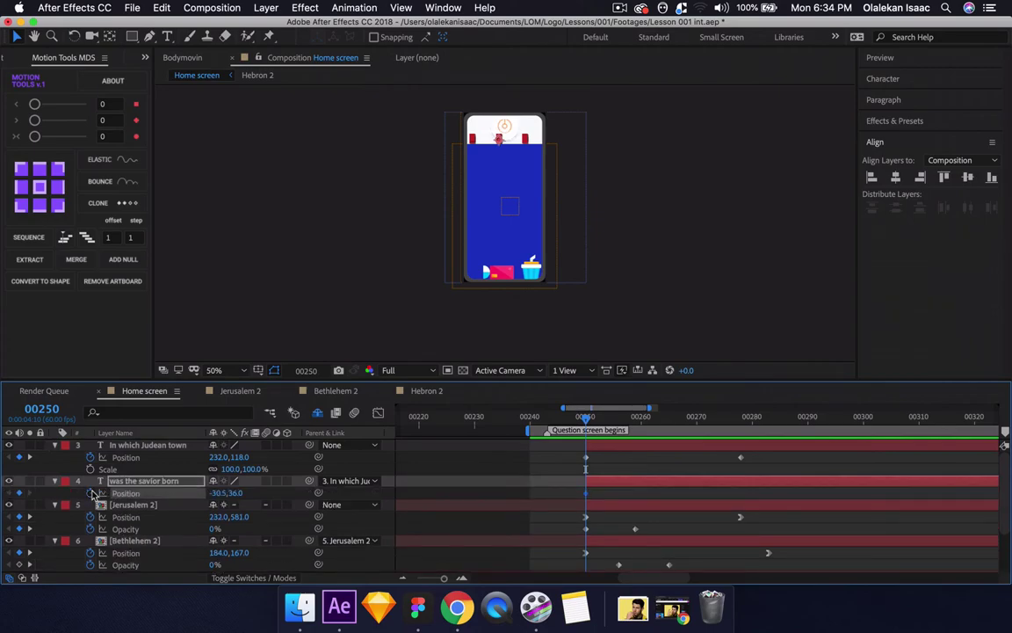
drag(786, 420, 799, 421)
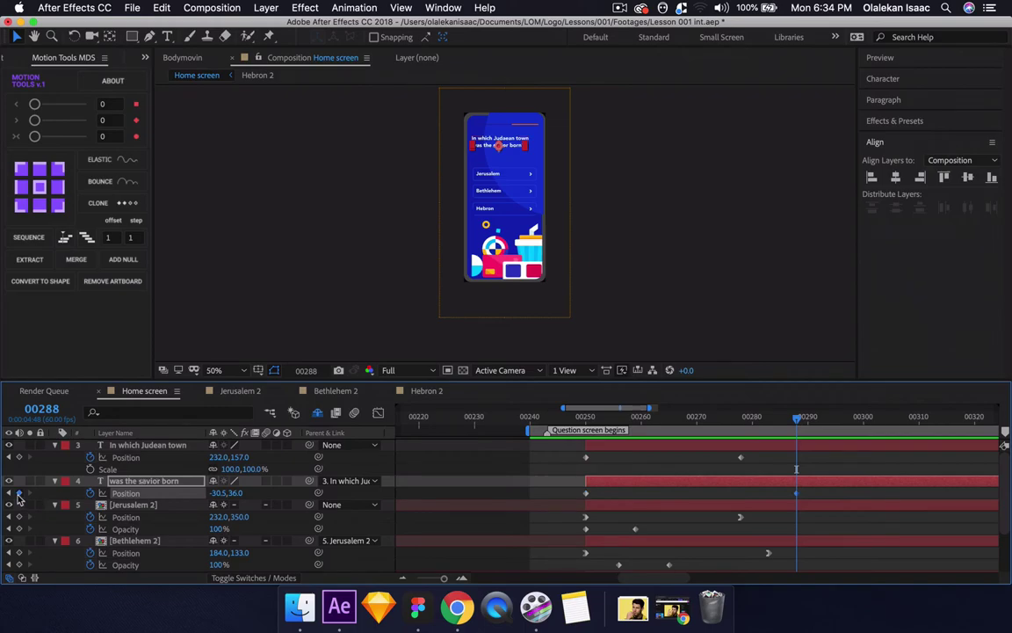
- Offset "was the savior born" upward at frame 250, trying Y -32 before reducing the offset, and preview the motion
key(j)
key(j)
key(j)
key(j)
key(j)
key(j)
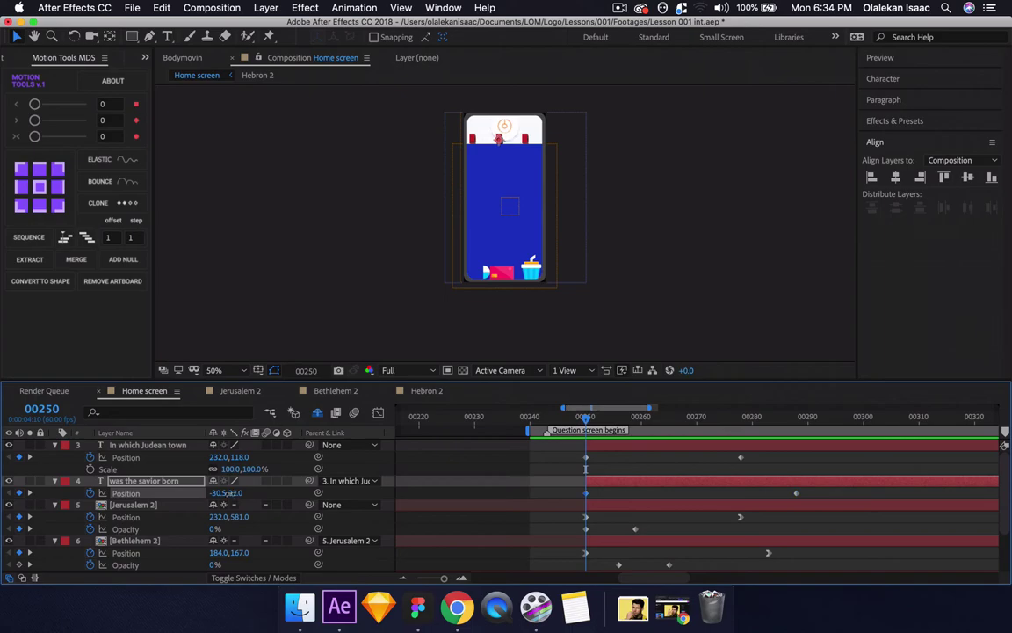
drag(230, 493, 198, 482)
key(space)
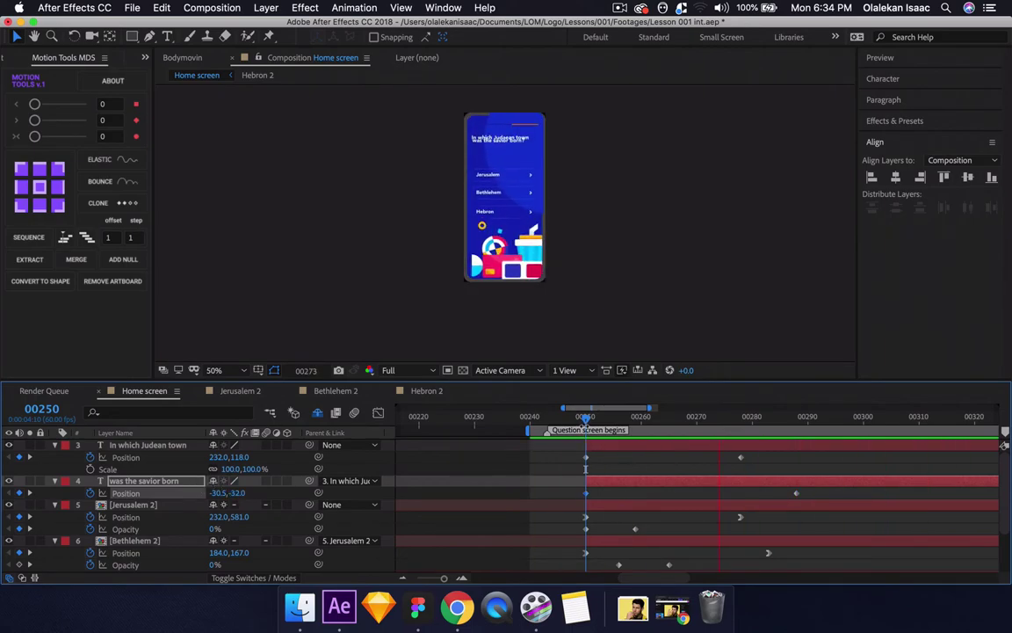
key(space)
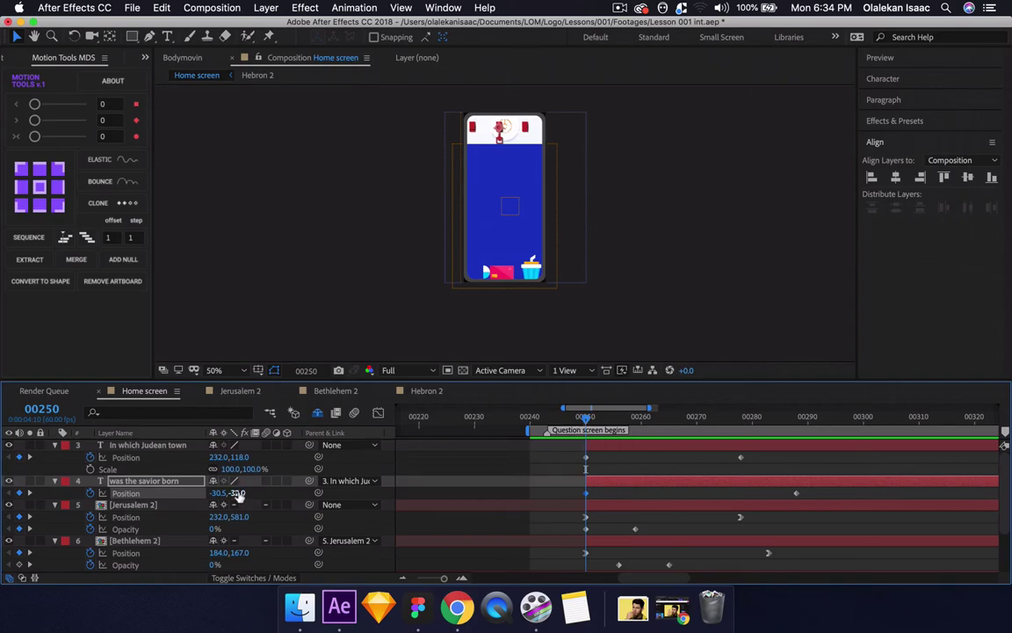
drag(237, 493, 266, 499)
key(space)
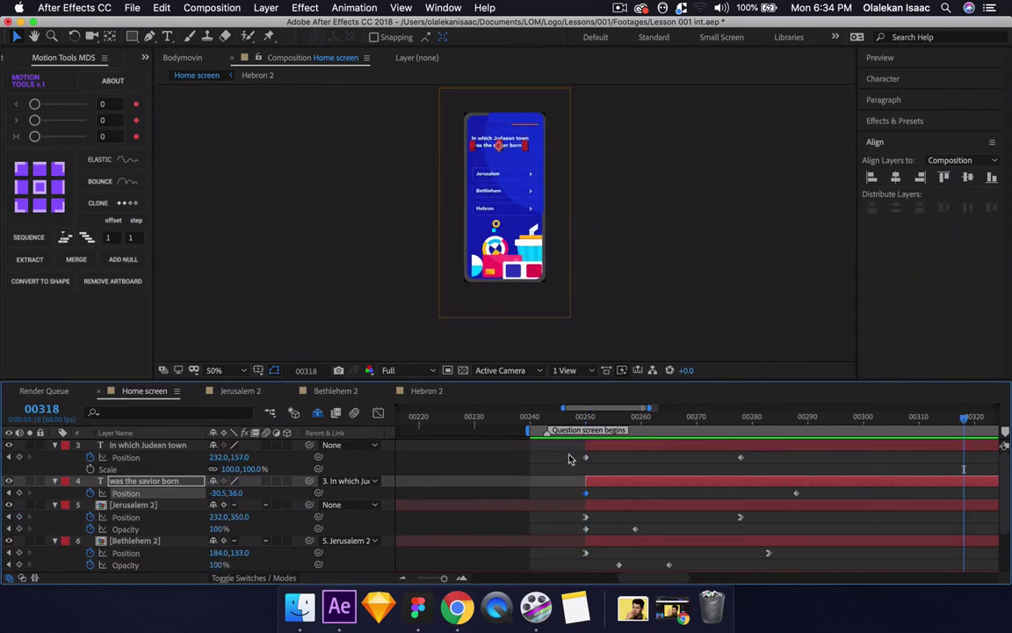
- Apply Easy Ease to all four Position keyframes of the two question text layers
drag(569, 458, 798, 499)
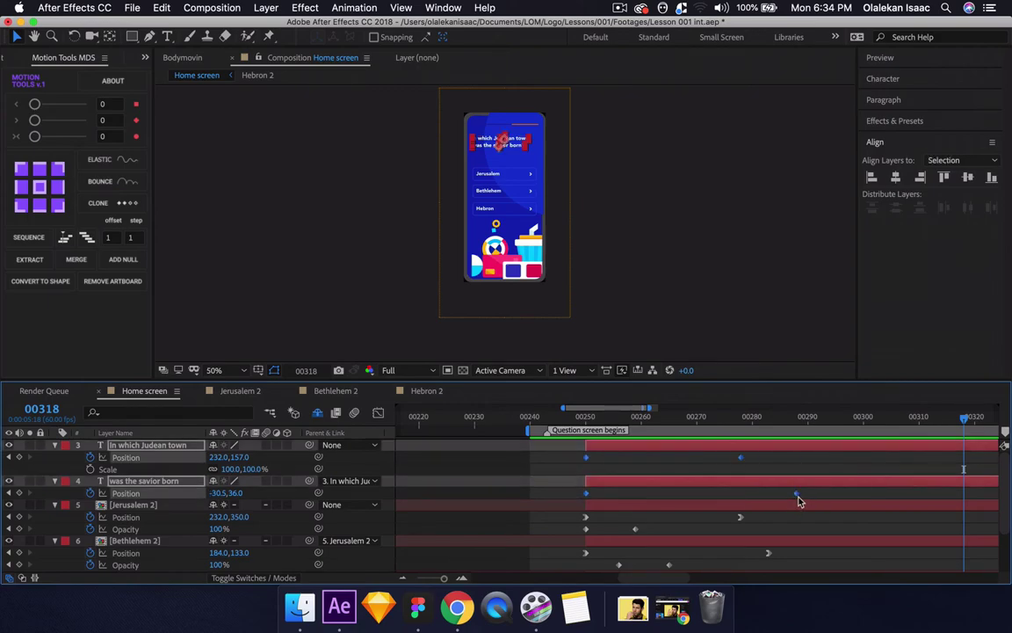
key(F9)
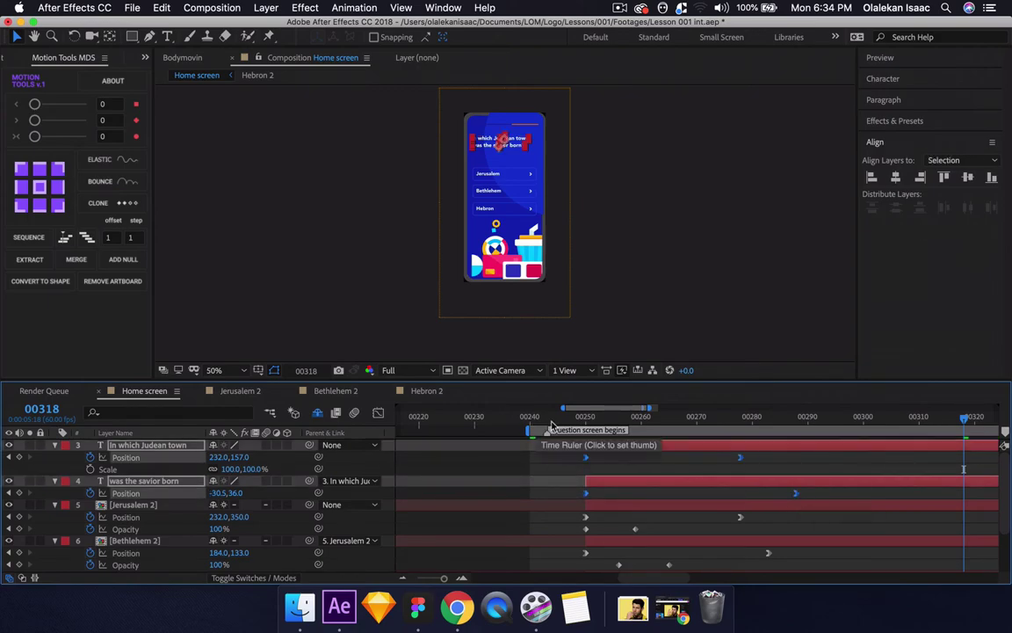
click(563, 416)
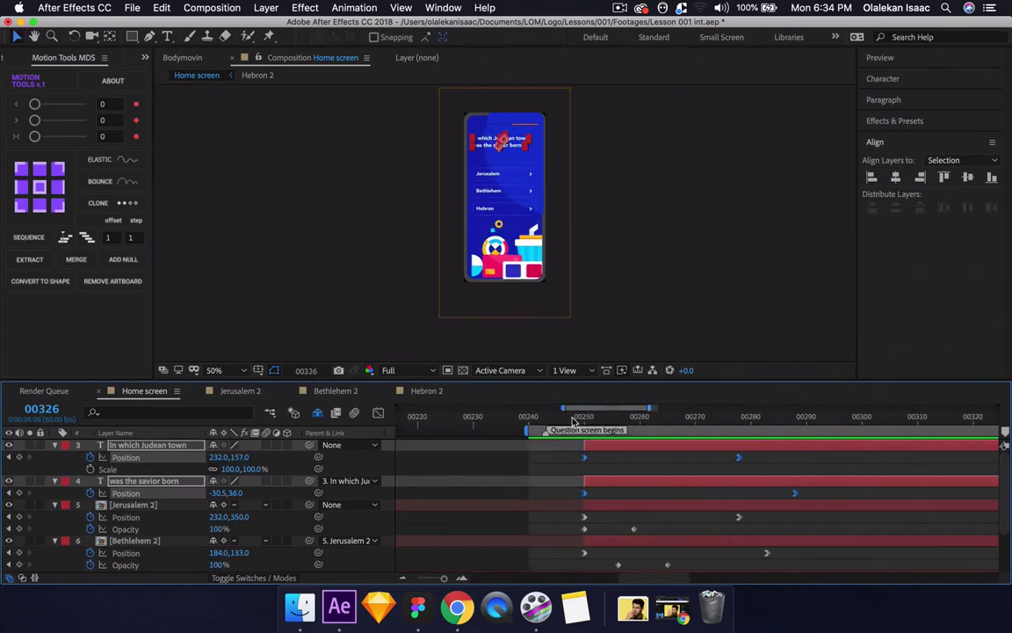
- Keyframe the Opacity of both question text layers from 0% at frame 260 to 100% at frame 273
drag(573, 419, 639, 420)
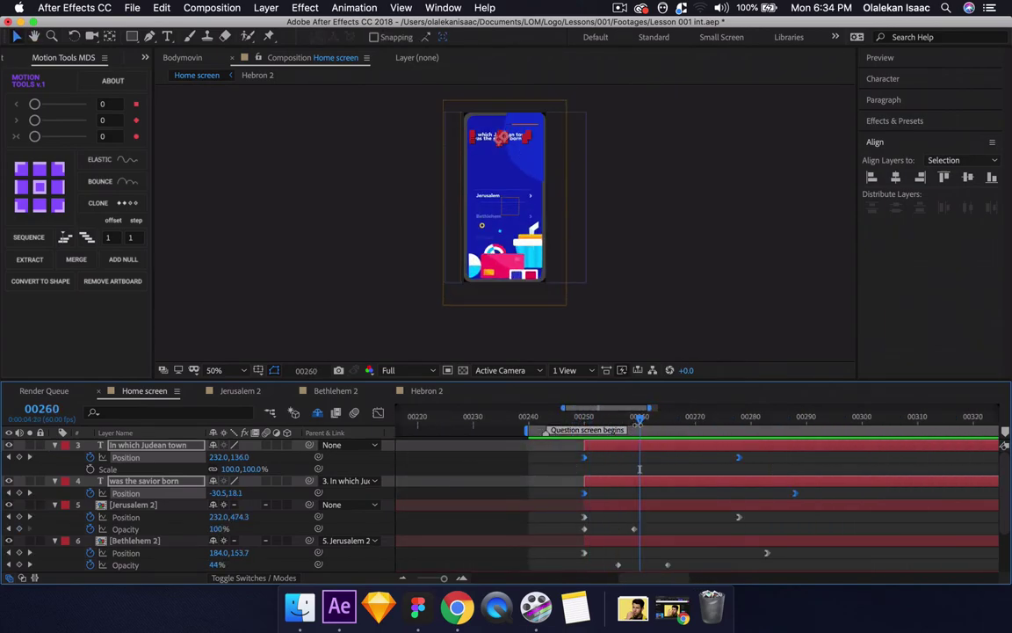
key(alt+shift+t)
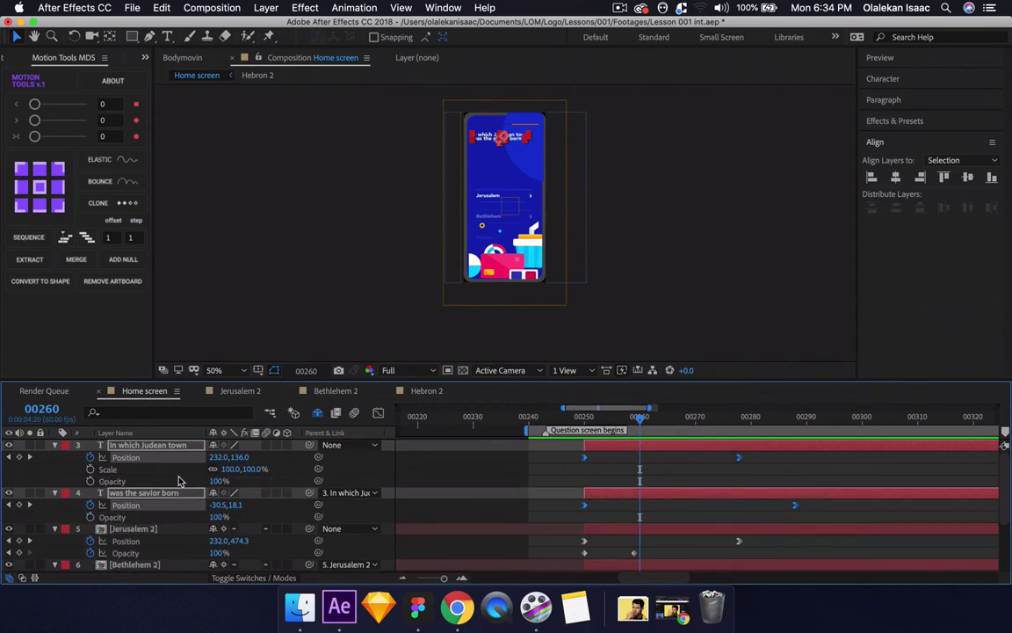
click(91, 483)
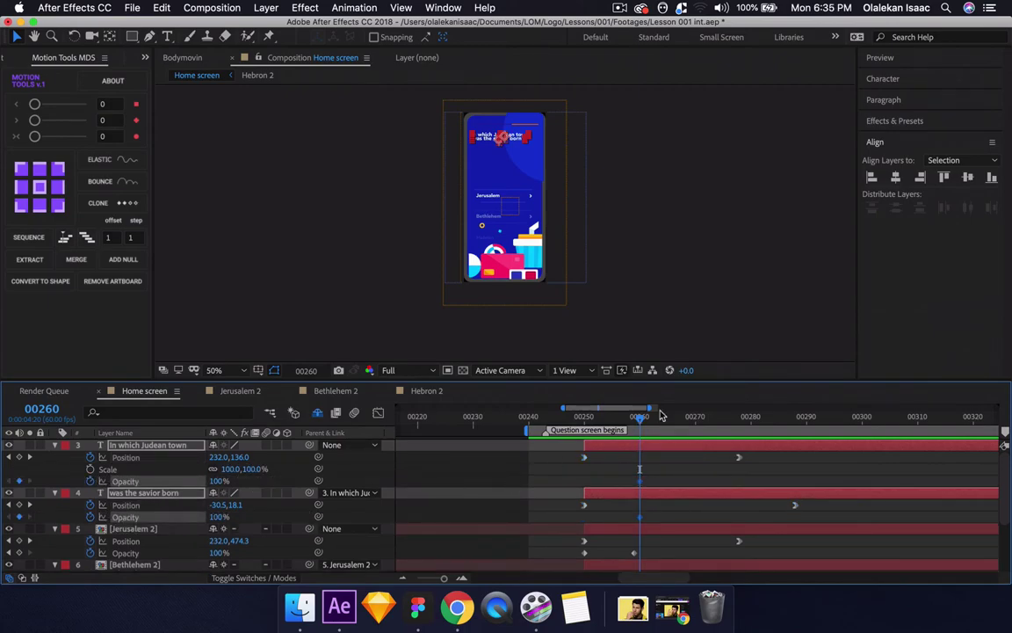
drag(642, 423, 716, 427)
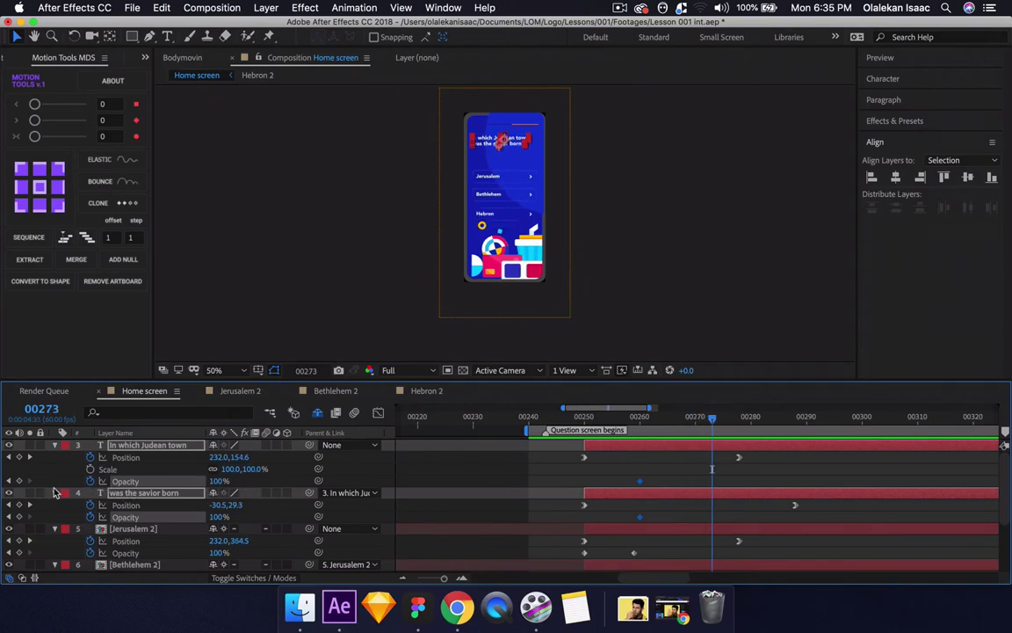
click(10, 481)
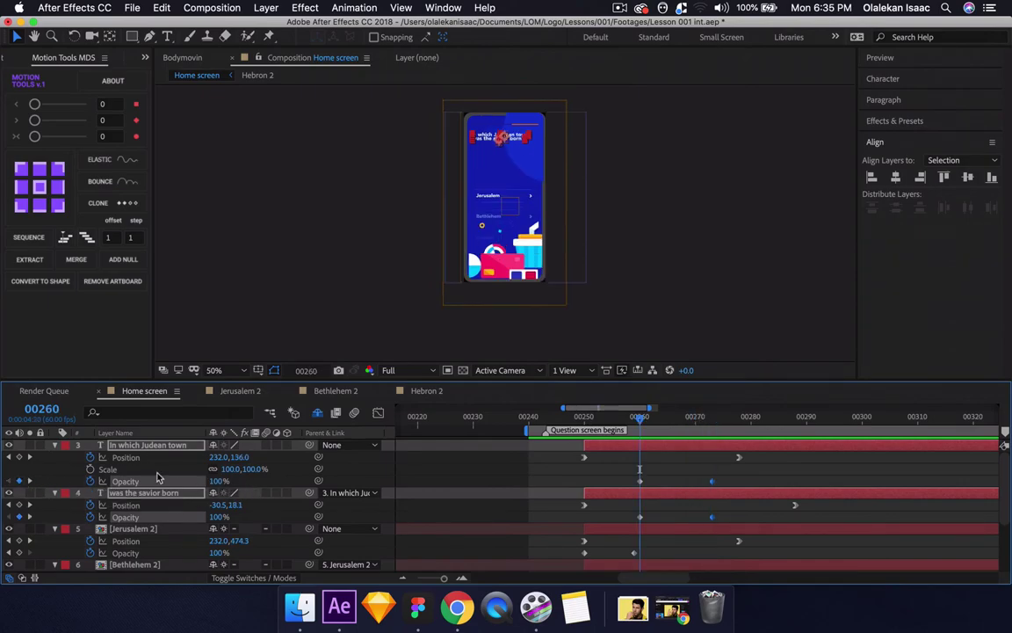
click(220, 482)
text(0)
key(Return)
- Try delaying the Opacity keyframes of "was the savior born" to frames 268 and 281, undo the shift and preview again
drag(634, 514, 757, 525)
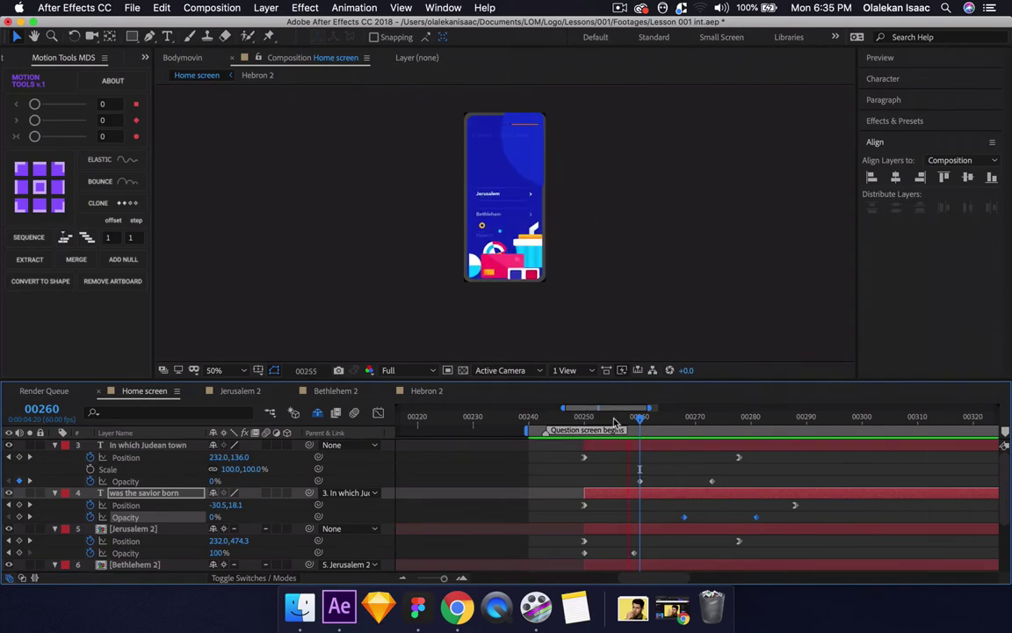
key(space)
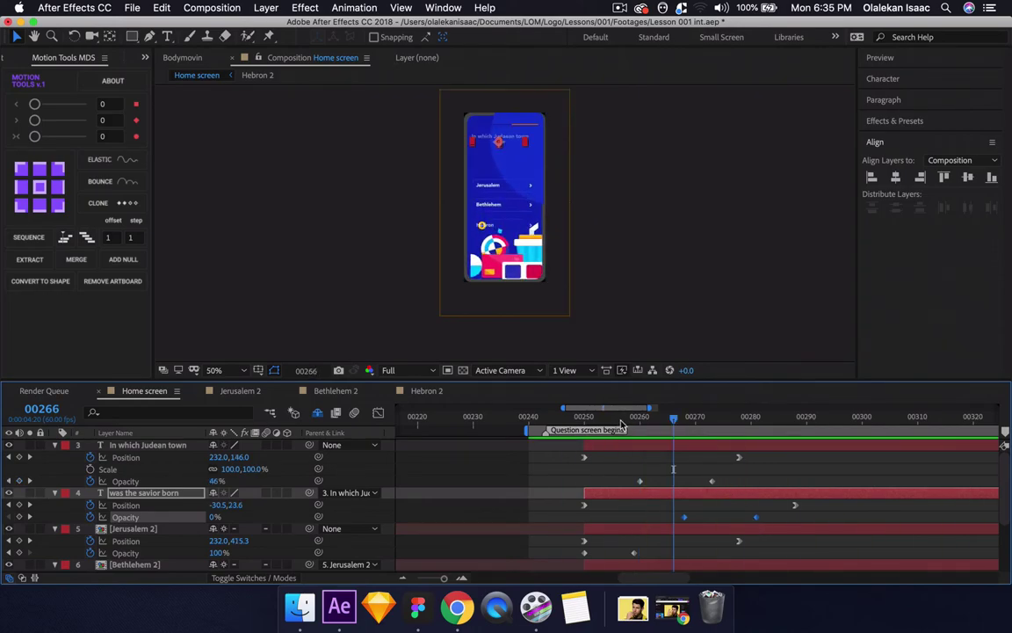
key(super+z)
key(space)
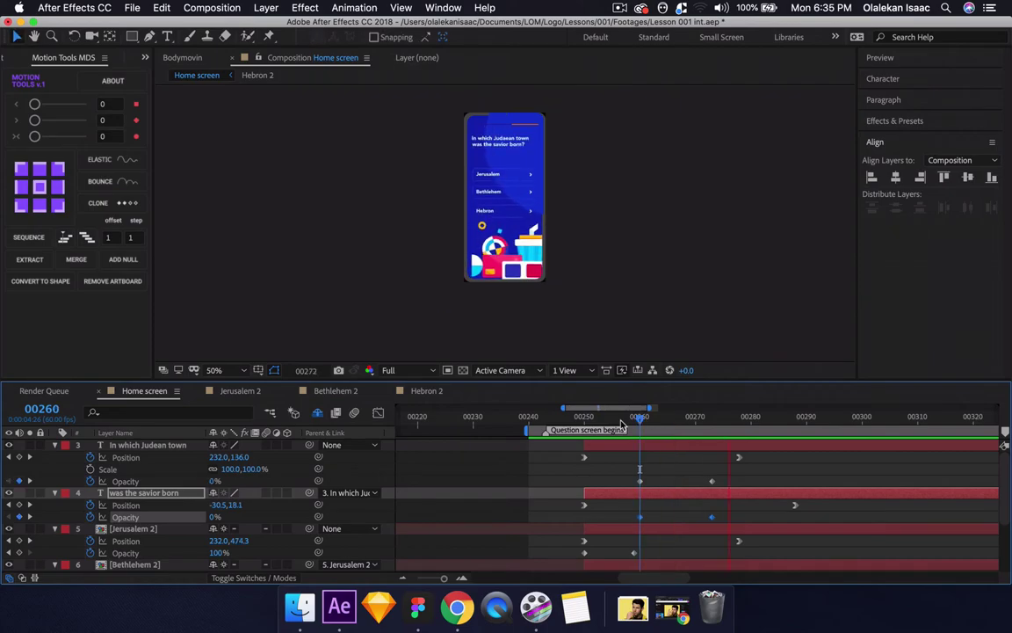
- Shift the Opacity keyframes of "was the savior born" earlier to frames 256 and 269 and preview the fade
click(619, 423)
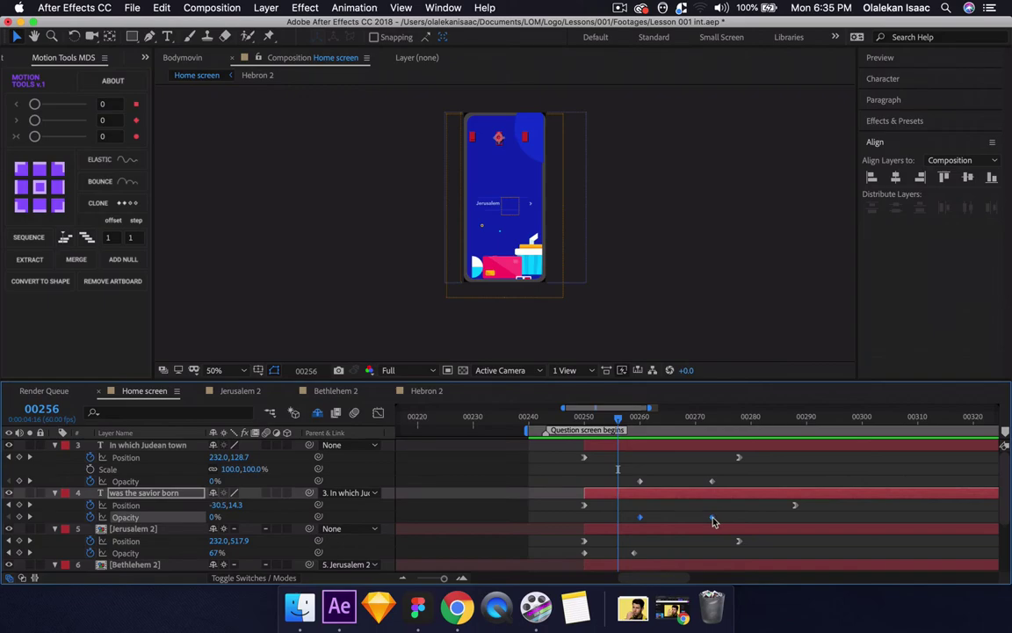
drag(711, 518, 688, 521)
key(space)
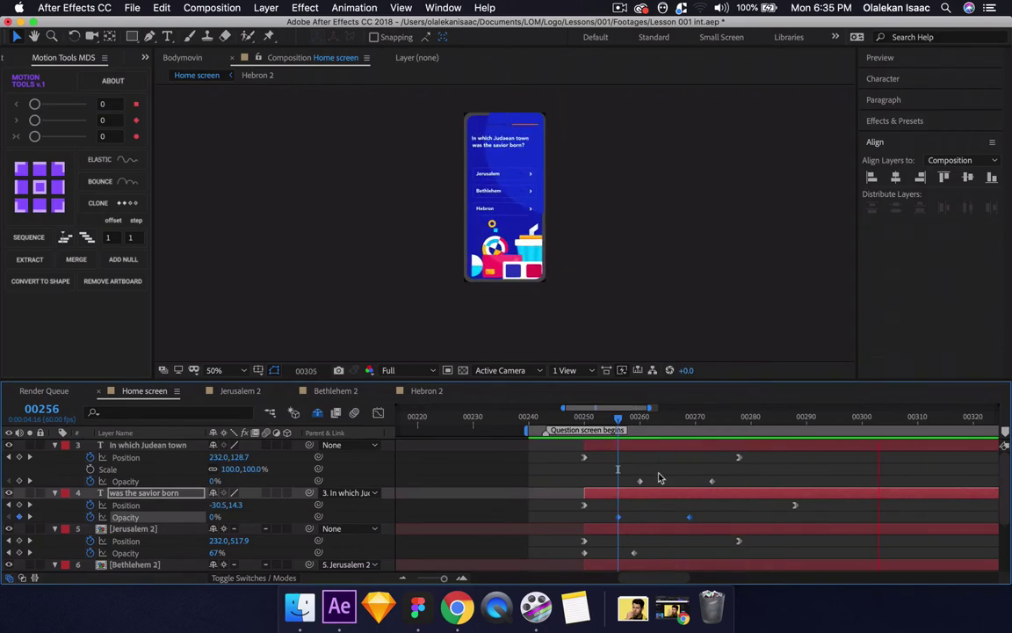
- Delay the end keyframes of the first and second question lines: Opacity to frames 282 and 278, Position to frames 285 and 295
drag(670, 473, 738, 522)
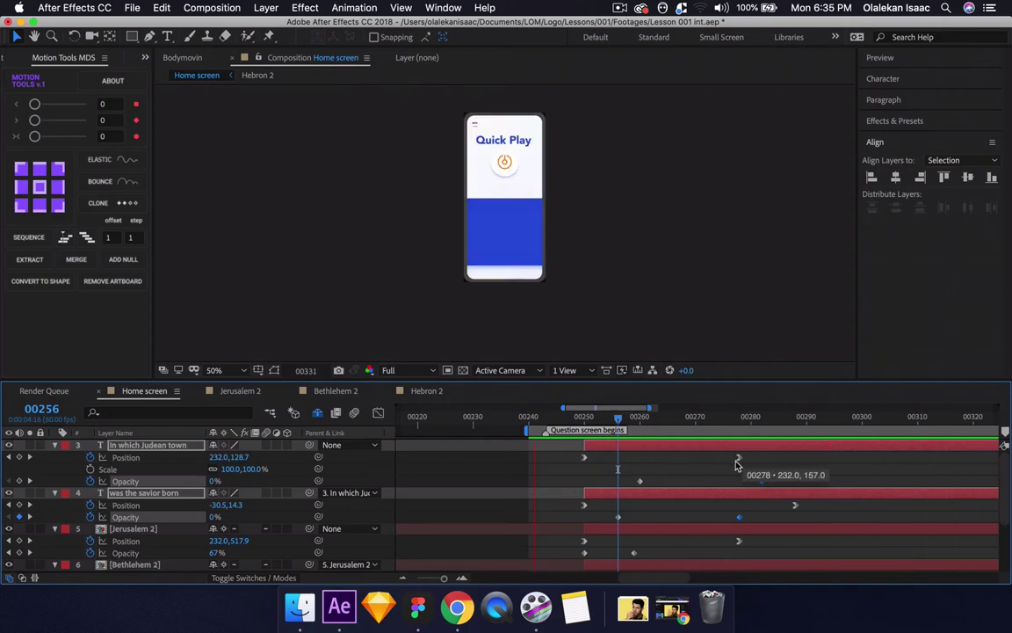
drag(729, 454, 766, 465)
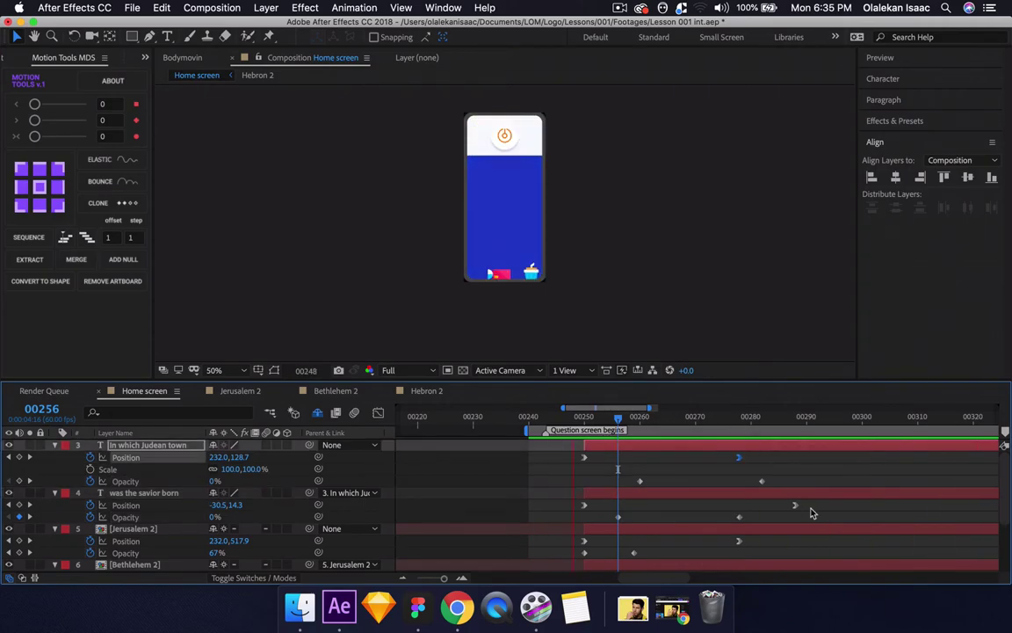
mouse_move(819, 506)
mouse_down()
mouse_move(789, 514)
mouse_move(834, 511)
mouse_up()
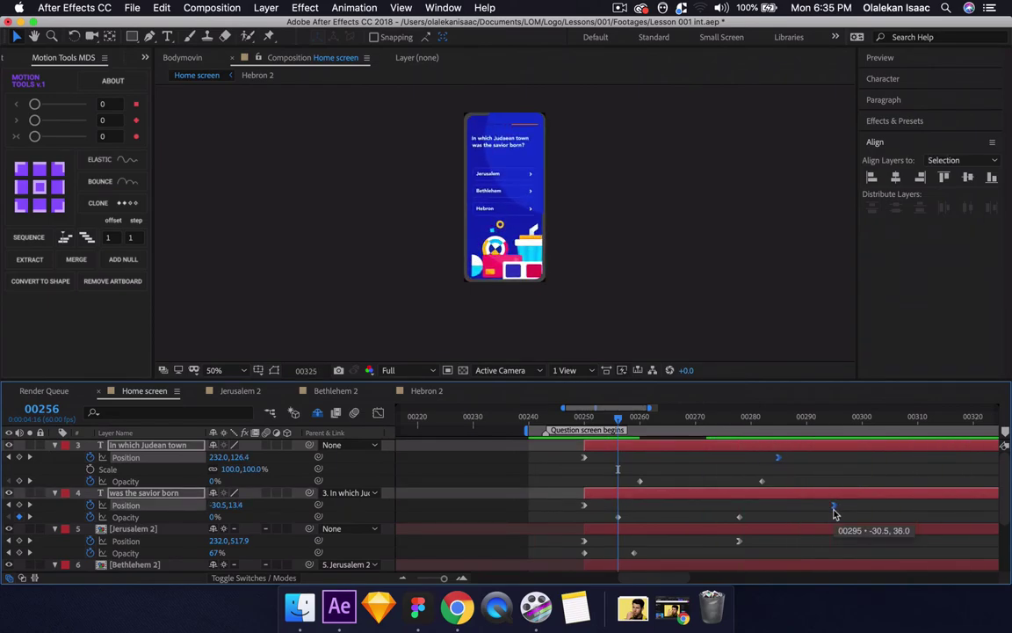
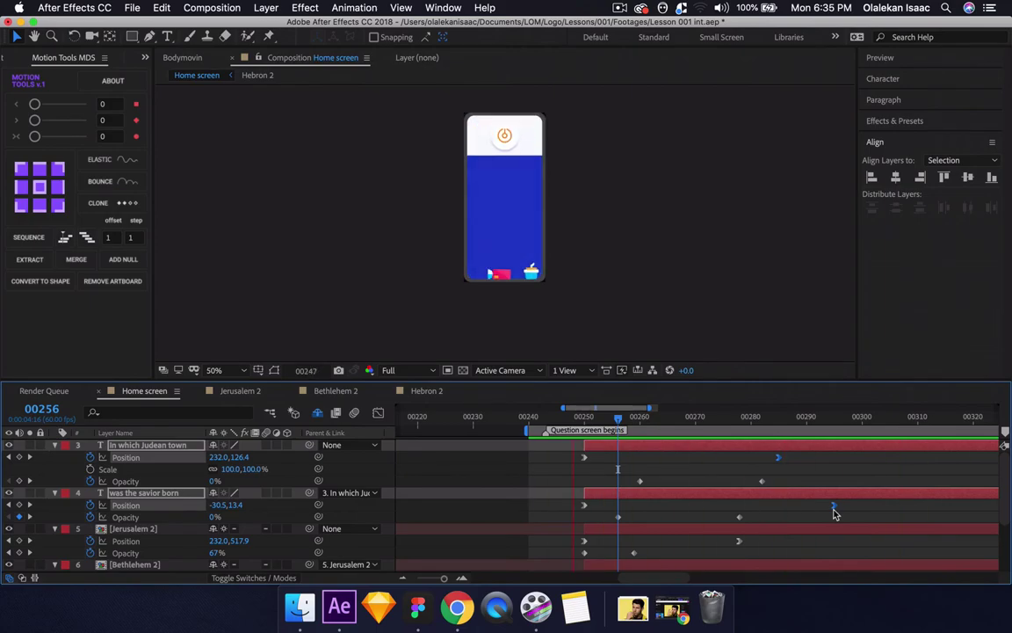
- Shift both question text layers earlier so they start at frame 243, and preview the result on the phone screen
key(space)
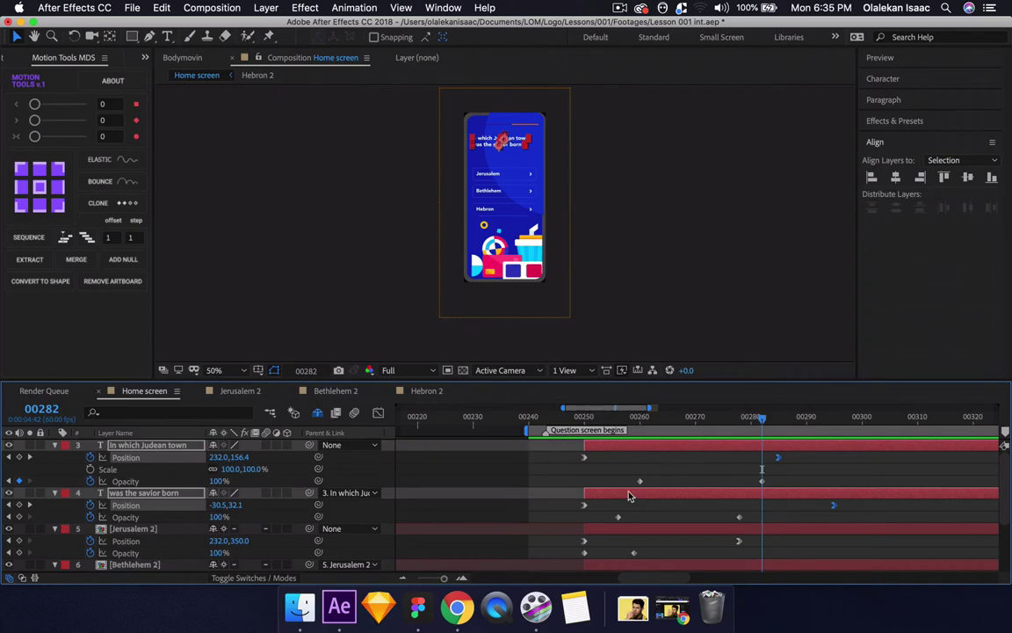
drag(629, 494, 590, 495)
key(space)
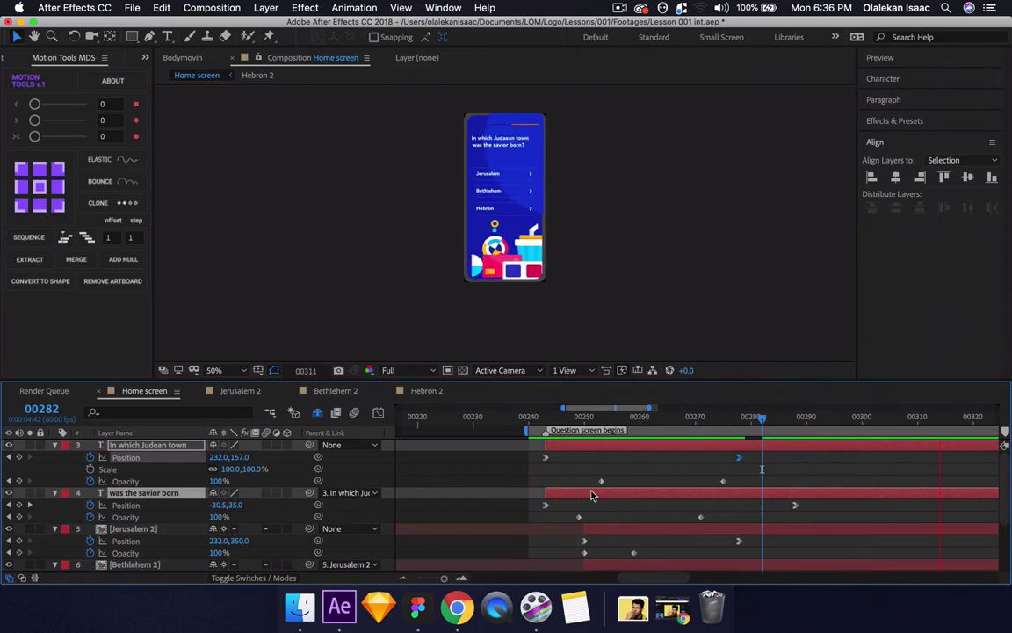
key(space)
key(period)
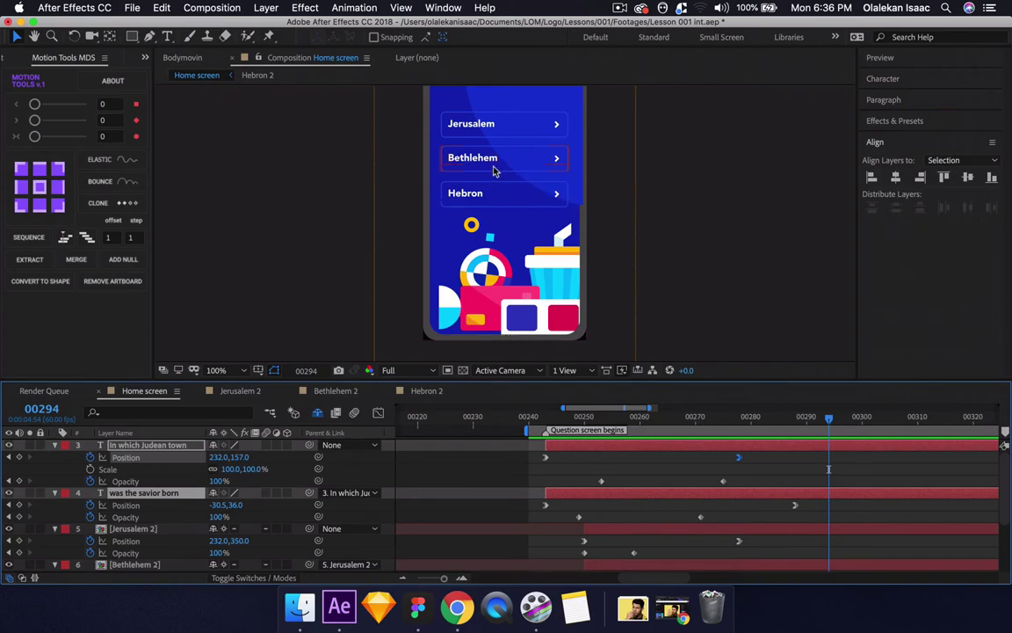
key(comma)
key(period)
key(comma)
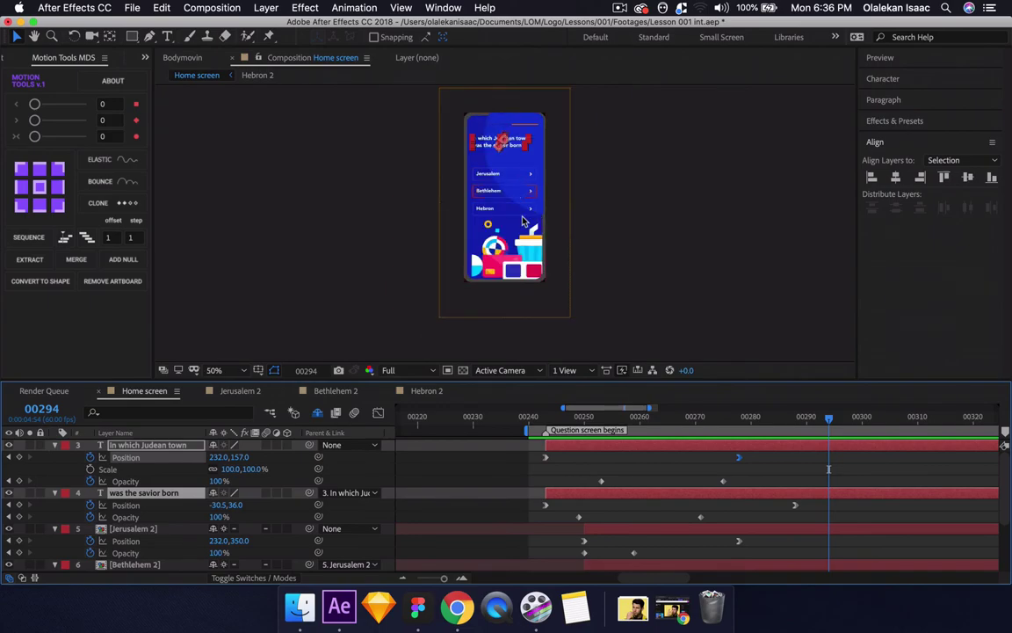
- Extend the ends of both question text layers past frame 458 and set the work area from frame 300 to about 371
drag(829, 426, 863, 421)
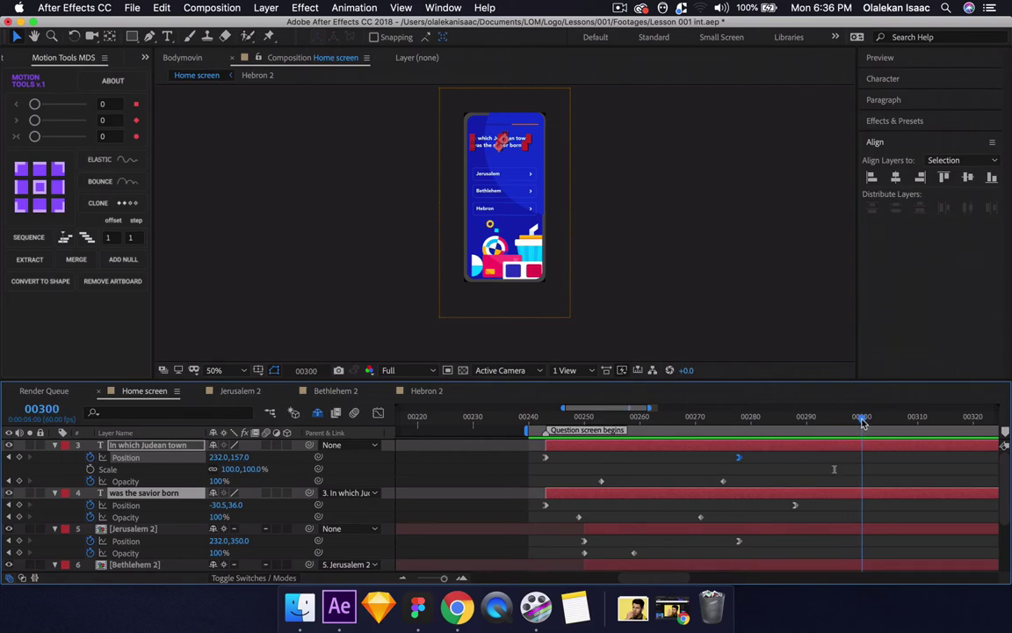
key(b)
scroll(854, 470, right, 4)
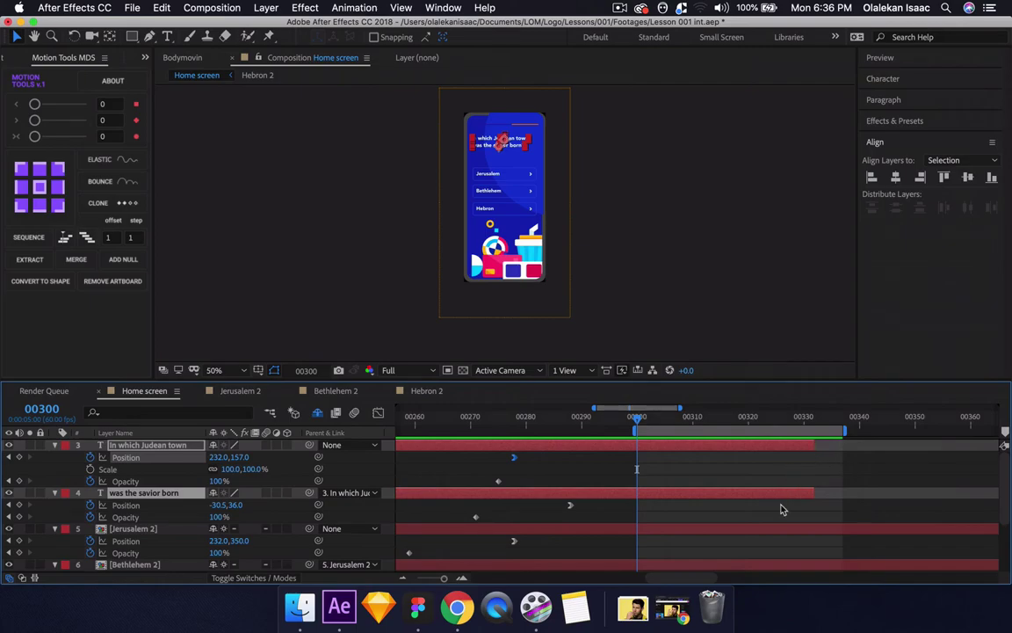
scroll(778, 506, right, 1)
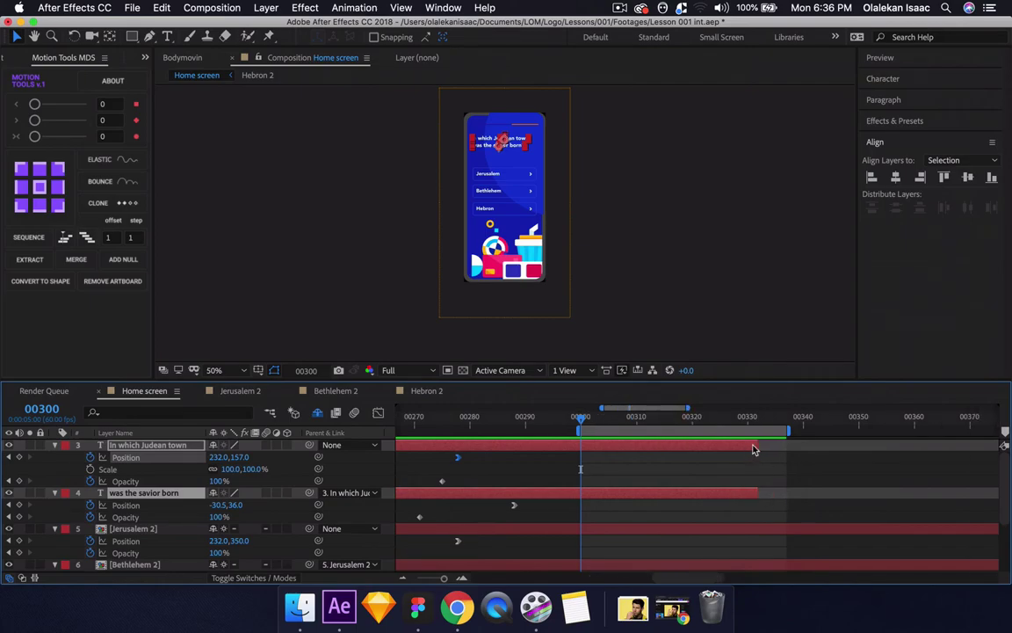
scroll(580, 468, right, 13)
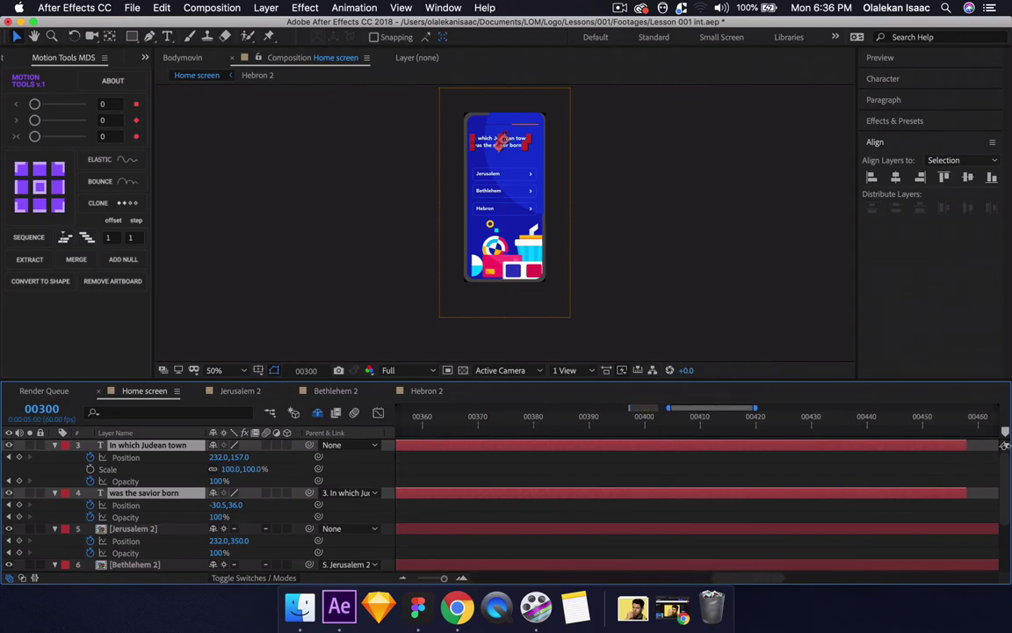
scroll(1004, 445, left, 19)
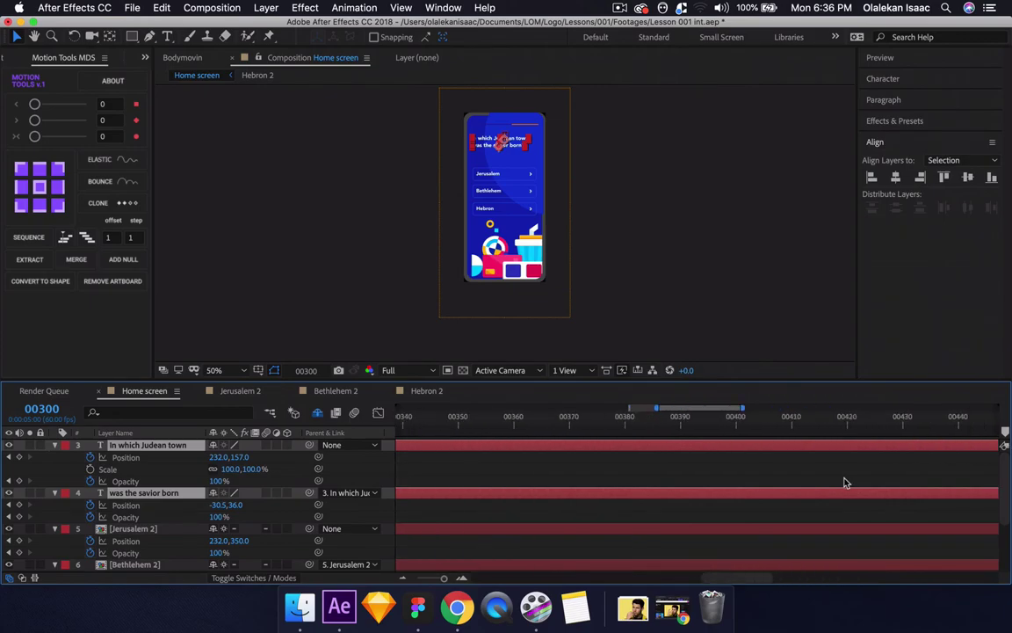
scroll(844, 482, right, 6)
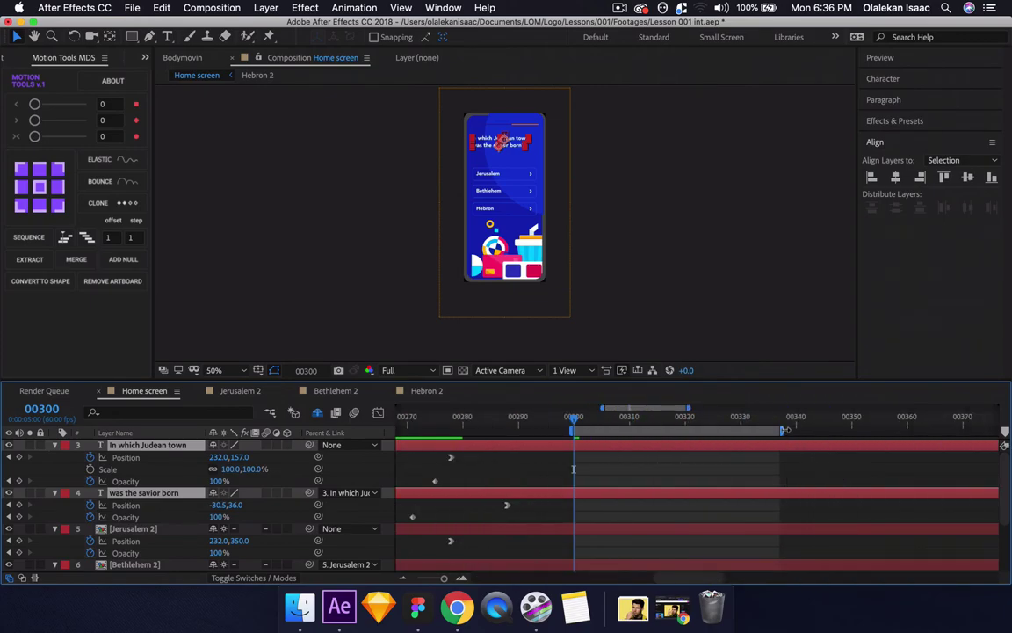
drag(781, 431, 970, 431)
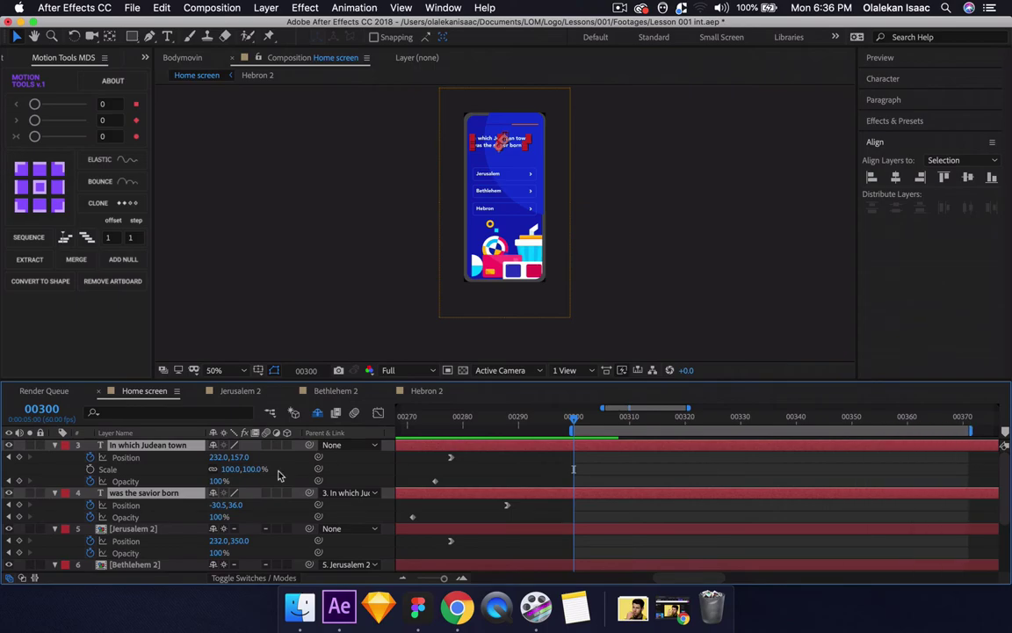
- Keyframe the Scale of the Bethlehem 2 layer from 100% at frame 300 to 90% at frame 310
scroll(508, 145, up, 1)
scroll(508, 145, down, 1)
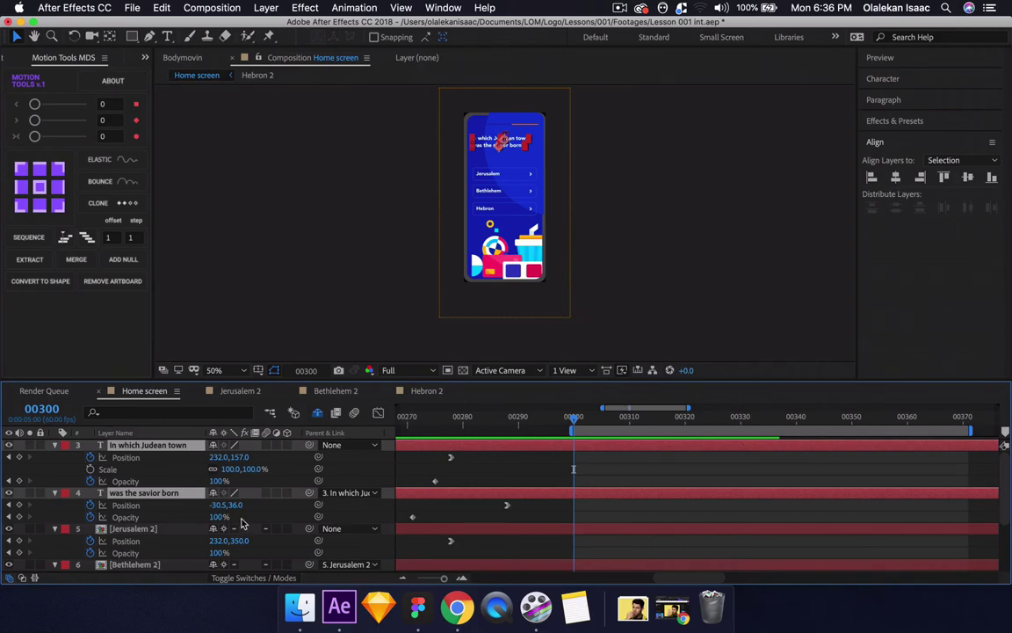
scroll(277, 518, down, 1)
scroll(277, 518, down, 1)
click(172, 542)
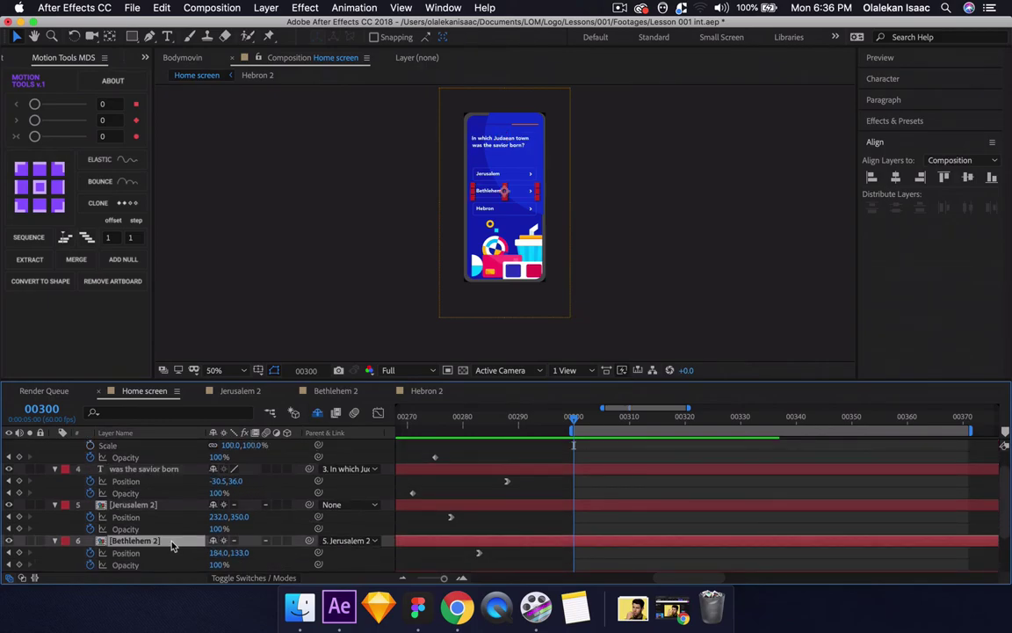
scroll(172, 544, down, 1)
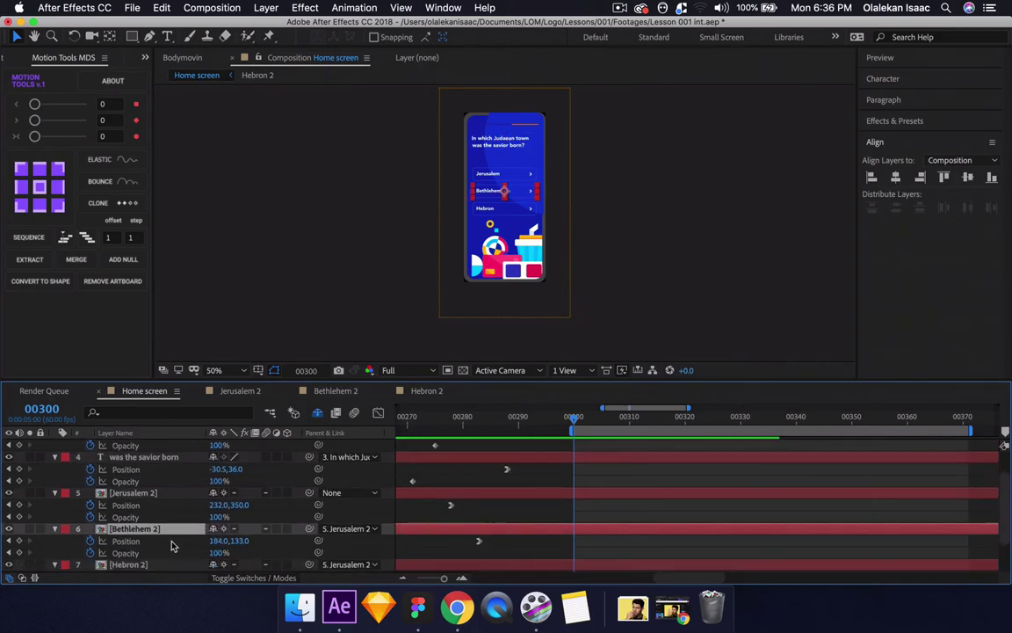
key(shift+s)
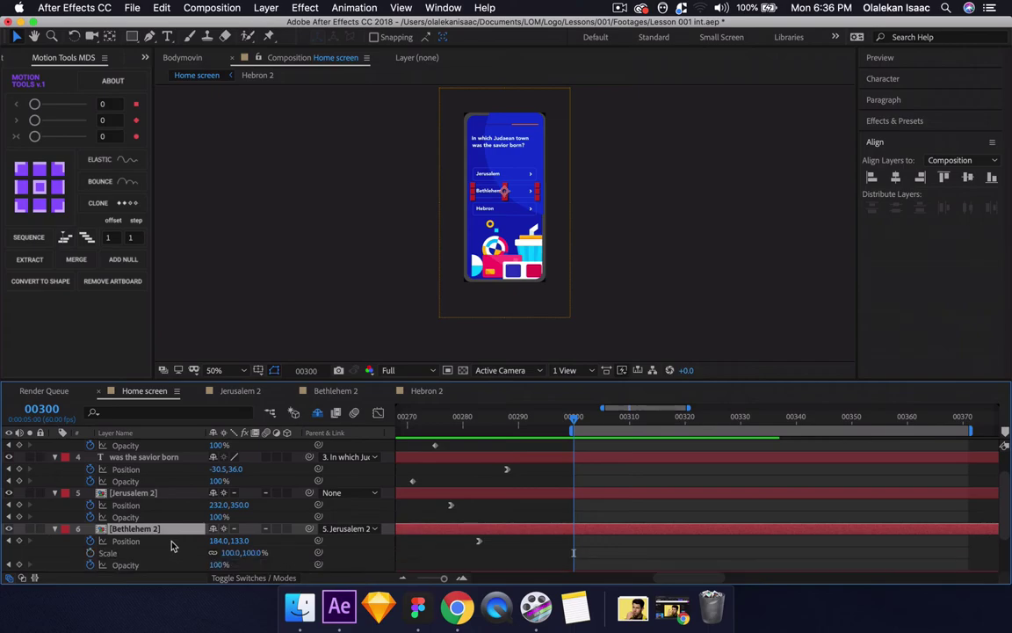
click(91, 552)
click(630, 425)
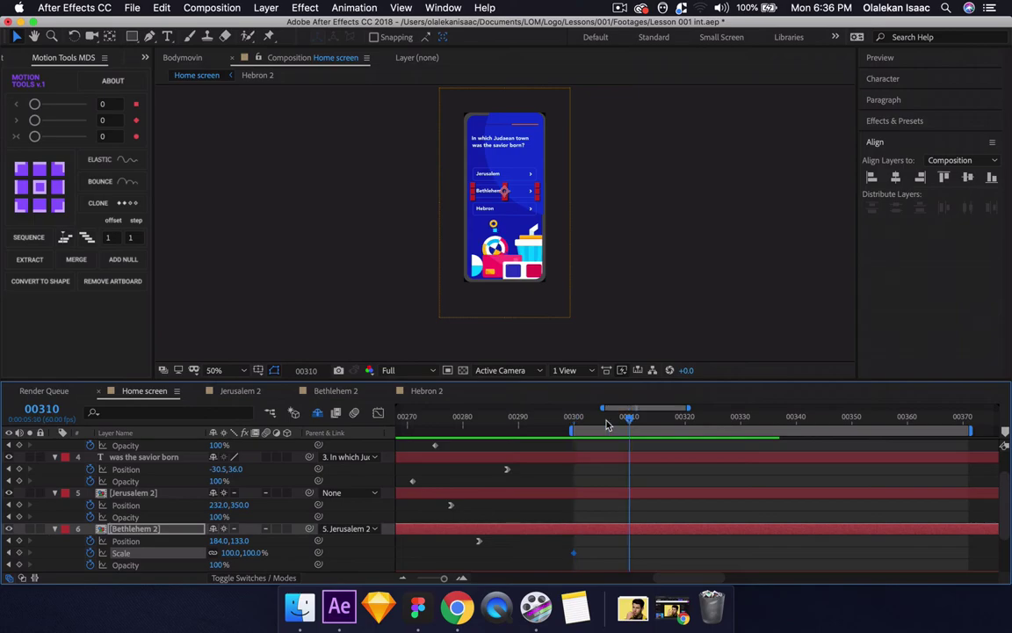
click(228, 552)
text(90)
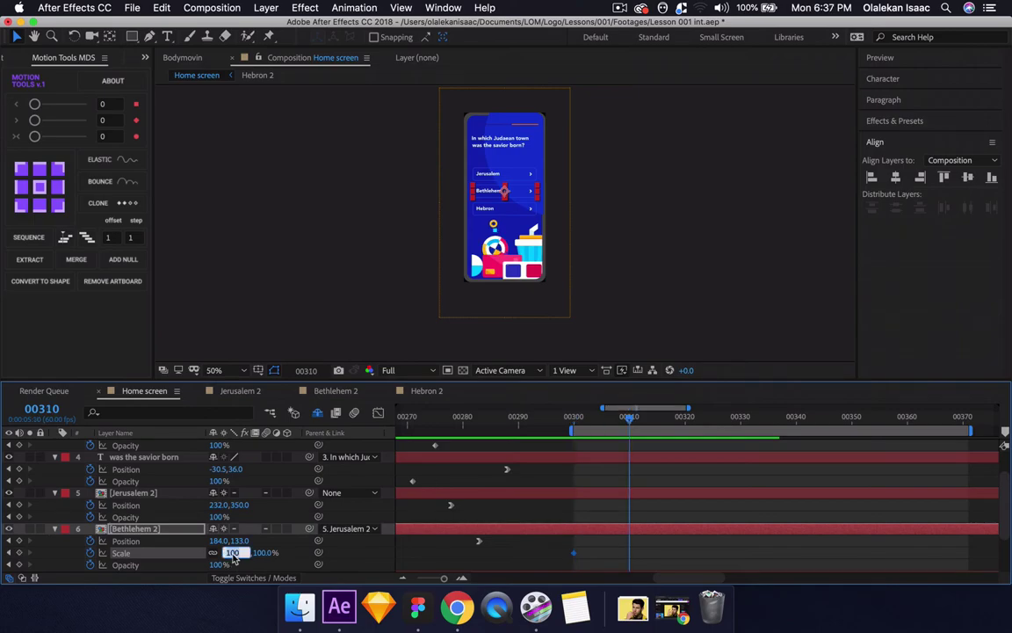
key(Return)
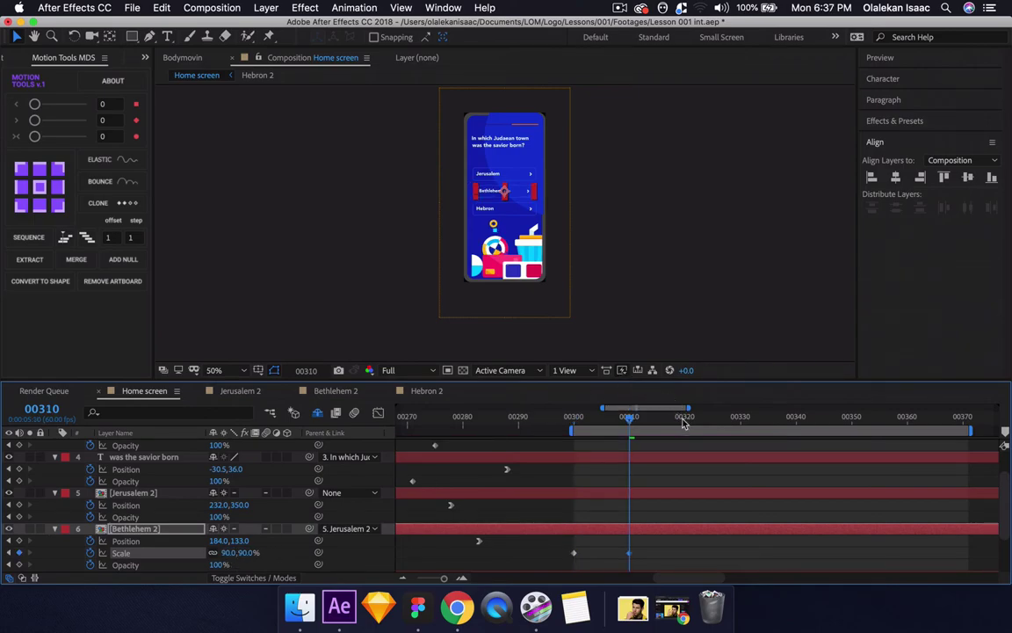
- Add a 100% Scale keyframe to Bethlehem 2 at frame 320 and preview the button press from frame 300
key(shift+Page_Down)
click(231, 553)
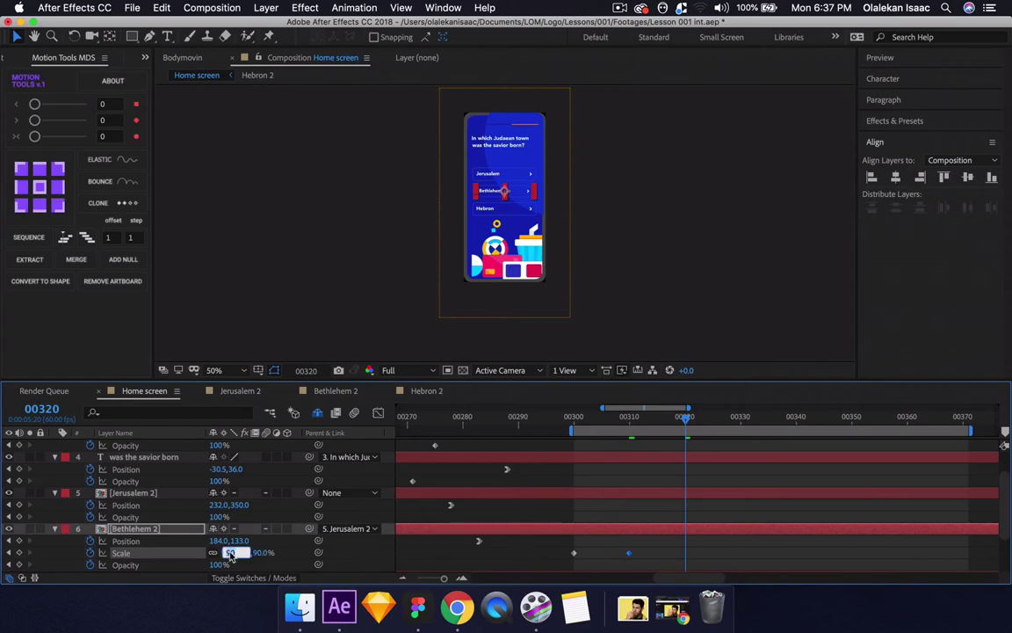
text(100)
key(Return)
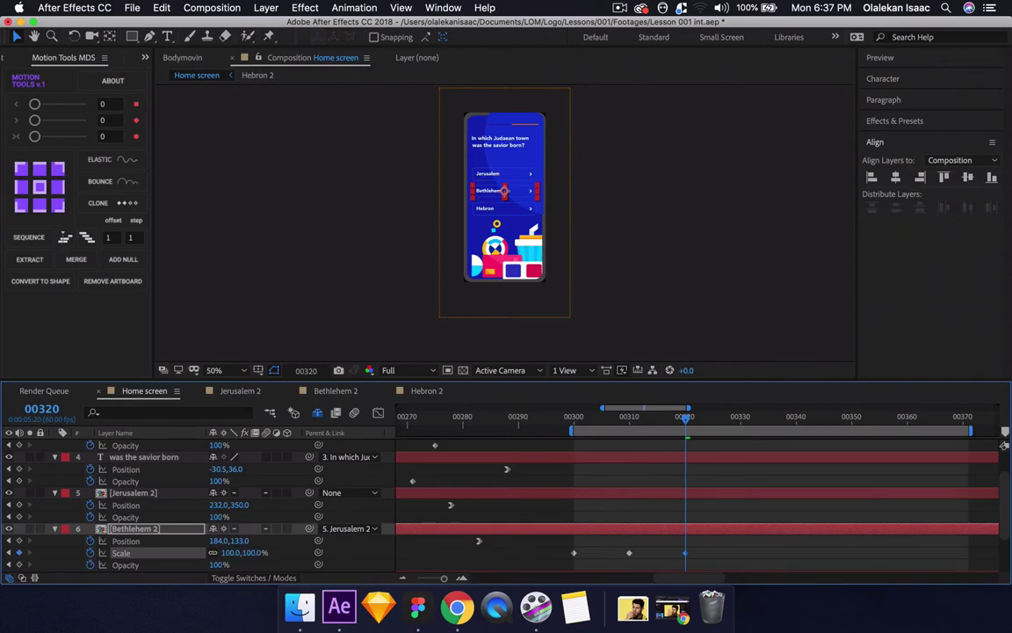
key(shift+Page_Up)
key(shift+Page_Up)
key(space)
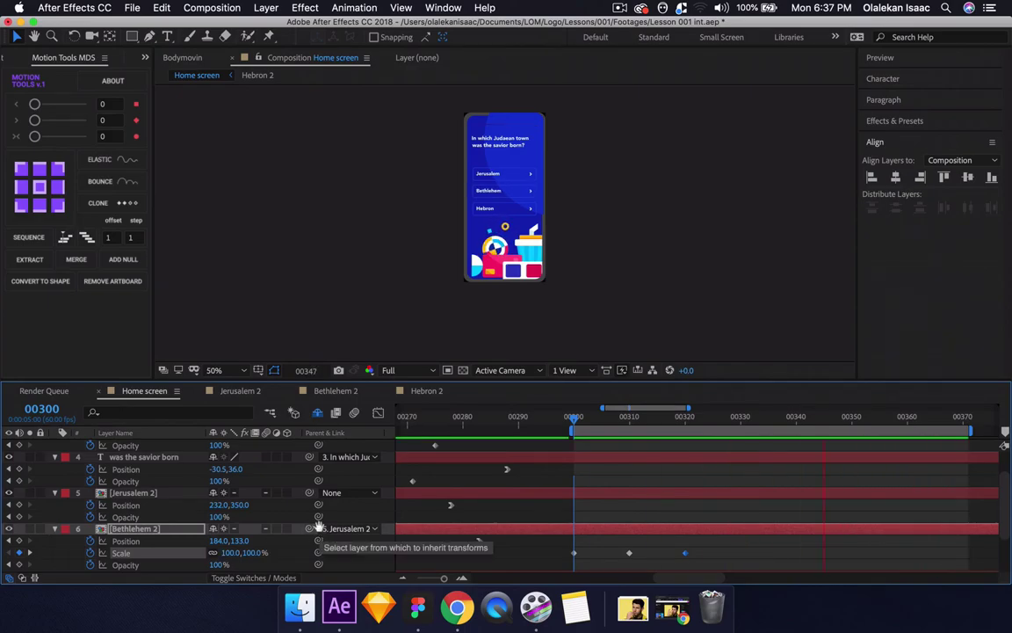
key(space)
key(j)
key(j)
key(j)
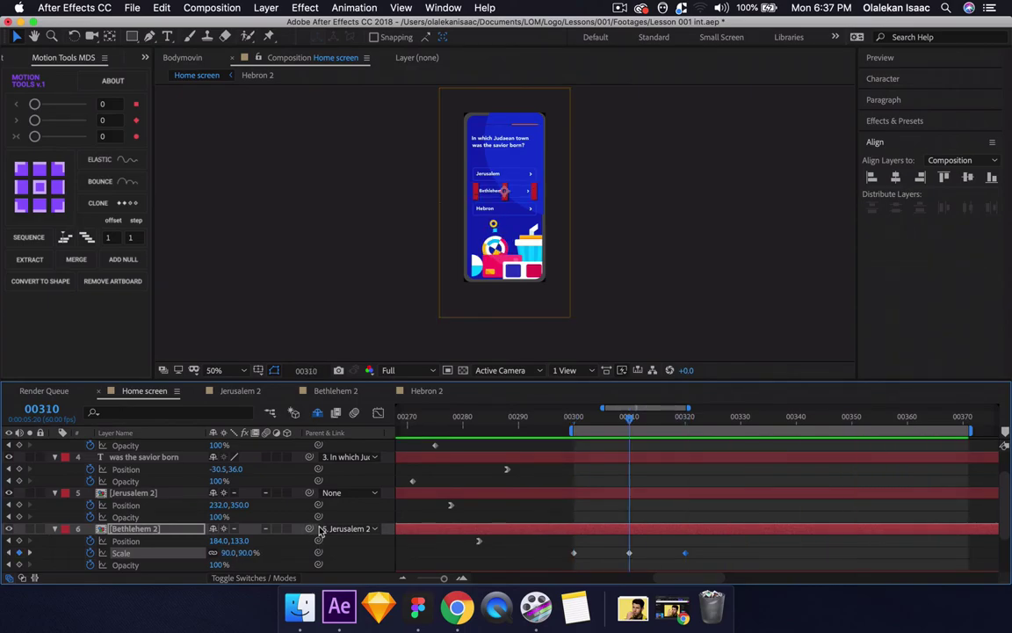
- Open the Bethlehem 2 composition, collapse the Bottom layer and check the Click effect layer by hiding and showing it
double_click(149, 528)
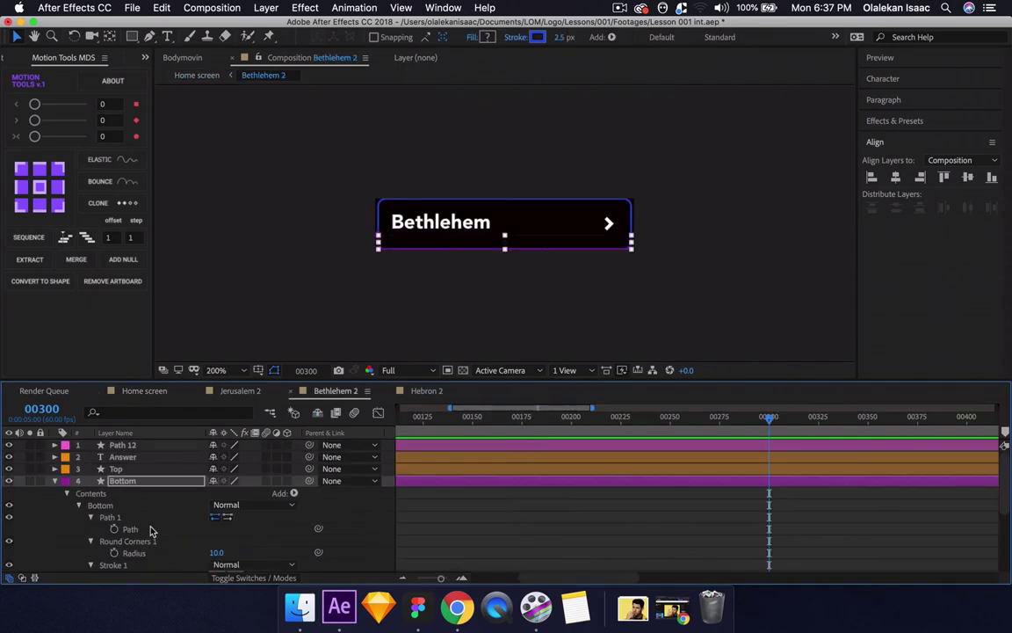
click(359, 515)
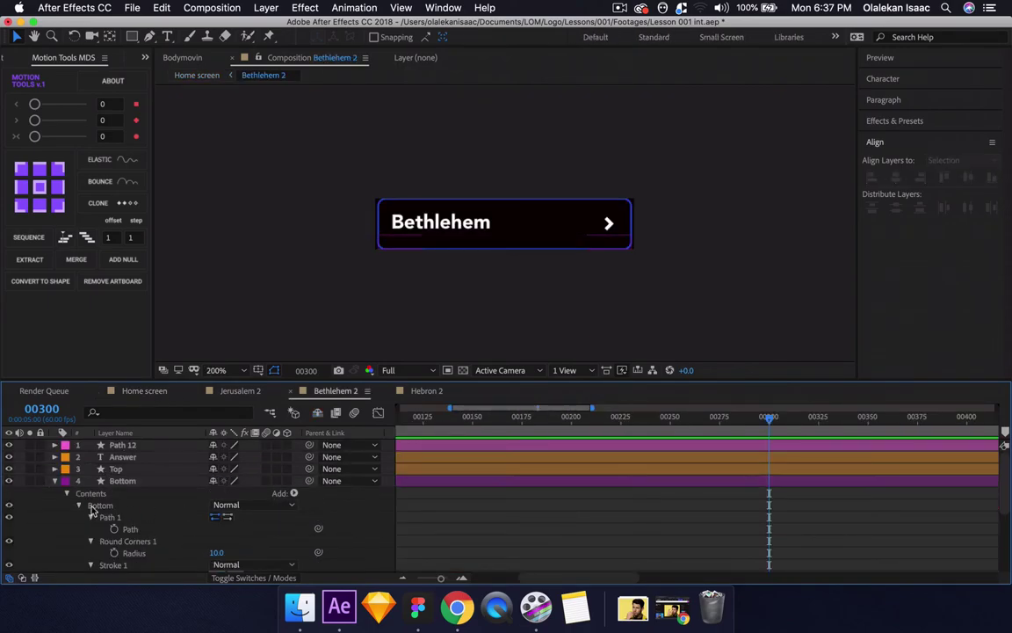
click(56, 482)
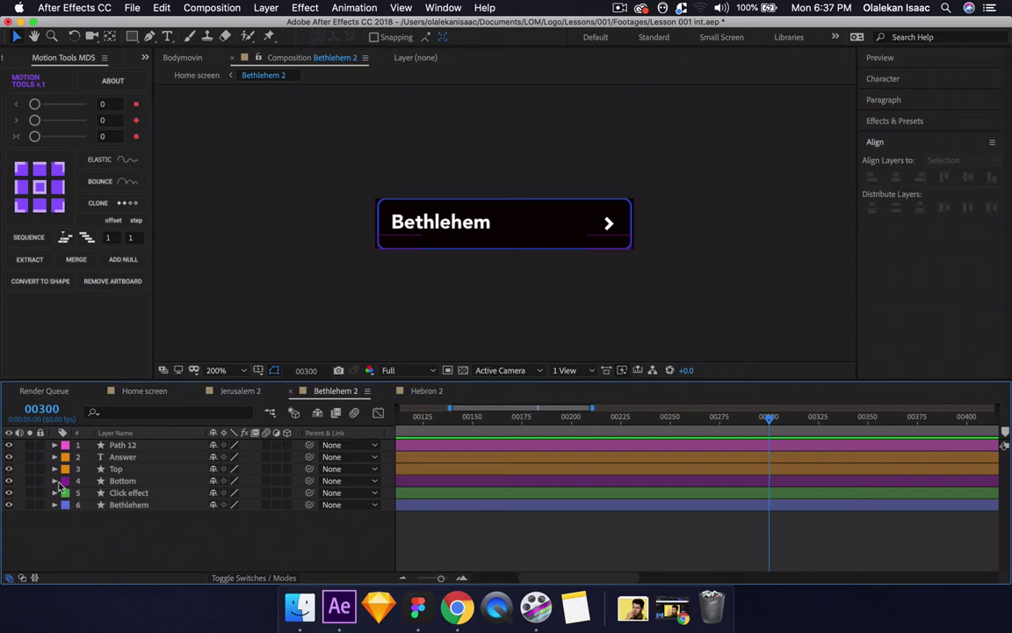
click(120, 493)
click(9, 493)
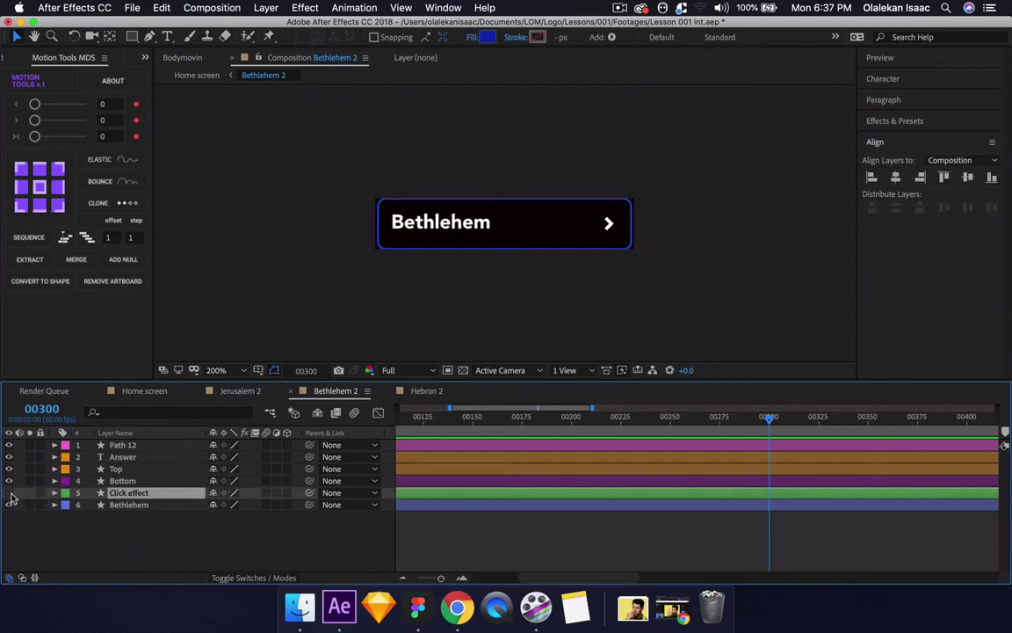
click(8, 493)
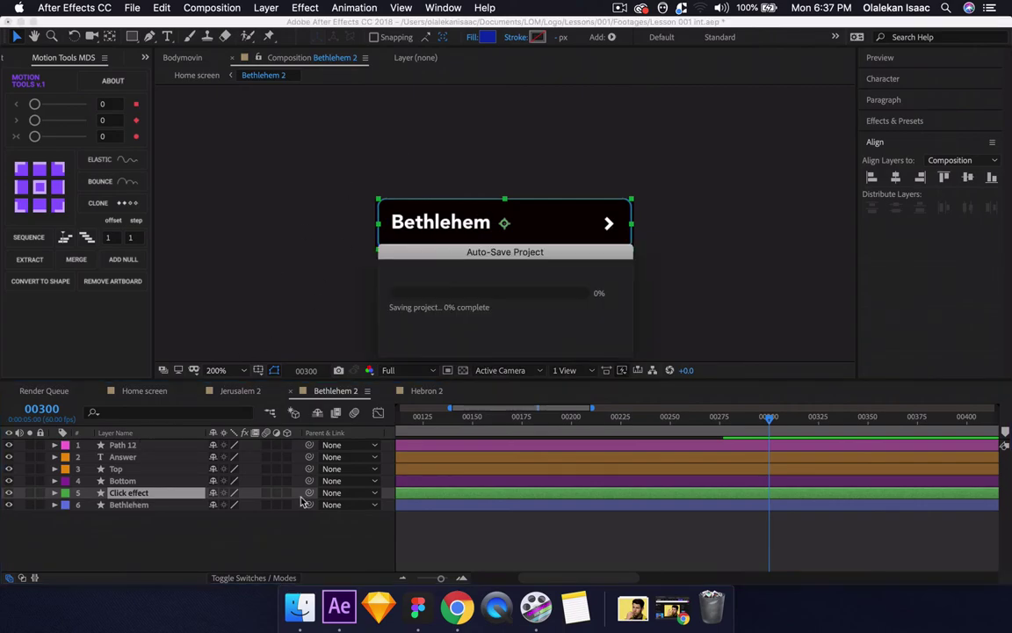
- Sample the light blue of the cup illustration on the Home screen and get its hex code 46CEFF
click(487, 38)
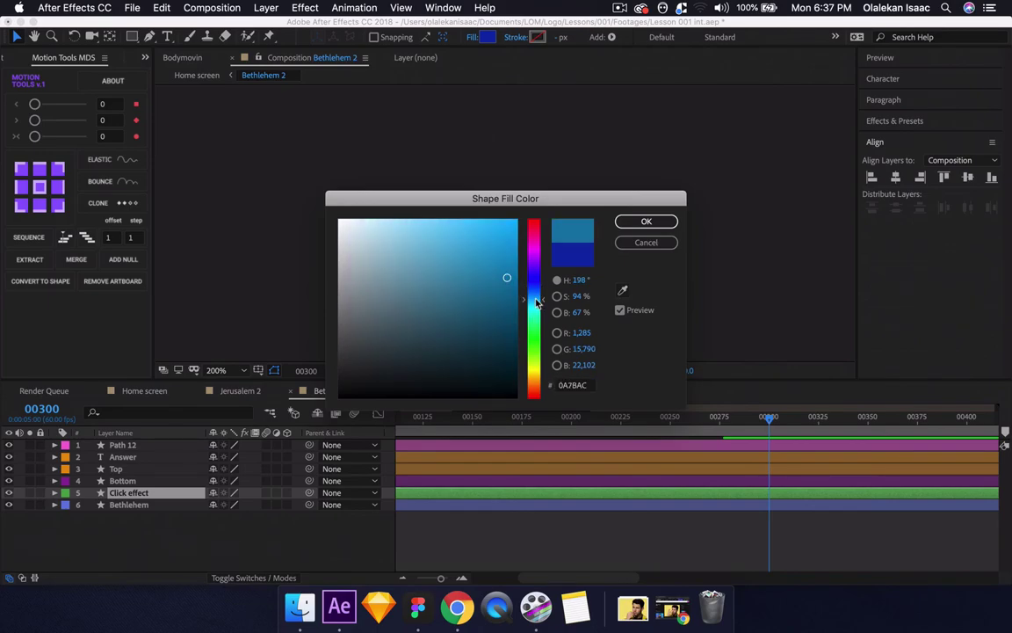
click(631, 245)
click(141, 390)
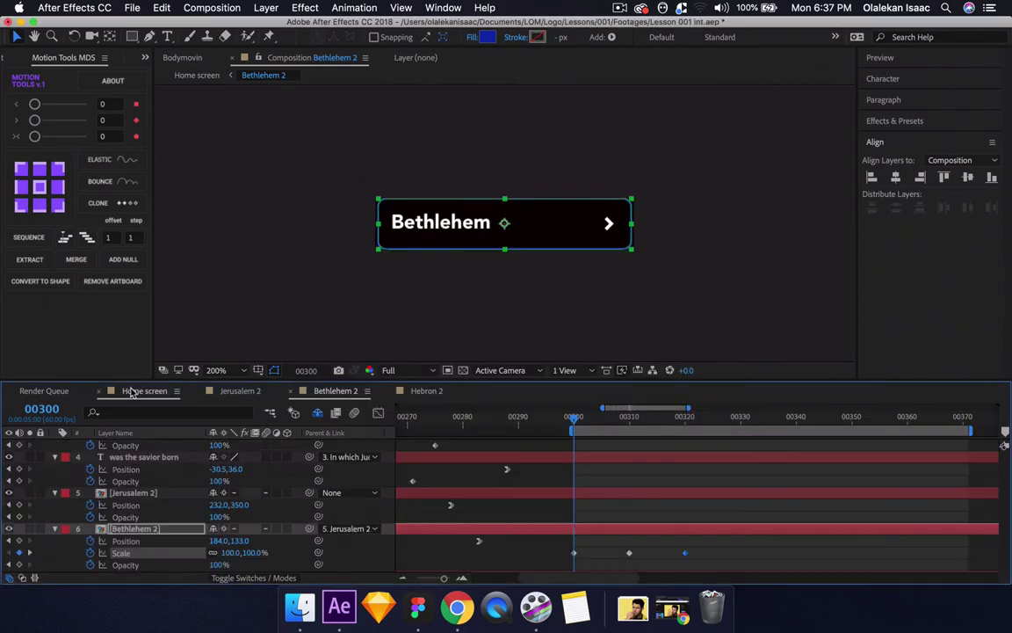
click(885, 80)
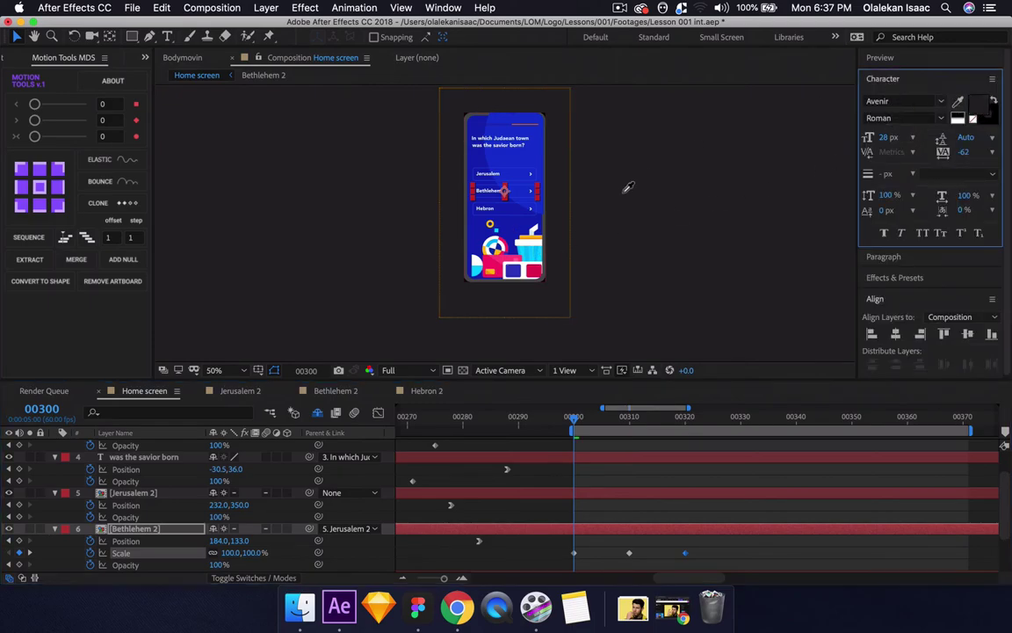
click(531, 252)
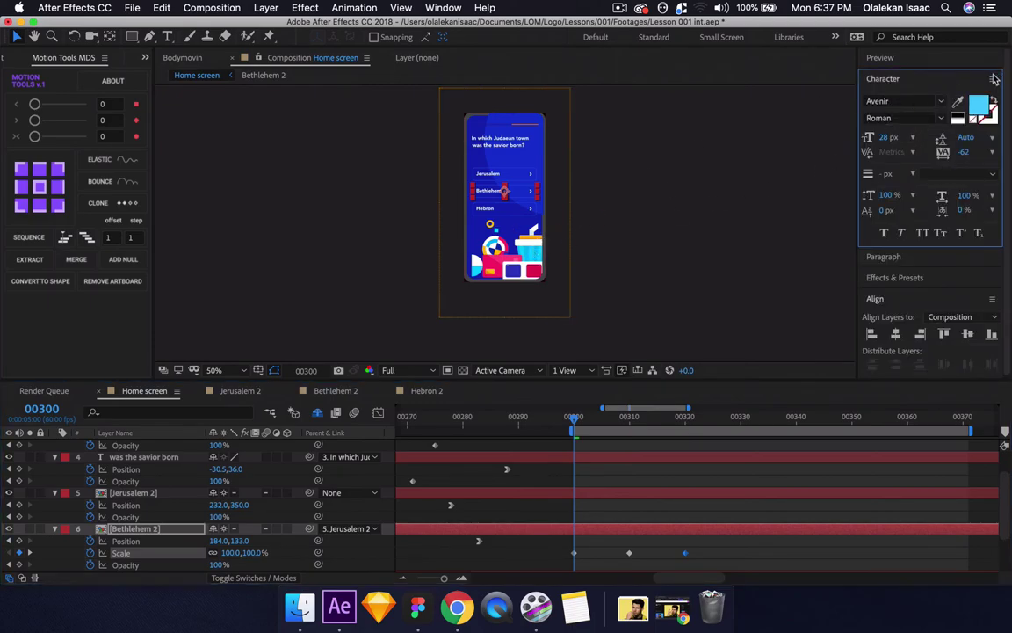
click(978, 106)
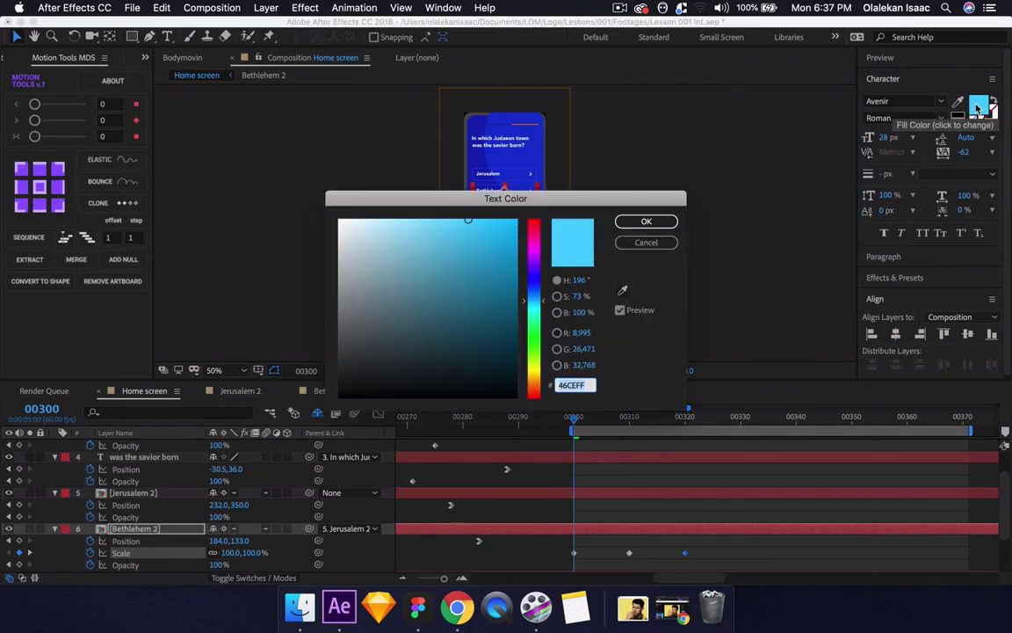
click(645, 221)
- Close the Hebron 2 and Jerusalem 2 compositions and fill the Click effect layer in Bethlehem 2 with light blue 46CEFF
click(425, 391)
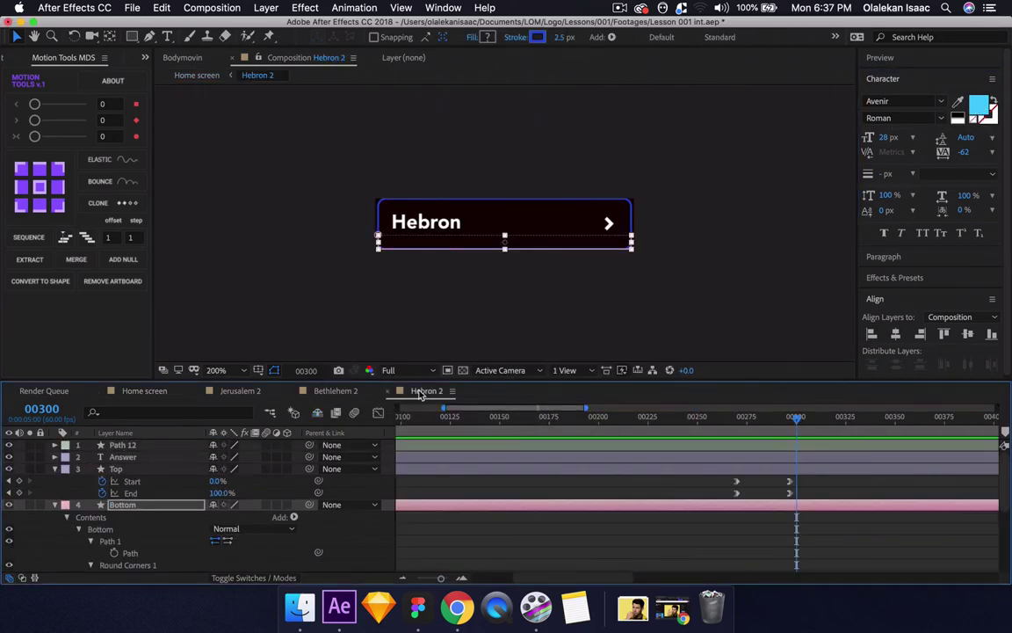
click(198, 392)
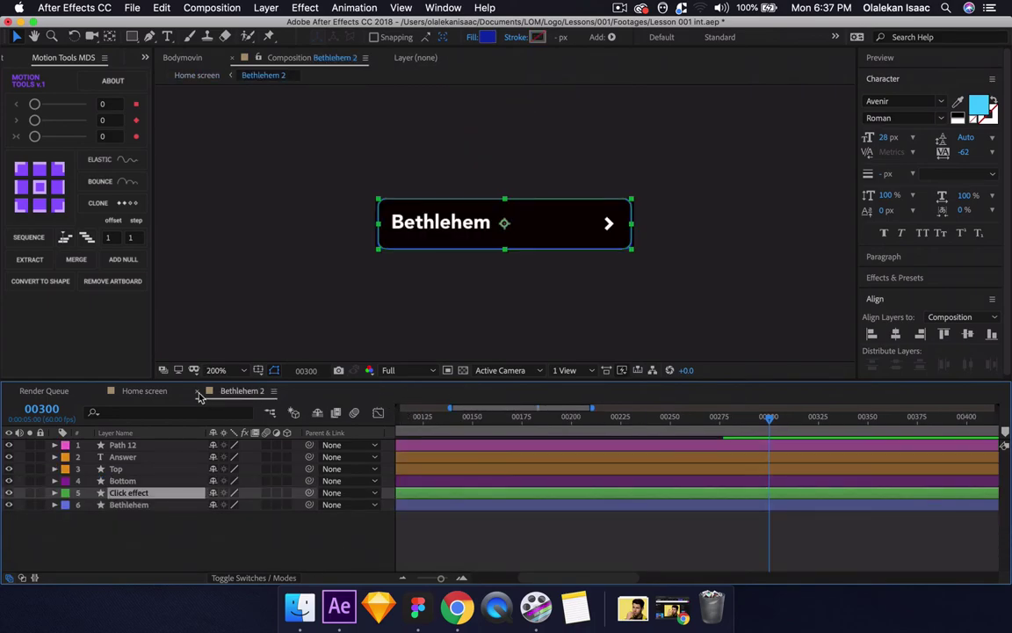
click(491, 37)
text(46D2FF)
key(Return)
key(u)
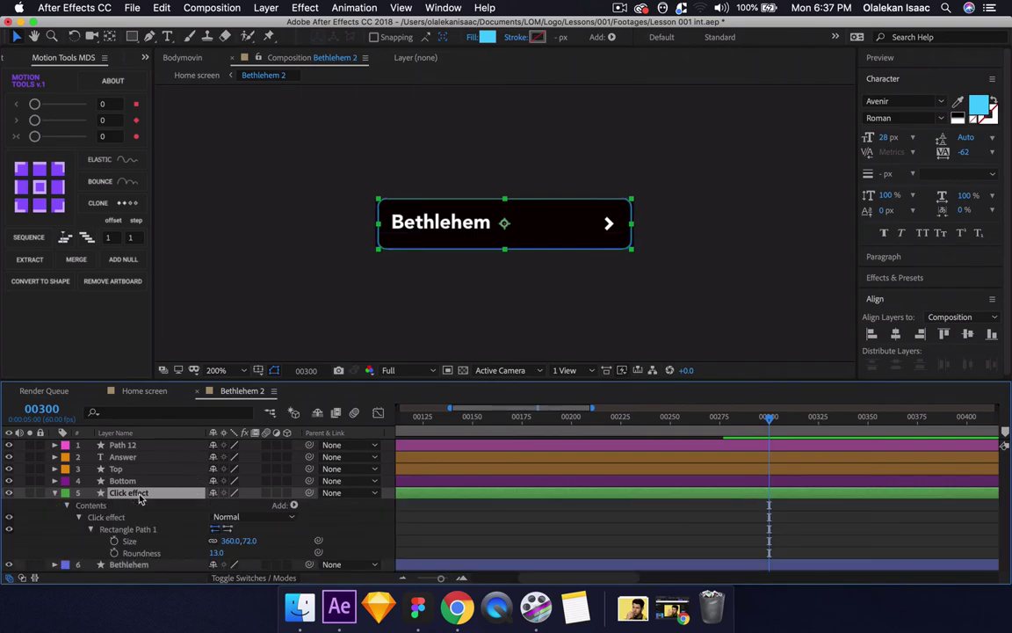
- Add a Fill to the Click effect layer's contents and colour it with the copied light blue 46CEFF
click(293, 505)
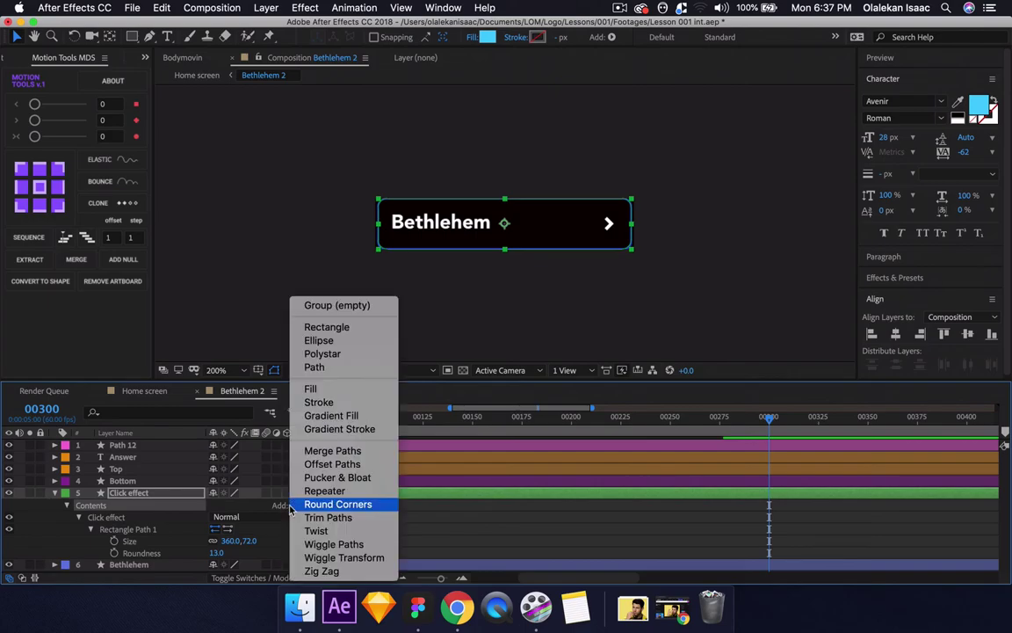
click(314, 389)
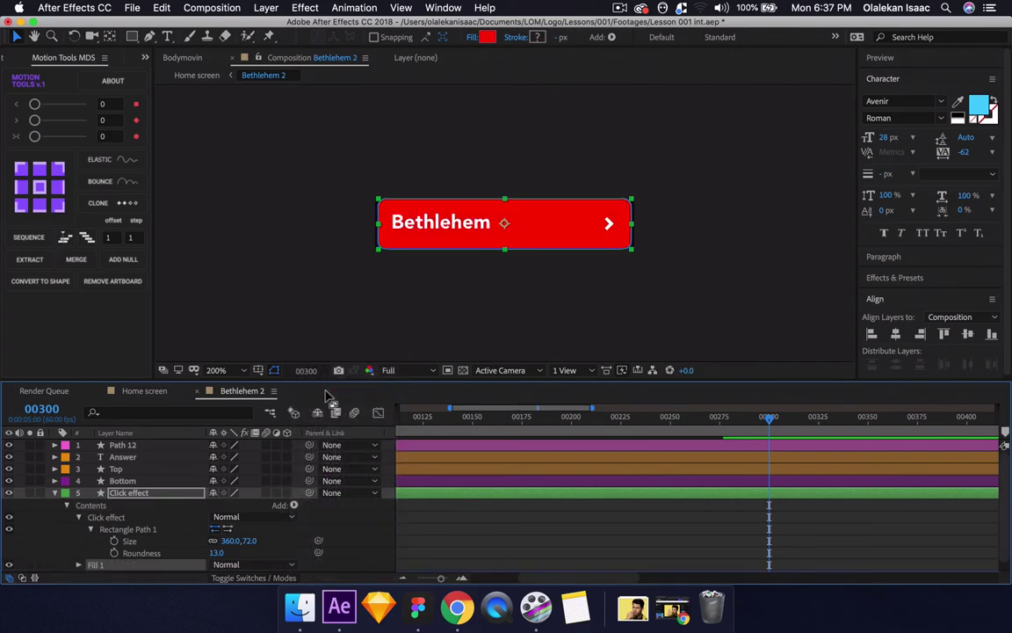
click(492, 37)
key(super+v)
key(Return)
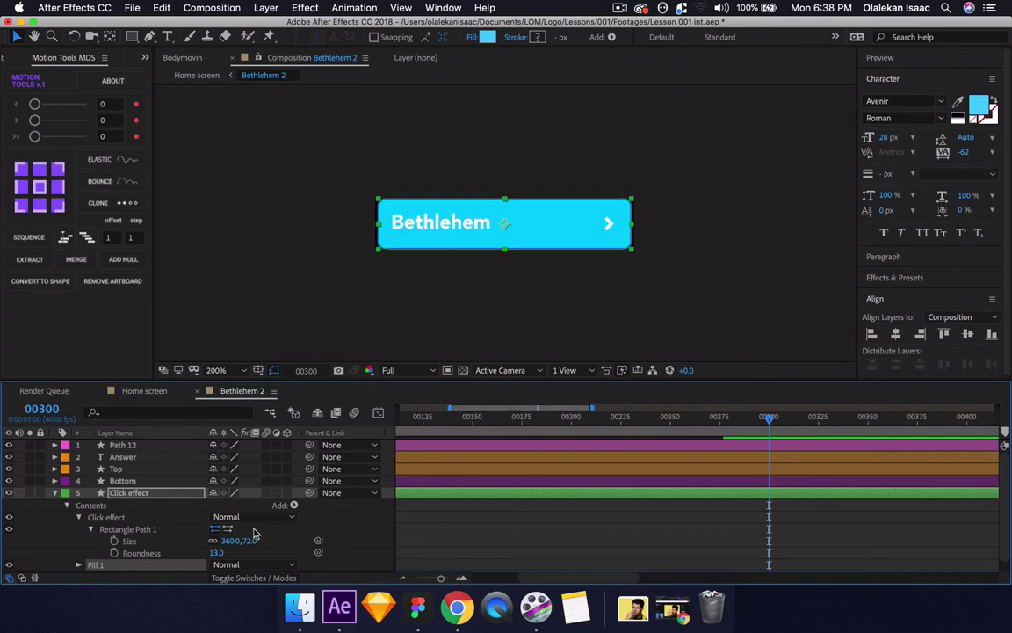
- Find the shrink keyframe at frame 310 in Home screen and start Size and Roundness keyframes there for Click effect in Bethlehem 2
click(155, 394)
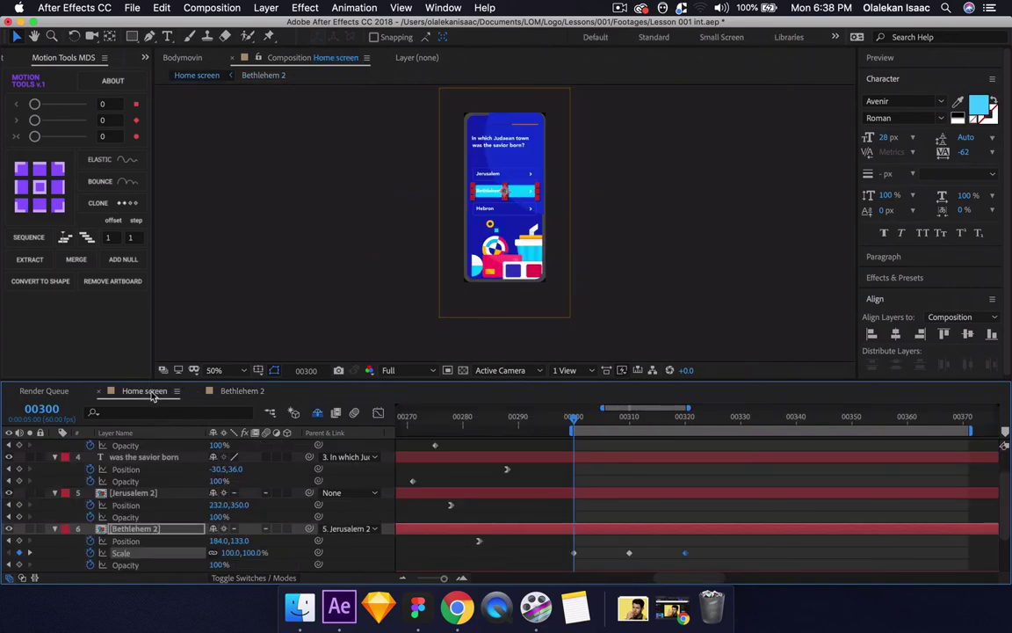
drag(575, 421, 631, 426)
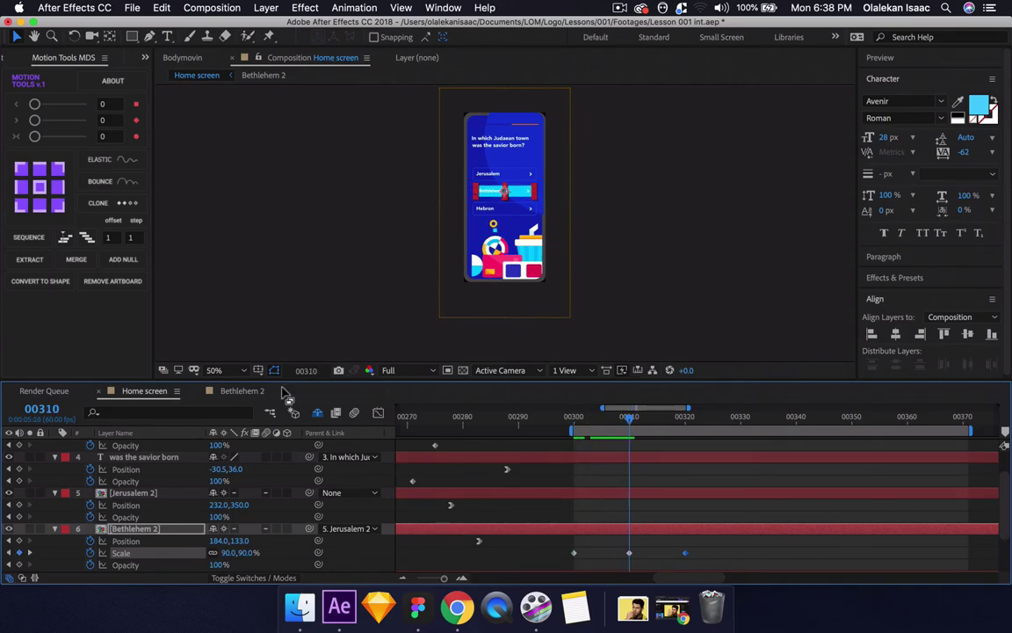
click(244, 391)
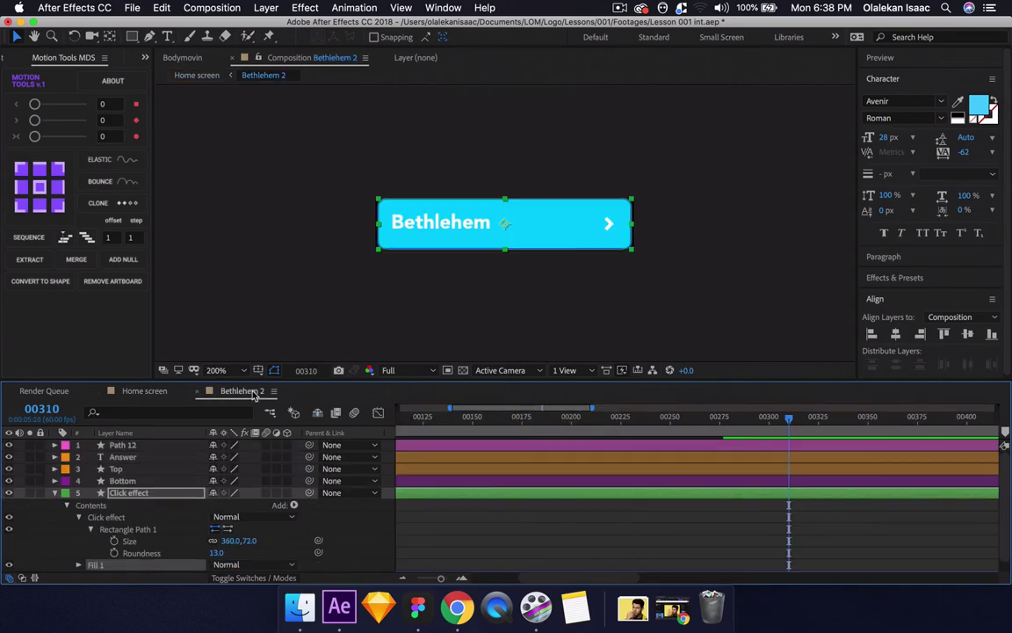
click(114, 541)
click(114, 552)
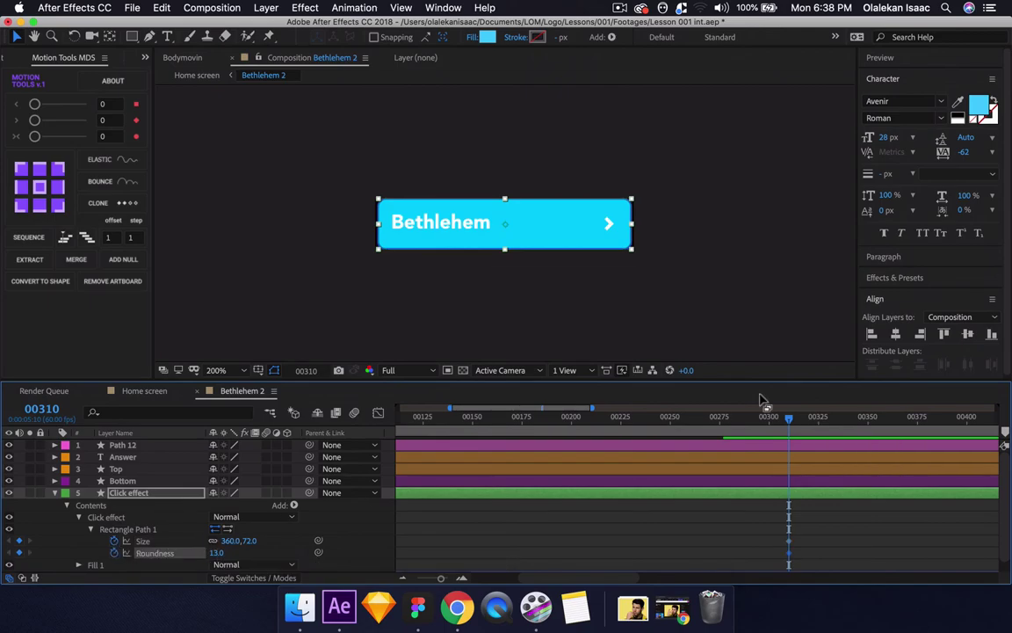
- Stretch the Bethlehem 2 layer's Scale keyframes in Home screen so they run from frame 300 to frame 330
click(144, 390)
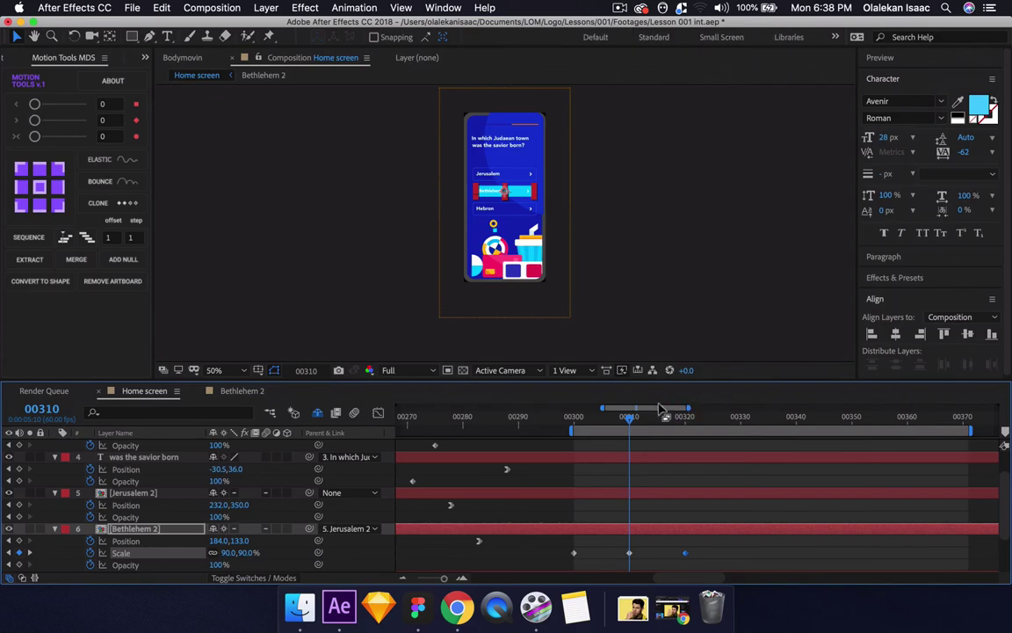
key(k)
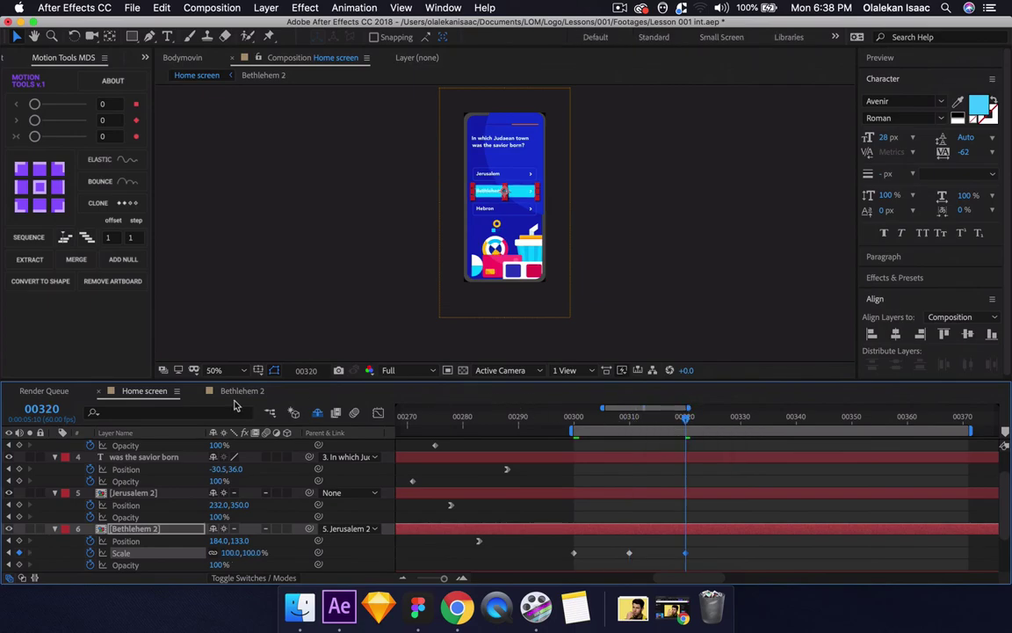
drag(561, 546, 734, 558)
key(space)
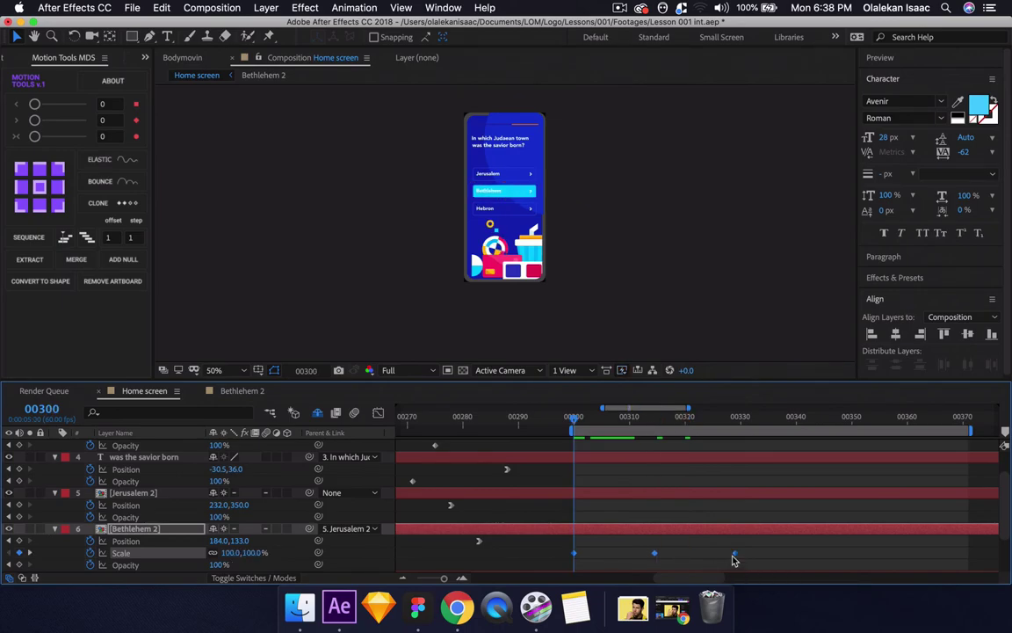
click(741, 421)
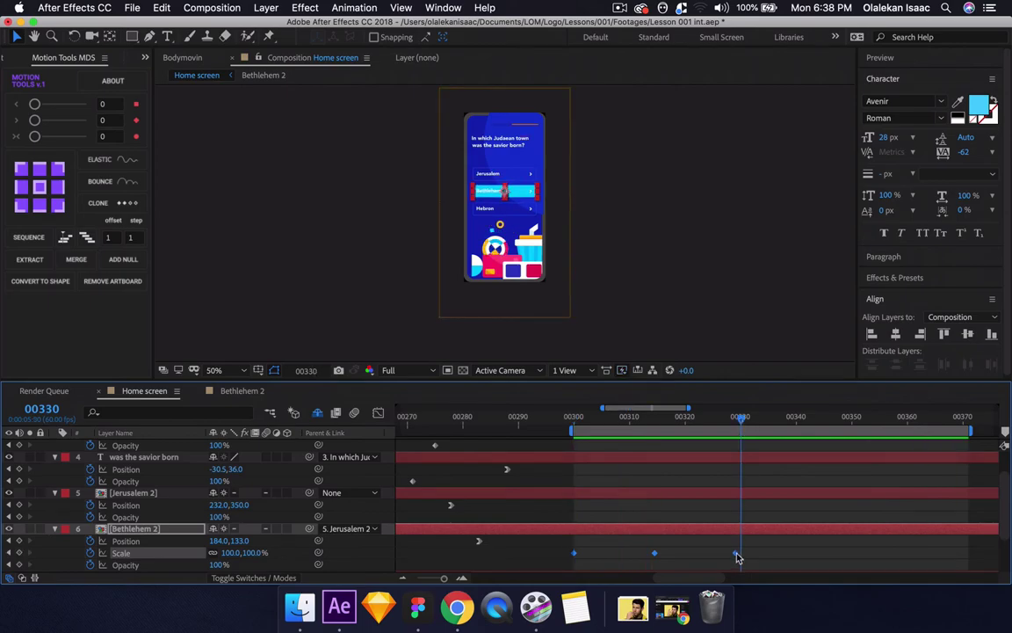
drag(736, 555, 741, 556)
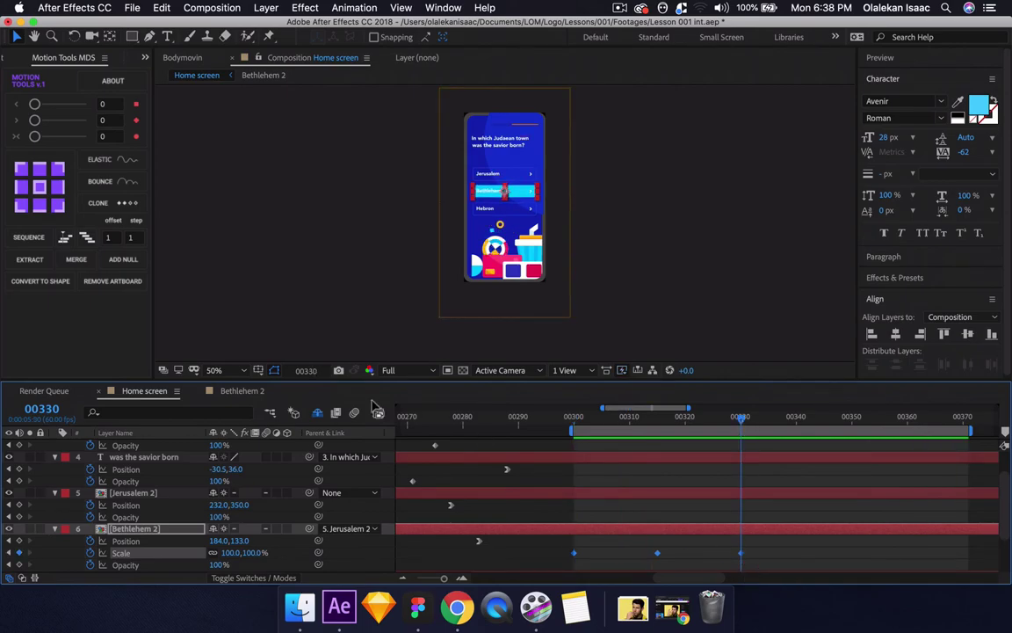
- Keyframe Click effect's Size and Roundness at frame 330, and at frame 310 set Size to 72, 72 and Roundness to 100
click(250, 390)
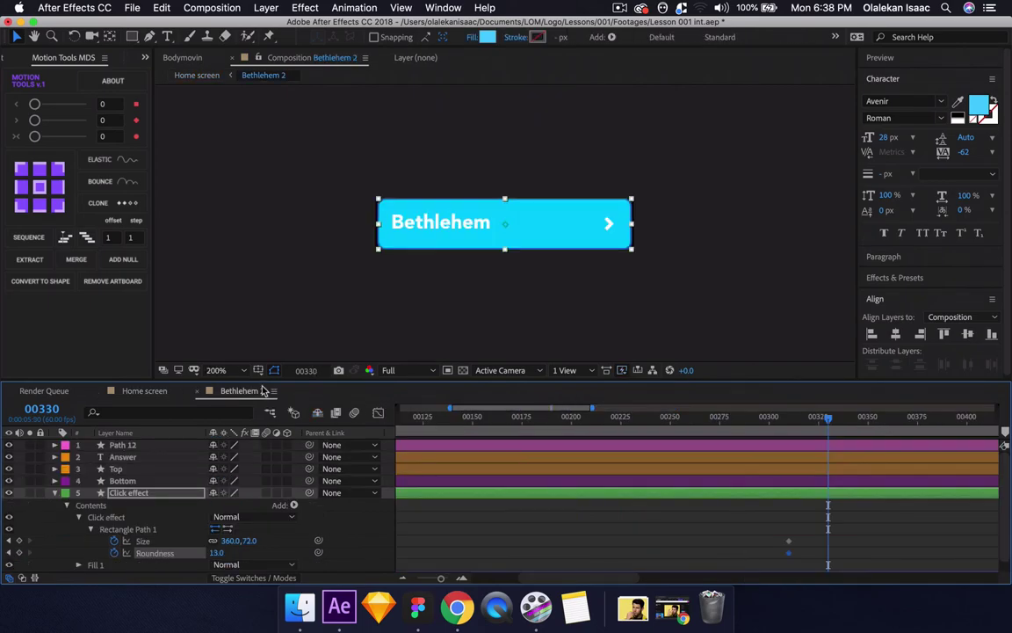
click(19, 541)
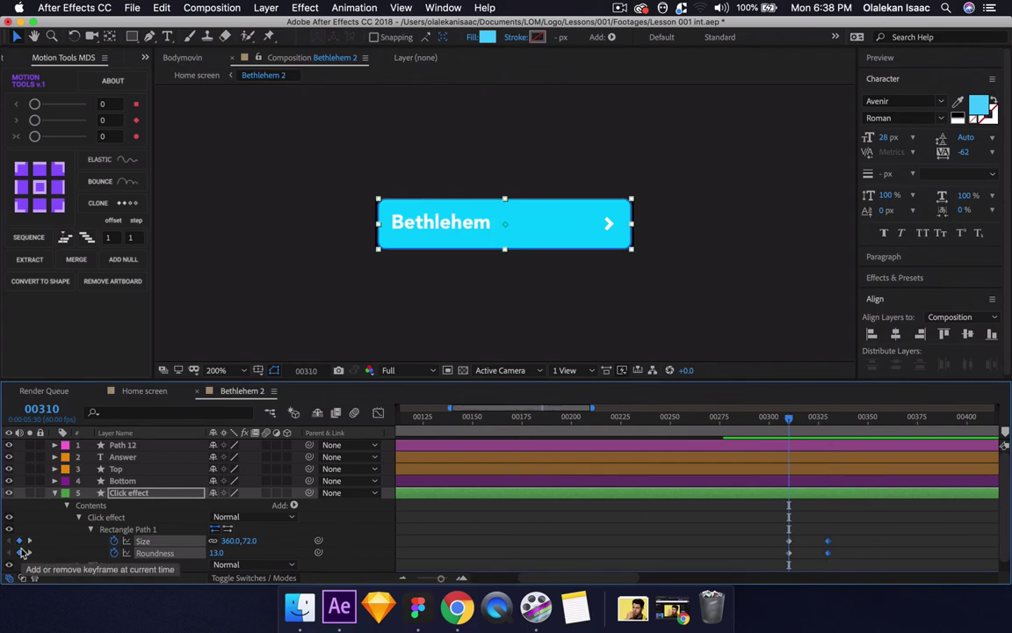
key(j)
click(231, 541)
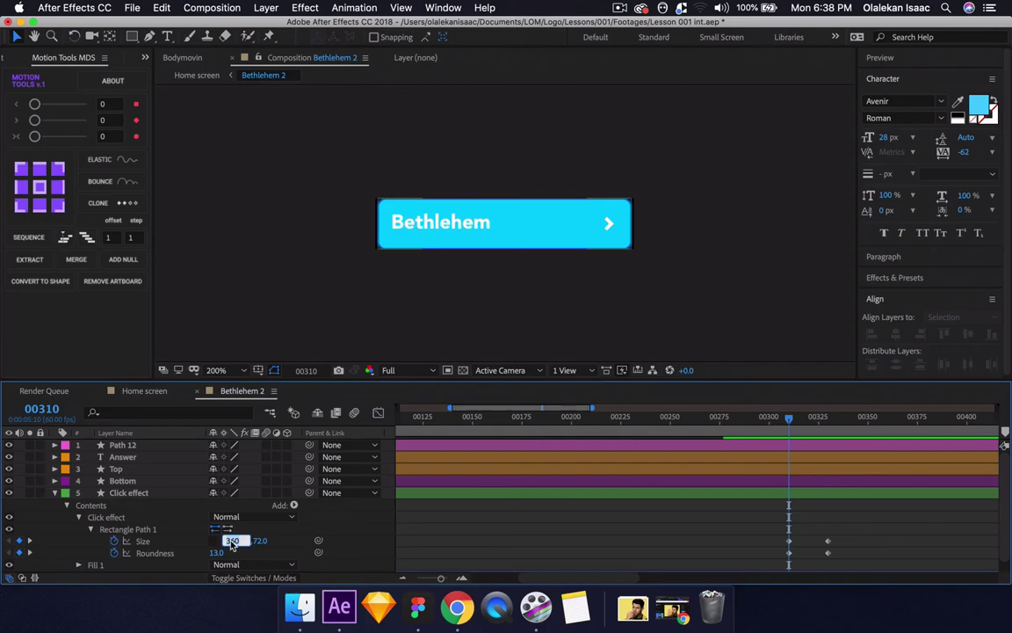
text(72)
key(Return)
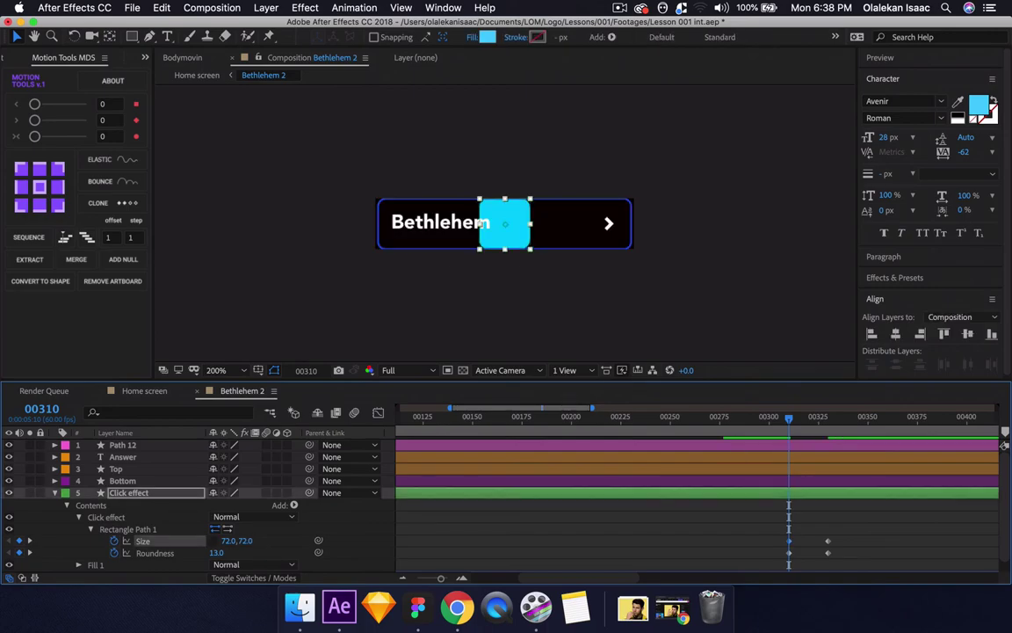
click(225, 554)
text(1)
key(Return)
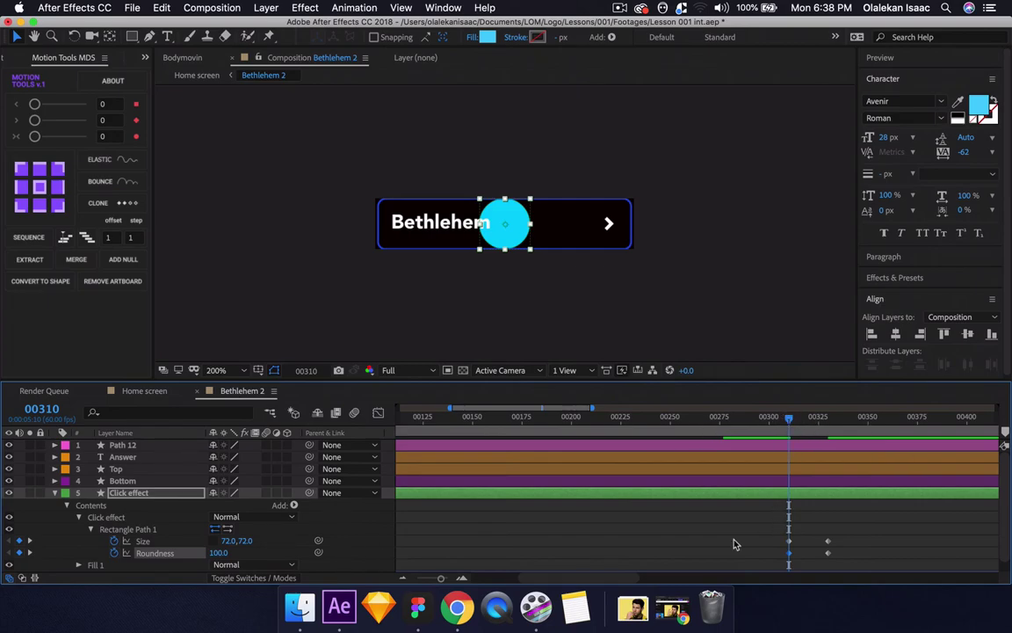
- Apply Easy Ease to all of Click effect's Size and Roundness keyframes
click(461, 577)
scroll(562, 560, down, 1)
scroll(563, 560, right, 4)
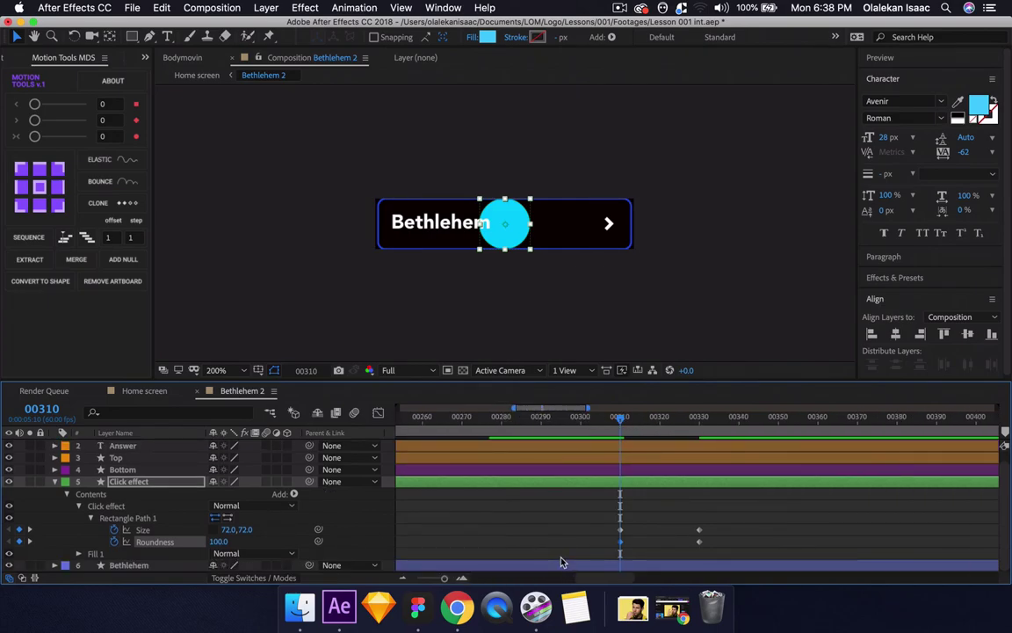
drag(543, 525, 722, 552)
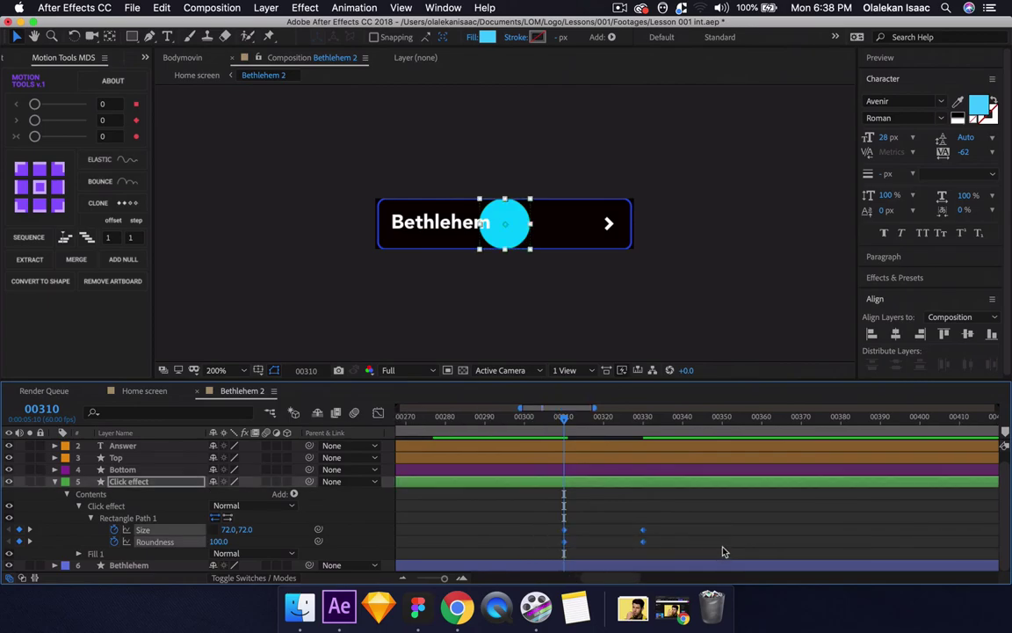
key(F9)
- Start an Opacity keyframe on Click effect at frame 310 and delay its Size and Roundness keyframes by about 7 frames
key(shift+r)
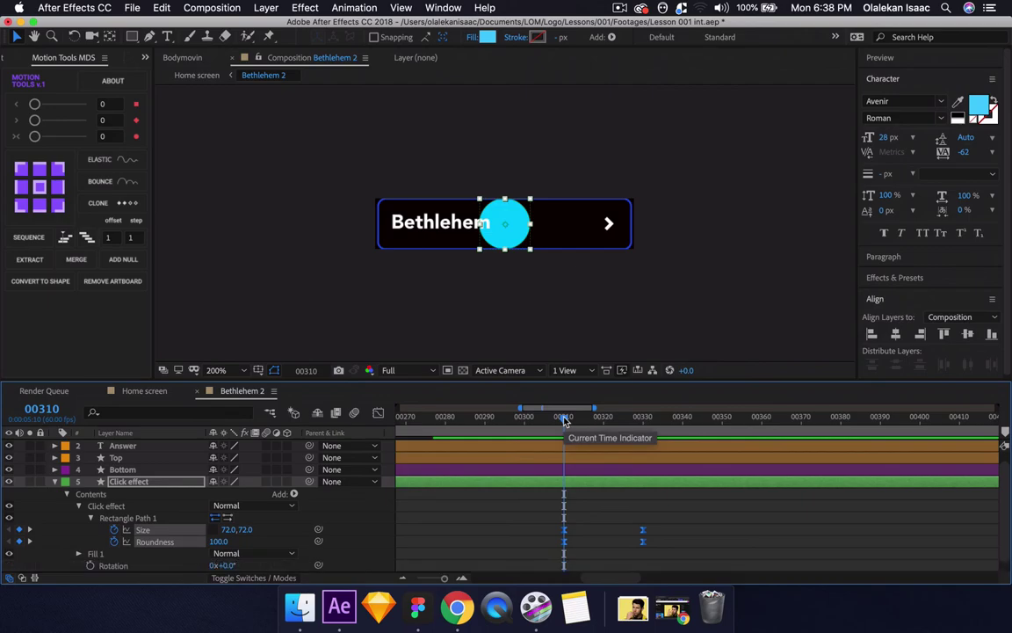
scroll(562, 536, down, 1)
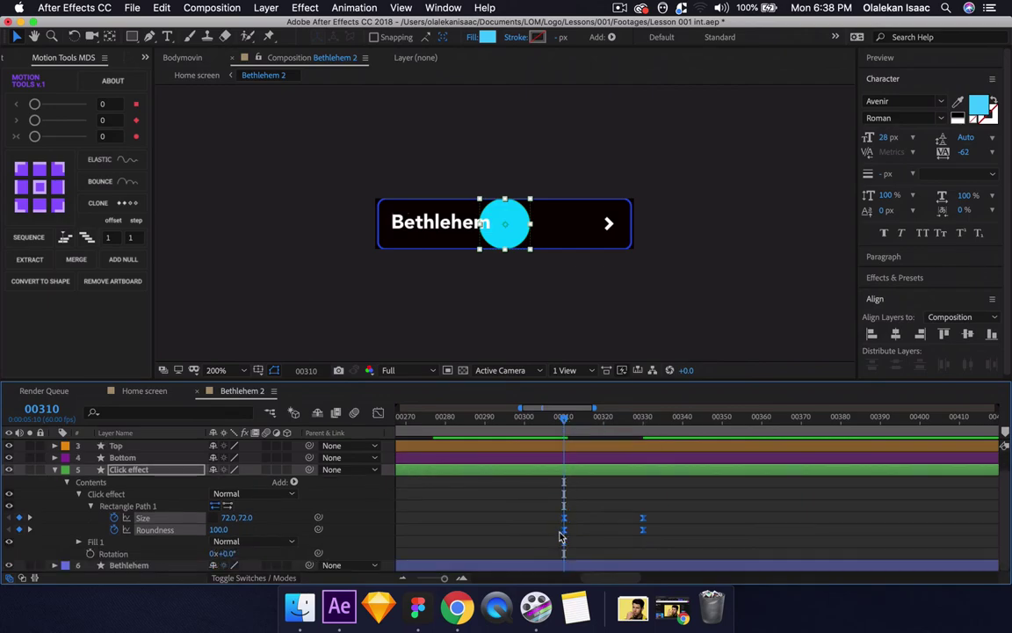
key(shift+t)
scroll(151, 555, down, 1)
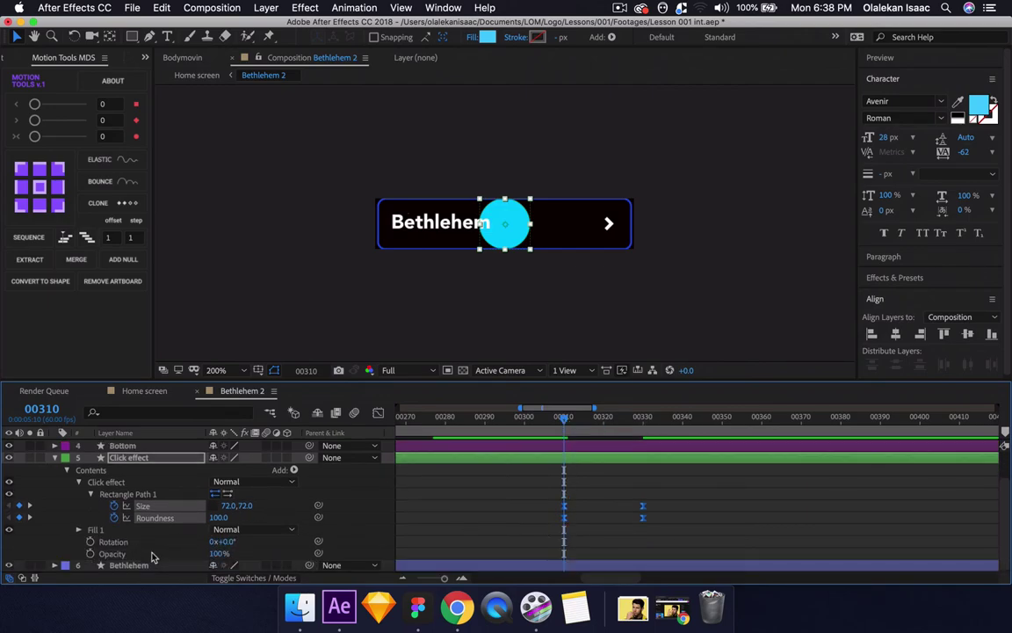
click(90, 553)
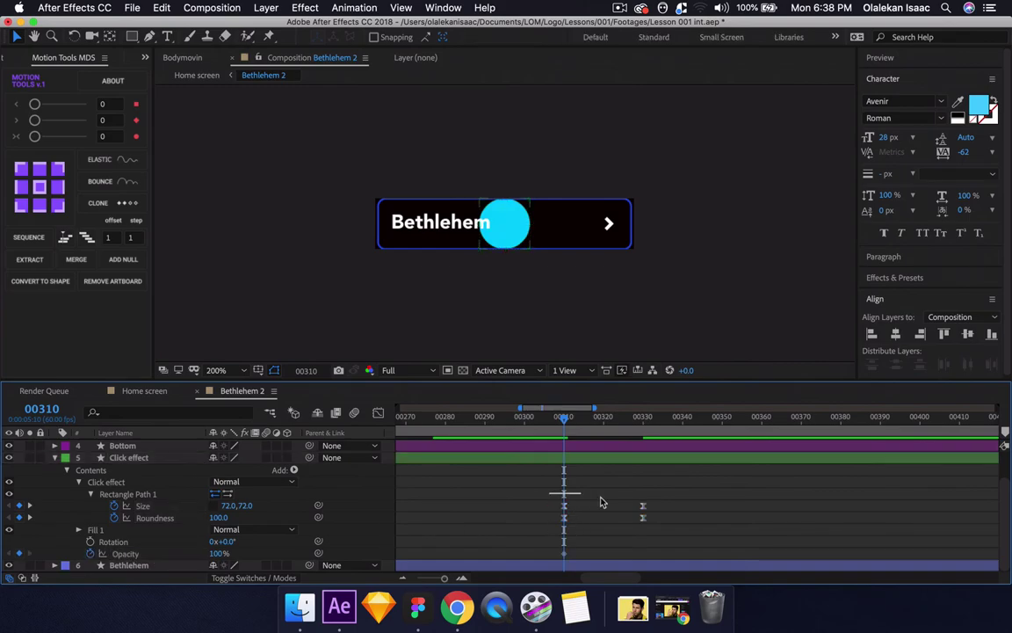
drag(550, 495, 670, 519)
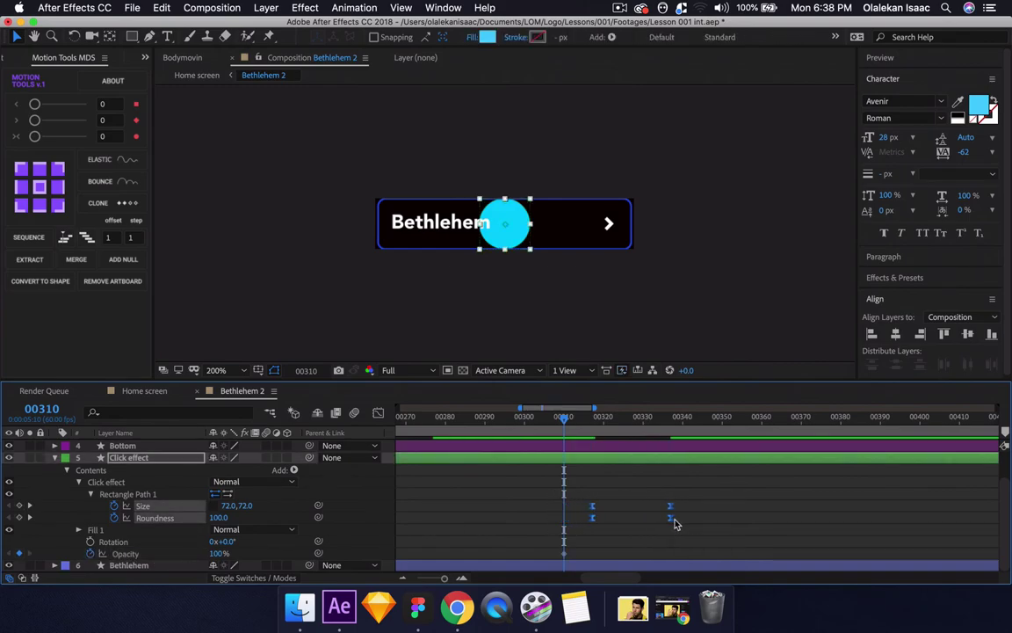
- Keyframe Click effect's Opacity at 100% on frame 321 and 0% on frame 310, and preview the click effect
click(603, 423)
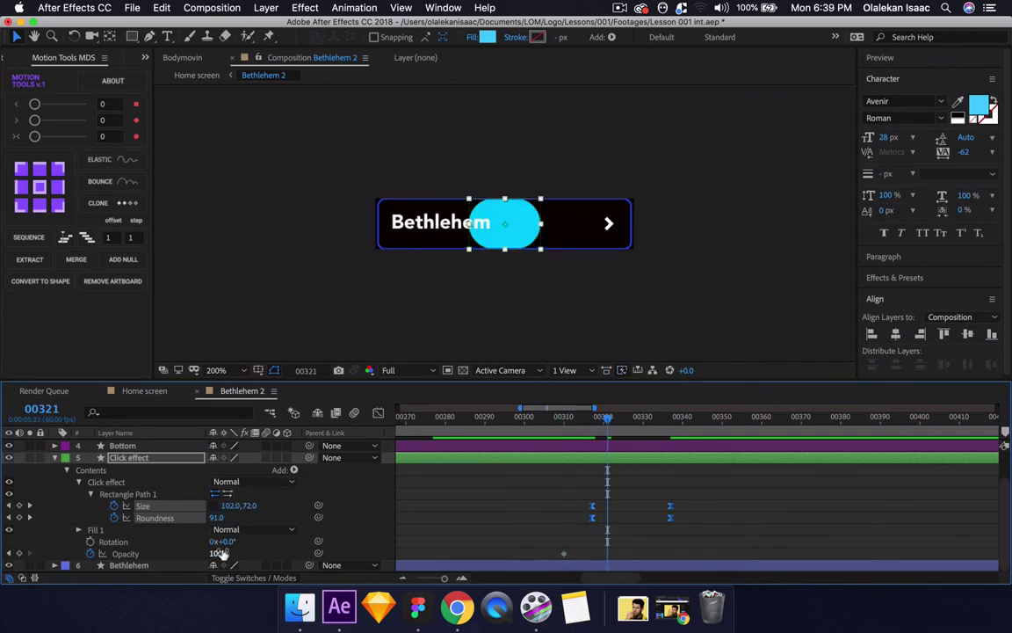
click(20, 553)
key(j)
key(j)
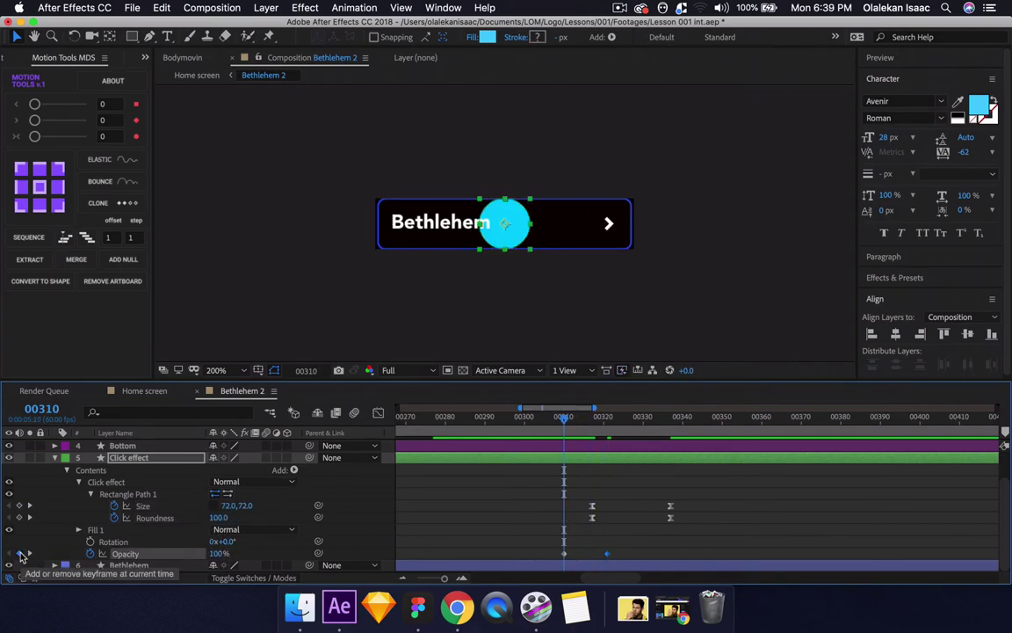
click(221, 554)
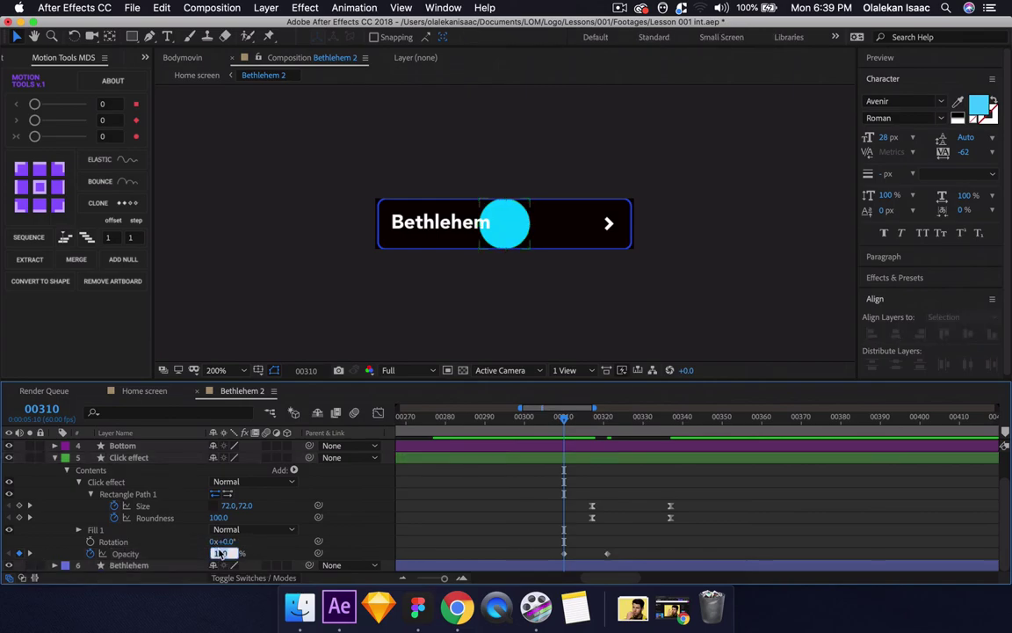
text(0)
key(Return)
key(space)
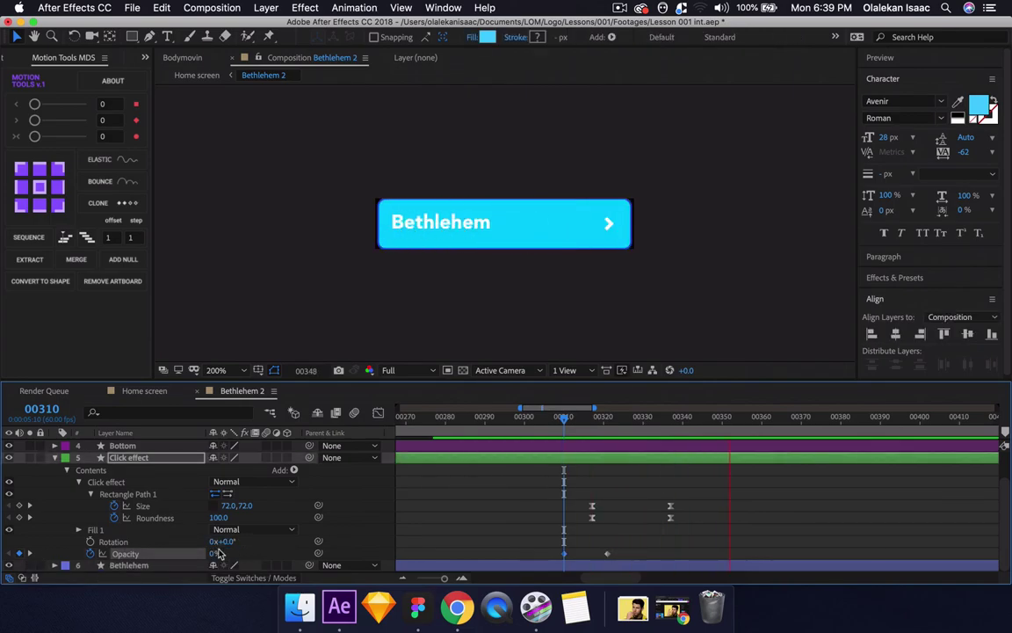
drag(564, 439, 678, 465)
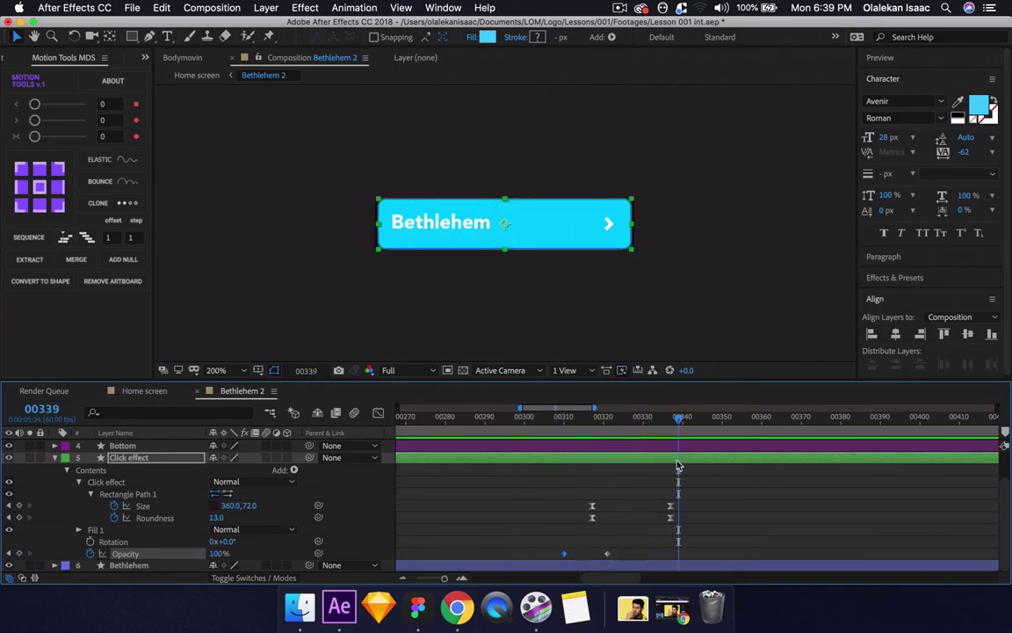
- Preview the Bethlehem button press in the Home screen composition from frame 300
click(151, 390)
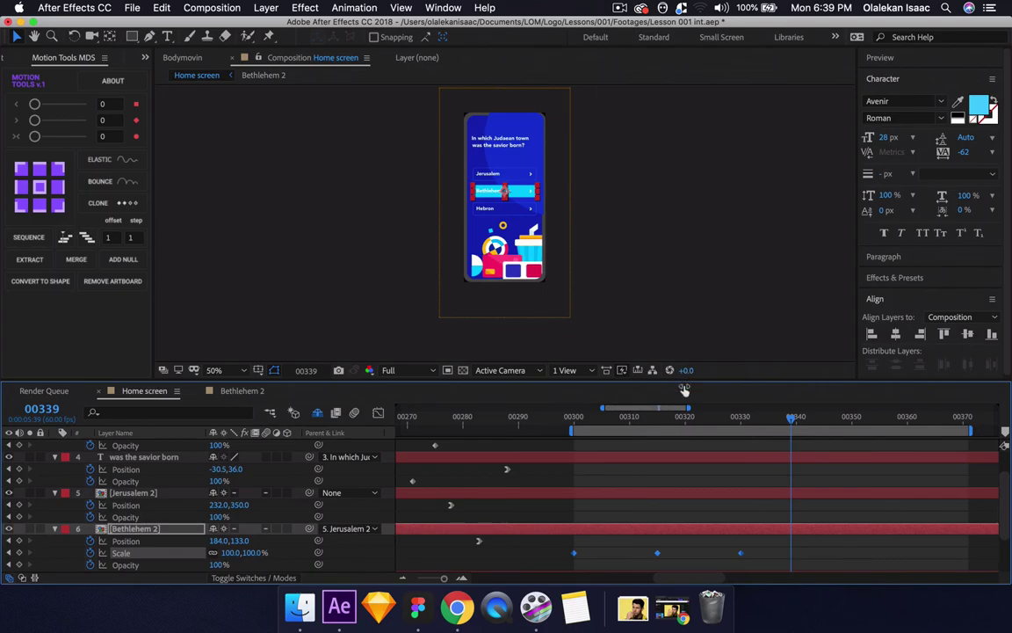
click(573, 418)
key(space)
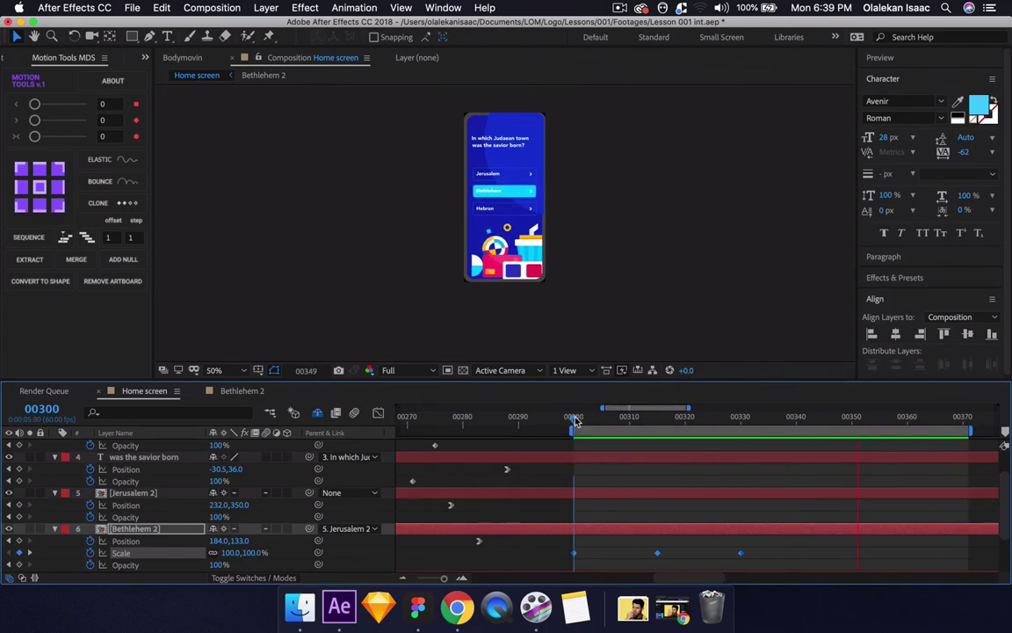
key(space)
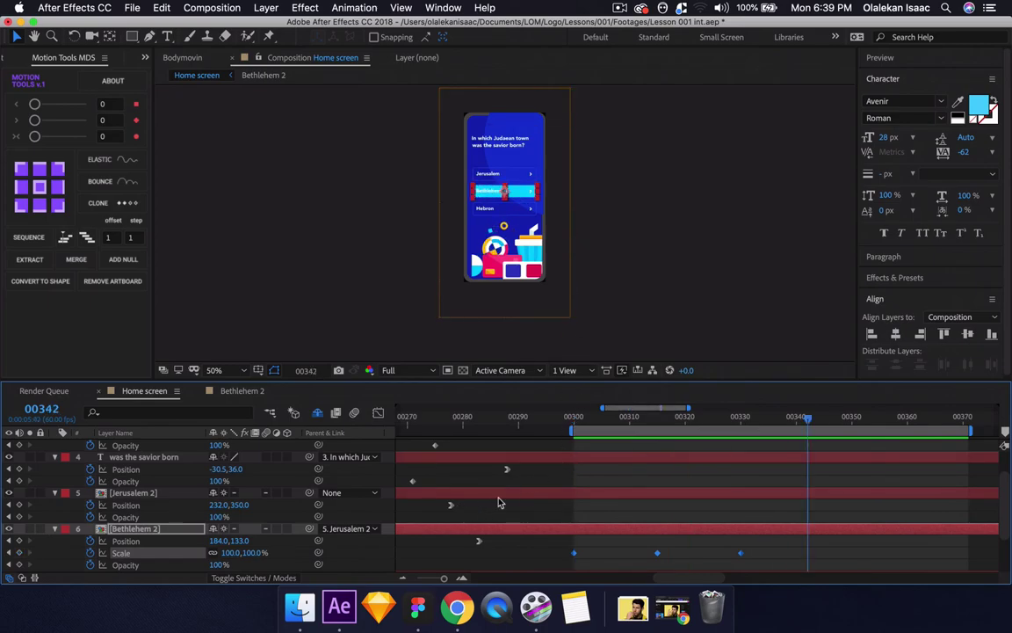
- Shift the Progress bar/filled 2 and Progress bar/empty 2 layers together so they start at frame 260
scroll(248, 498, up, 2)
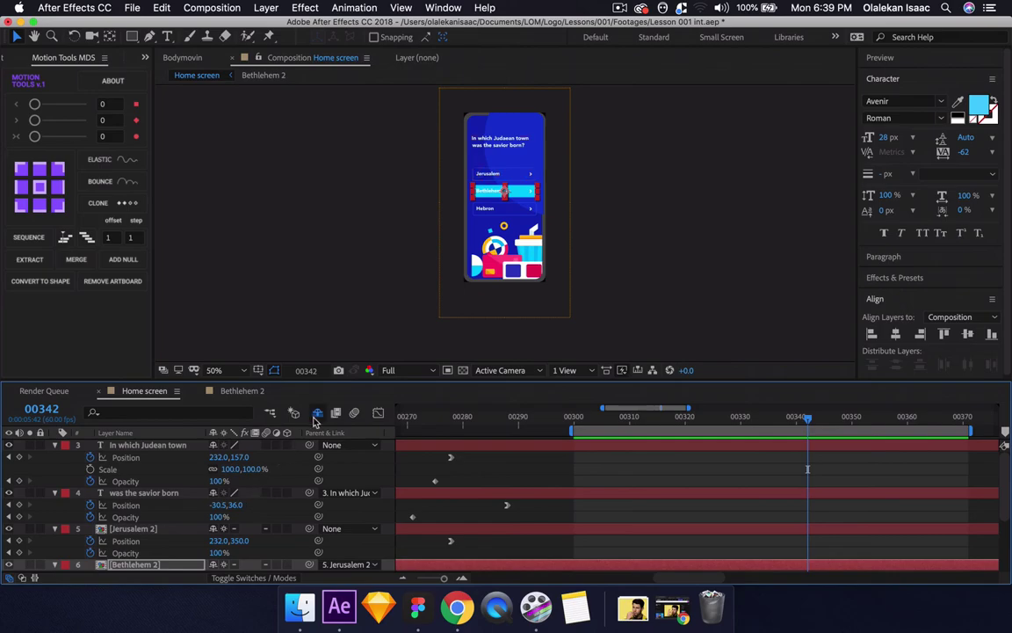
scroll(222, 479, up, 1)
click(172, 457)
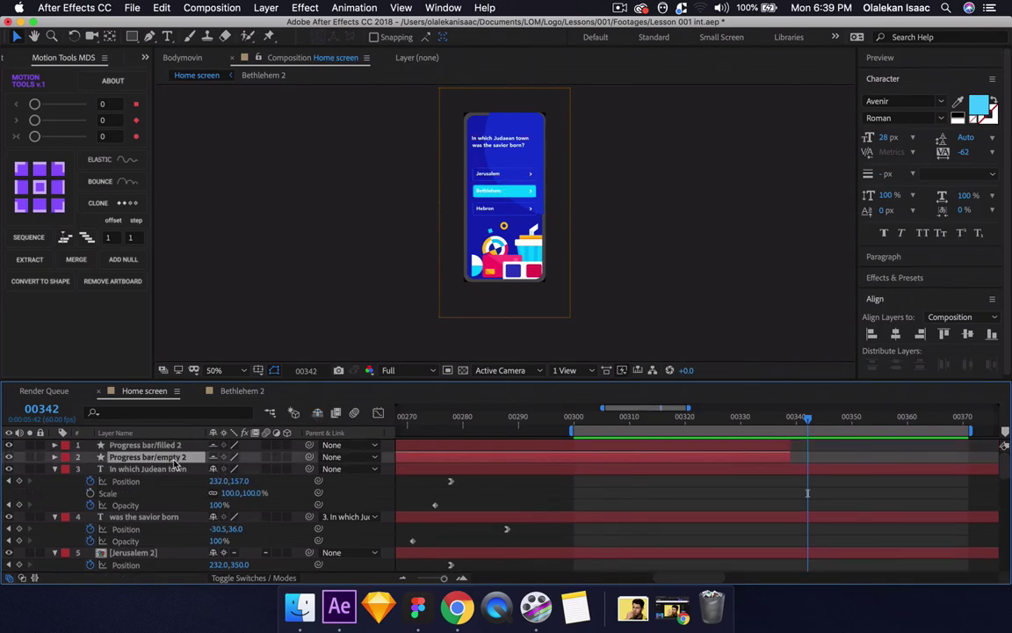
shift+click(180, 446)
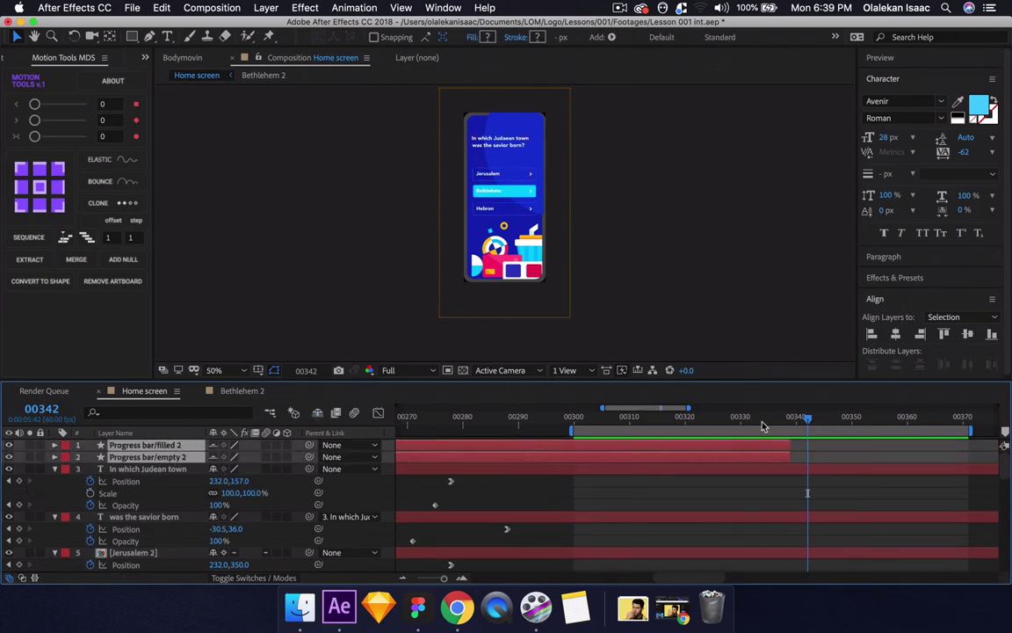
scroll(762, 426, right, 3)
drag(739, 451, 982, 451)
scroll(833, 451, left, 6)
scroll(834, 453, left, 20)
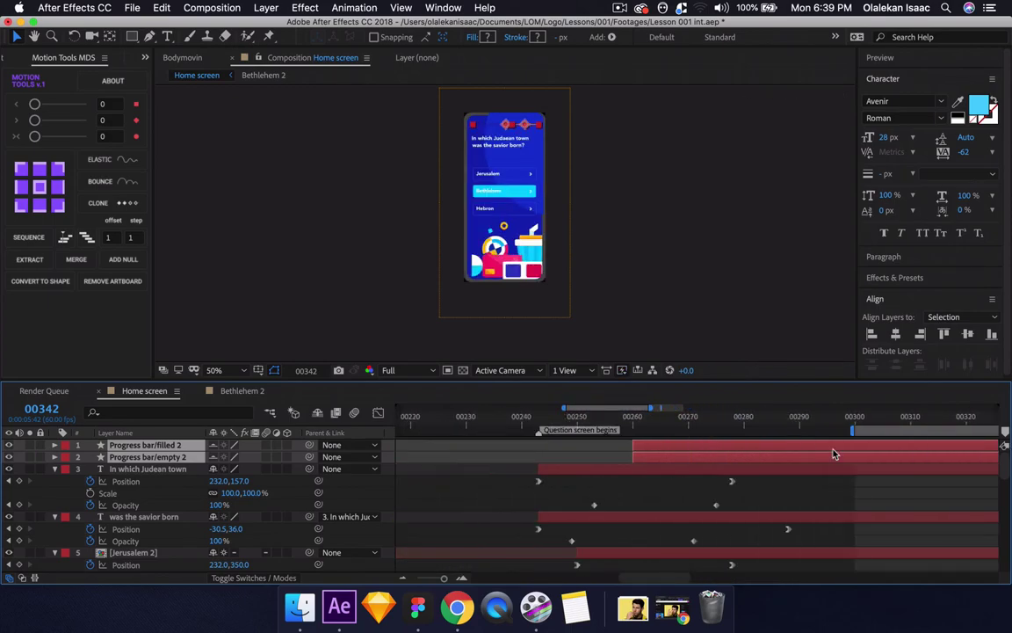
- Retime both progress bar layers to start at frame 254 and preview the question screen's entrance
click(483, 419)
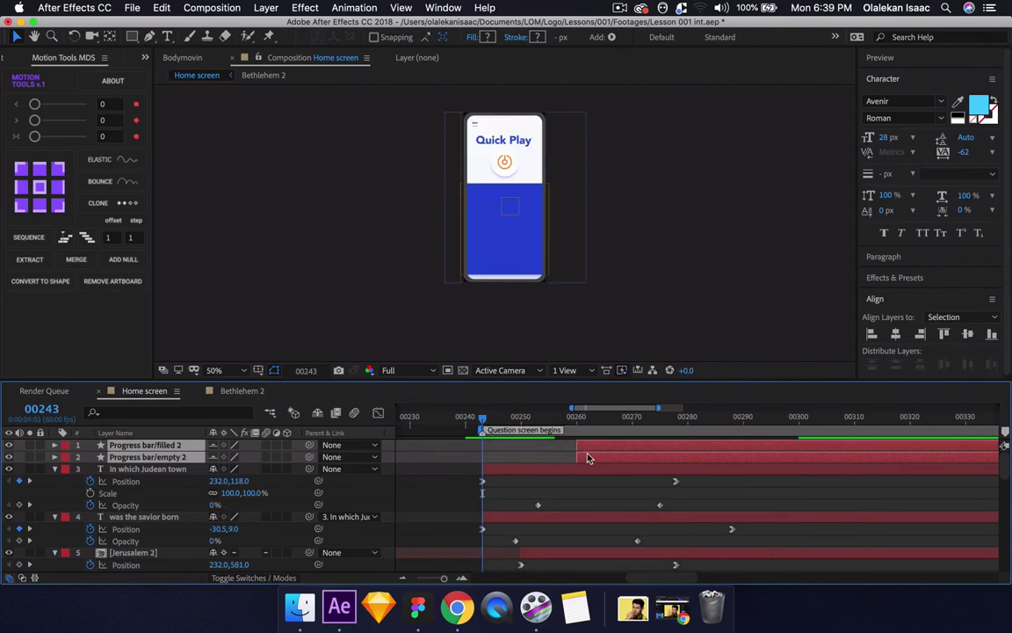
drag(577, 447, 487, 442)
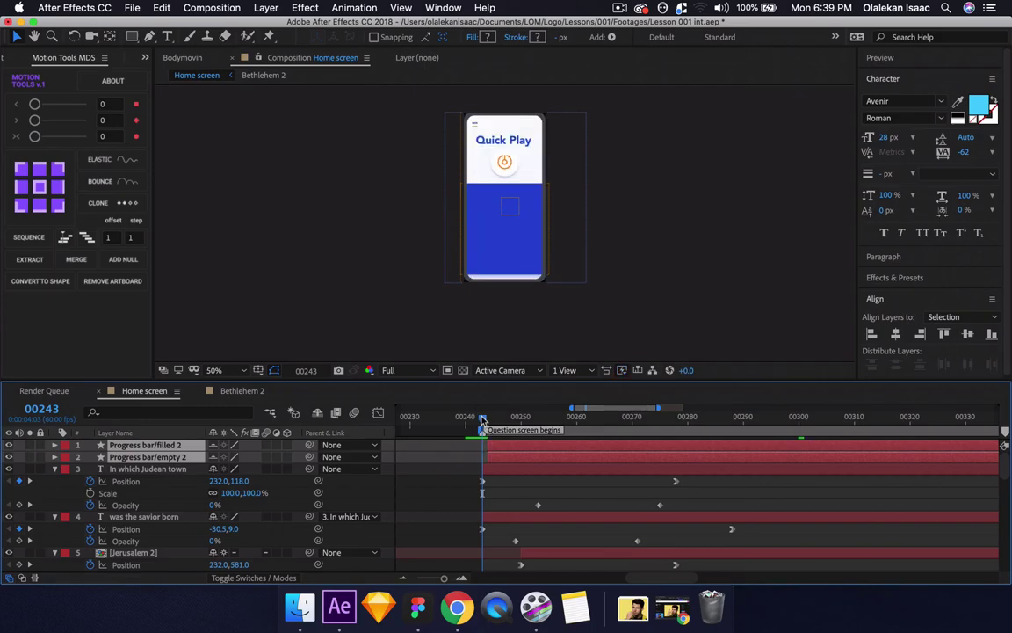
drag(482, 421, 545, 423)
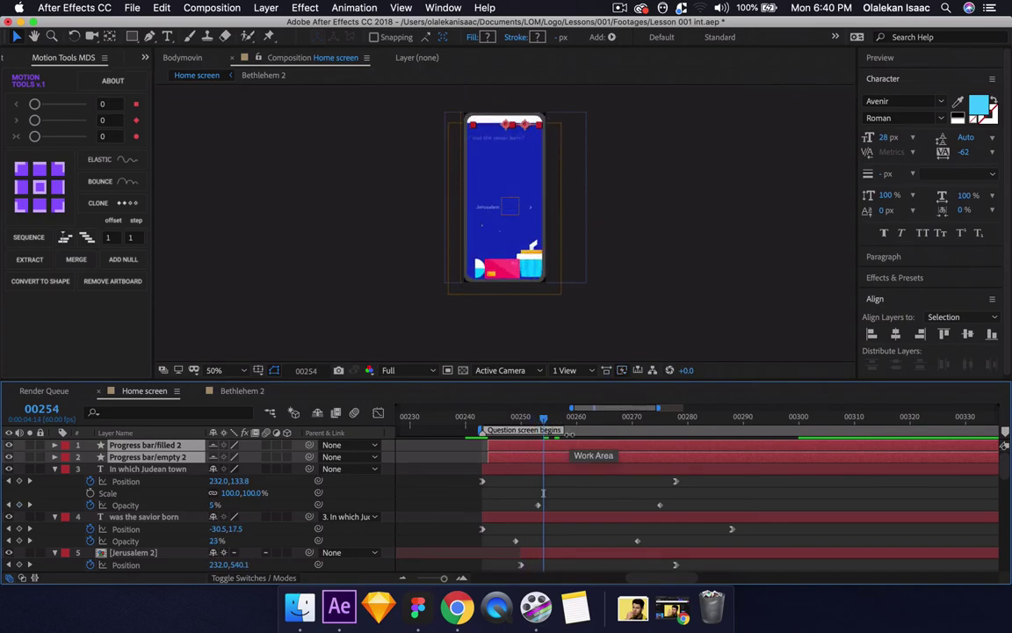
click(506, 419)
key(space)
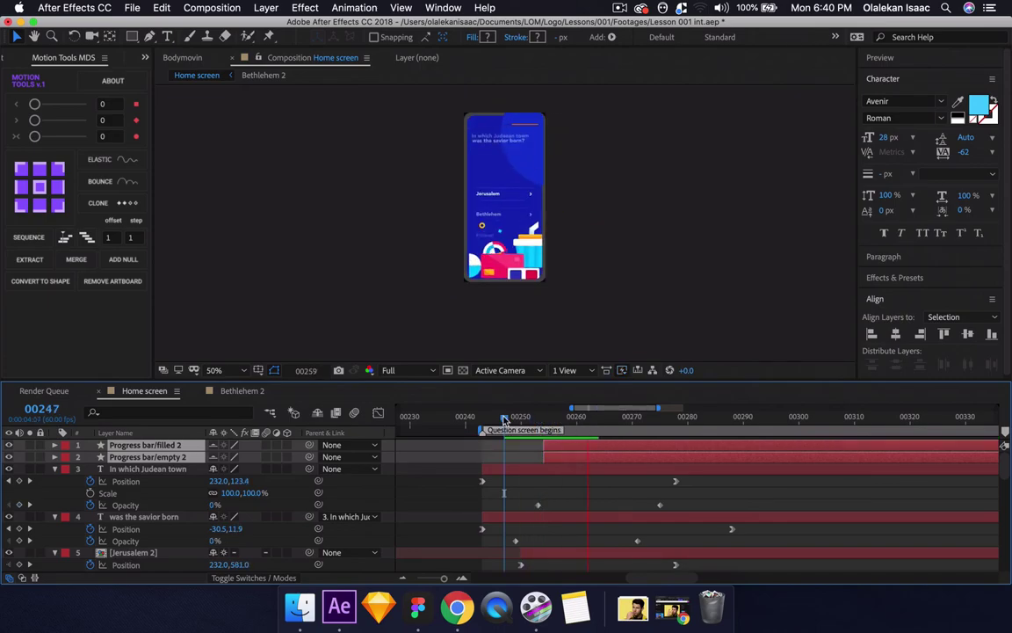
- Reveal the Progress bar/filled 2 layer's properties and start a Path keyframe at frame 255
drag(504, 420, 544, 424)
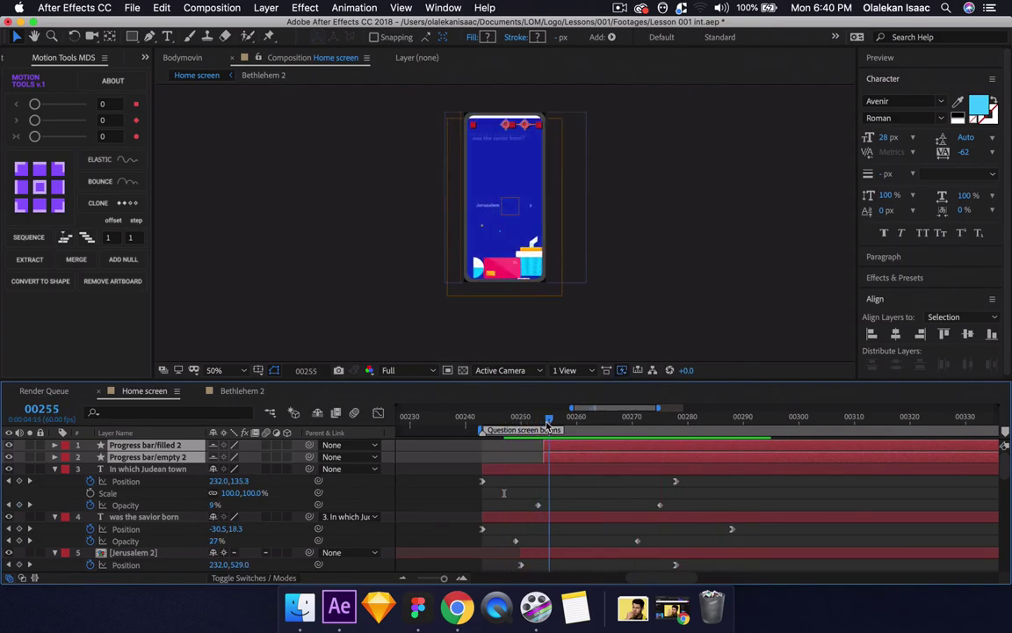
scroll(487, 233, up, 2)
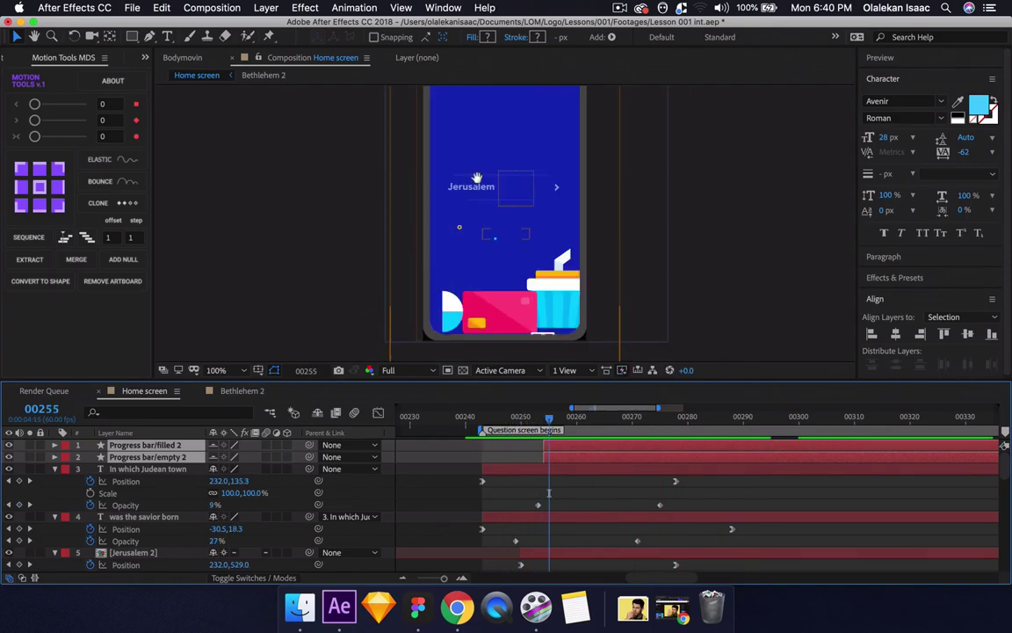
drag(495, 188, 497, 295)
key(.)
key(space)
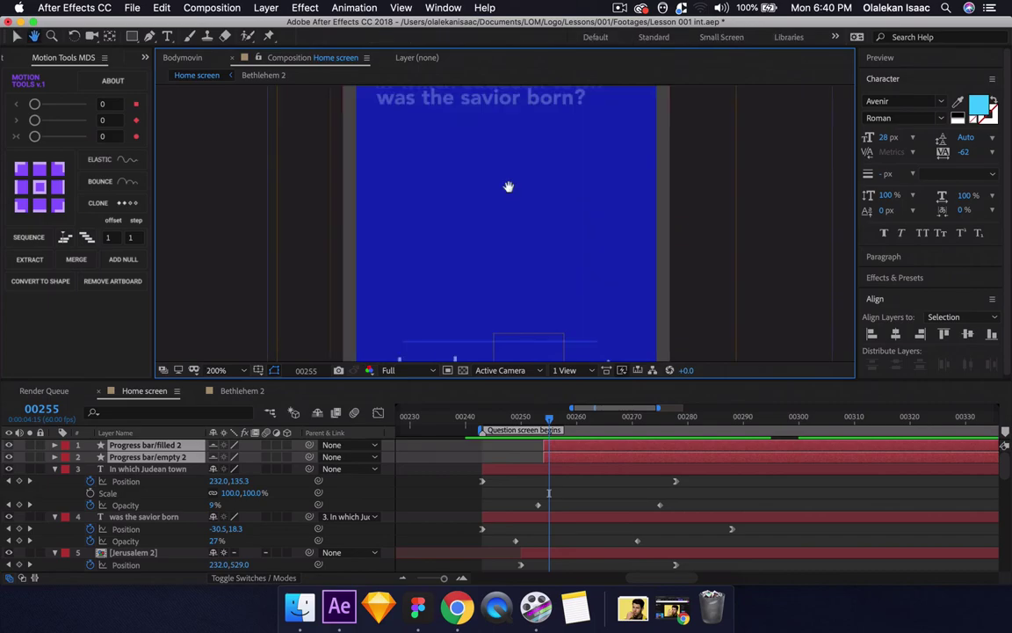
drag(508, 186, 509, 289)
key(v)
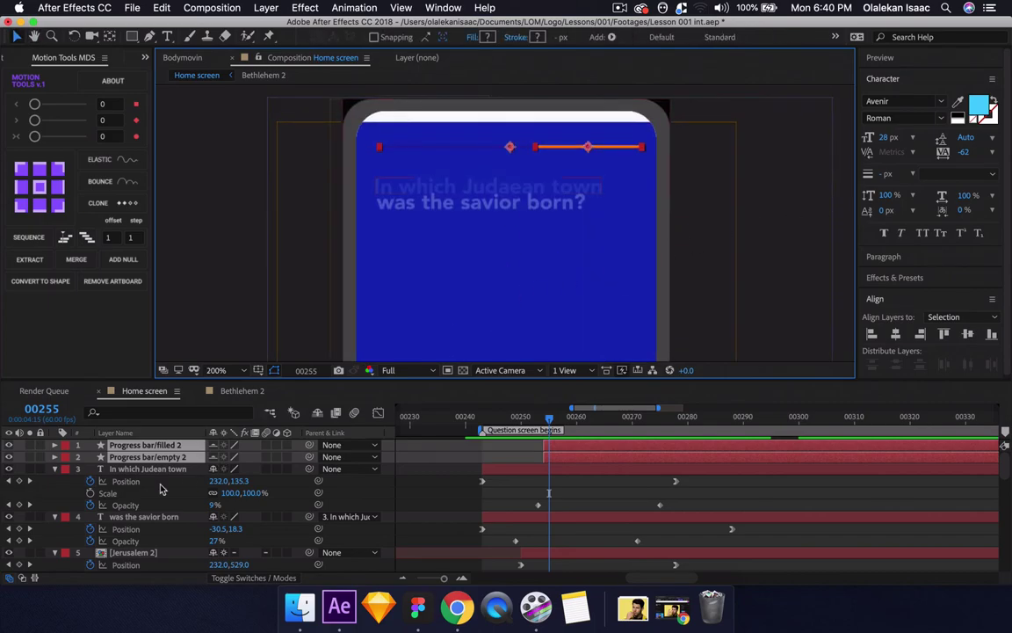
click(162, 446)
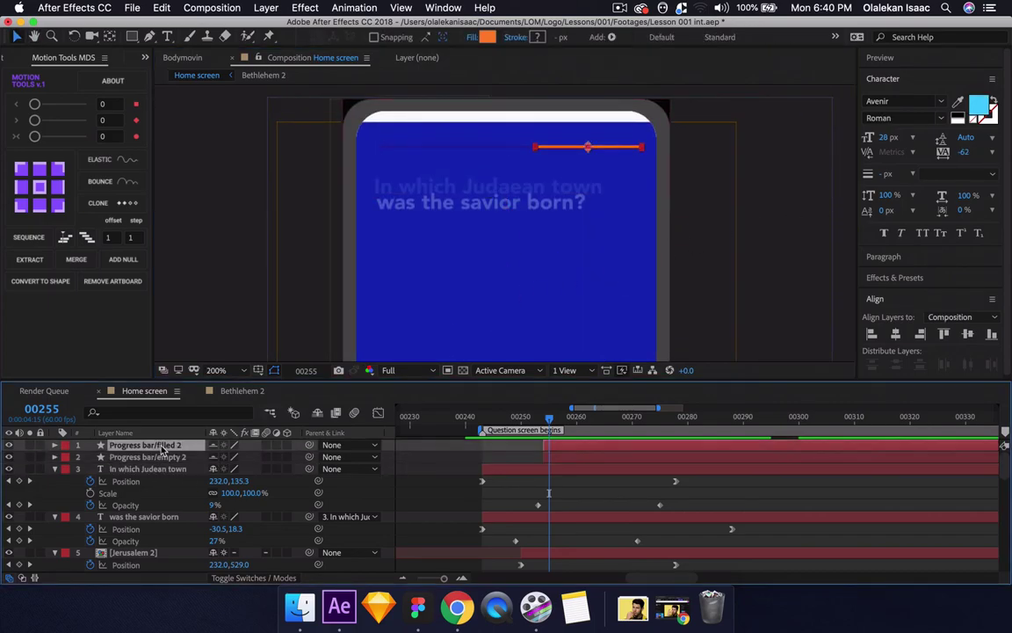
key(u)
key(u)
click(115, 492)
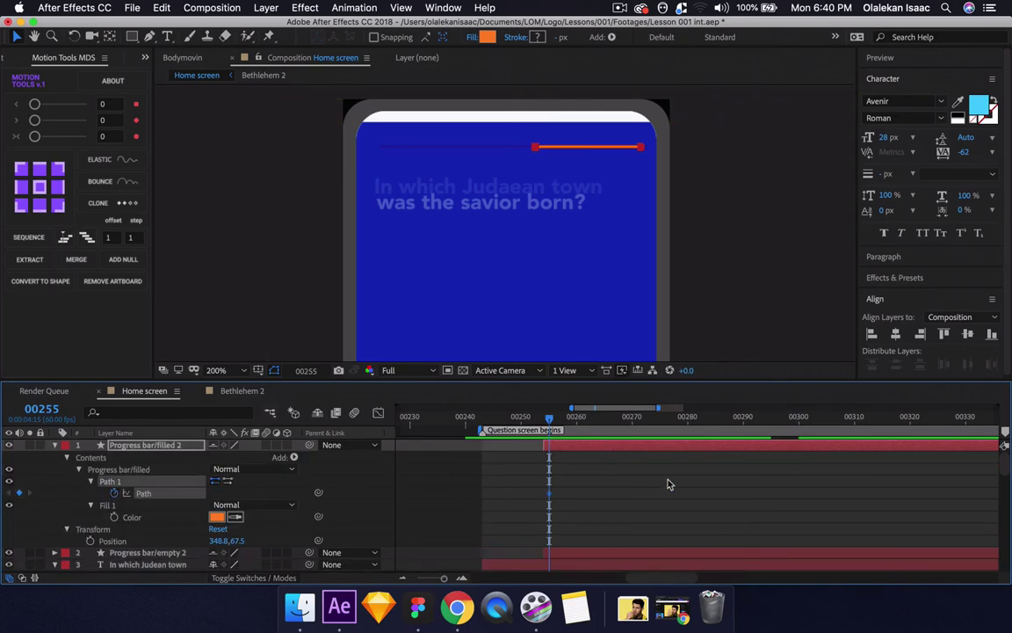
- Add a second Path keyframe to Progress bar/filled 2 at frame 317, where Click effect starts expanding in Bethlehem 2
scroll(667, 484, right, 10)
scroll(667, 484, down, 4)
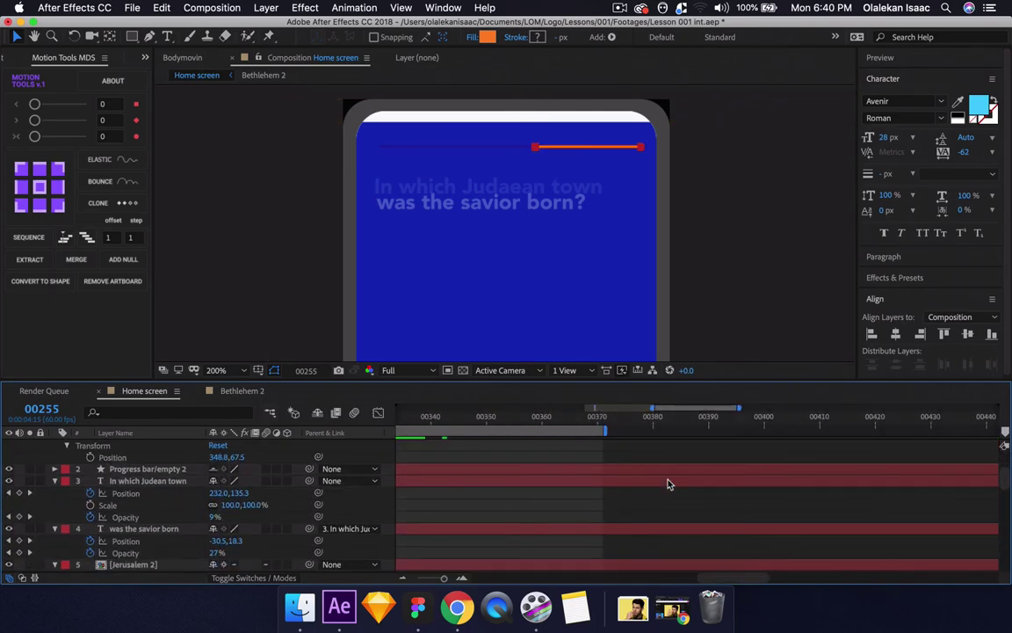
scroll(667, 484, down, 3)
scroll(667, 484, left, 2)
scroll(668, 484, up, 3)
scroll(667, 484, right, 3)
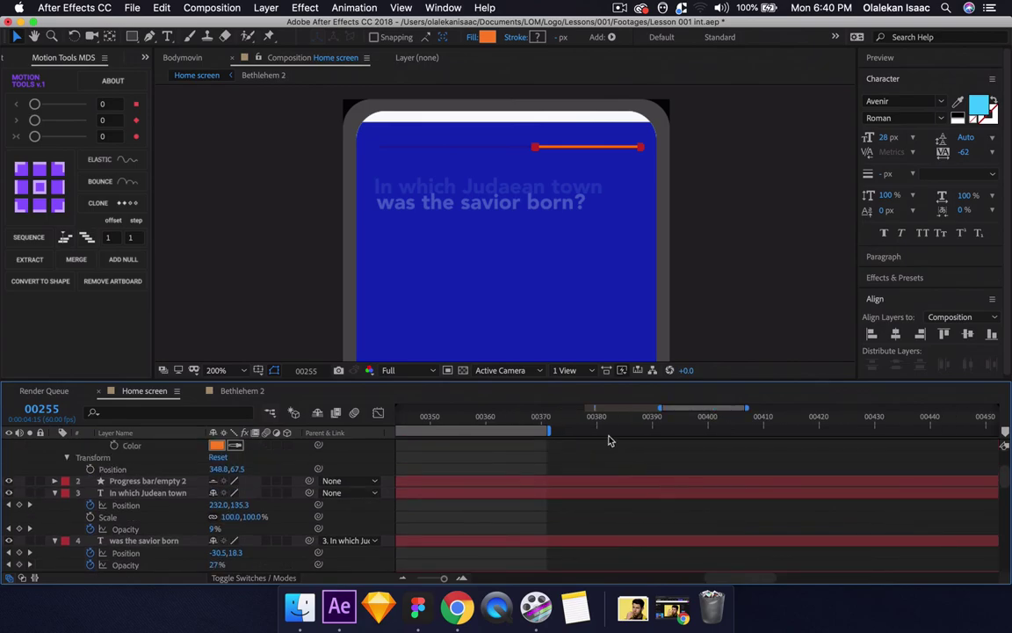
click(431, 423)
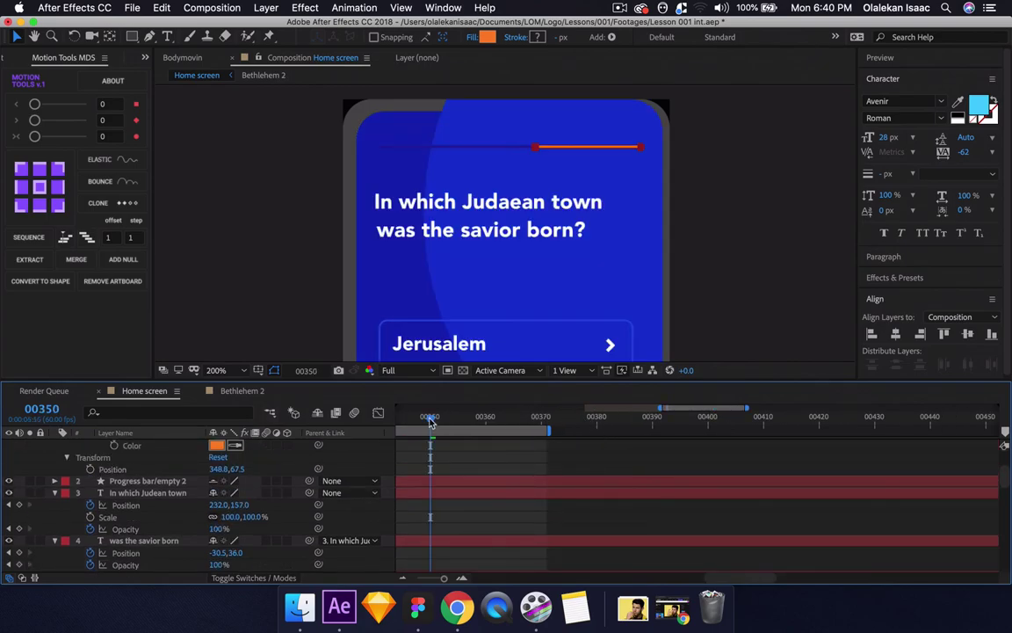
scroll(432, 426, left, 2)
scroll(431, 426, up, 1)
click(241, 390)
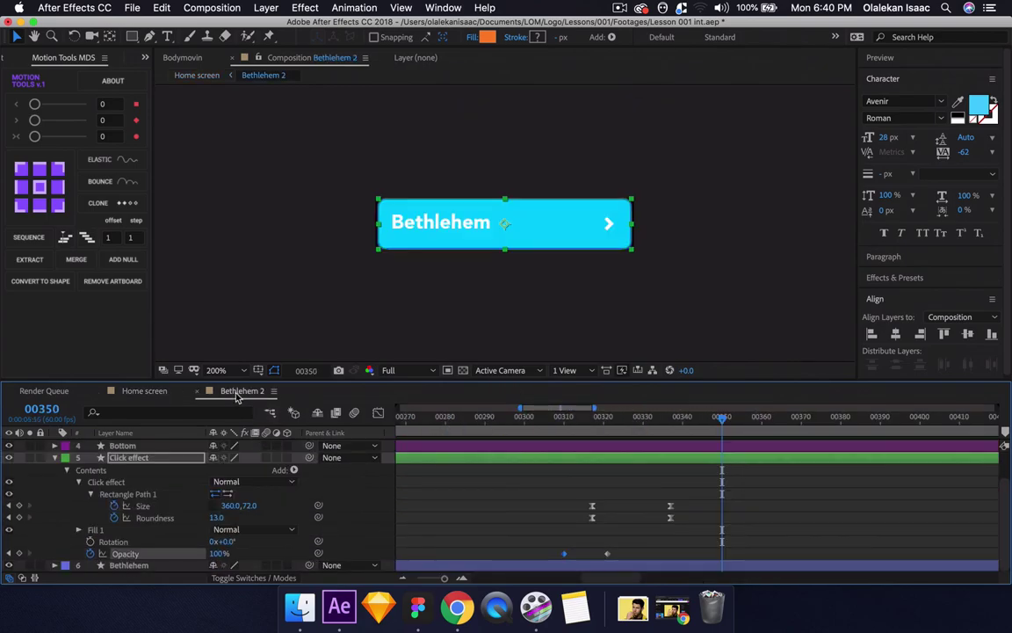
key(space)
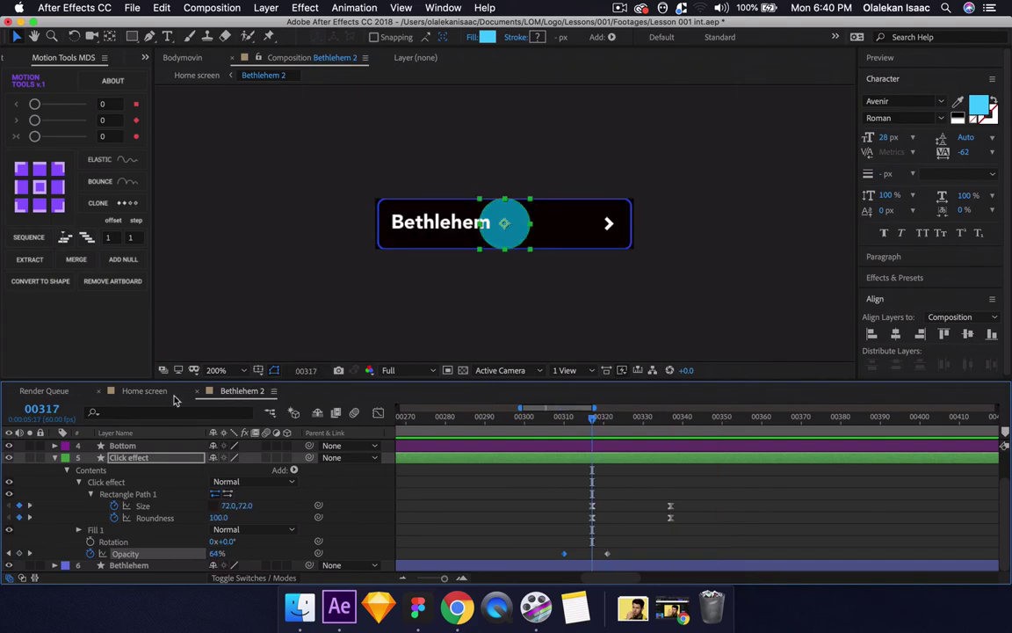
click(145, 390)
scroll(449, 461, up, 3)
scroll(449, 461, left, 4)
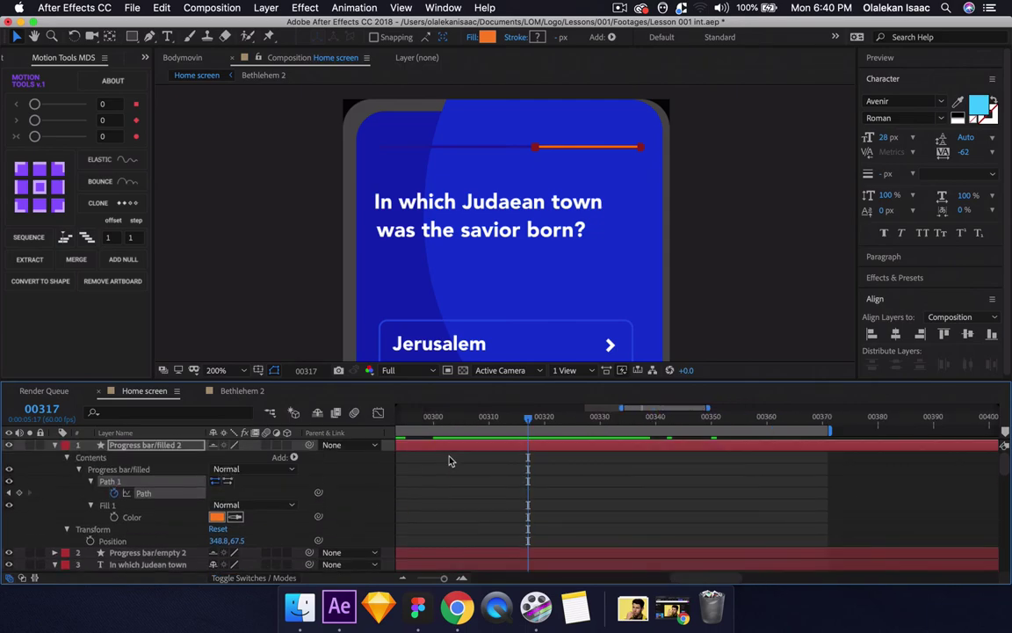
click(19, 493)
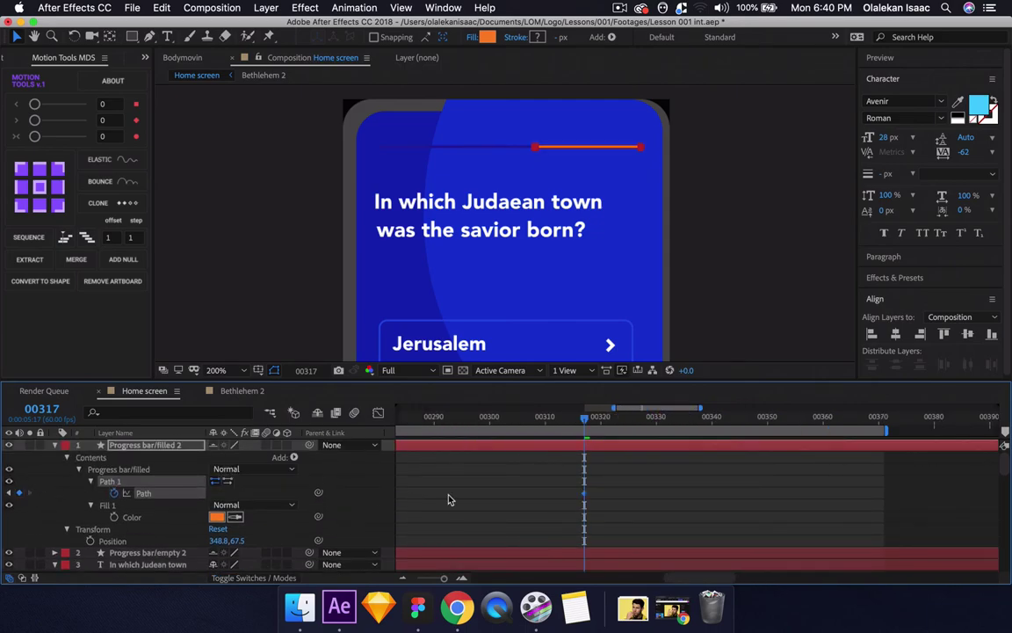
- At the frame 255 Path keyframe, collapse the filled bar's left end onto its right end and preview the bar filling
scroll(448, 498, left, 6)
key(space)
key(j)
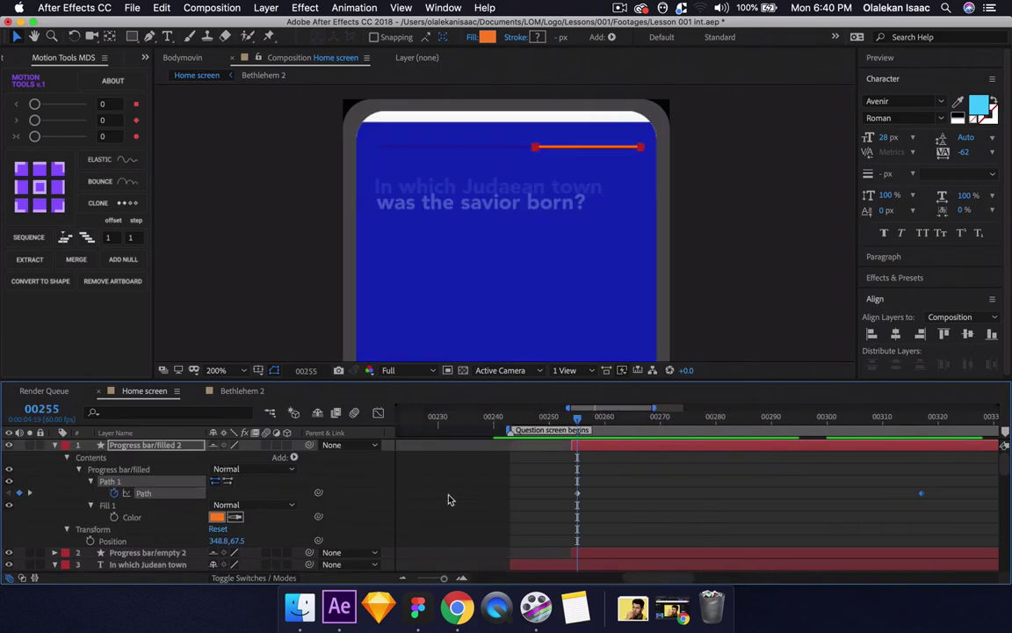
click(536, 149)
mouse_move(518, 137)
mouse_down()
mouse_move(542, 154)
mouse_move(638, 155)
mouse_up()
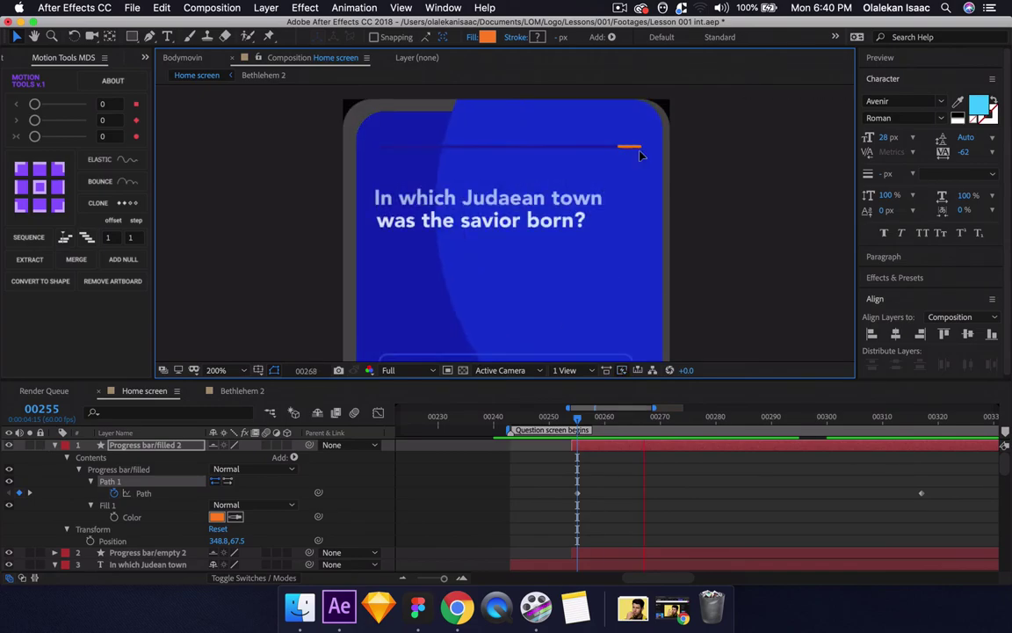
key(comma)
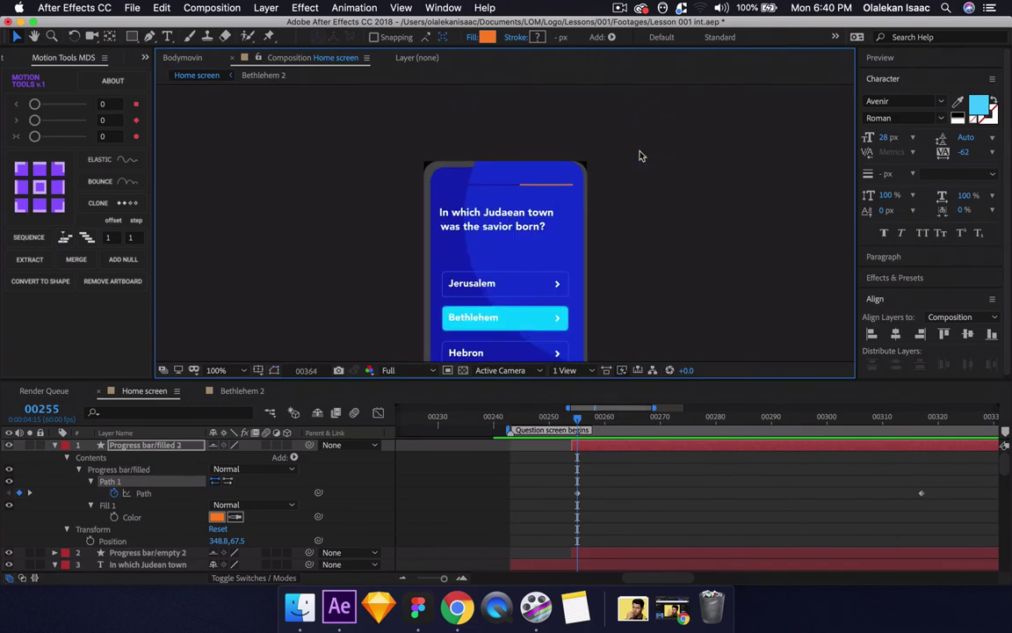
key(space)
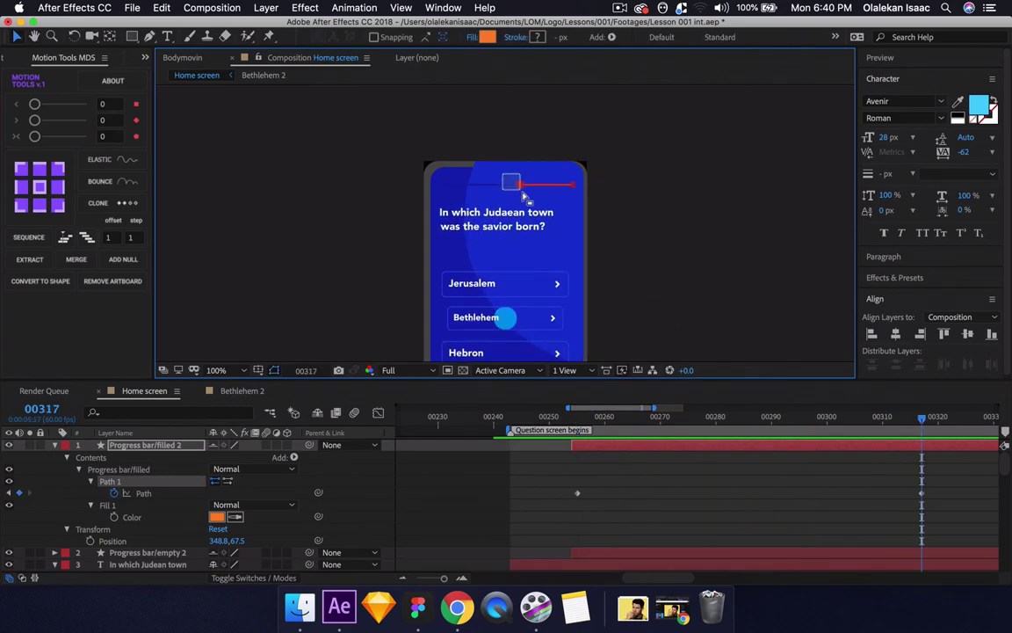
- At the frame 317 Path keyframe, stretch the filled bar's left end out to the empty bar's full length
drag(508, 178, 463, 192)
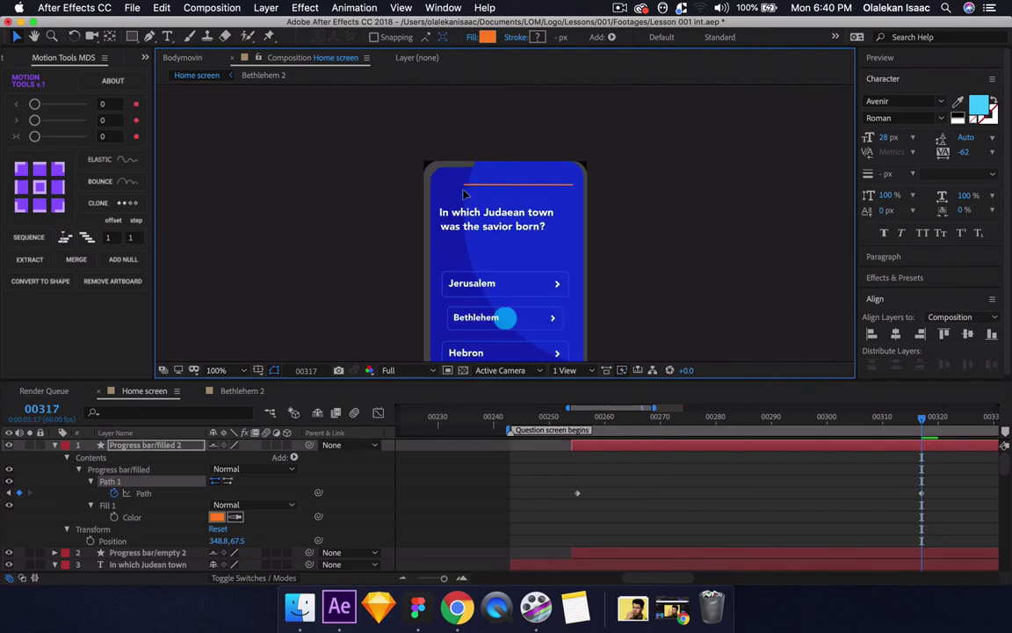
key(space)
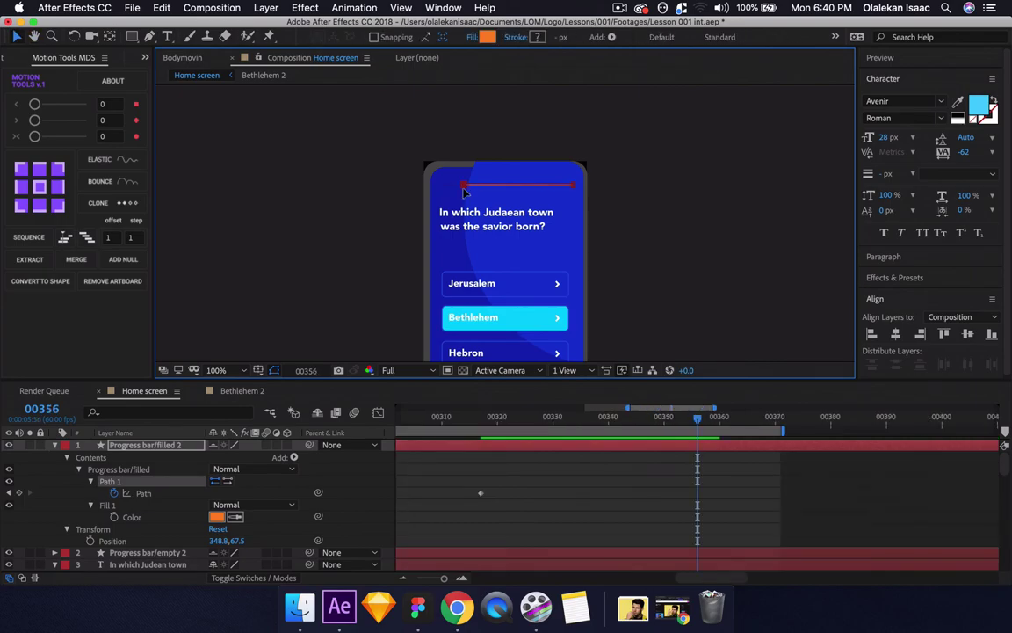
key(space)
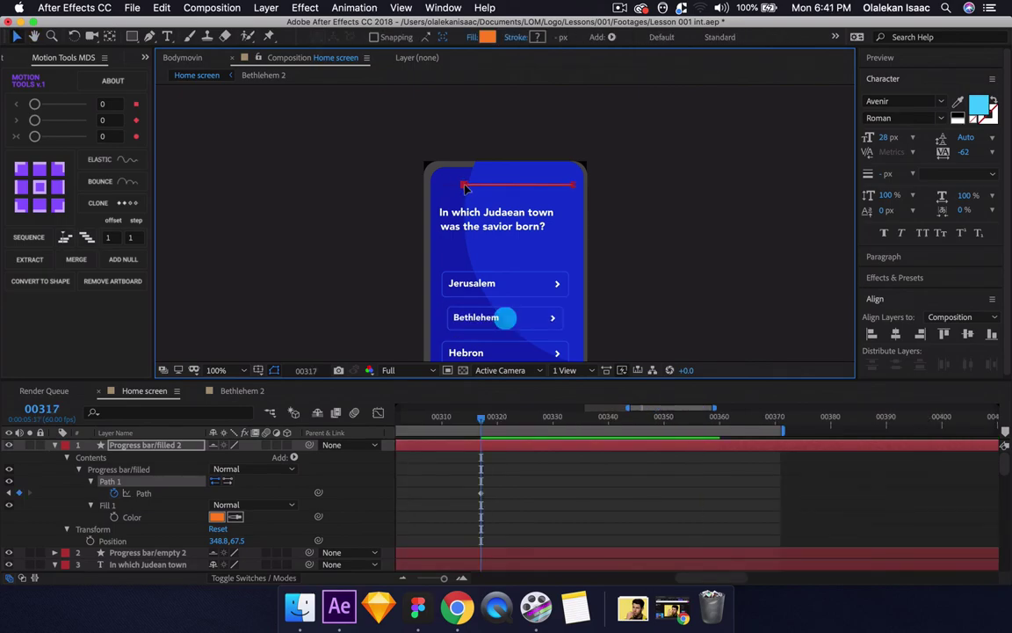
drag(463, 189, 442, 192)
- Move the filled bar's second Path keyframe to frame 340 and preview the fill together with the button press from frame 305
drag(481, 495, 608, 483)
key(space)
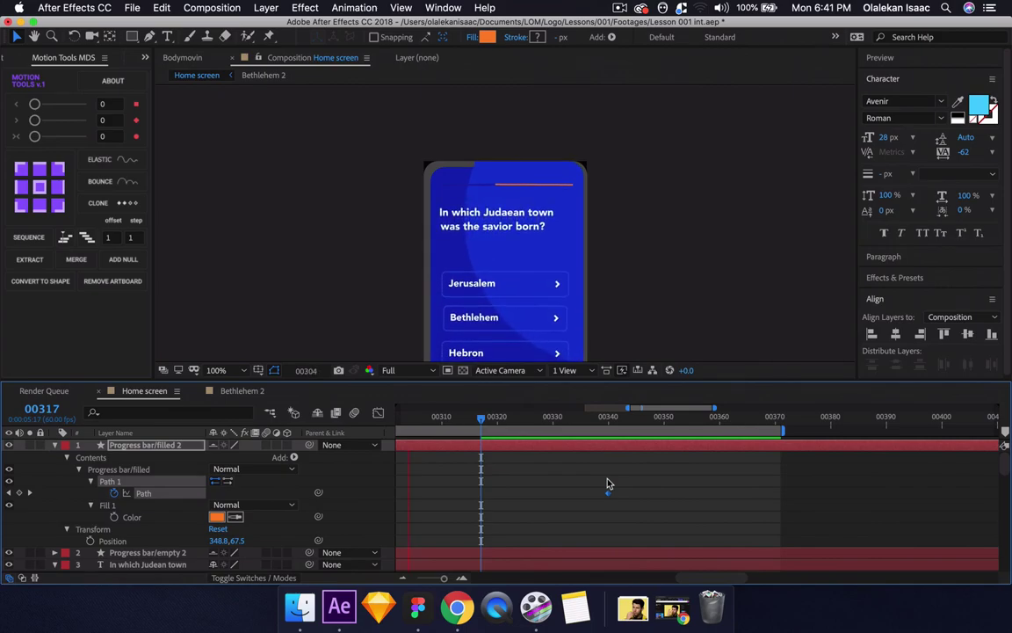
key(space)
drag(603, 425, 412, 429)
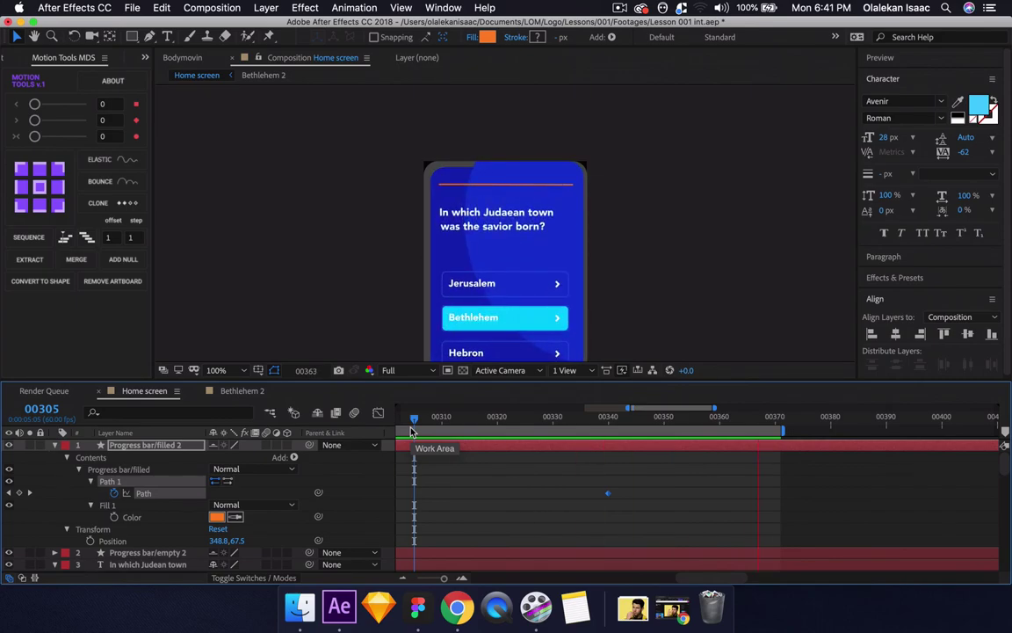
- Shift Click effect's keyframes earlier in the Bethlehem 2 composition and preview the press in Home screen from frame 305
drag(411, 431, 442, 428)
click(258, 393)
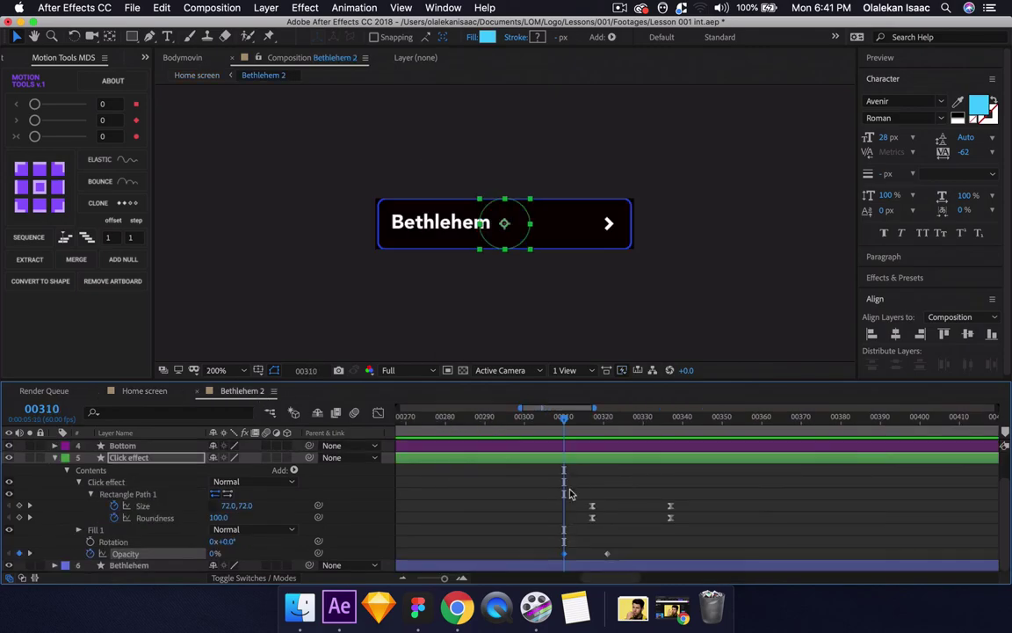
drag(519, 495, 646, 519)
click(154, 393)
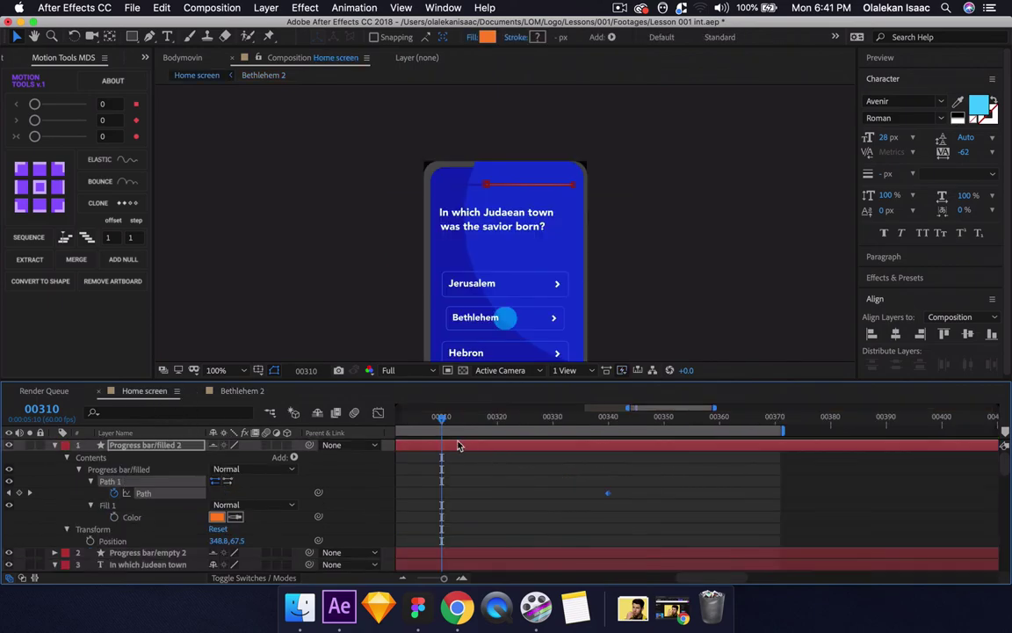
drag(441, 424, 412, 426)
key(space)
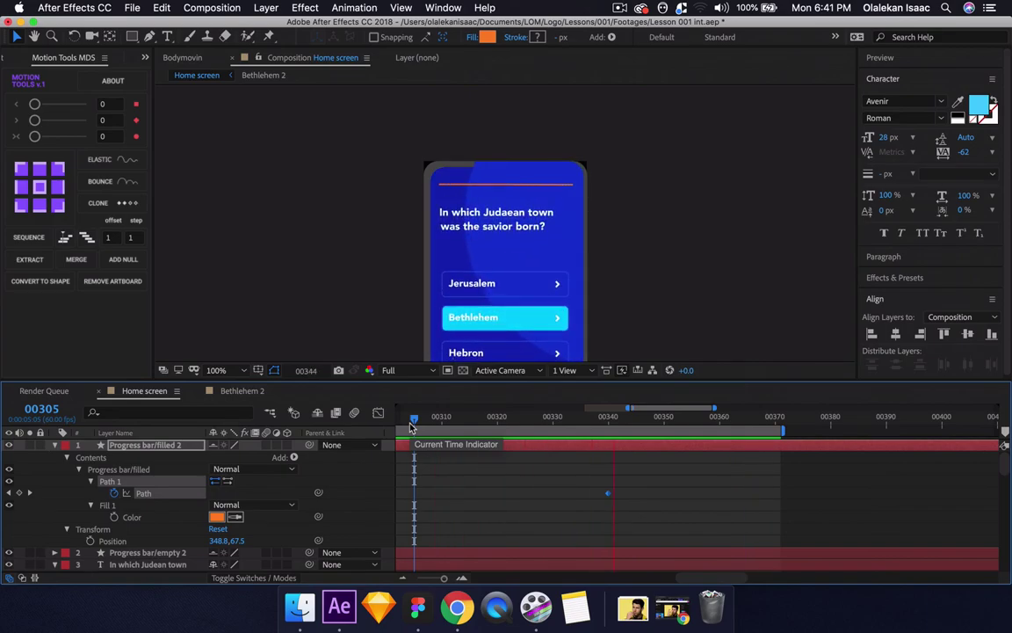
key(space)
- Set the Bethlehem 2 layer's Scale to 112% at the frame 330 keyframe and preview the button press
drag(646, 422, 604, 446)
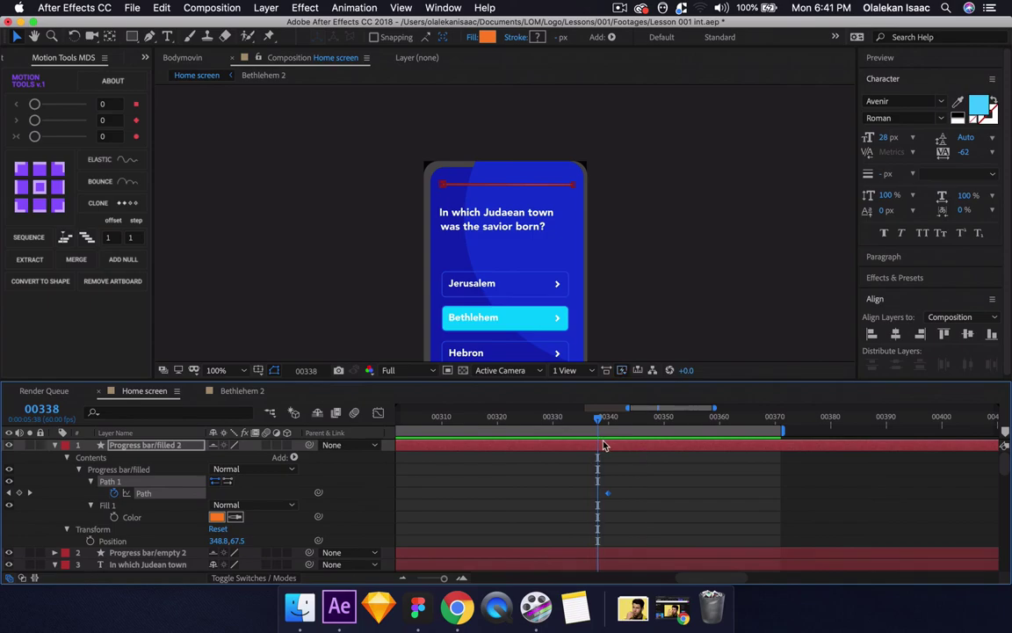
scroll(599, 514, down, 5)
scroll(599, 515, left, 2)
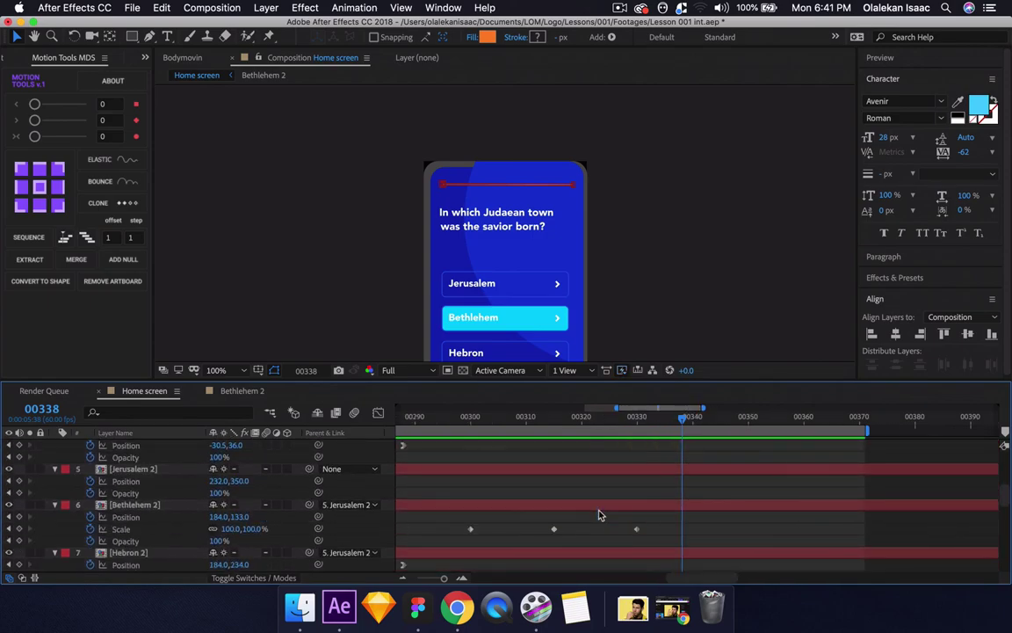
key(j)
click(346, 524)
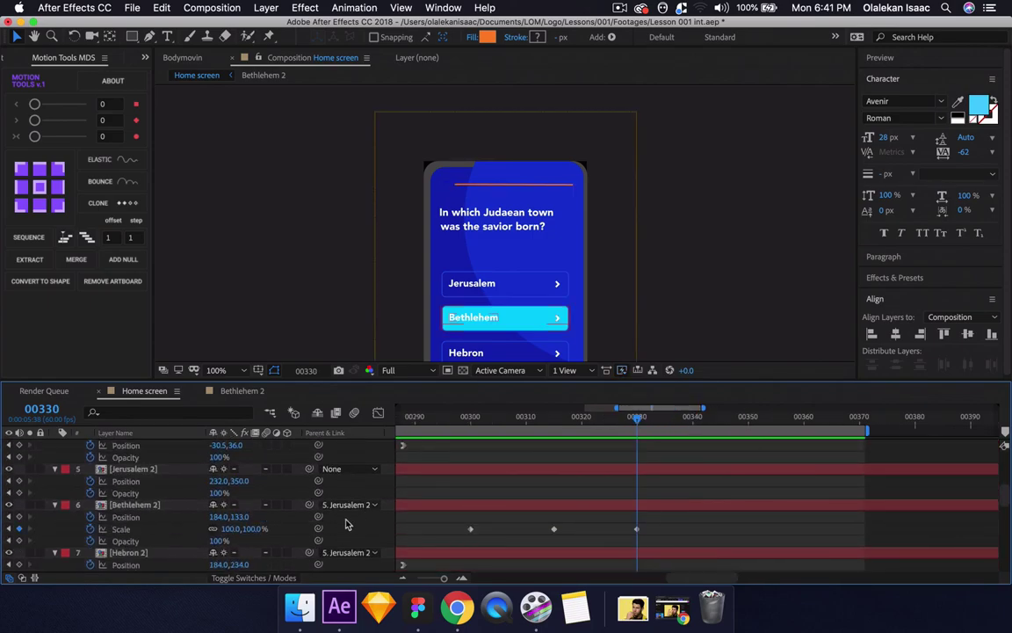
click(346, 525)
drag(230, 528, 246, 532)
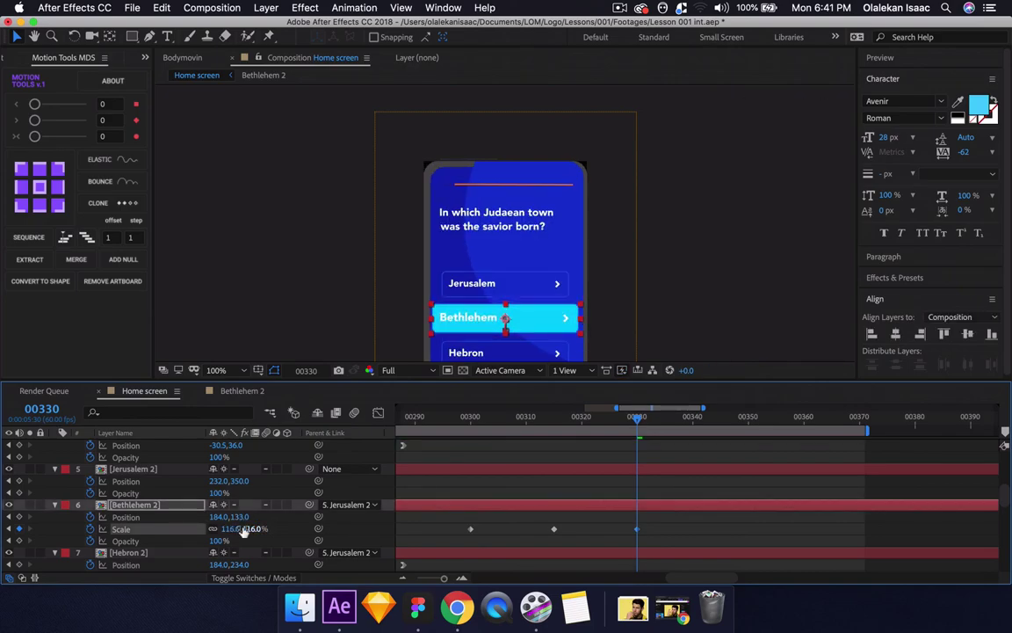
click(237, 529)
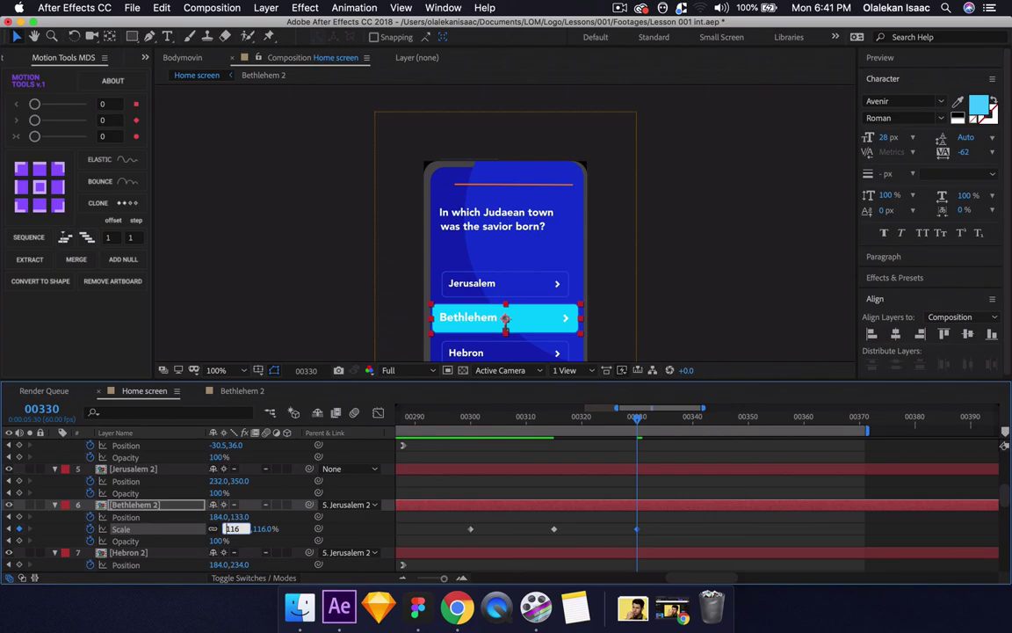
key(Down)
key(Down)
key(Down)
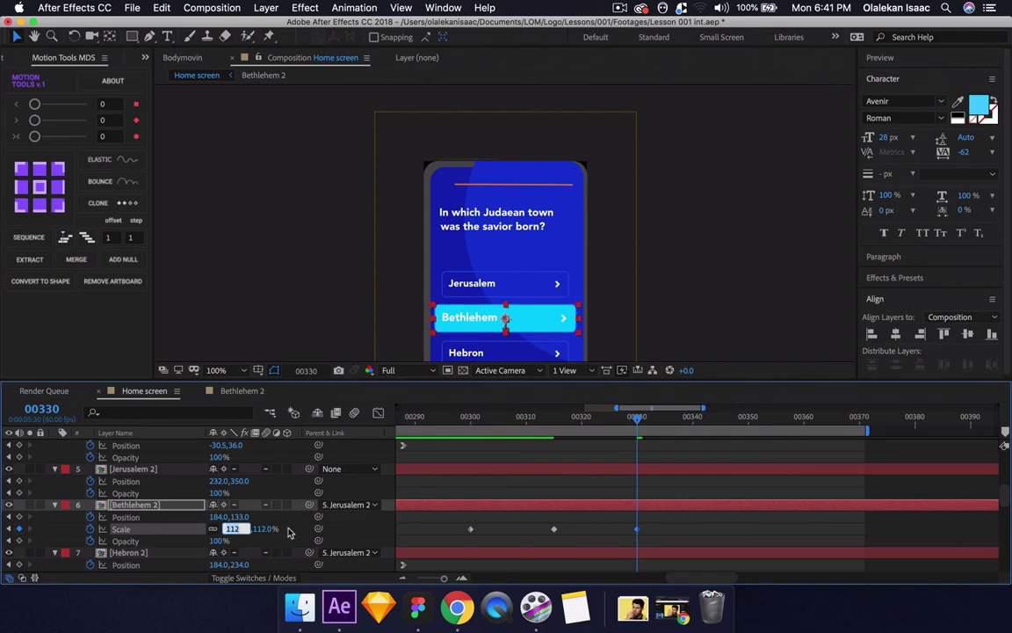
key(Return)
key(space)
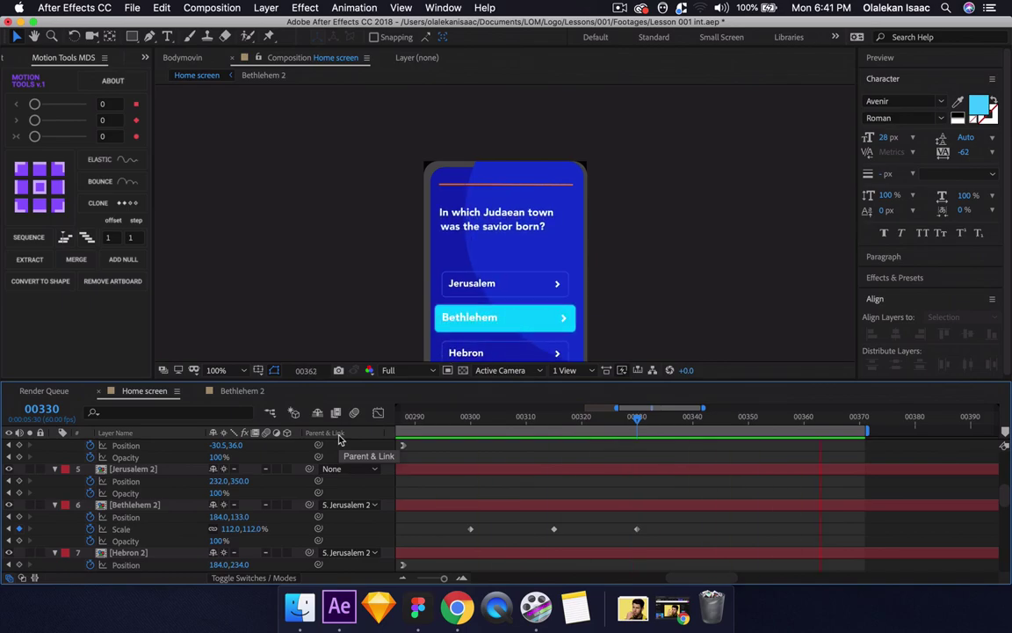
key(space)
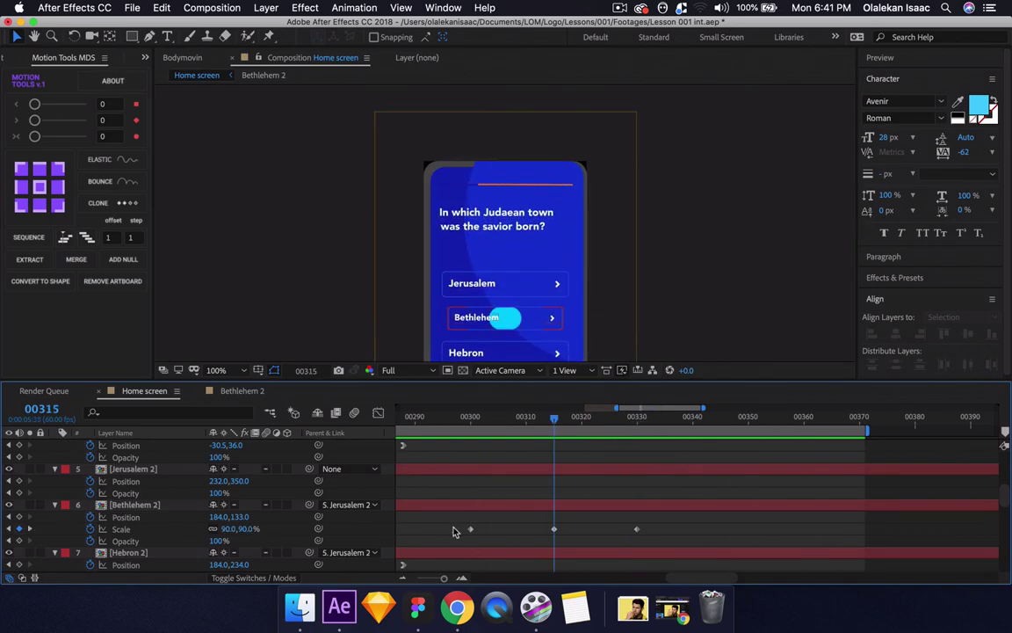
- Apply Easy Ease to the Bethlehem 2 layer's three Scale keyframes and preview the animation
drag(450, 527, 696, 538)
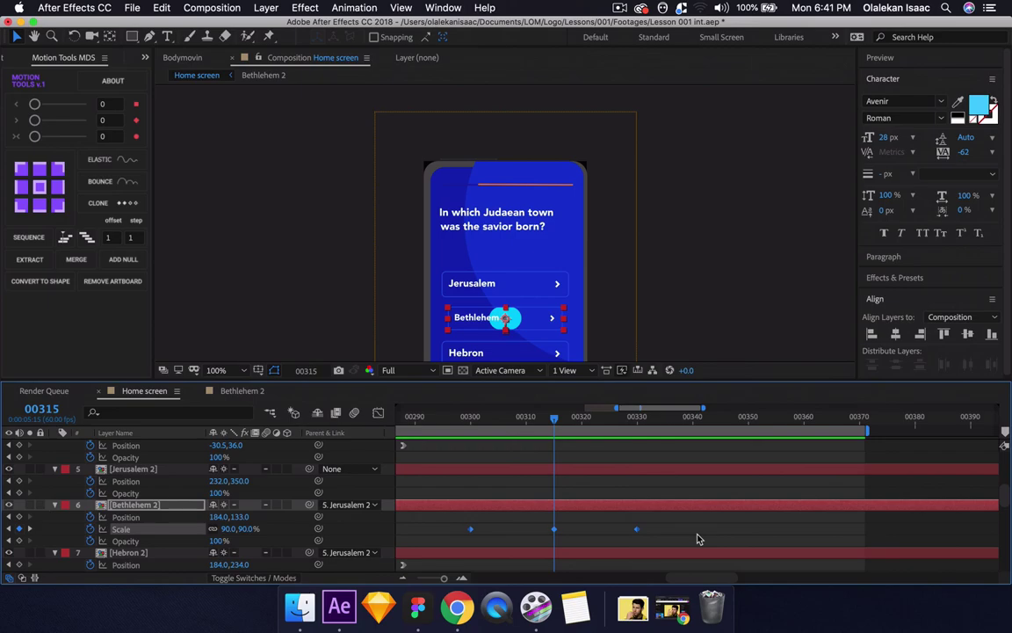
key(F9)
key(space)
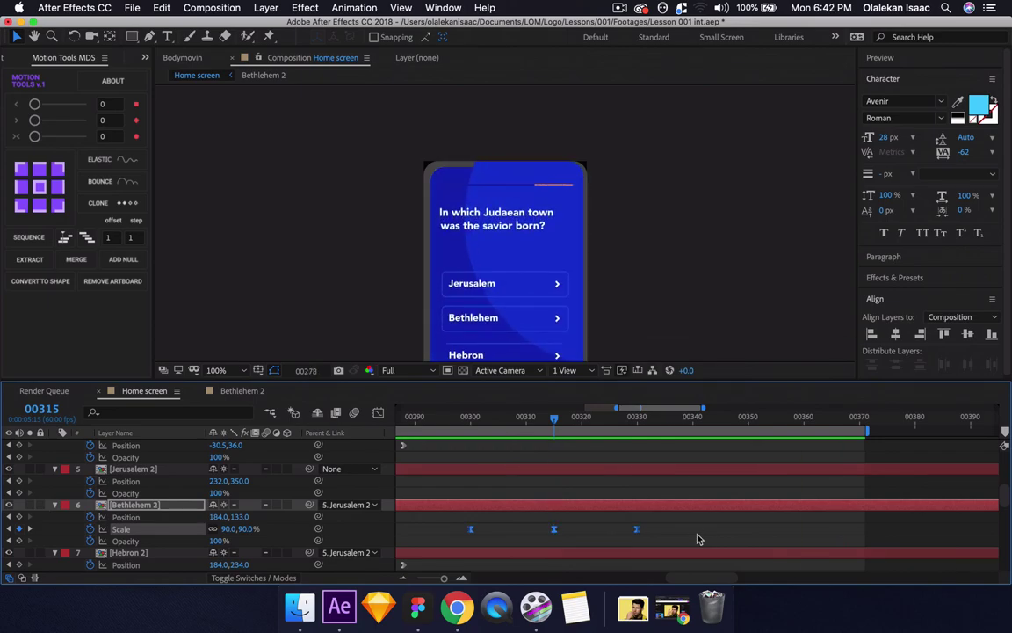
key(space)
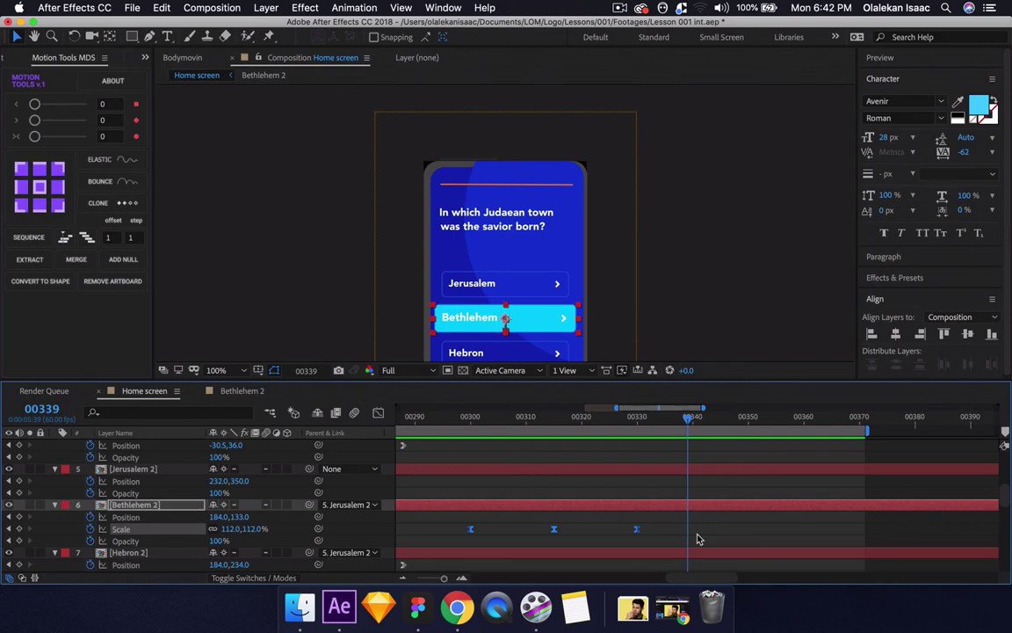
- In the Bethlehem 2 composition, copy Click effect's Opacity keyframes onto the Opacity of the Top and Bottom layers, starting at frame 320
drag(470, 423, 580, 430)
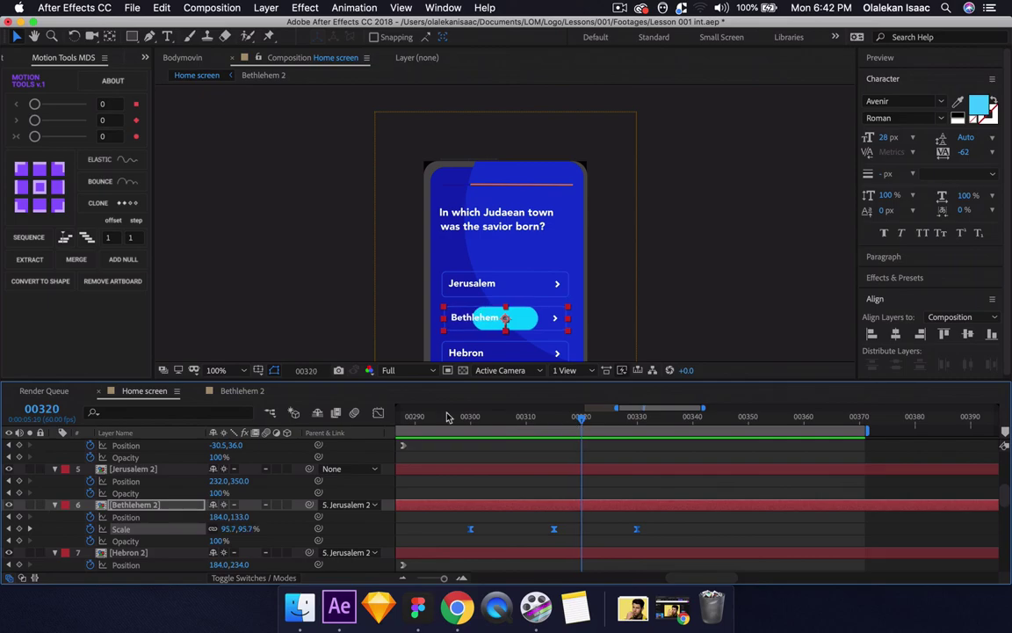
double_click(183, 504)
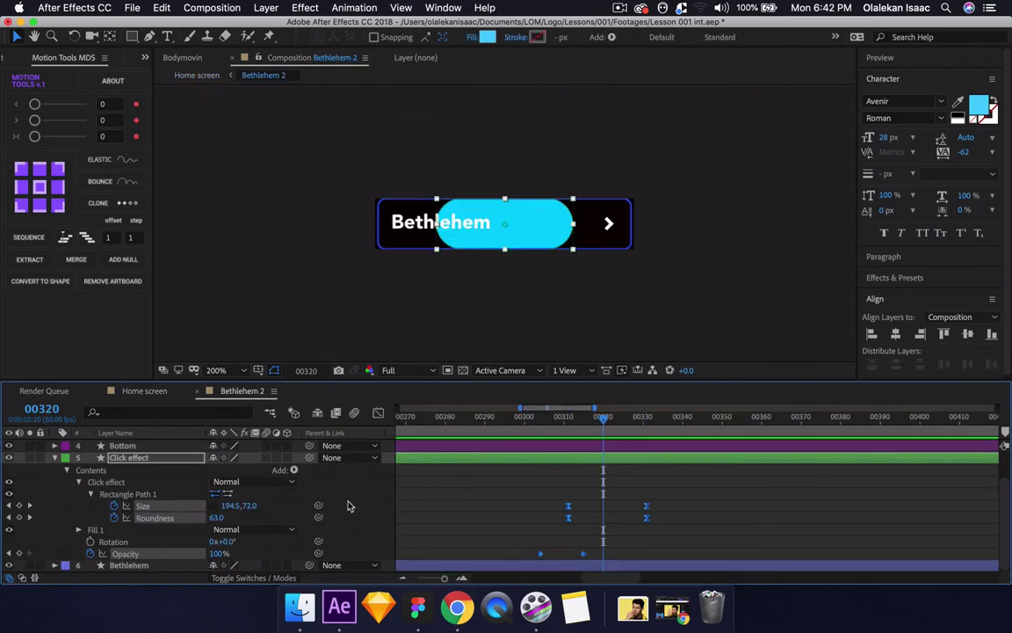
drag(526, 549, 604, 553)
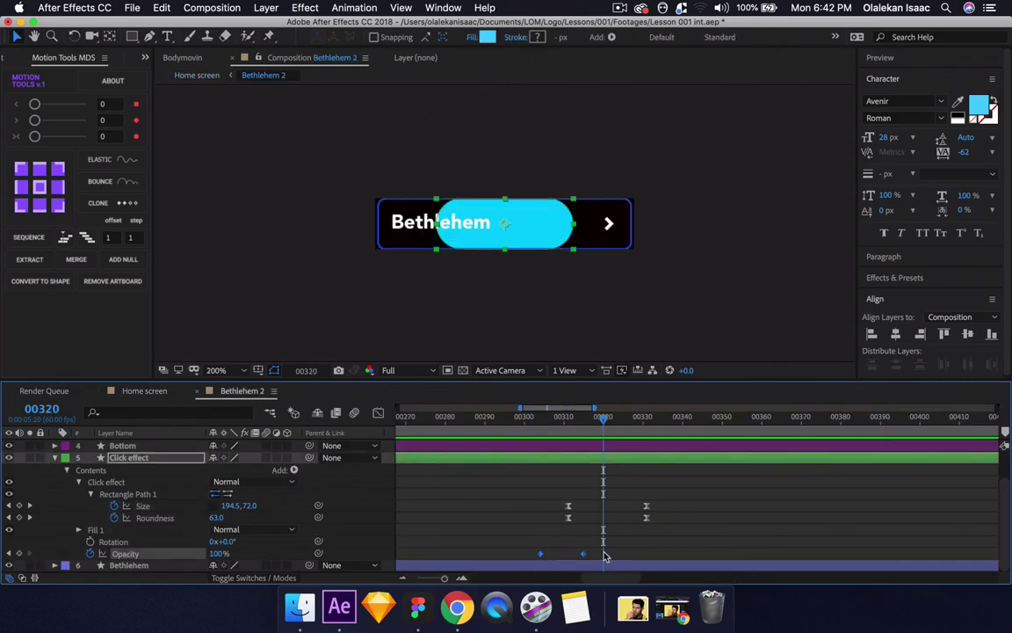
scroll(206, 542, up, 2)
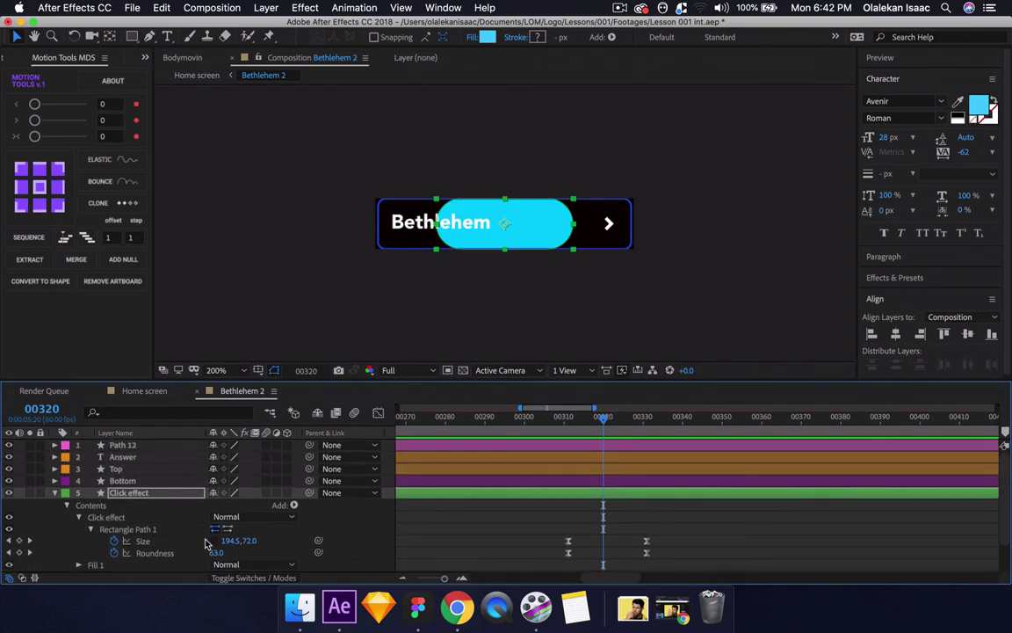
click(144, 482)
shift+click(144, 469)
key(t)
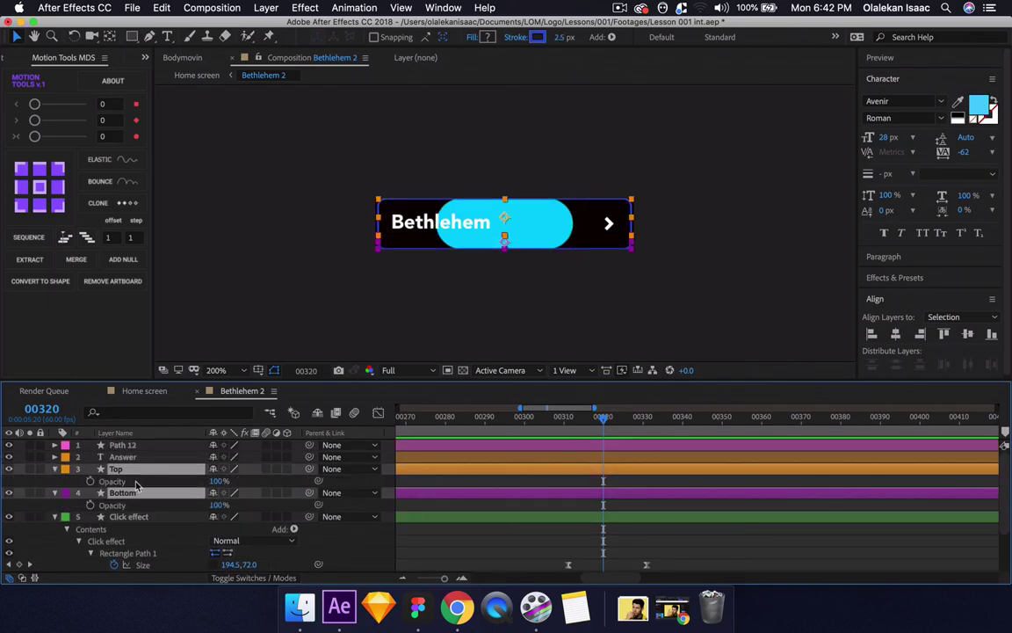
click(134, 483)
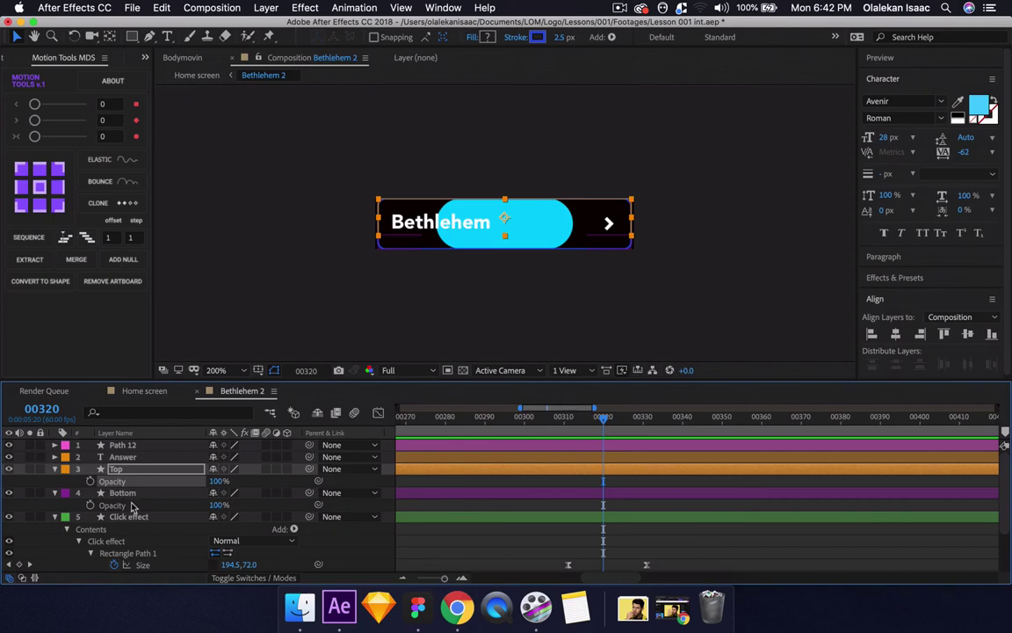
shift+click(133, 505)
key(super+v)
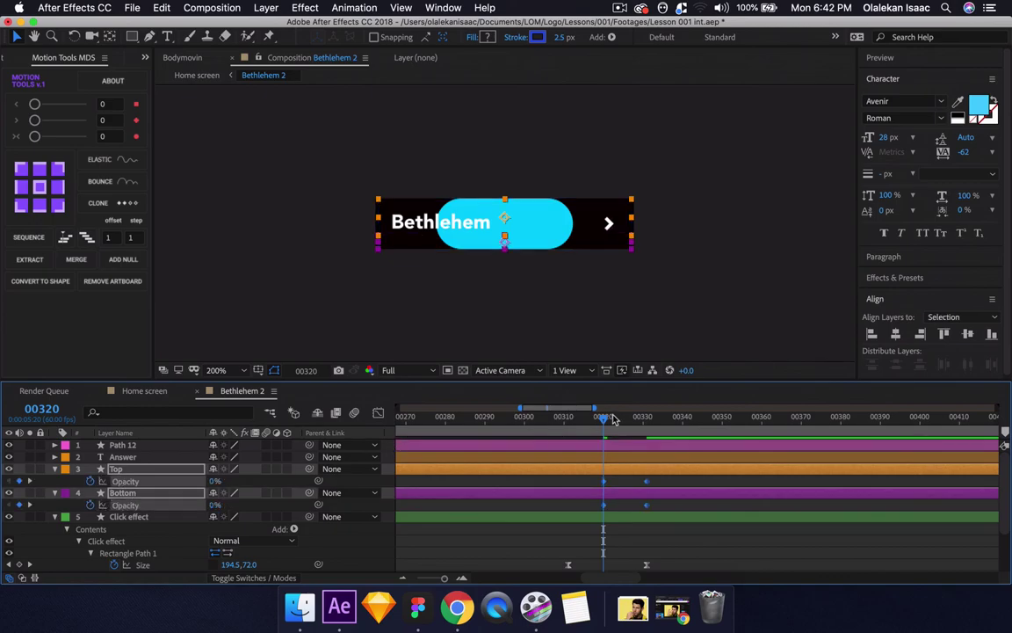
- Set the Opacity of Top and Bottom to 100% at the frame 320 keyframes and 0% at the frame 331 keyframes
mouse_move(602, 420)
mouse_down()
mouse_move(649, 425)
mouse_move(603, 426)
mouse_up()
click(214, 481)
text(100)
key(Return)
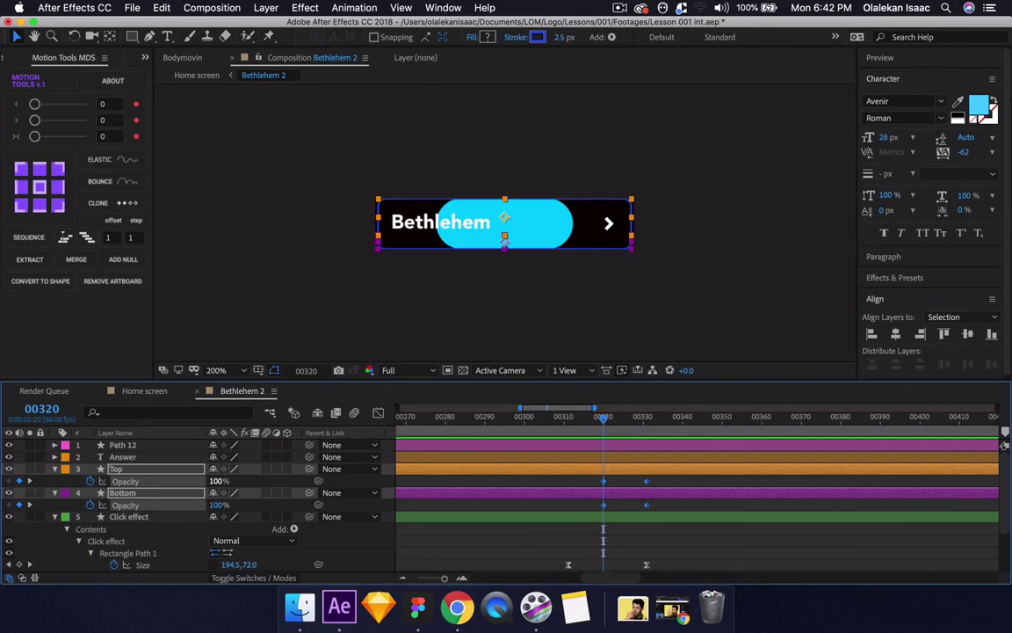
key(k)
drag(640, 474, 657, 511)
click(220, 481)
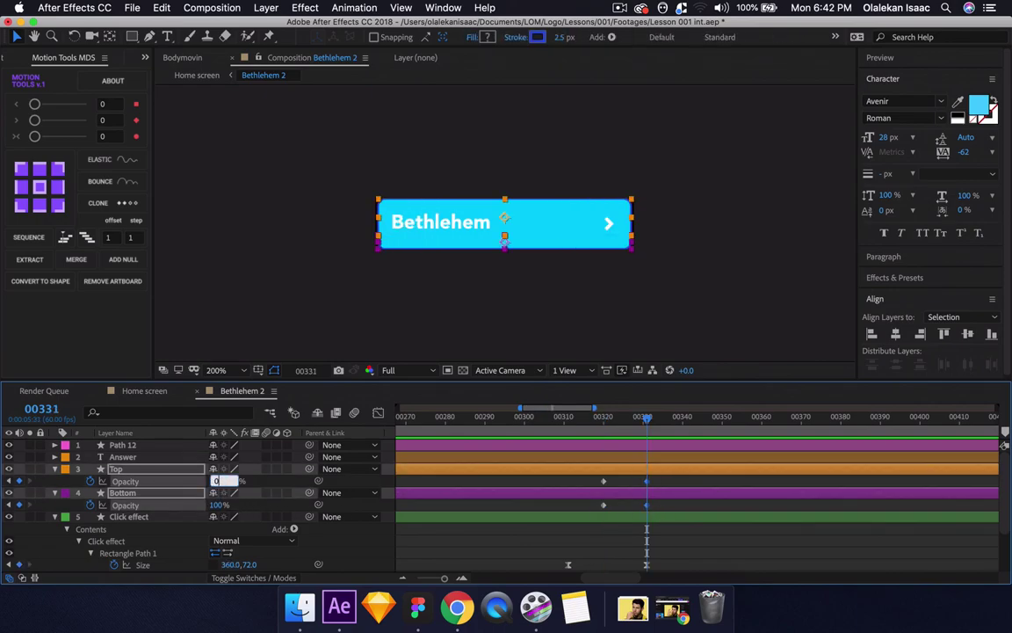
- Preview the button press and progress bar fill in Home screen with the whole phone fitted in the viewer
click(135, 392)
key(space)
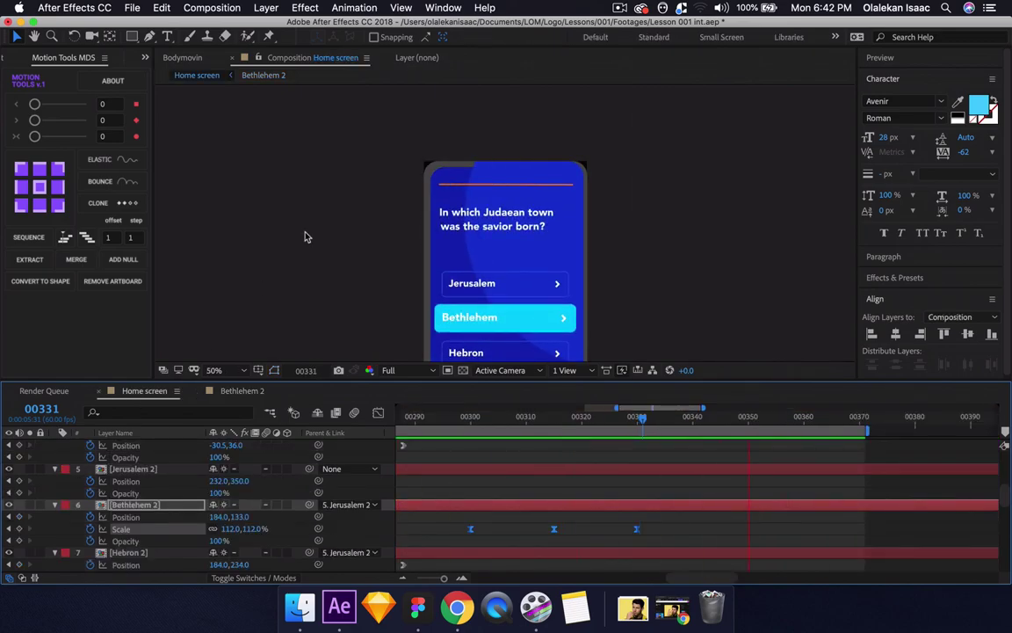
scroll(305, 235, down, 1)
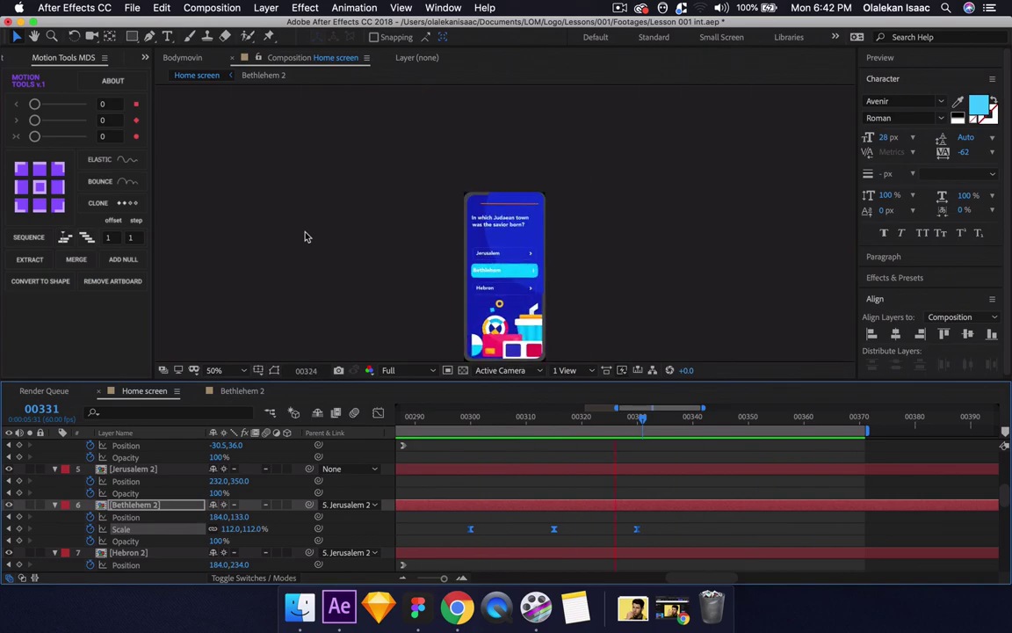
click(215, 369)
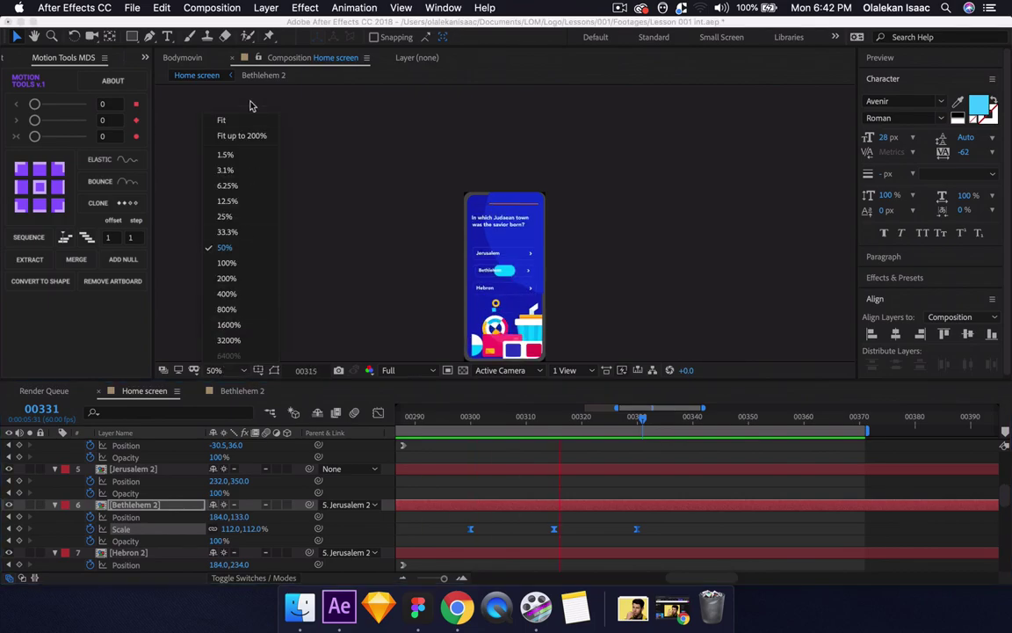
click(234, 128)
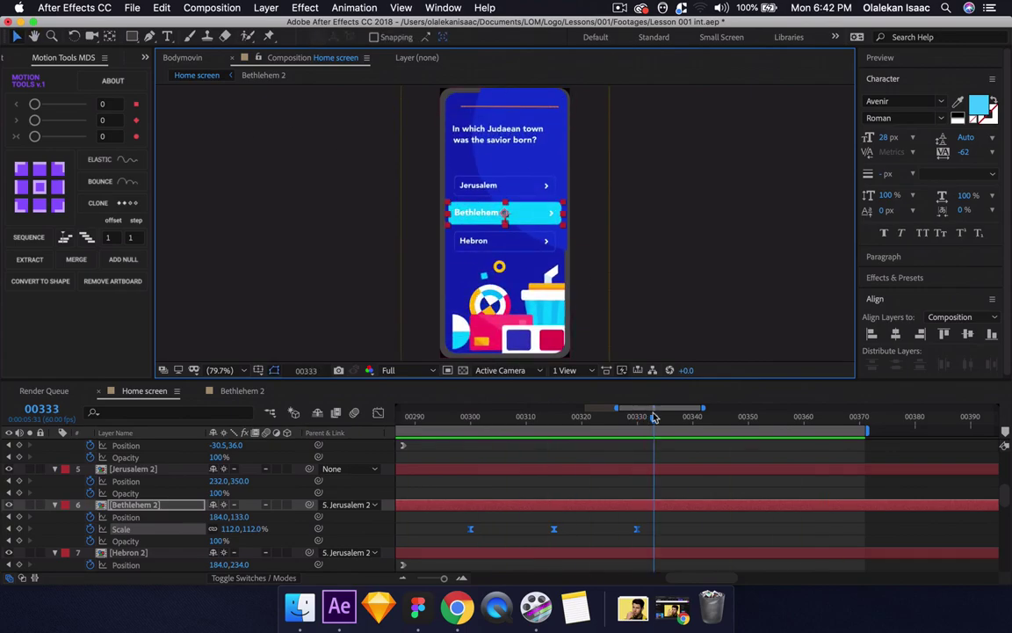
key(space)
- Move the current time to frame 355 and collapse the expanded layers from Progress bar/filled 2 through Hebron 2
drag(679, 421, 777, 420)
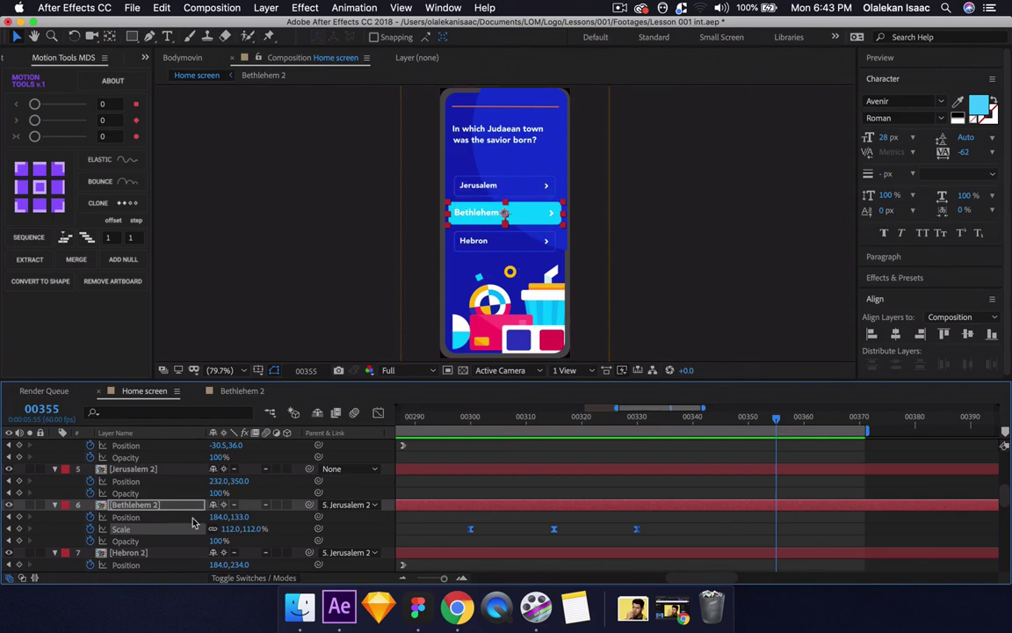
scroll(244, 492, up, 5)
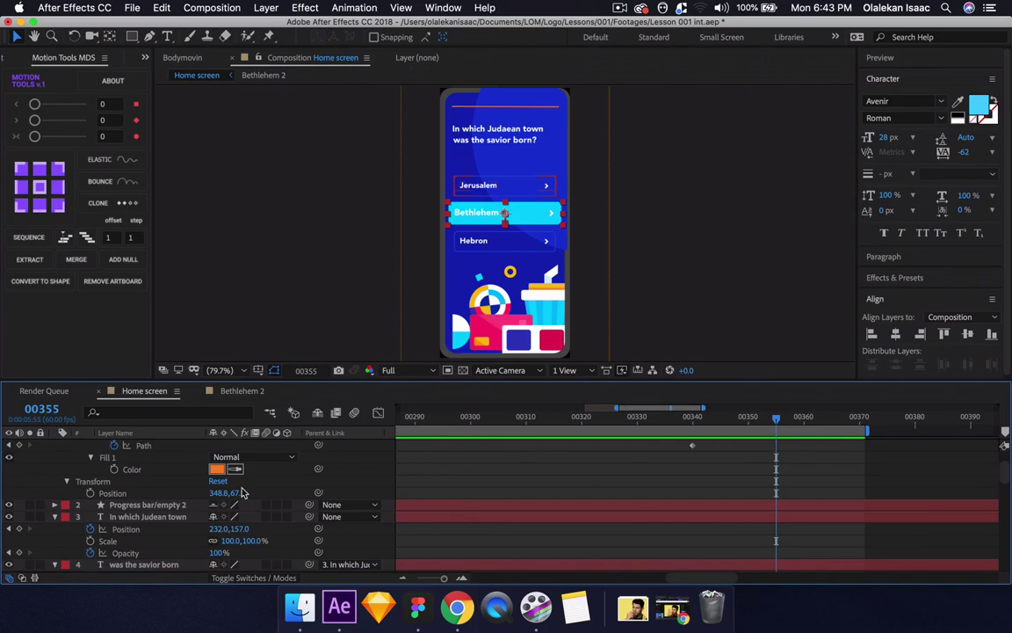
scroll(245, 492, up, 2)
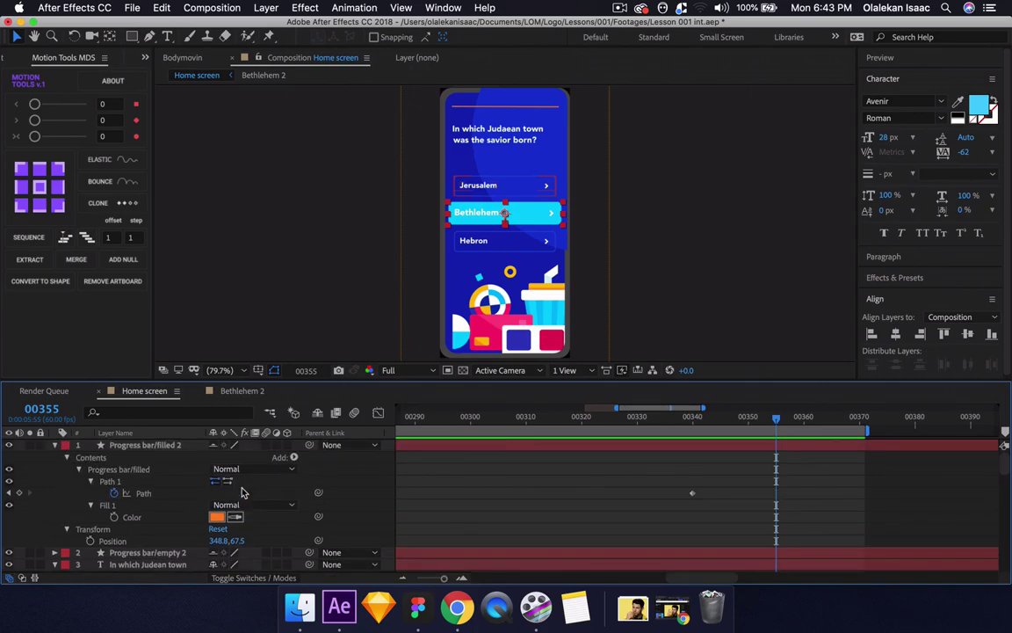
click(55, 445)
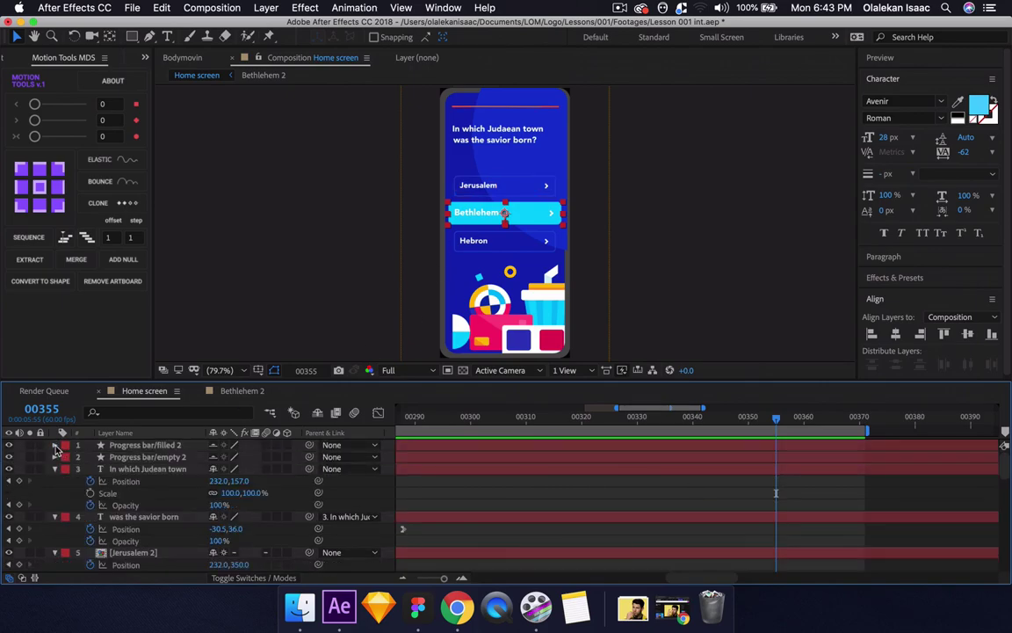
click(55, 469)
click(55, 480)
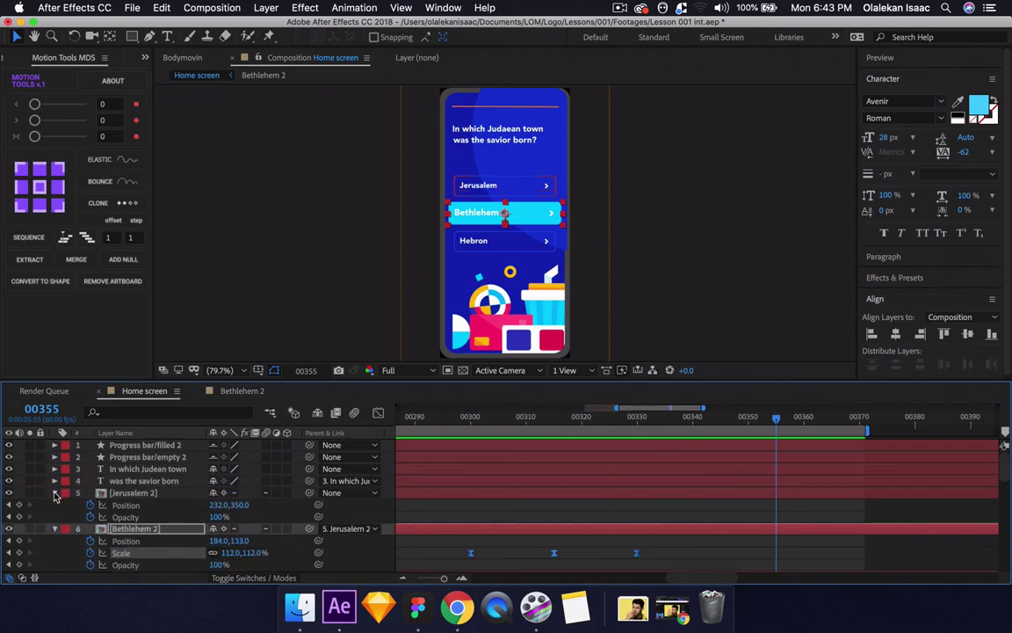
click(54, 492)
click(55, 505)
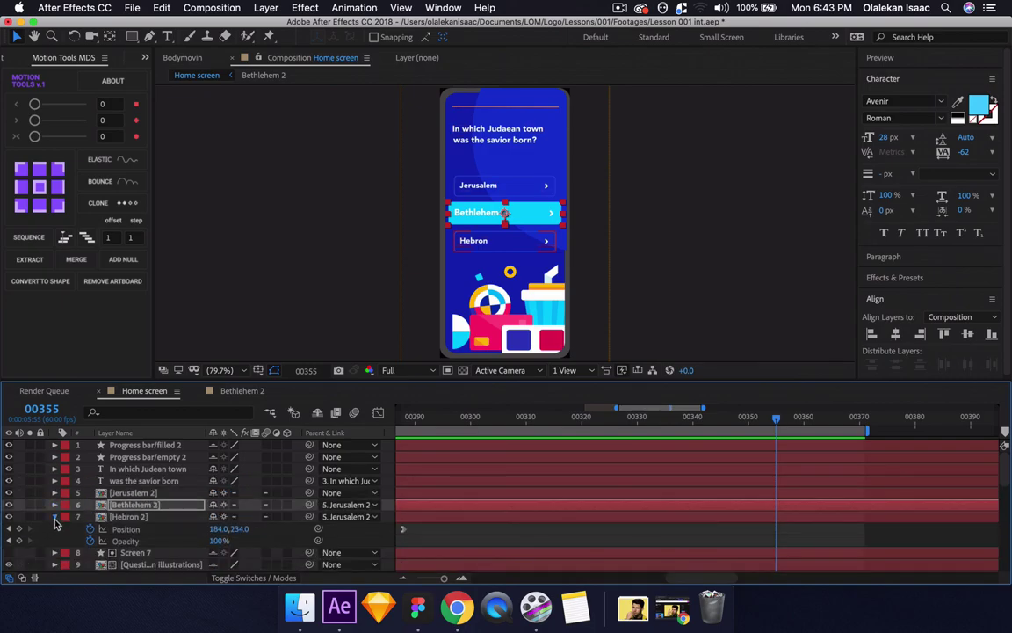
click(54, 516)
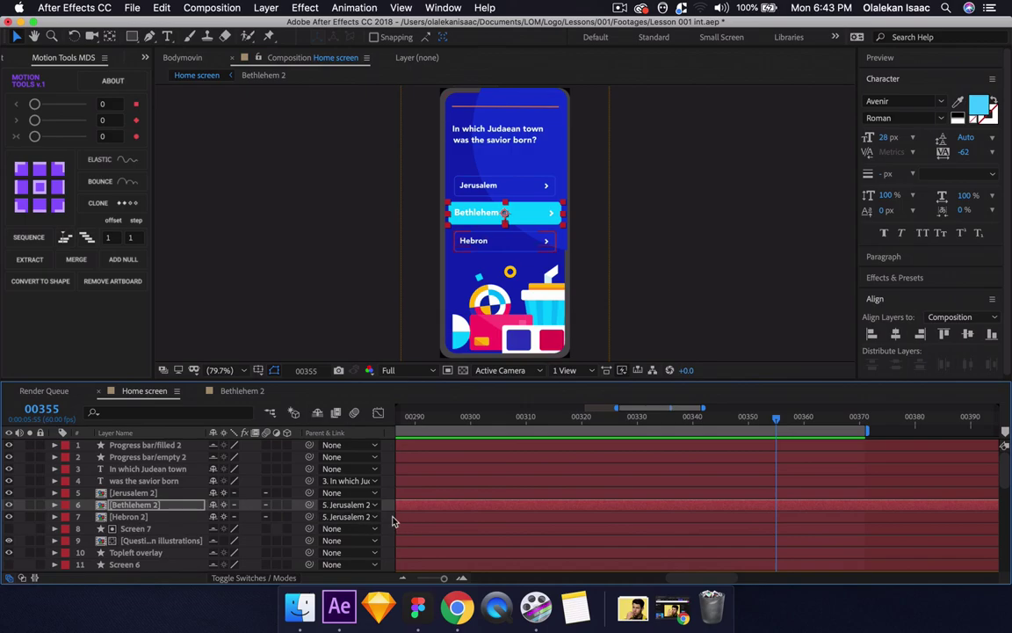
- Add a null object to the Home screen composition and rename it "Answer handle"
right_click(392, 522)
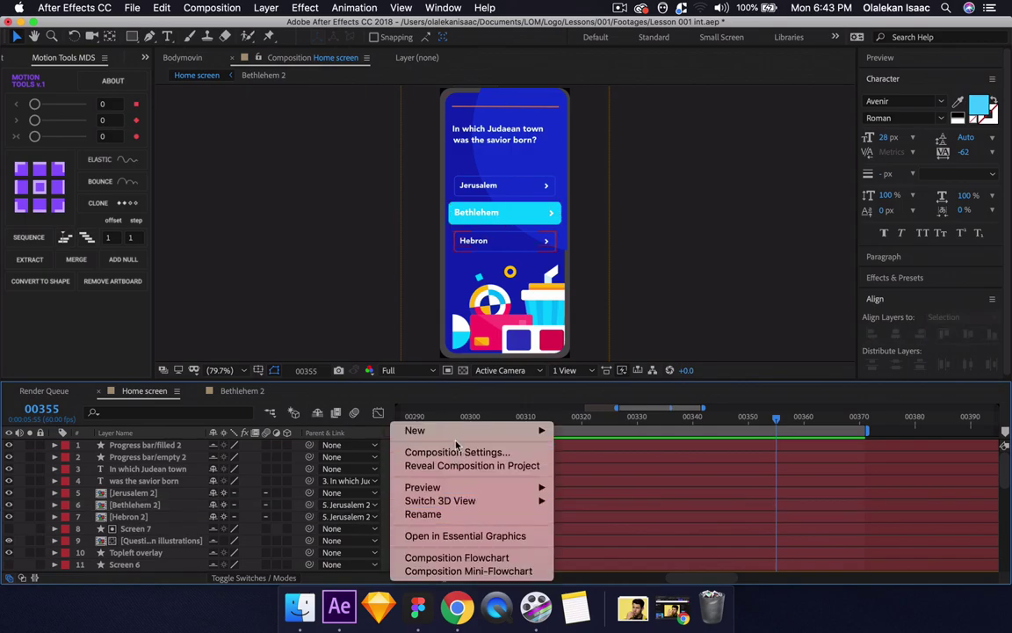
mouse_move(457, 430)
click(591, 506)
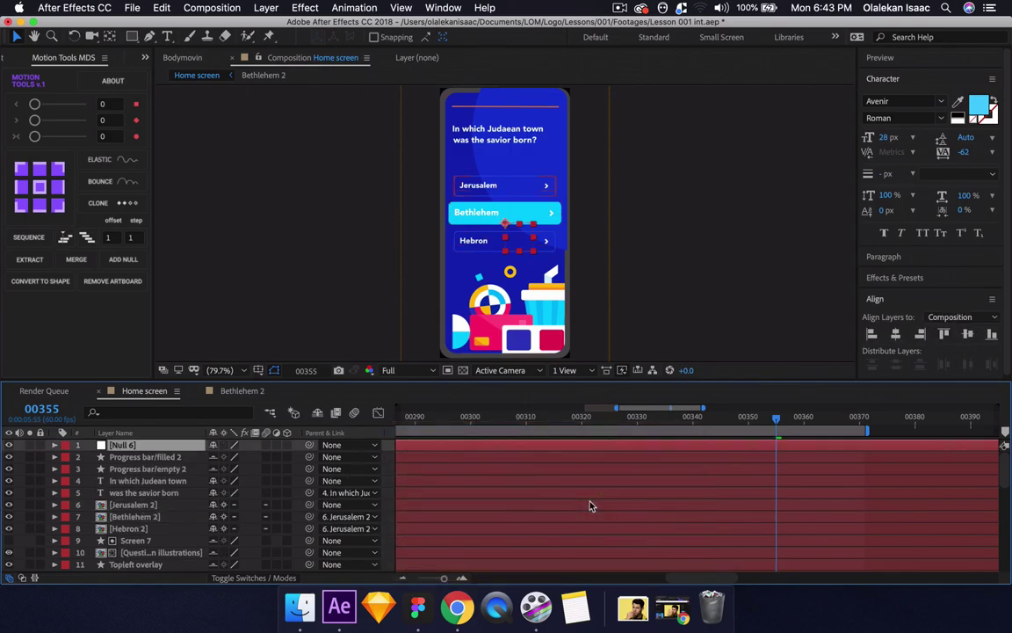
key(Return)
text(Answer handle)
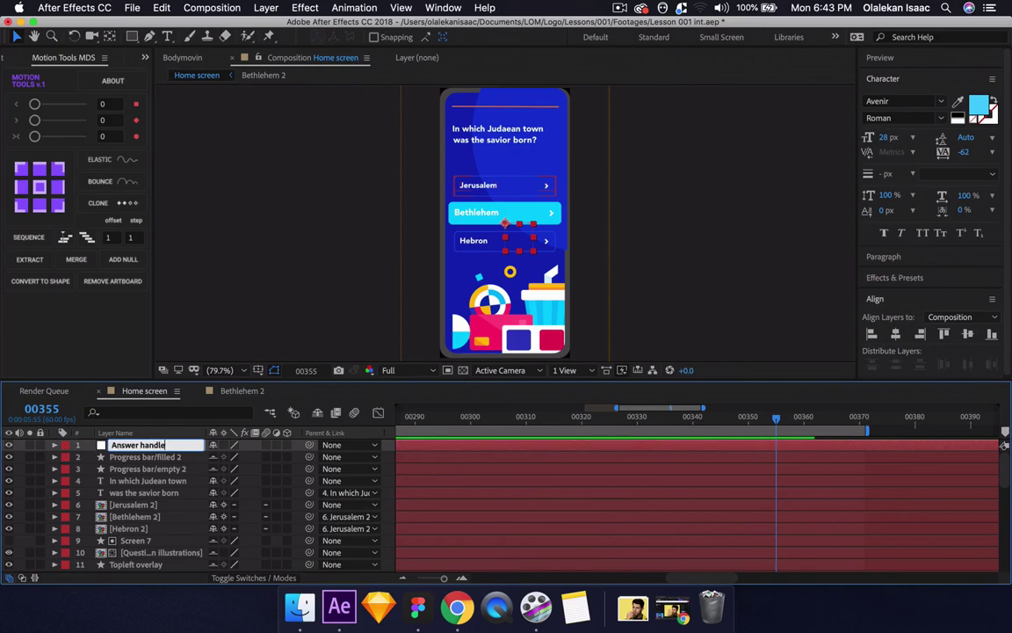
key(Return)
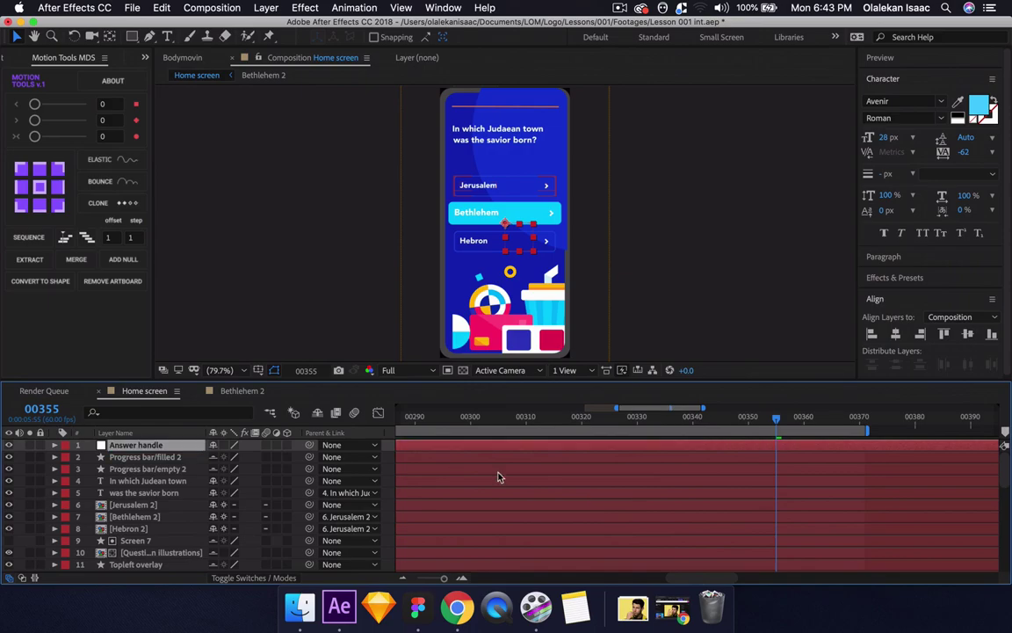
- Move the Answer handle layer directly above Jerusalem 2 in the layer stack and parent Jerusalem 2 to it
drag(147, 447, 149, 499)
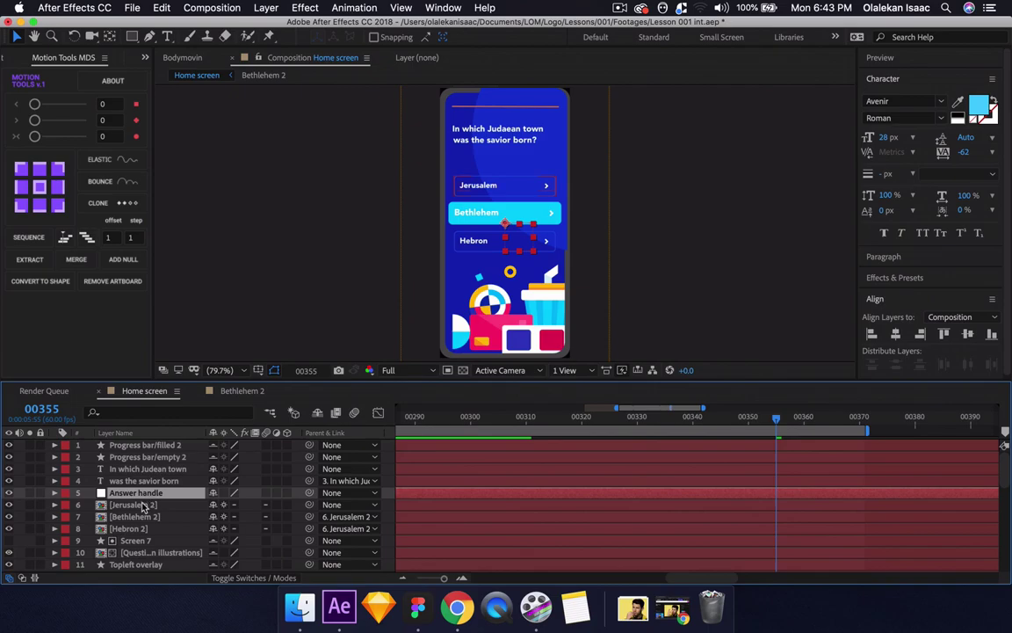
click(140, 505)
shift+click(145, 528)
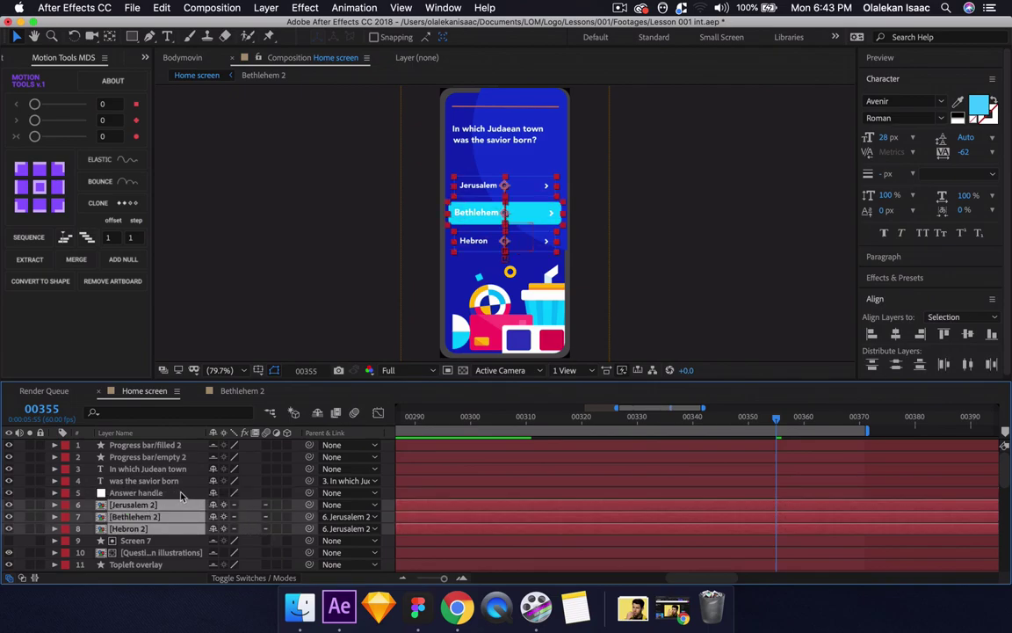
click(162, 505)
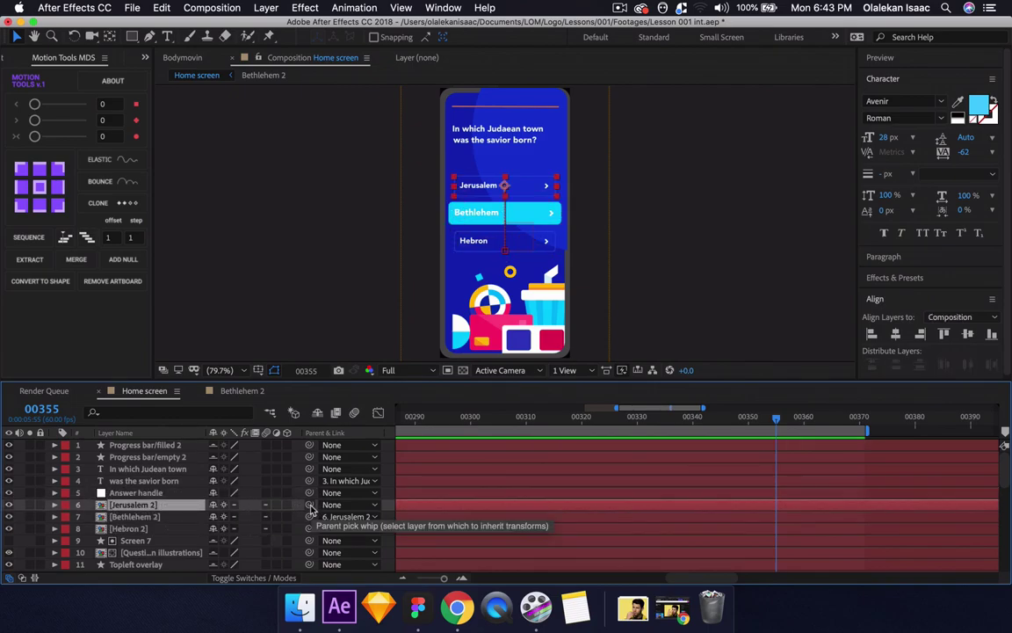
drag(310, 506, 138, 494)
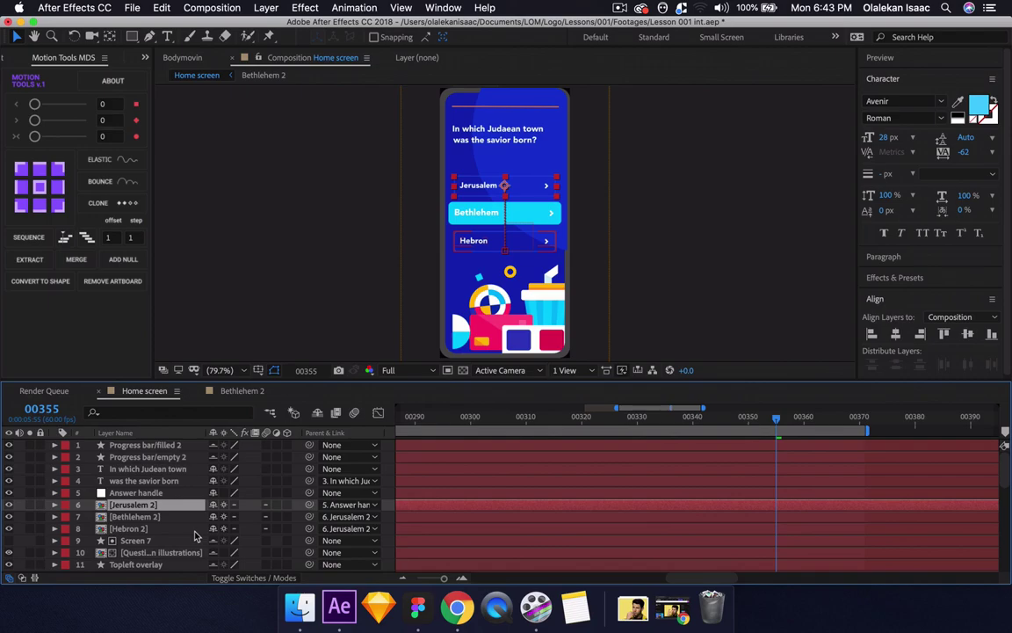
- Reveal the keyframed properties of the Bethlehem 2 layer
scroll(194, 534, down, 2)
scroll(154, 522, up, 2)
click(134, 516)
key(u)
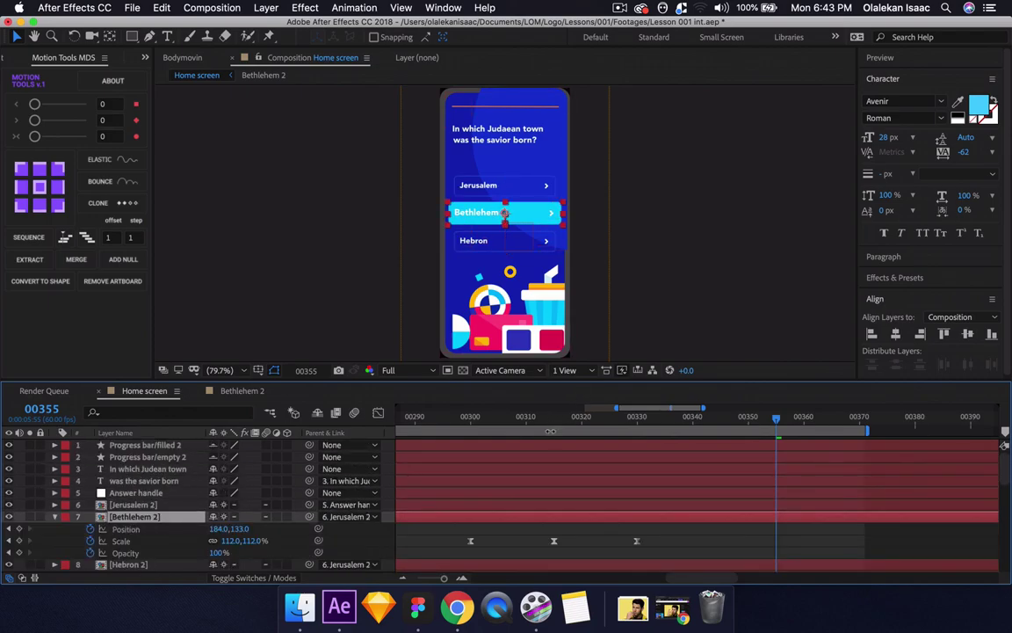
- Centre the anchor point of Answer handle and set a Position keyframe for it at frame 350
drag(554, 425, 749, 428)
click(160, 494)
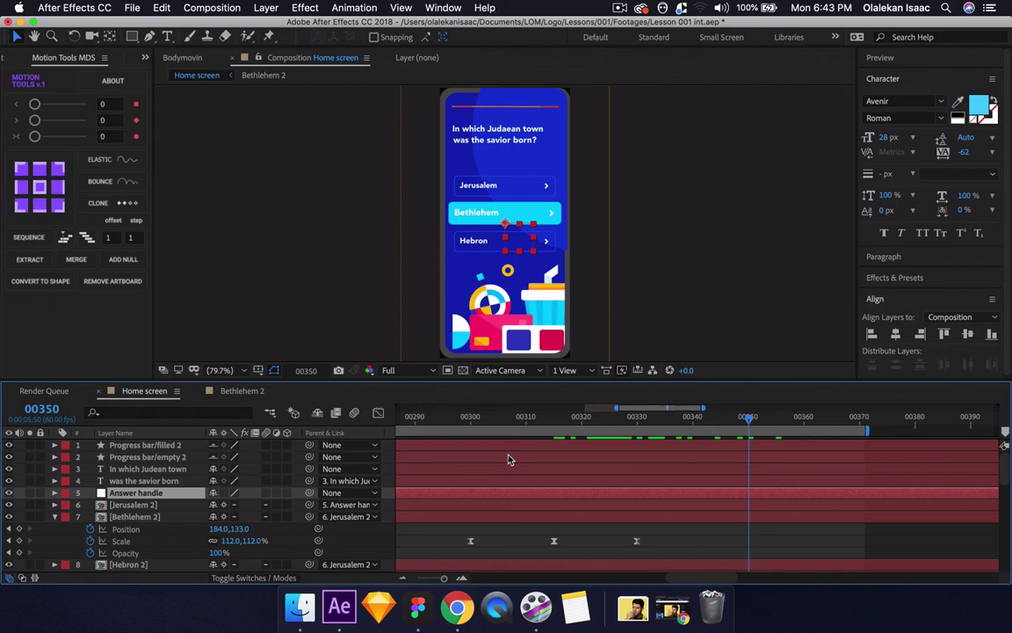
scroll(511, 461, left, 5)
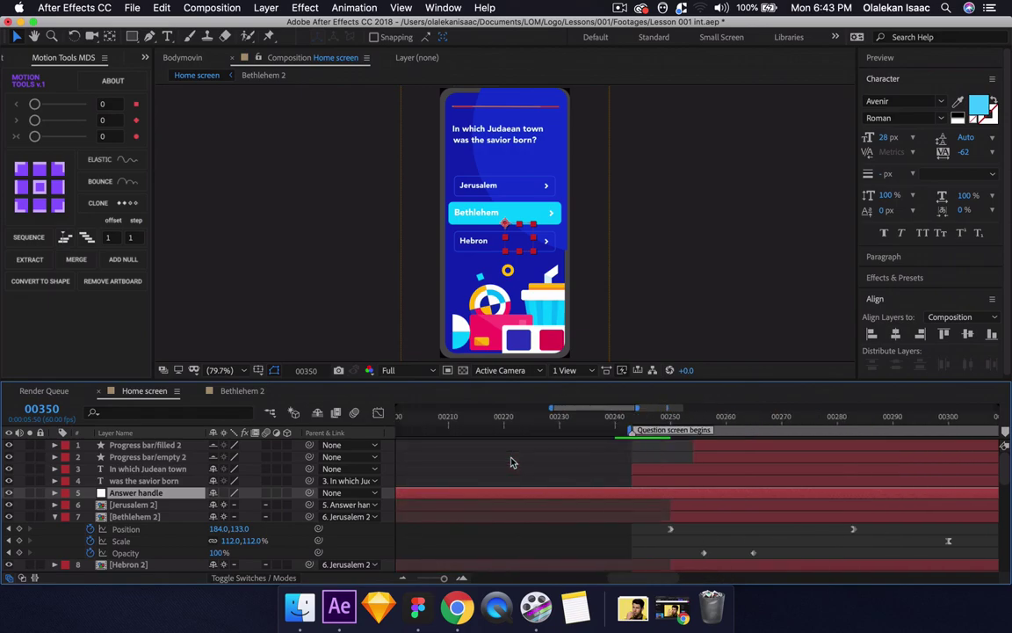
click(671, 419)
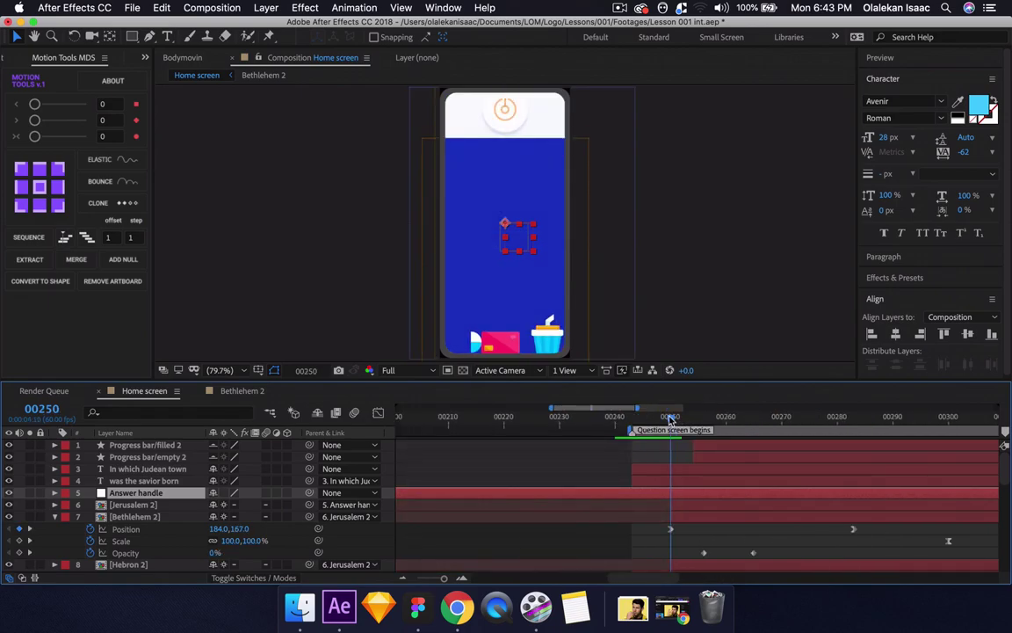
scroll(668, 450, right, 5)
scroll(668, 450, down, 1)
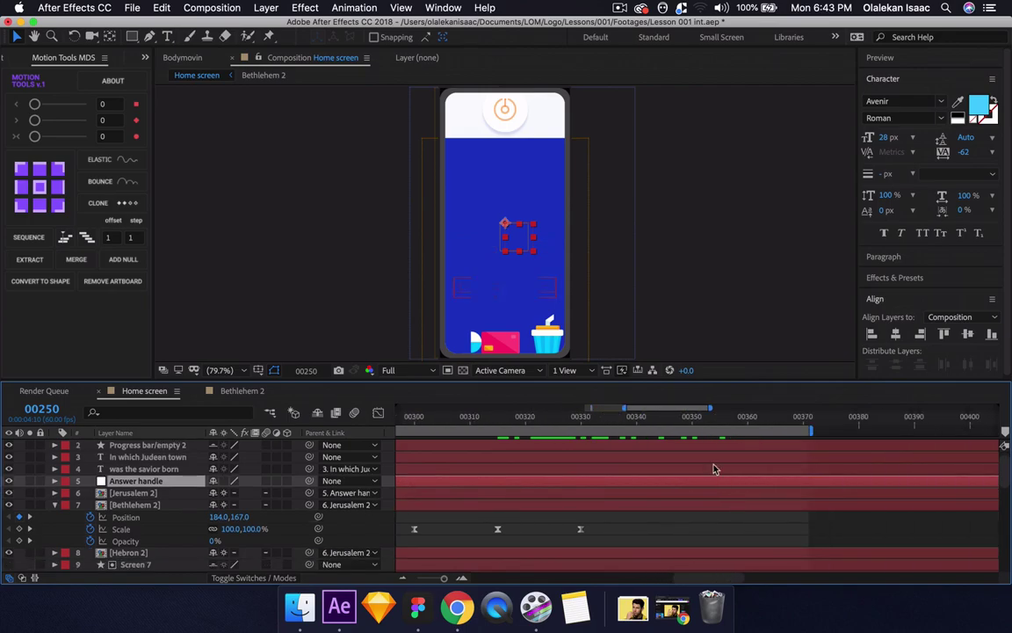
click(693, 420)
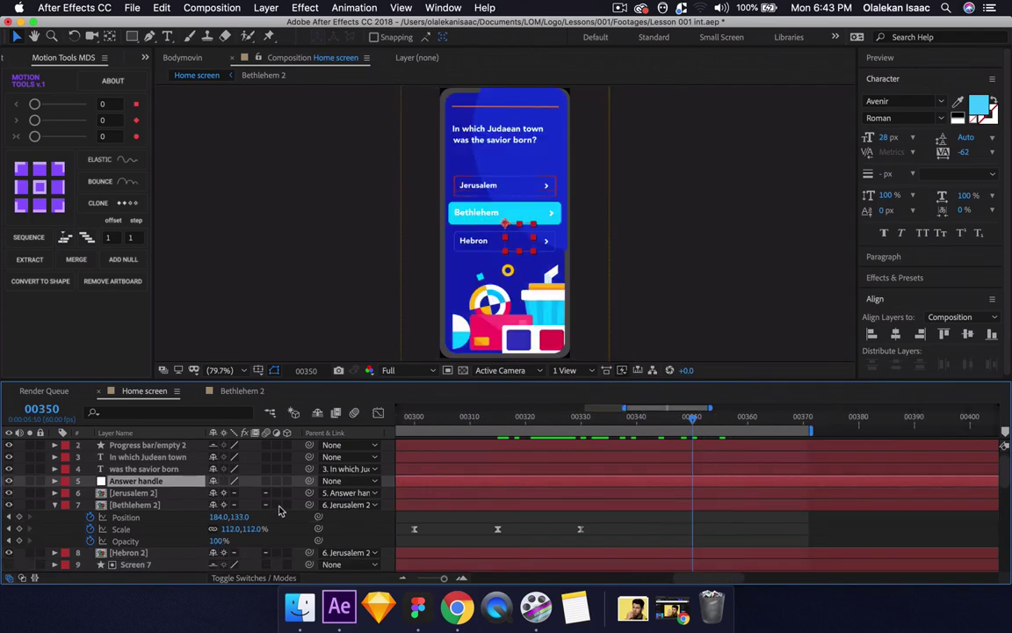
key(alt+shift+p)
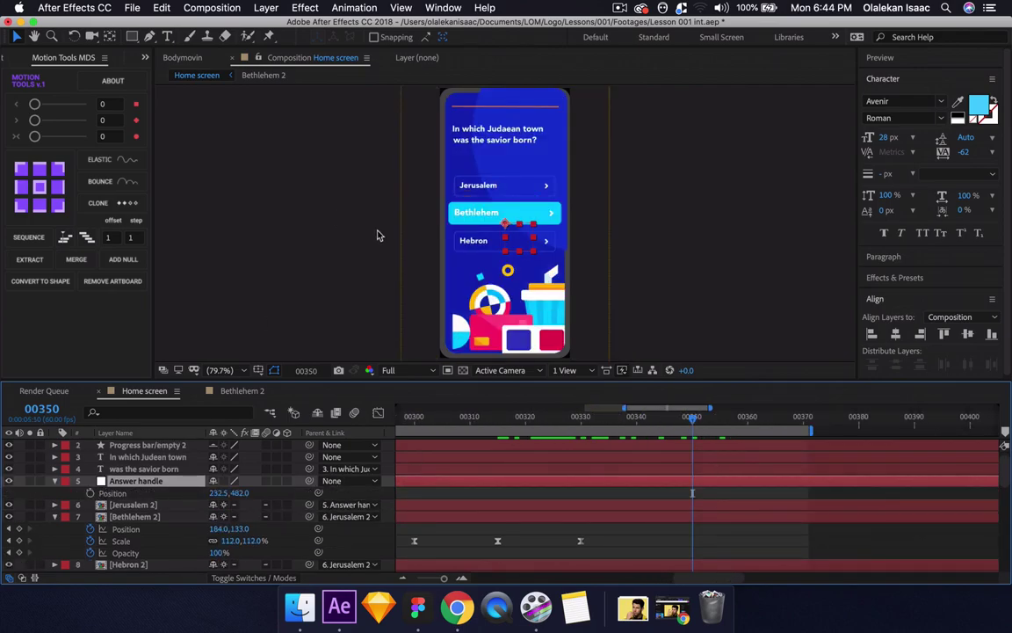
click(39, 186)
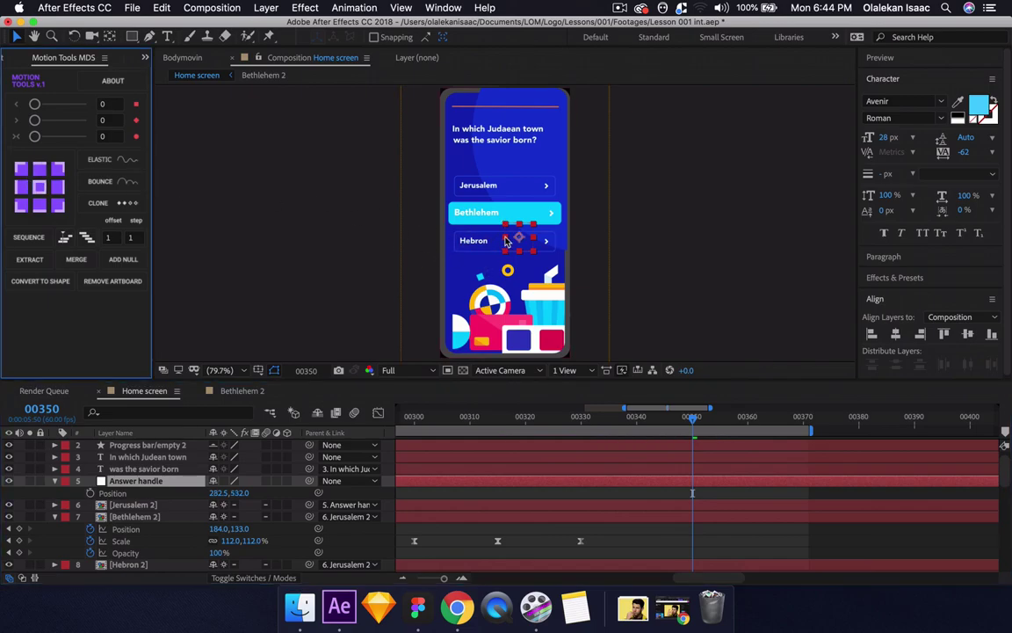
drag(506, 240, 506, 214)
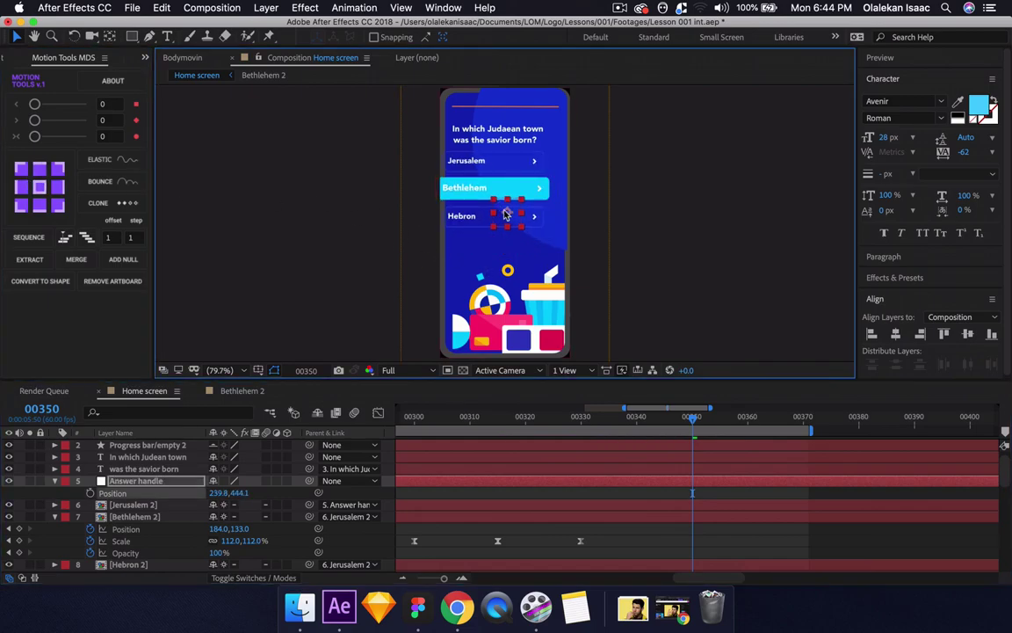
key(super+z)
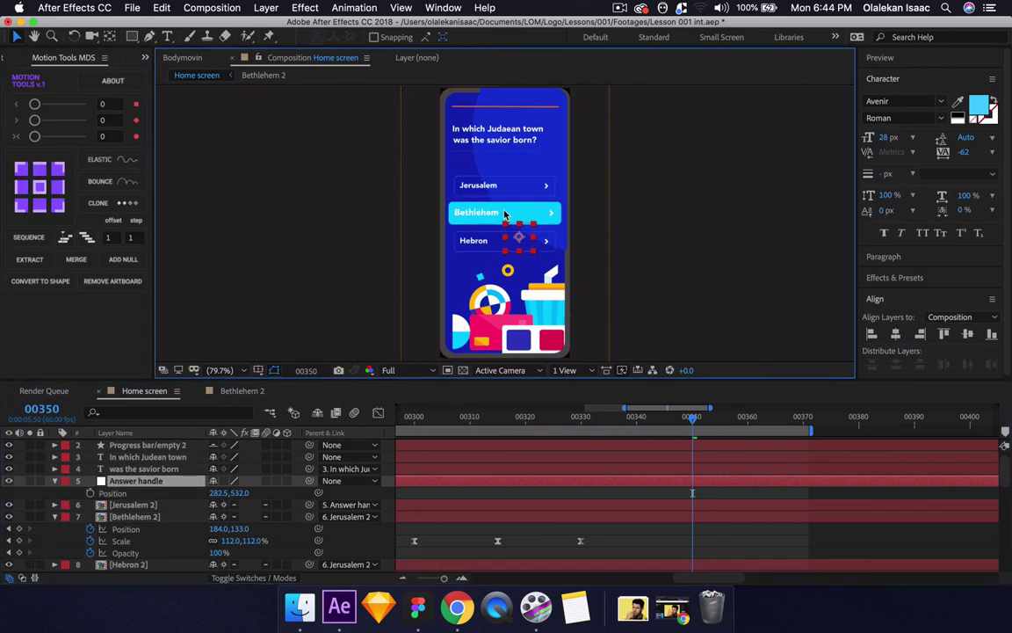
click(95, 492)
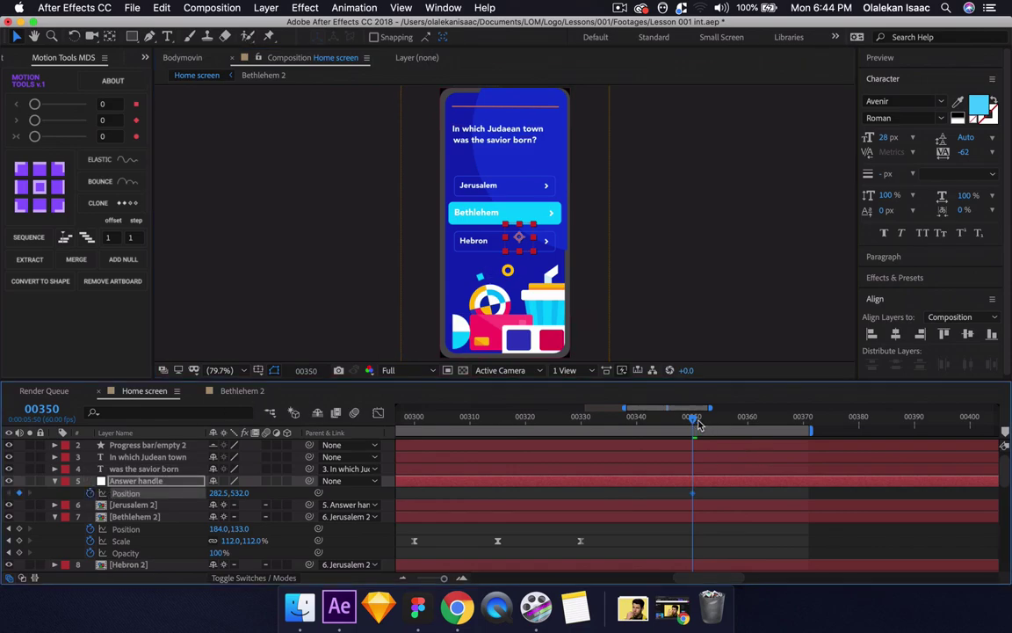
- Set Answer handle's Position to 727.5, 532.0 at frame 370 and ease in both of its Position keyframes
drag(697, 421, 807, 425)
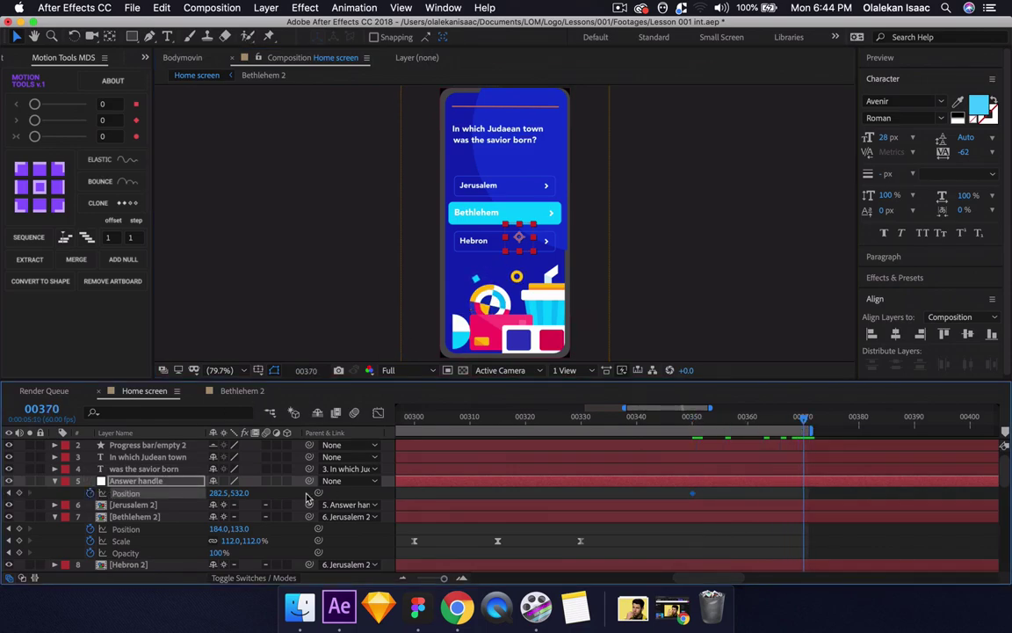
drag(217, 493, 395, 502)
drag(227, 500, 715, 557)
drag(668, 487, 840, 500)
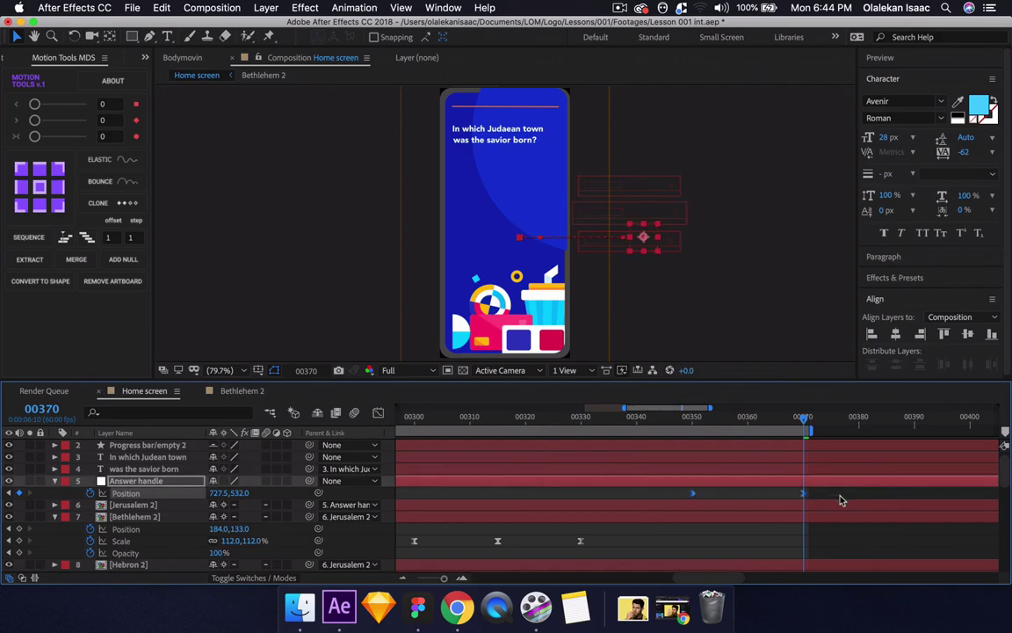
- Set the work area from frame 320 to frame 400 and preview the answers sliding out of the phone
click(530, 425)
click(970, 428)
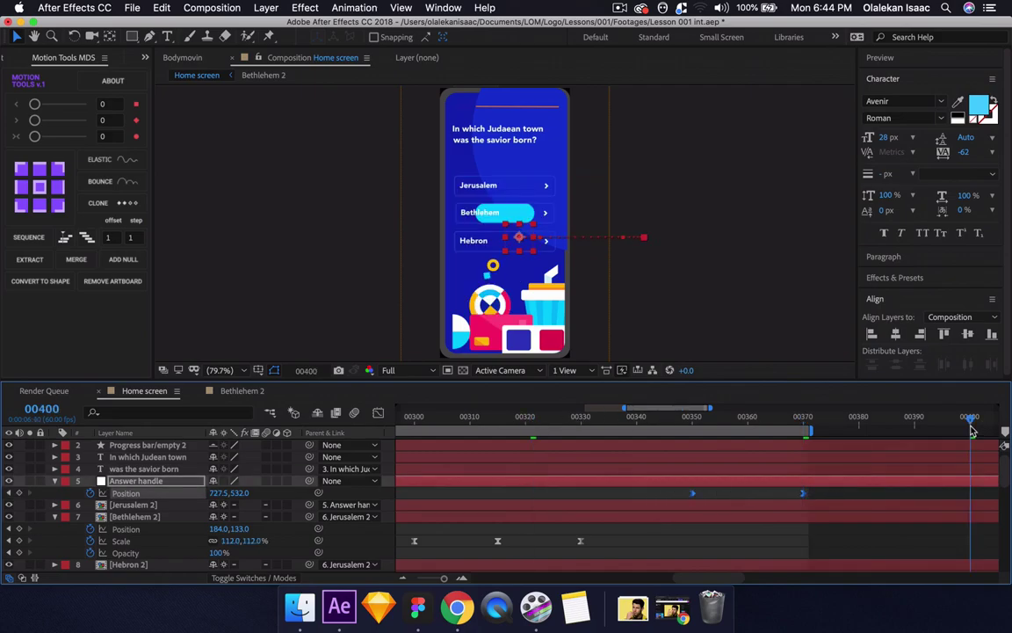
key(n)
click(525, 420)
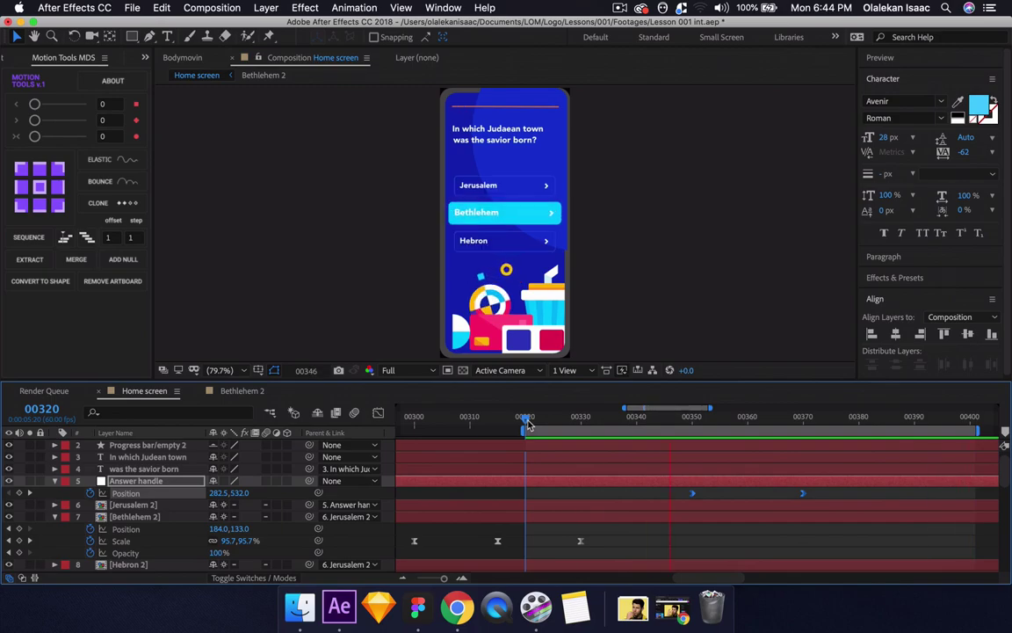
key(space)
- Reshape Answer handle's Position speed graph with a longer first handle and about 51% influence on the last keyframe, and preview it
click(378, 412)
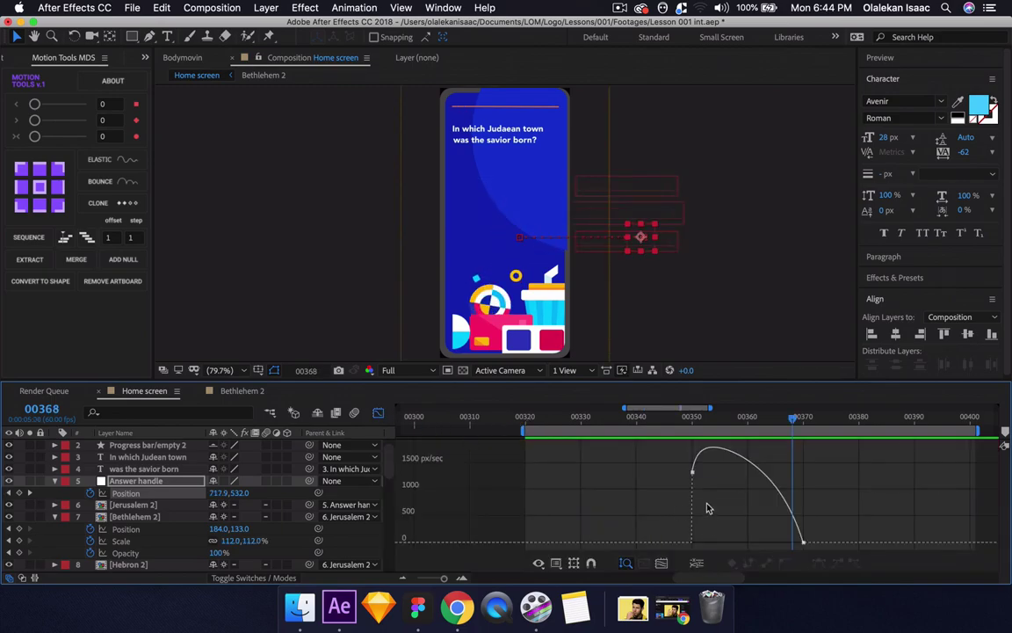
key(grave)
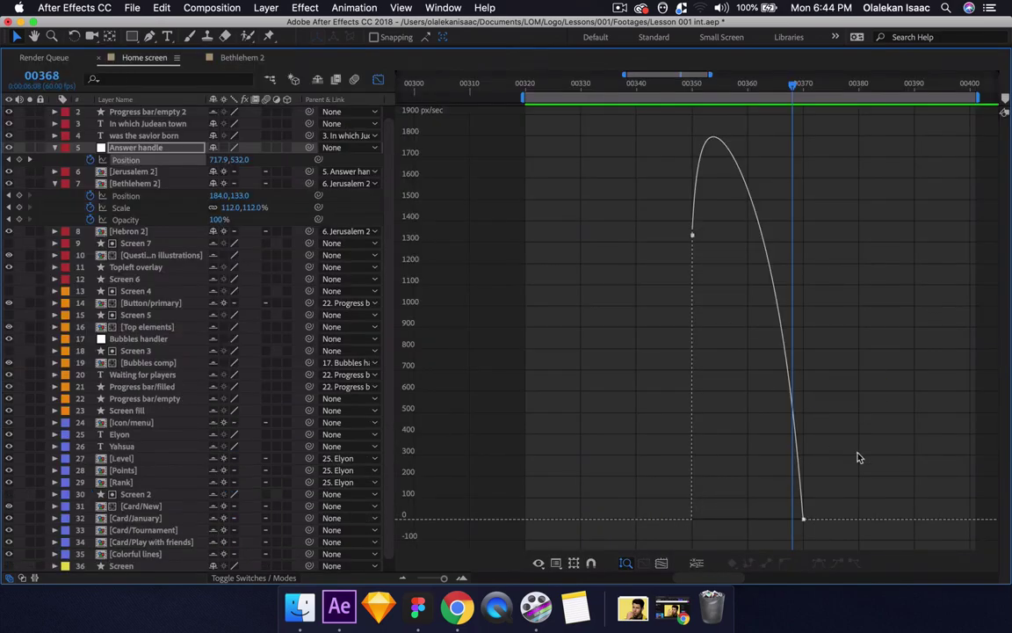
drag(858, 456, 776, 523)
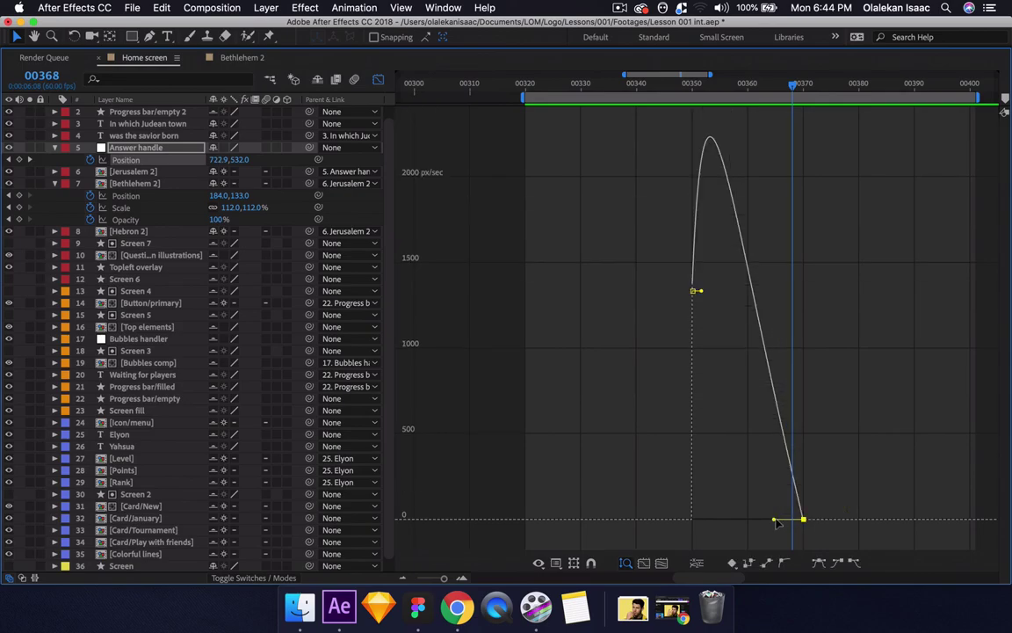
drag(699, 291, 713, 288)
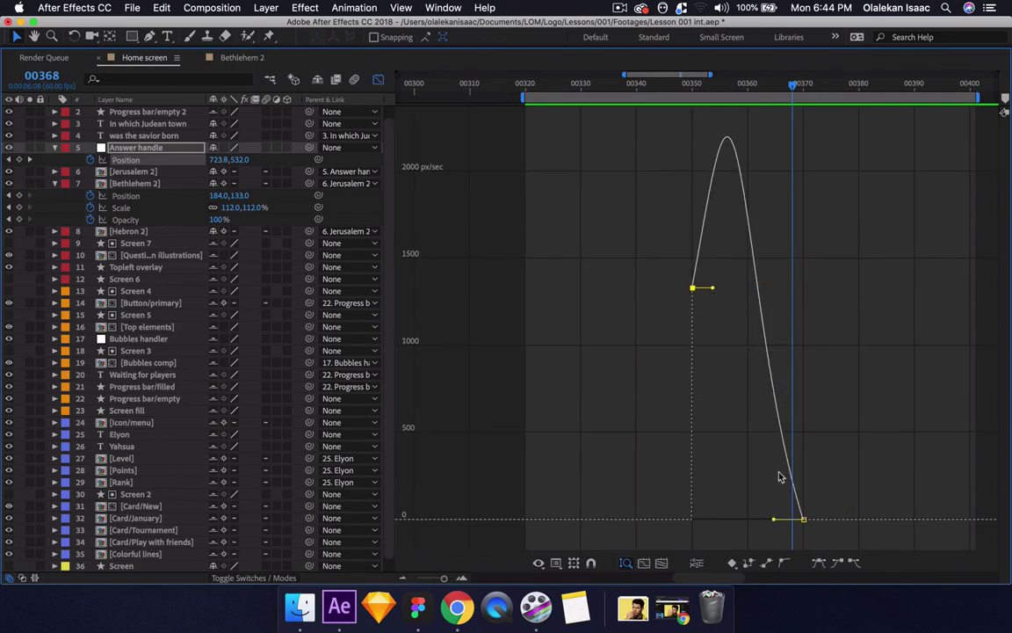
drag(788, 521, 775, 518)
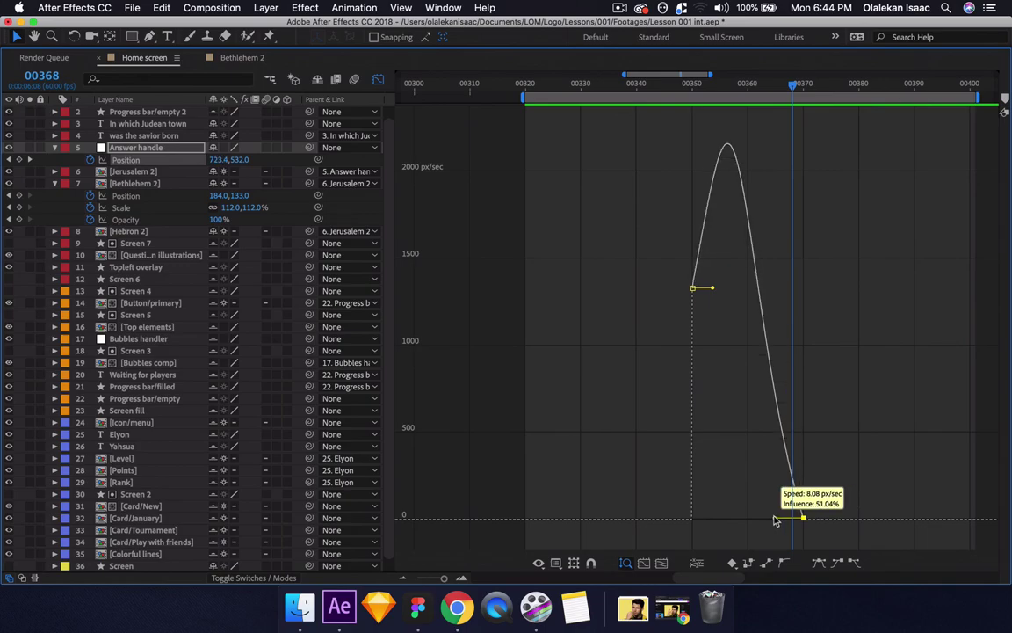
key(grave)
key(space)
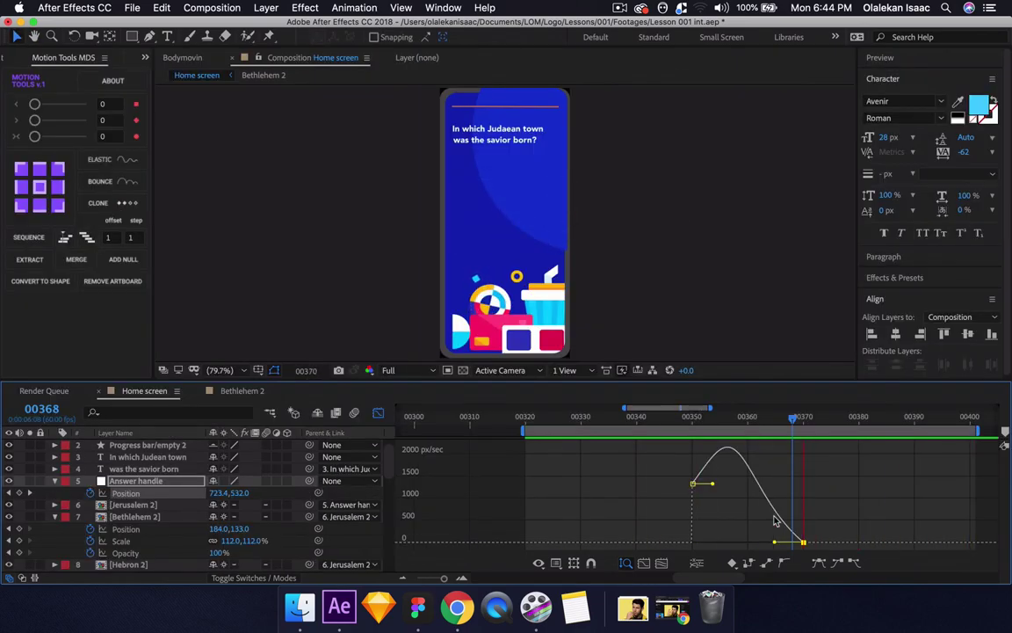
- Lengthen the incoming ease of Answer handle's last Position keyframe, preview the motion, and move that keyframe to about frame 379
drag(782, 544, 766, 544)
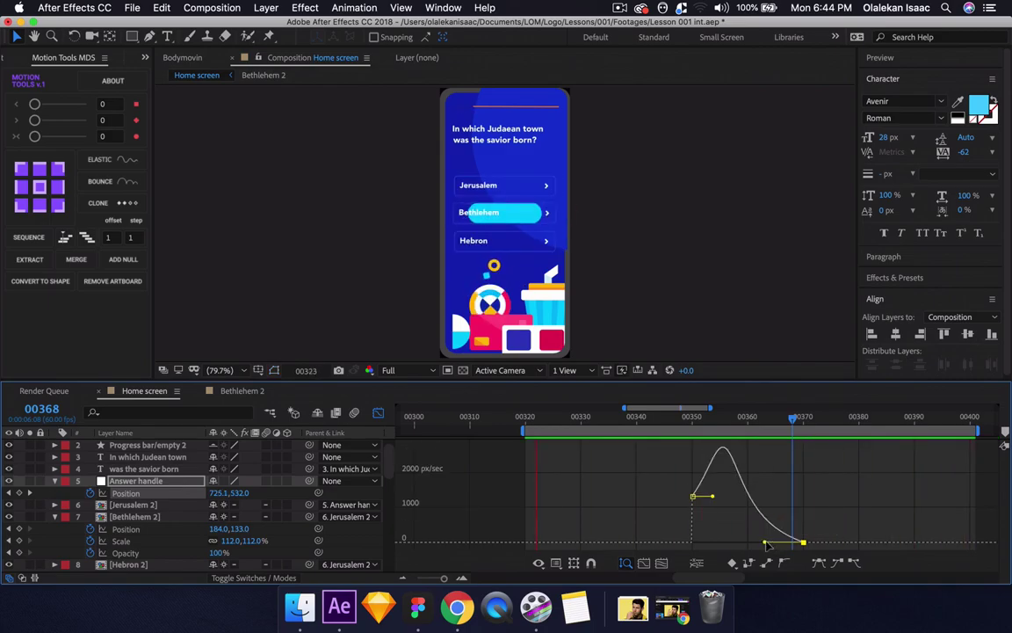
drag(767, 542, 767, 545)
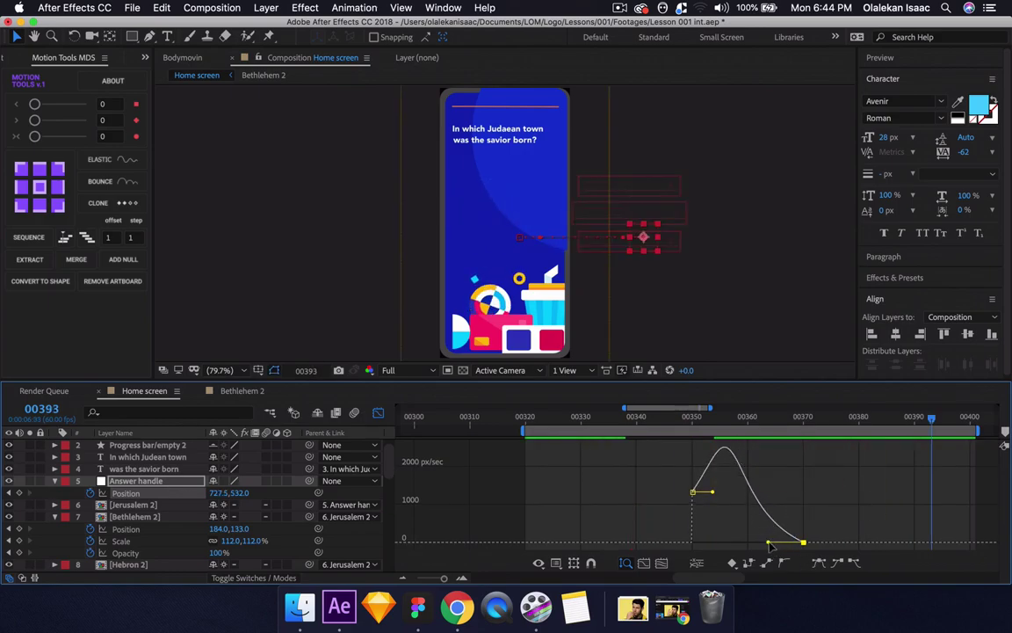
drag(767, 543, 765, 543)
key(space)
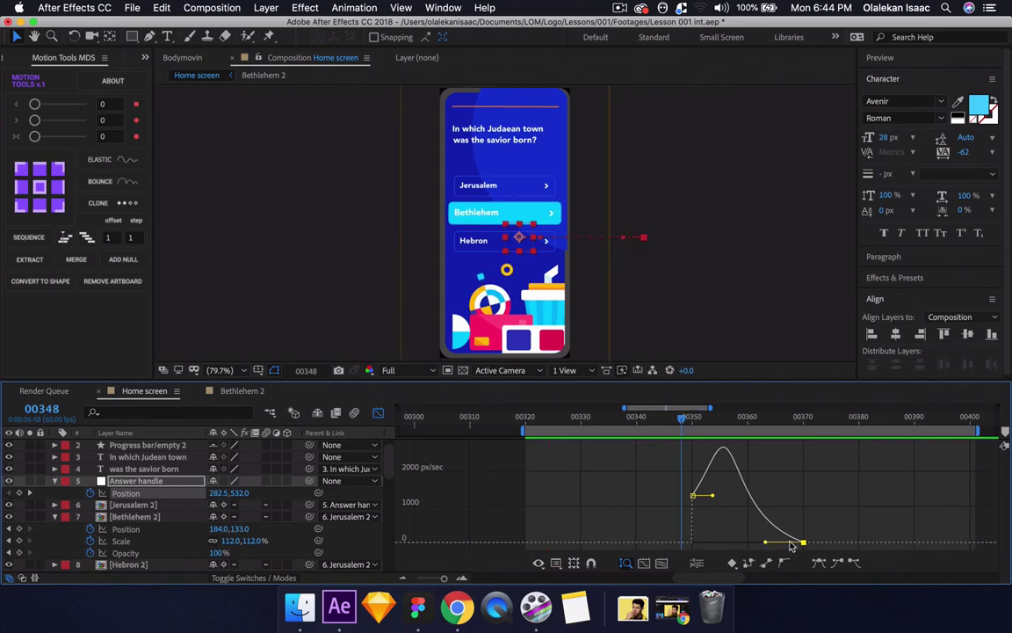
drag(802, 542, 856, 545)
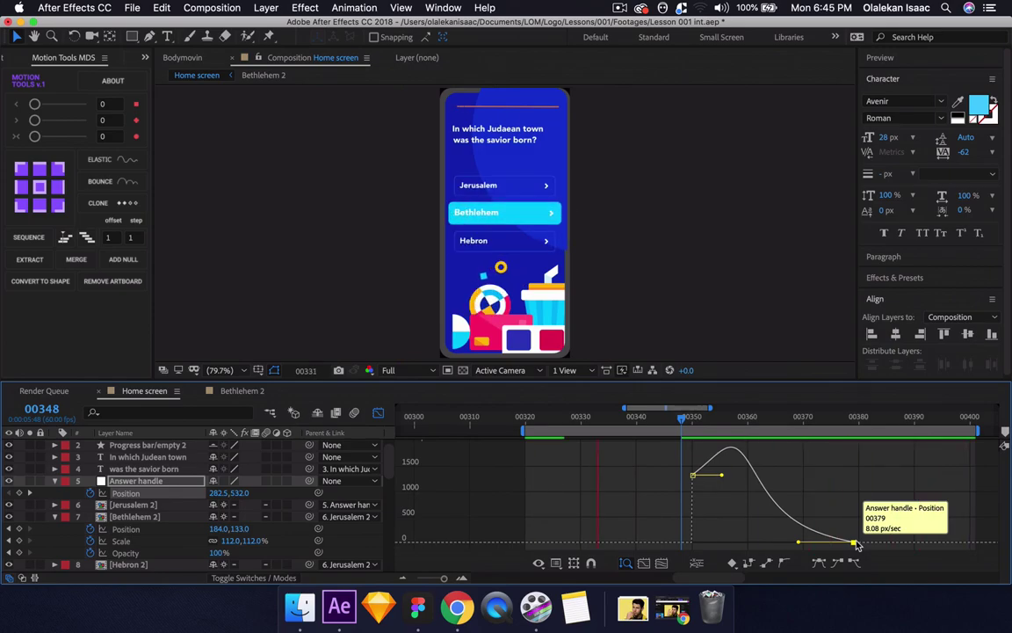